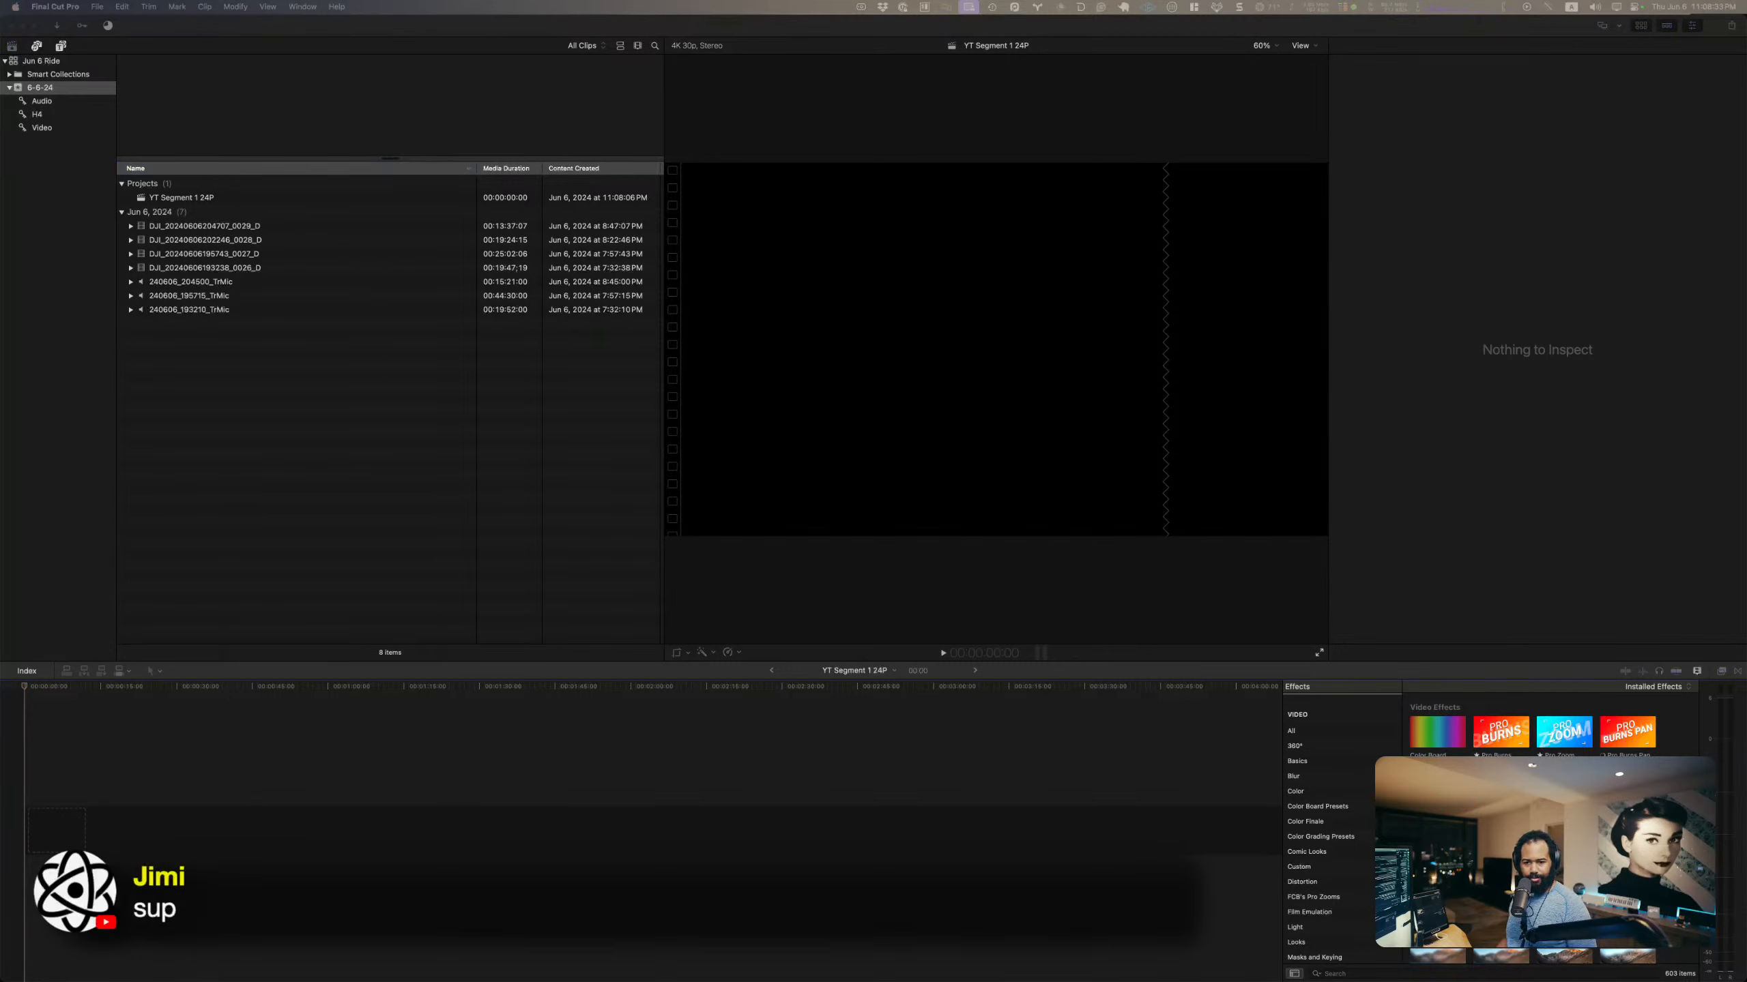
left_click(383, 236)
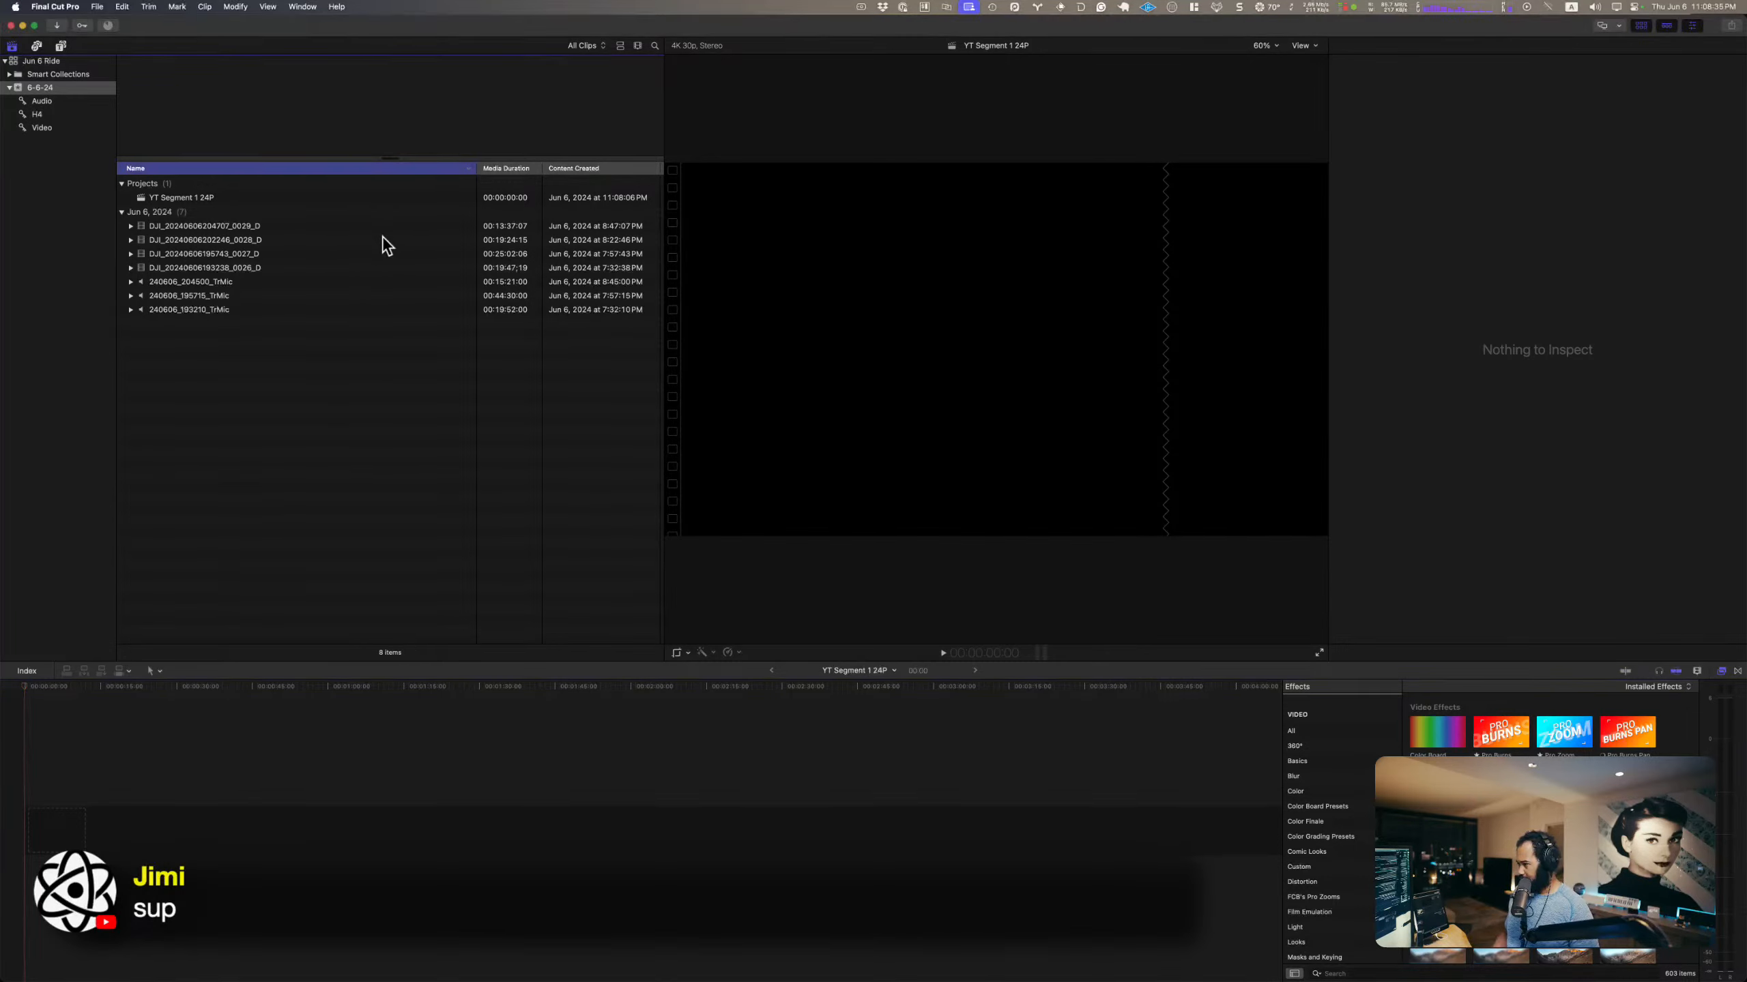
left_click(590, 254)
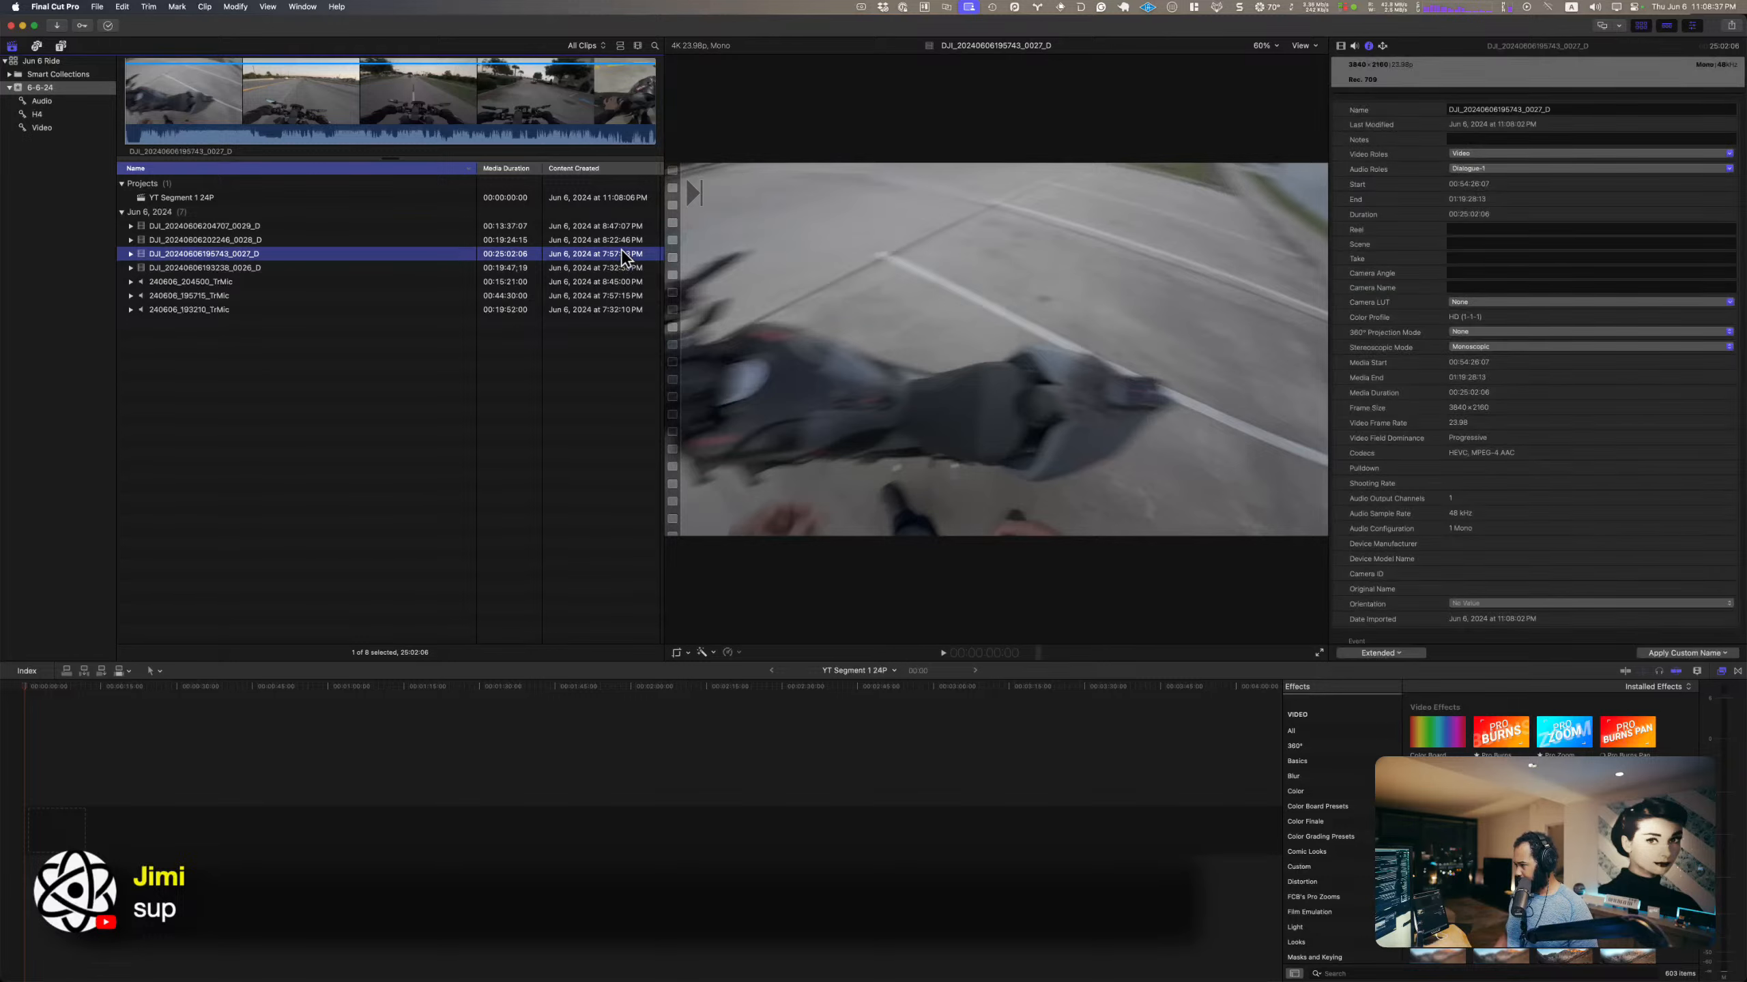
left_click(584, 273)
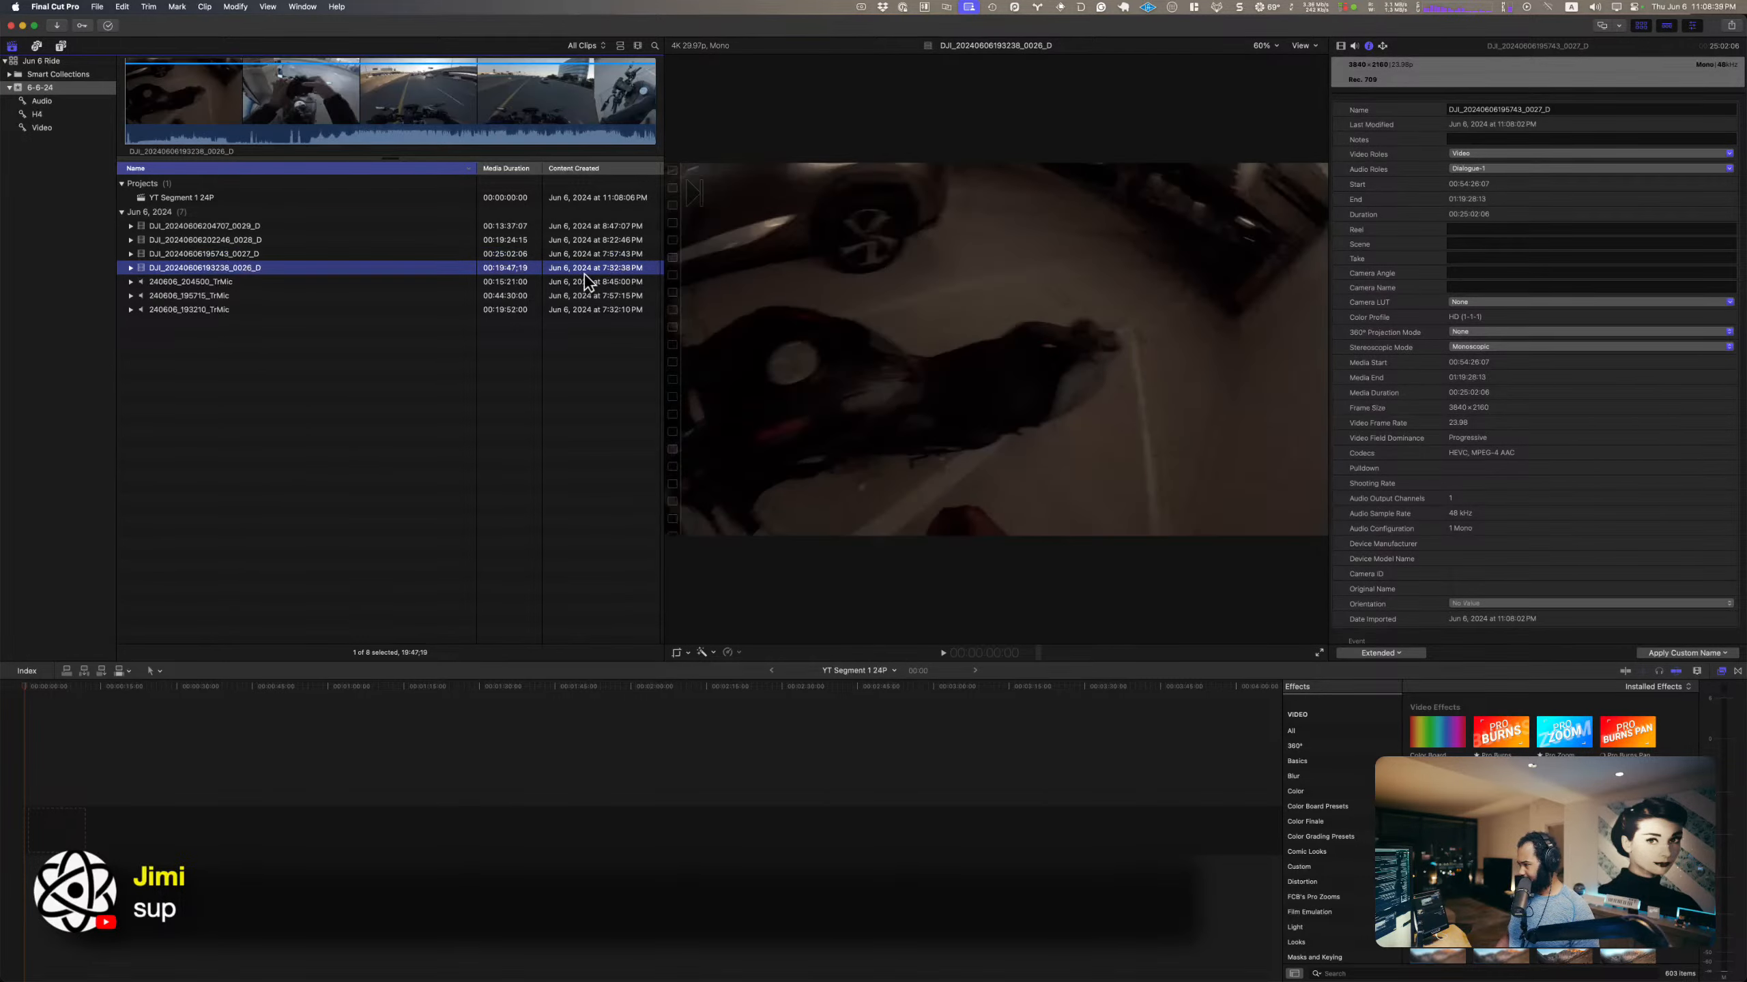
left_click(587, 310, "super")
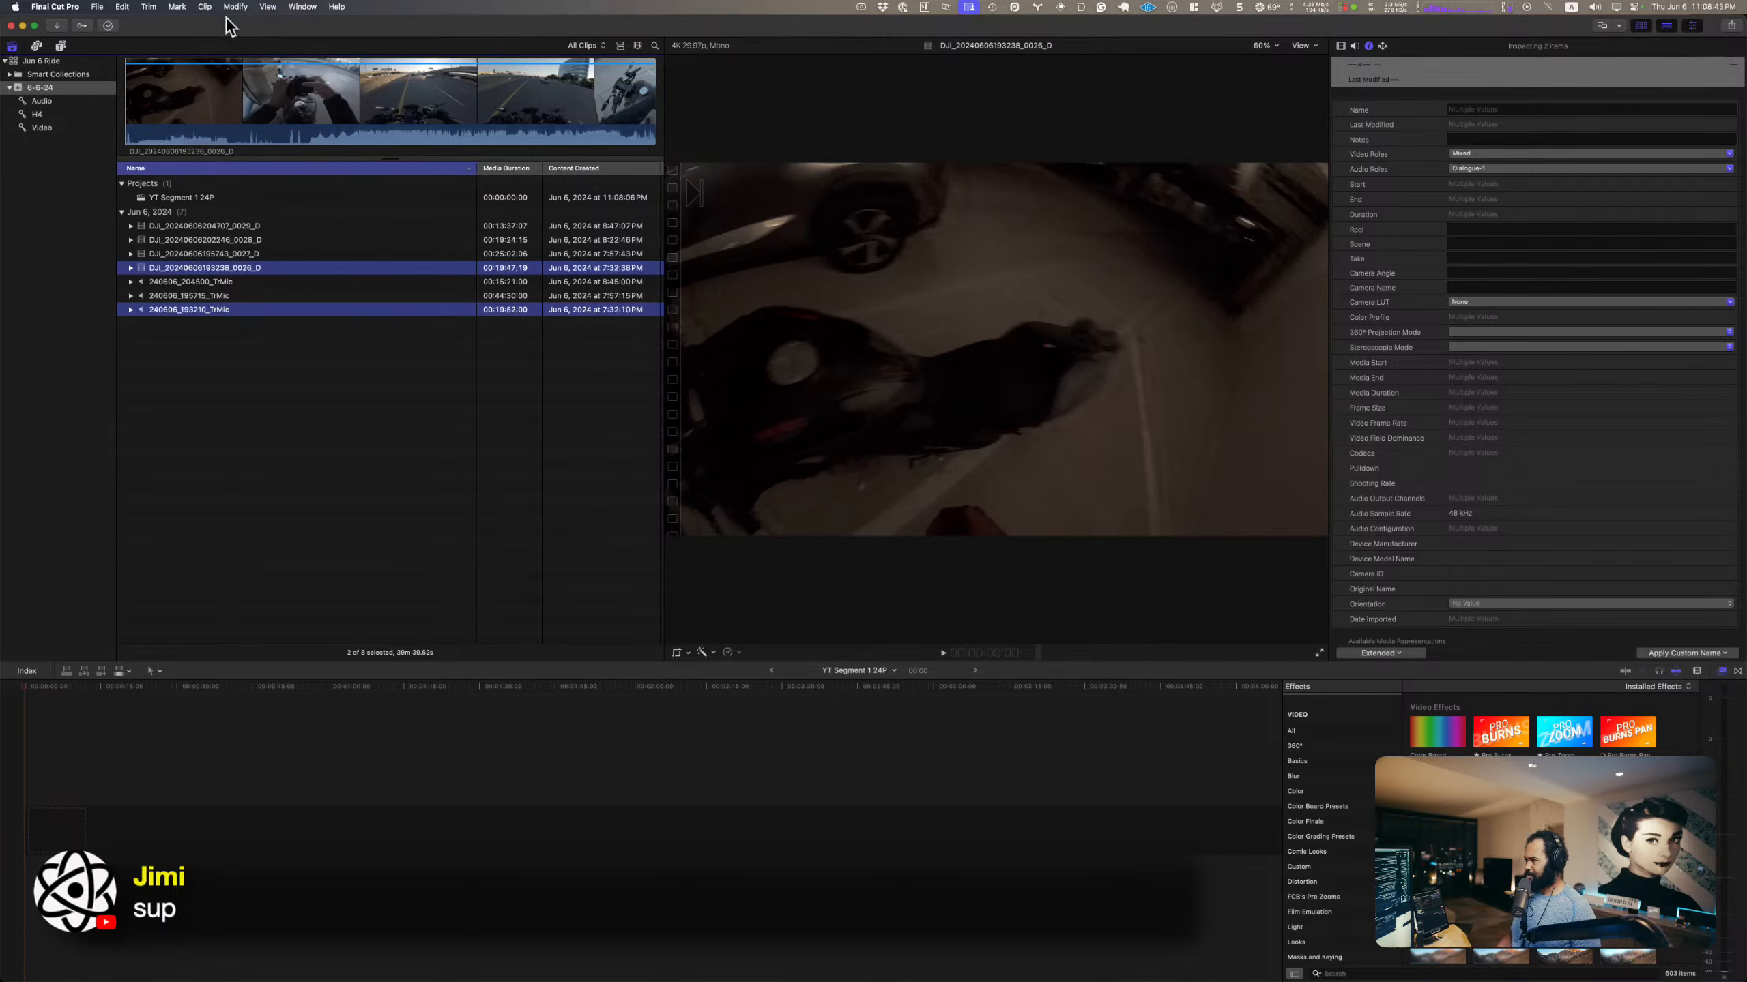
left_click(206, 7)
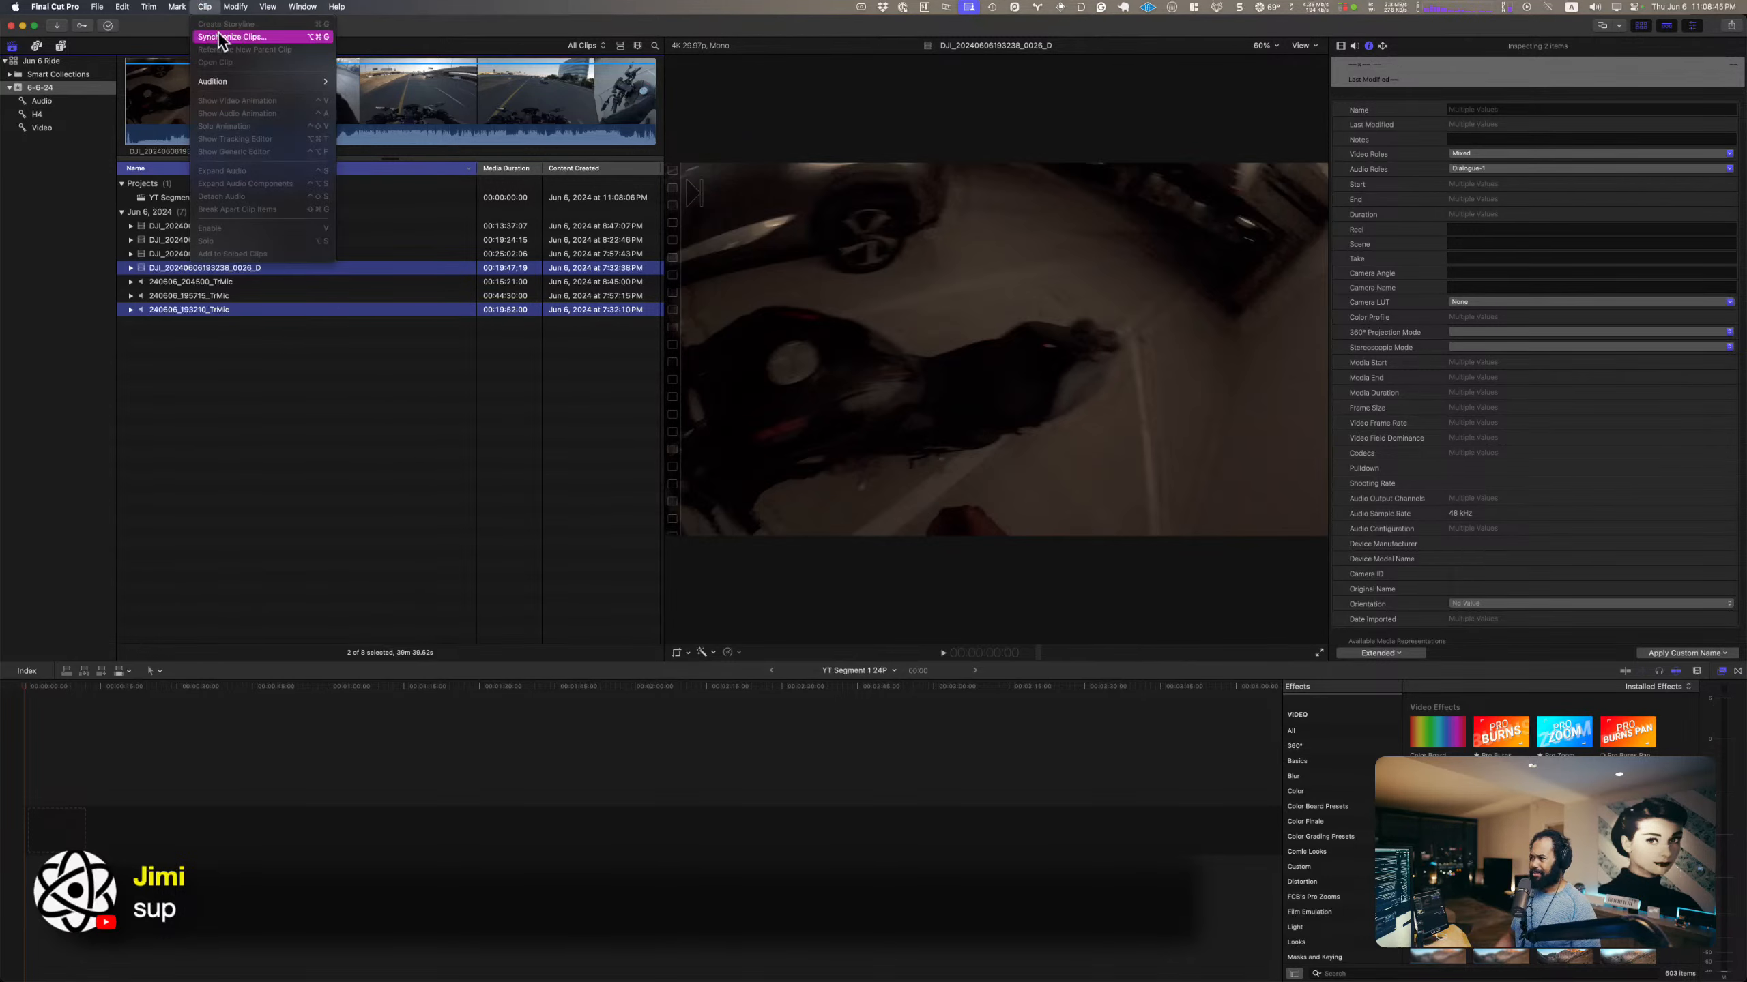
left_click(220, 38)
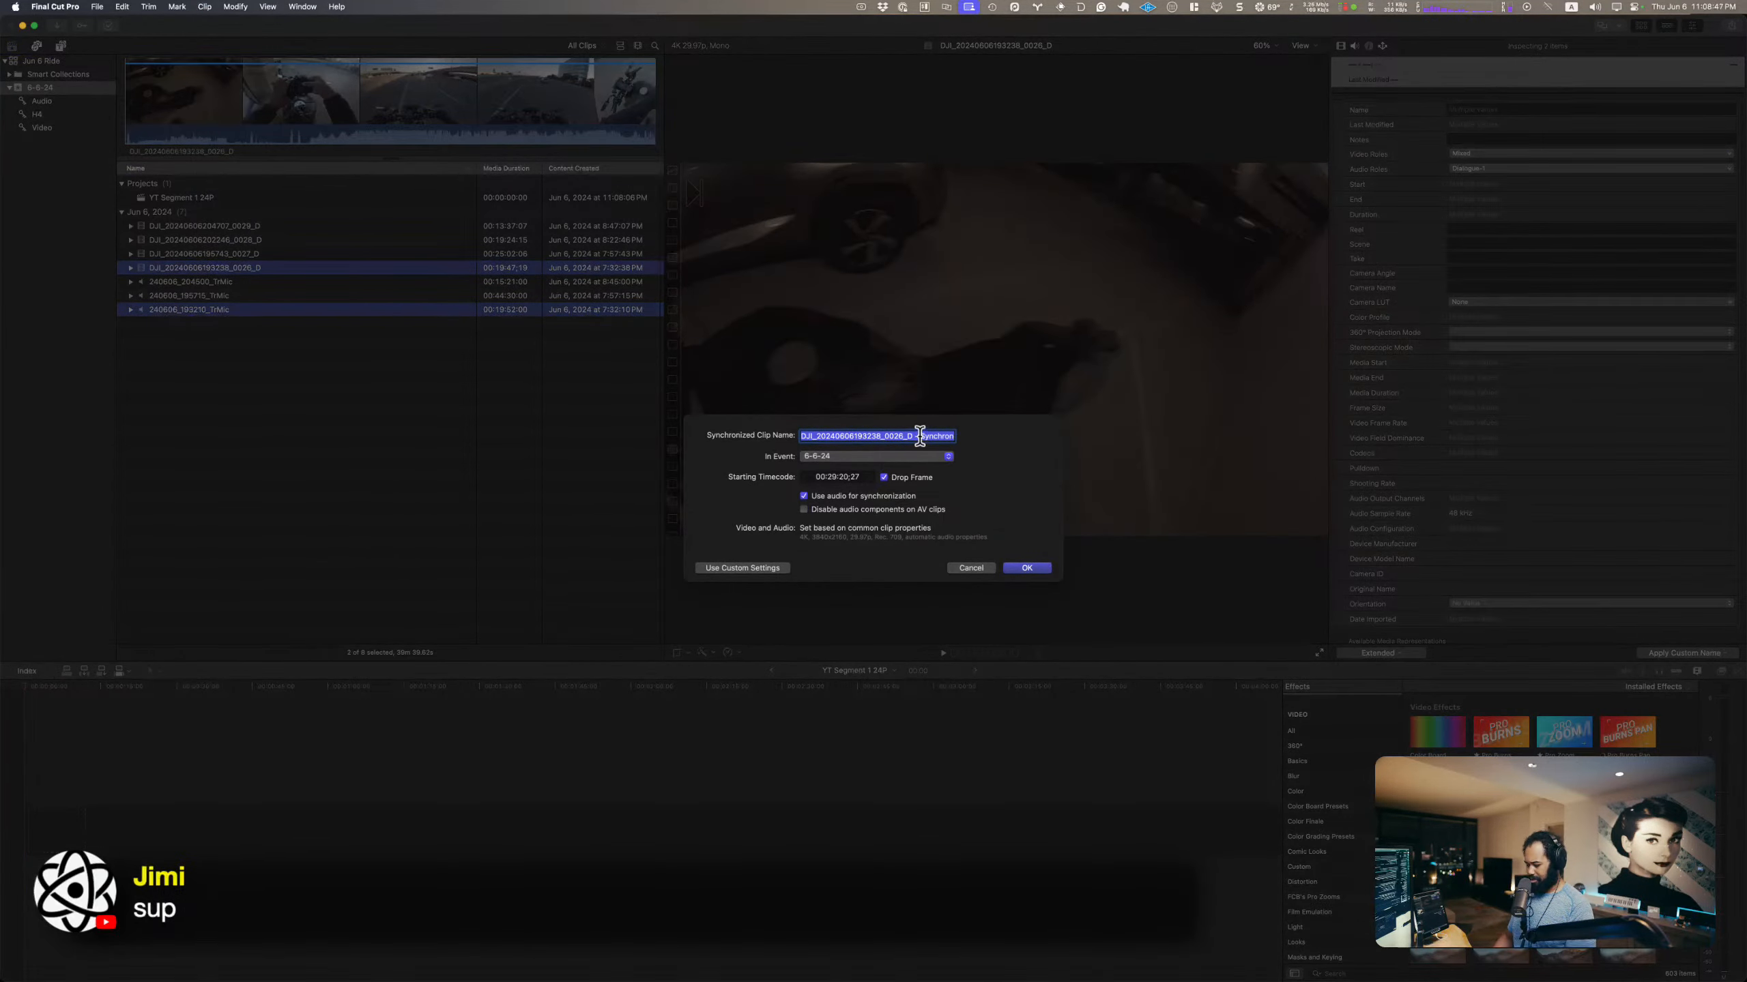
type("Segment 1")
key("Return")
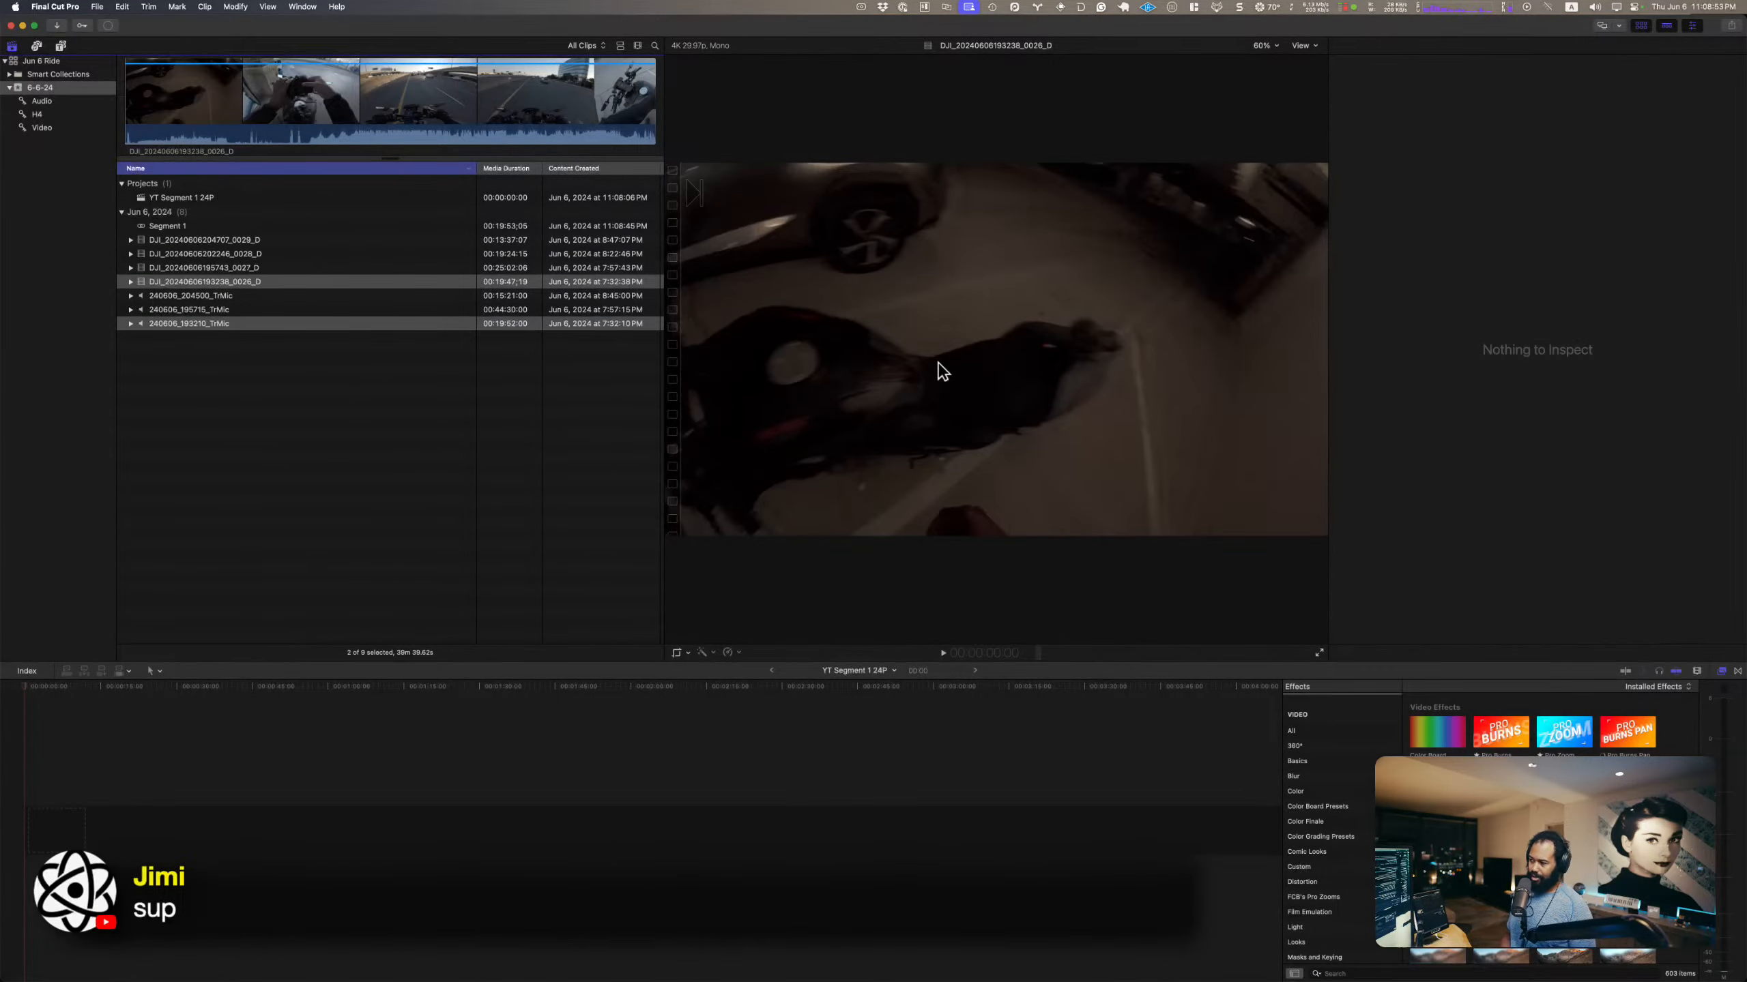
Step: Append the Segment 1 synchronized clip to the YT Segment 1 24P timeline
left_click(354, 440)
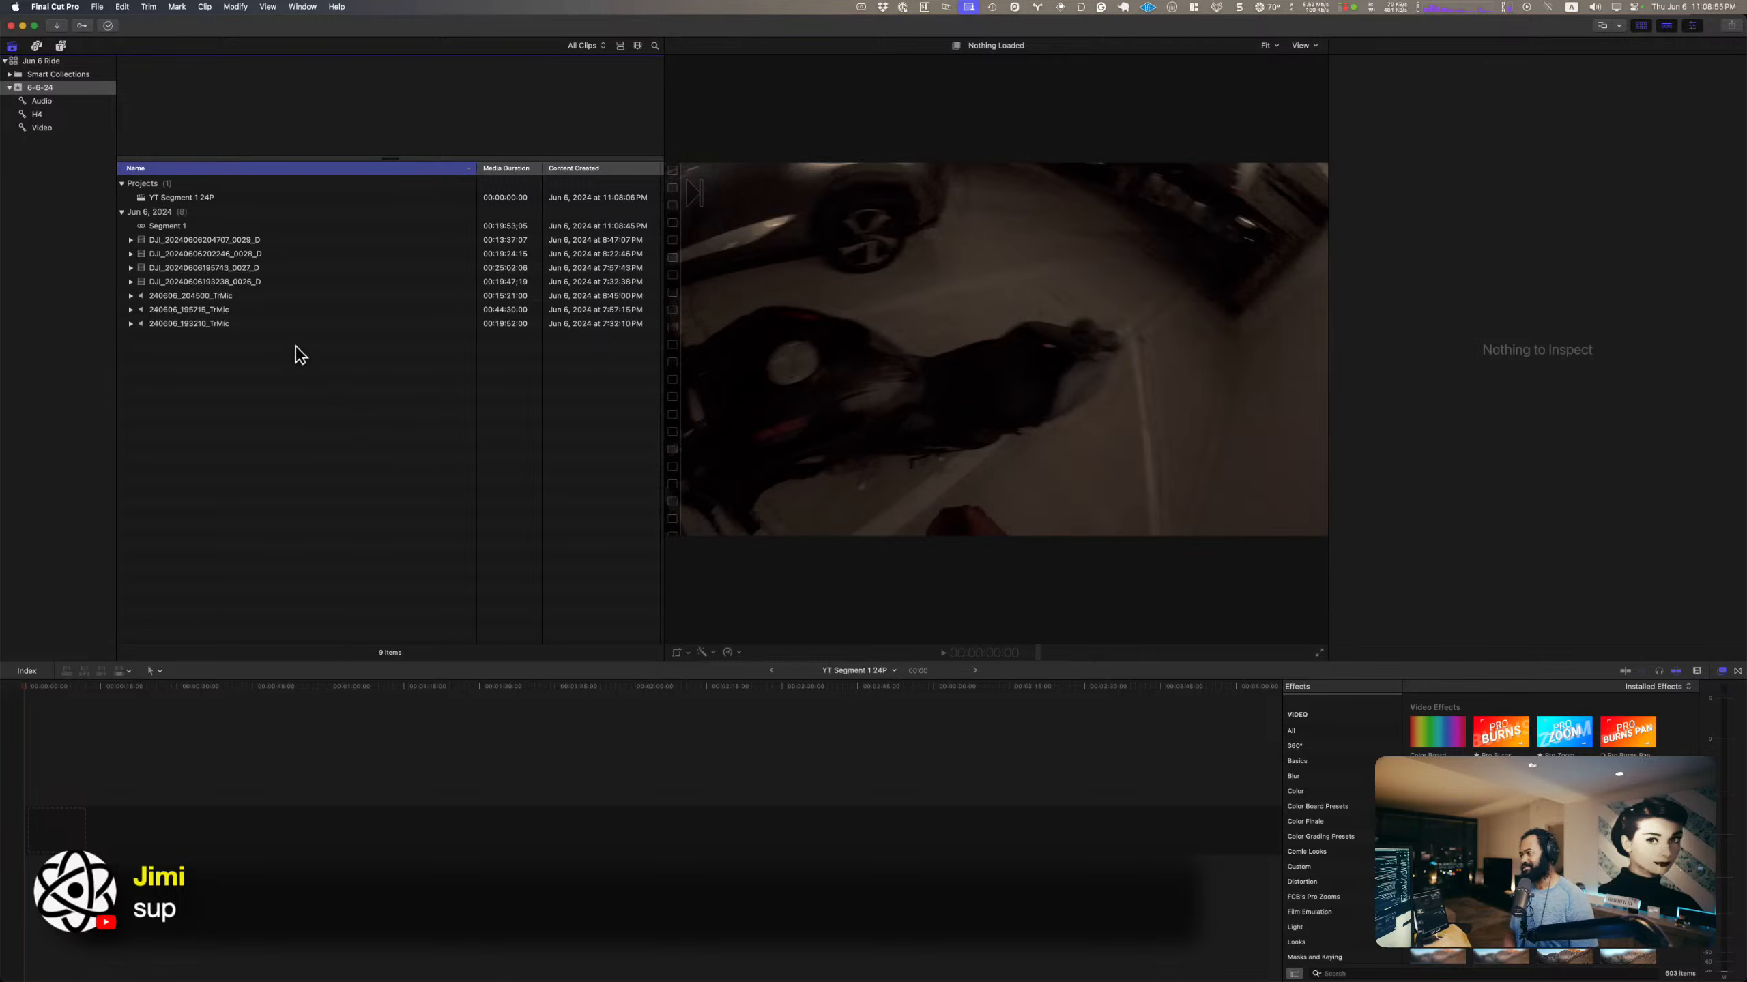
left_click(180, 226)
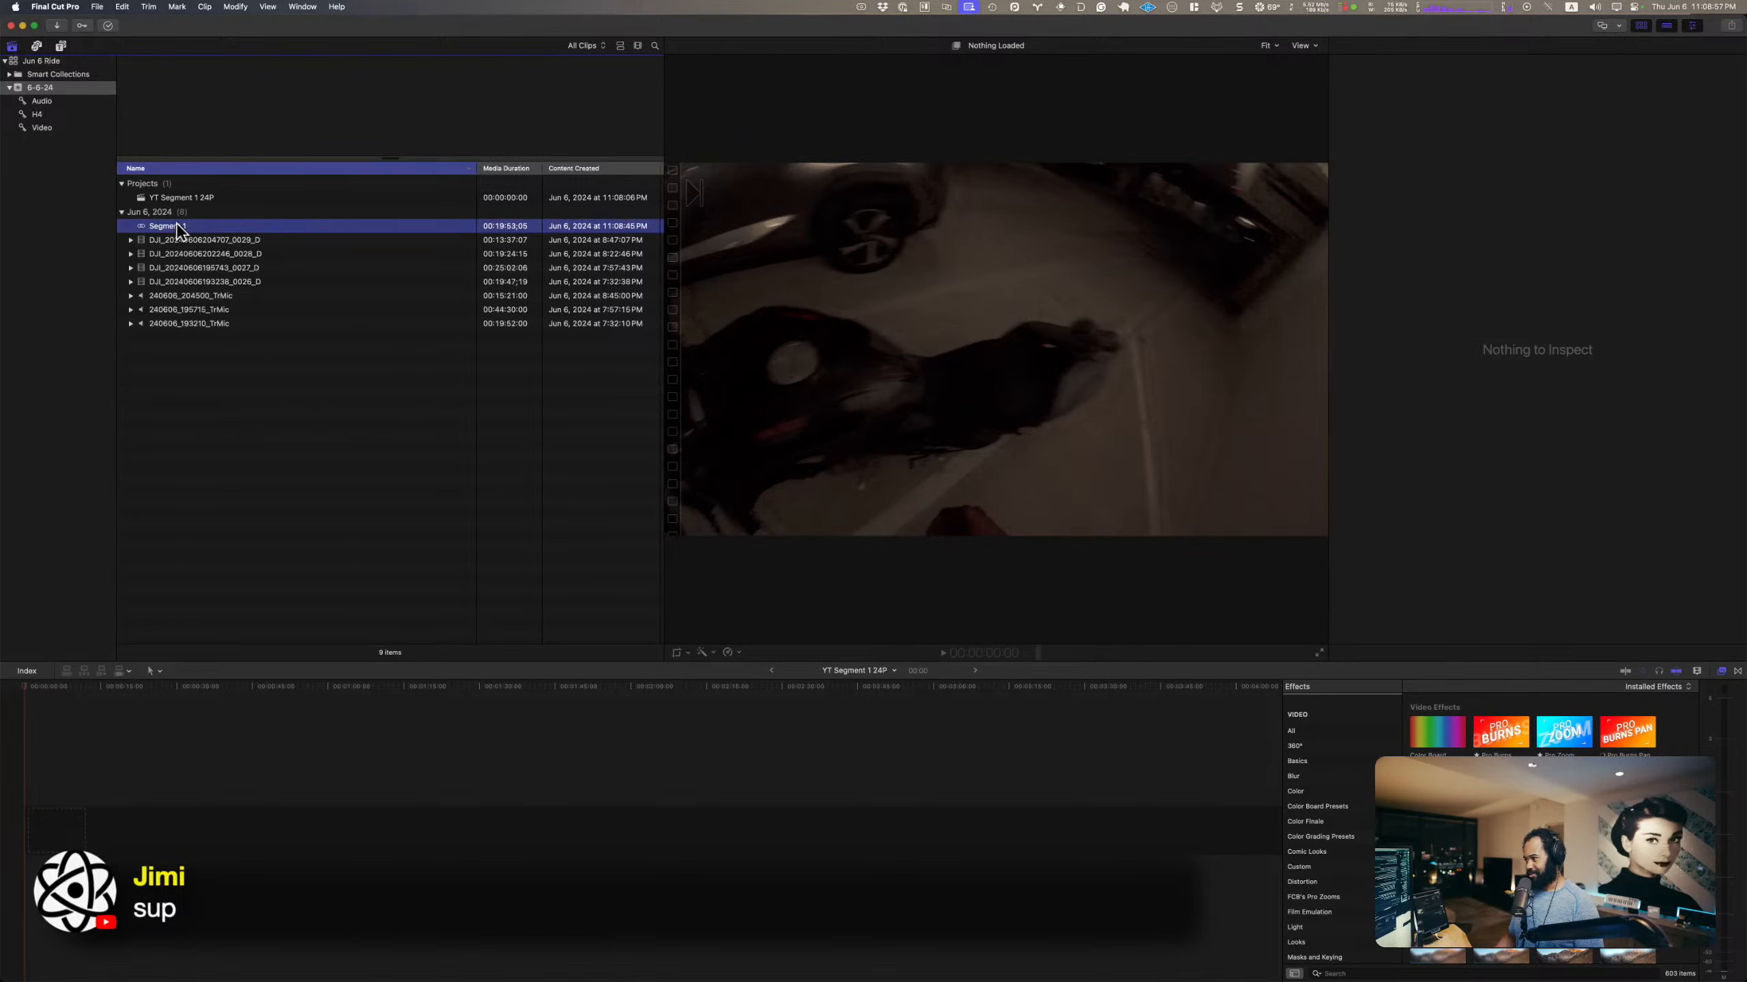
key("e")
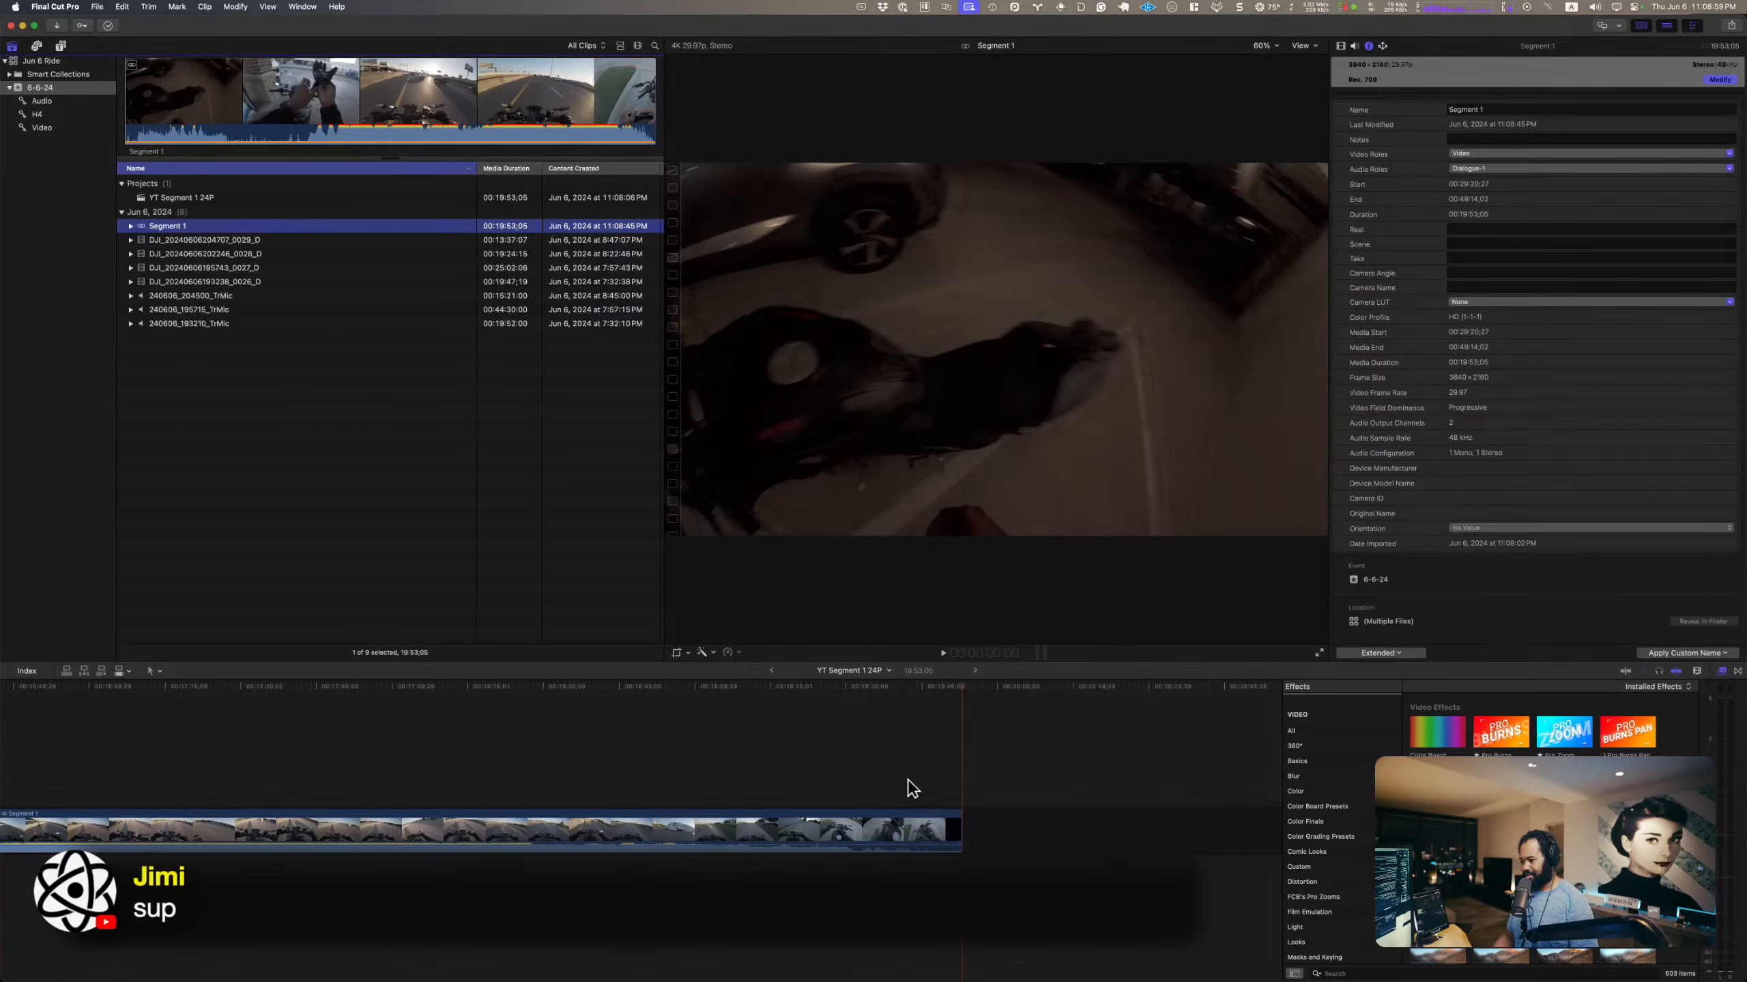
Step: Split the Segment 1 clip at about 3:49;14 in the timeline and delete the portion before the cut
left_click(919, 770)
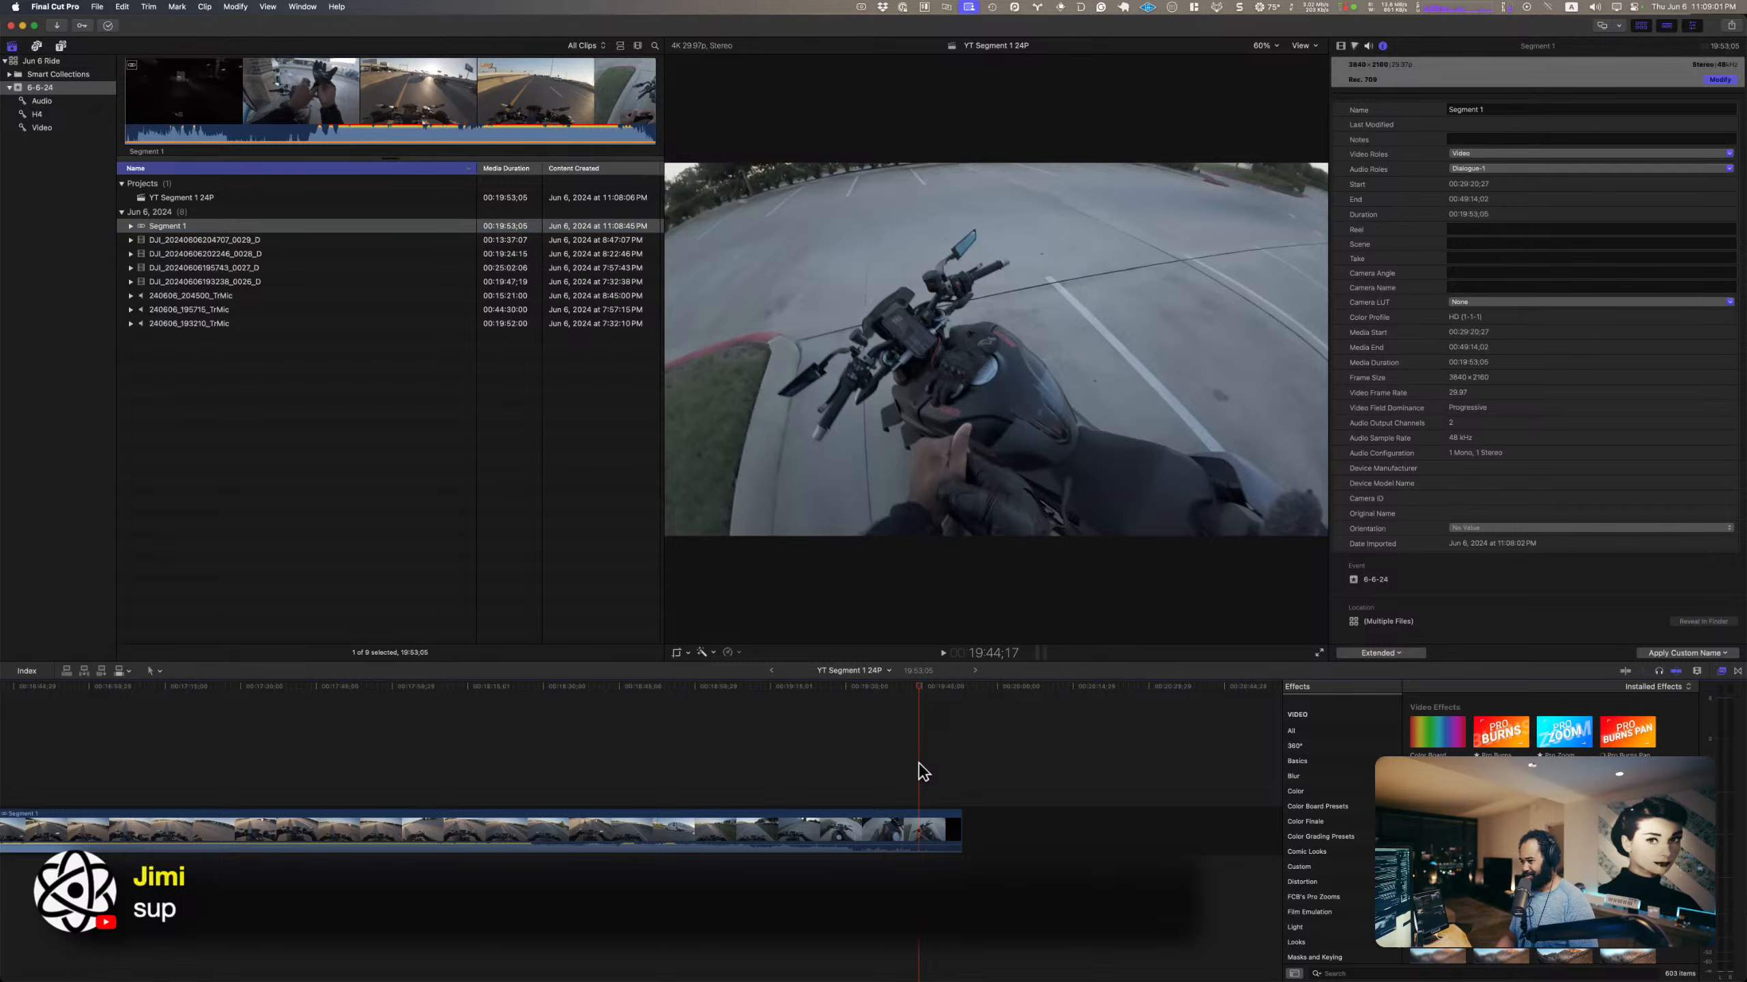
key("Home")
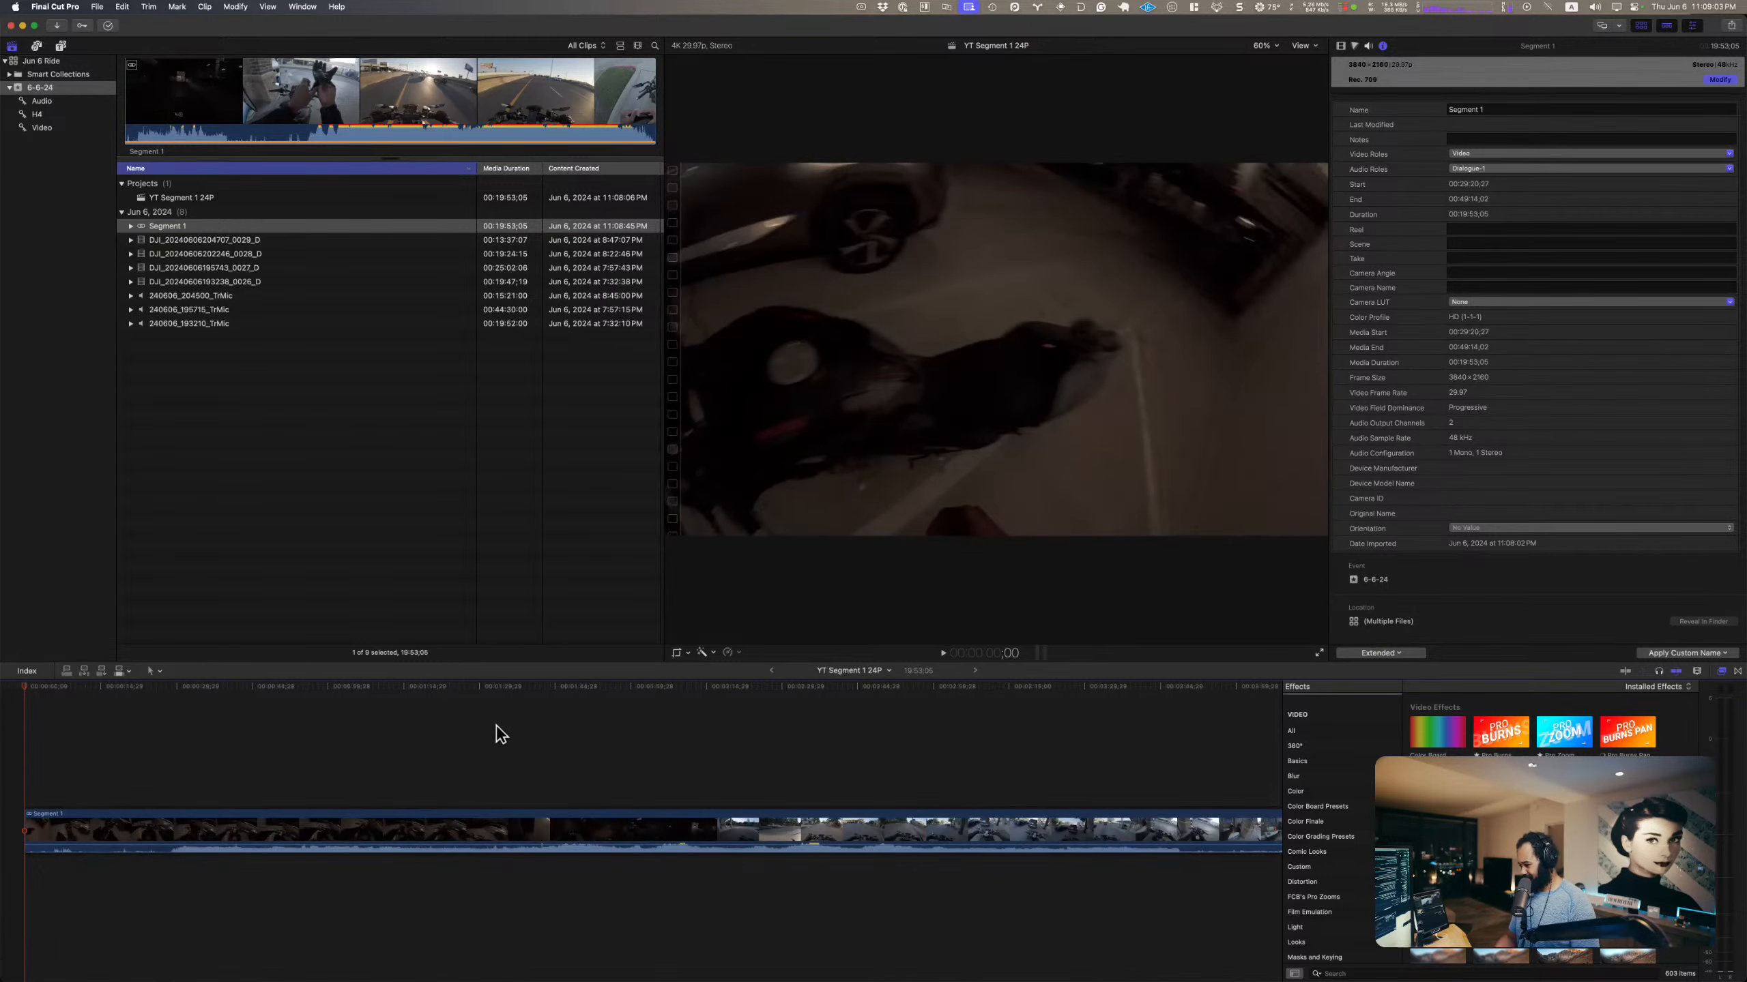
key("b")
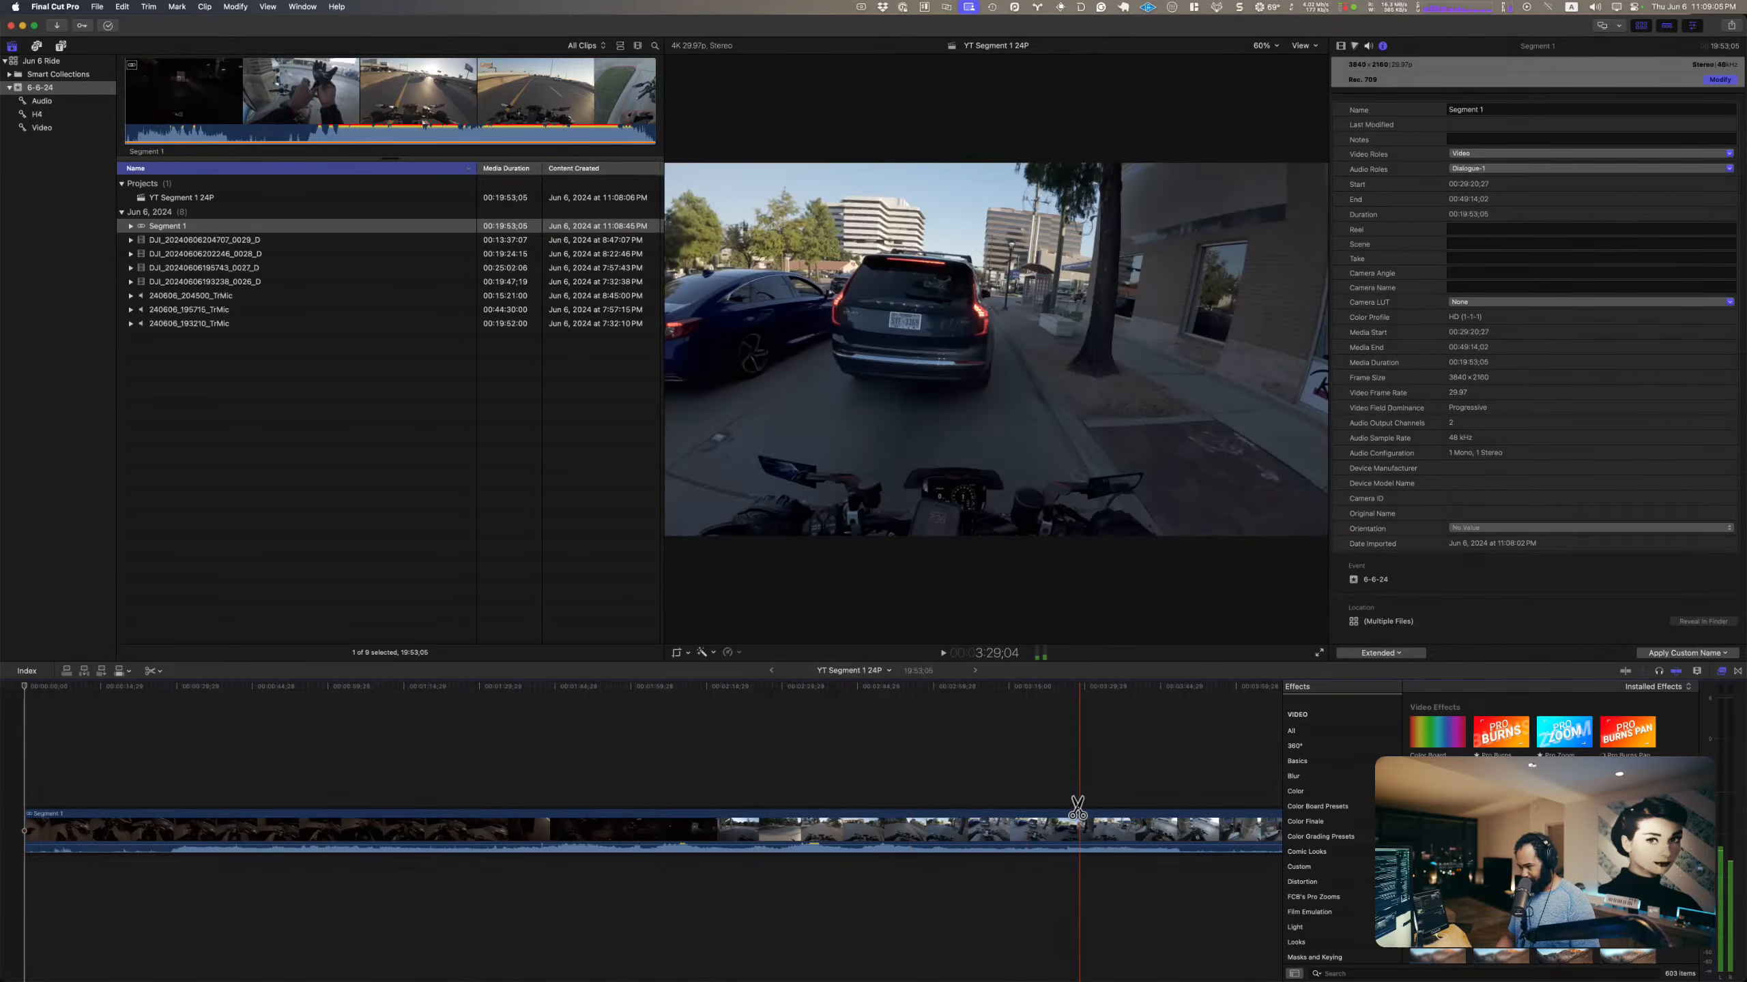
scroll(1128, 807, "right", 5)
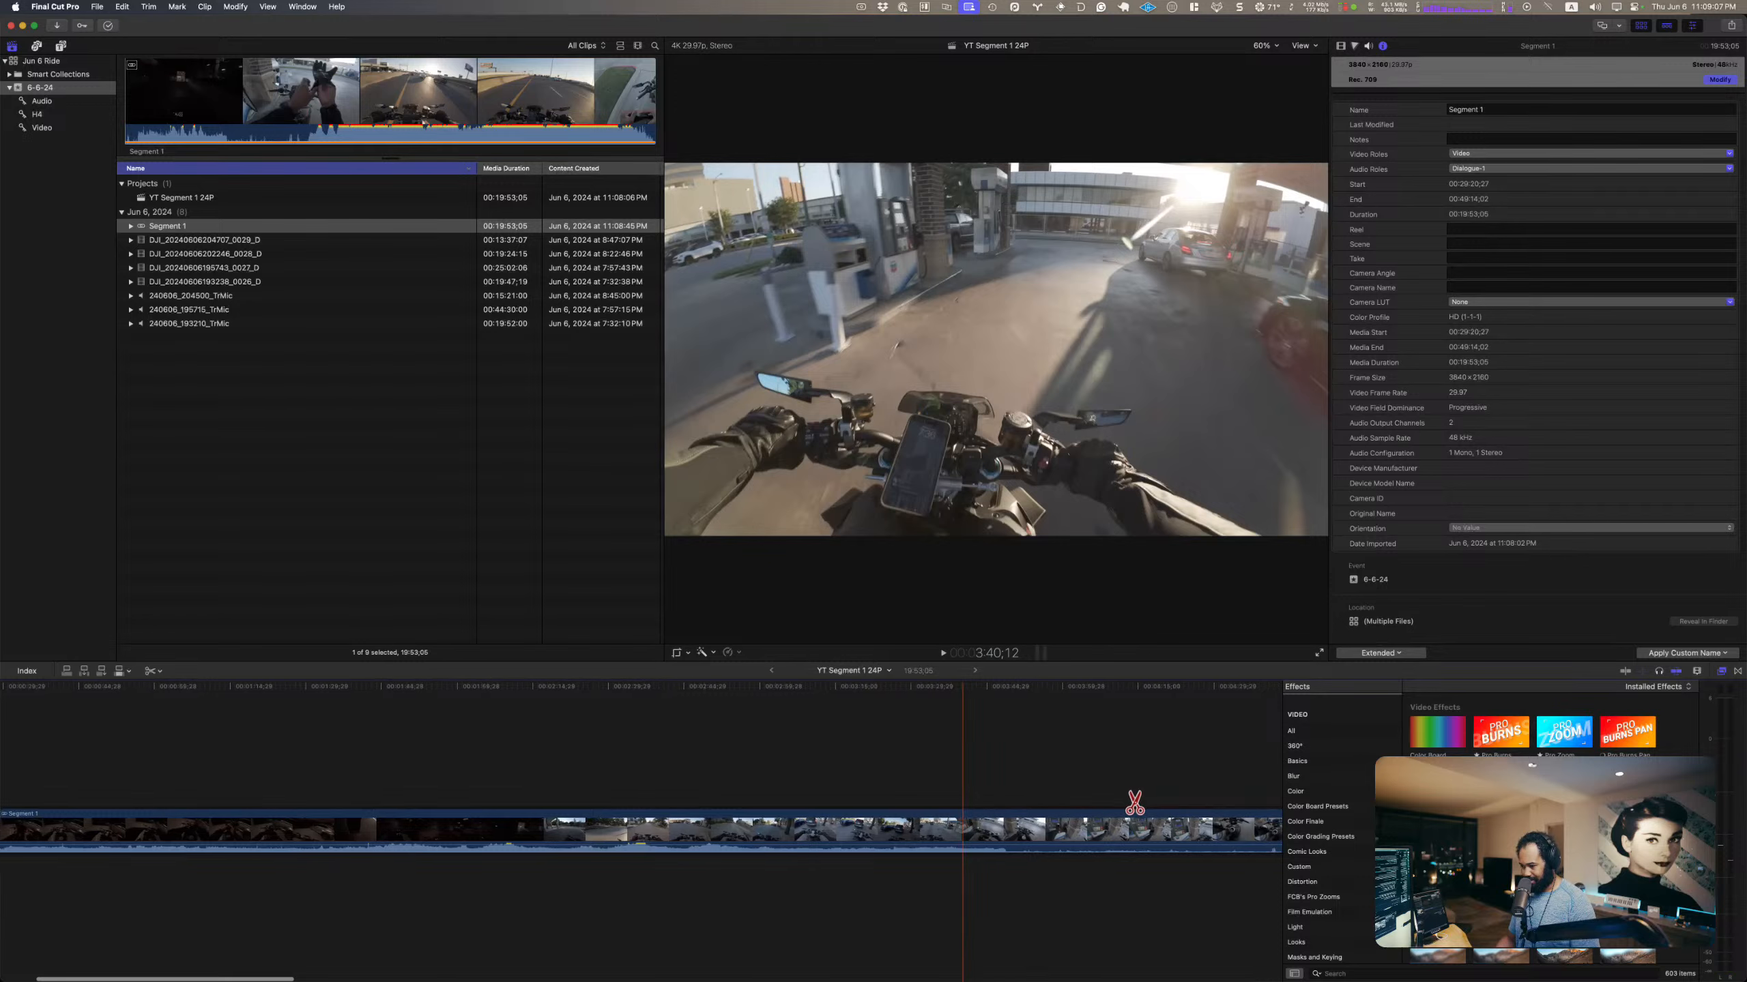
left_click(1000, 826)
key("a")
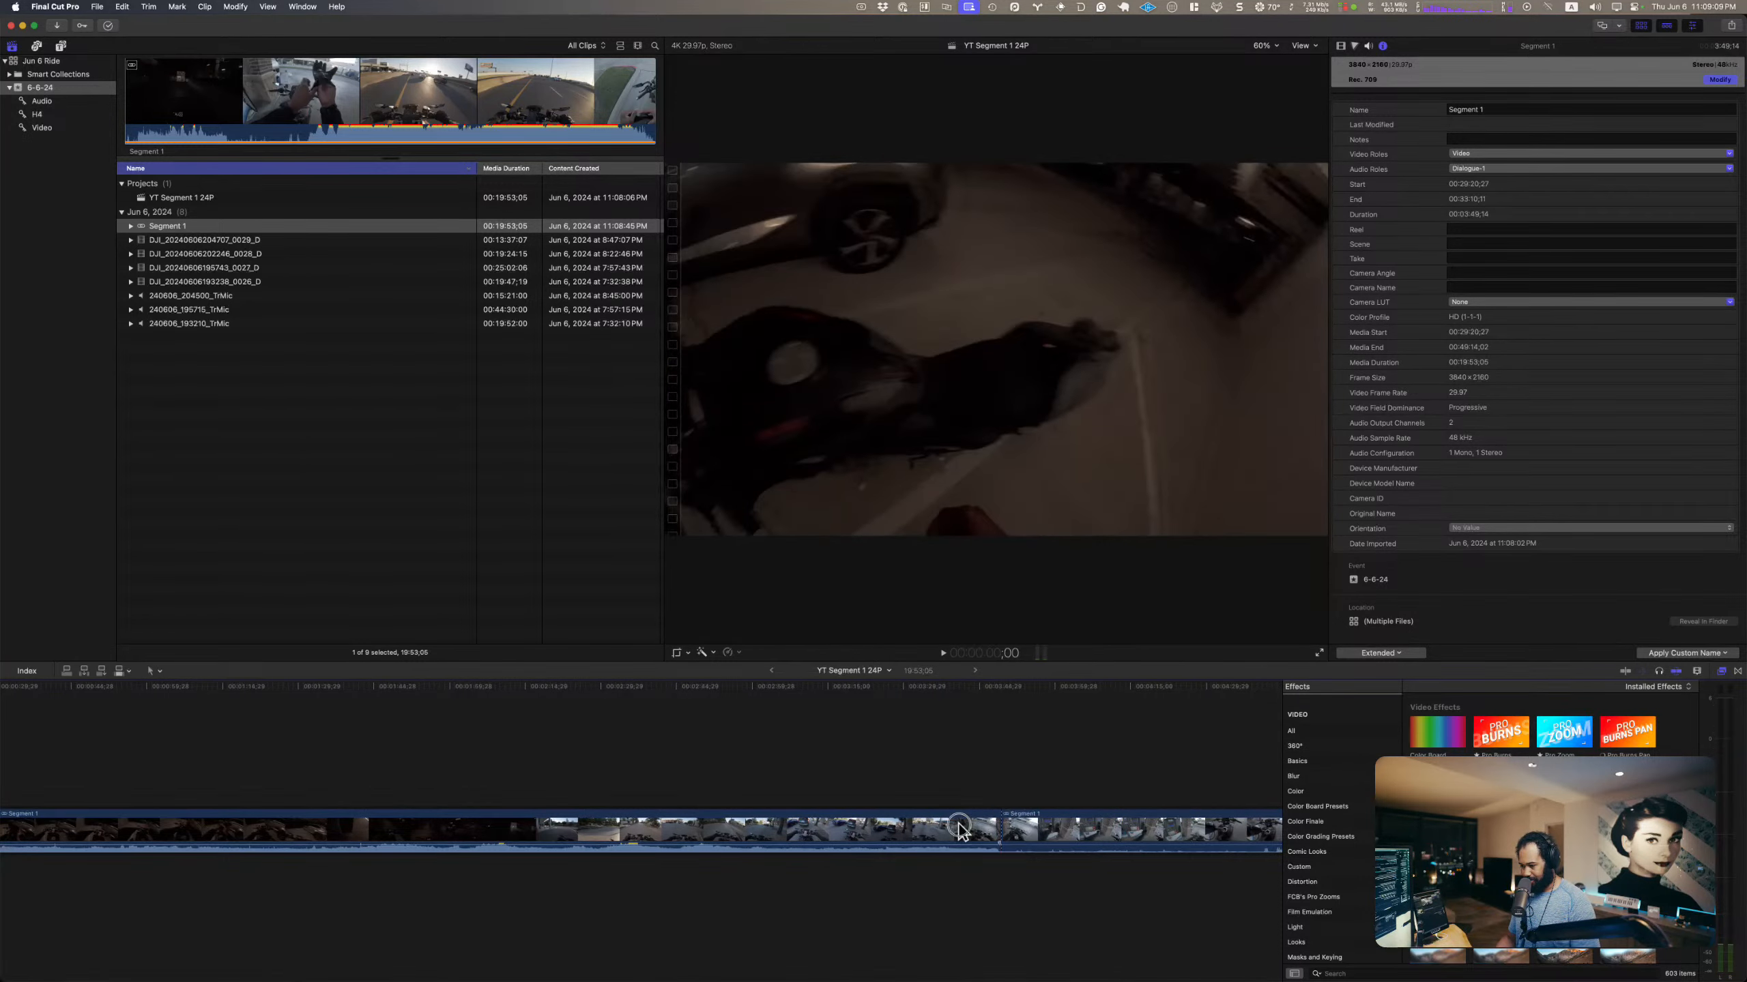
left_click(958, 822)
key("Delete")
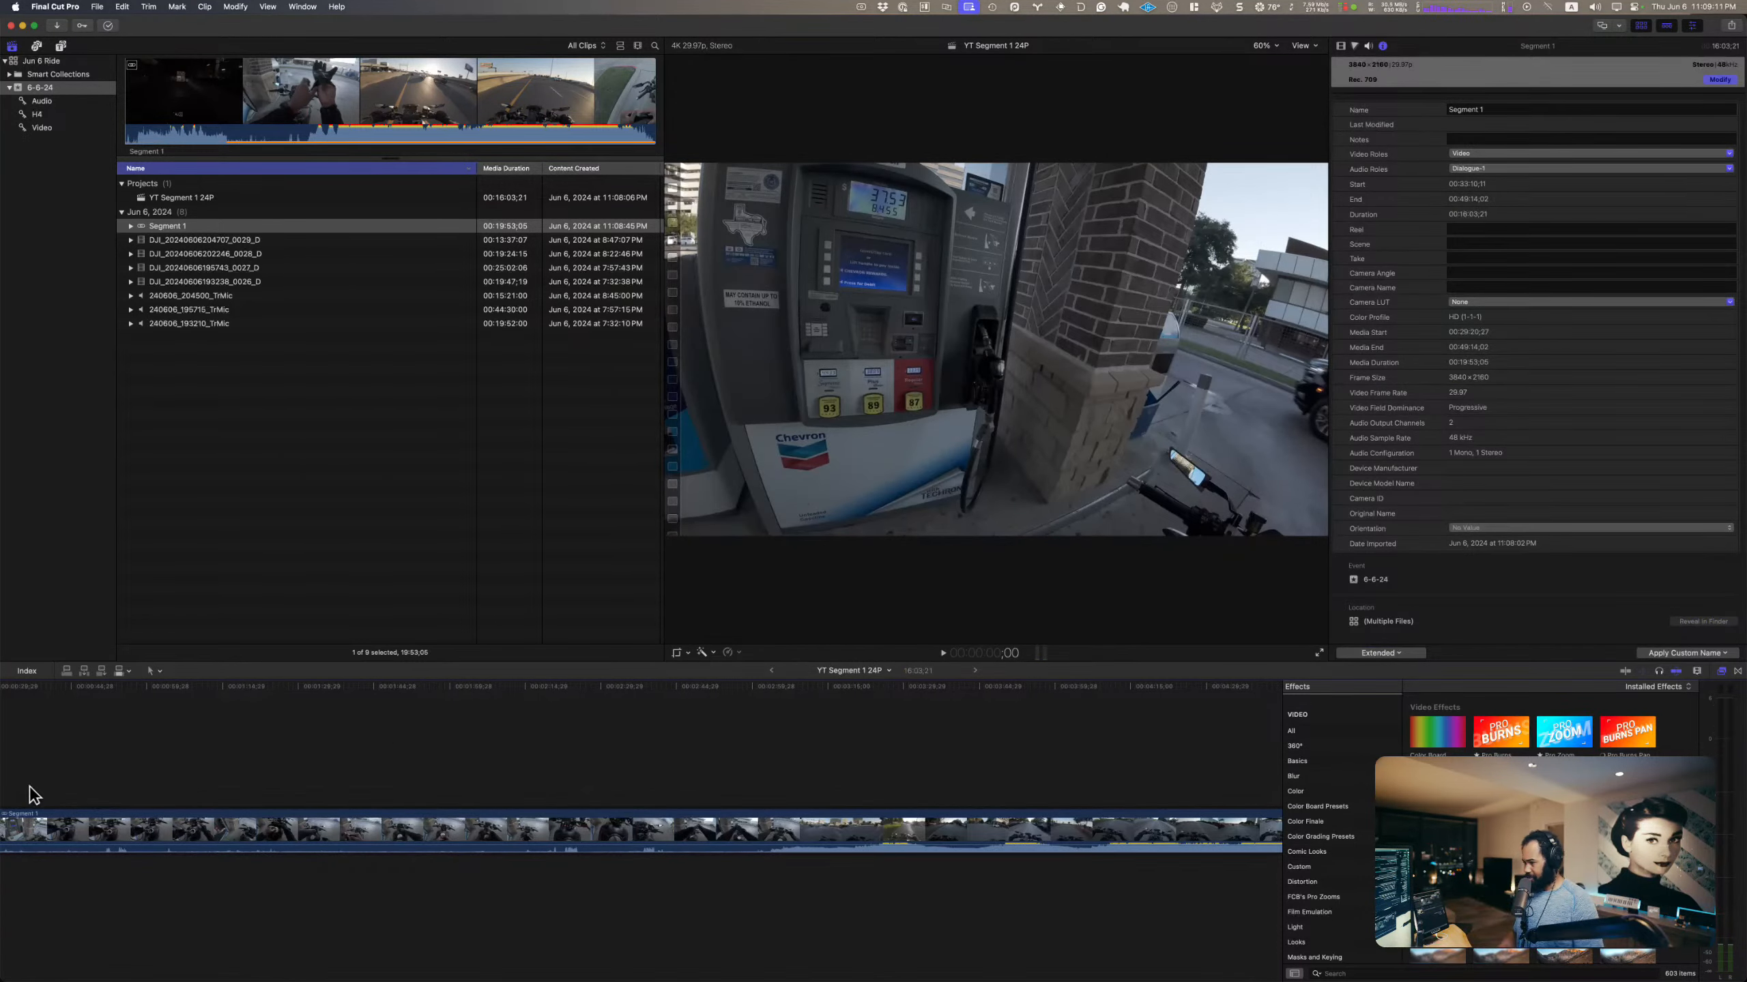
Step: Find where the ride leaves the gas pump and trim the clip's start to 2:59;29
scroll(31, 806, "left", 3)
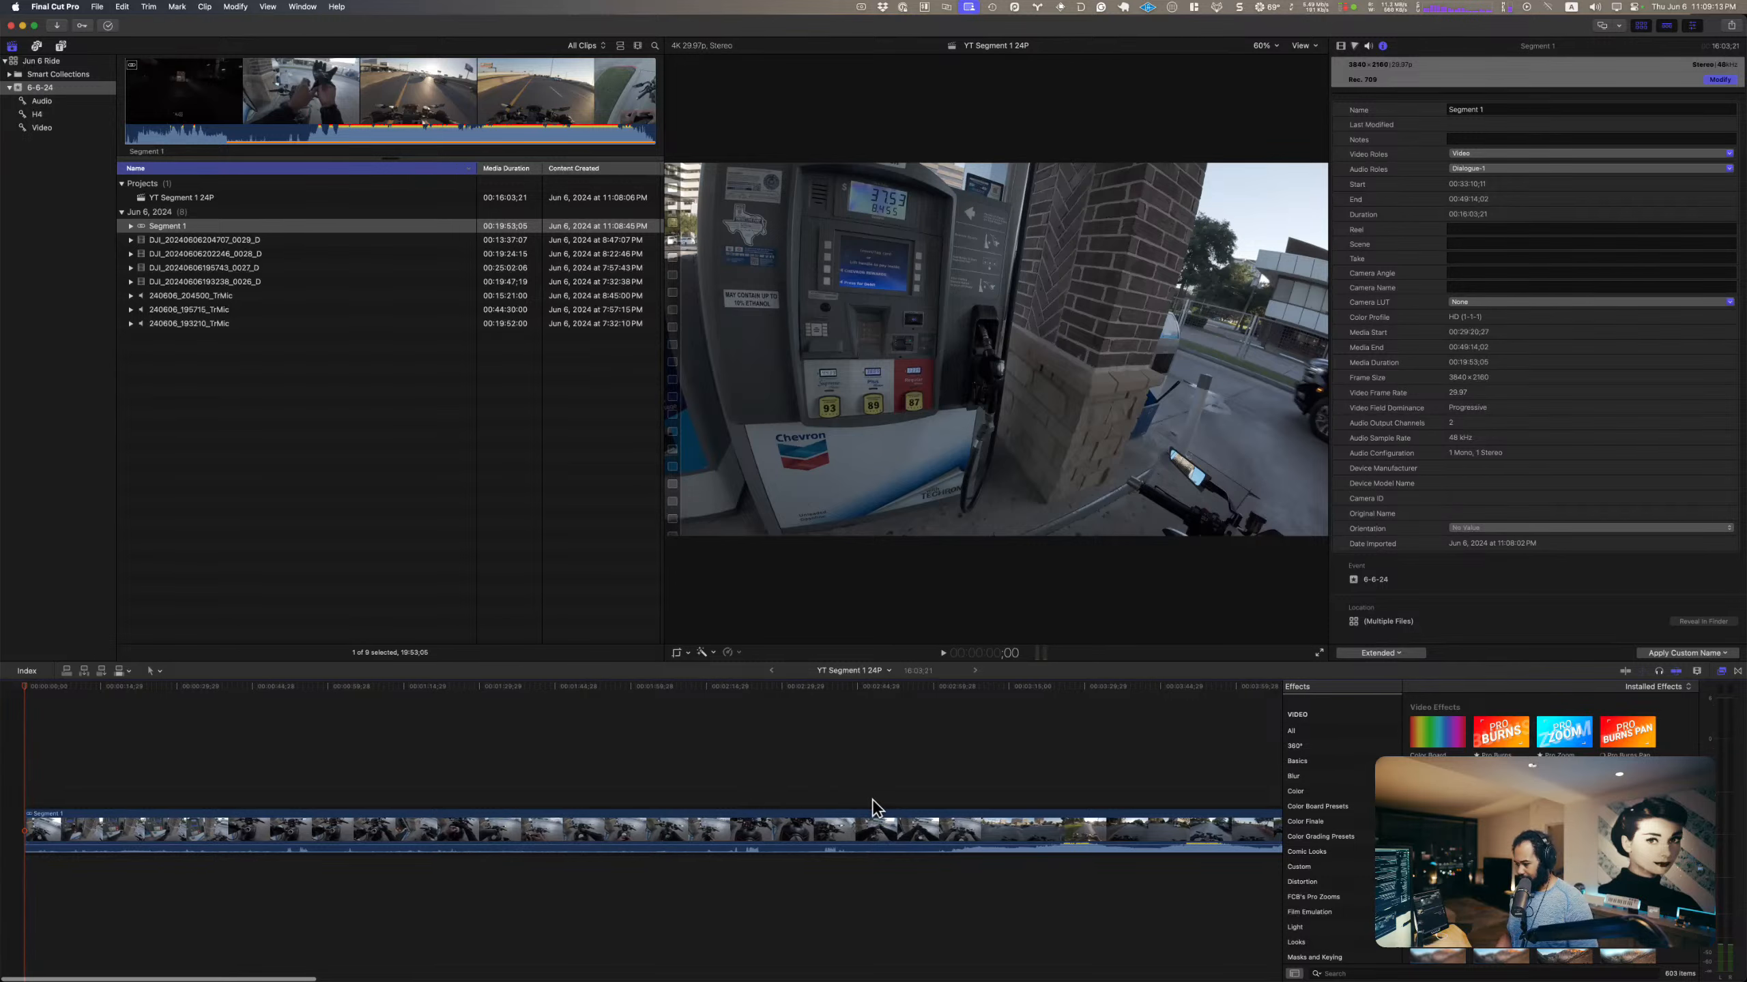
left_click(933, 802)
left_click(973, 798)
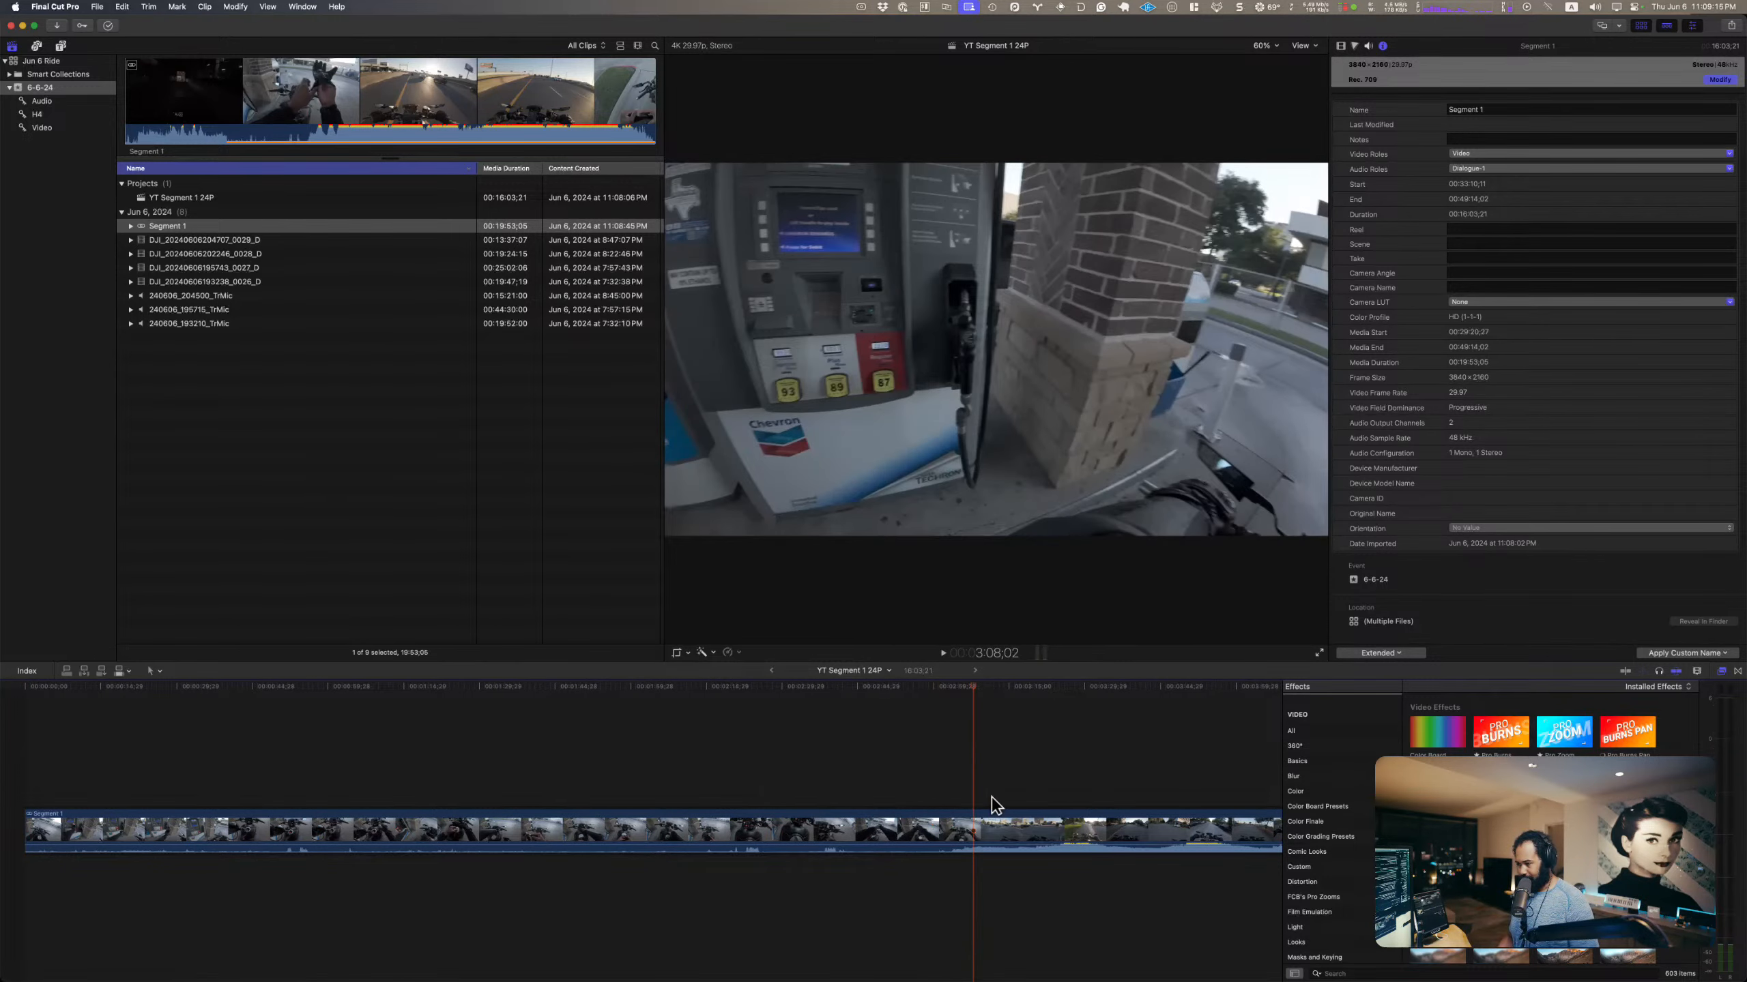
scroll(990, 802, "right", 5)
left_click(760, 798)
left_click(805, 799)
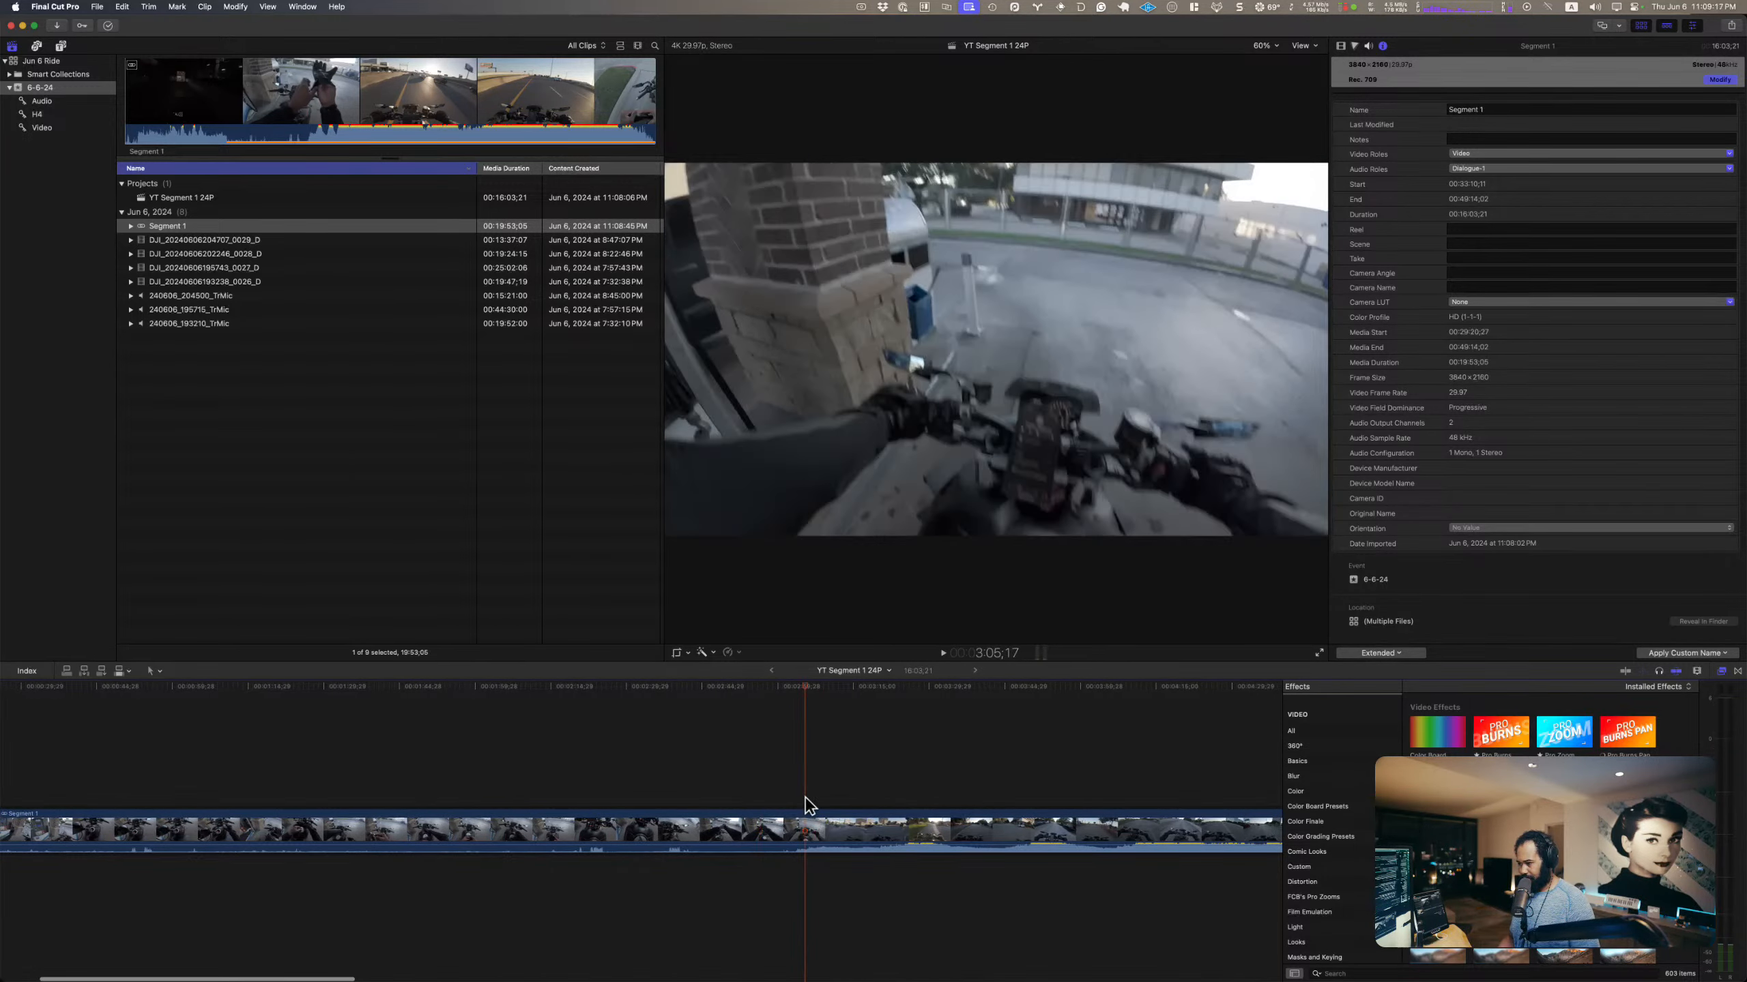
left_click(845, 798)
left_click(791, 797)
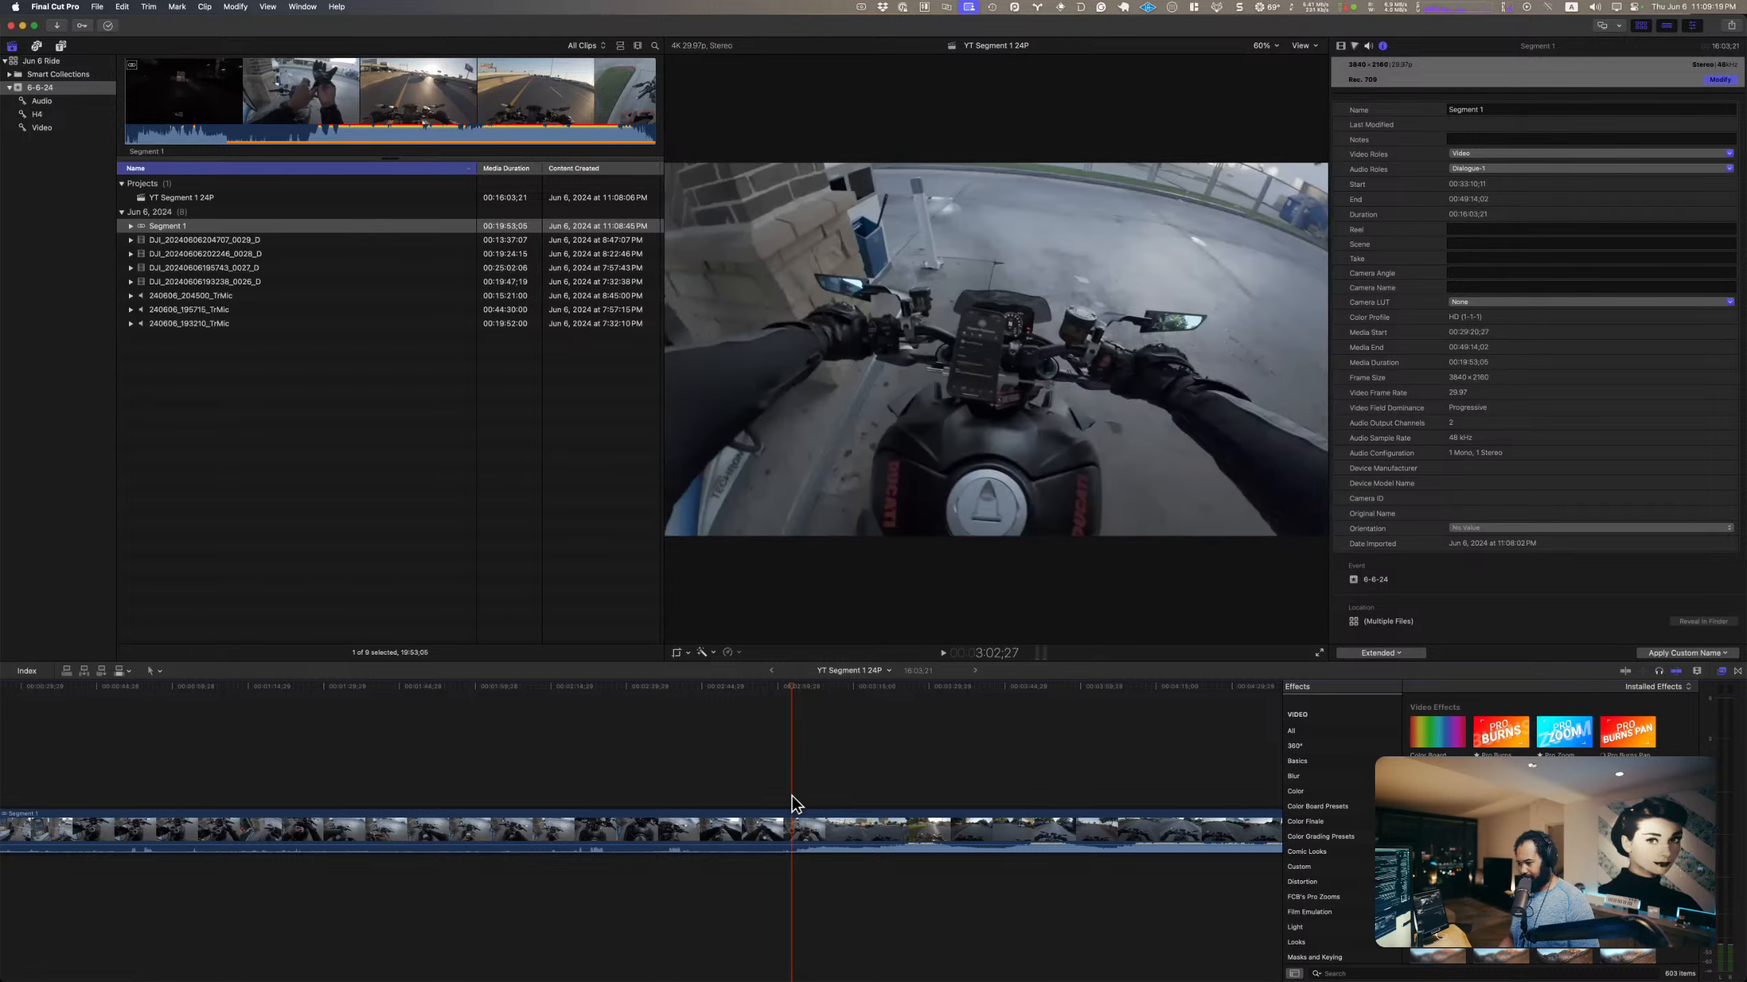
left_click(777, 796)
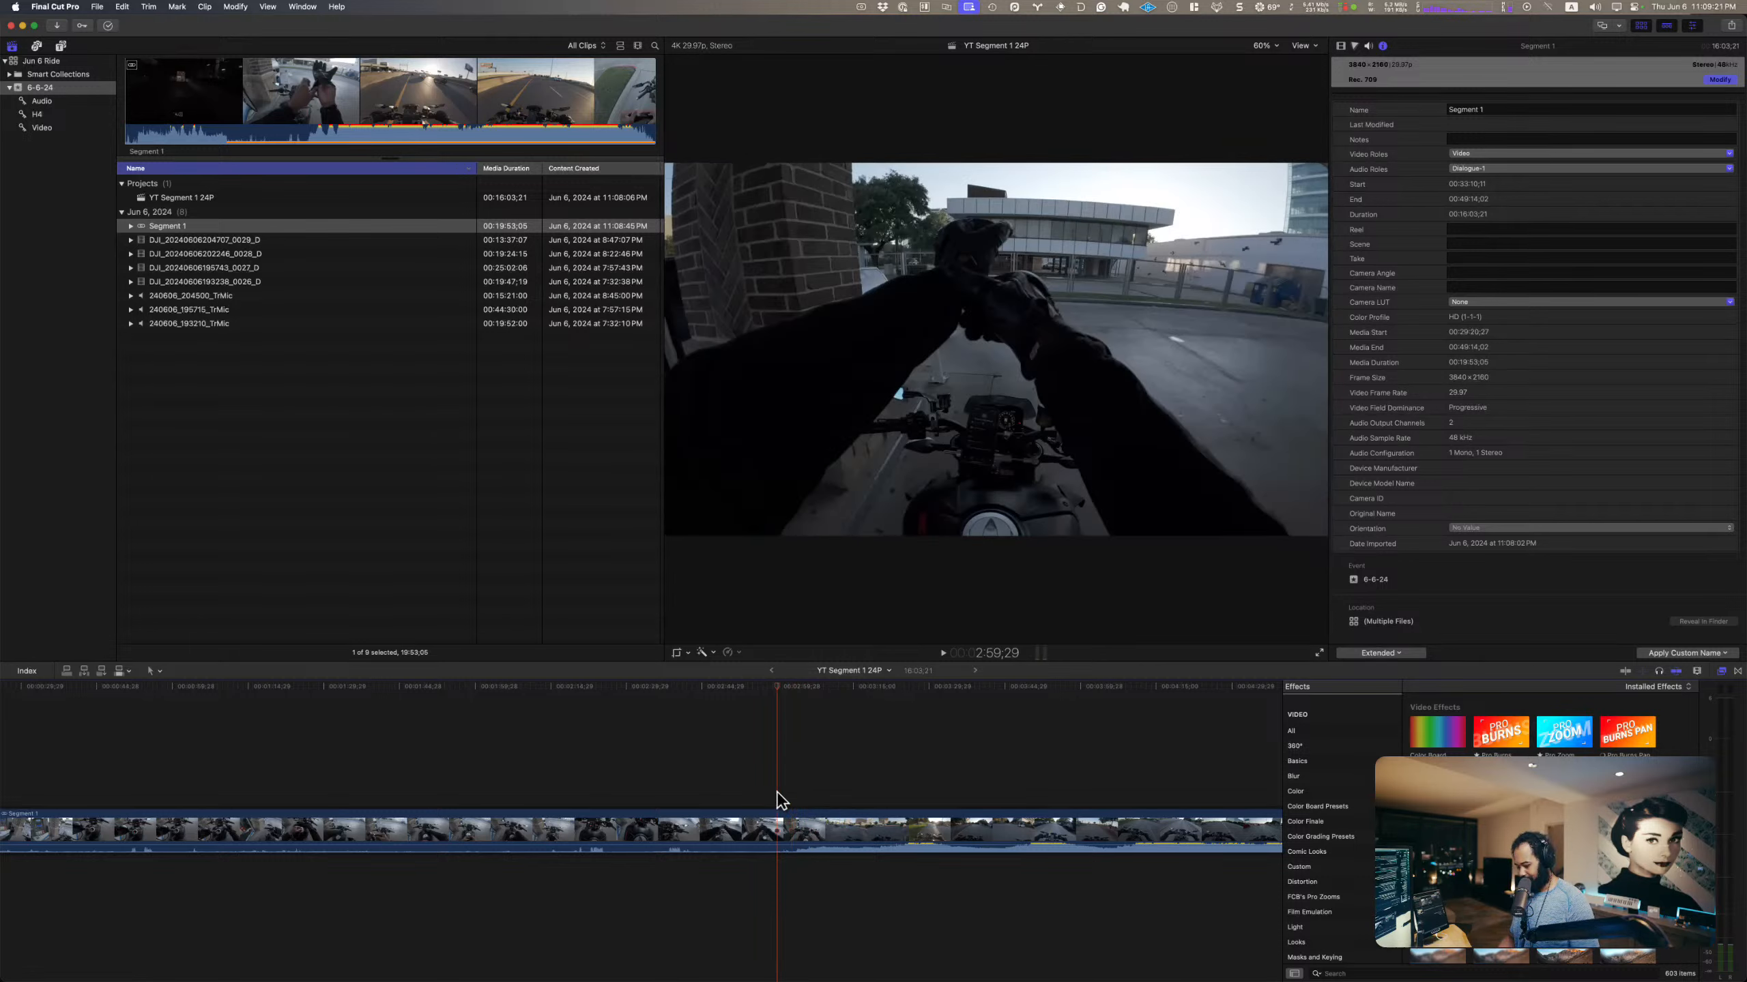
key("alt+bracketleft")
Step: Play the new opening, trim another 3 seconds off the clip's start, and preview the result
key("space")
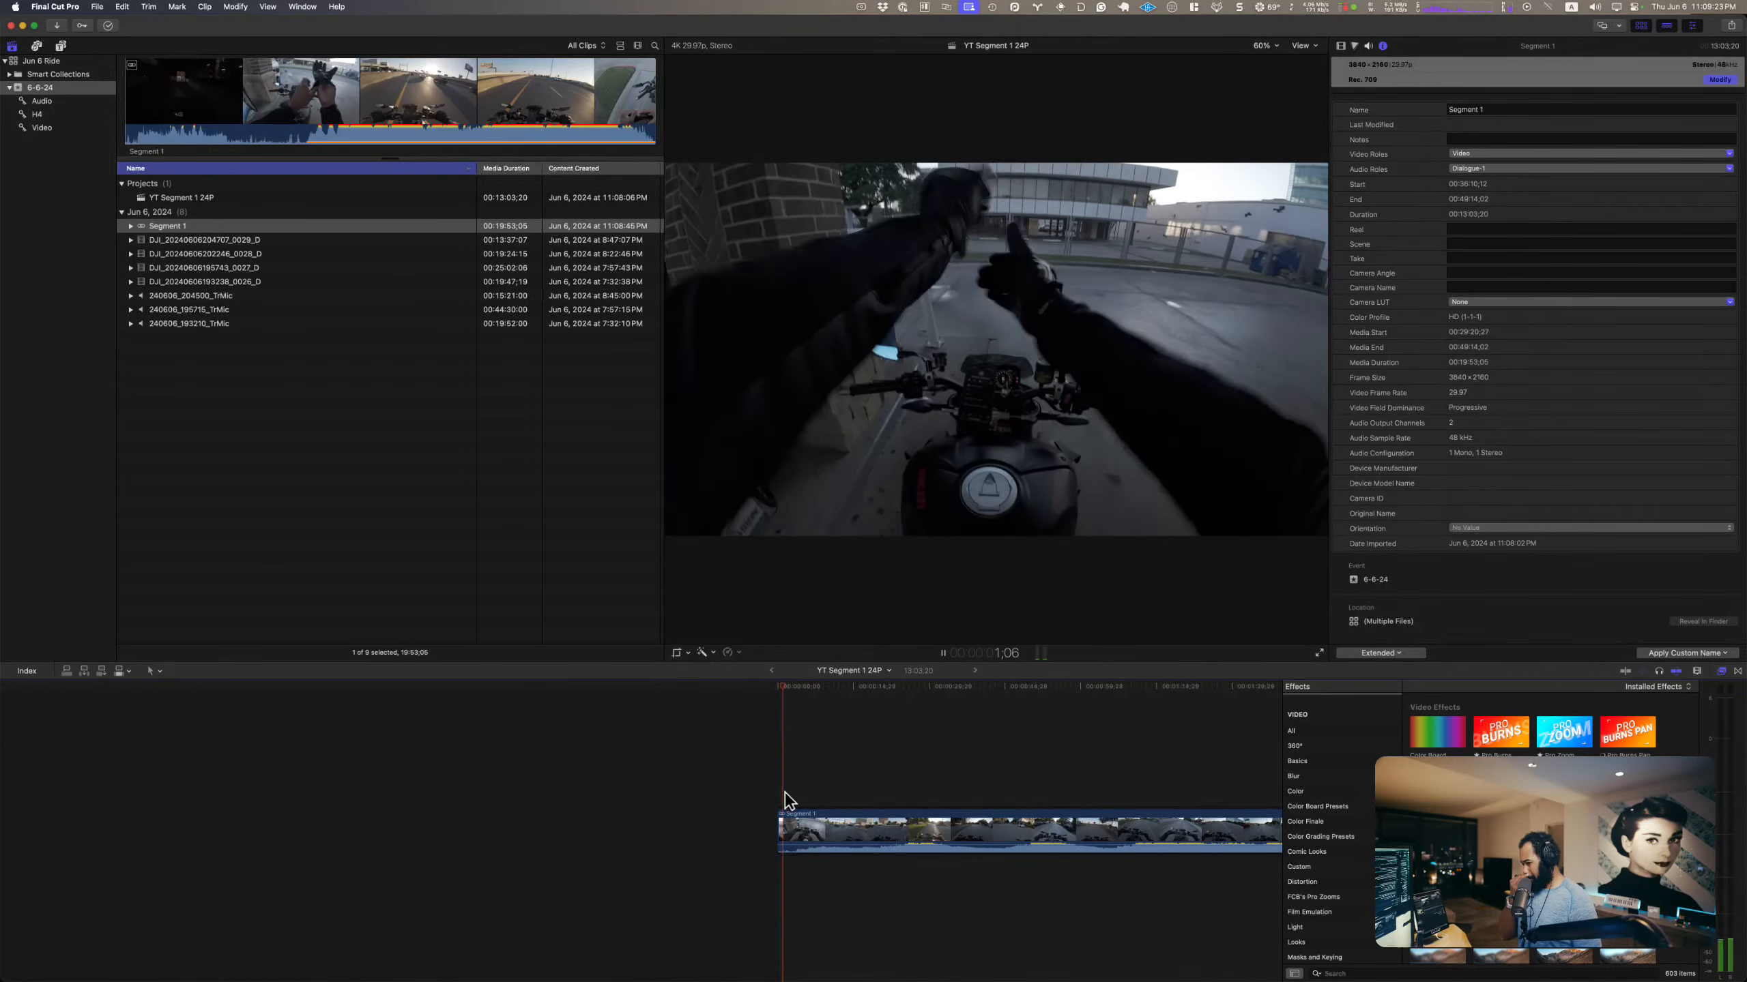
key("space")
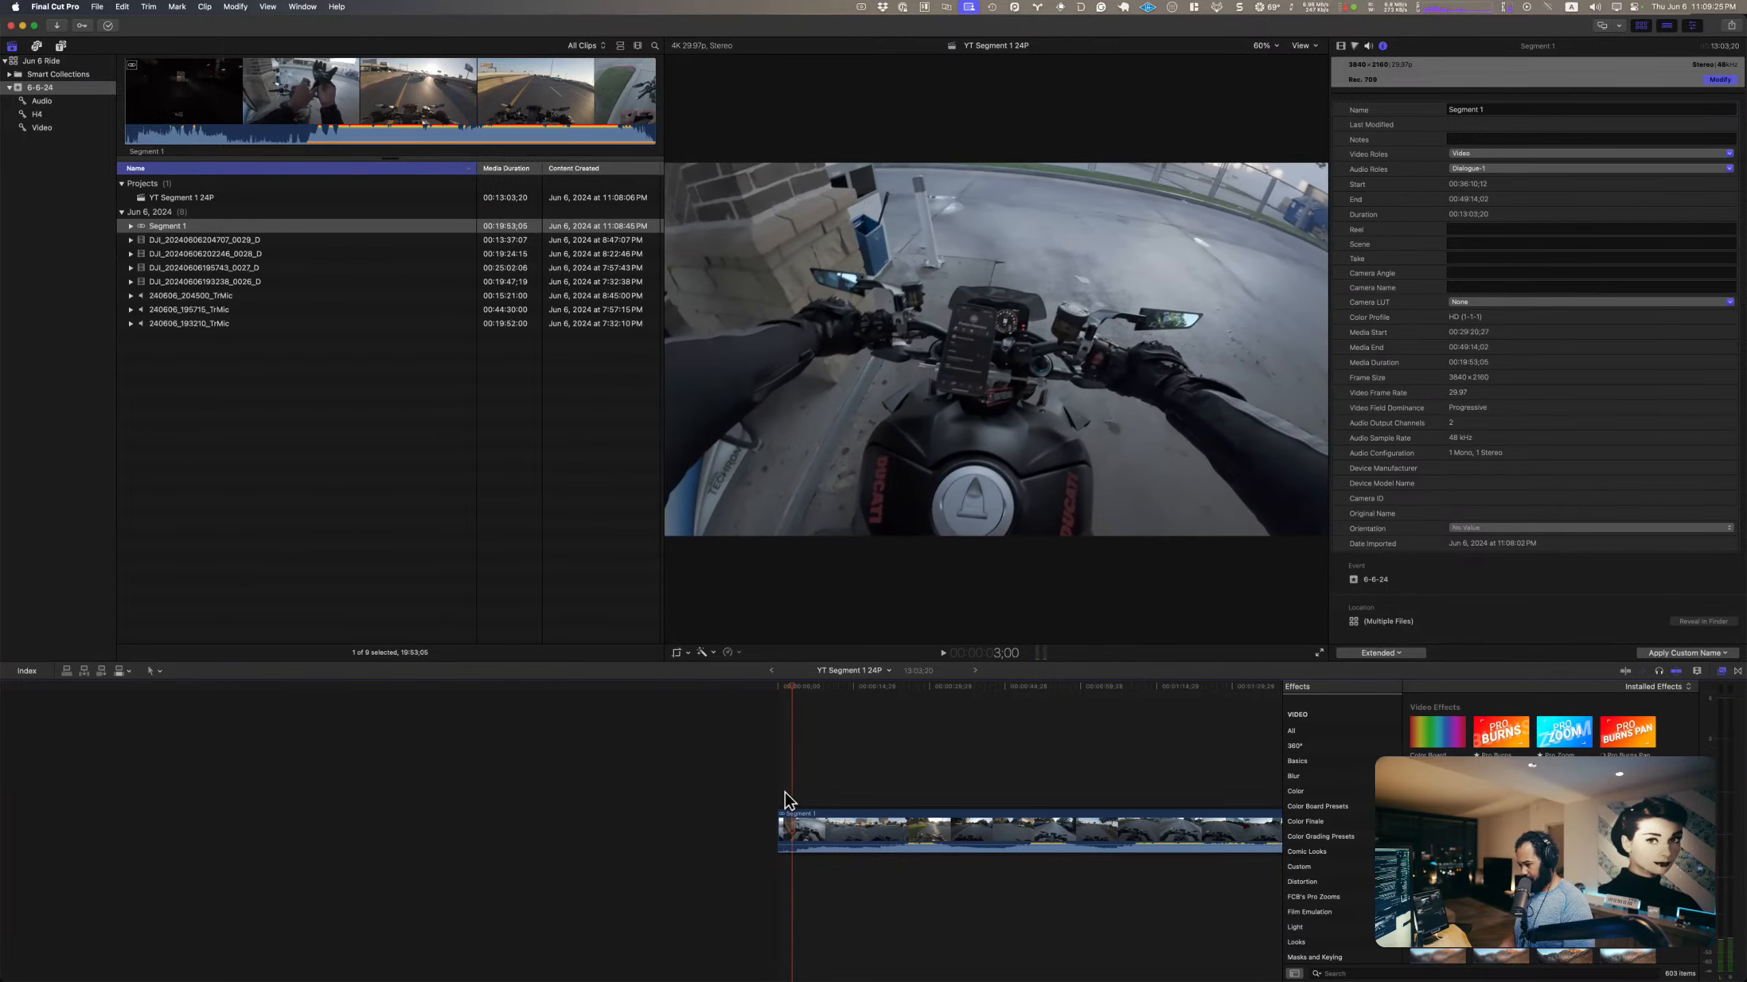
key("alt+bracketleft")
key("space")
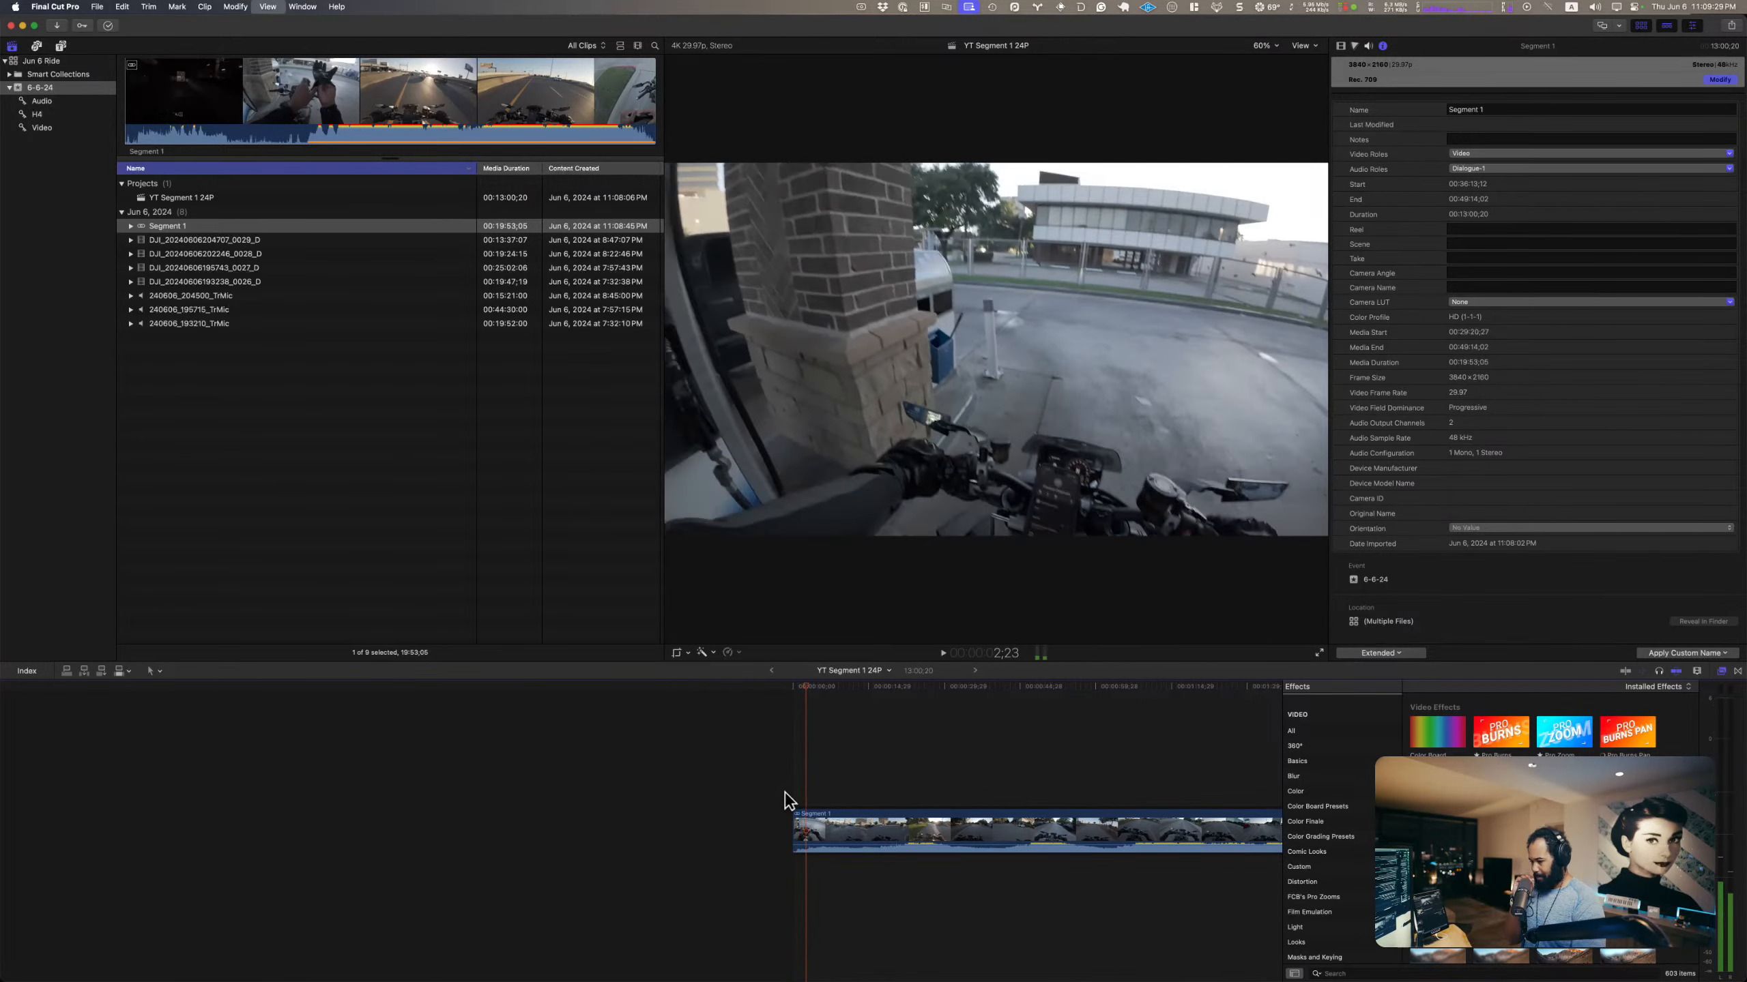
key("space")
Step: Open the Segment 1 synchronized clip and examine its camera and mic audio tracks along their full length
double_click(977, 831)
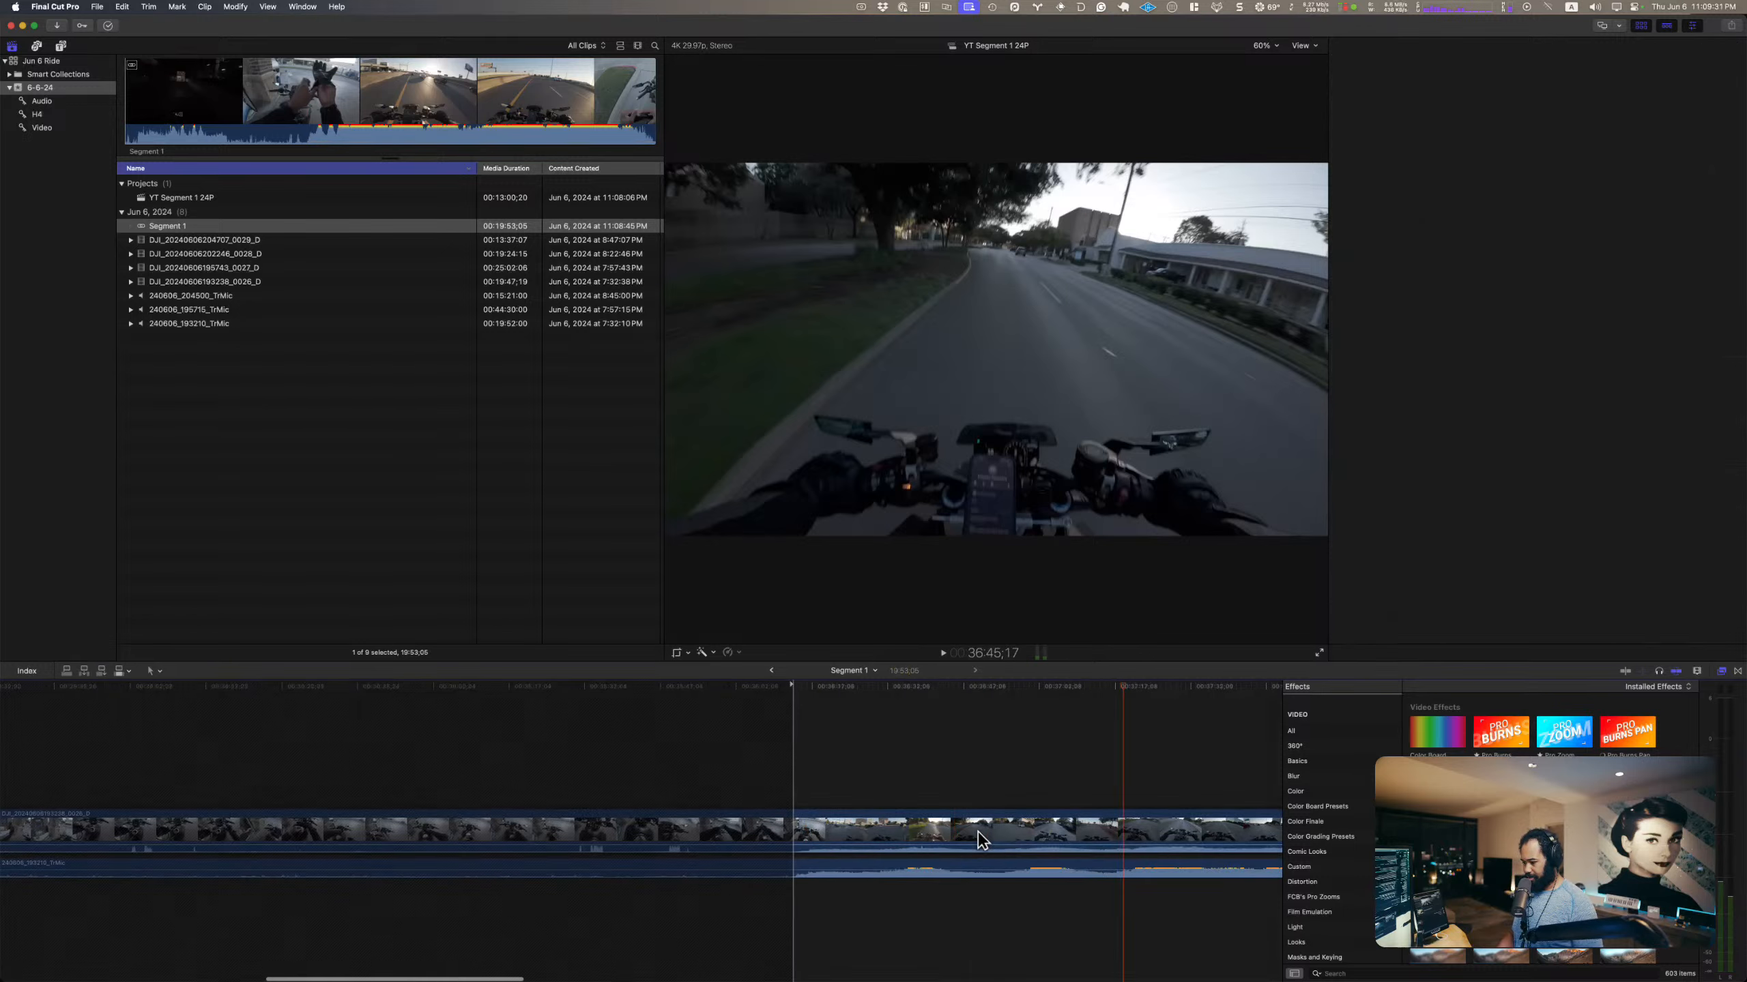
scroll(883, 792, "right", 10)
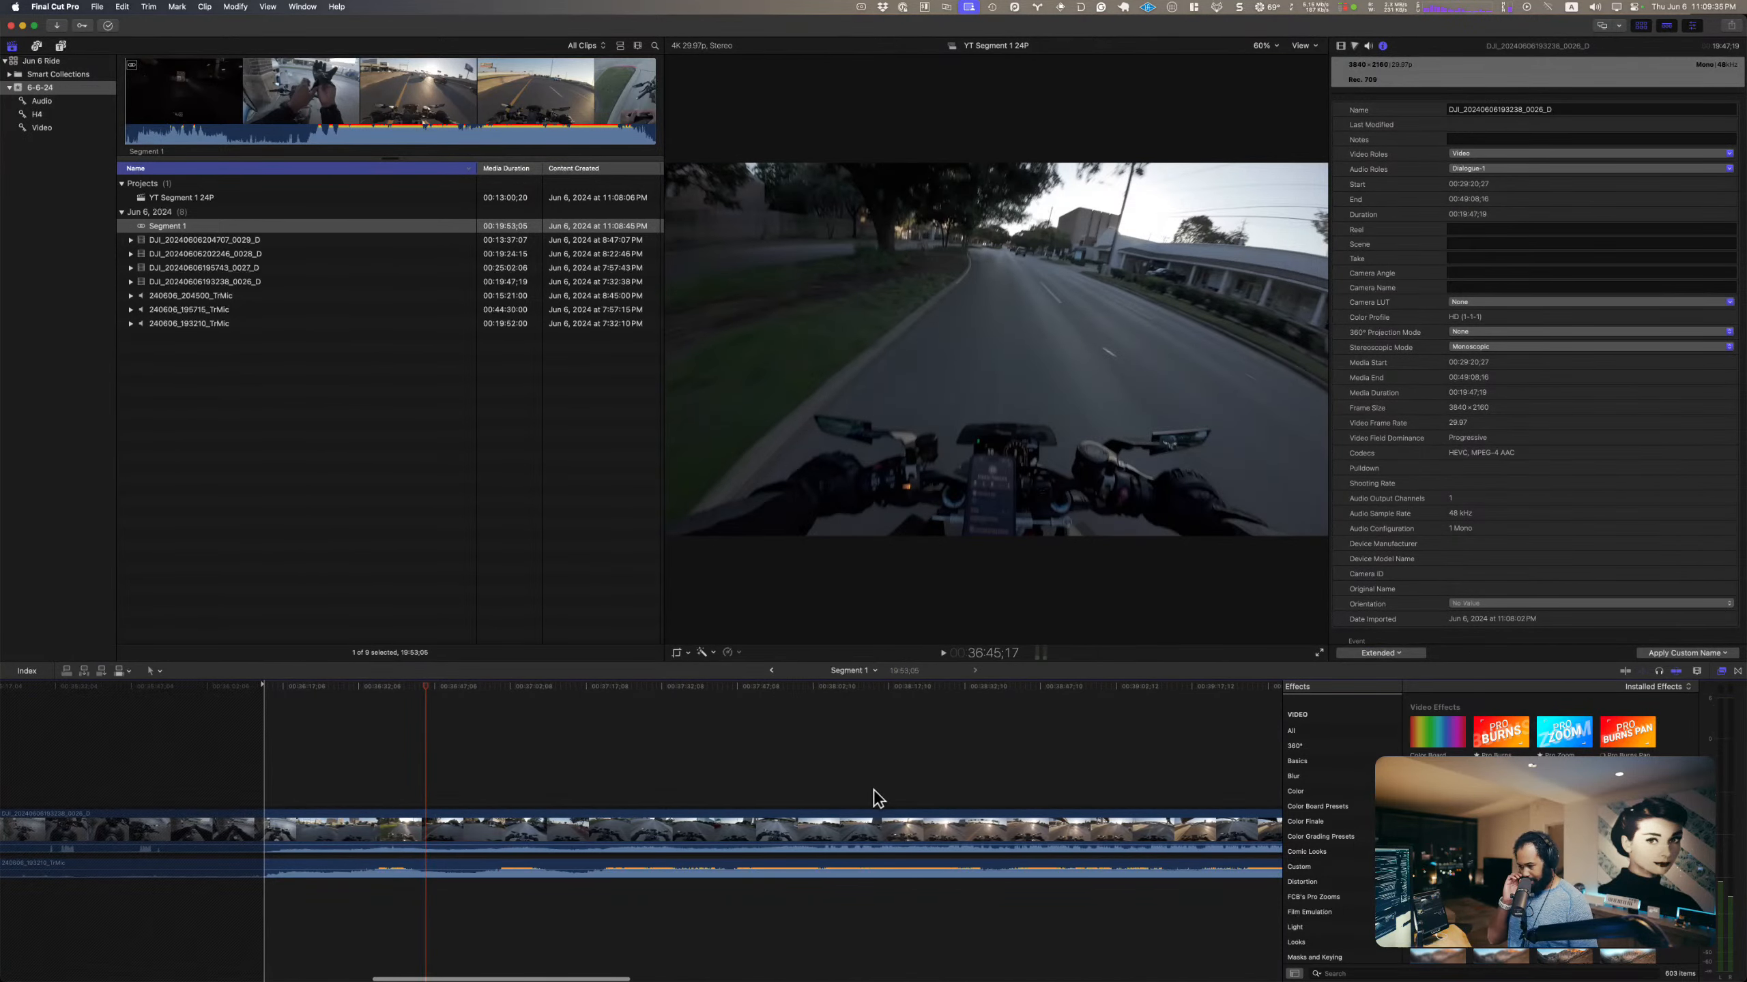
scroll(873, 798, "right", 15)
scroll(873, 802, "right", 10)
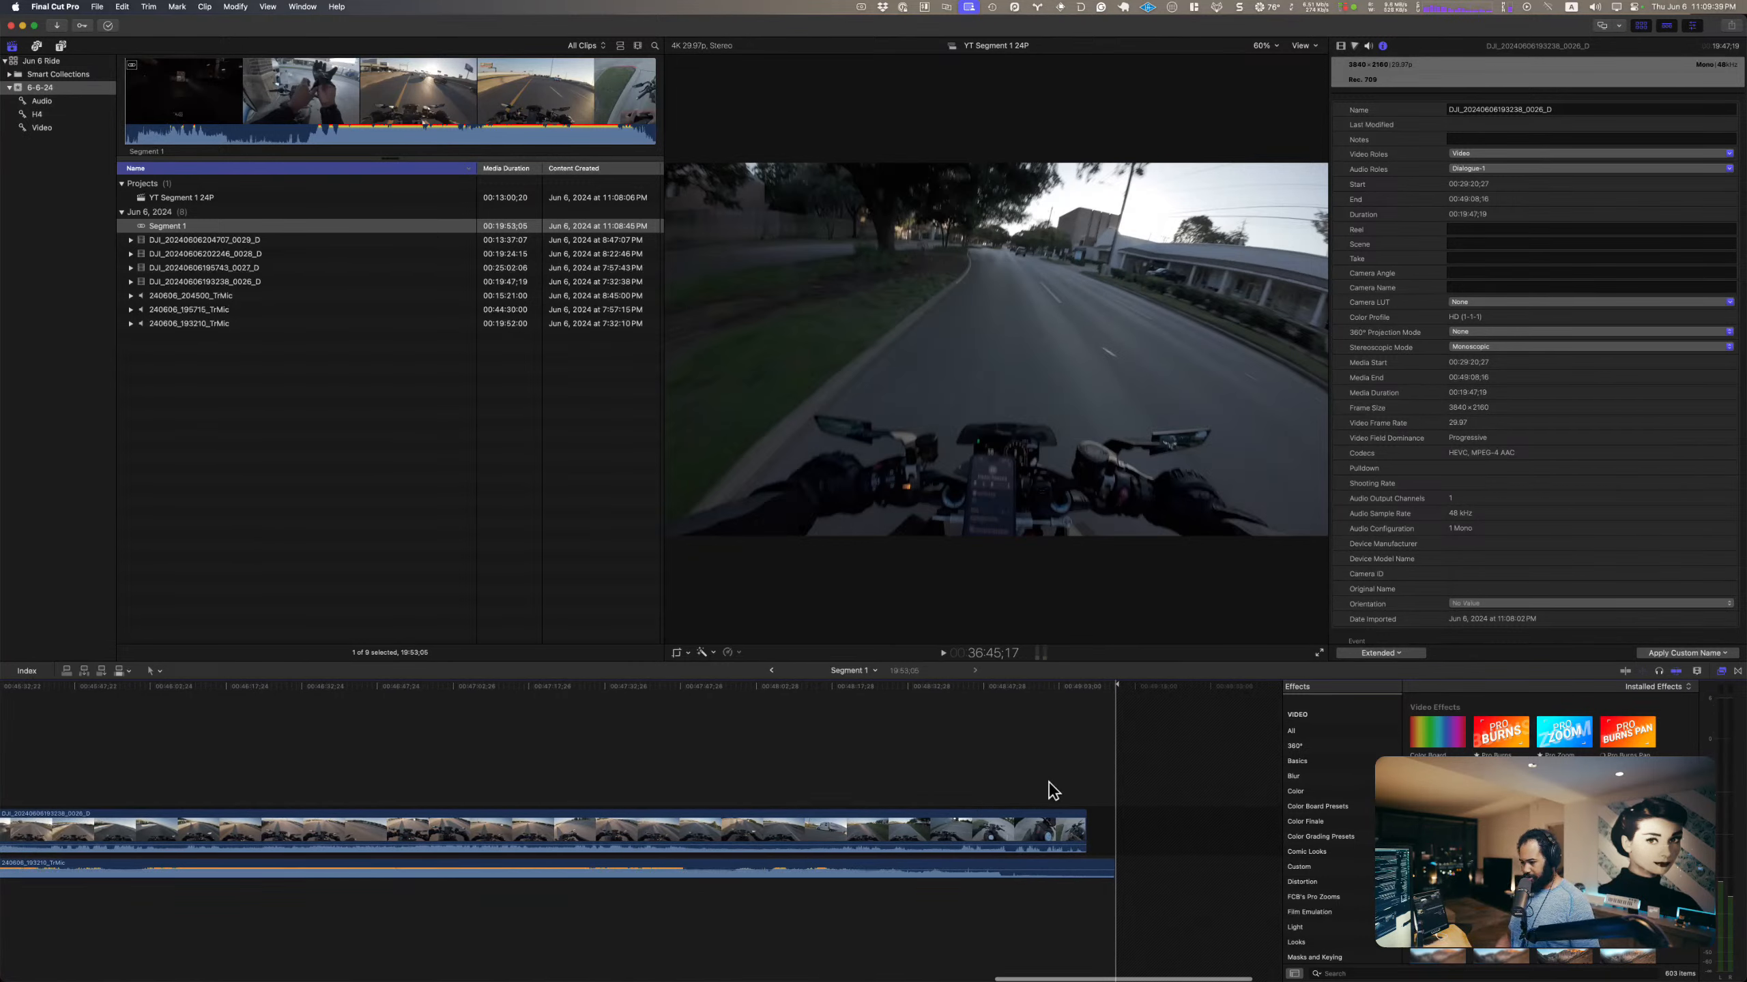
scroll(627, 858, "left", 5)
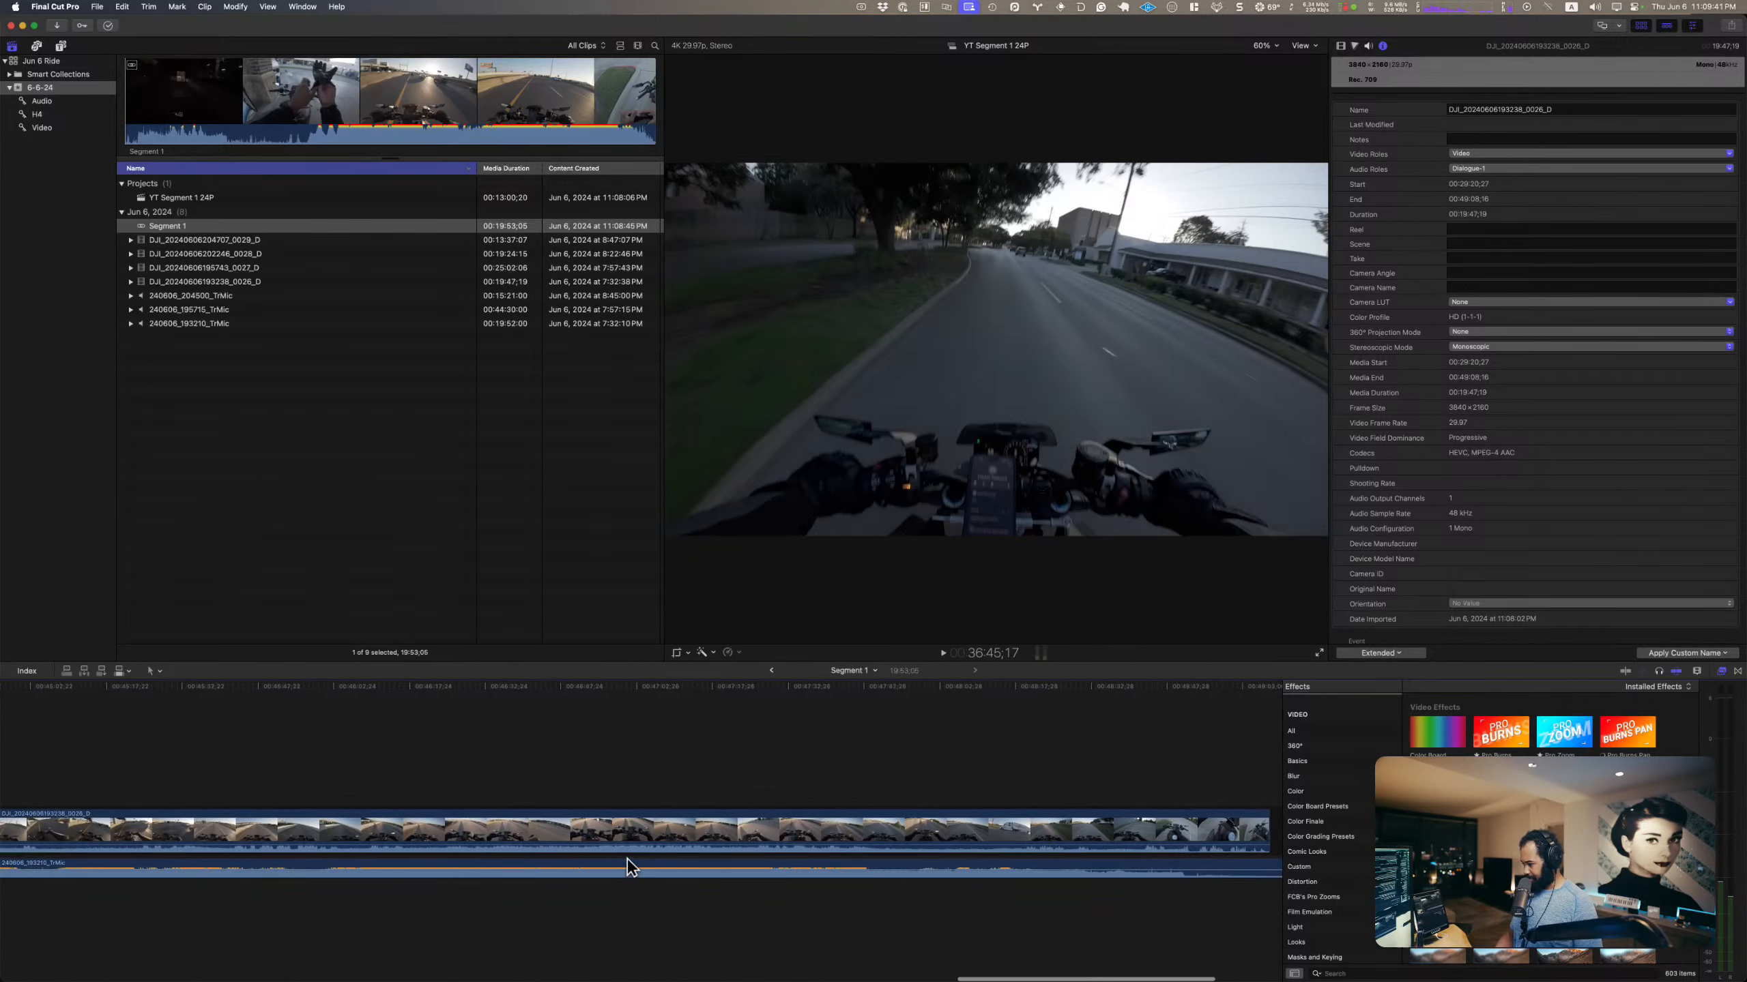
scroll(328, 882, "left", 7)
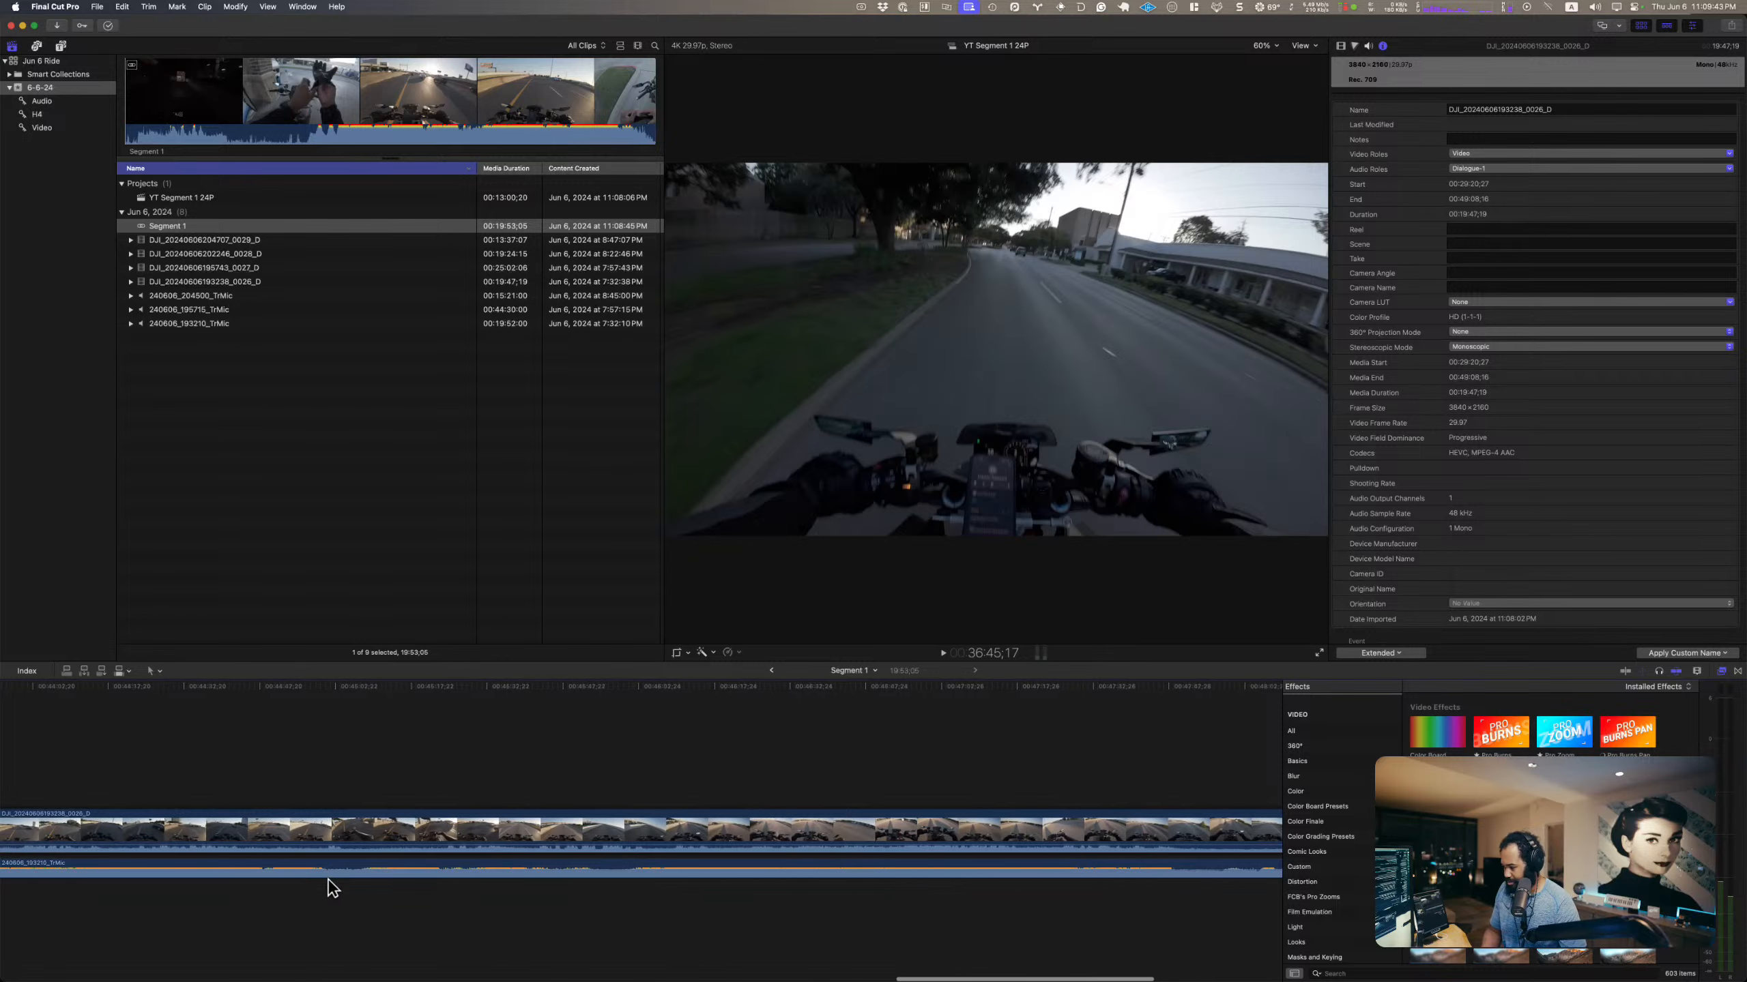
scroll(333, 882, "left", 8)
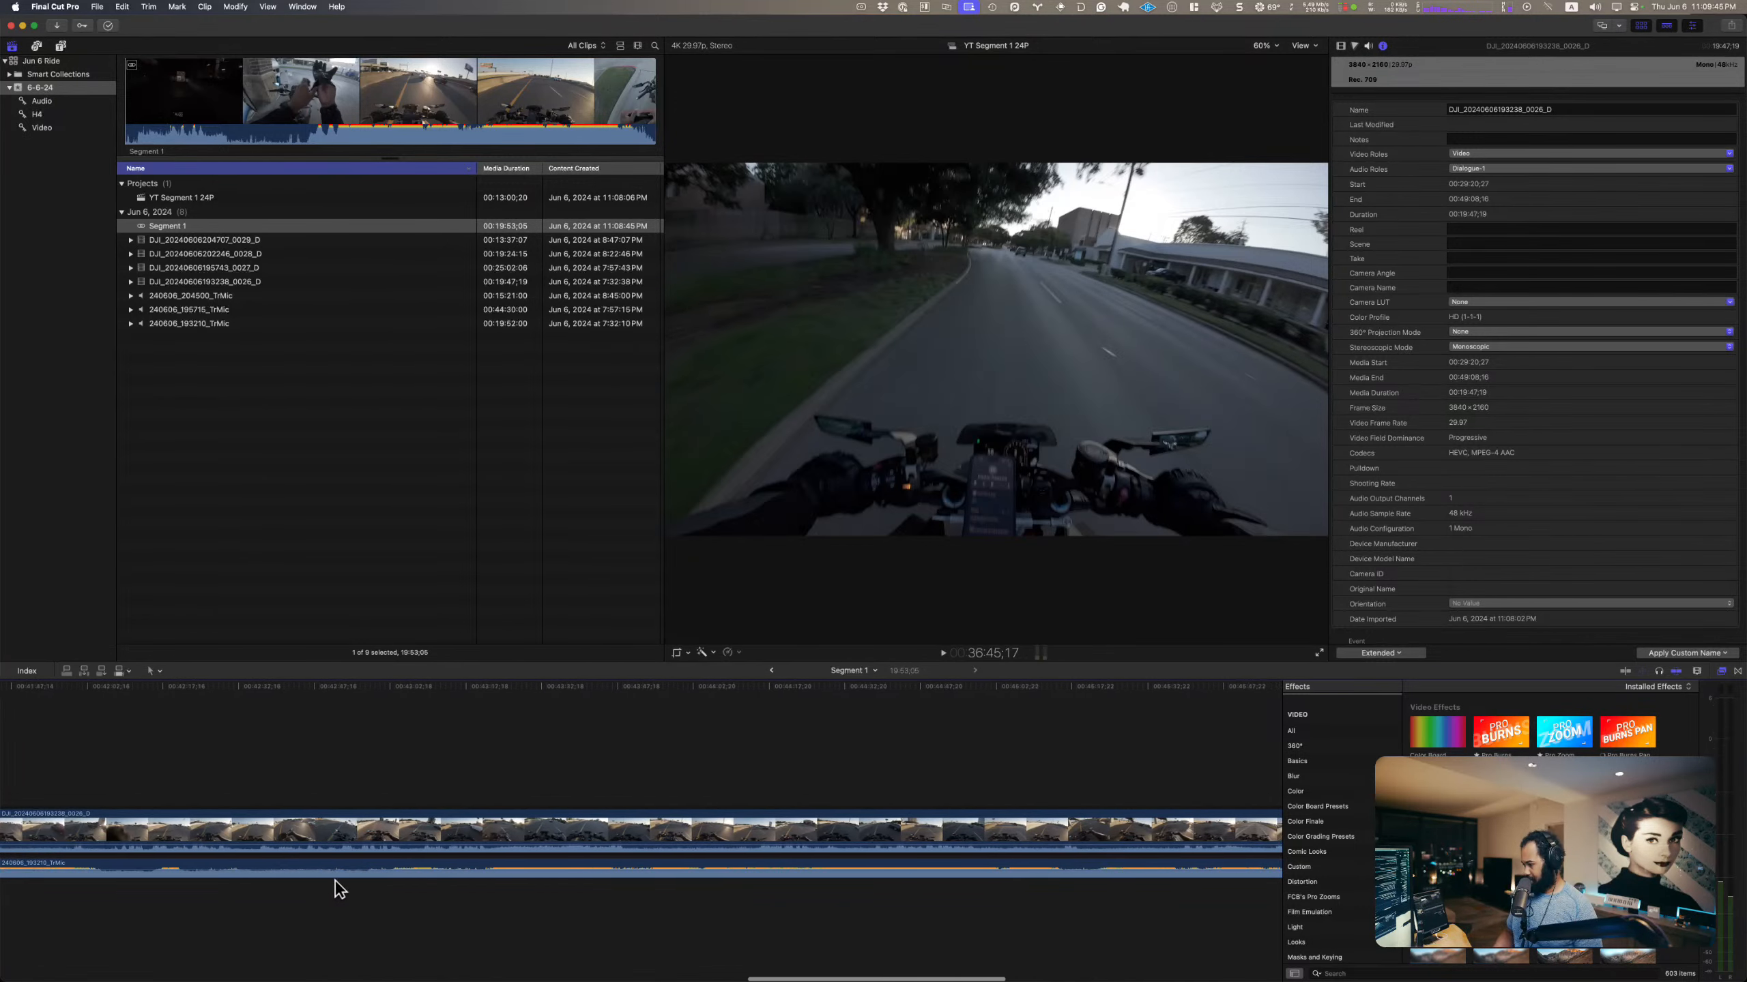
scroll(347, 885, "left", 20)
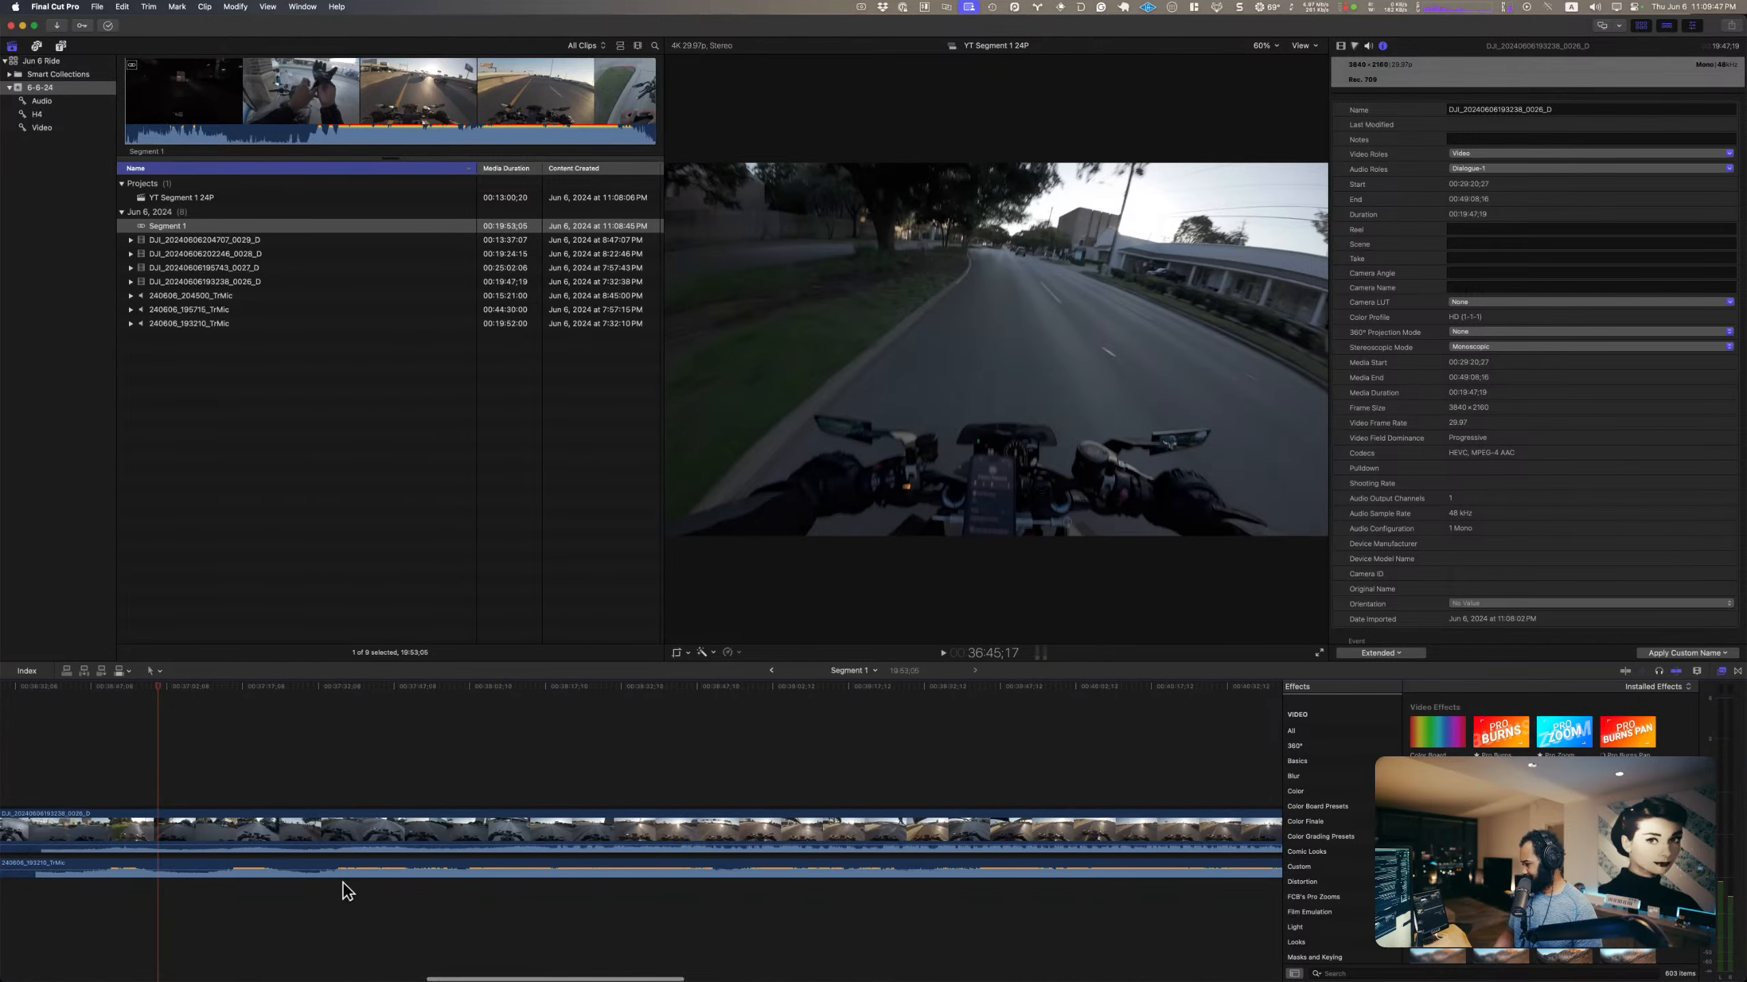
scroll(346, 889, "right", 15)
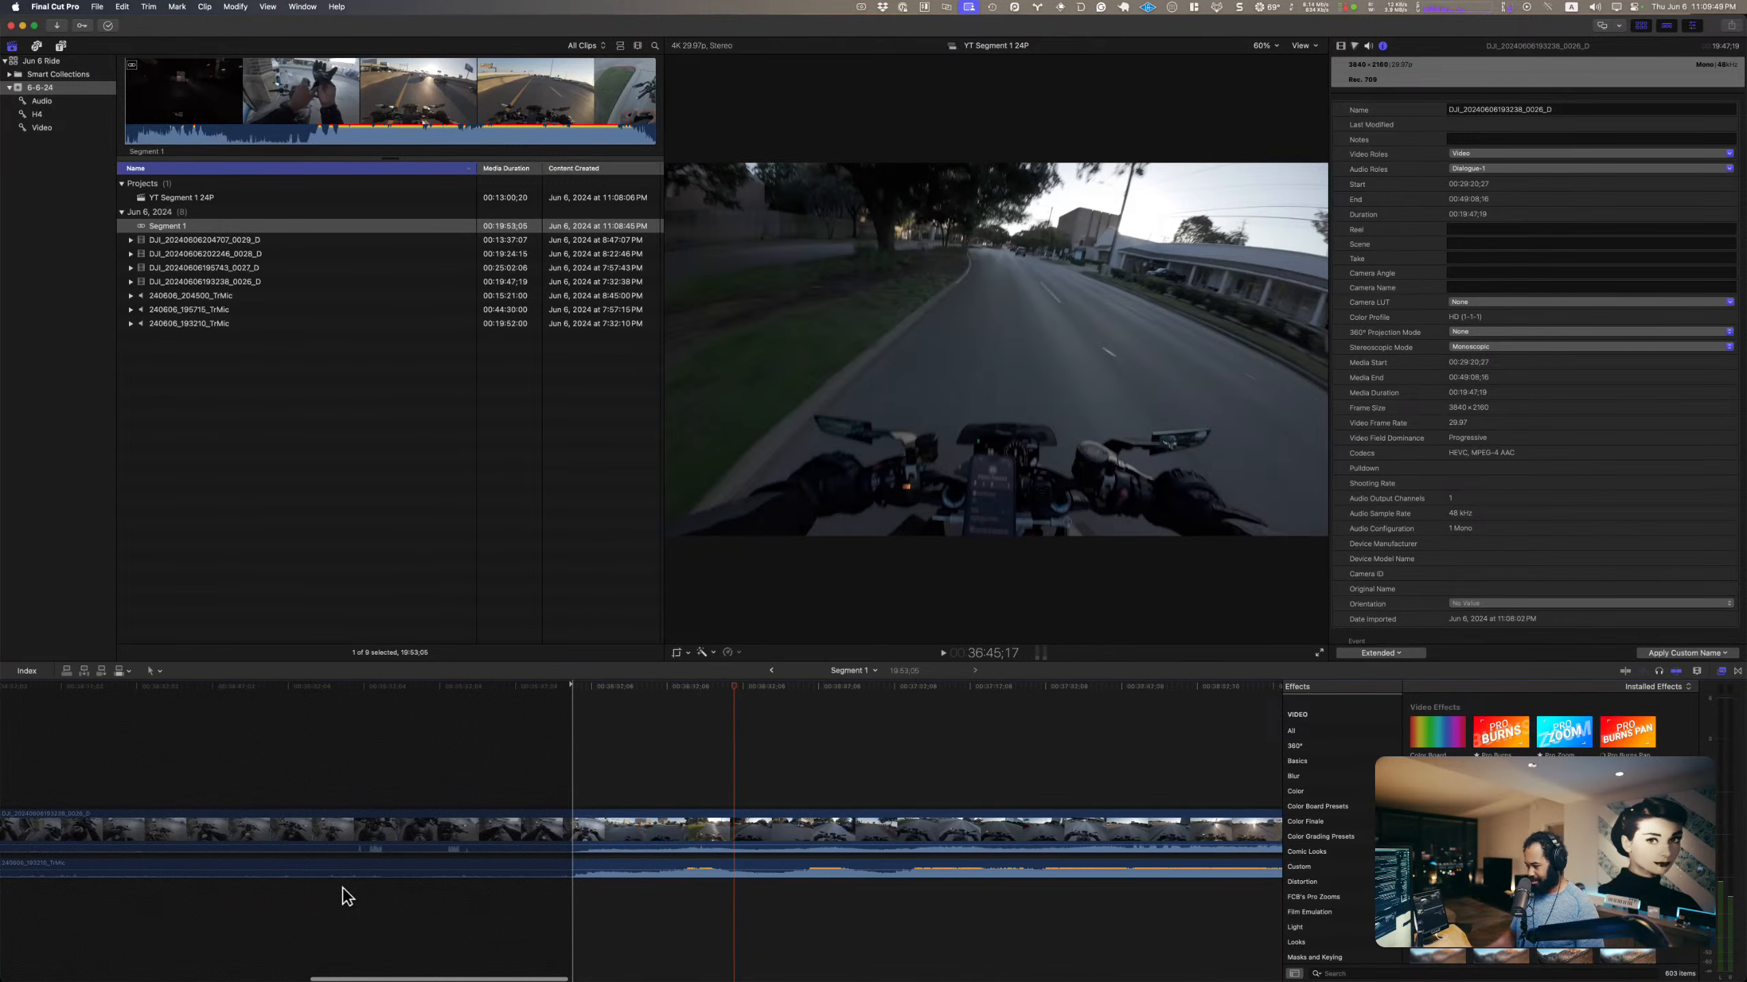
scroll(346, 897, "right", 4)
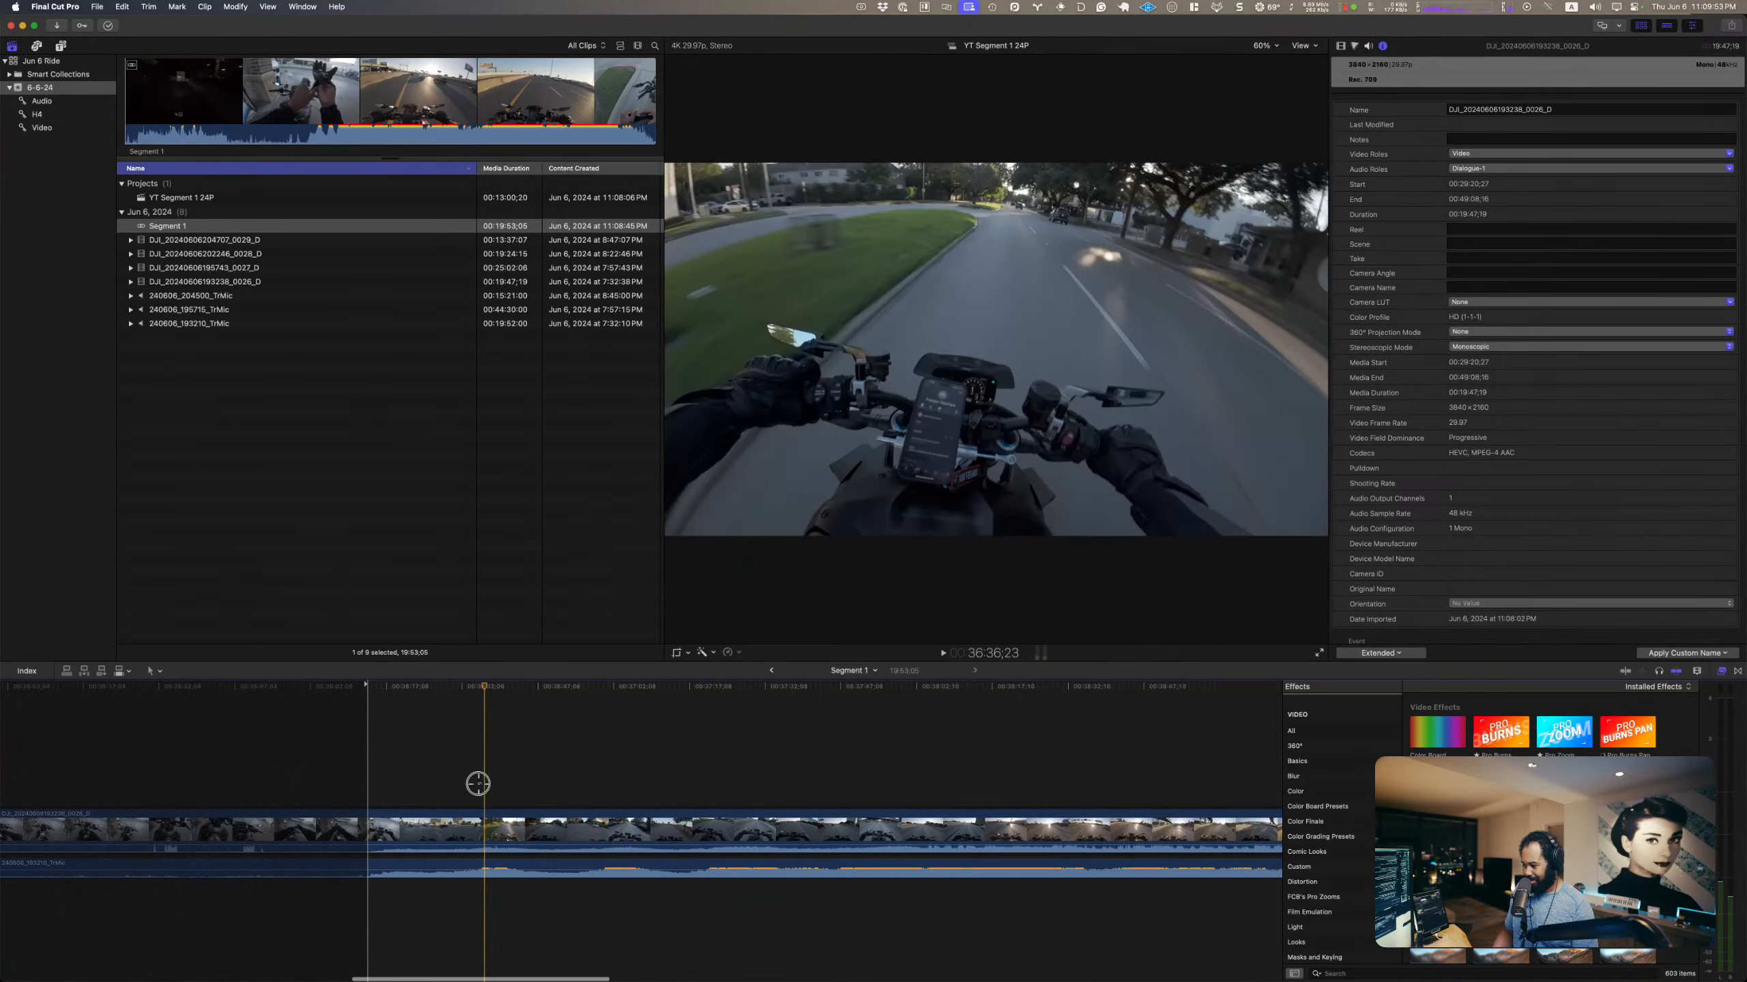
Step: Play the contents of the synchronized clip from about 36:36;09 to check the ride's audio
mouse_move(484, 685)
left_mouse_down()
mouse_move(511, 686)
mouse_move(483, 689)
left_mouse_up()
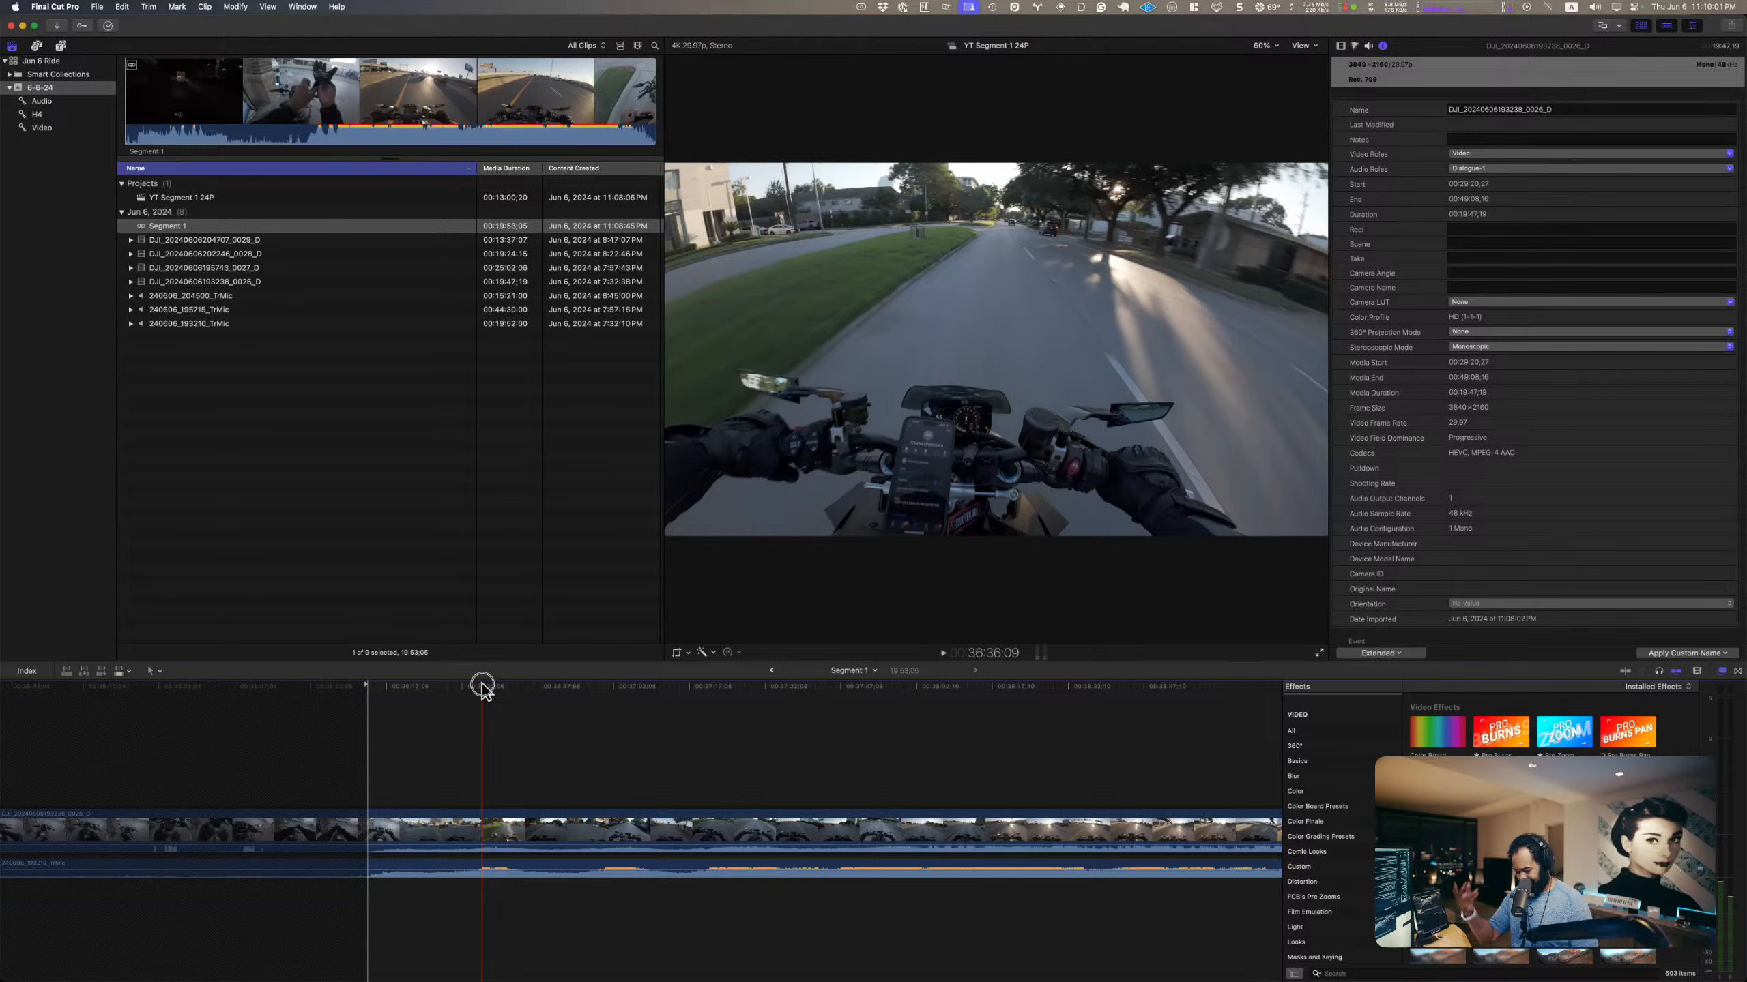
left_click_drag(482, 685, 481, 684)
key("space")
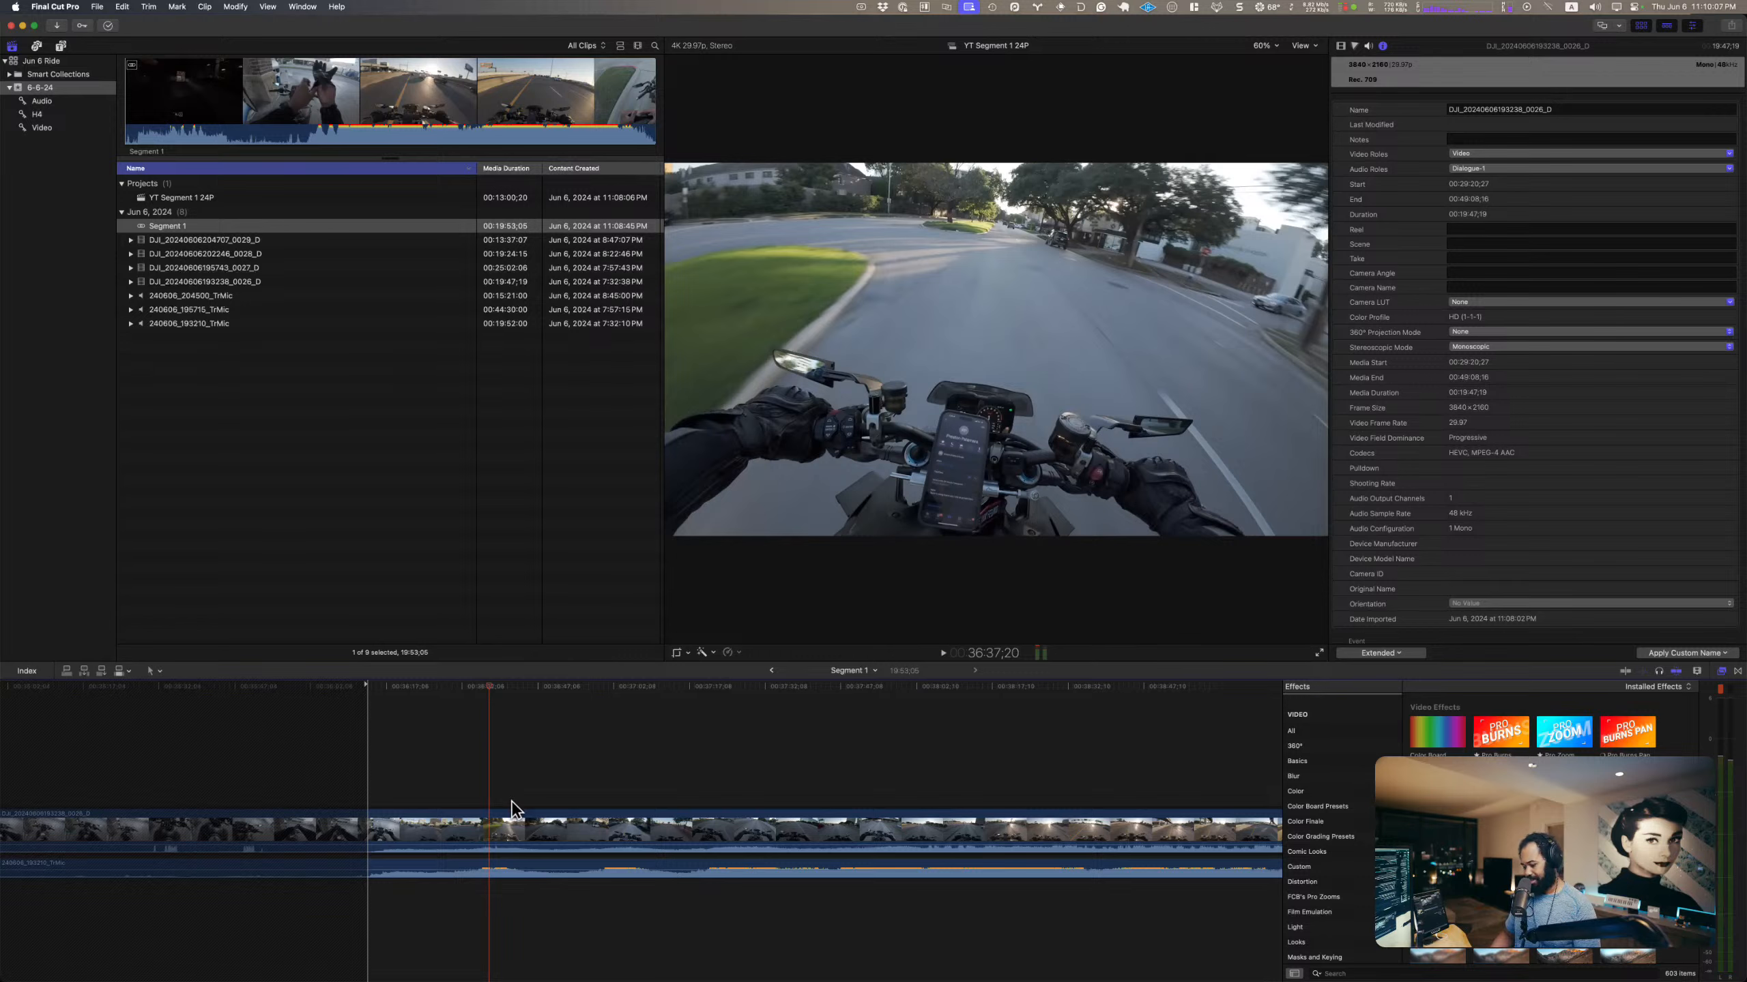
Step: Split the mic audio track on both sides of the loud passage, at about 36:36 and 36:41
key("super+equal")
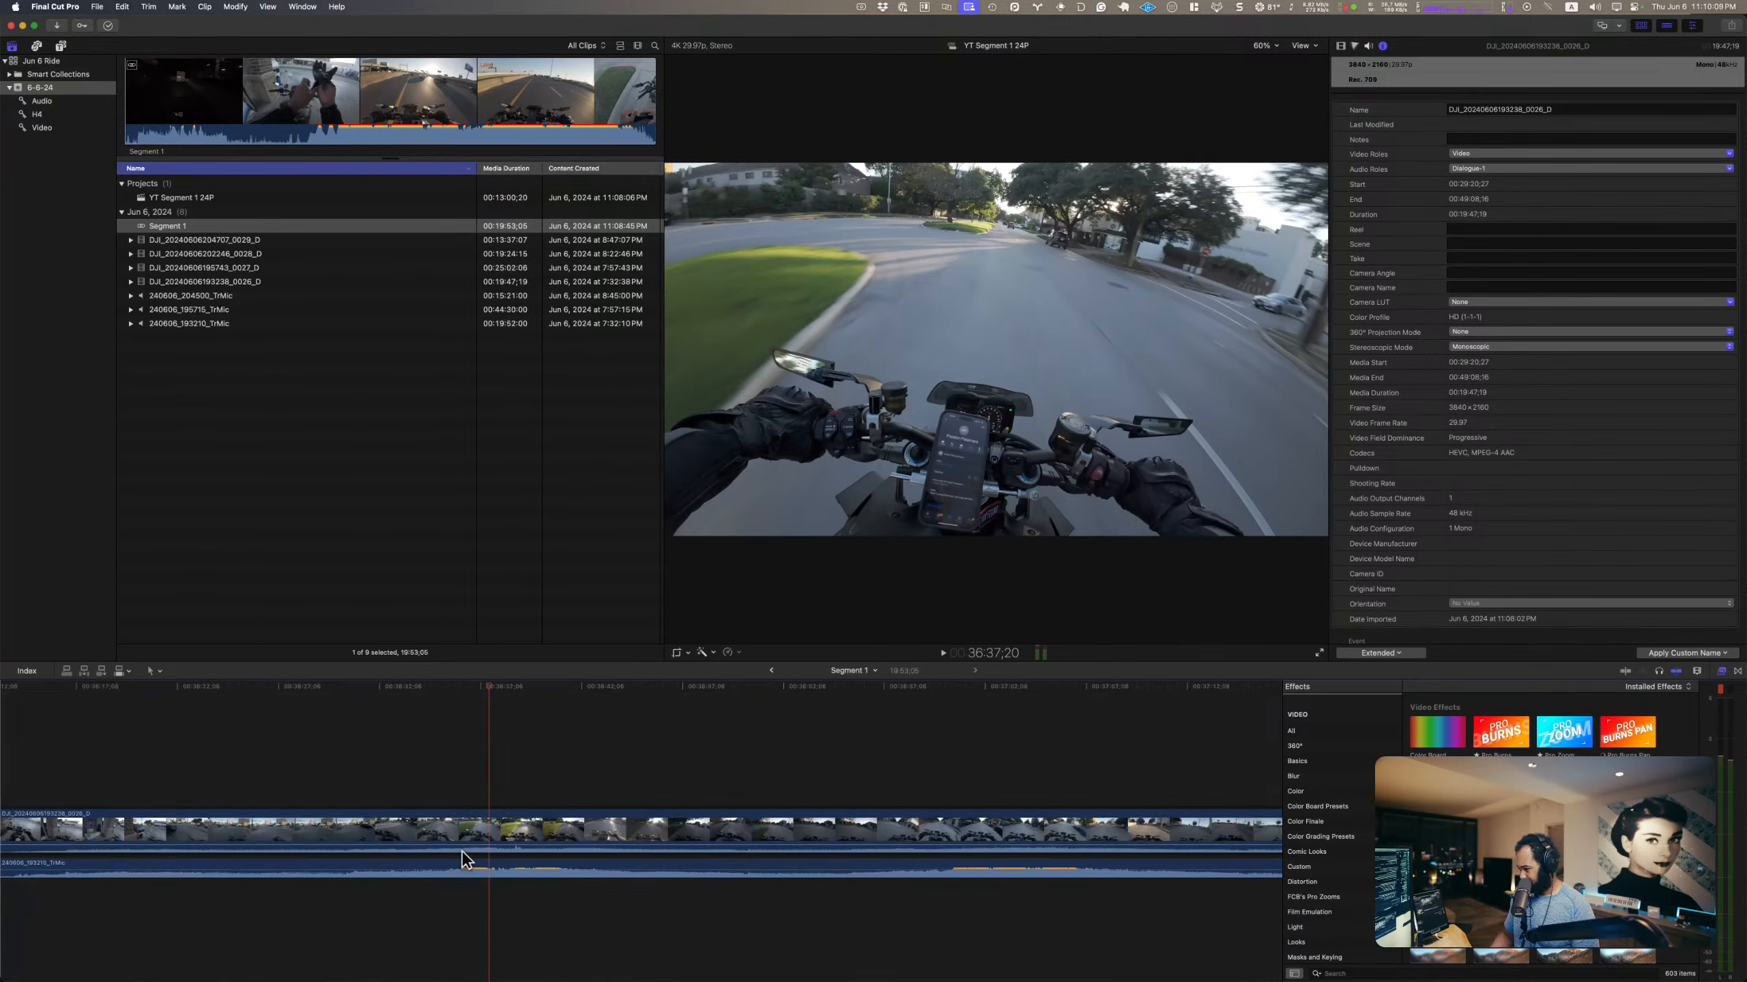
key("b")
left_click(462, 873)
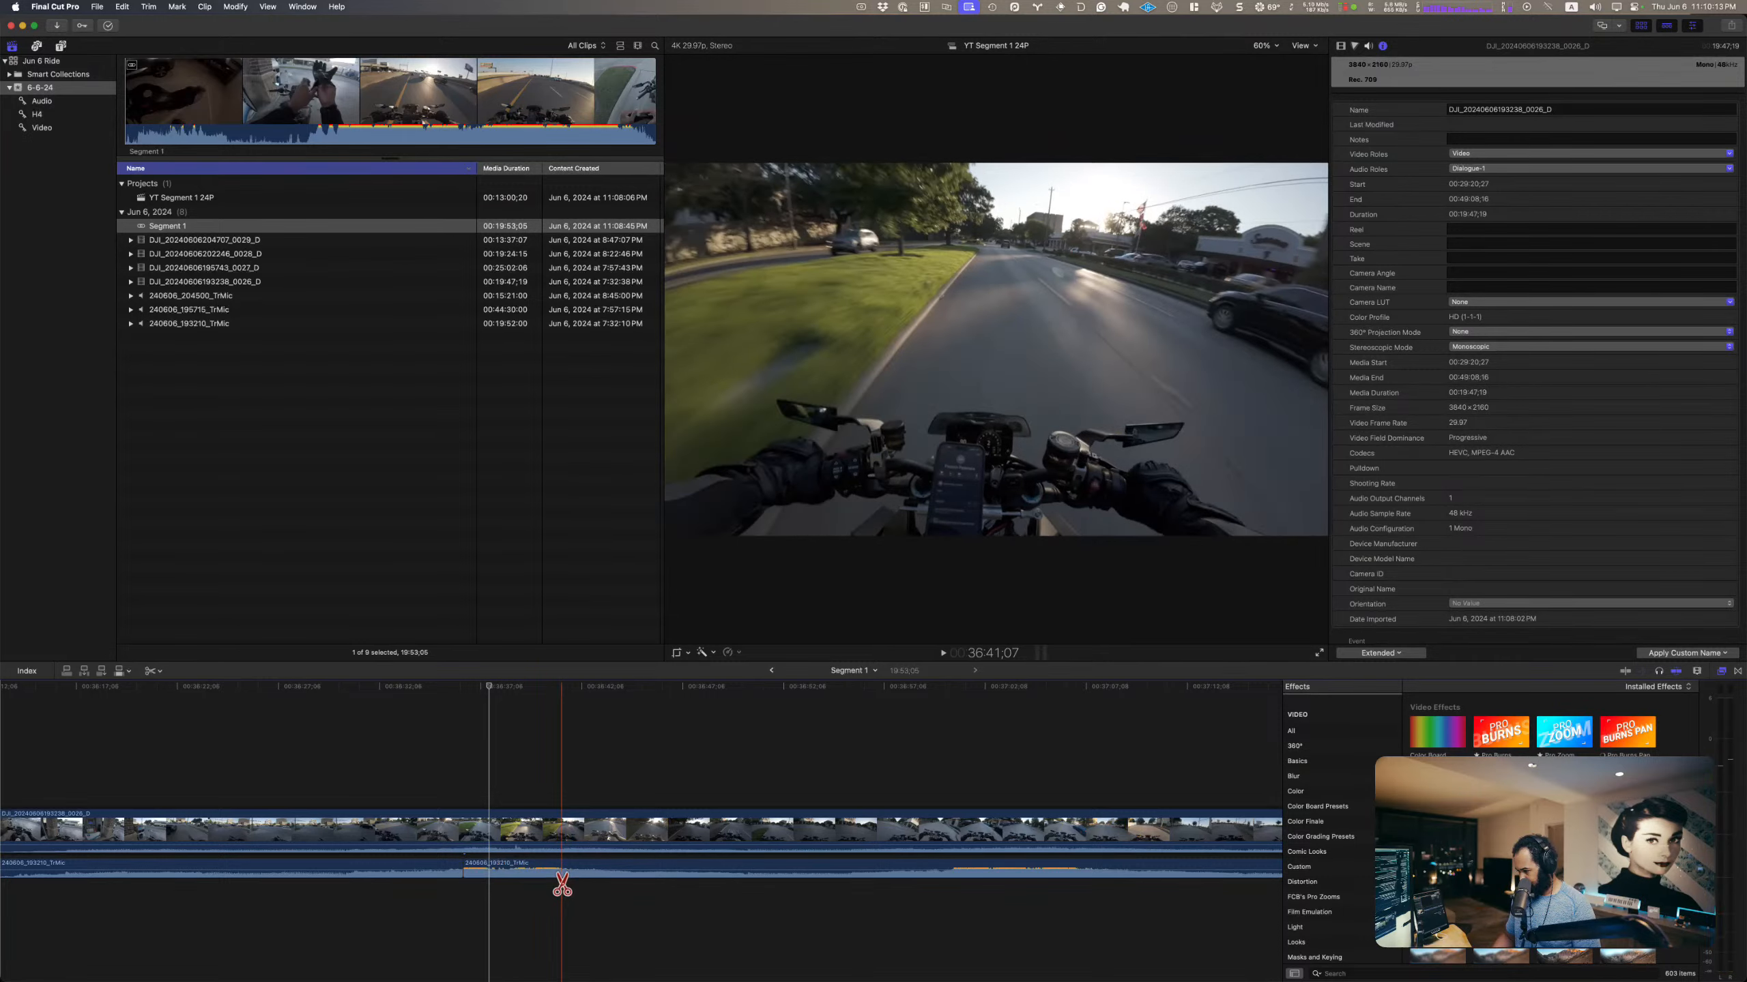
left_click(562, 886)
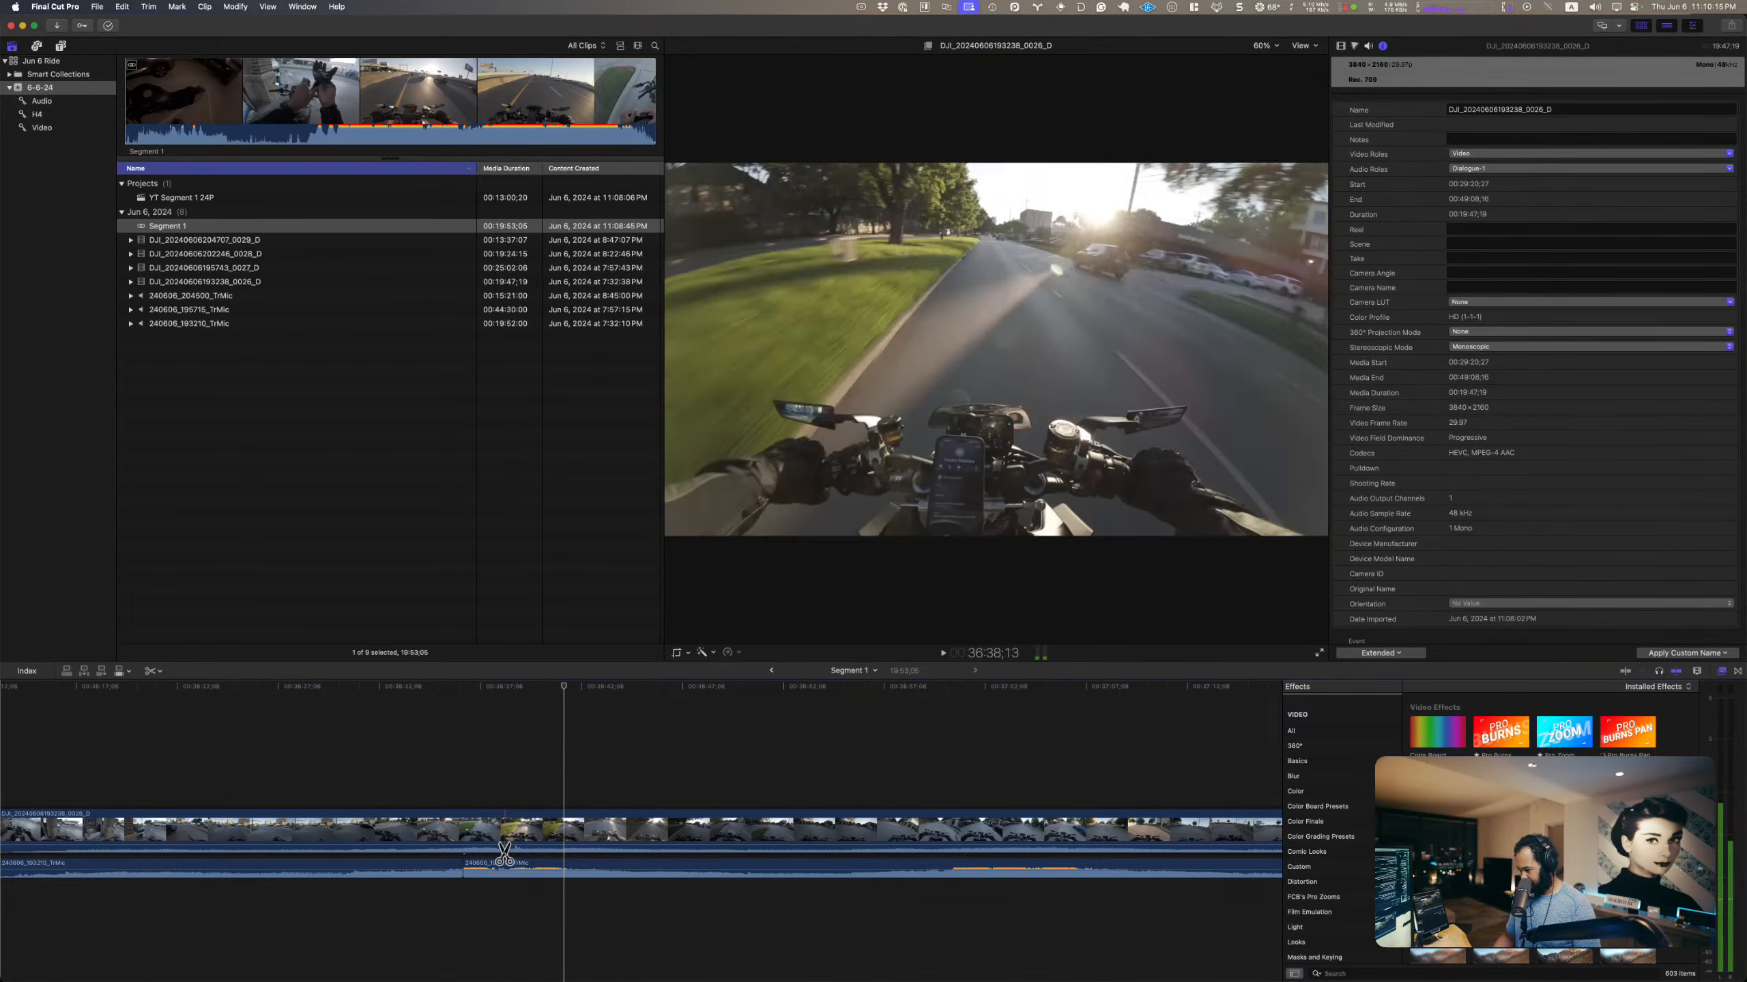
left_click(563, 873)
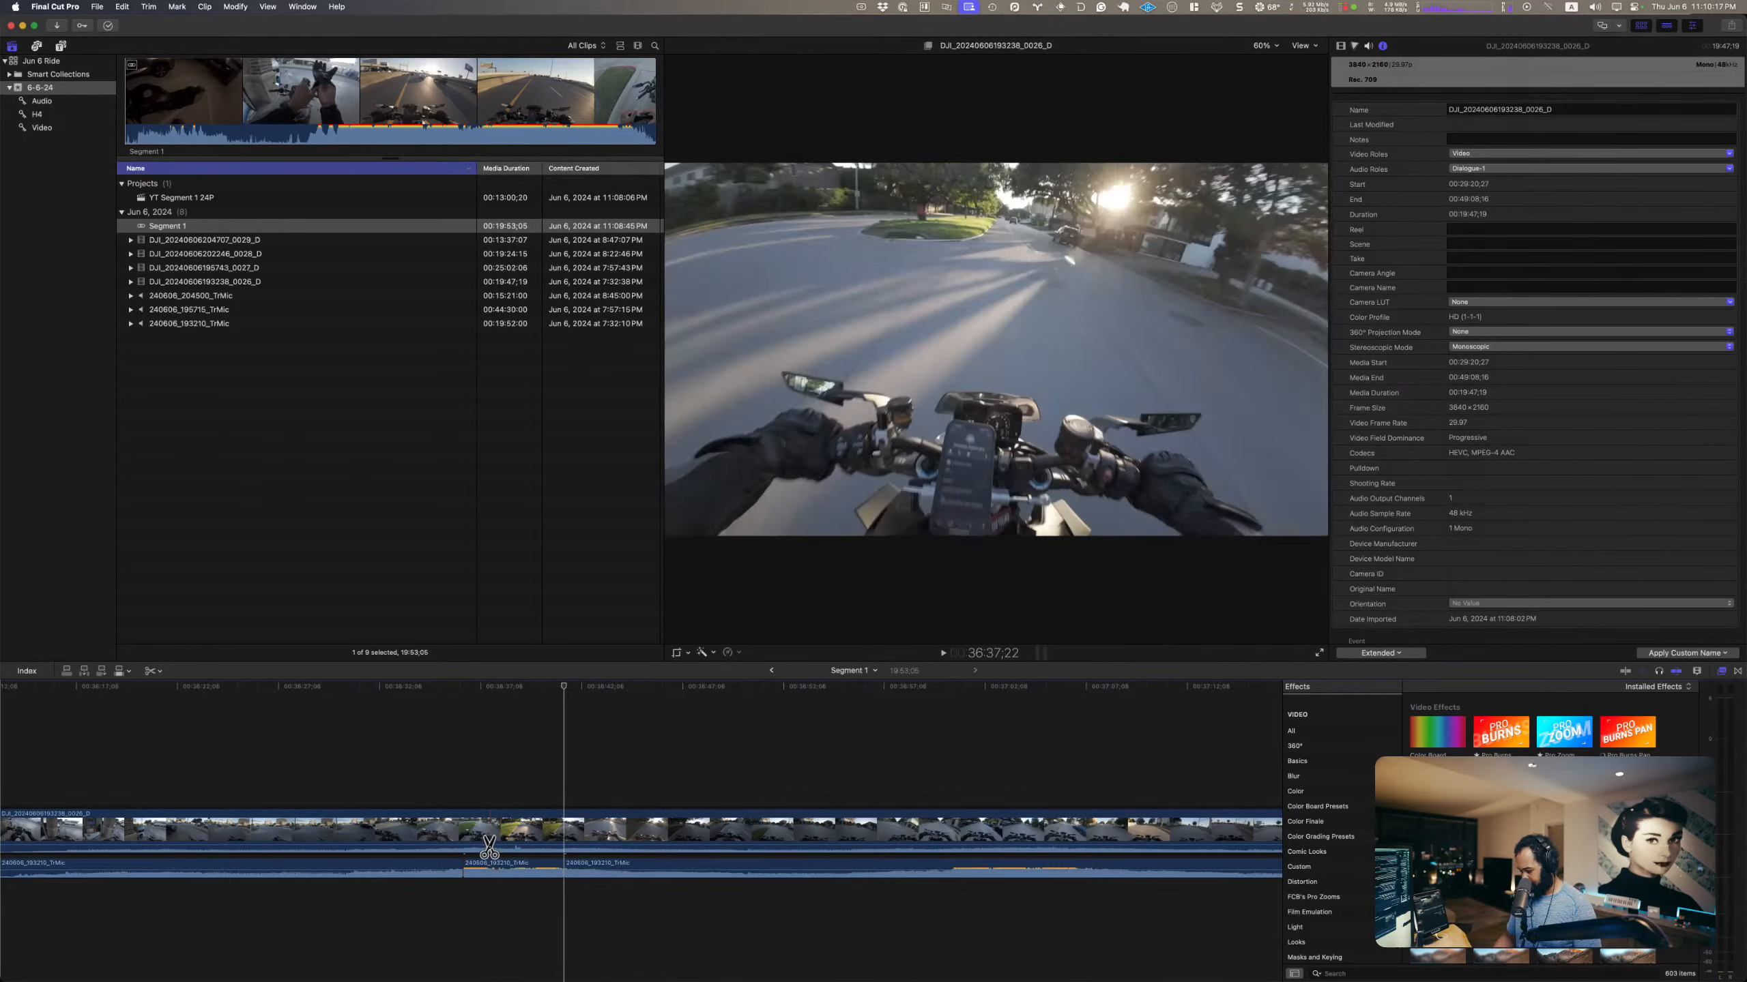
key("a")
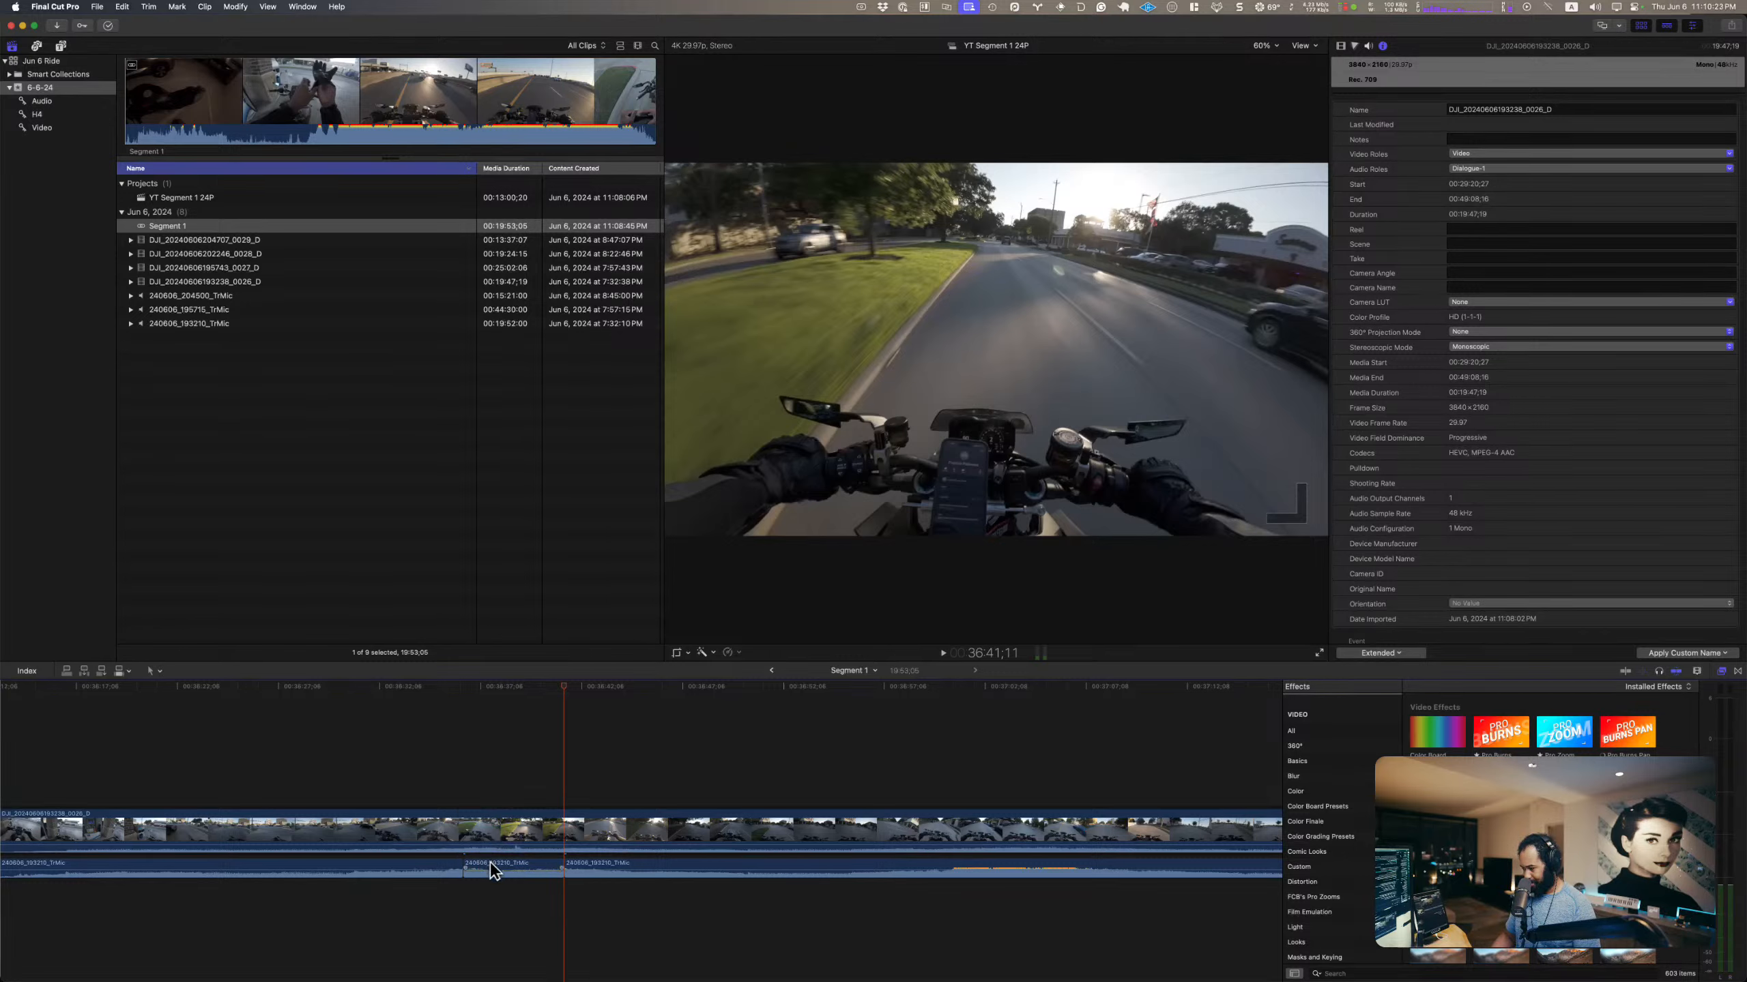
Step: Try different volume levels on the isolated mic section and play across its opening cut to compare them
left_click(450, 792)
key("space")
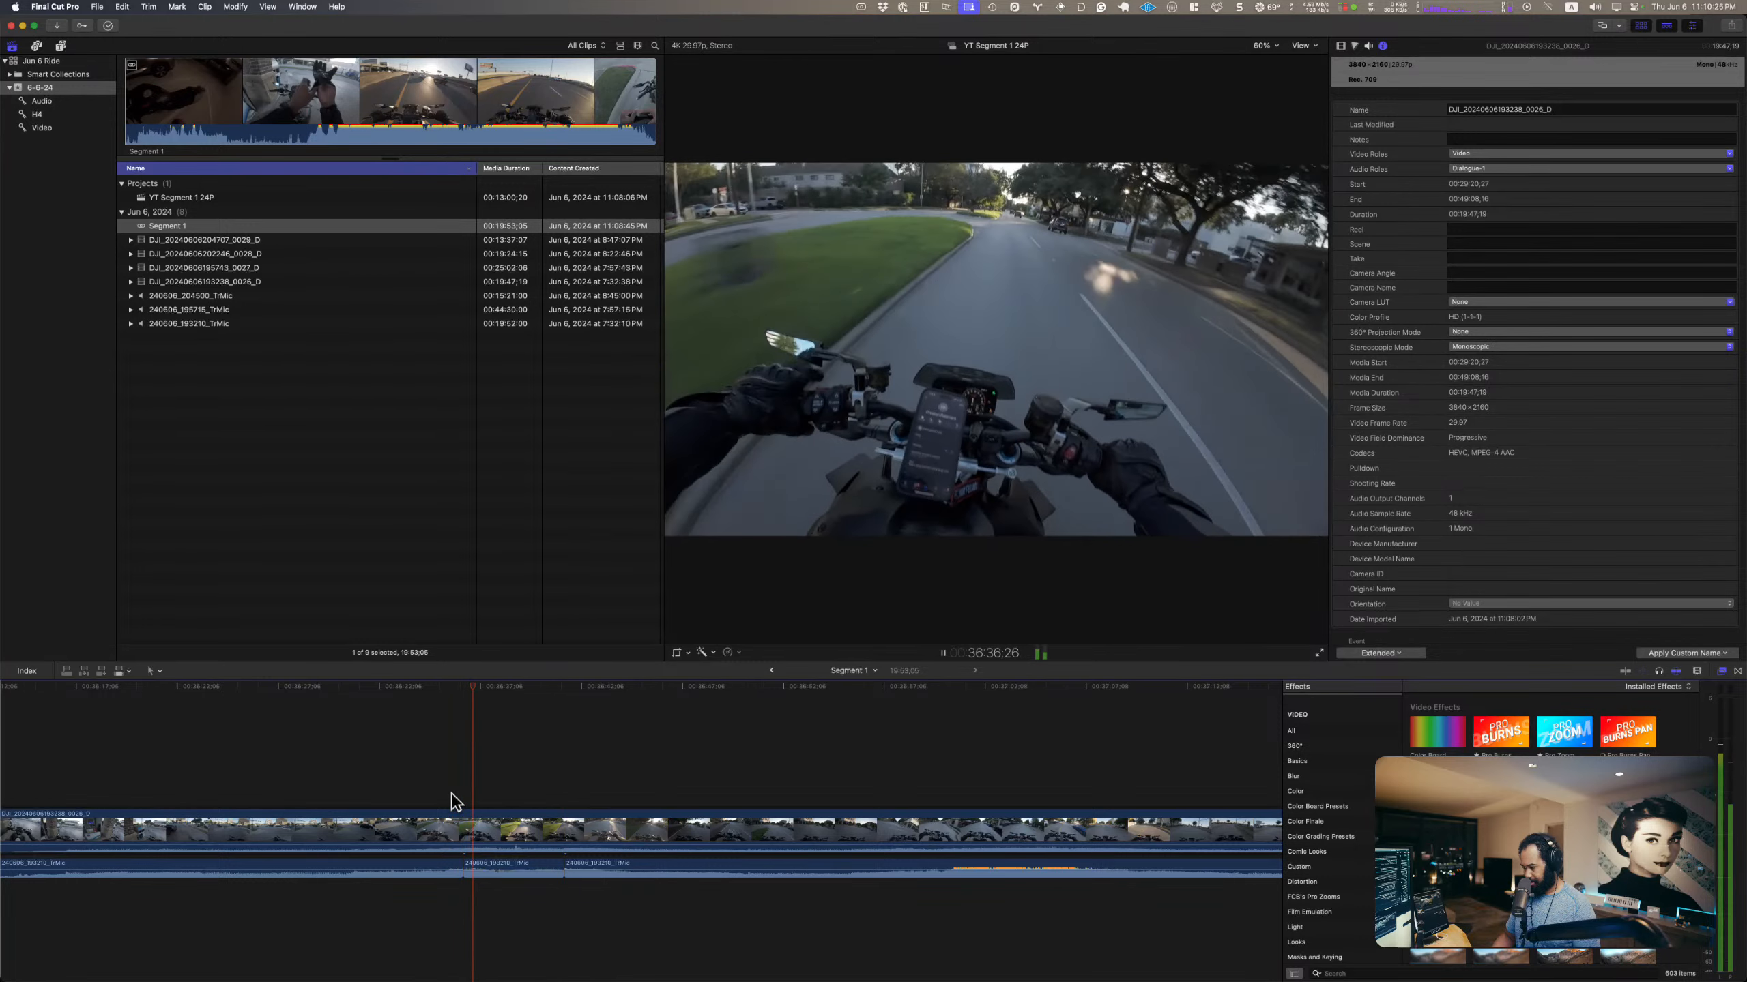
key("space")
left_click(452, 795)
key("space")
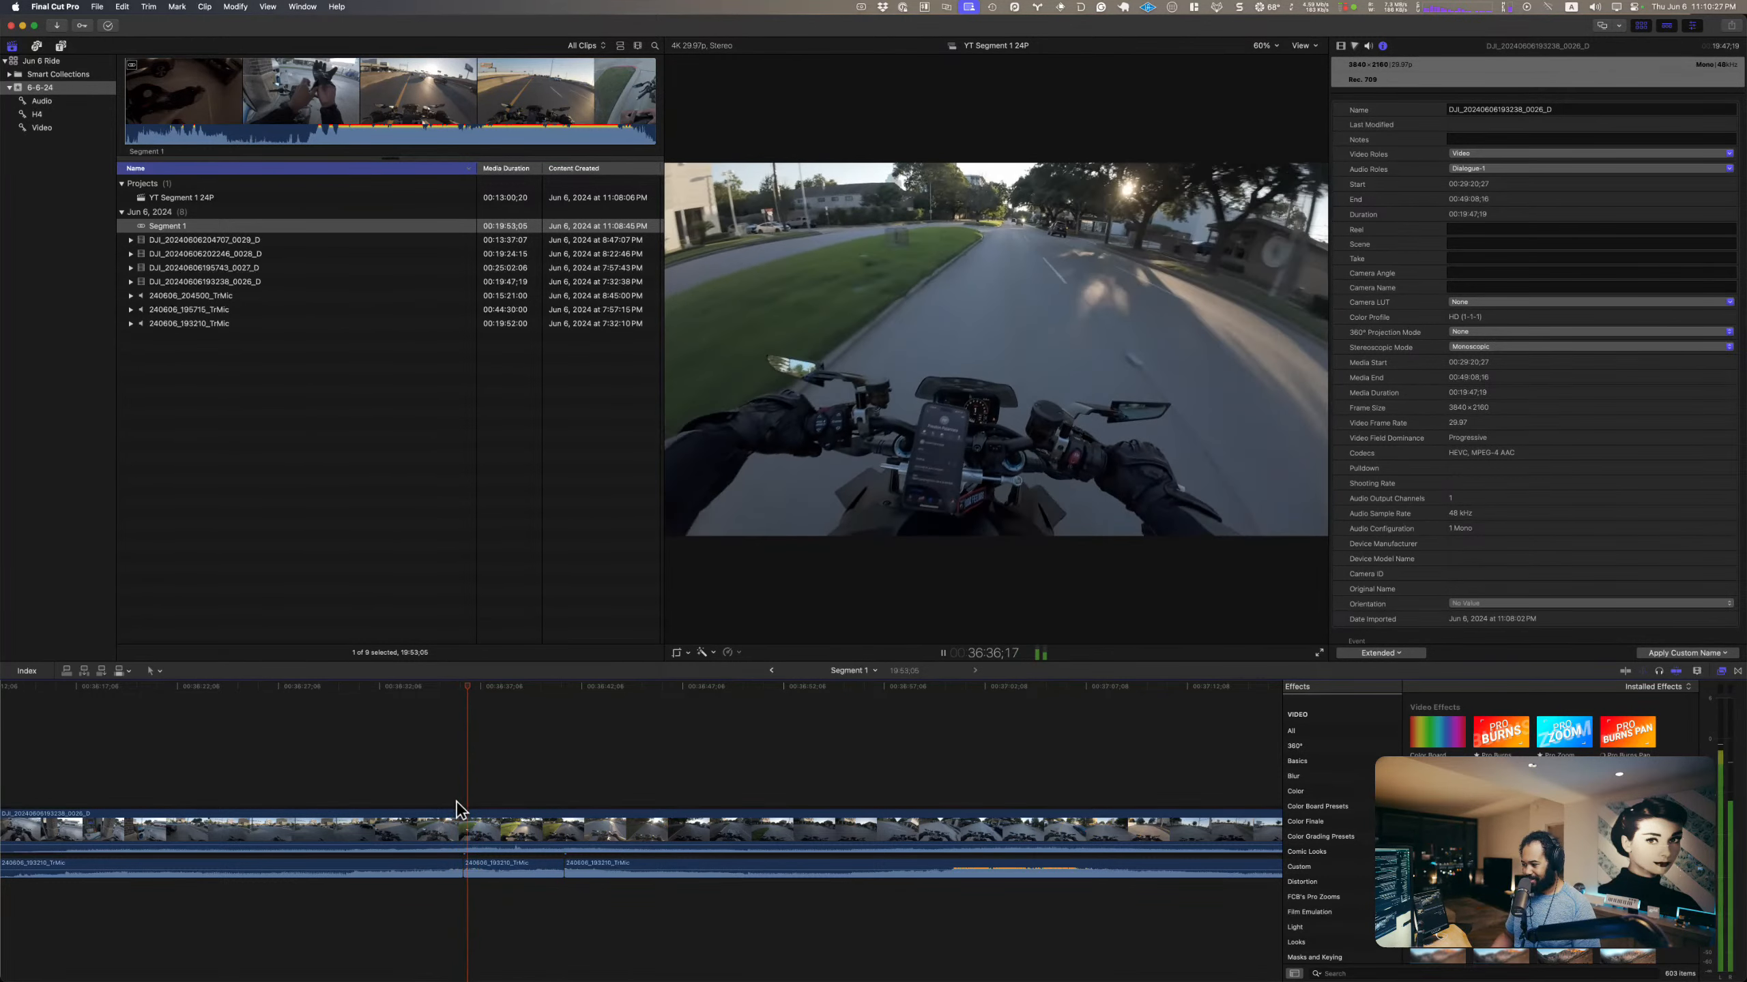
key("space")
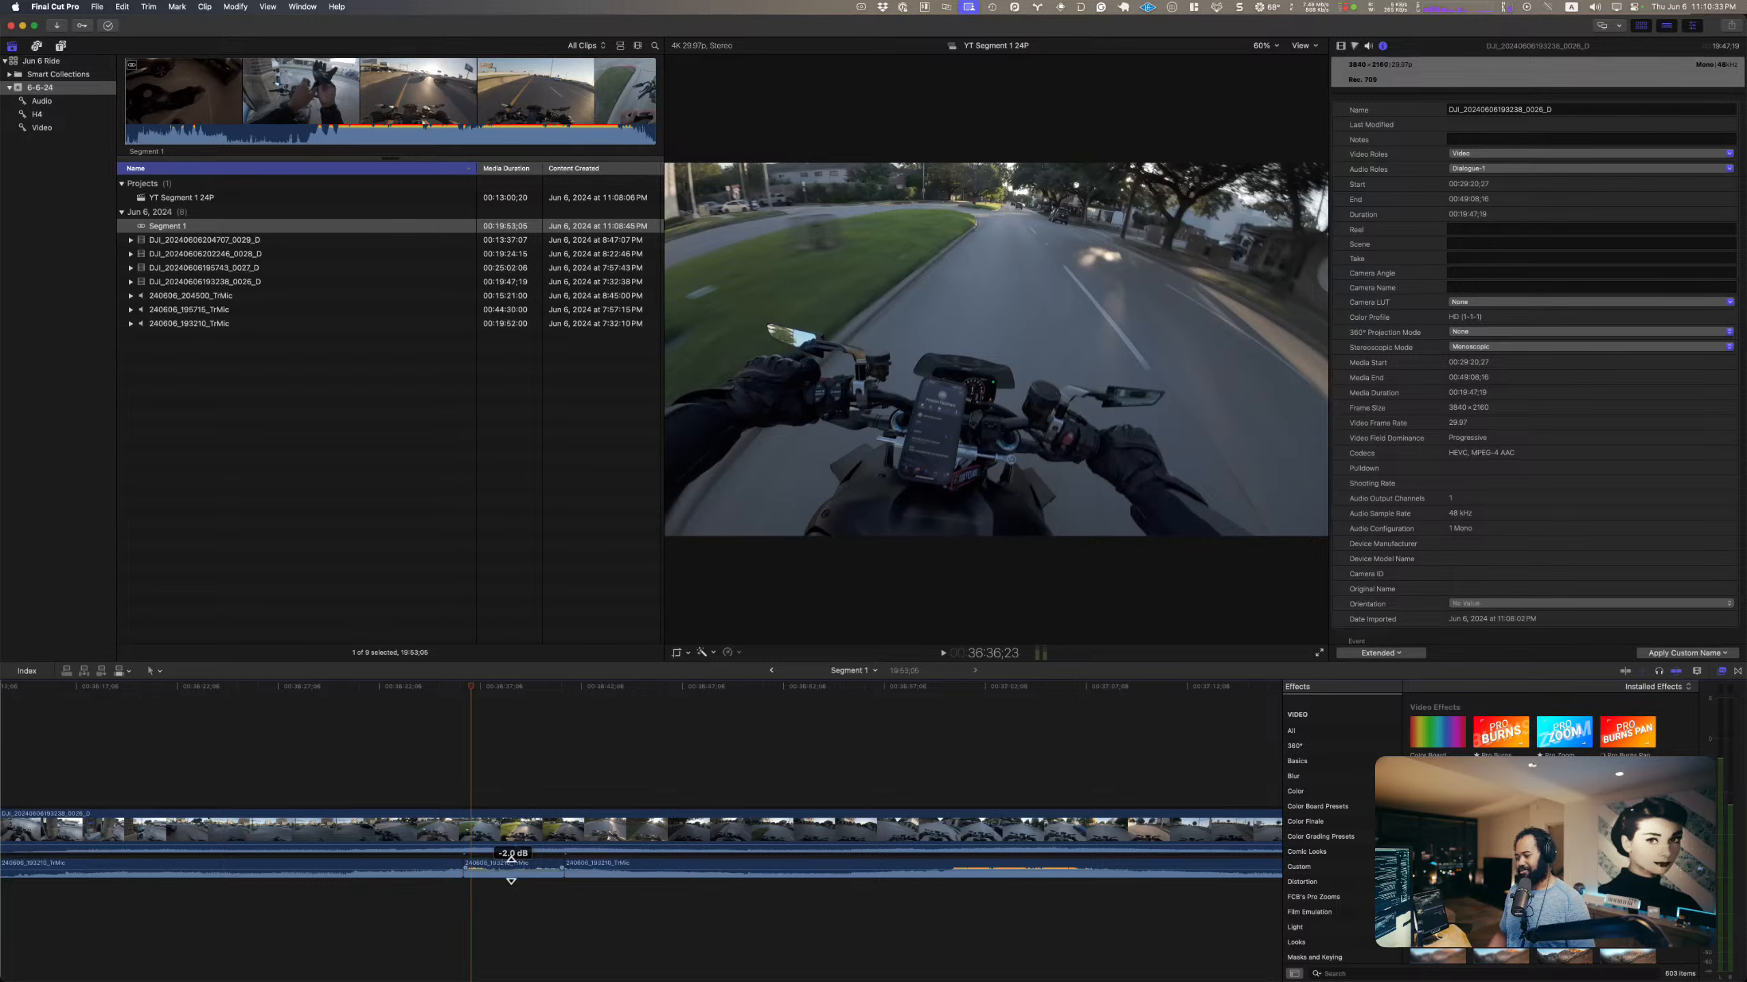
left_click(451, 761)
key("space")
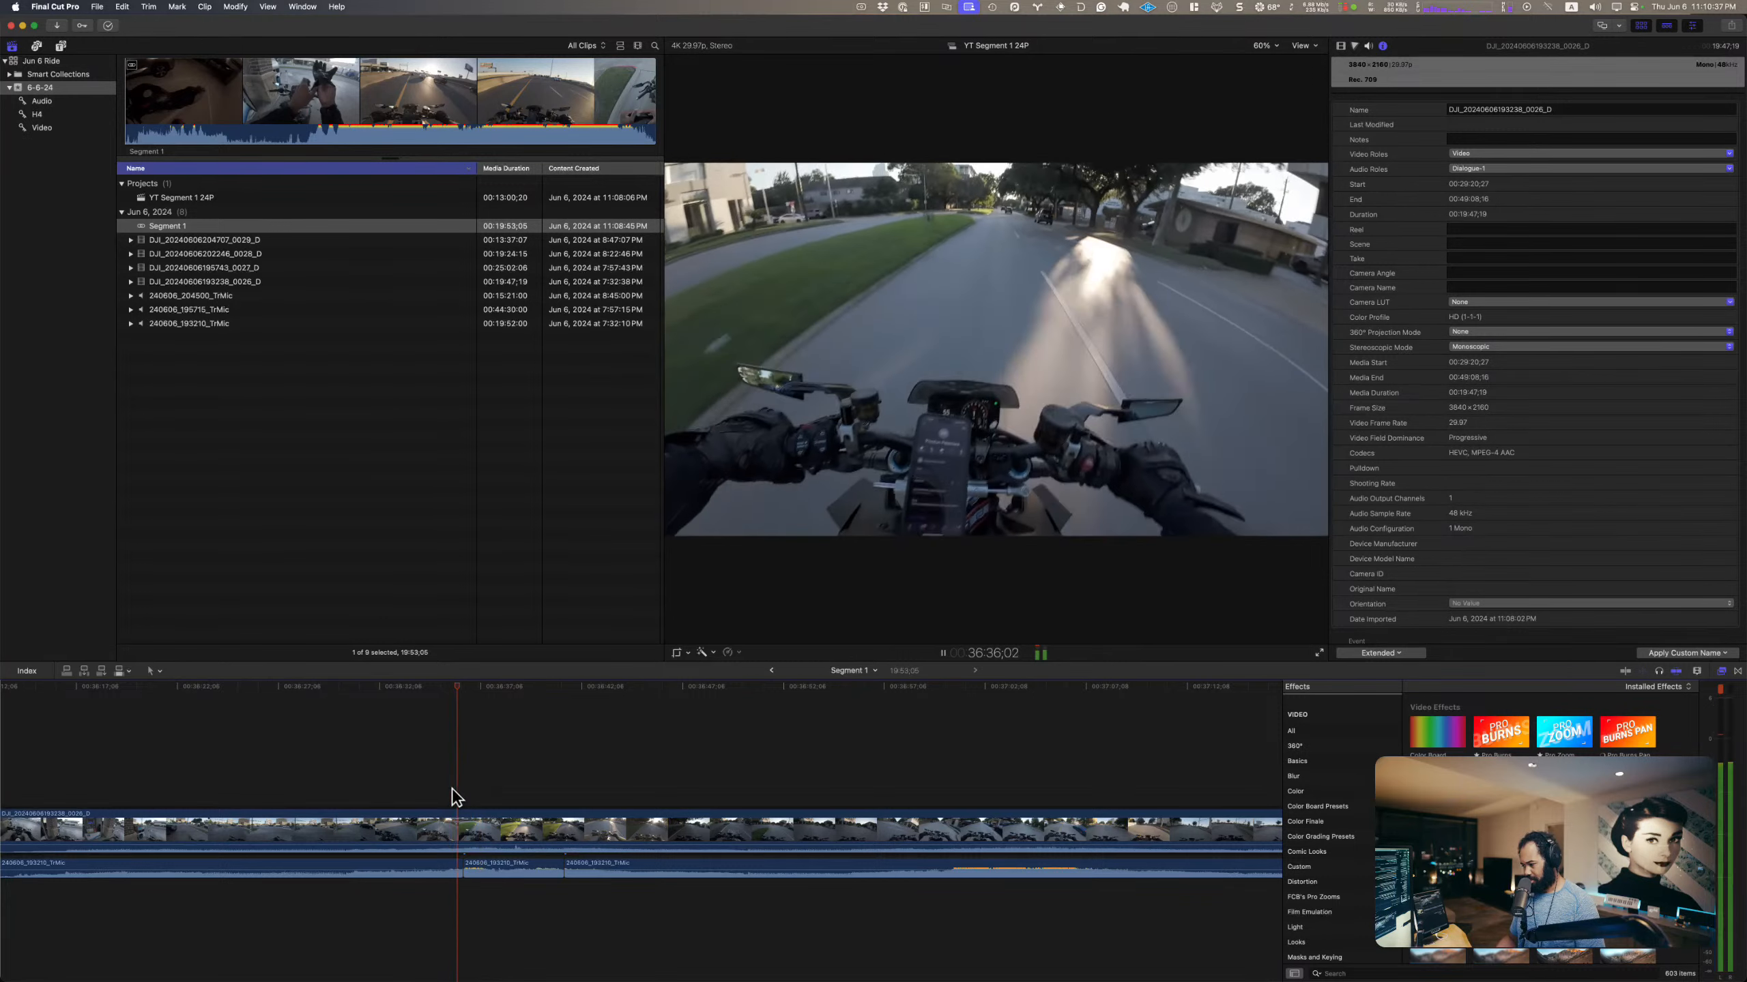
key("space")
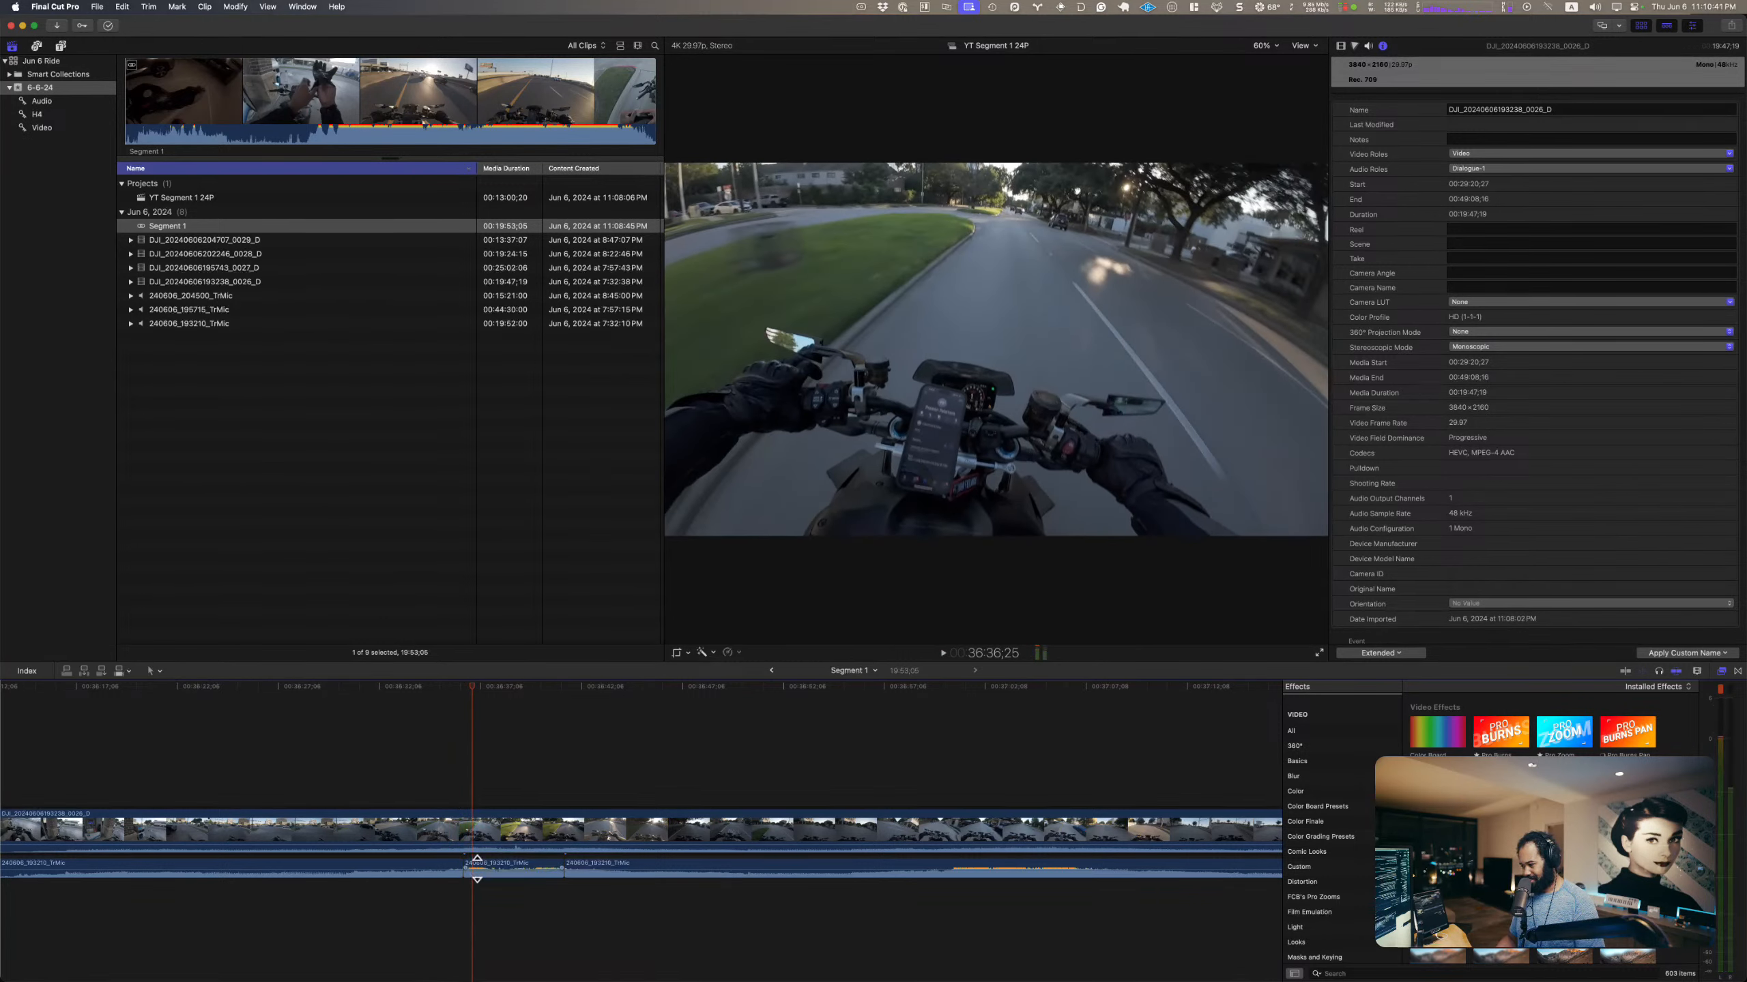
key("space")
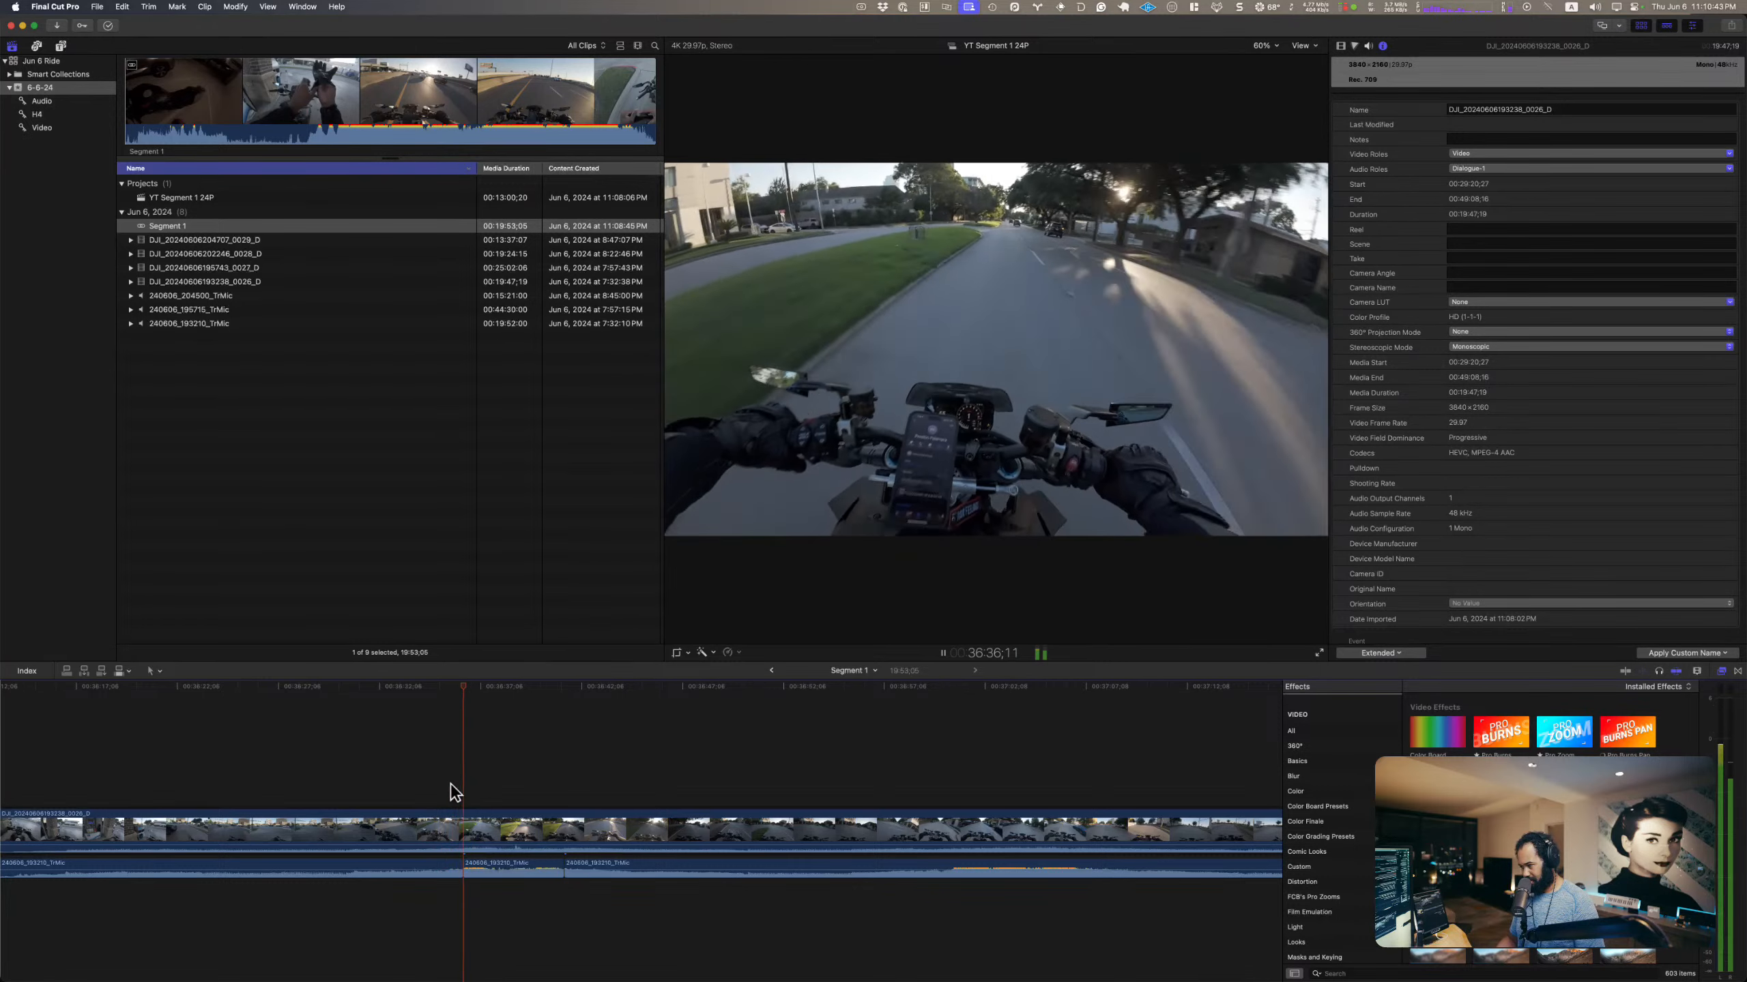
key("space")
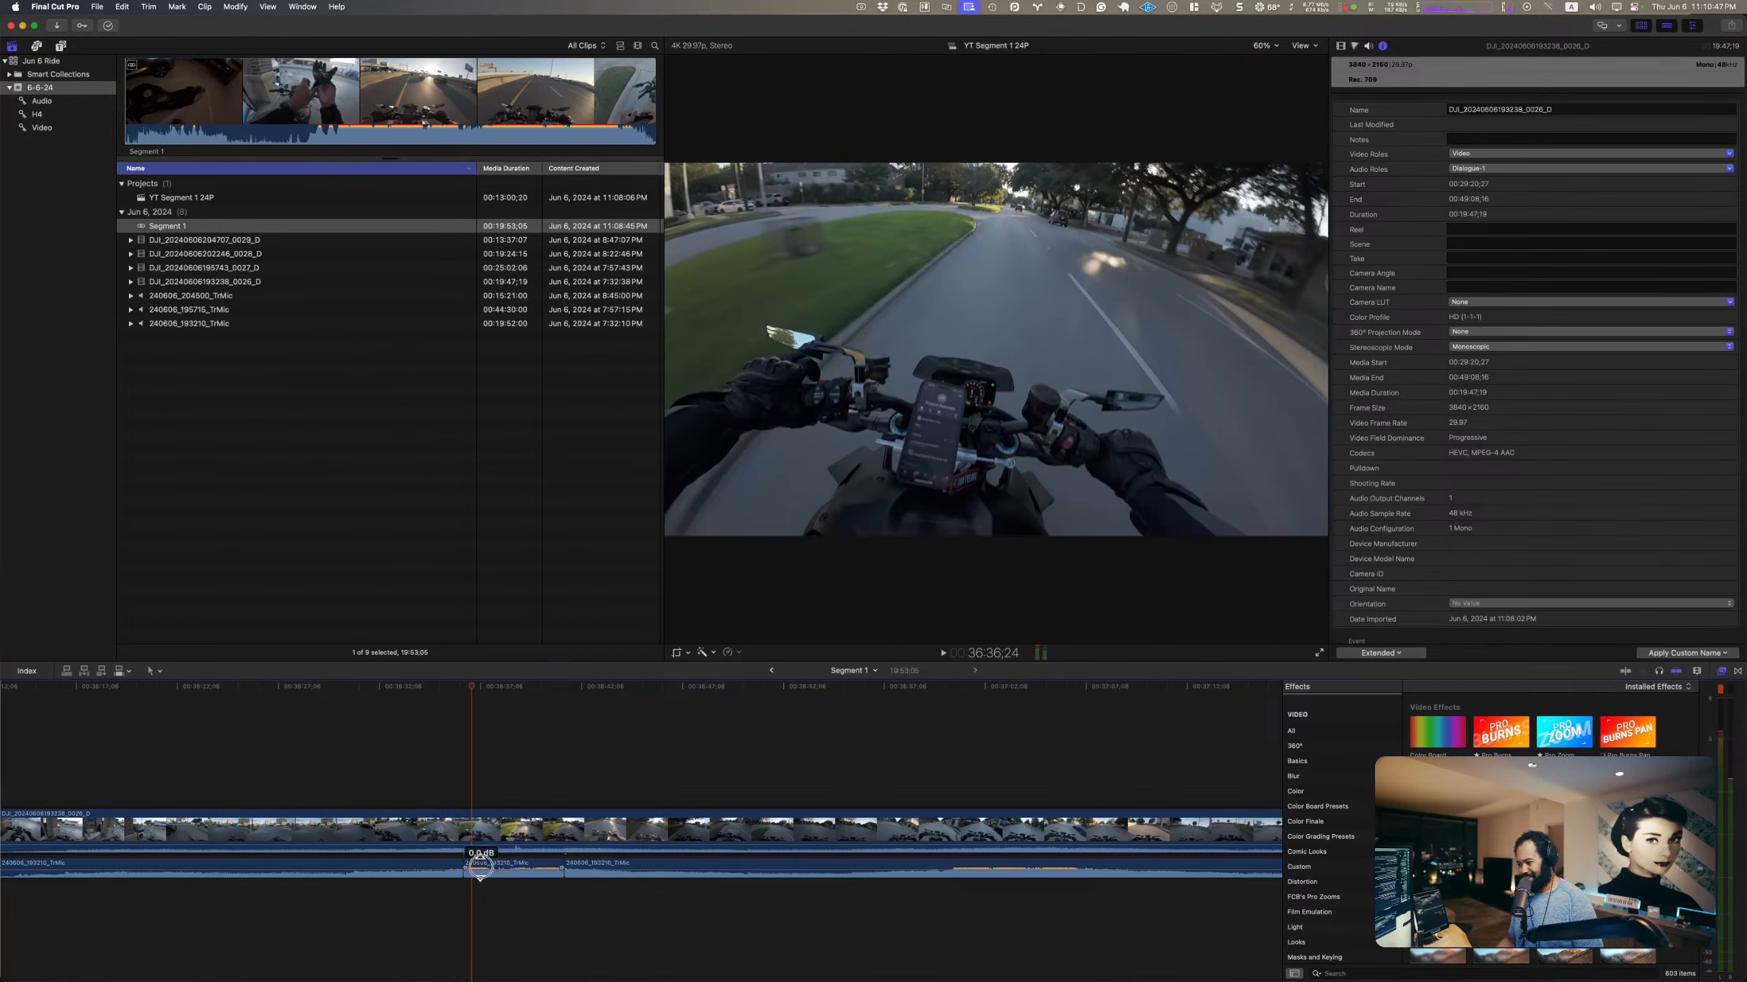
key("space")
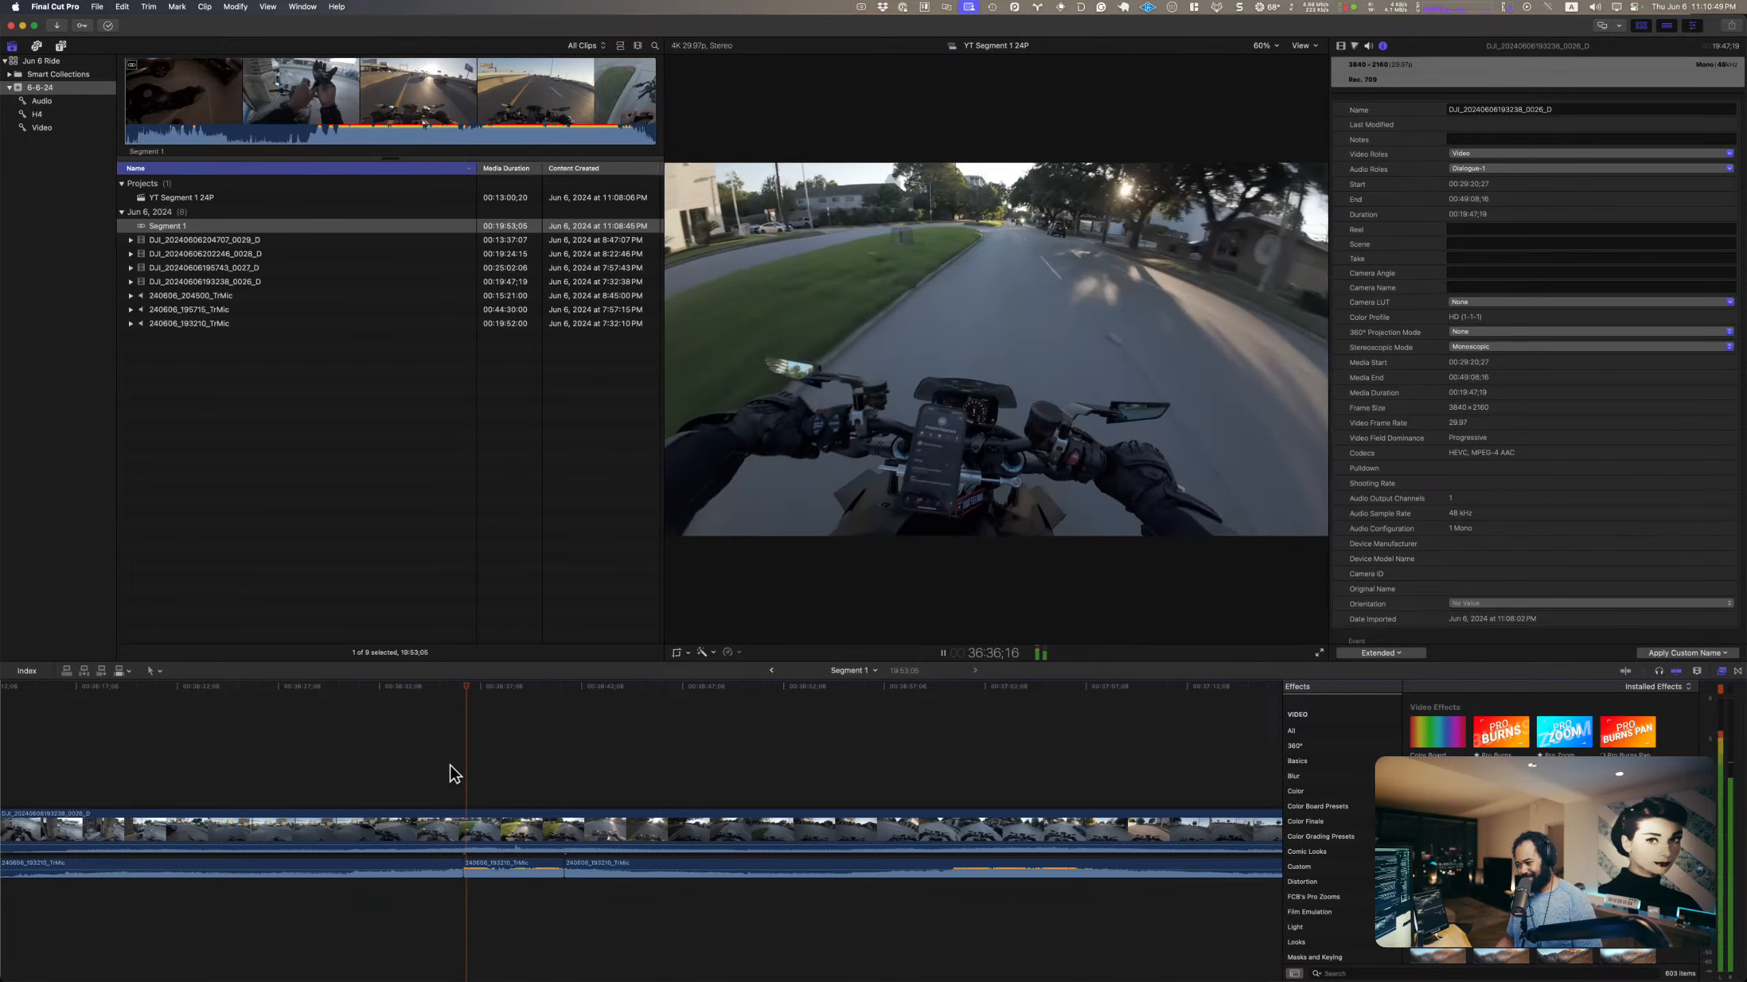
Step: Undo the volume changes and both cuts on the mic audio track
key("super+z")
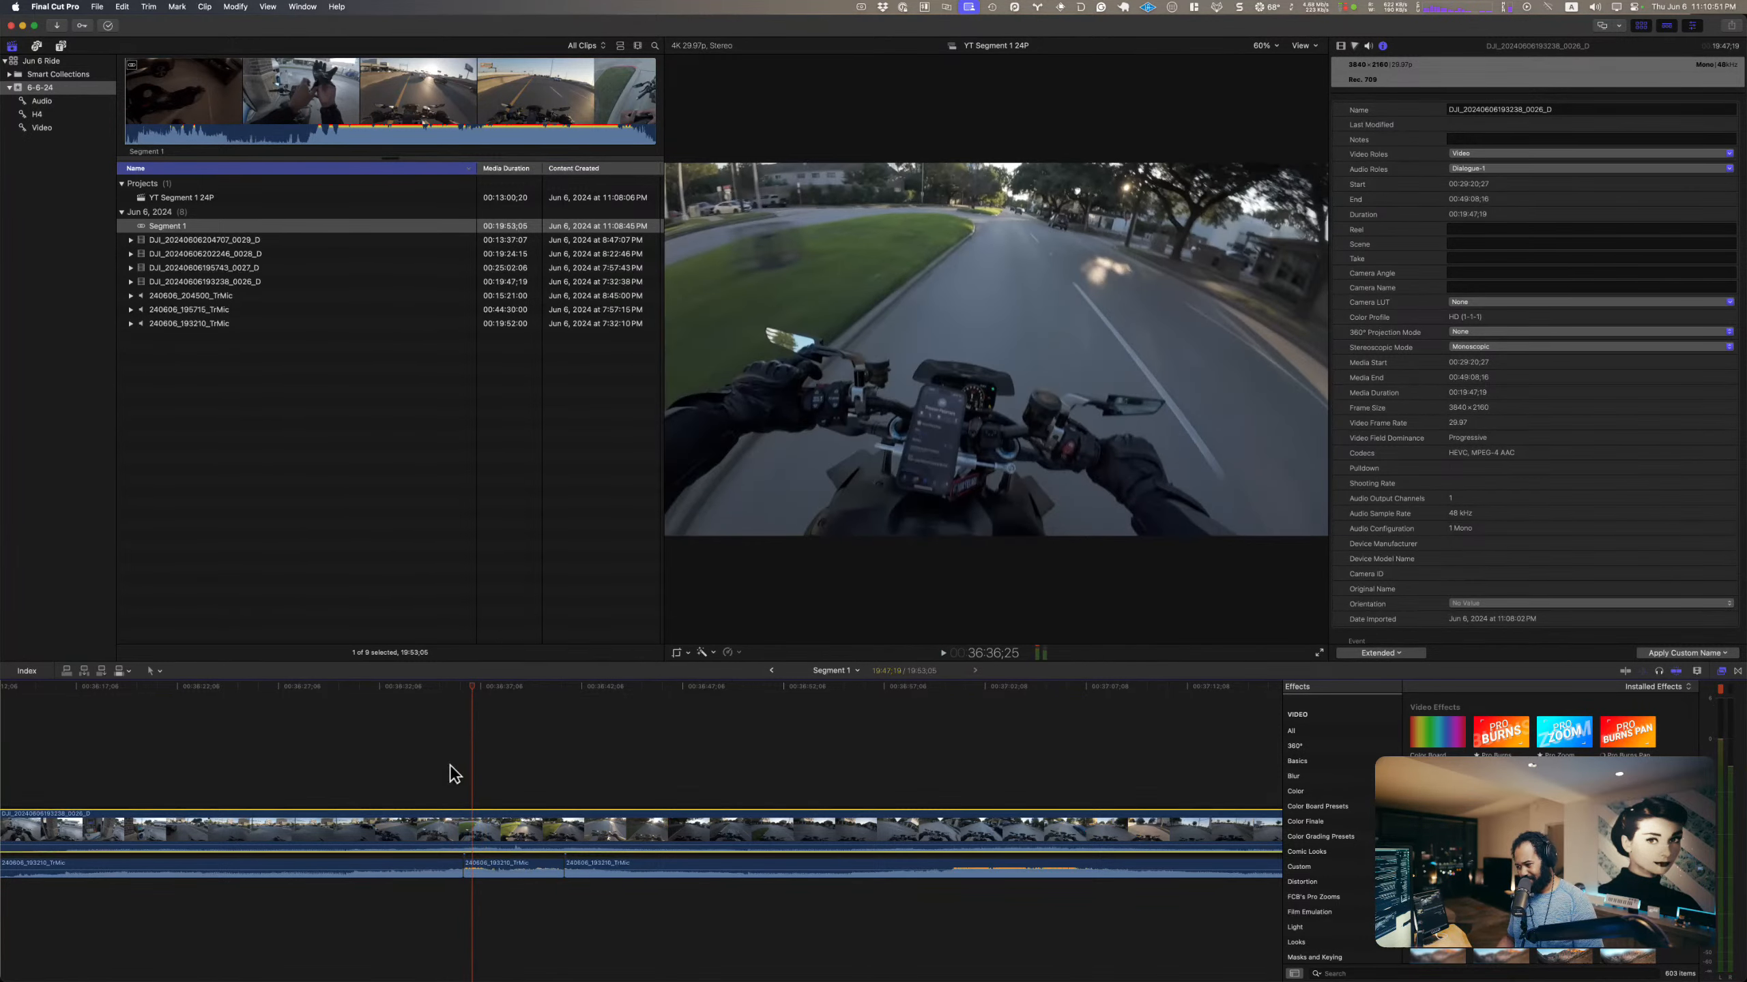
key("super+z")
key("super+z")
key("super+z")
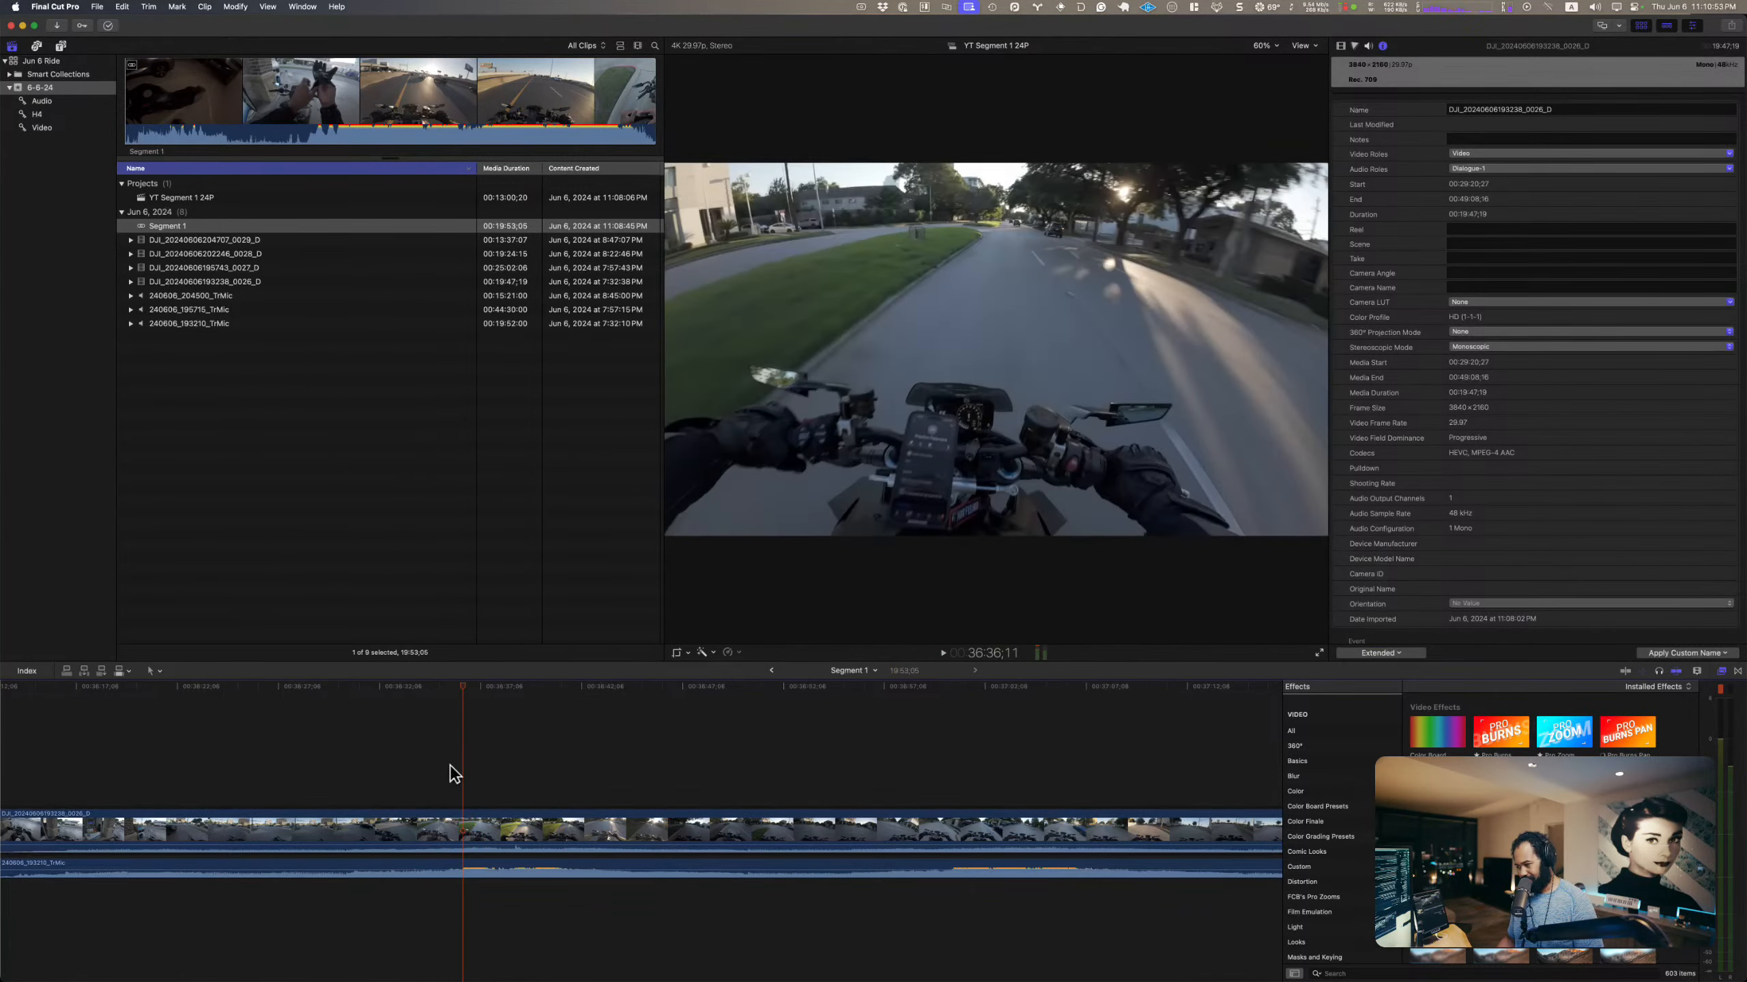
Step: Lower the whole mic audio track's volume to about -5 dB and play the loud passage to check the level
key("space")
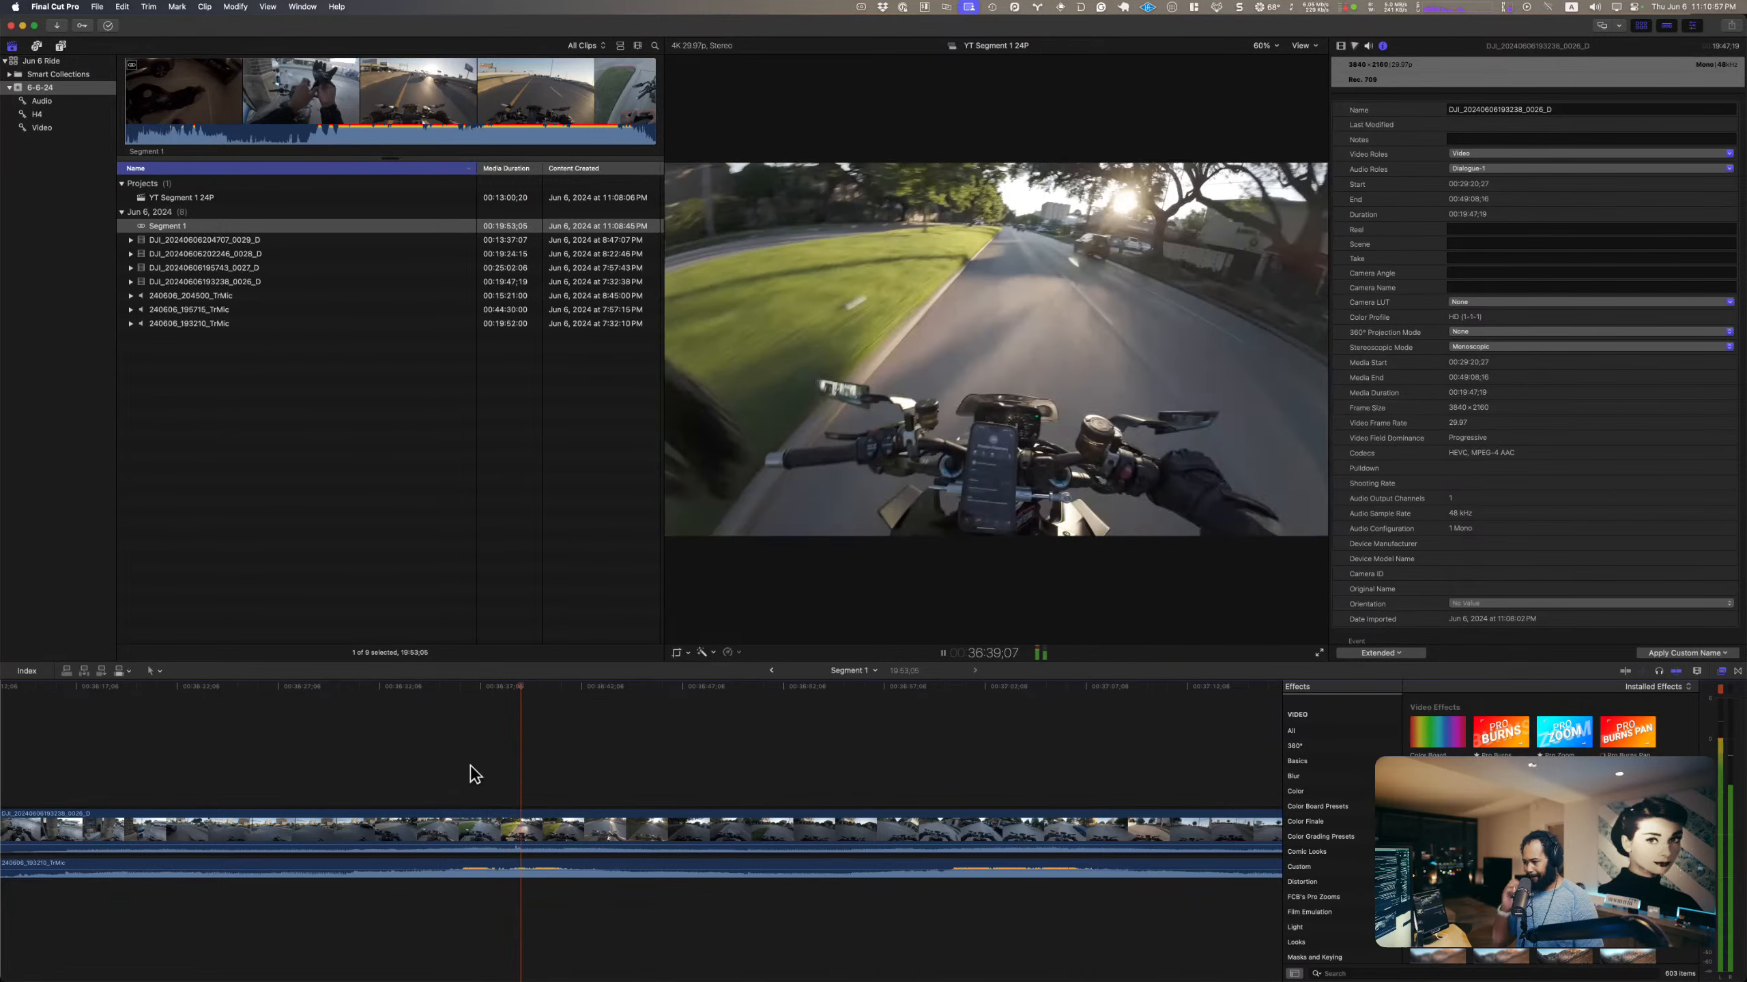
key("space")
left_click_drag(560, 869, 561, 871)
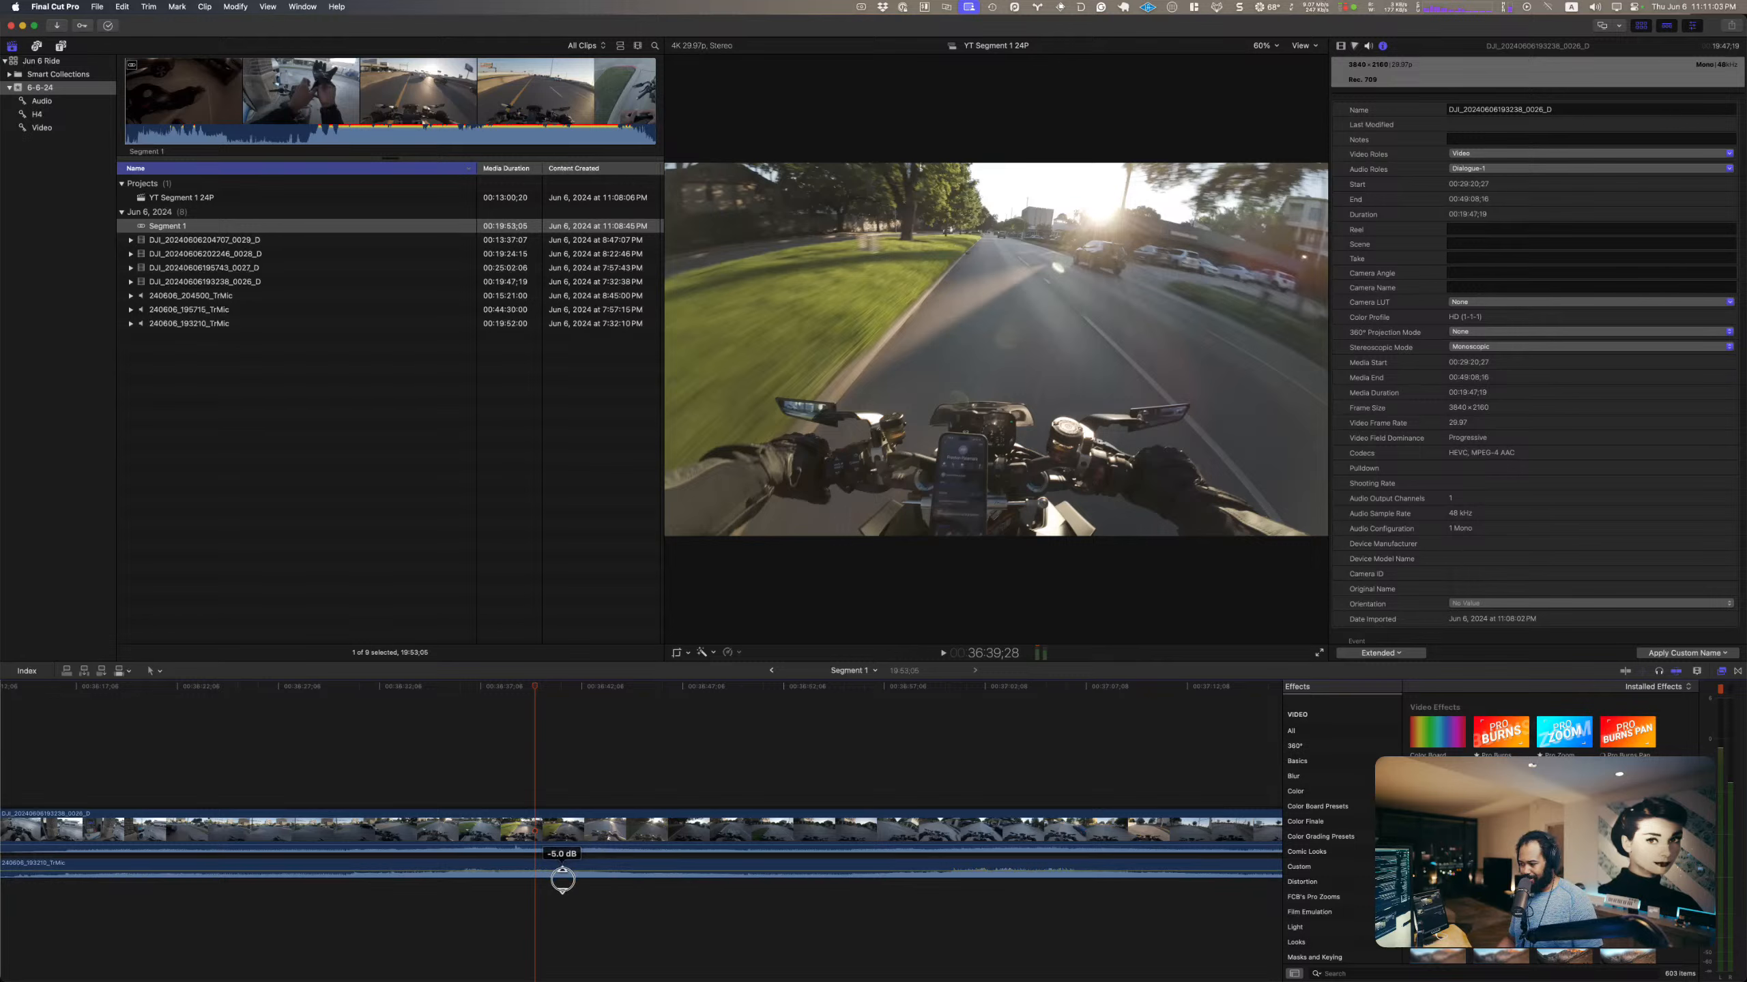
left_click_drag(562, 879, 561, 879)
left_click(478, 745)
key("space")
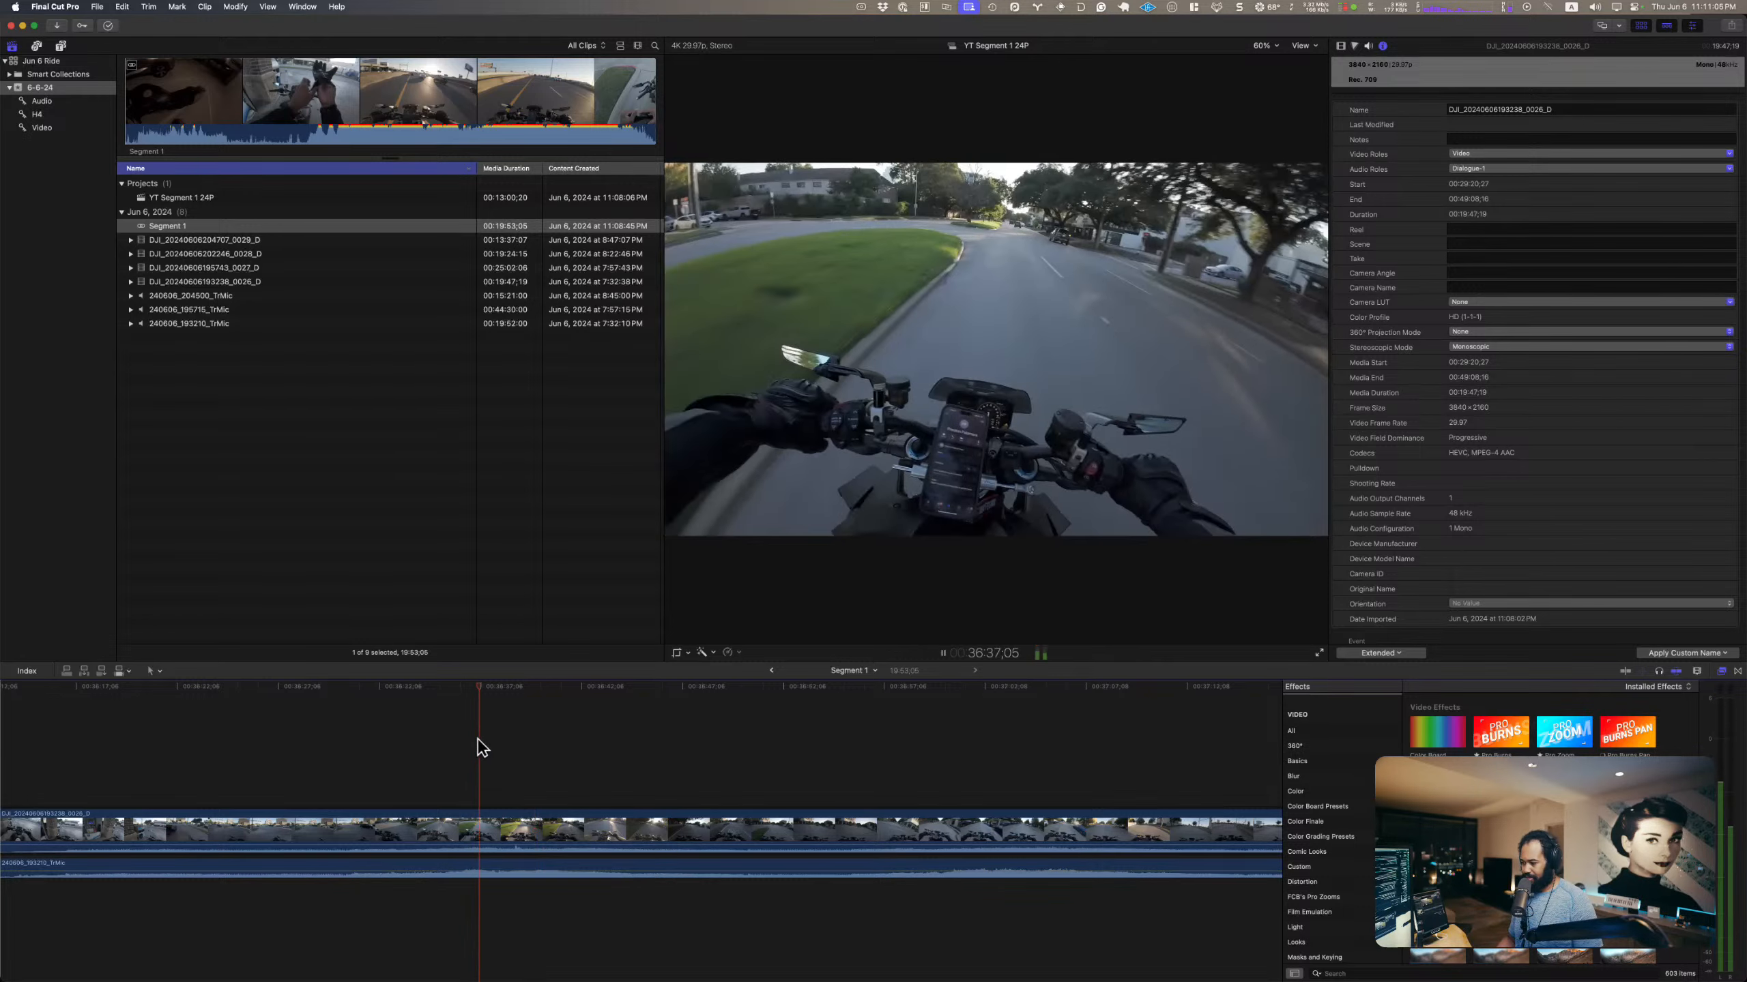
key("space")
Step: Disable the camera clip and play the mic audio on its own
left_click(495, 815)
key("v")
key("space")
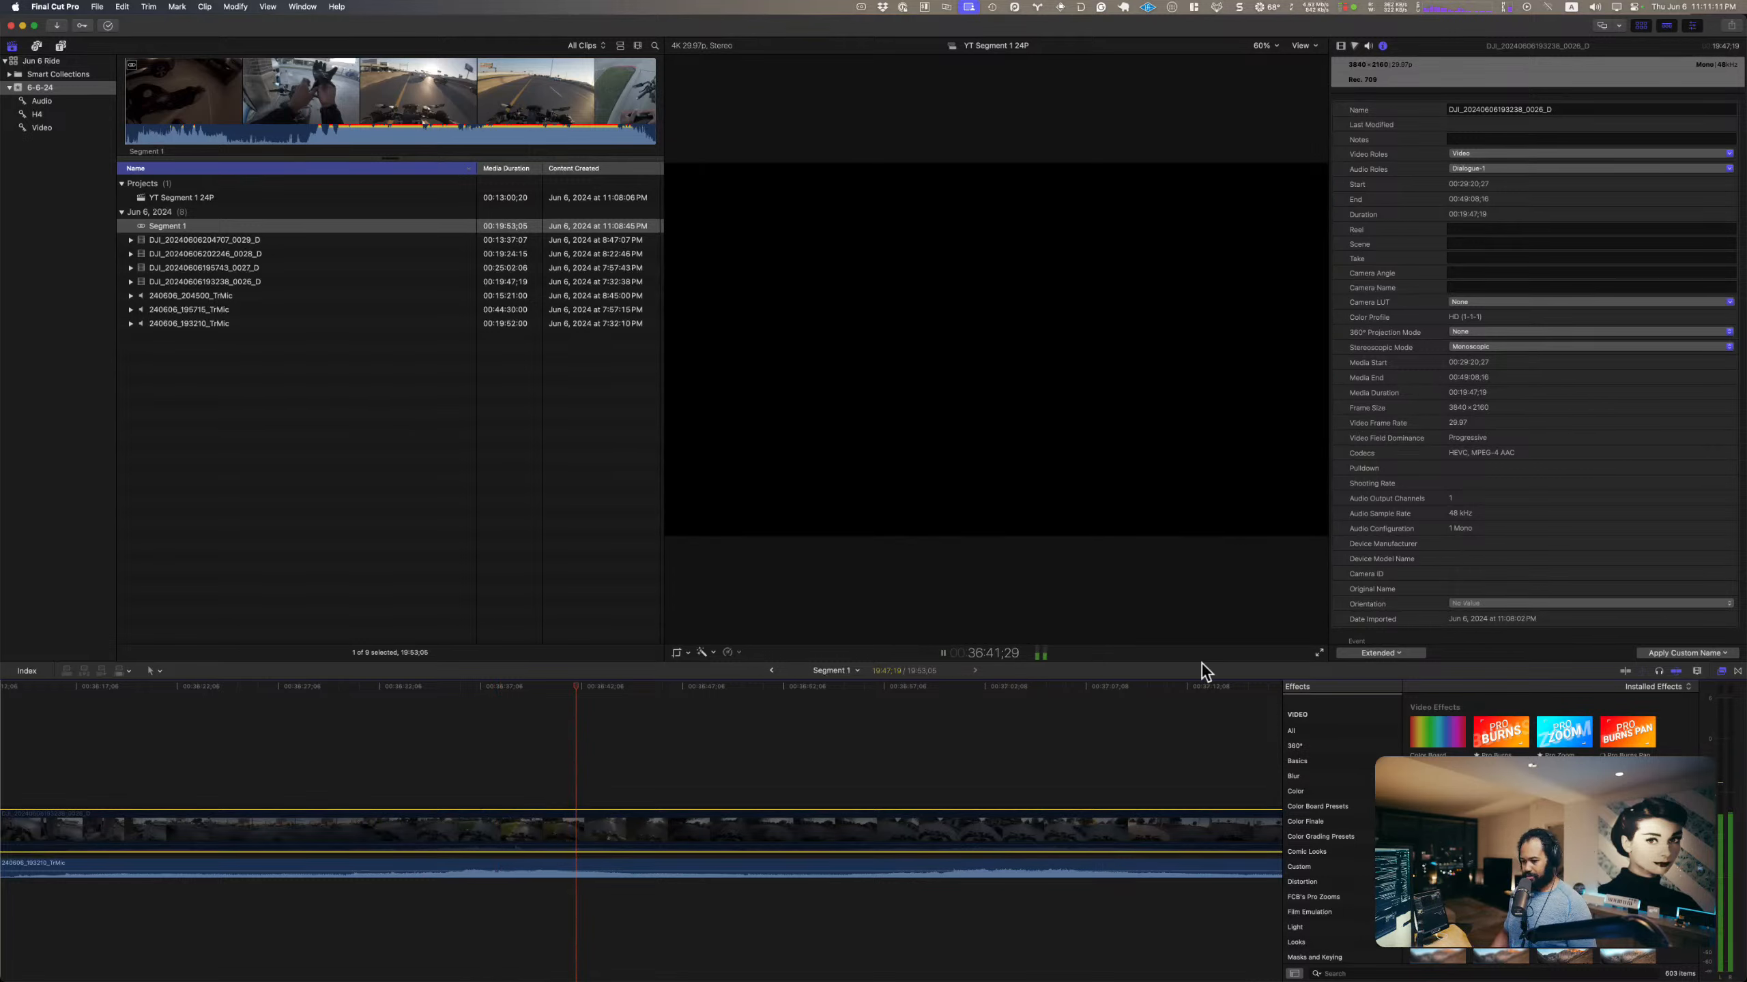
key("space")
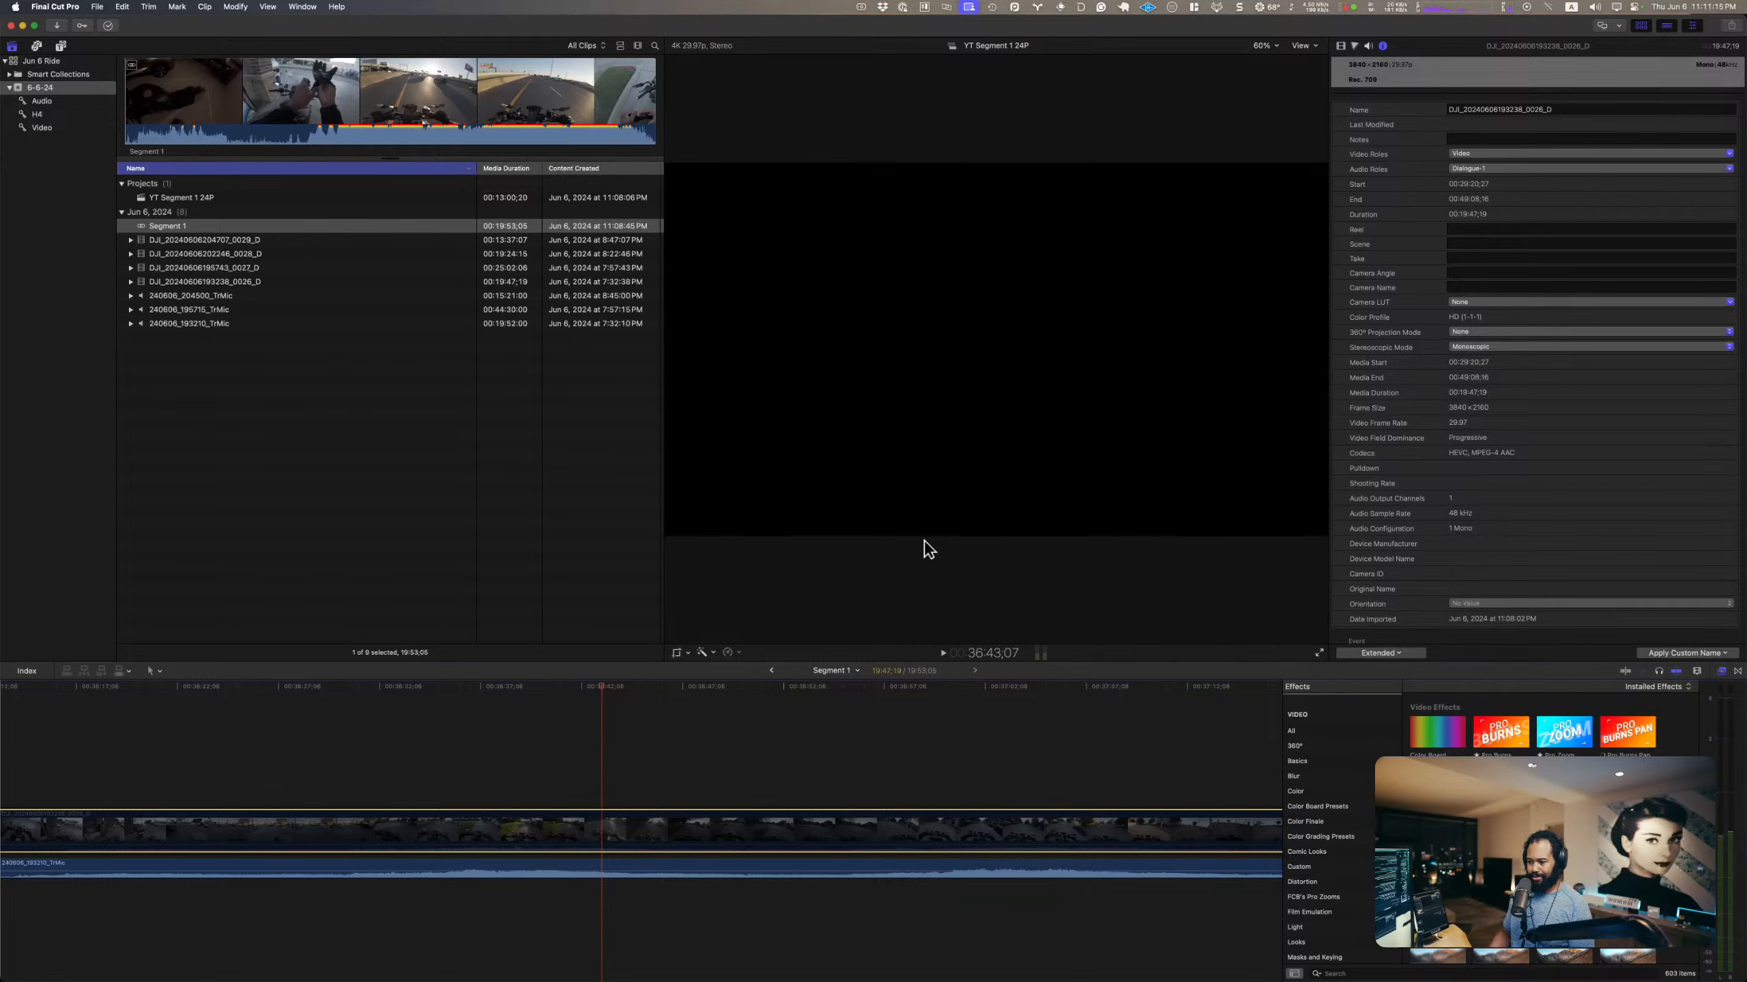
key("super+h")
key("super+space")
type("visu")
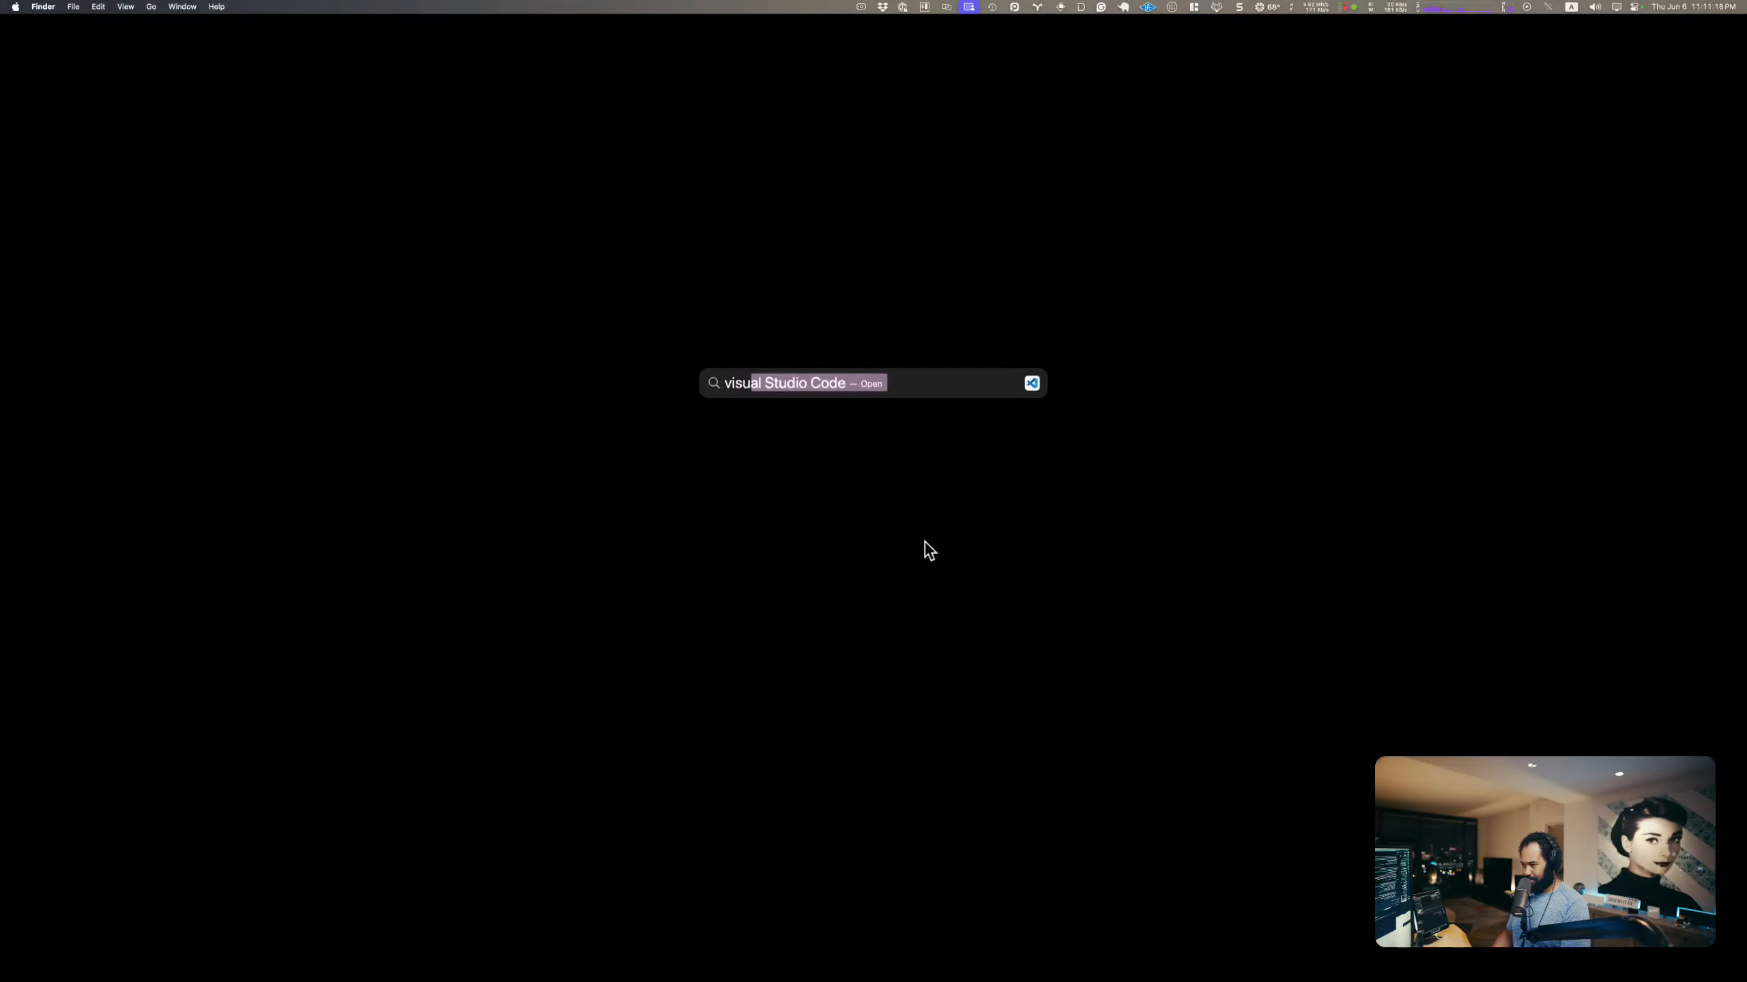
key("Return")
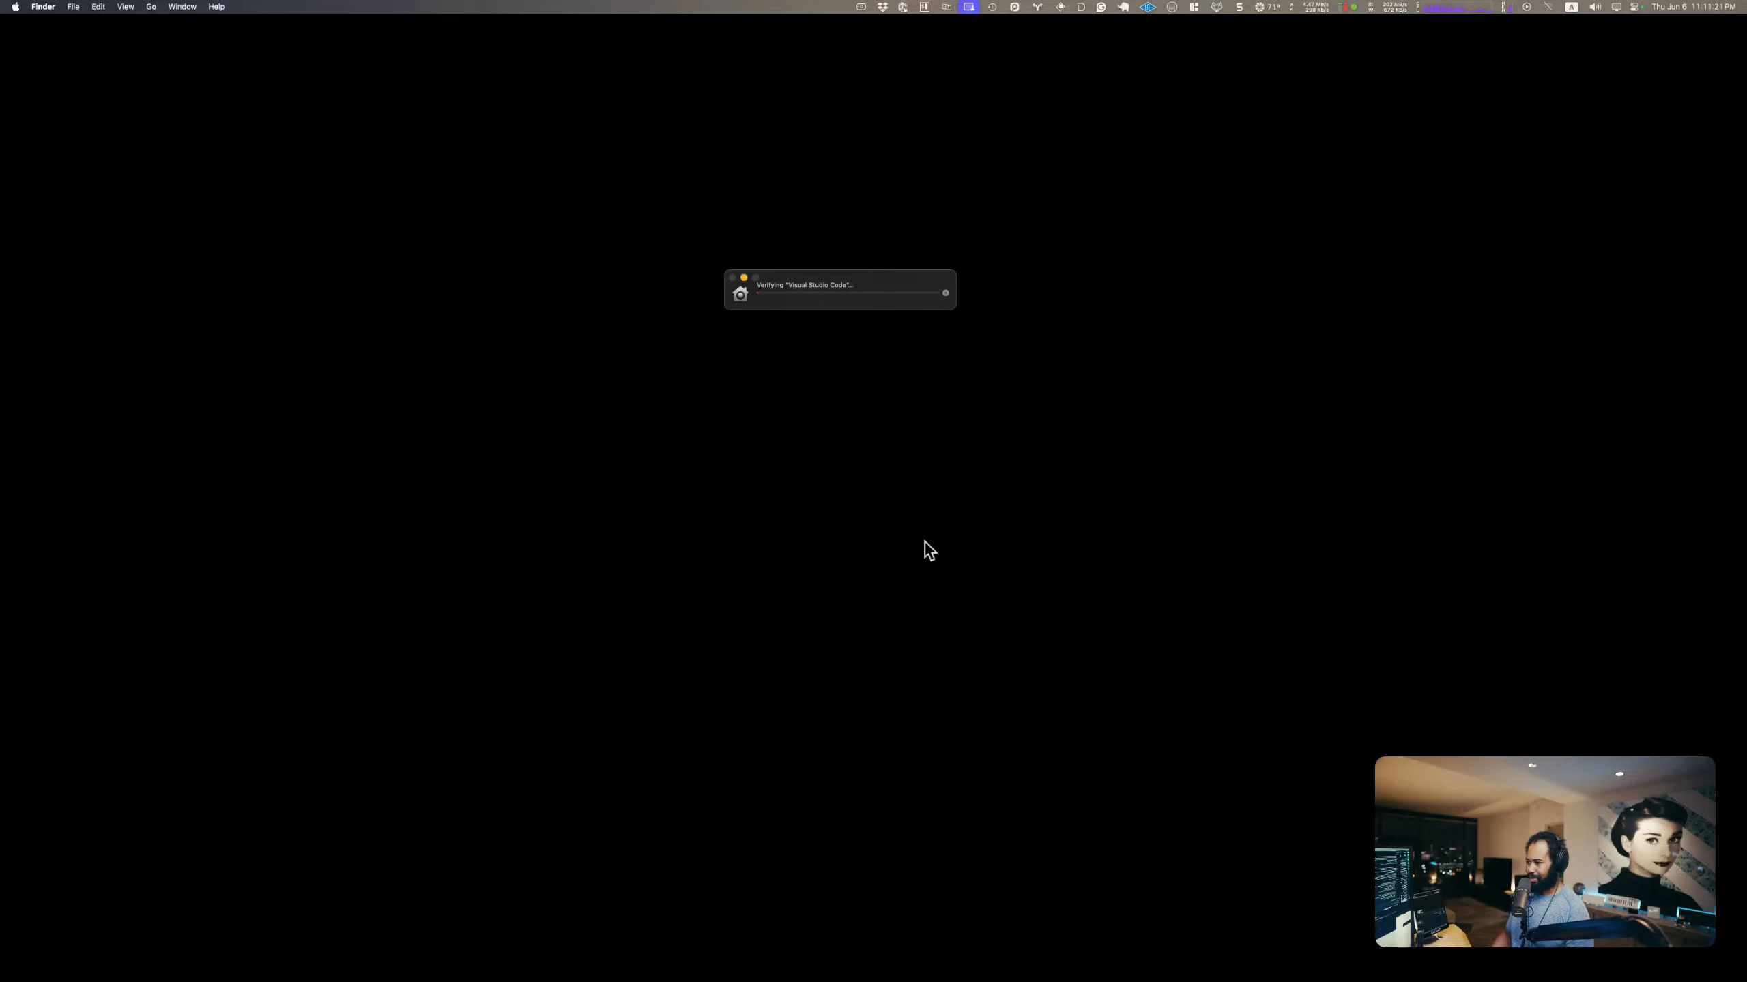
key("super+space")
type("v")
key("Return")
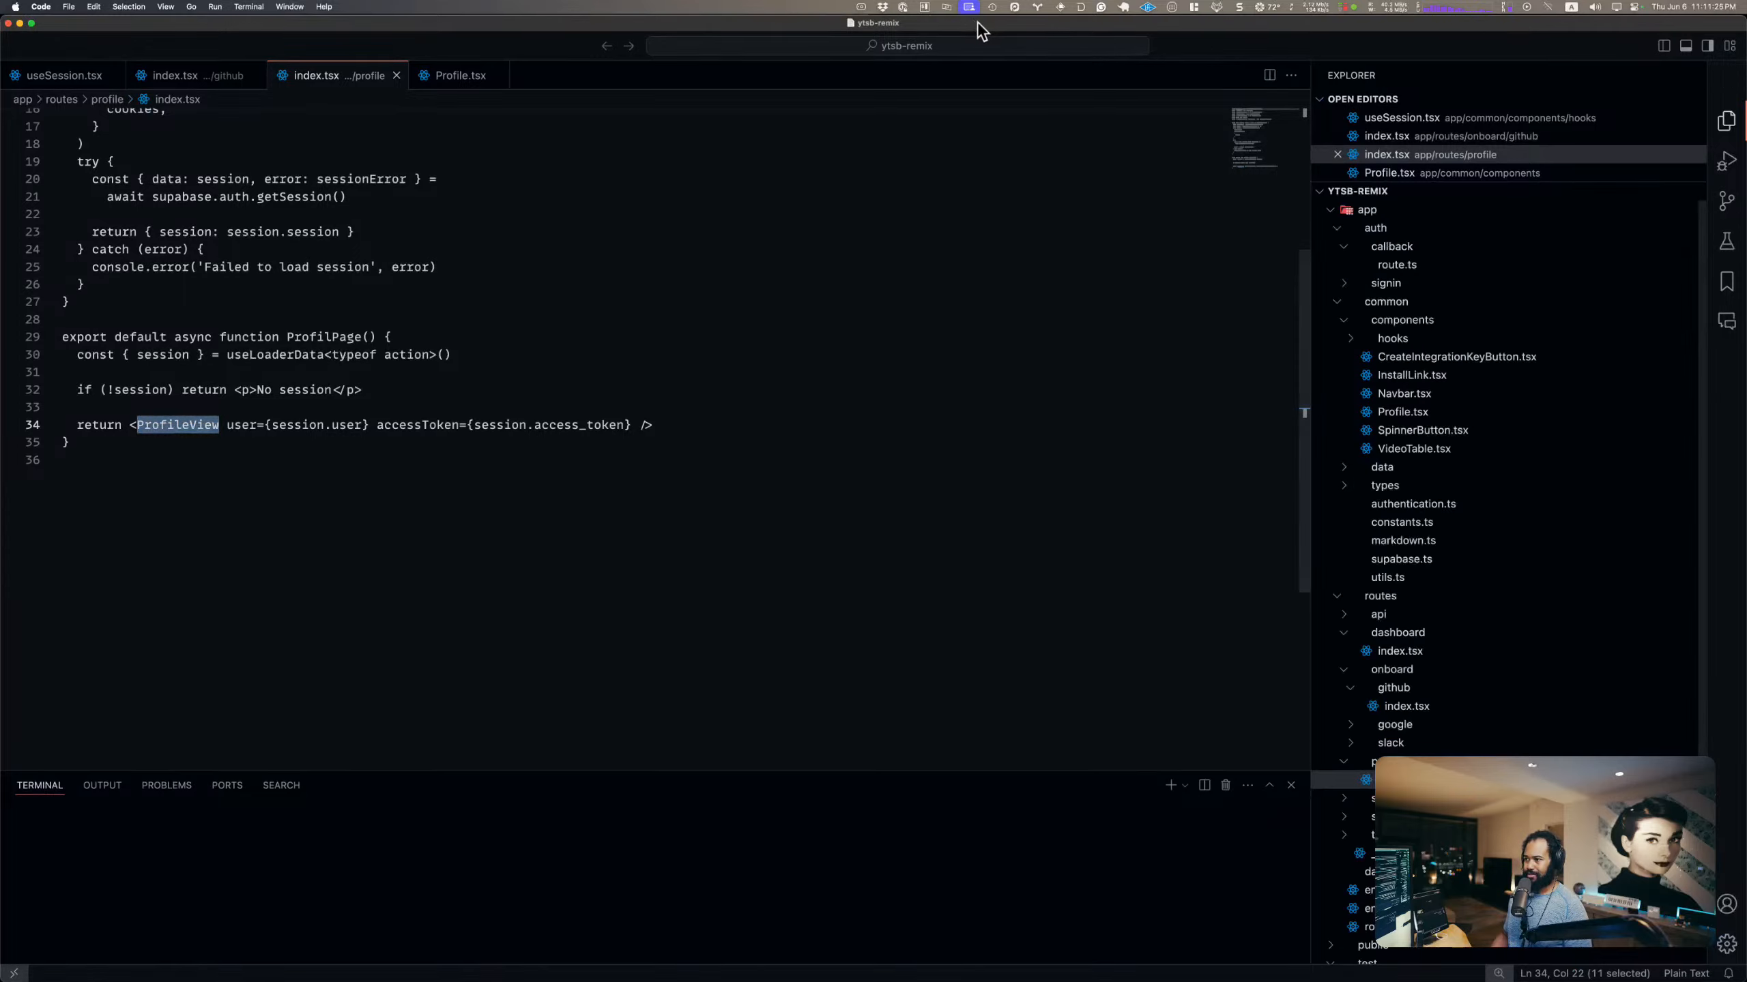
key("super+q")
Step: Launch the VISION 4X audio analyzer
key("super+space")
type("visu")
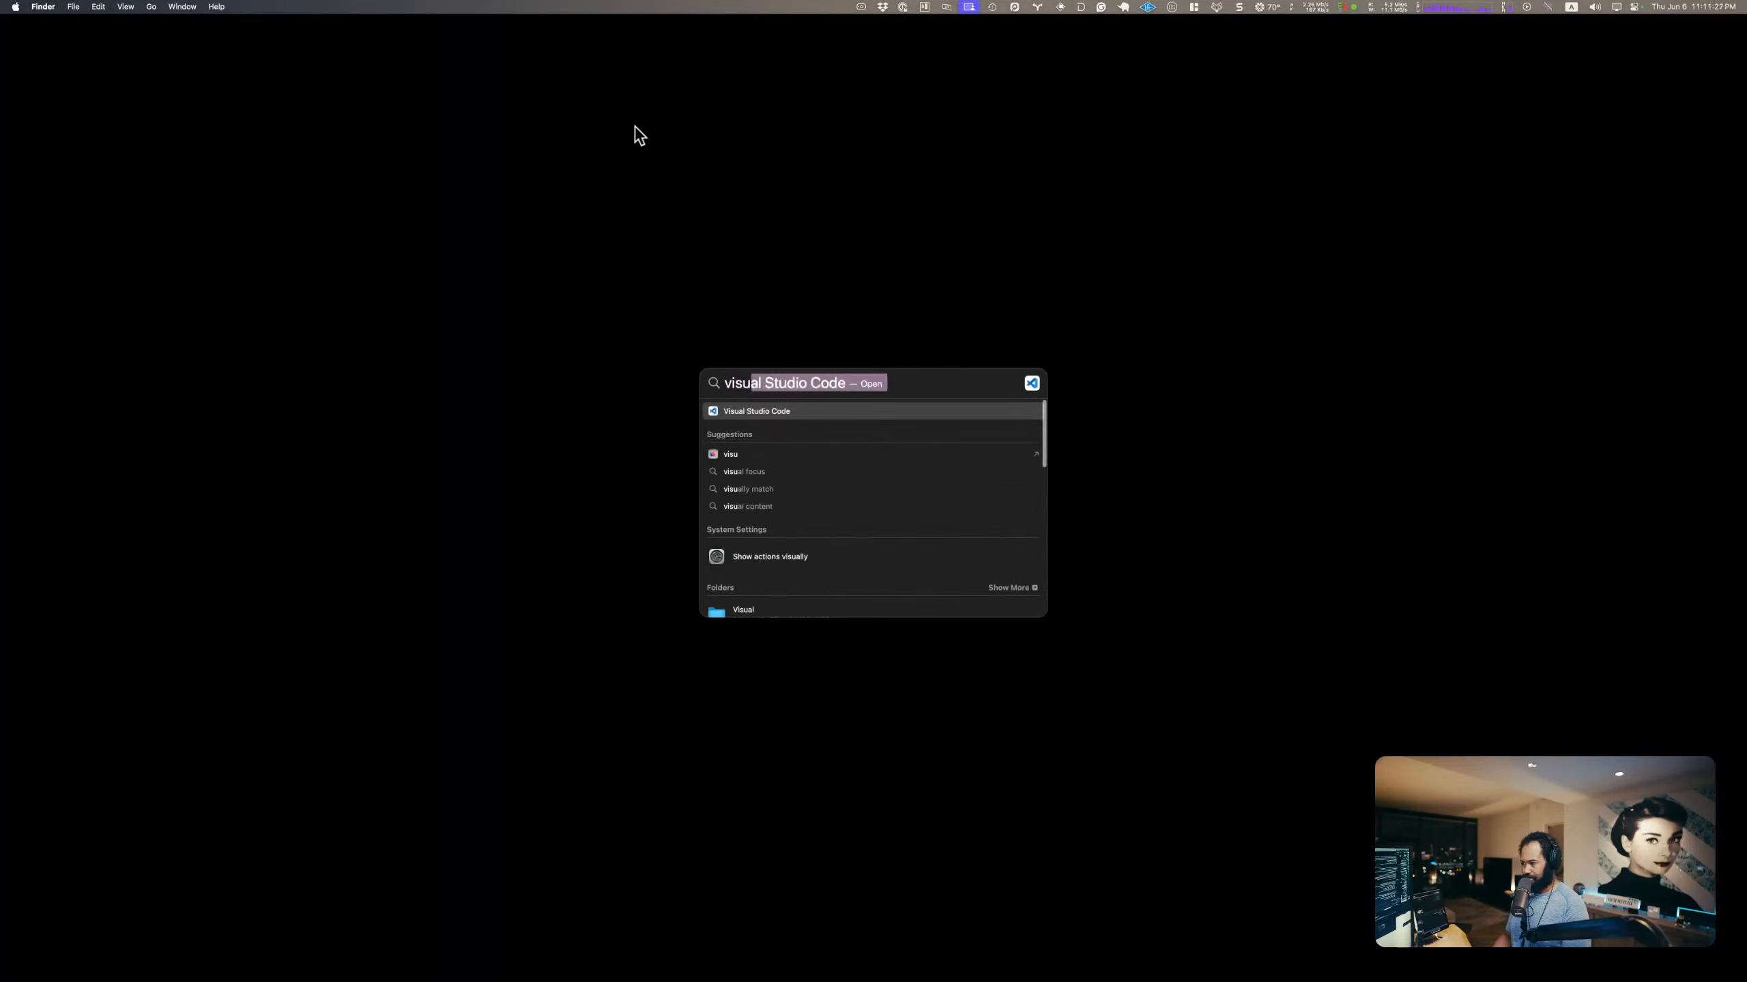
key("super+a")
type("uni")
key("Return")
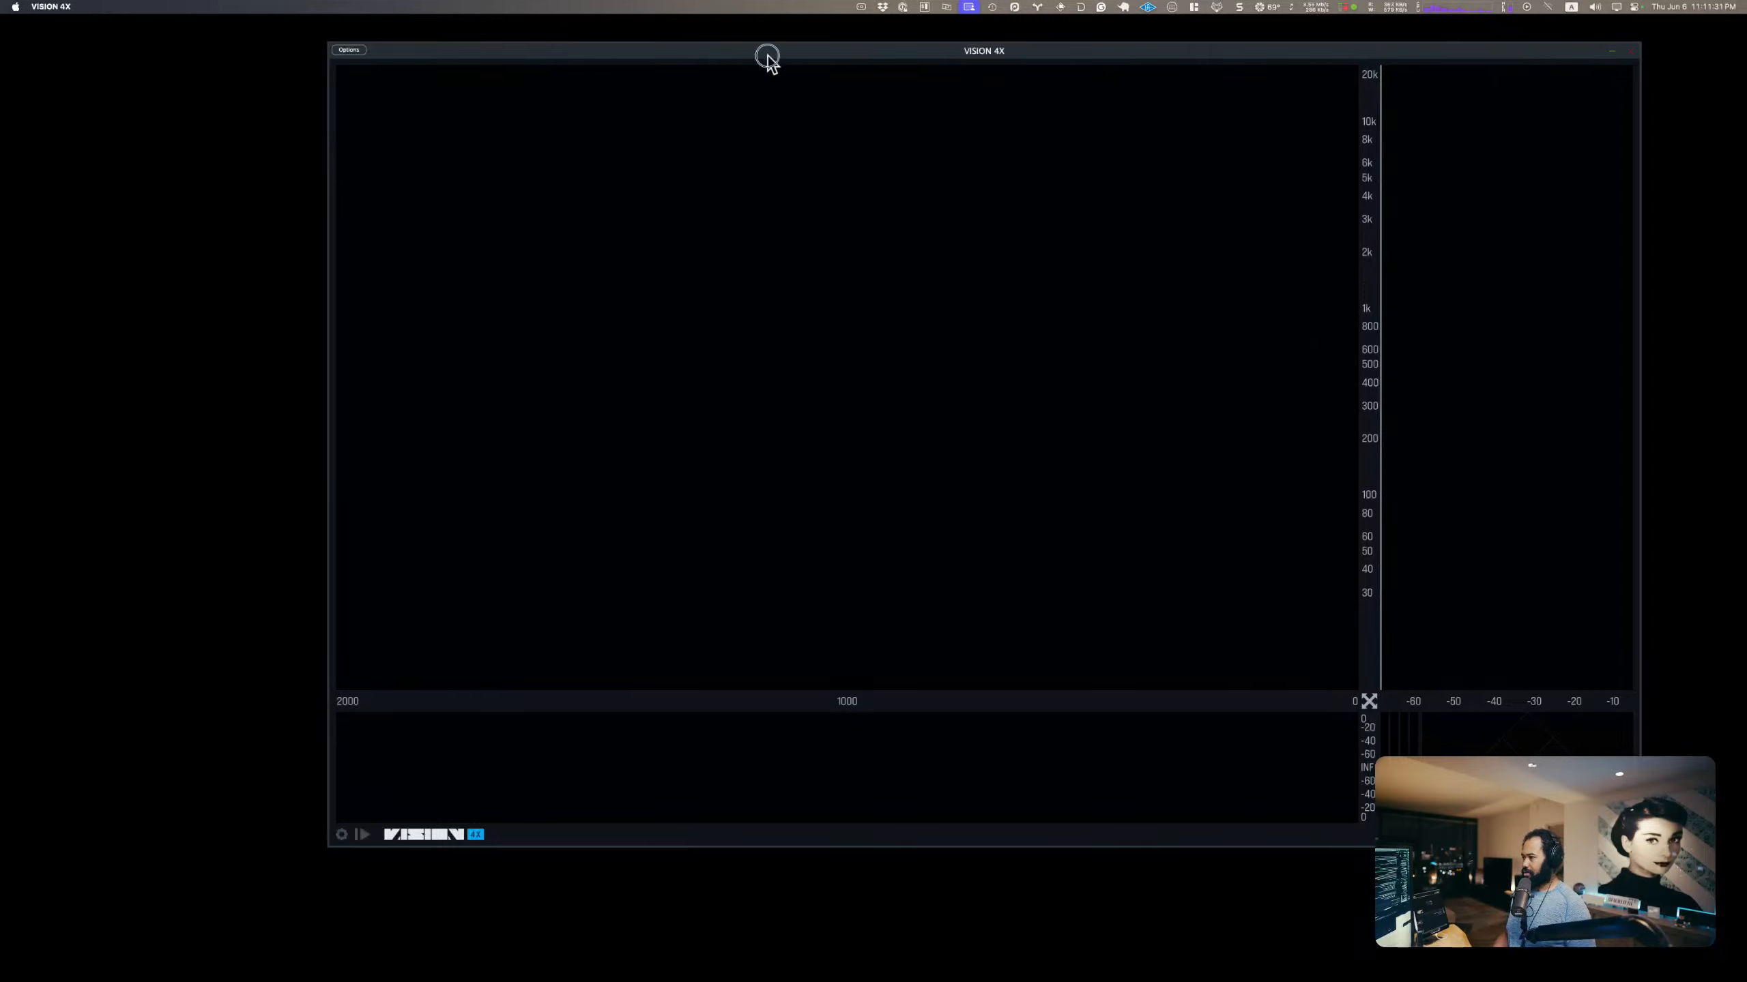
Step: Move the VISION 4X window to Desktop 1 and switch to that desktop, where Final Cut Pro is open
left_click_drag(768, 54, 663, 102)
key("ctrl+Up")
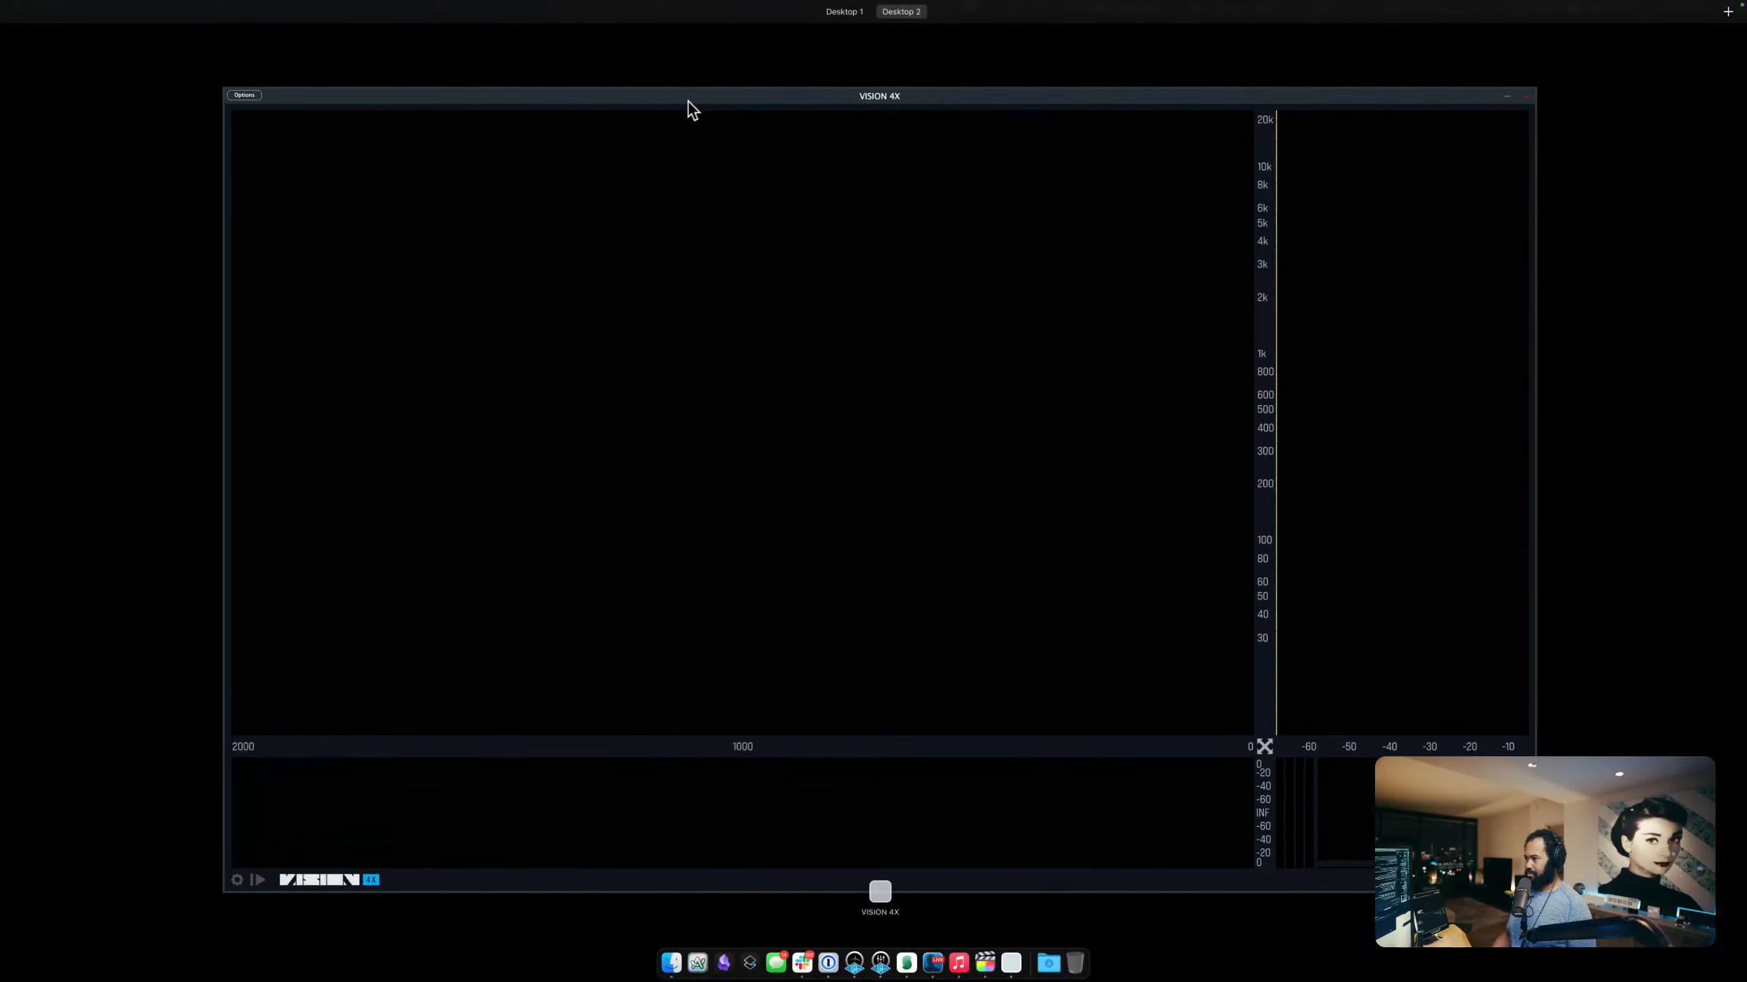
left_click(835, 9)
key("ctrl+Up")
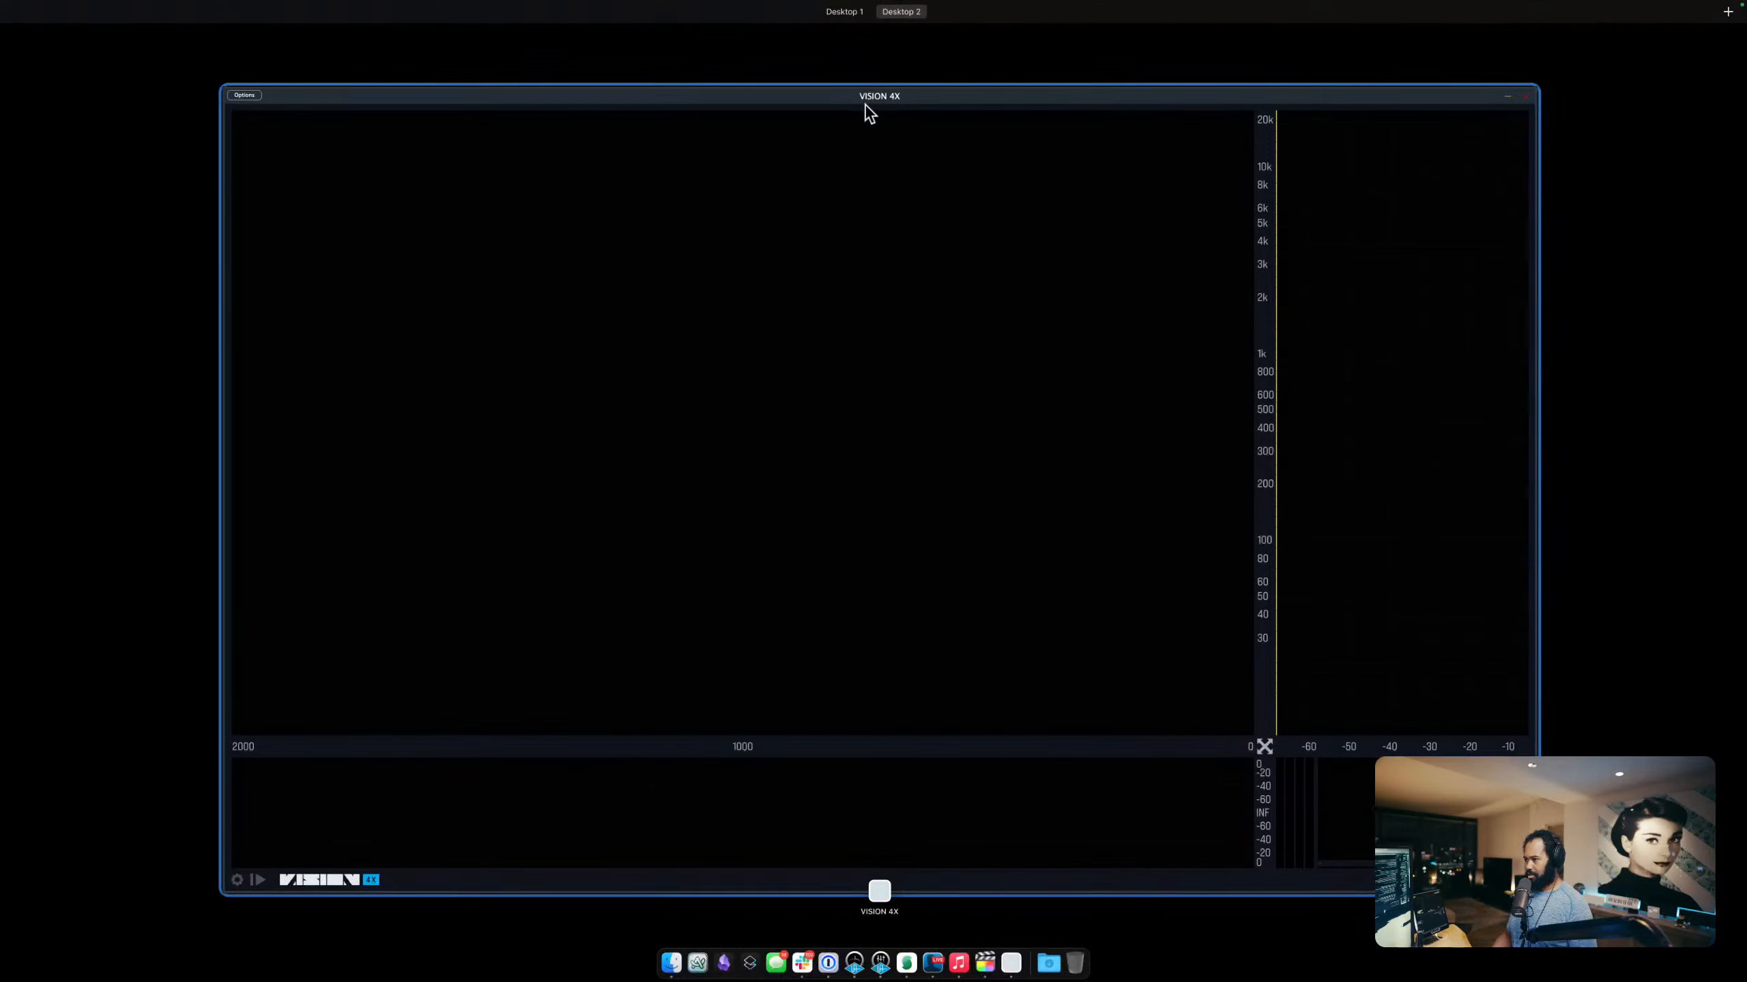
left_click_drag(865, 105, 835, 38)
left_click(832, 56)
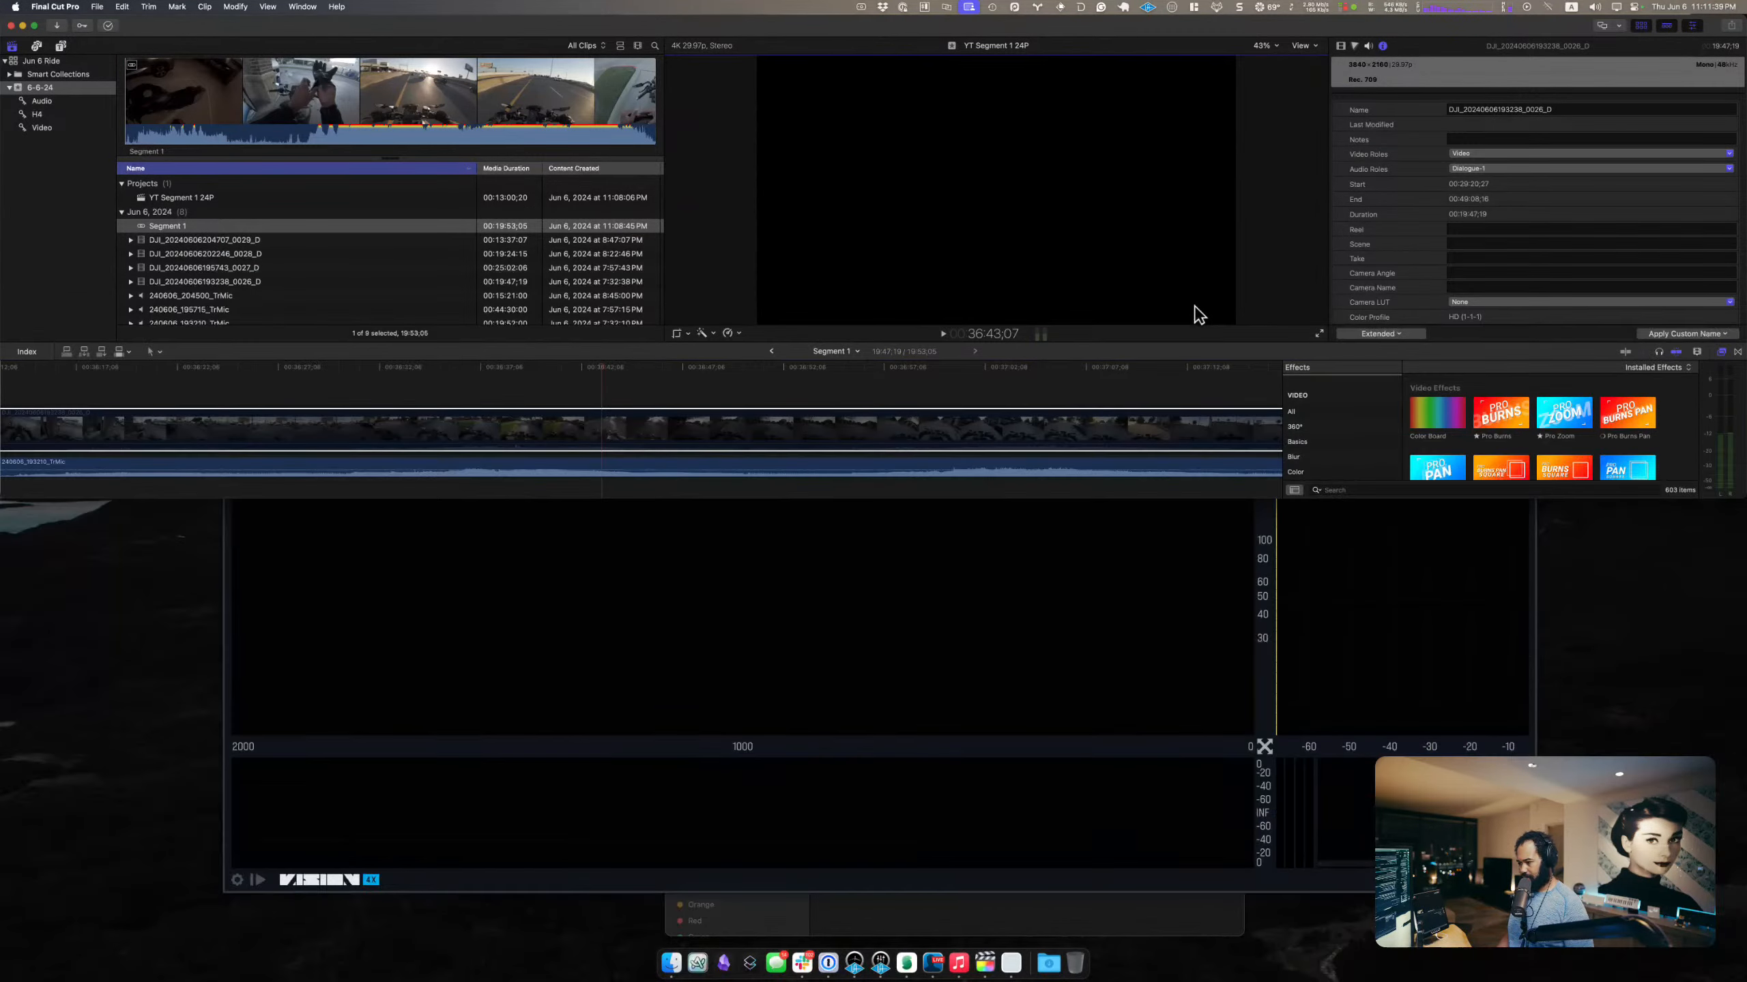
Step: Shrink the VISION 4X window, place it below the Final Cut Pro timeline, and close the Finder window behind it
left_click(1012, 664)
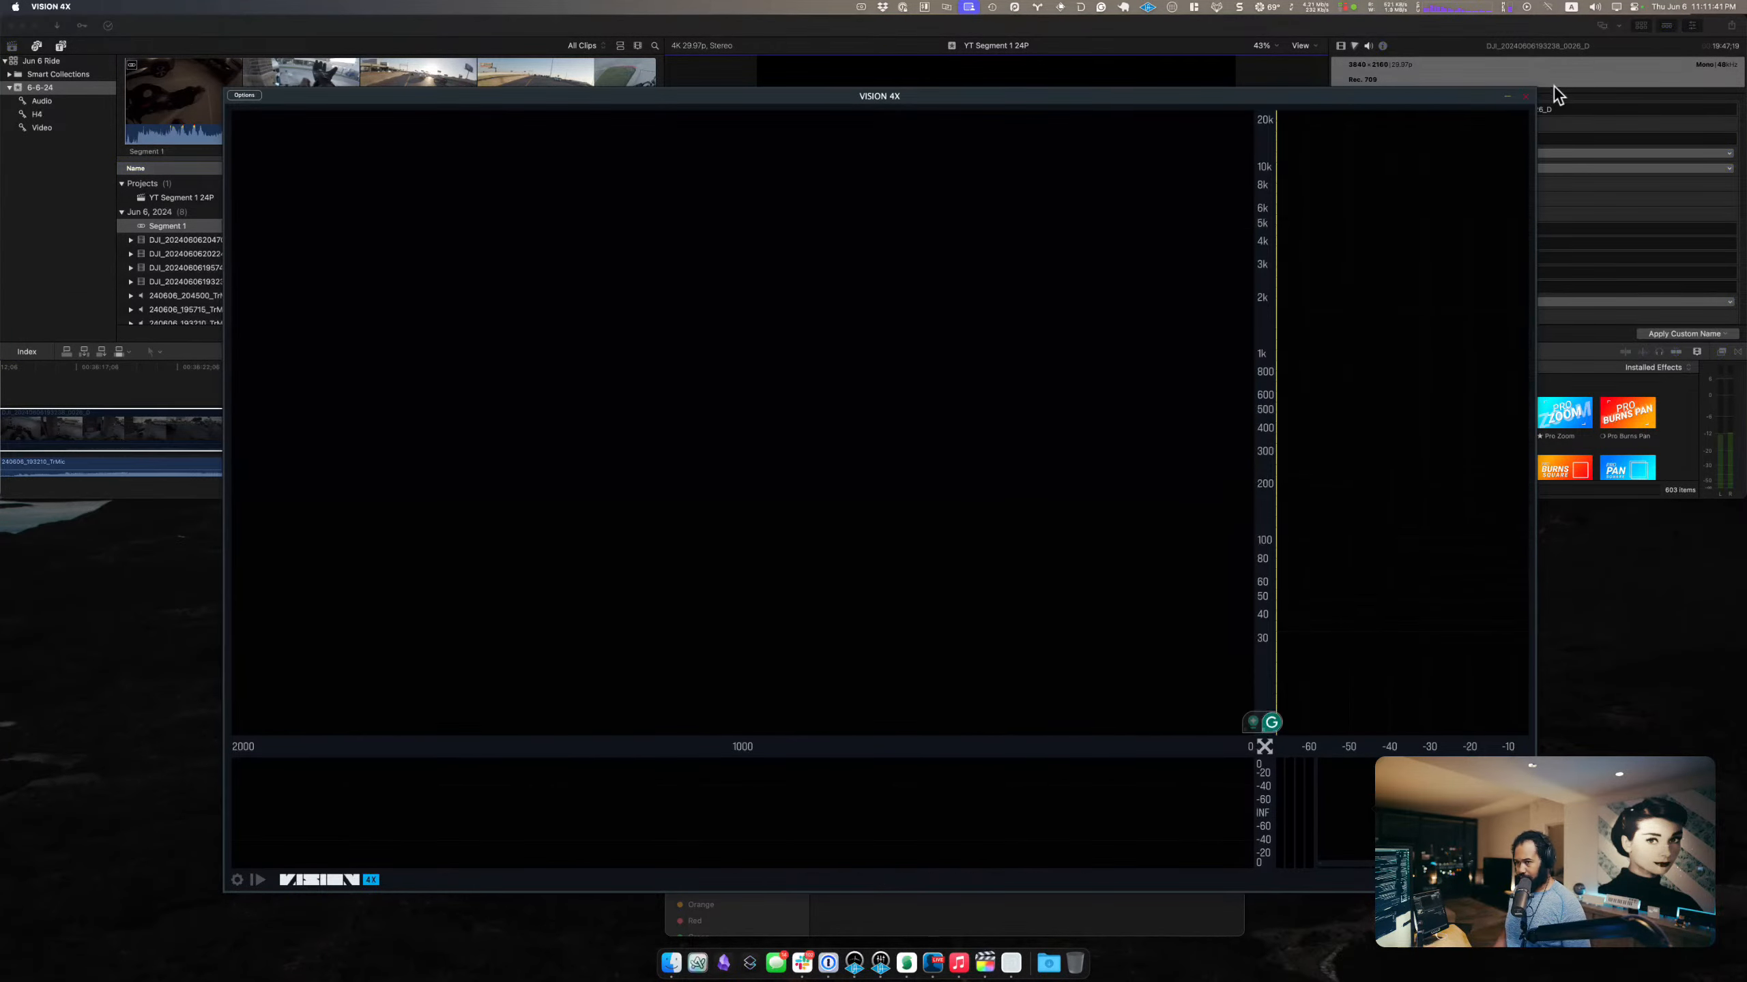
left_click_drag(1534, 88, 936, 522)
left_click(1194, 597)
key("super+w")
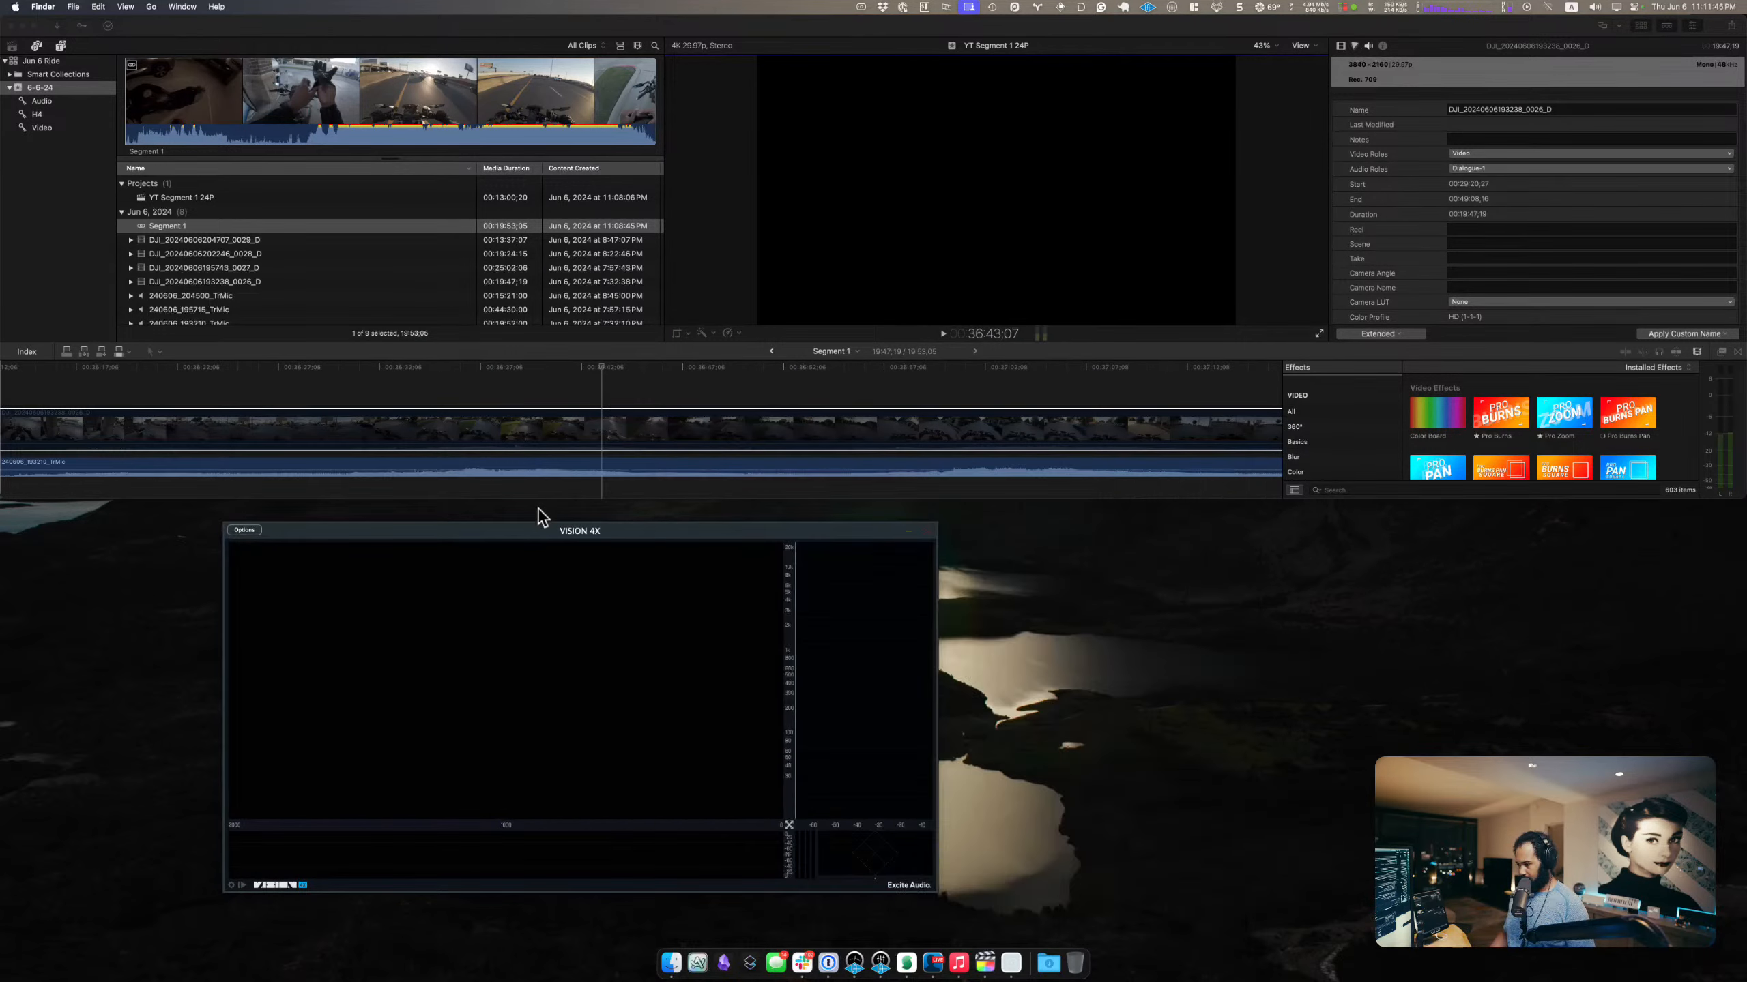
left_click_drag(549, 530, 702, 589)
left_click(1288, 598)
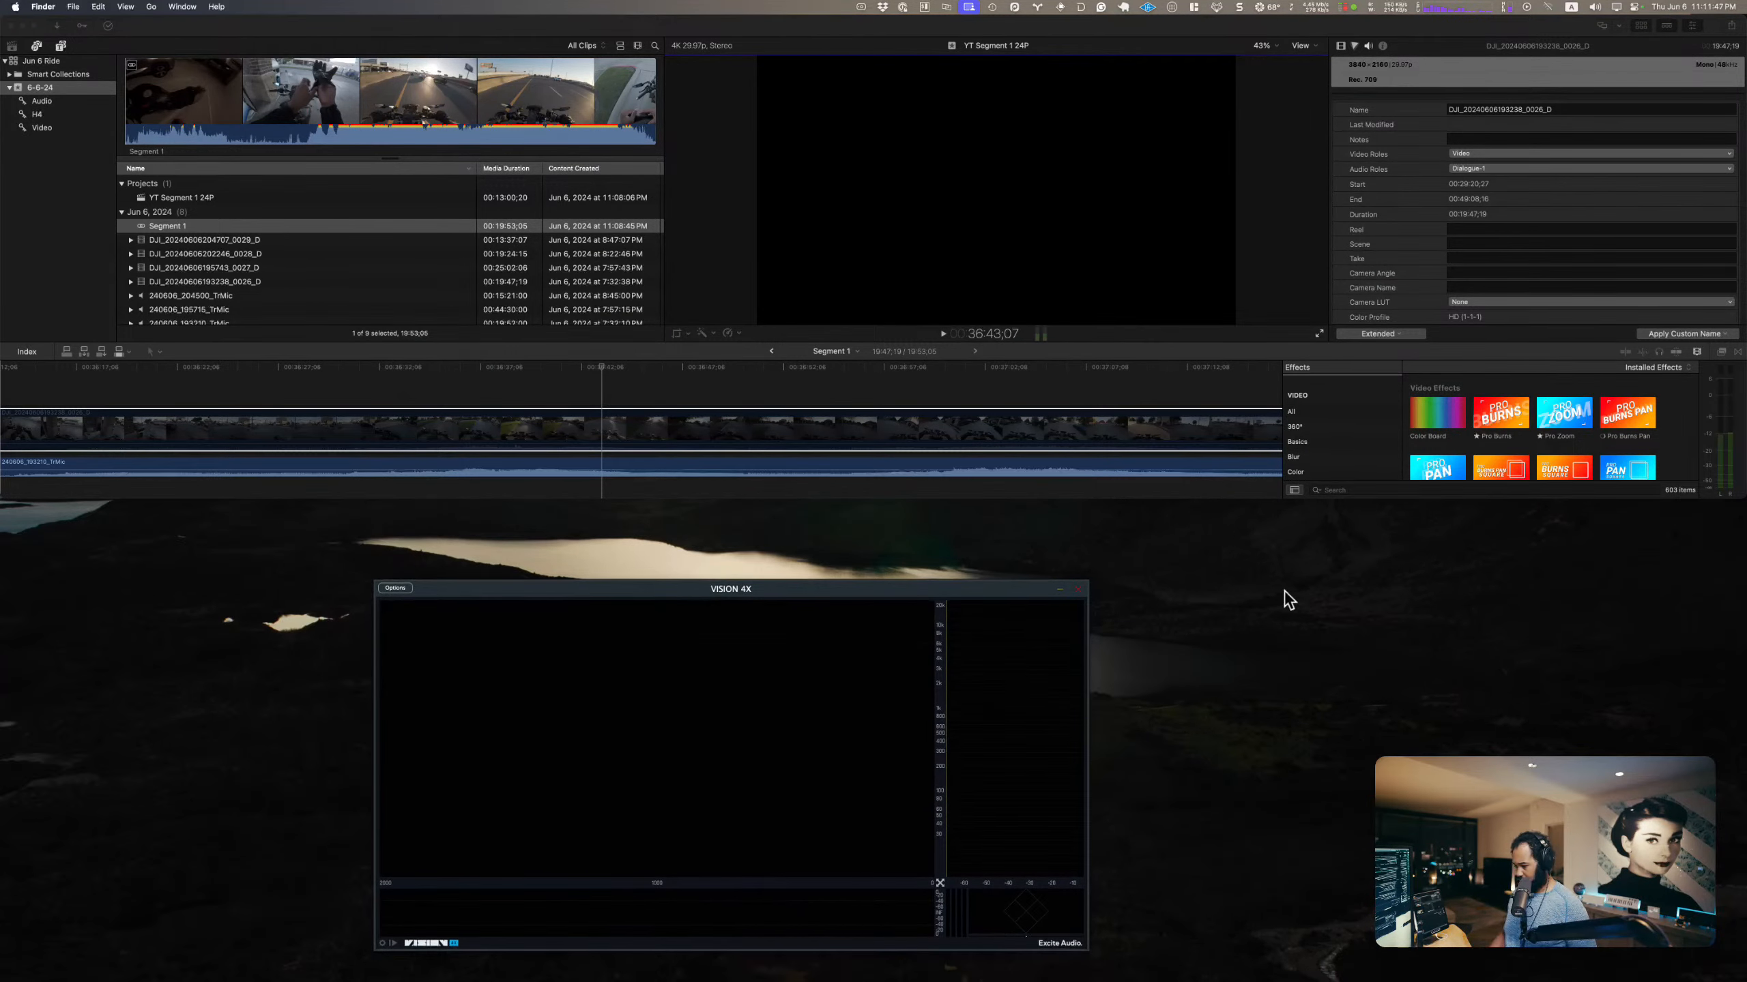
Step: Play the mic audio from about 36:43 to view its spectrum, and enlarge the VISION 4X window up to the timeline's edge
left_click(604, 364)
key("space")
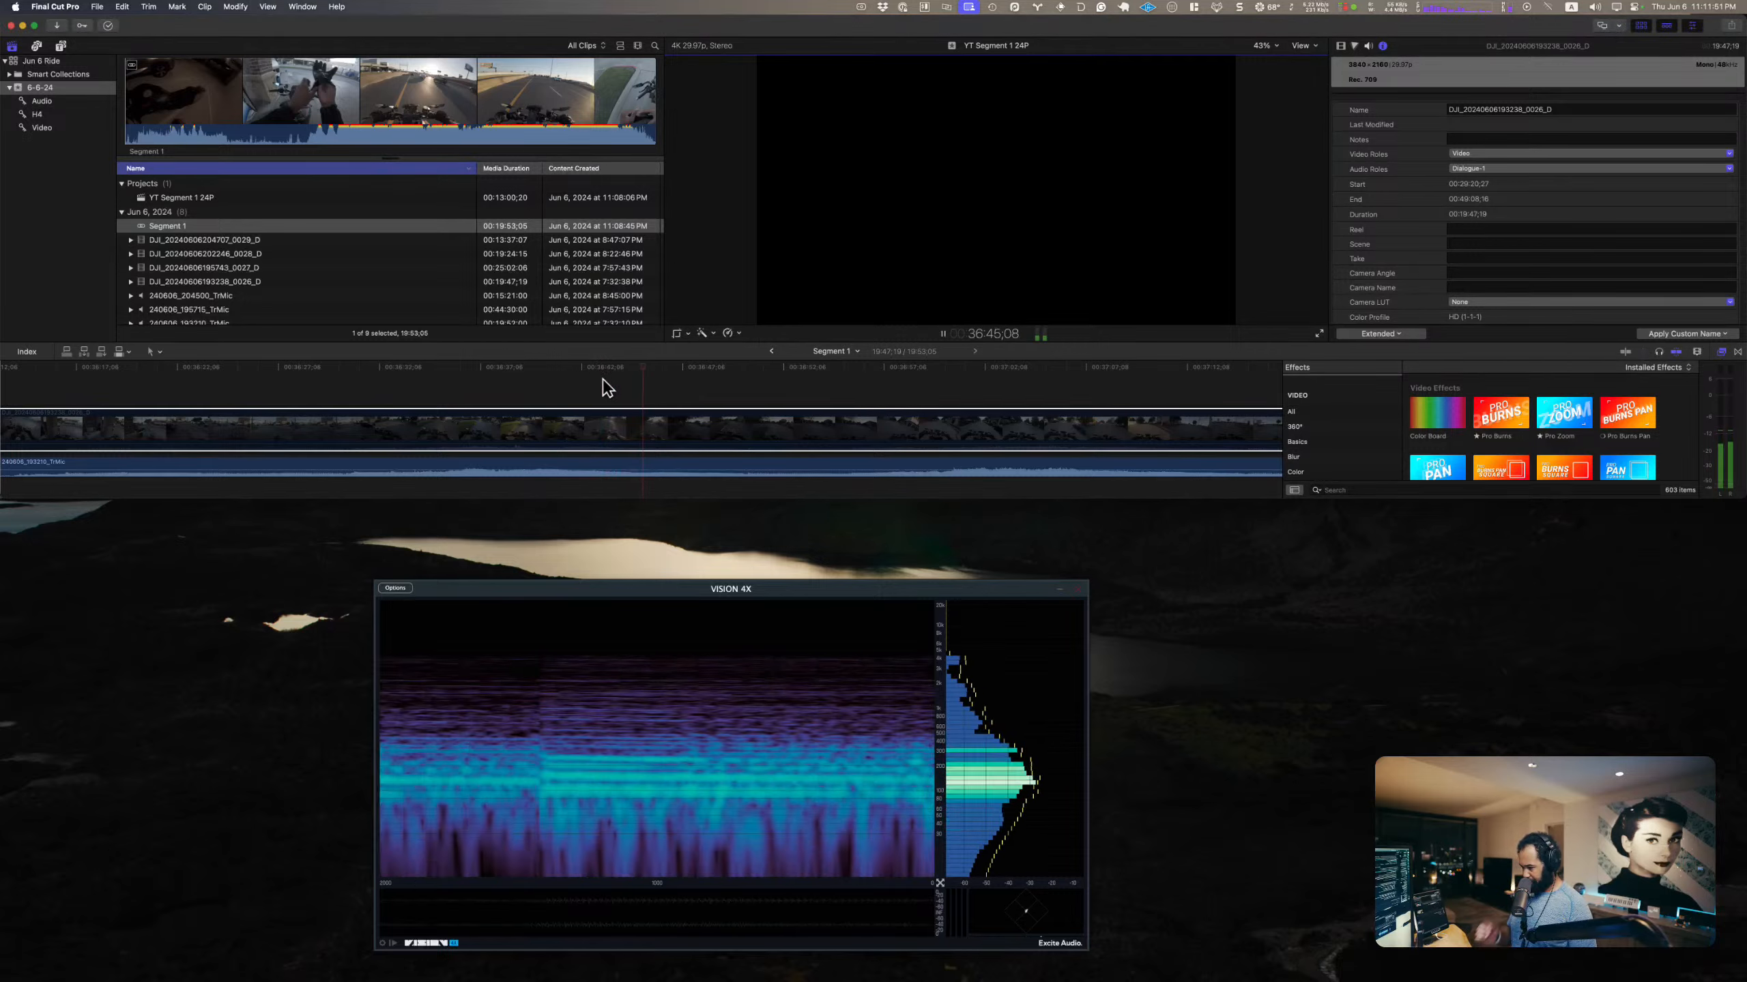
left_click_drag(1087, 581, 1195, 505)
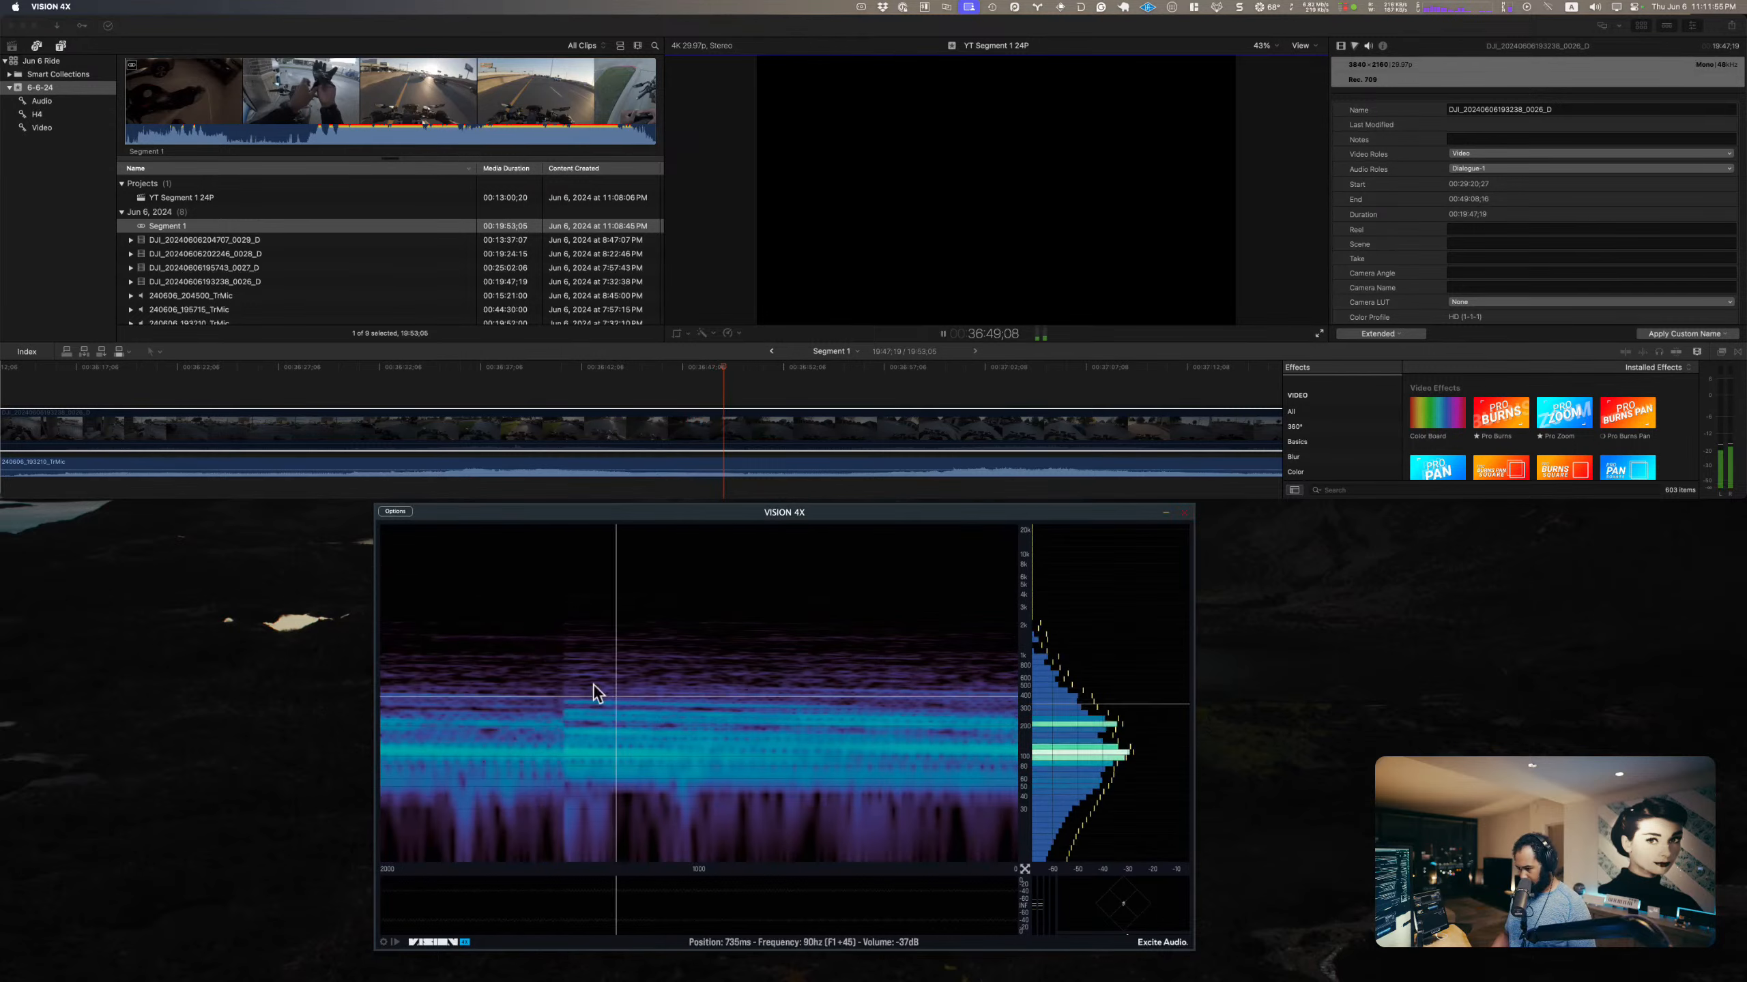
Step: Re-enable the camera clip and play the loud passage around 37:00 to view the combined audio's spectrum
left_click(744, 421)
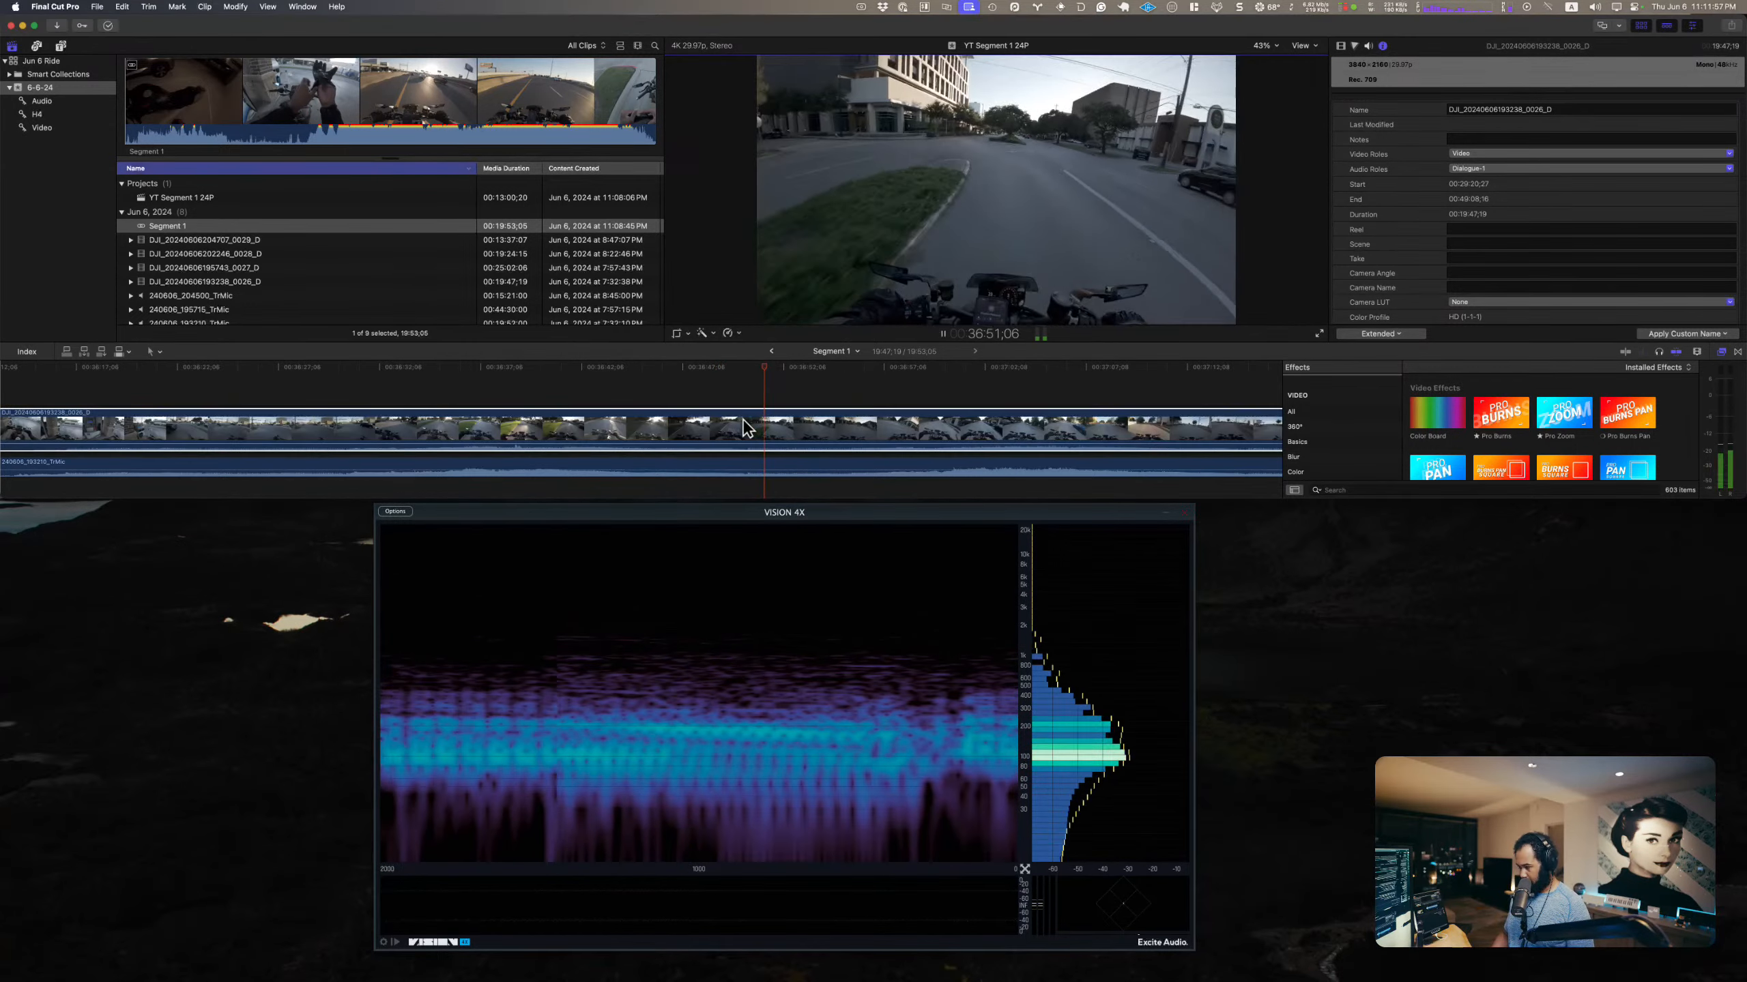
left_click(914, 403)
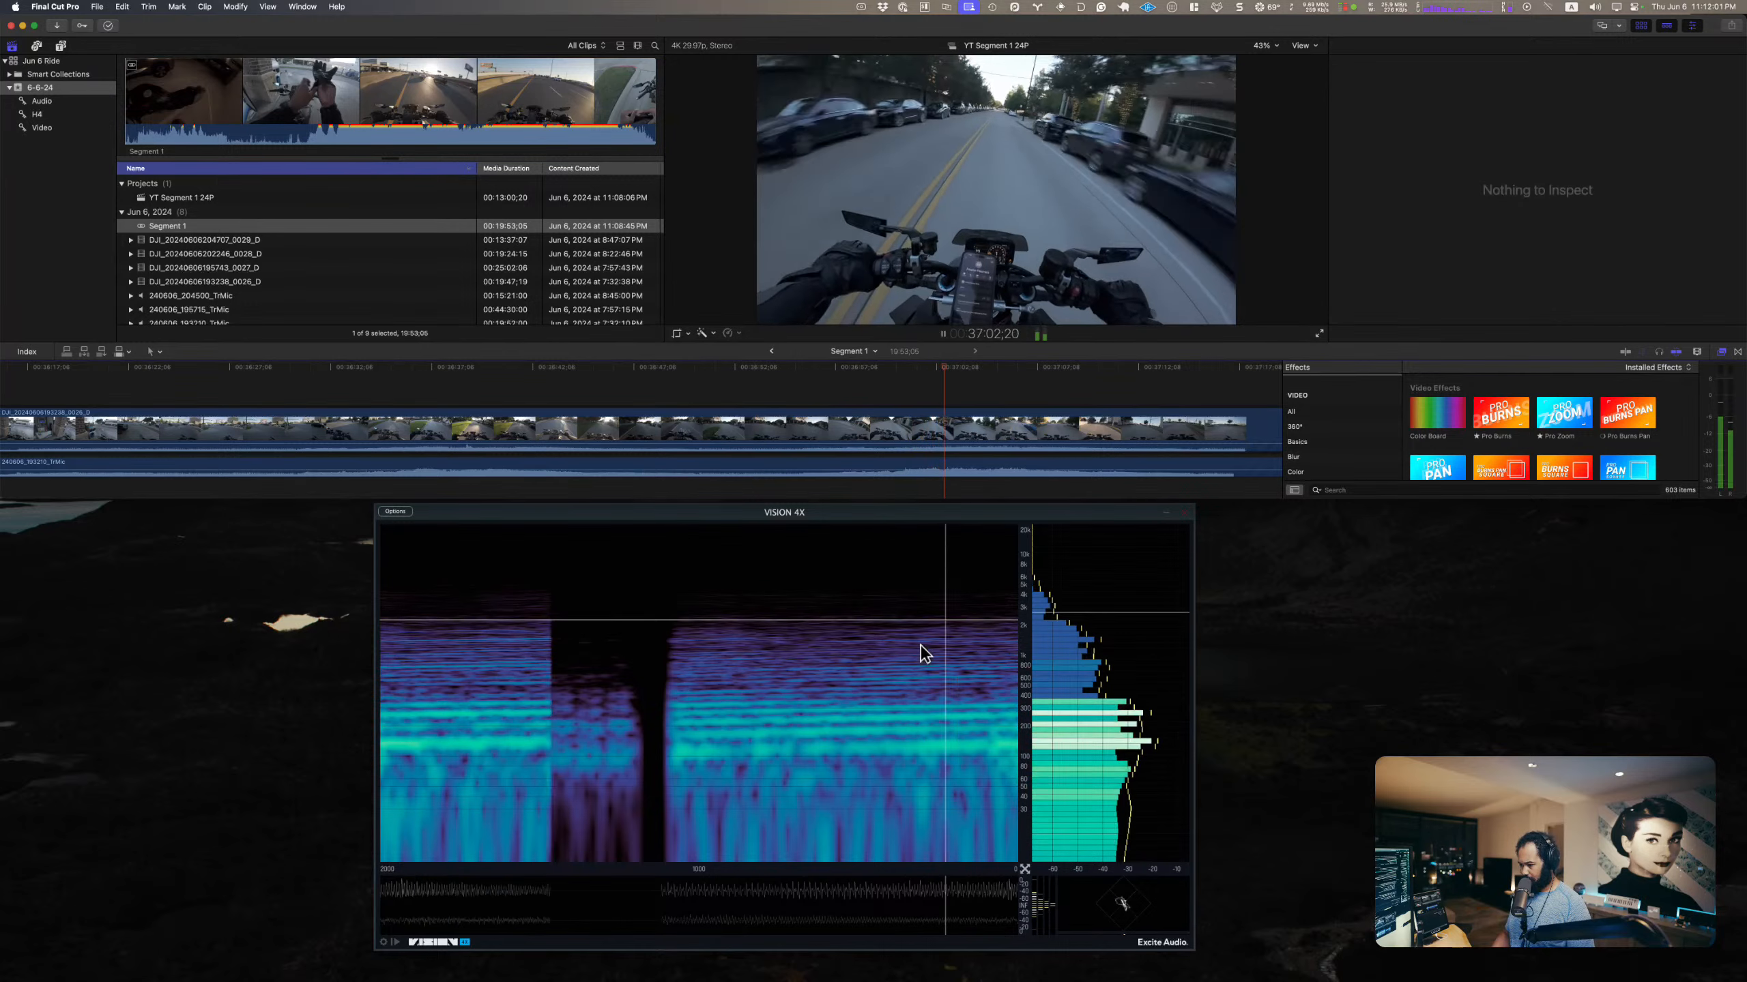
Step: Replay the combined camera and mic audio from about 37:02 and freeze the VISION 4X display on the captured spectrum
key("space")
key("space")
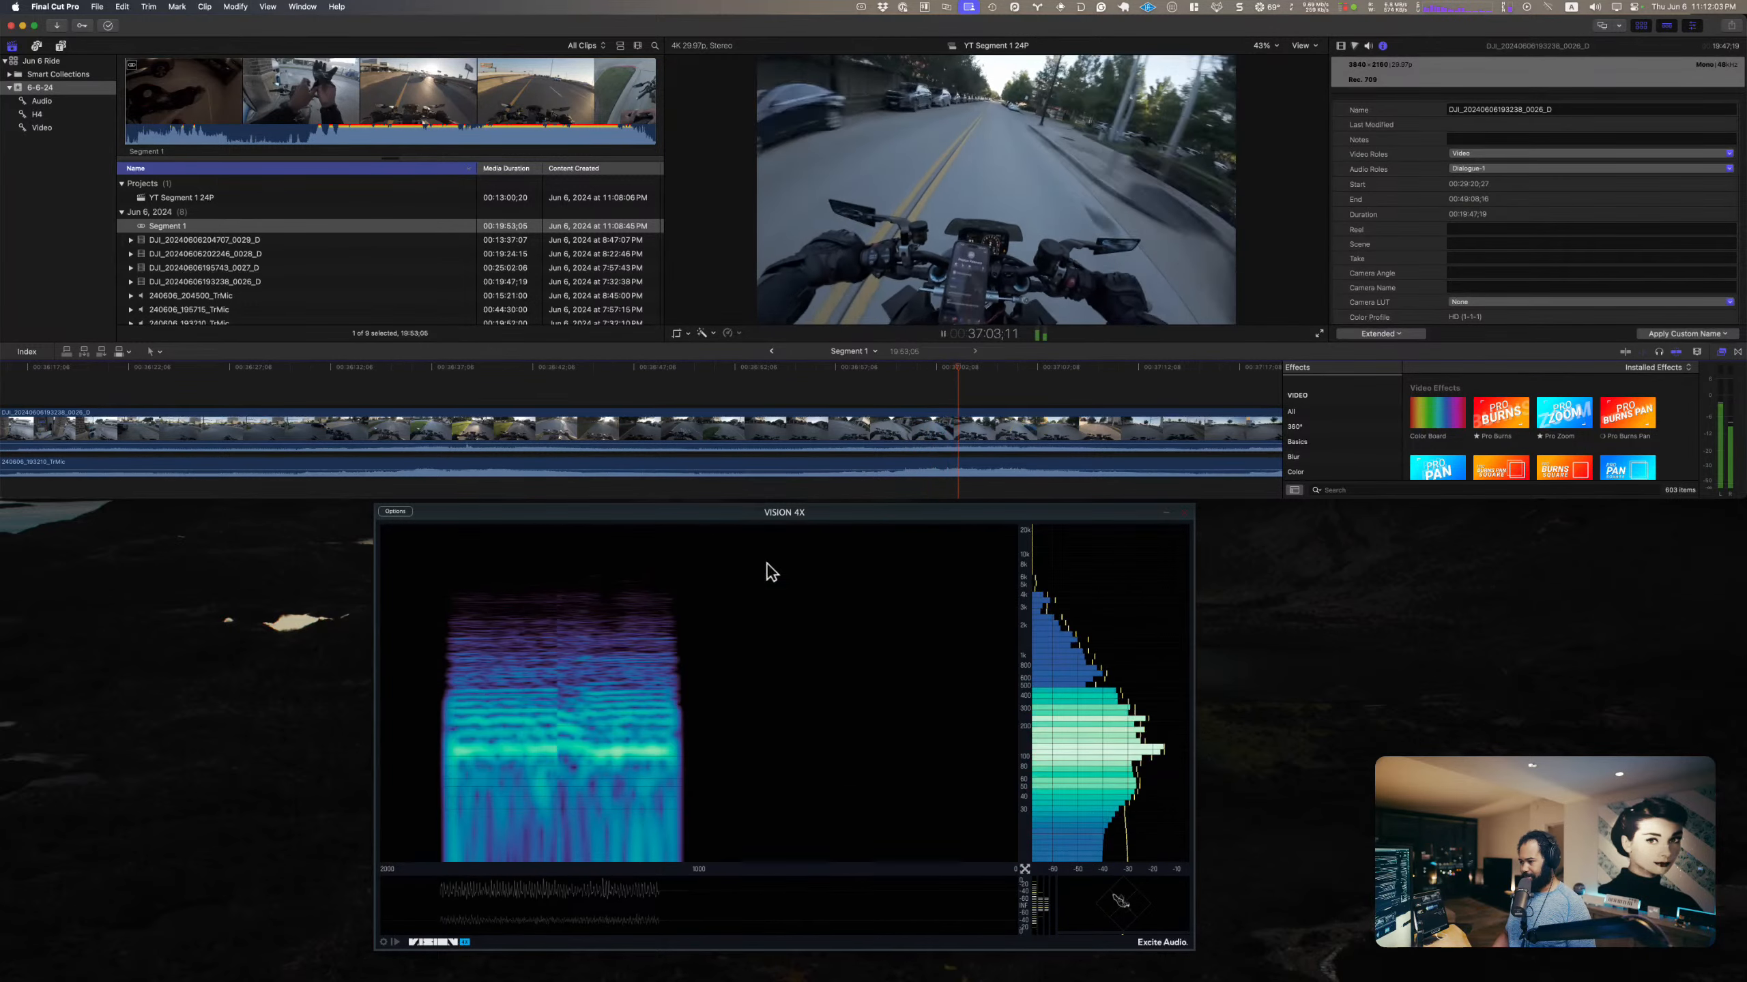
left_click(395, 940)
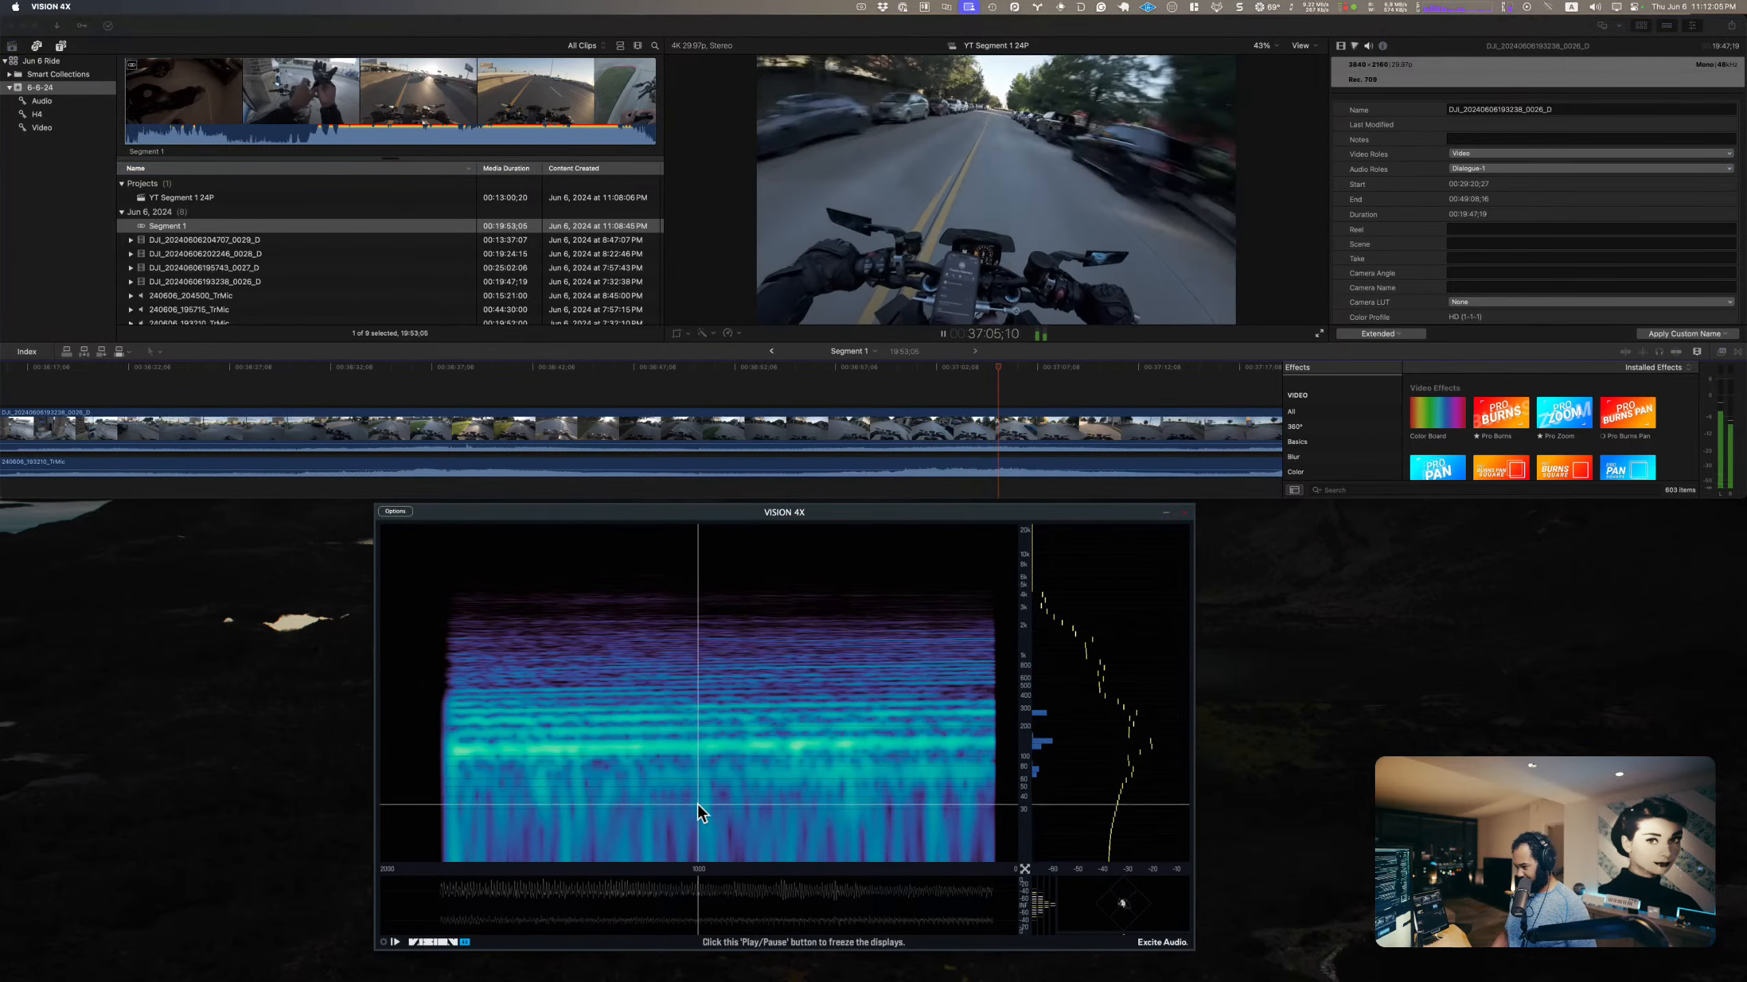
Step: Play the ride audio farther along, around 37:23 to 37:30, and resume the live VISION 4X spectrum
scroll(1044, 388, "right", 4)
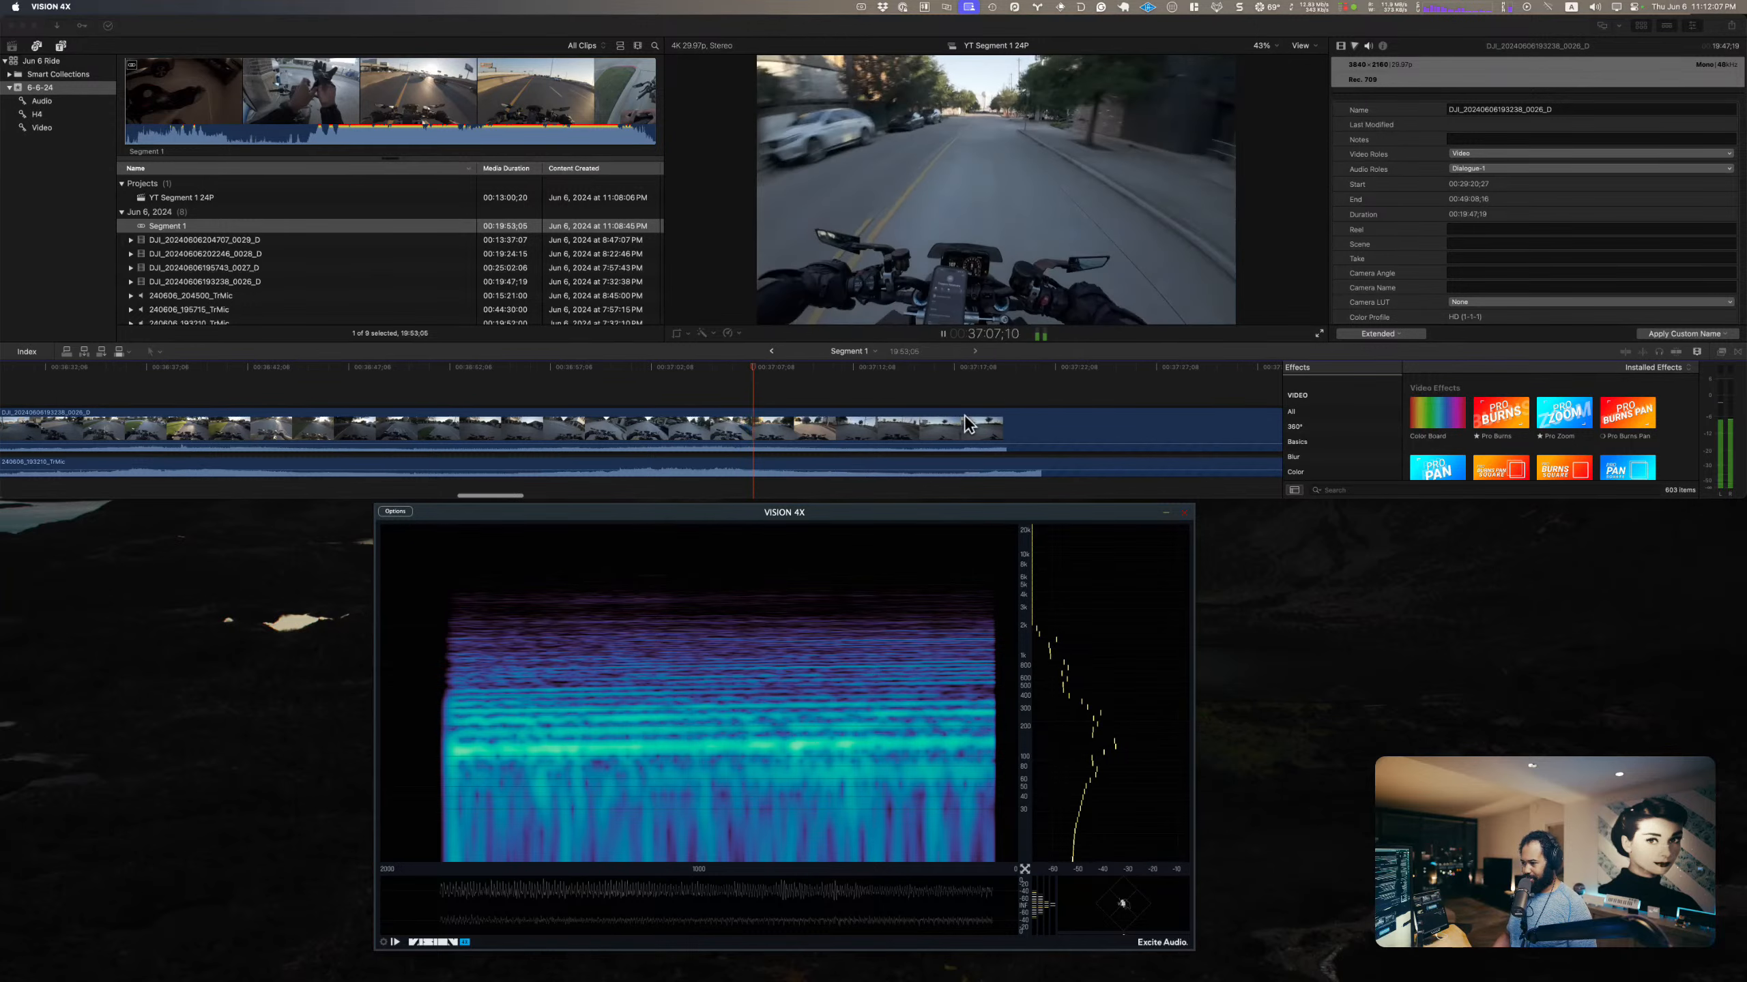
left_click(990, 379)
left_click(1077, 367)
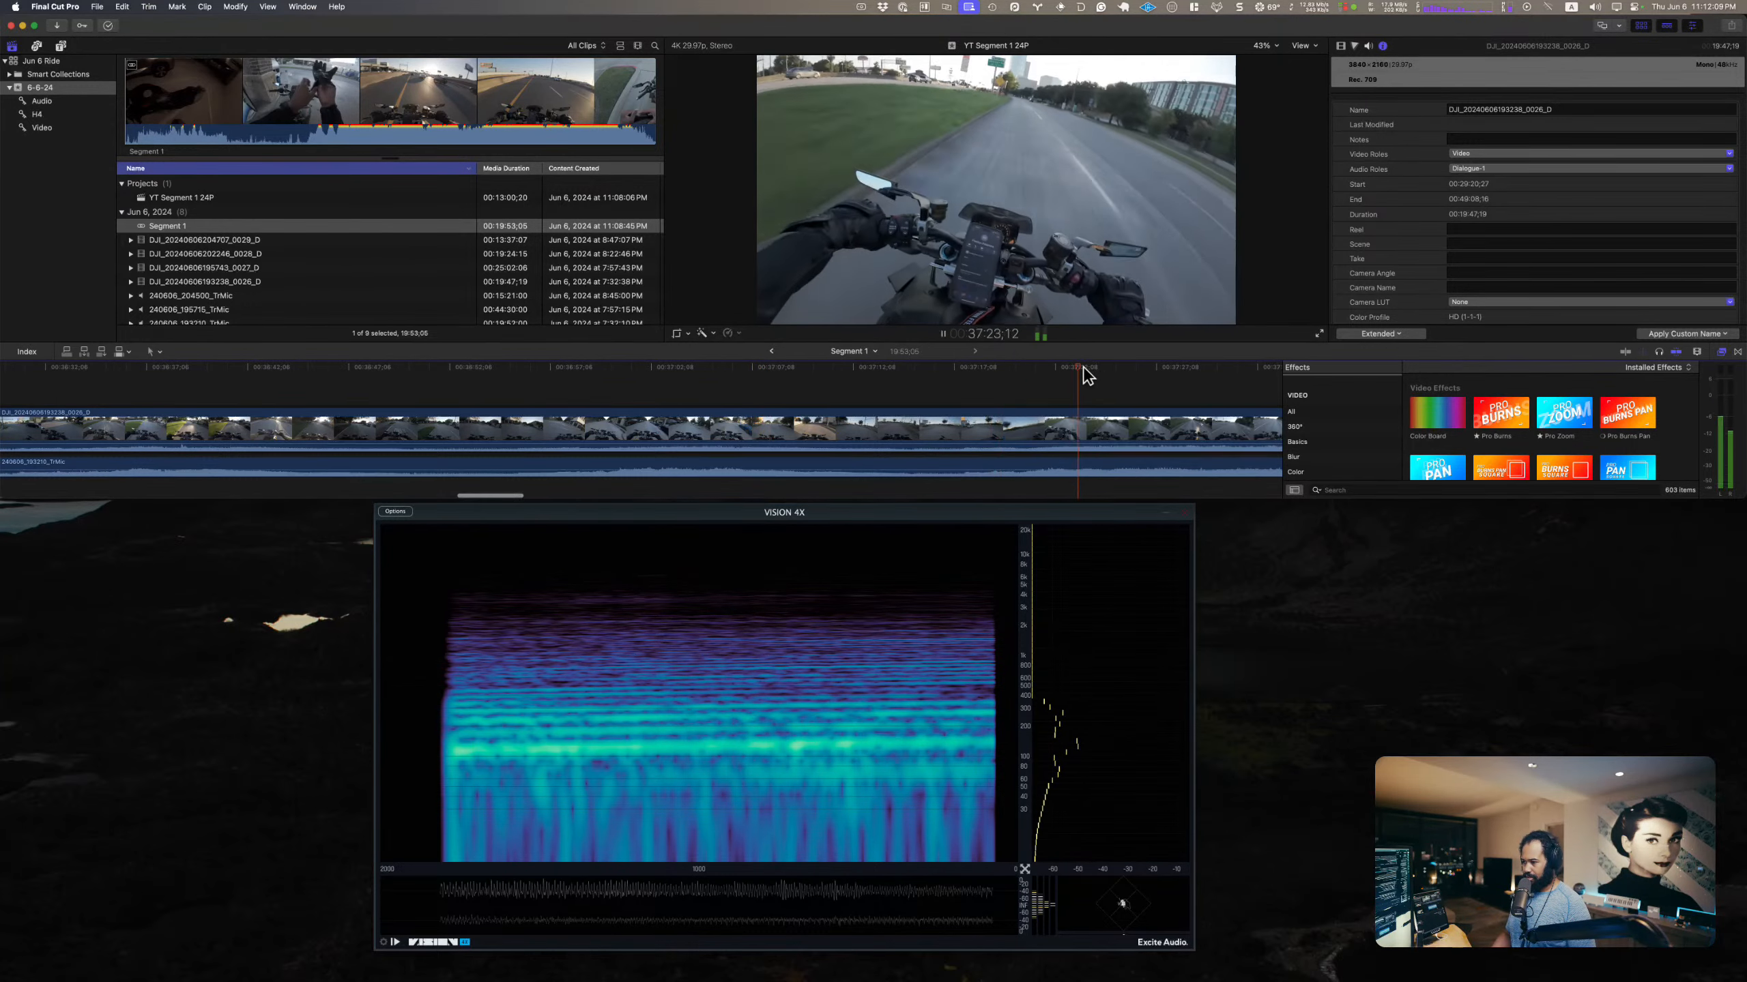
scroll(1110, 371, "right", 2)
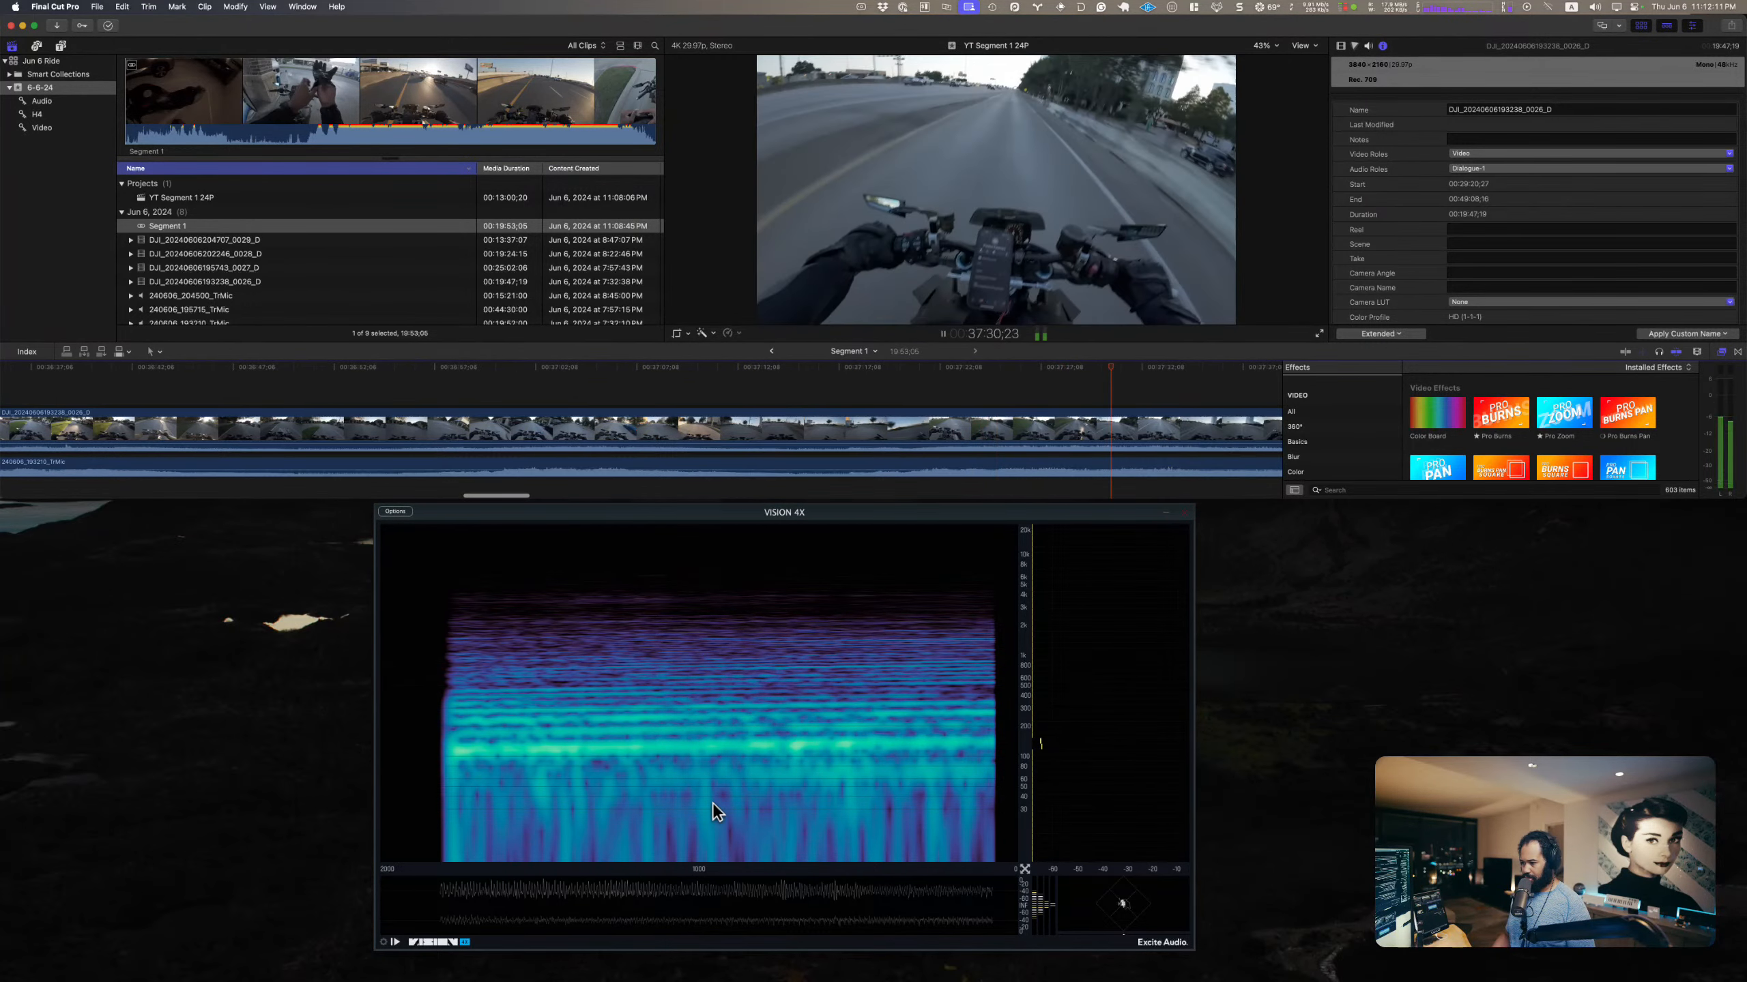
left_click(929, 623)
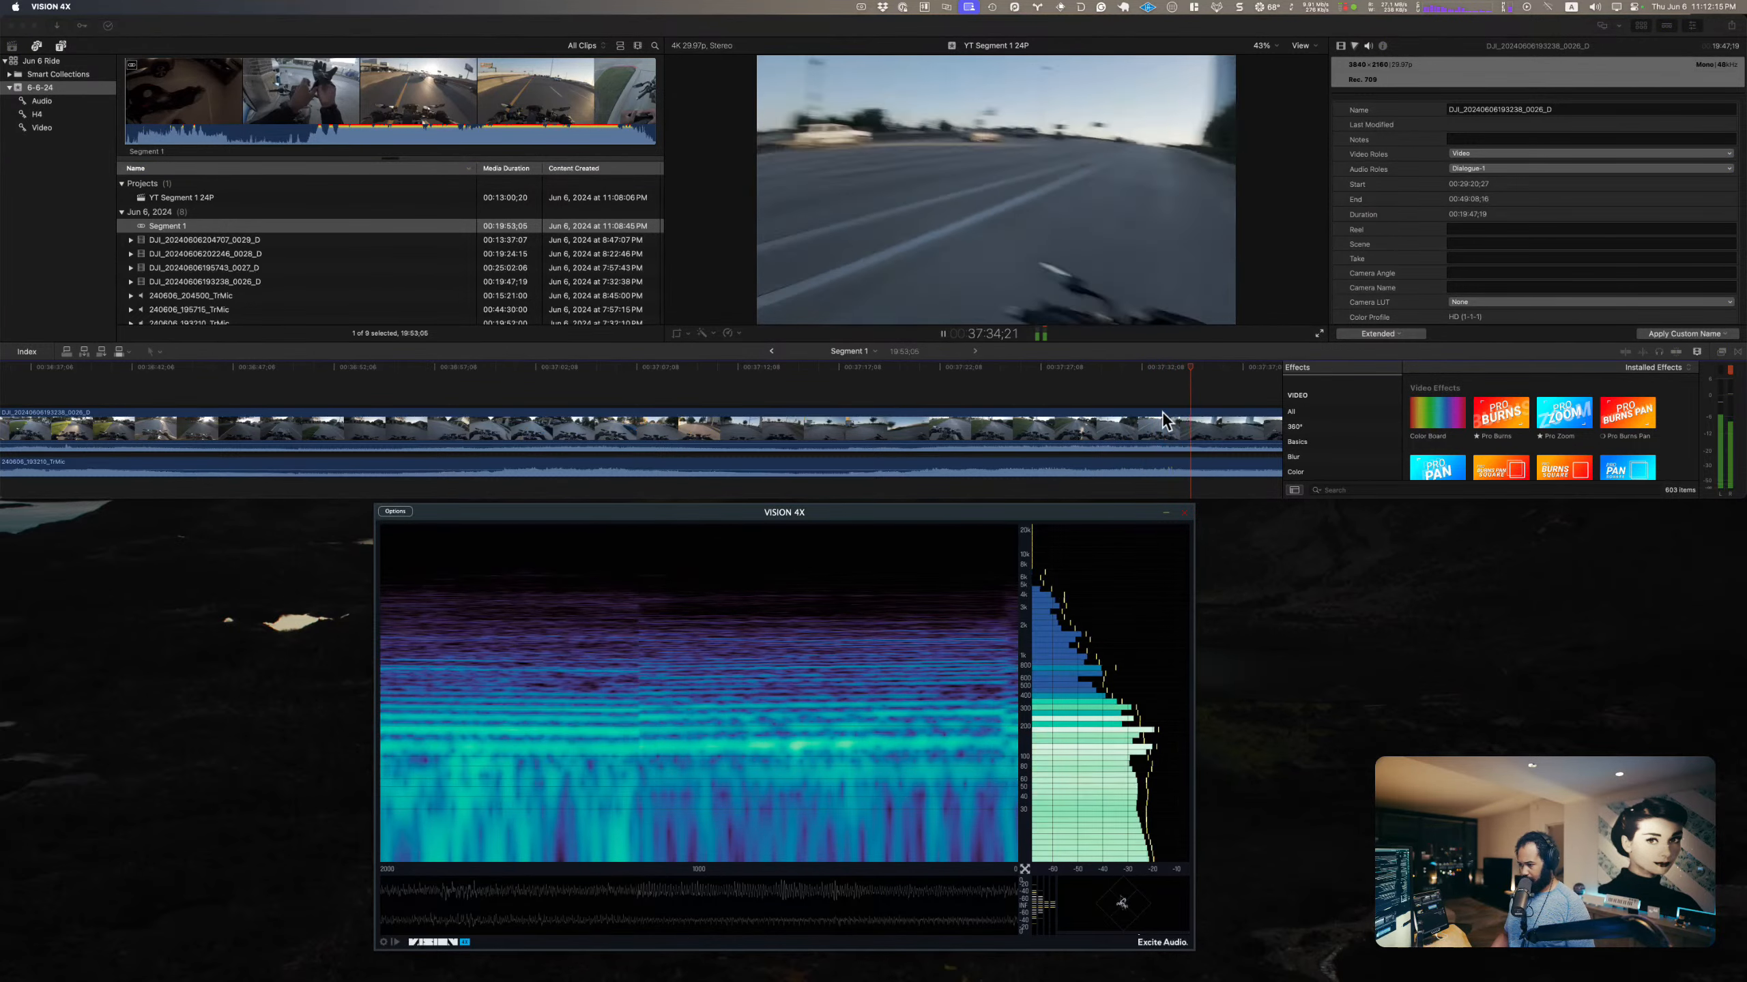
Step: Sample passages further into the ride, from about 37:40 to 37:58, to compare their live spectra
scroll(1161, 411, "right", 2)
left_click(1152, 370)
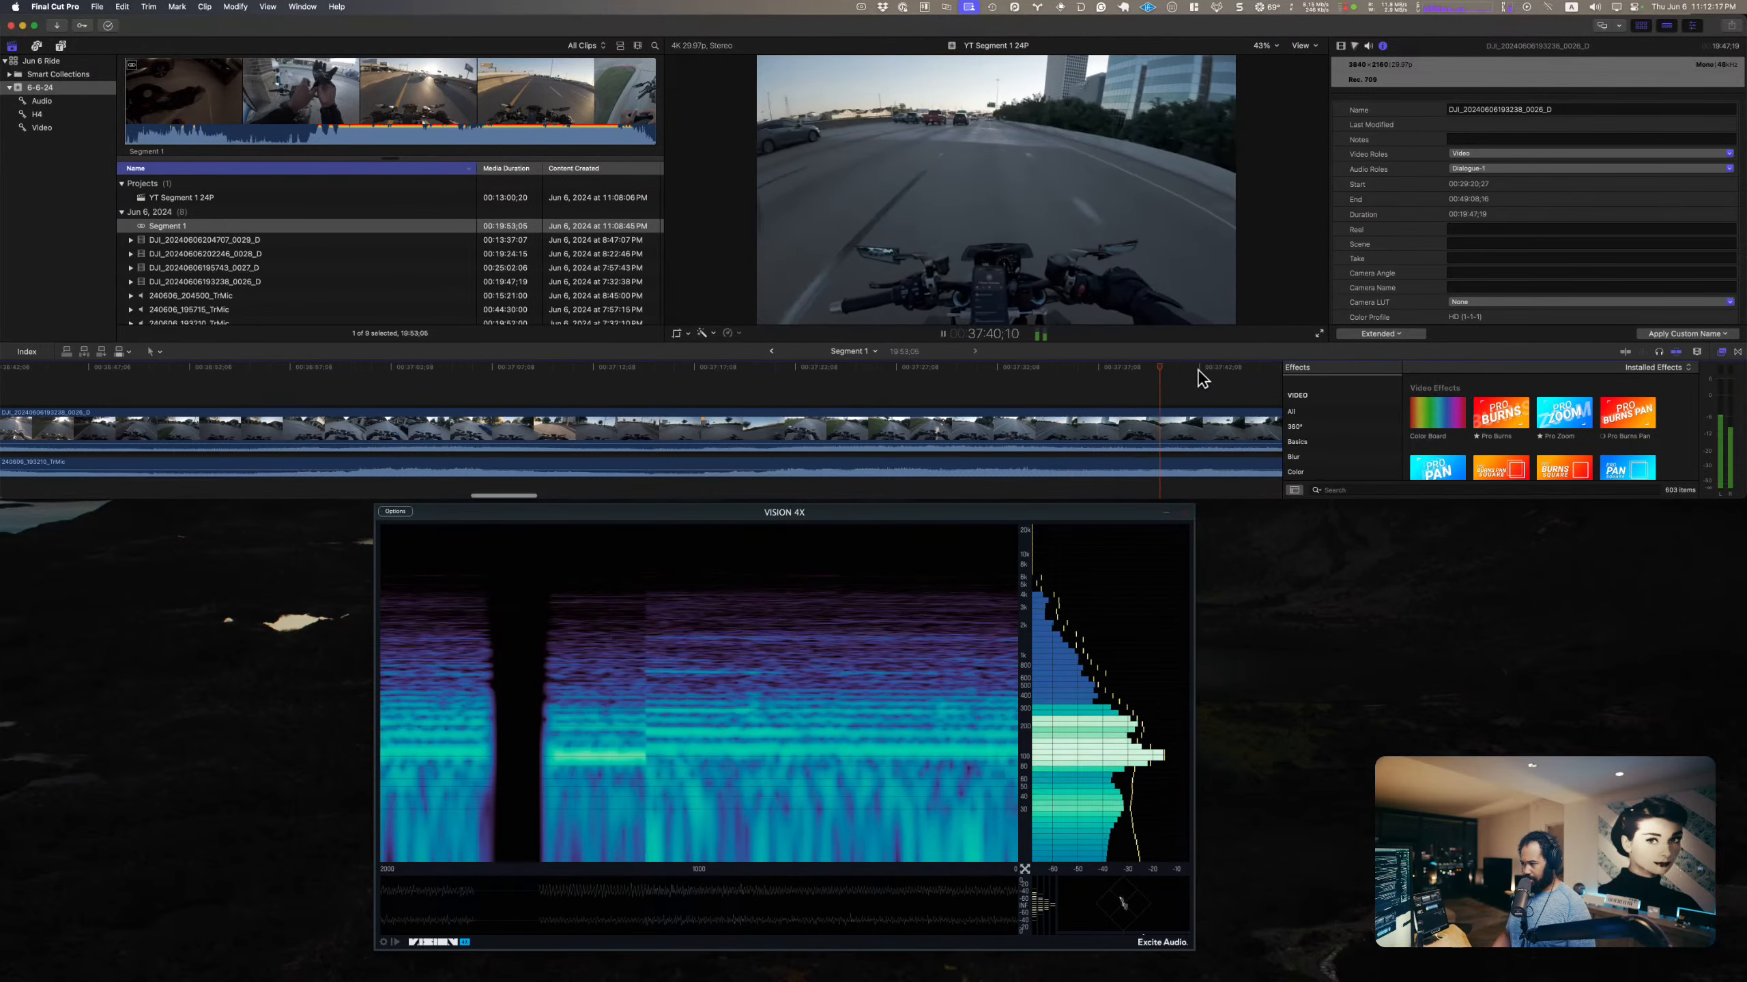
left_click(1209, 371)
scroll(1209, 372, "right", 2)
left_click(1209, 372)
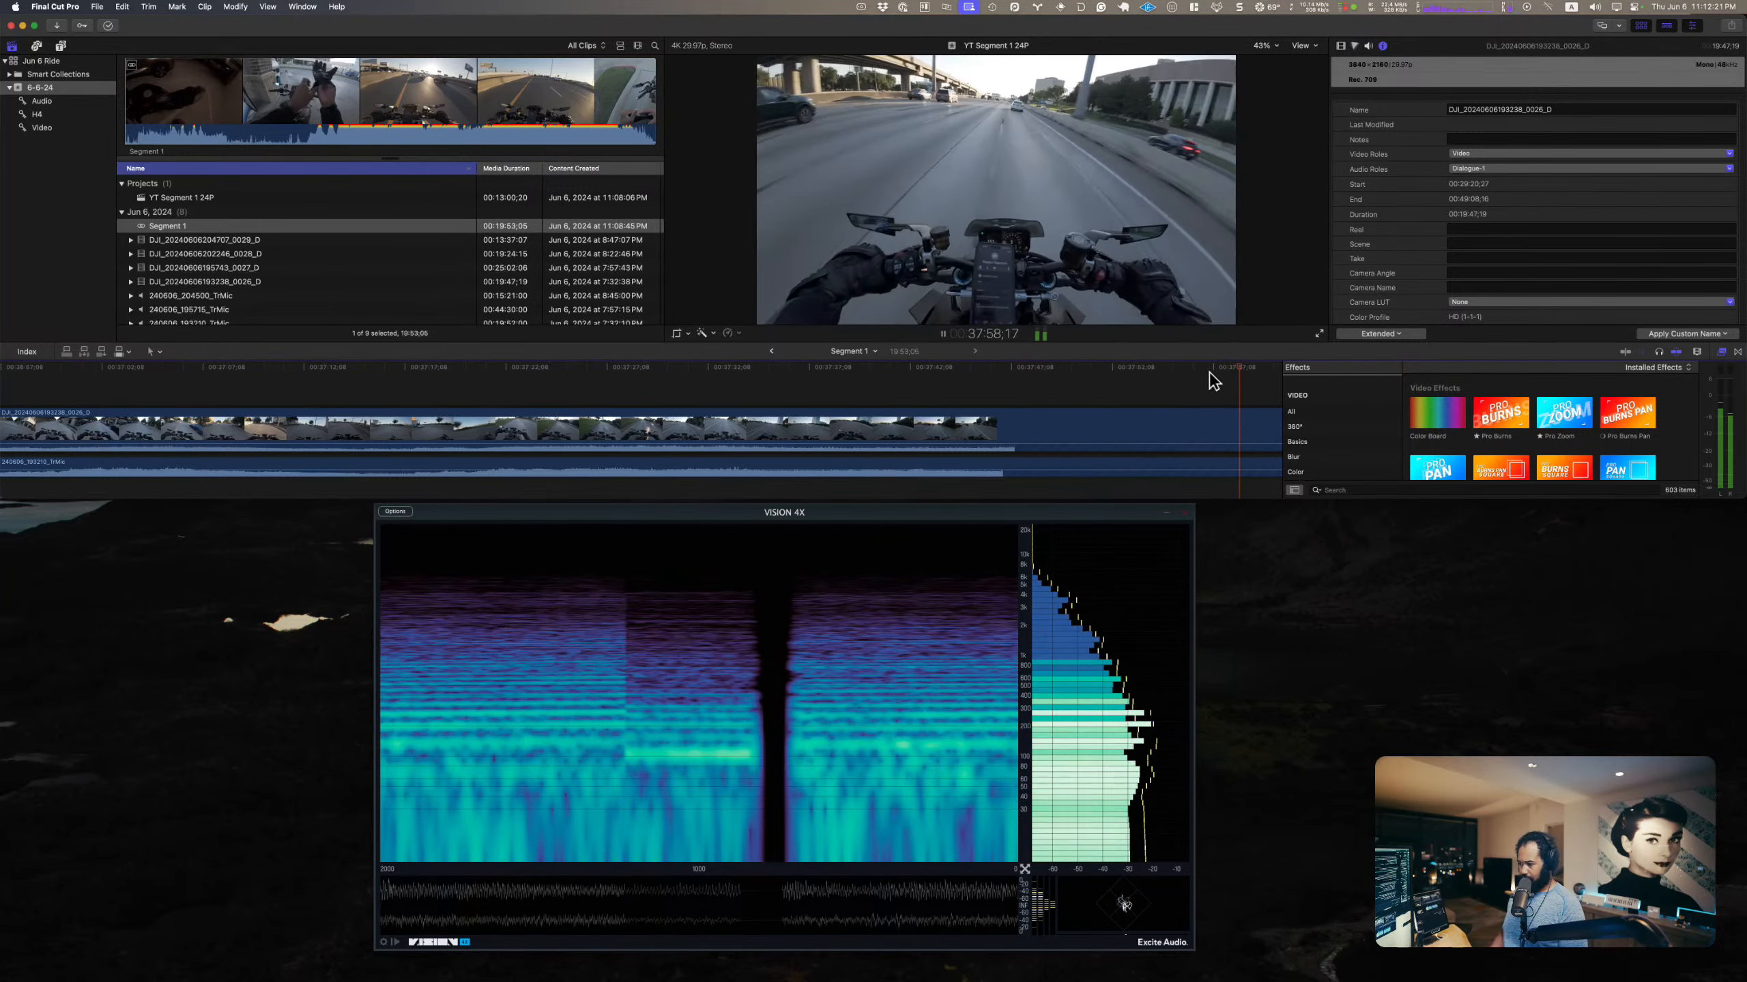
Step: Freeze the VISION 4X display on the highway passage and stop playback at about 38:02
left_click(398, 938)
left_click(900, 274)
key("space")
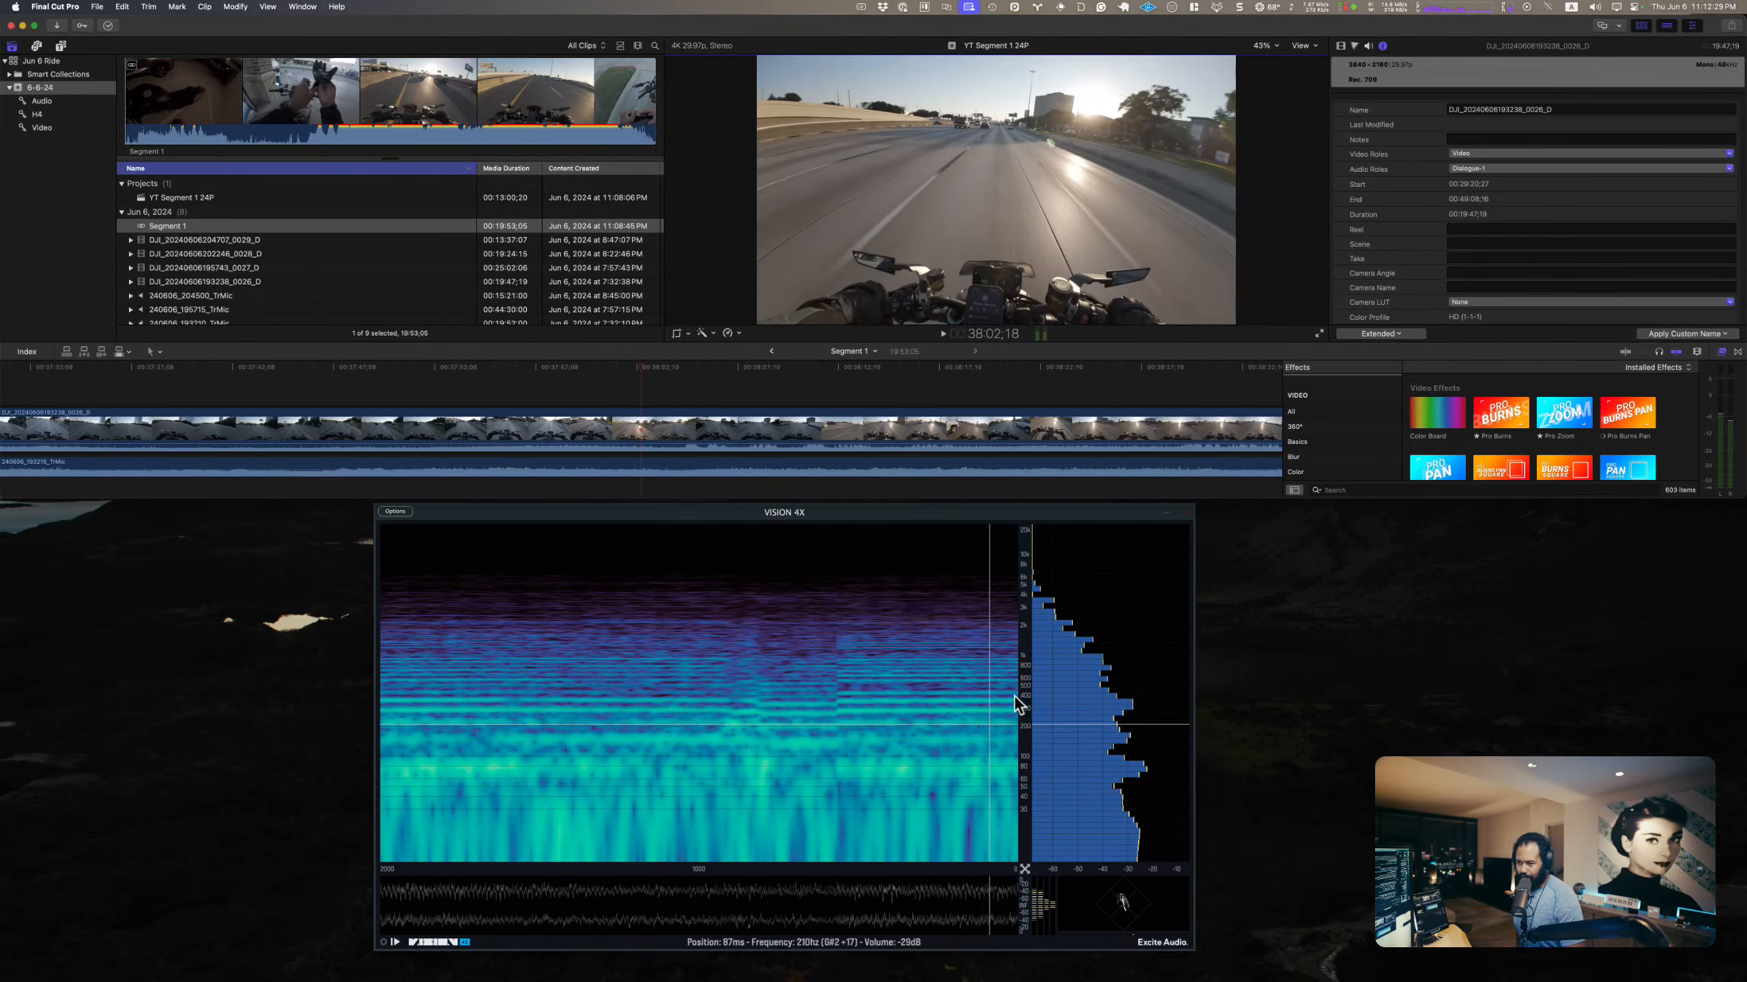
Step: Check the audio role assignment of the camera clip in the timeline, leaving it as it is
left_click(656, 414)
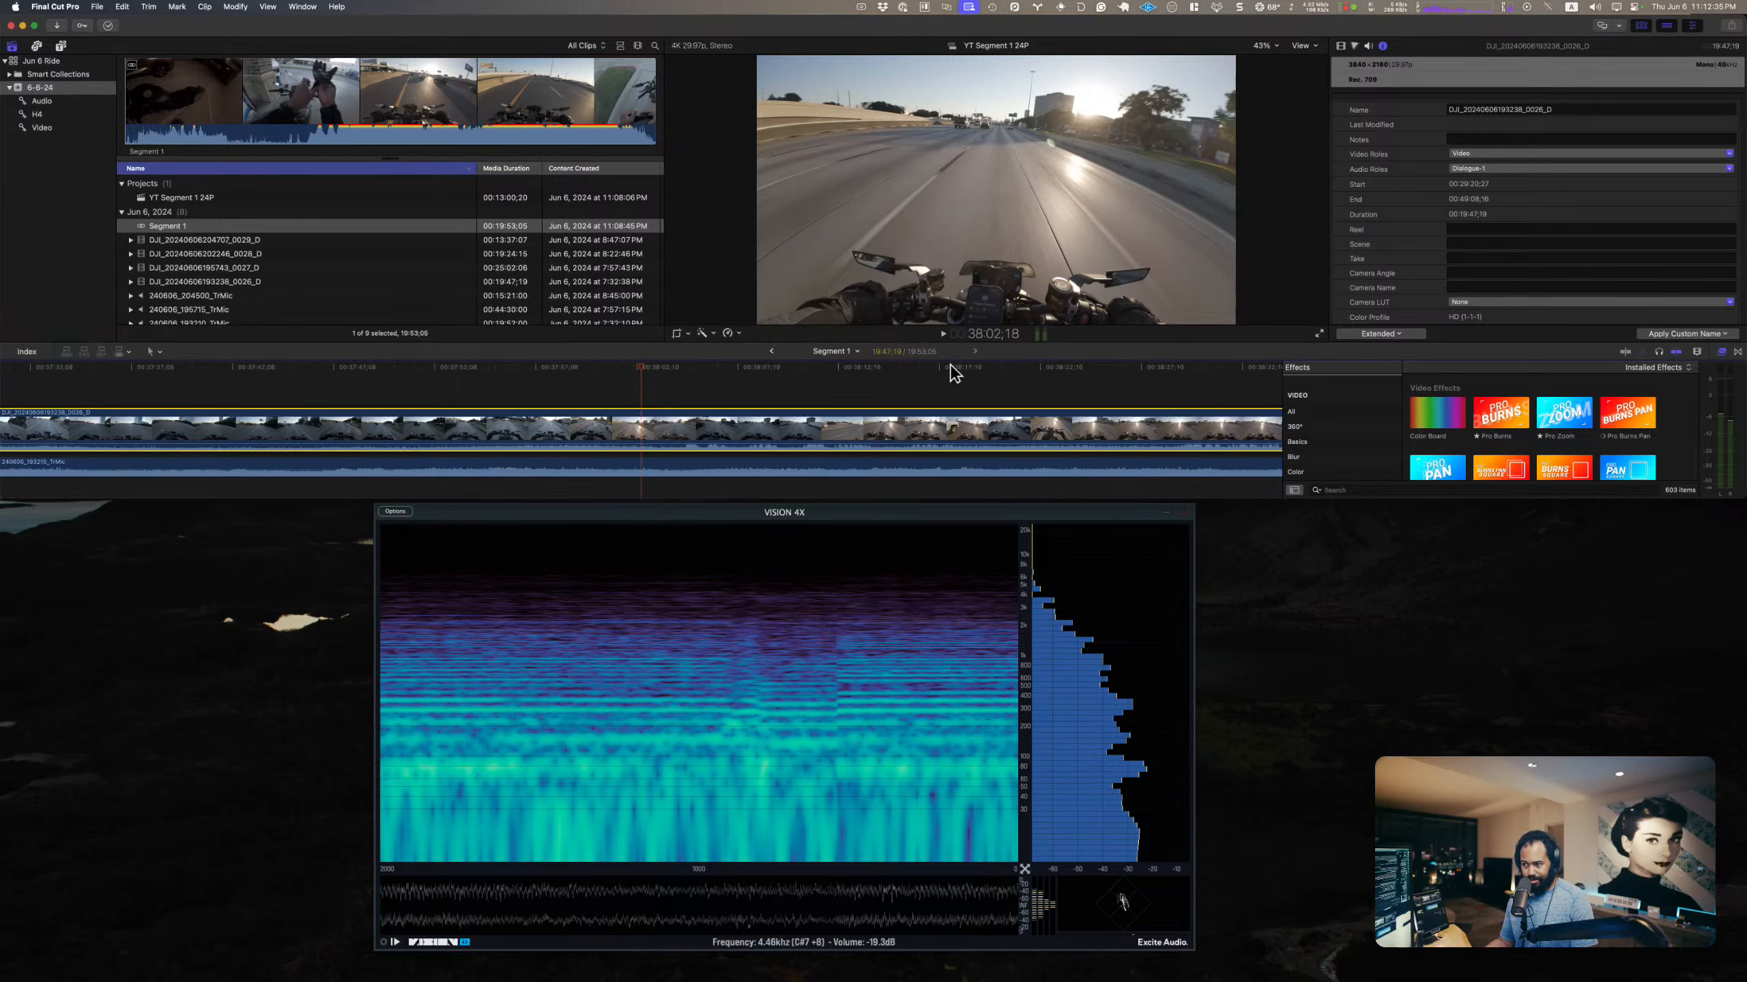
right_click(922, 428)
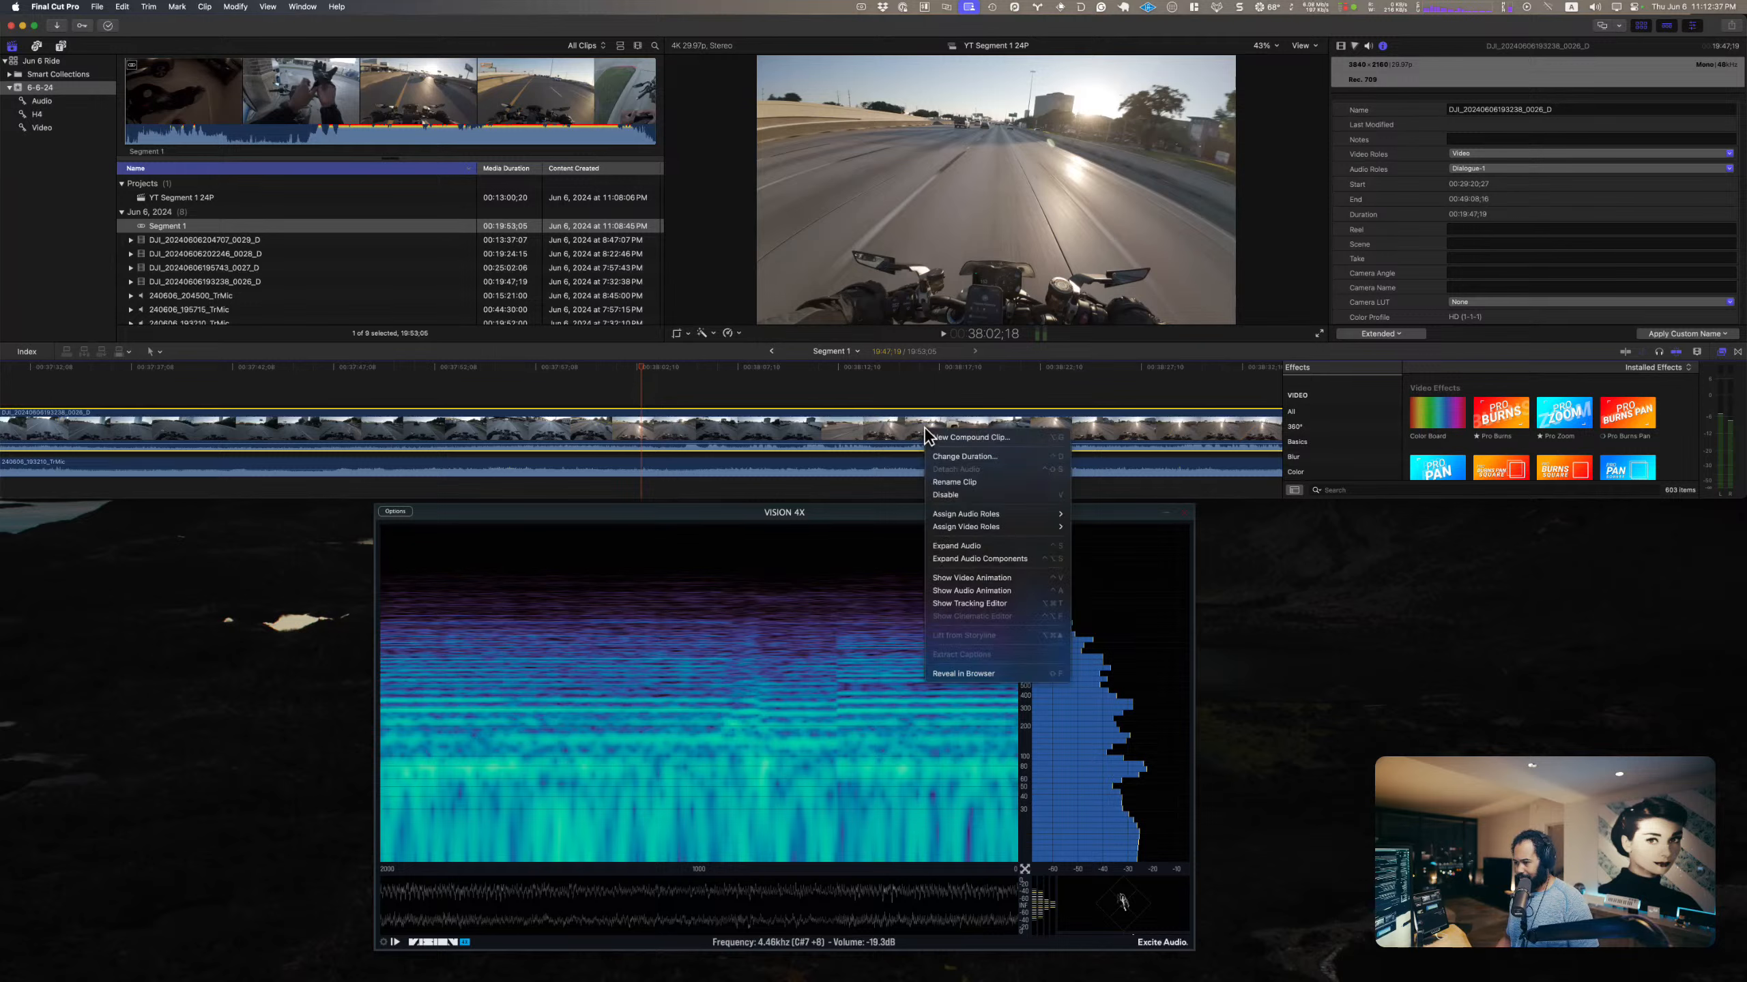
mouse_move(1018, 516)
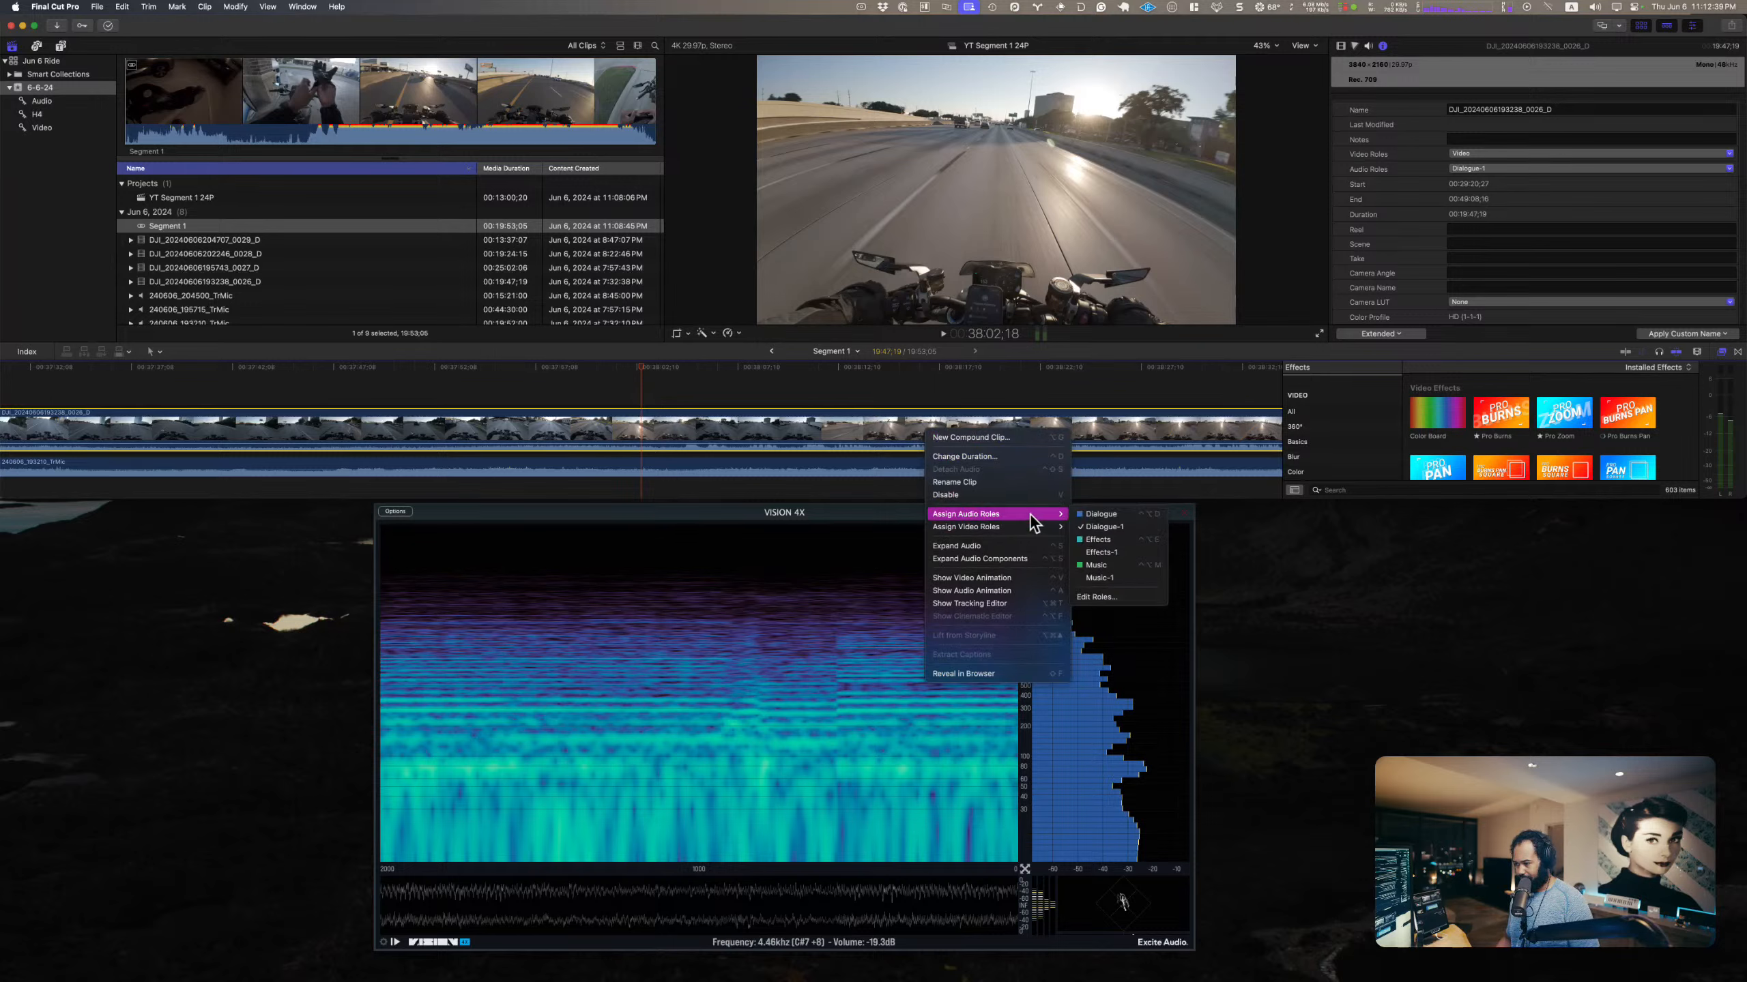
left_click(826, 460)
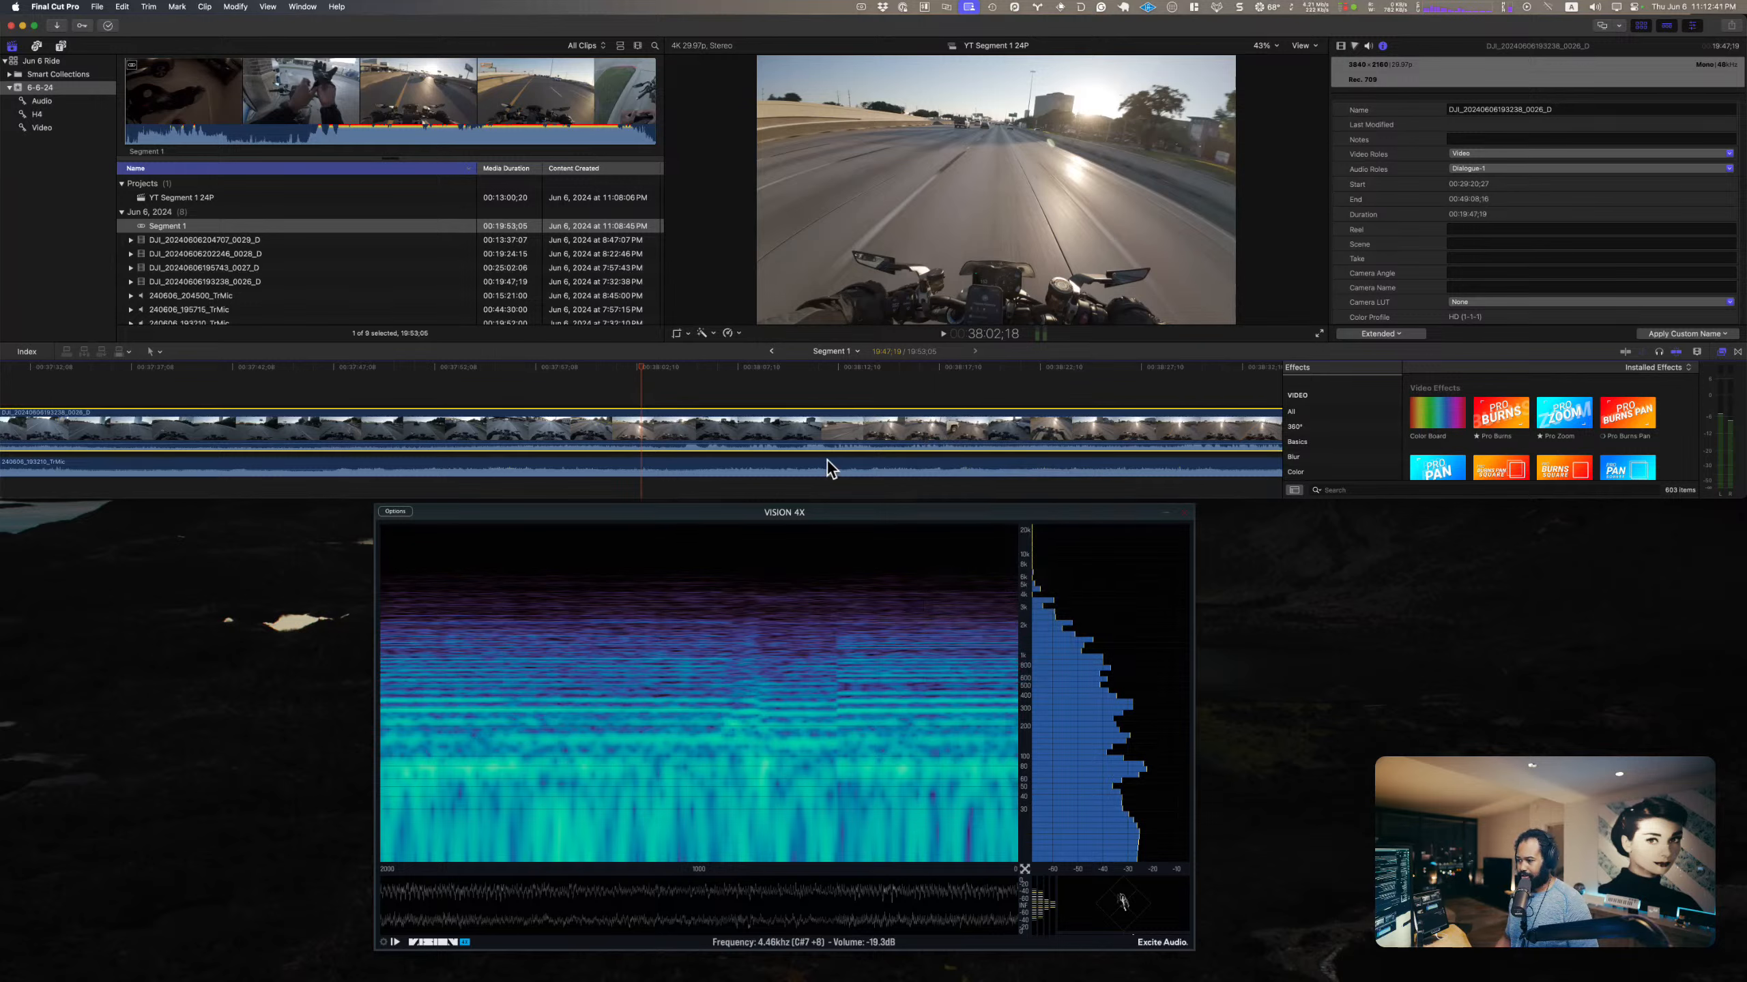
Step: Assign the Effects-1 audio role to the TrMic audio clip beneath the camera clip
left_click(827, 461)
right_click(827, 460)
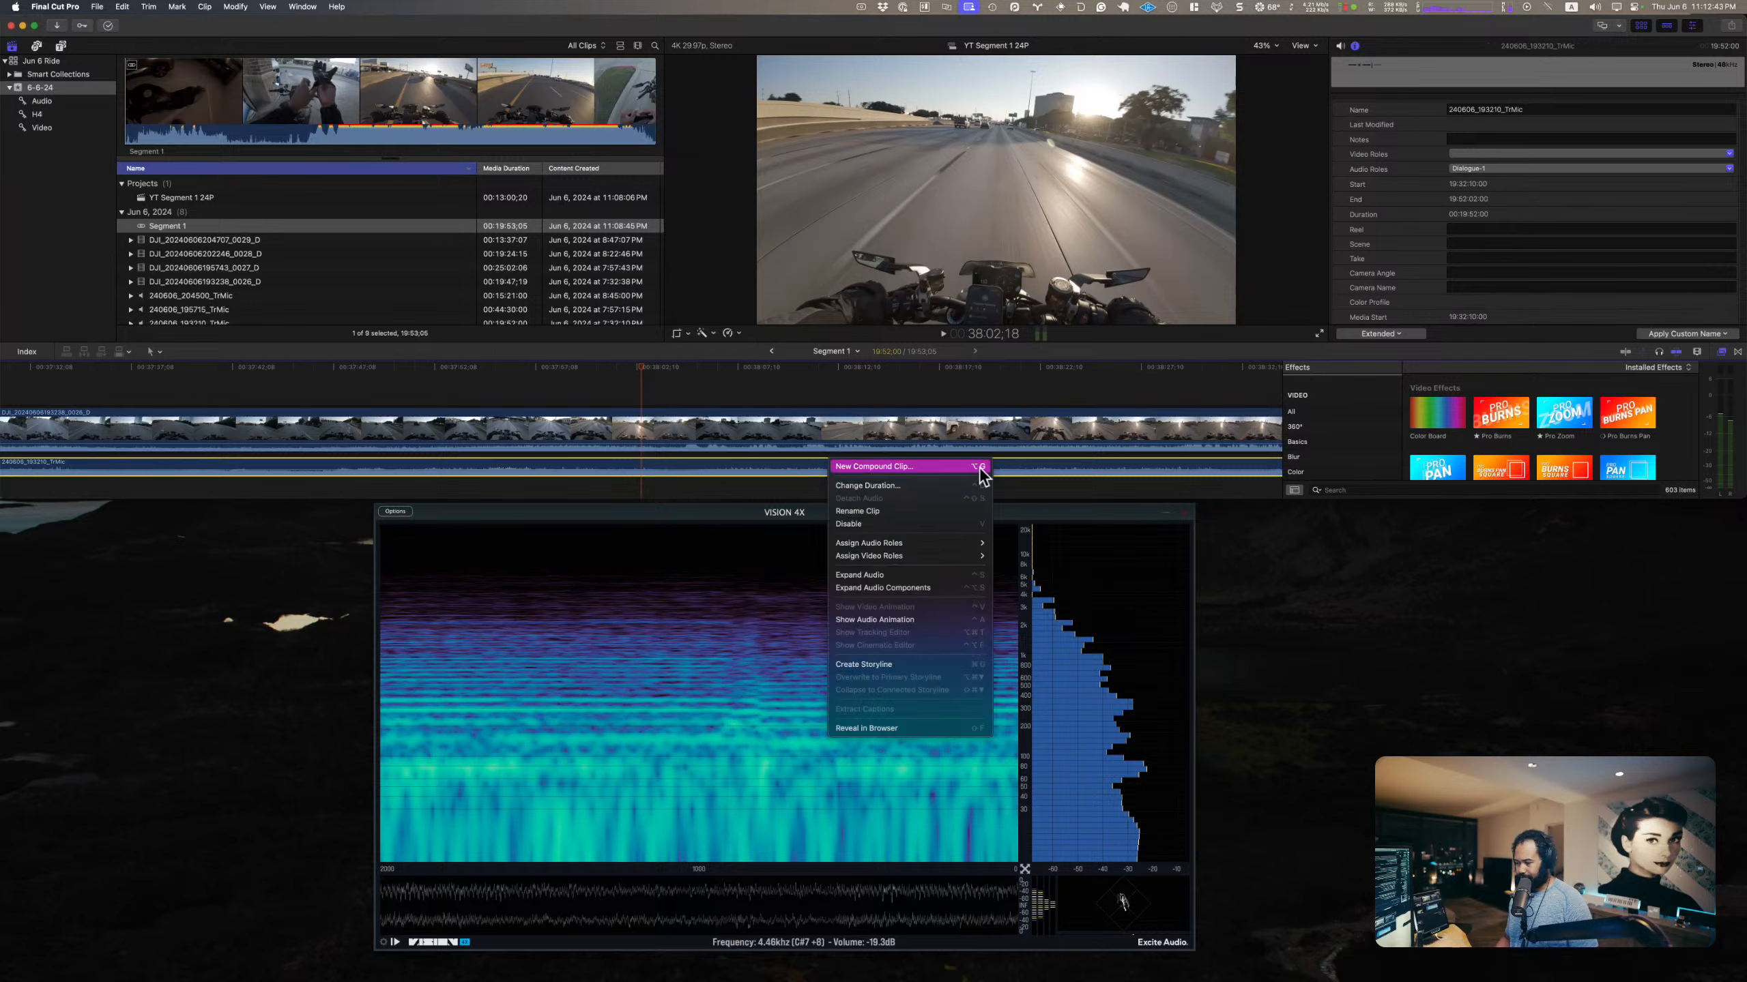
mouse_move(945, 548)
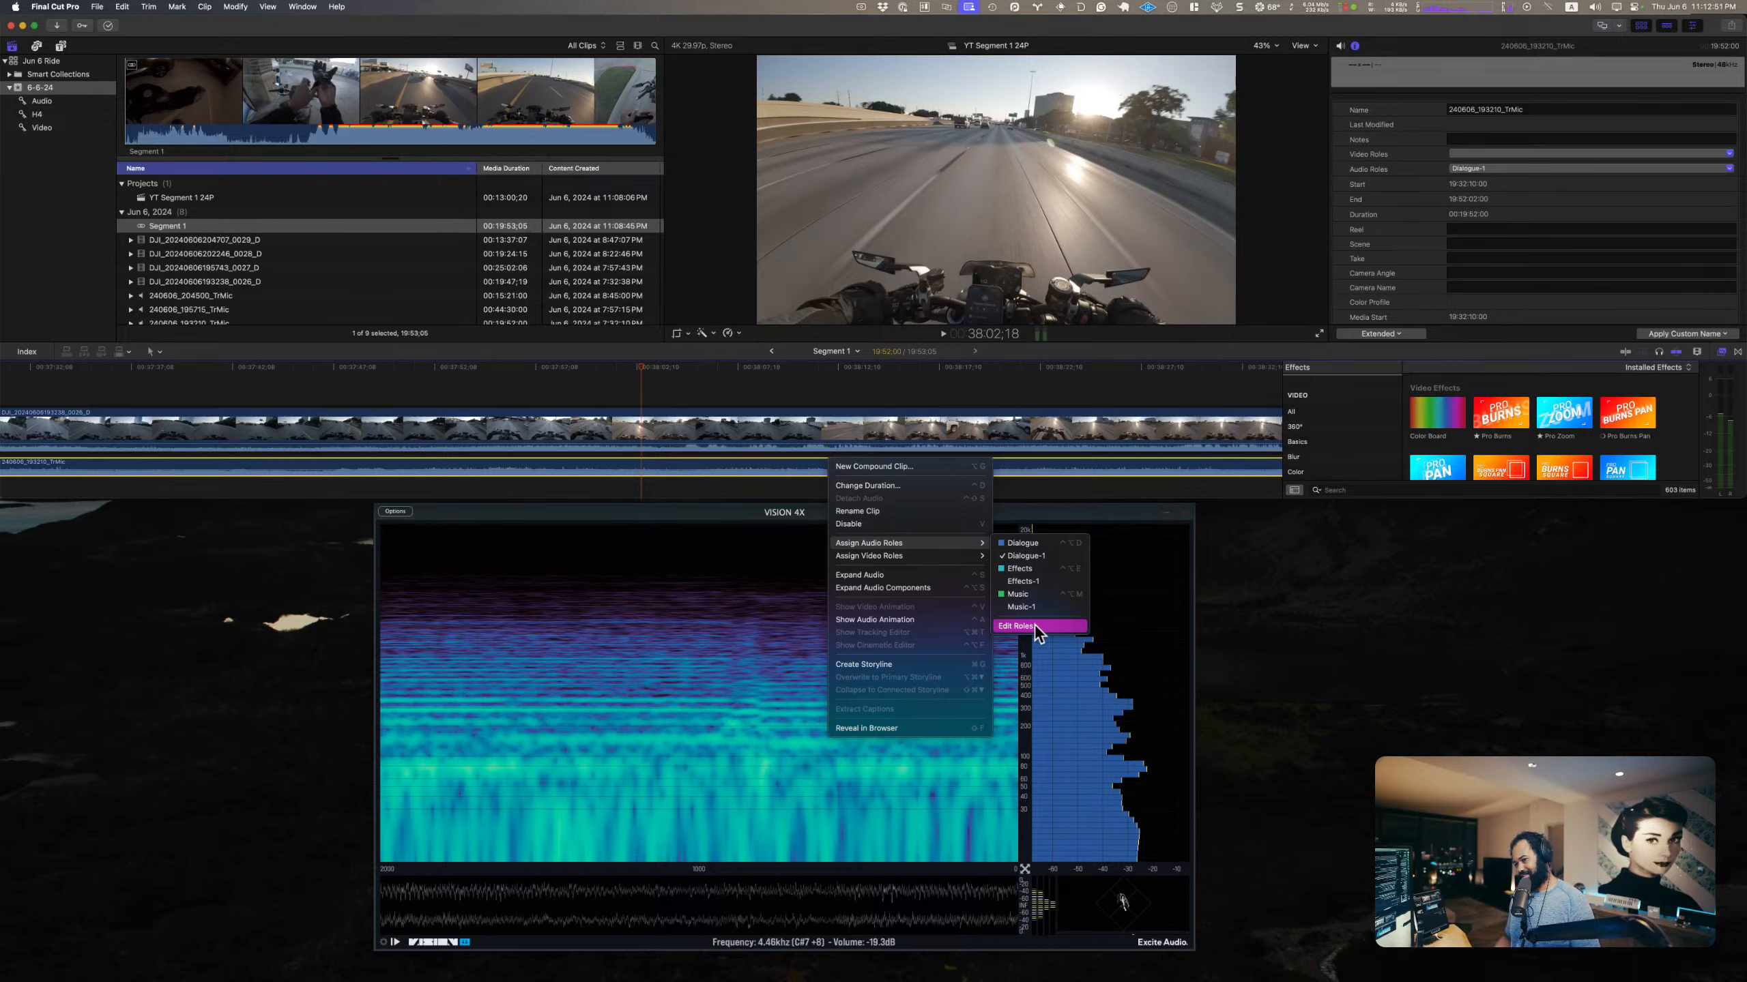
left_click(1034, 579)
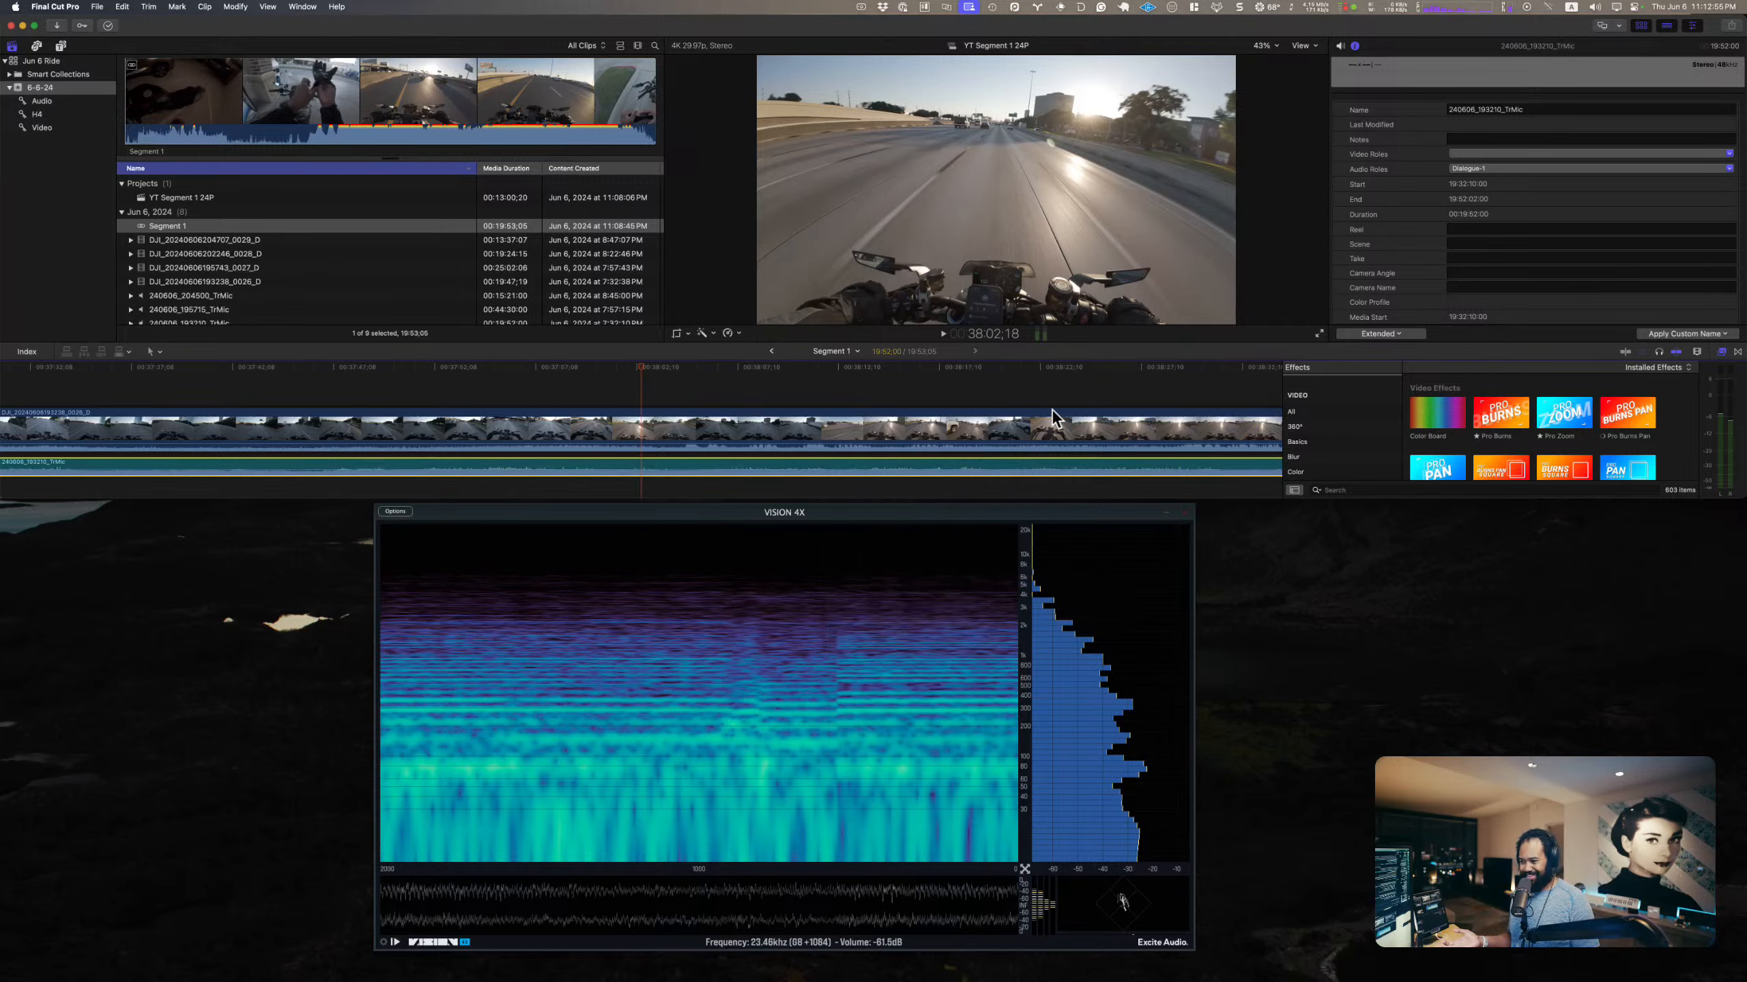
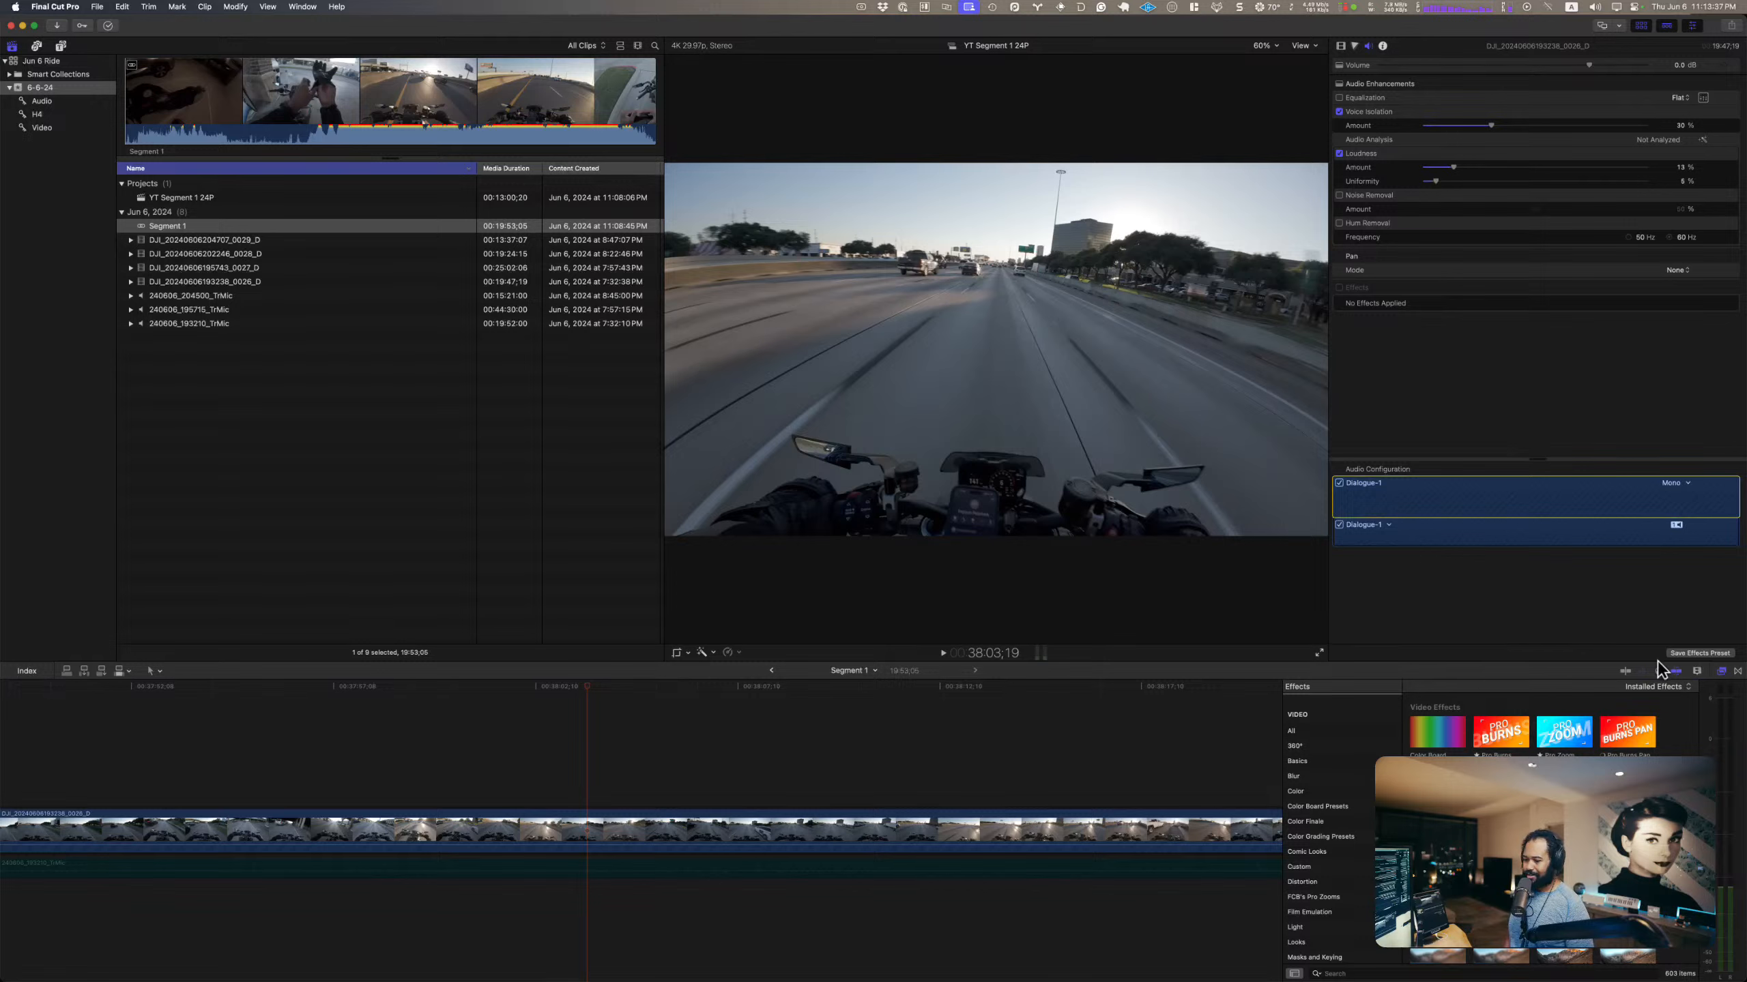
Step: Hide the effects browser and examine the synced ride clips at wider and closer timeline scales around the playhead
left_click(1723, 672)
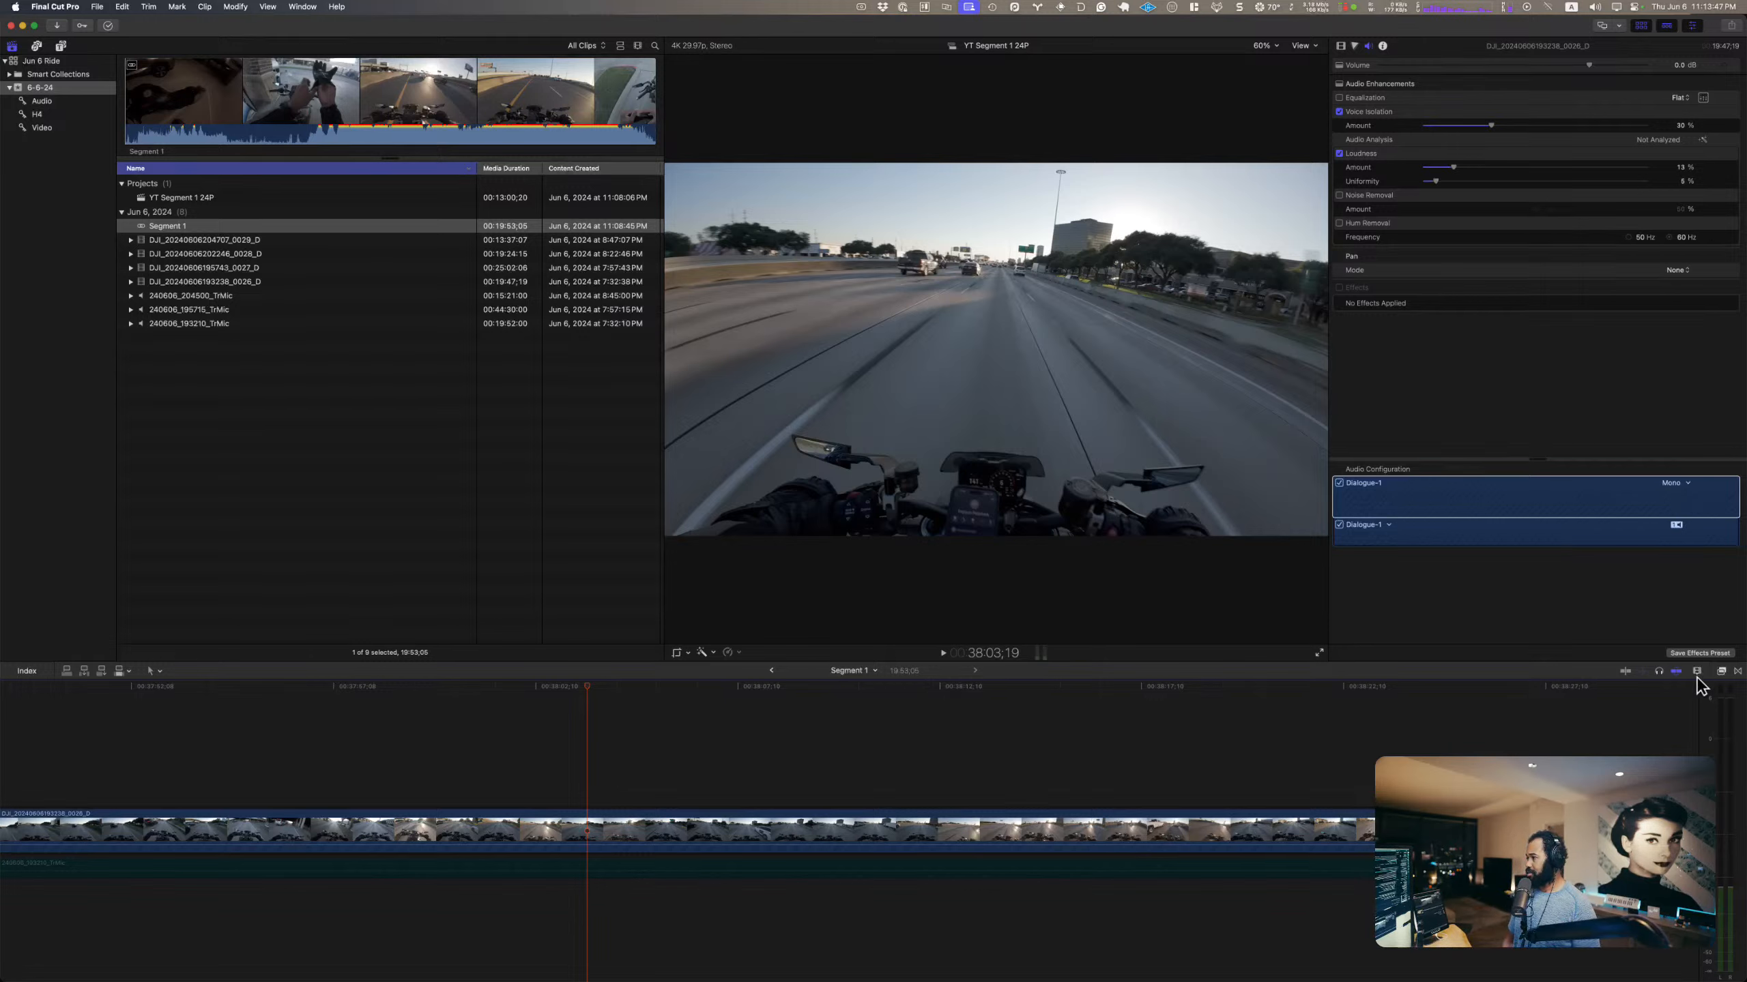
scroll(479, 748, "left", 10)
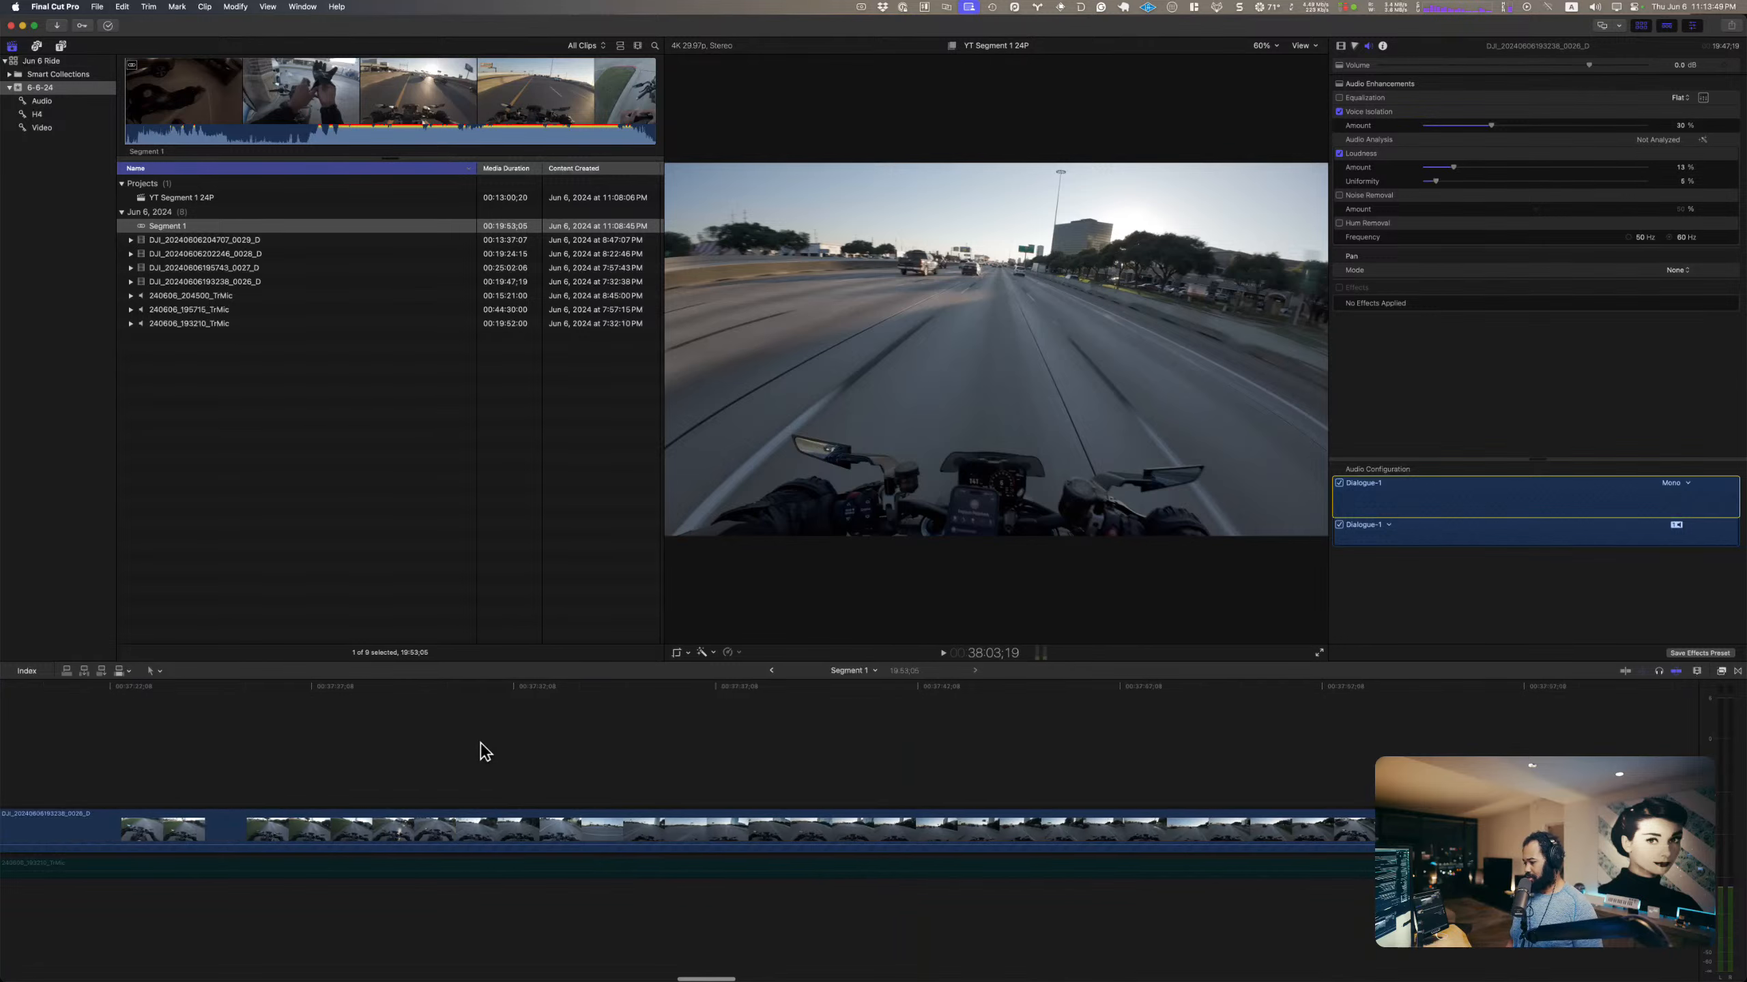
key("super+minus")
key("super+minus")
key("super+minus")
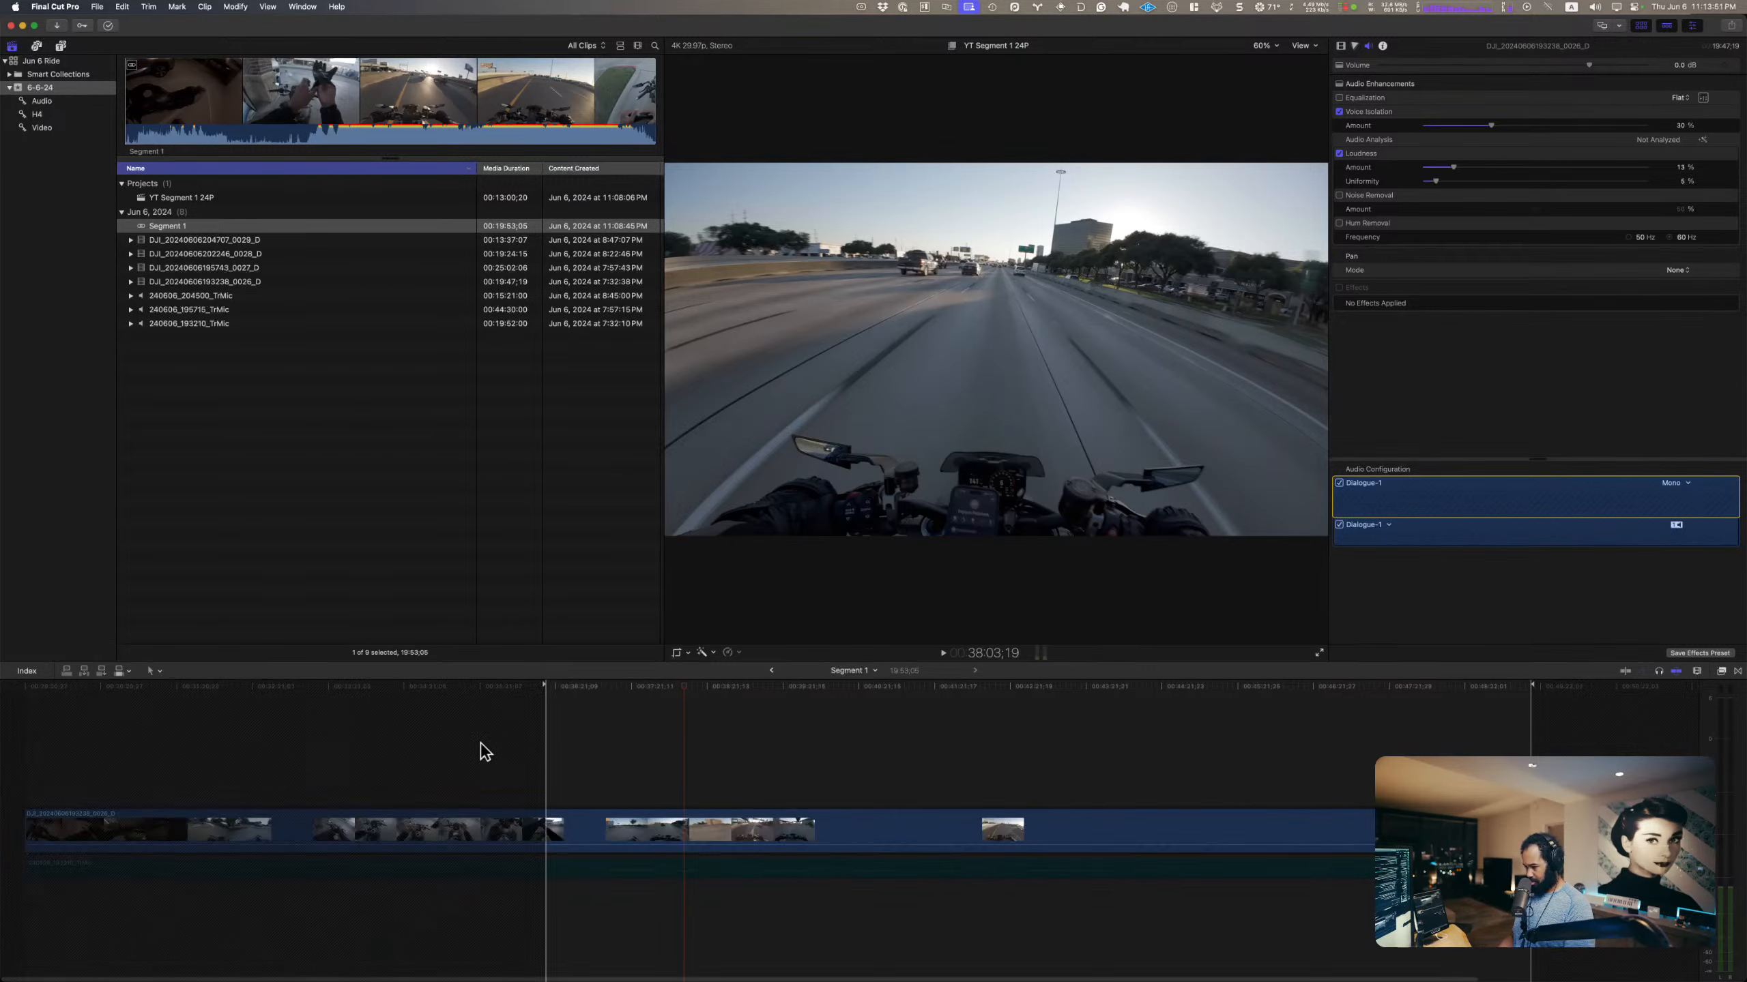
key("super+equal")
key("super+equal")
key("super+equal")
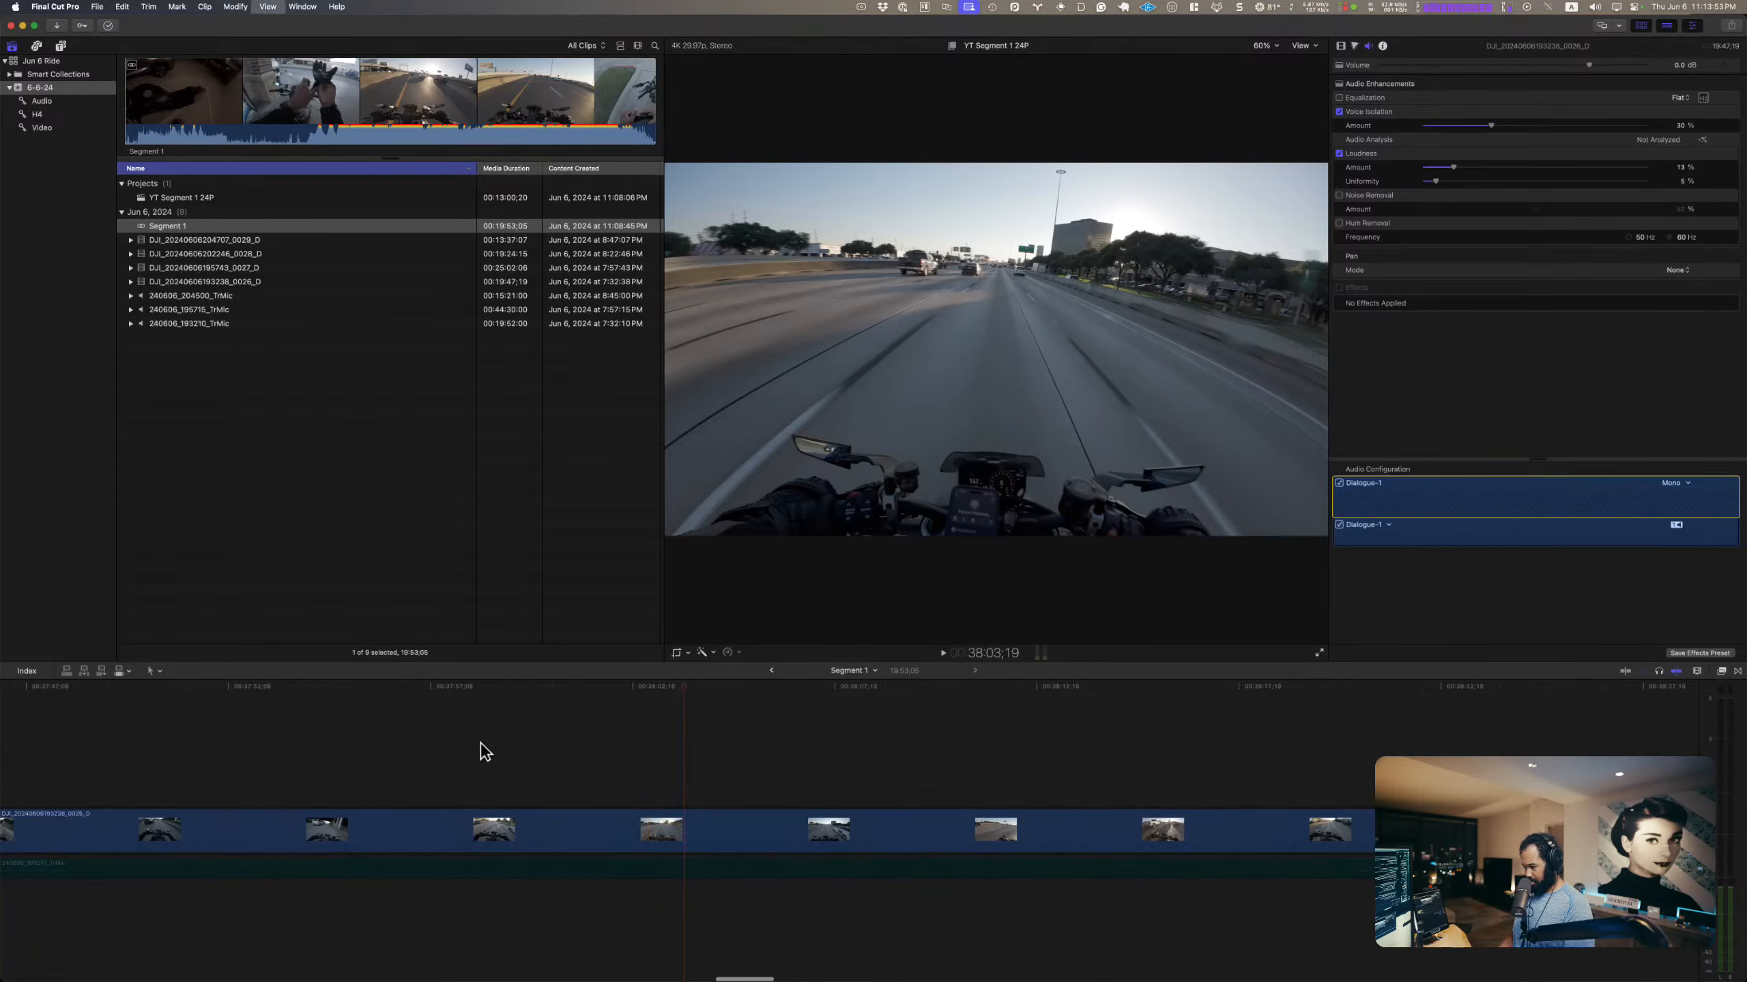
key("super+minus")
key("super+minus")
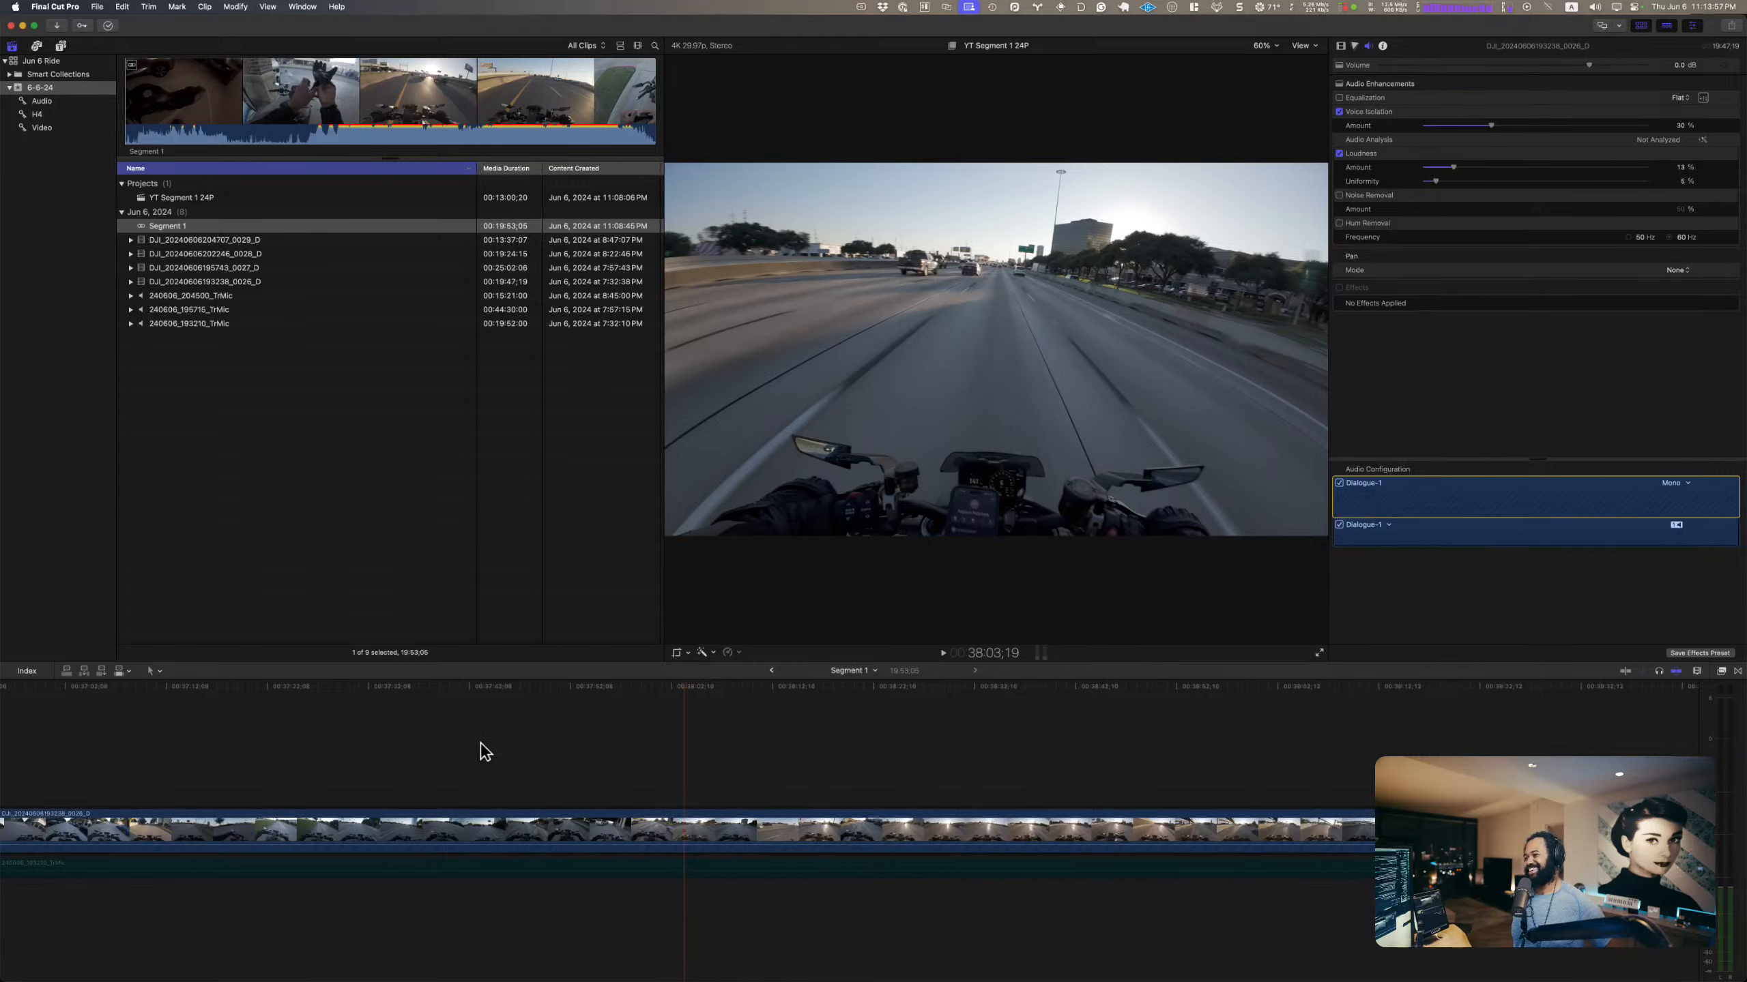
Step: Check the system's processor load and the status of the editor's background tasks
left_click(1456, 8)
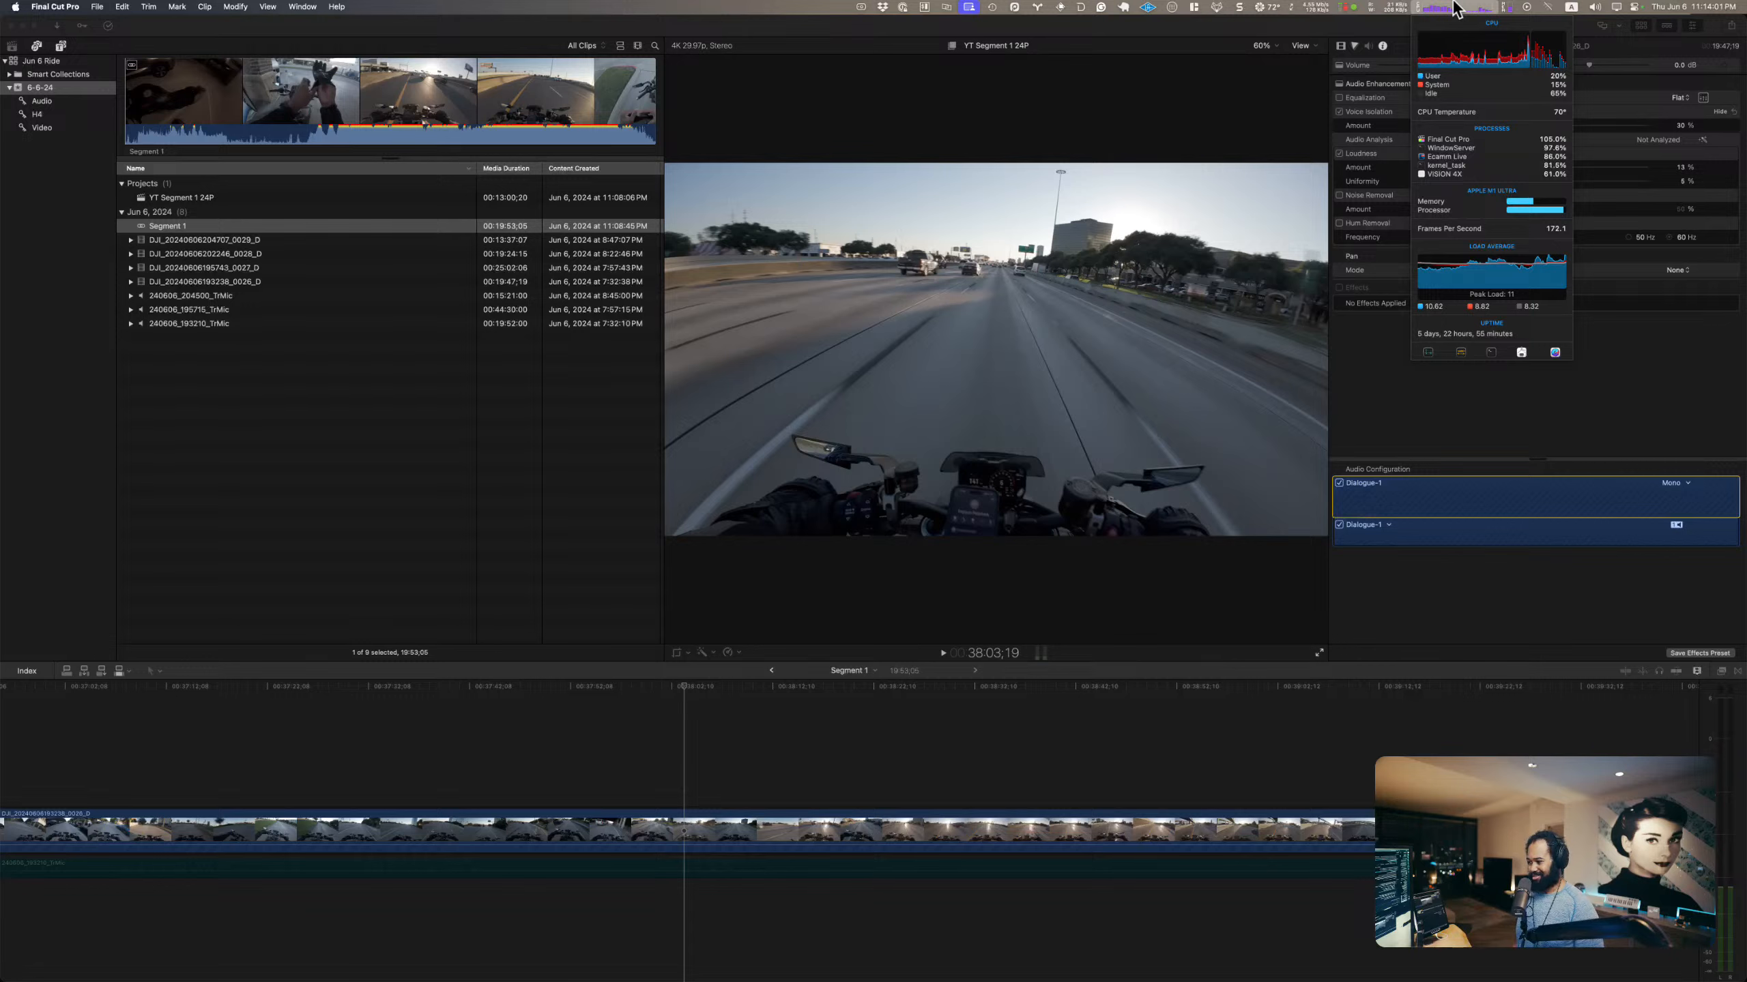
left_click(1456, 8)
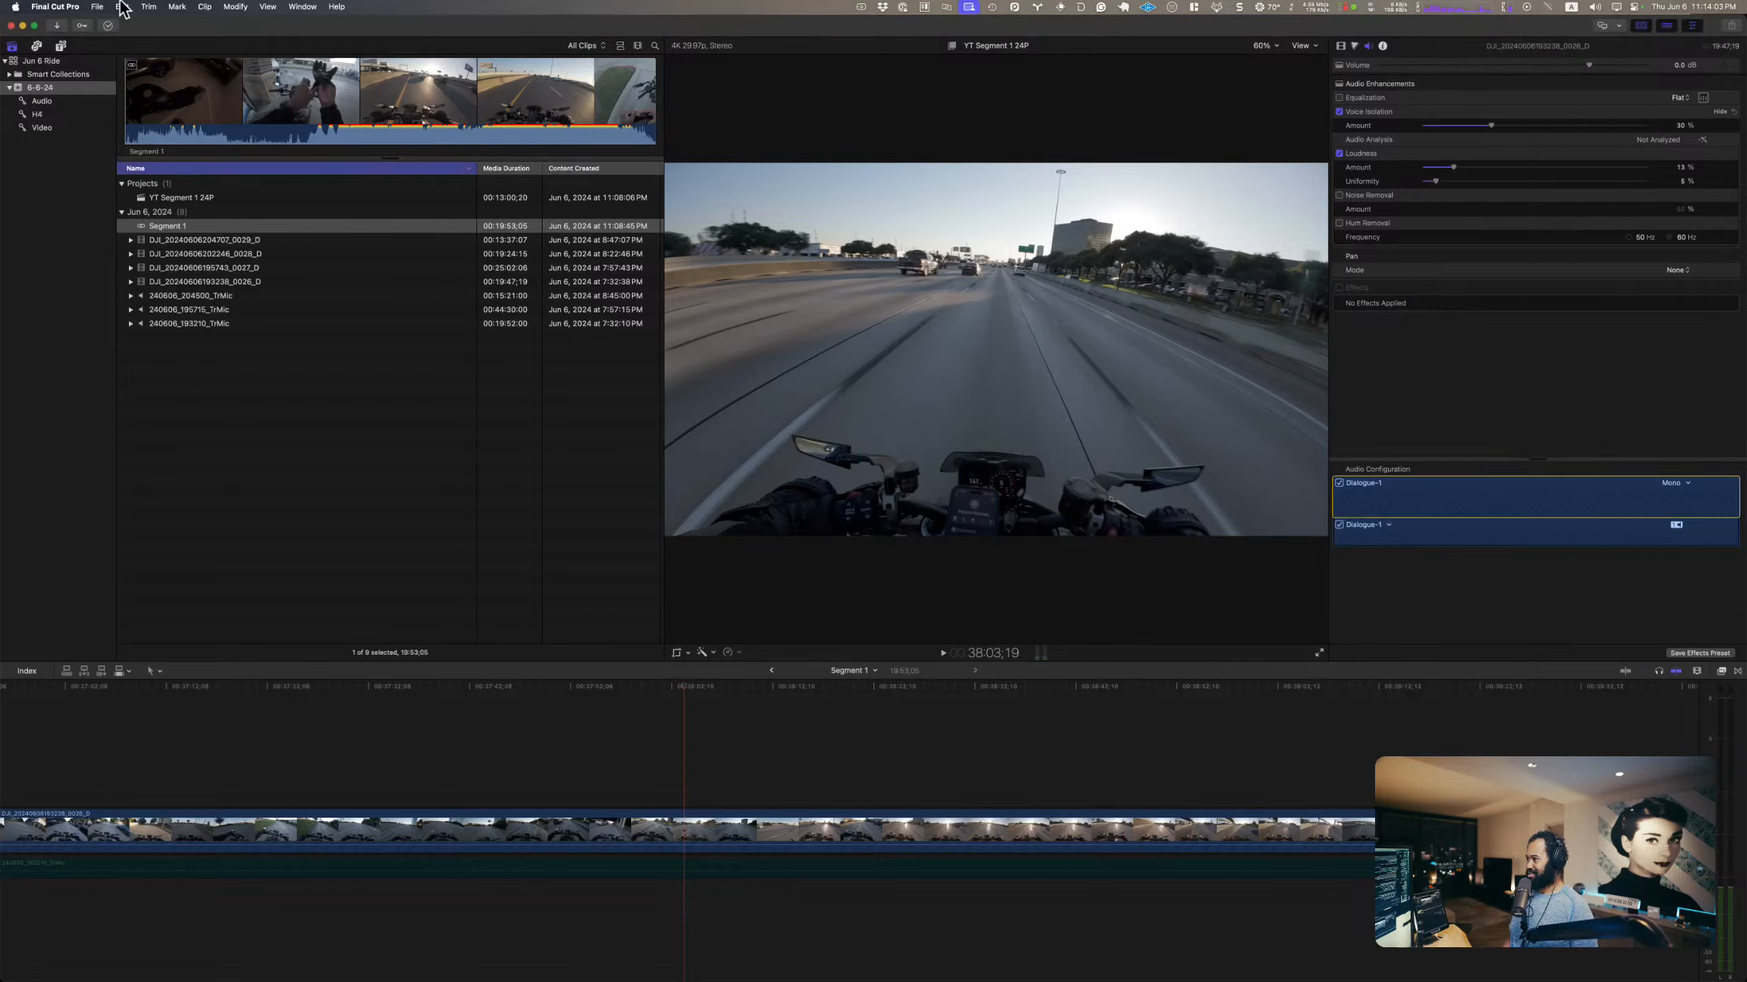
left_click(103, 26)
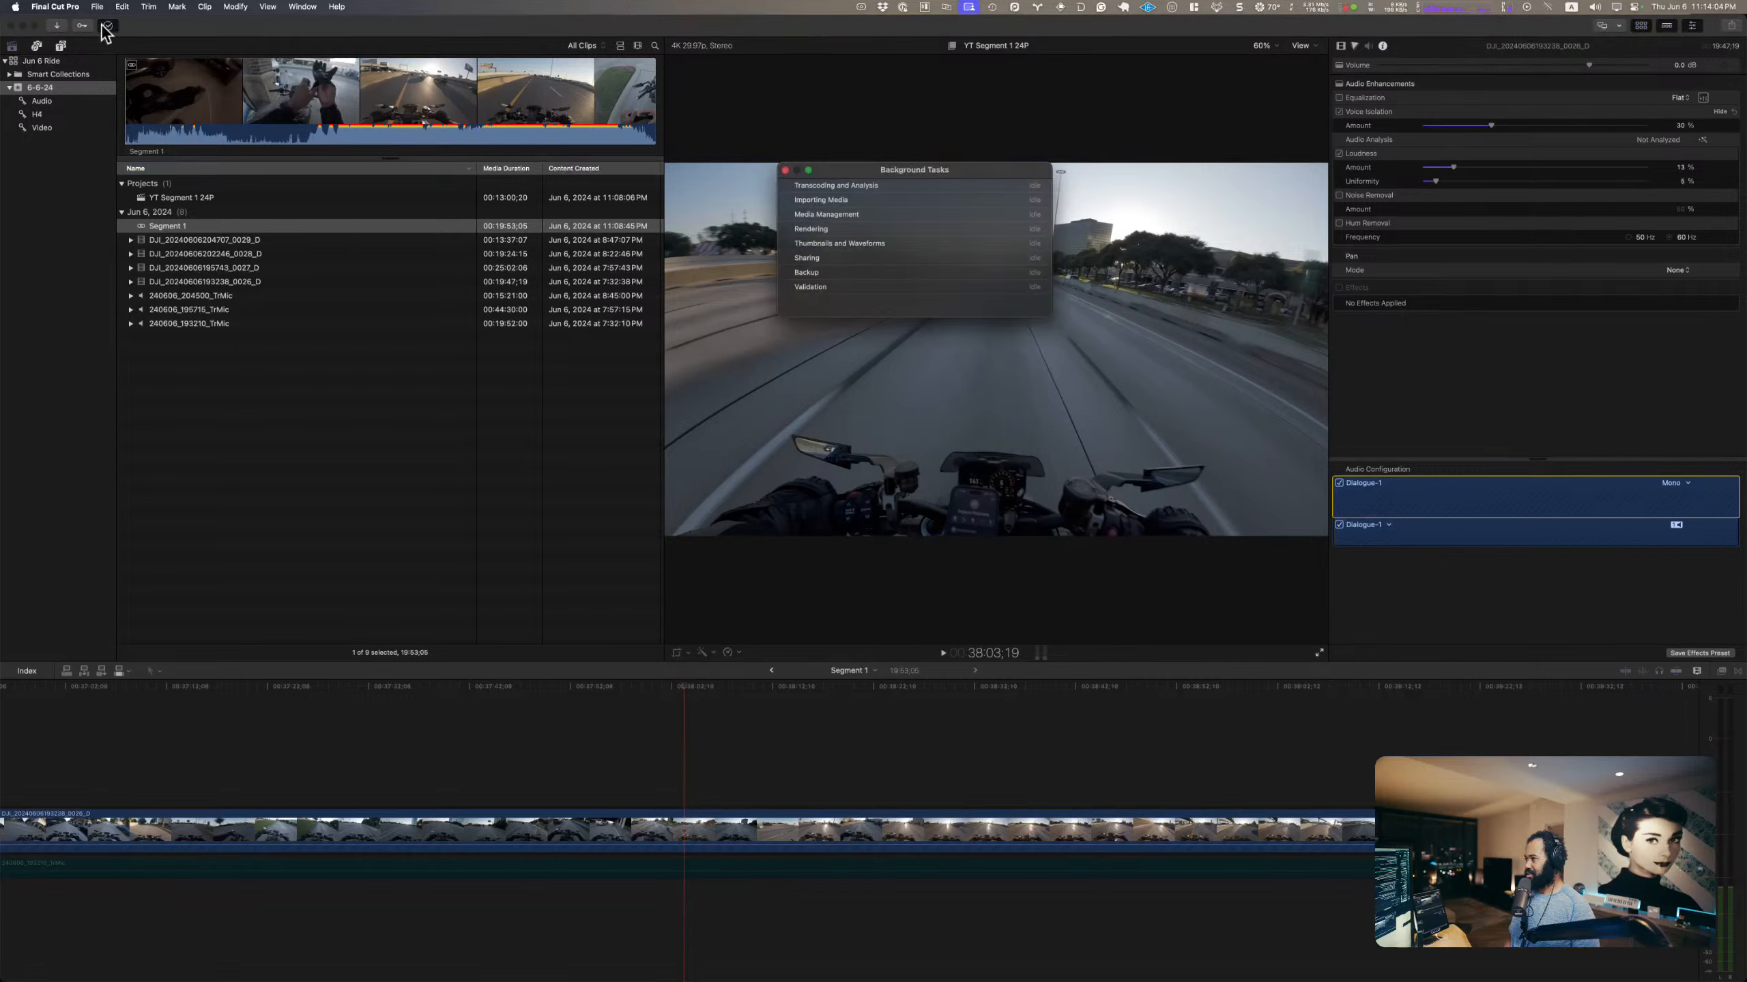
left_click(786, 171)
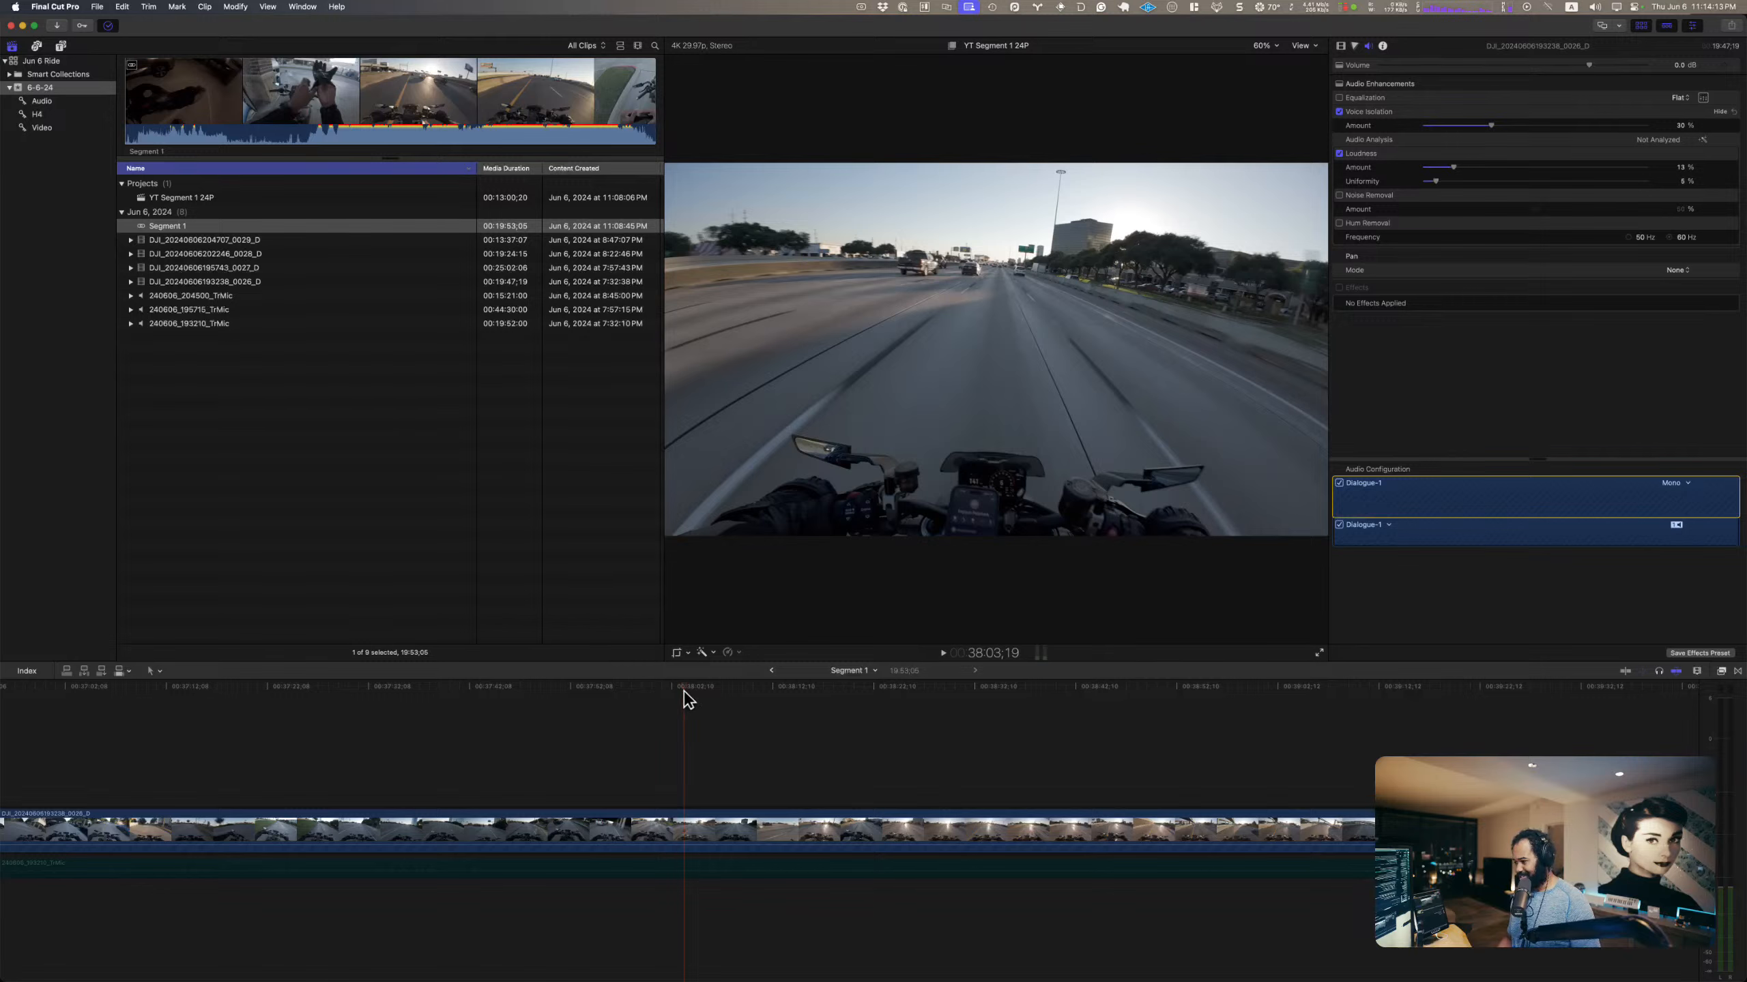
Step: Play the highway passage from about 38:03 and add a marker to the camera clip at about 38:06
key("space")
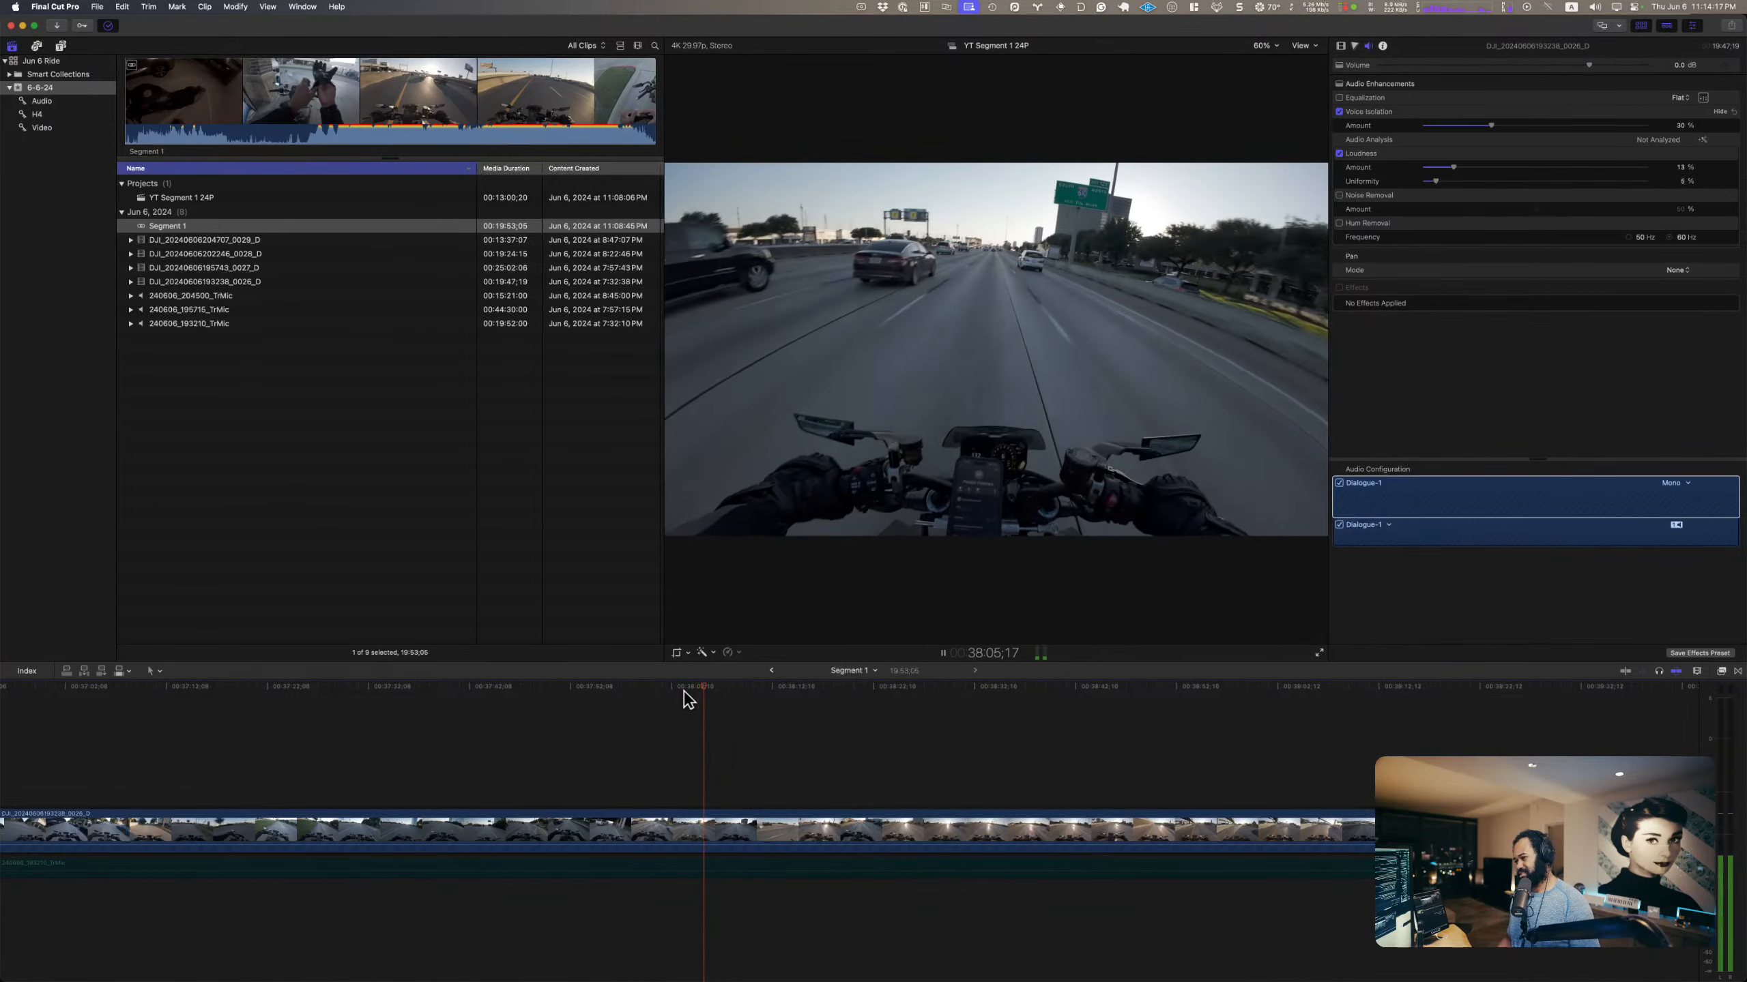
key("space")
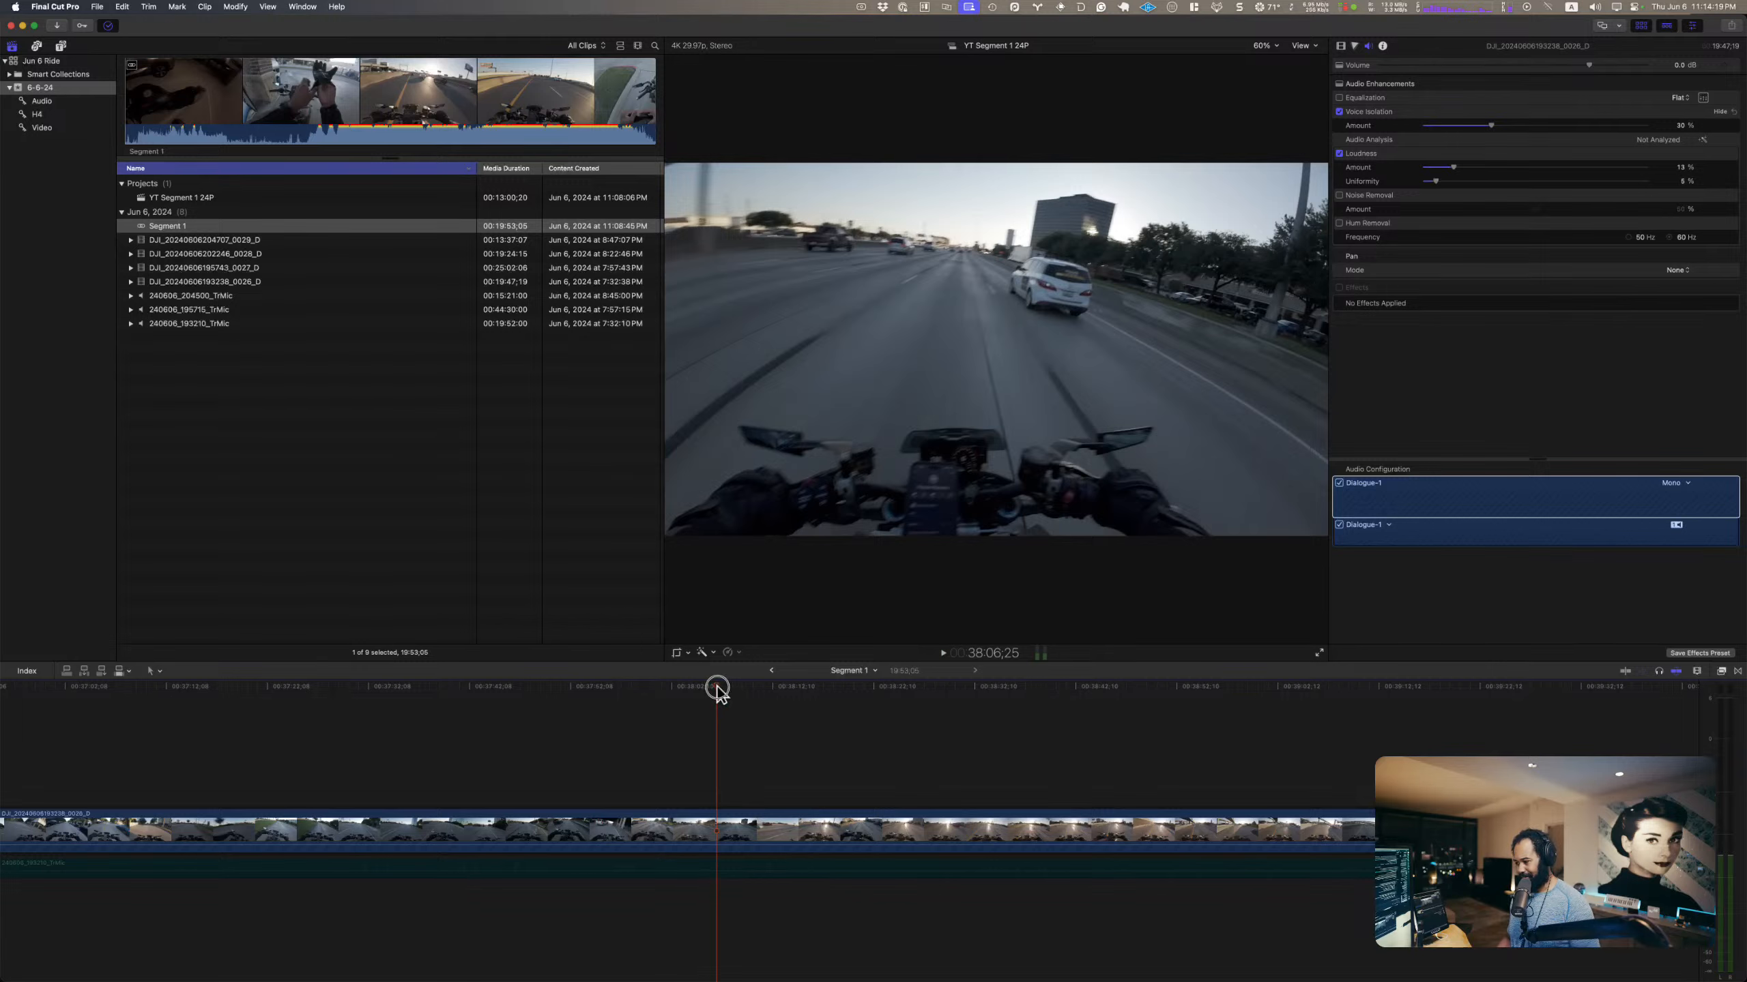
left_click_drag(717, 688, 709, 688)
key("space")
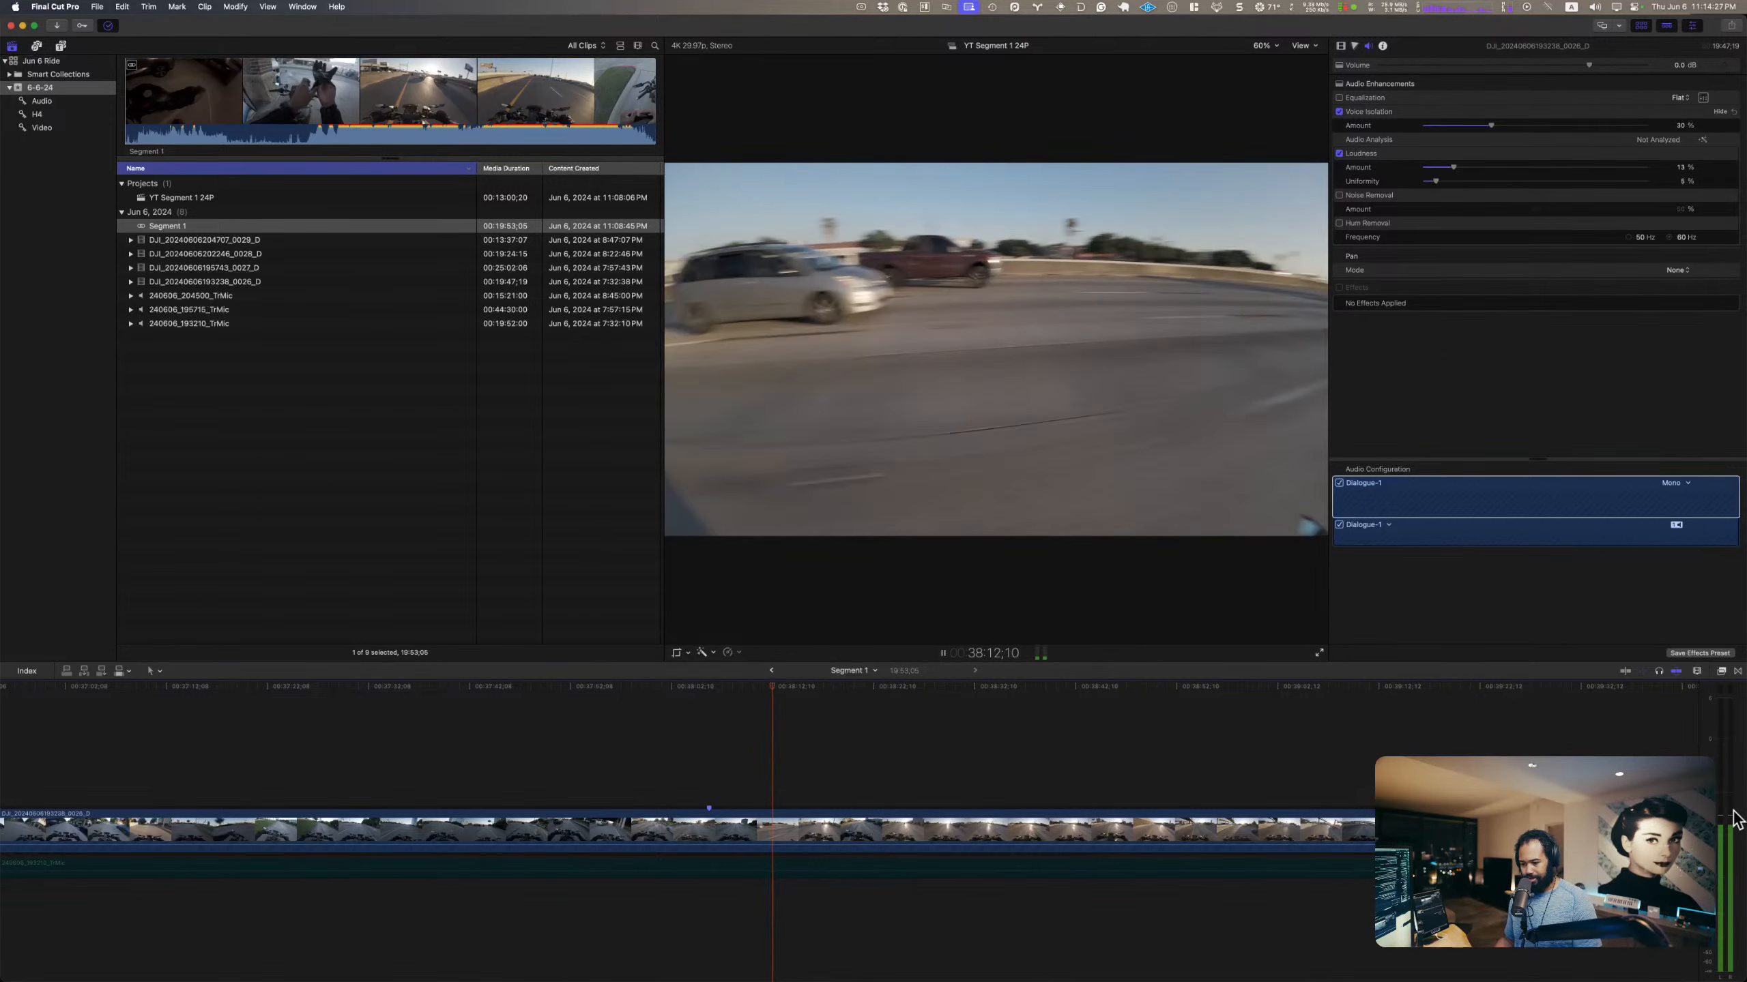
key("space")
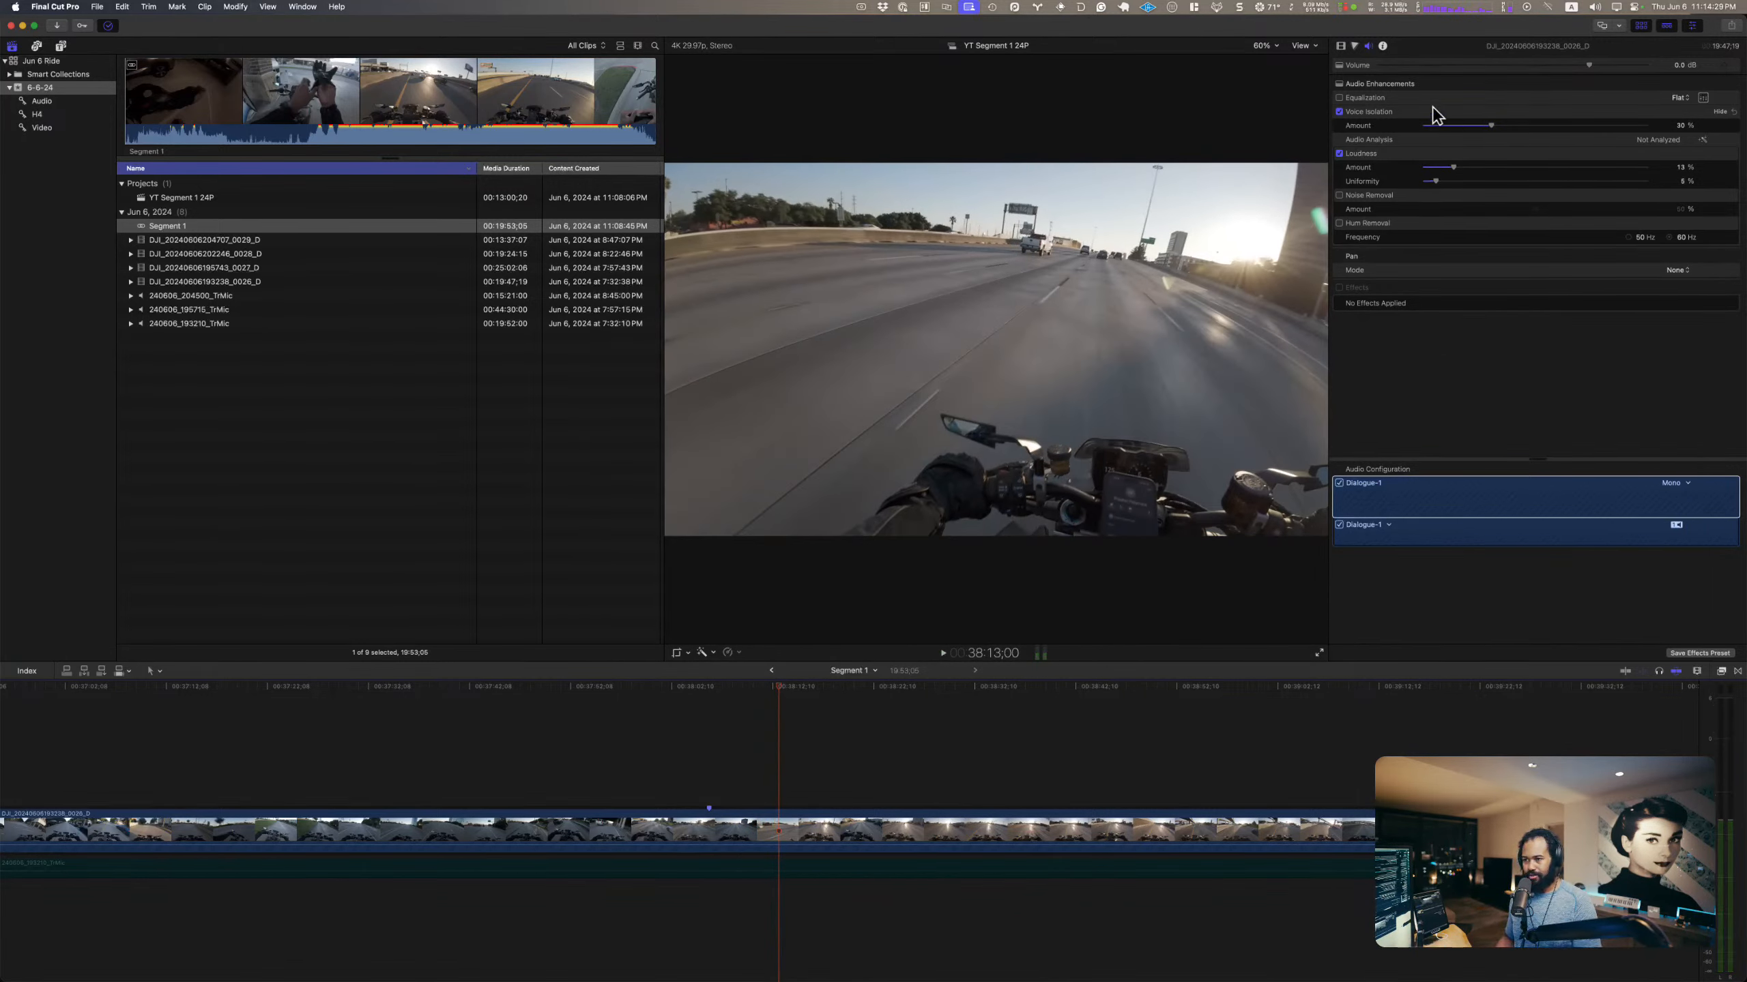
Step: Search the installed effects for "mke" and apply the MKE Helmet Mic preset to the camera clip
left_click(1488, 511)
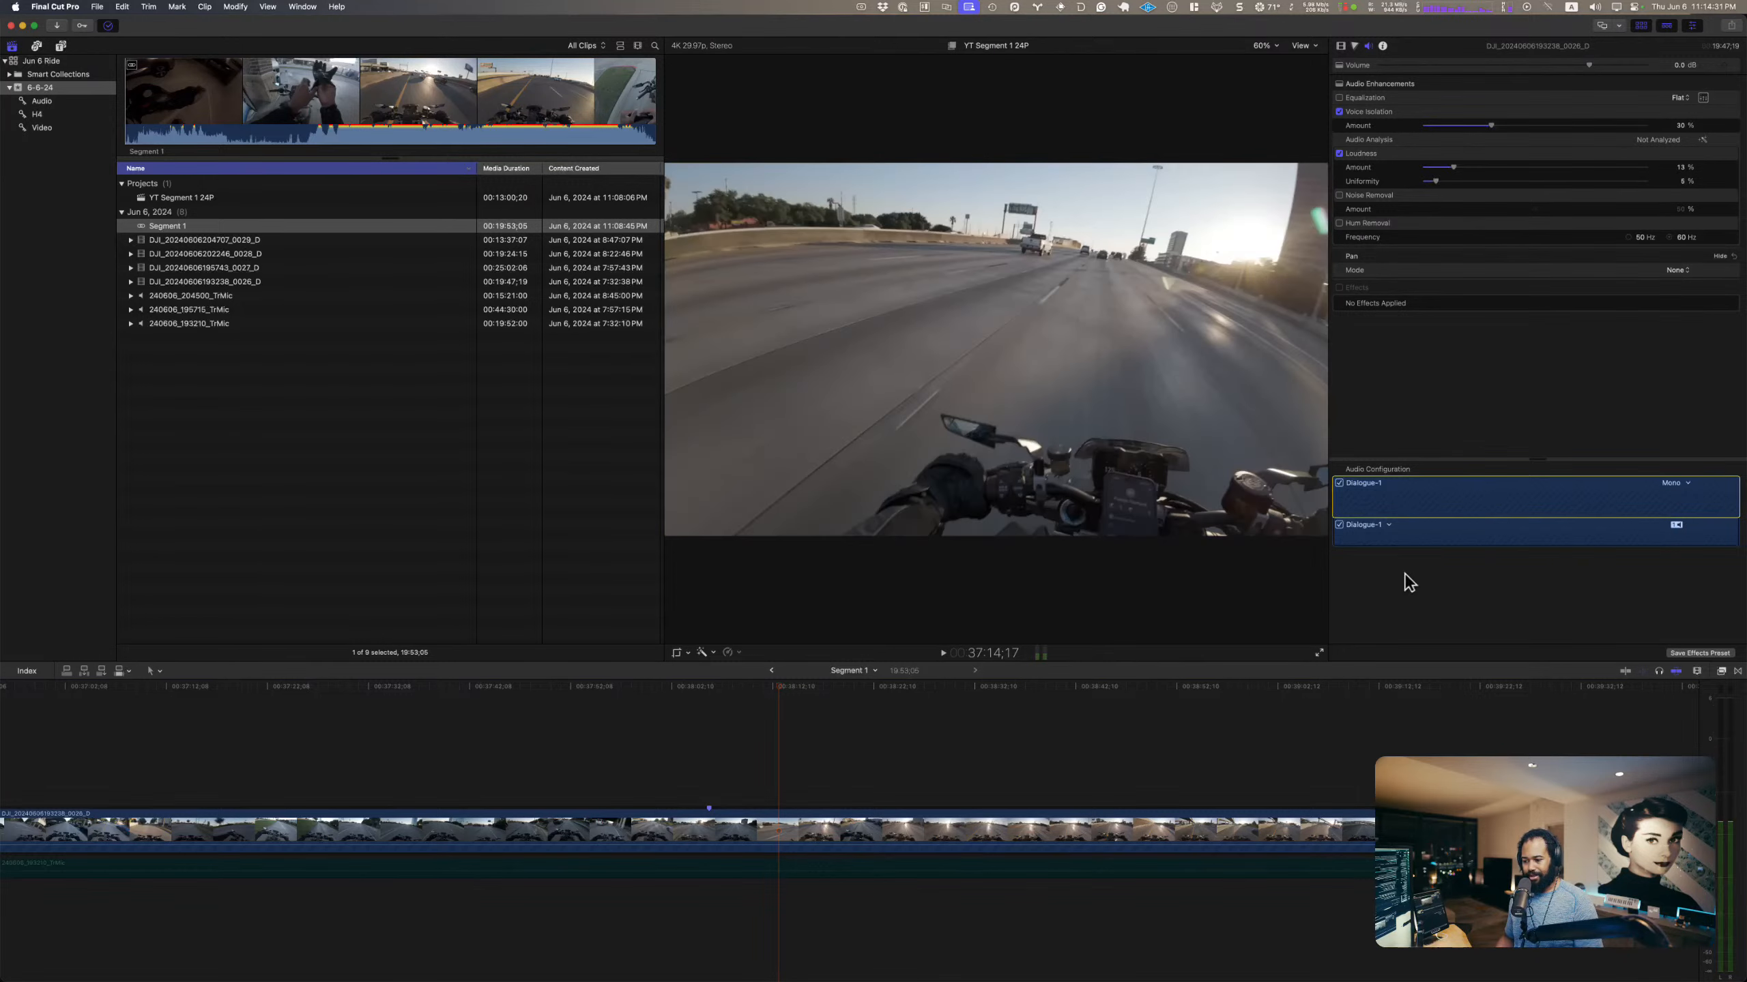
left_click(1722, 671)
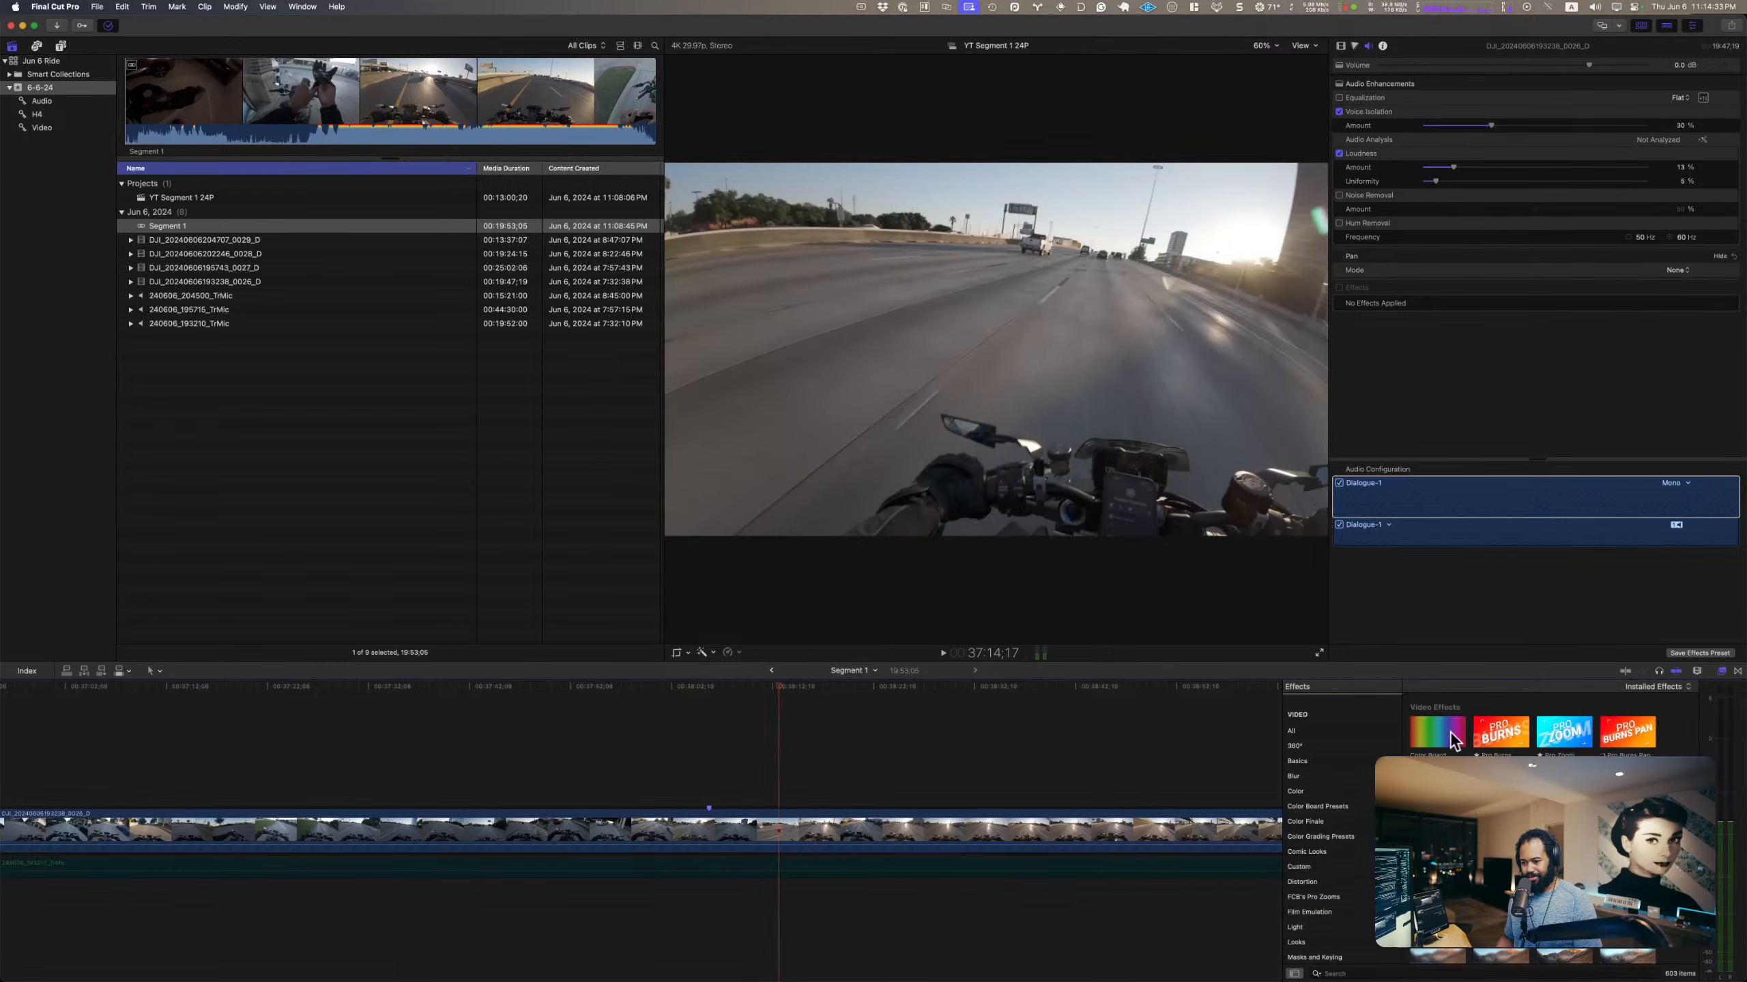
scroll(1382, 950, "down", 8)
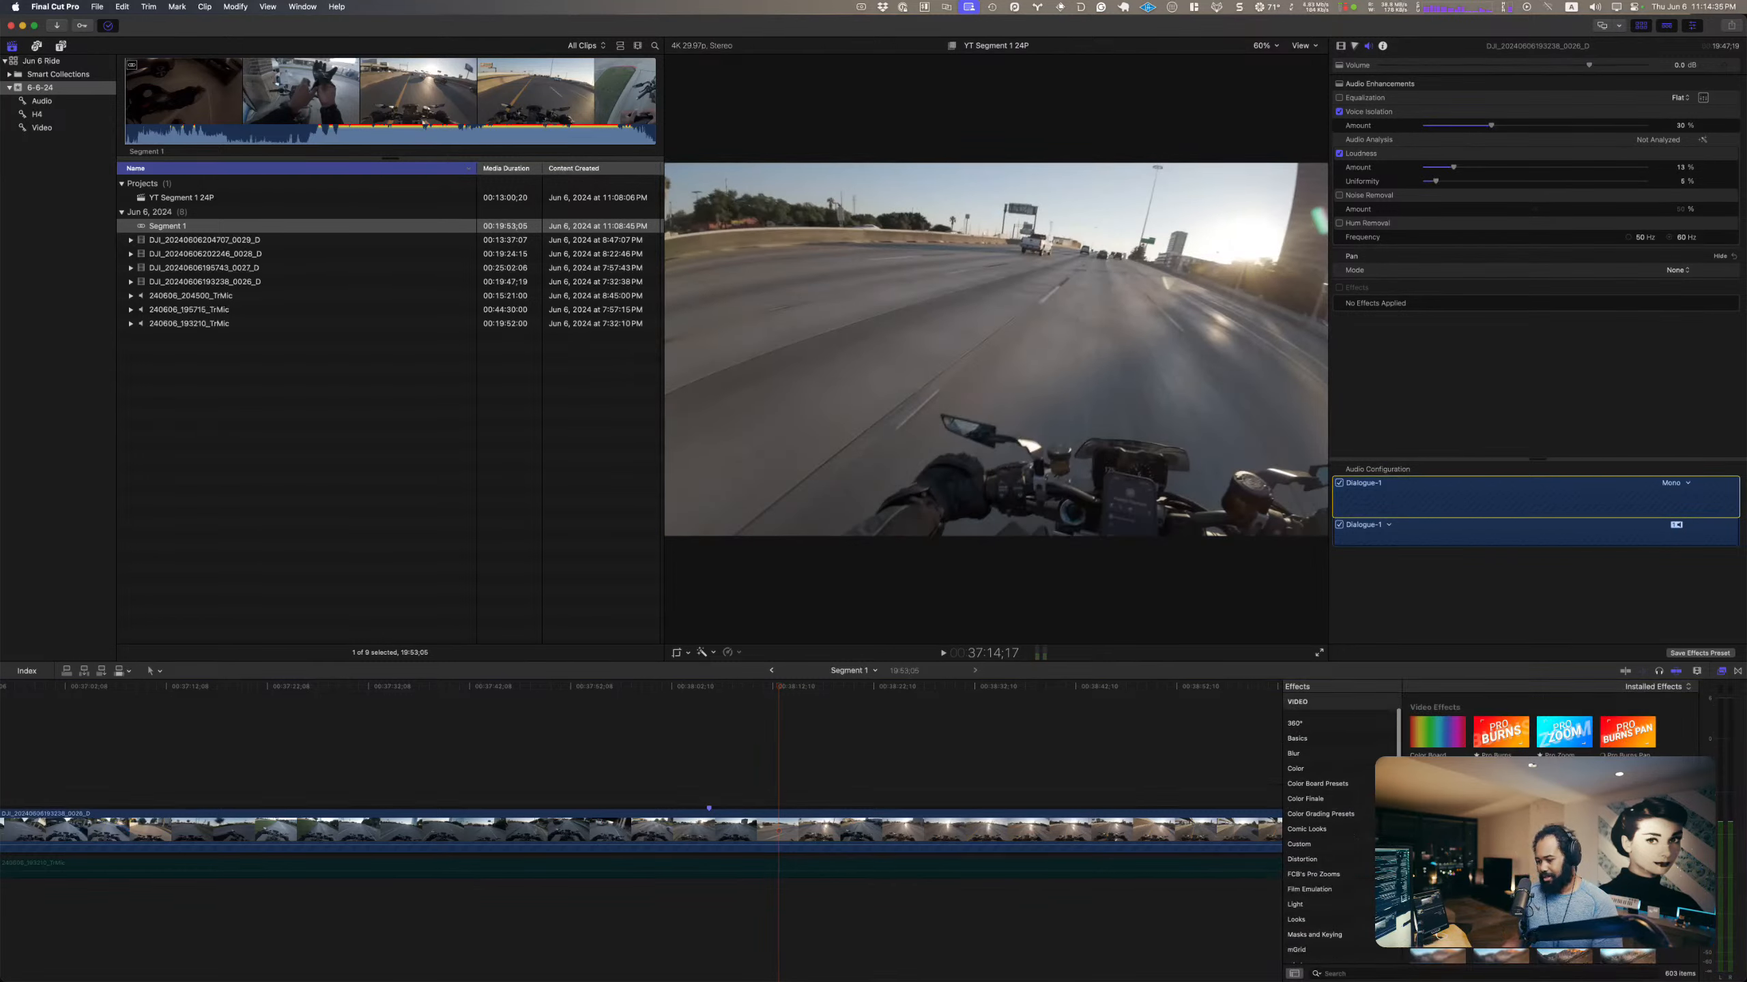
left_click(1375, 976)
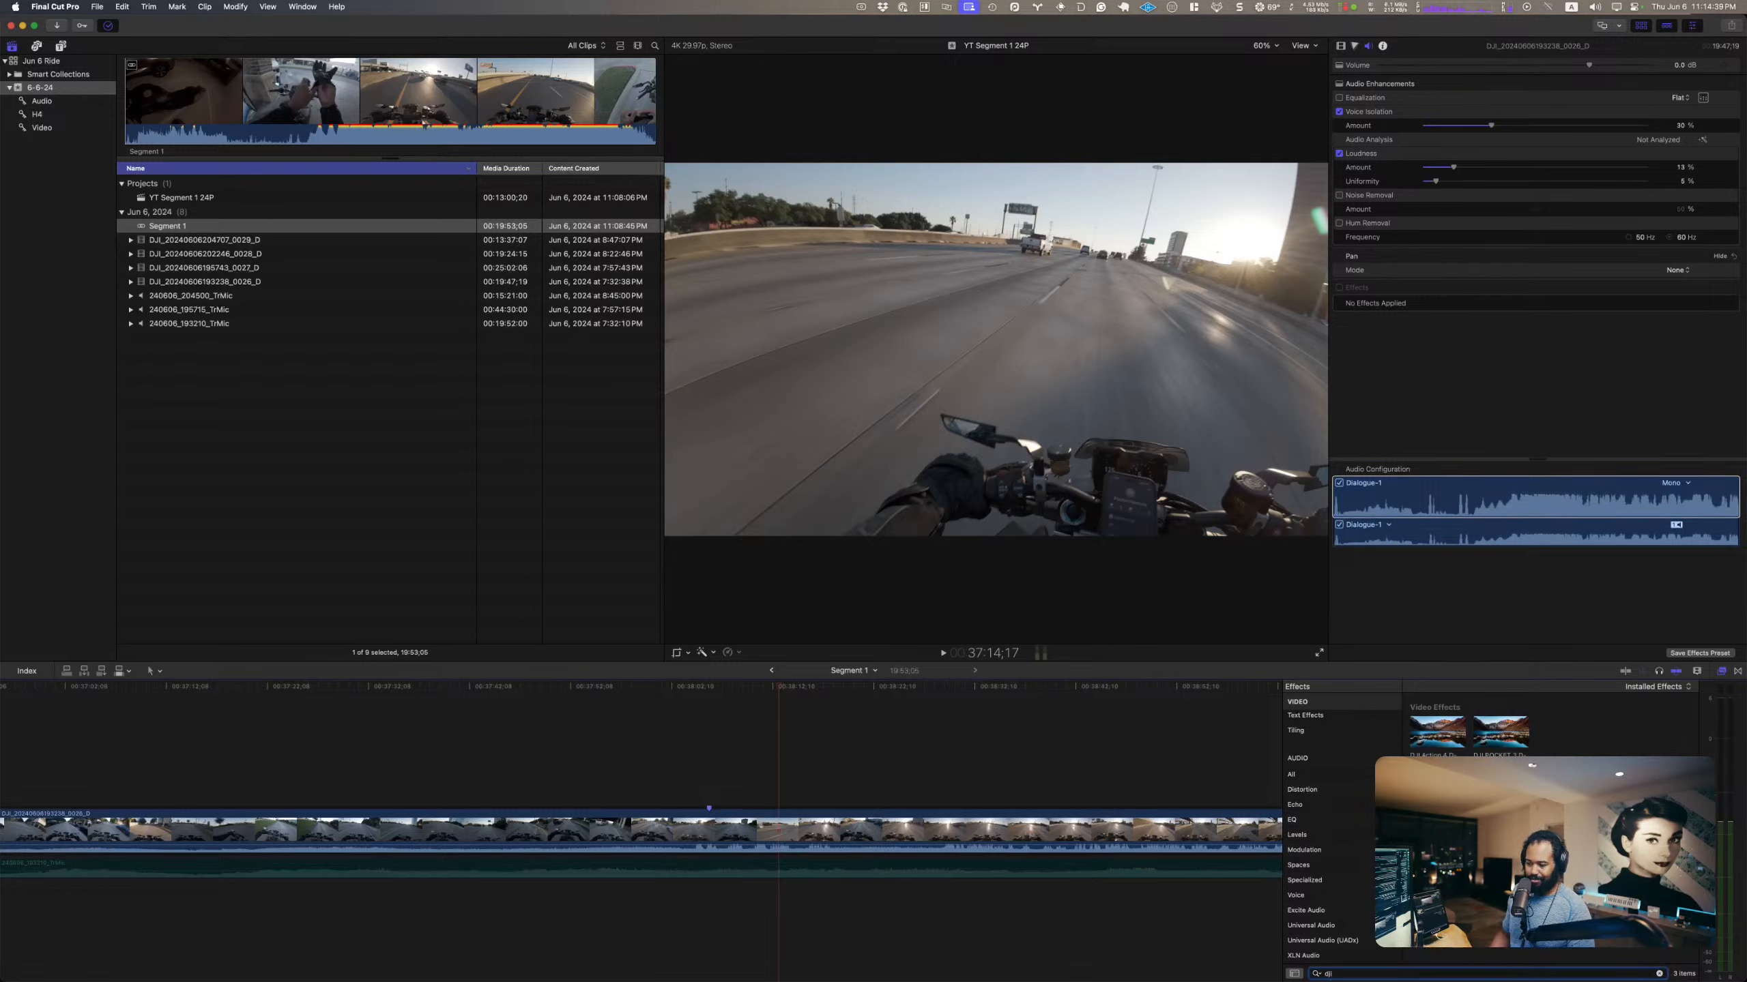
left_click_drag(1437, 731, 843, 833)
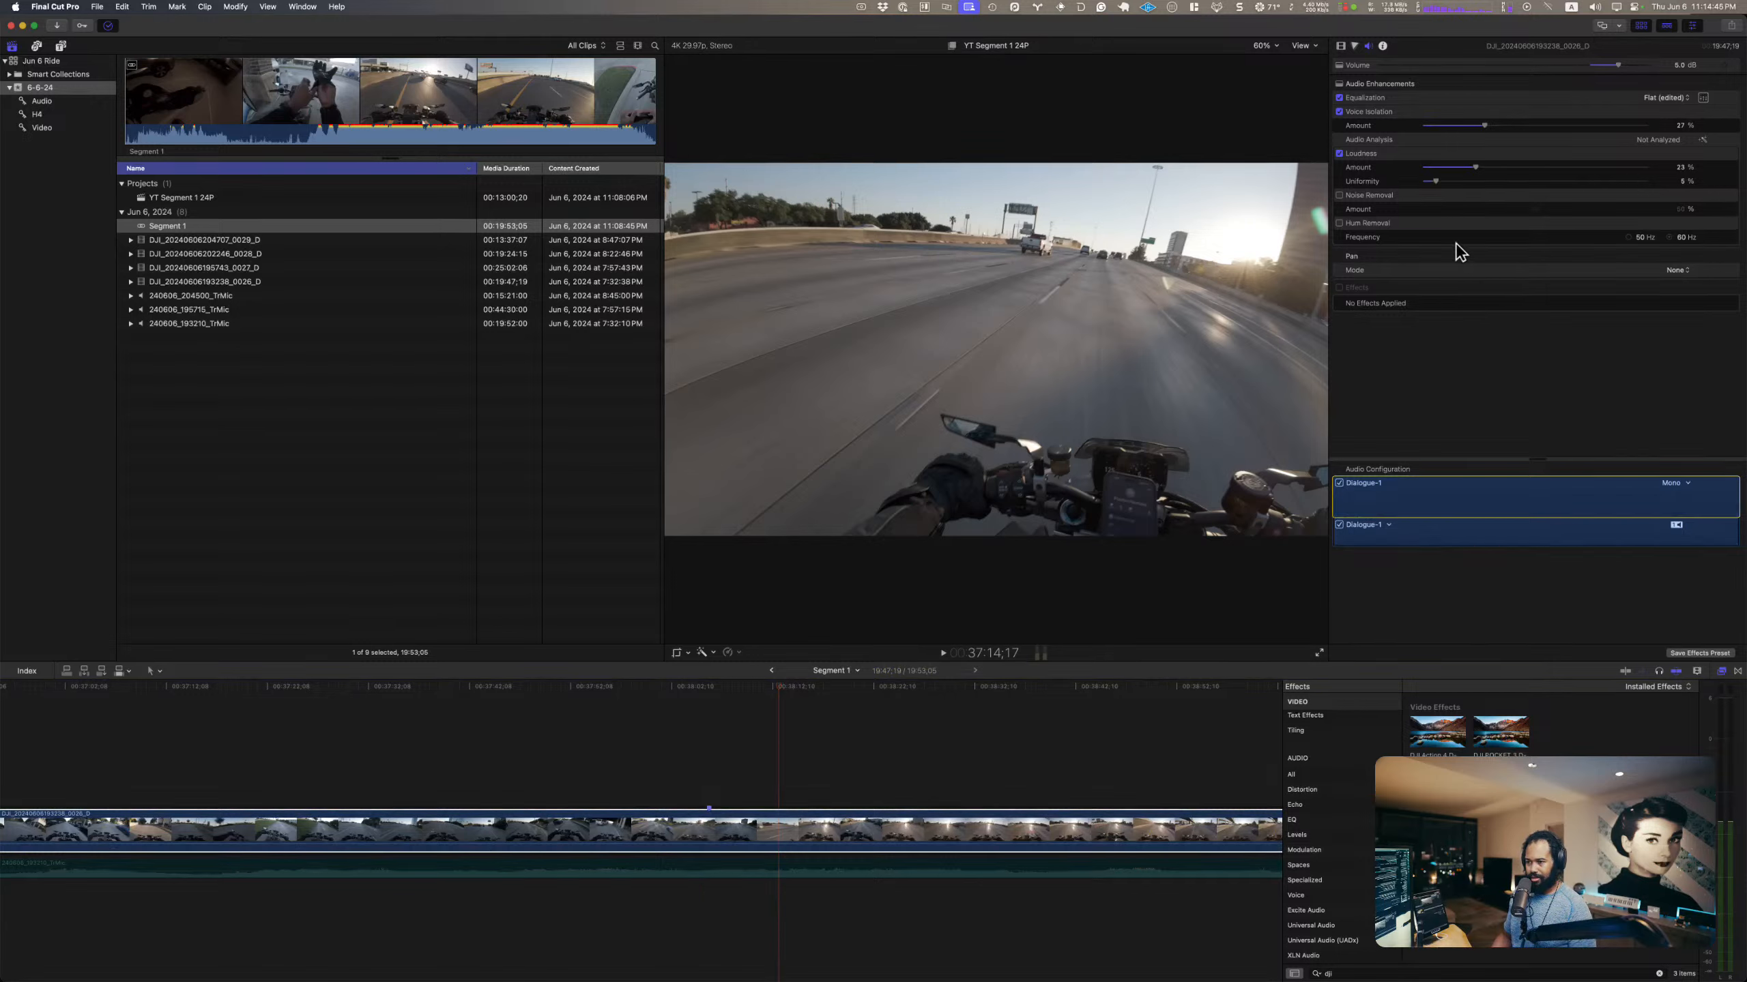
left_click(1359, 971)
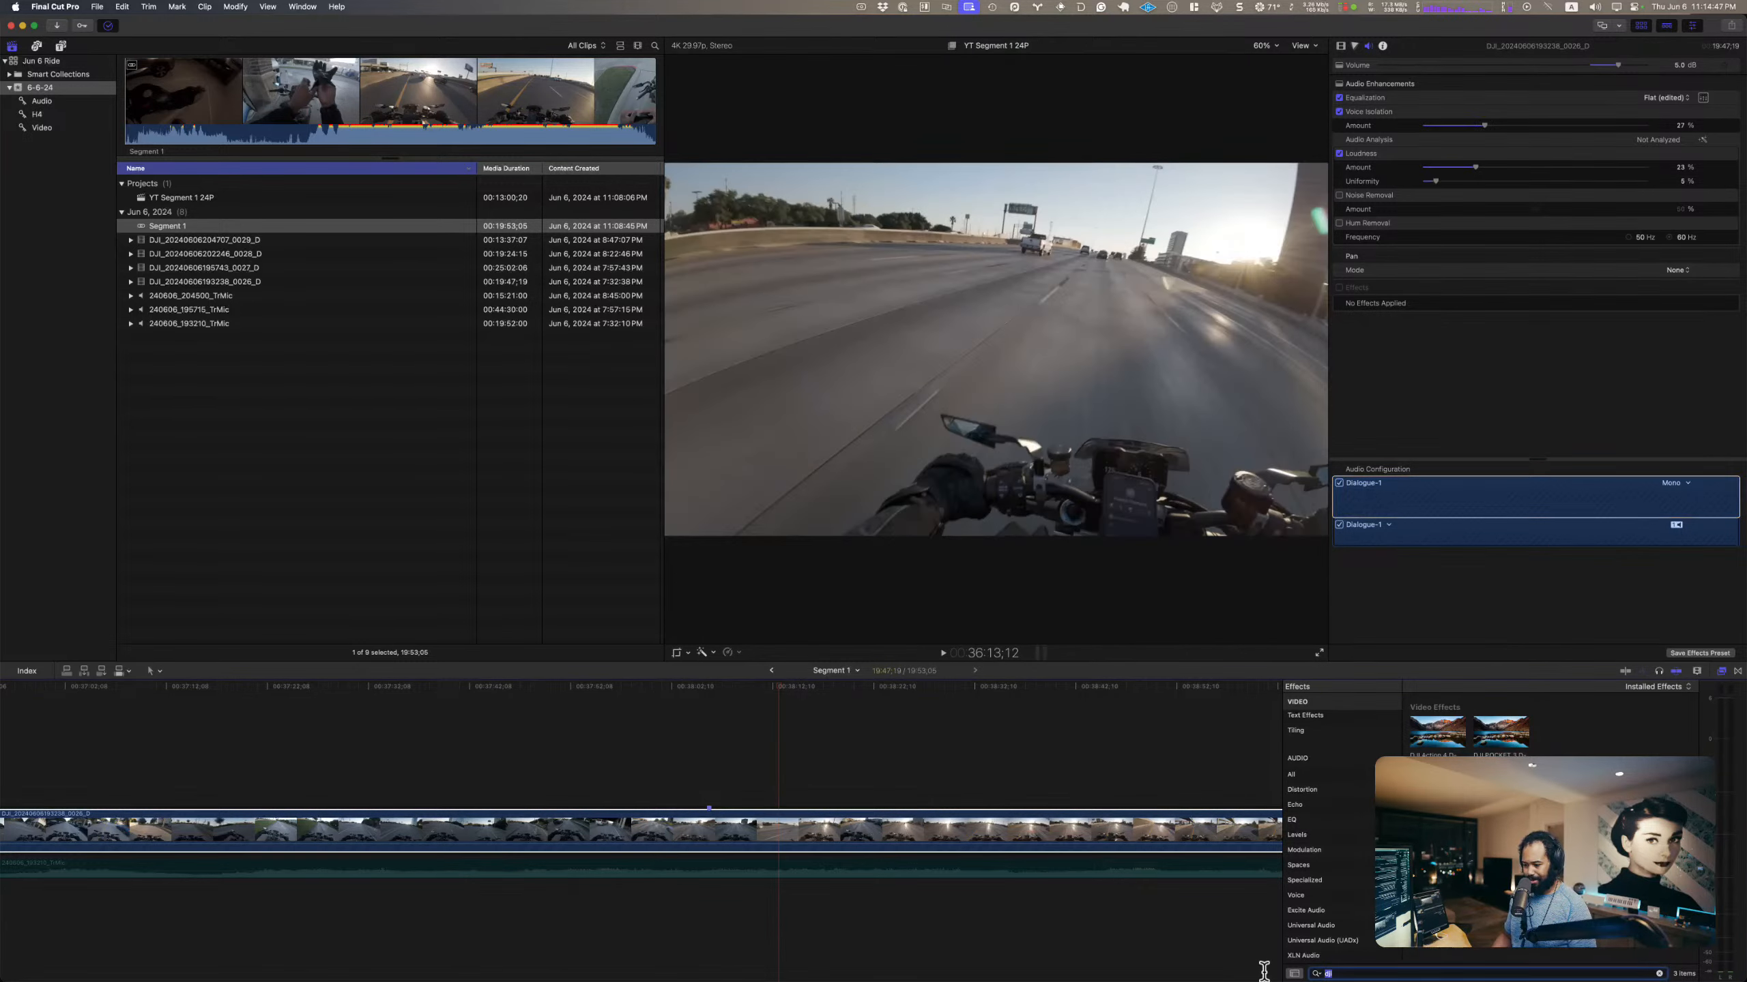
type("mke")
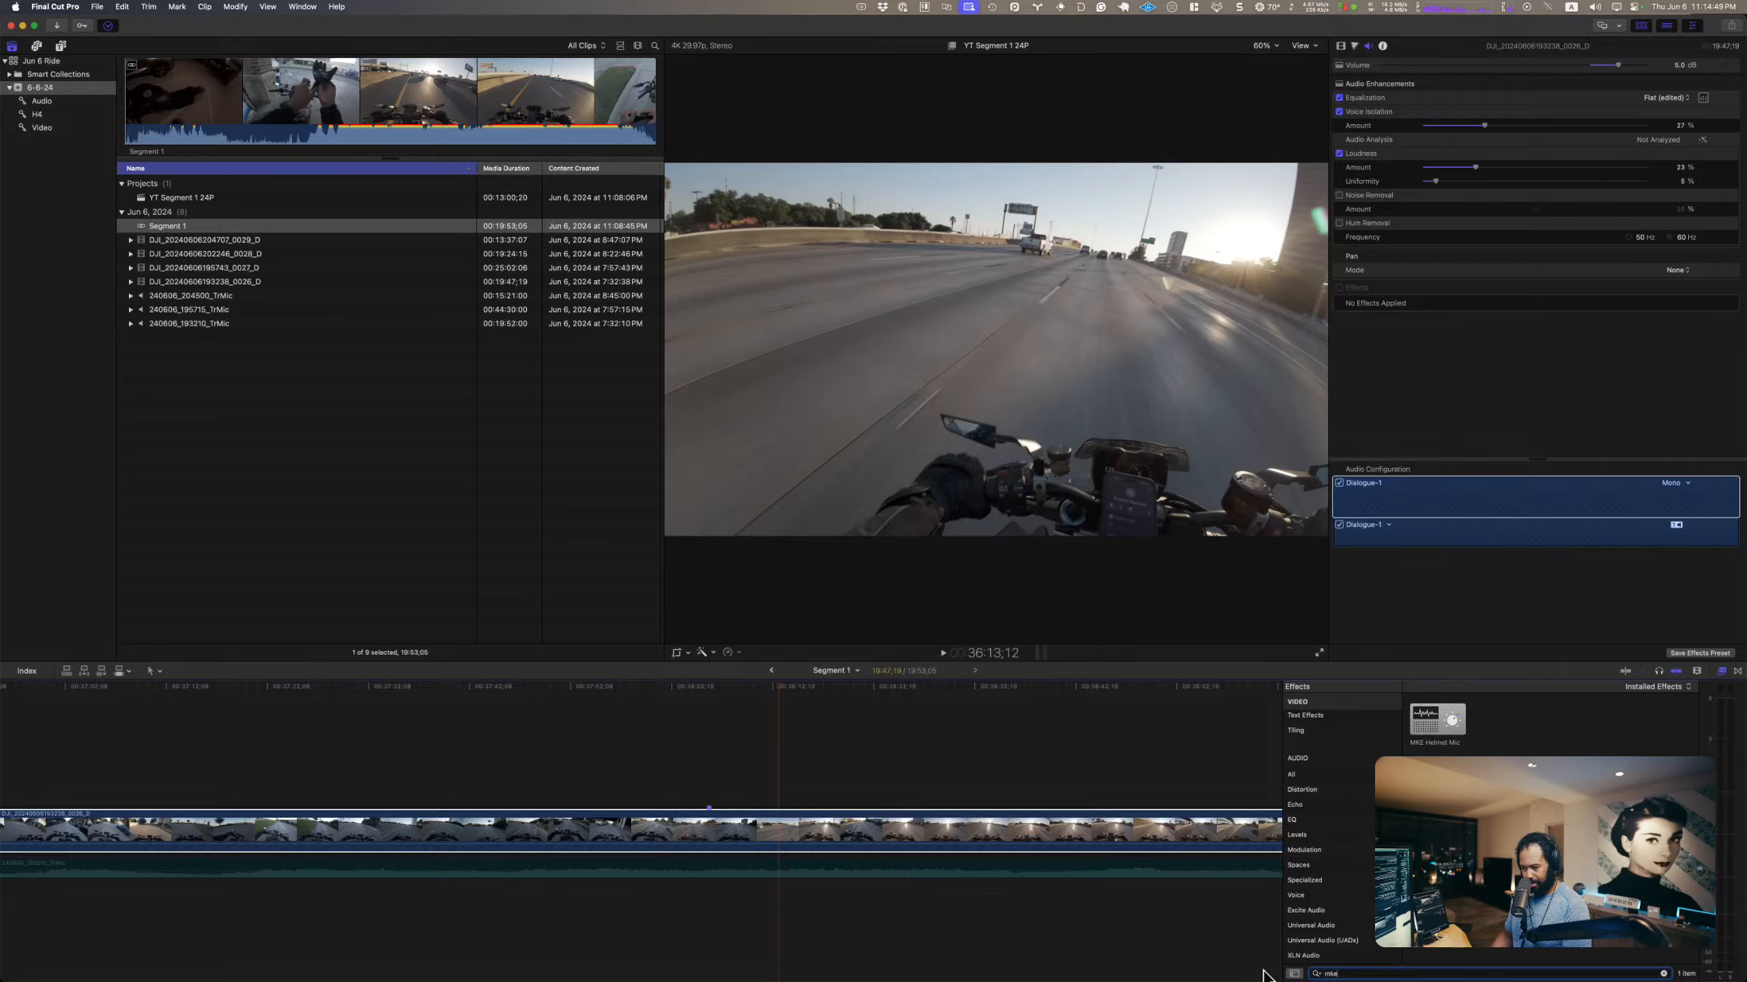
left_click(1446, 596)
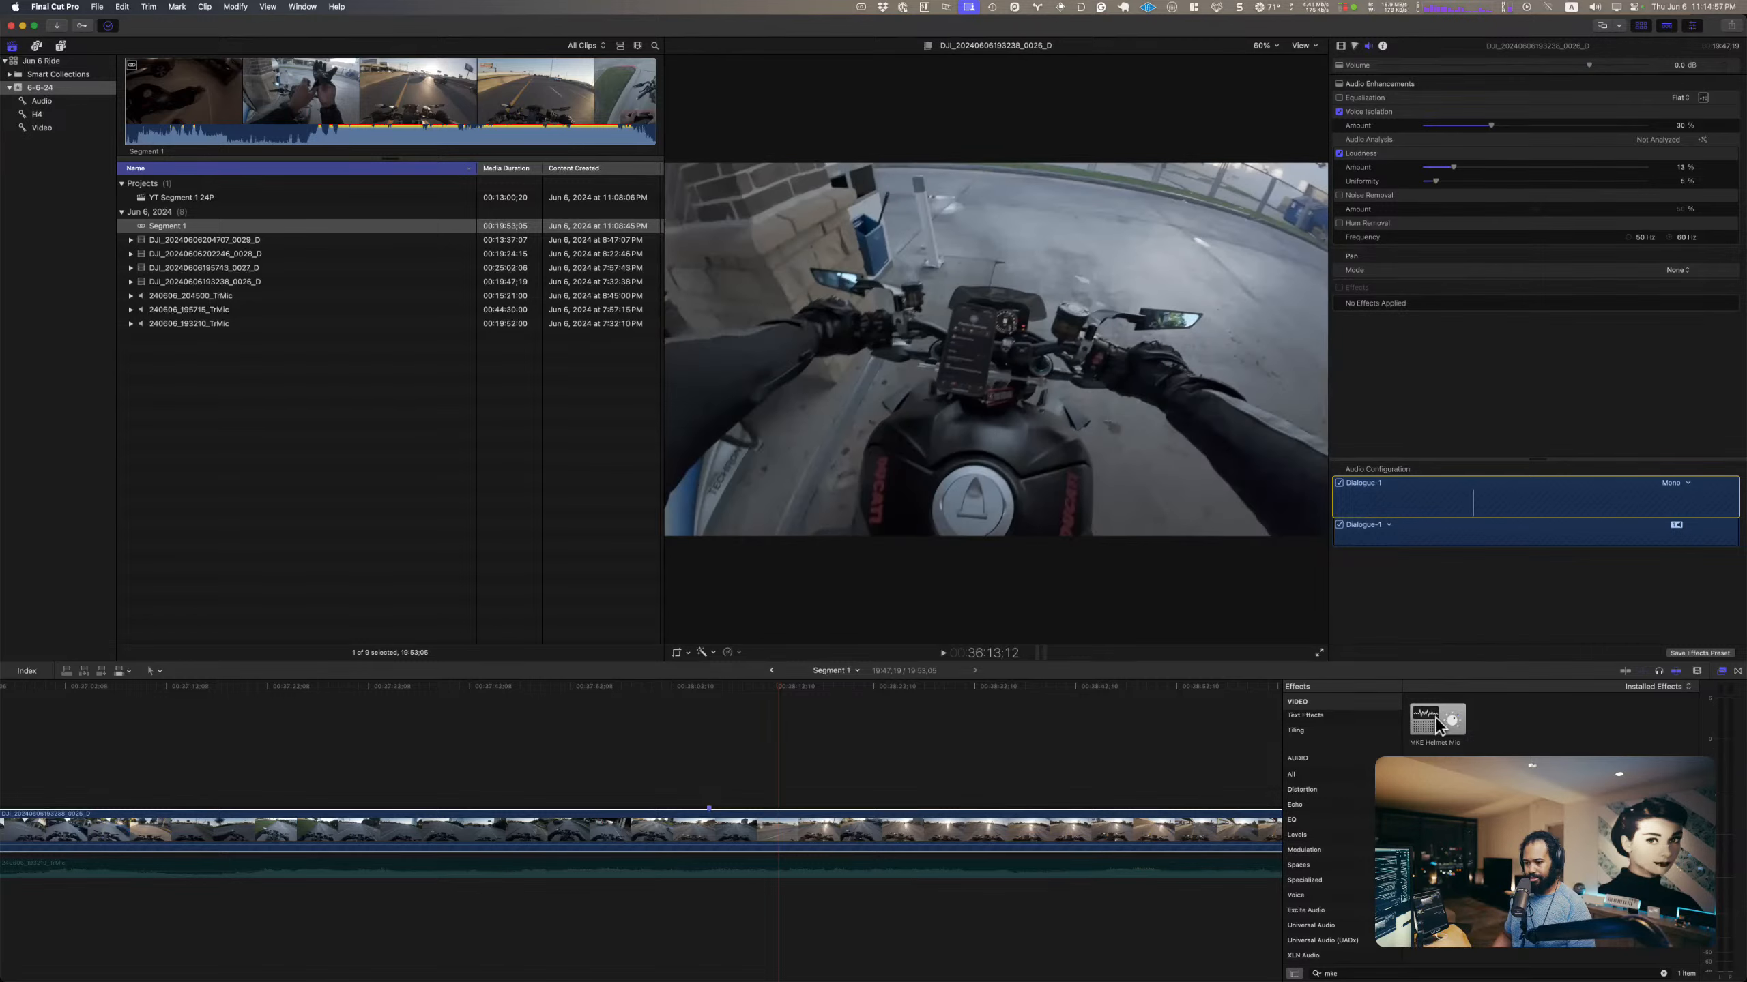
left_click_drag(1436, 717, 944, 825)
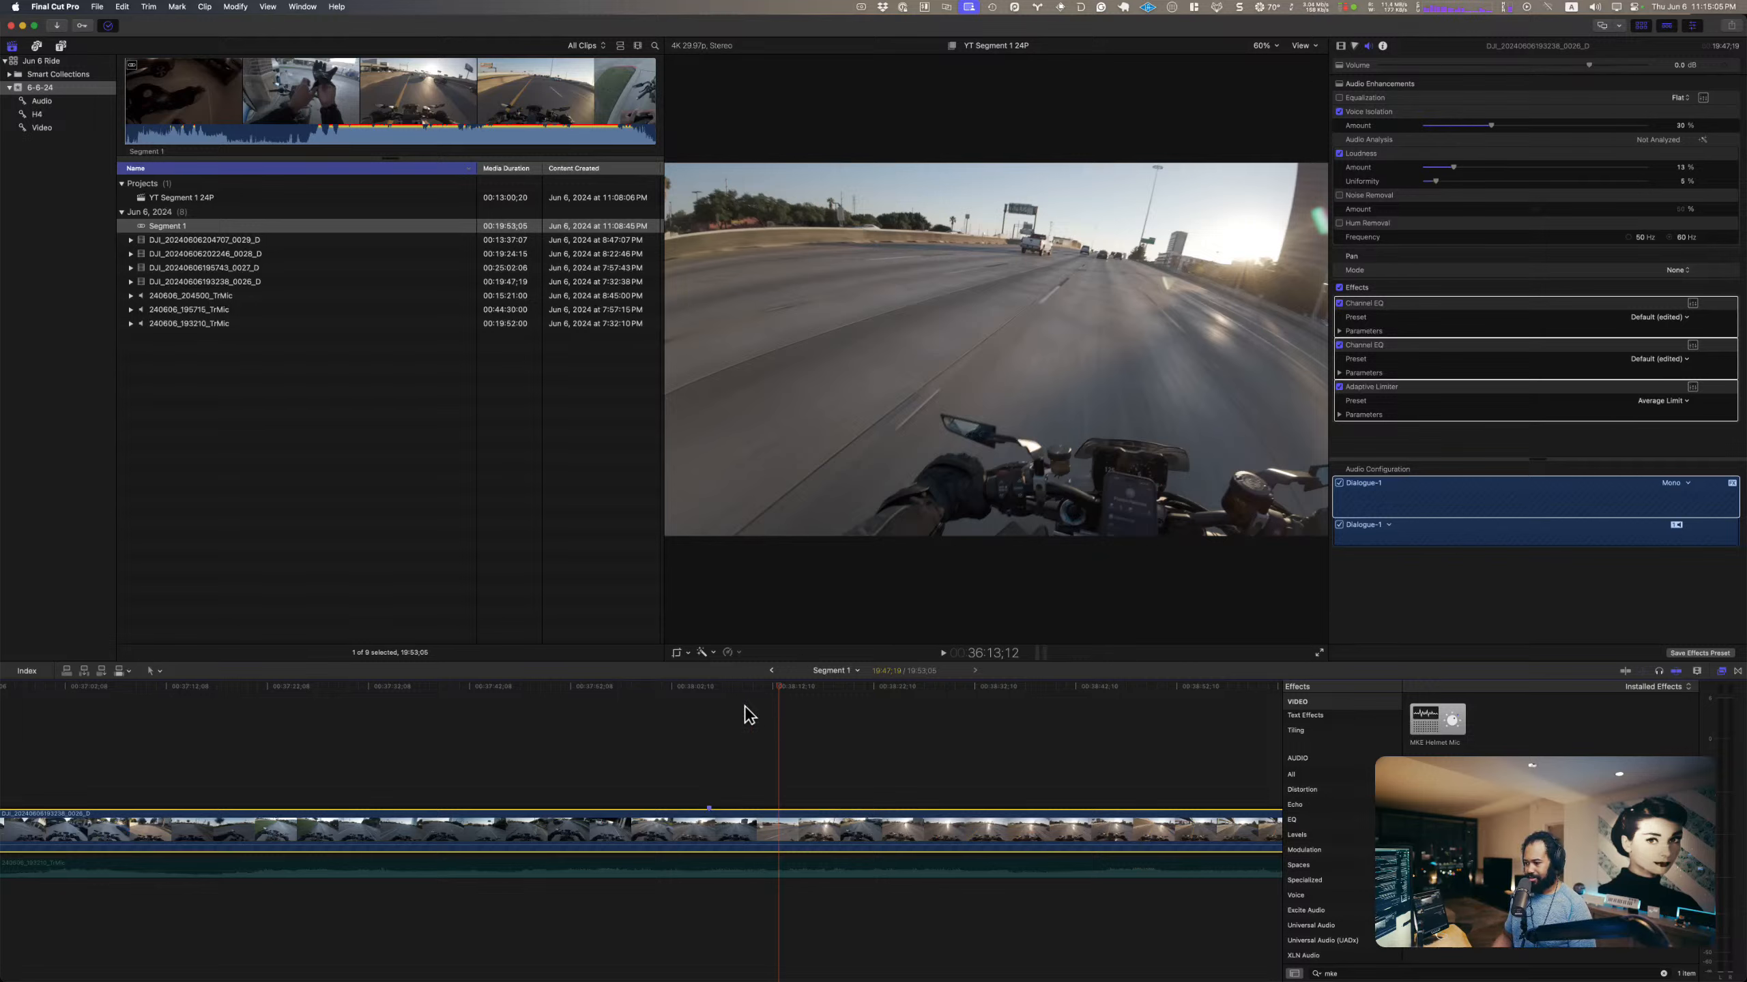
Step: Play the highway passage up to about 38:11 to hear the camera clip's audio with the effects preset applied
left_click(700, 687)
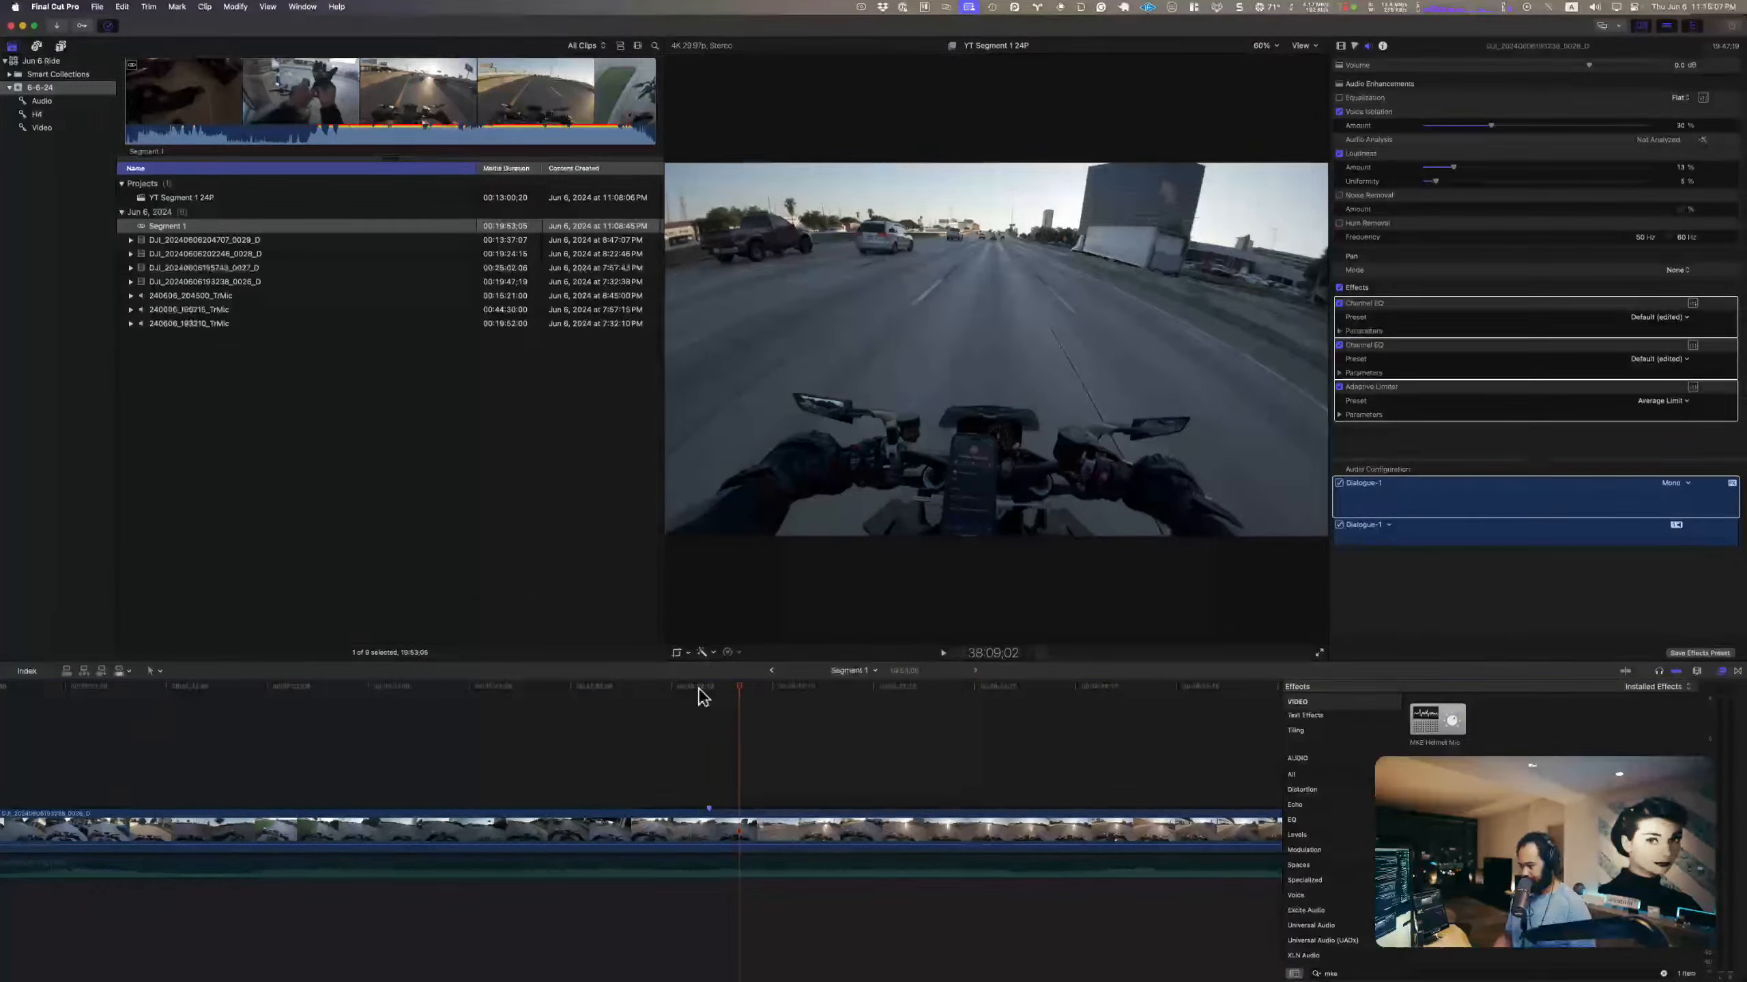
key("space")
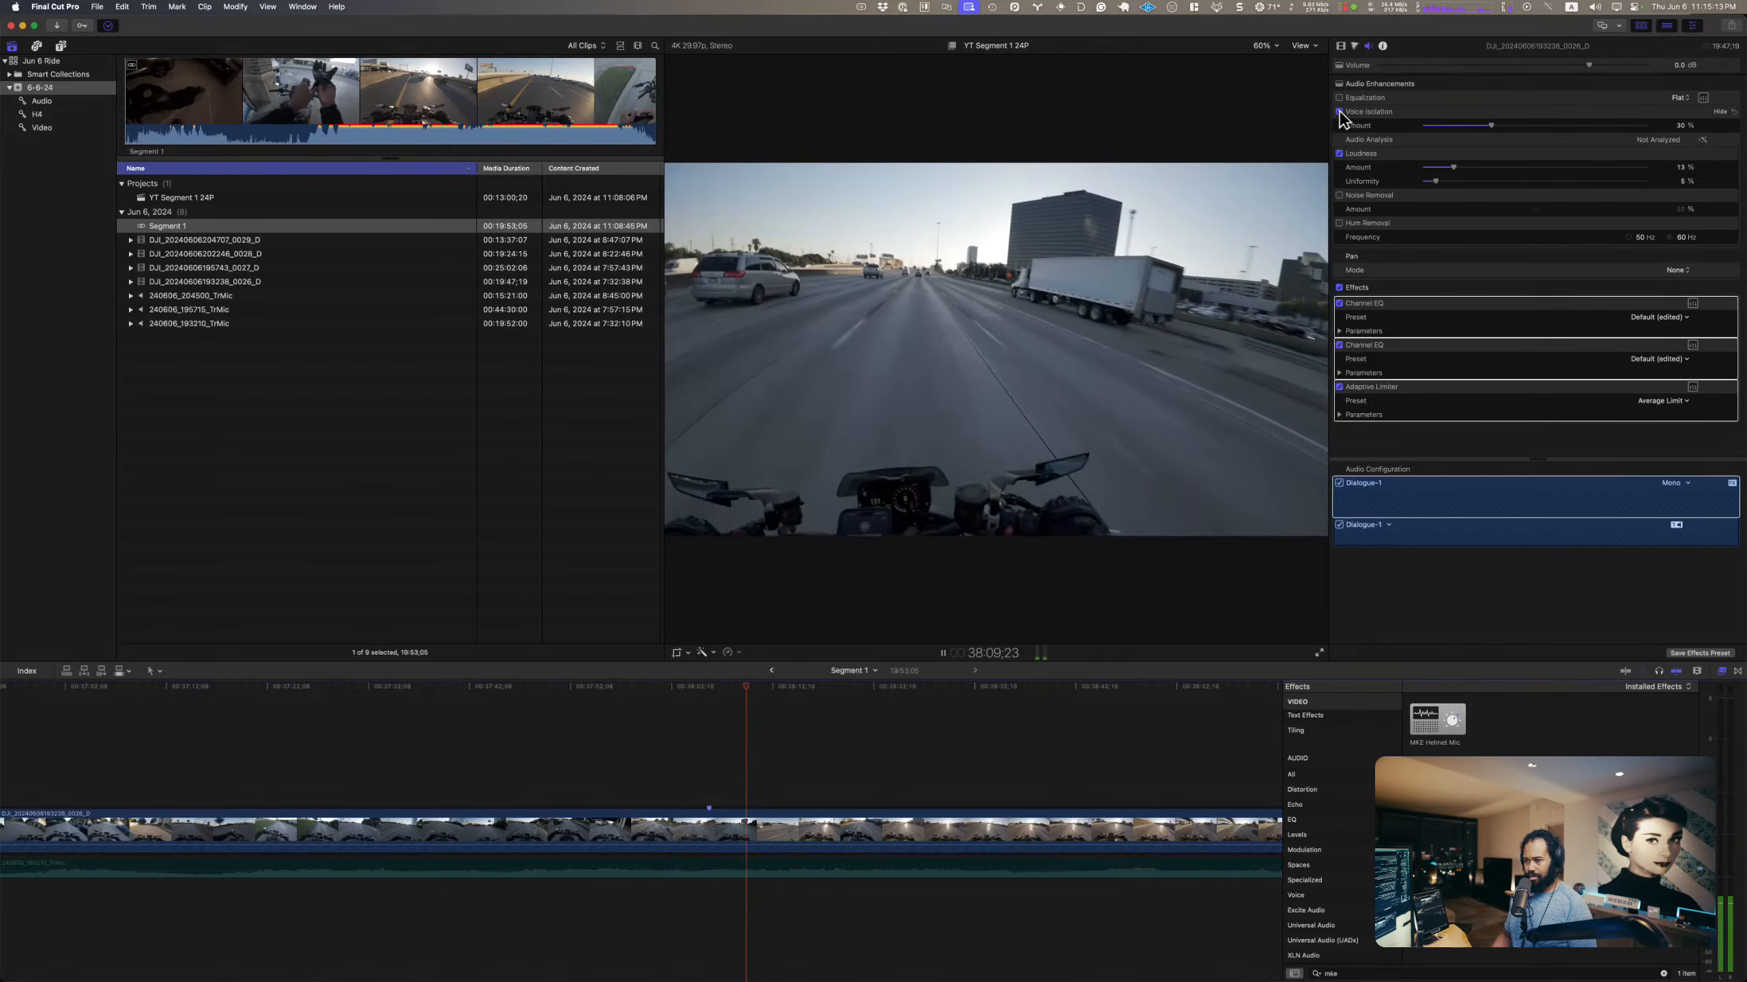
key("space")
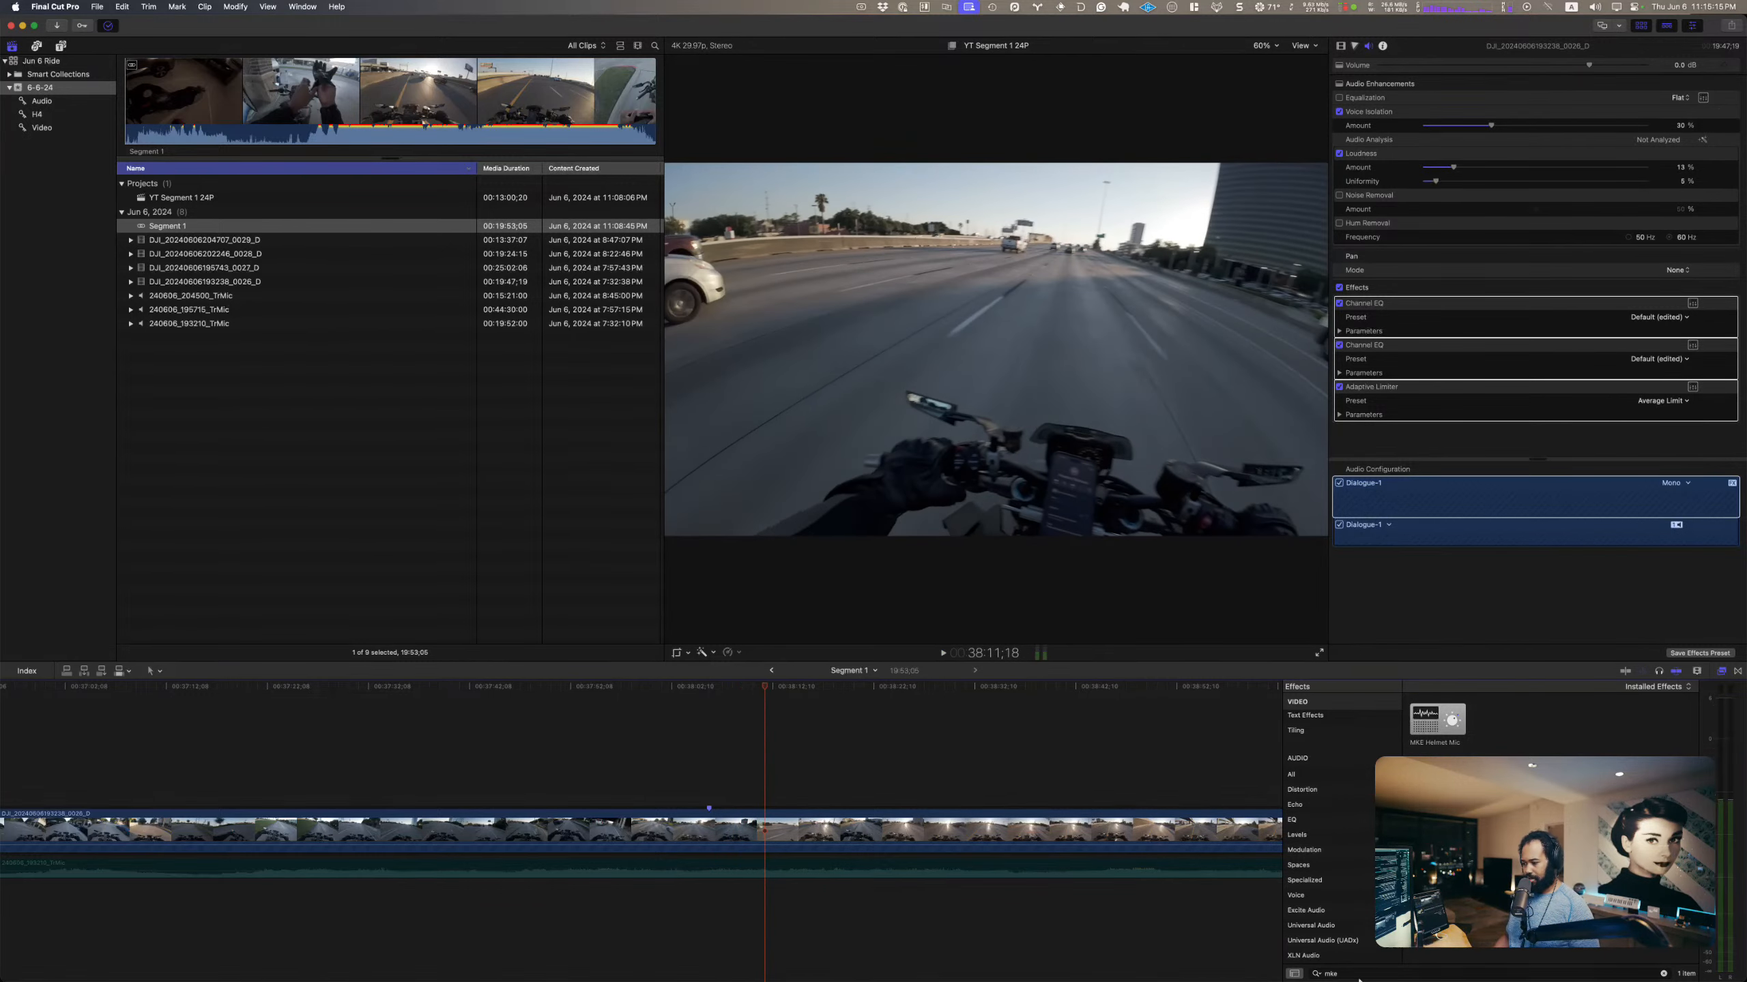
Step: Fit the editing window to the upper half of the screen to reveal VISION 4X, and unfreeze its display
mouse_move(1033, 928)
left_click(1084, 749)
key("ctrl+alt+Up")
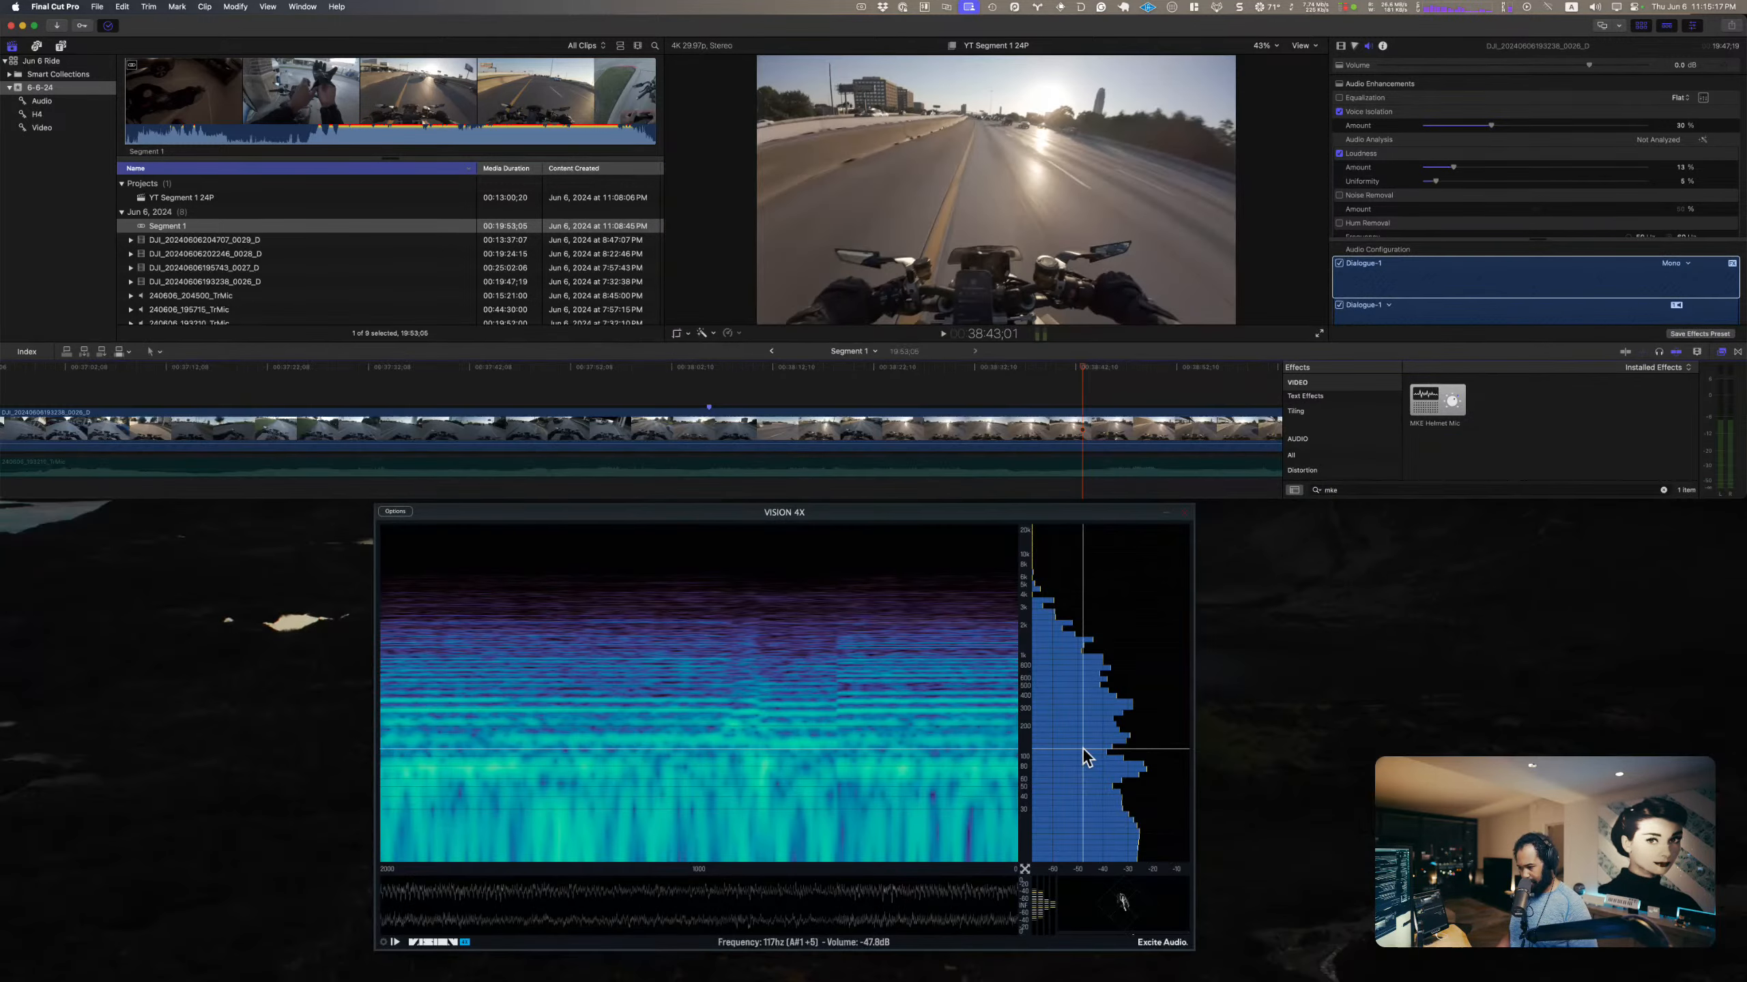
left_click(395, 944)
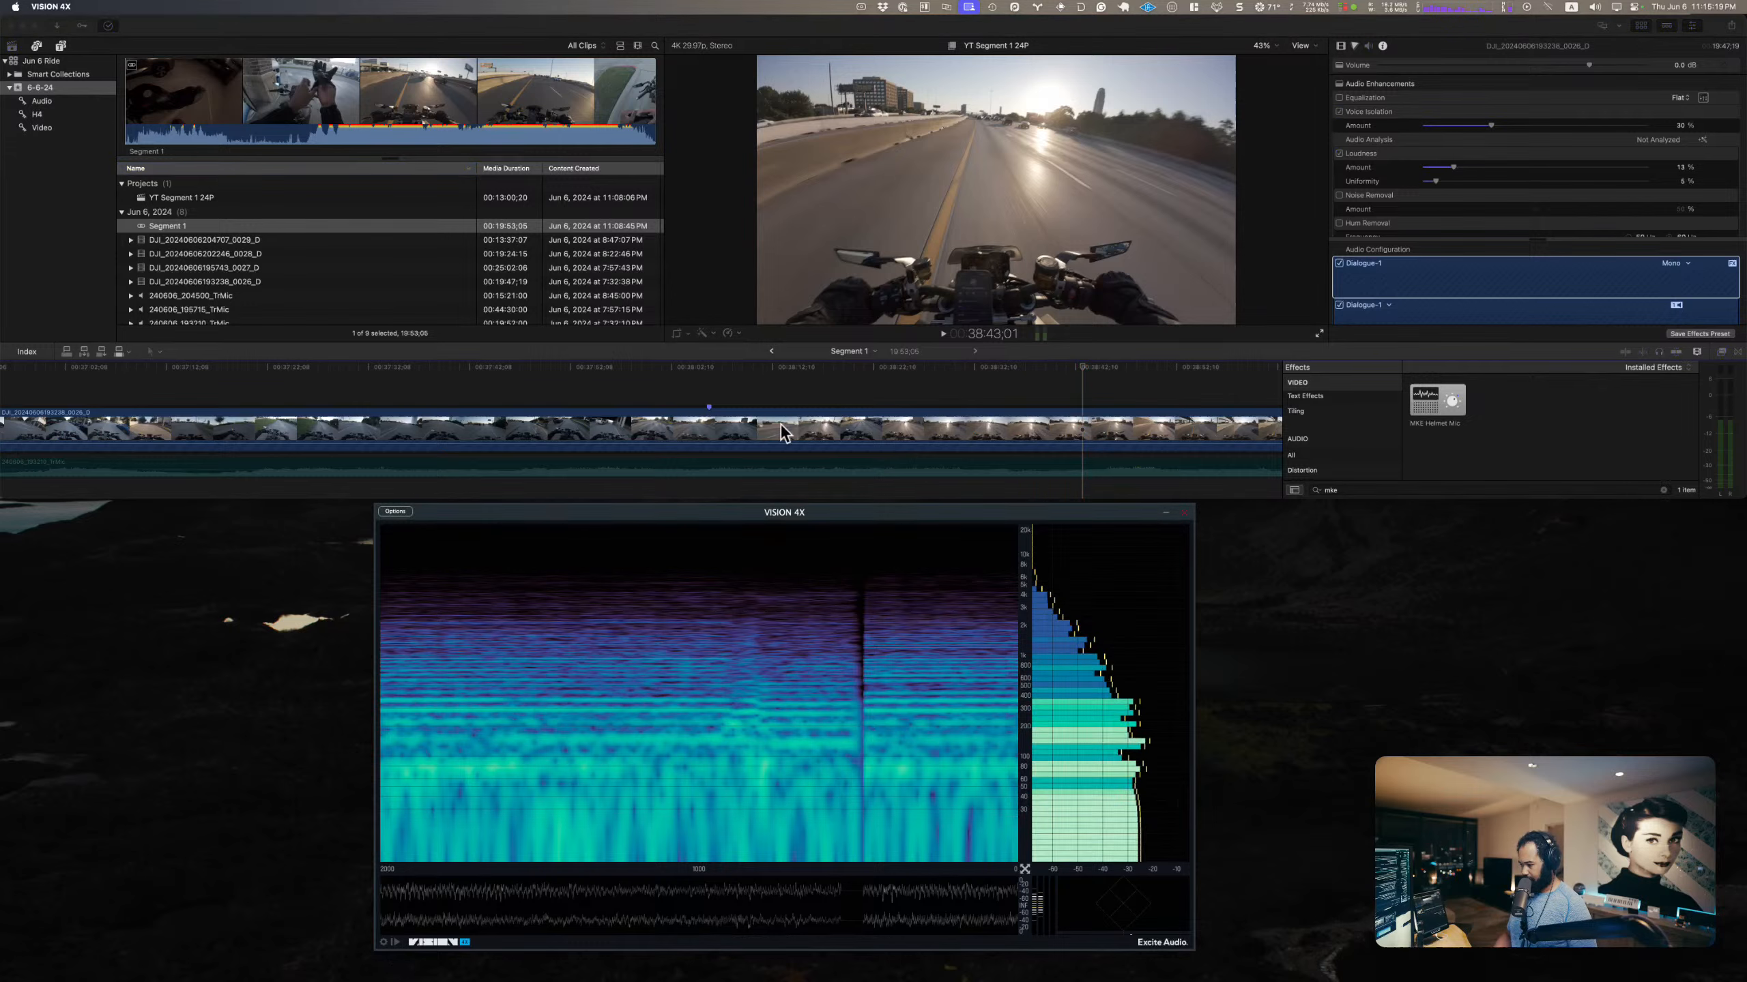
Step: Play the ride from the marker at about 38:06 and freeze VISION 4X on a speech passage to examine its spectrum
left_click(710, 376)
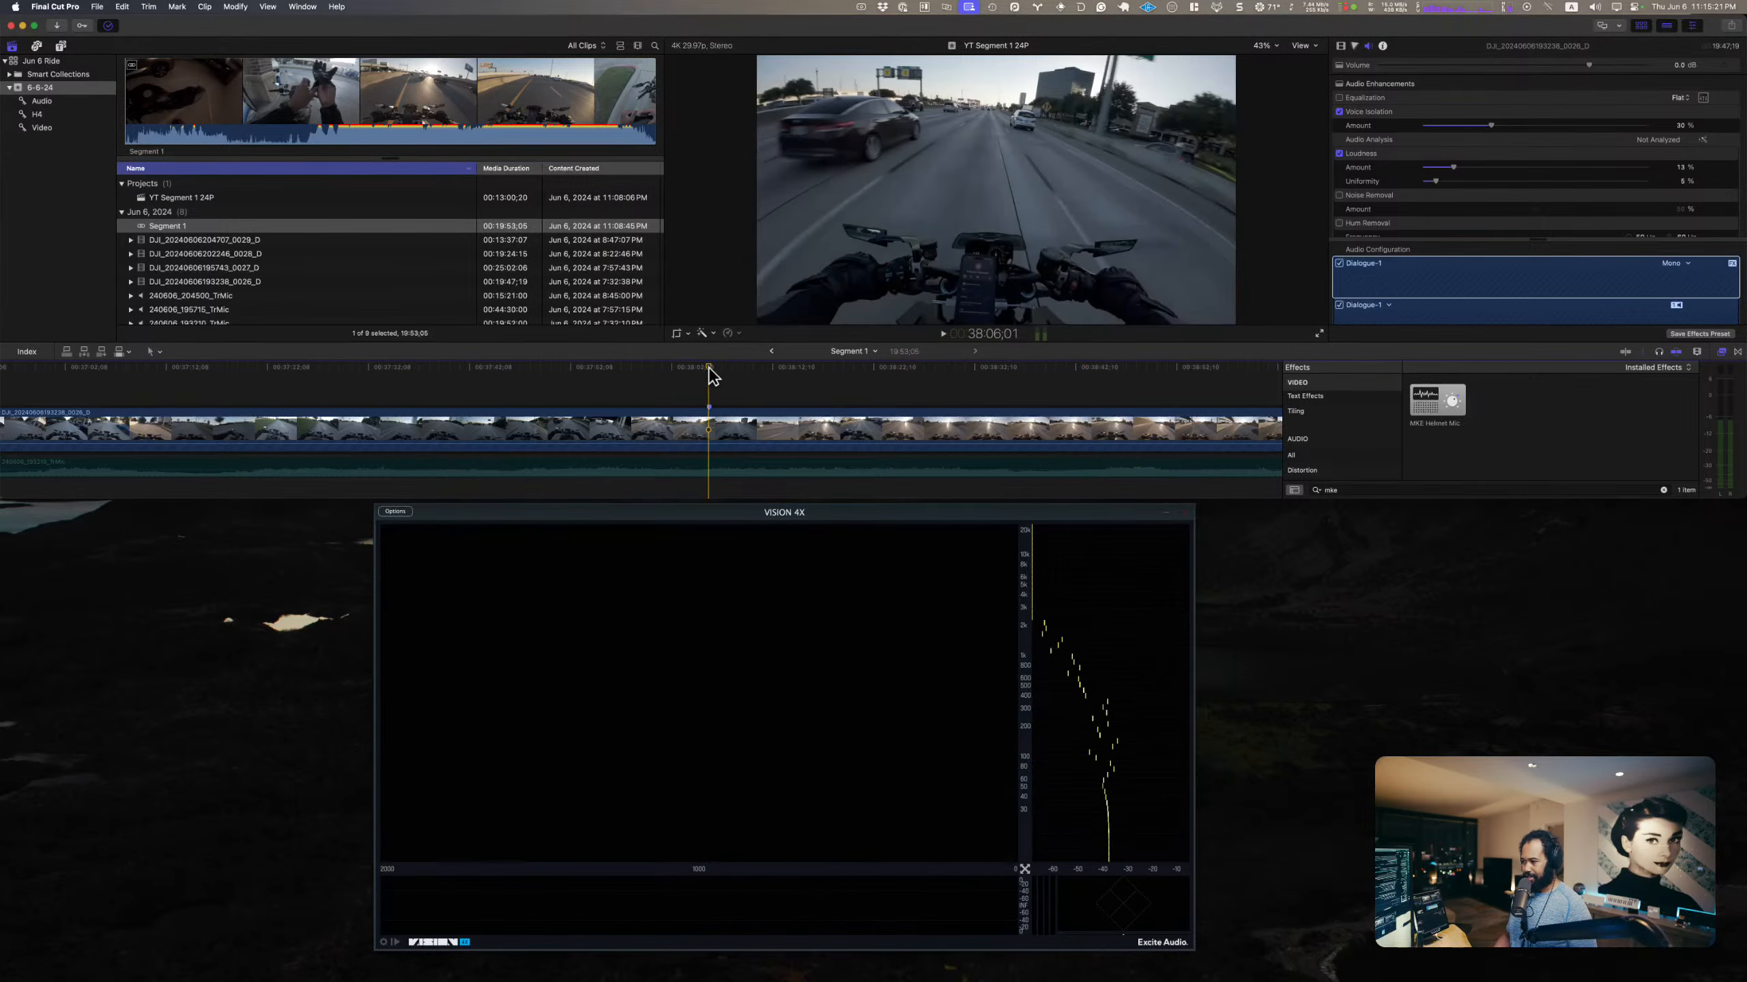
key("space")
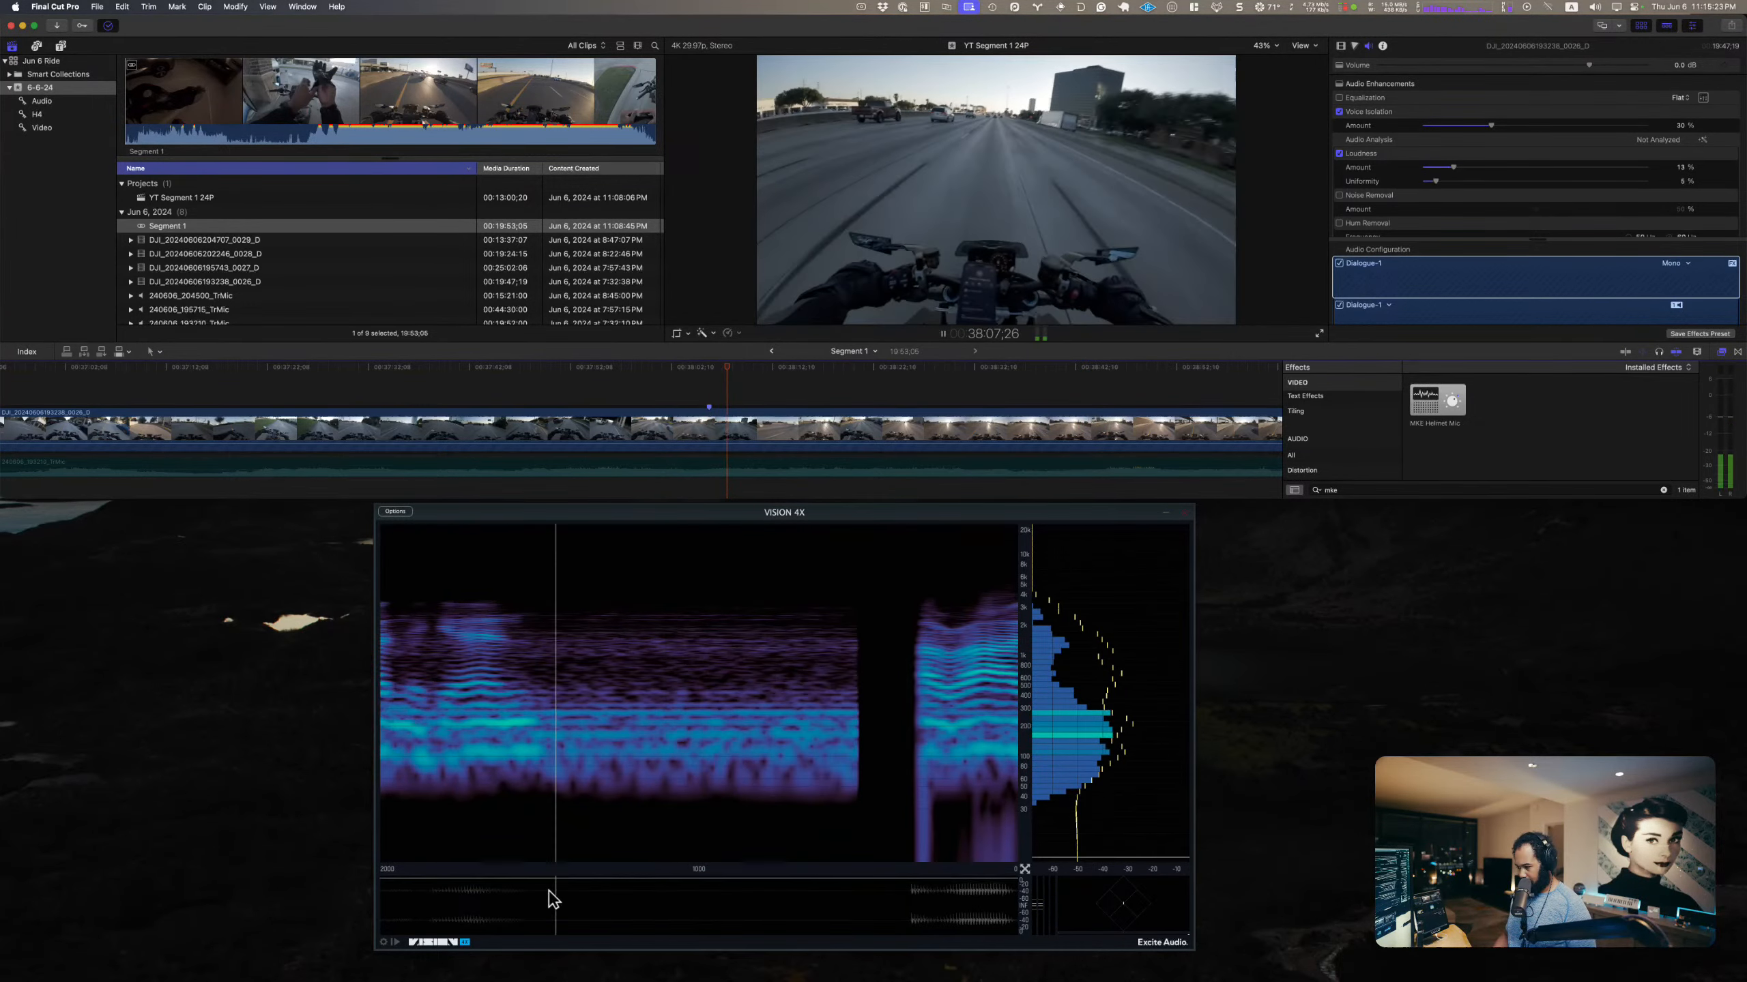
left_click(396, 942)
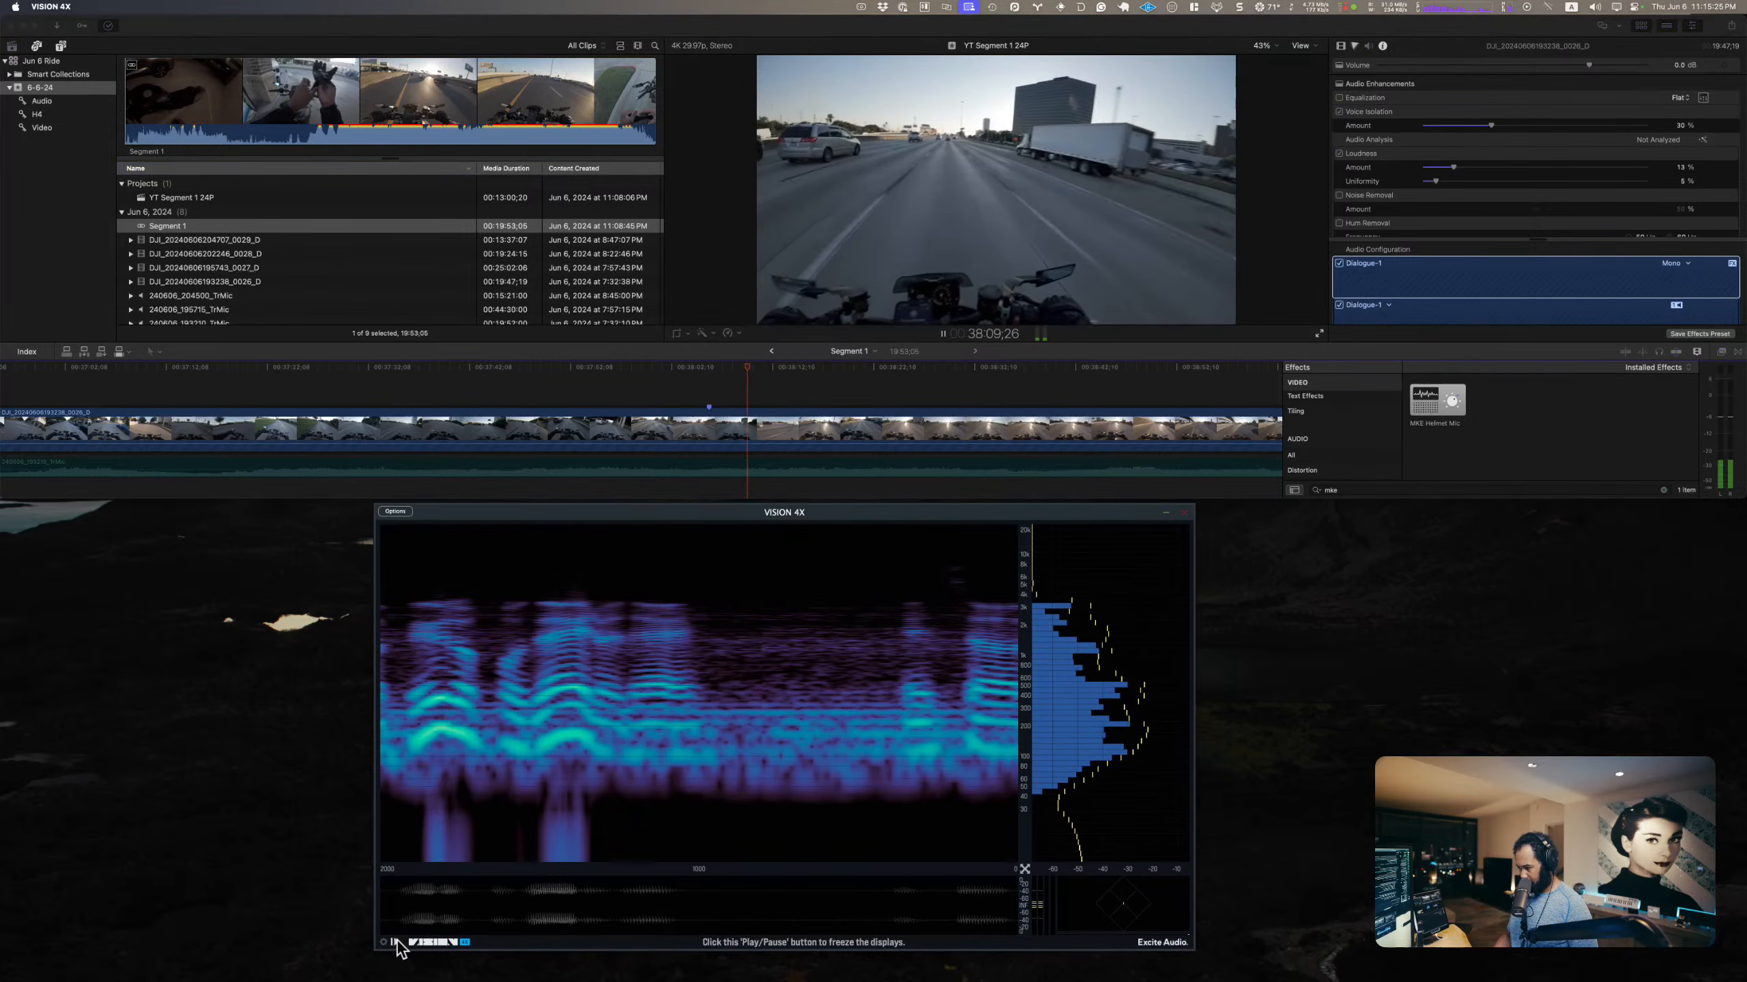
left_click(396, 942)
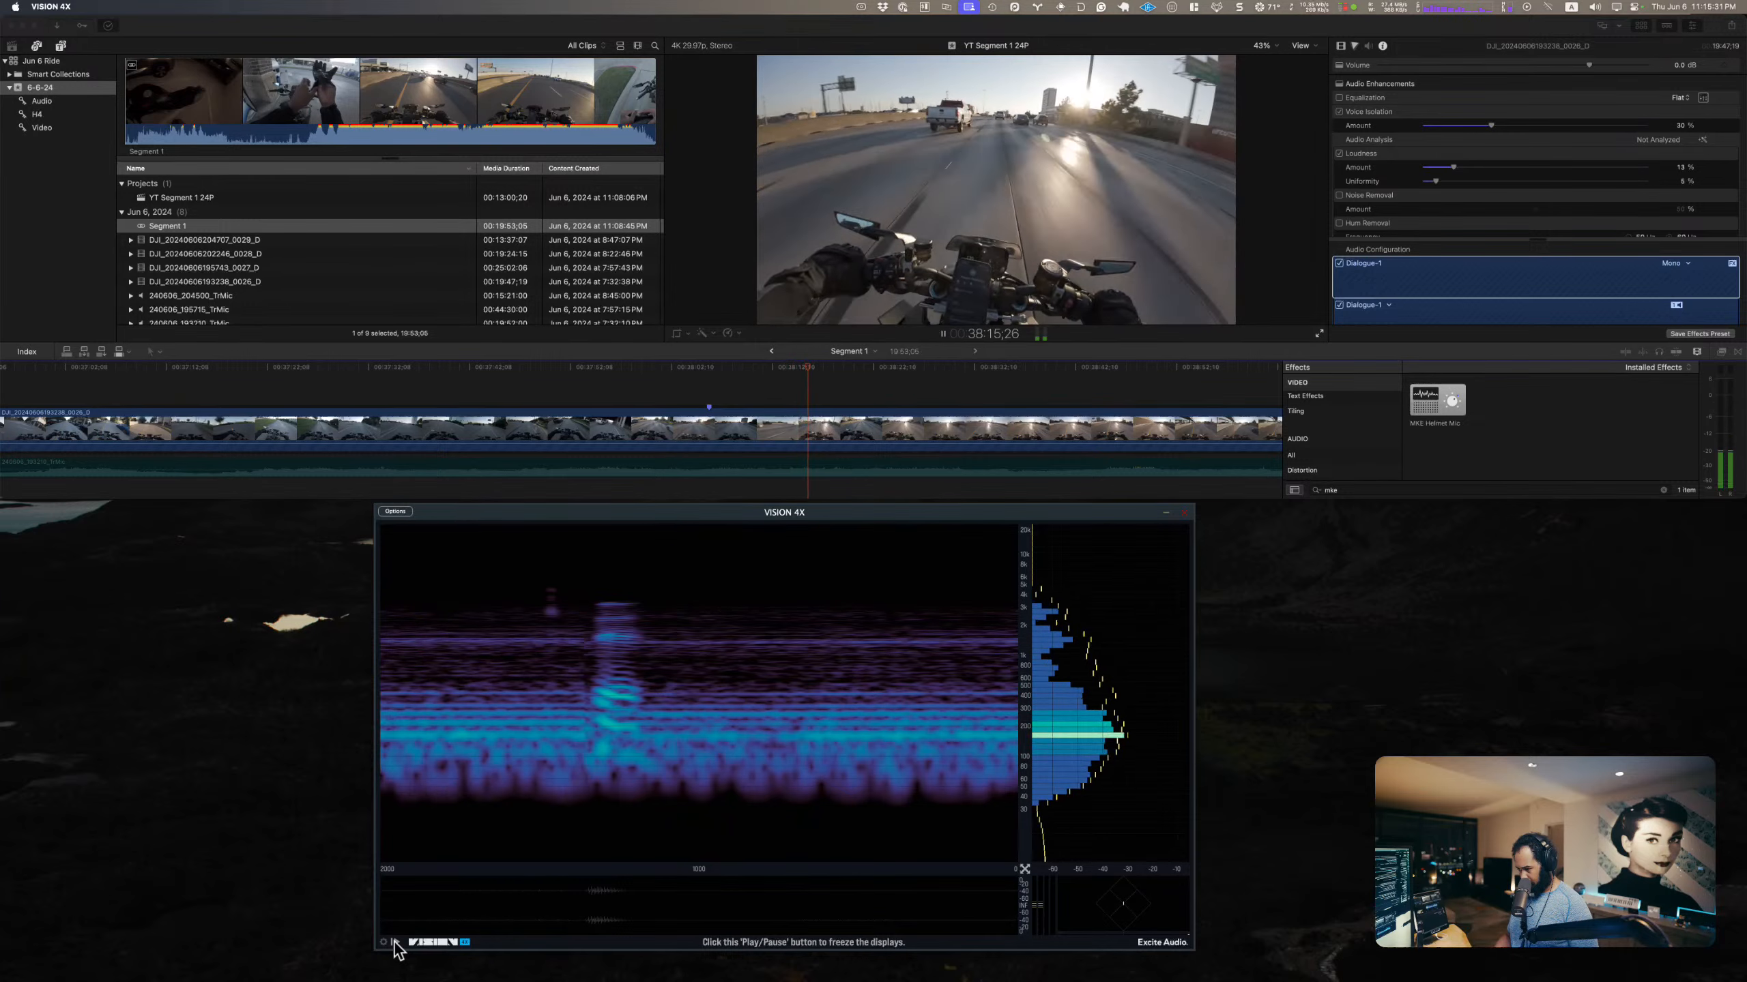
left_click(395, 943)
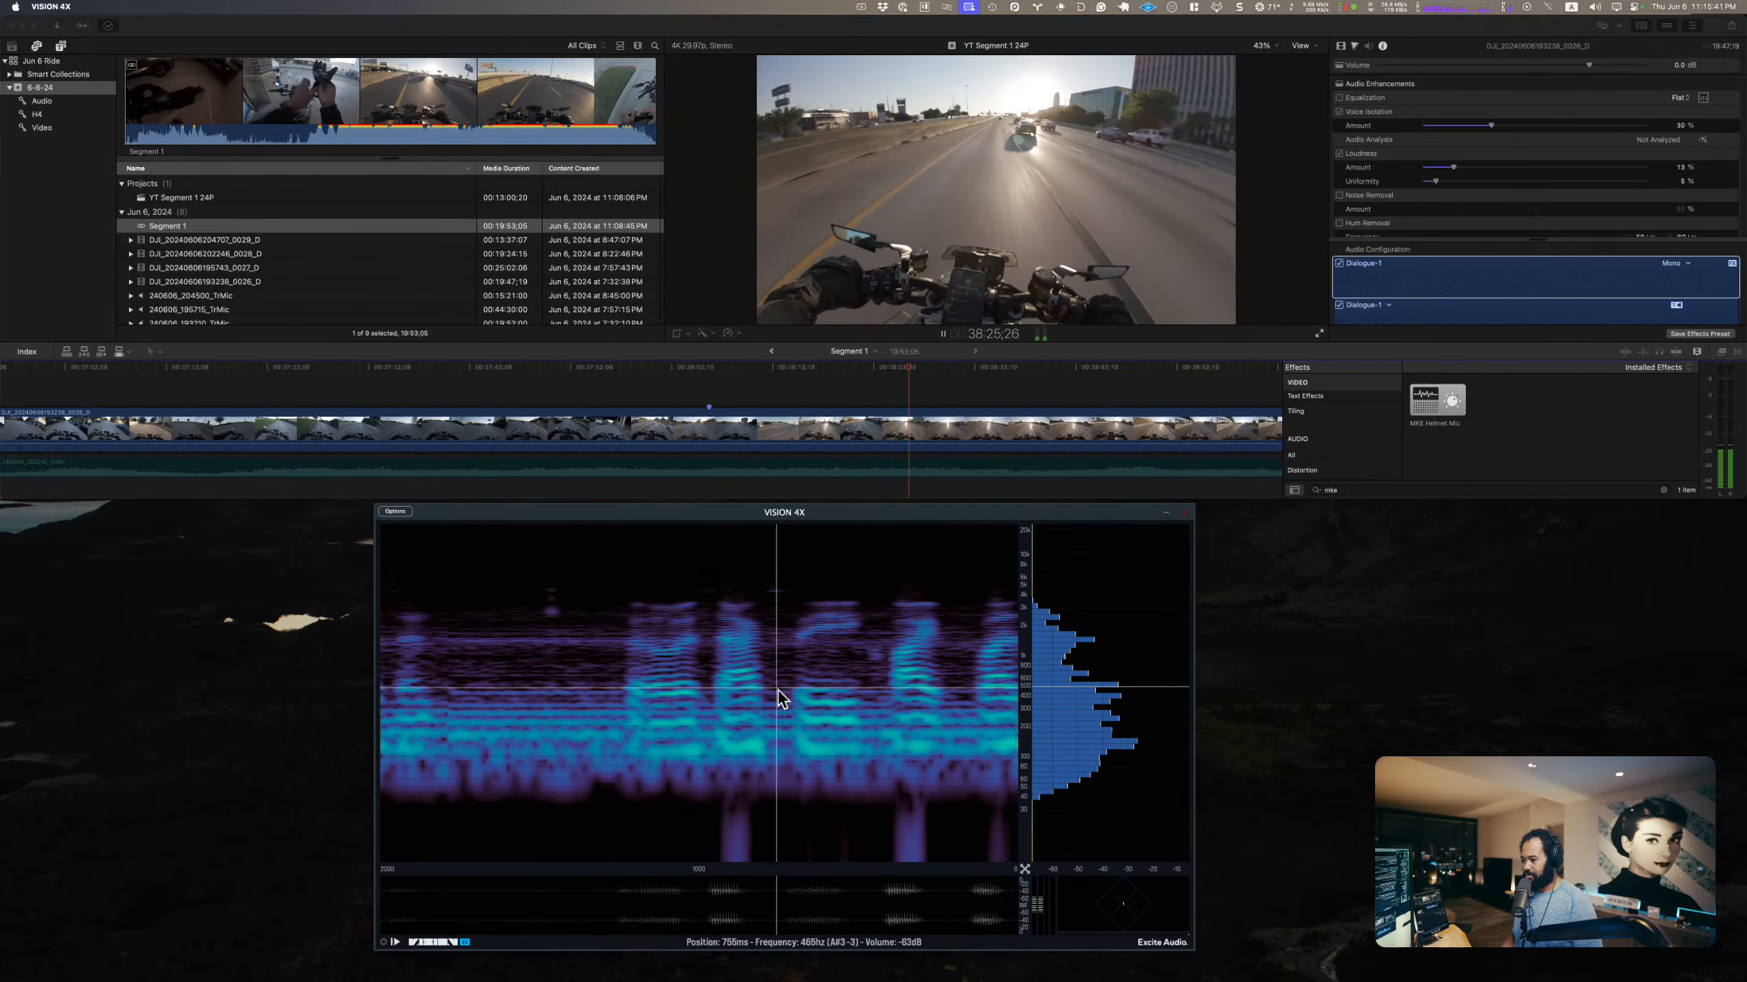
Step: Open the second Channel EQ of the camera clip and move its window beneath the viewer, clear of most of the spectrogram
scroll(1643, 196, "down", 5)
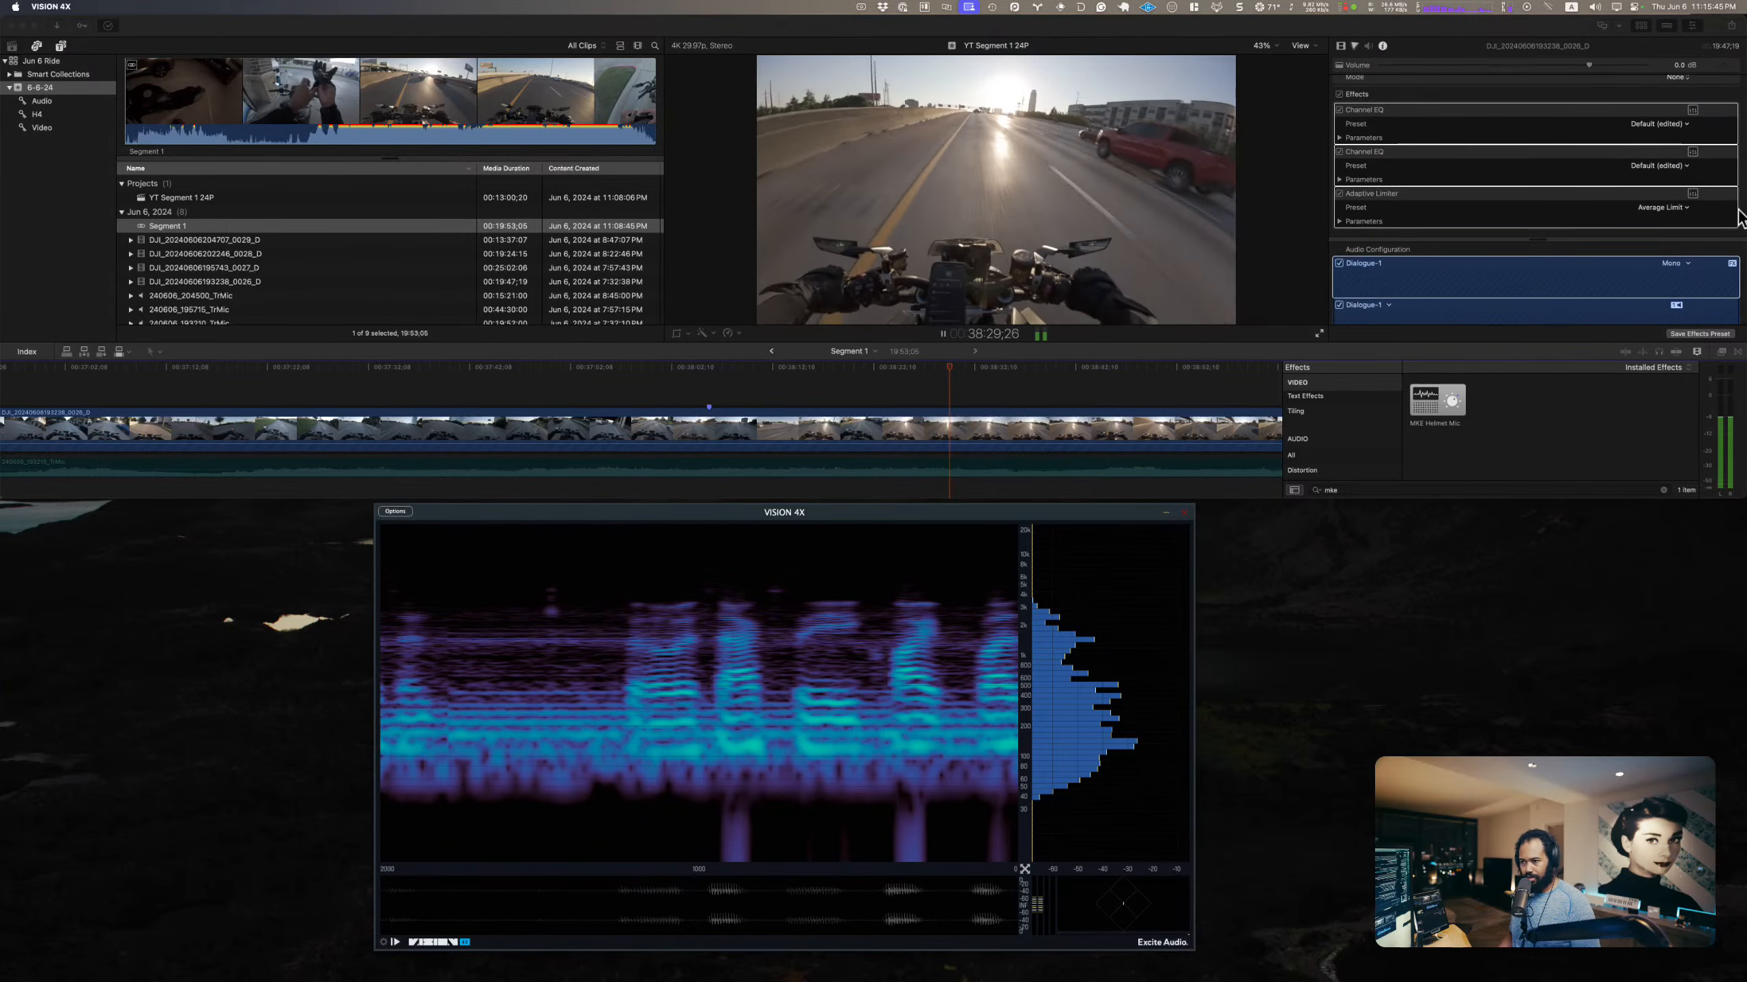
left_click(1692, 152)
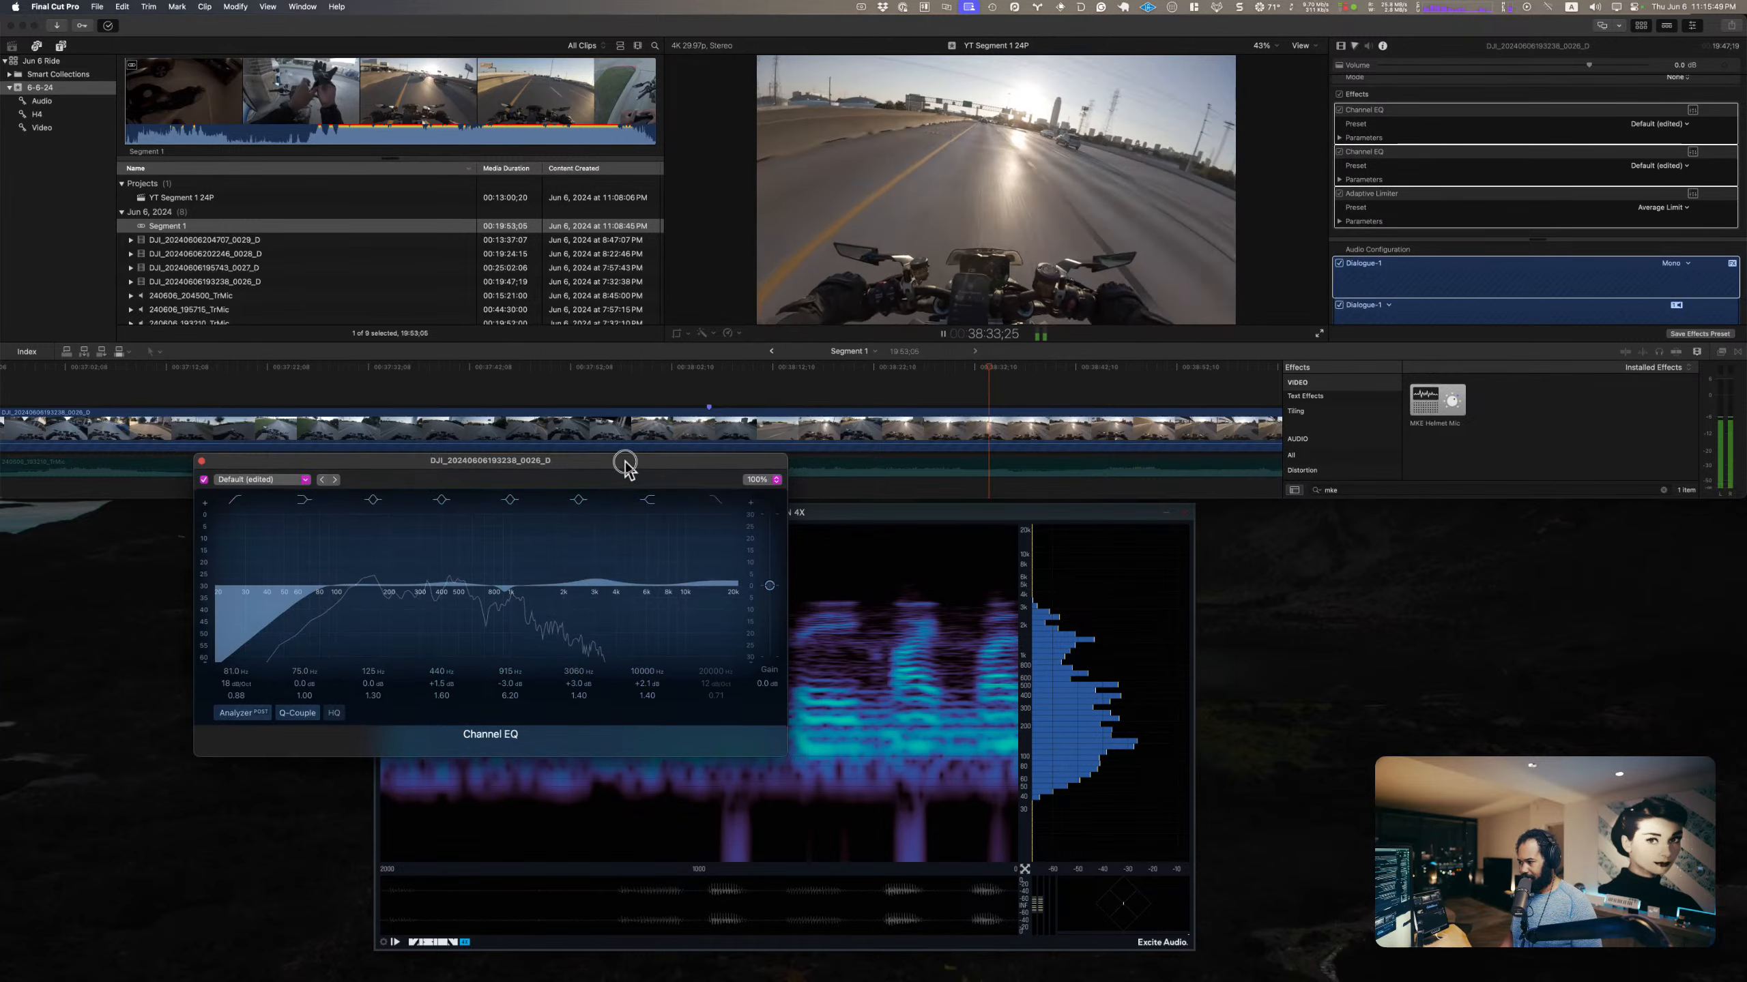
left_click_drag(623, 462, 772, 366)
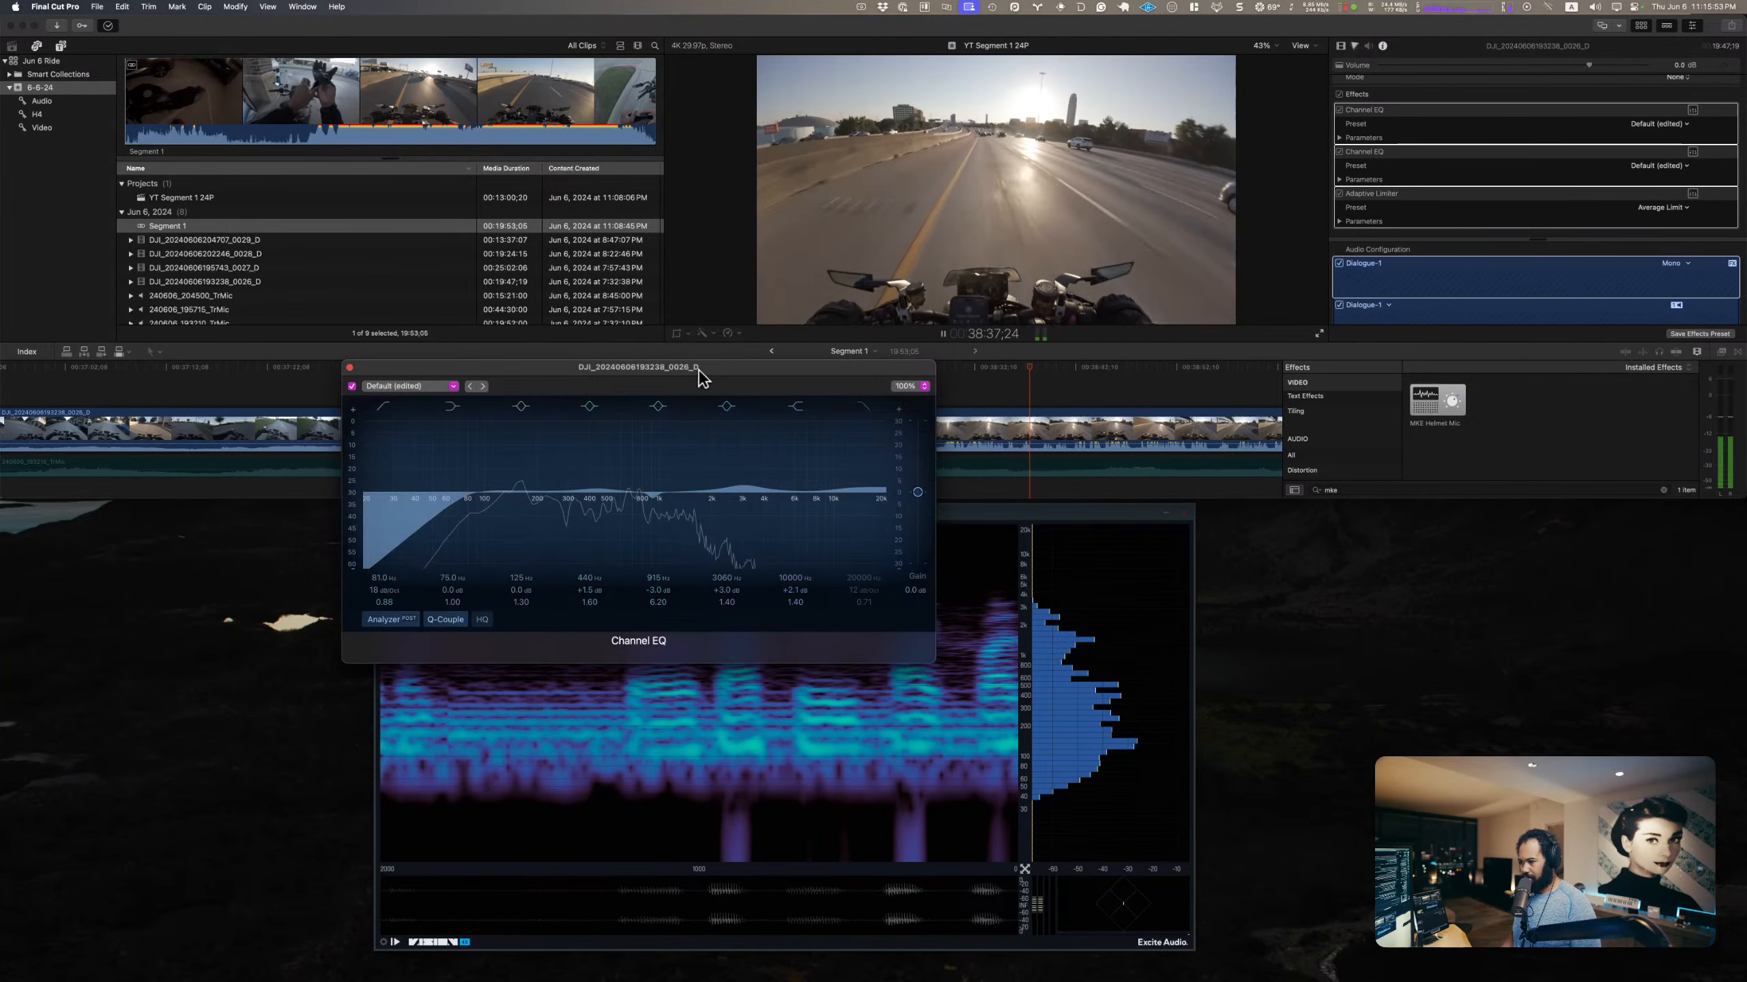
Step: Close the camera clip's Channel EQ and raise the clip's volume to 3.0 dB while playing through the highway passage
left_click(349, 366)
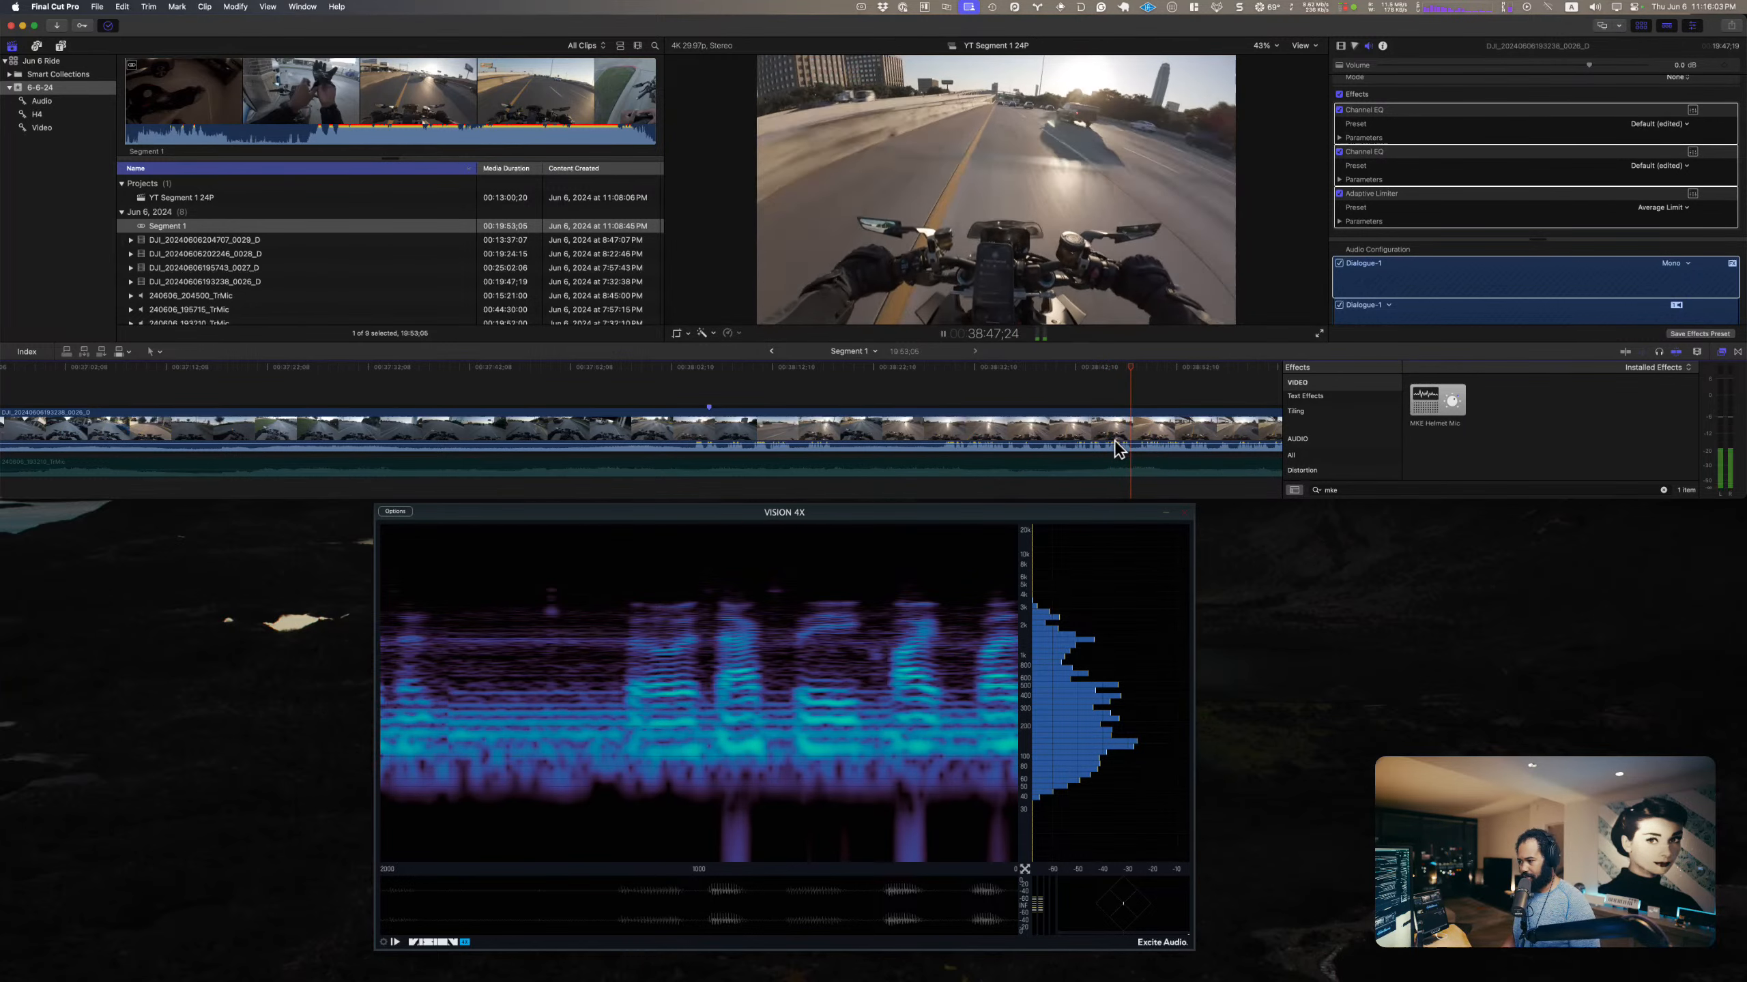
key("space")
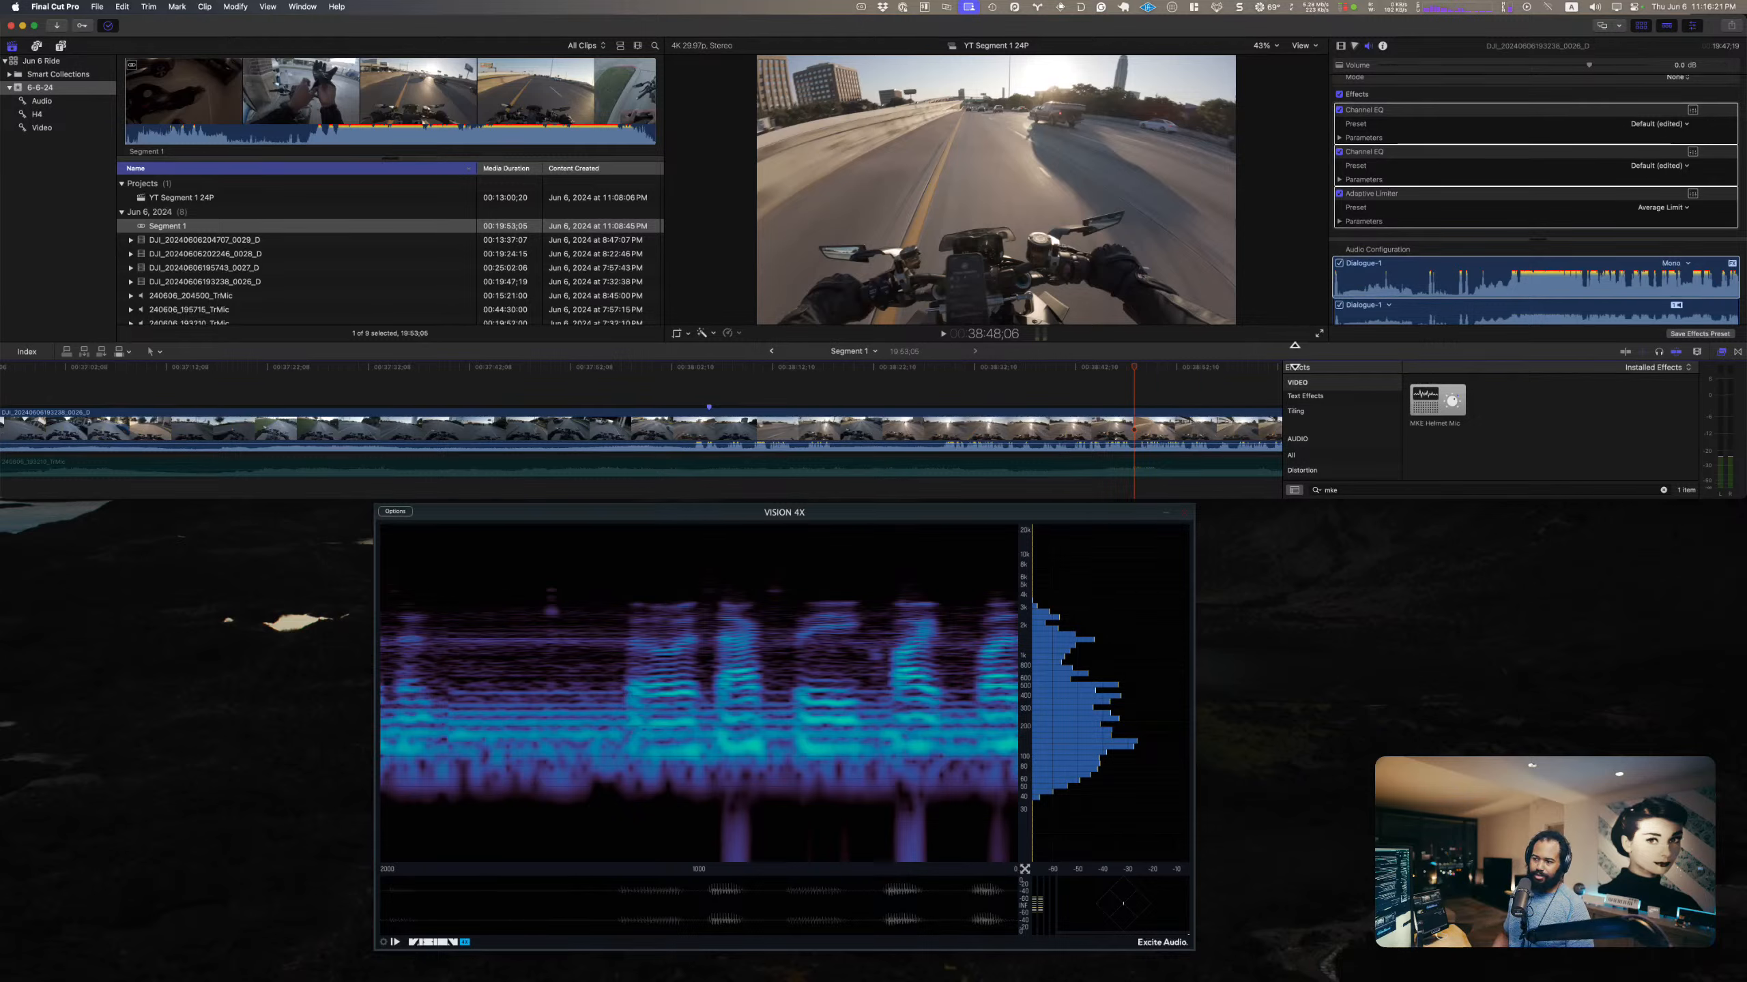
key("space")
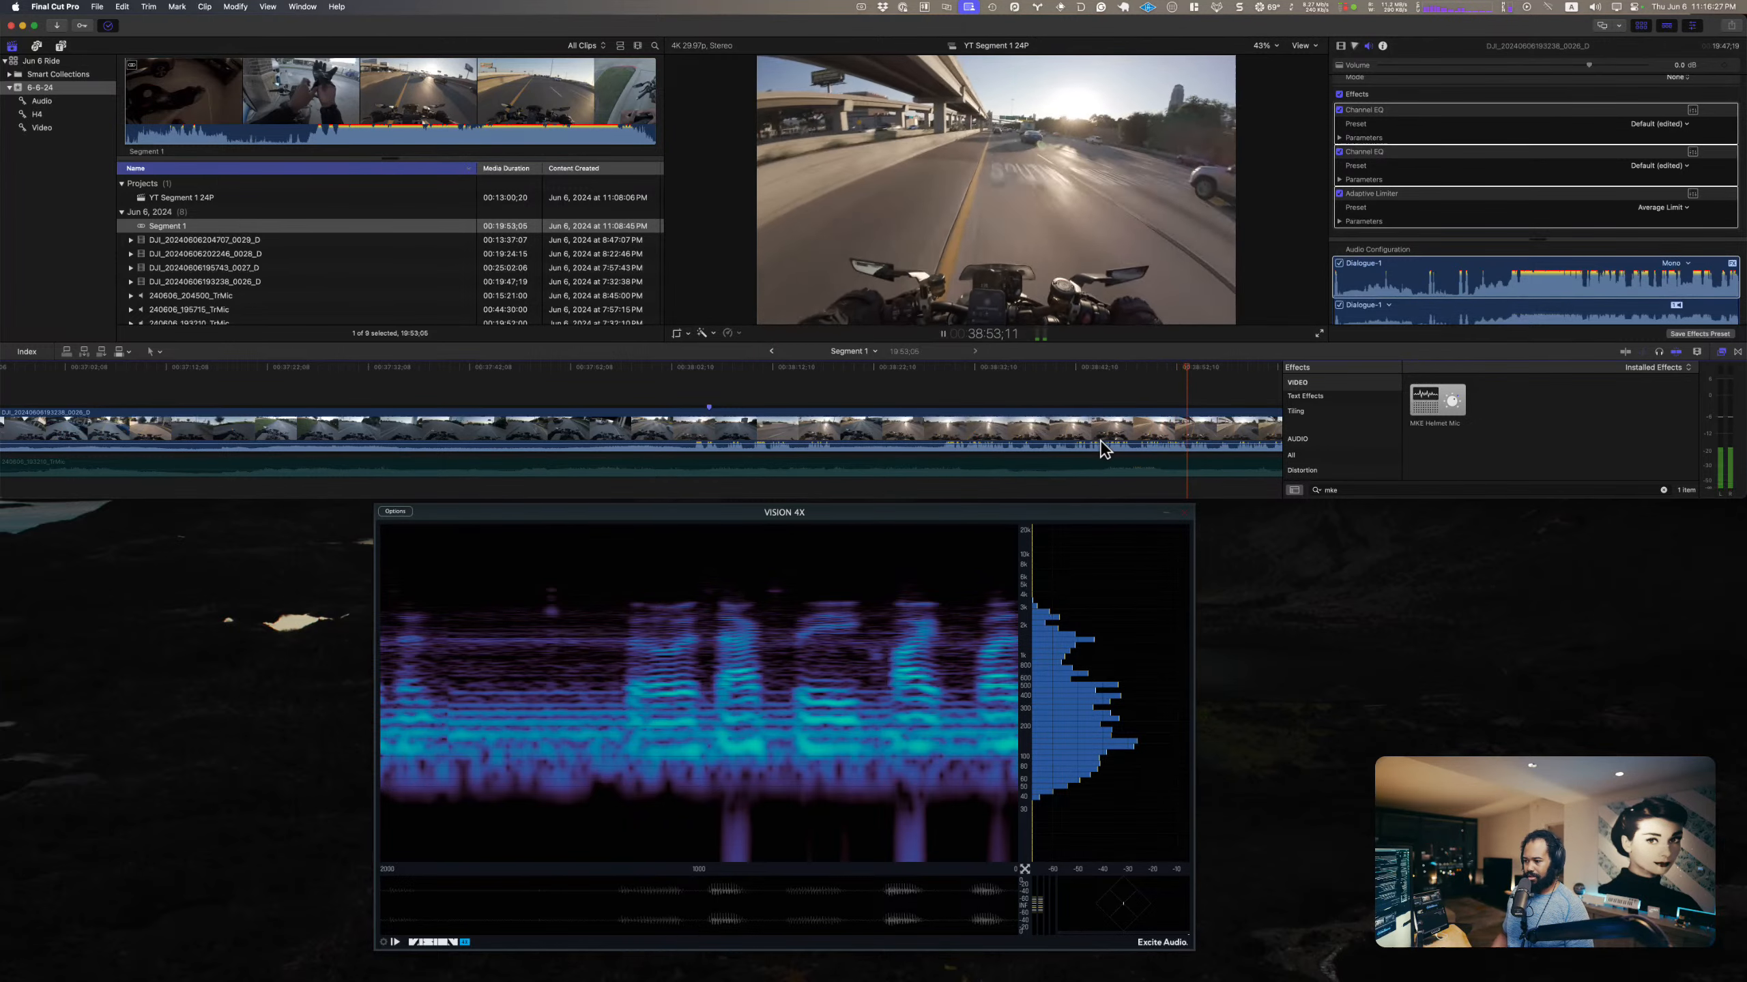
left_click_drag(1100, 442, 1104, 435)
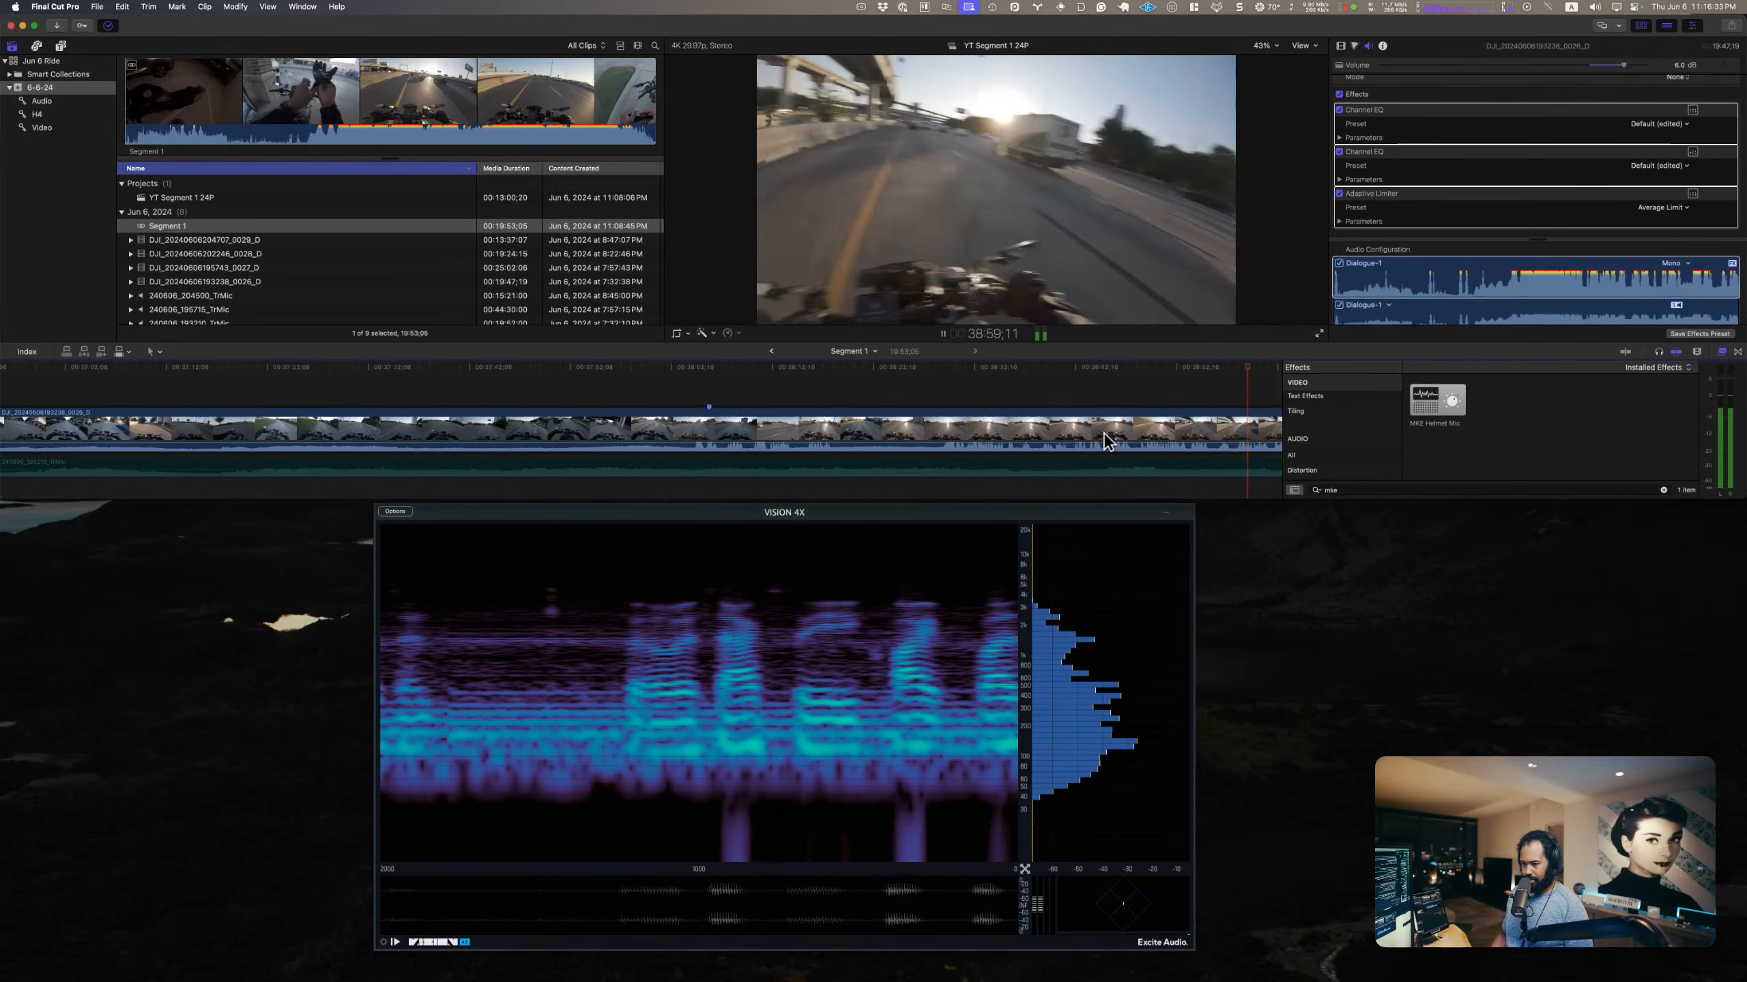
left_click_drag(1103, 439, 1105, 447)
Step: Move the playhead to about 39:46 in Segment 1 and clear the search in the effects browser
scroll(1072, 390, "right", 5)
left_click(1069, 380)
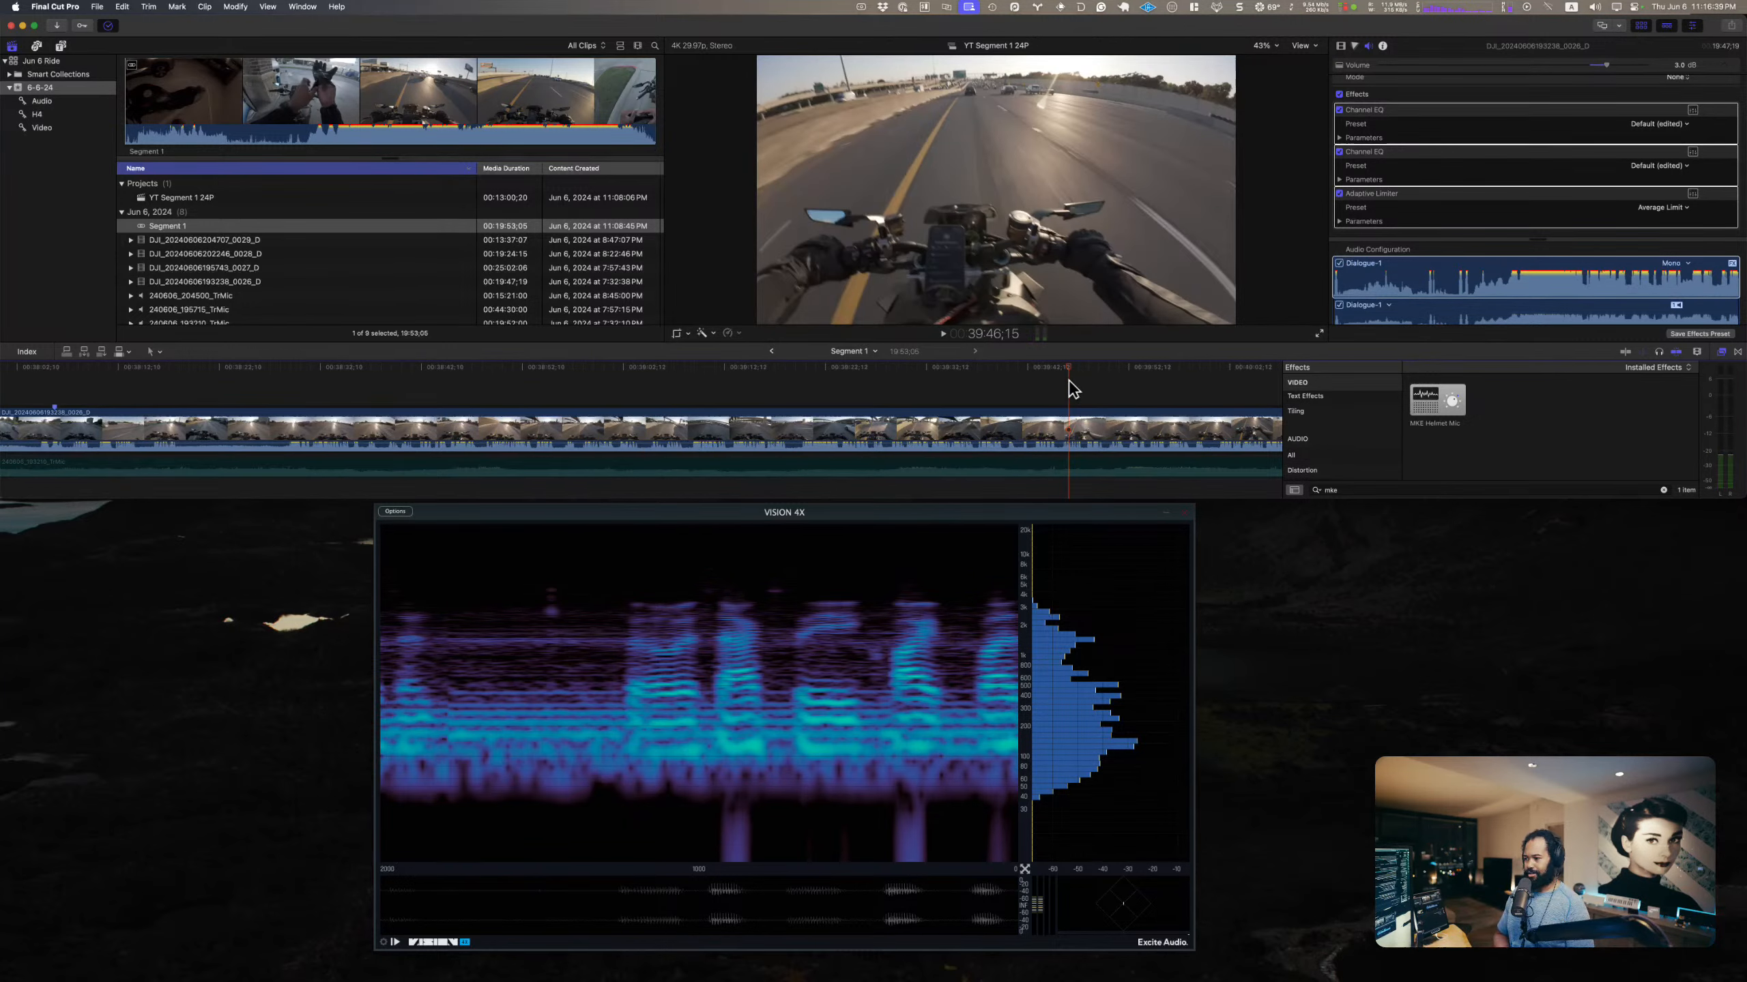
double_click(1341, 490)
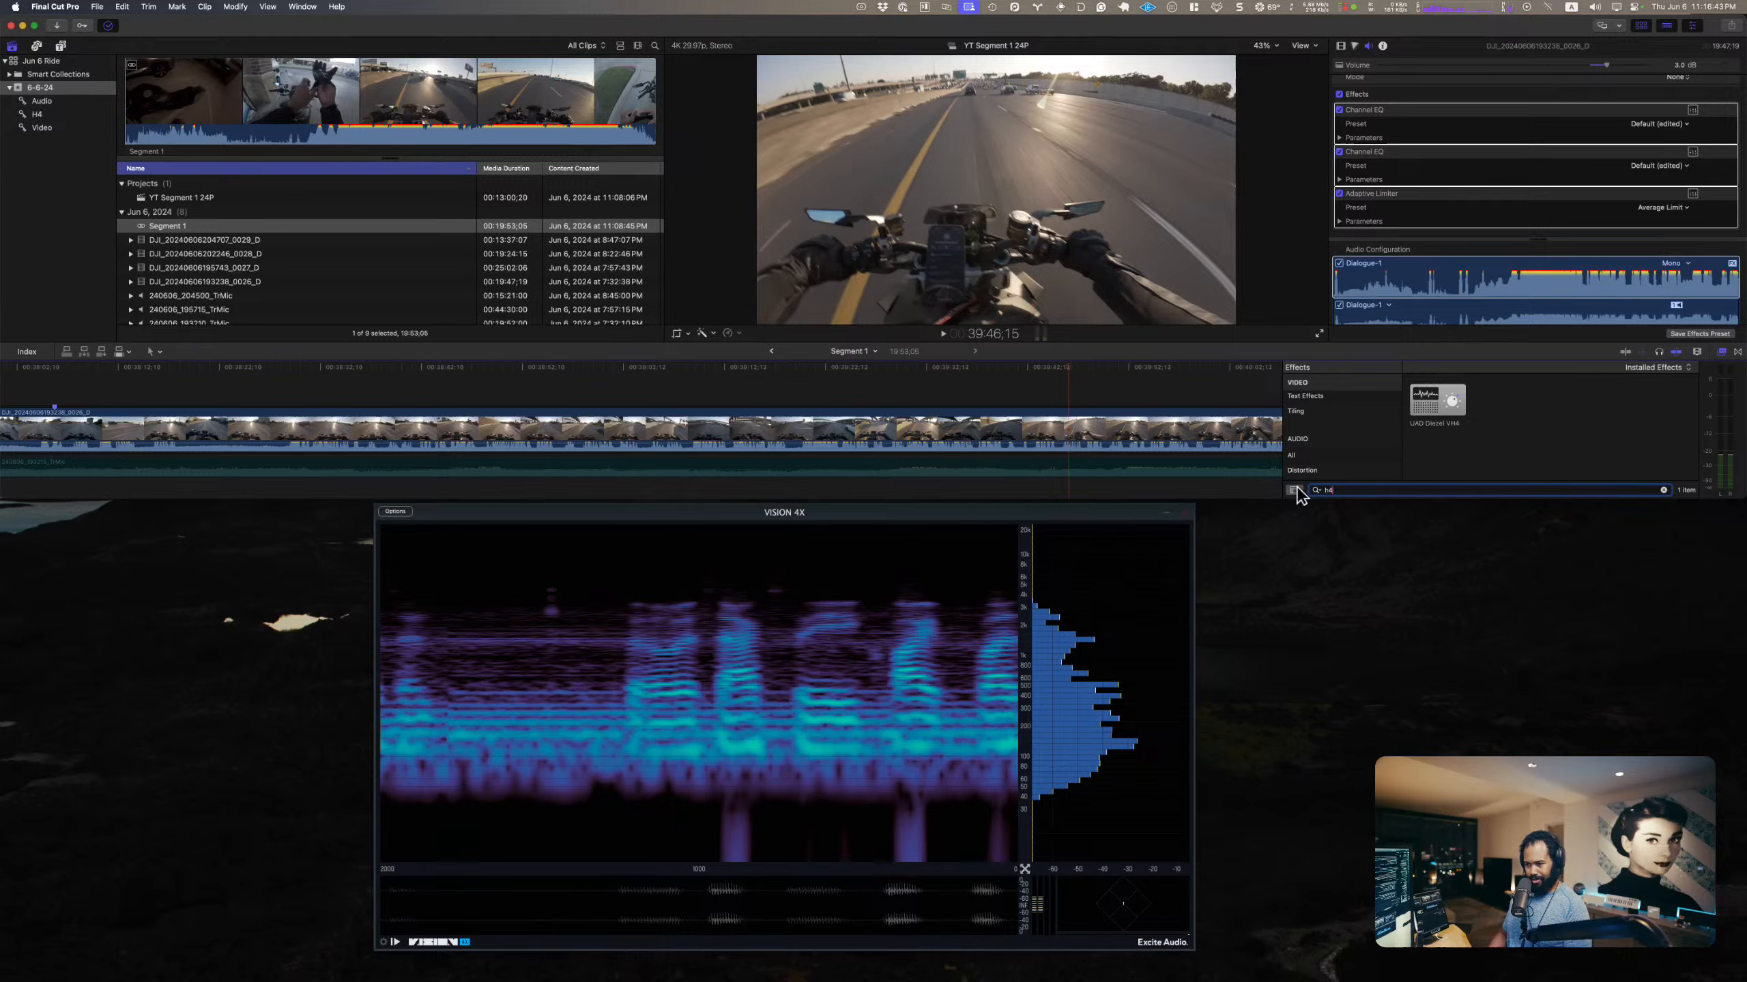
key("BackSpace")
key("BackSpace")
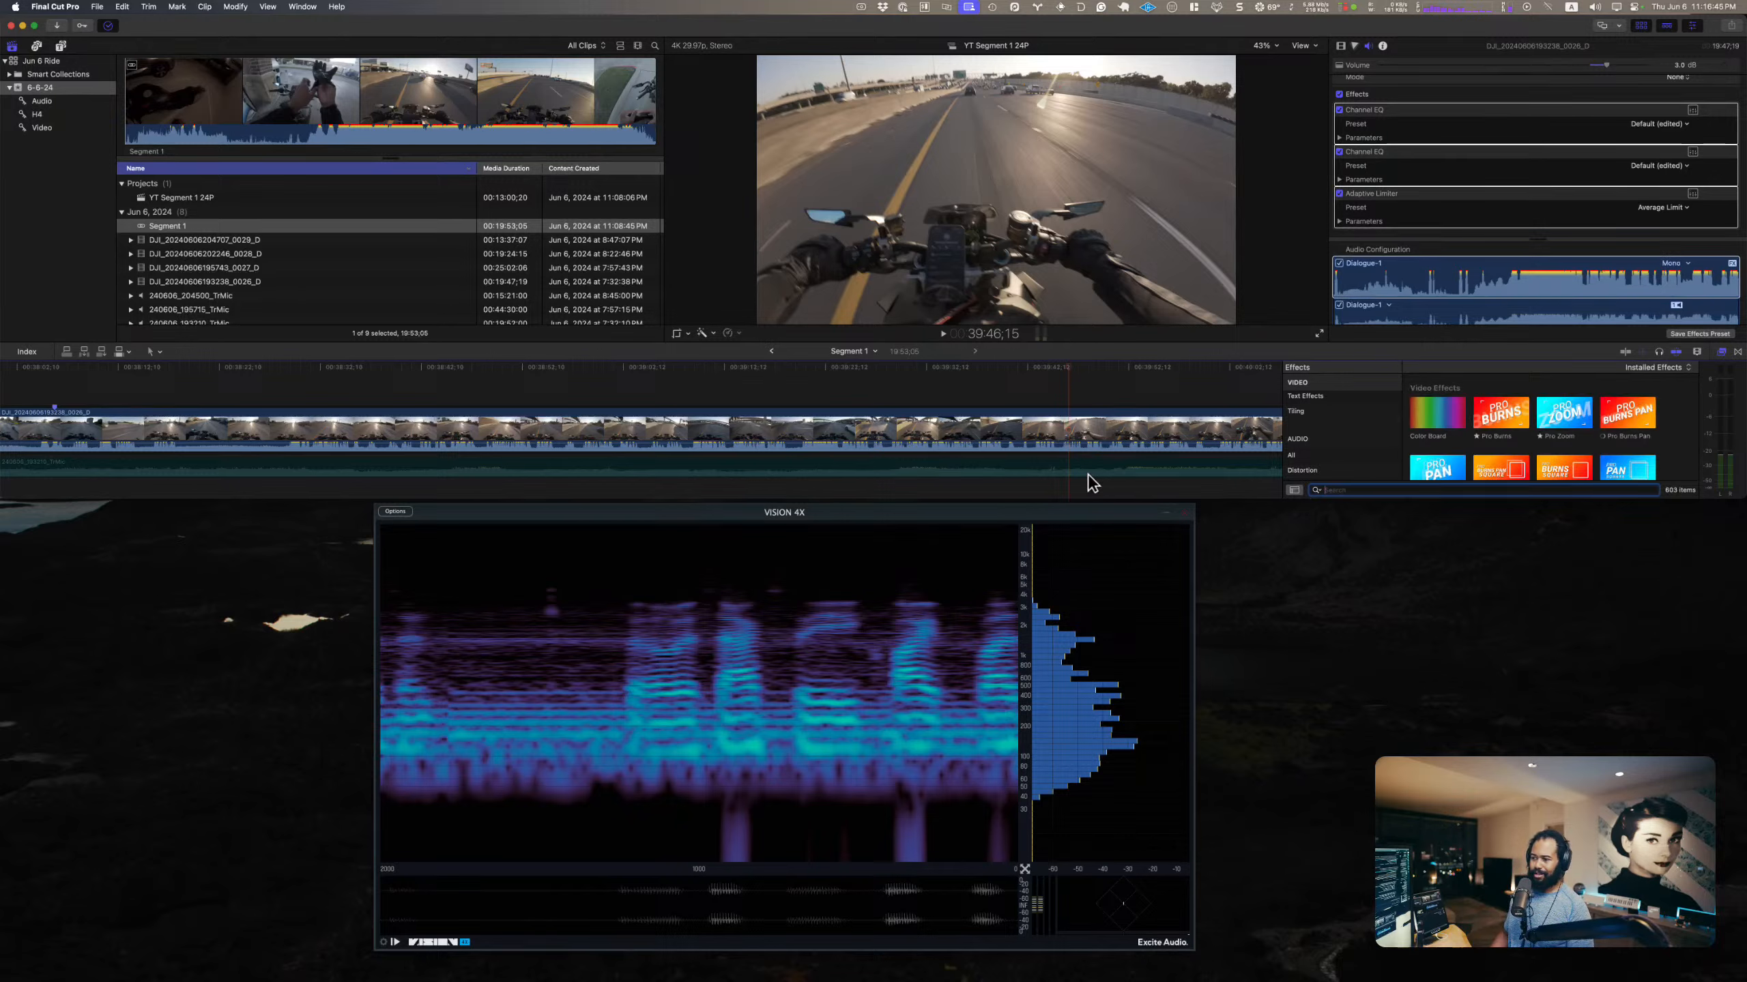
Step: Enable the TrMic audio clip and disable the camera clip so that only the TrMic recording is heard
left_click(871, 460)
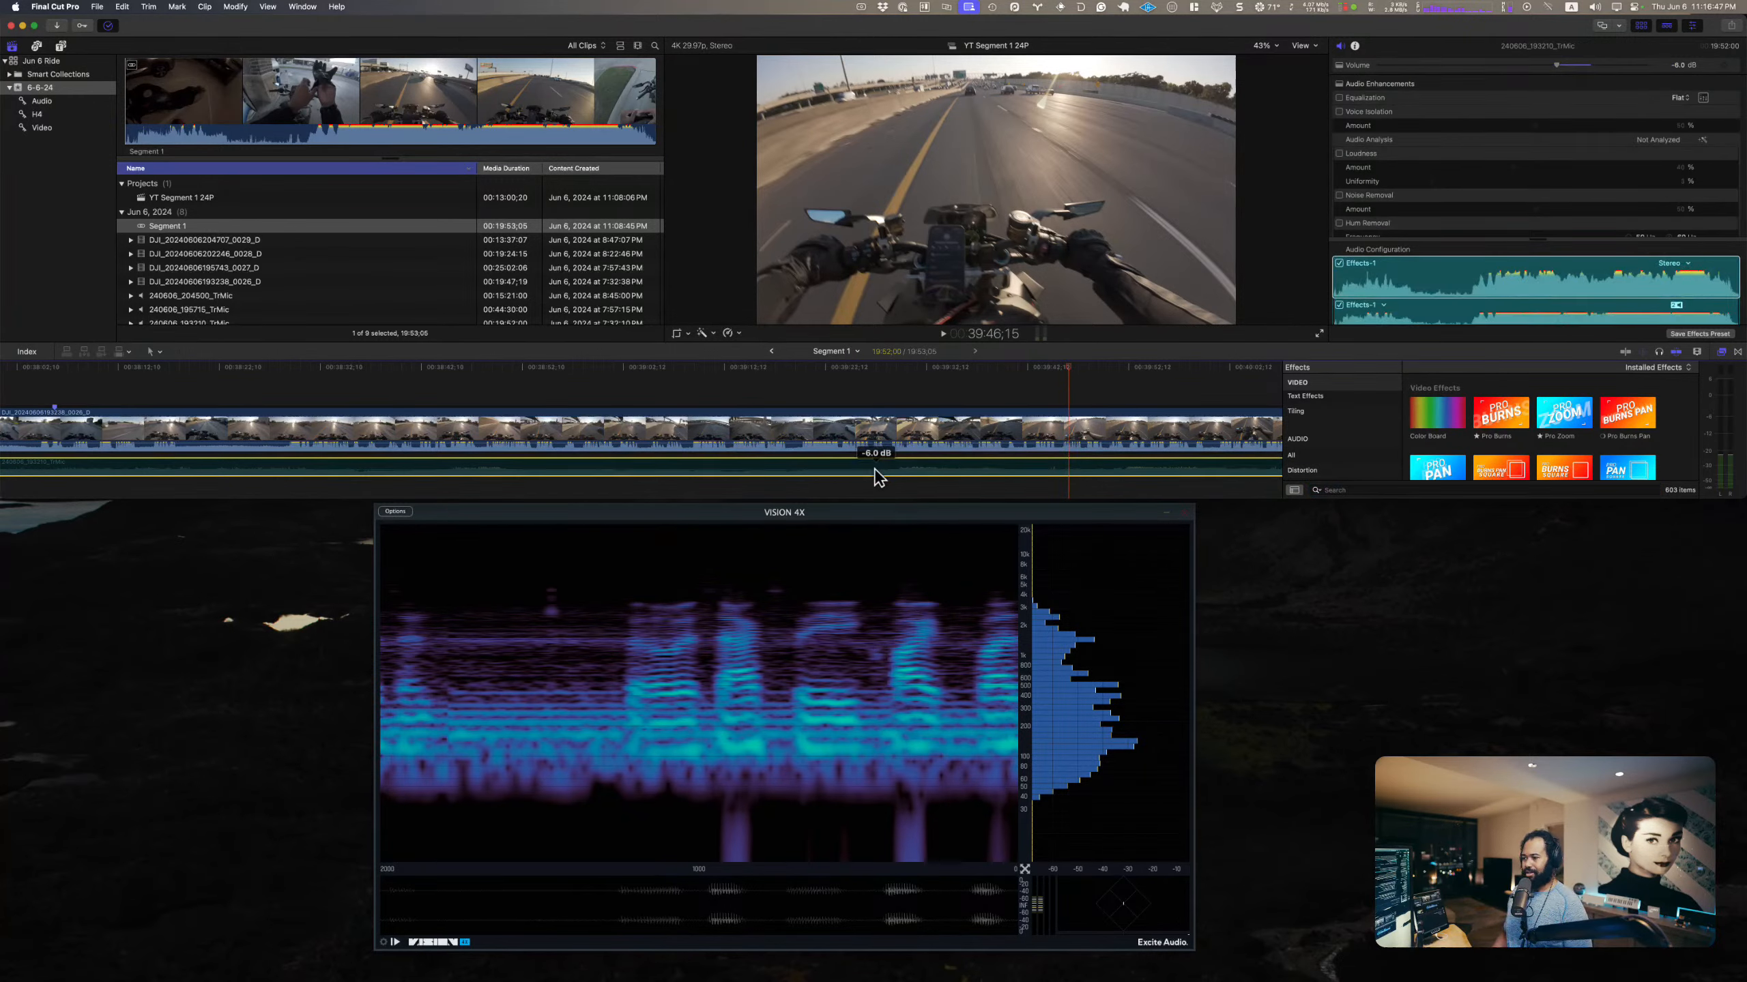
key("v")
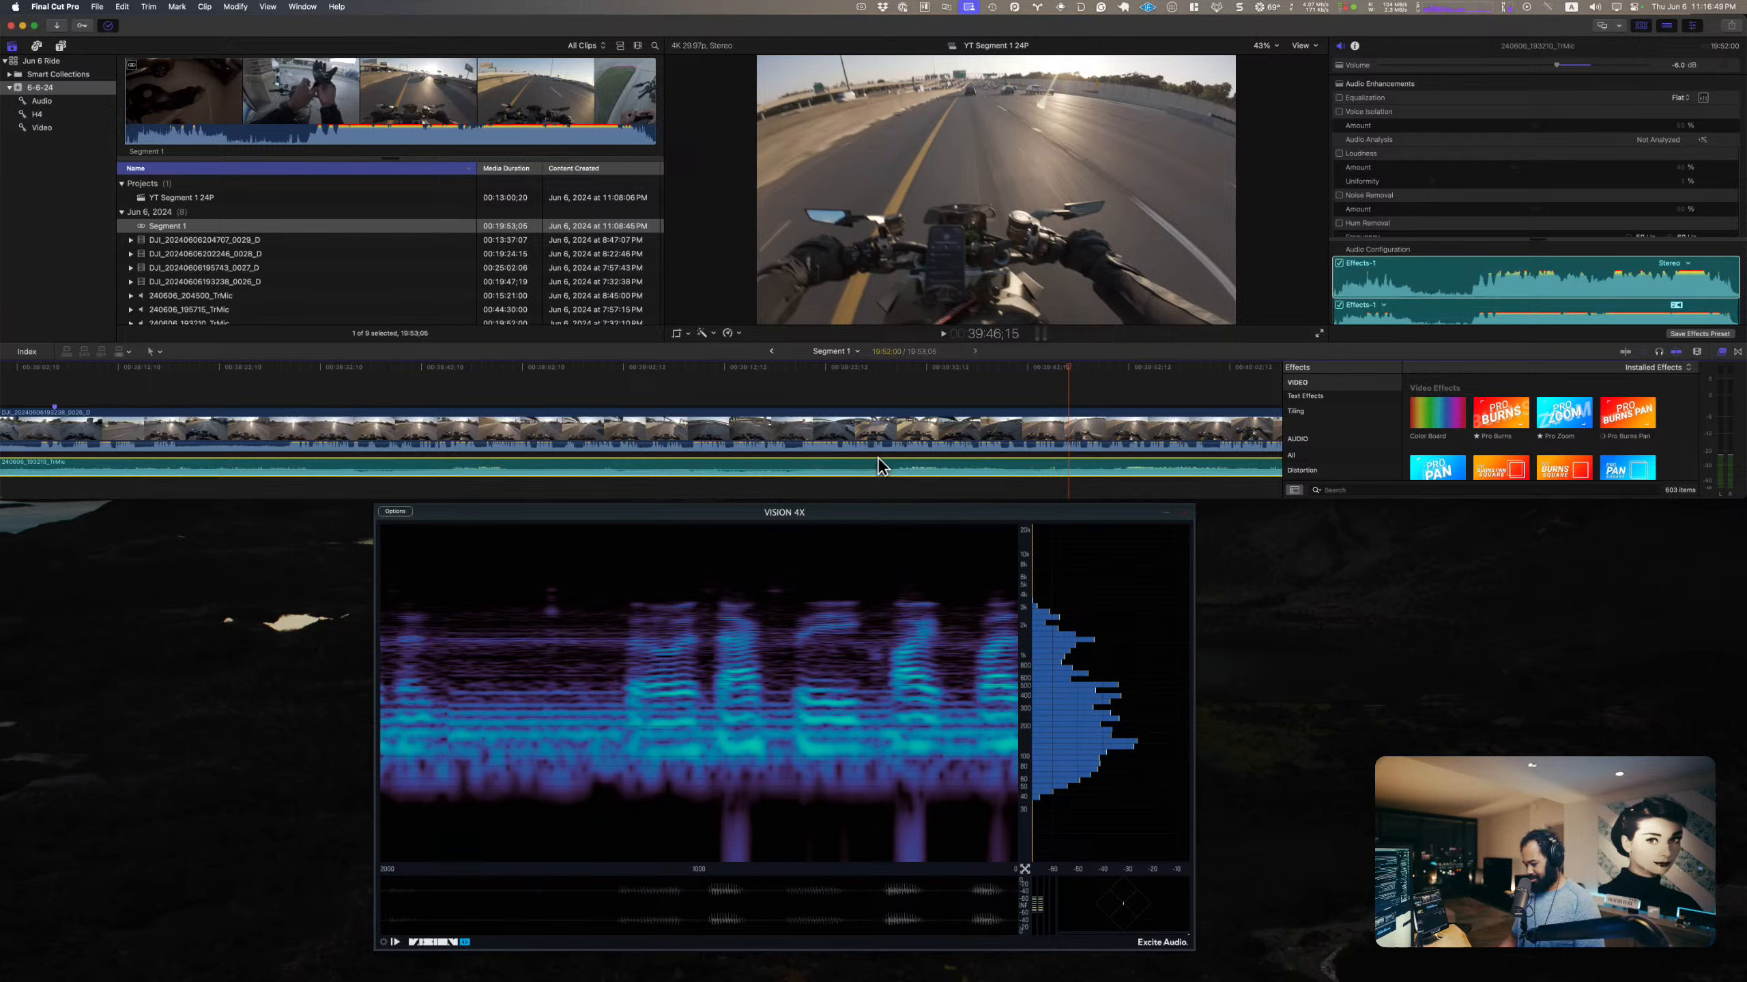
left_click(886, 432)
key("v")
left_click(892, 460)
left_click(1419, 283)
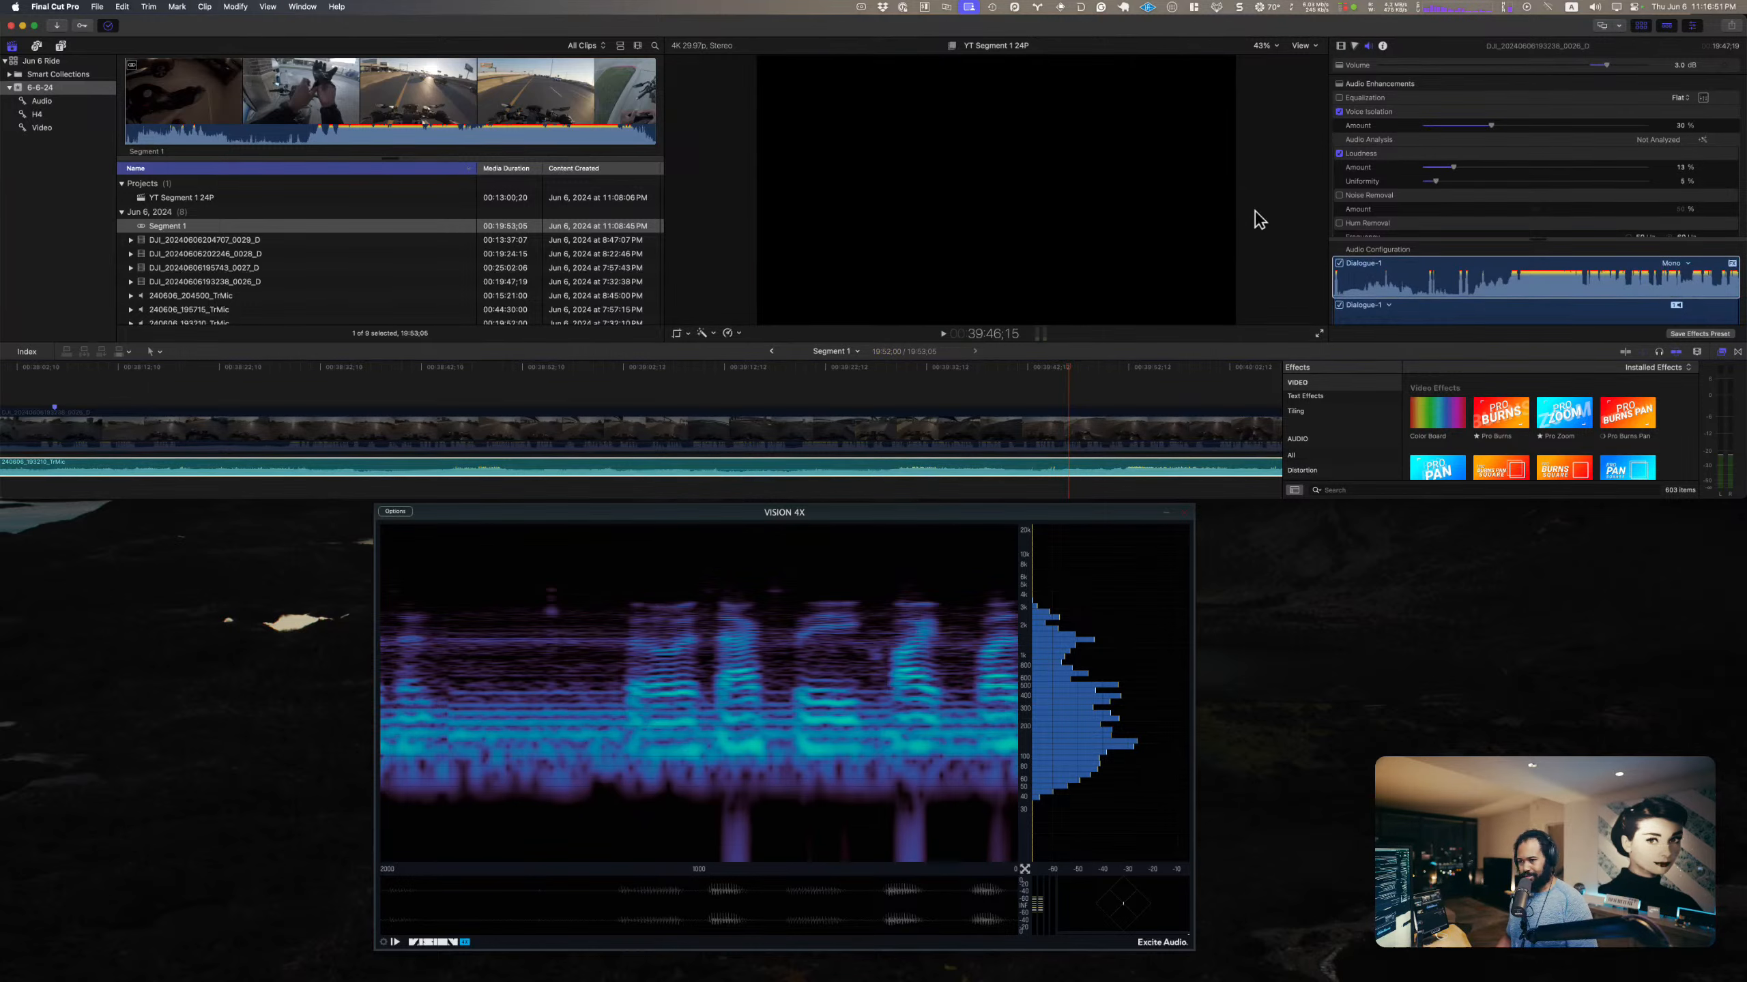
Step: Play the TrMic clip around 39:30 and freeze VISION 4X on the engine sound to examine its spectrum
left_click(1020, 366)
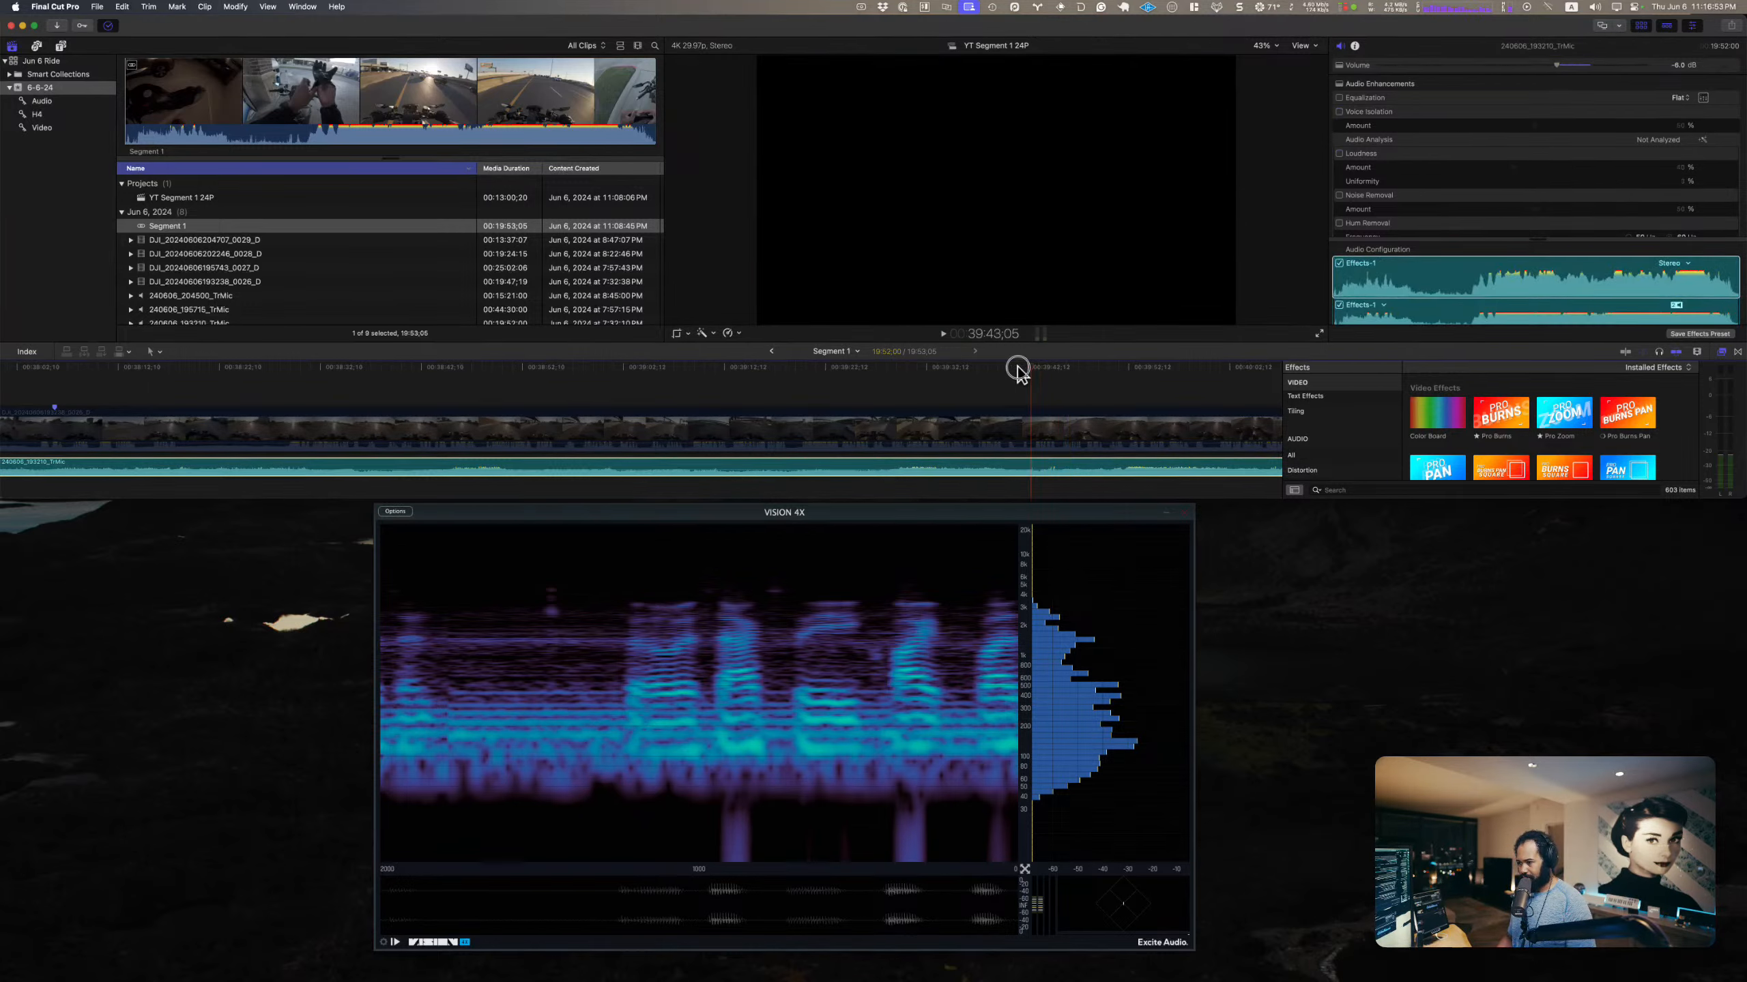
left_click(397, 943)
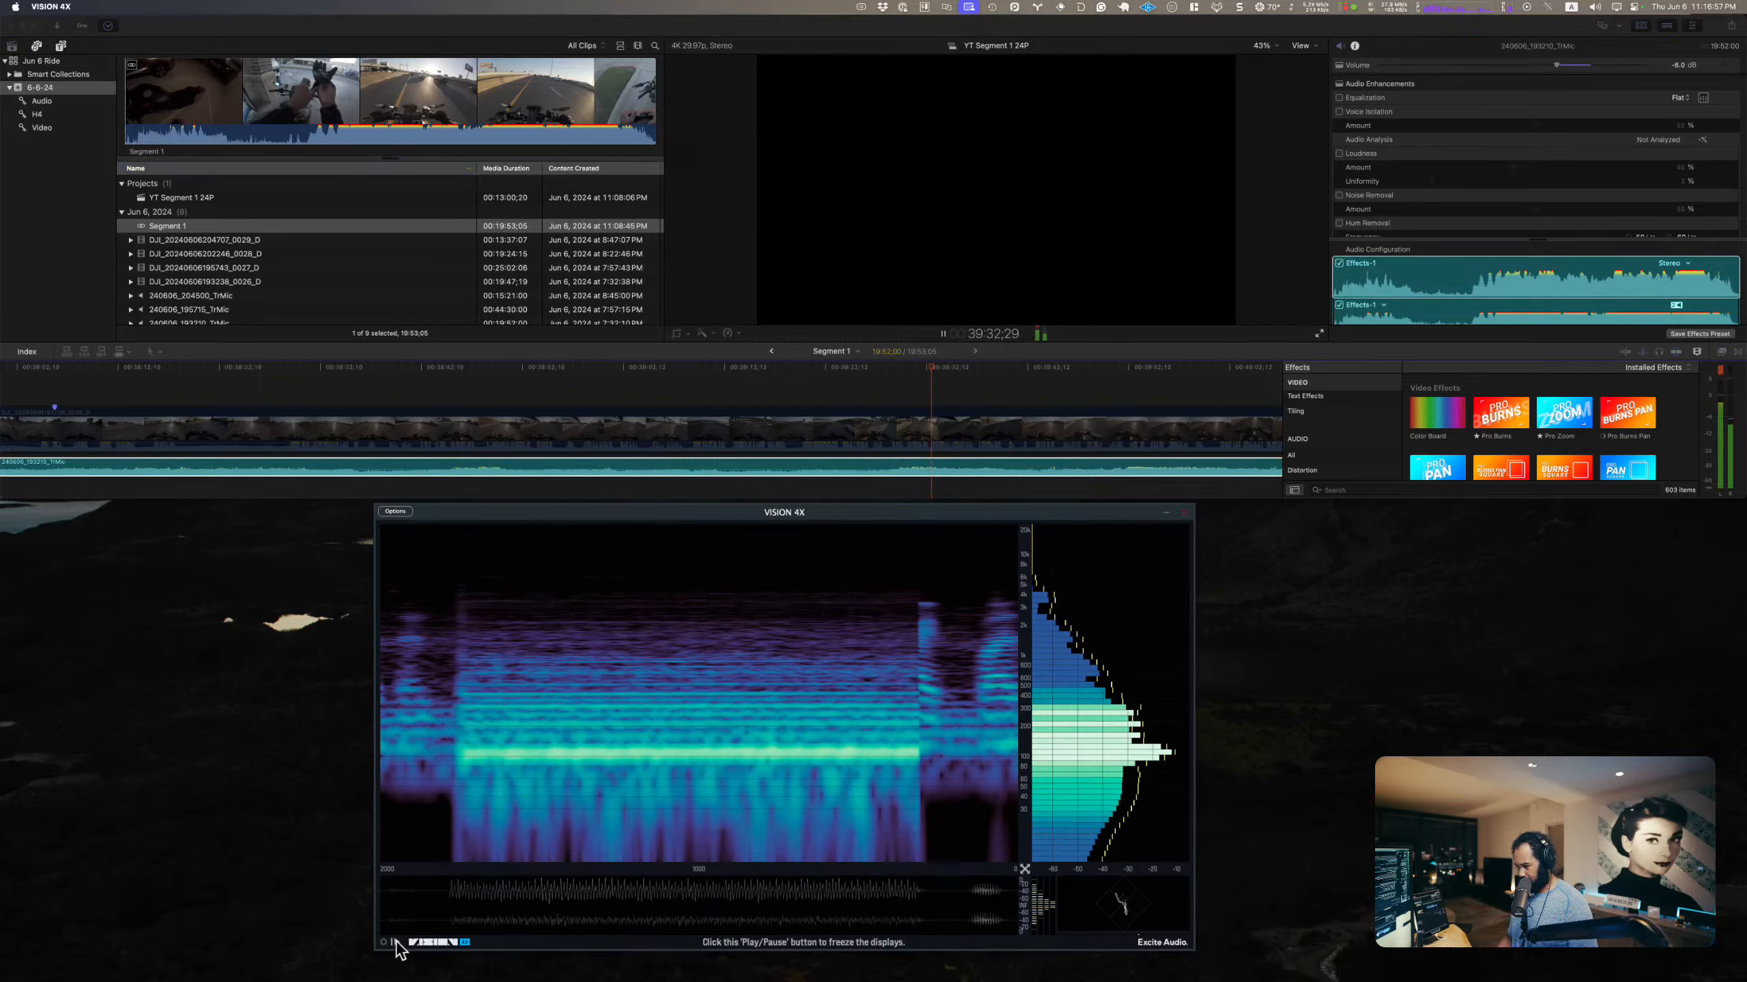
left_click(395, 943)
left_click(913, 388)
key("space")
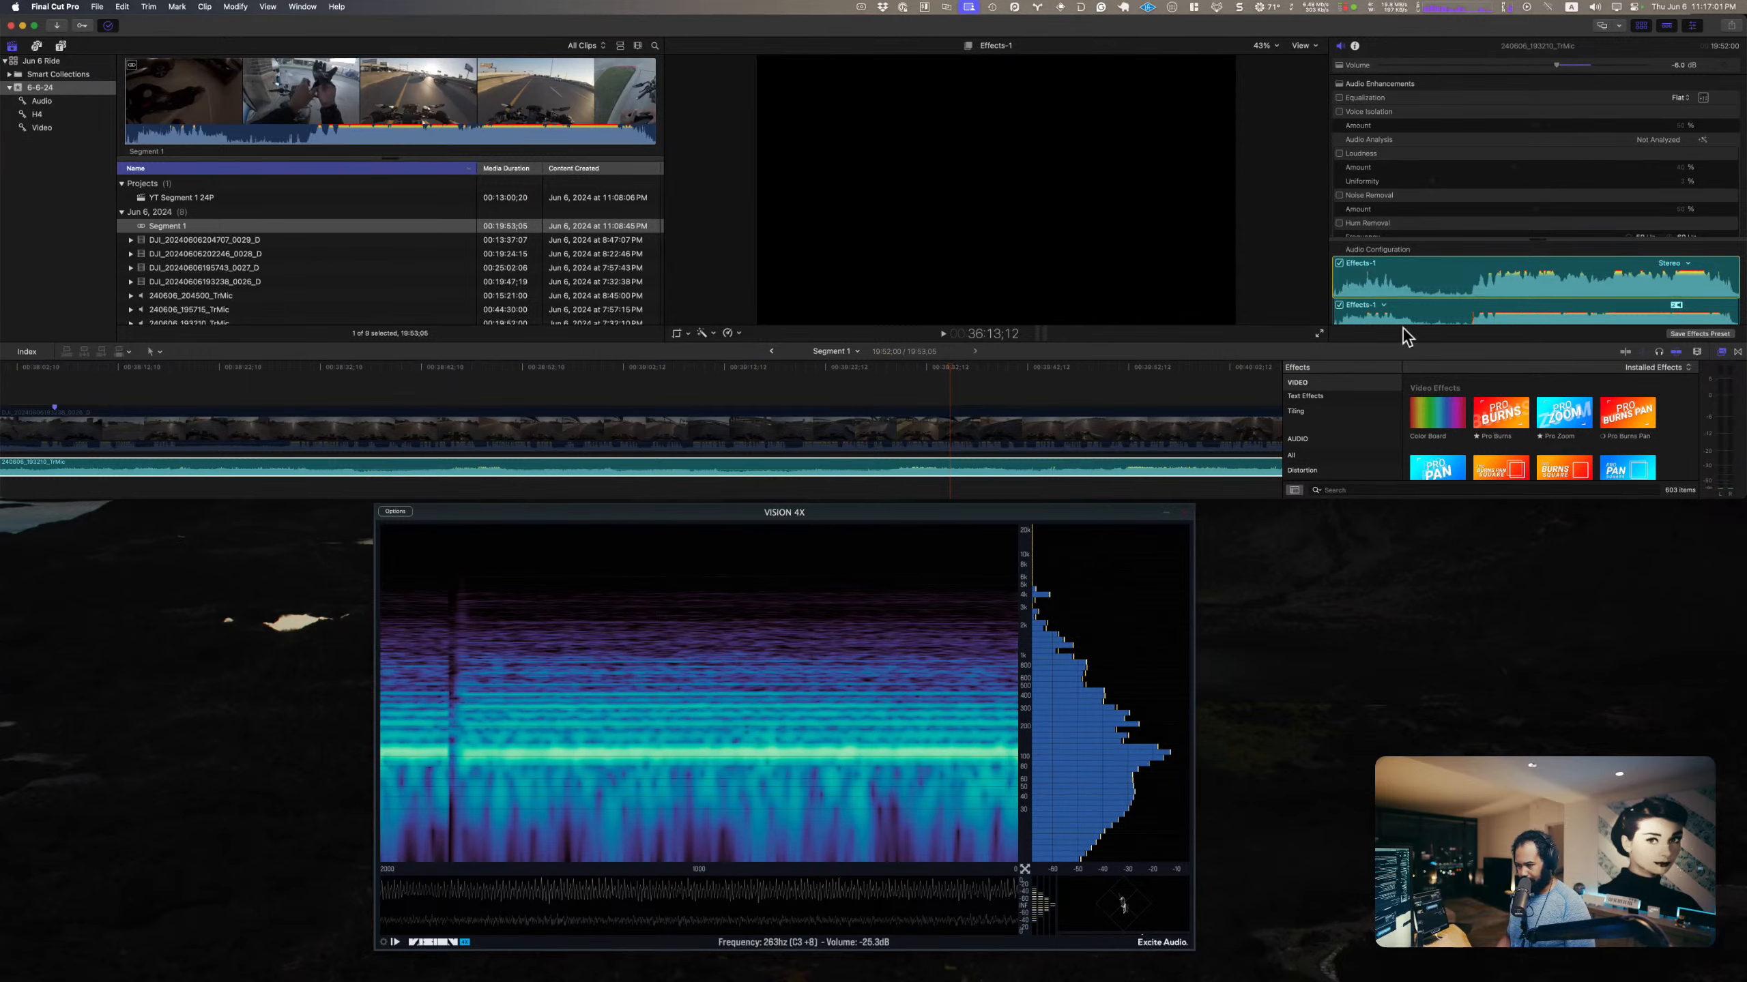
Step: Enlarge the editing window, search the effects for "eq", and apply Channel EQ to the TrMic clip and open it
key("ctrl+alt+Return")
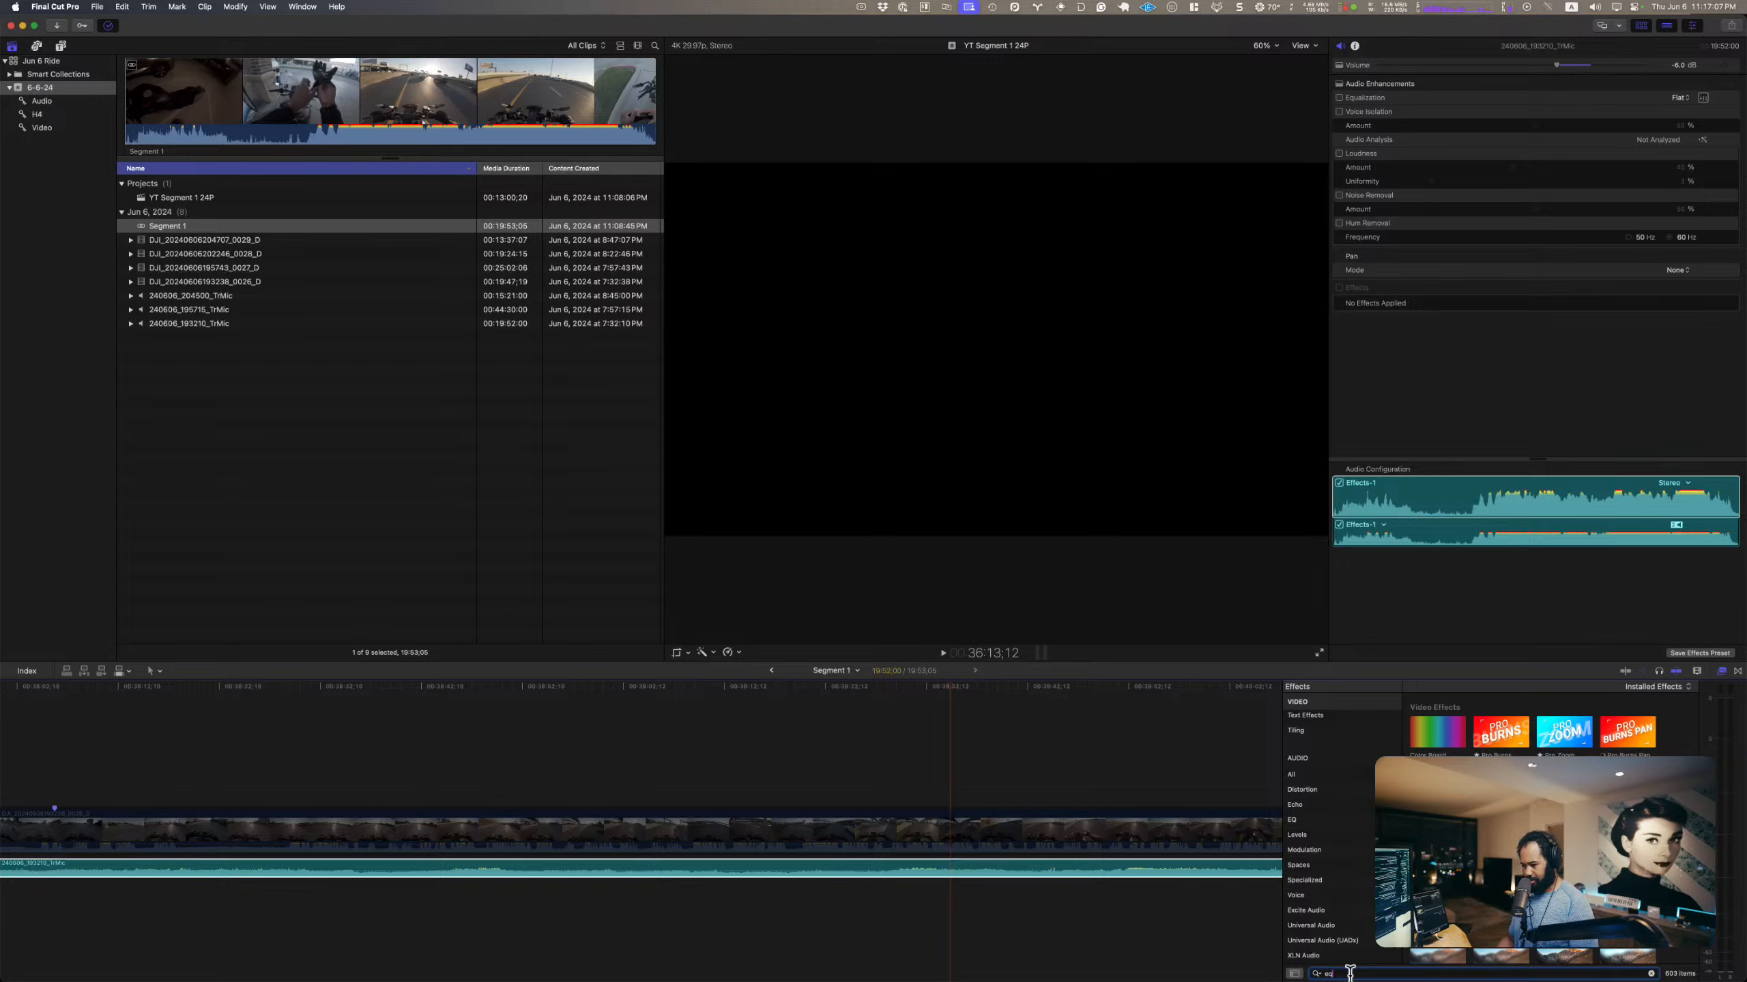
left_click_drag(1427, 731, 1091, 871)
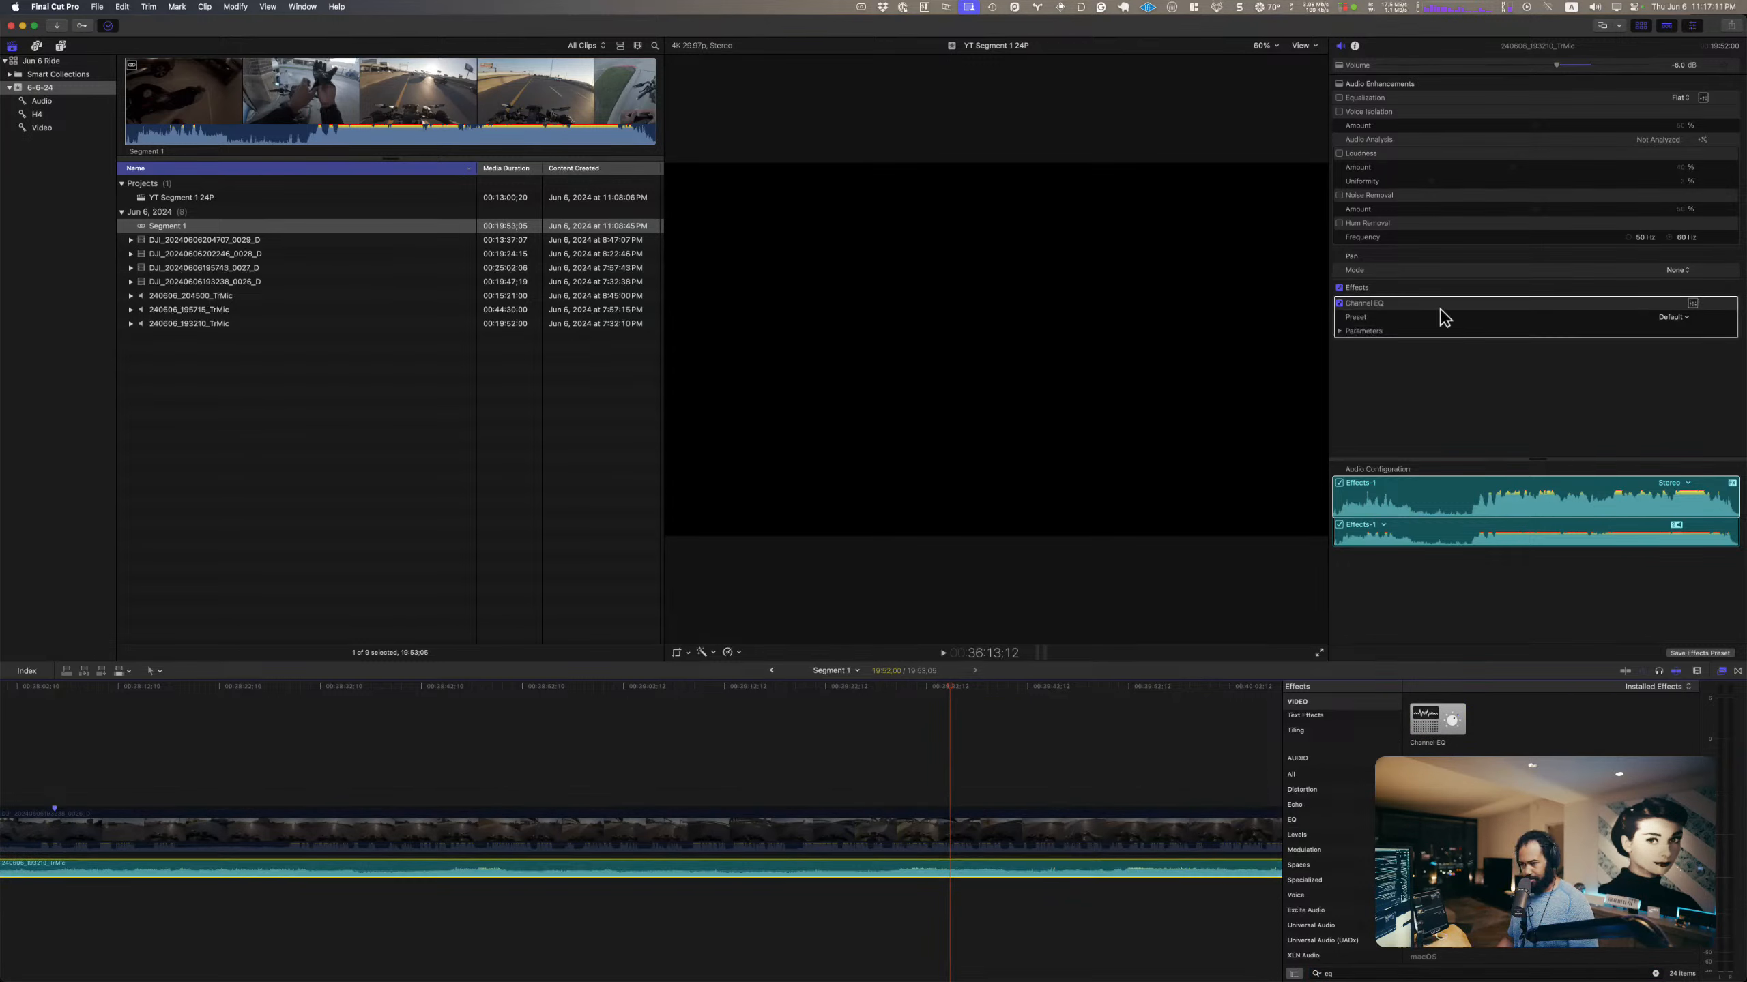
left_click(1693, 305)
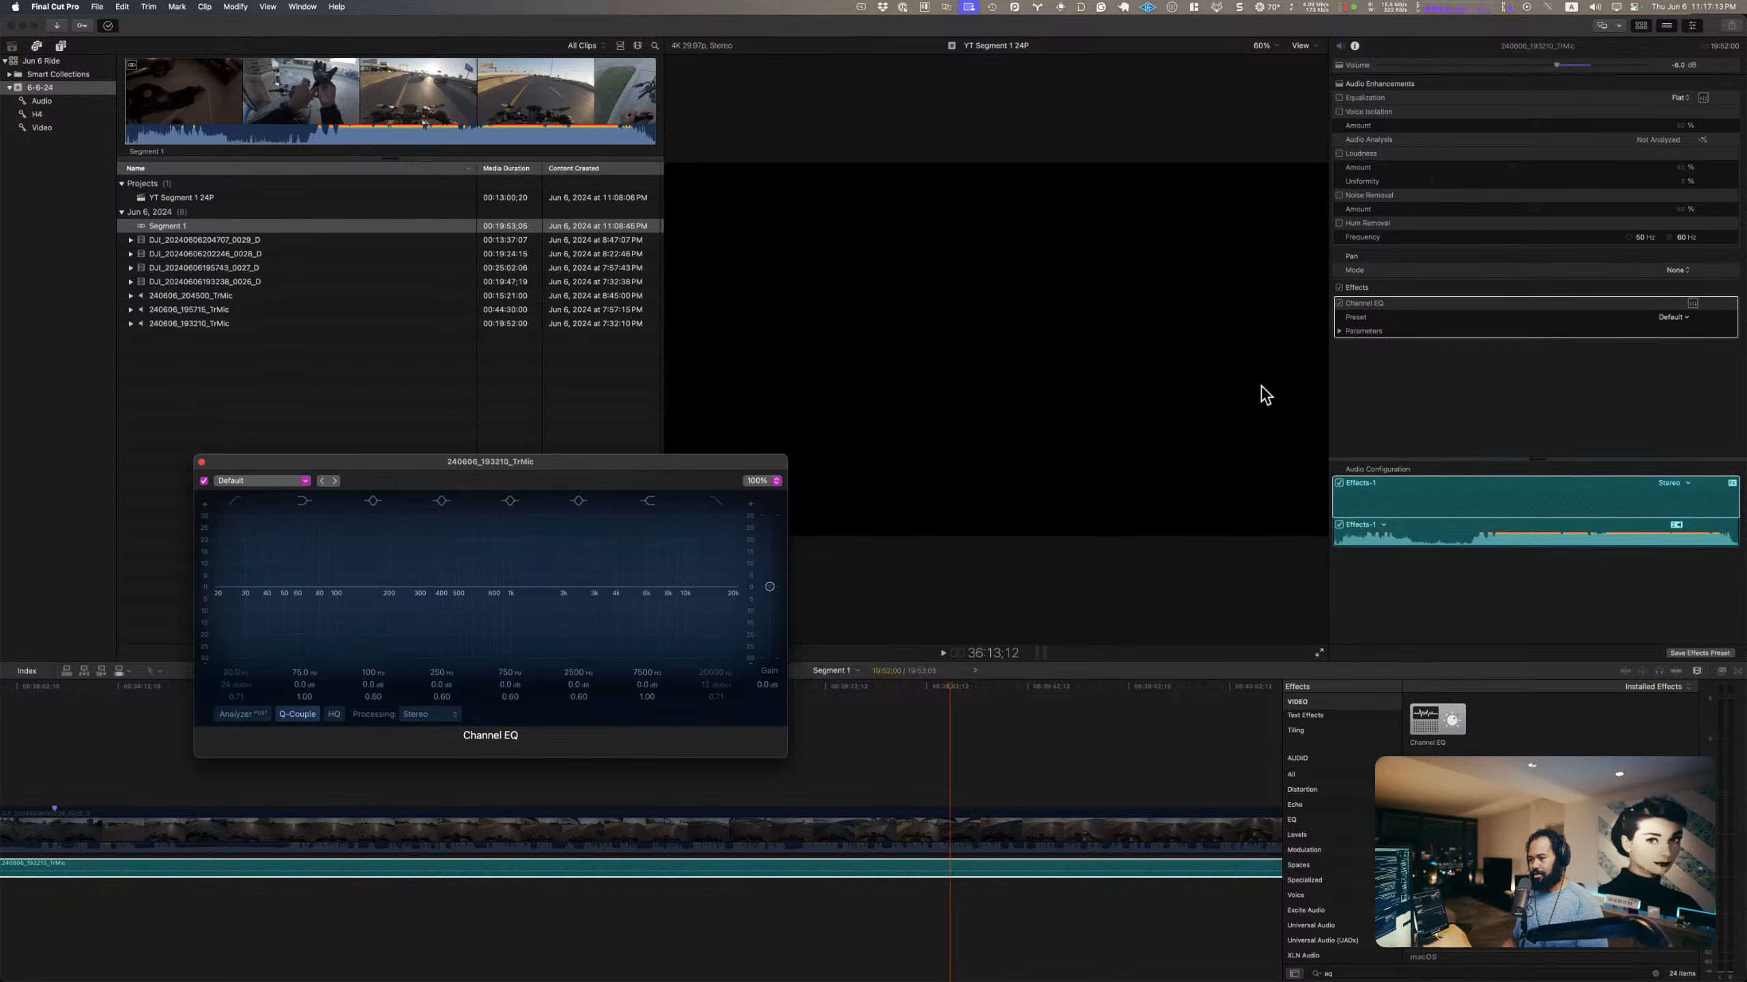
Step: Fit the editing window to the upper half of the screen, with VISION 4X unfrozen and the Channel EQ beside its spectrogram
left_click_drag(696, 465, 1246, 122)
left_click(1125, 71)
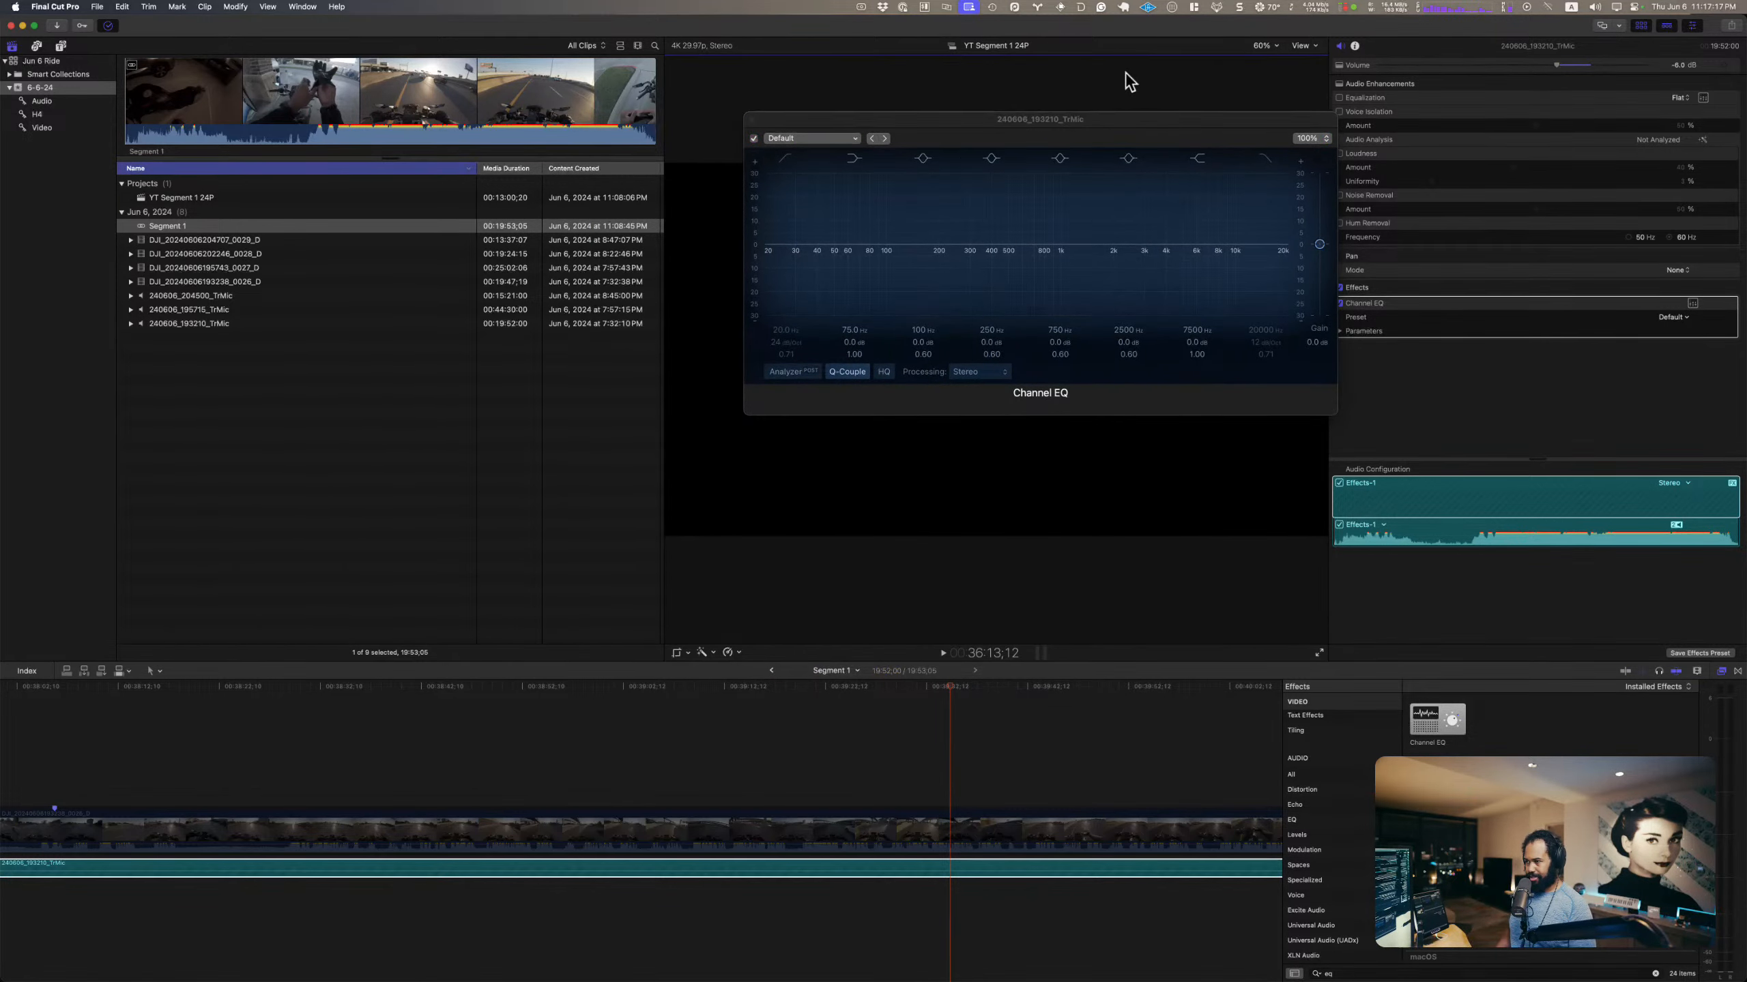
key("ctrl+alt+Up")
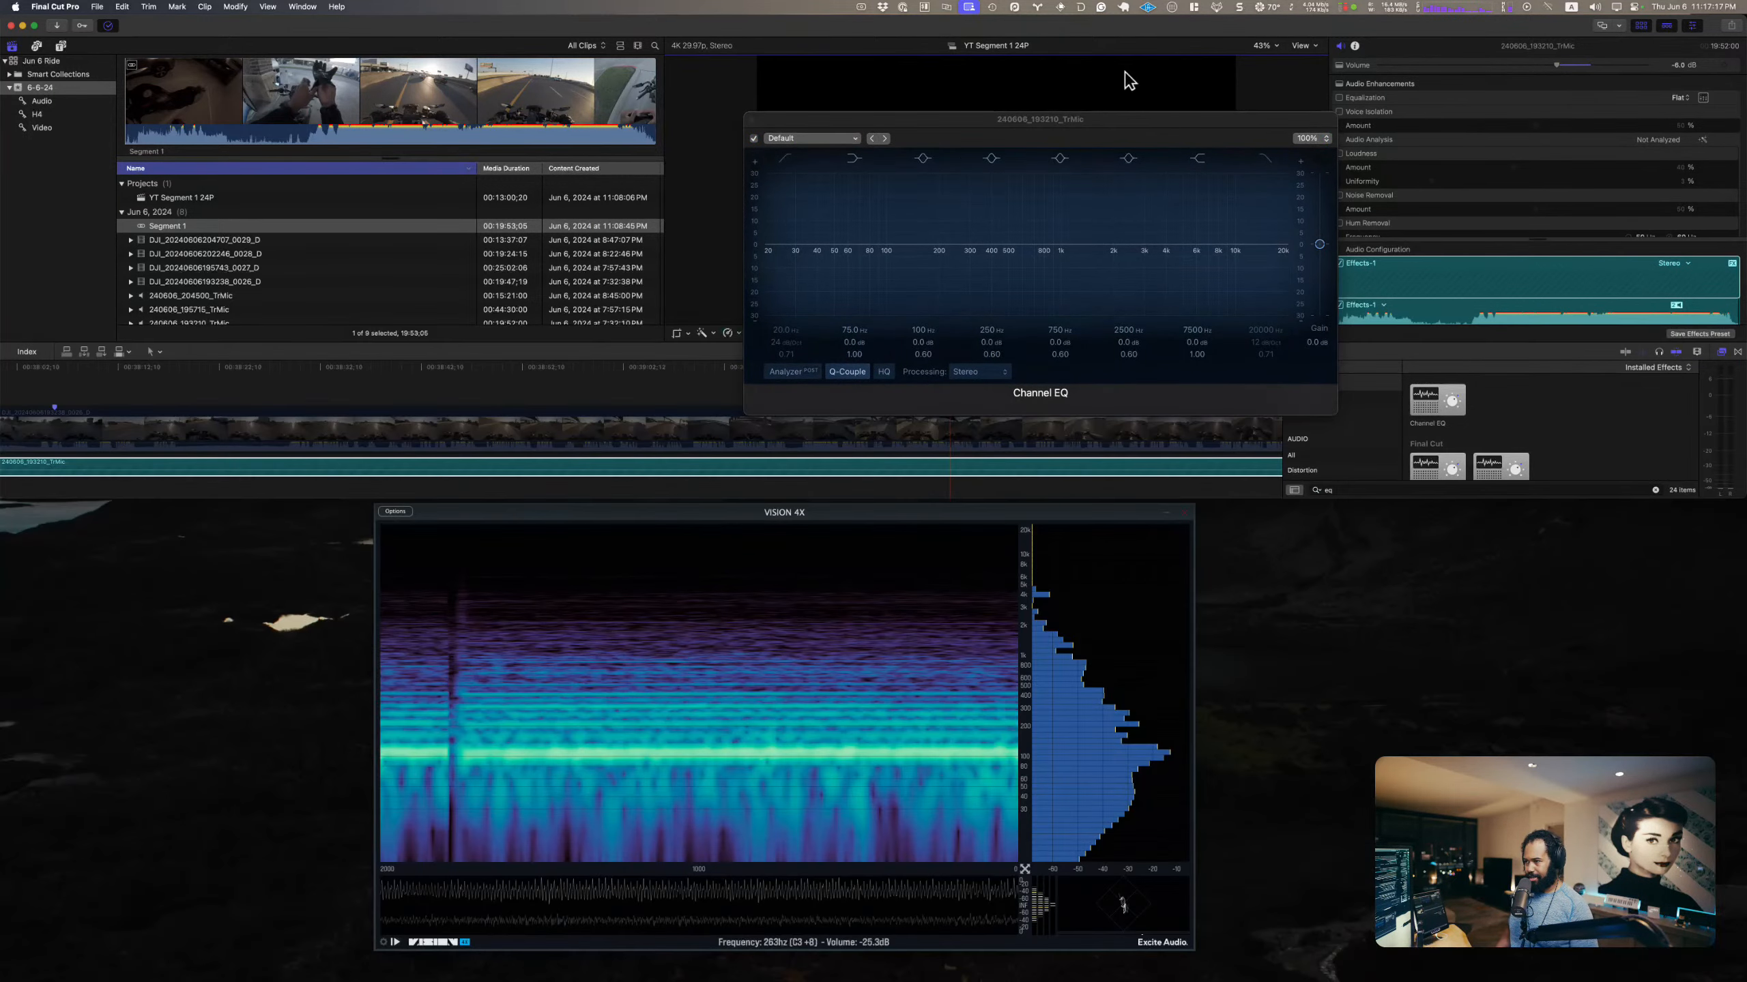
left_click(395, 943)
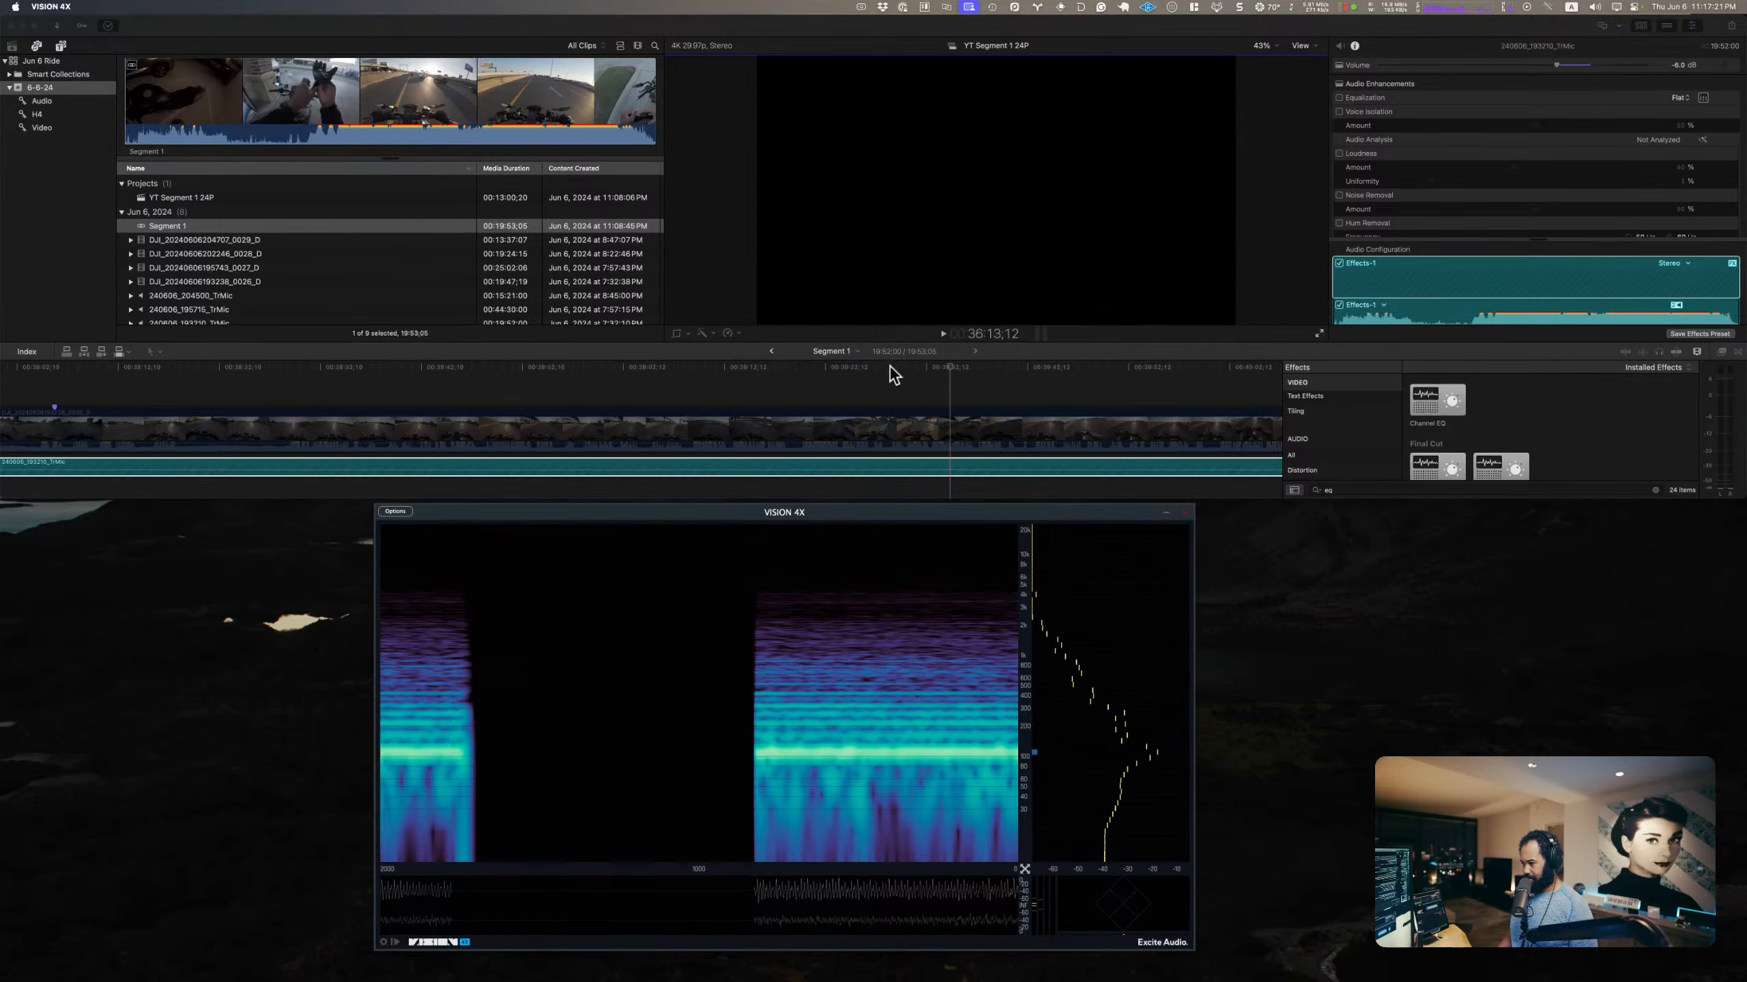
left_click(925, 383)
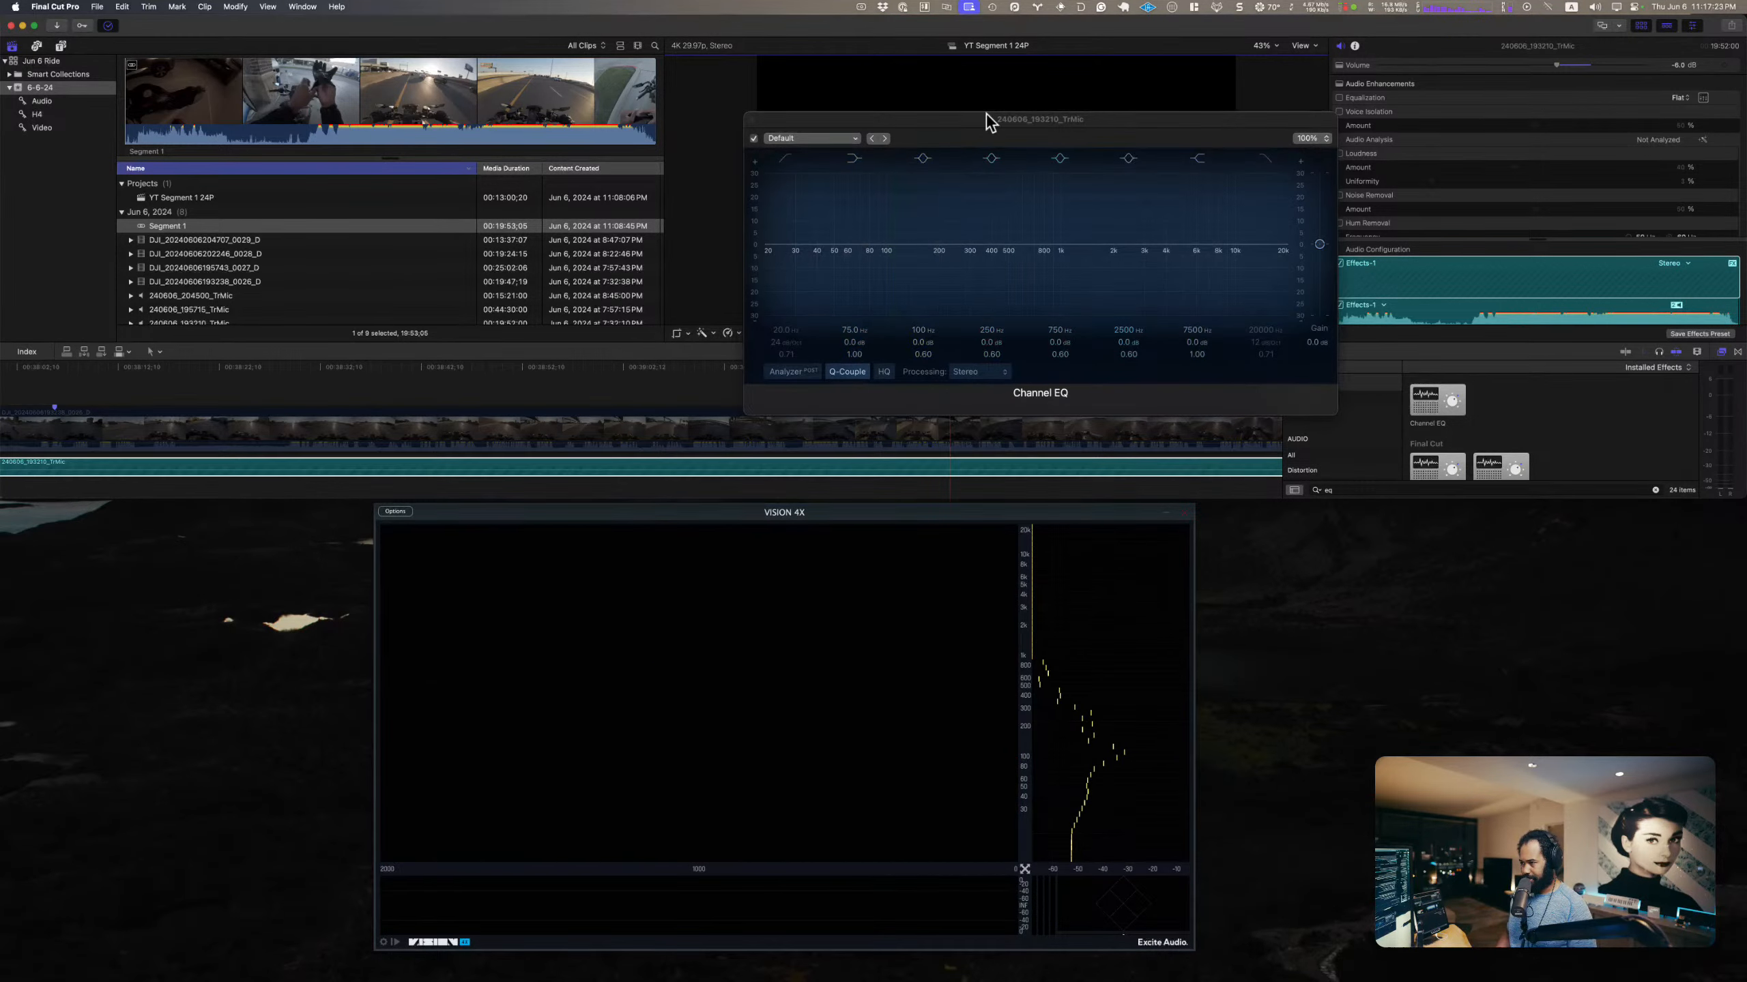
left_click_drag(986, 118, 1371, 491)
Step: Enable the low cut in the TrMic clip's Channel EQ during playback and set it to about 88 Hz with Q 0.79
left_click(876, 370)
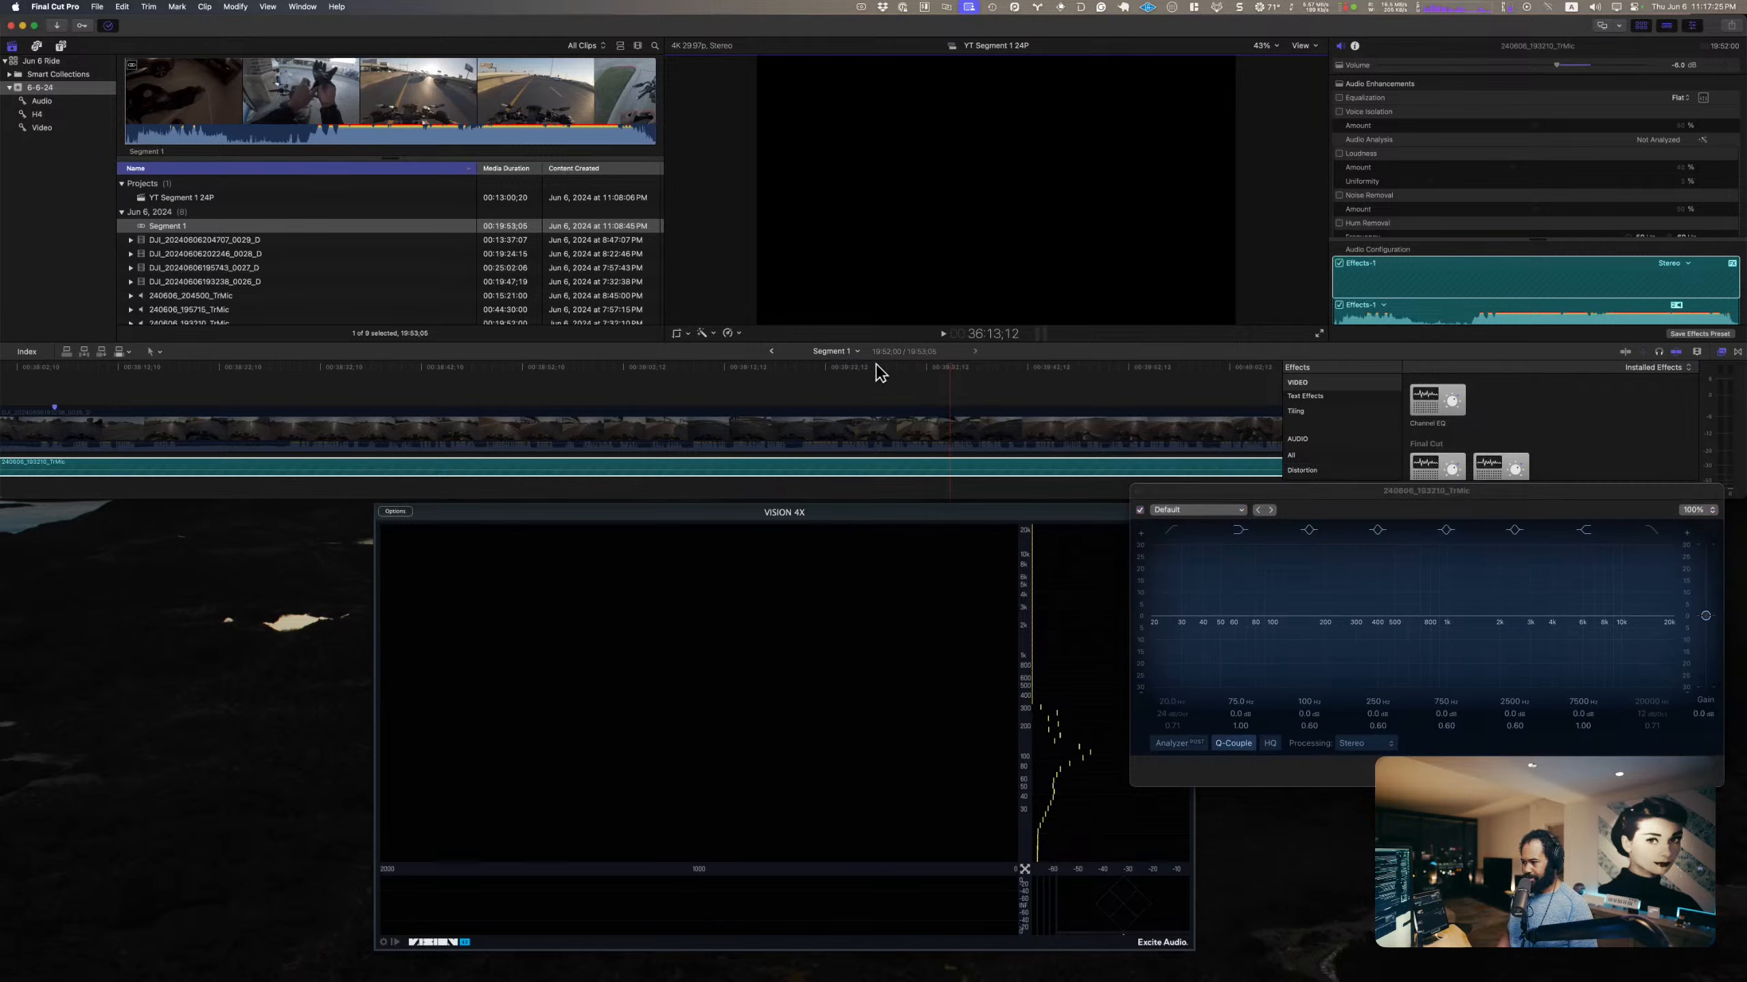
key("space")
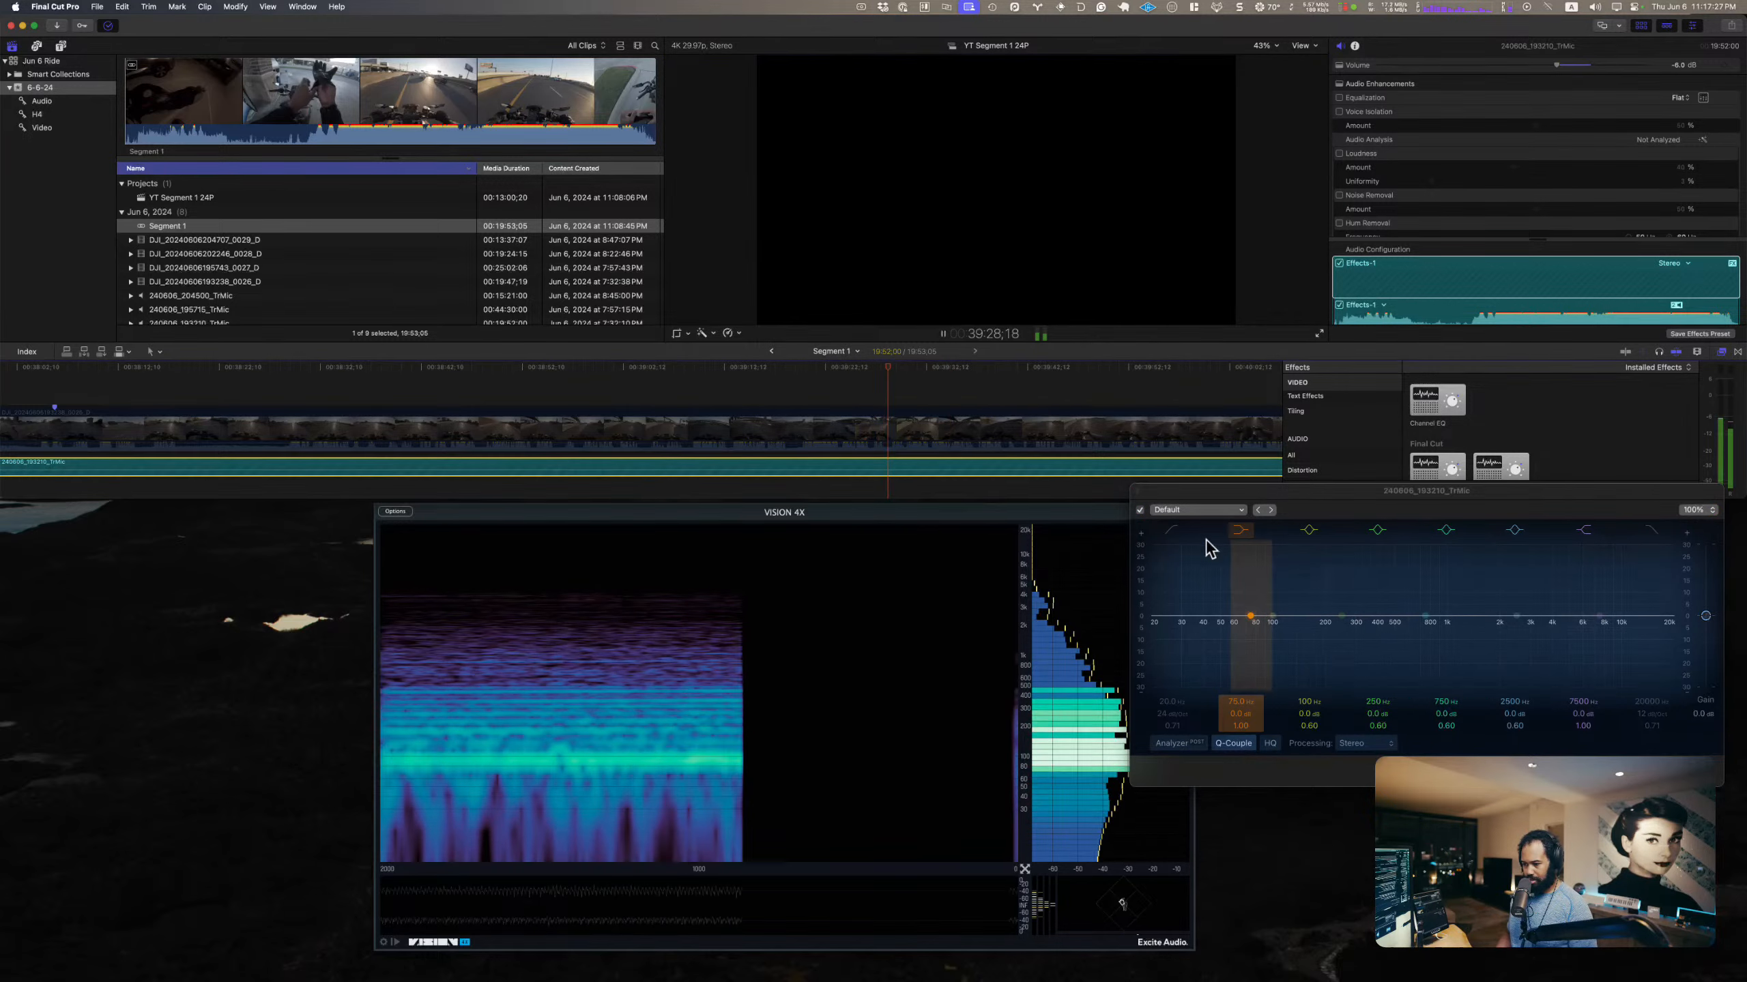
left_click(1172, 530)
left_click_drag(1172, 716, 1167, 693)
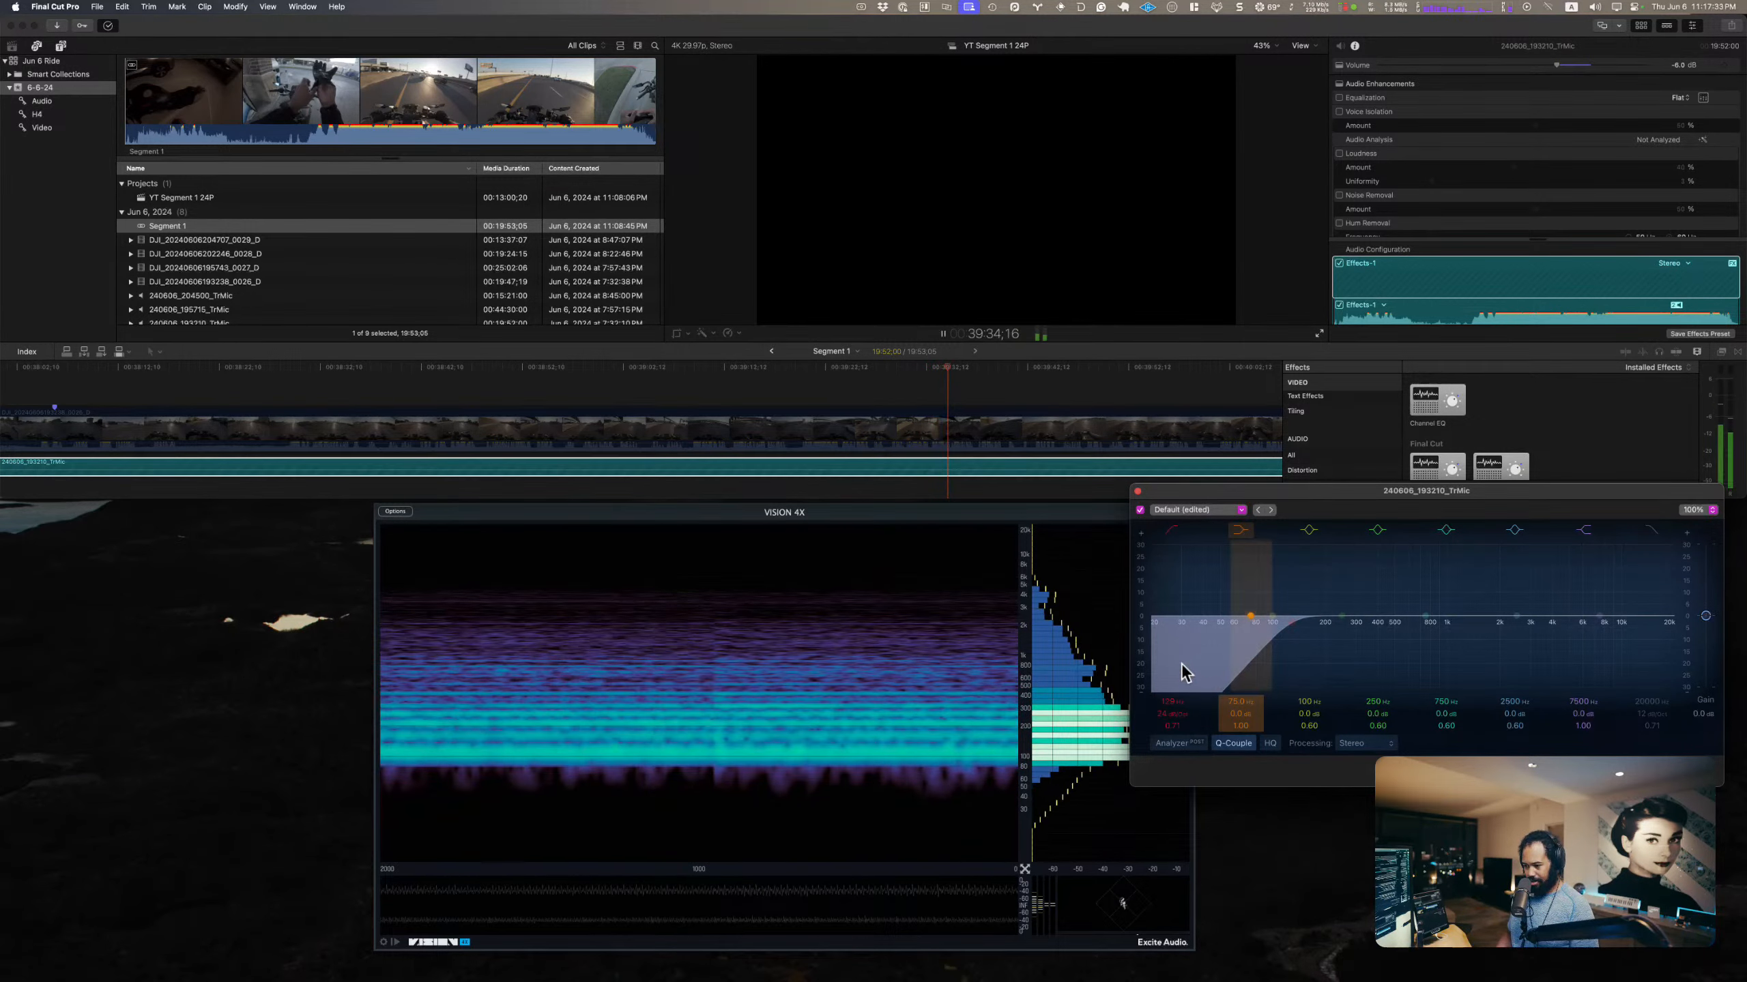
left_click_drag(1169, 699, 1173, 725)
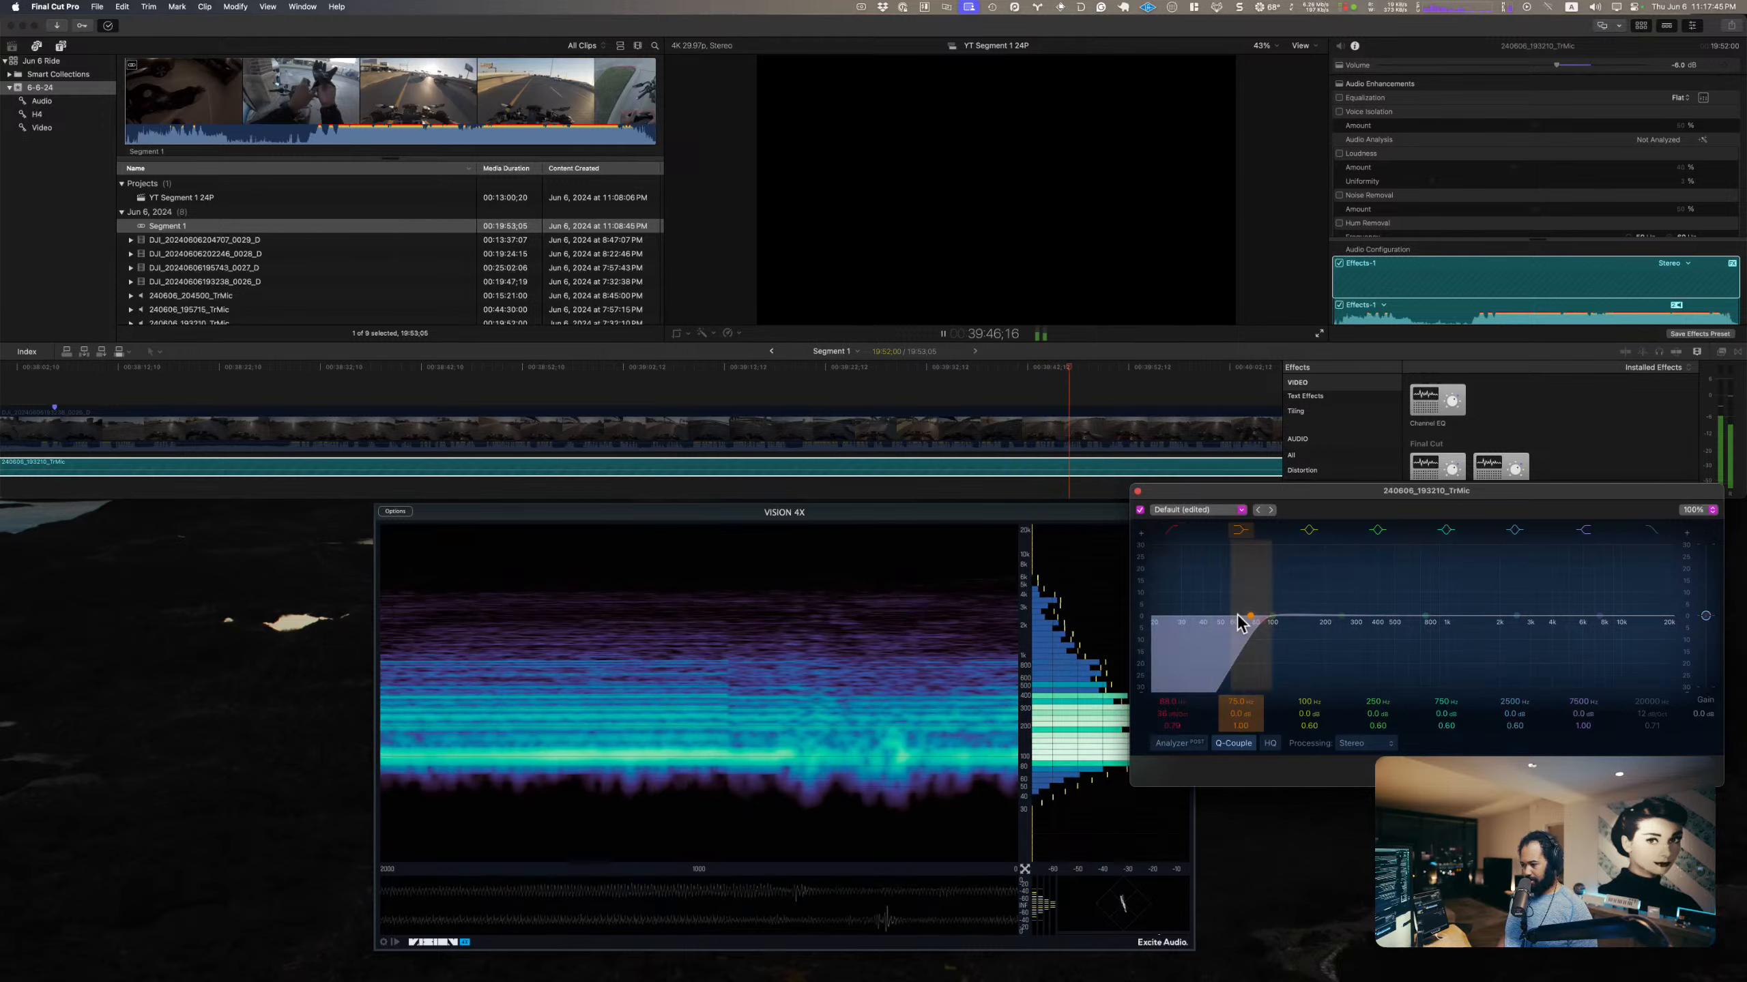
key("space")
key("space")
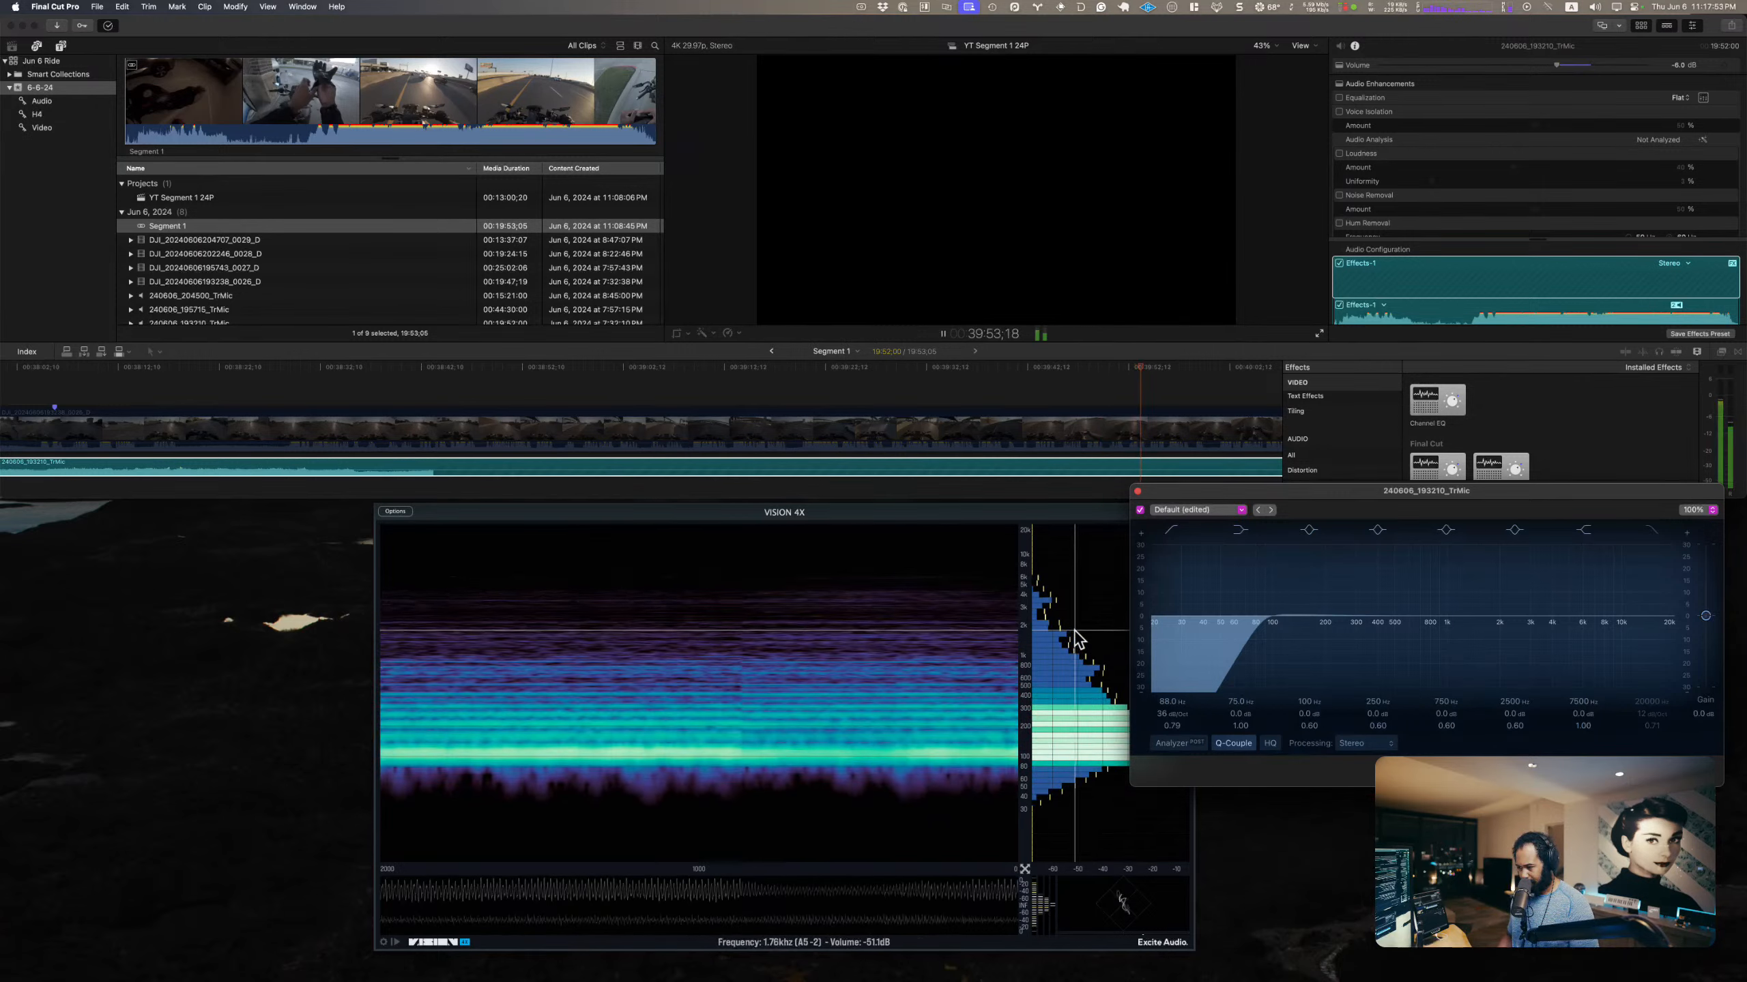
Step: Add a high cut to the TrMic clip's Channel EQ at about 9250 Hz, 12 dB/Oct, with Q 0.27
key("space")
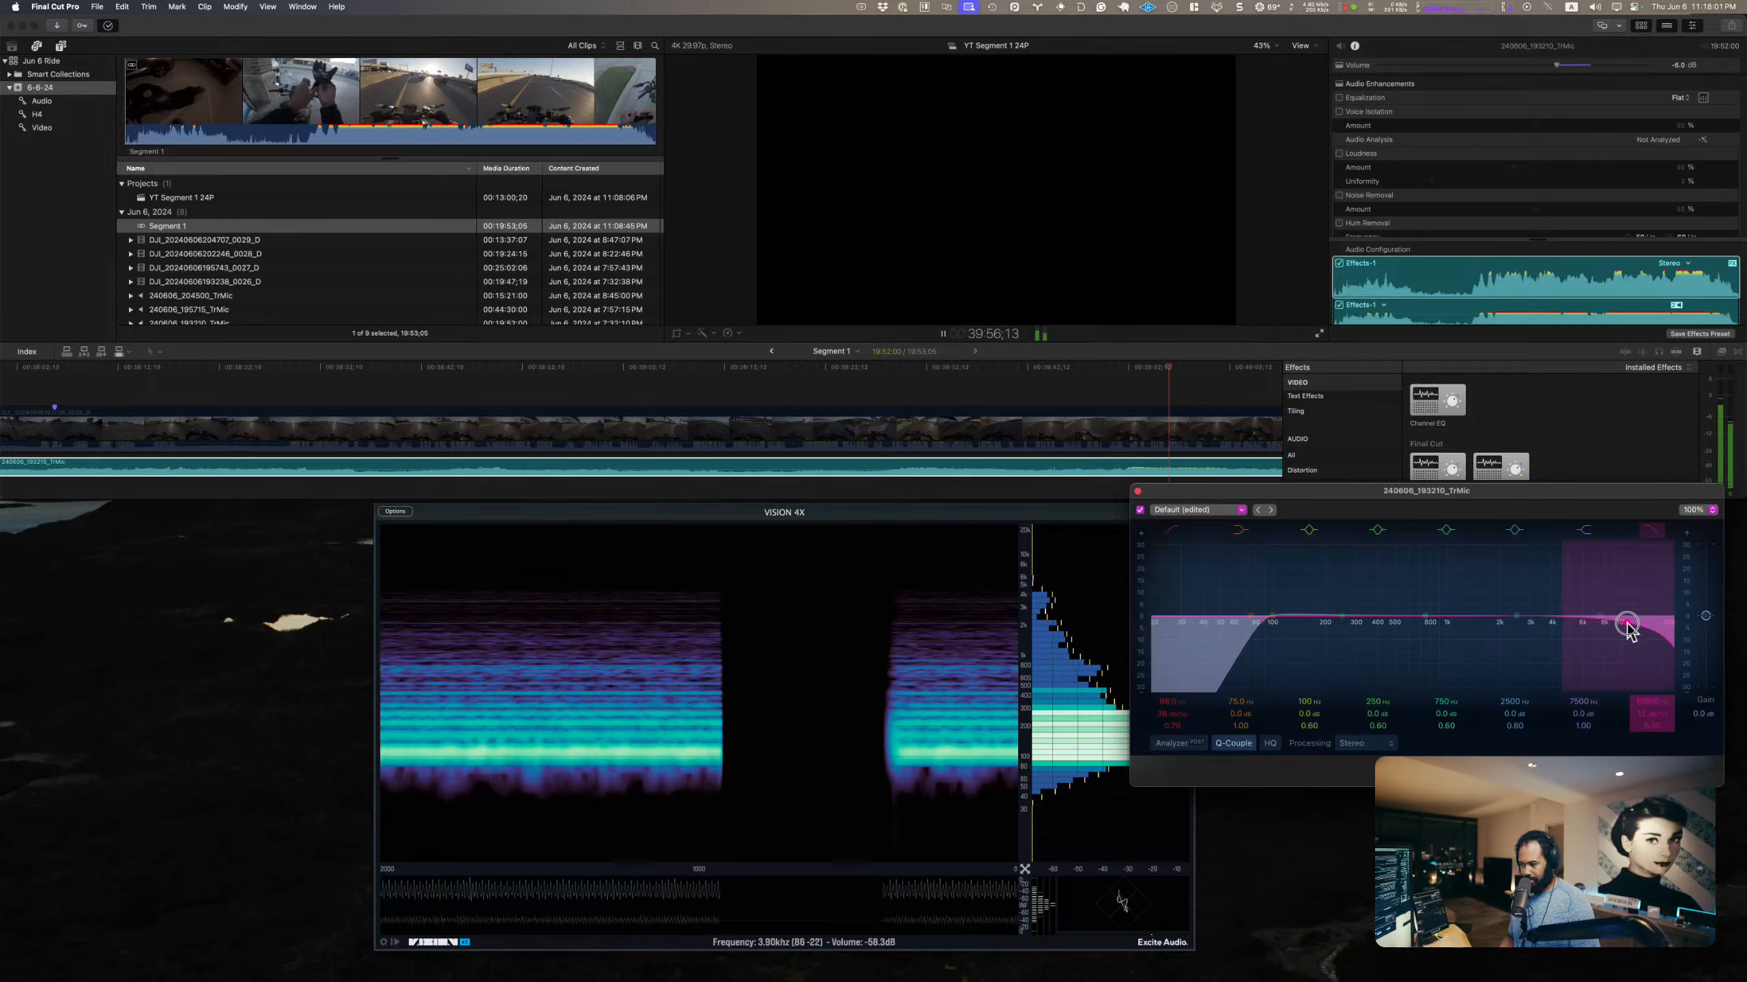
mouse_move(1627, 625)
left_mouse_down()
mouse_move(1338, 648)
mouse_move(1380, 662)
mouse_move(1612, 620)
mouse_move(1635, 625)
mouse_move(1622, 638)
left_mouse_up()
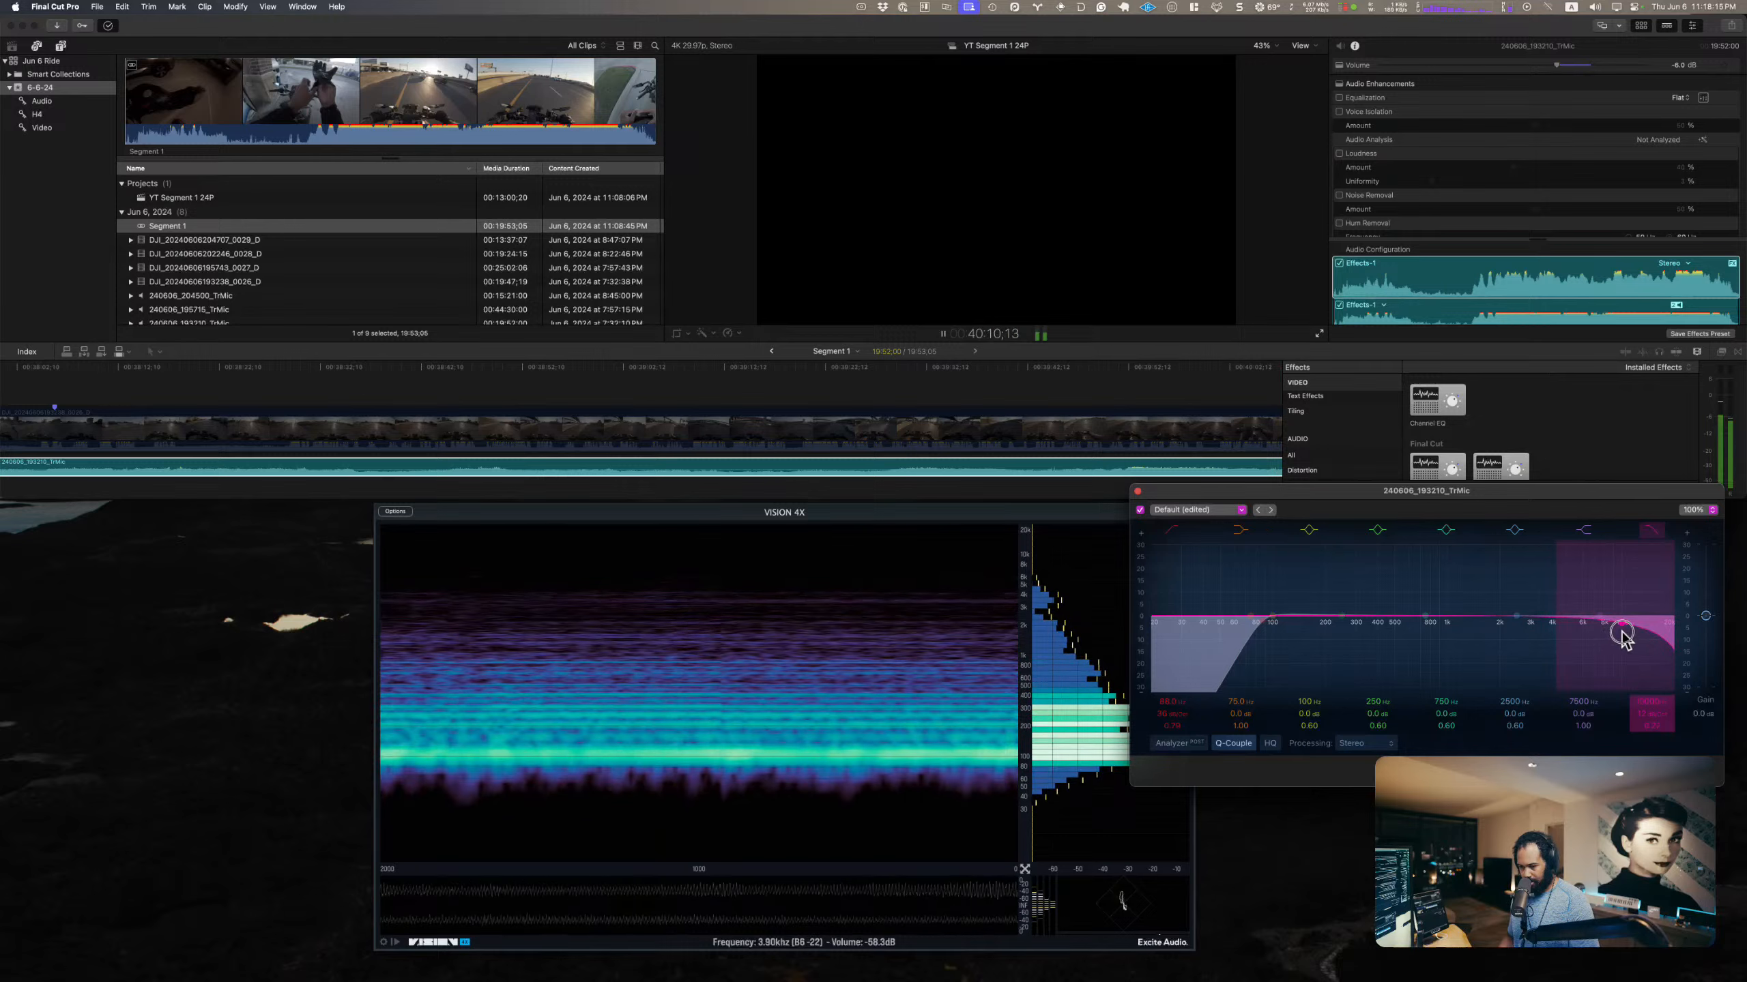
key("space")
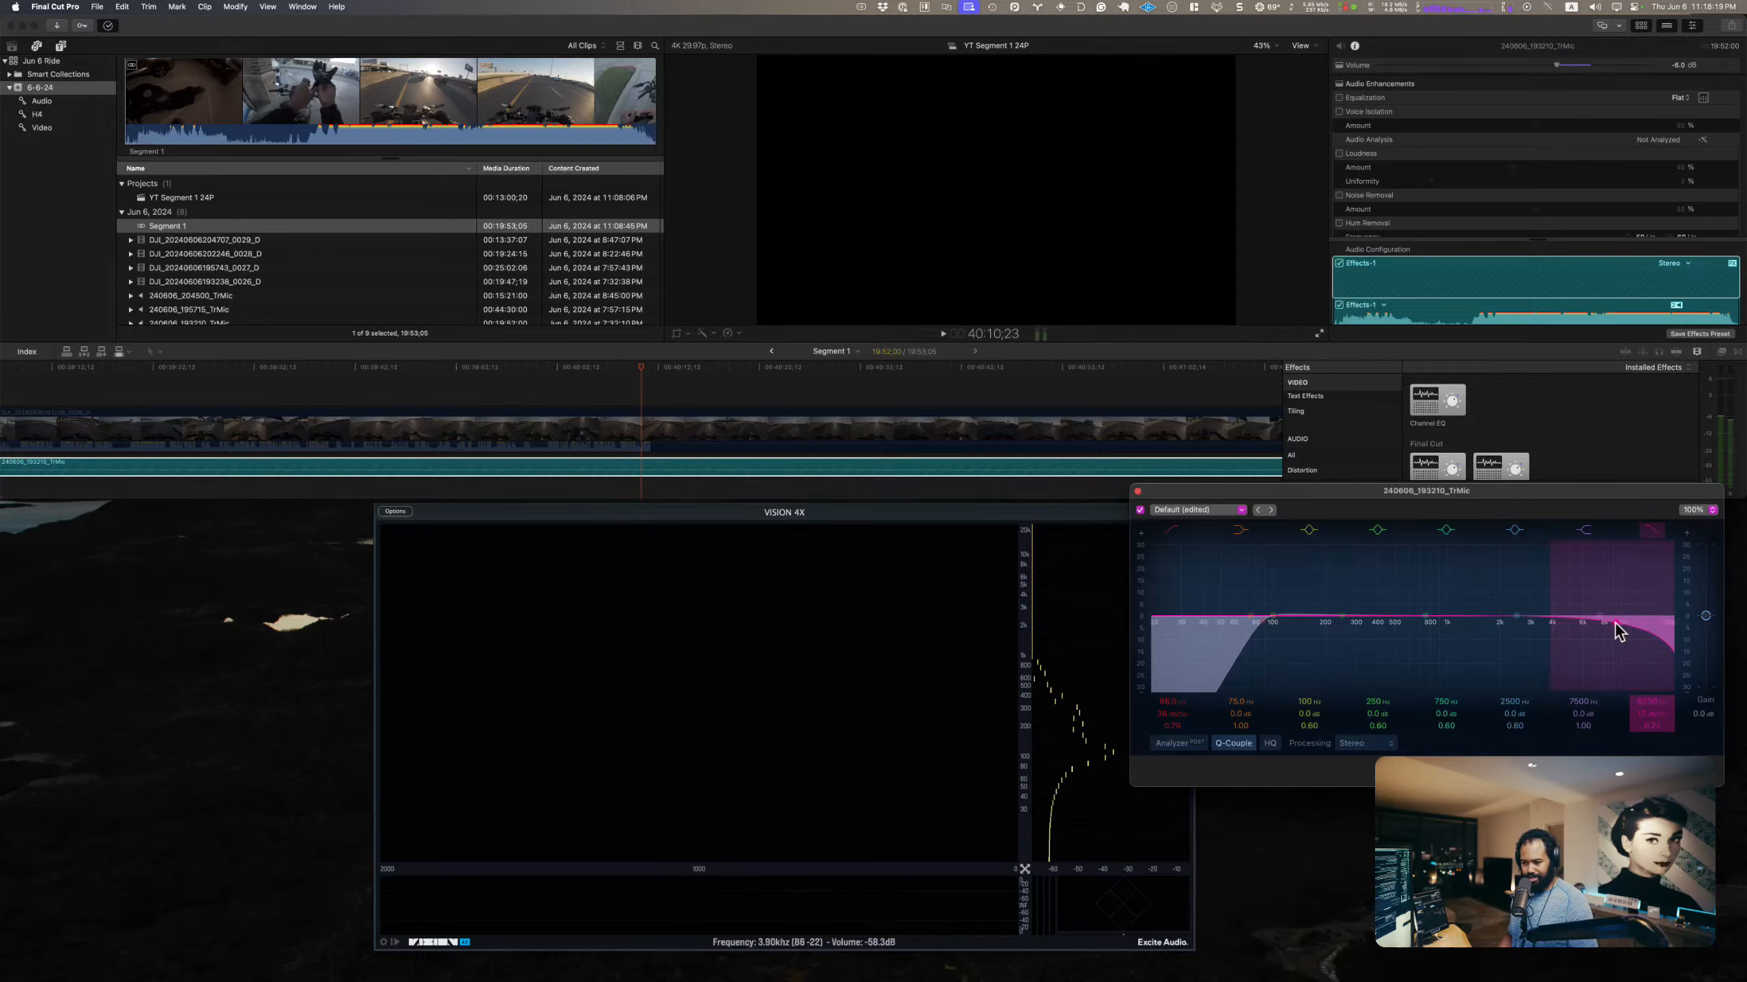
Step: Retune the TrMic low cut to 90 Hz with a 24 dB/Oct slope during playback and close the Channel EQ
key("space")
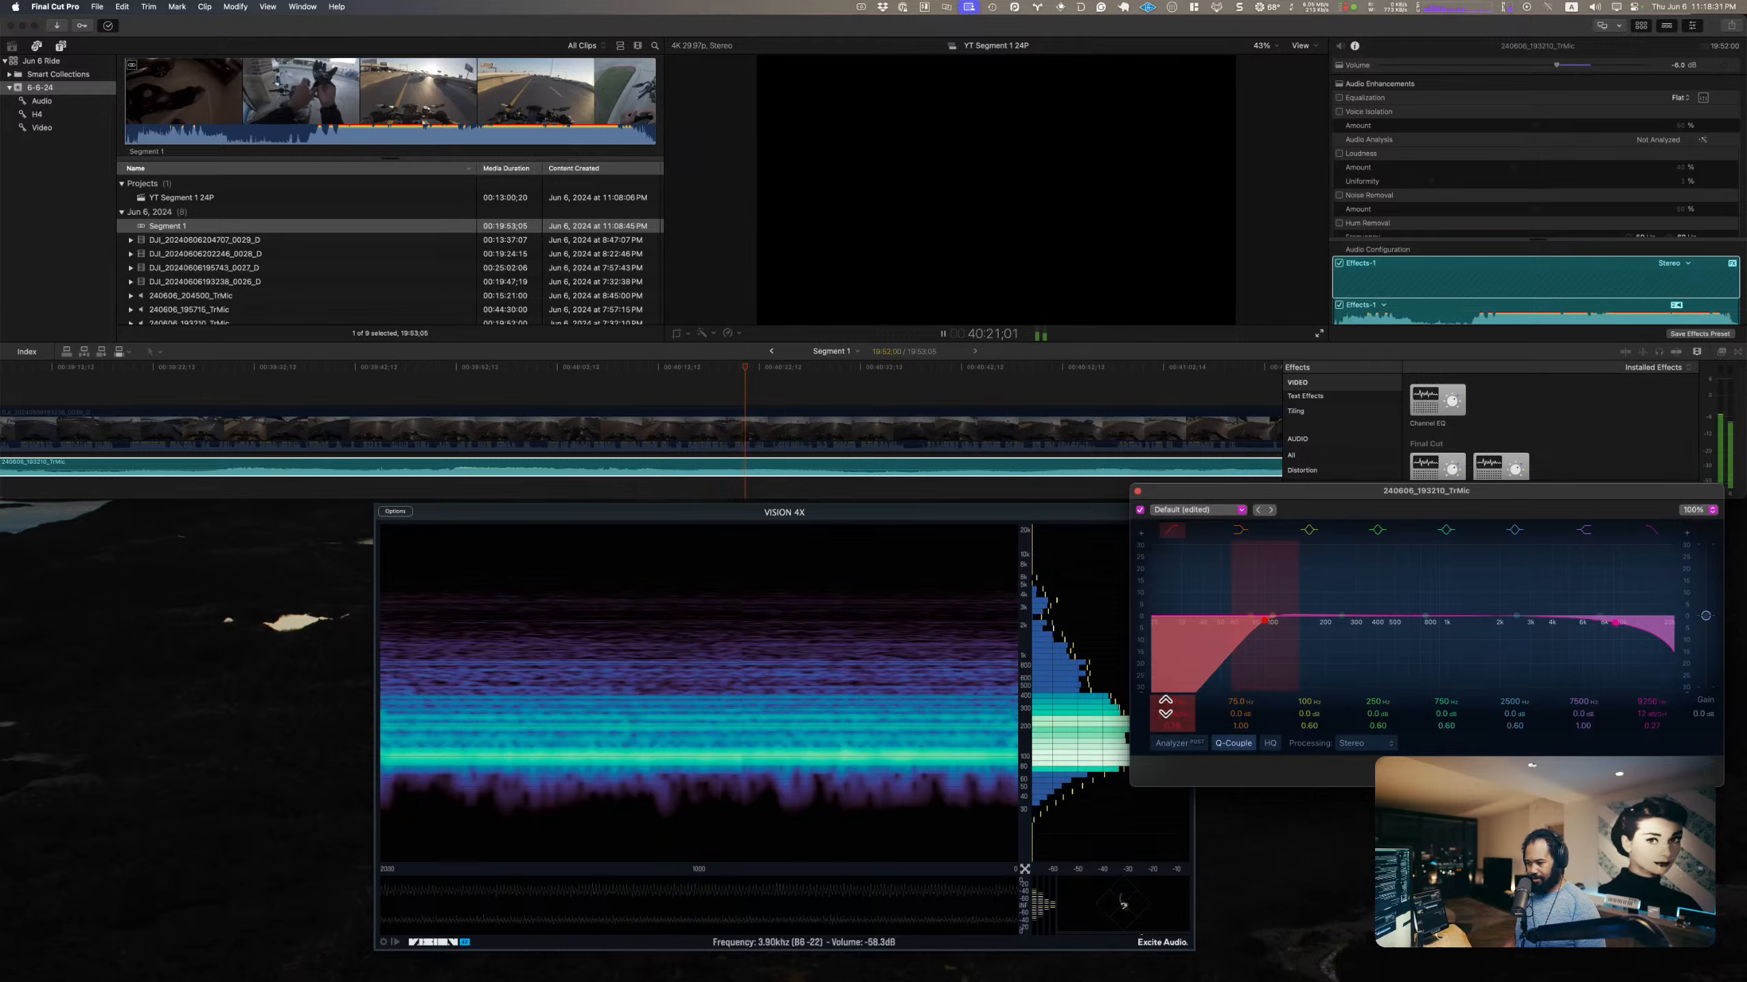
left_click(1236, 572)
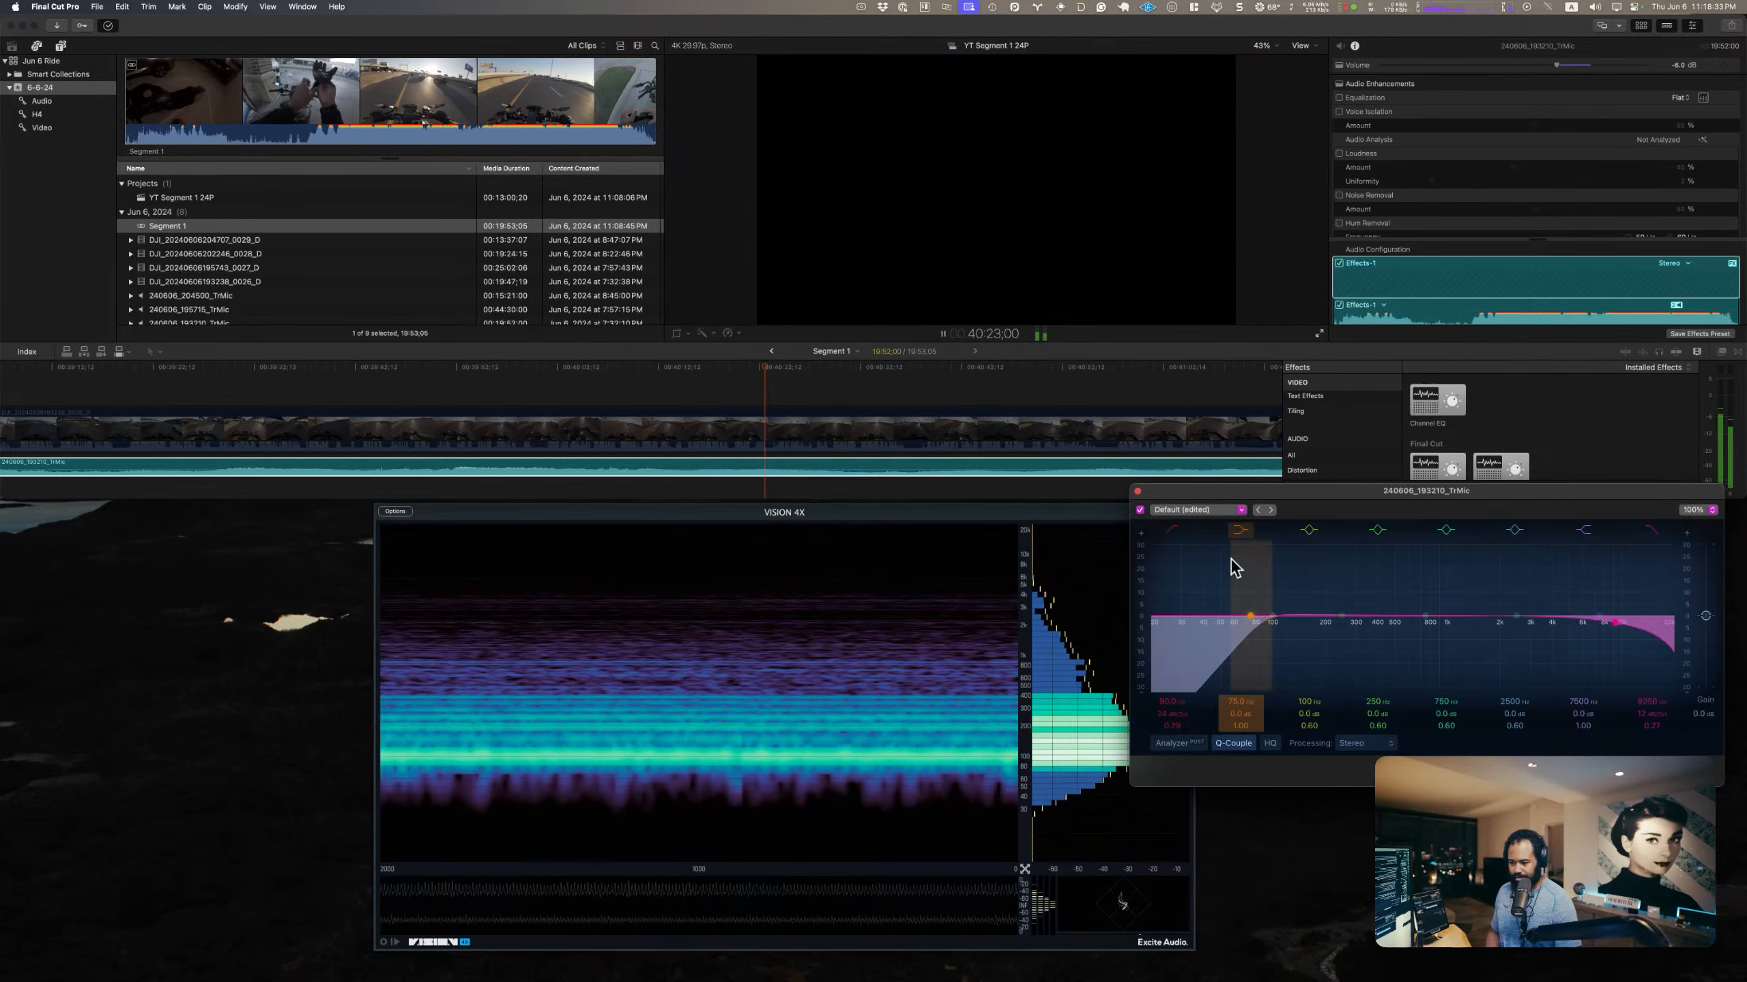
key("space")
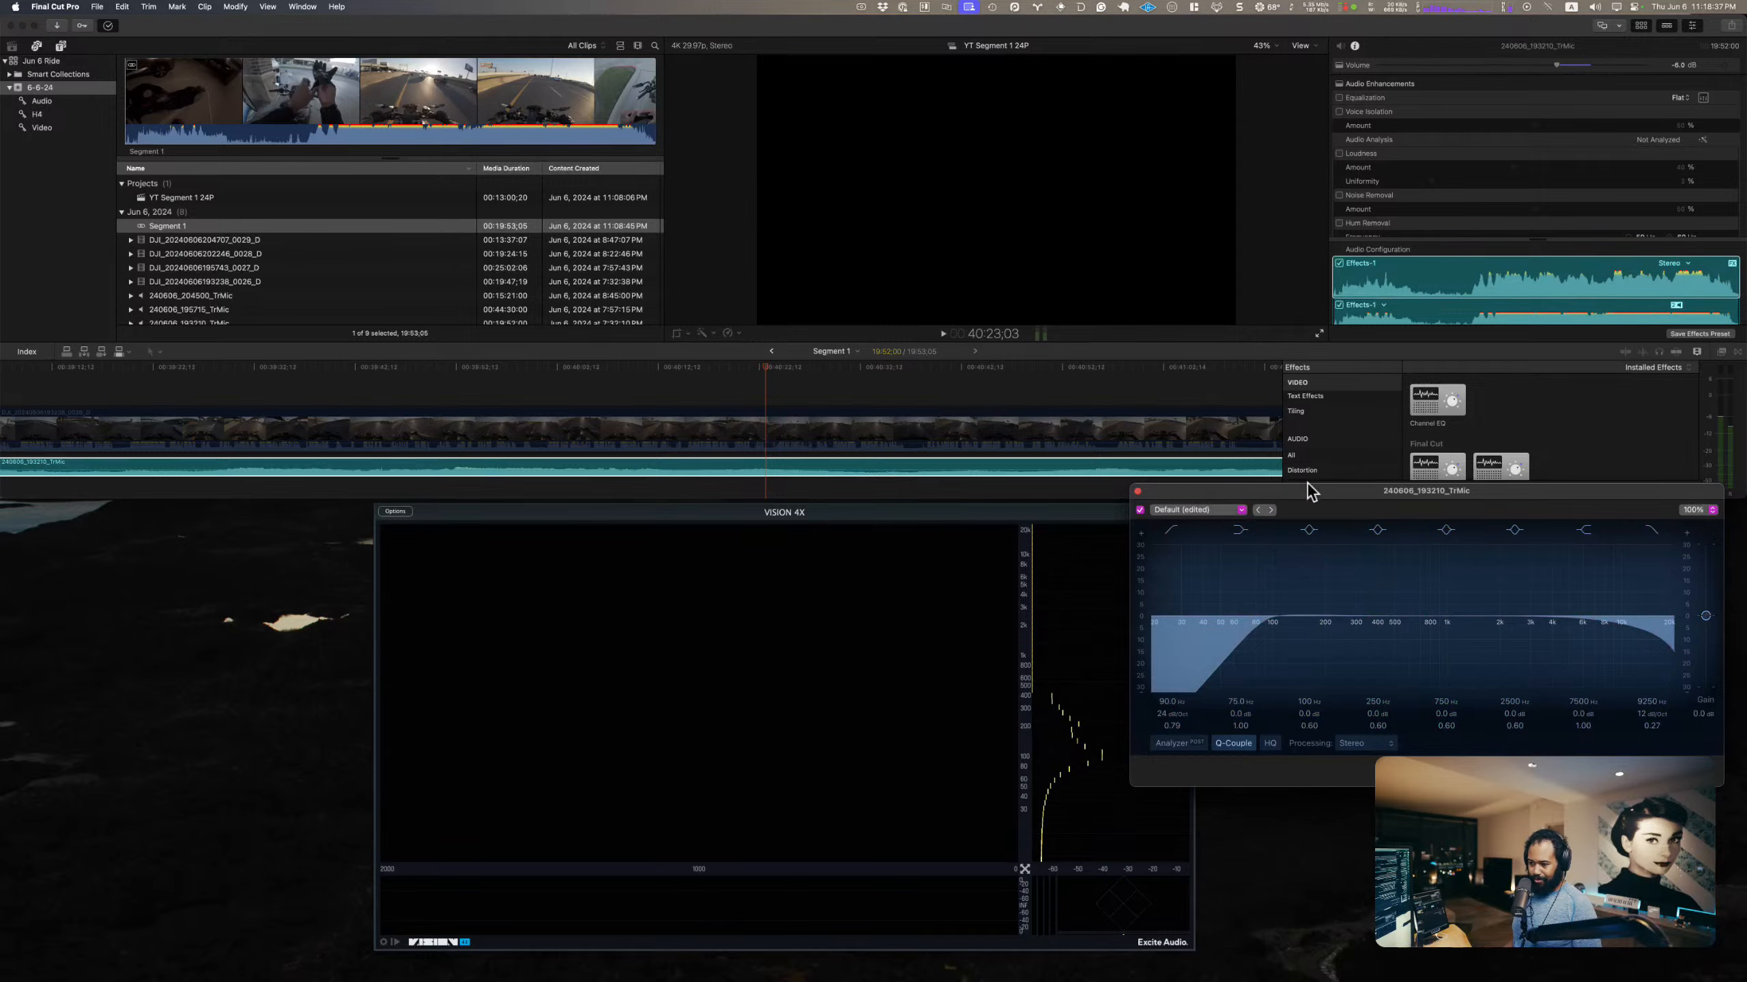
left_click_drag(1334, 502, 1301, 573)
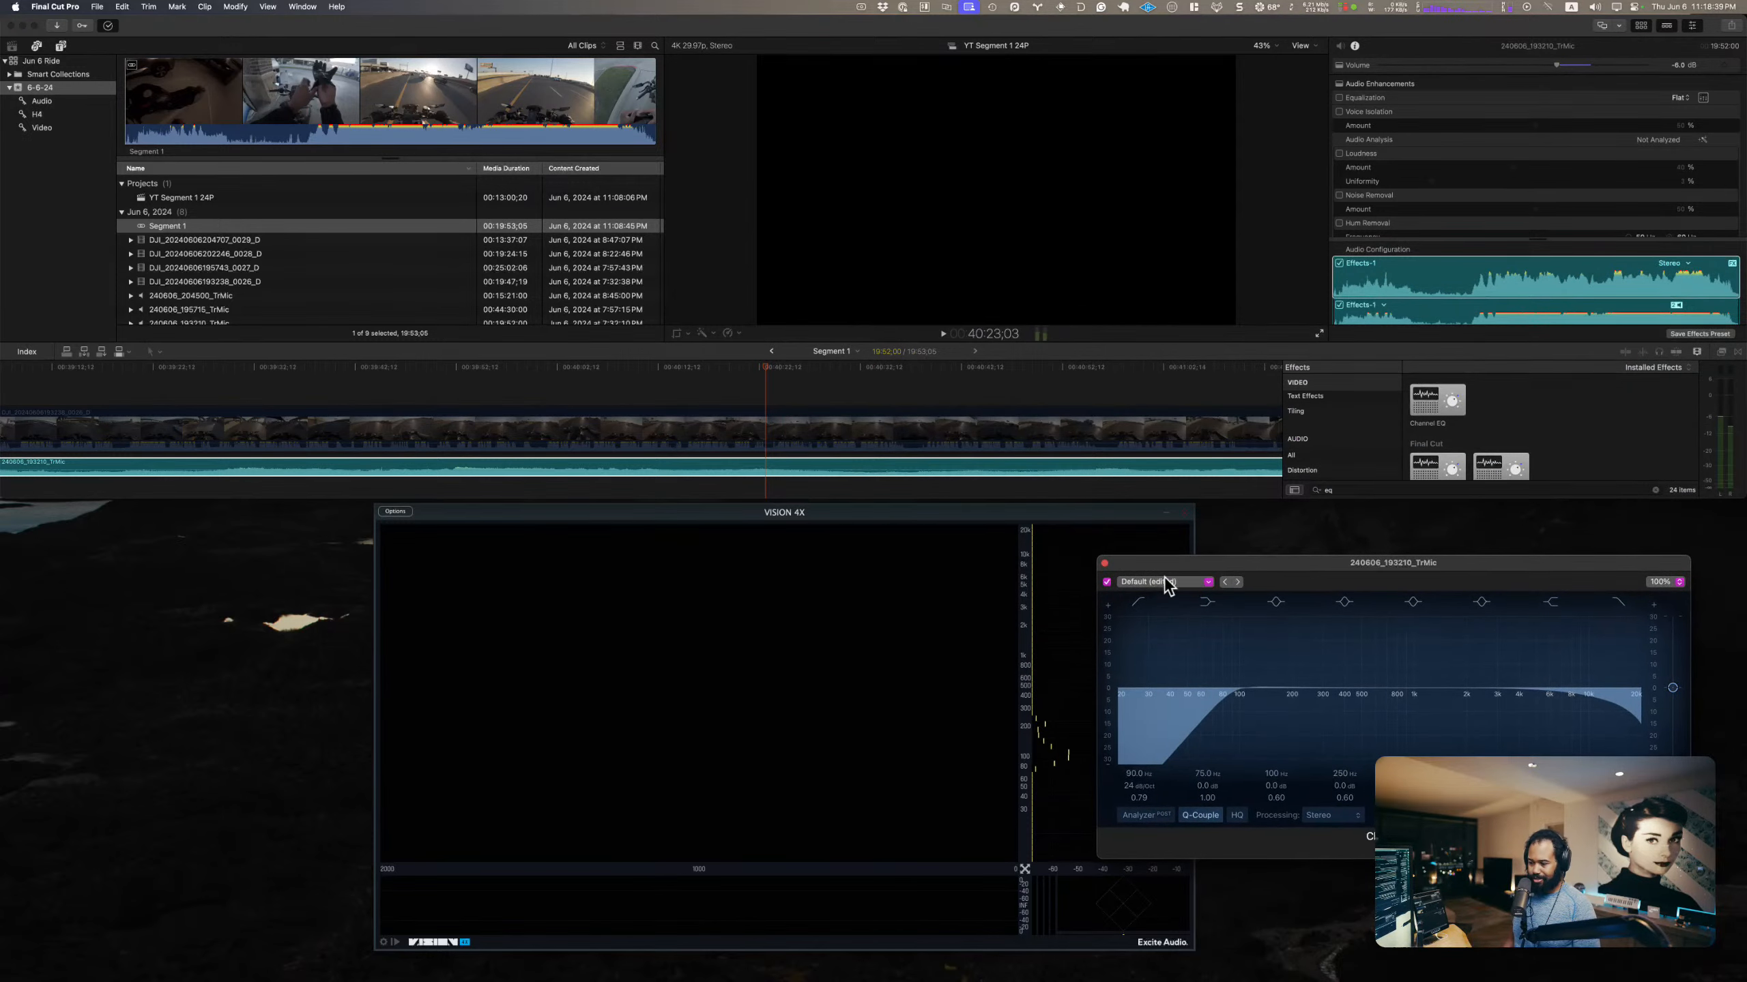
left_click(1104, 563)
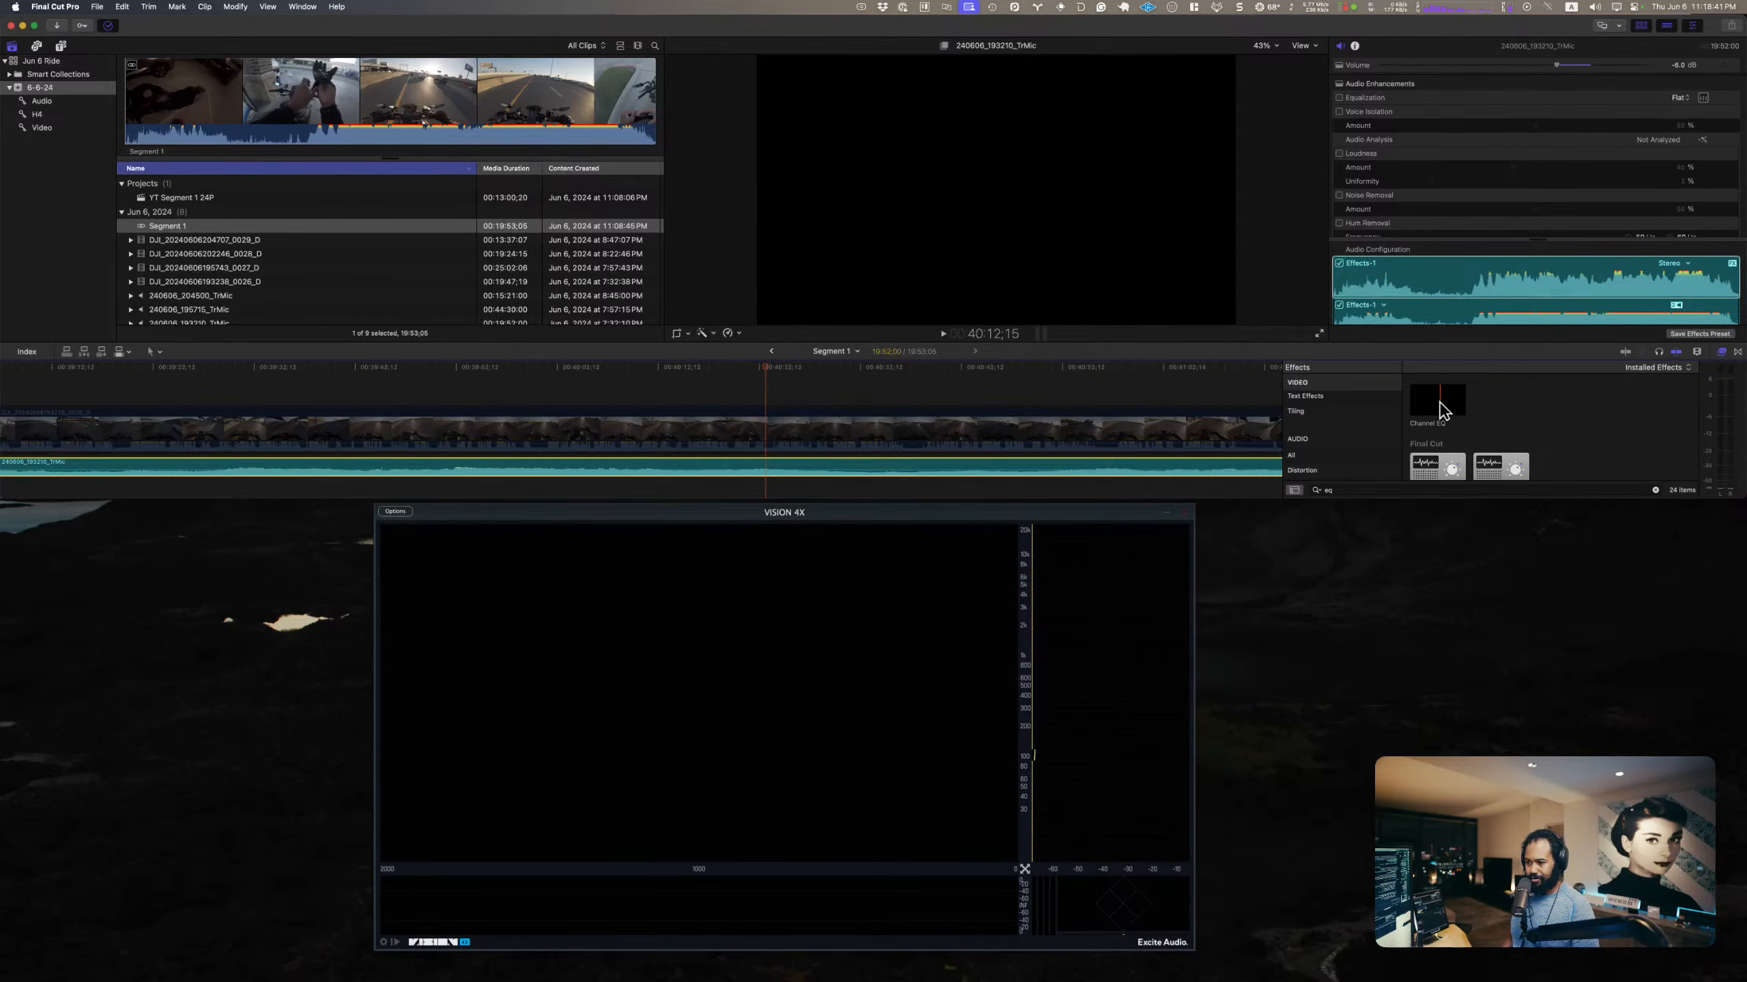
Step: Add a second Channel EQ to the TrMic clip and open its editor
left_click_drag(1433, 398, 1048, 468)
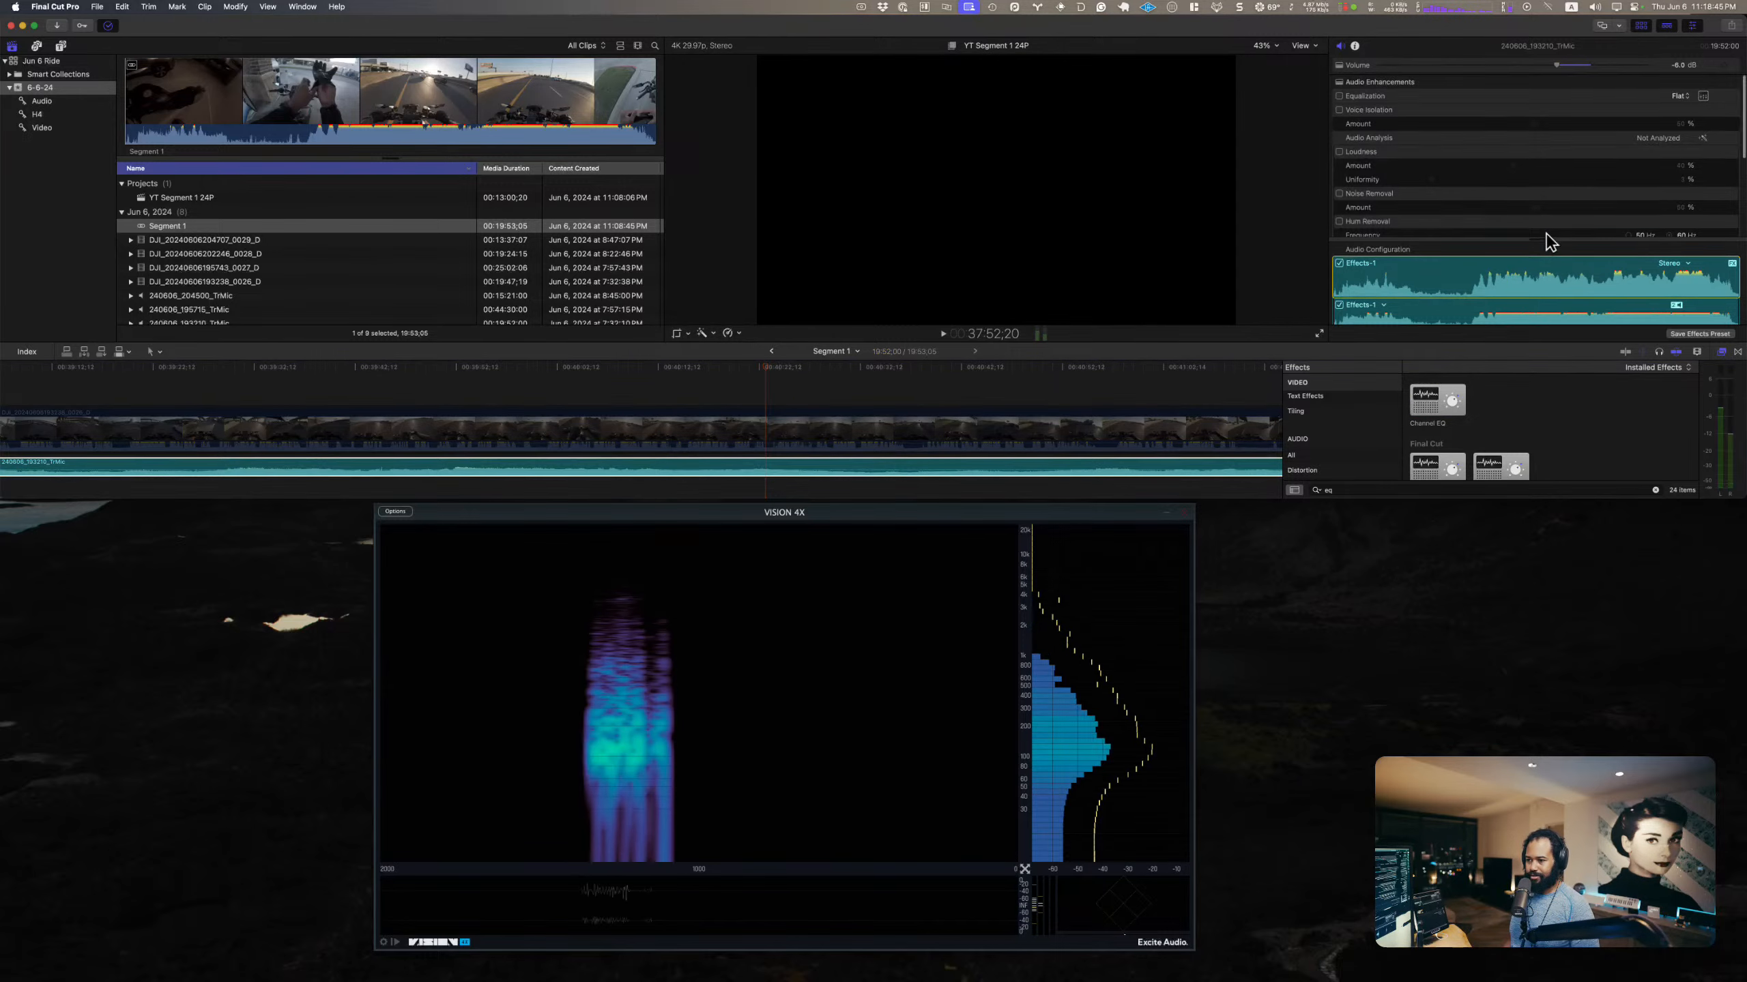
scroll(1472, 207, "down", 4)
left_click(1693, 195)
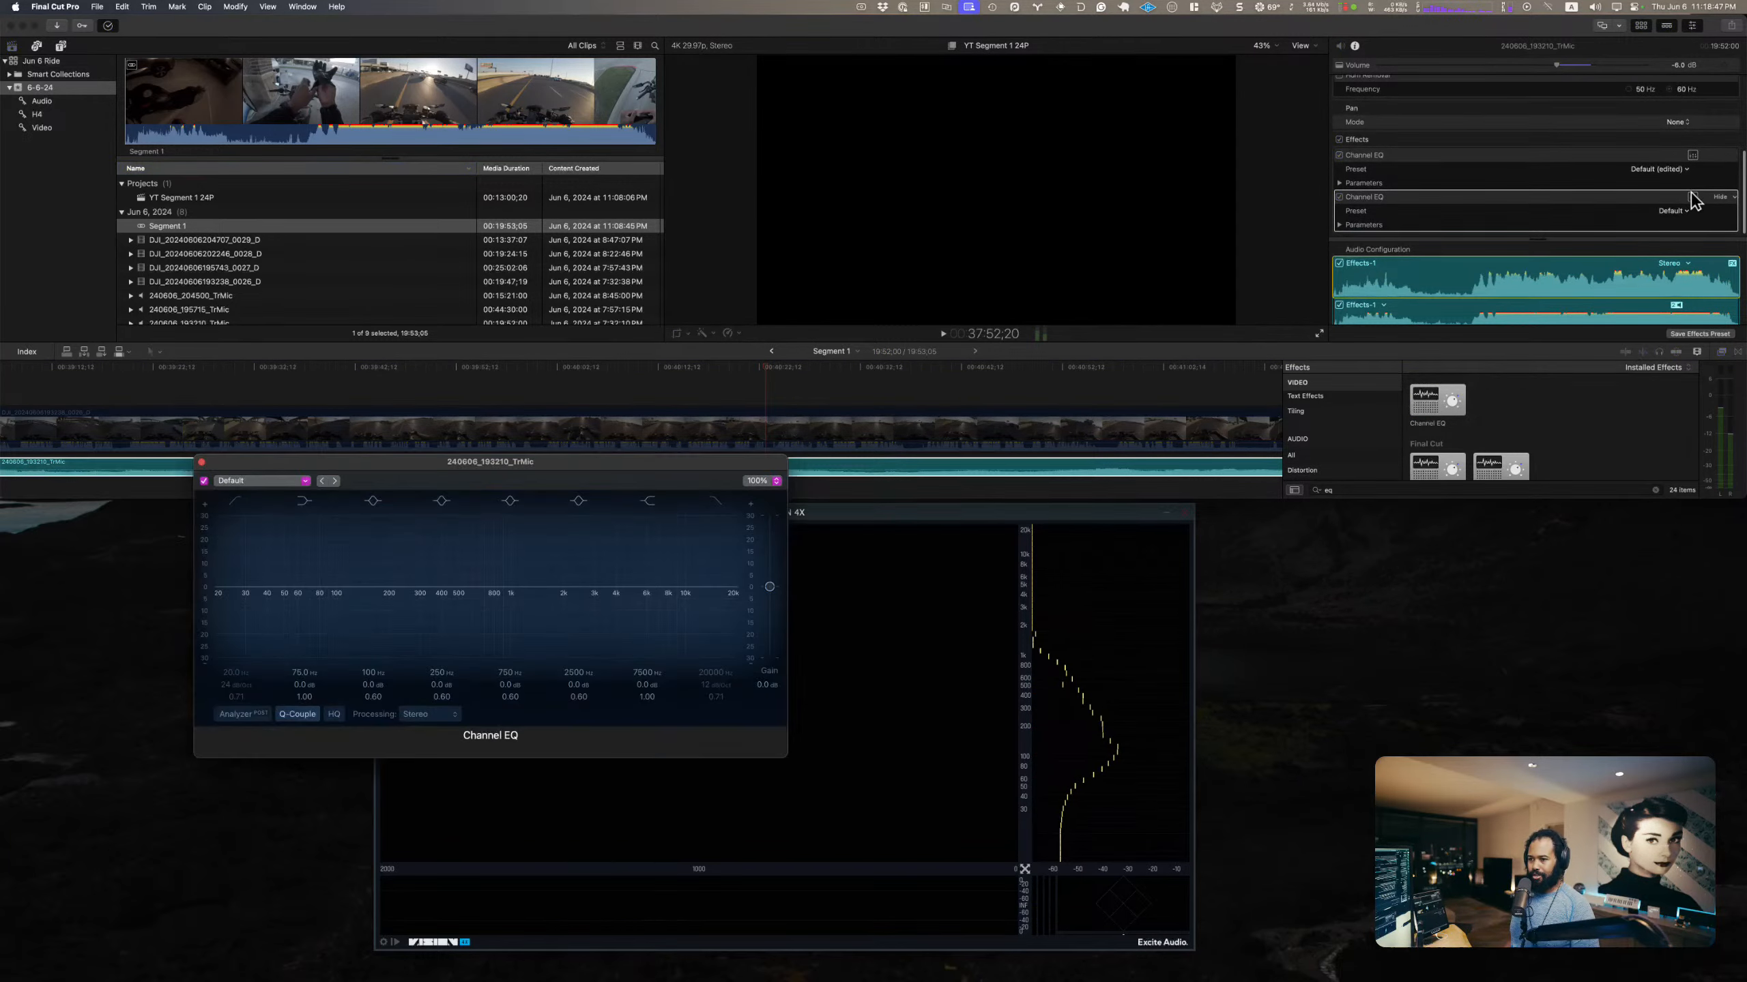
Step: Arrange the VISION 4X analyzer and the second Channel EQ editor side by side below the timeline
left_click_drag(570, 465, 1462, 473)
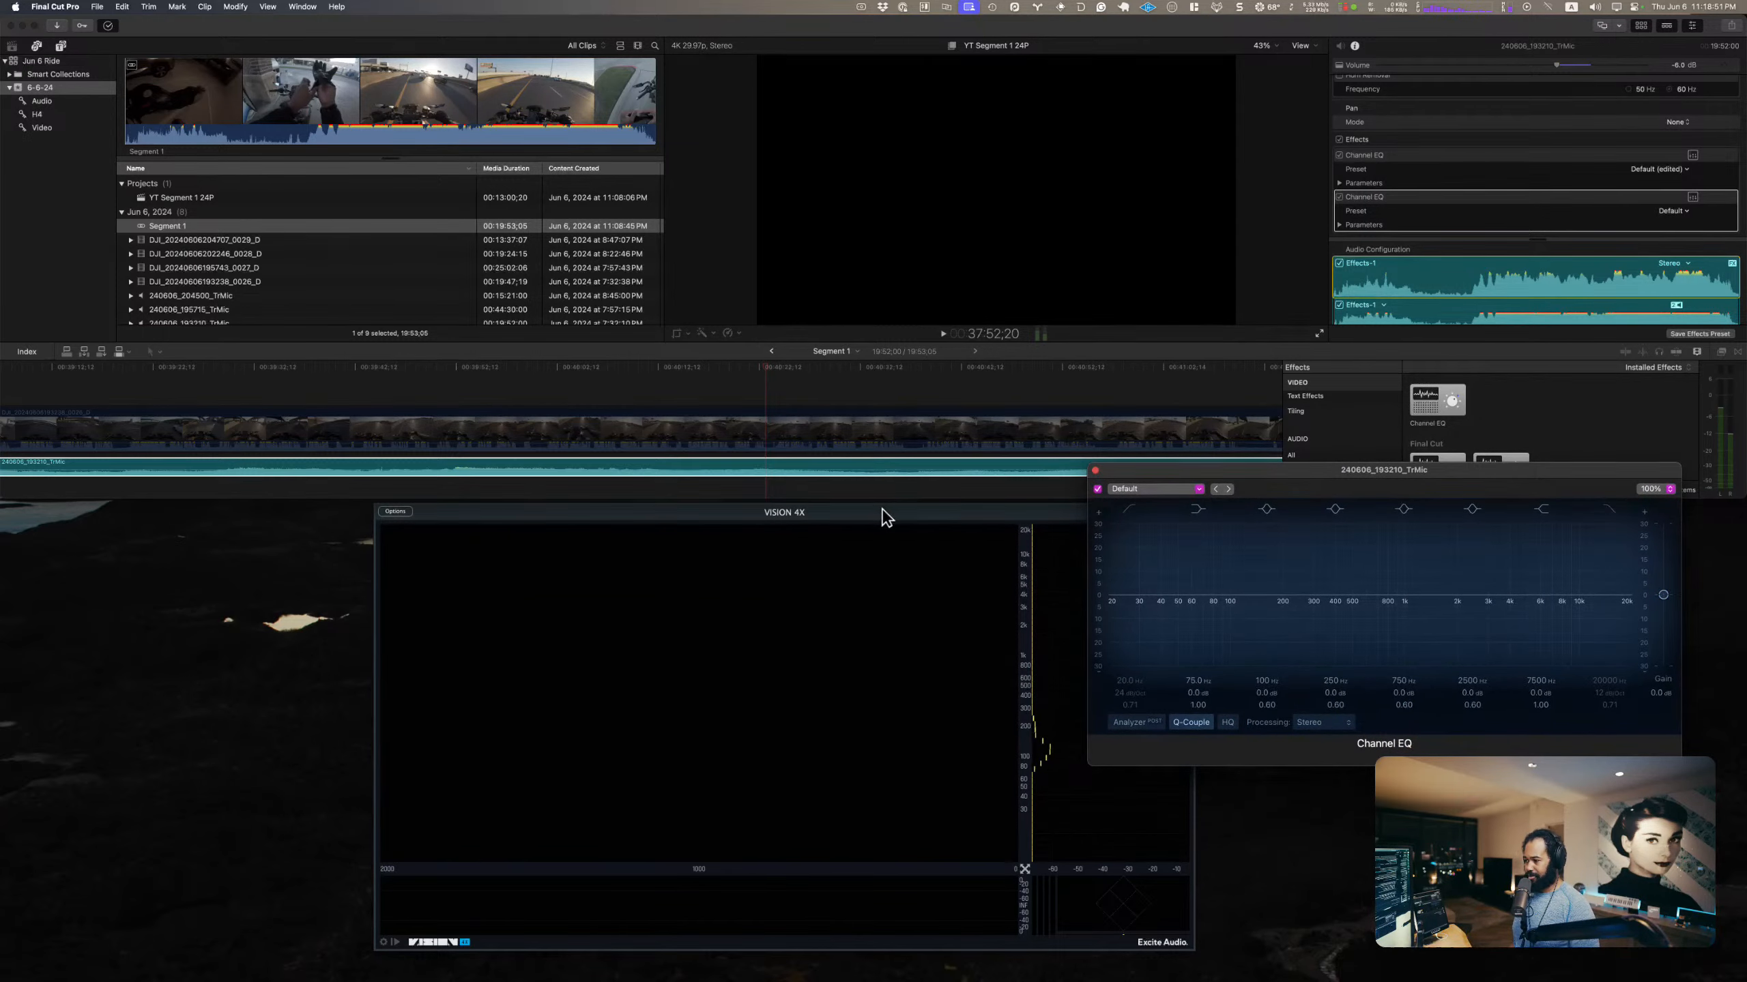
left_click_drag(886, 517, 745, 531)
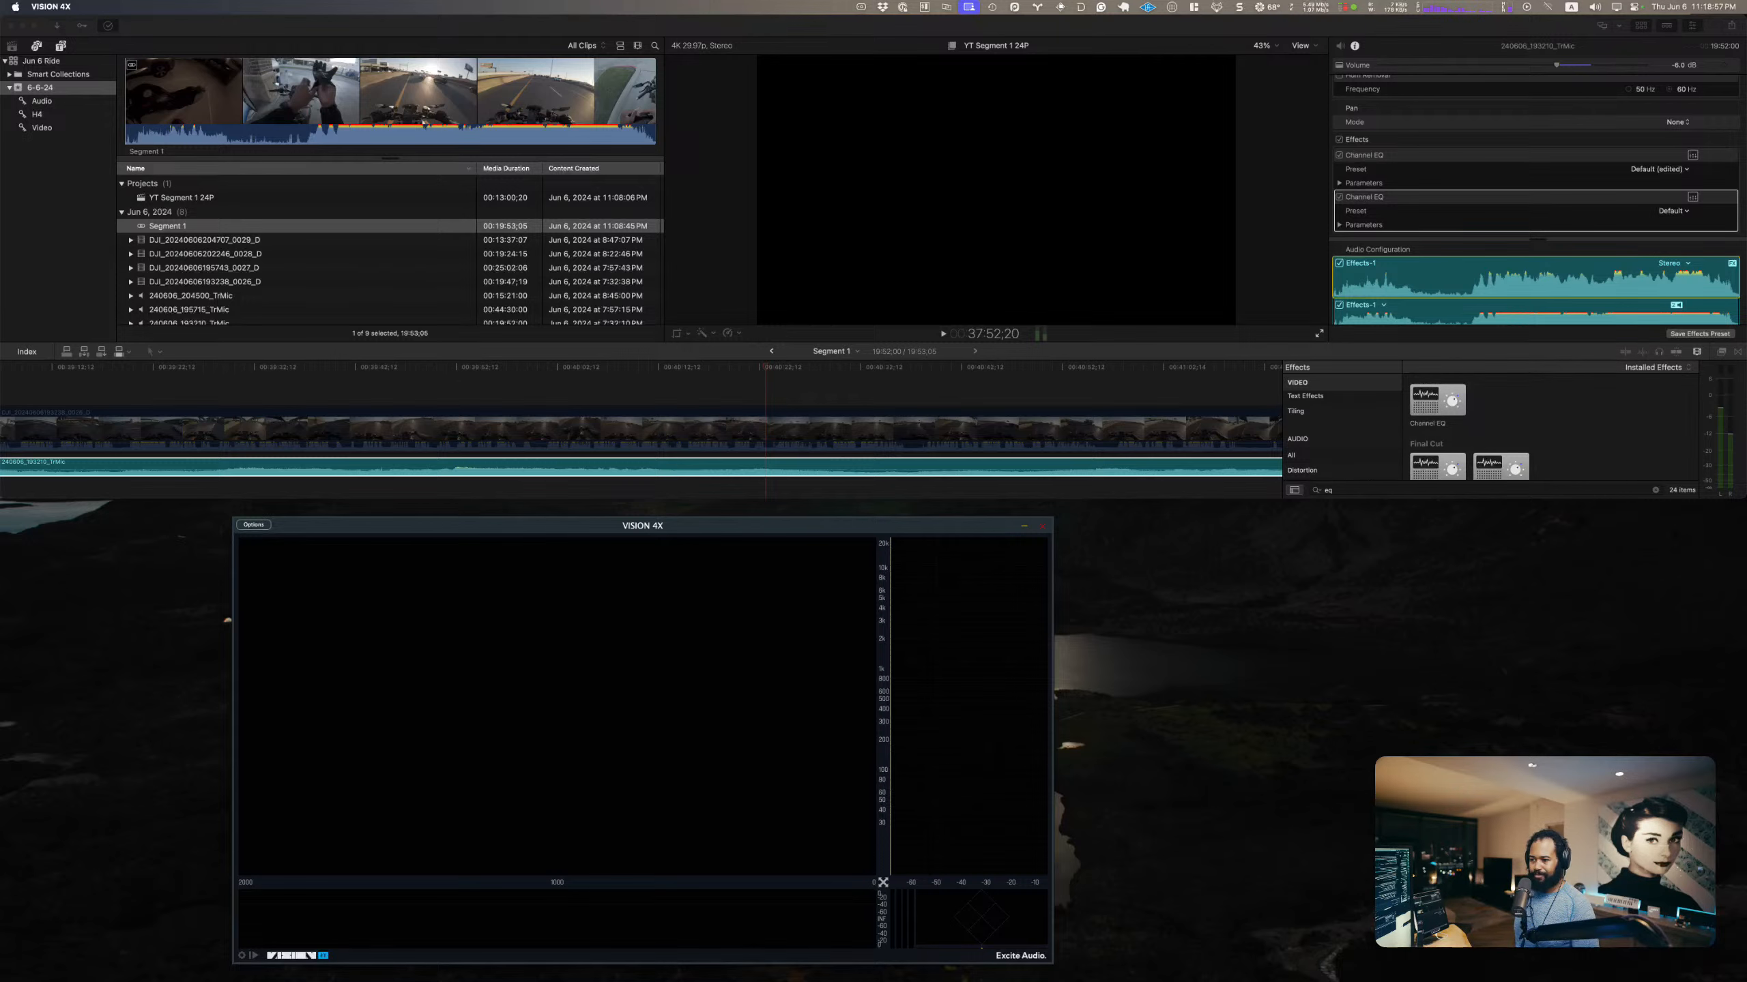
left_click_drag(887, 528, 747, 523)
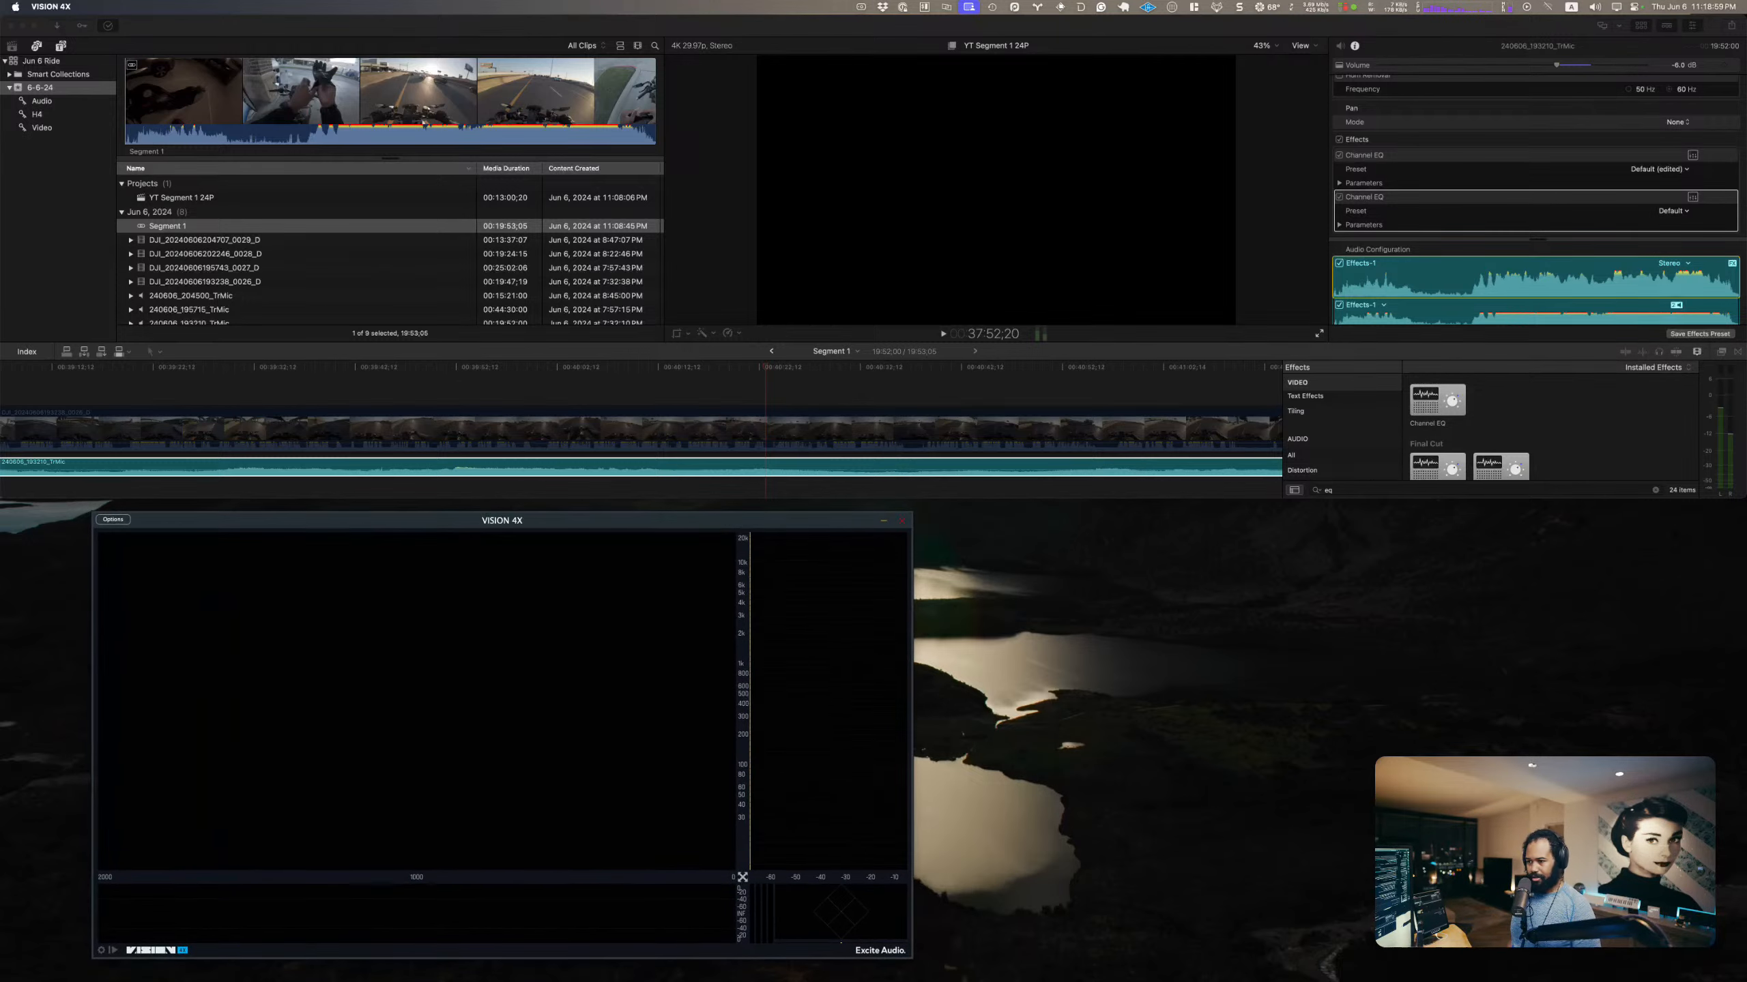
left_click(1691, 198)
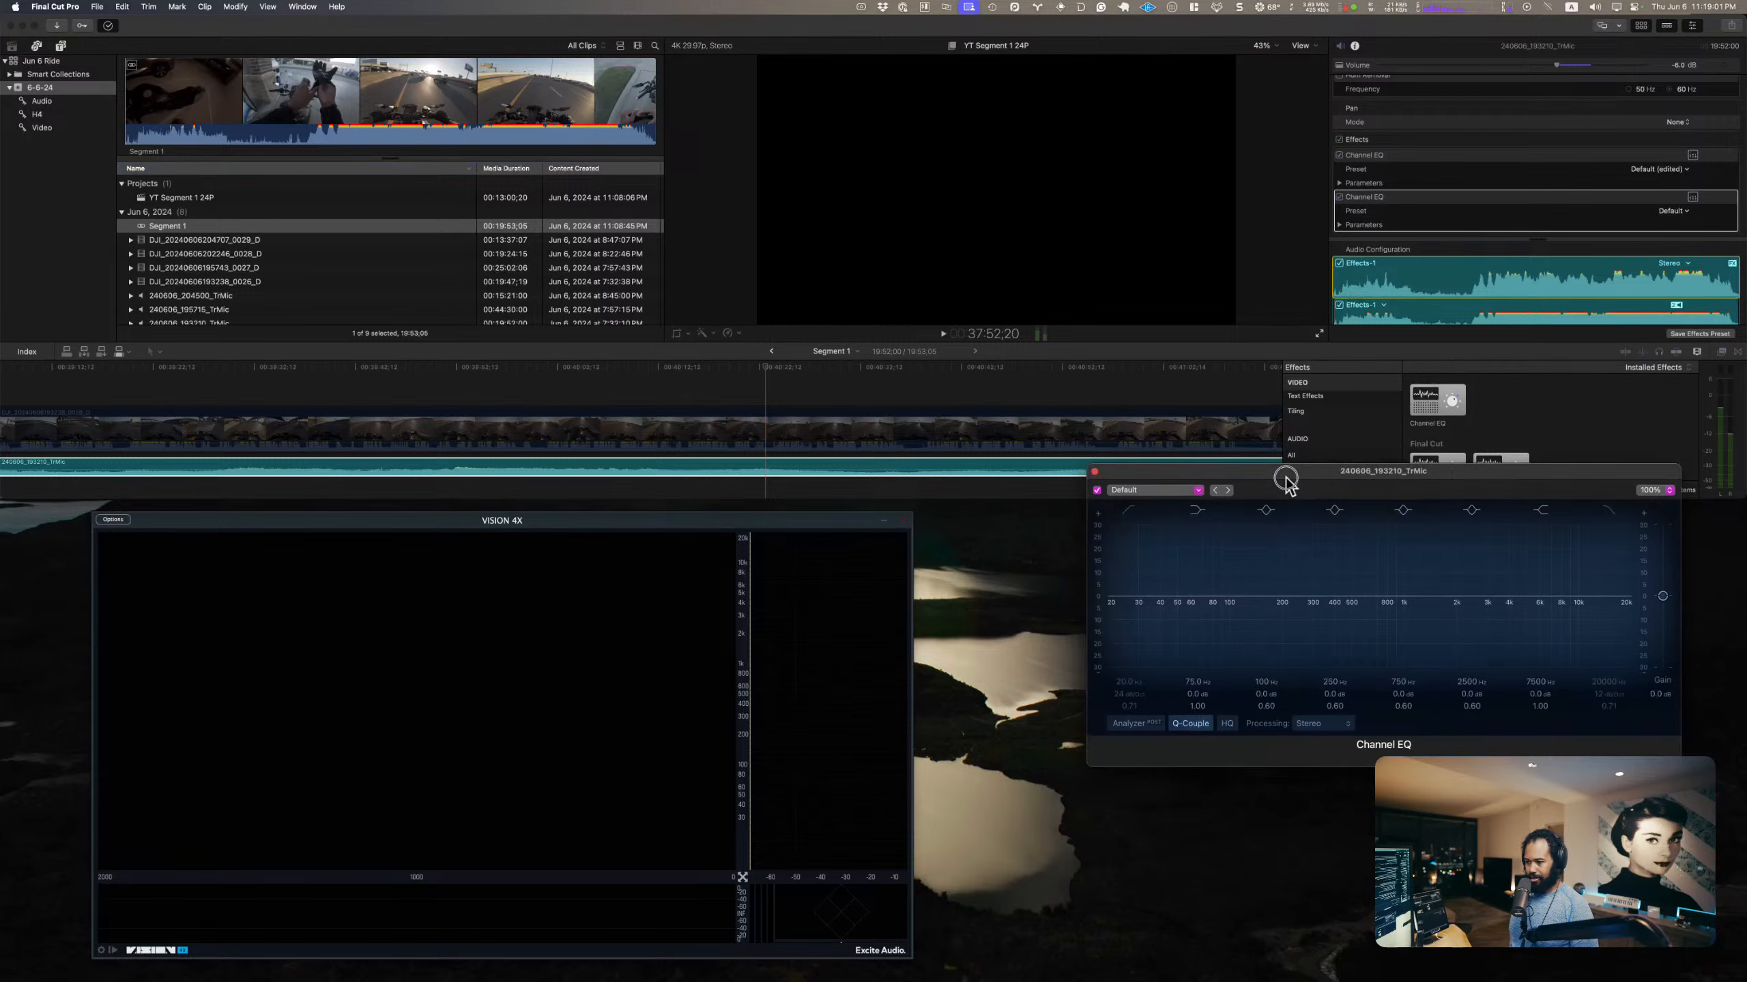
left_click_drag(1282, 472, 1263, 535)
Step: Play the TrMic clip from about 40:07, freeze the VISION 4X display on the engine sound's spectrum, and stop playback
left_click(619, 378)
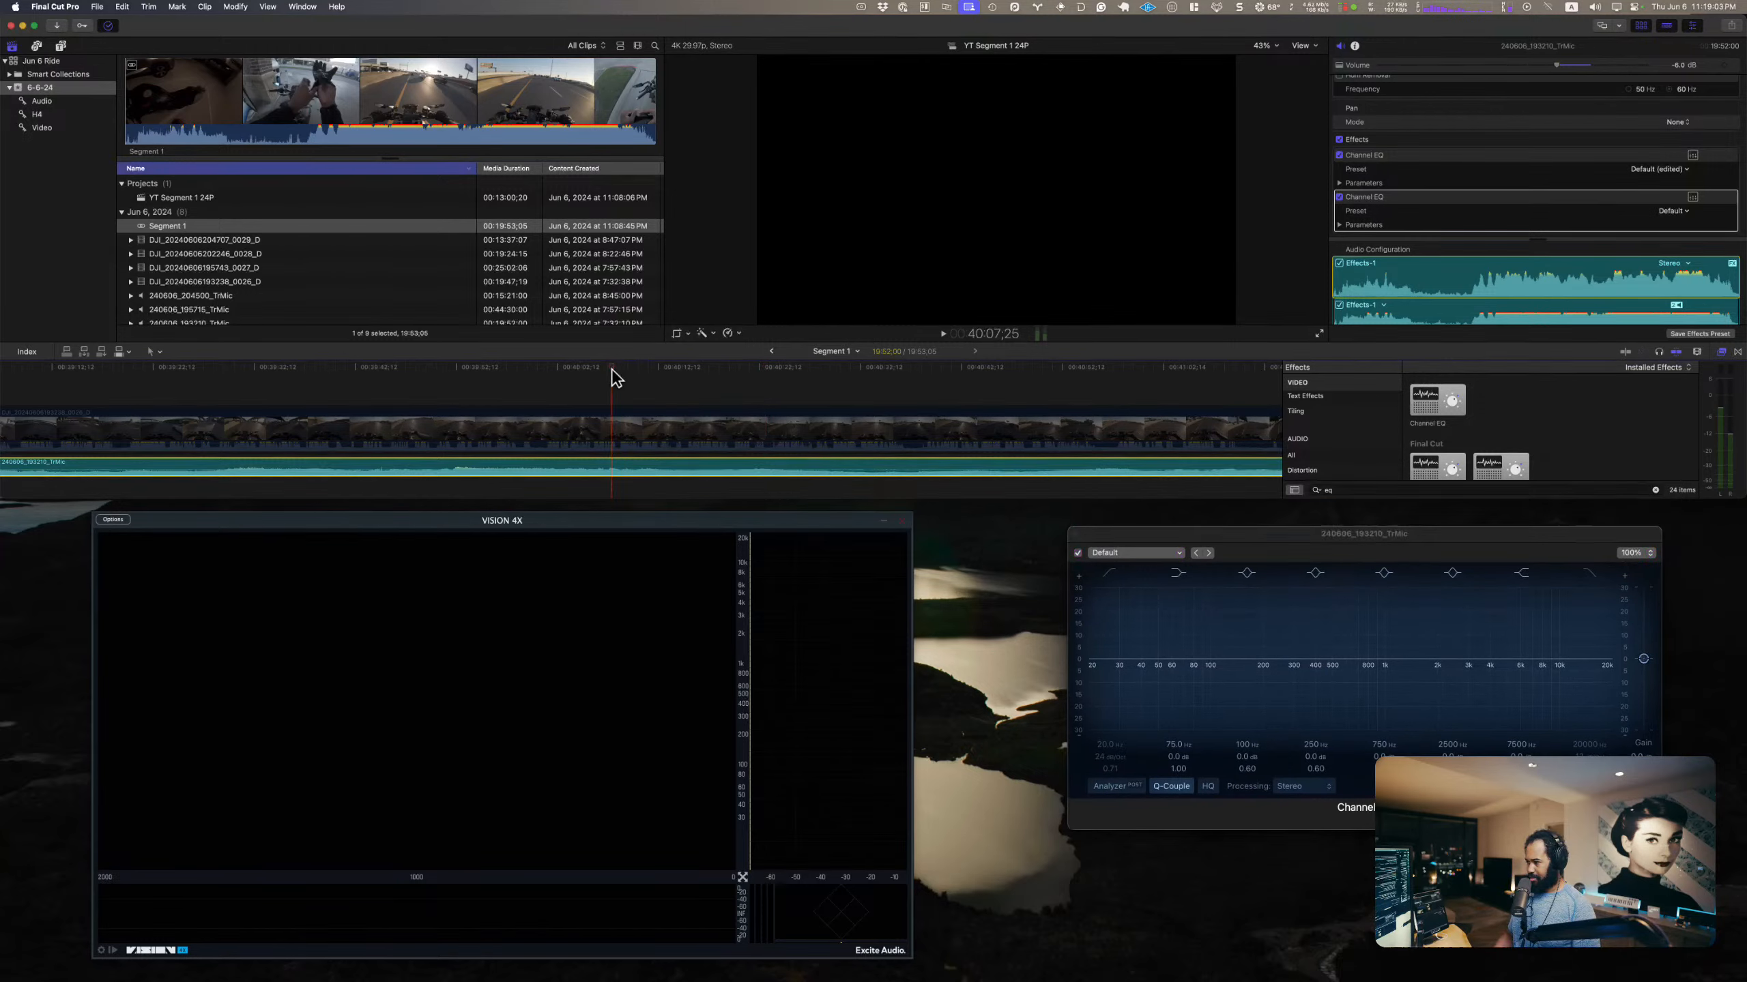
key("space")
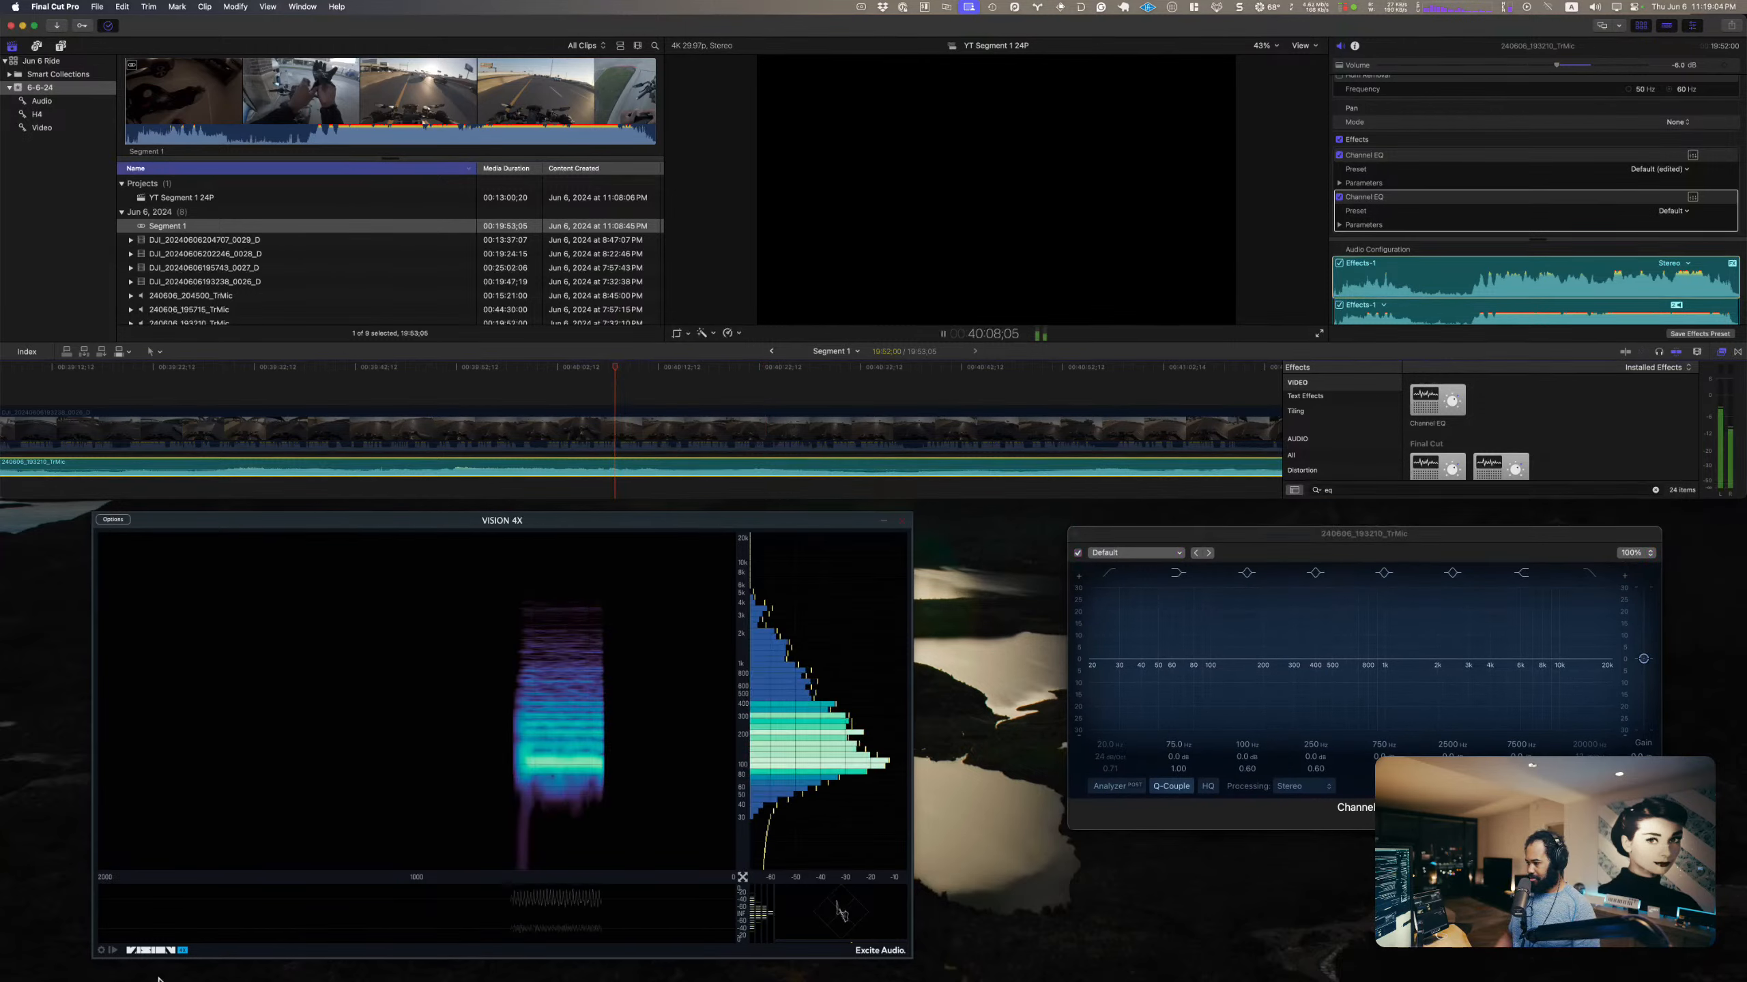
left_click(113, 957)
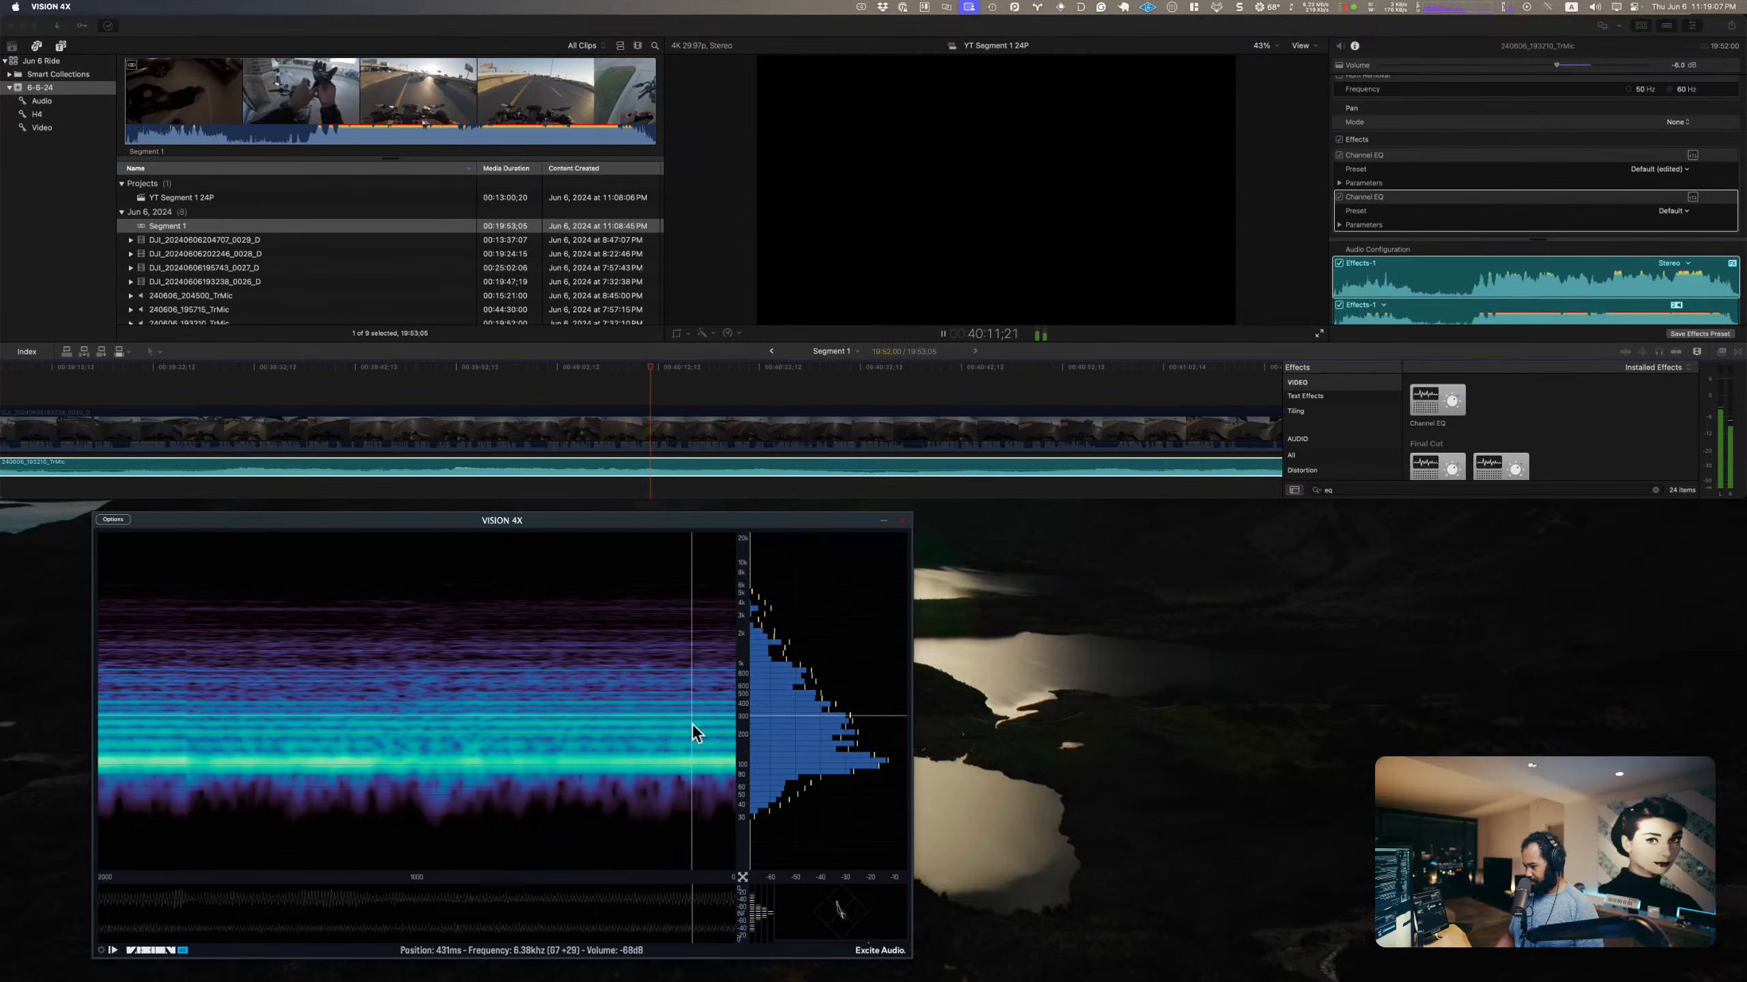
left_click(709, 391)
key("space")
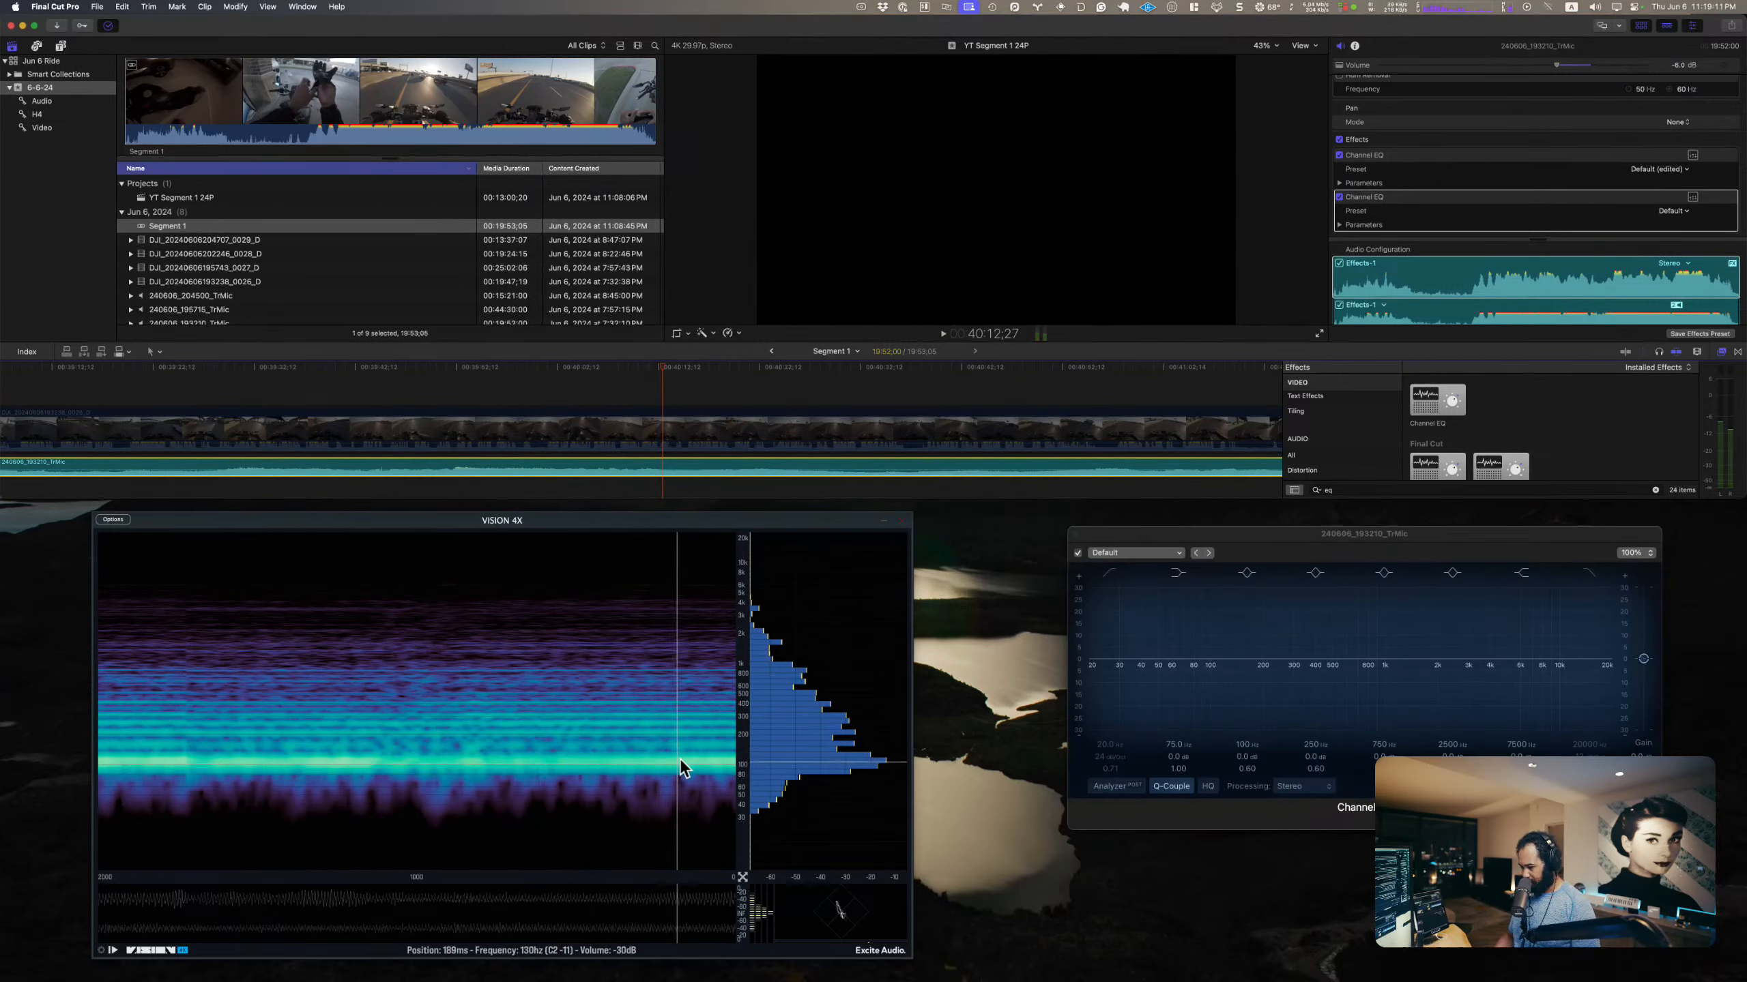
Step: Turn off every band in the TrMic clip's second Channel EQ except the 100 Hz bell band
left_click(1246, 573)
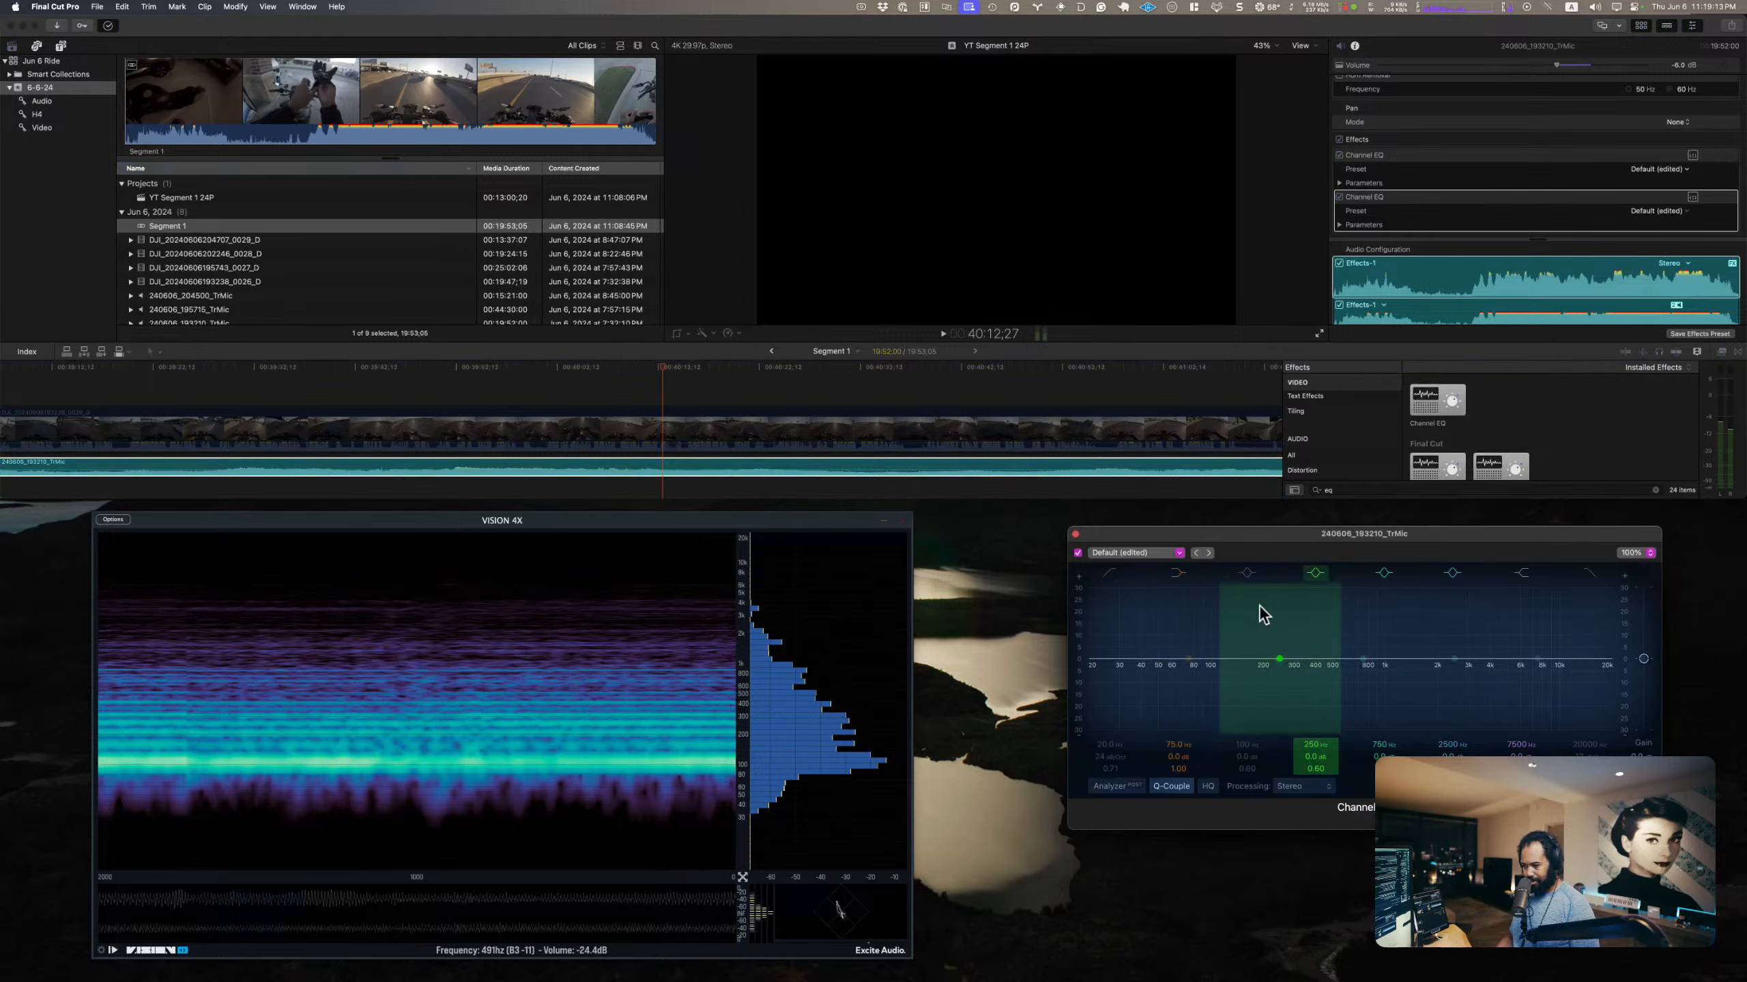
left_click(1252, 575)
left_click(1183, 579)
left_click(1310, 576)
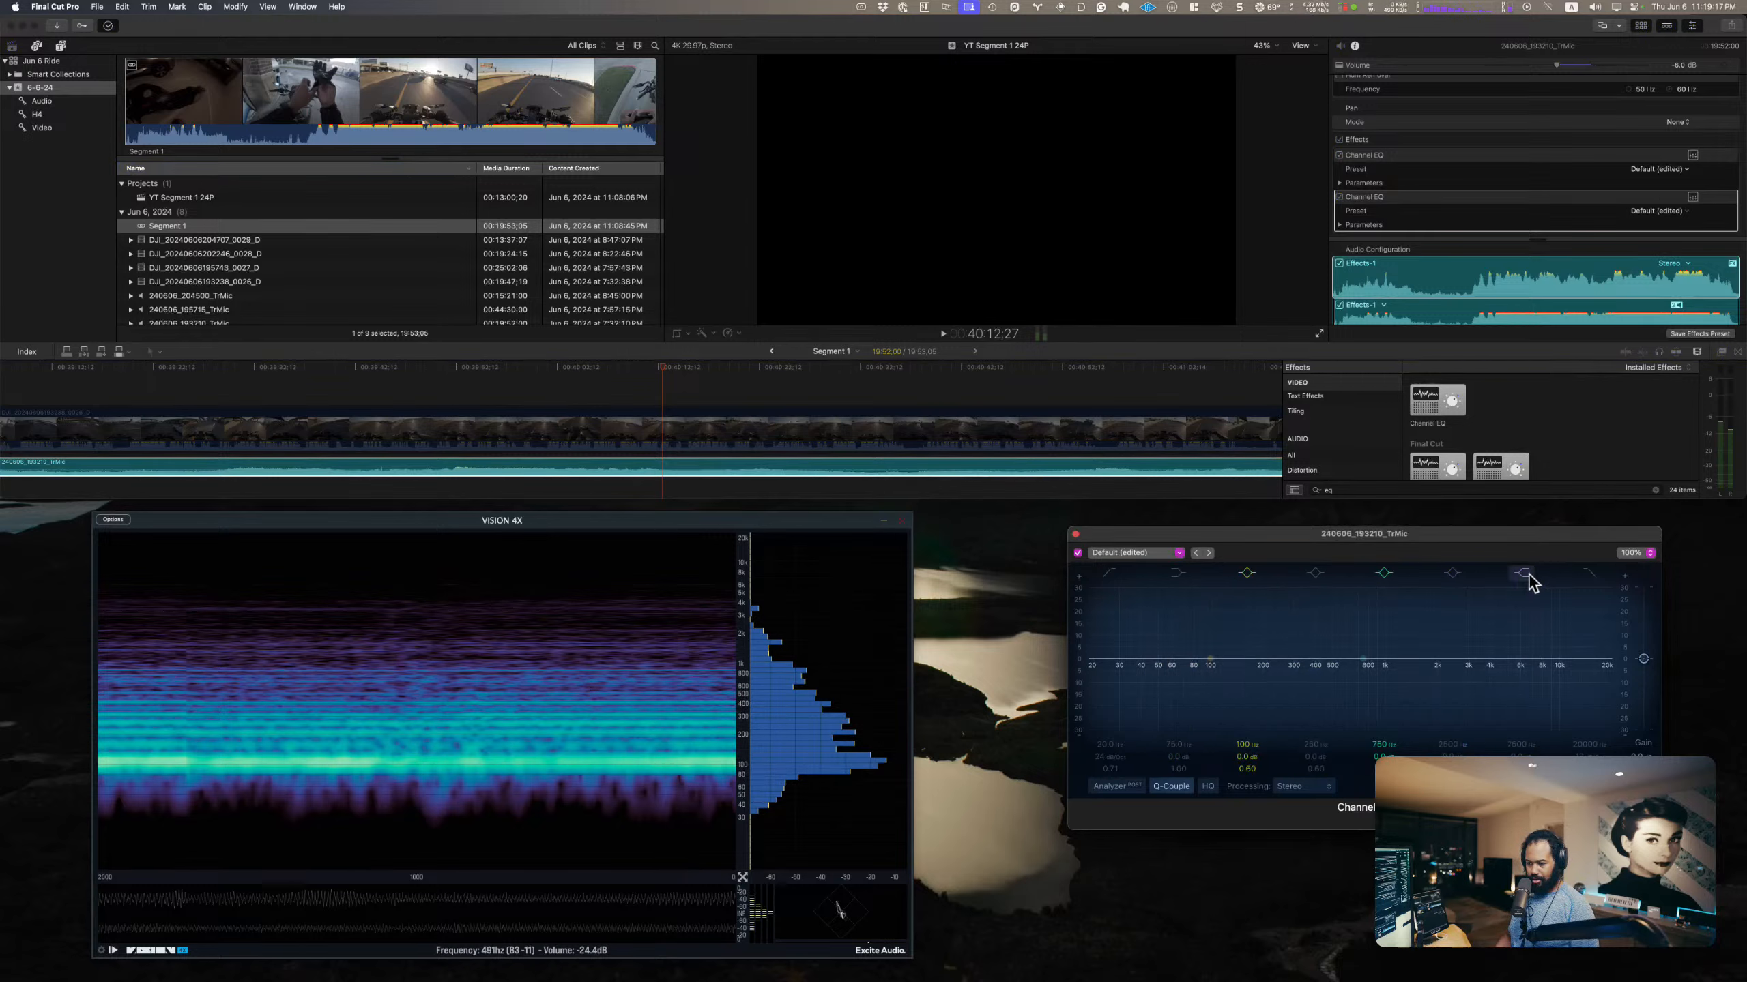
left_click(1384, 576)
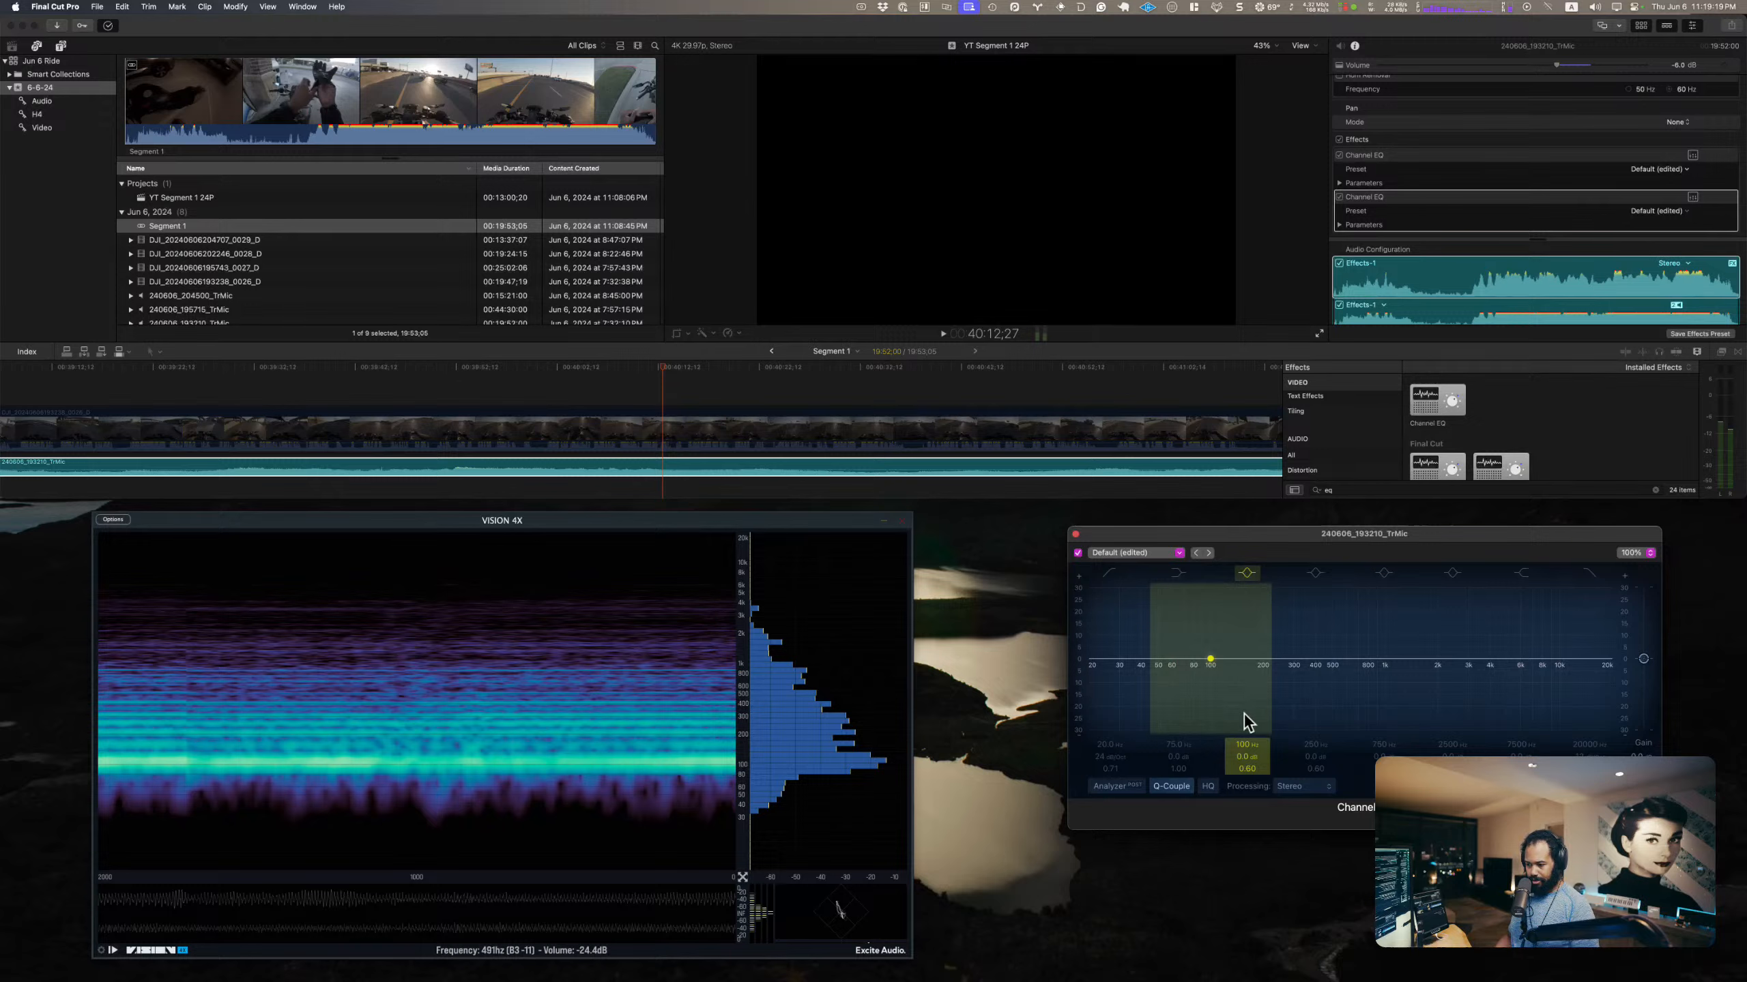
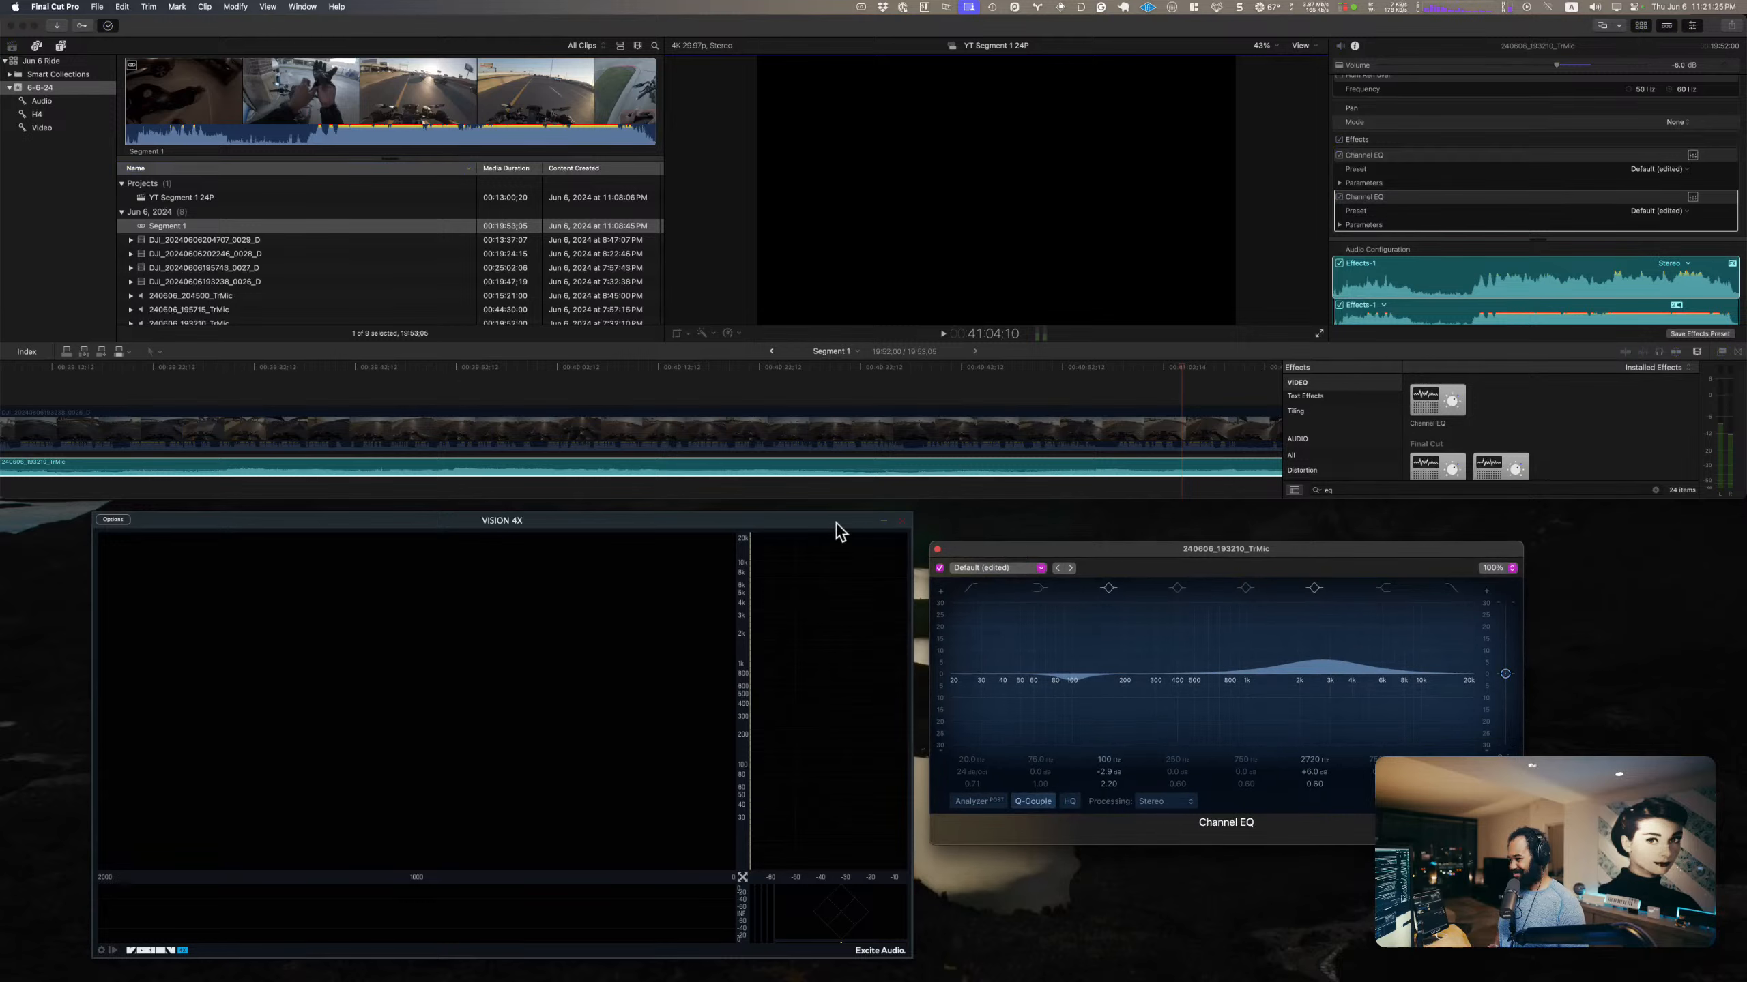
Step: Move the VISION 4X analyzer window further away from the Channel EQ editor
left_click_drag(835, 530, 689, 517)
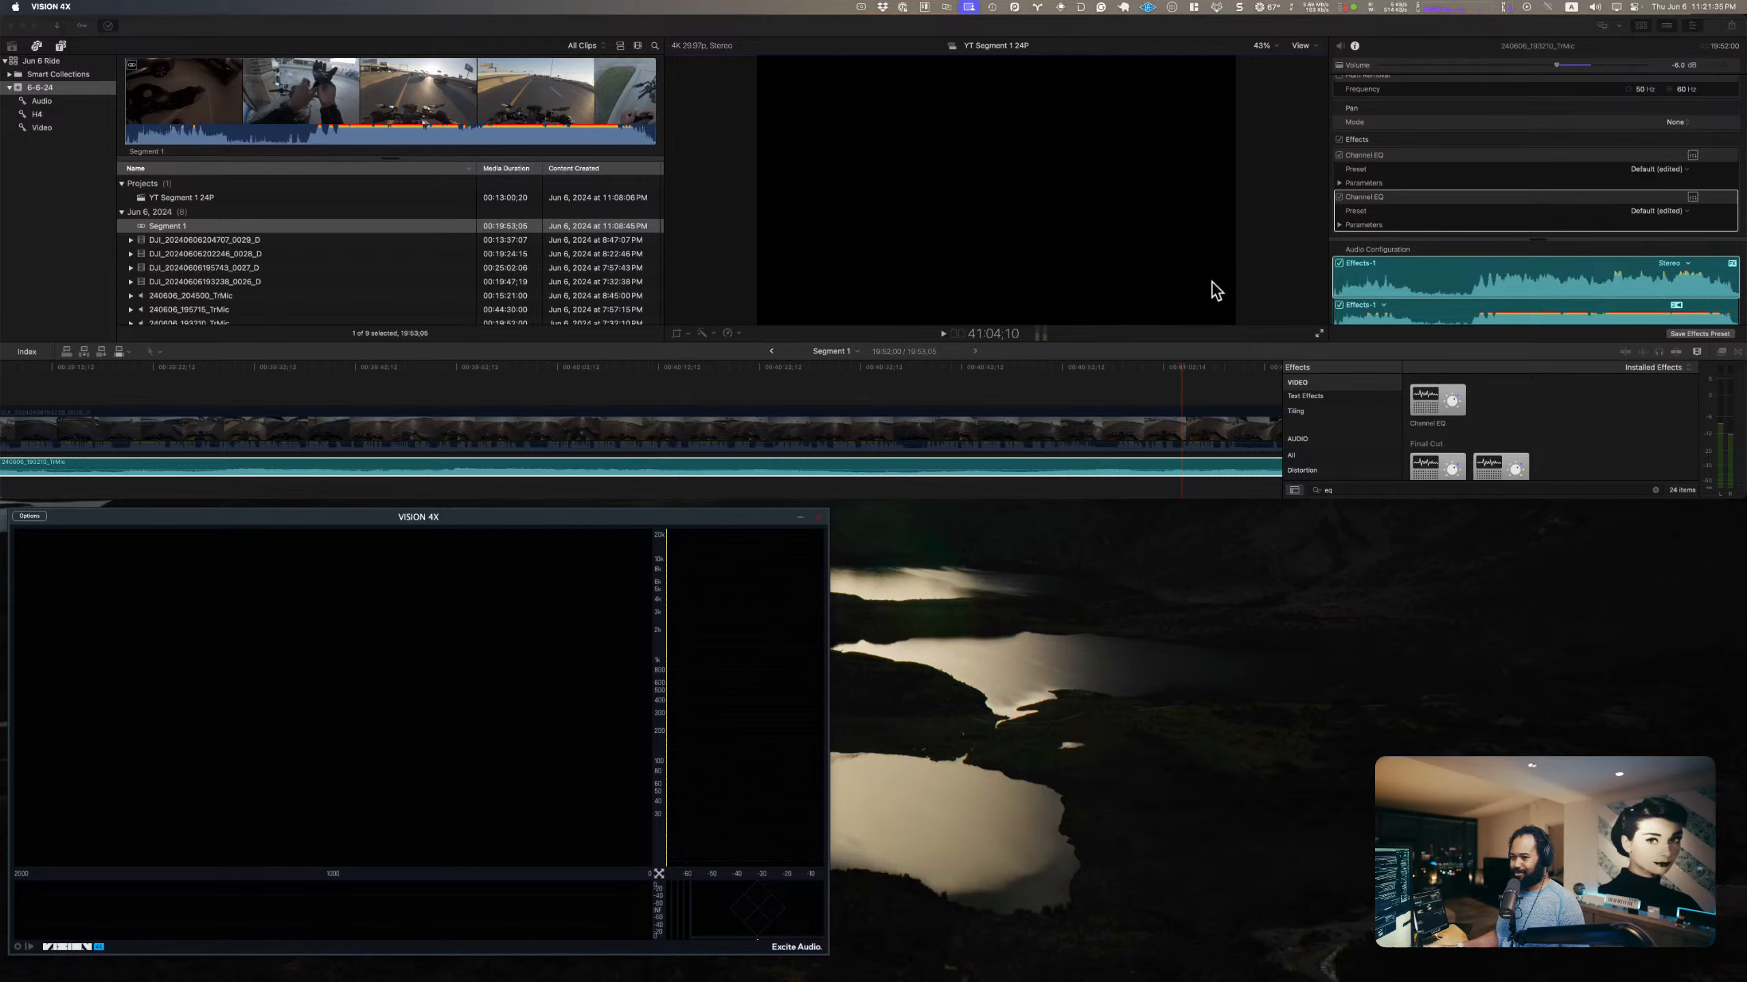
Step: Switch to the desktop, eject the selected drives, and return to Final Cut Pro
key("ctrl+Right")
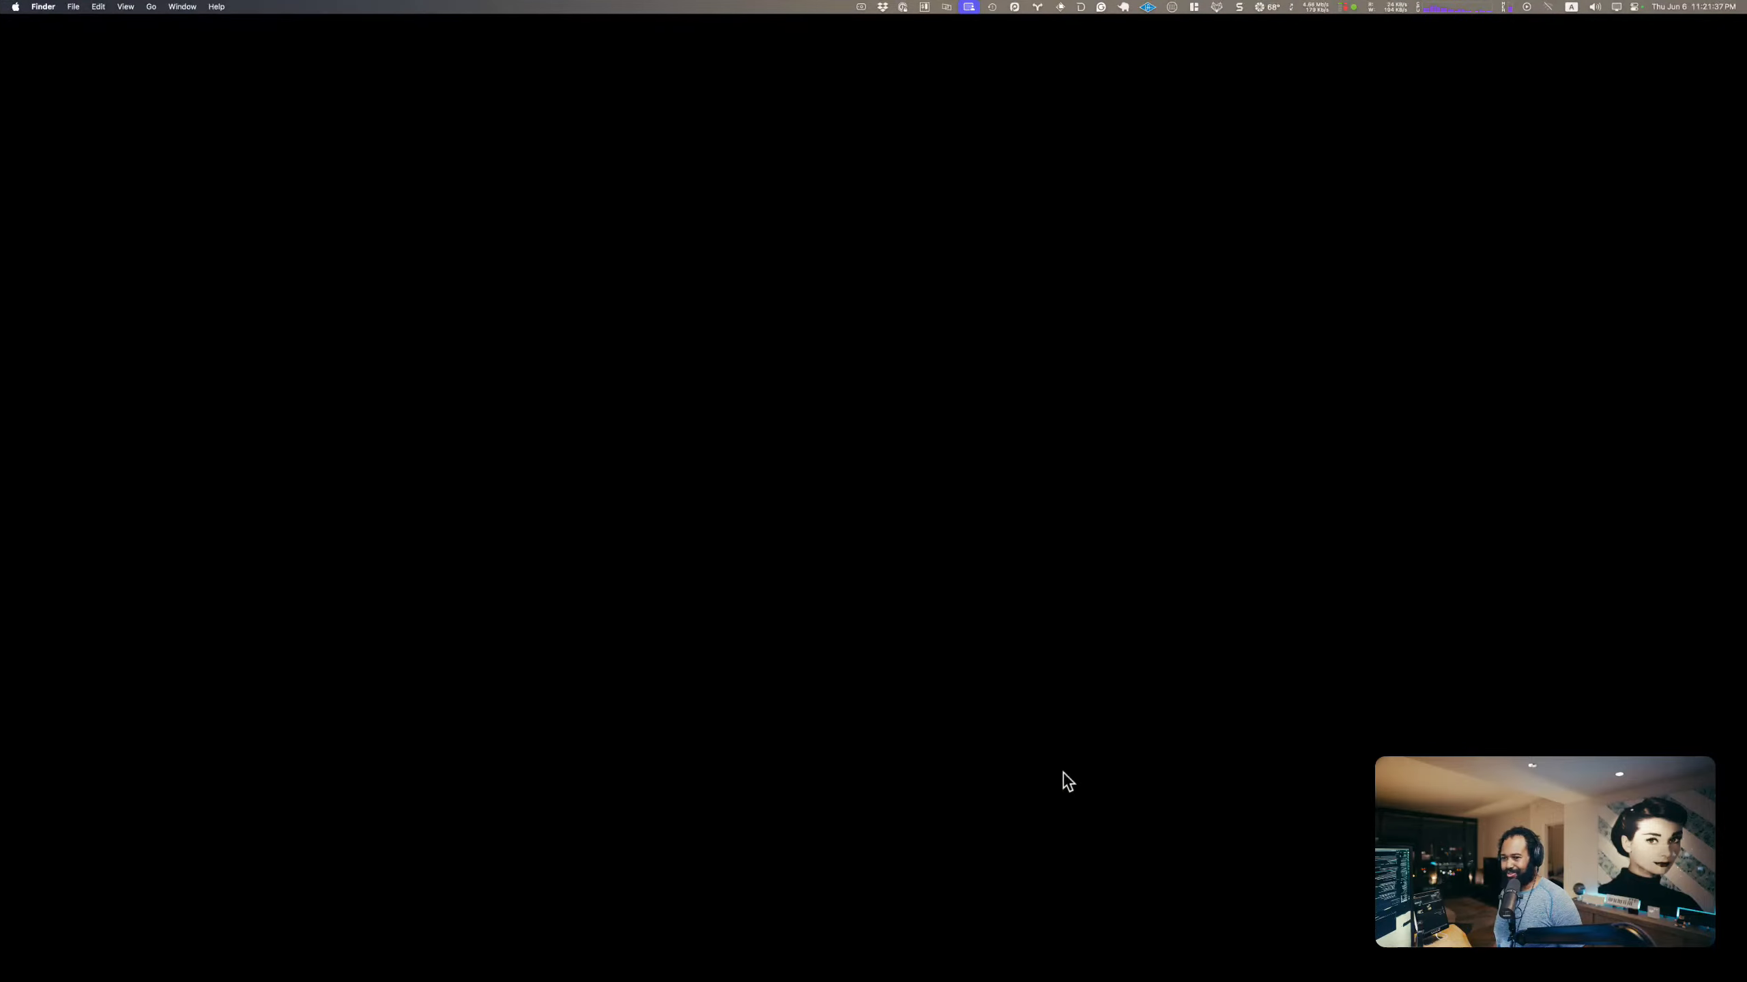
key("ctrl+Left")
key("ctrl+Right")
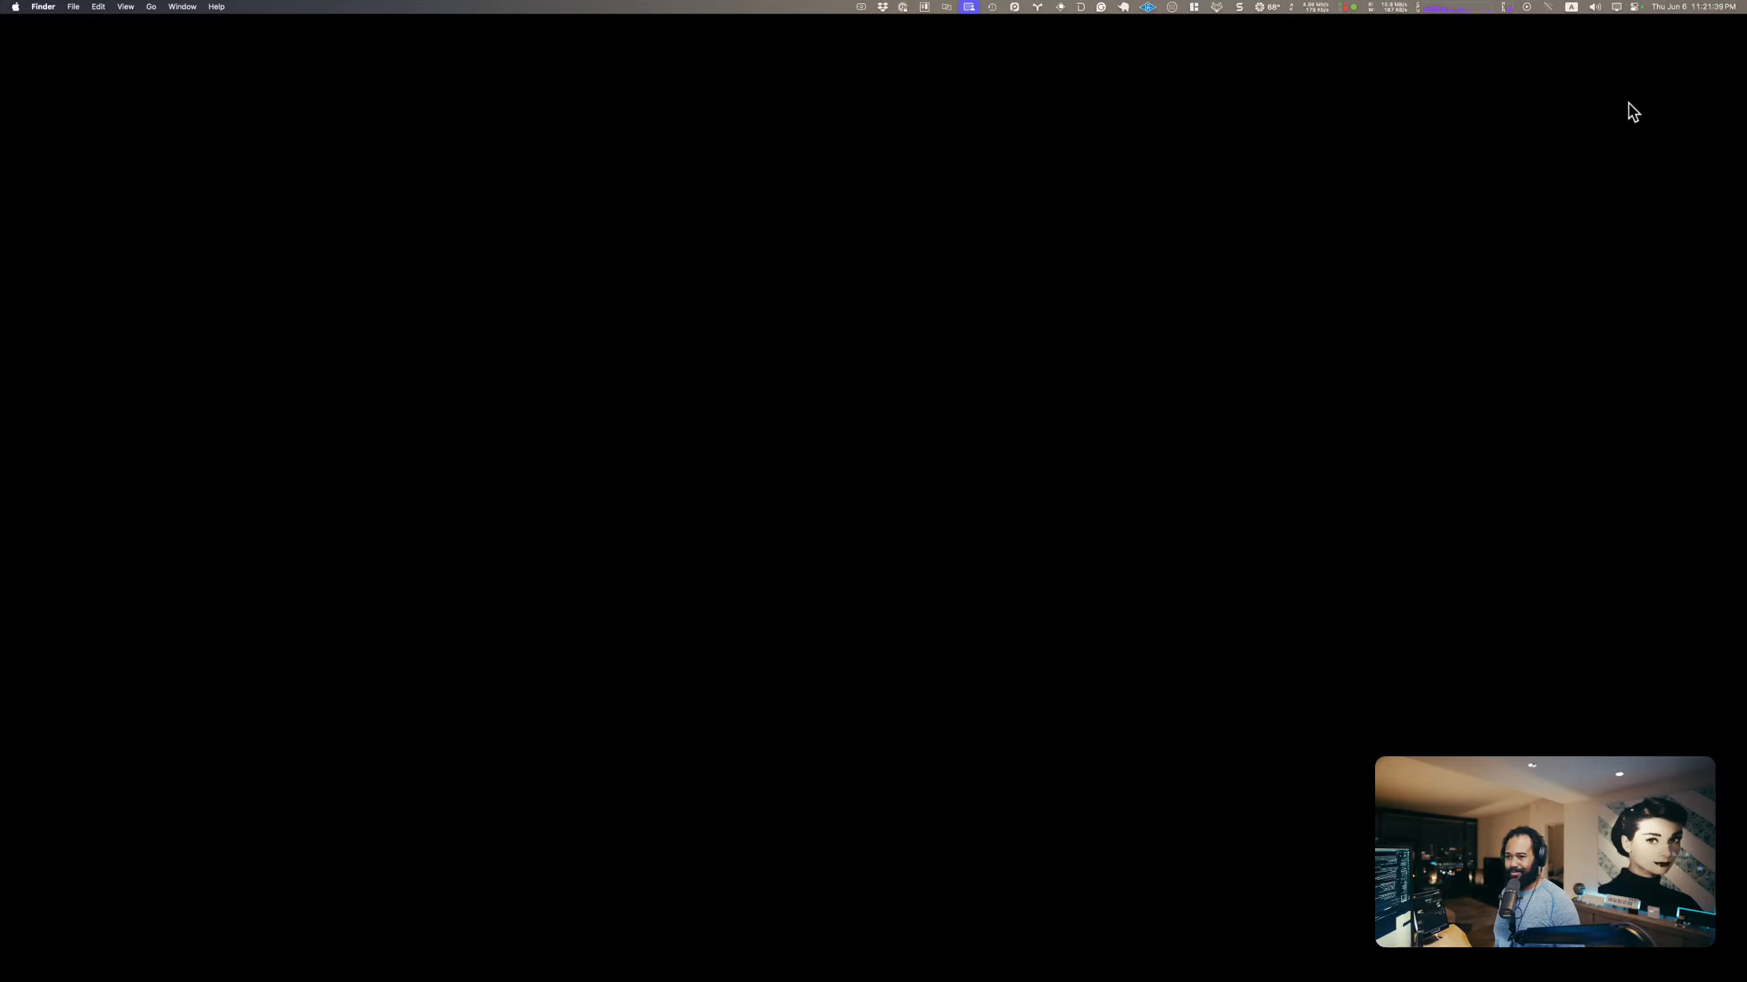
right_click(1712, 173)
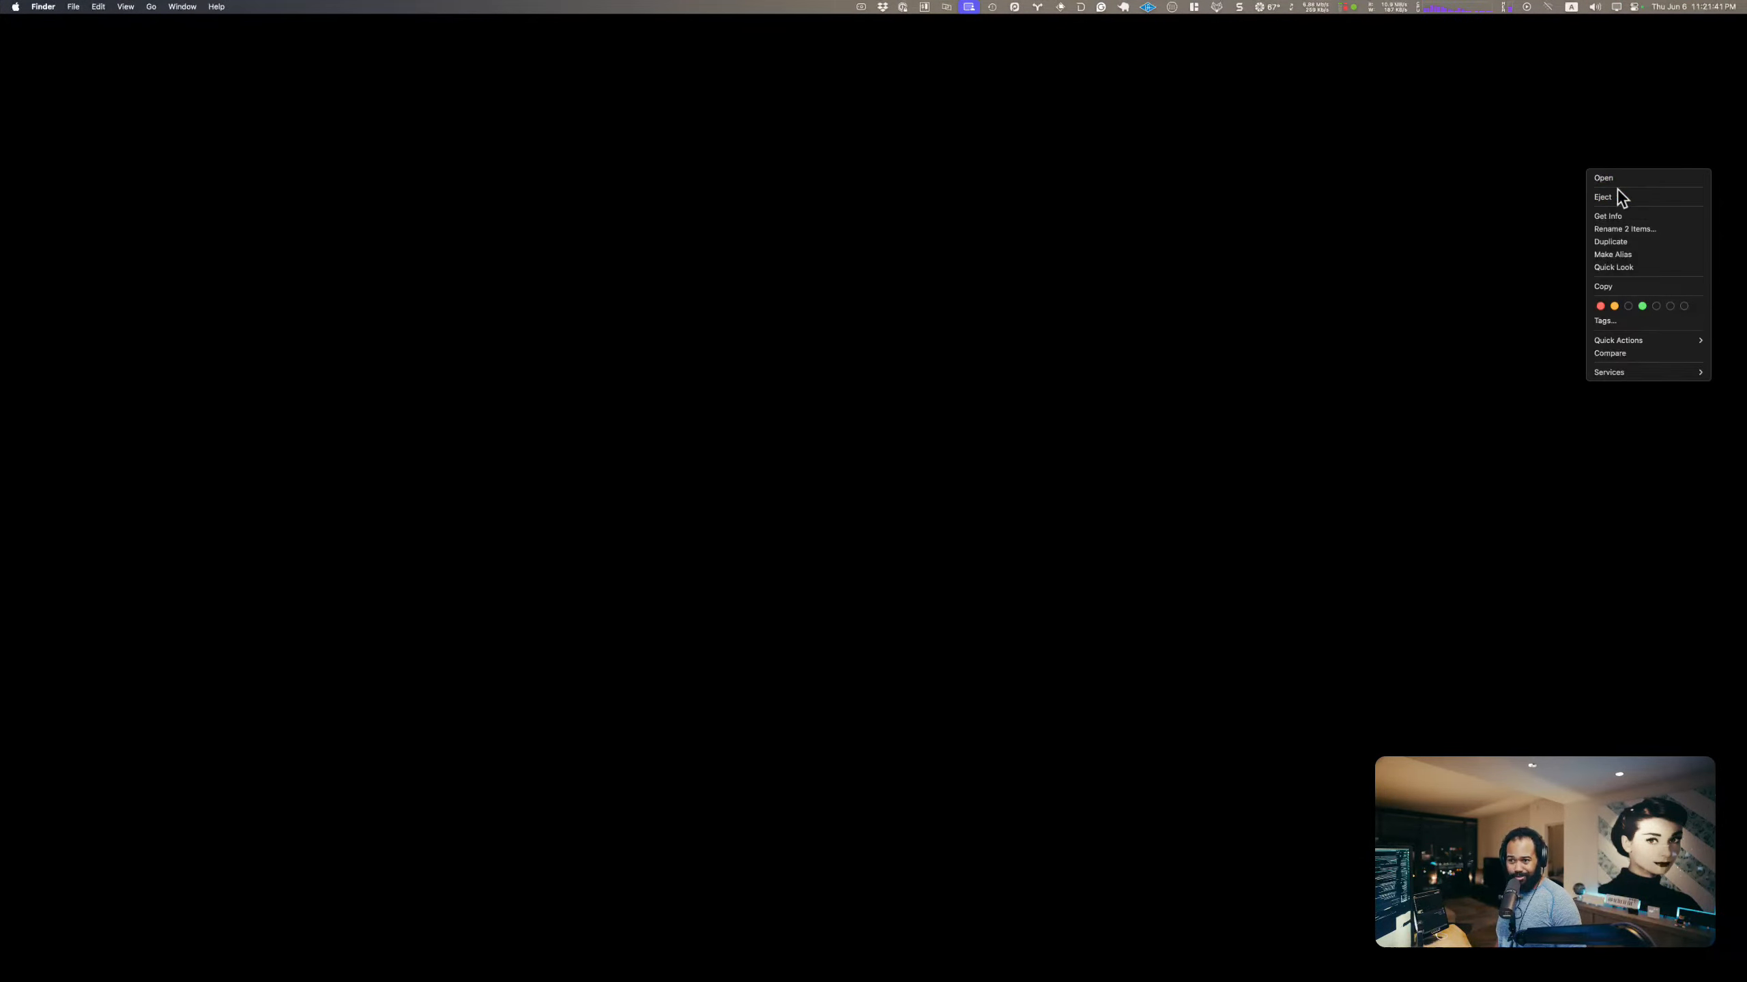
left_click(1497, 197)
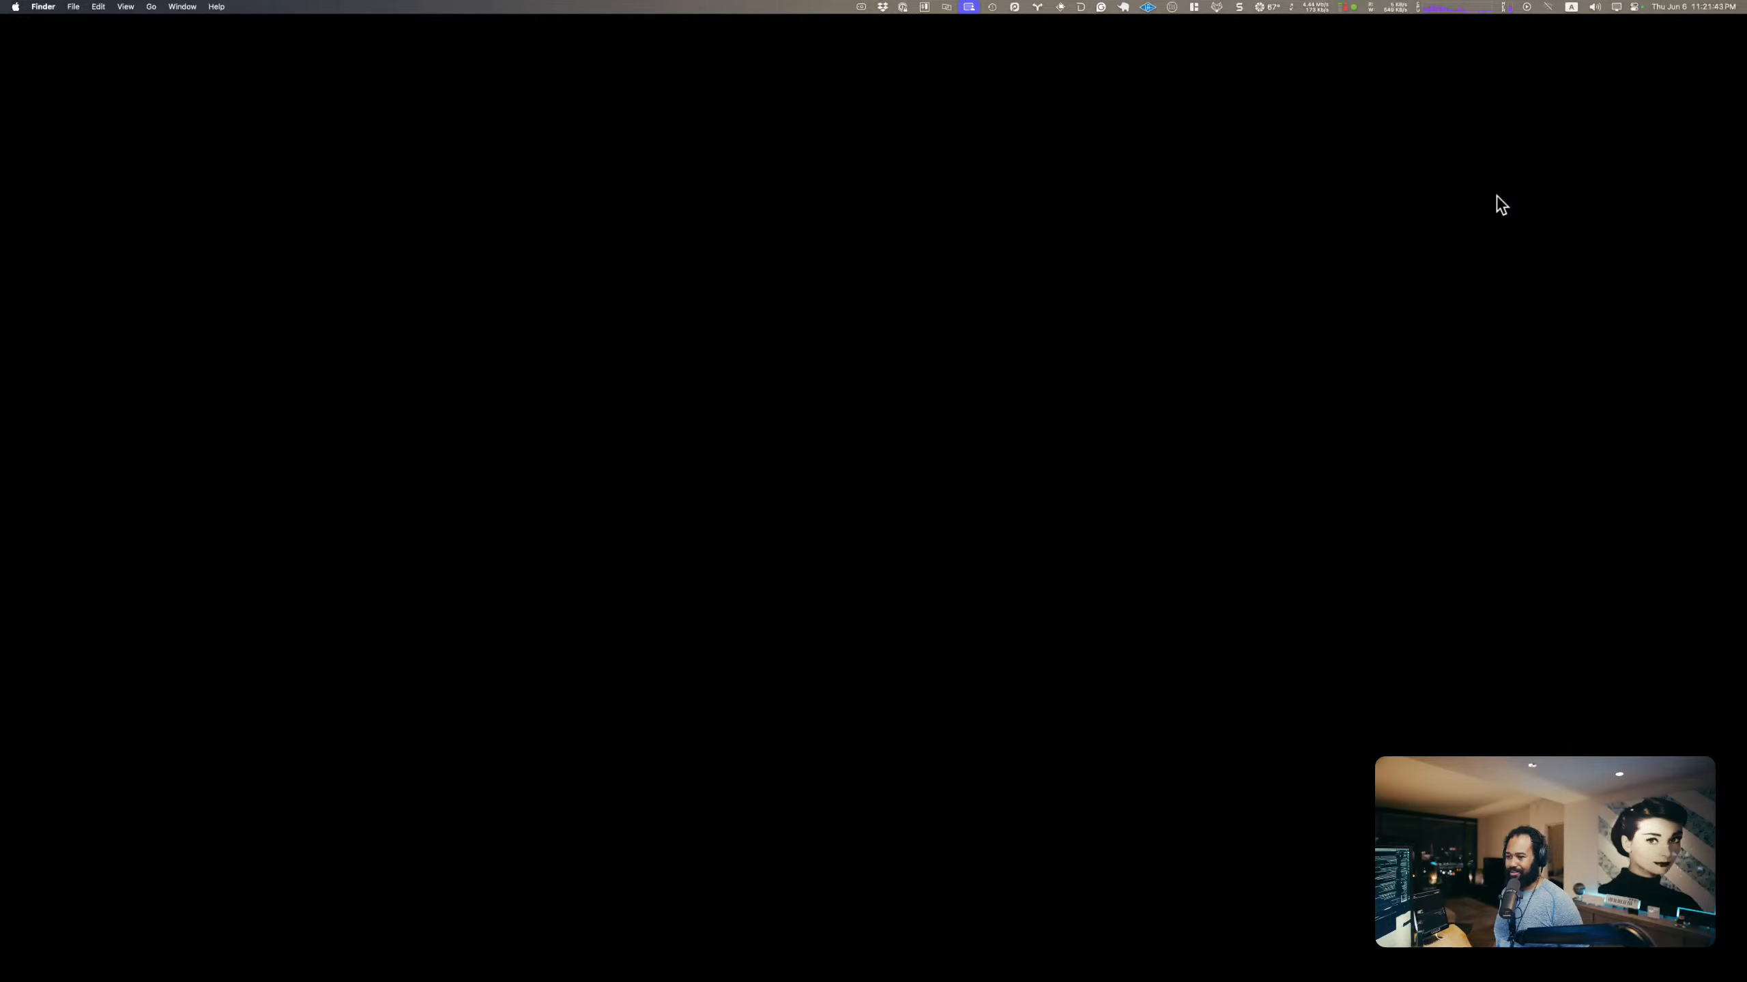
key("ctrl+Left")
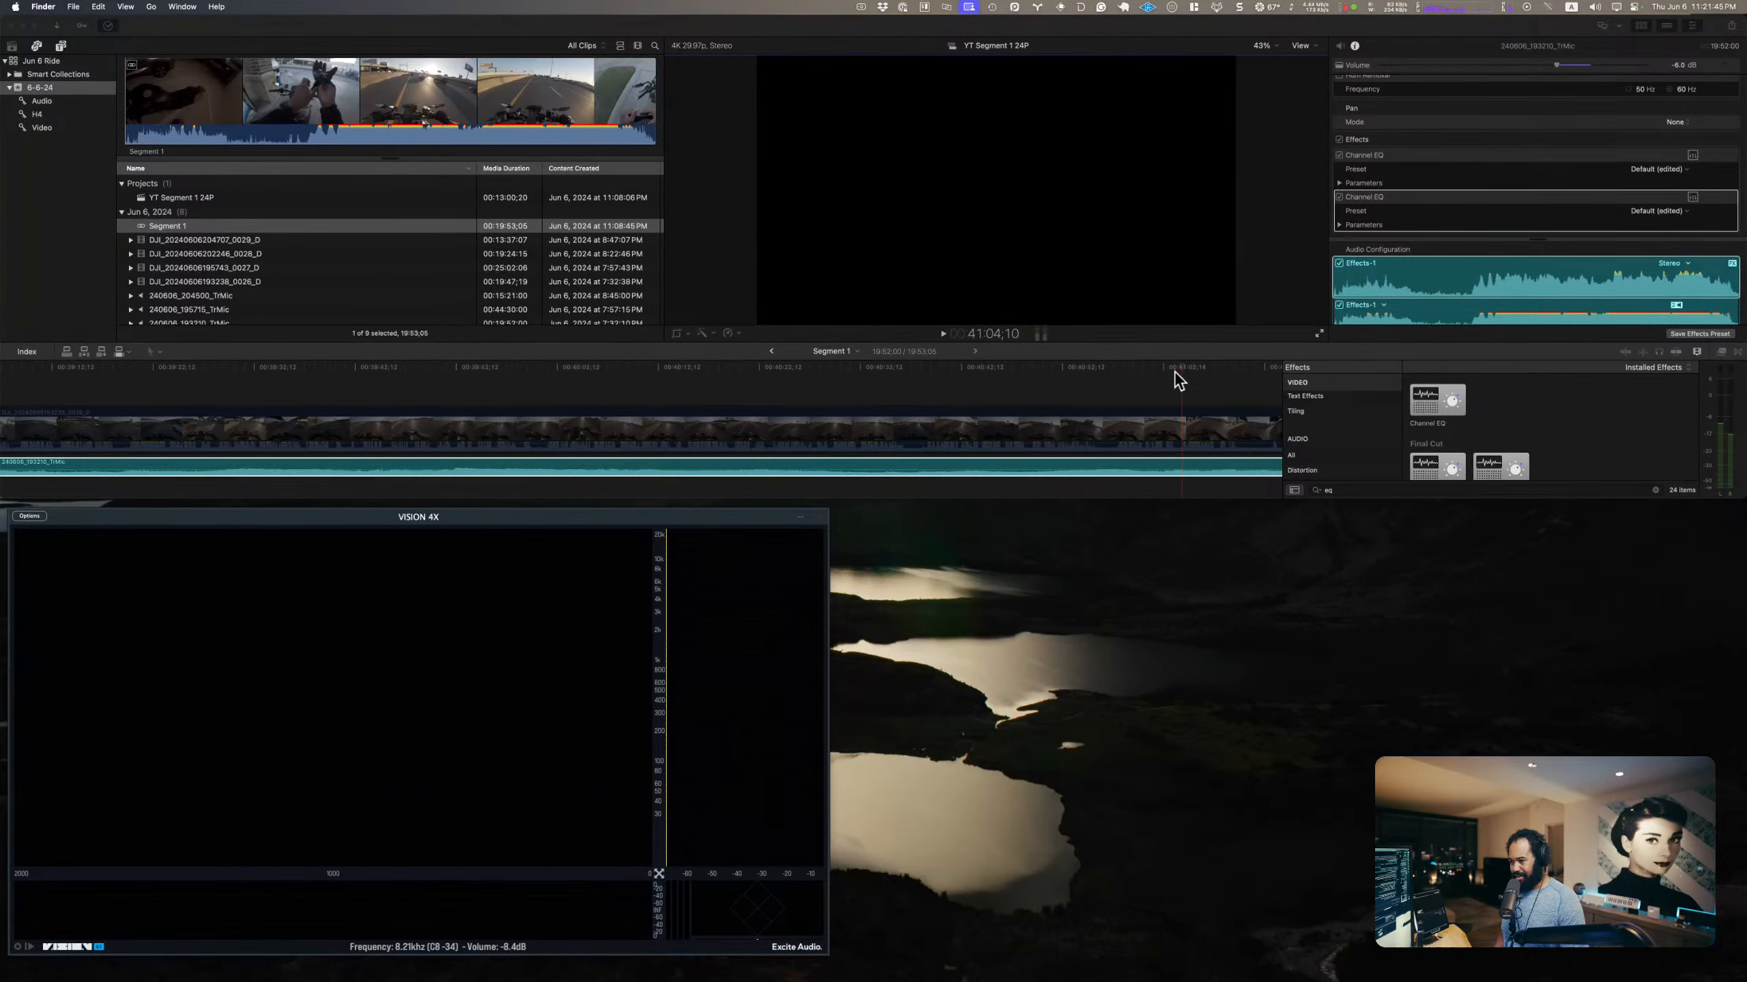
Step: Play the TrMic clip from about 40:41, bypassing and re-enabling its second Channel EQ to compare the sound
left_click(1058, 366)
left_click(958, 367)
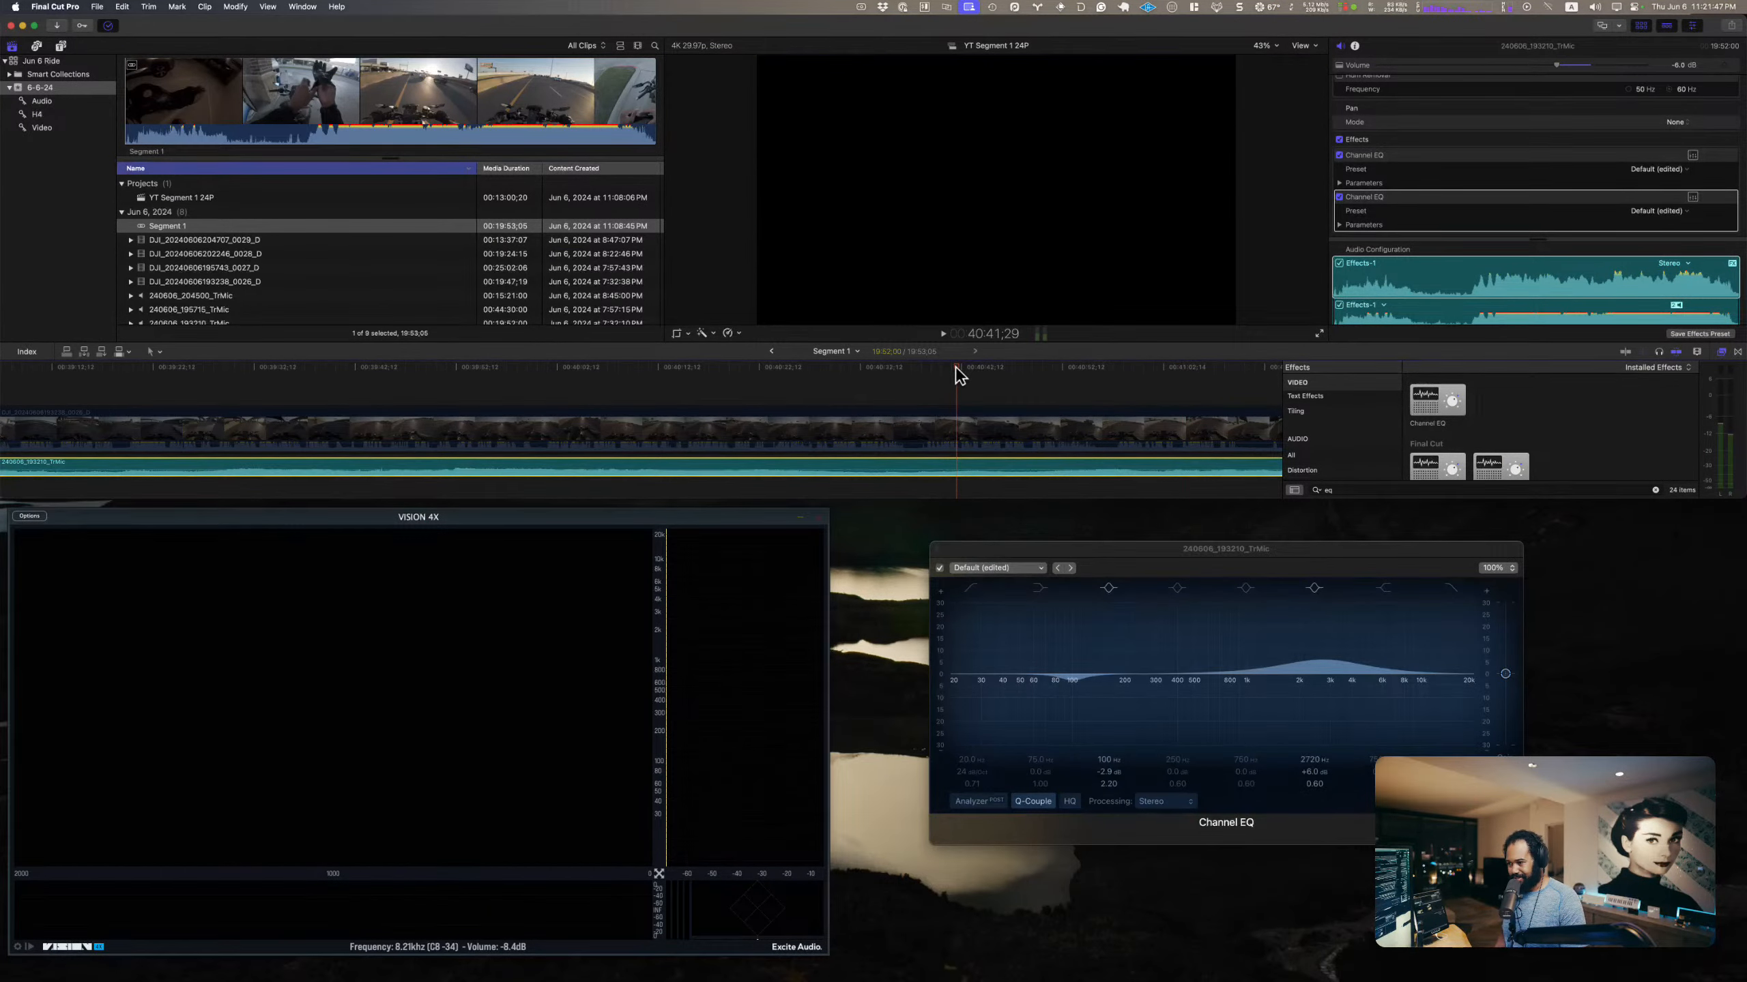
key("space")
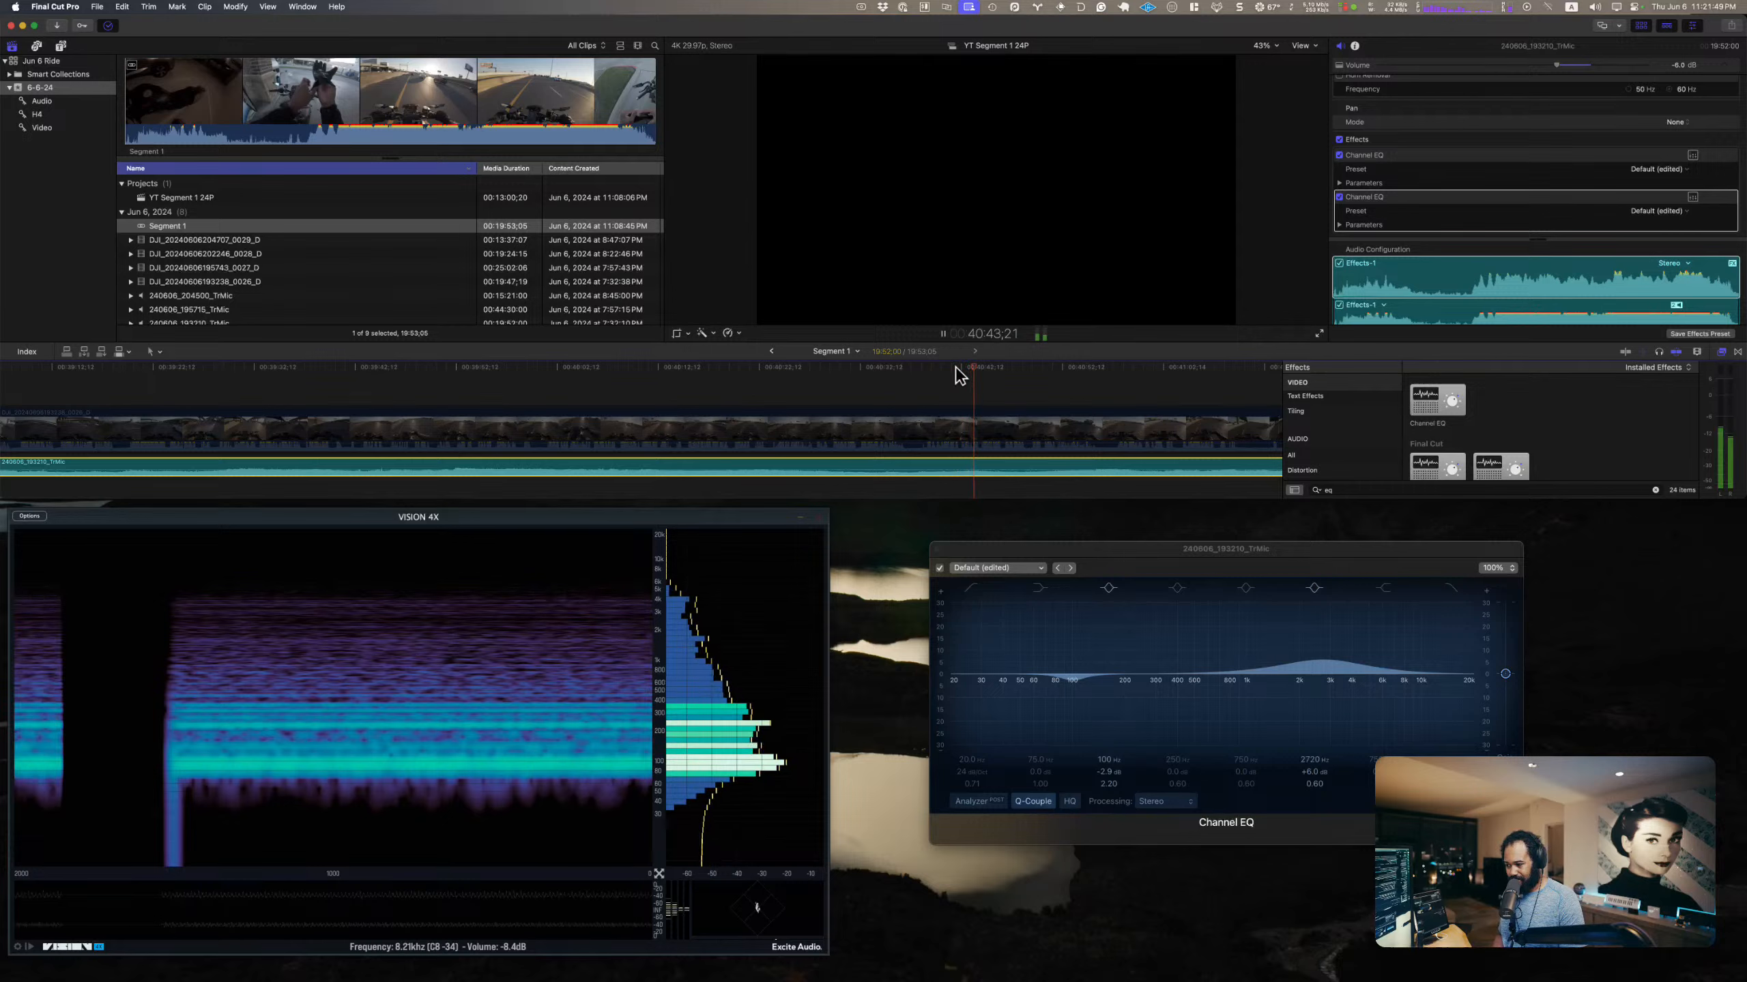
left_click(940, 569)
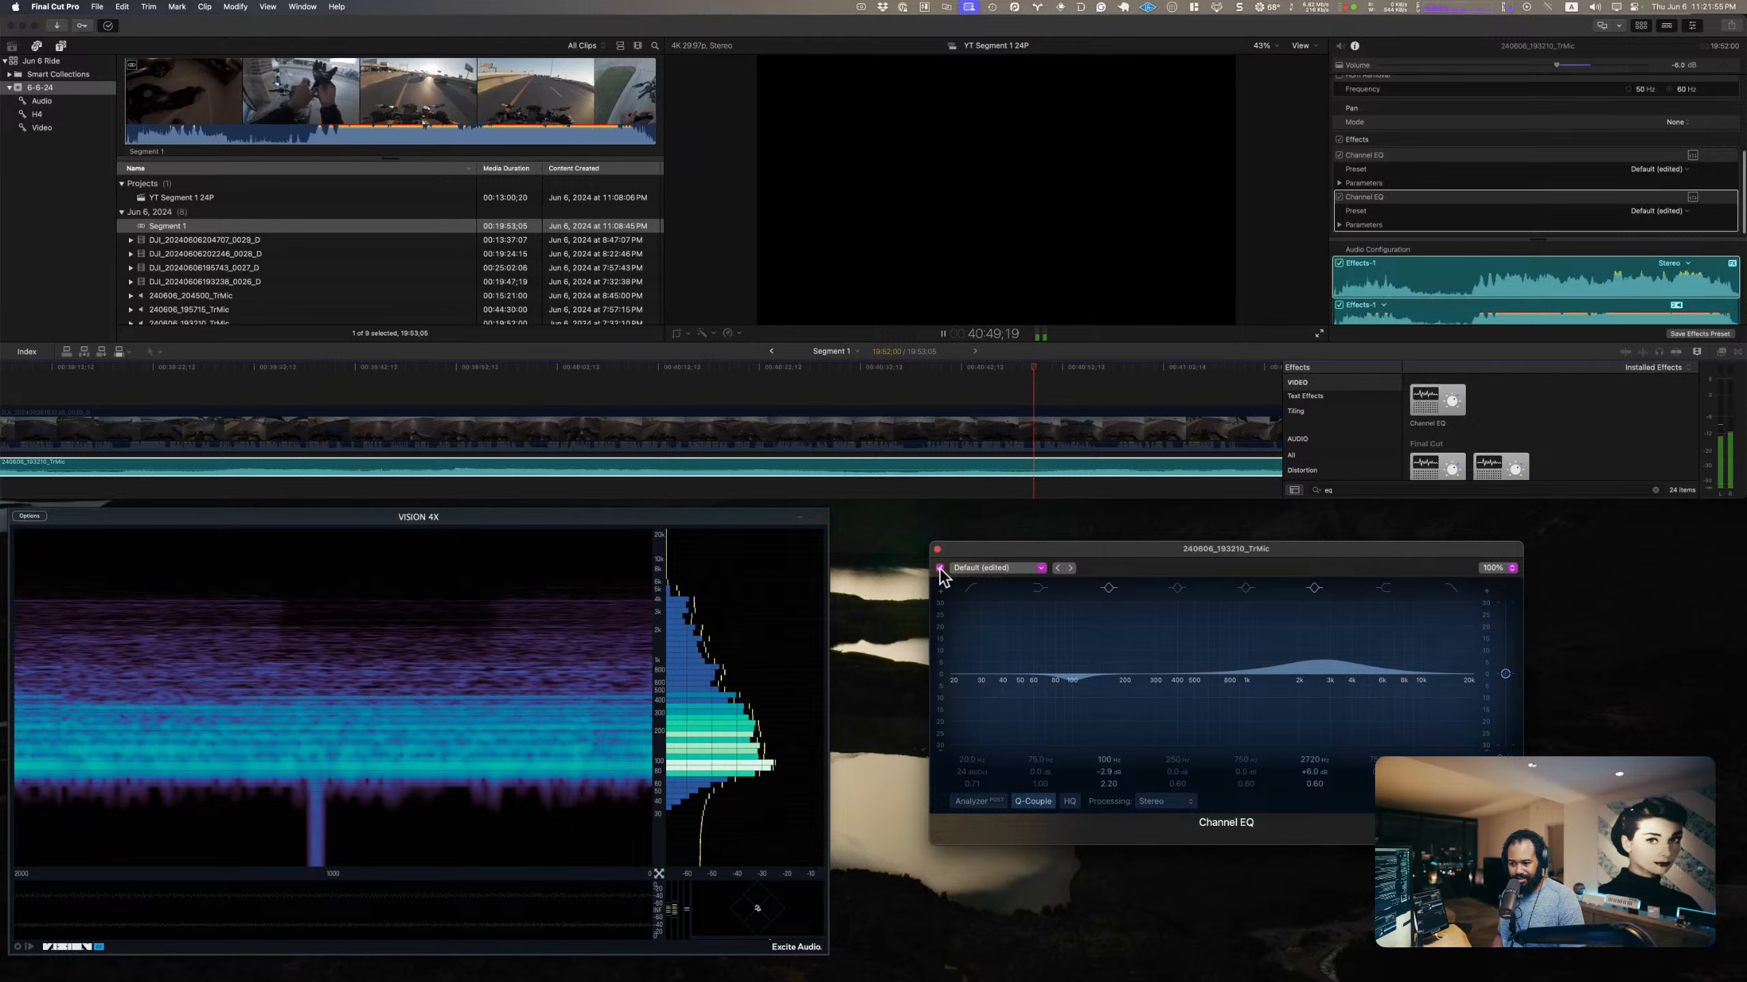
left_click(940, 568)
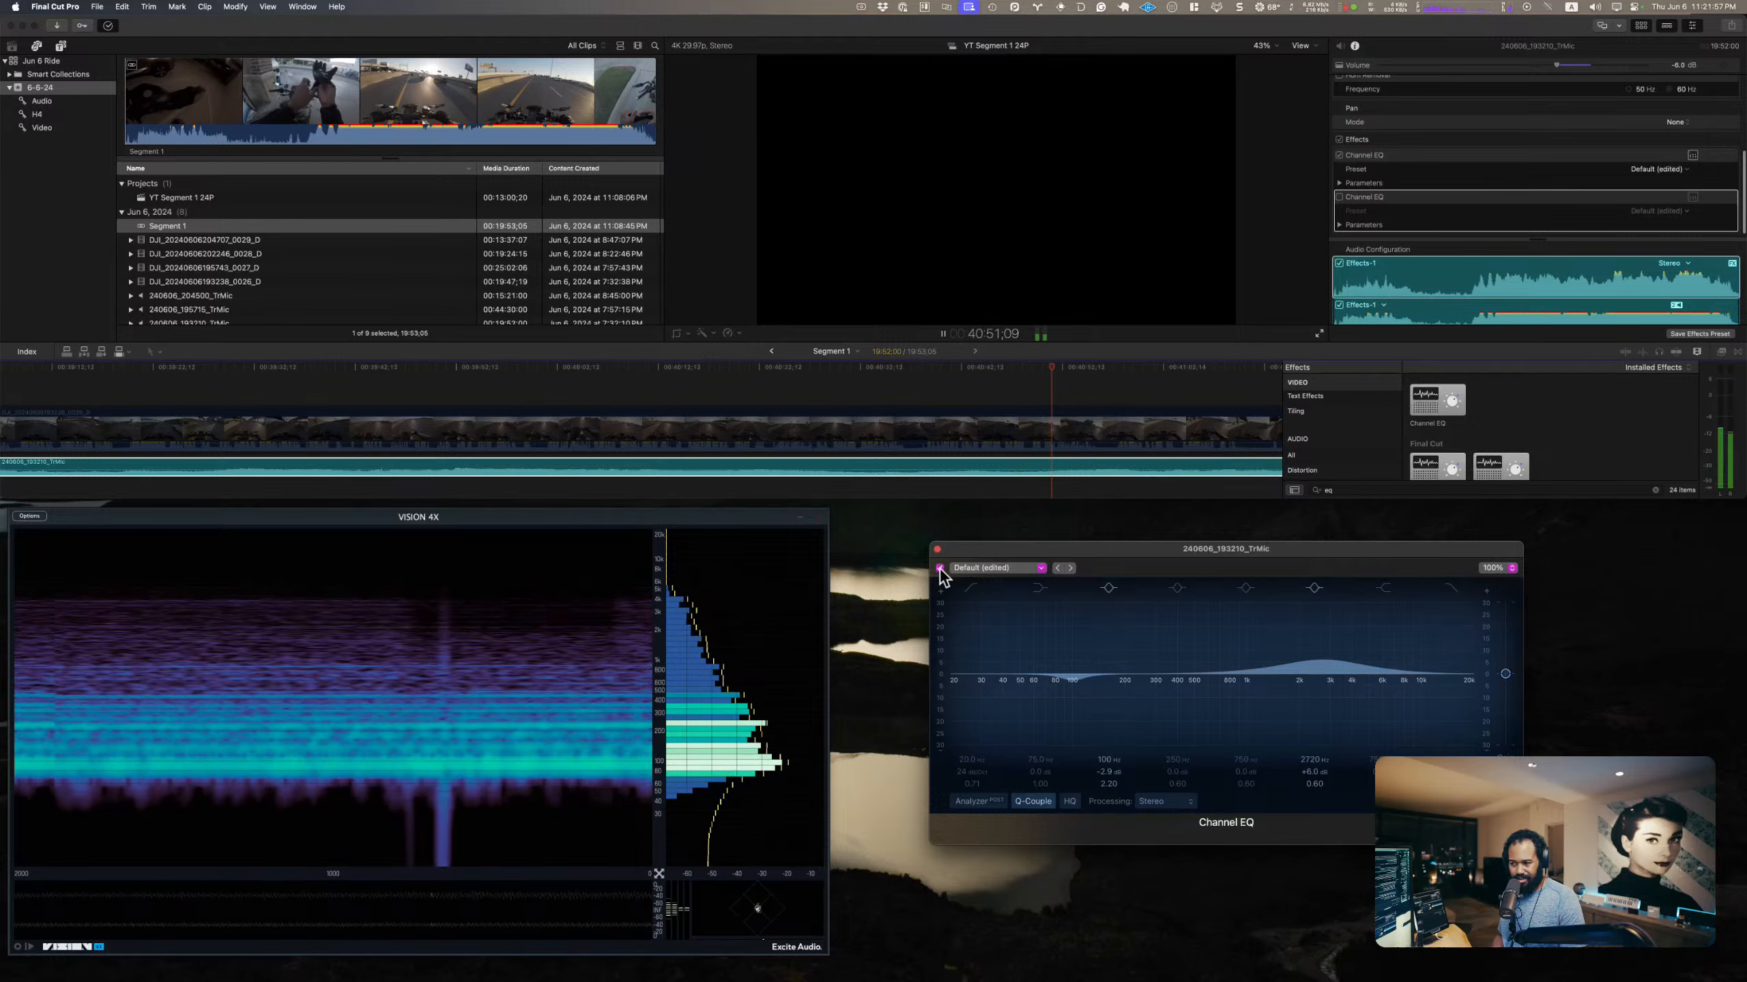
key("space")
key("space")
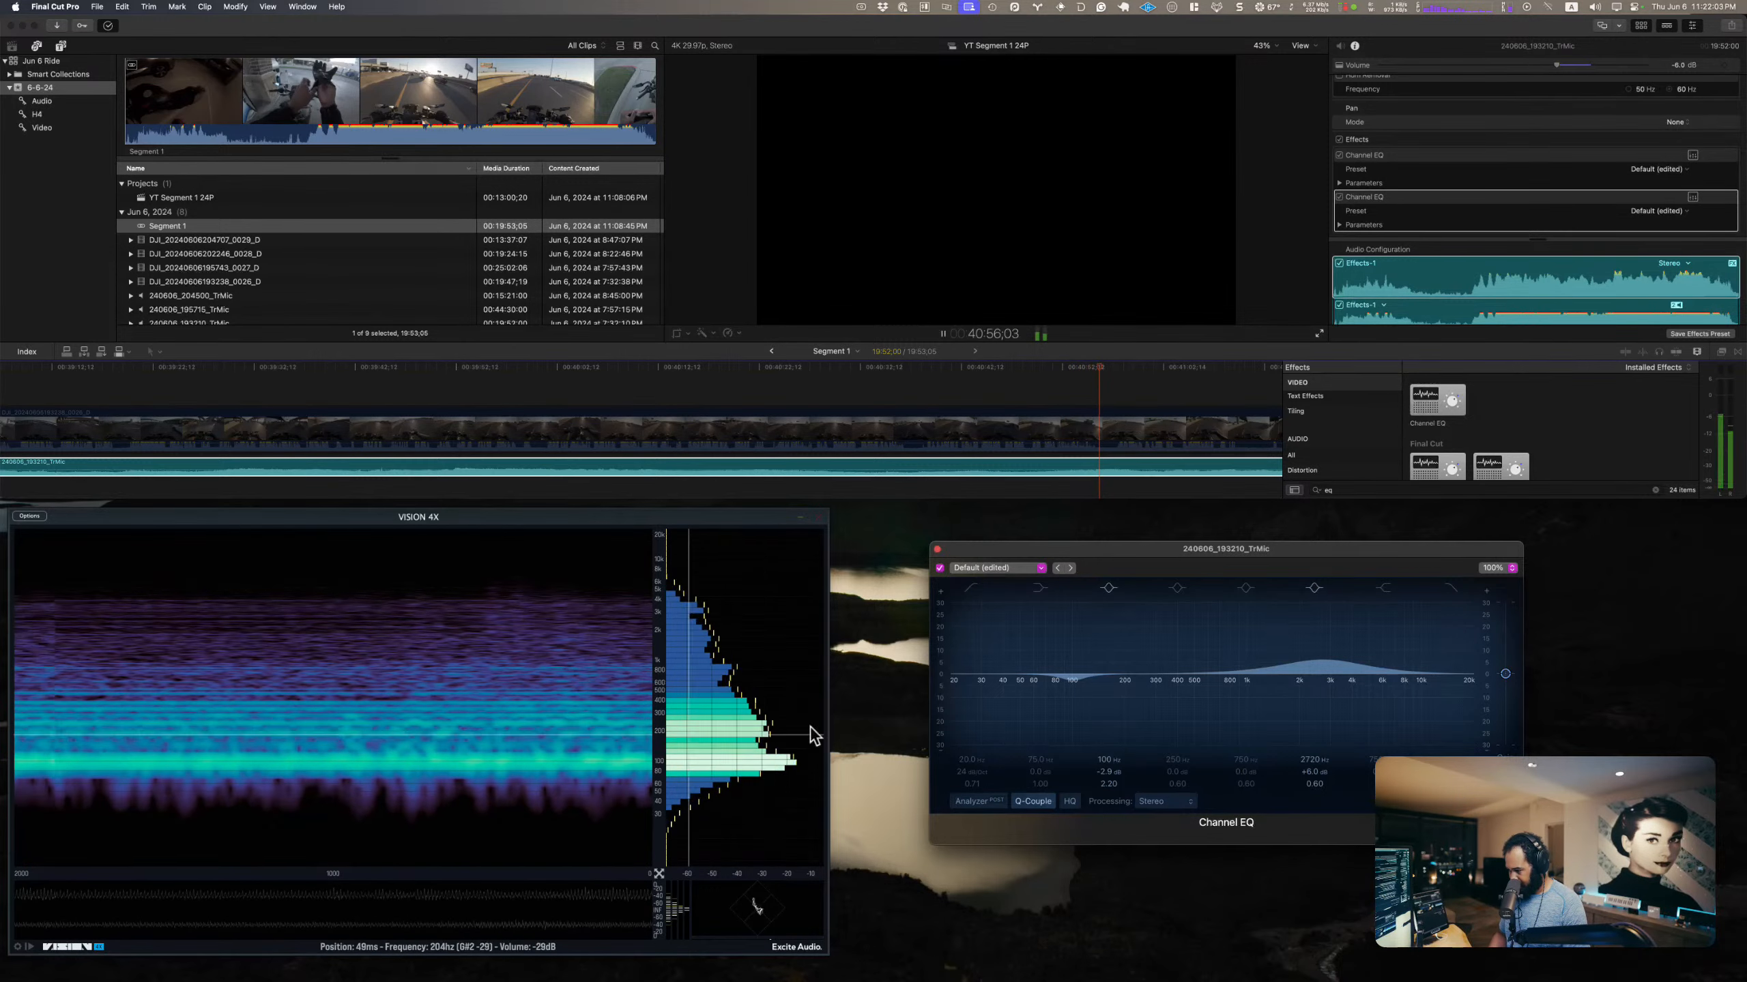
Step: Turn on the second Channel EQ's 250 Hz bell band with a +3.0 dB boost and audition it from about 40:28
key("space")
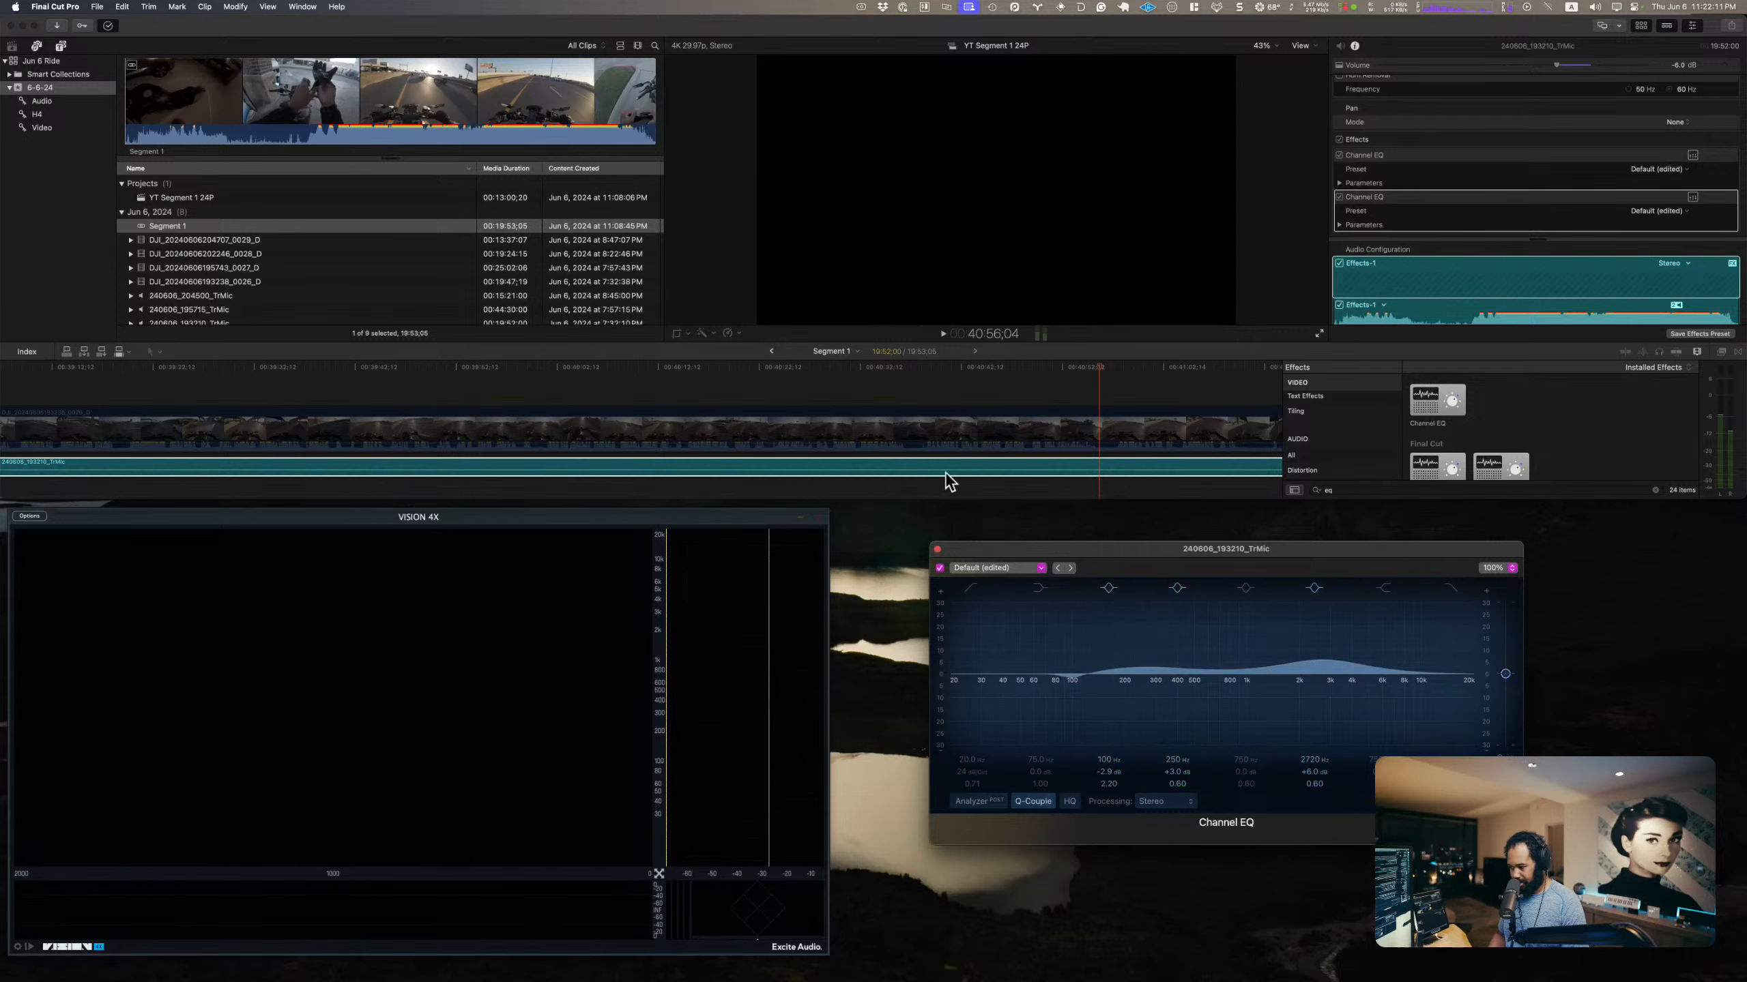
left_click(829, 366)
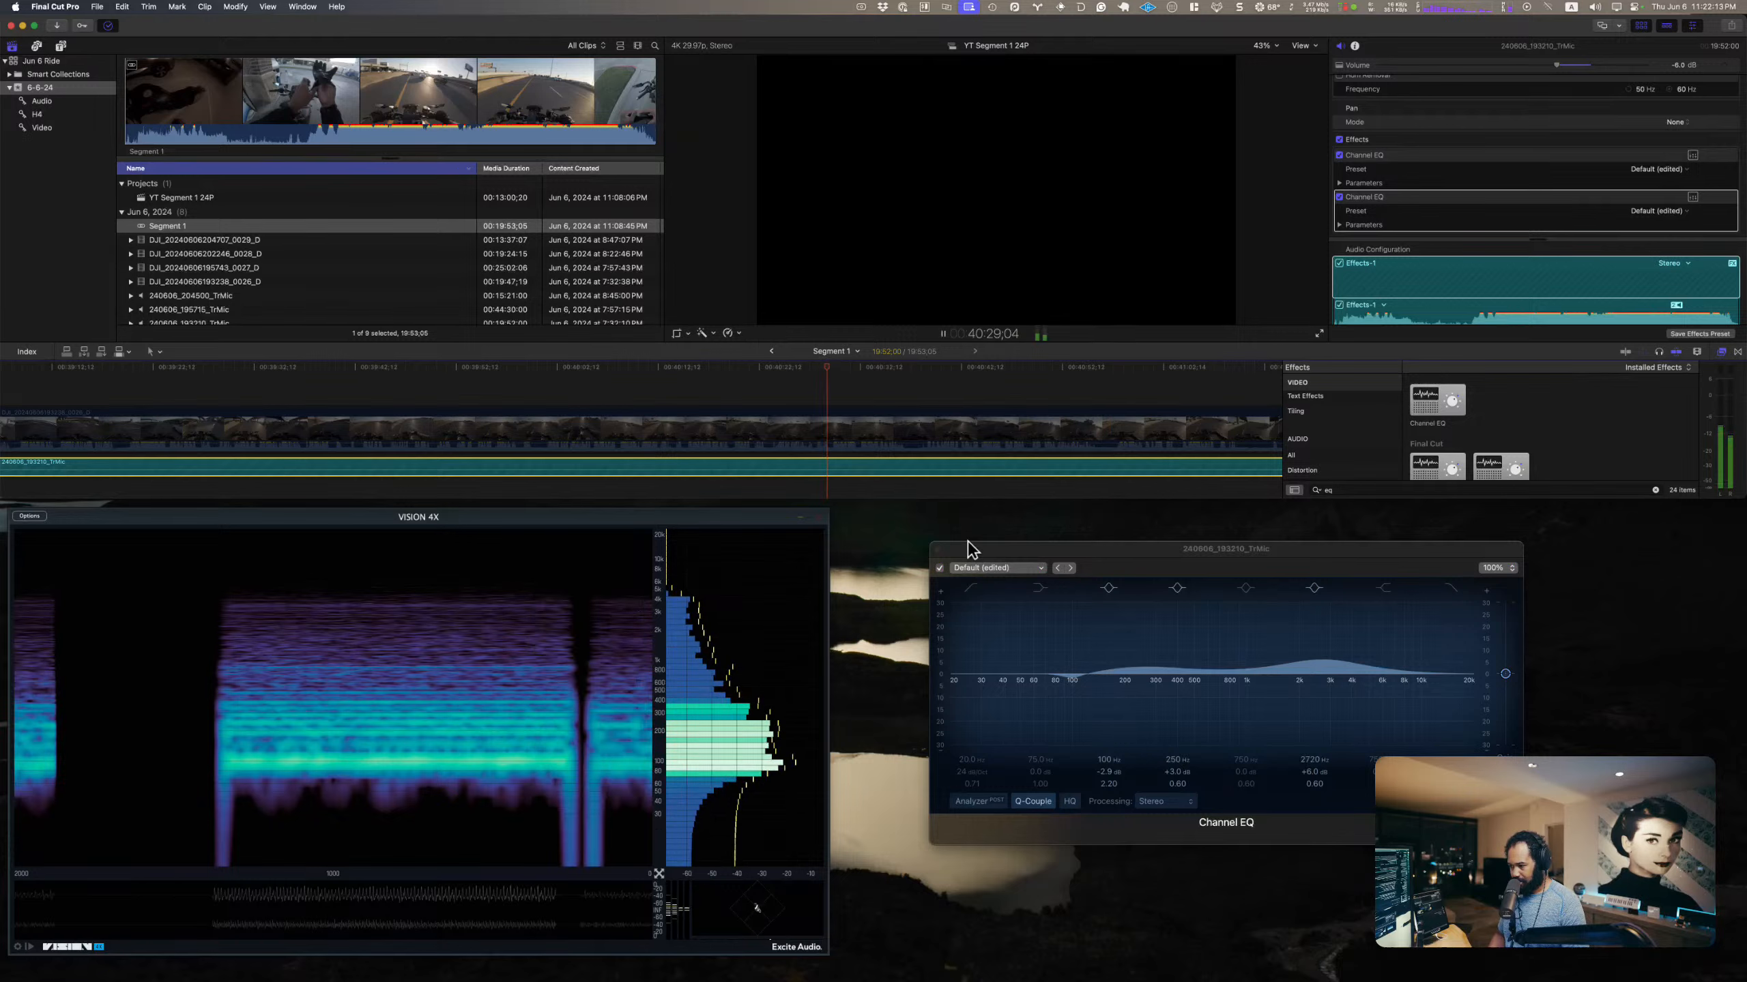
left_click(939, 570)
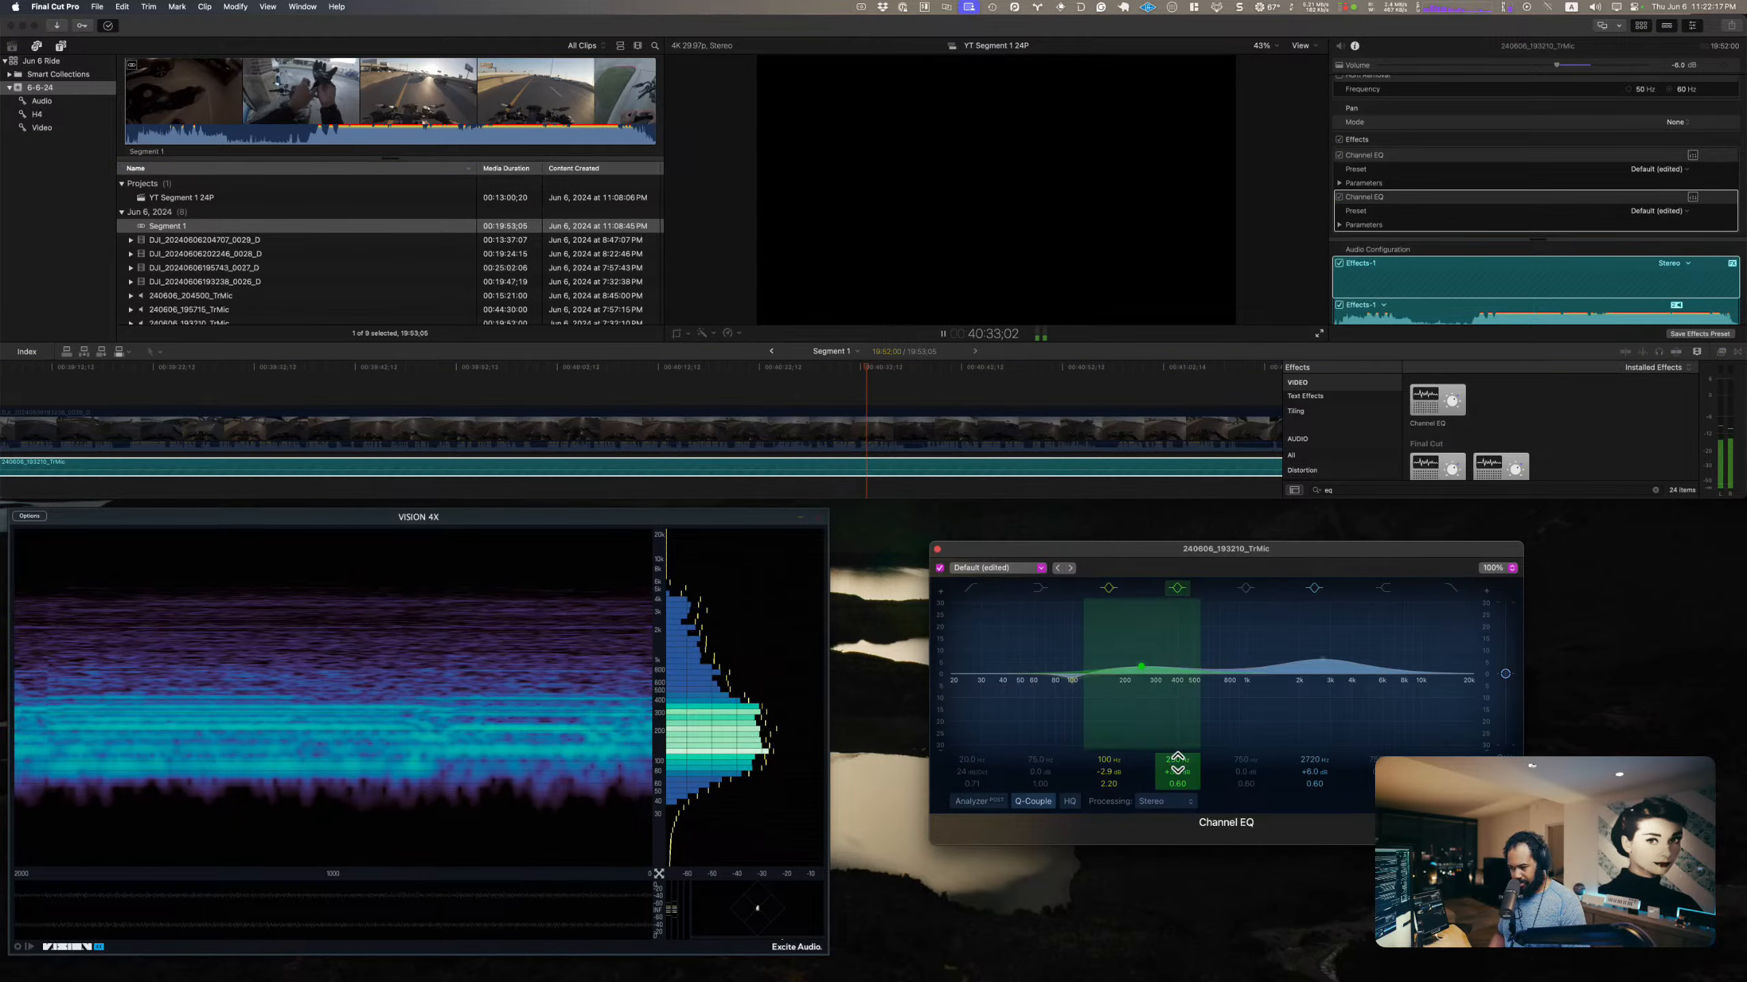
Step: Retune the 250 Hz bell band to 220 Hz with +3.0 dB gain and a Q of 2.50
key("space")
left_click_drag(1175, 774, 1176, 784)
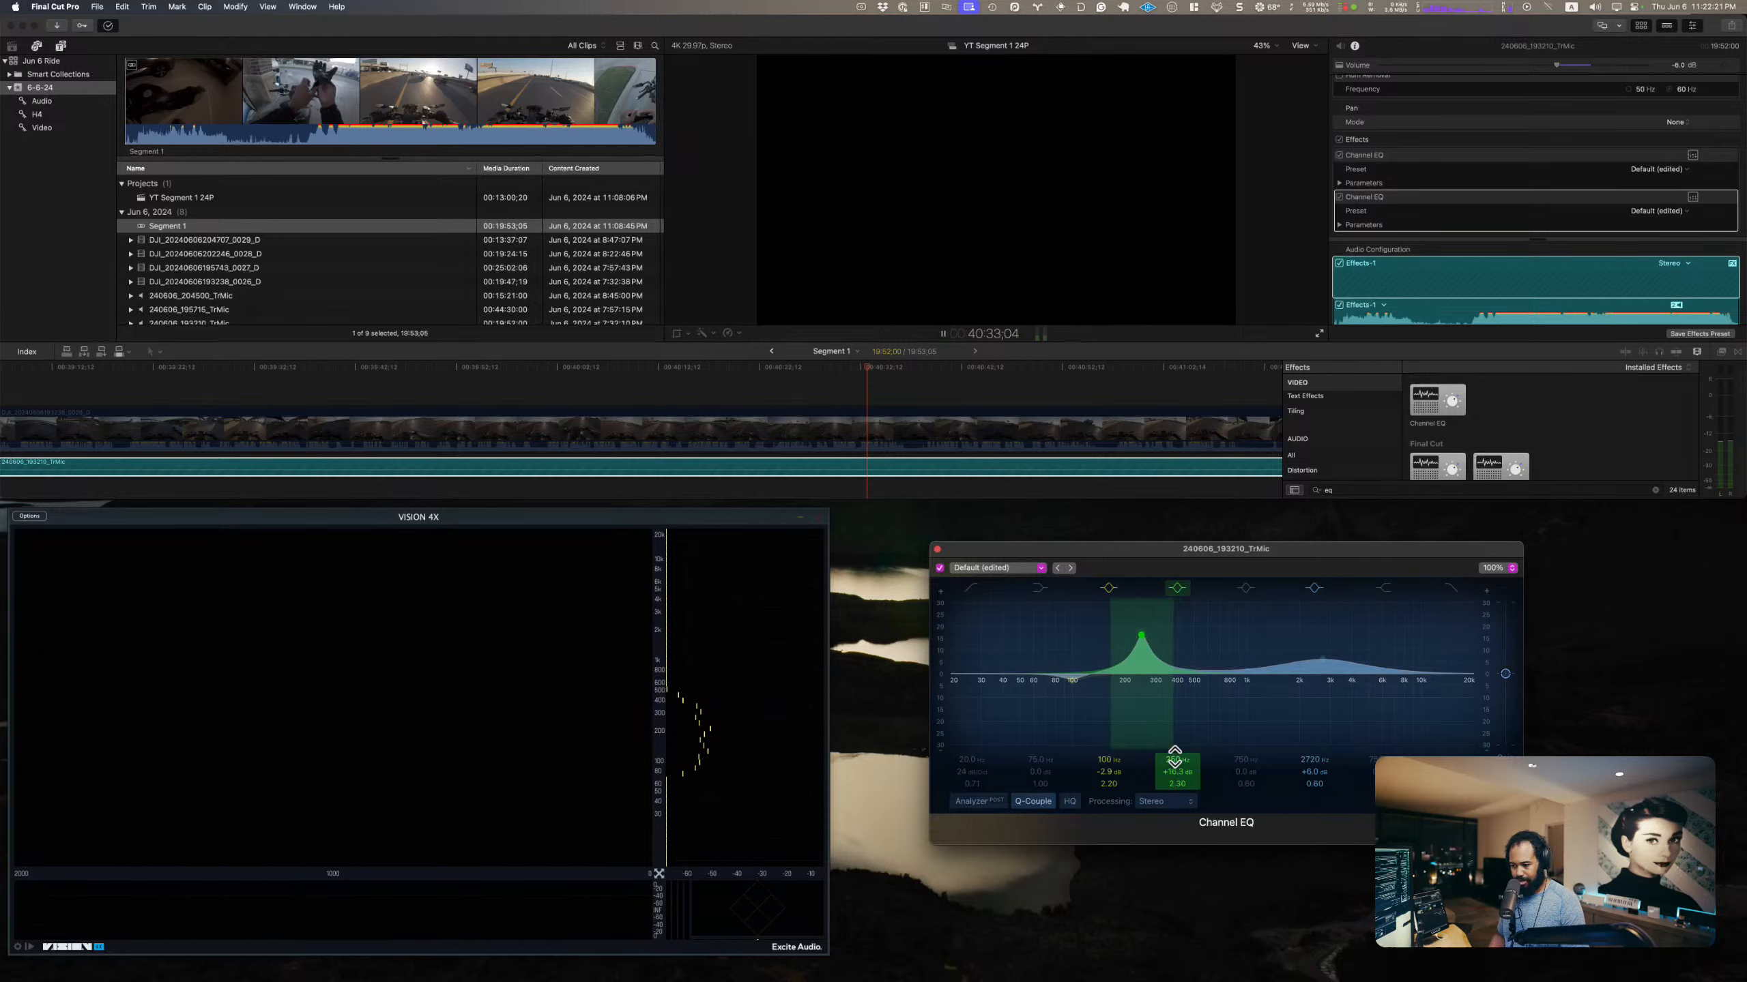
left_click_drag(1175, 757, 1174, 771)
key("space")
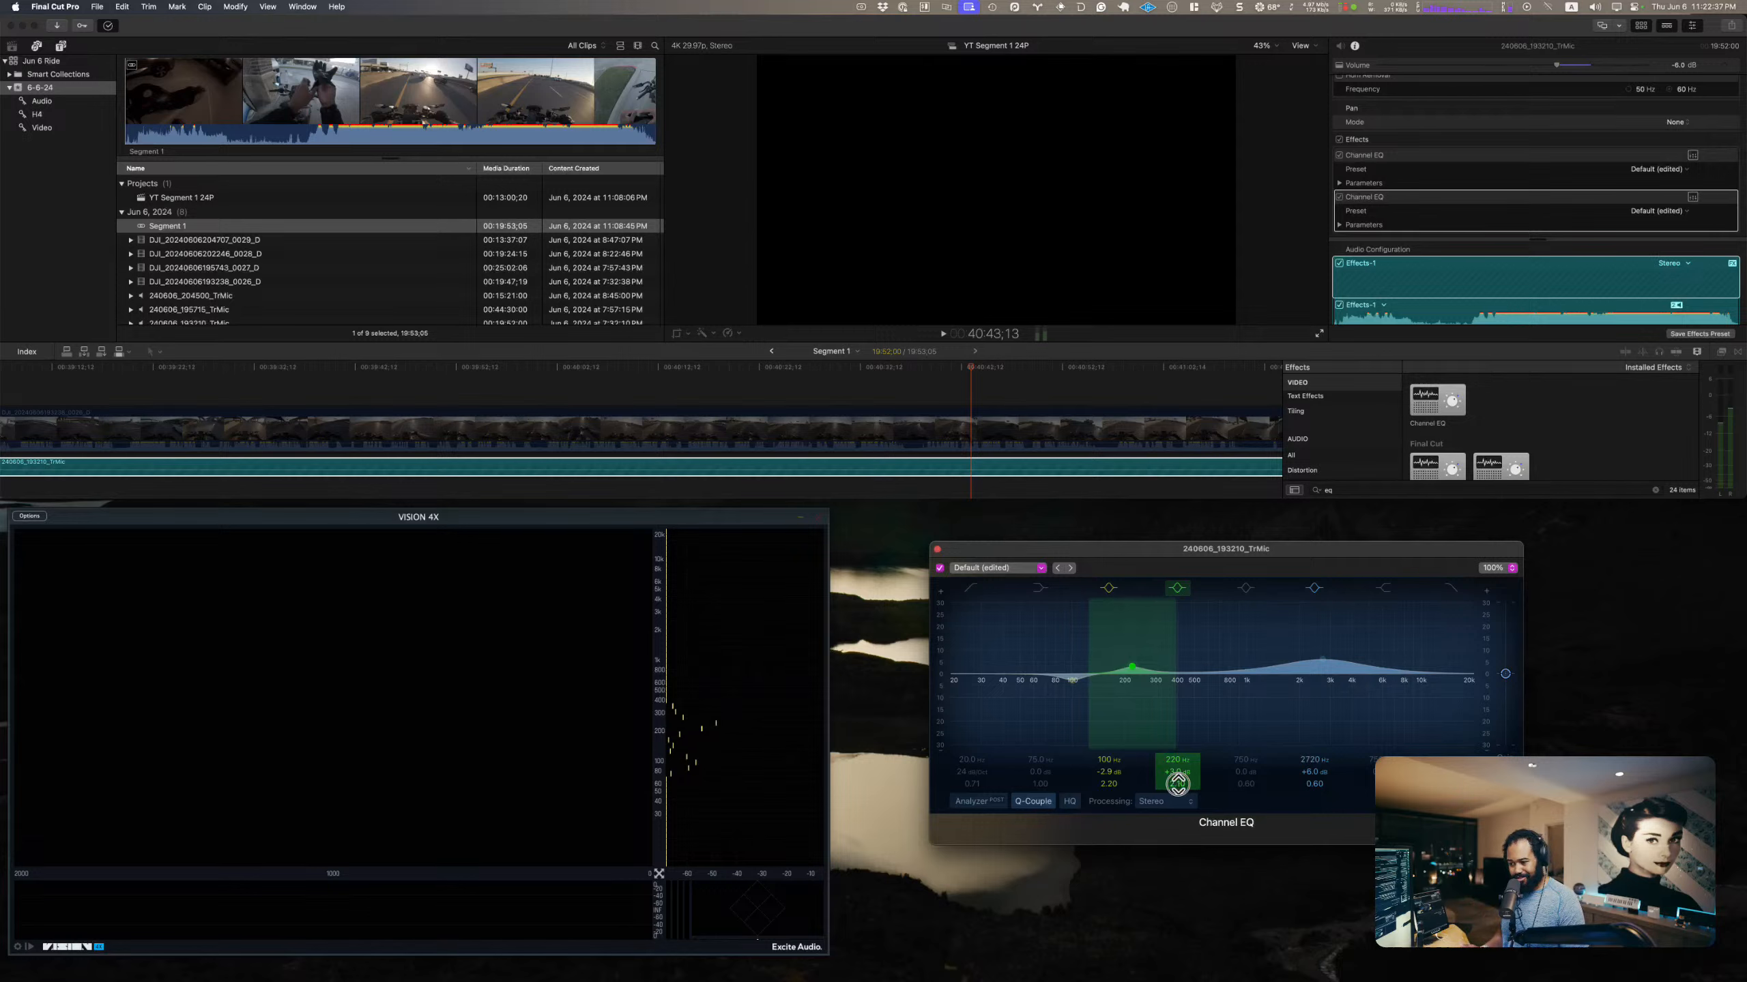
Step: Play the TrMic clip from about 40:43, comparing it with the second Channel EQ and with all audio effects bypassed
key("space")
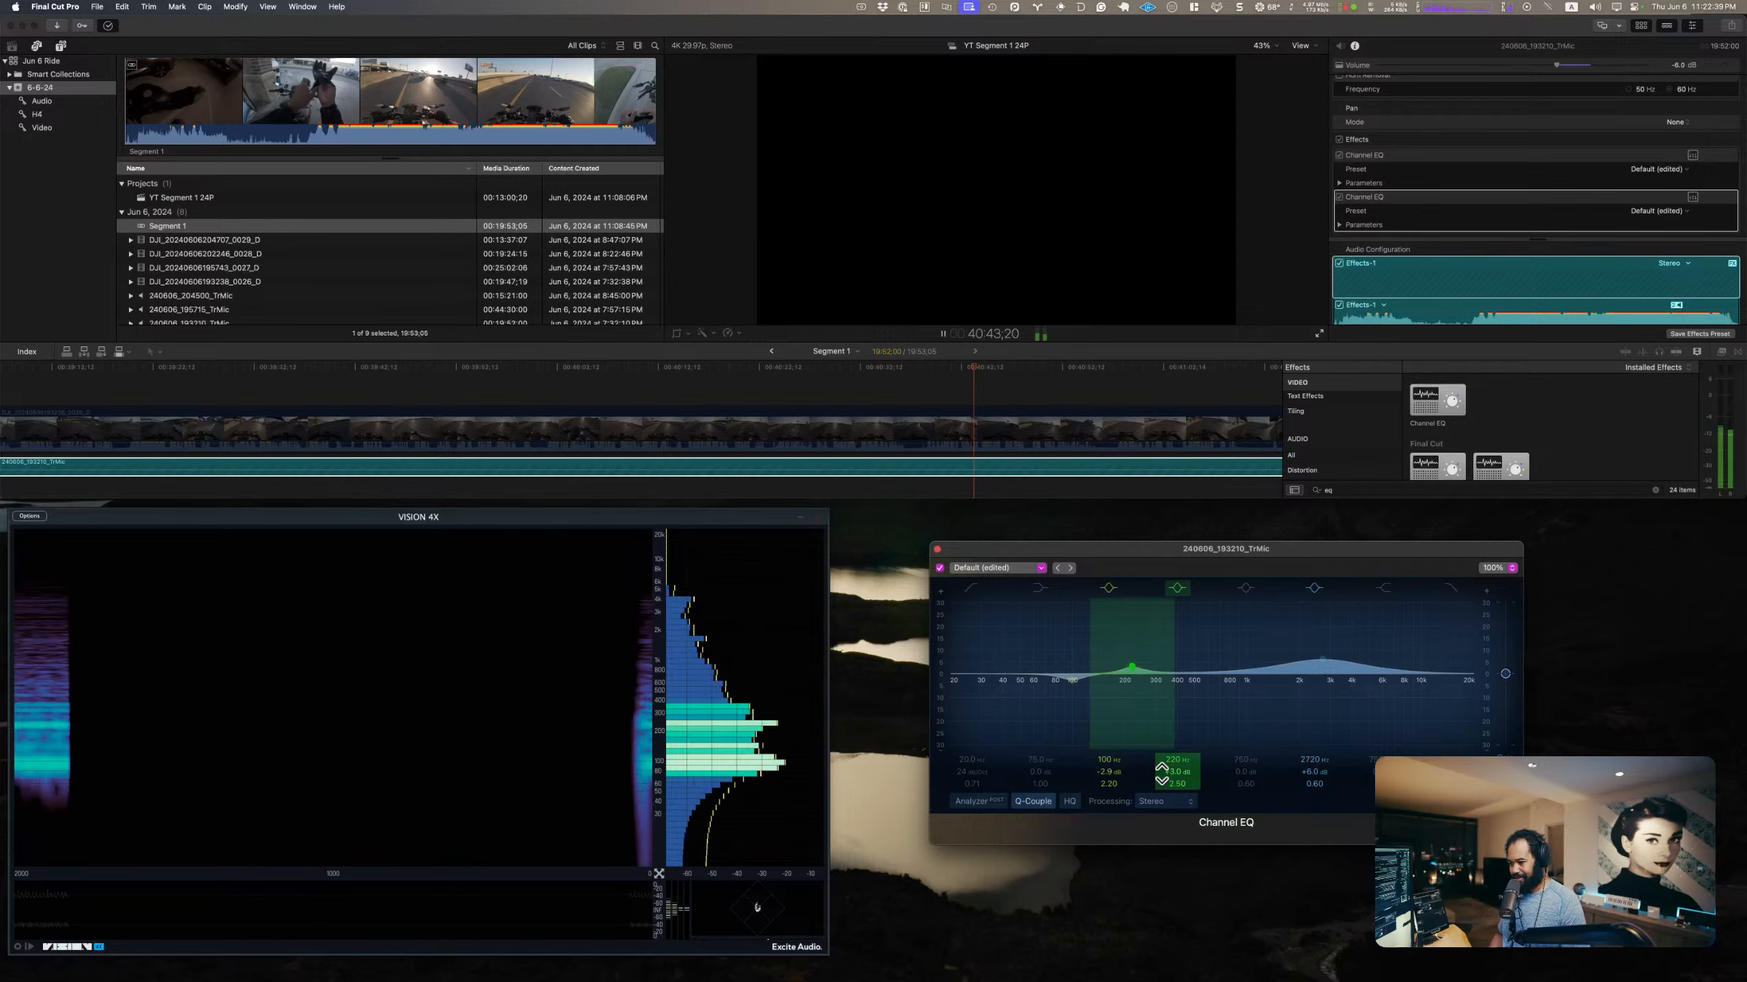
left_click(939, 568)
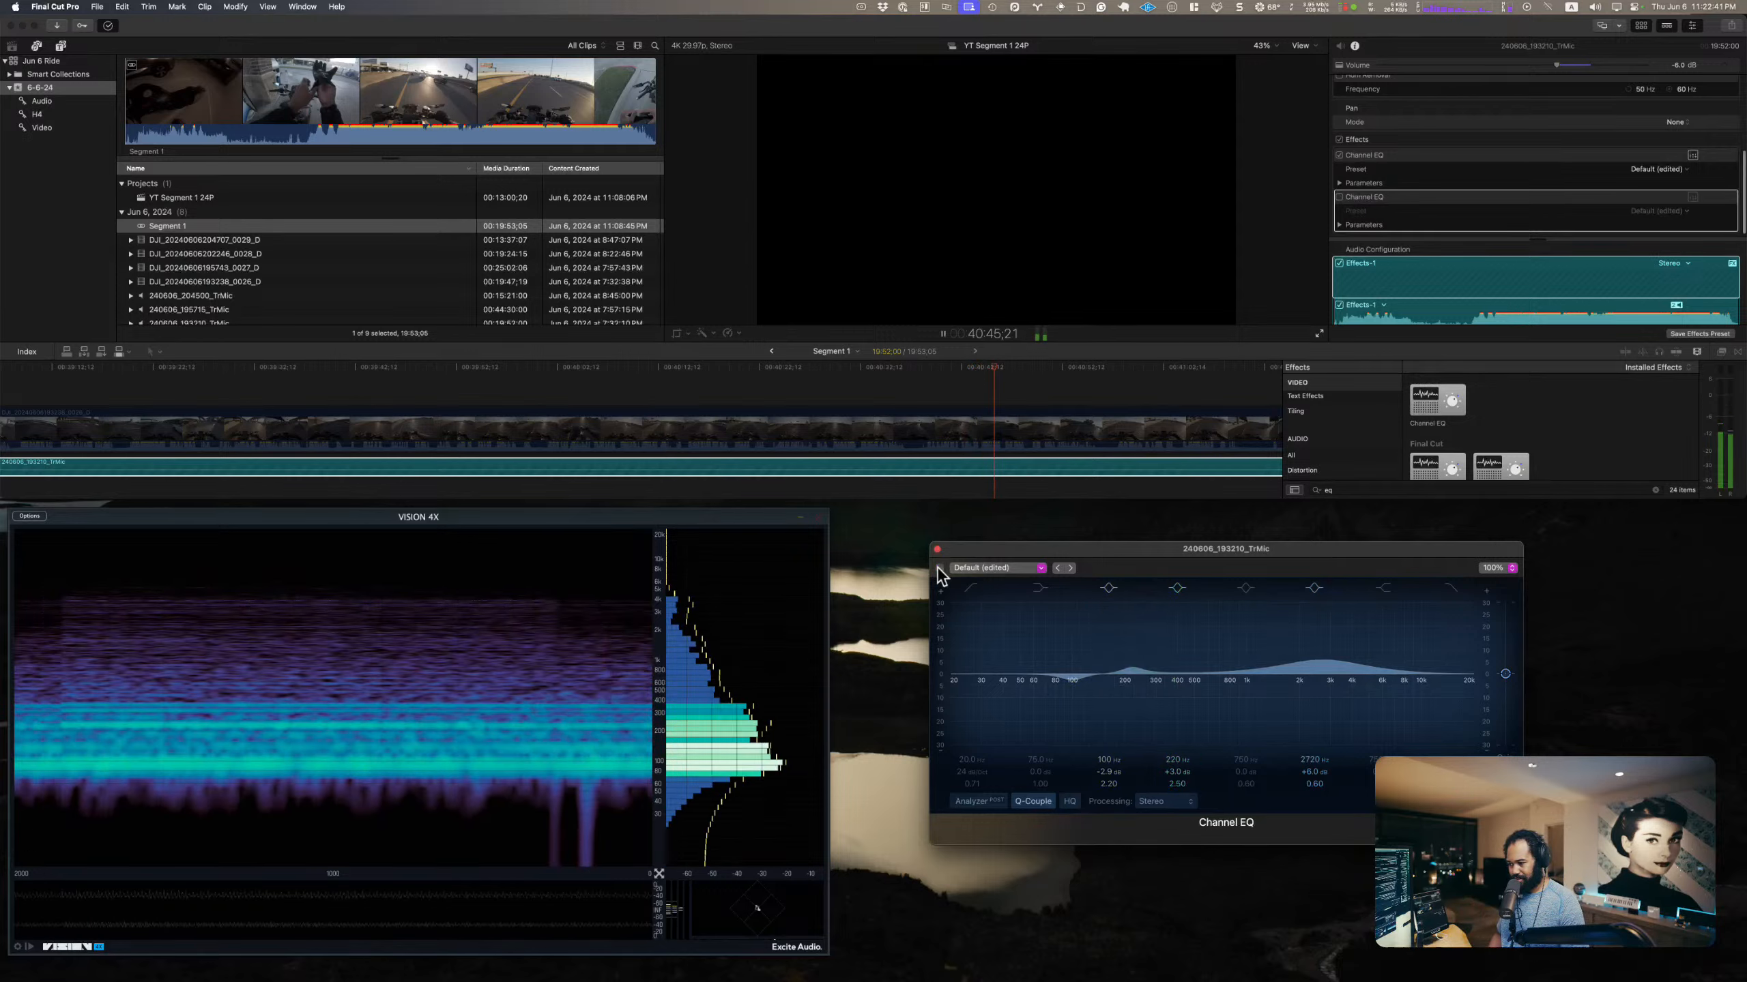
left_click(938, 568)
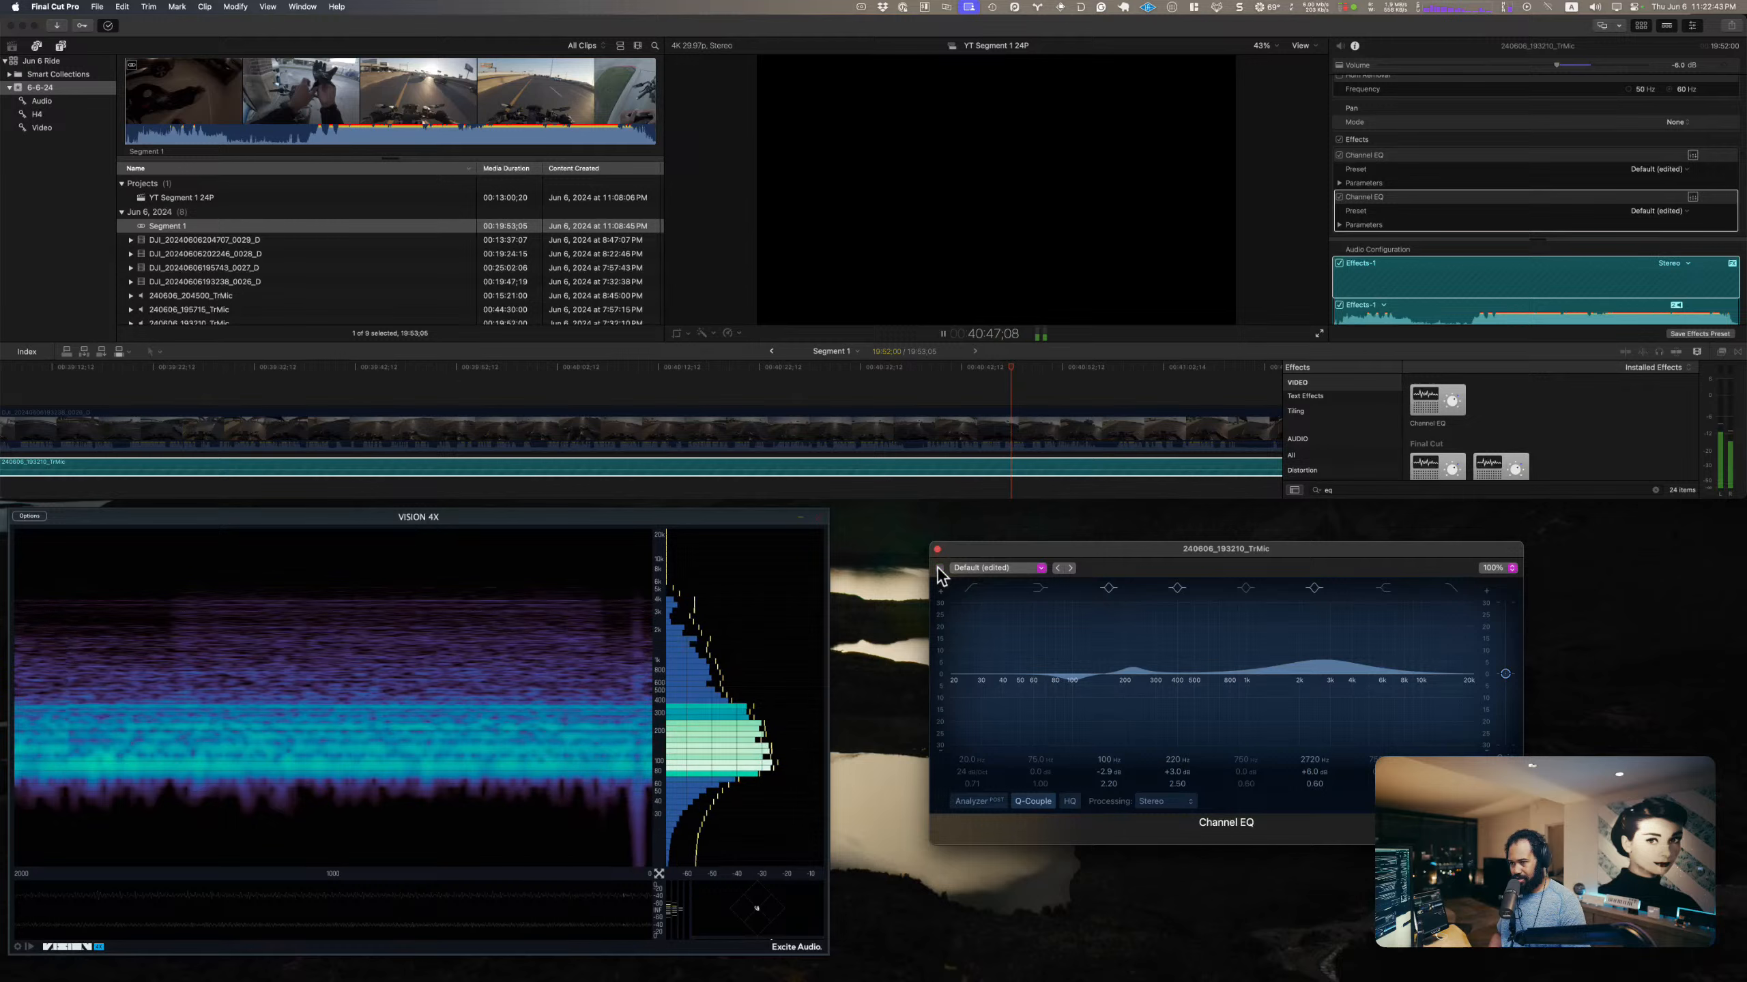
key("space")
left_click(1340, 139)
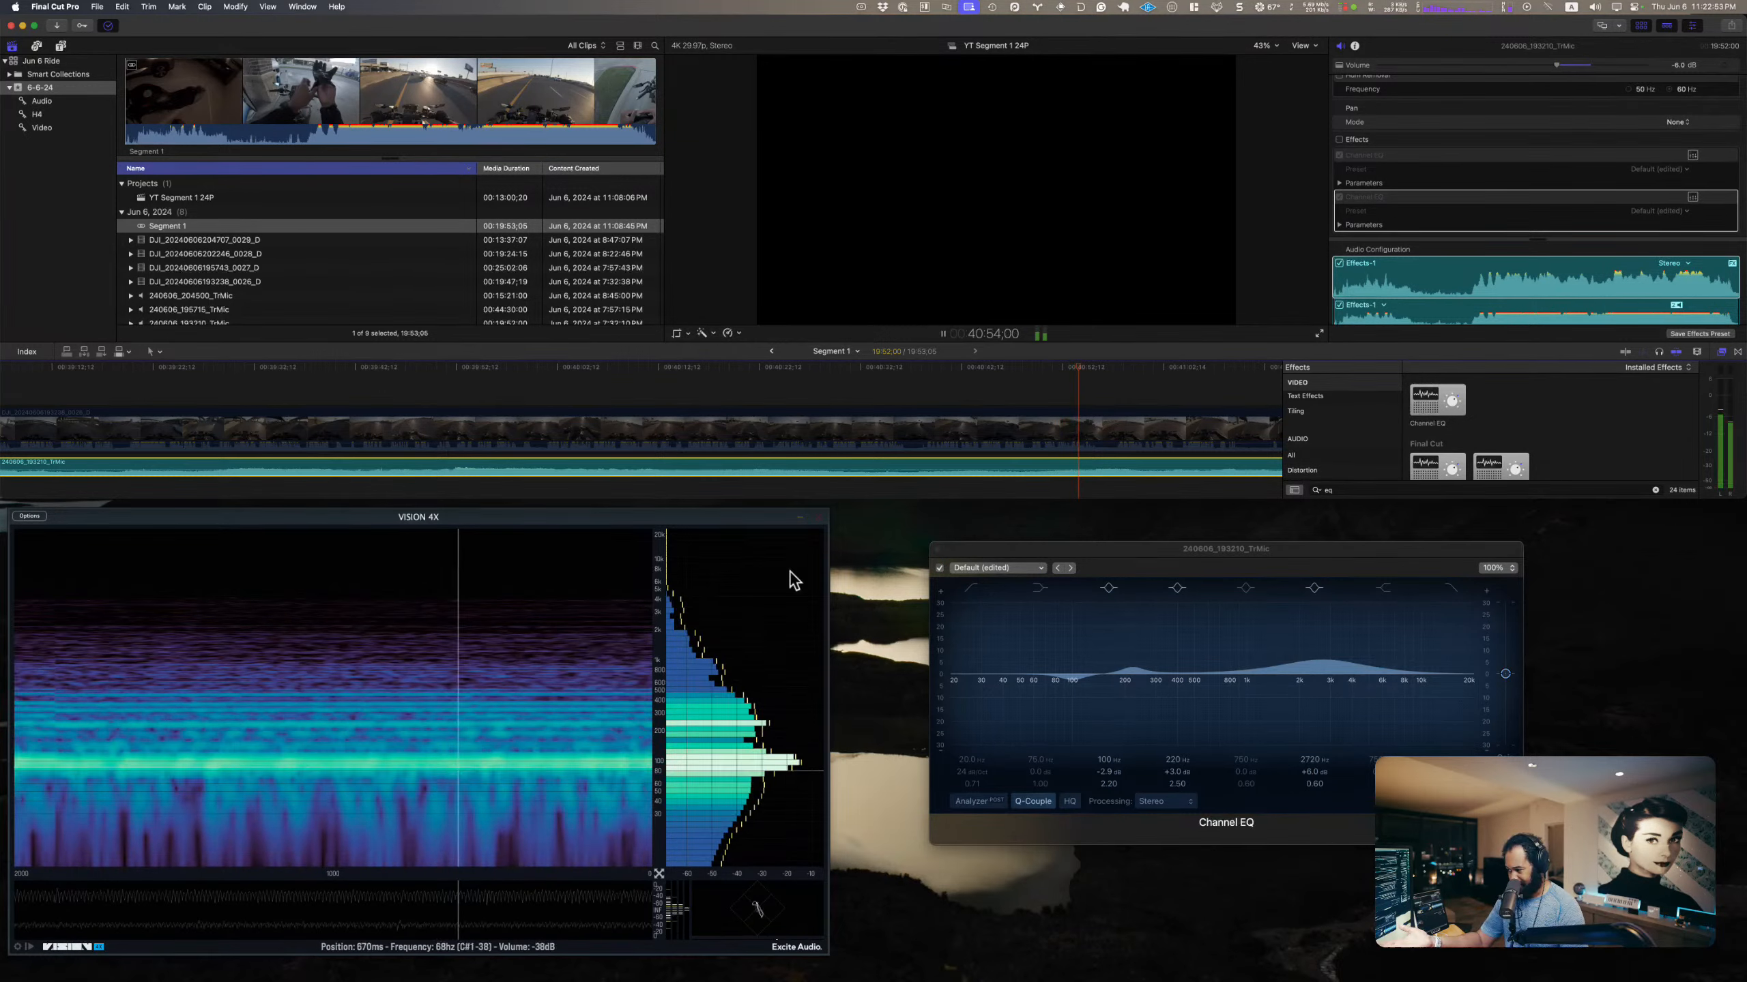
left_click(1338, 140)
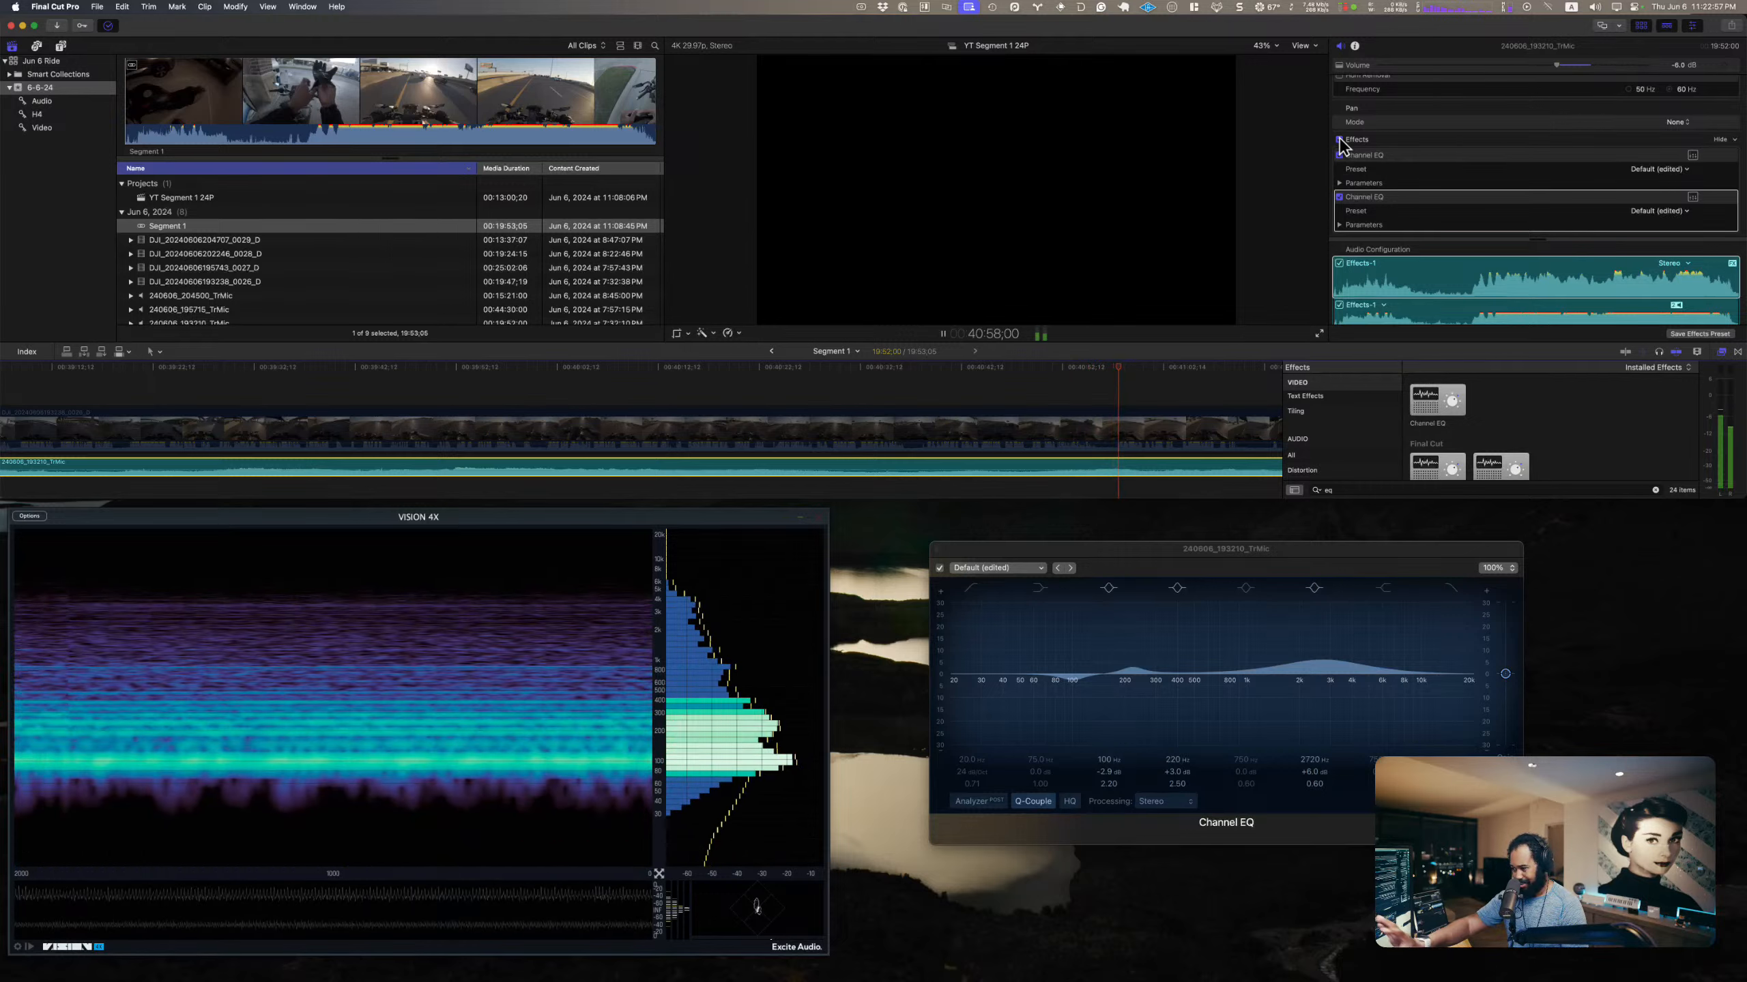
key("space")
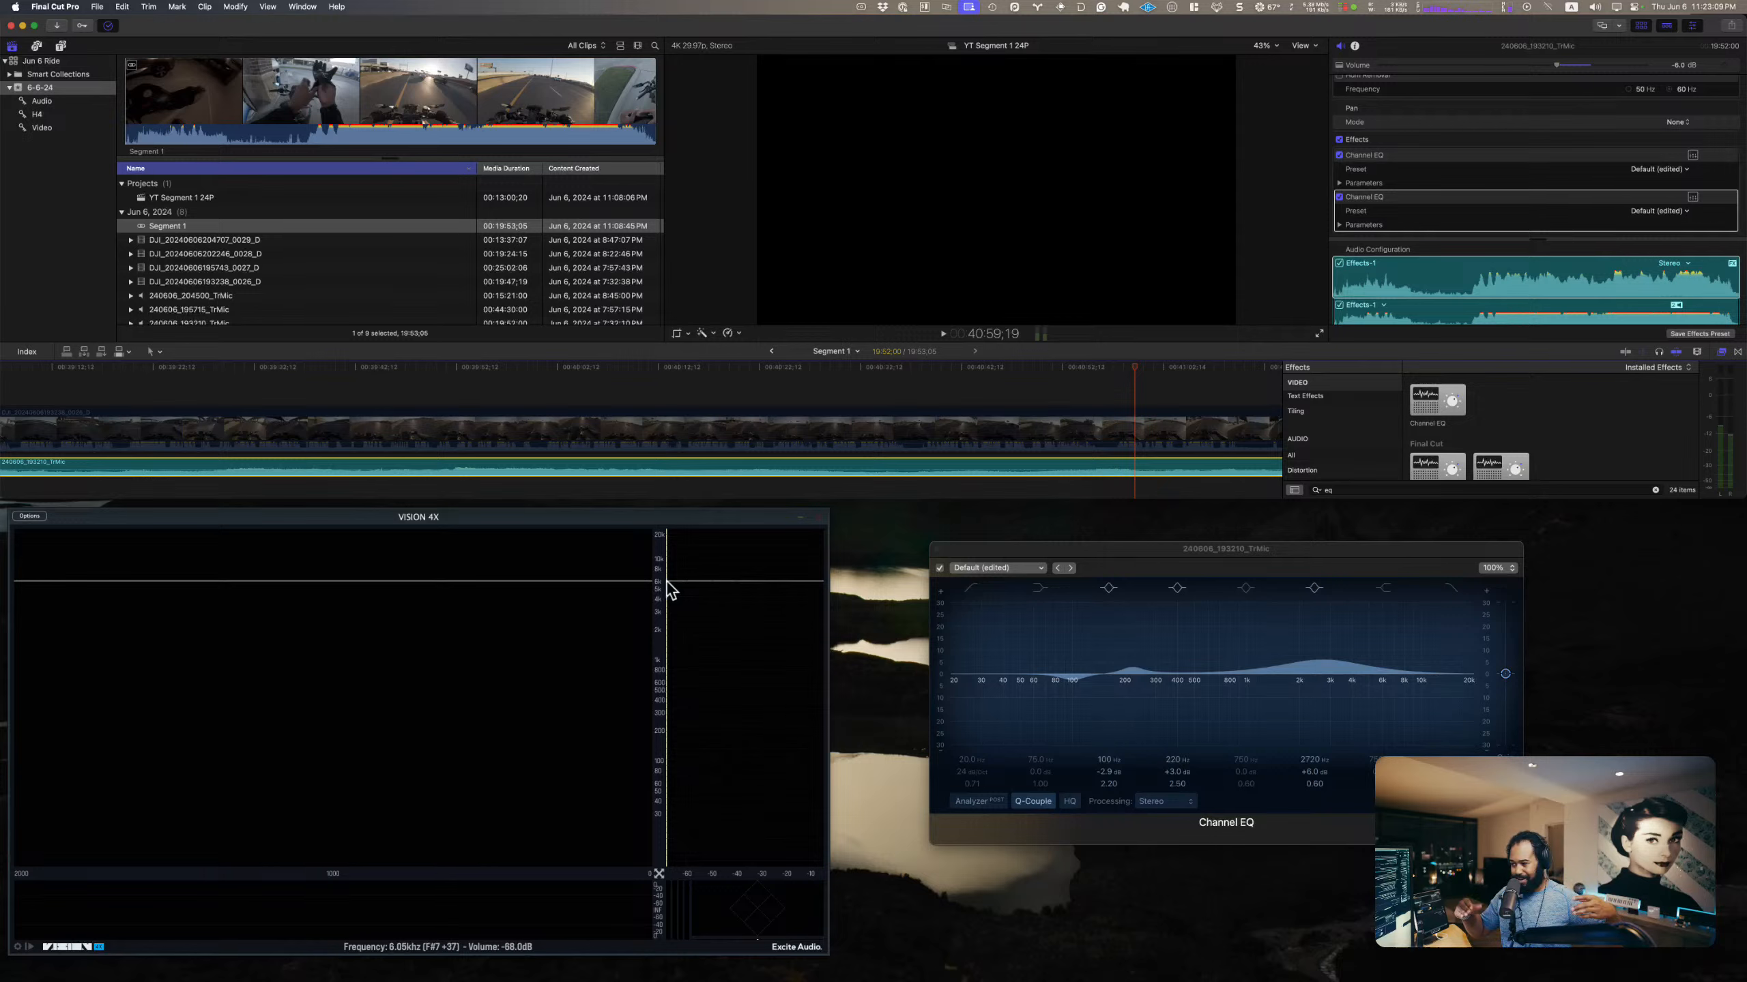
Step: Audition the TrMic clip and set the second Channel EQ's 100 Hz band to -4.0 dB gain and a Q of 1.70
key("space")
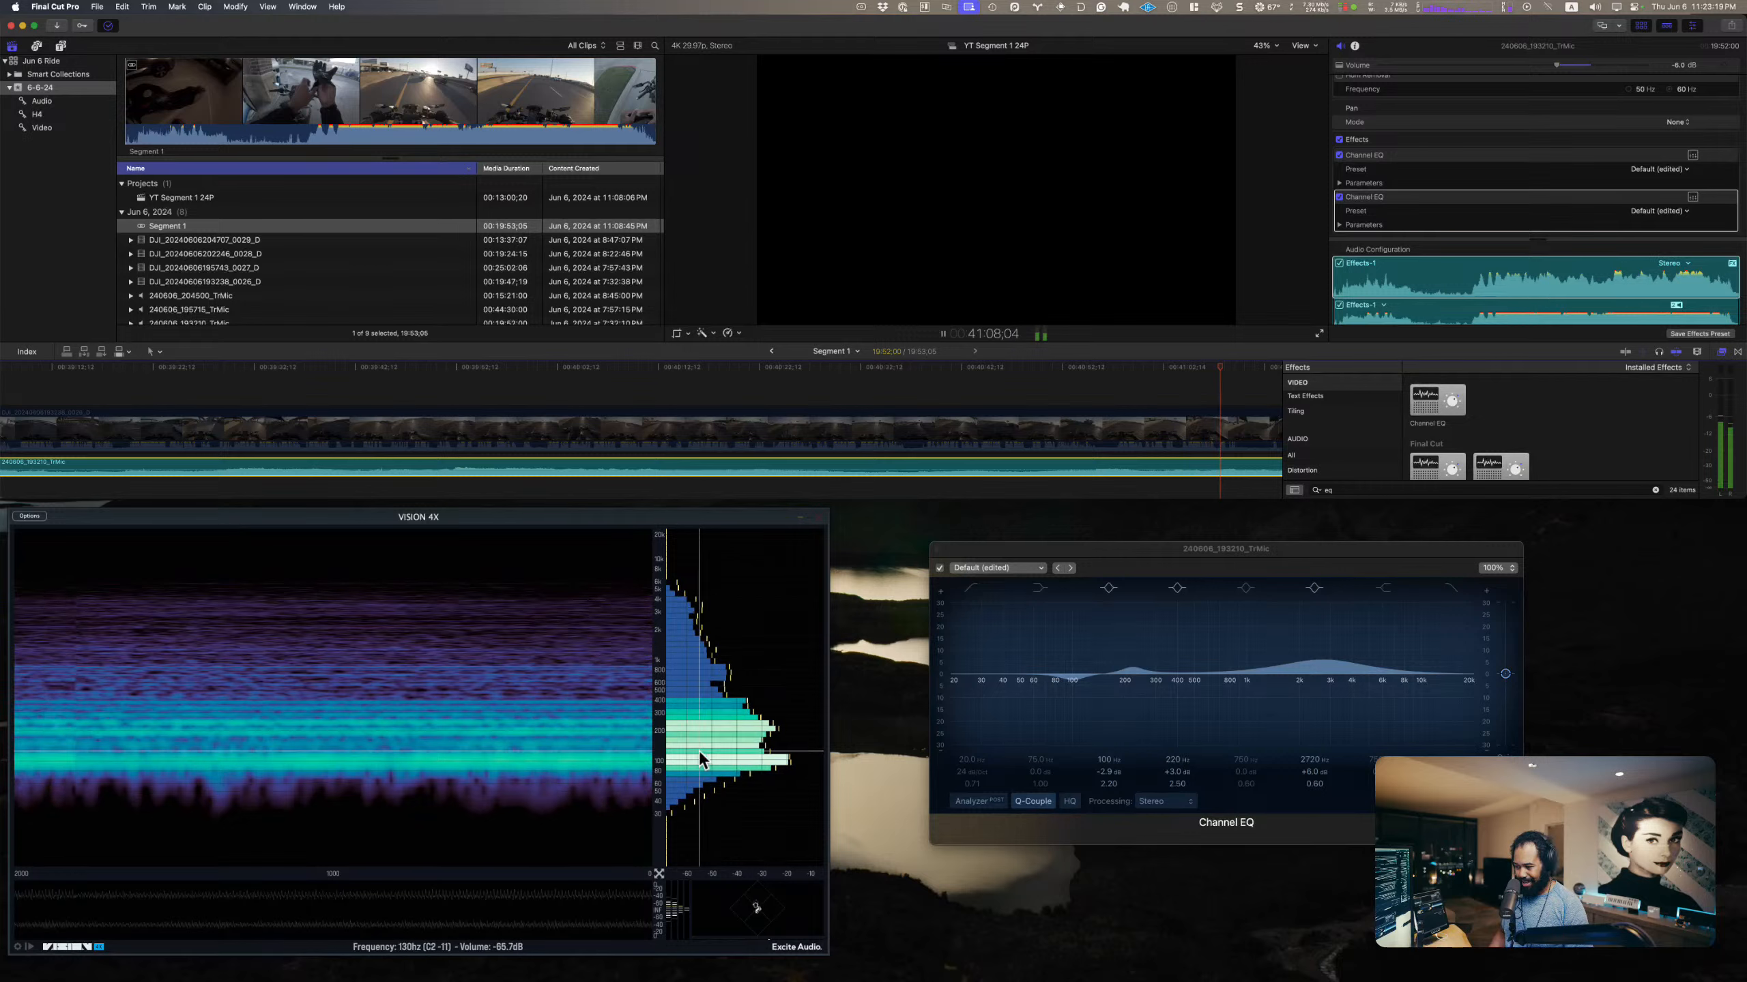
key("space")
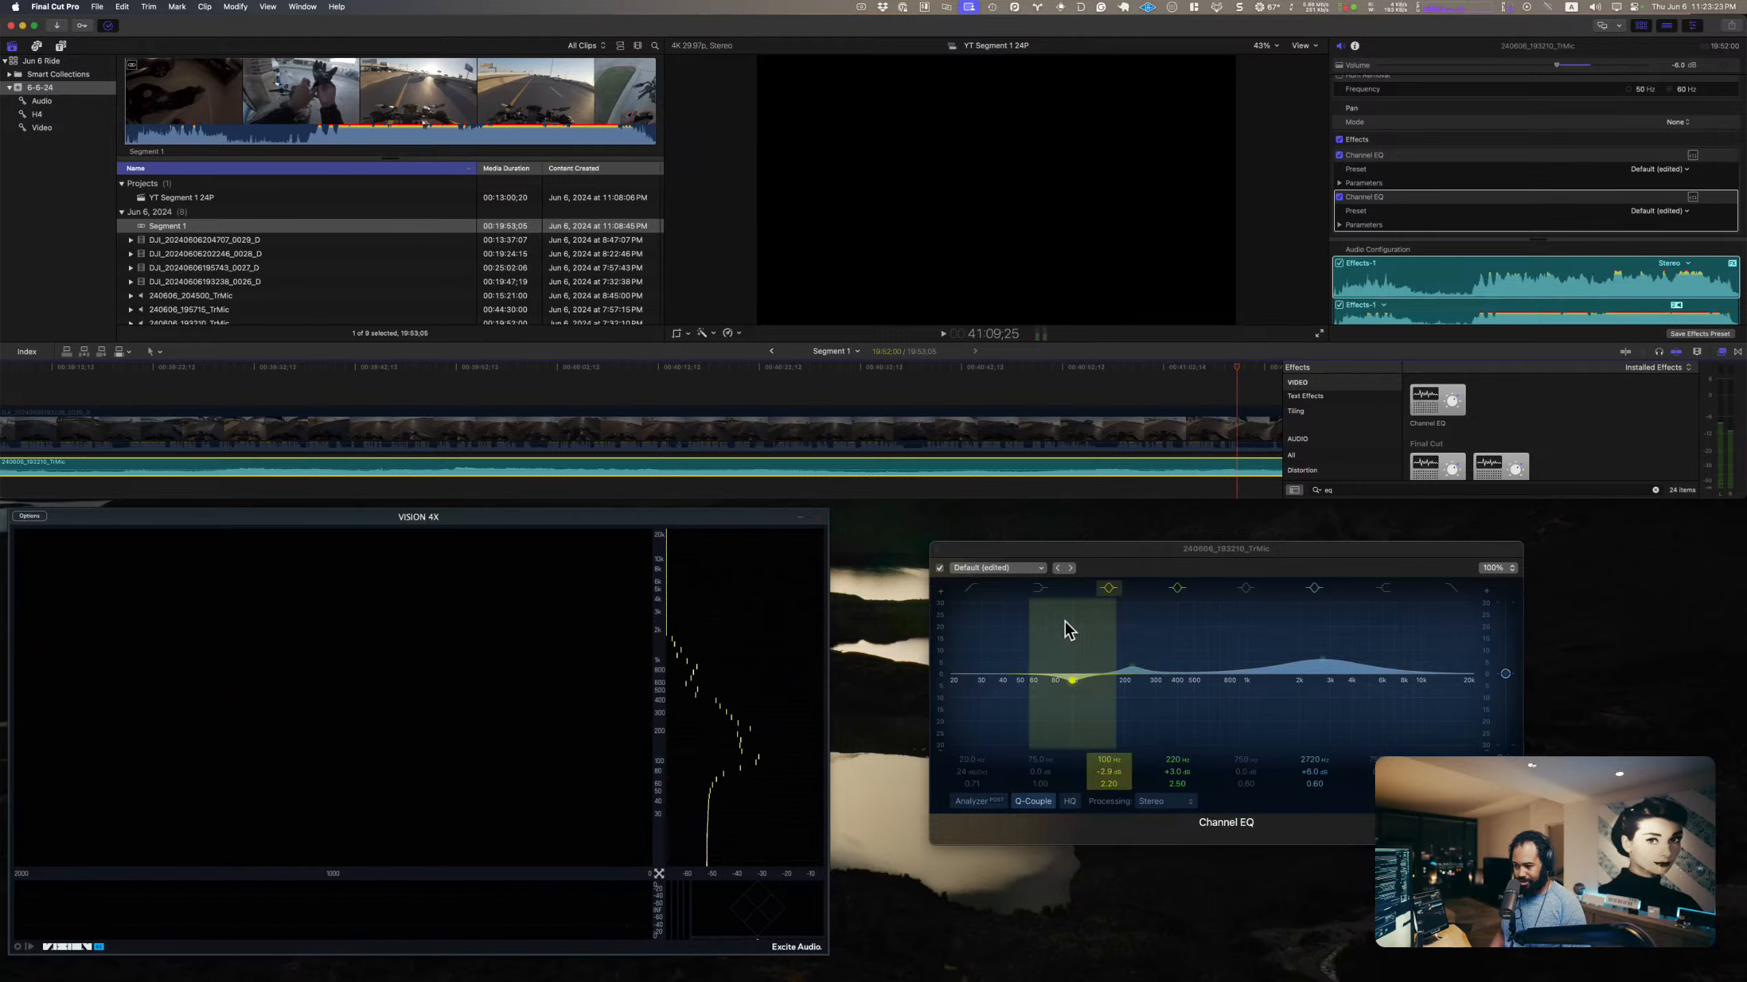
left_click(1110, 774)
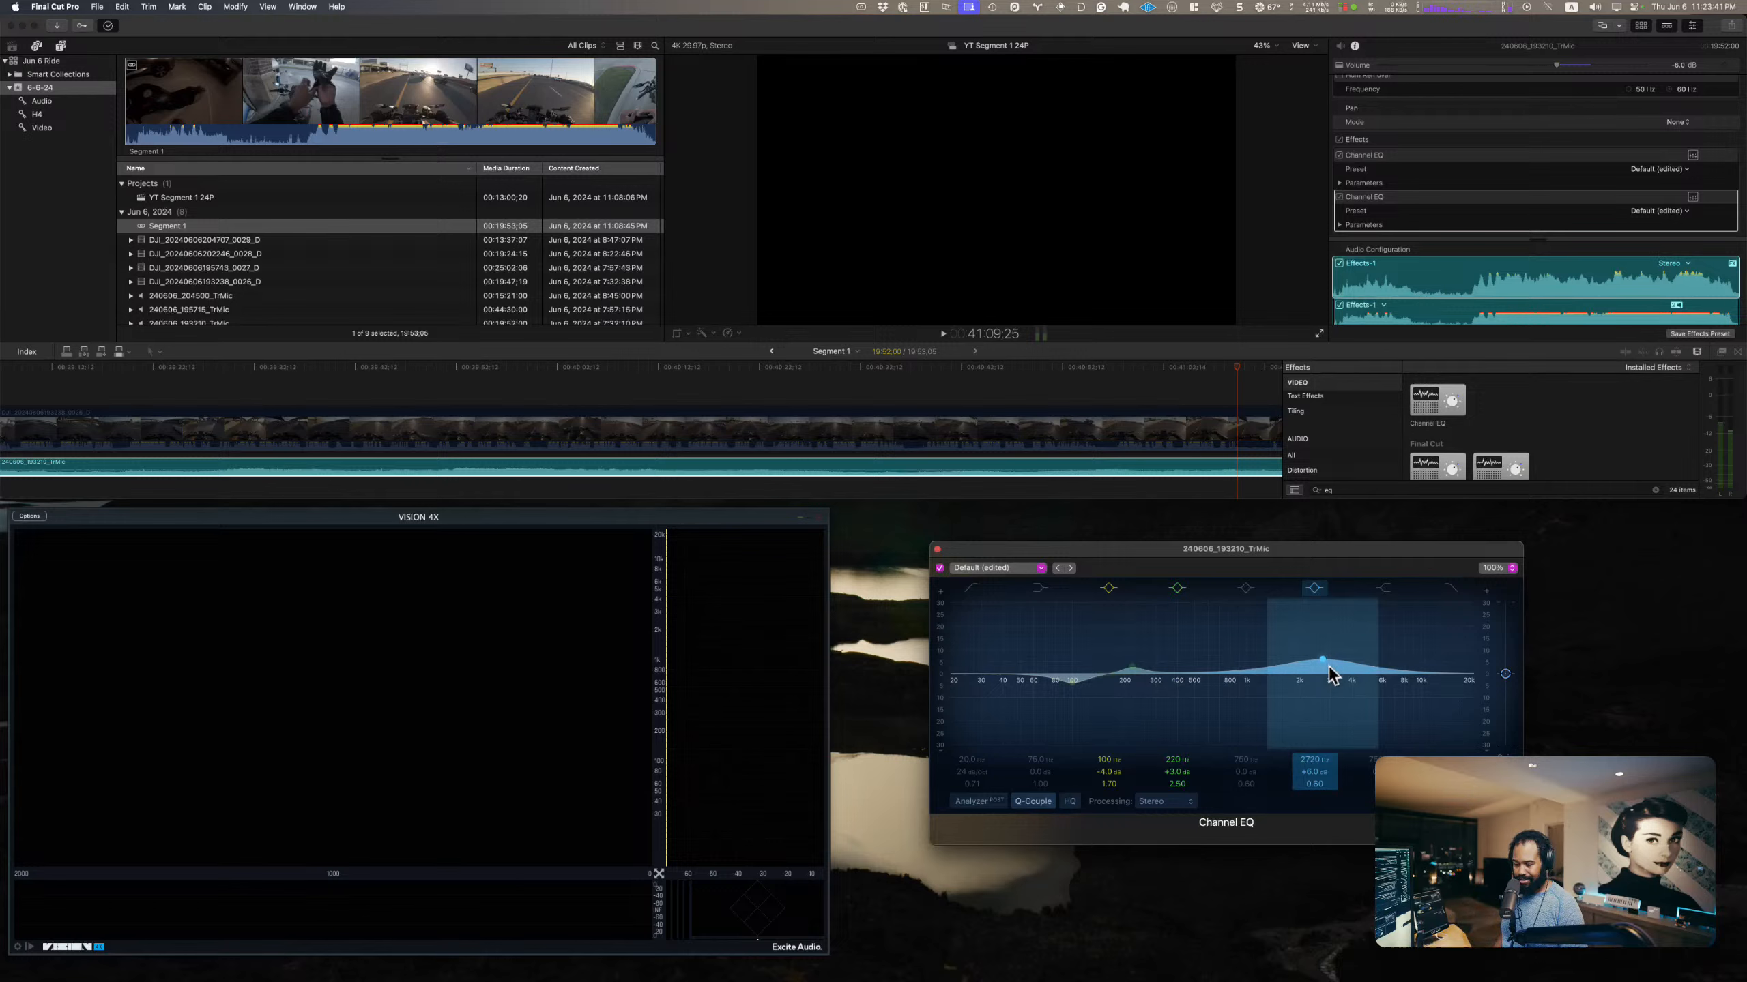
Step: Play the TrMic clip from about 41:09, toggling the second Channel EQ and the whole effects group to check the deeper 100 Hz cut
key("space")
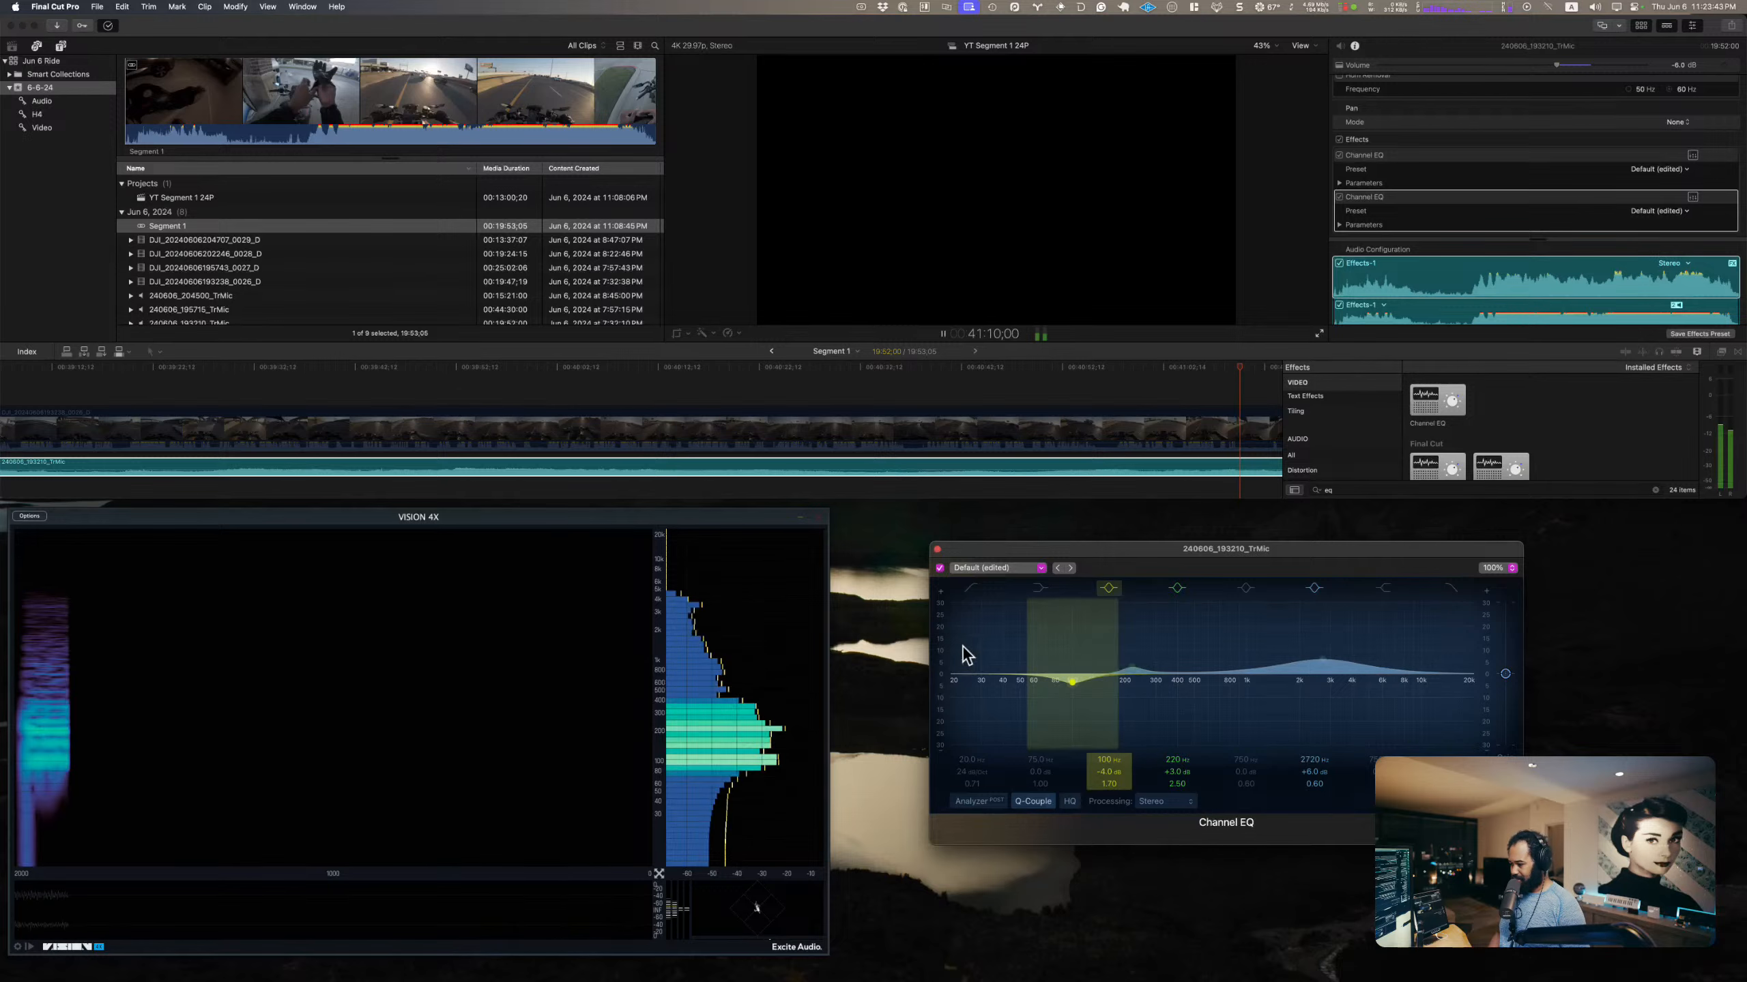
left_click(939, 568)
left_click(938, 569)
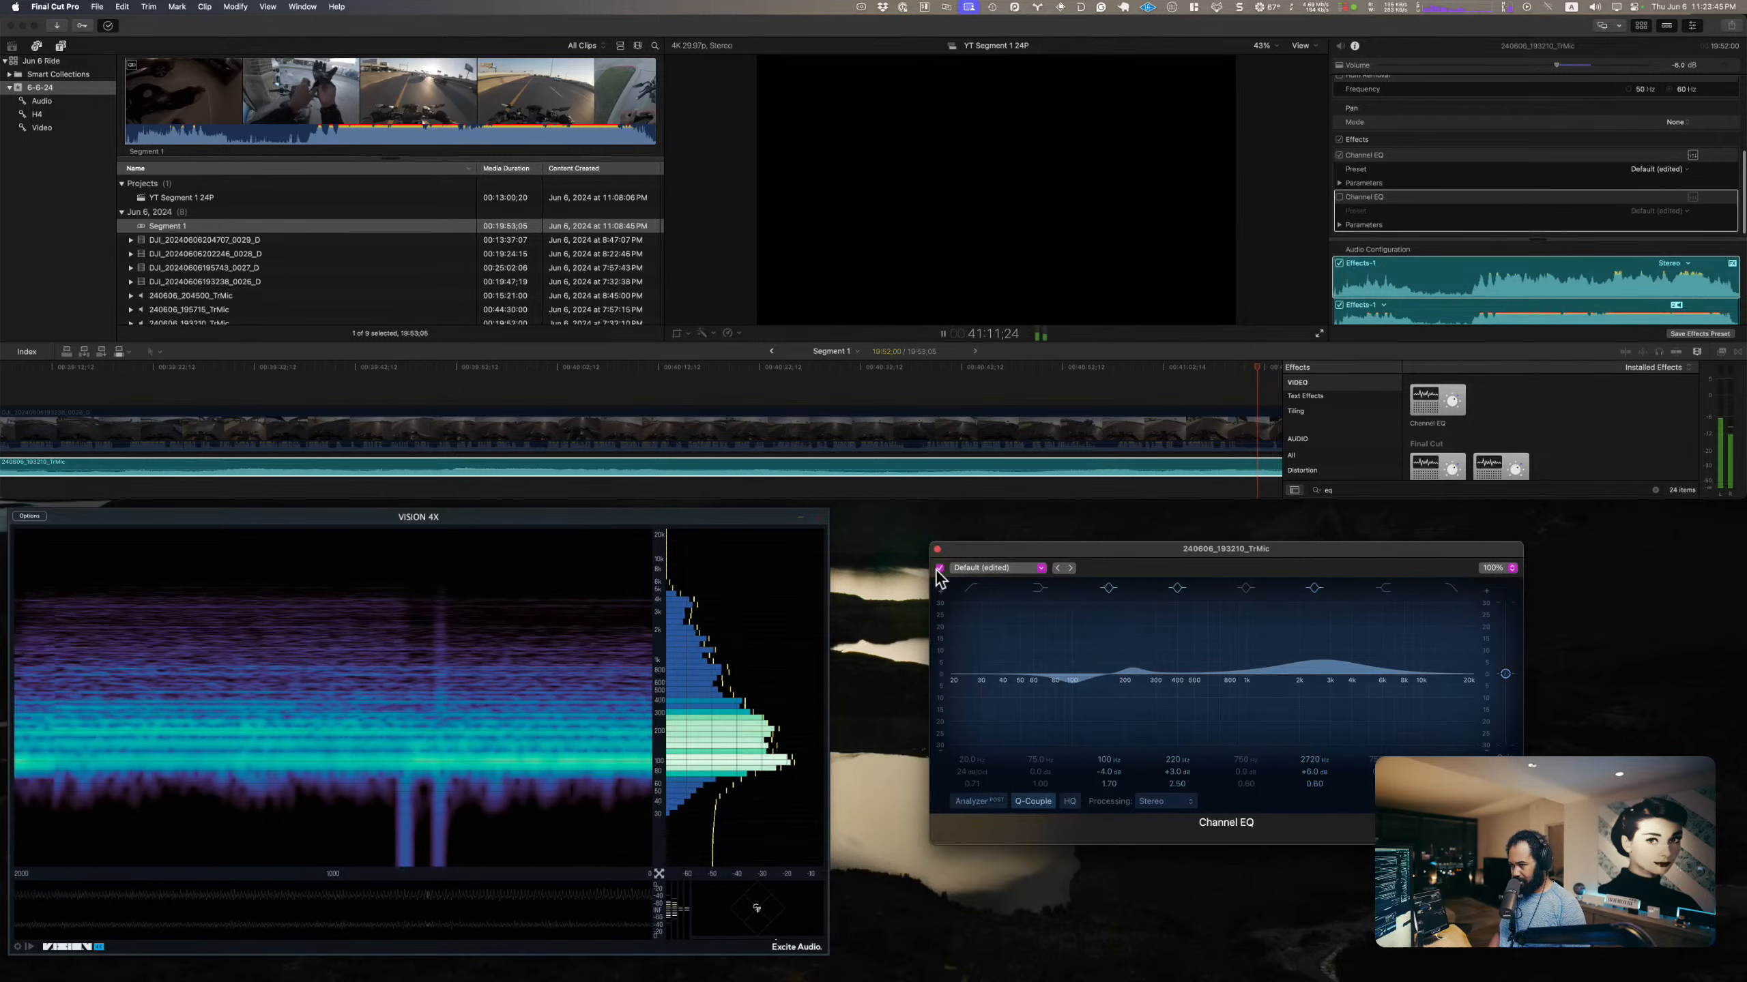
left_click(1339, 142)
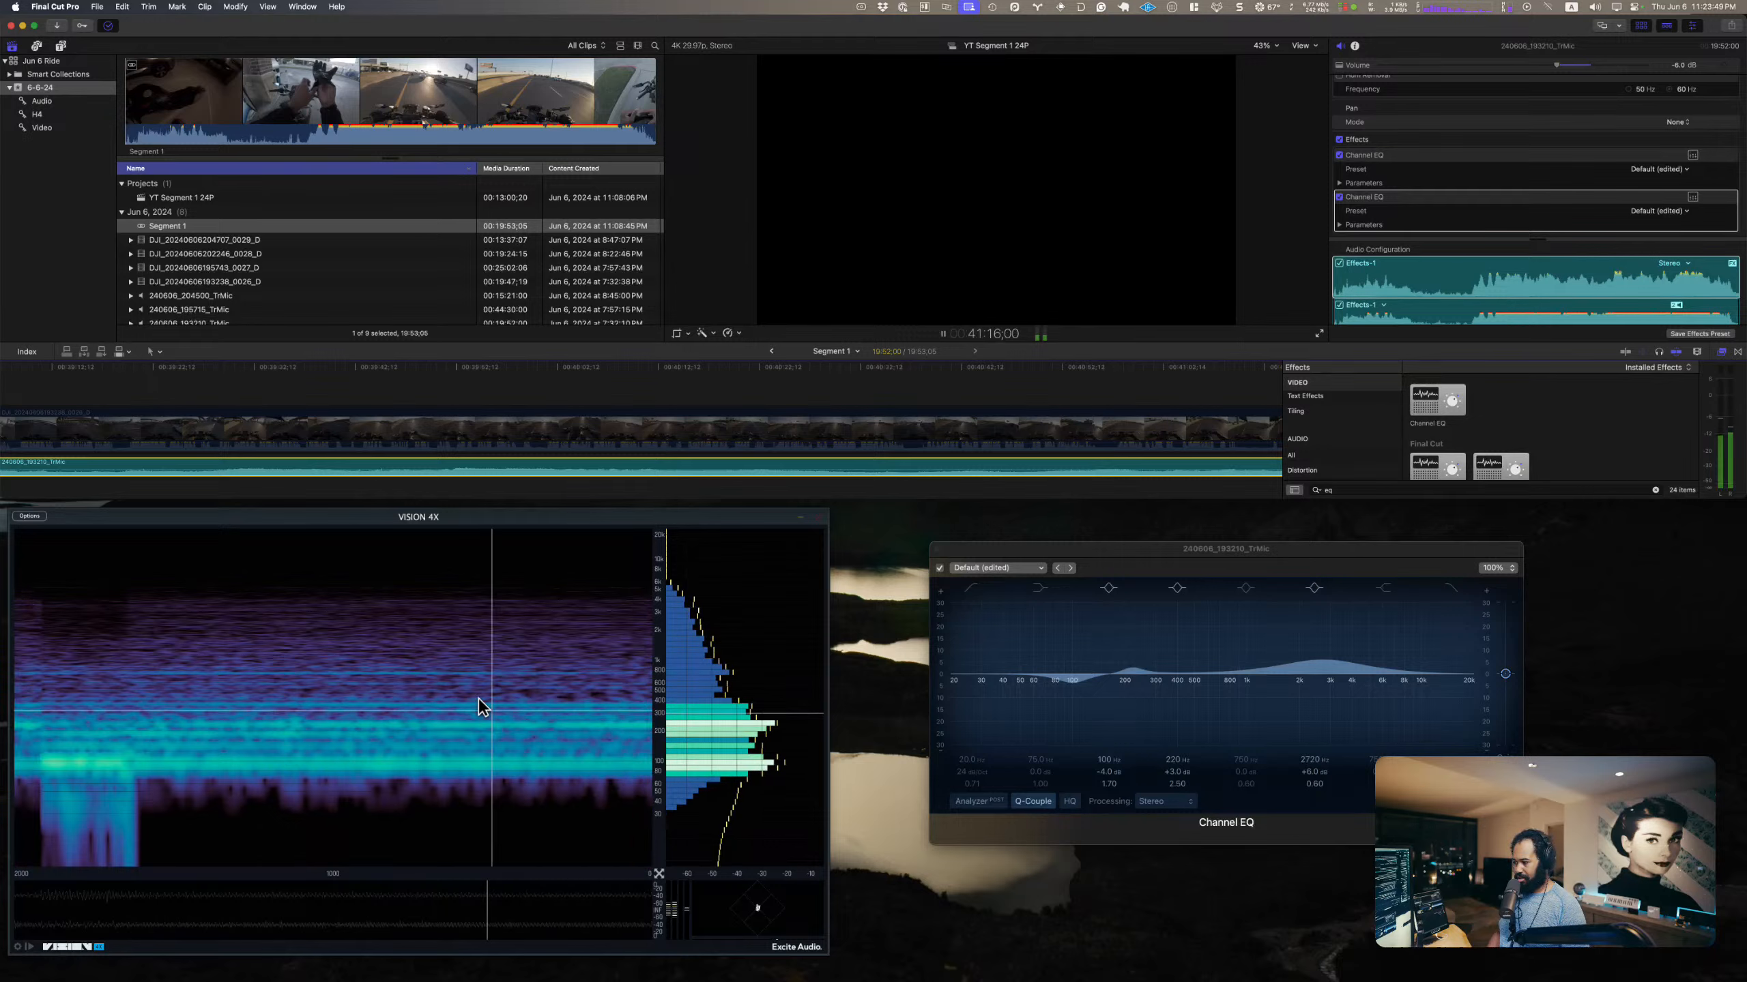
key("space")
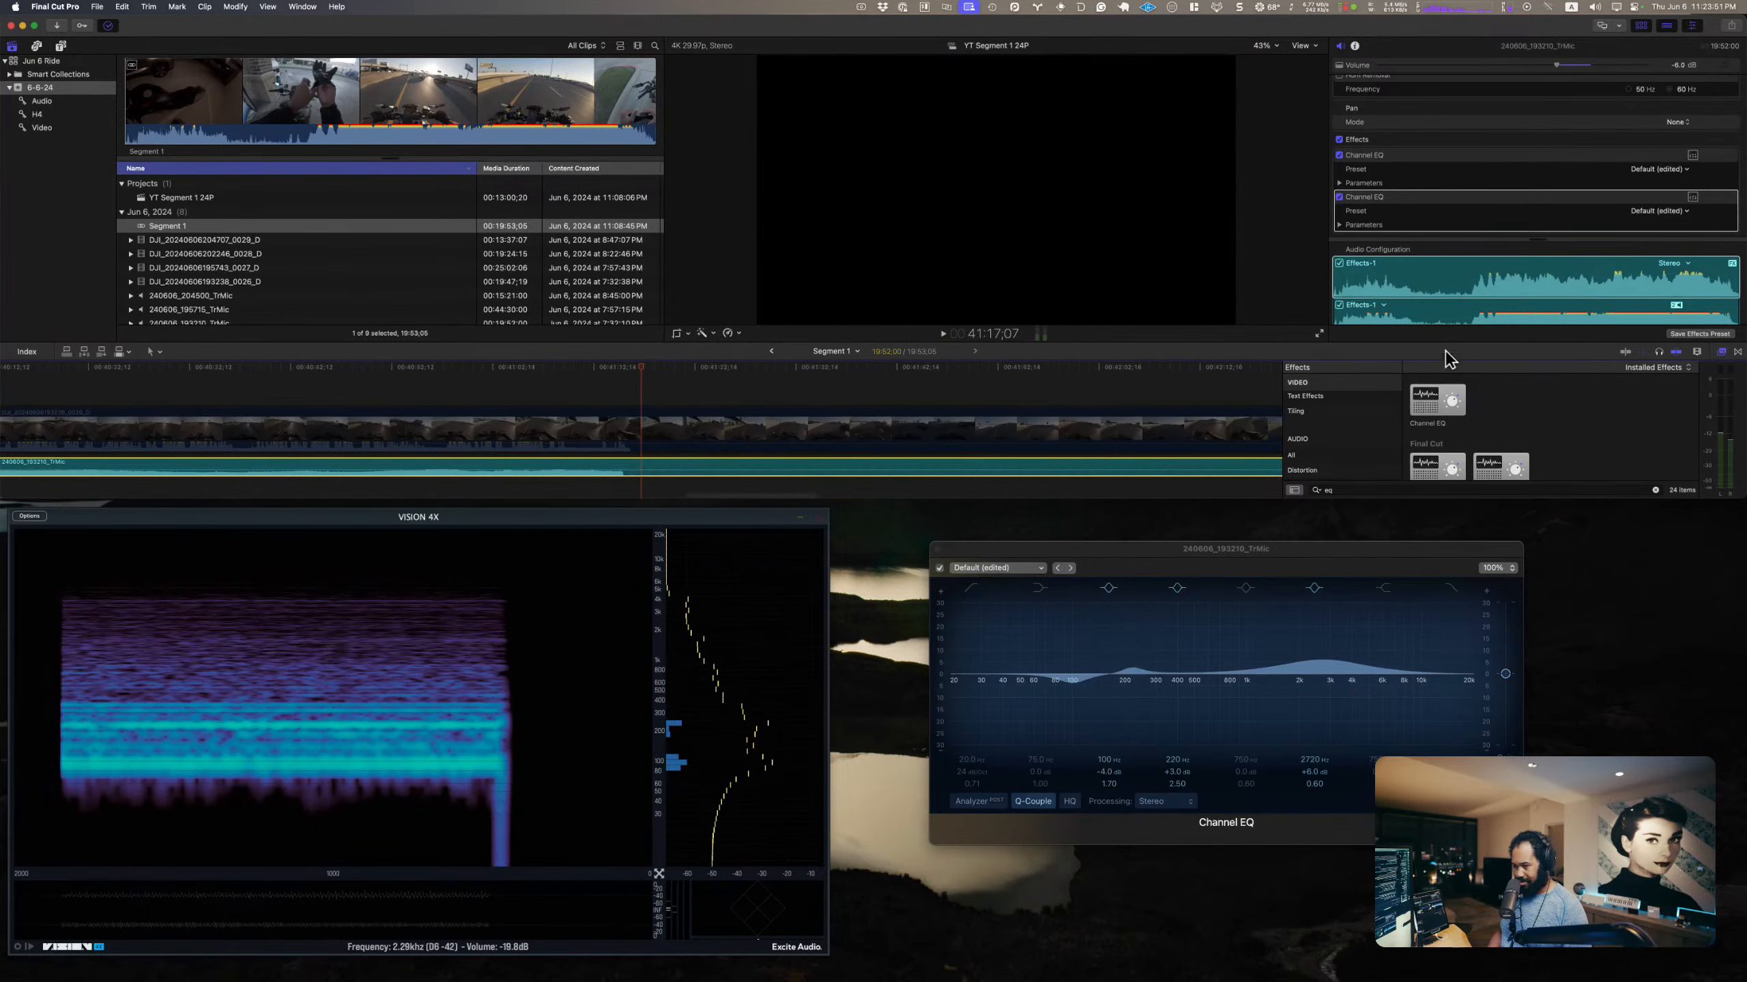
Step: Open the editor of the TrMic clip's first Channel EQ and play the clip from about 41:25
left_click(1692, 155)
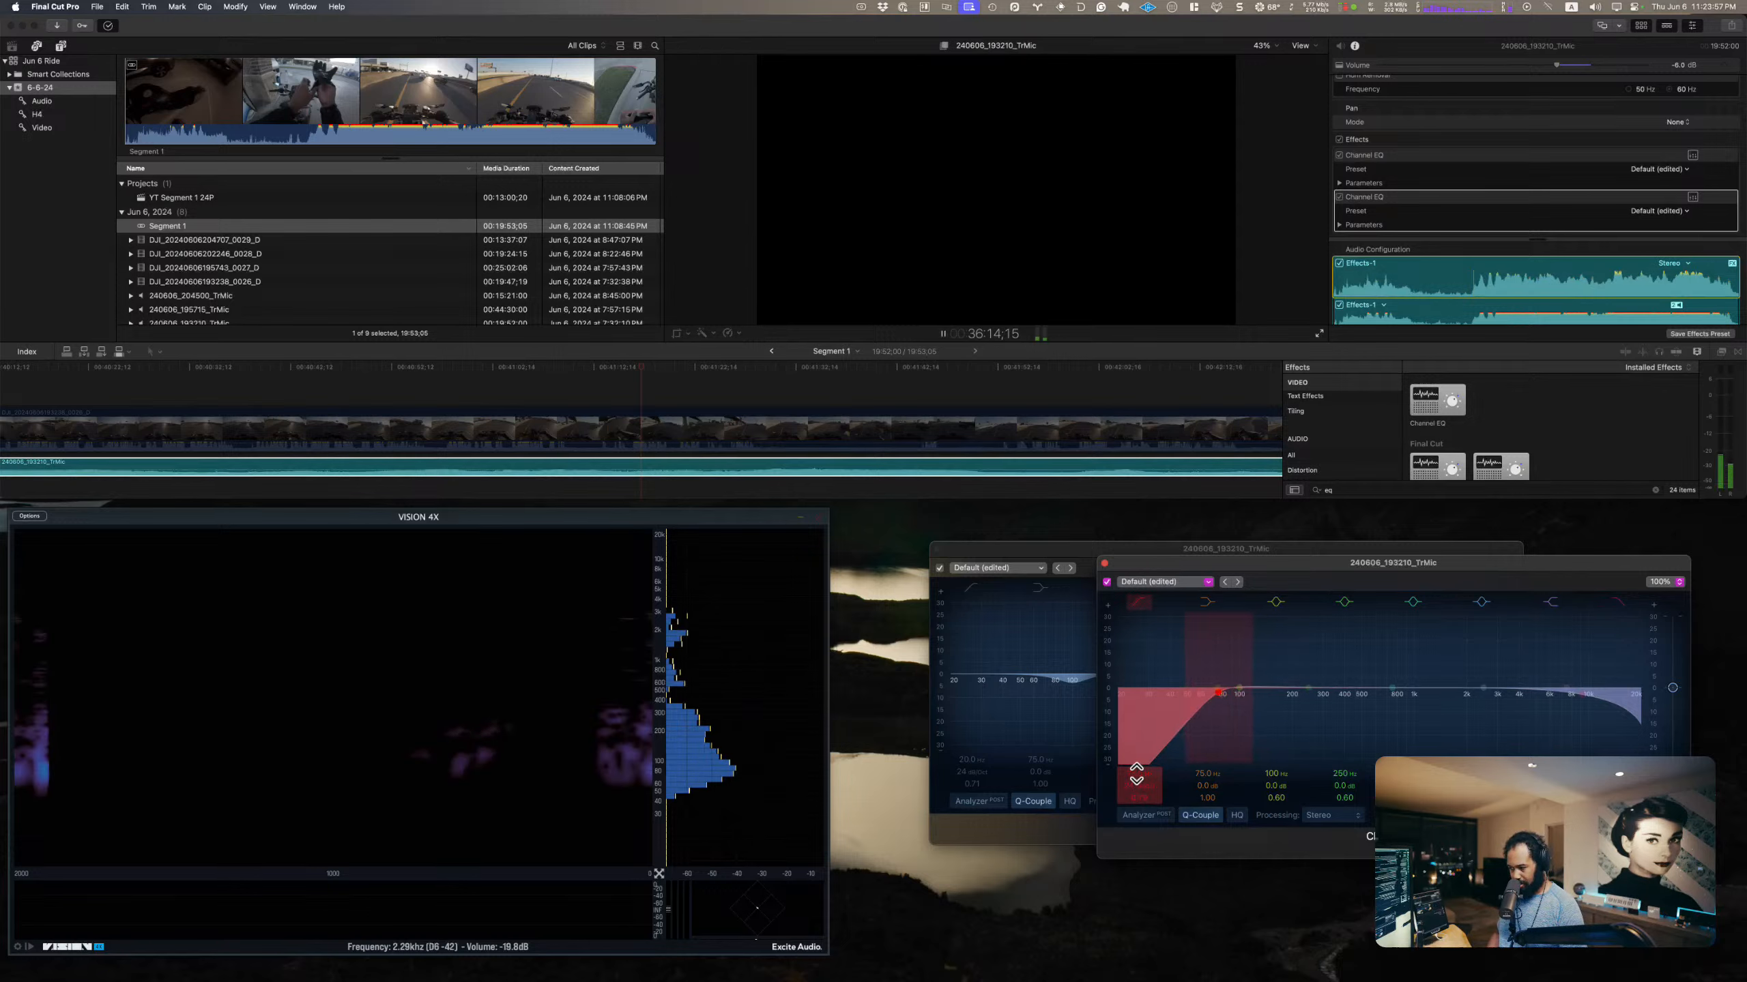
key("space")
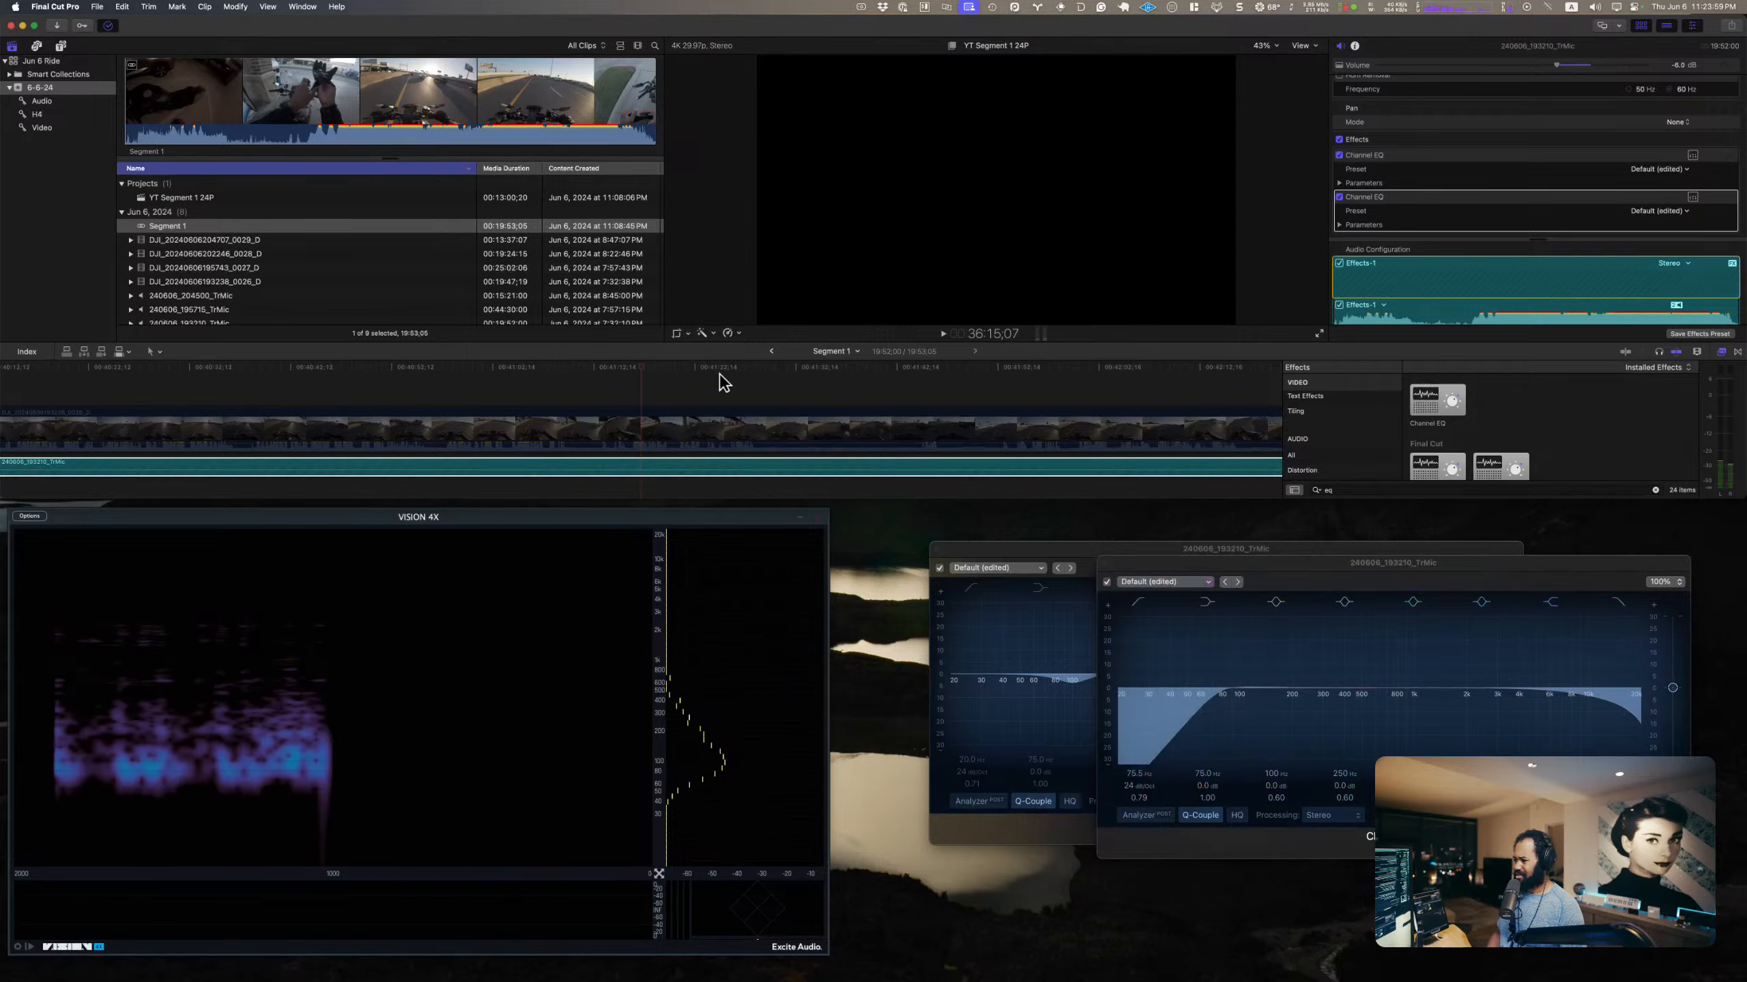
left_click(719, 383)
key("space")
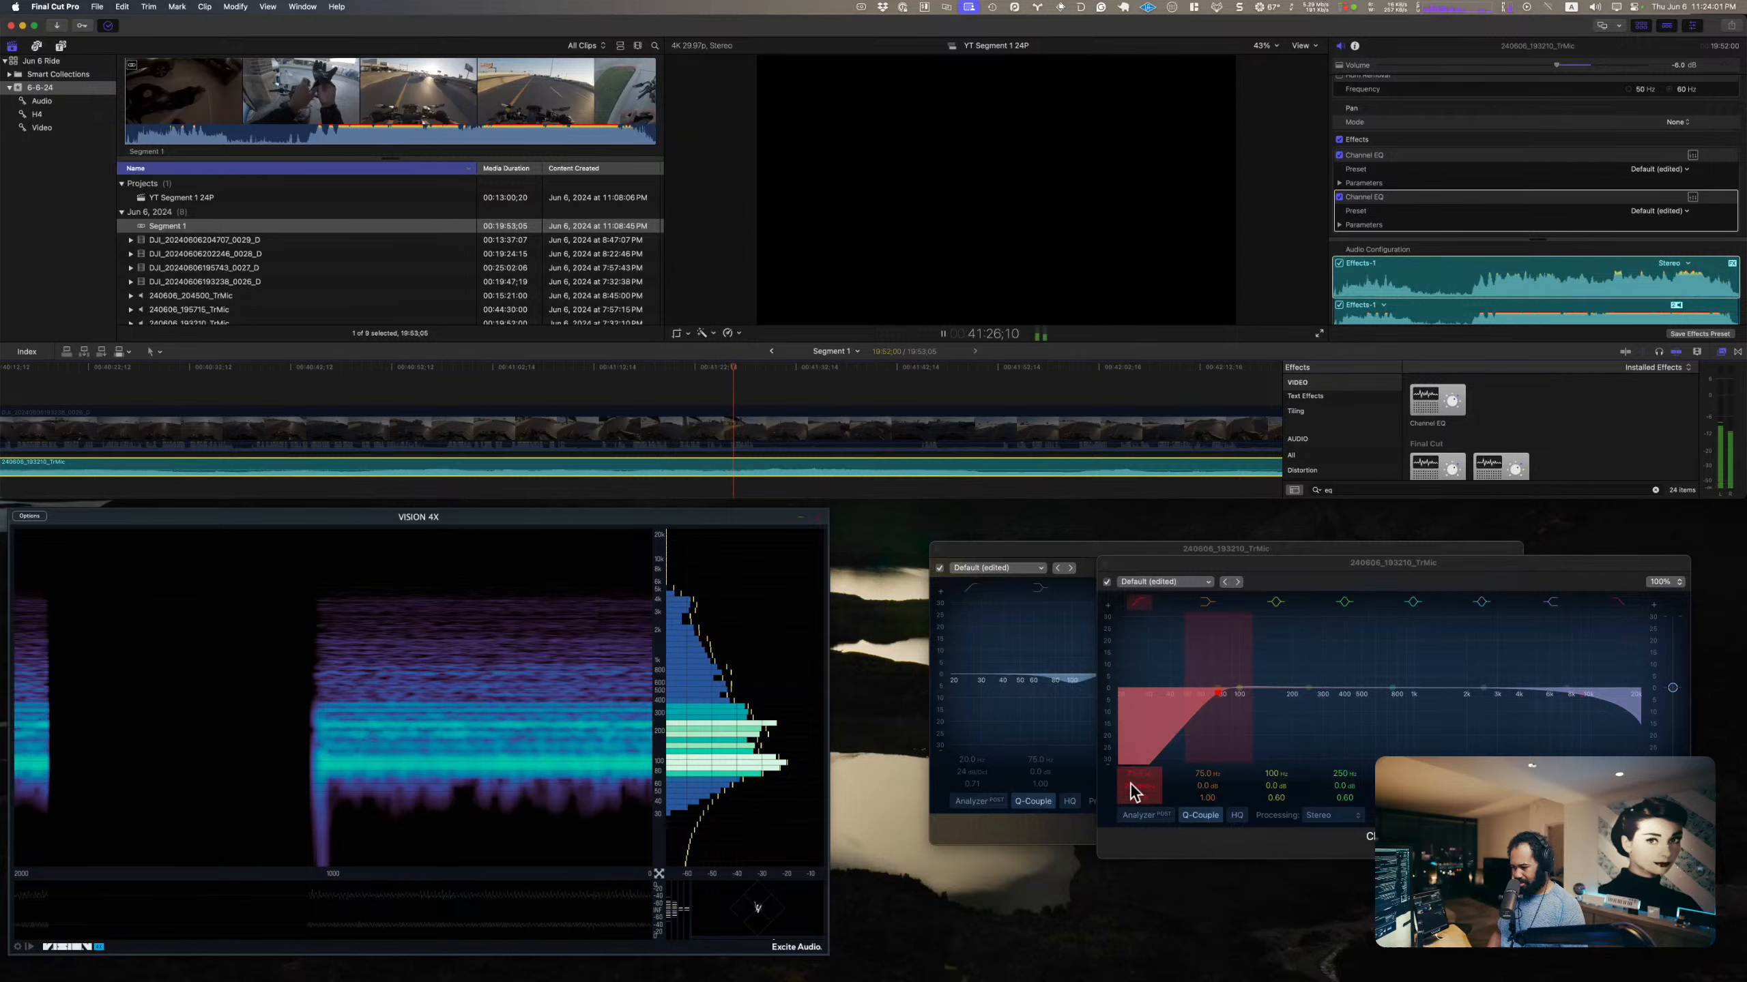
Step: Set the first Channel EQ's low cut to 68 Hz with a Q of 0.98 while the TrMic clip plays, and close its editor
left_click(1136, 778)
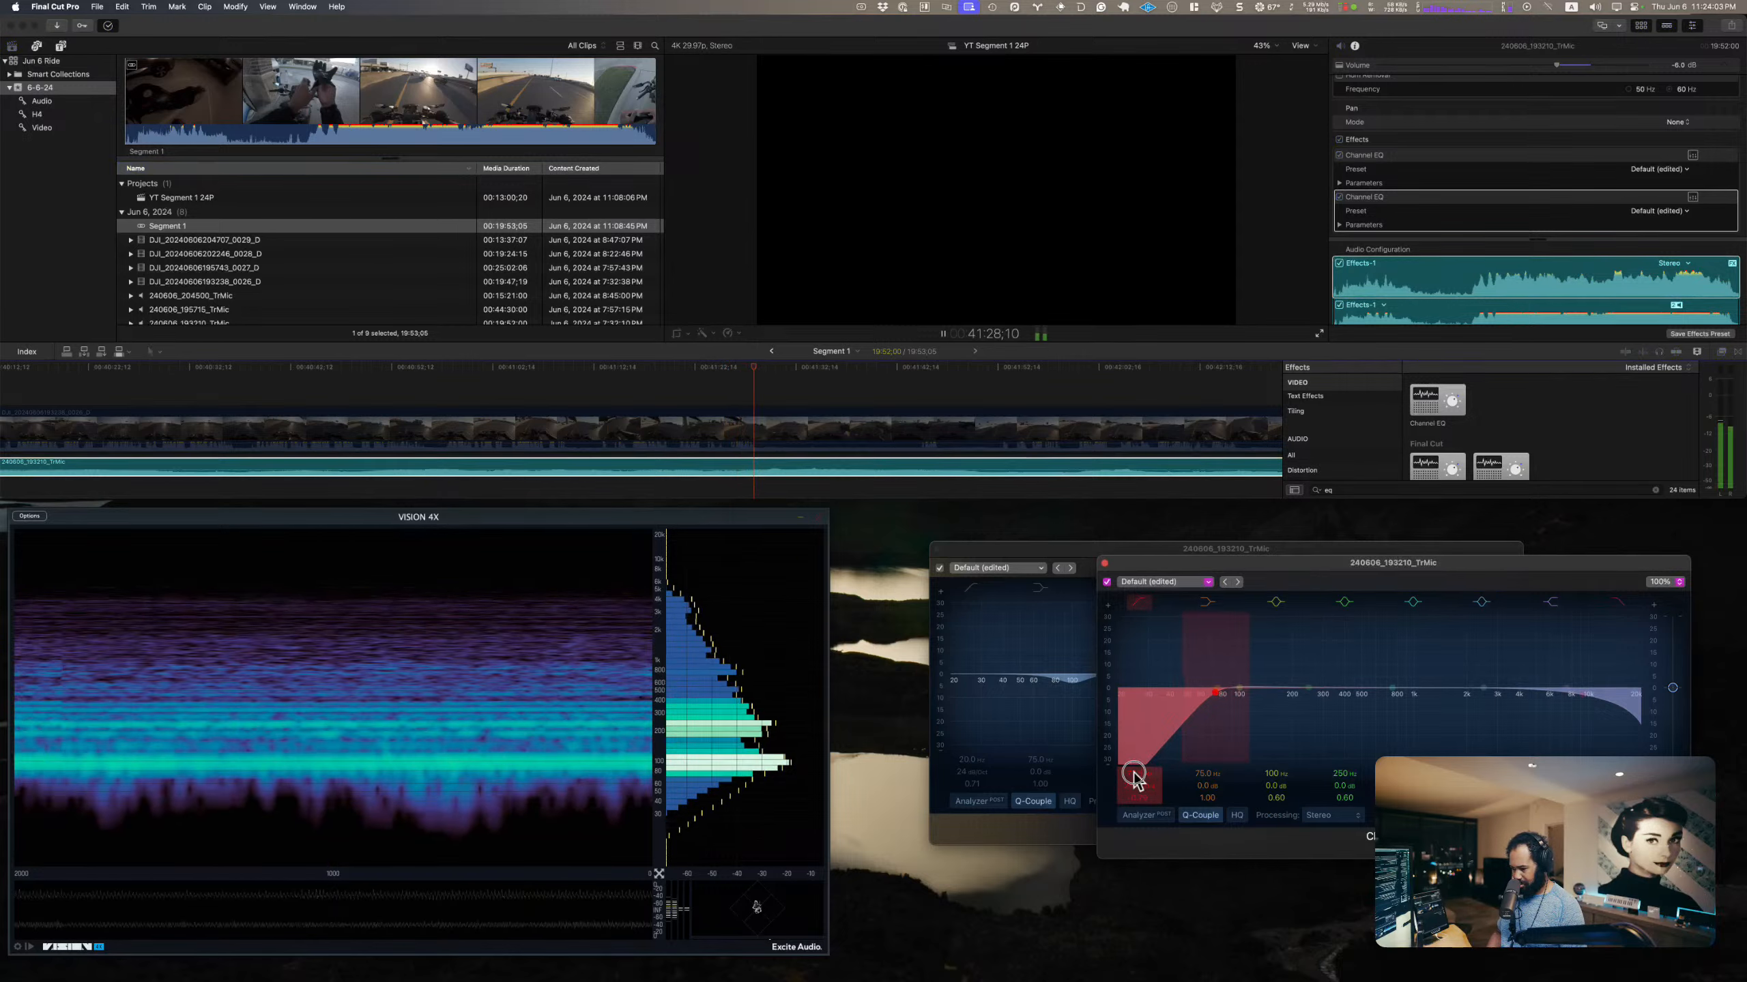
left_click_drag(1133, 772, 1141, 799)
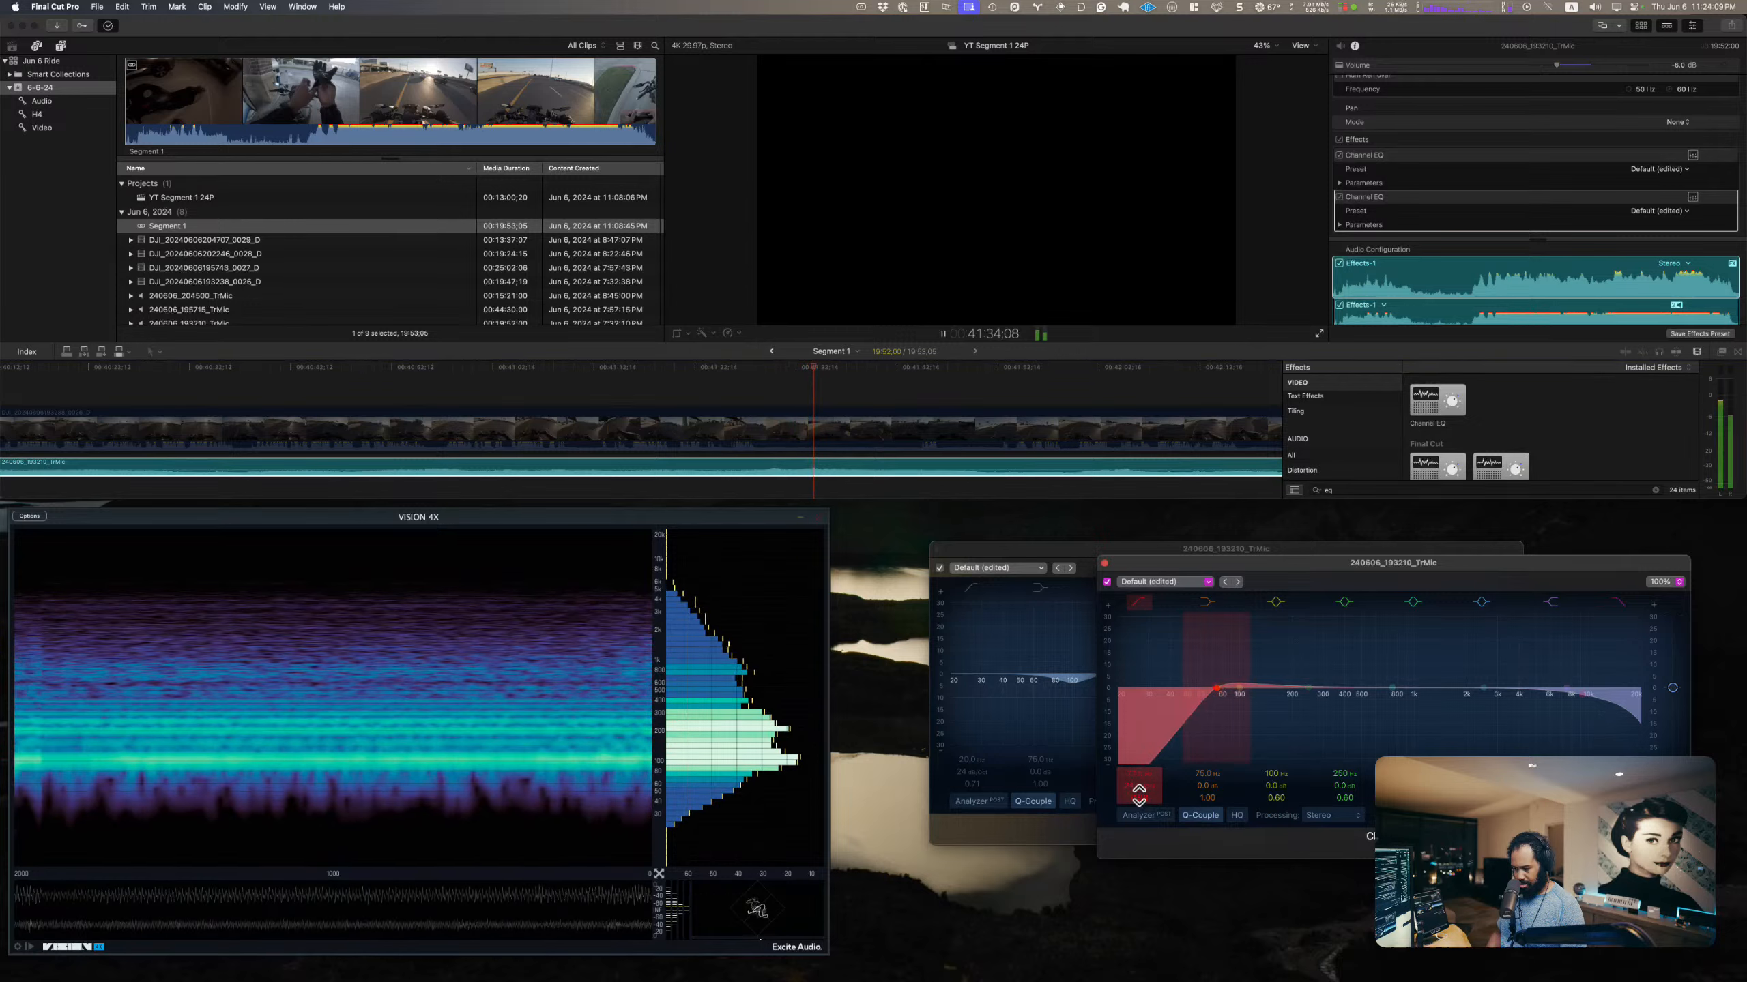
left_click(1135, 787)
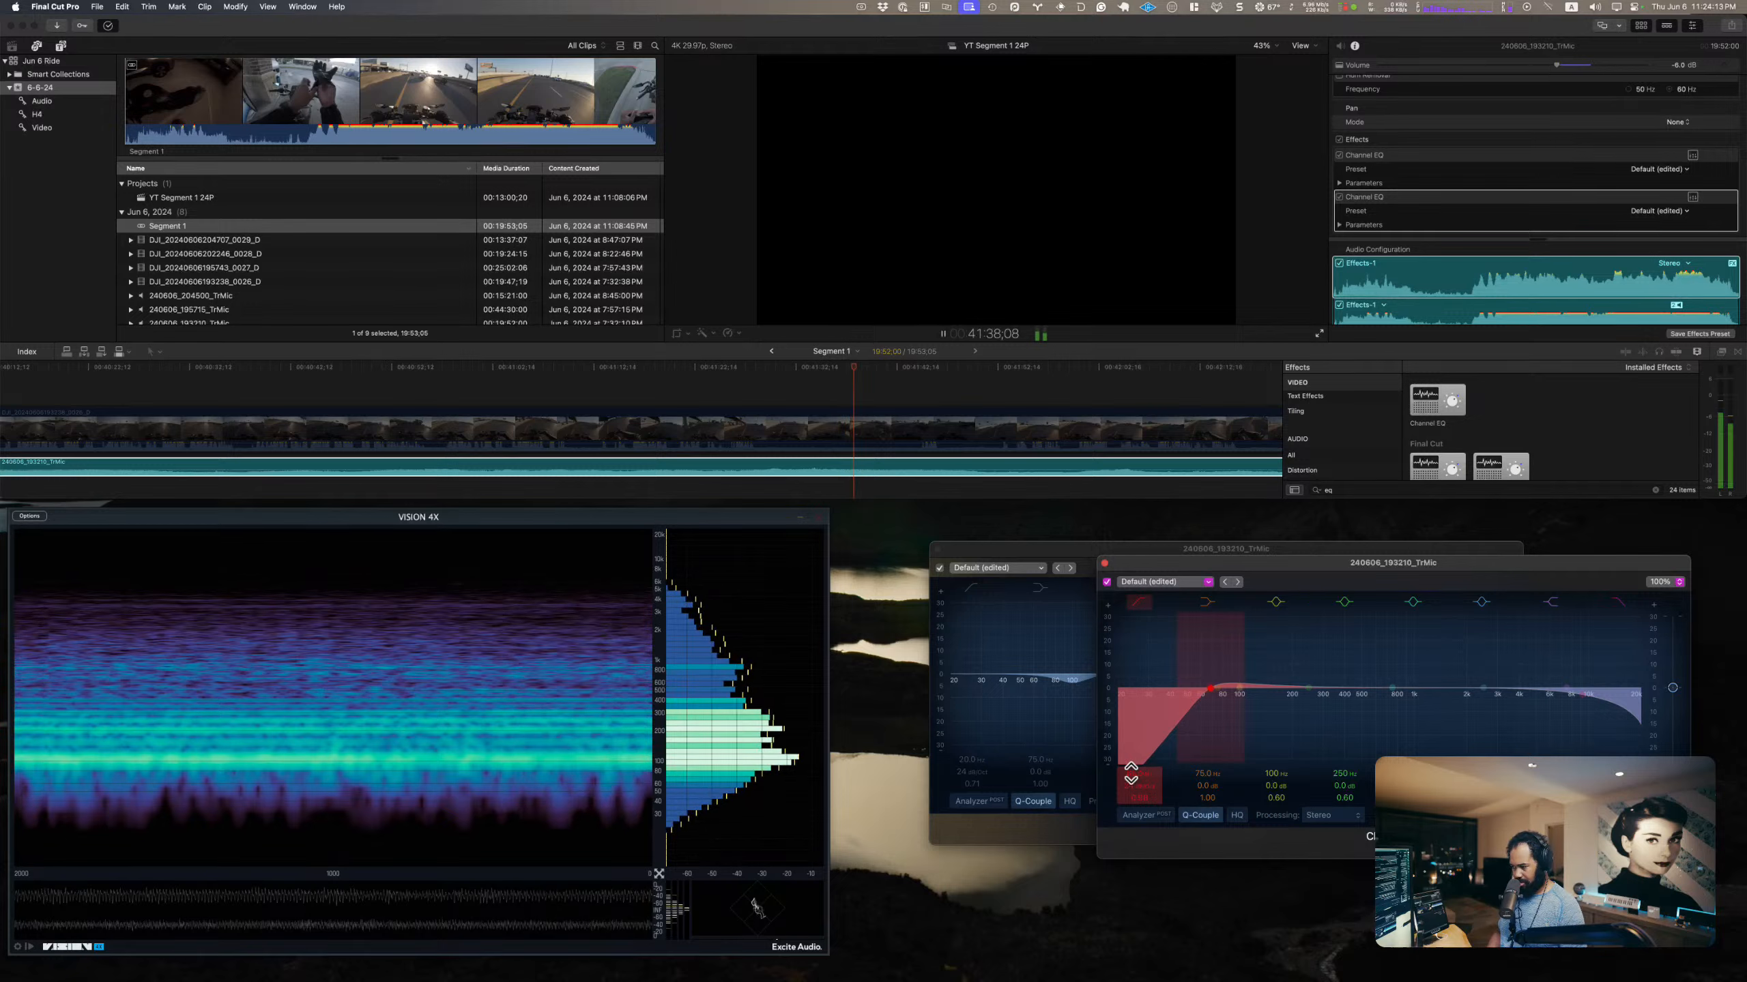
key("space")
left_click(1105, 564)
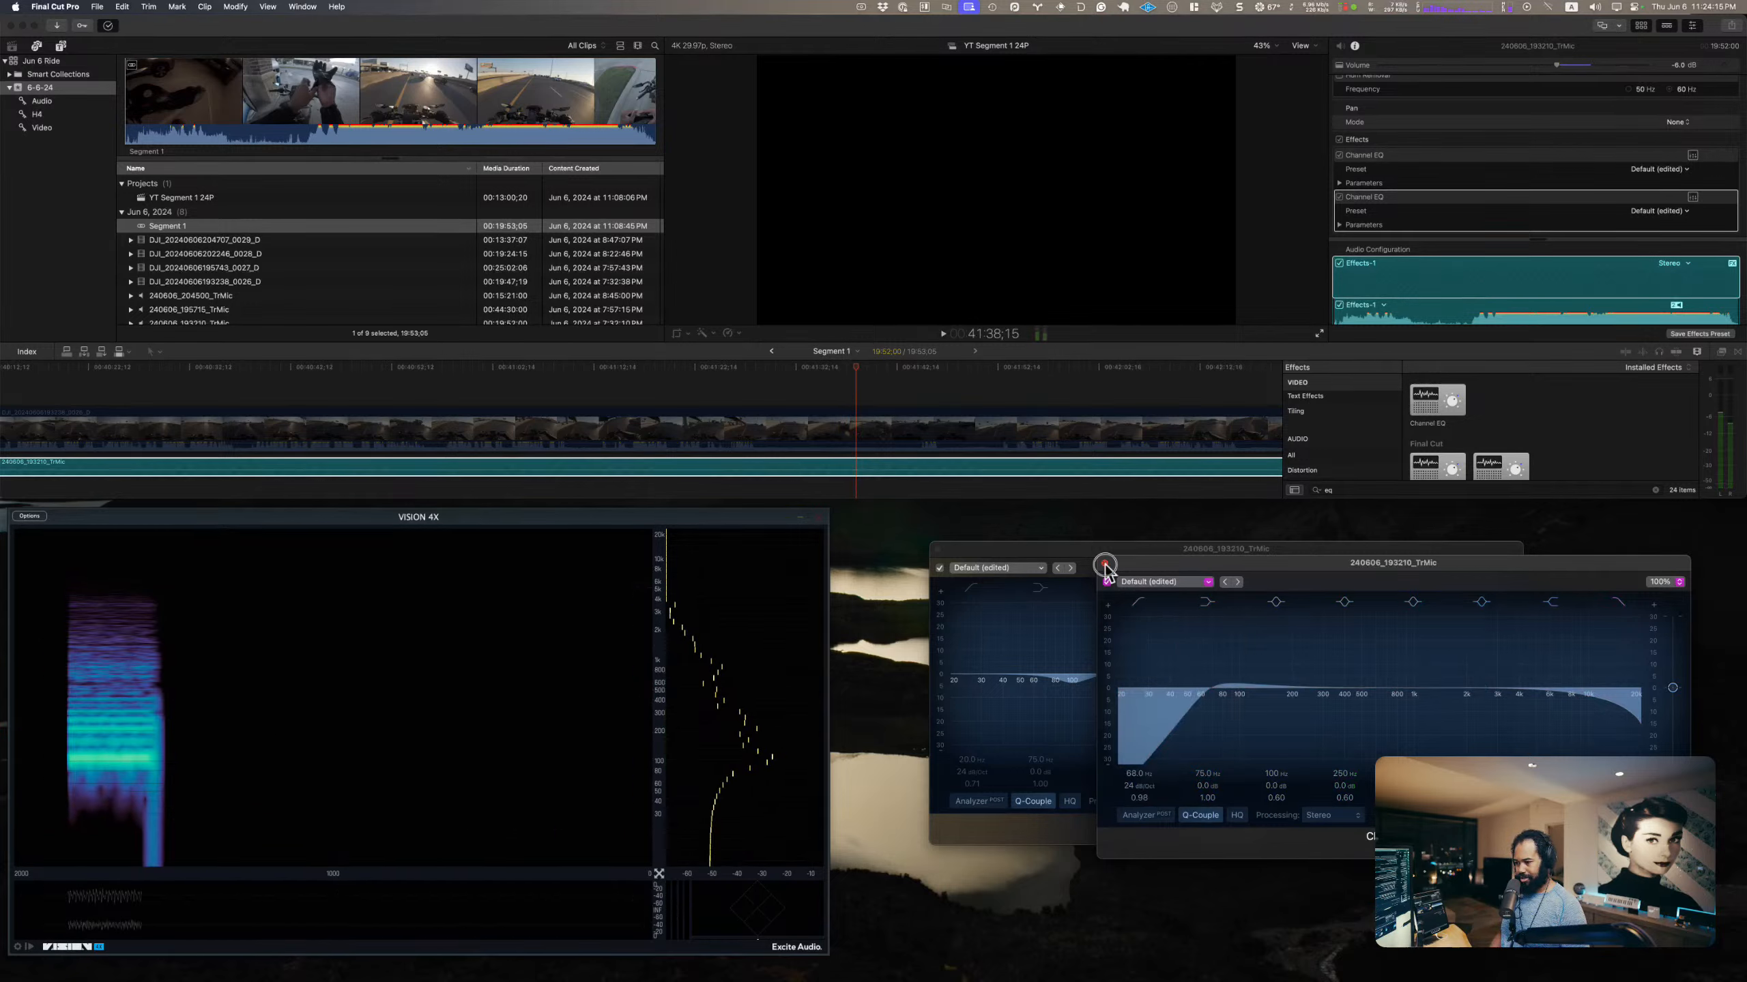
Step: Enable and shape a gentle high cut in the TrMic clip's second Channel EQ during playback, and close its editor
key("space")
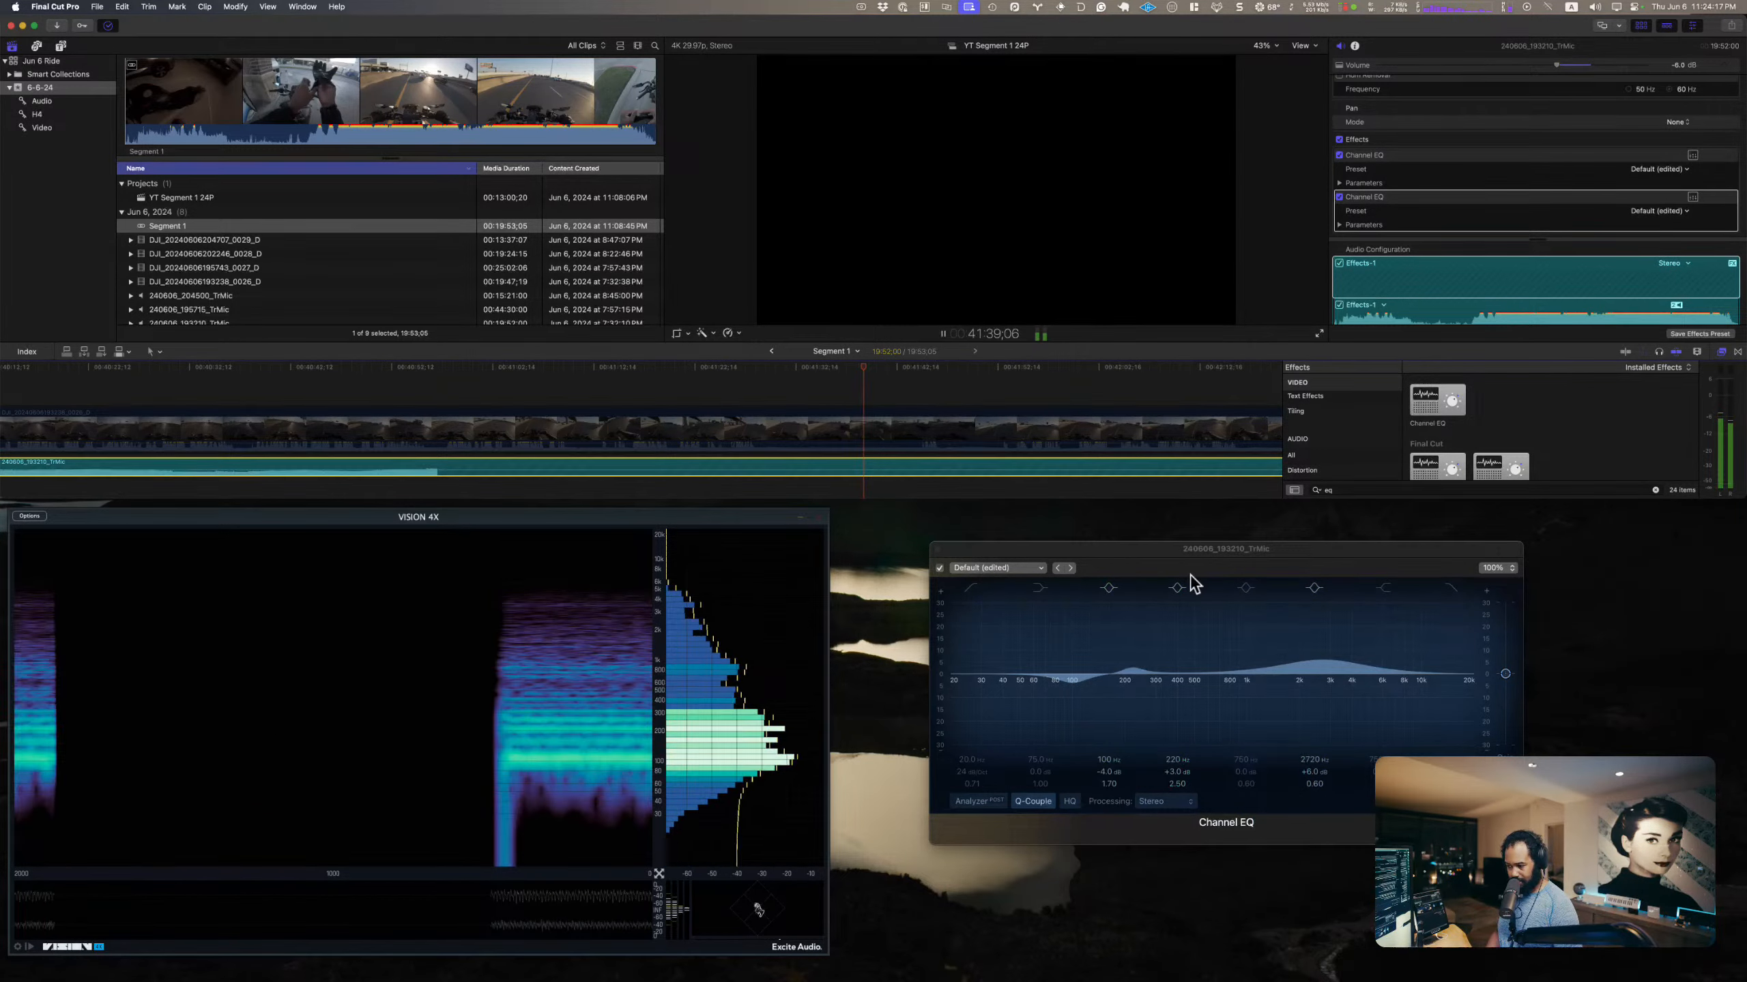
left_click(1317, 588)
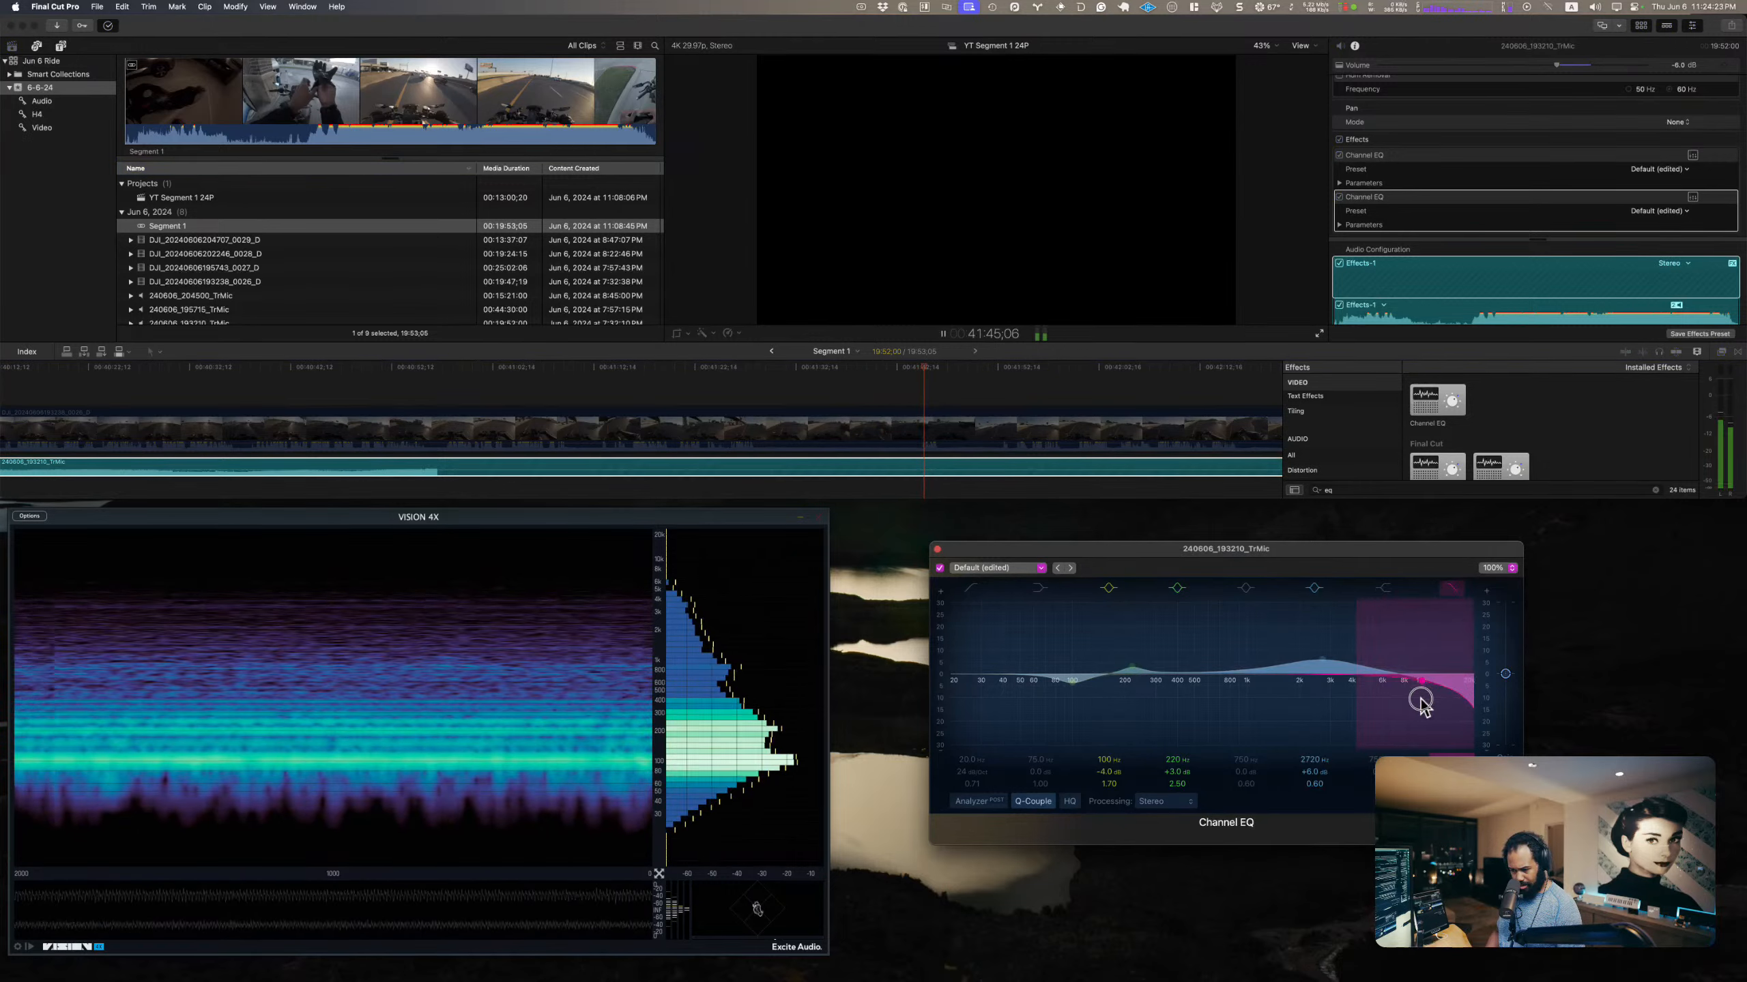
mouse_move(1416, 705)
left_mouse_down()
mouse_move(1375, 708)
mouse_move(1462, 694)
mouse_move(1448, 702)
left_mouse_up()
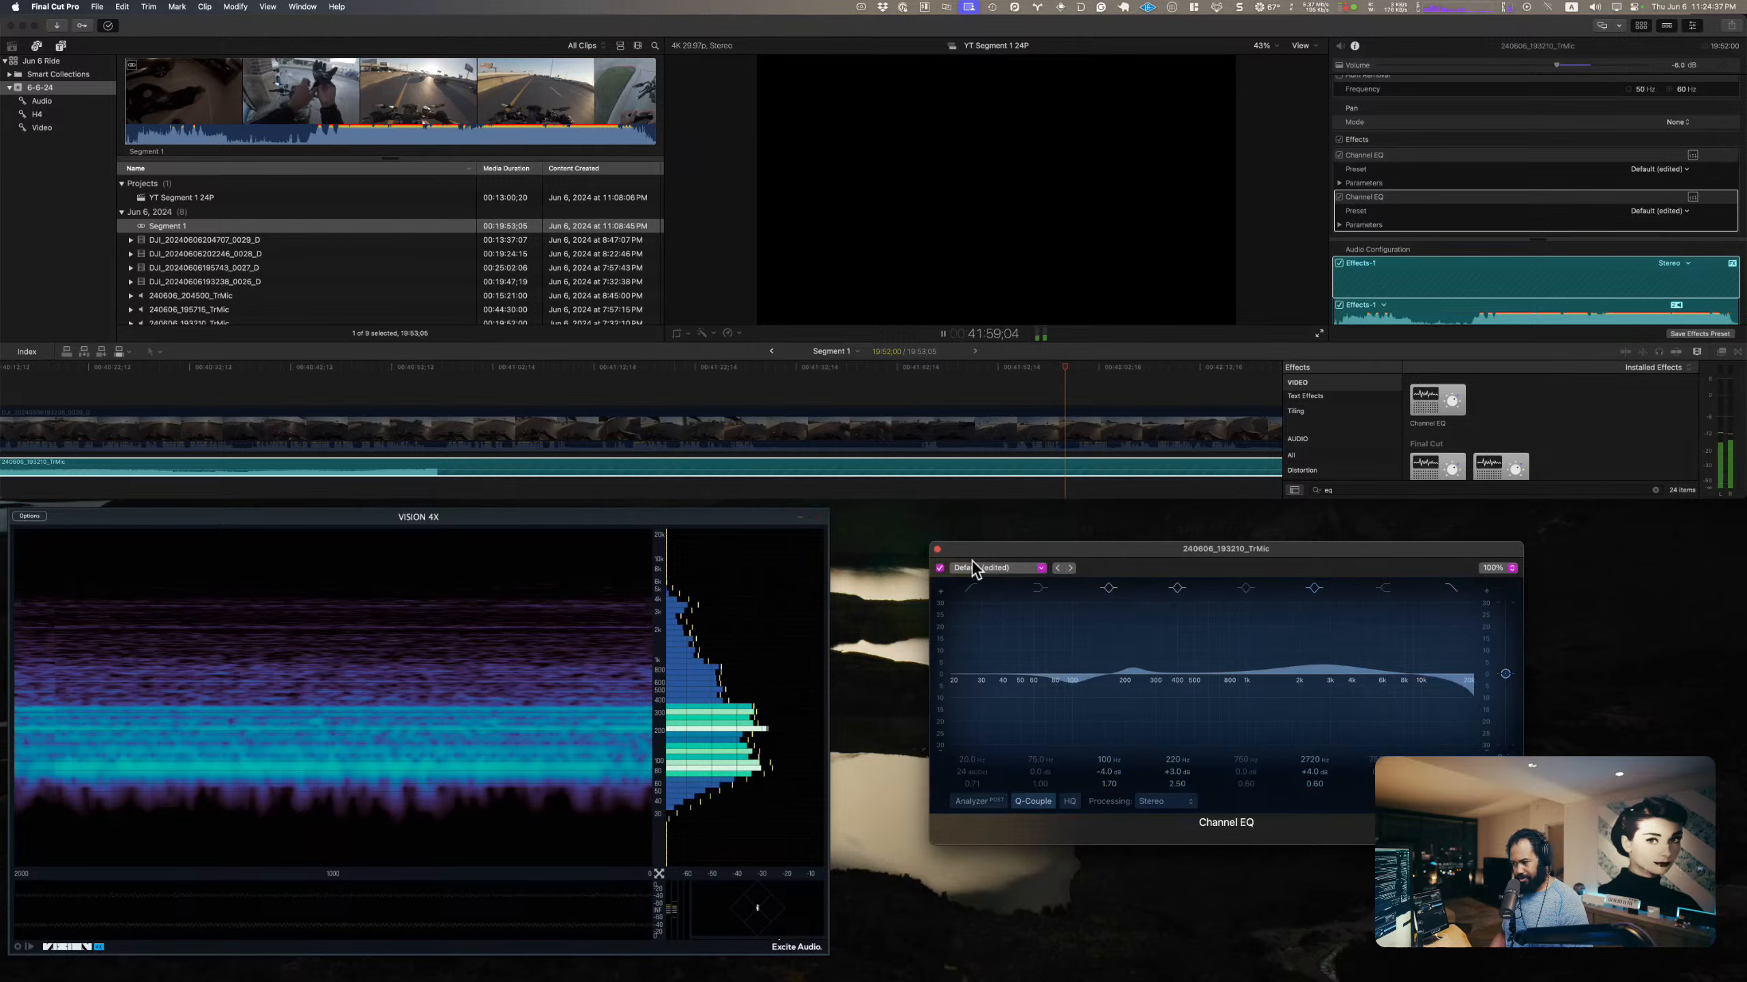
left_click(937, 549)
key("space")
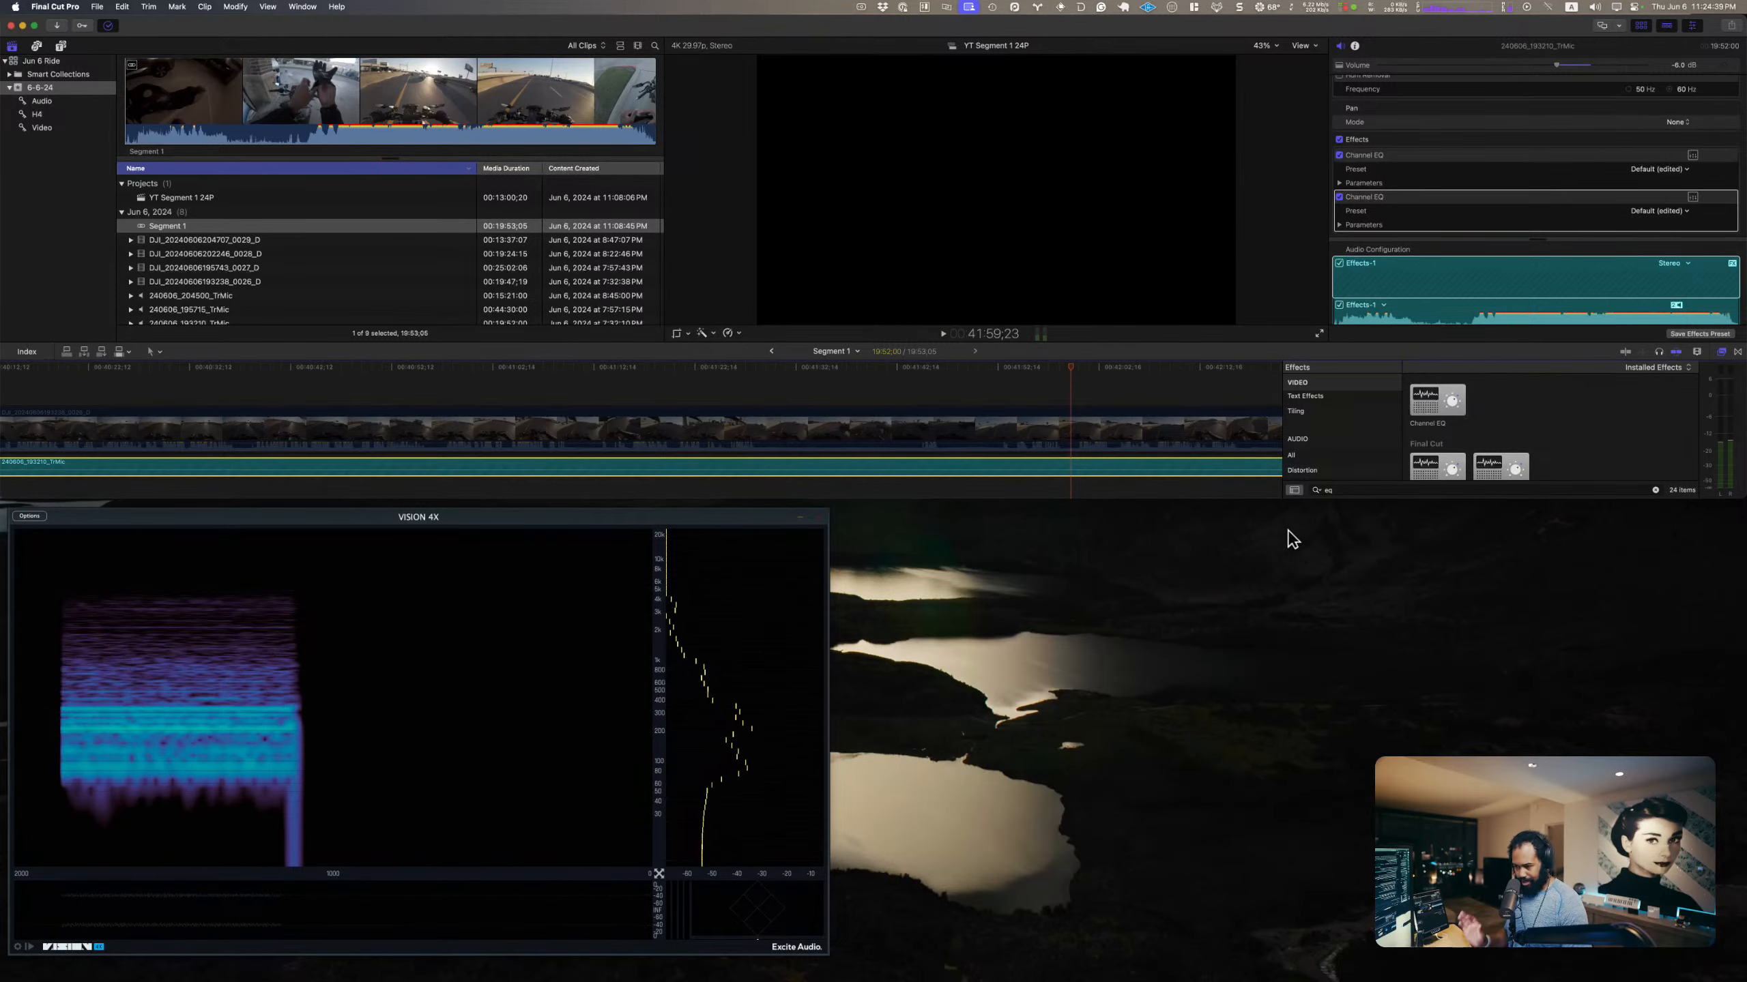
Step: Search the effects for "compre", add AUMultibandCompressor to the TrMic clip and try to open its editor
left_click(1164, 249)
key("ctrl+alt+Return")
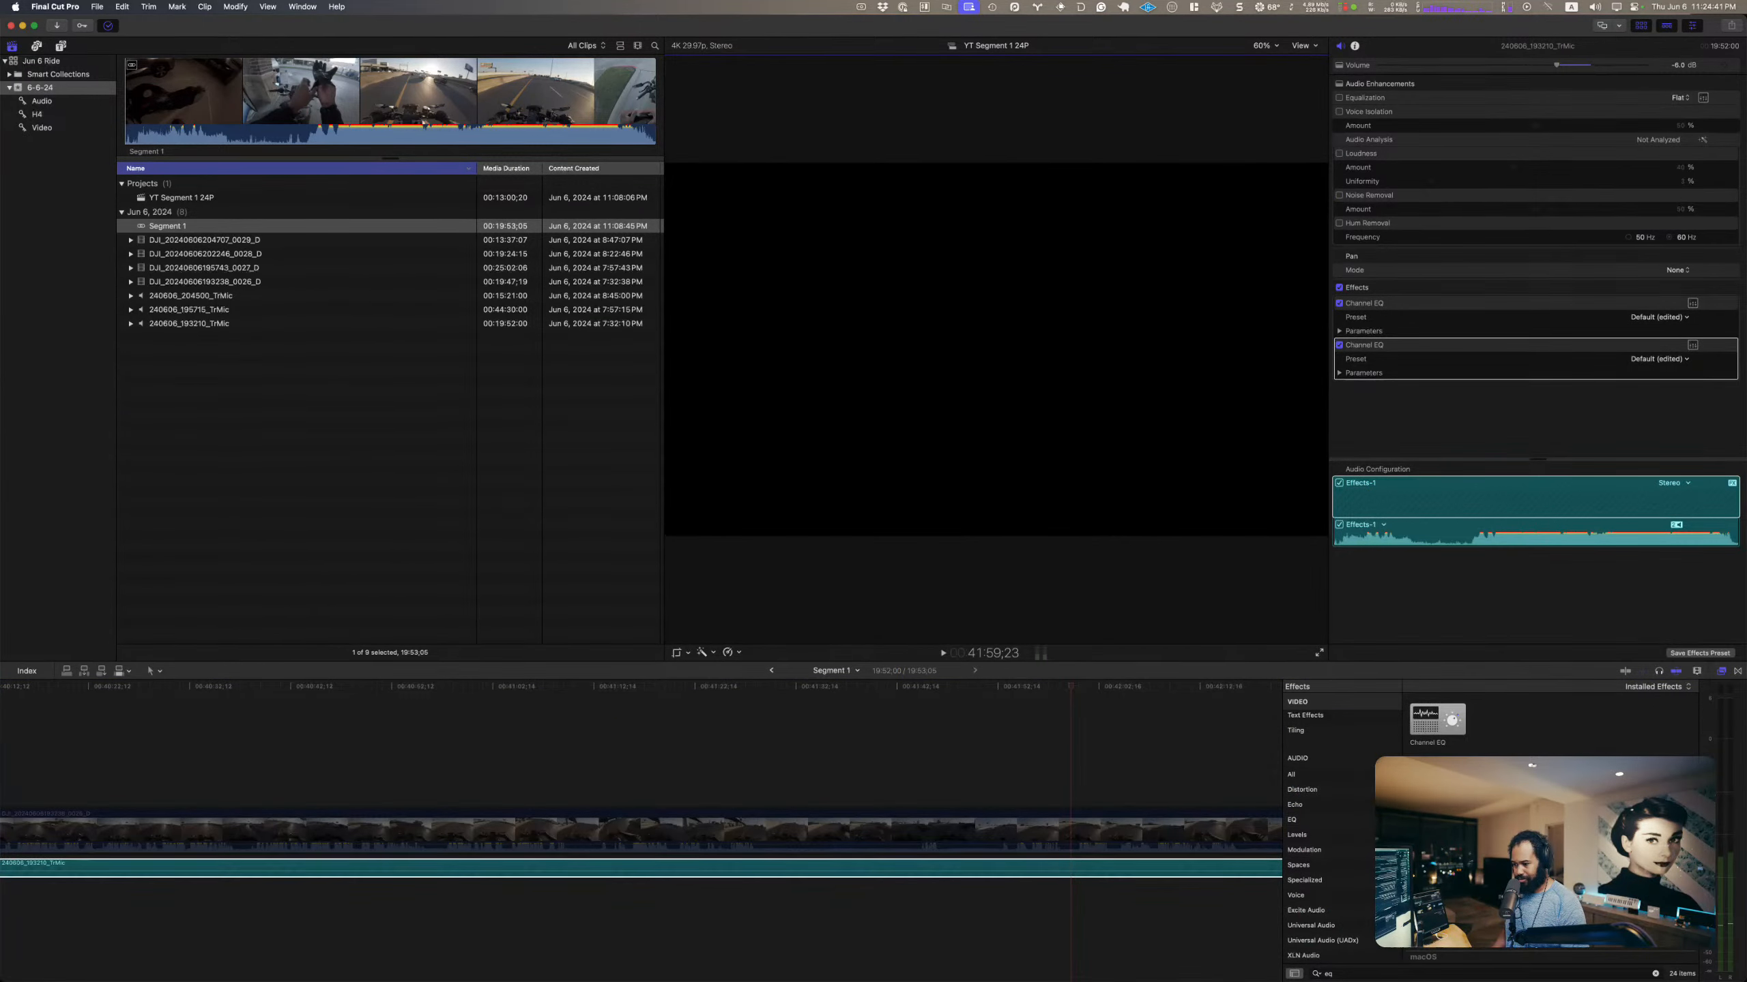
double_click(1349, 972)
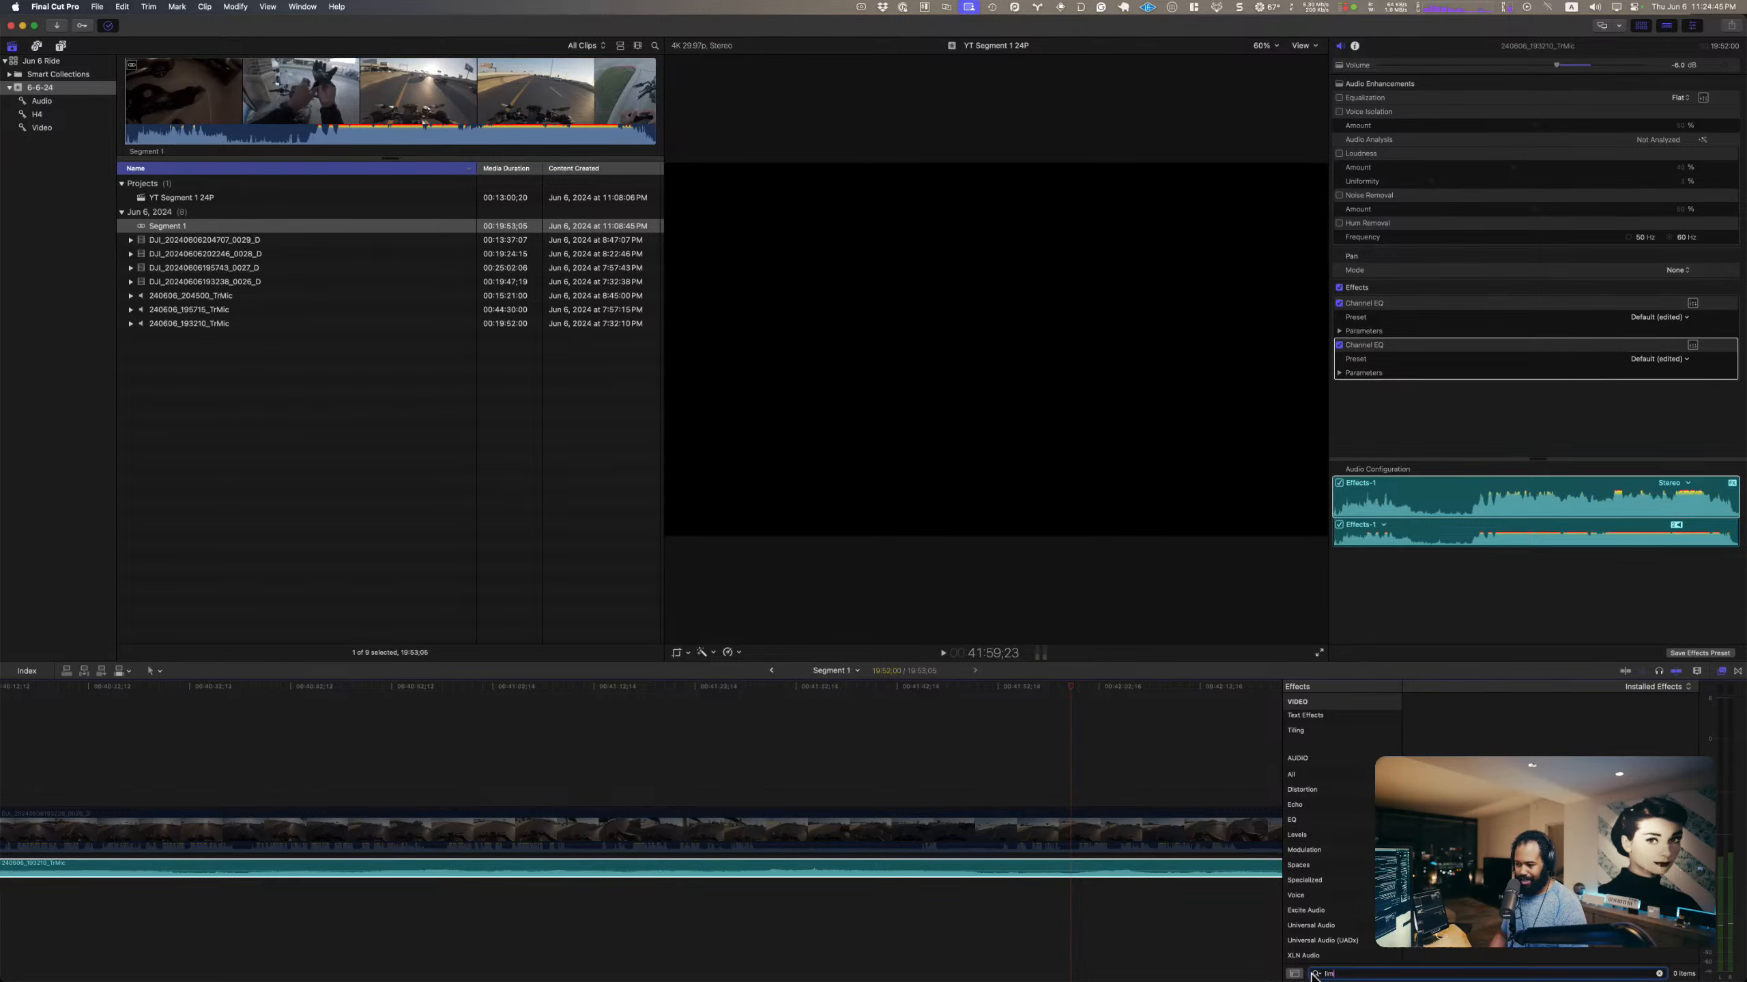
key("BackSpace")
key("BackSpace")
key("BackSpace")
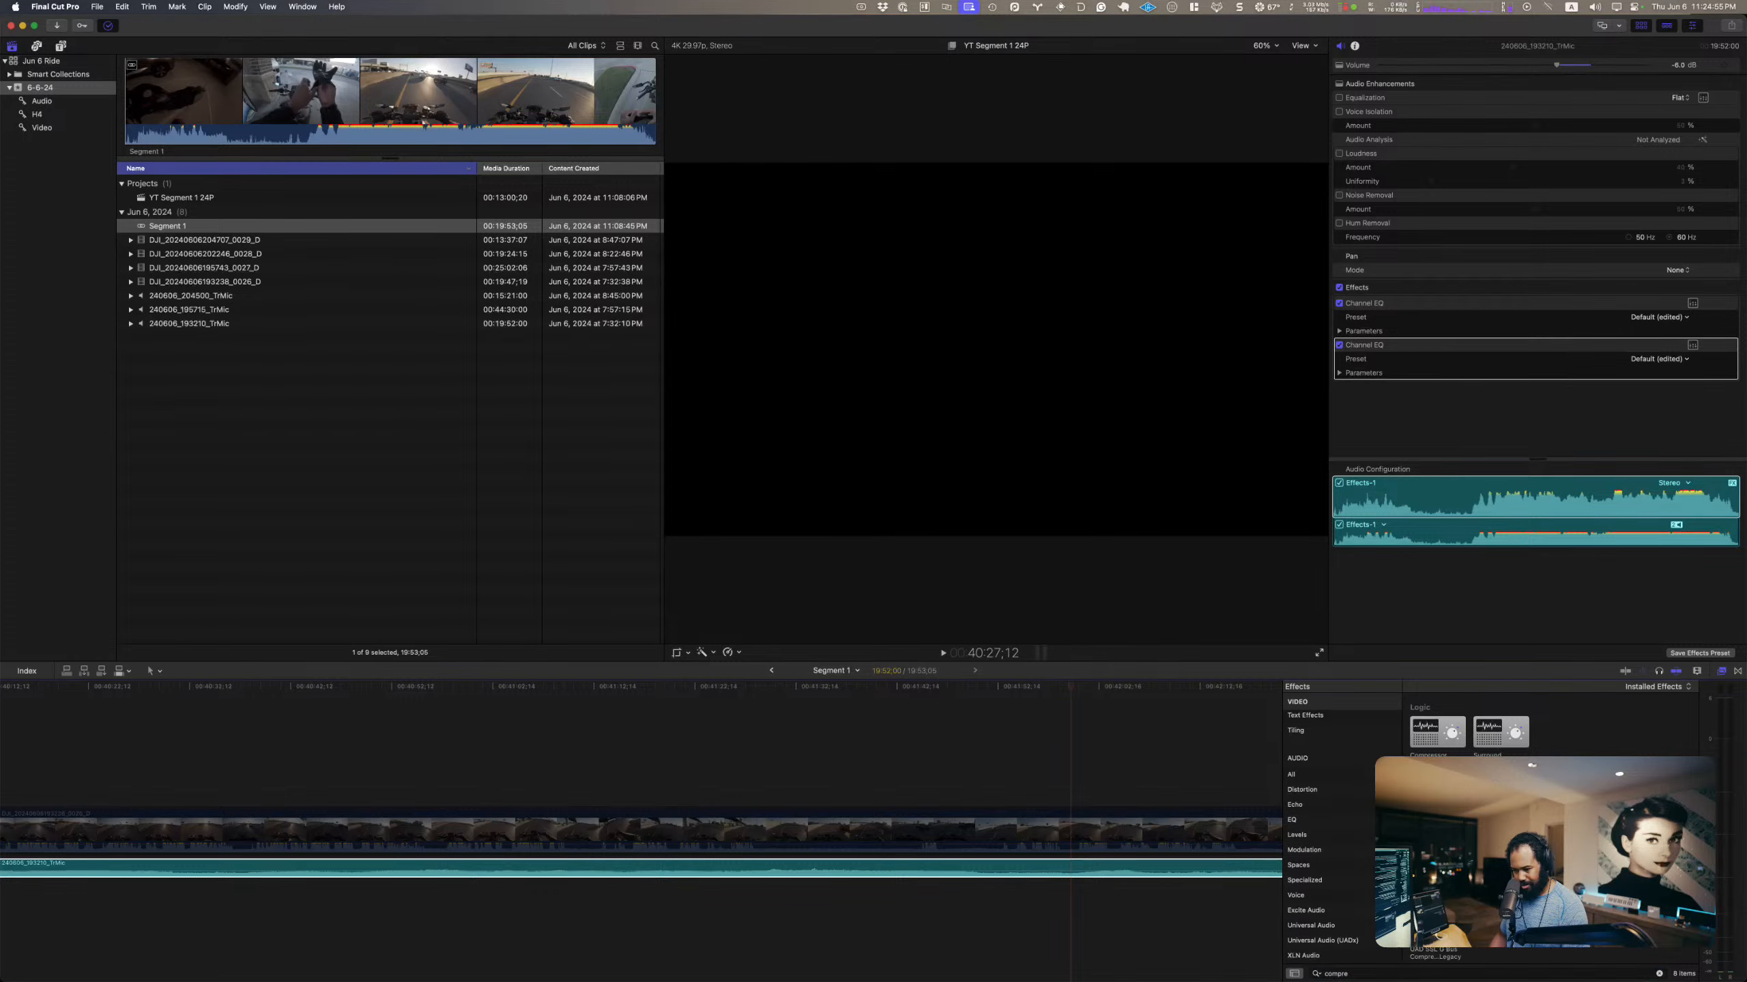
left_click_drag(1437, 731, 897, 887)
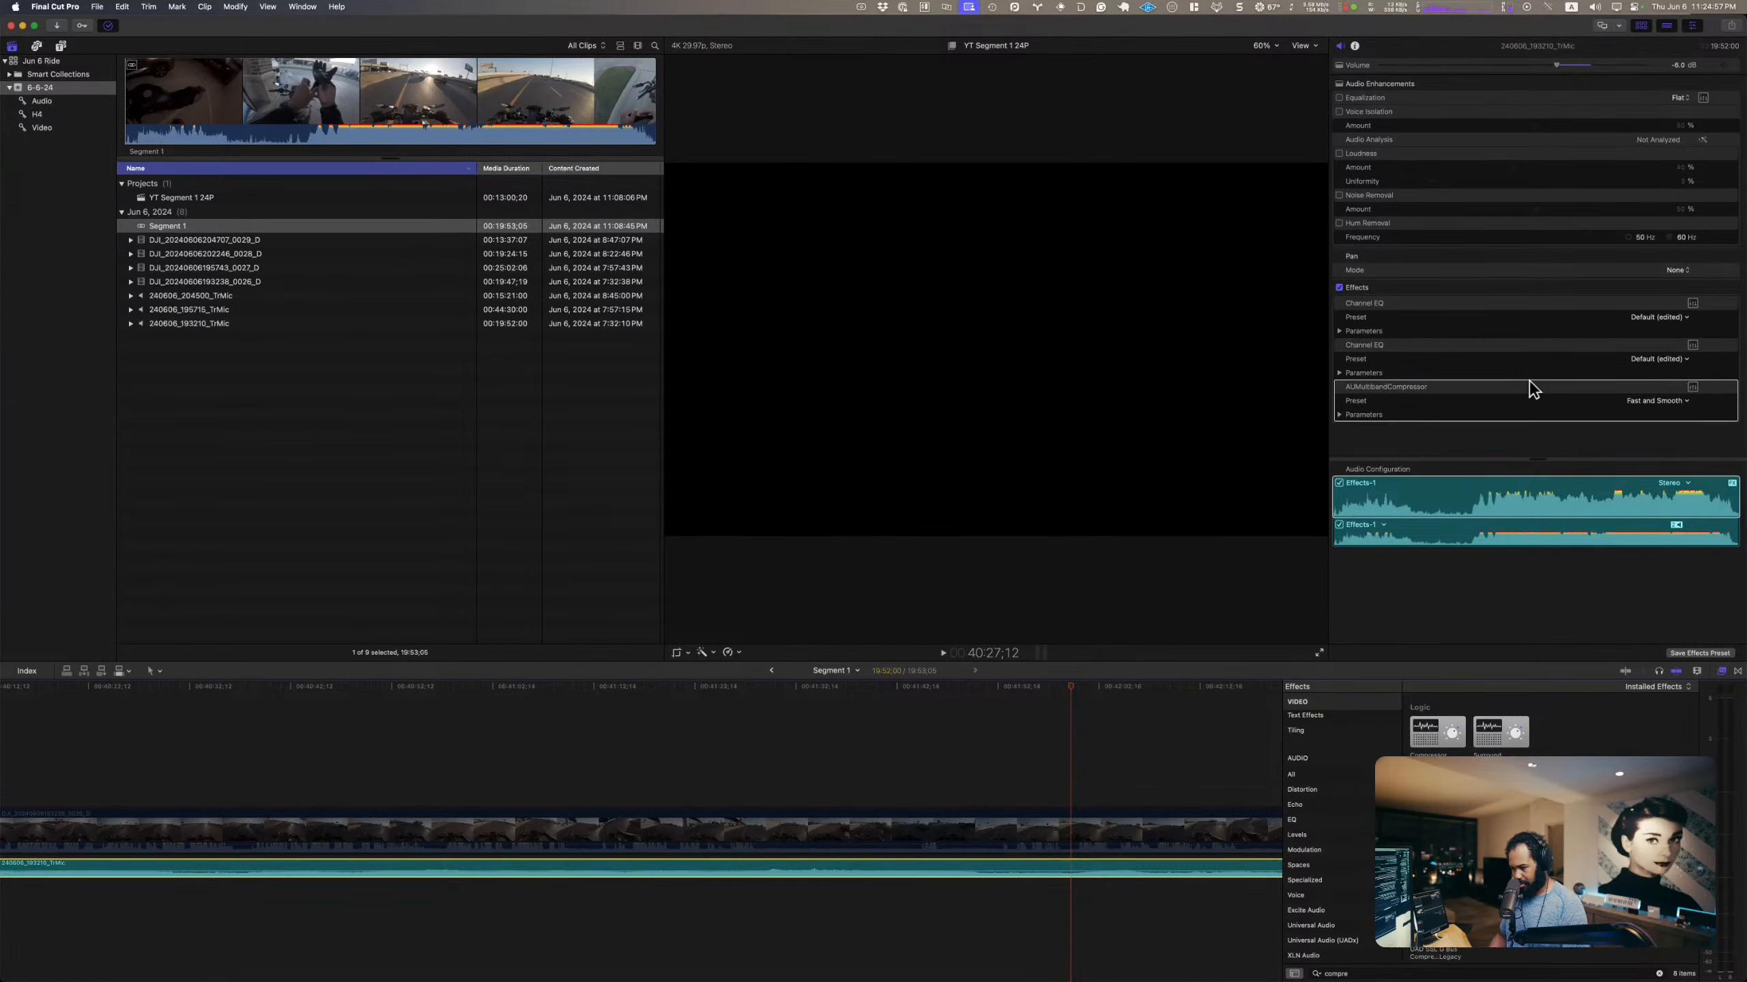
left_click(1689, 387)
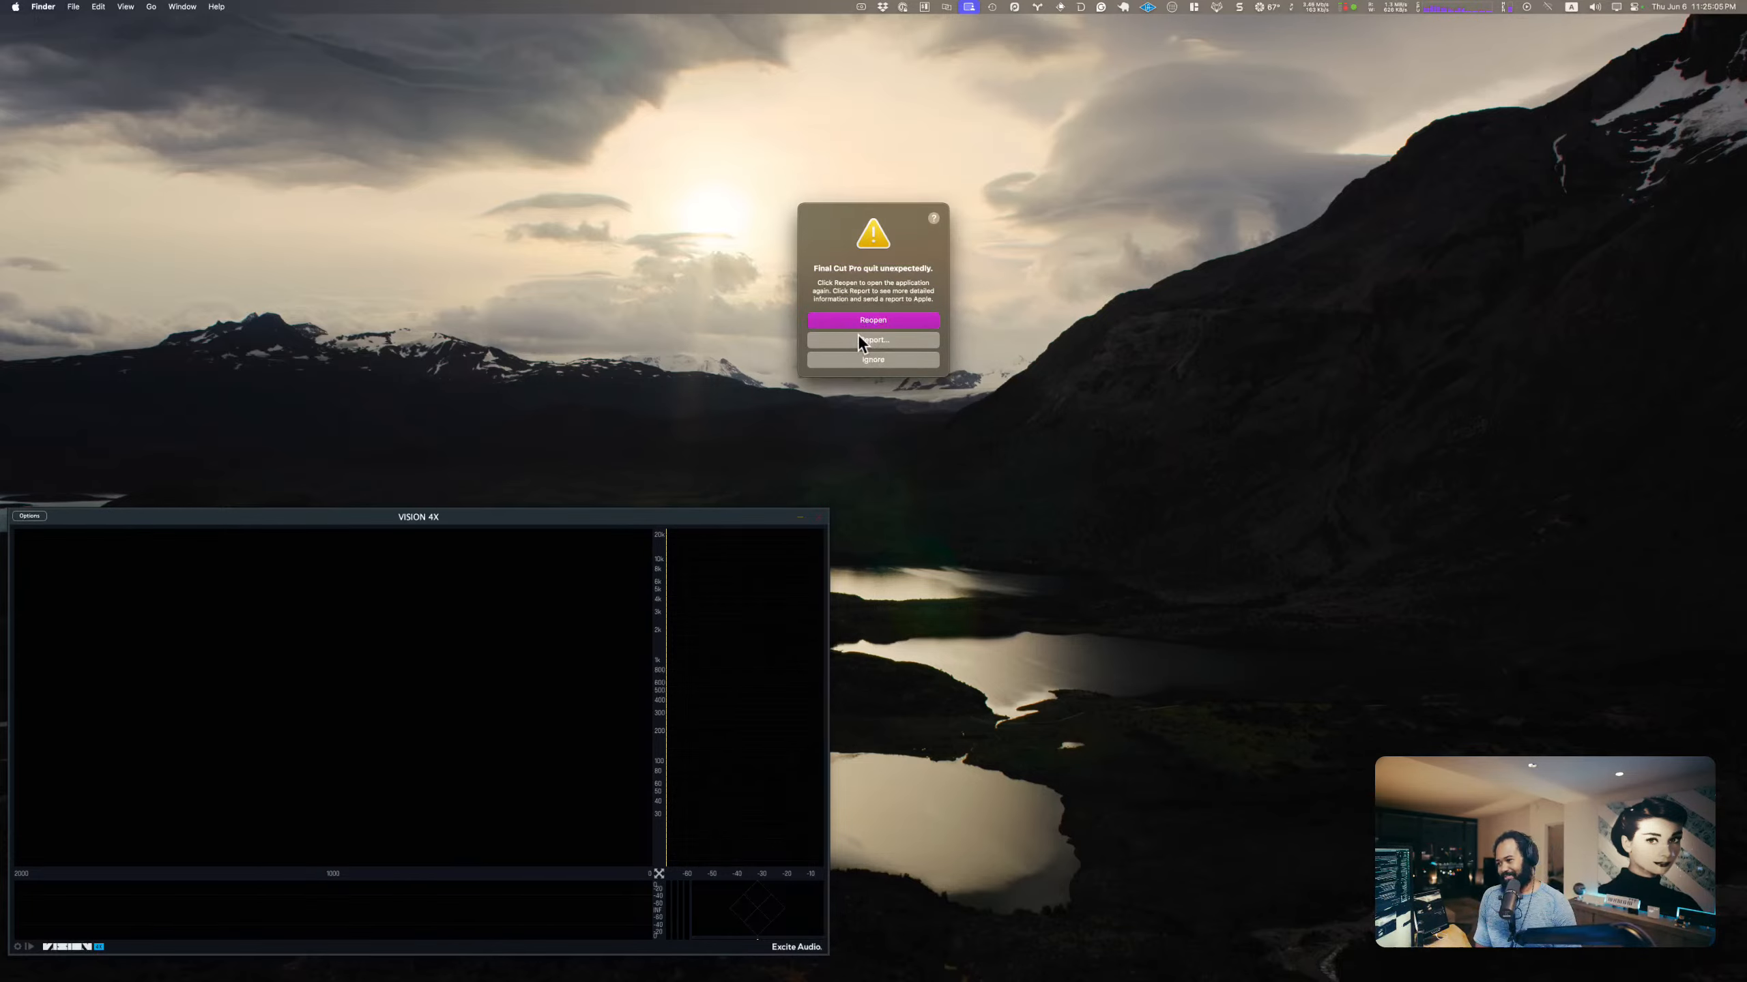
Step: Relaunch Final Cut Pro and reopen the YT Segment 1 24P project from event 6-6-24 down to its Segment 1 compound clip
left_click(877, 321)
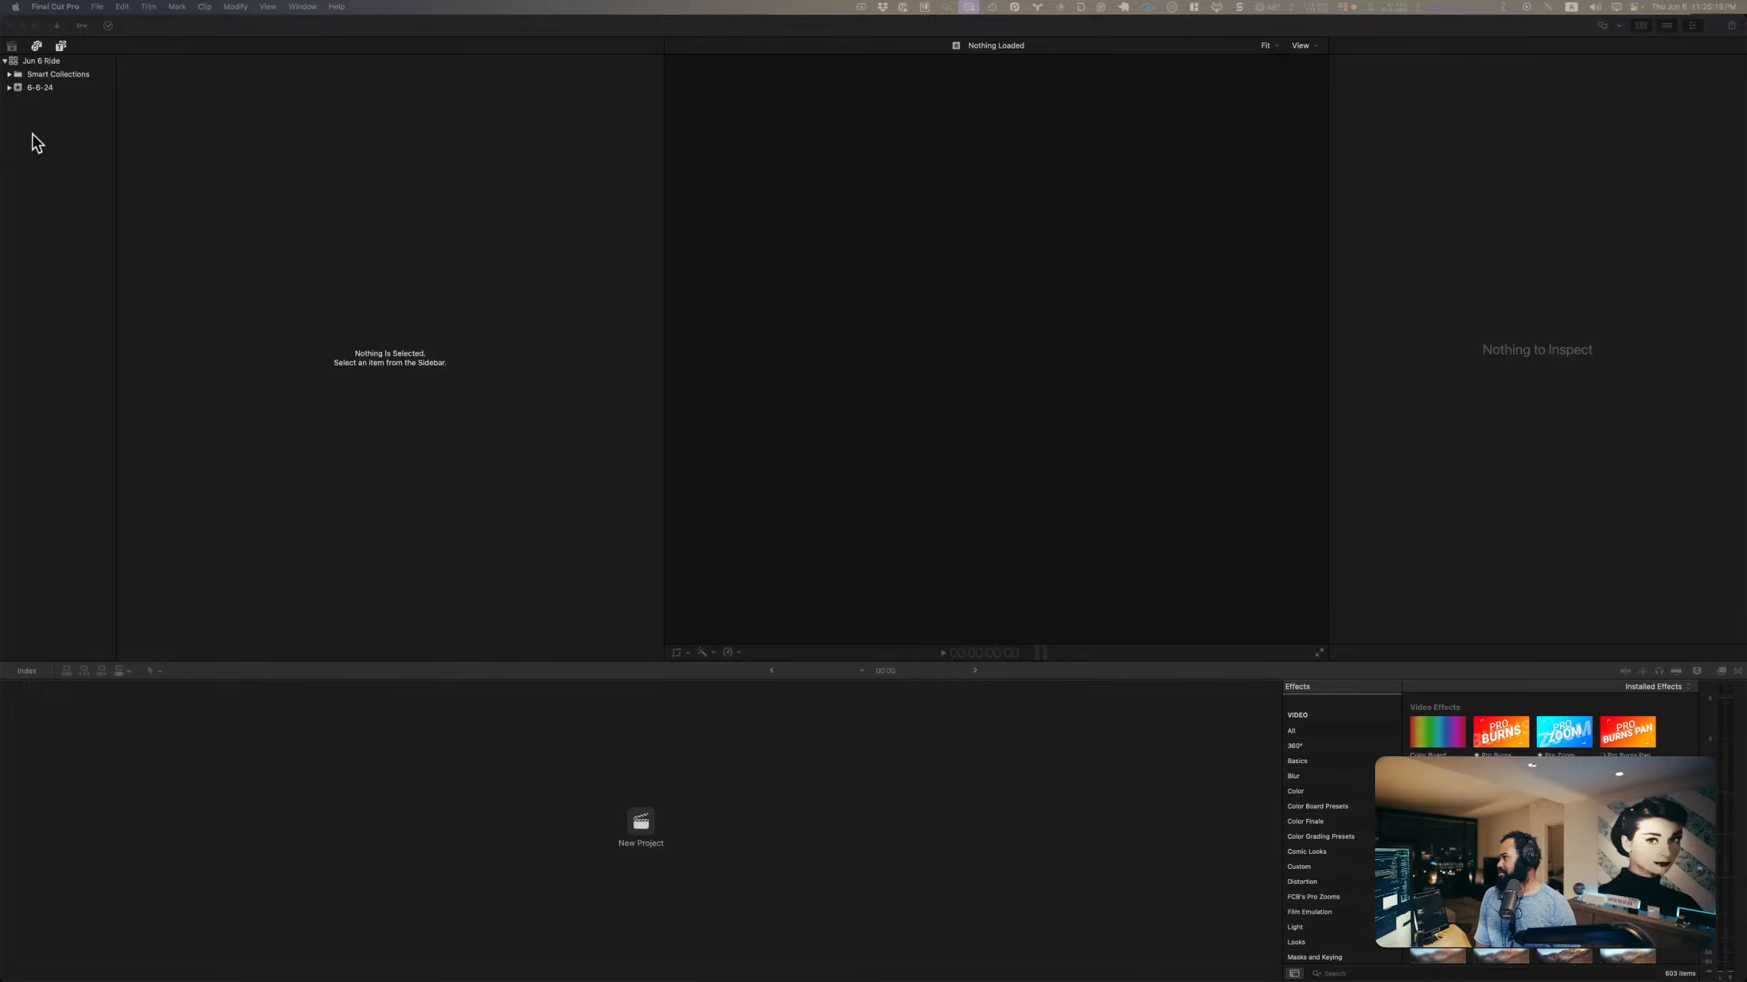
left_click(52, 87)
left_click(55, 84)
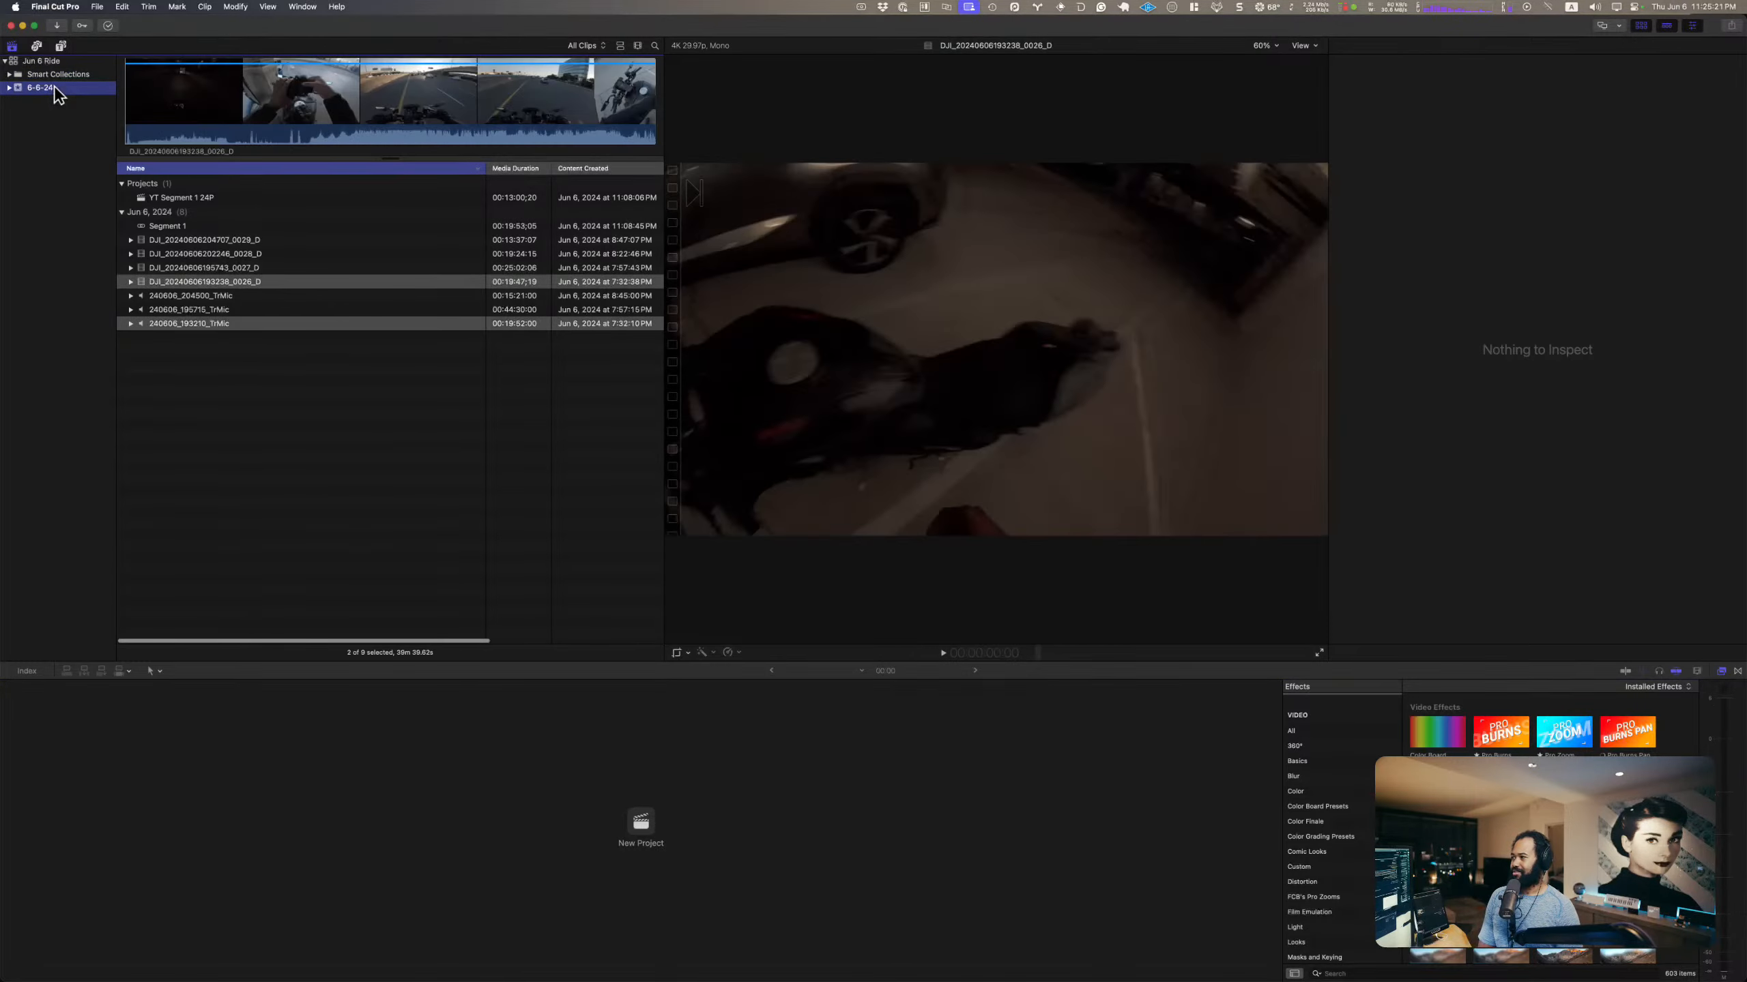
double_click(182, 197)
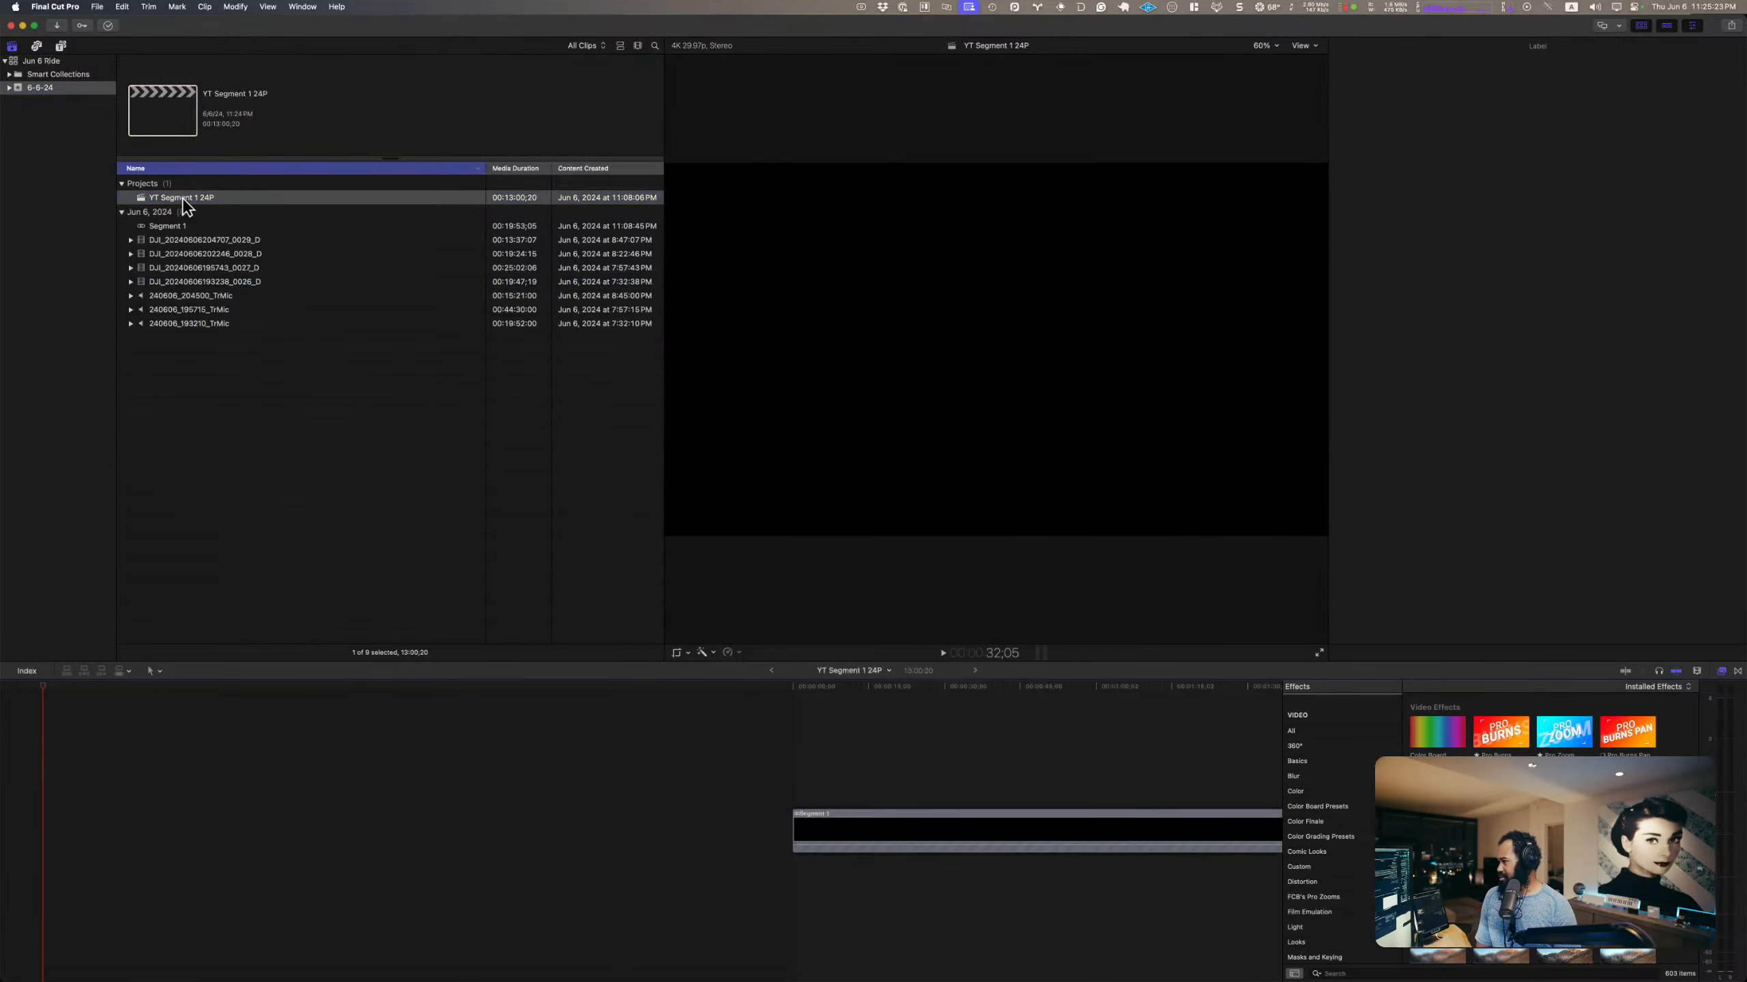
double_click(891, 826)
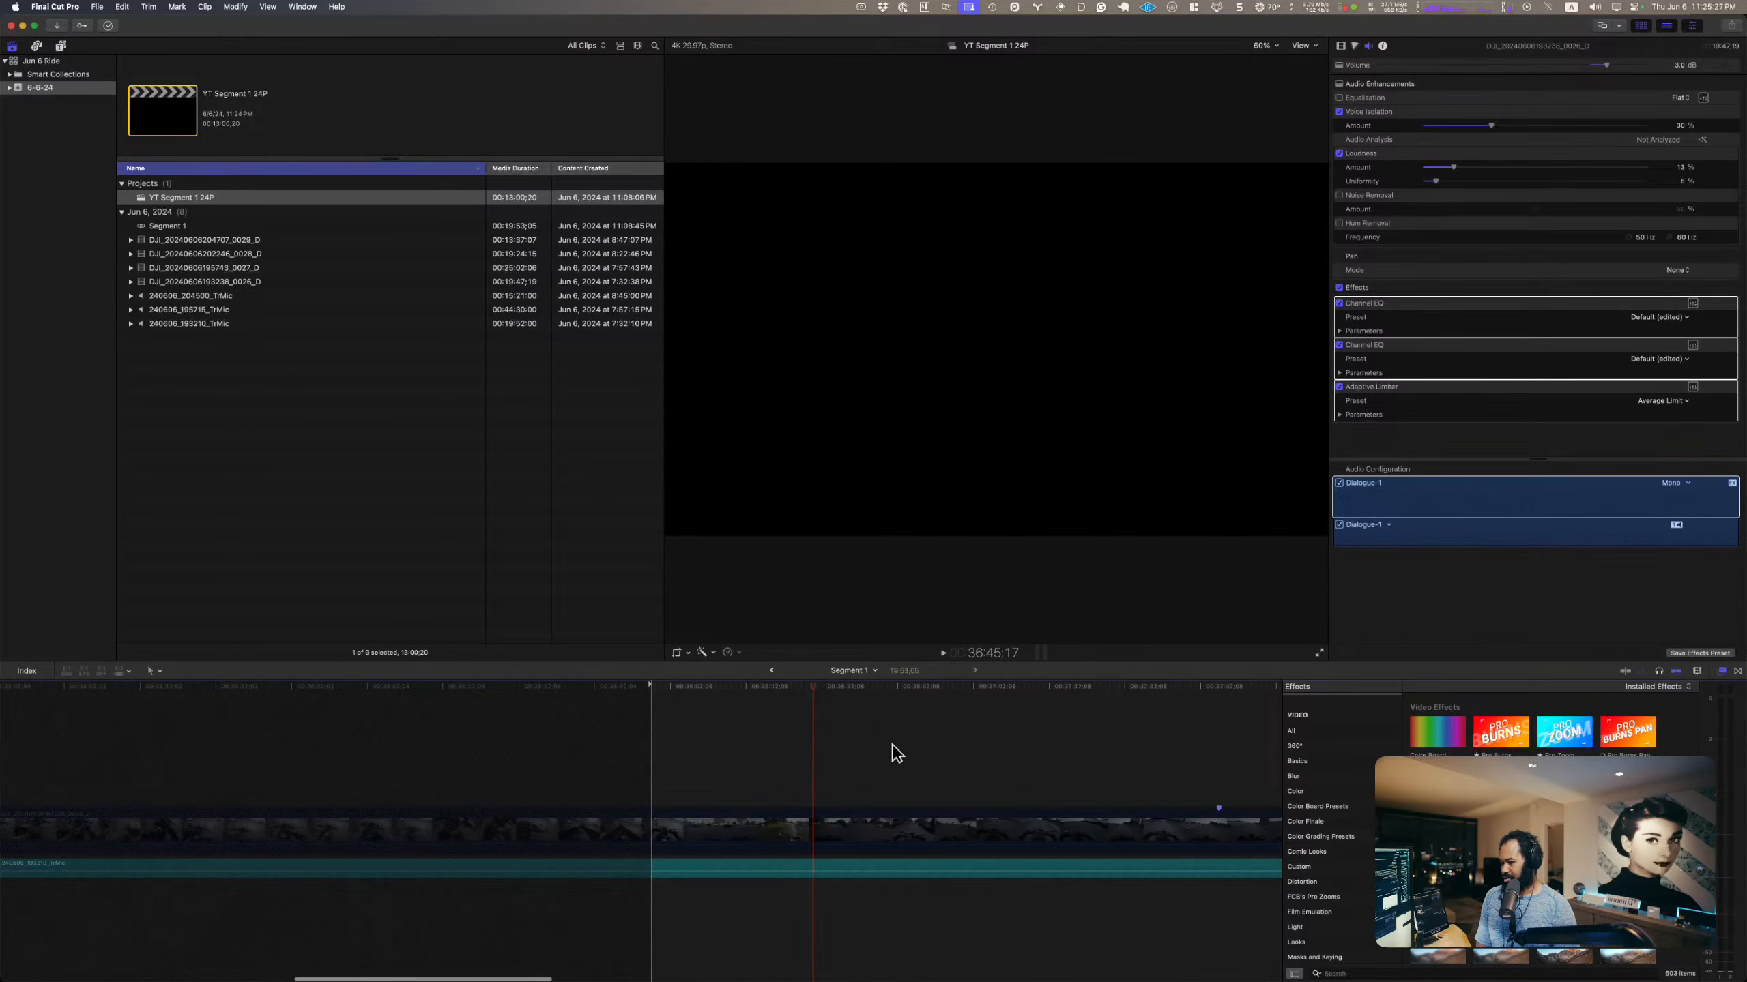
scroll(893, 743, "right", 15)
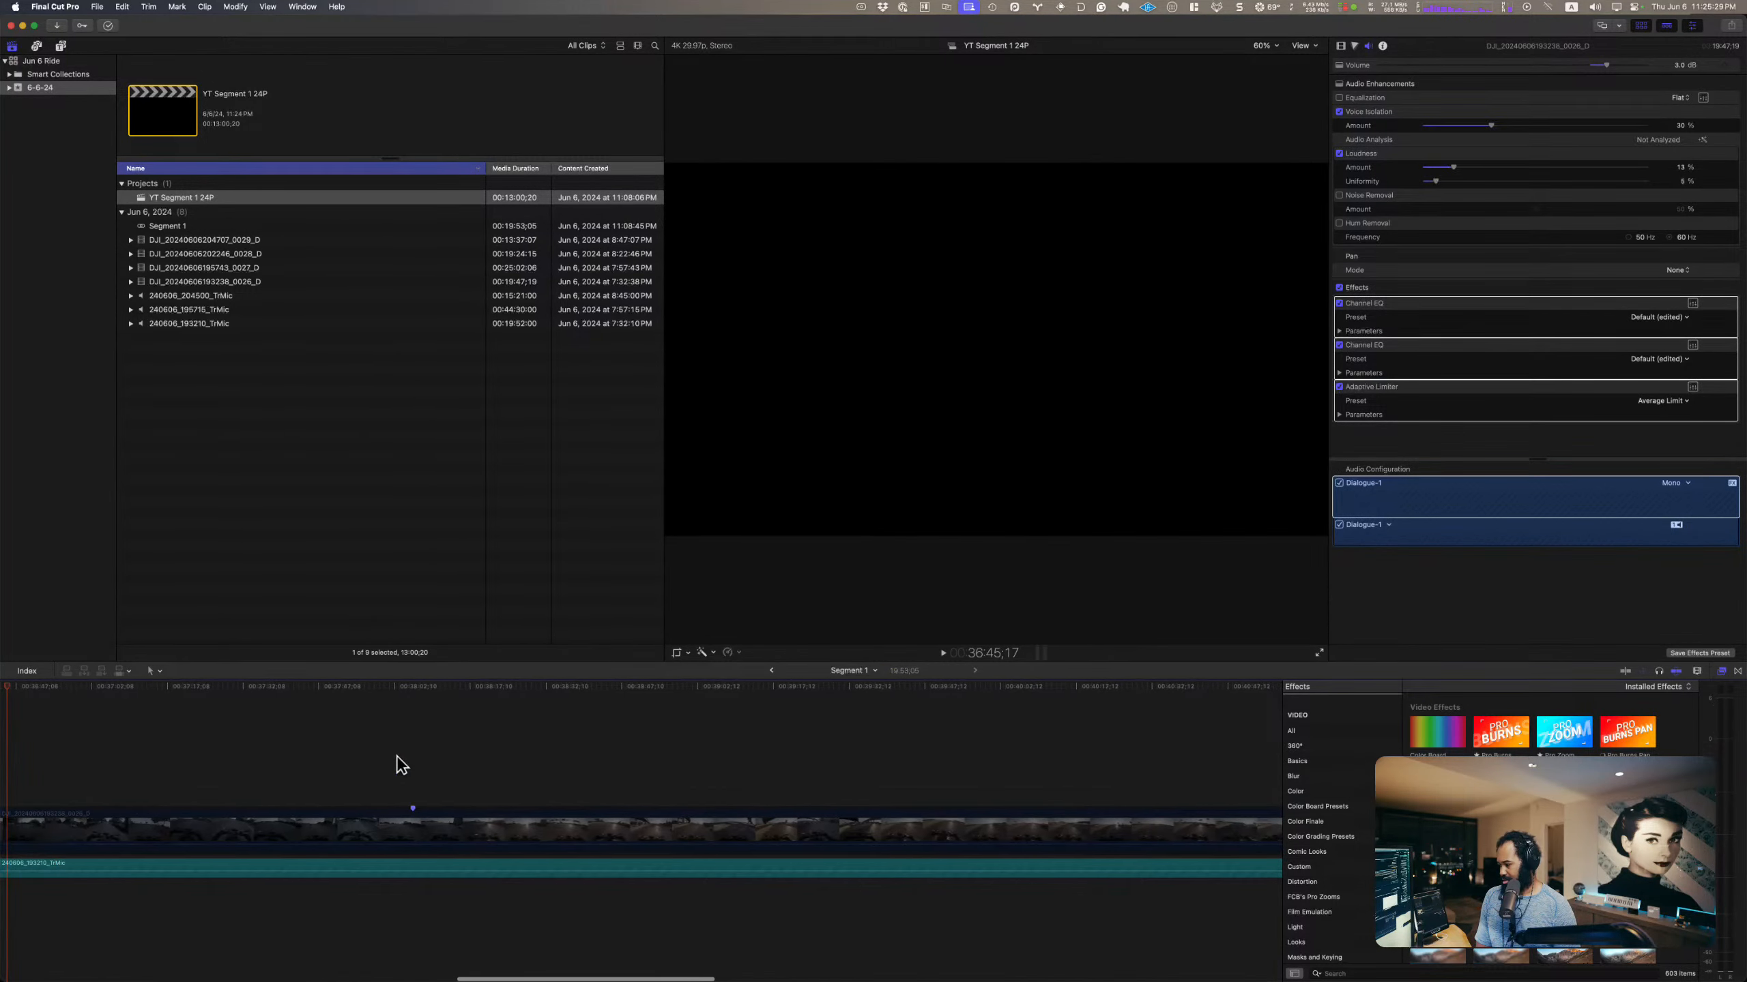
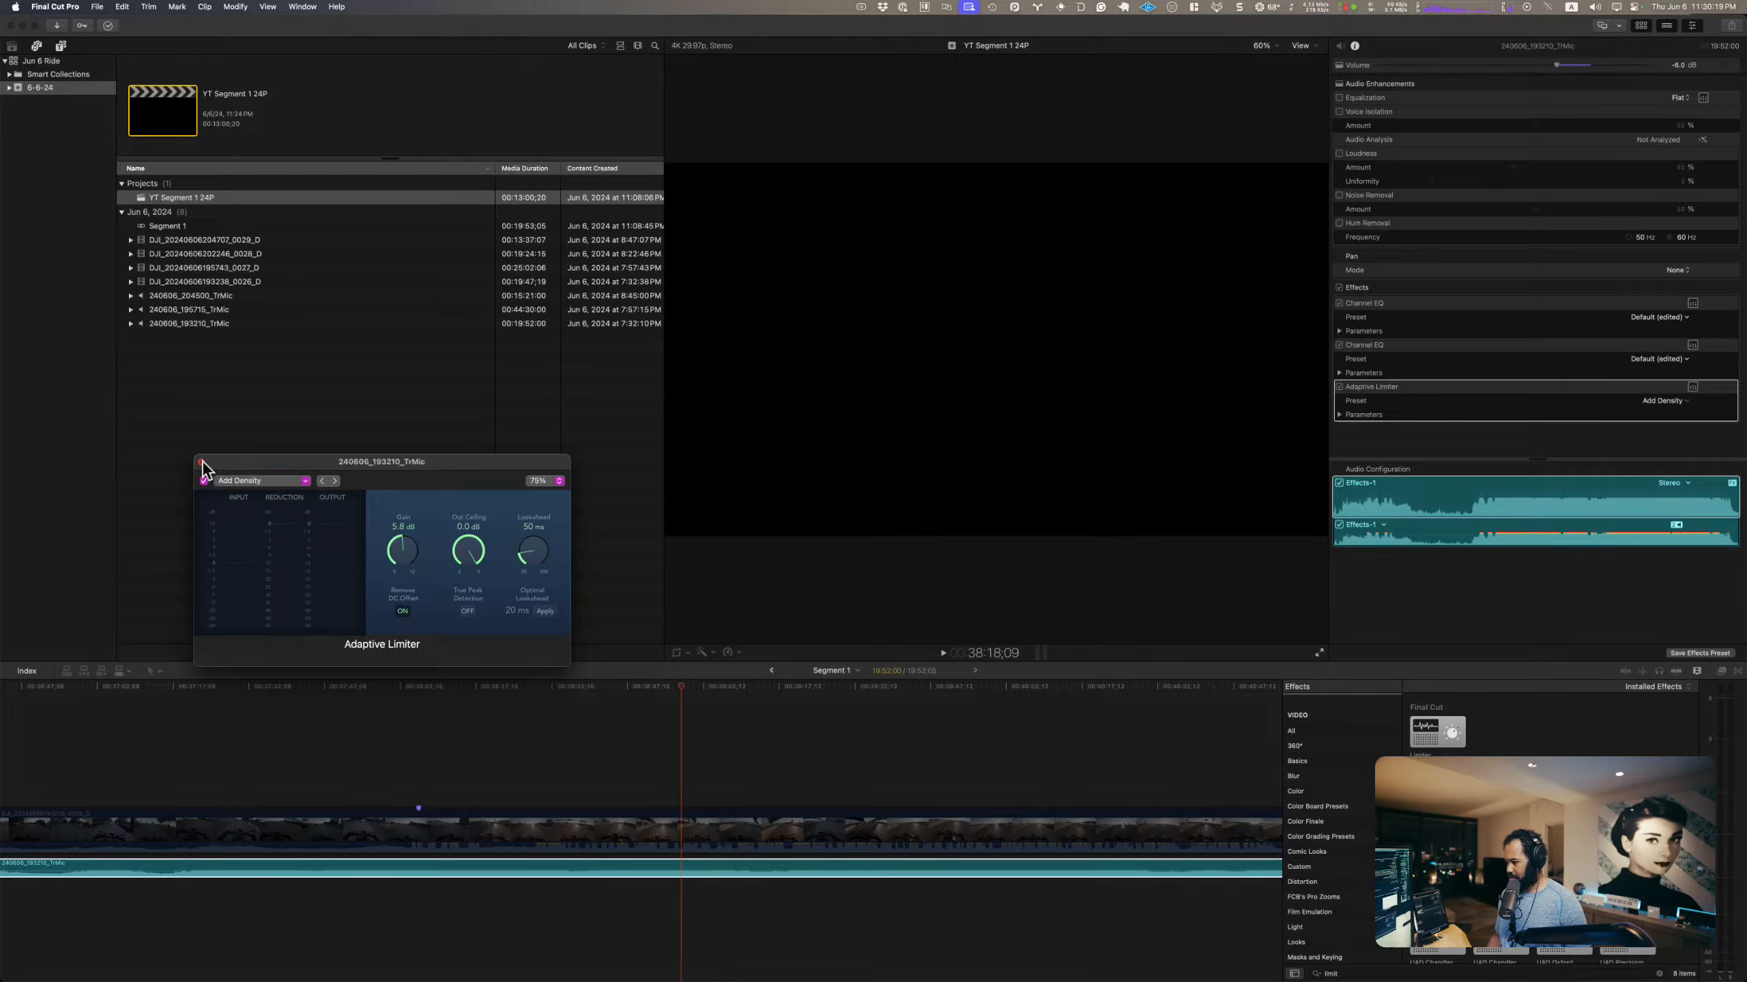
Step: Close the TrMic clip's Adaptive Limiter editor and audition the clip in short playback passes
left_click(200, 461)
key("space")
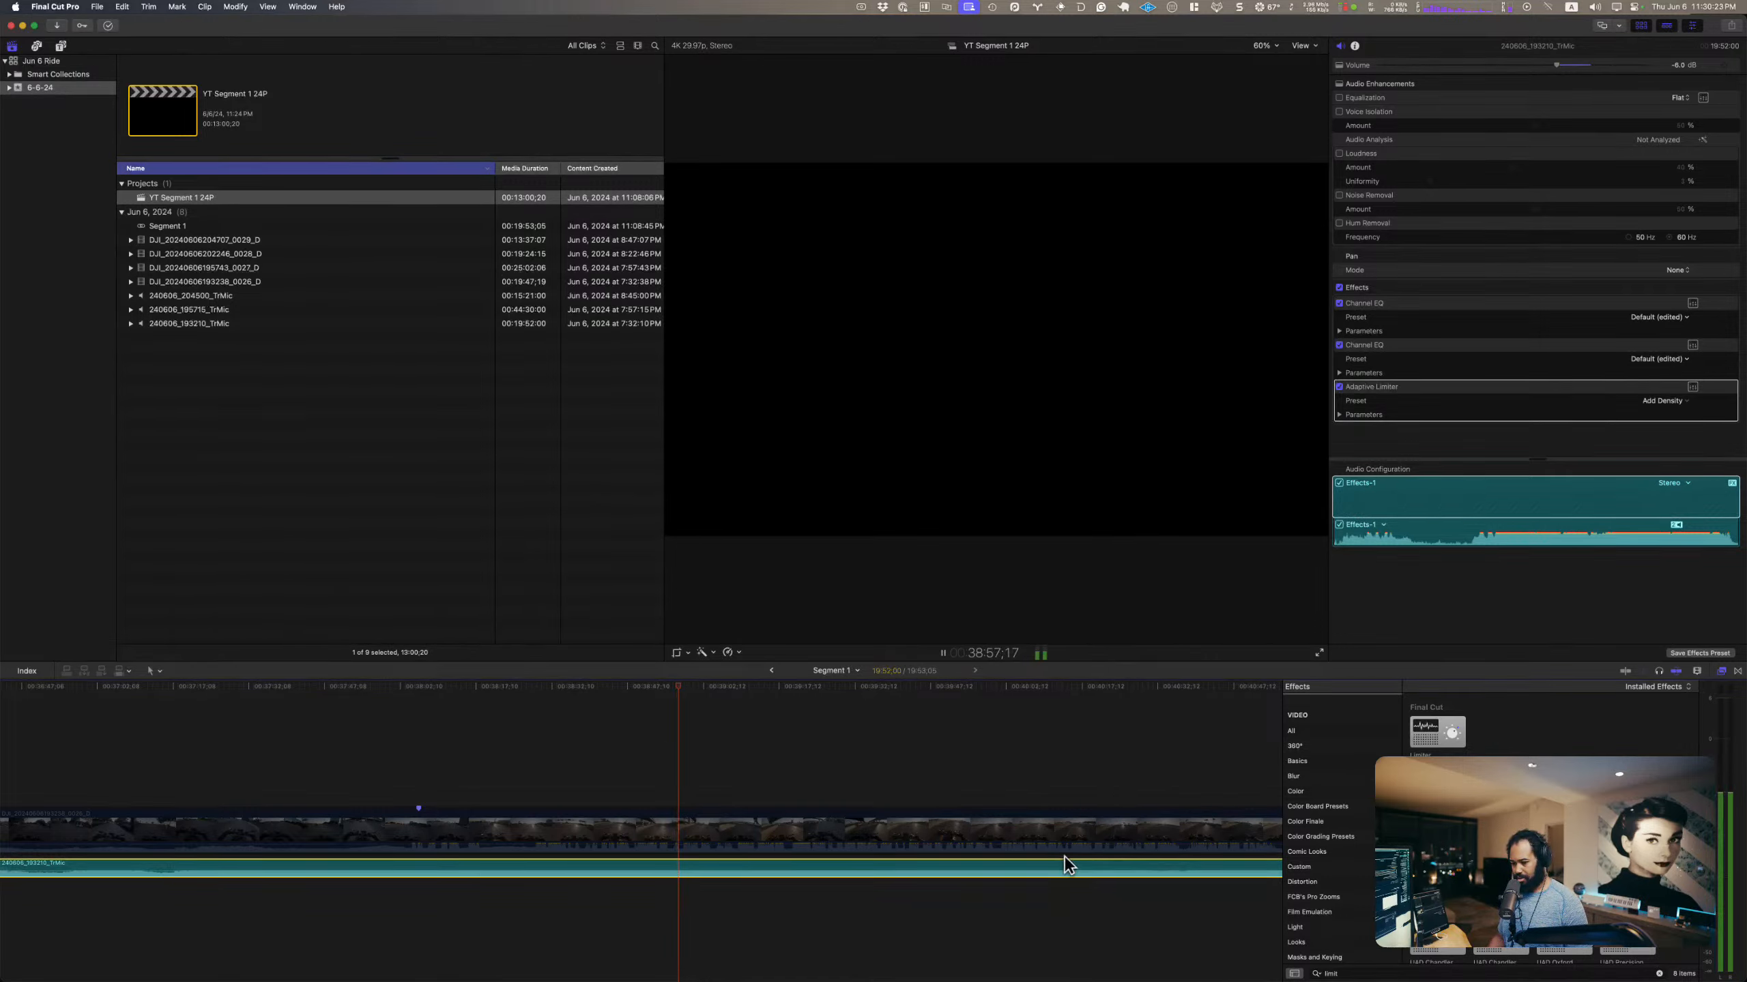
key("space")
key("space")
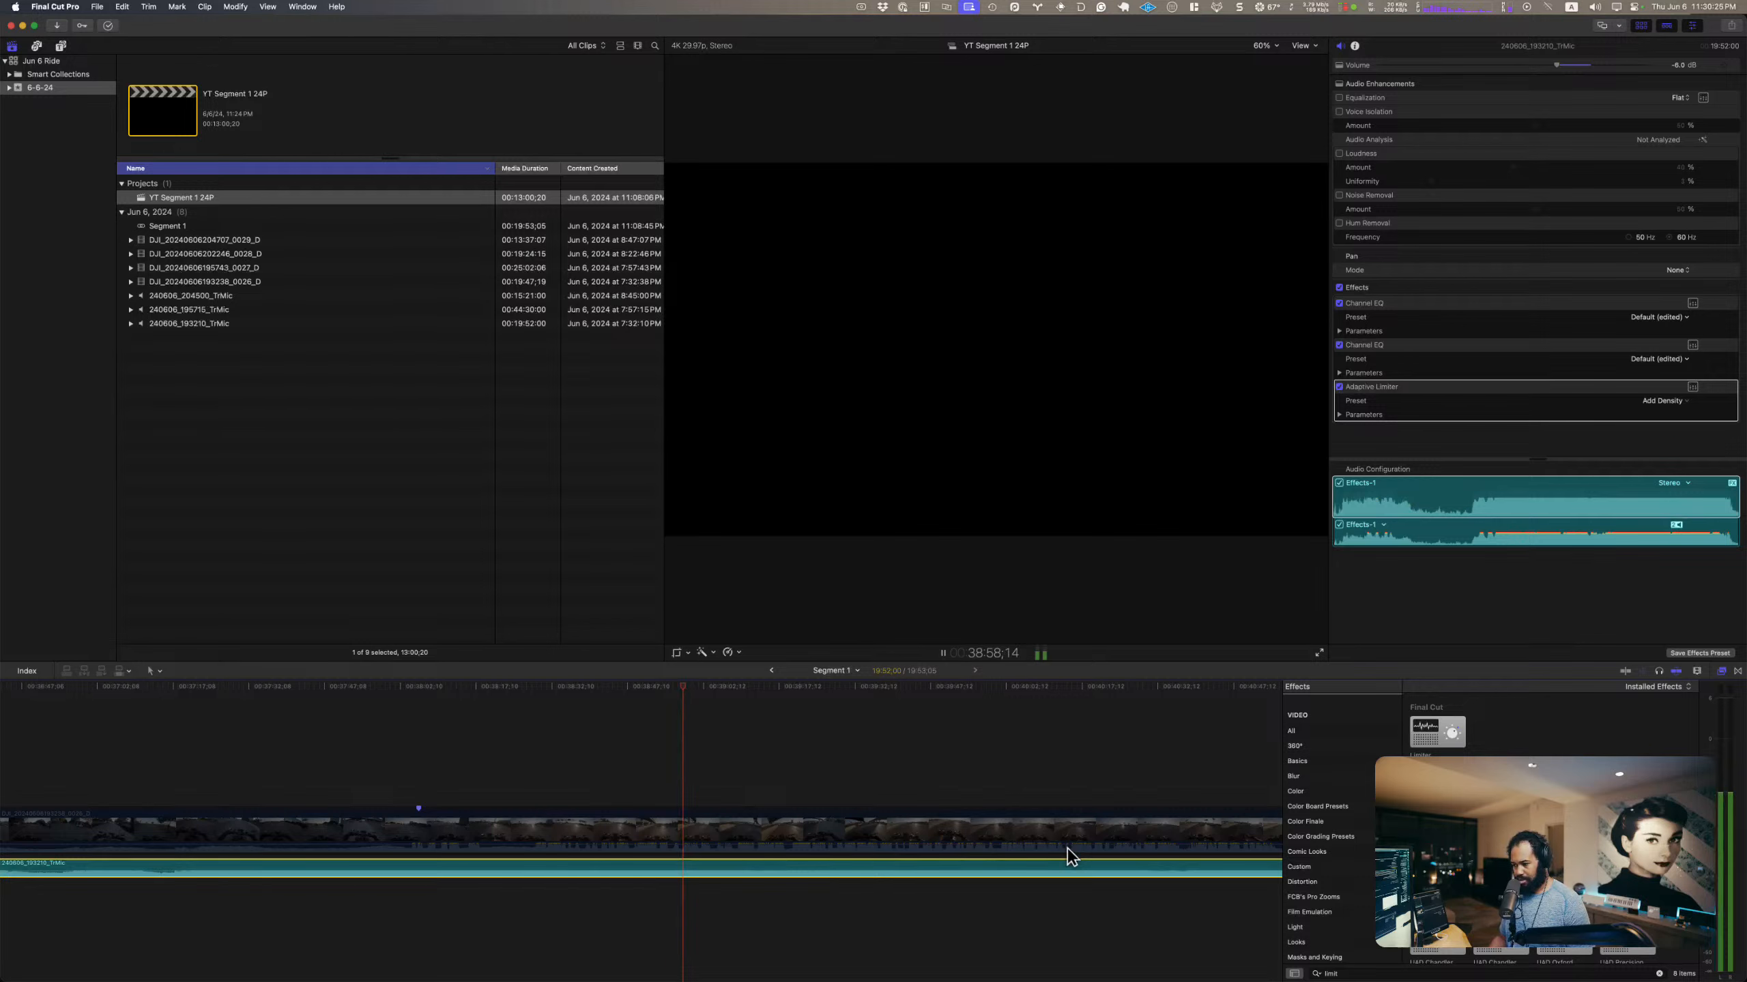
key("space")
left_click(1384, 390)
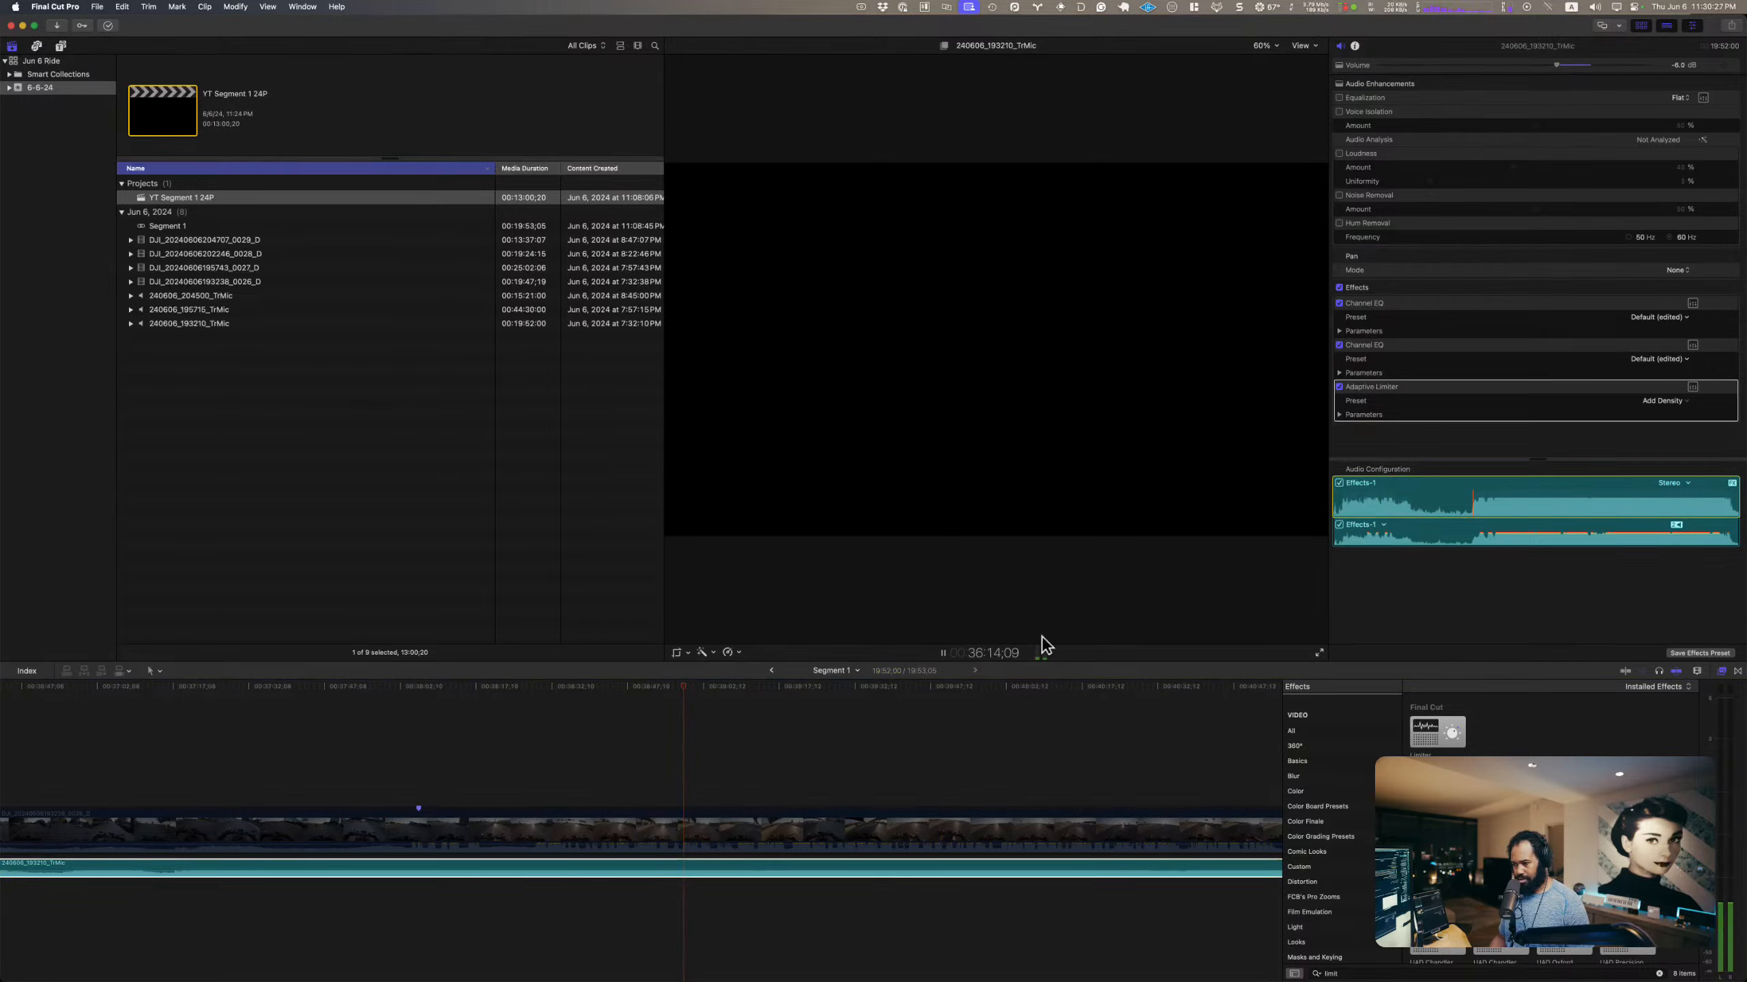
Step: Try lowering the gain of the DJI clip's Adaptive Limiter to about 0.3 dB during playback, and undo the change
left_click(516, 770)
key("space")
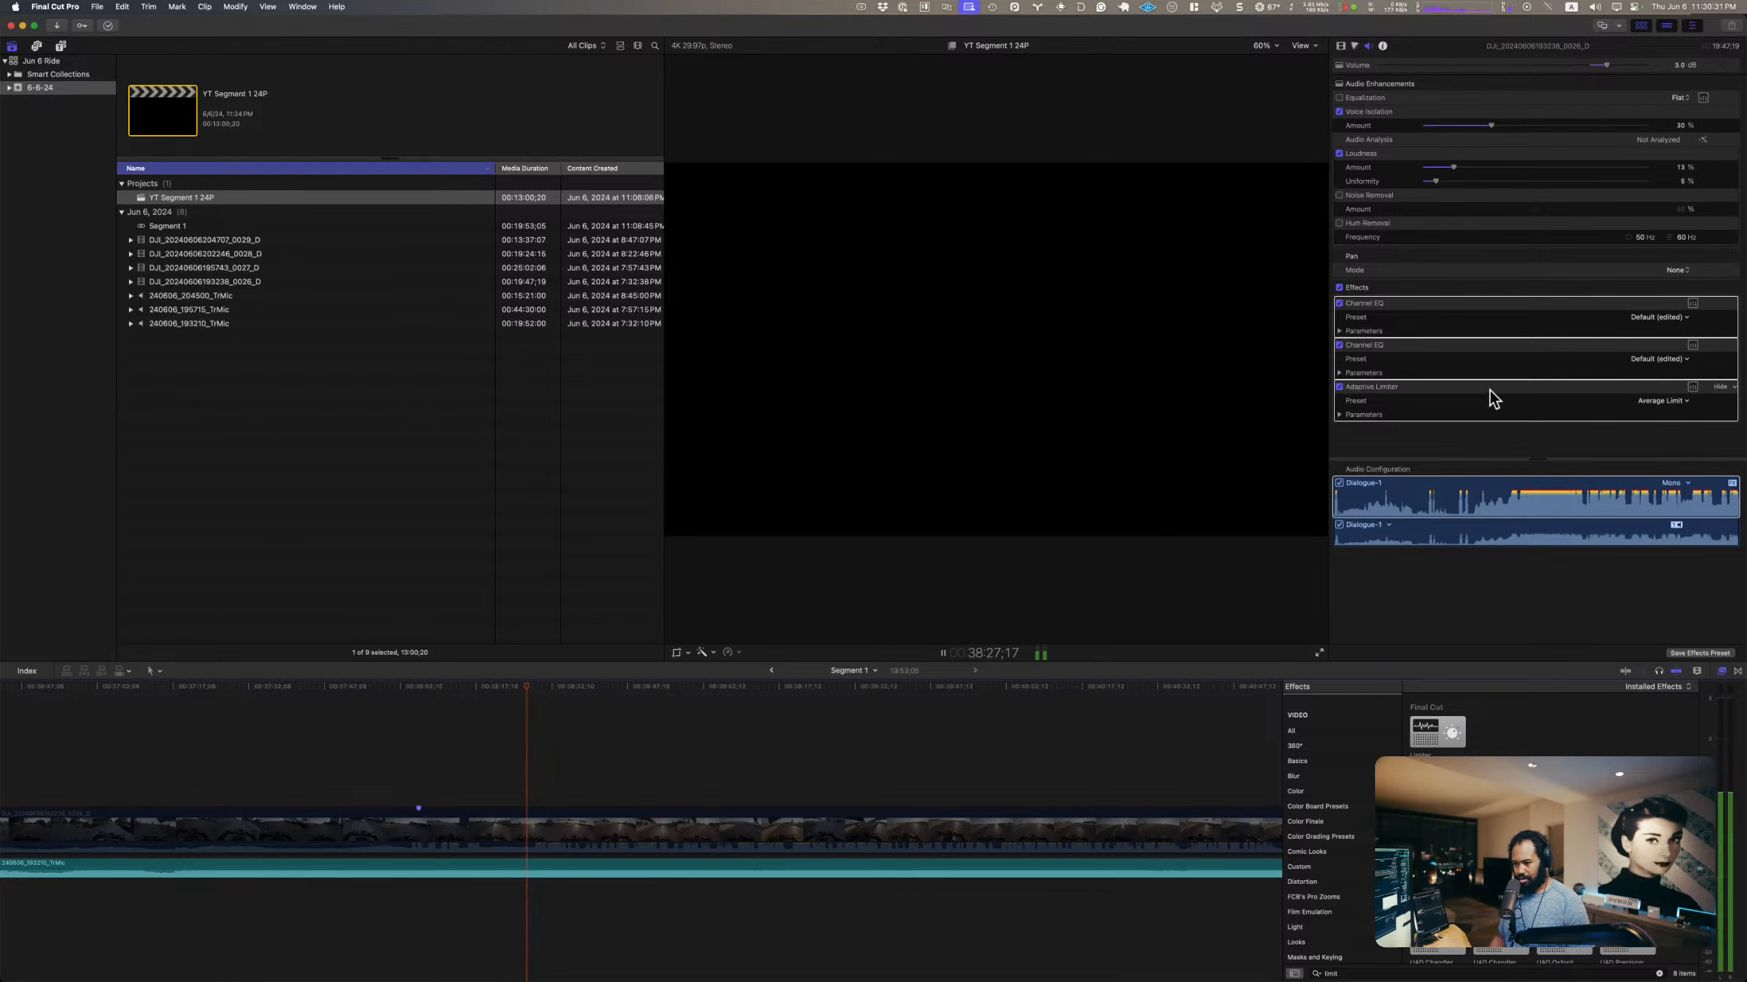
left_click(1692, 387)
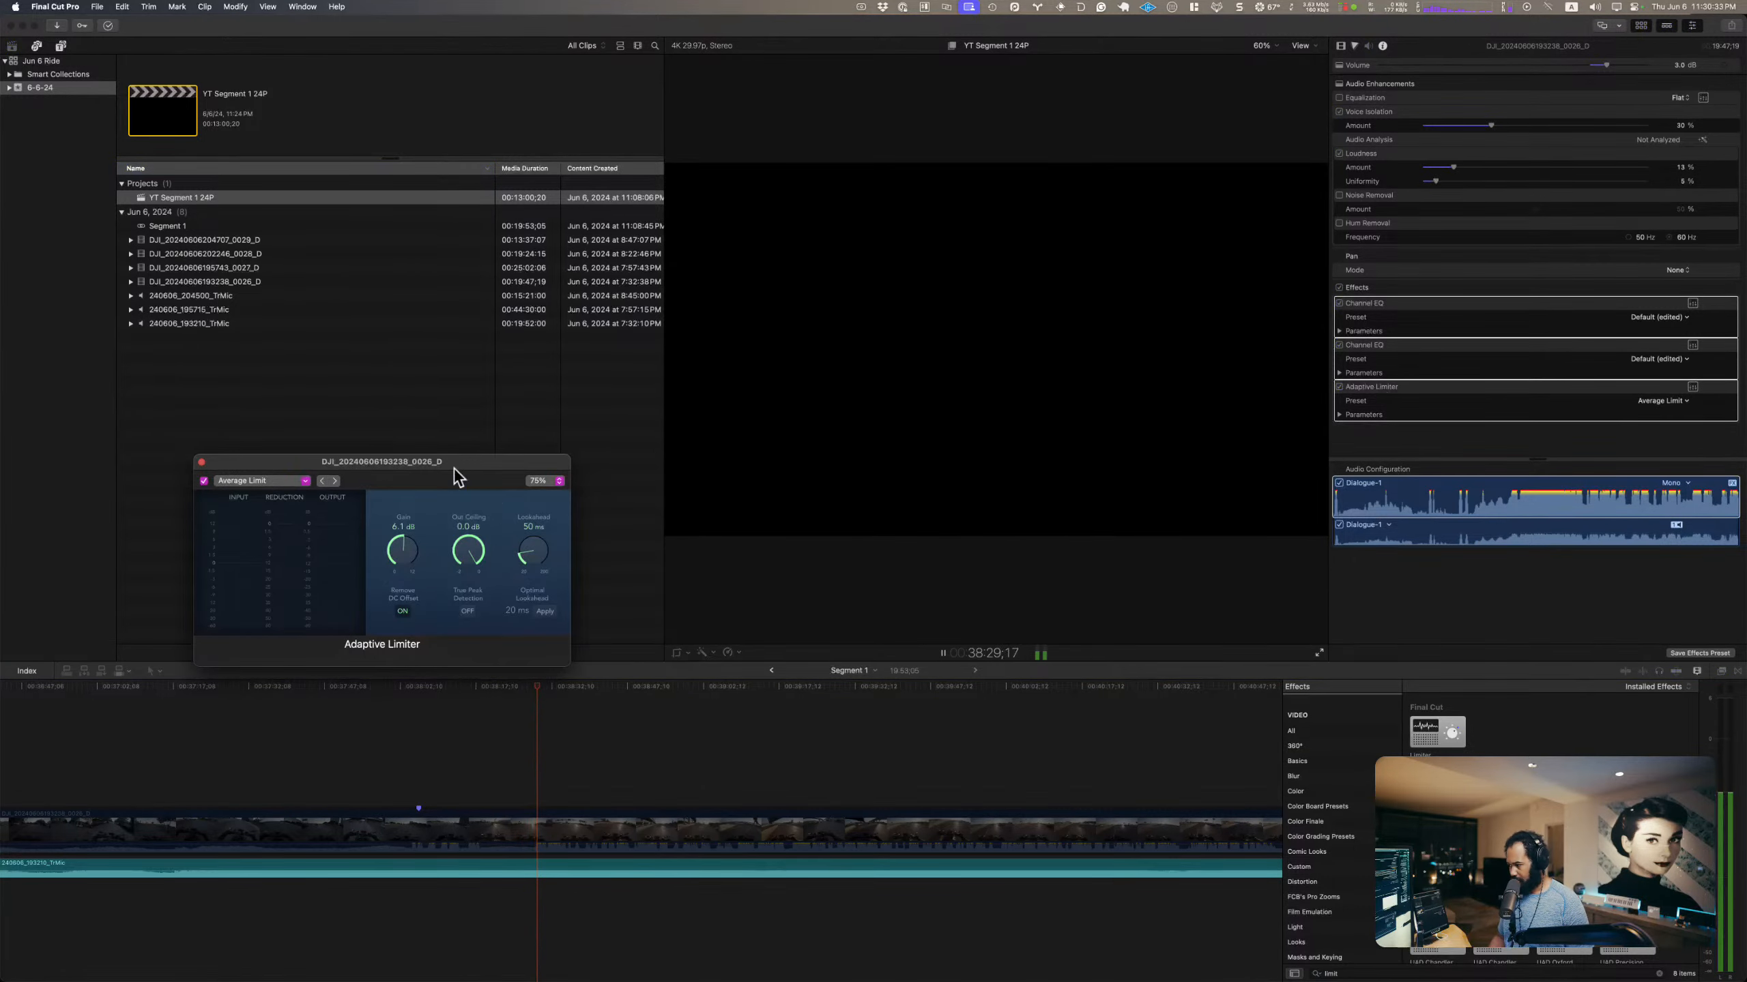
left_click_drag(406, 459, 805, 349)
key("space")
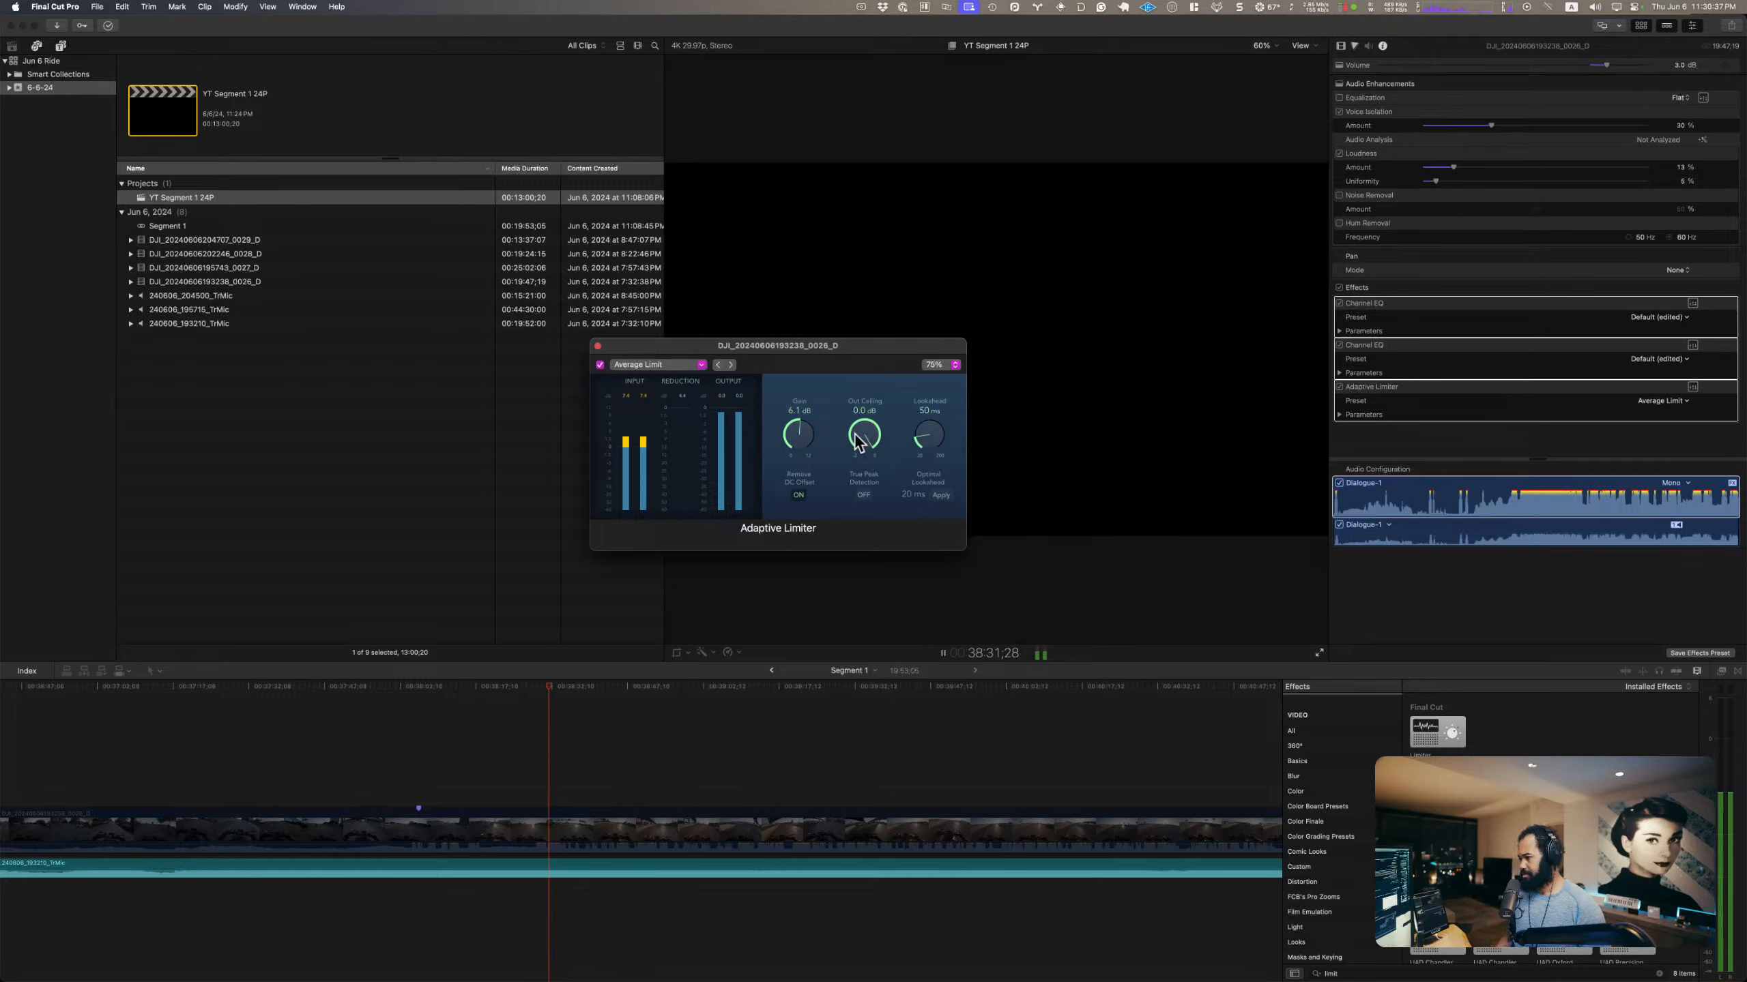
left_click_drag(798, 427, 800, 519)
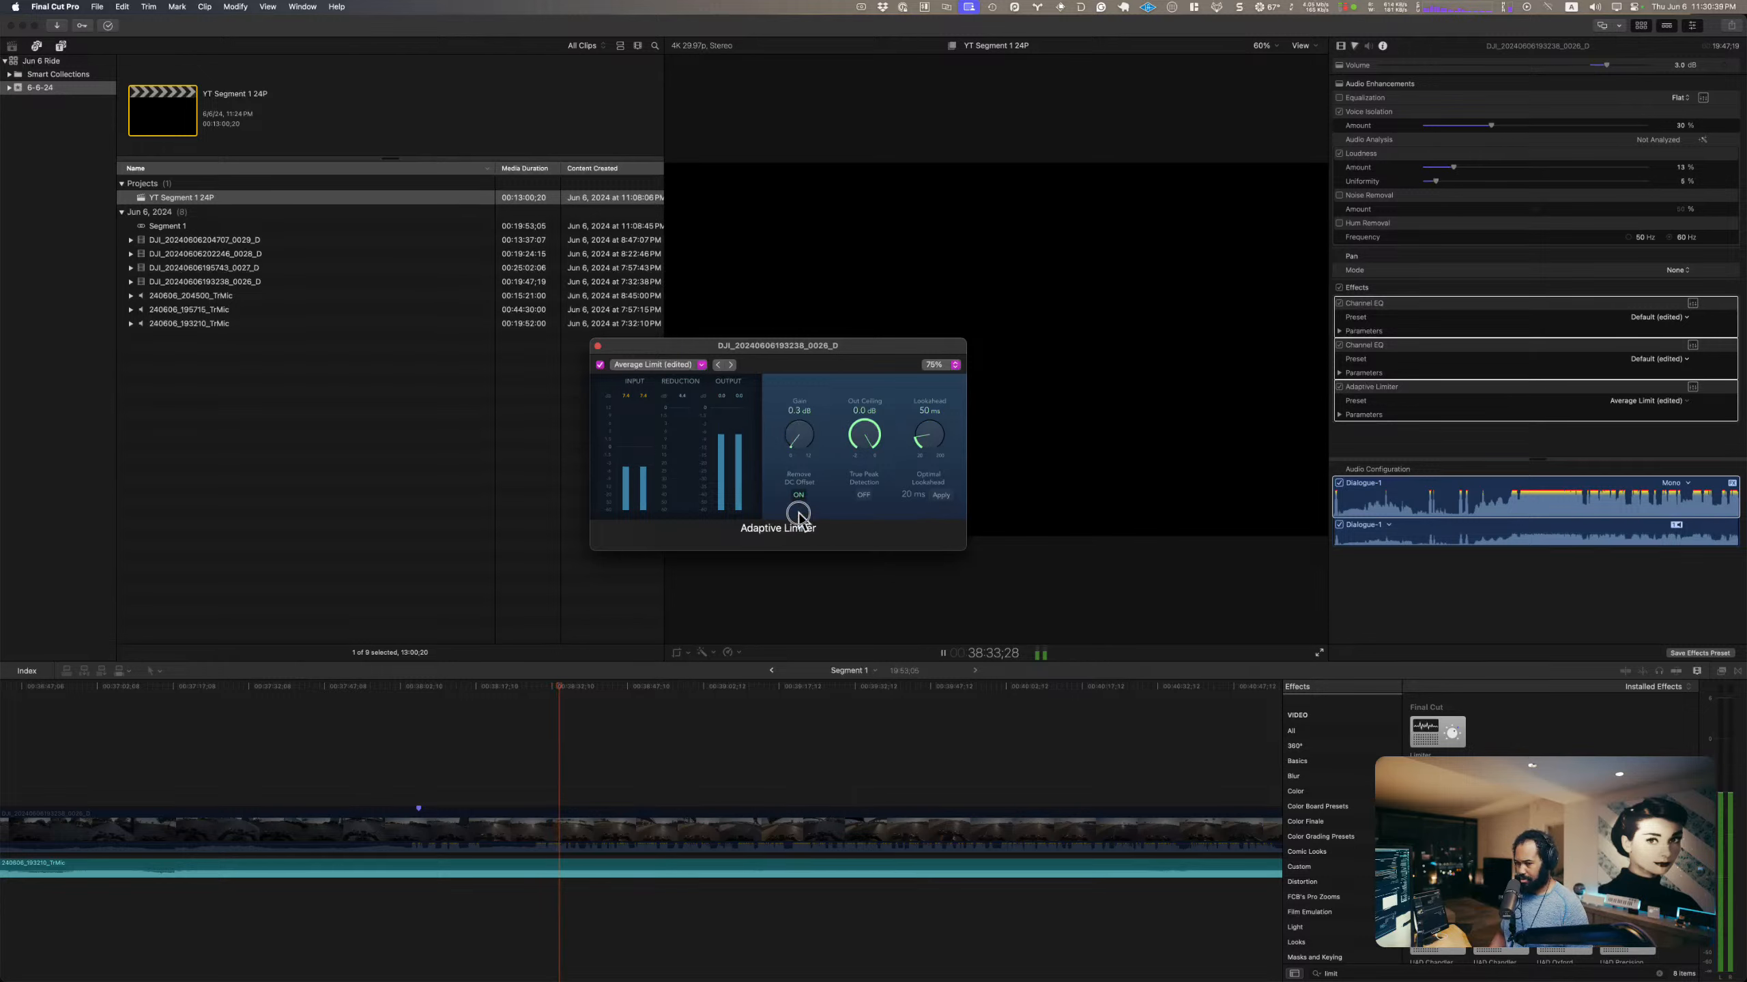
key("super+z")
key("space")
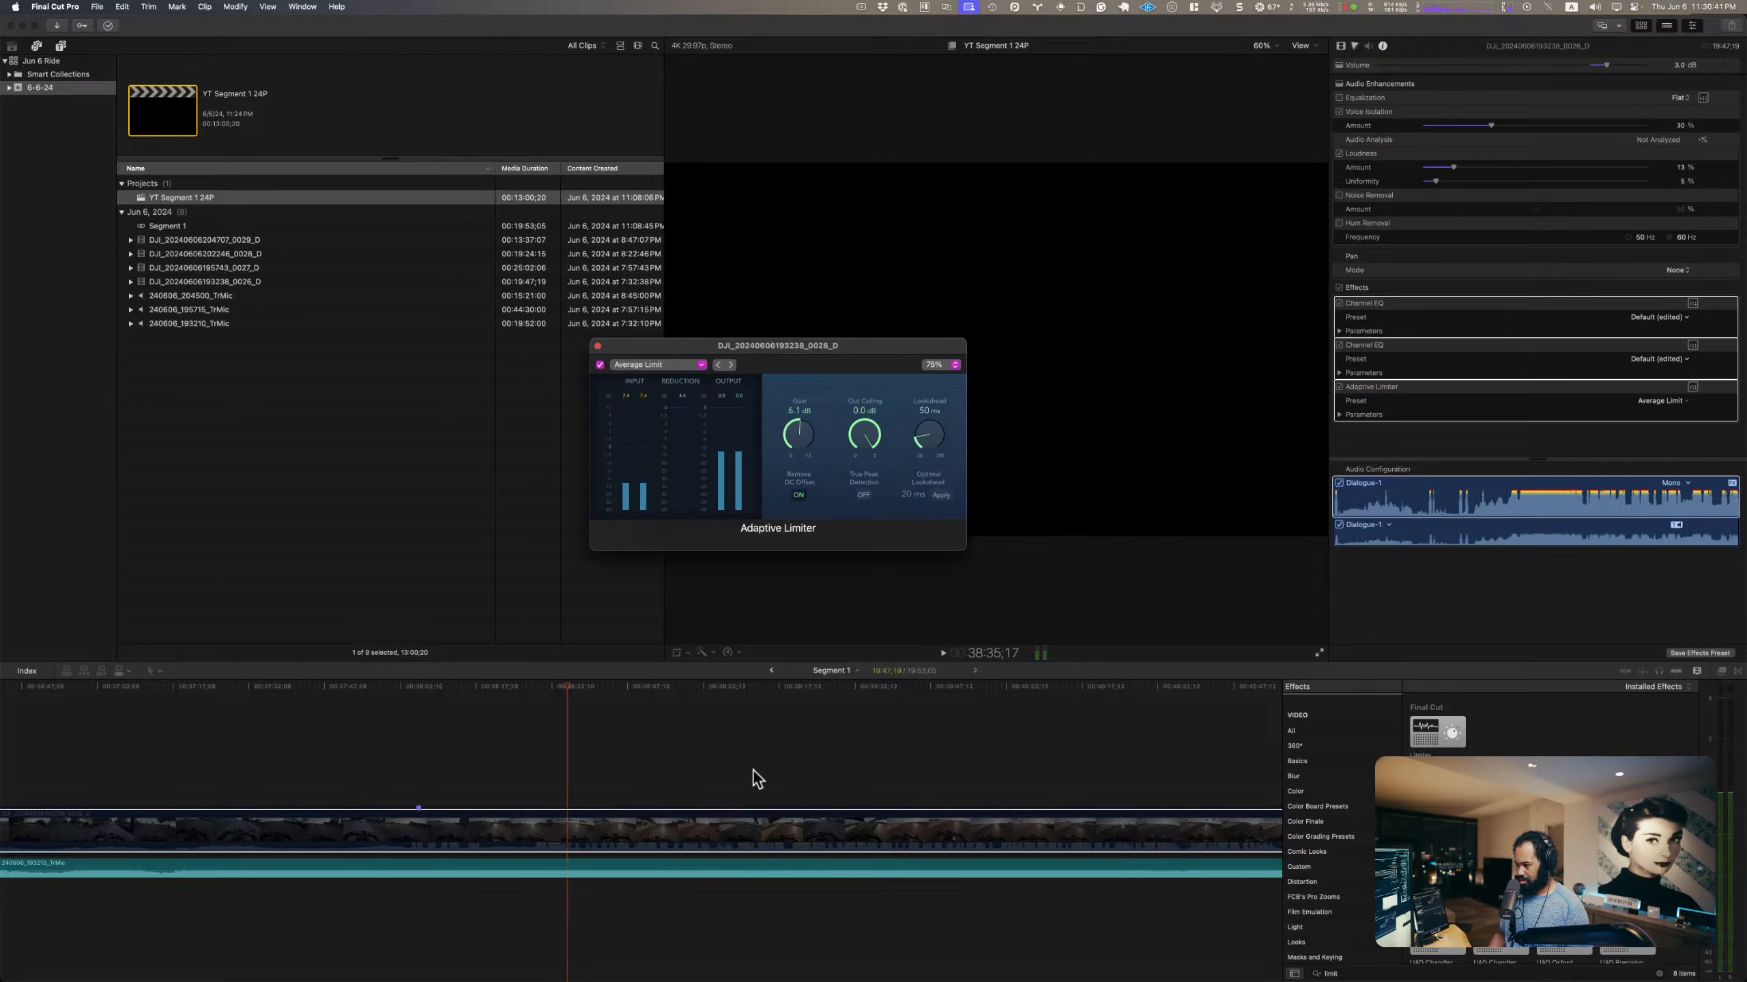
Step: Open the TrMic clip's Adaptive Limiter editor and close the DJI clip's limiter editor
left_click(656, 854)
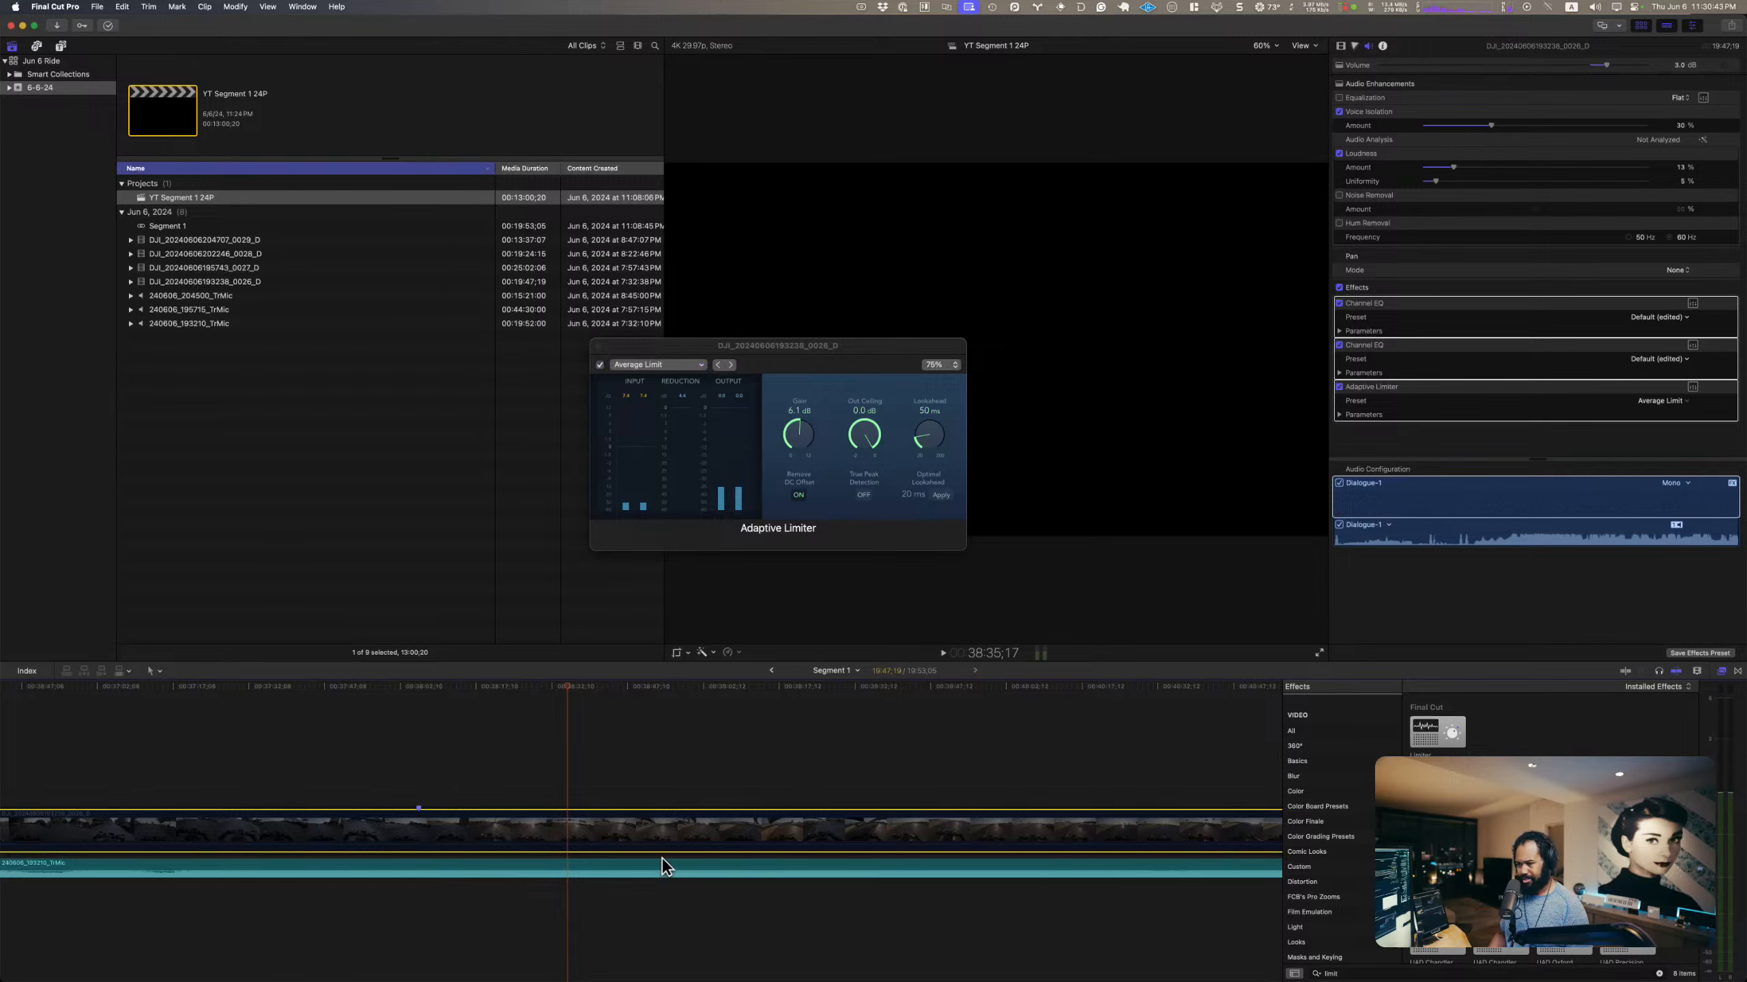
left_click(657, 865)
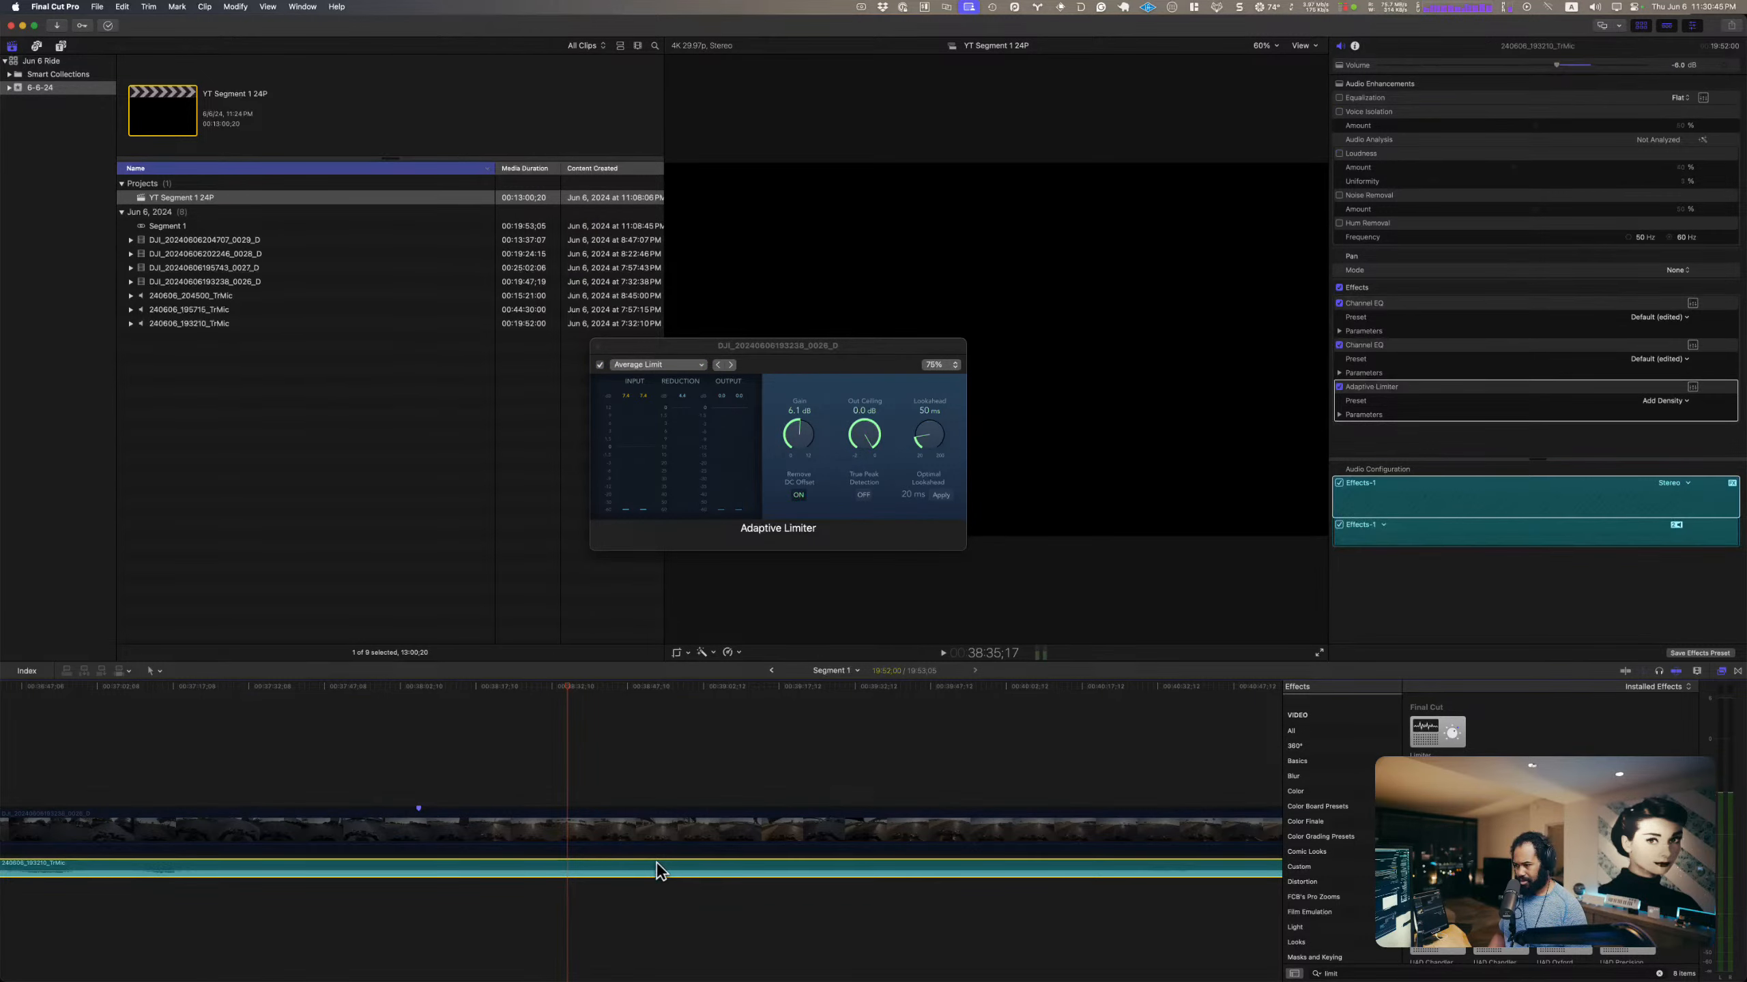
left_click(1690, 386)
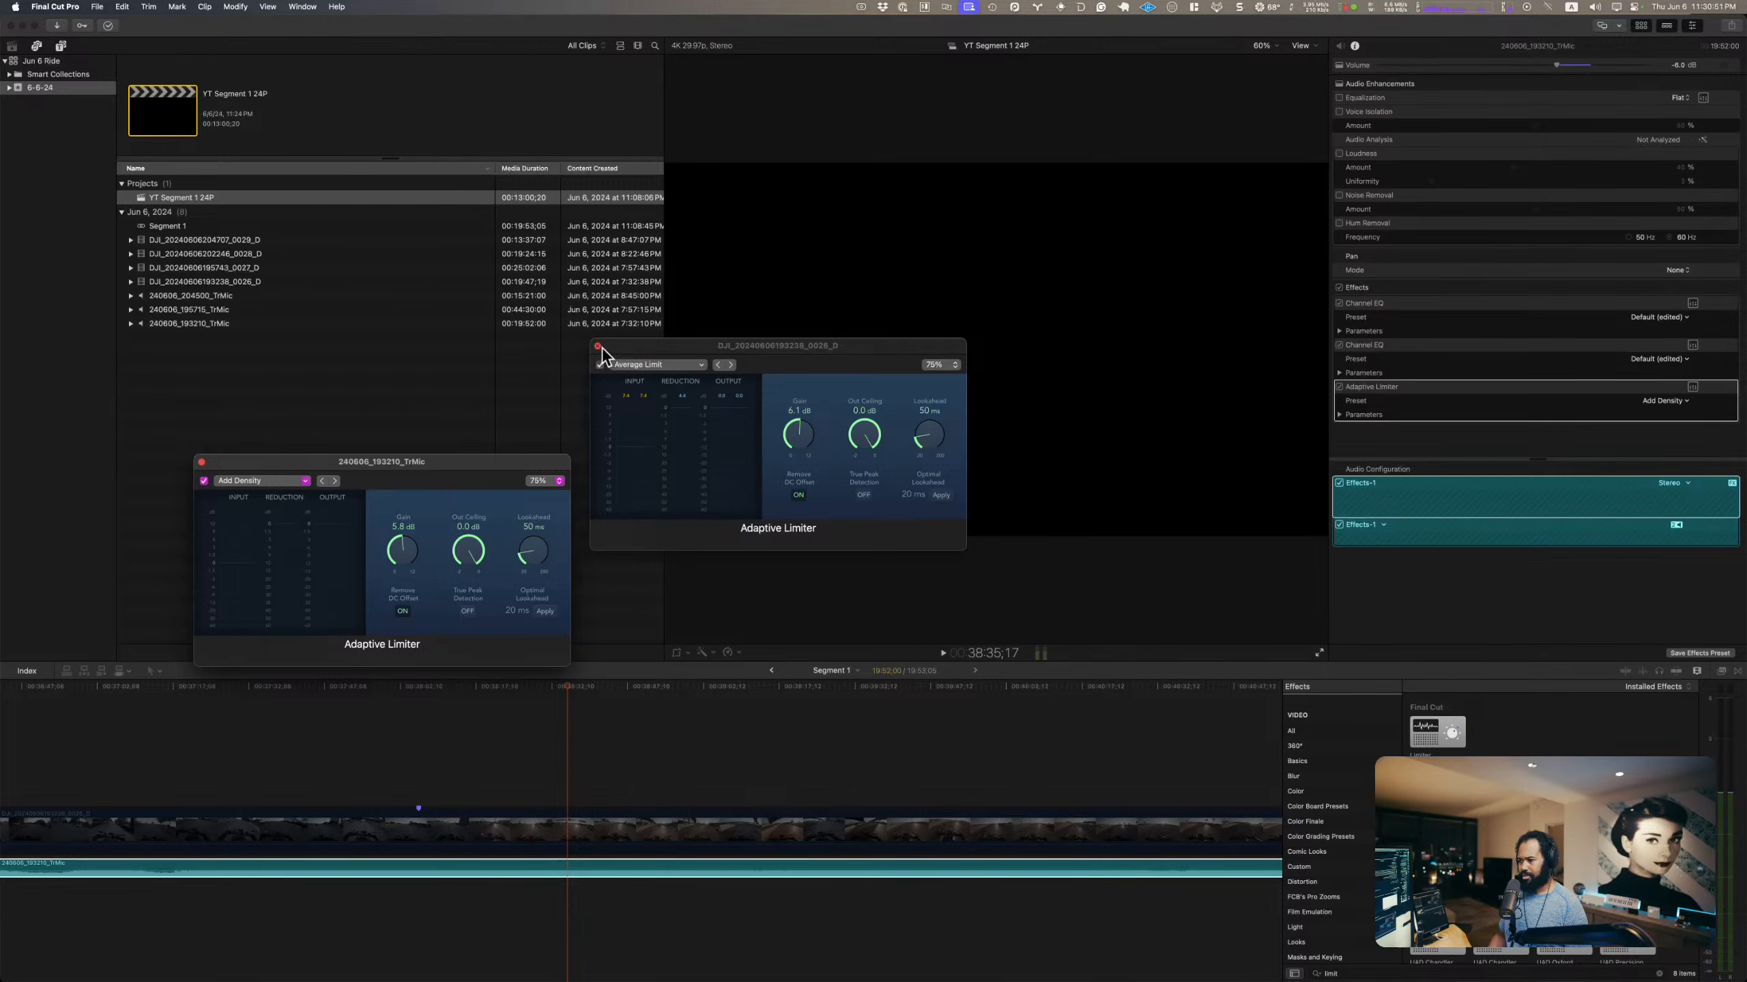
left_click(602, 348)
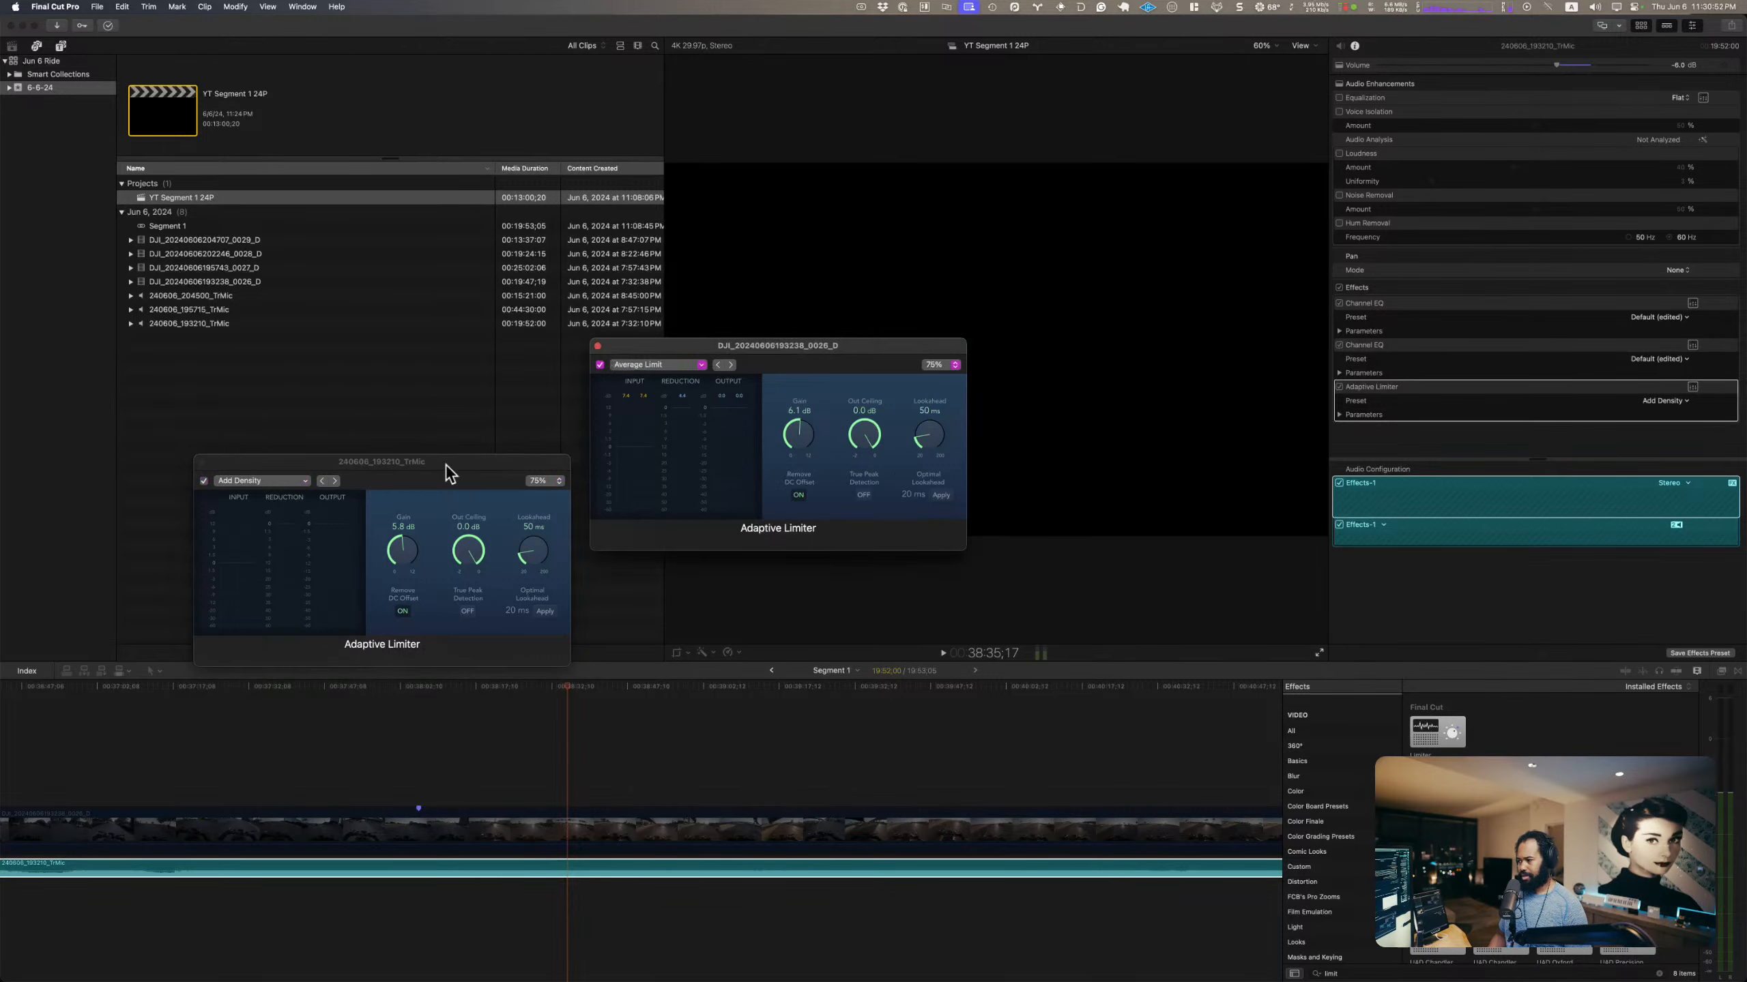
left_click(597, 346)
left_click_drag(506, 461, 893, 239)
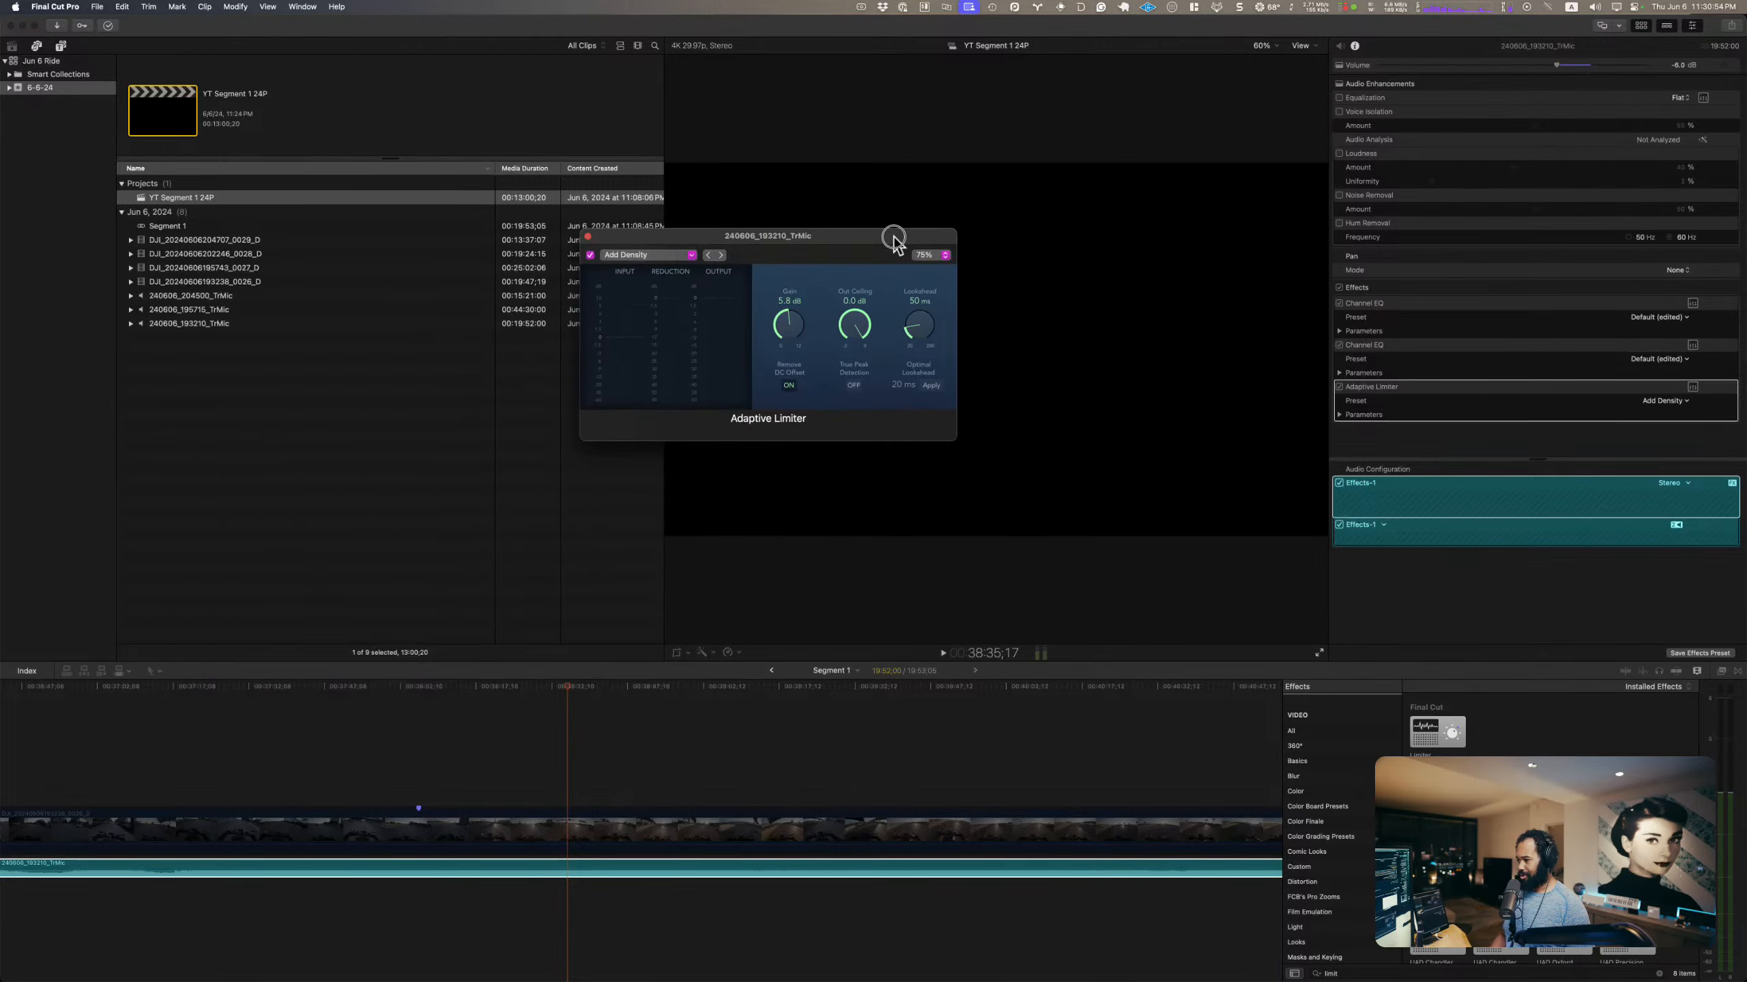
Step: Set the gain of the TrMic clip's Adaptive Limiter to about 4 dB during playback, and close its editor
left_click(680, 257)
left_click(765, 337)
key("space")
mouse_move(792, 328)
left_mouse_down()
mouse_move(793, 348)
mouse_move(805, 335)
left_mouse_up()
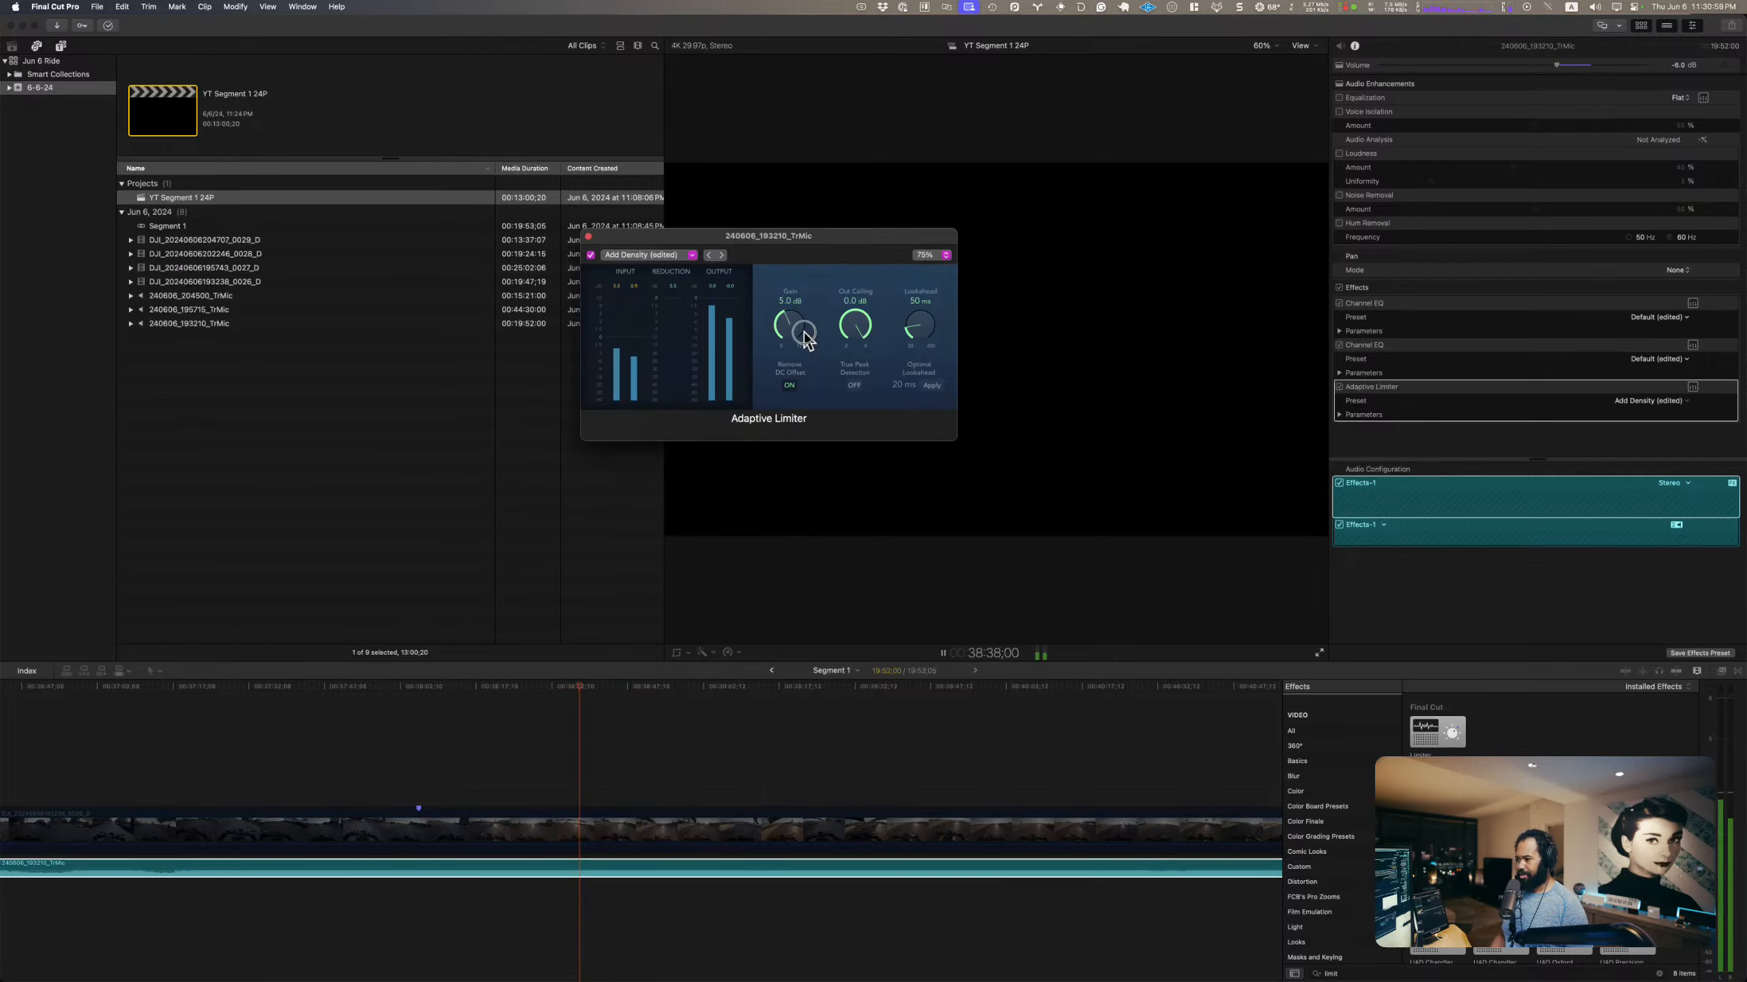
left_click_drag(806, 263, 810, 328)
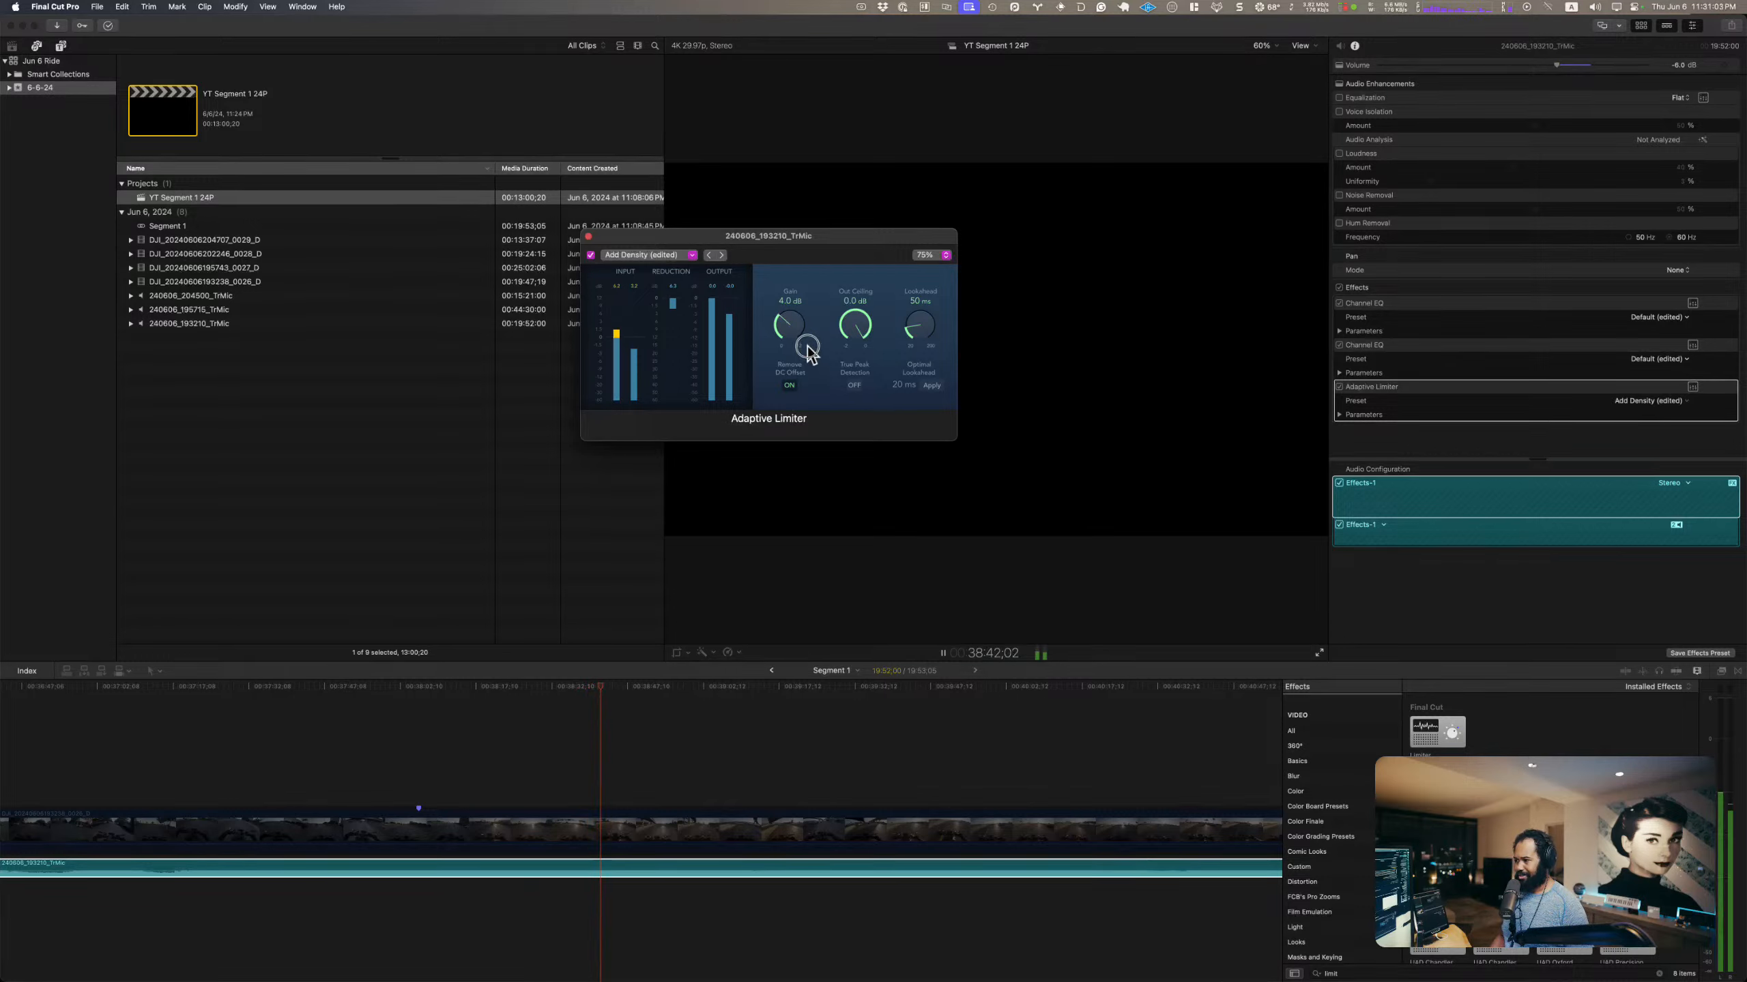
left_click(588, 235)
Step: Play the timeline with both clips and lower the TrMic clip's volume to -12 dB
left_click(722, 822)
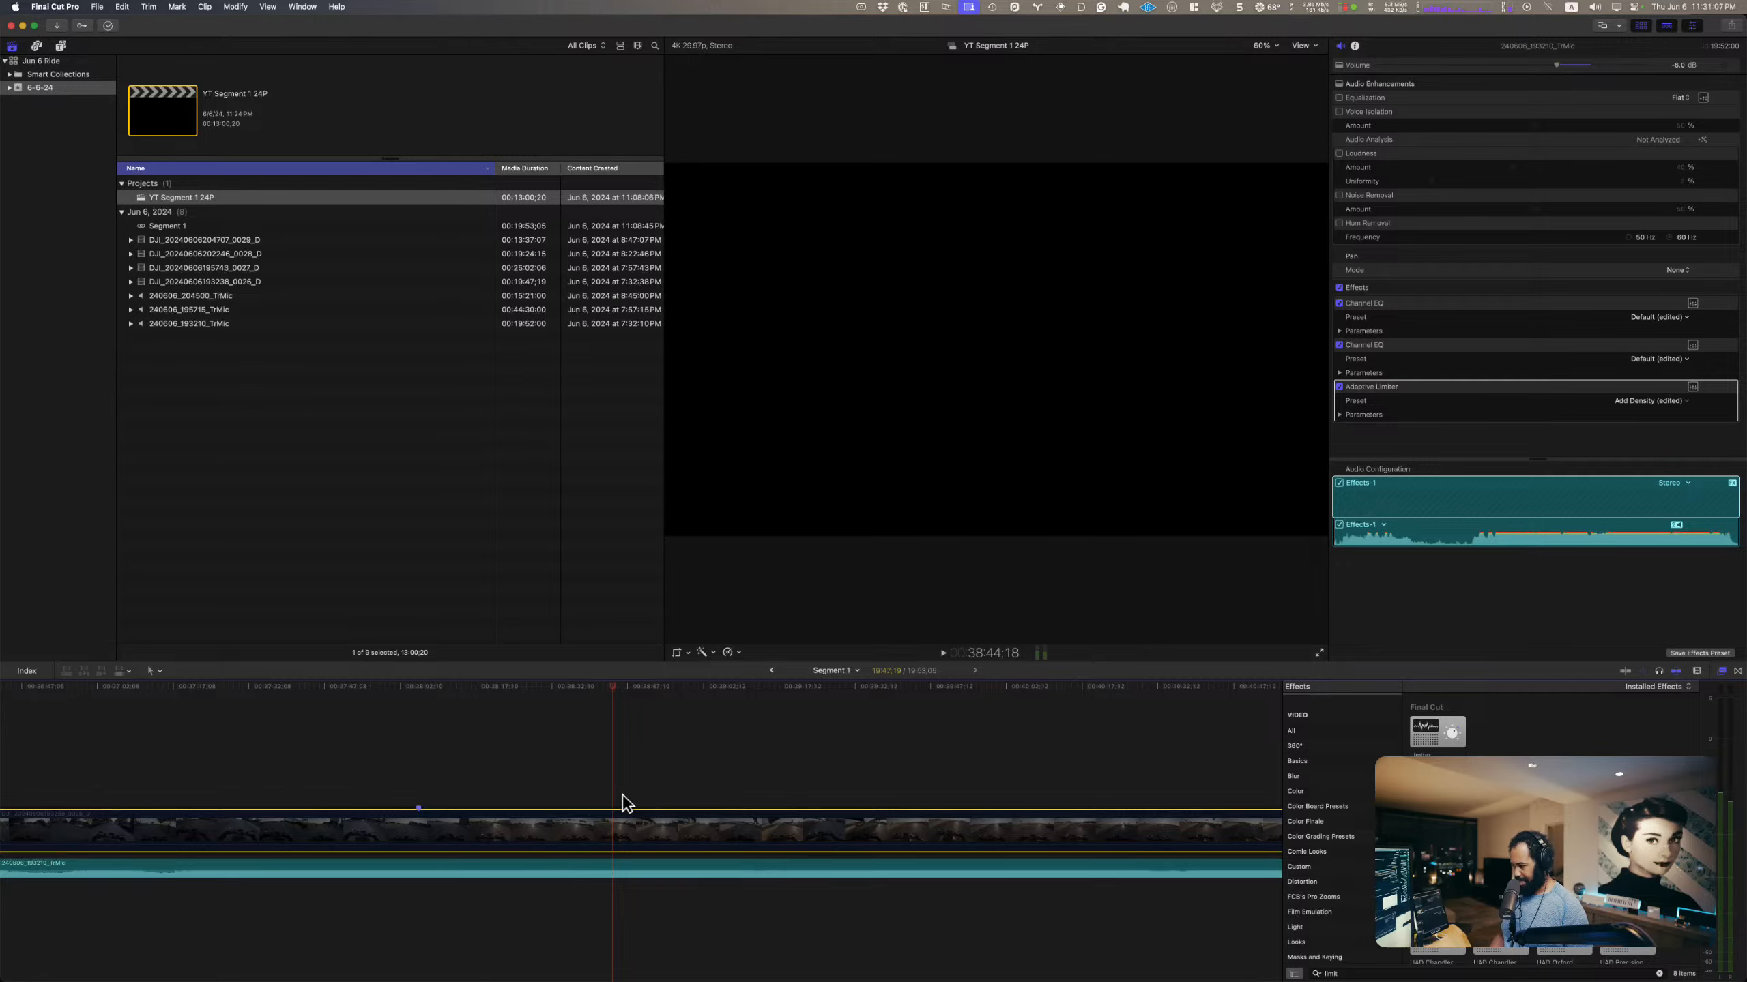
left_click(595, 777)
key("space")
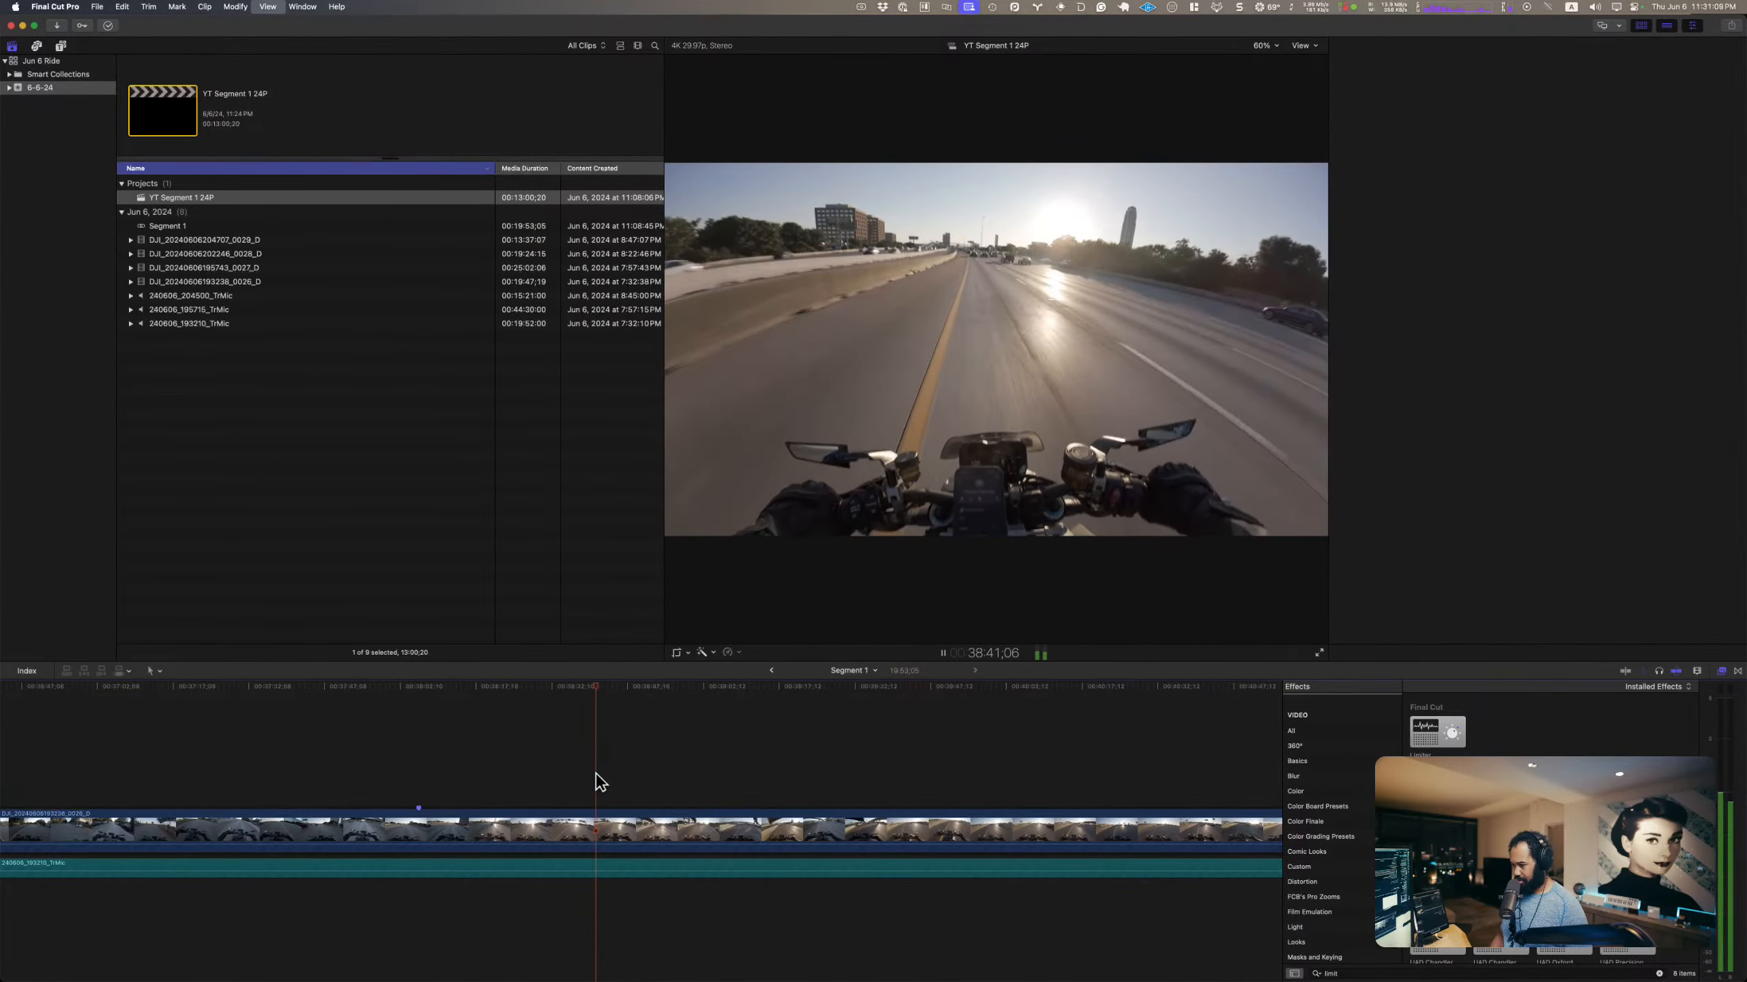
left_click(597, 848)
key("space")
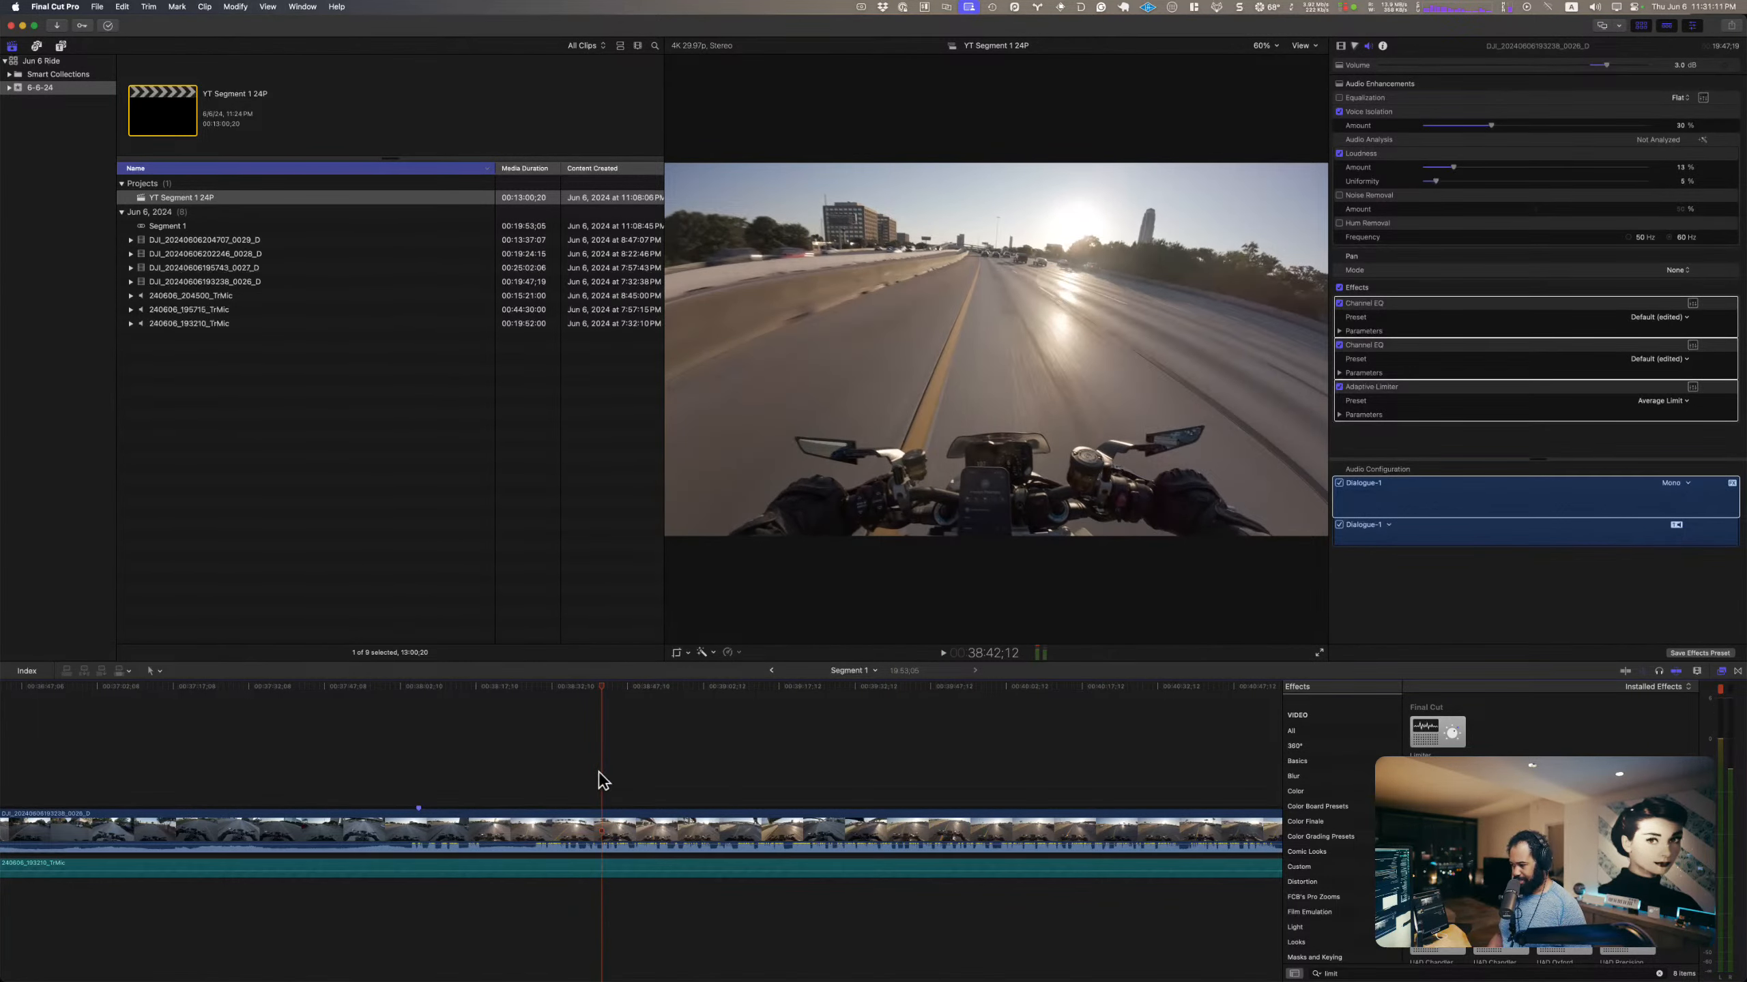
key("space")
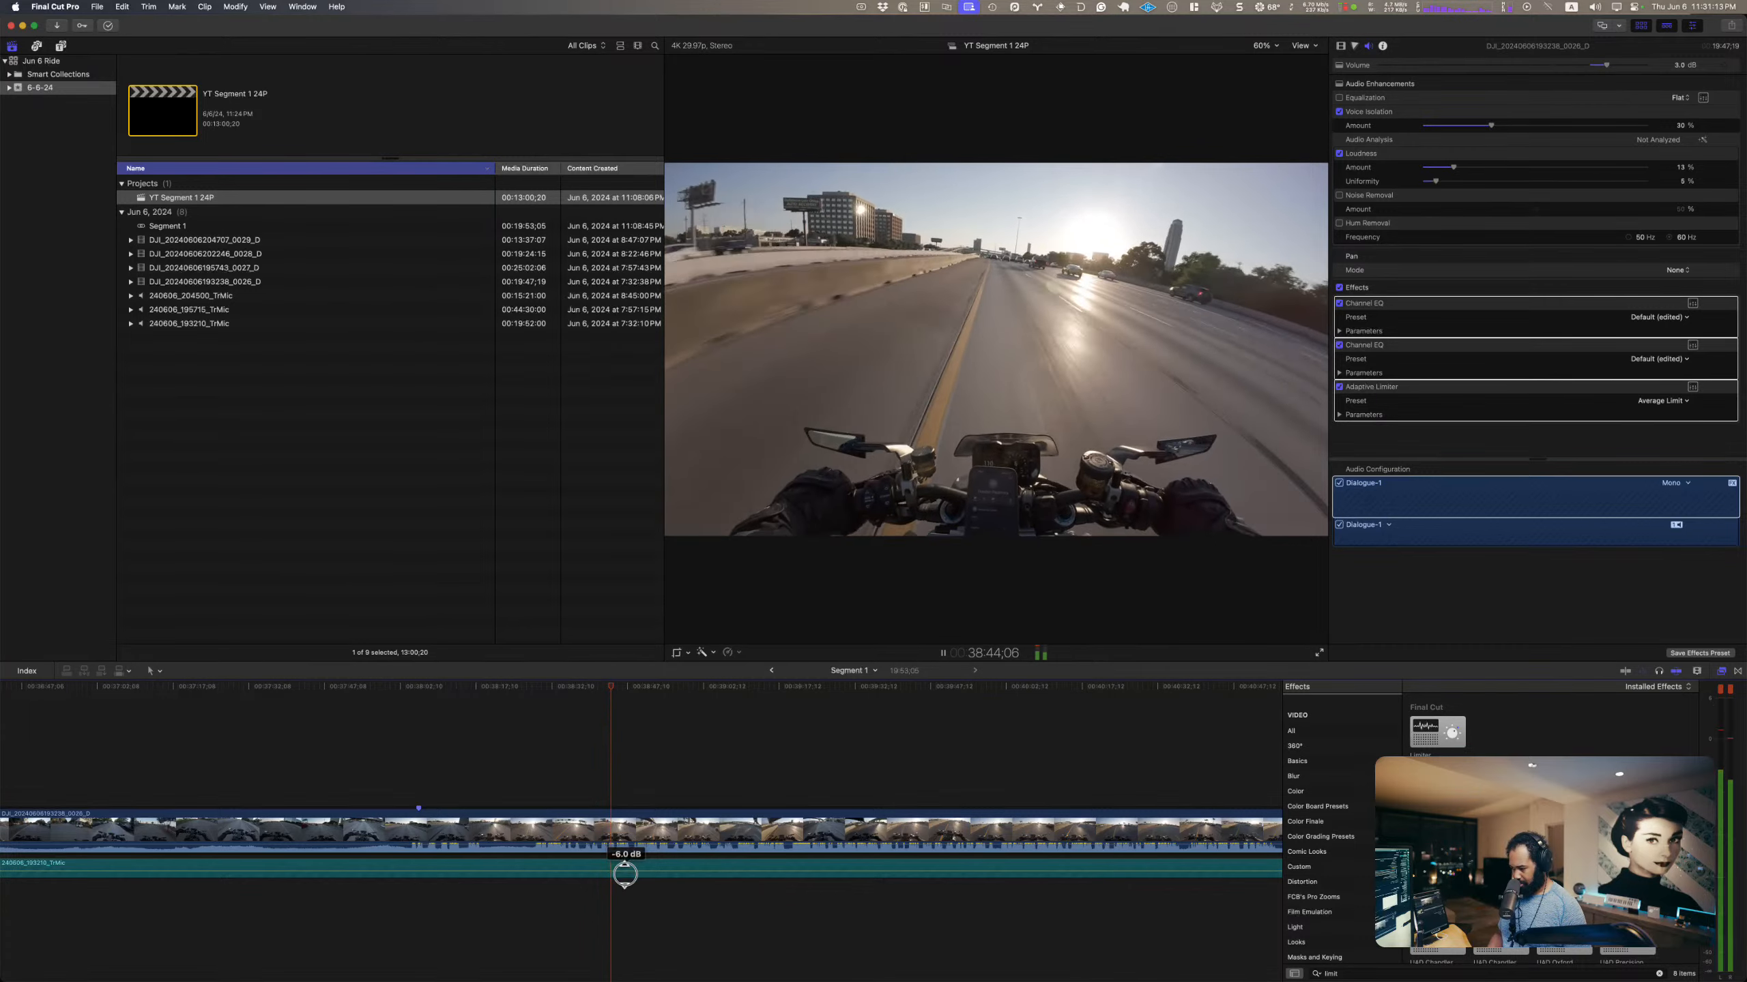
left_click_drag(624, 875, 625, 884)
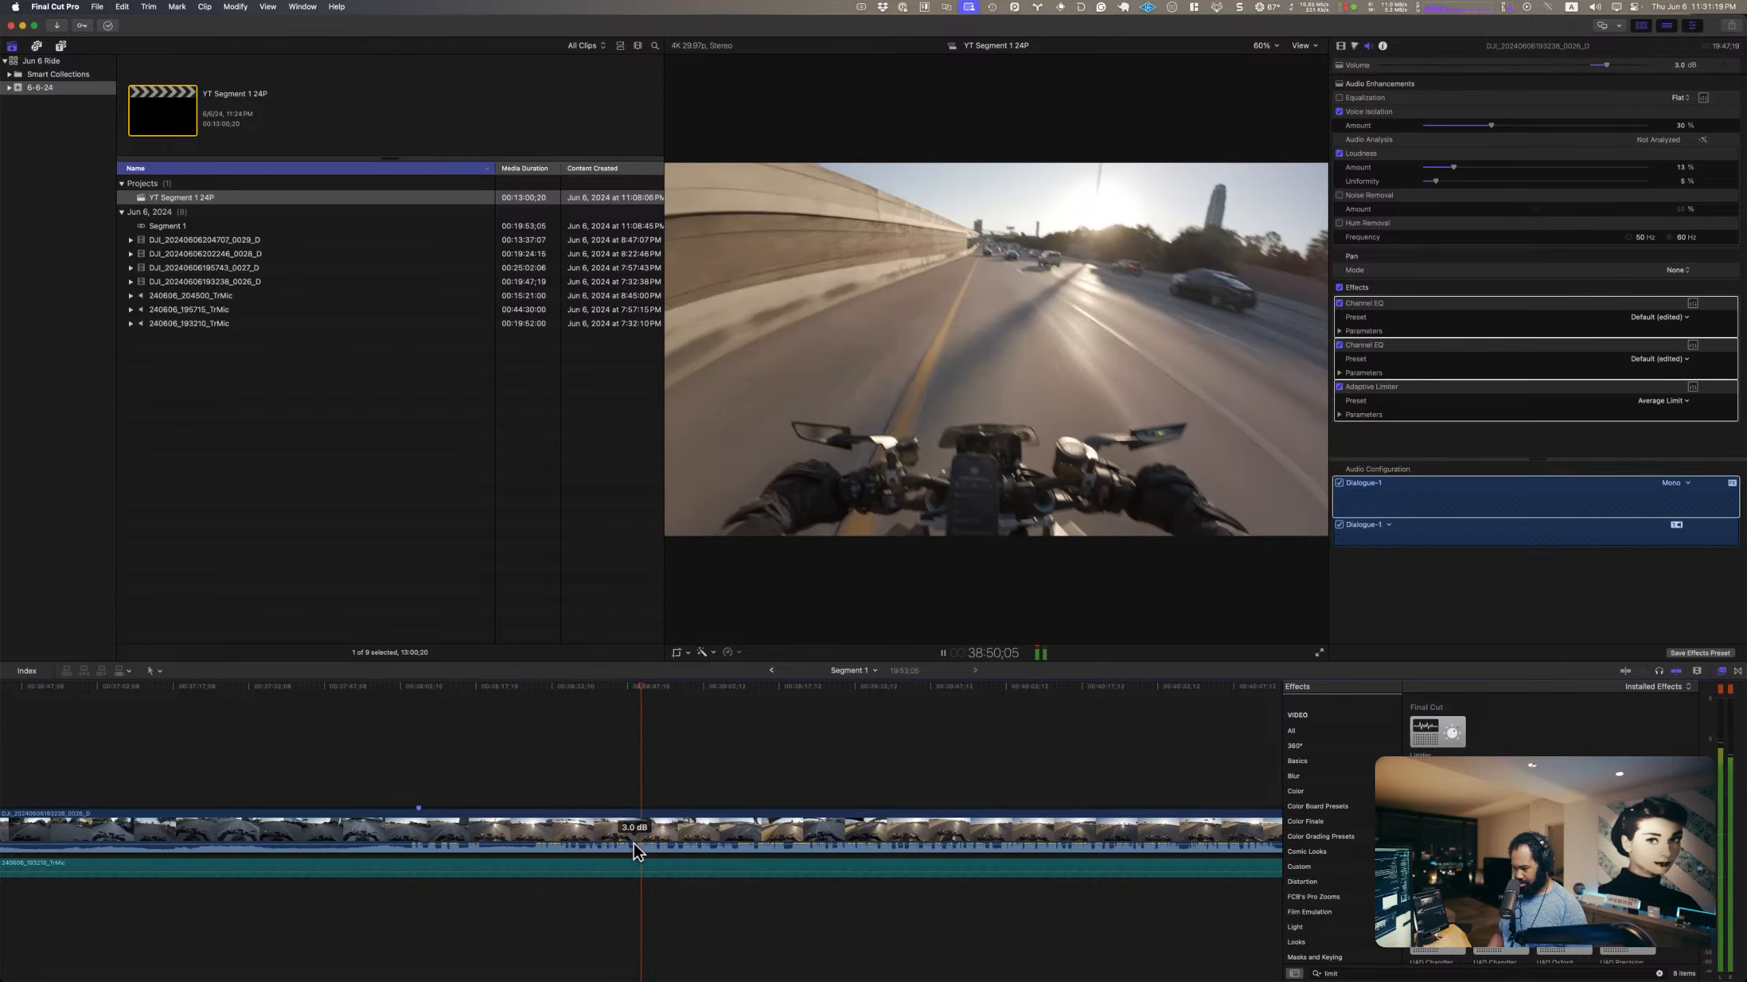
Step: Set a boost in the DJI clip's second Channel EQ at about 4780 Hz, +11.1 dB, with a Q of 1.10
left_click(641, 820)
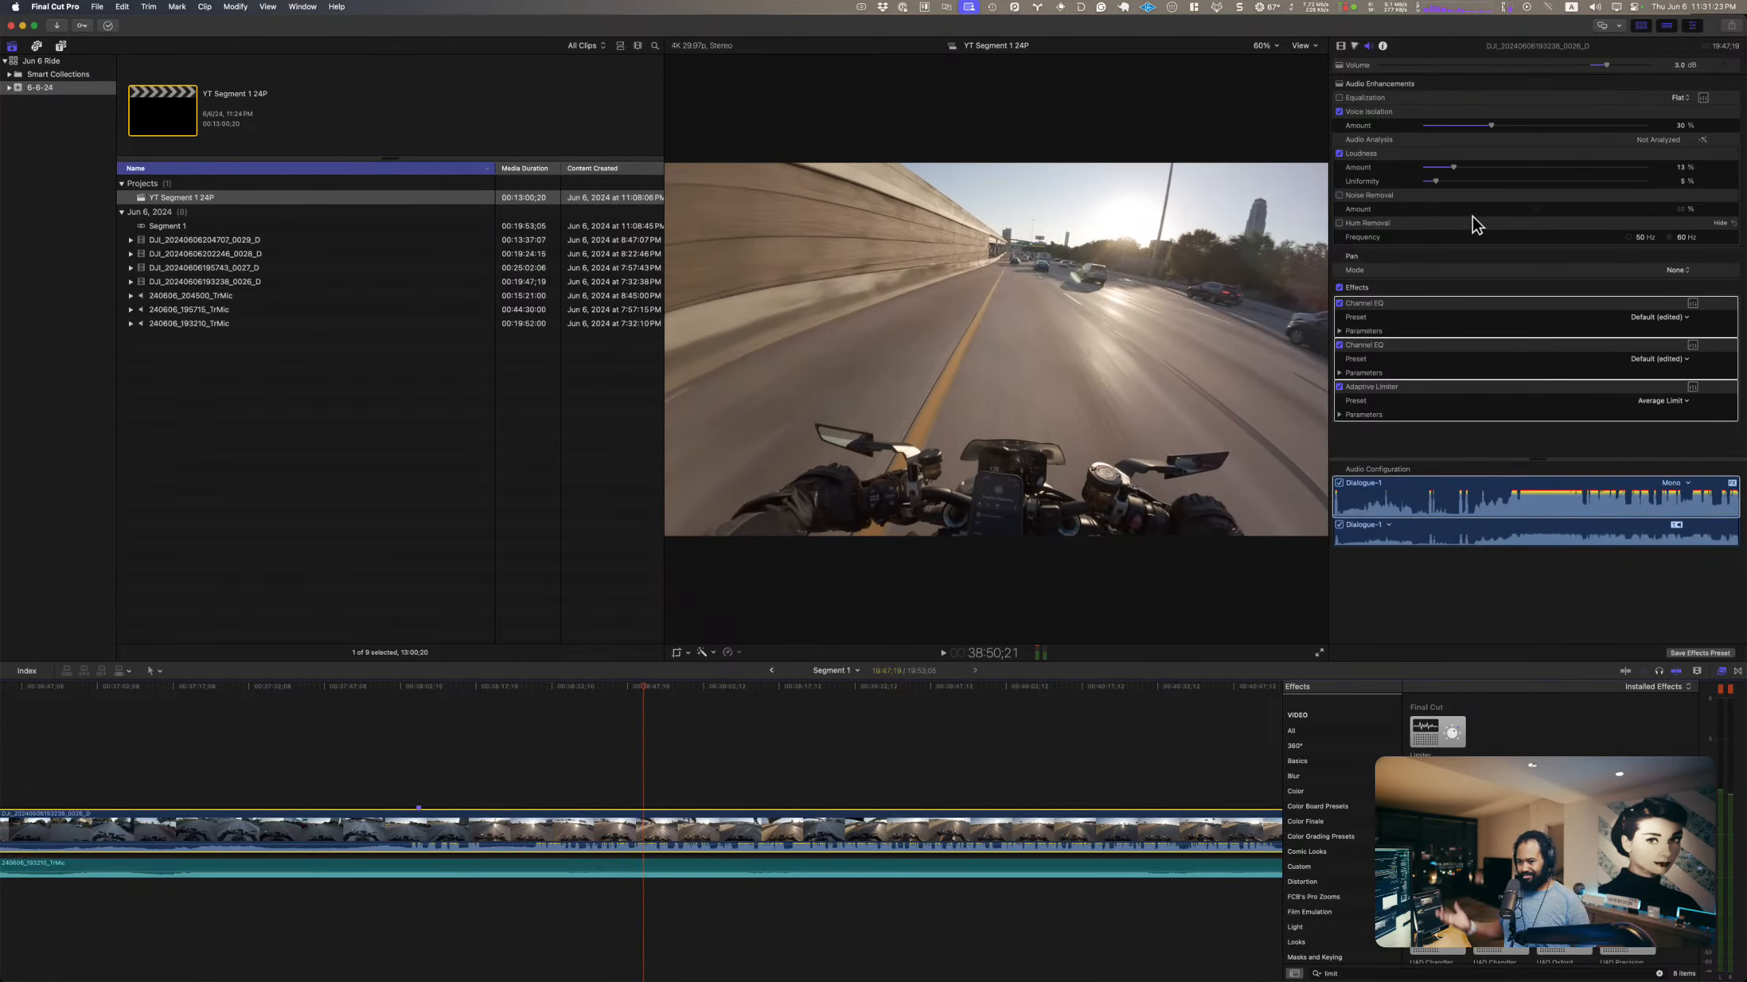
left_click(1691, 345)
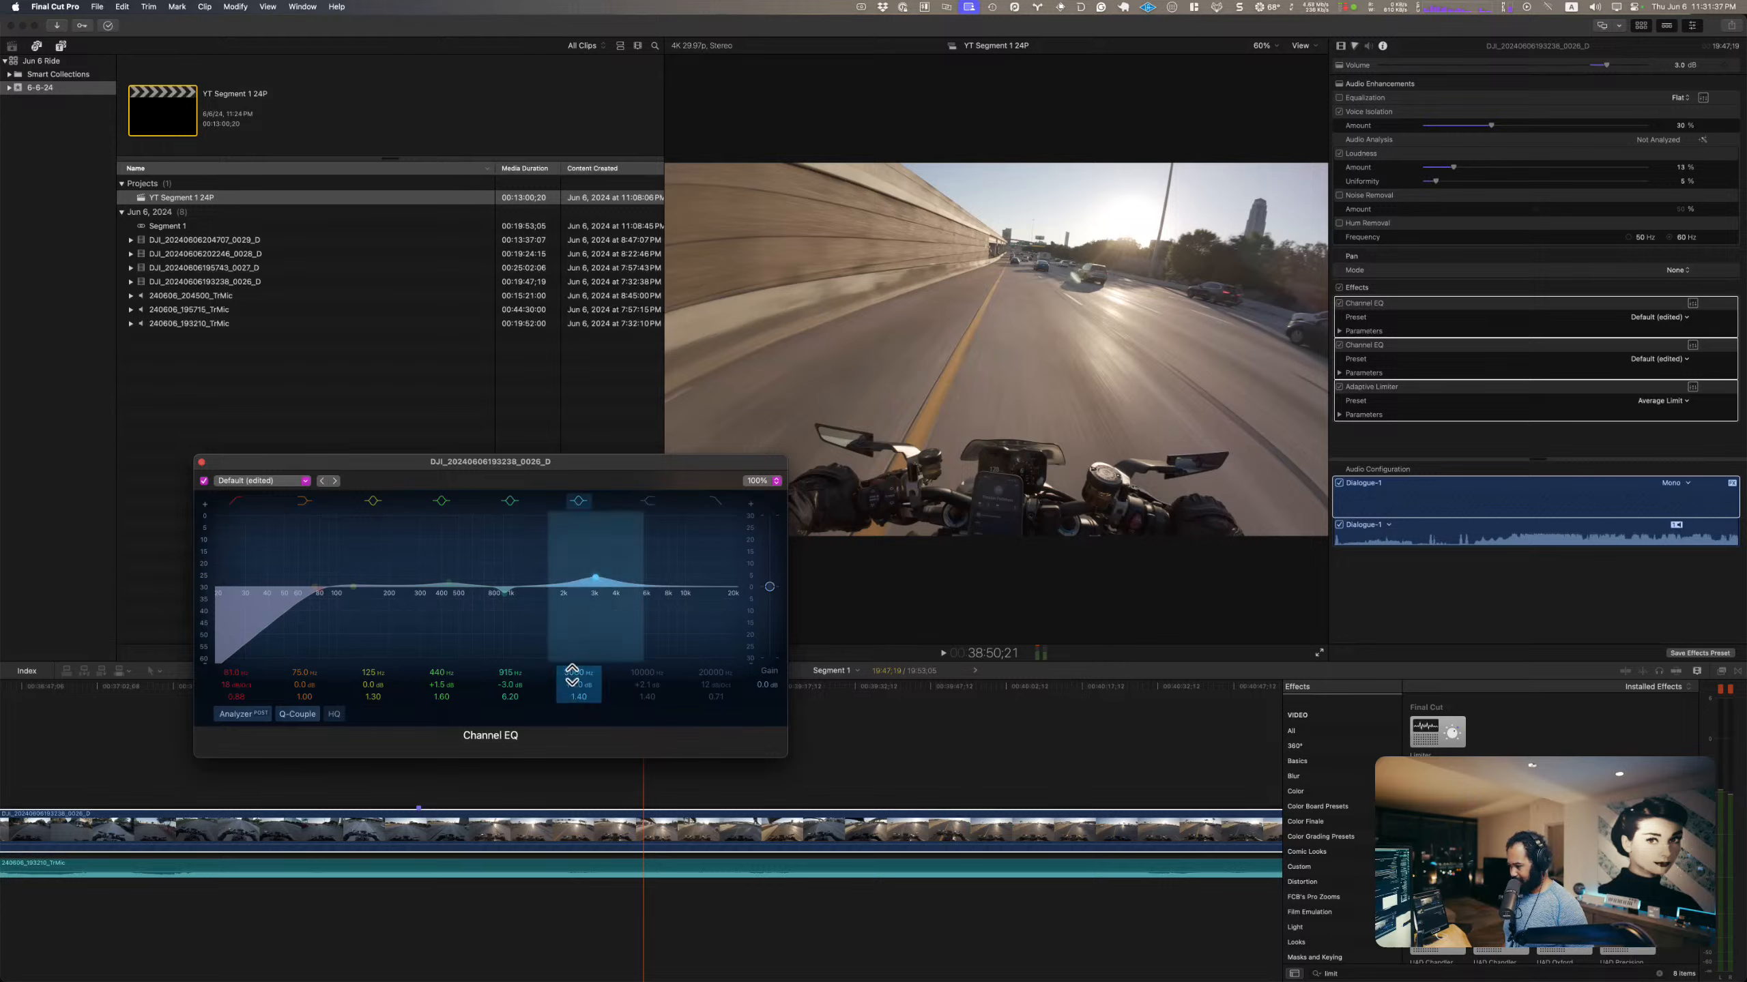
left_click_drag(575, 672, 573, 674)
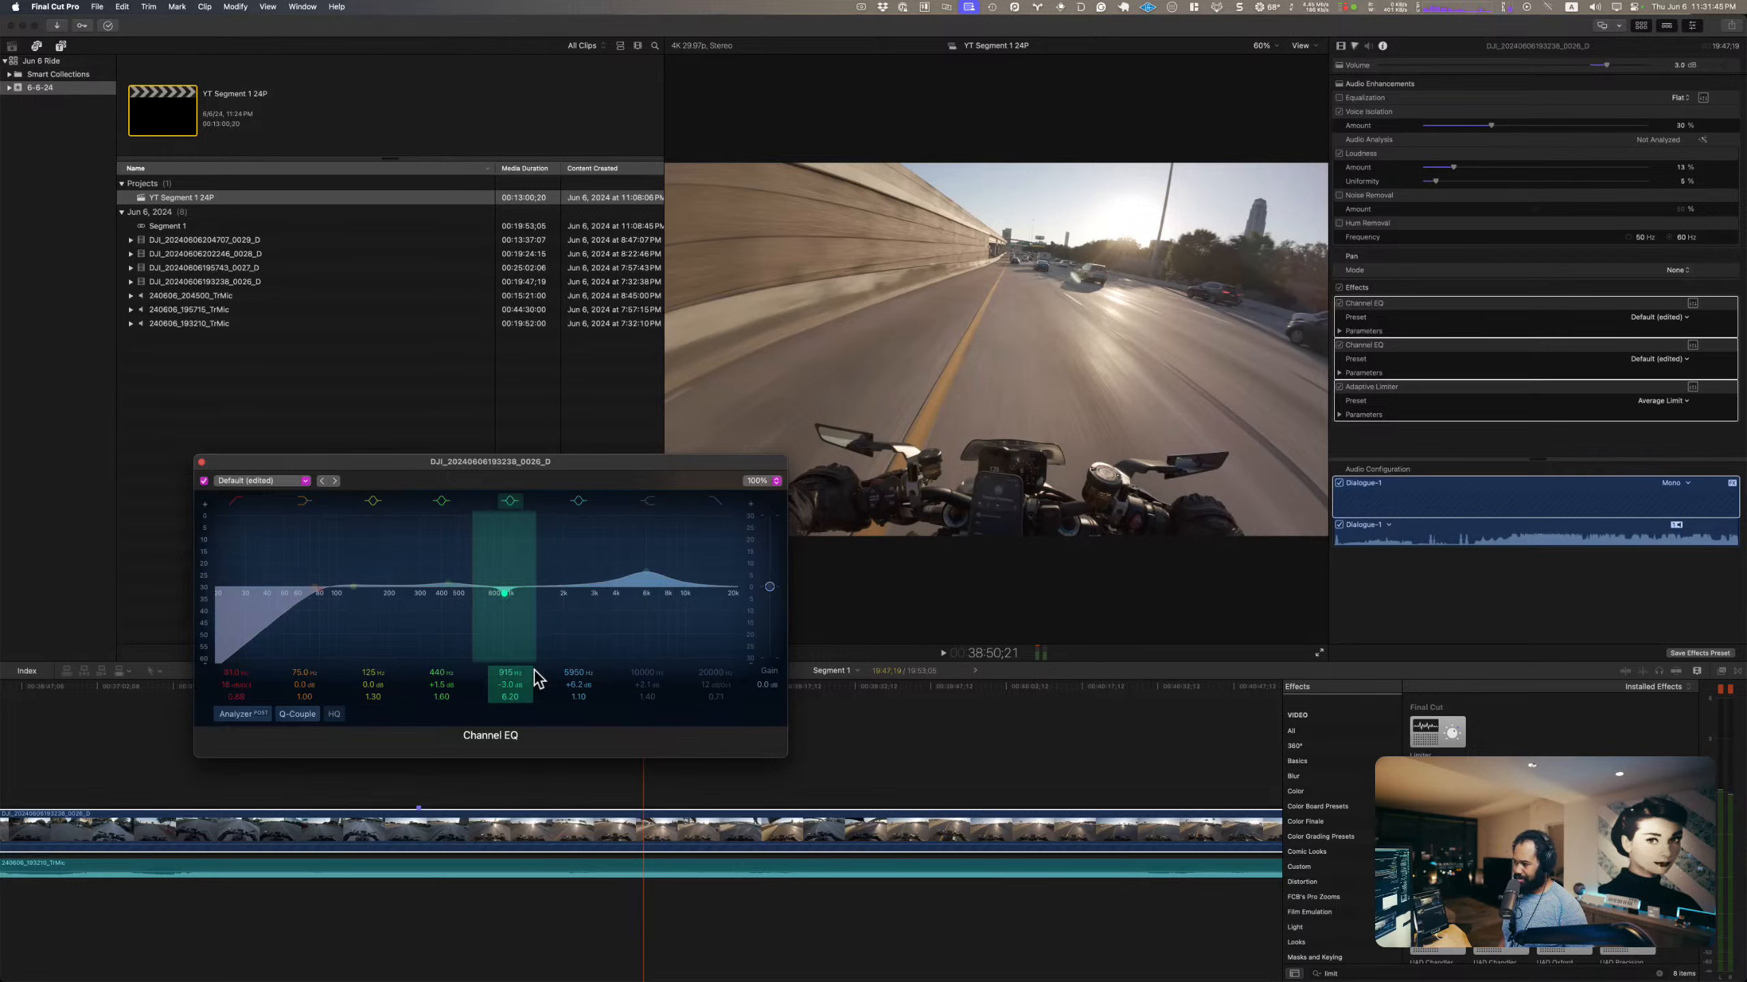
key("space")
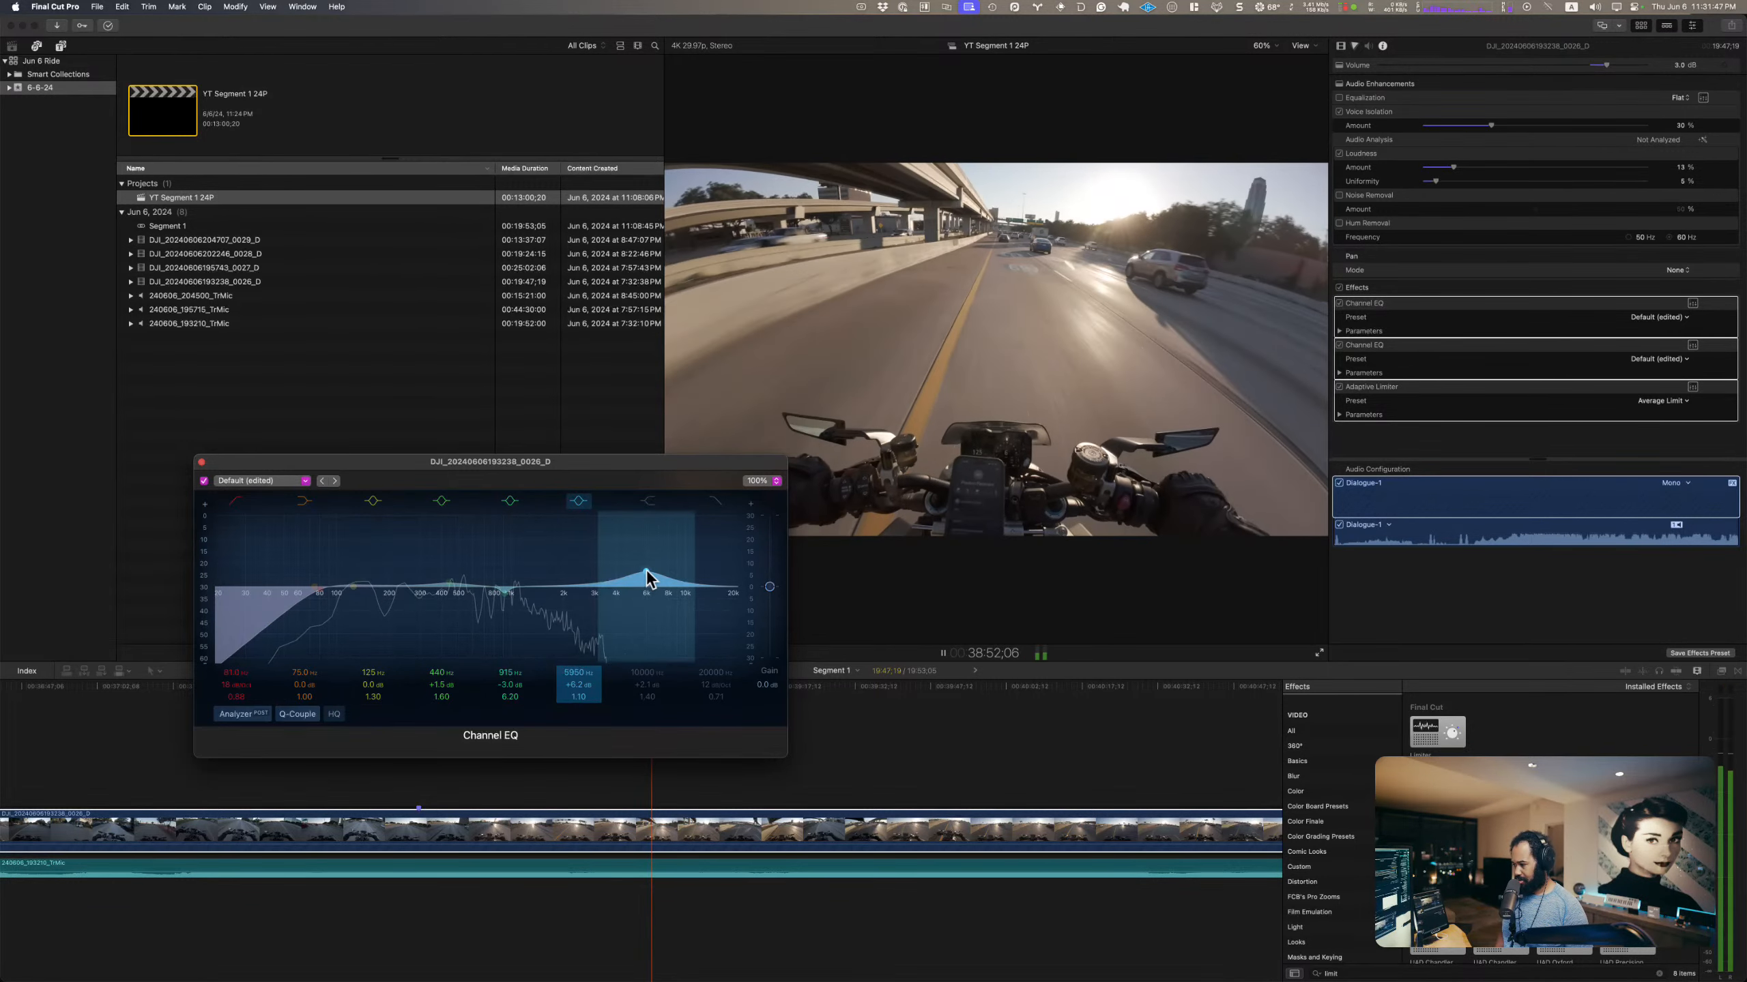
mouse_move(645, 572)
left_mouse_down()
mouse_move(627, 550)
mouse_move(647, 548)
mouse_move(629, 555)
left_mouse_up()
key("space")
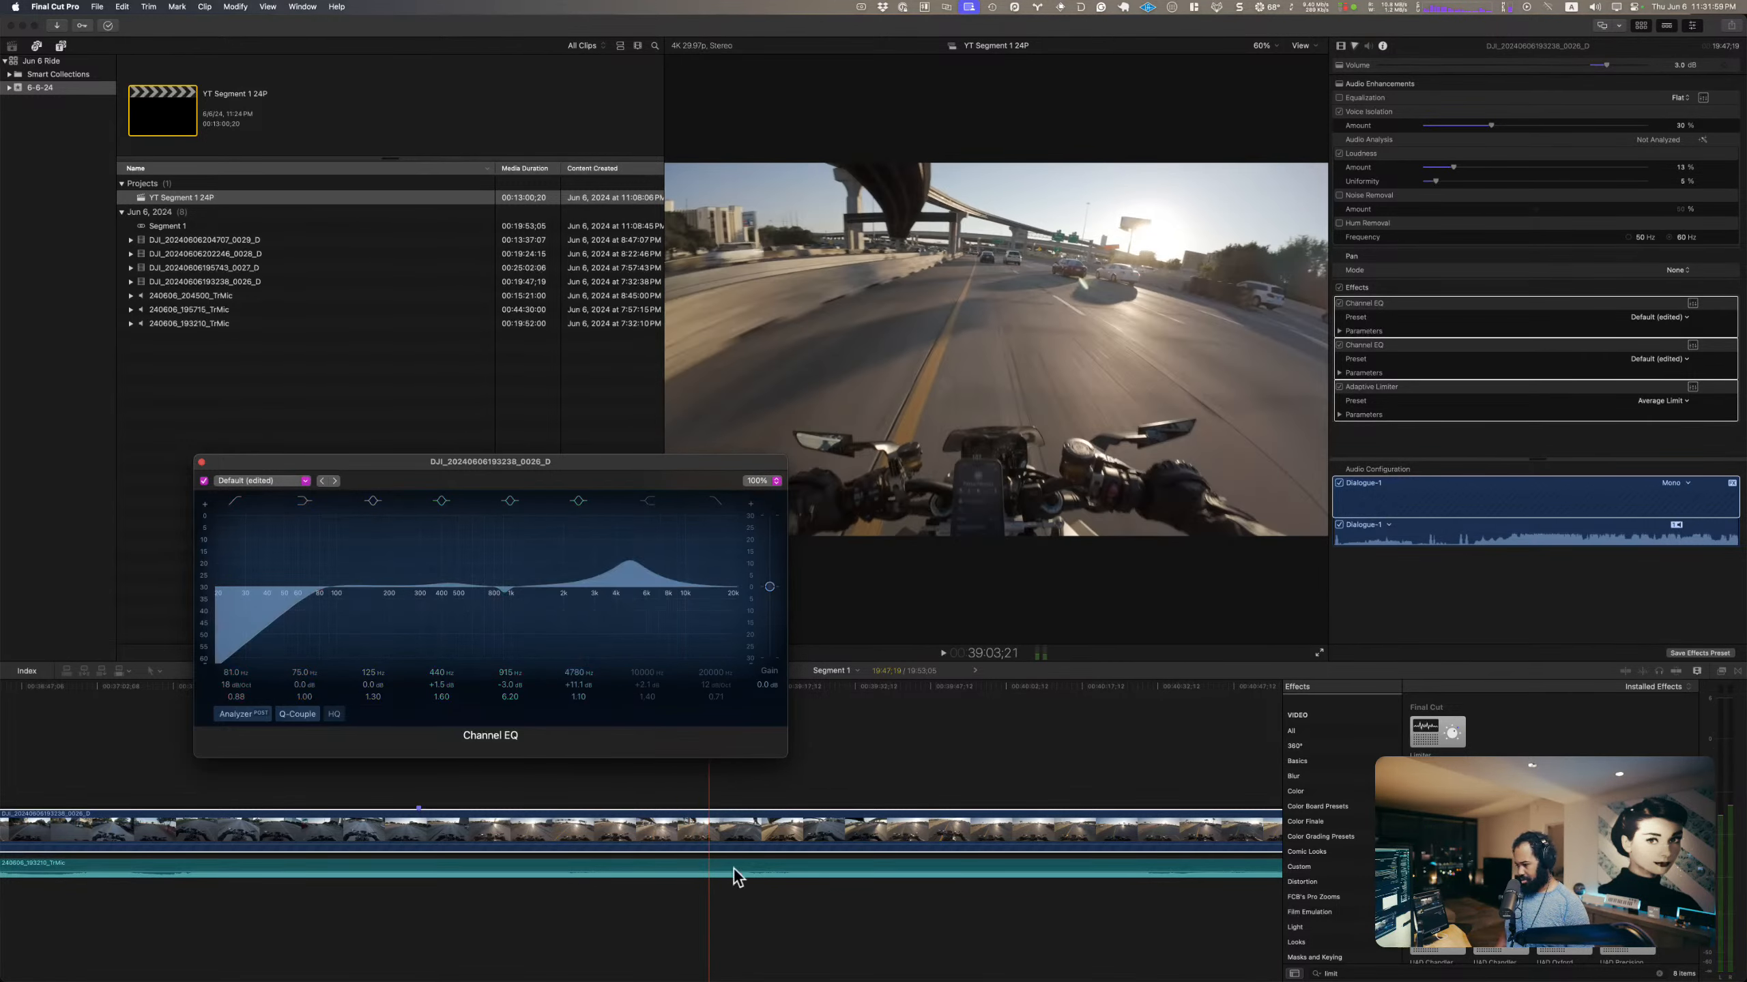
Step: Open the DJI clip's Adaptive Limiter editor and briefly audition the clip
left_click(734, 840)
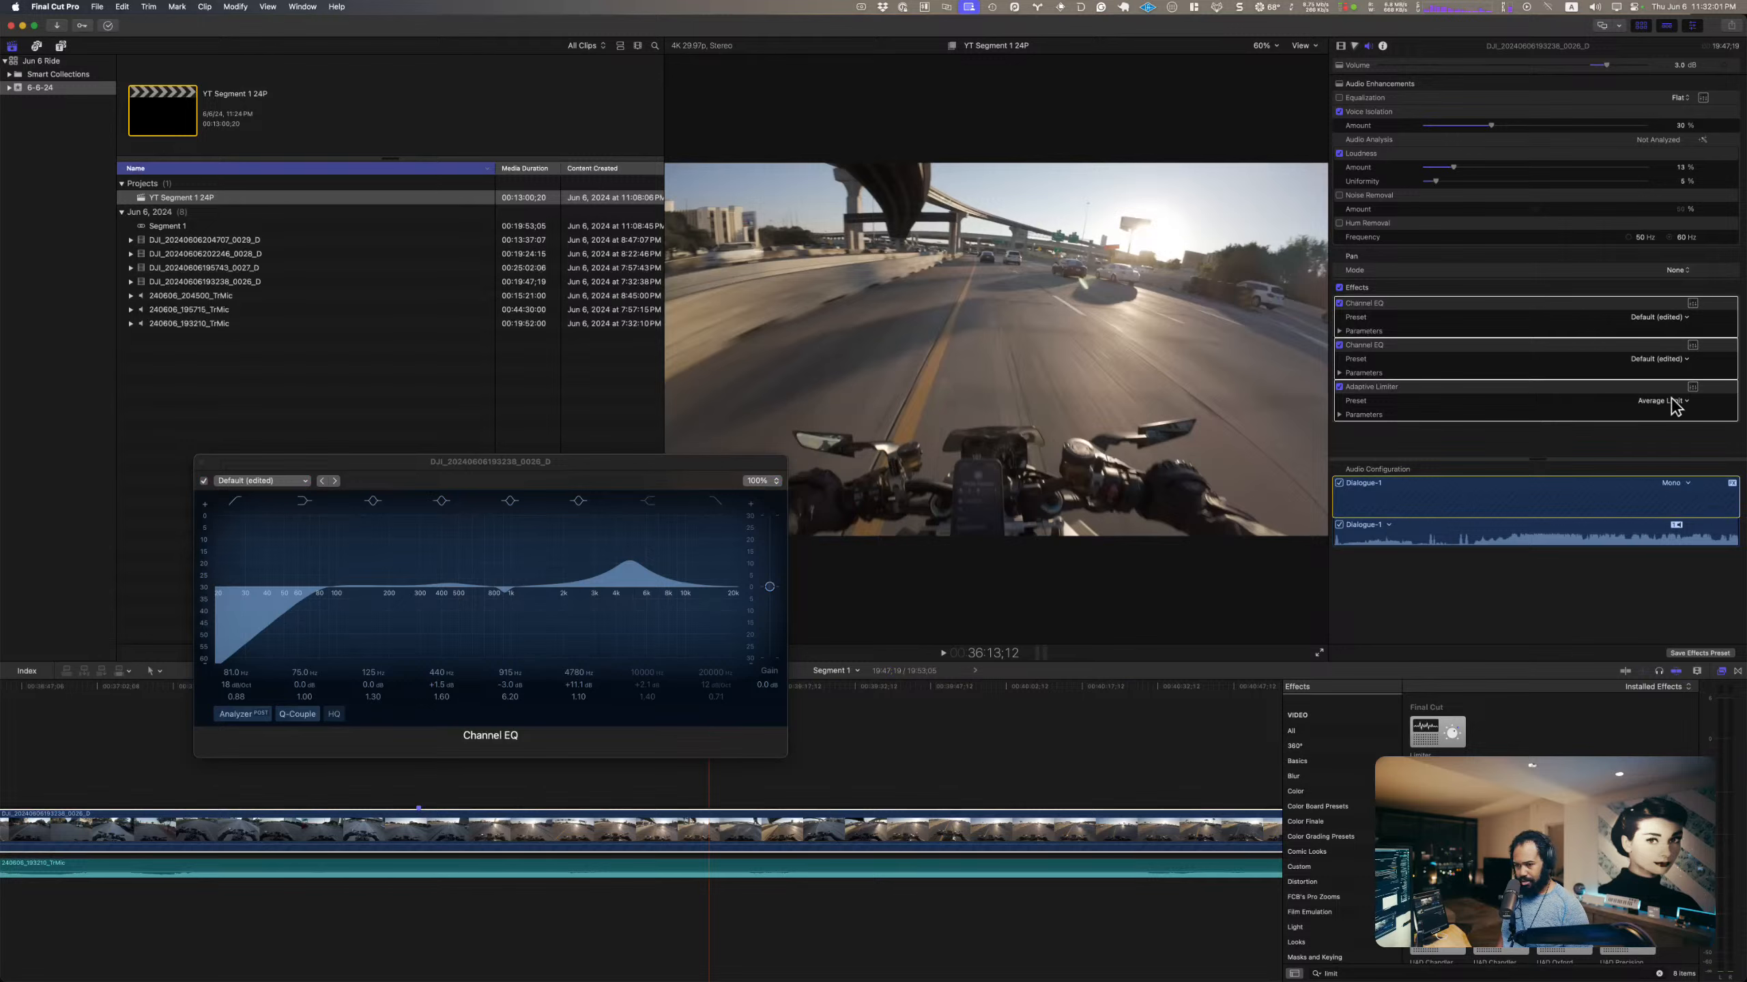
left_click(1692, 388)
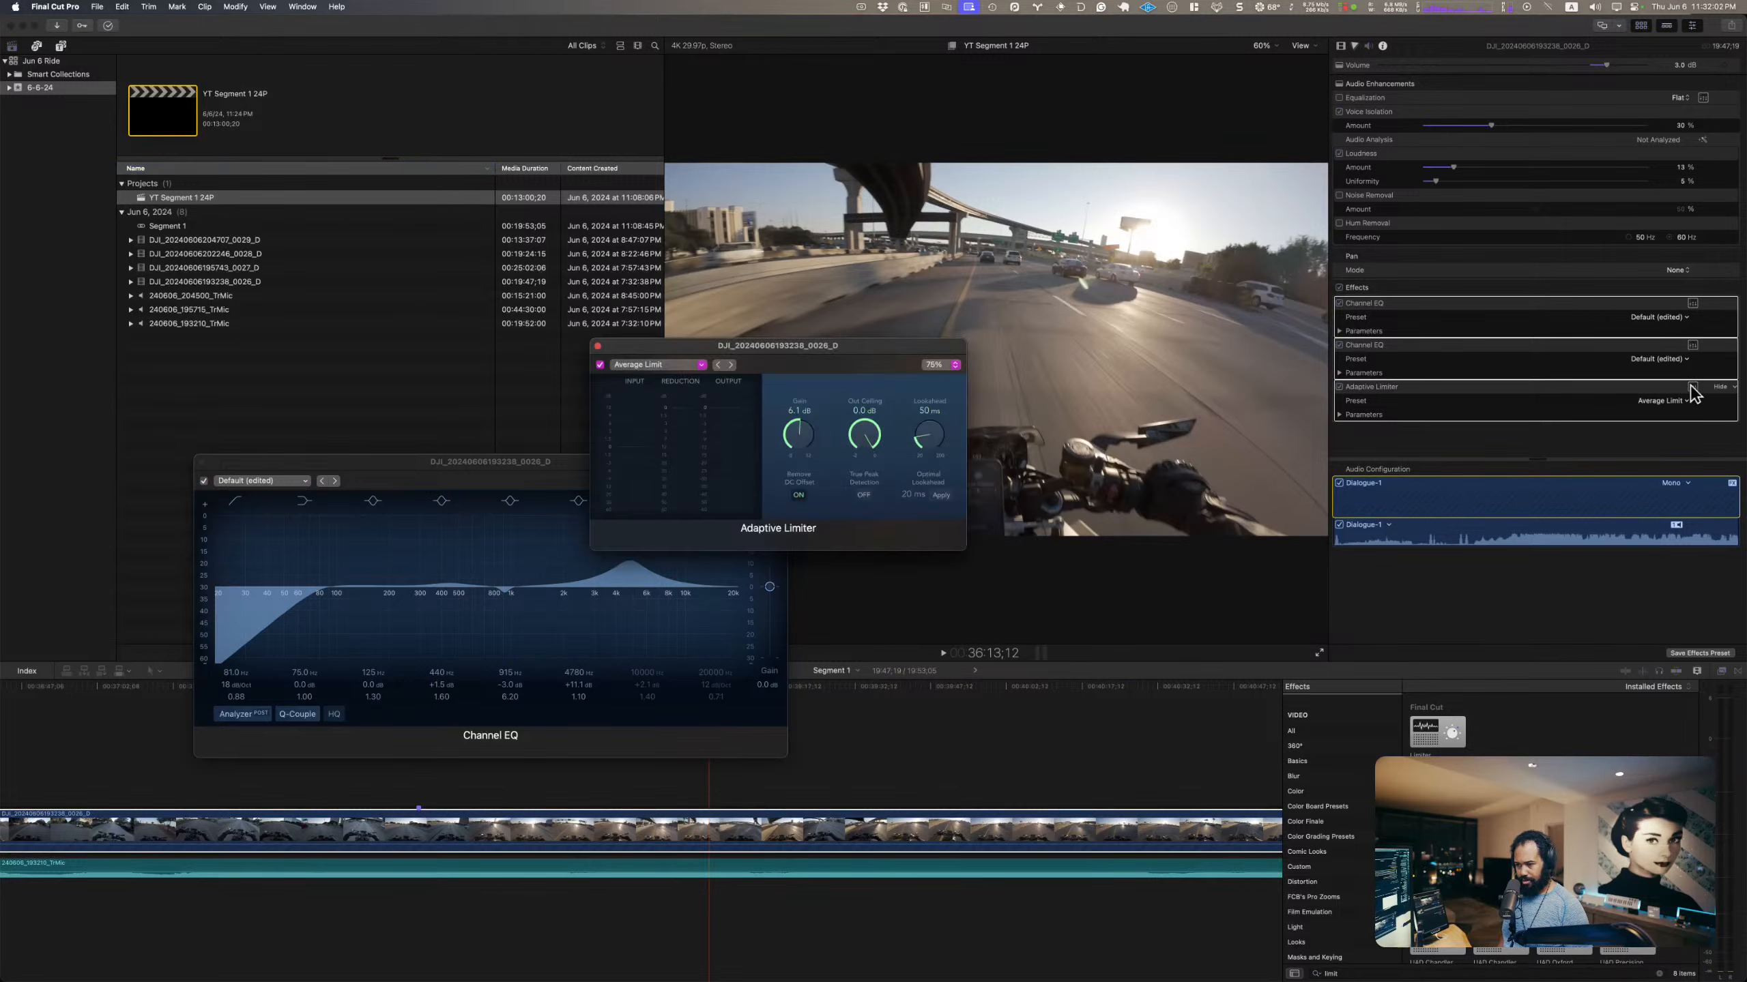
left_click(653, 364)
left_click(727, 353)
key("space")
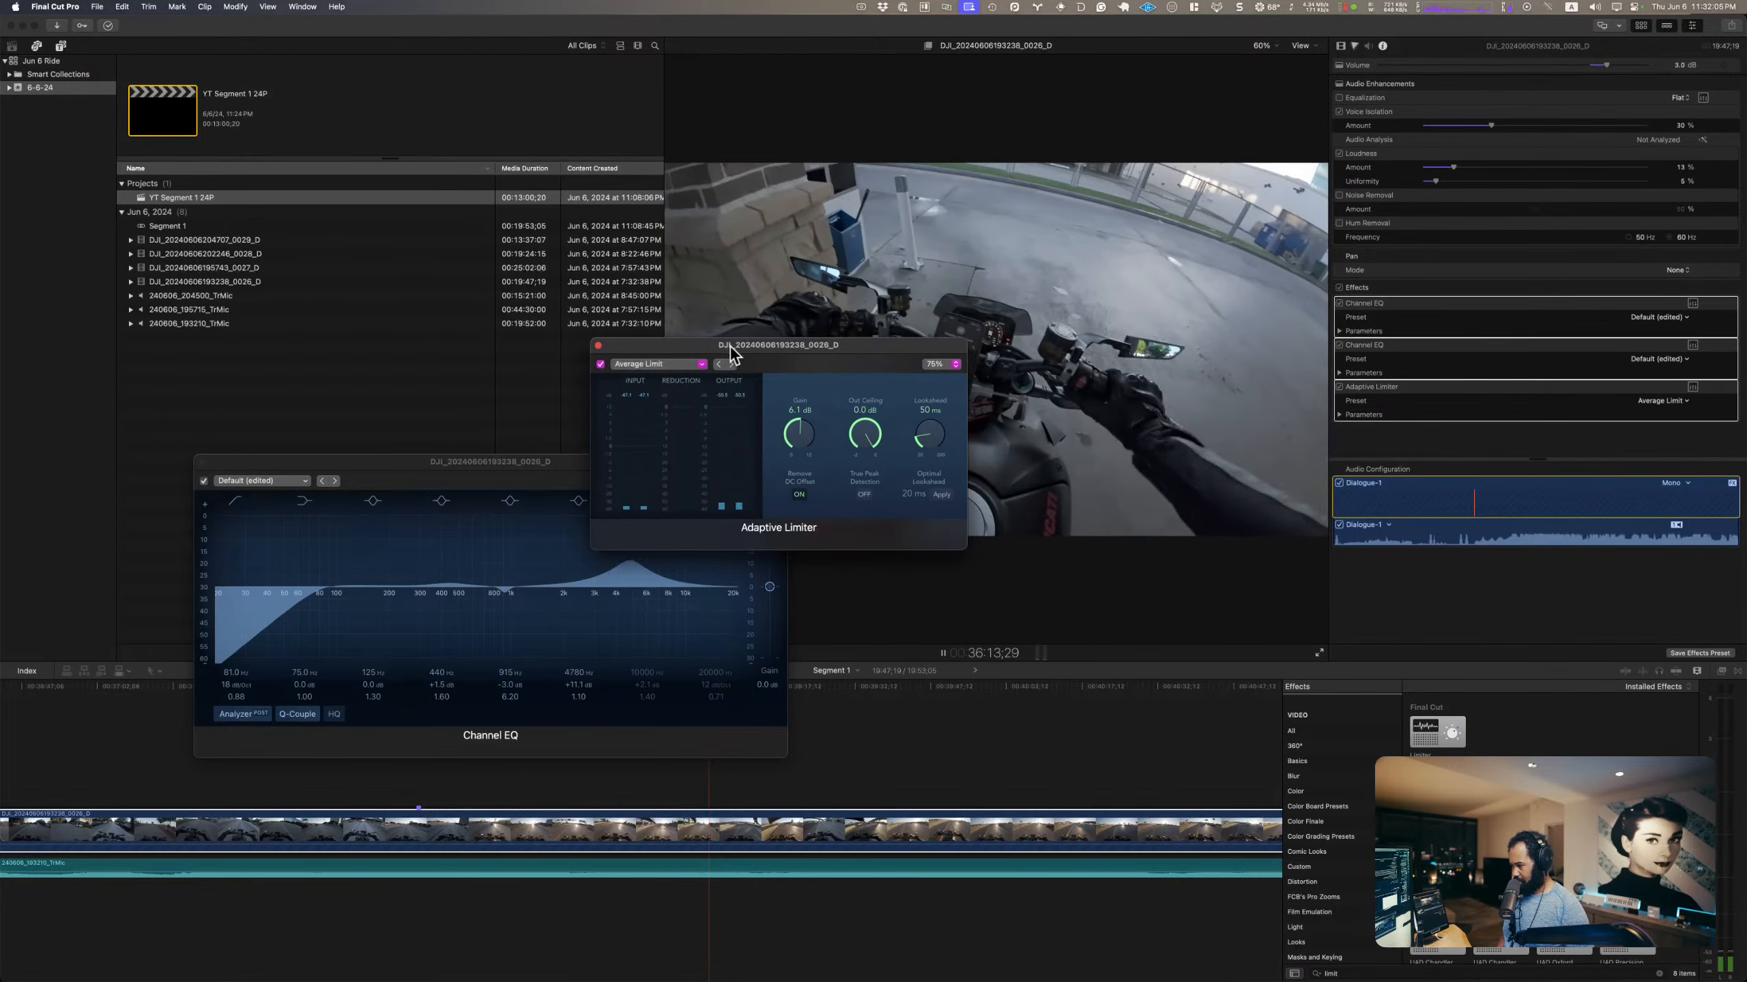
key("space")
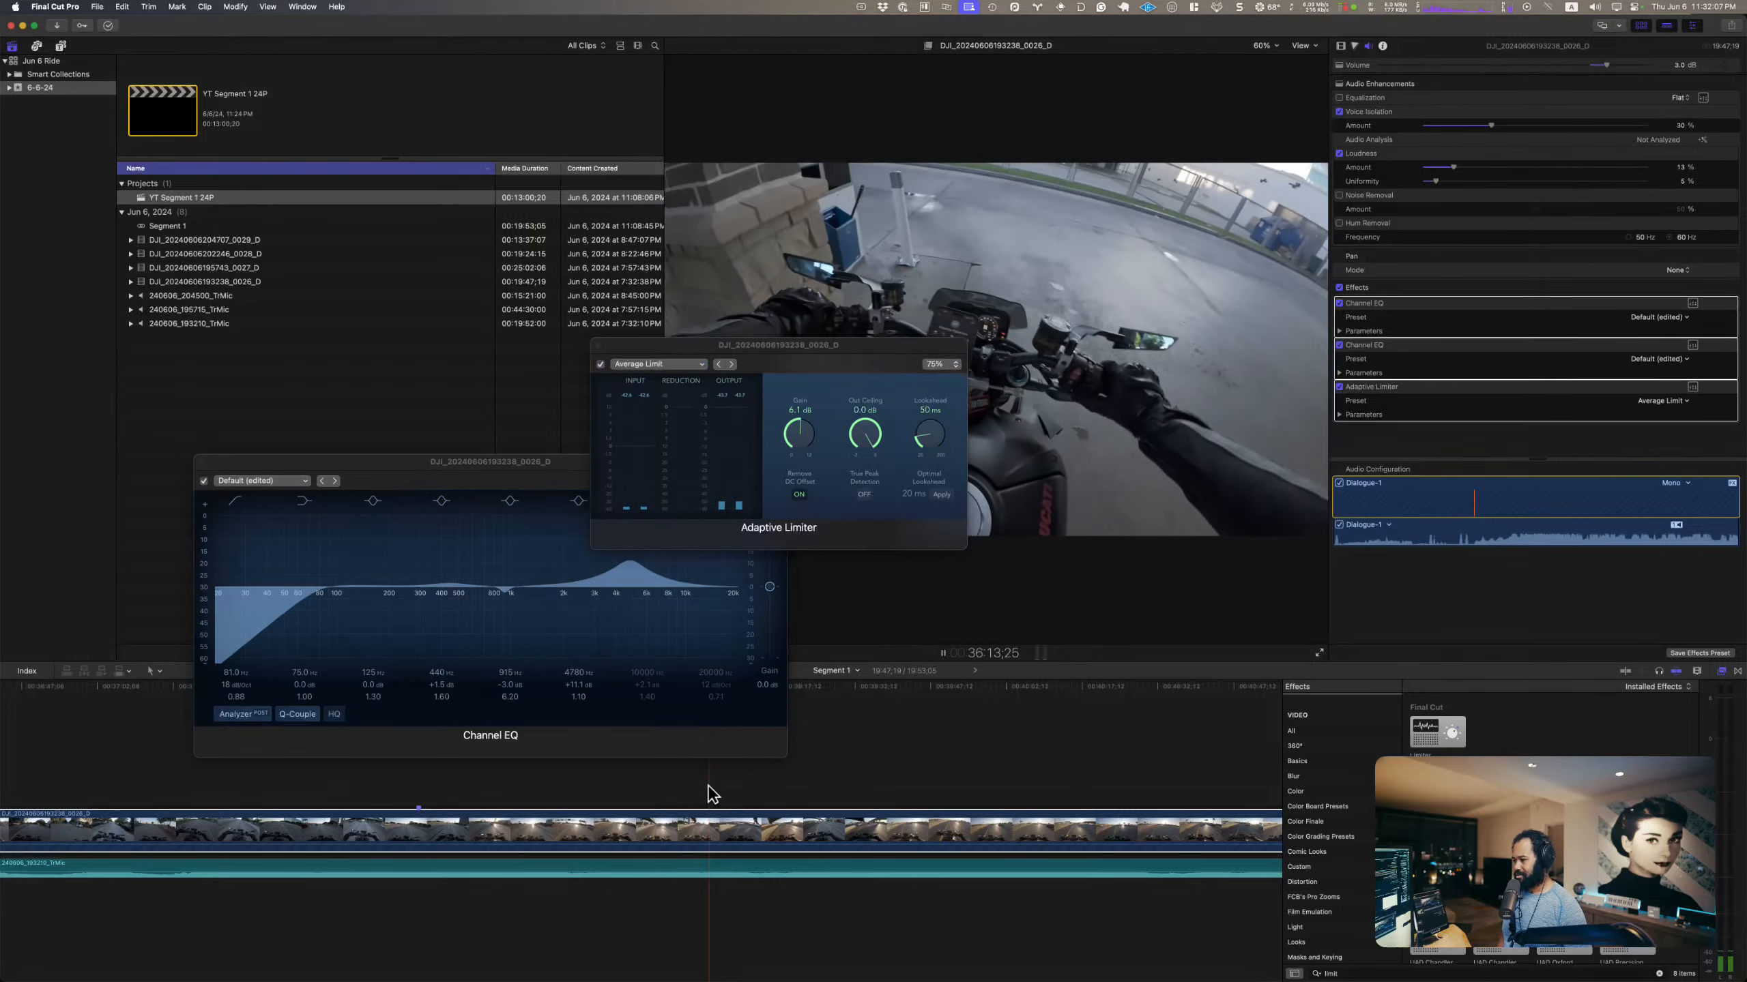
Step: Play from about 40:02, set the DJI clip's Adaptive Limiter gain to about 6.4 dB, and close the limiter editor
left_click(851, 753)
left_click(1003, 687)
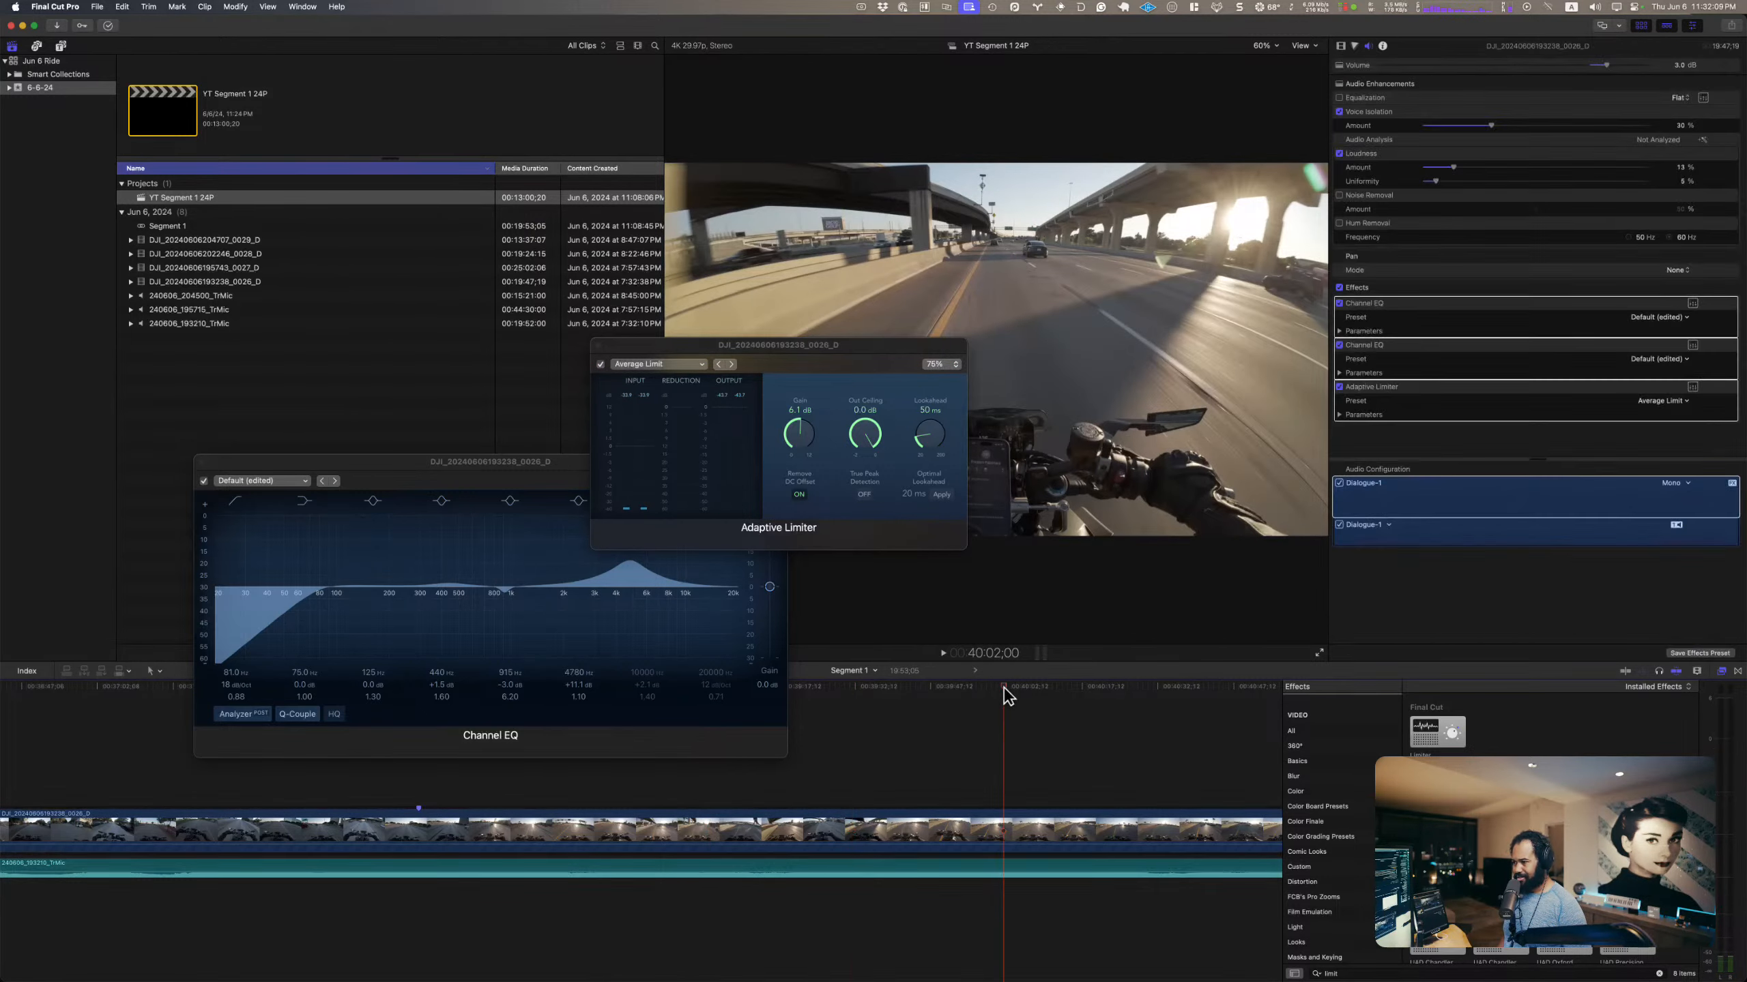
key("space")
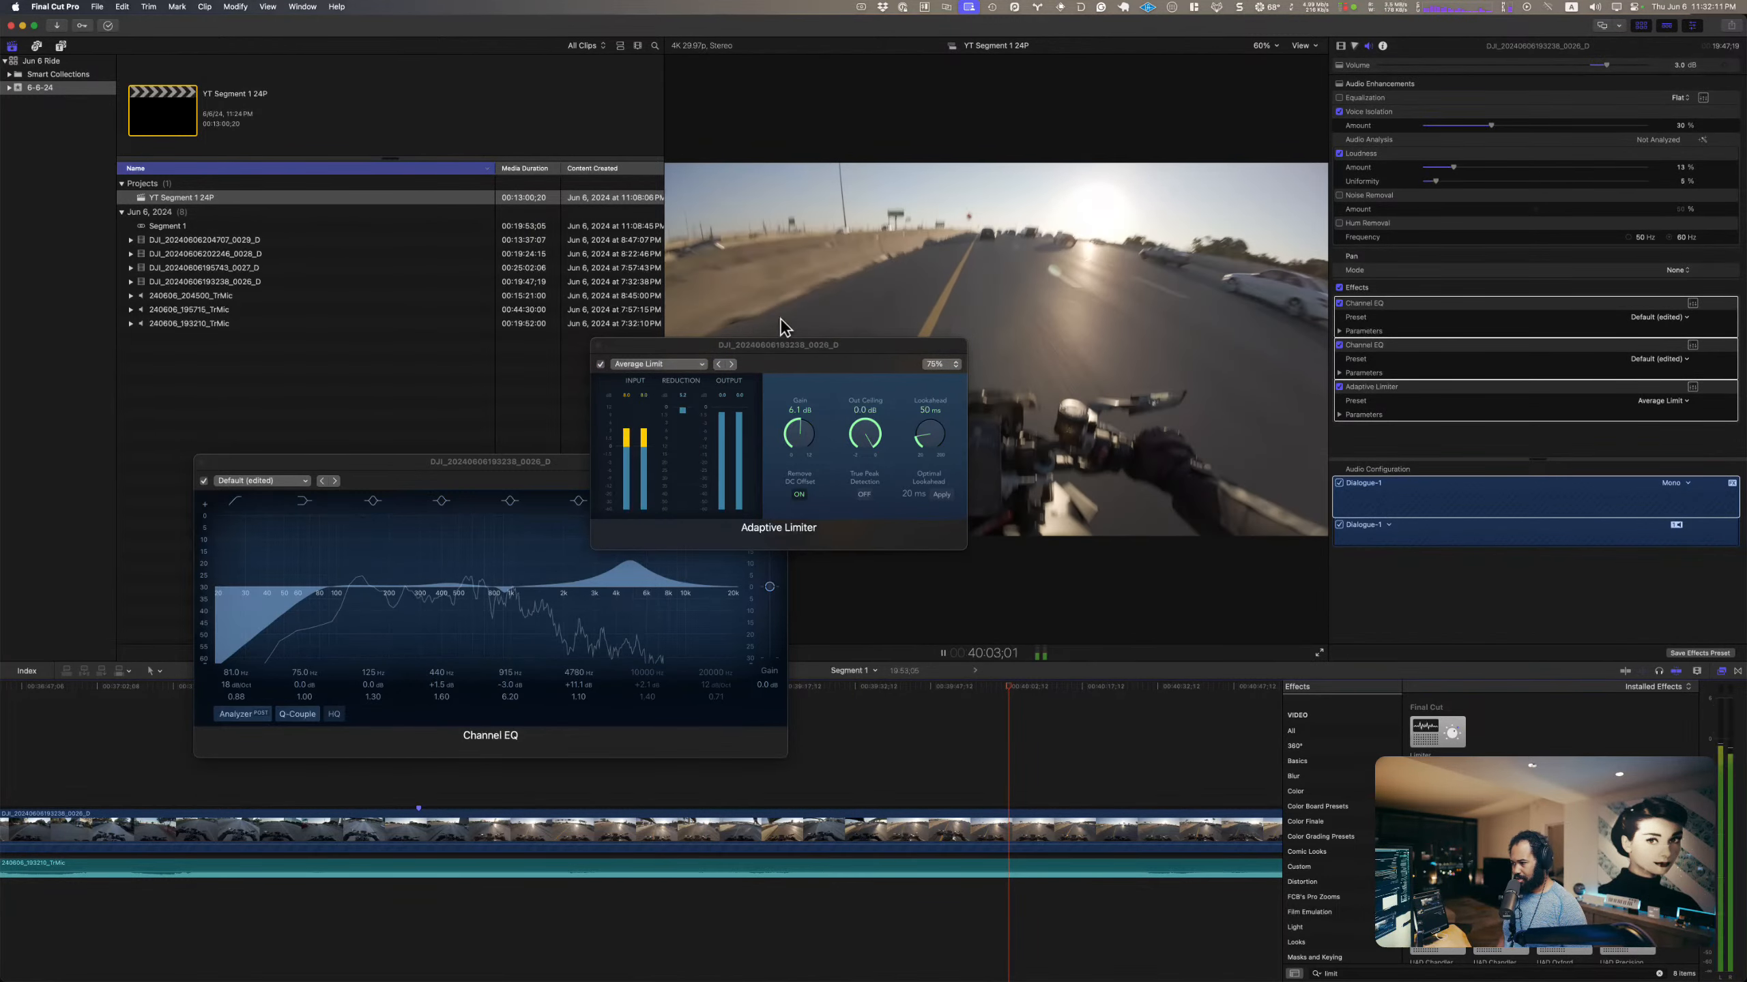
mouse_move(797, 433)
left_mouse_down()
mouse_move(806, 402)
mouse_move(808, 430)
left_mouse_up()
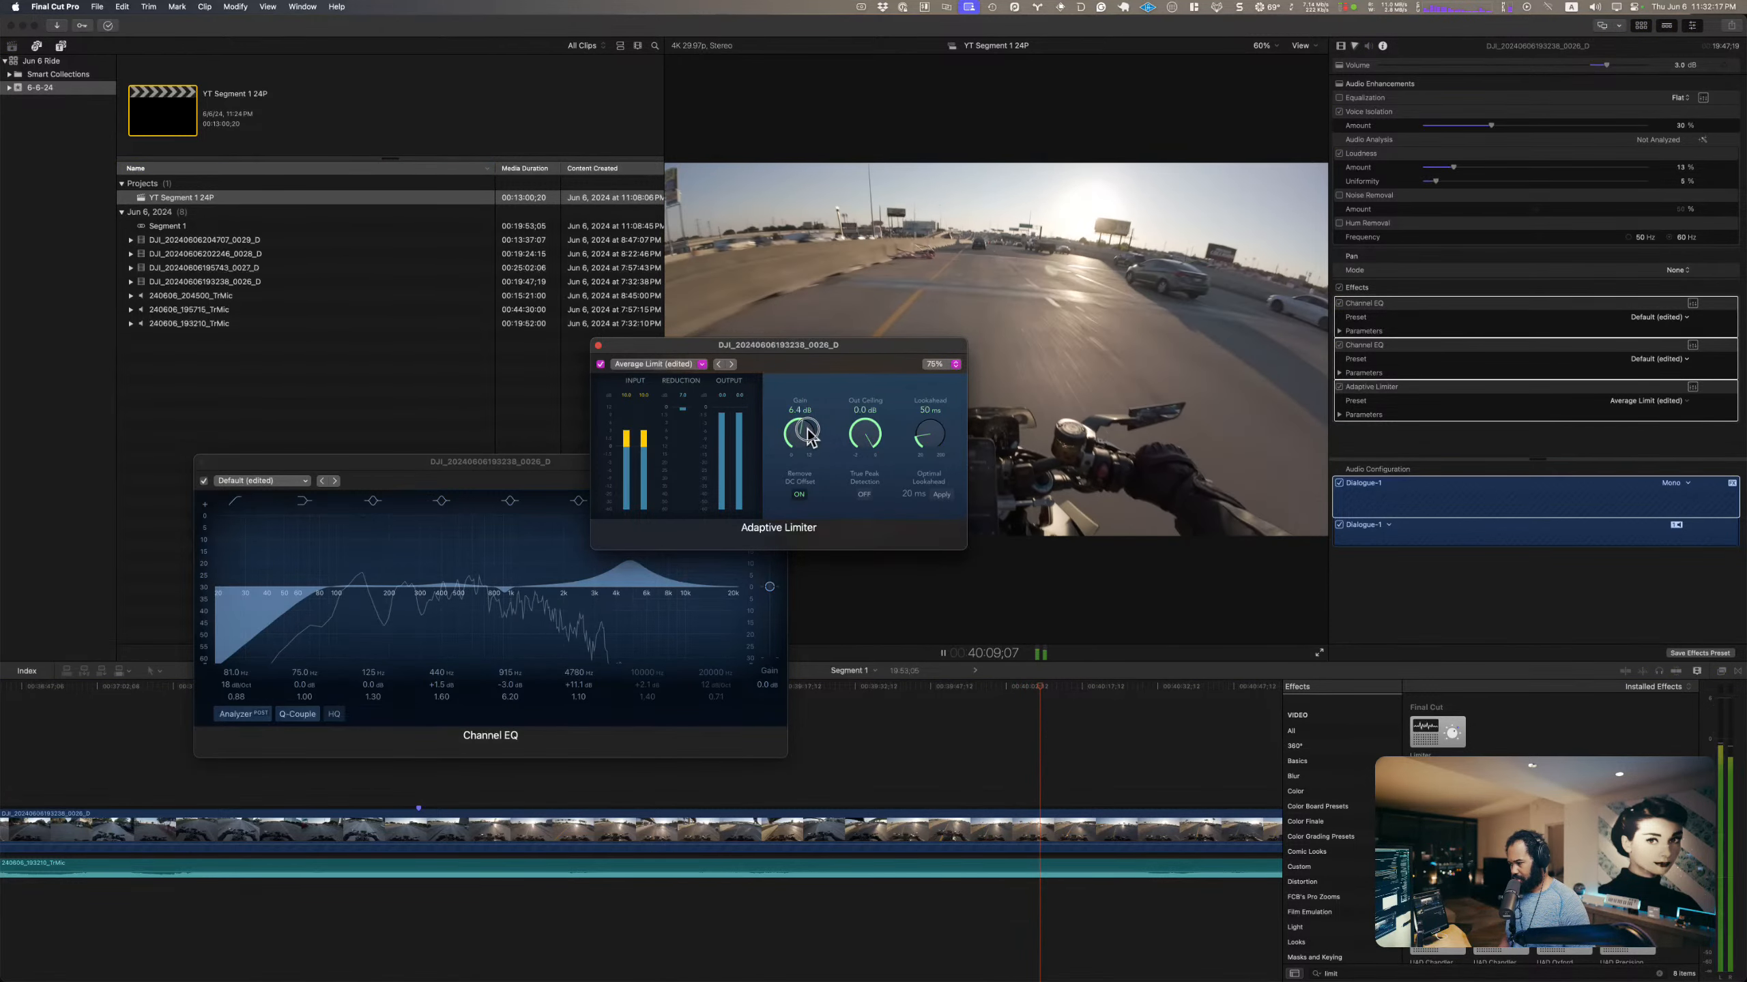
left_click(598, 346)
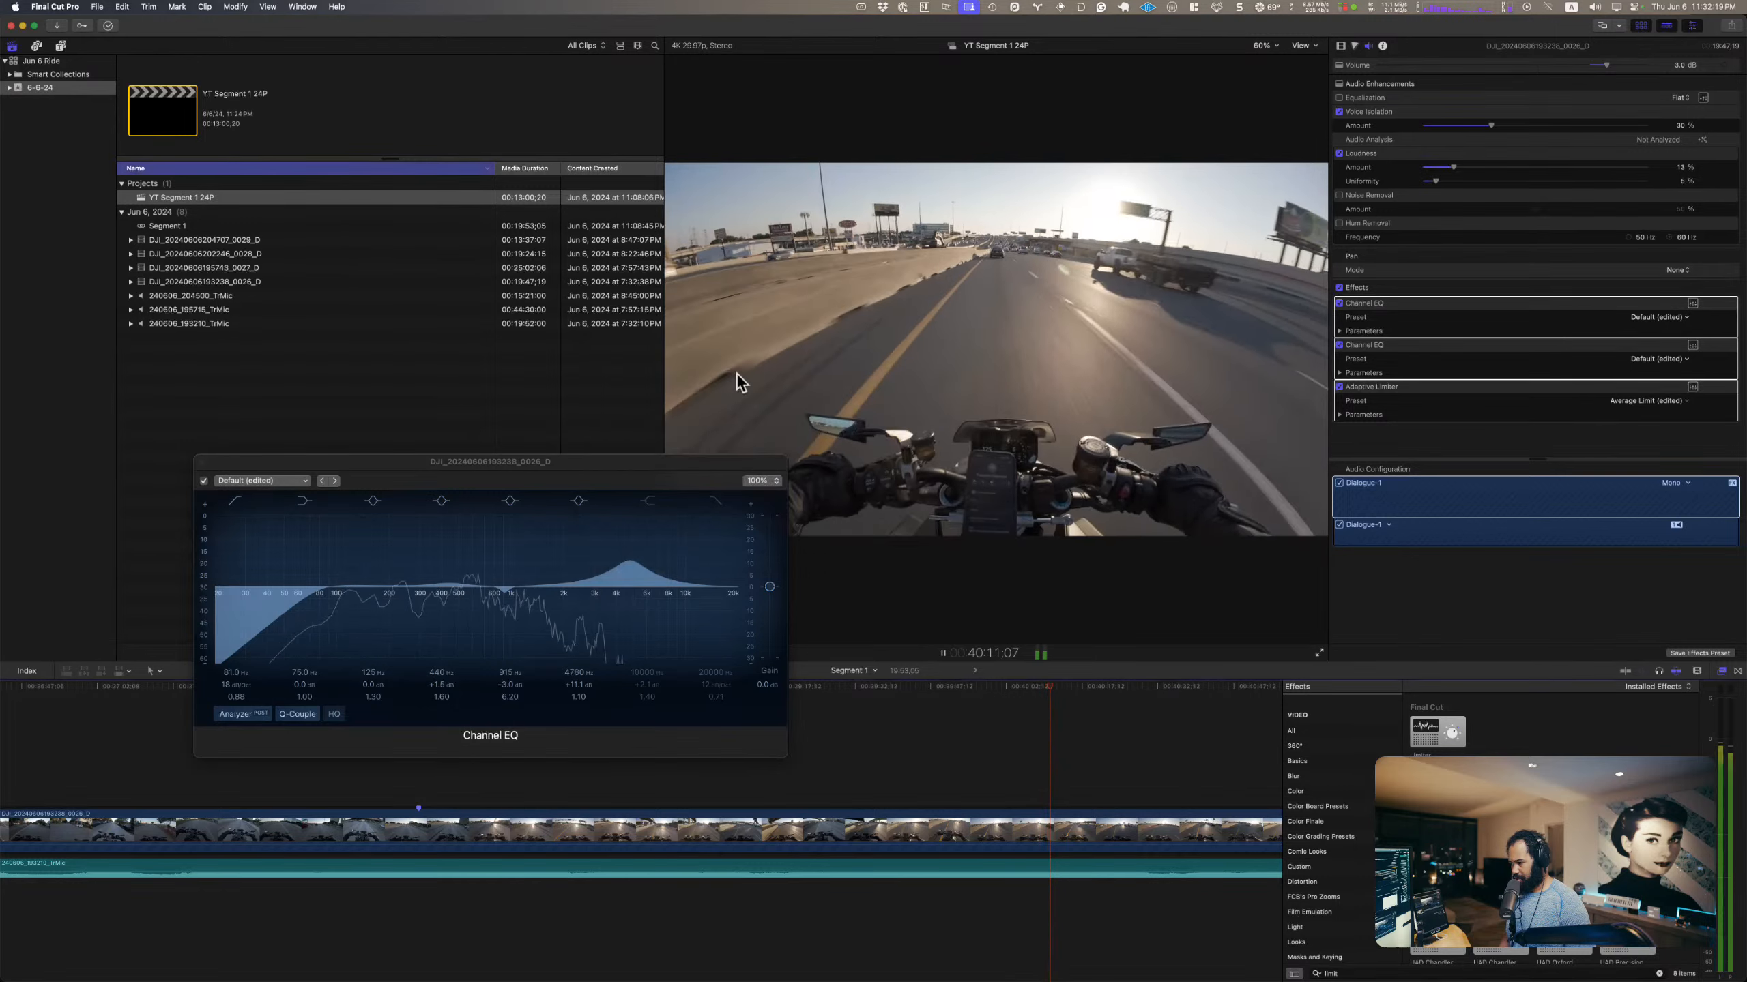
key("space")
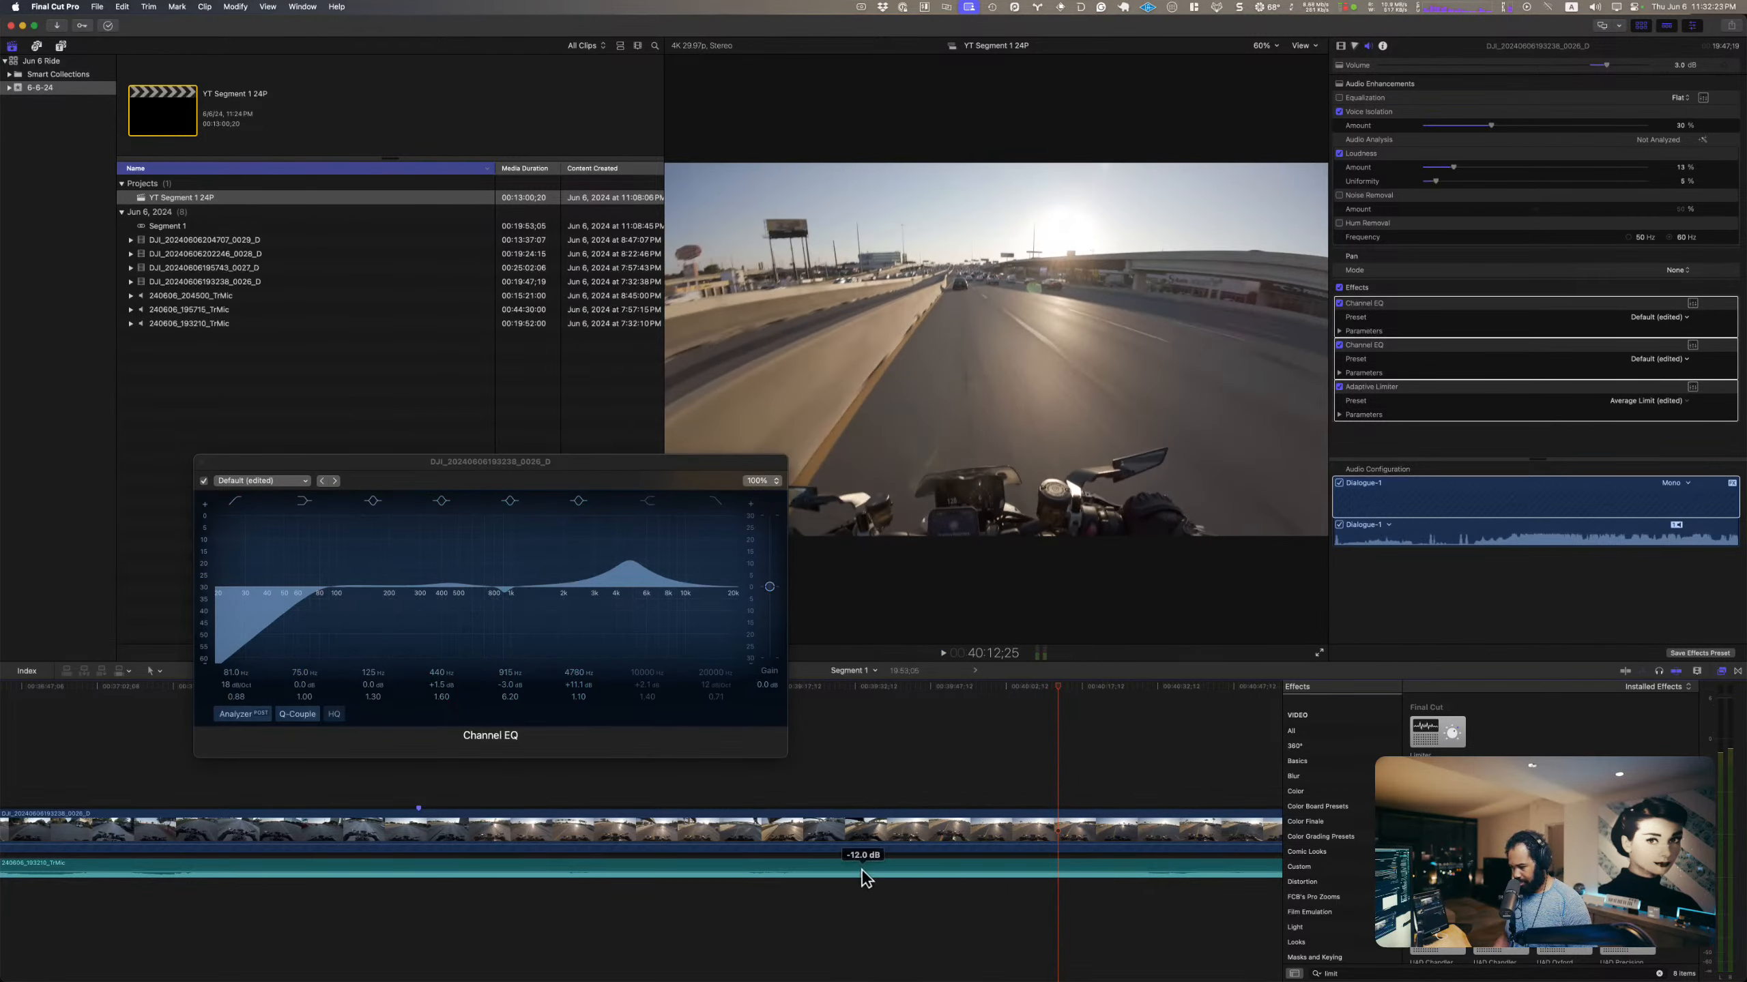
key("space")
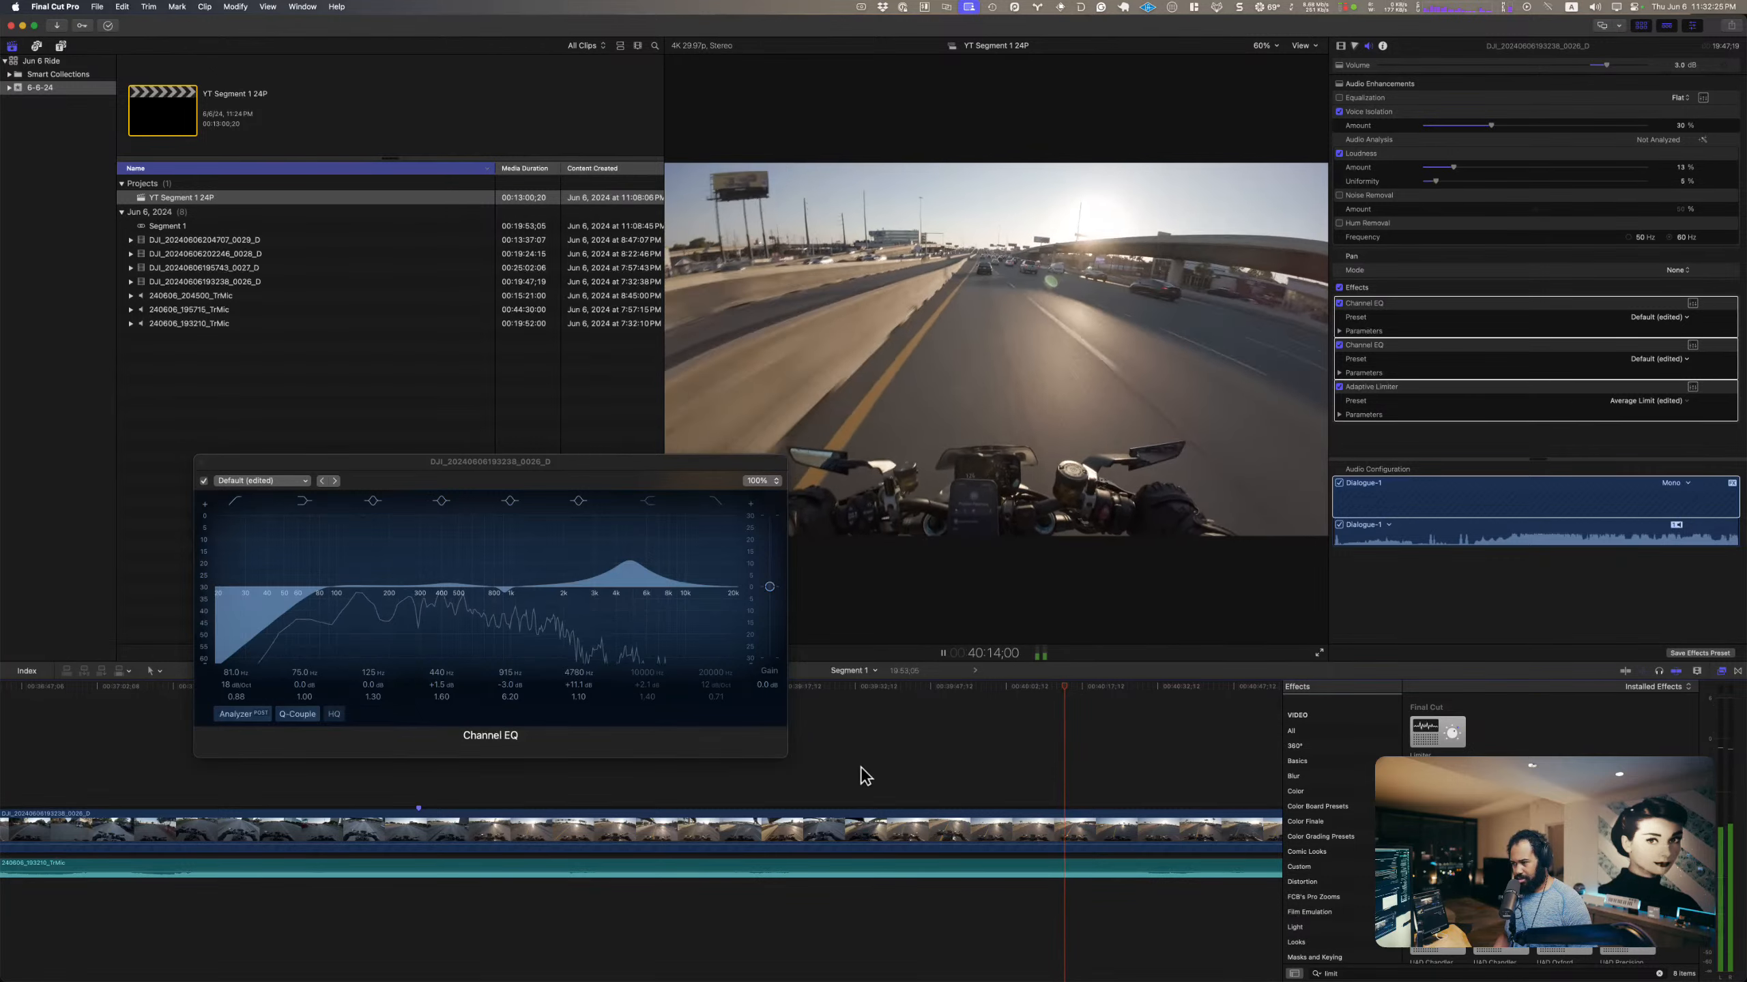
Step: Set the DJI clip's volume to 0.0 dB and replay the mix from about 39:40
key("space")
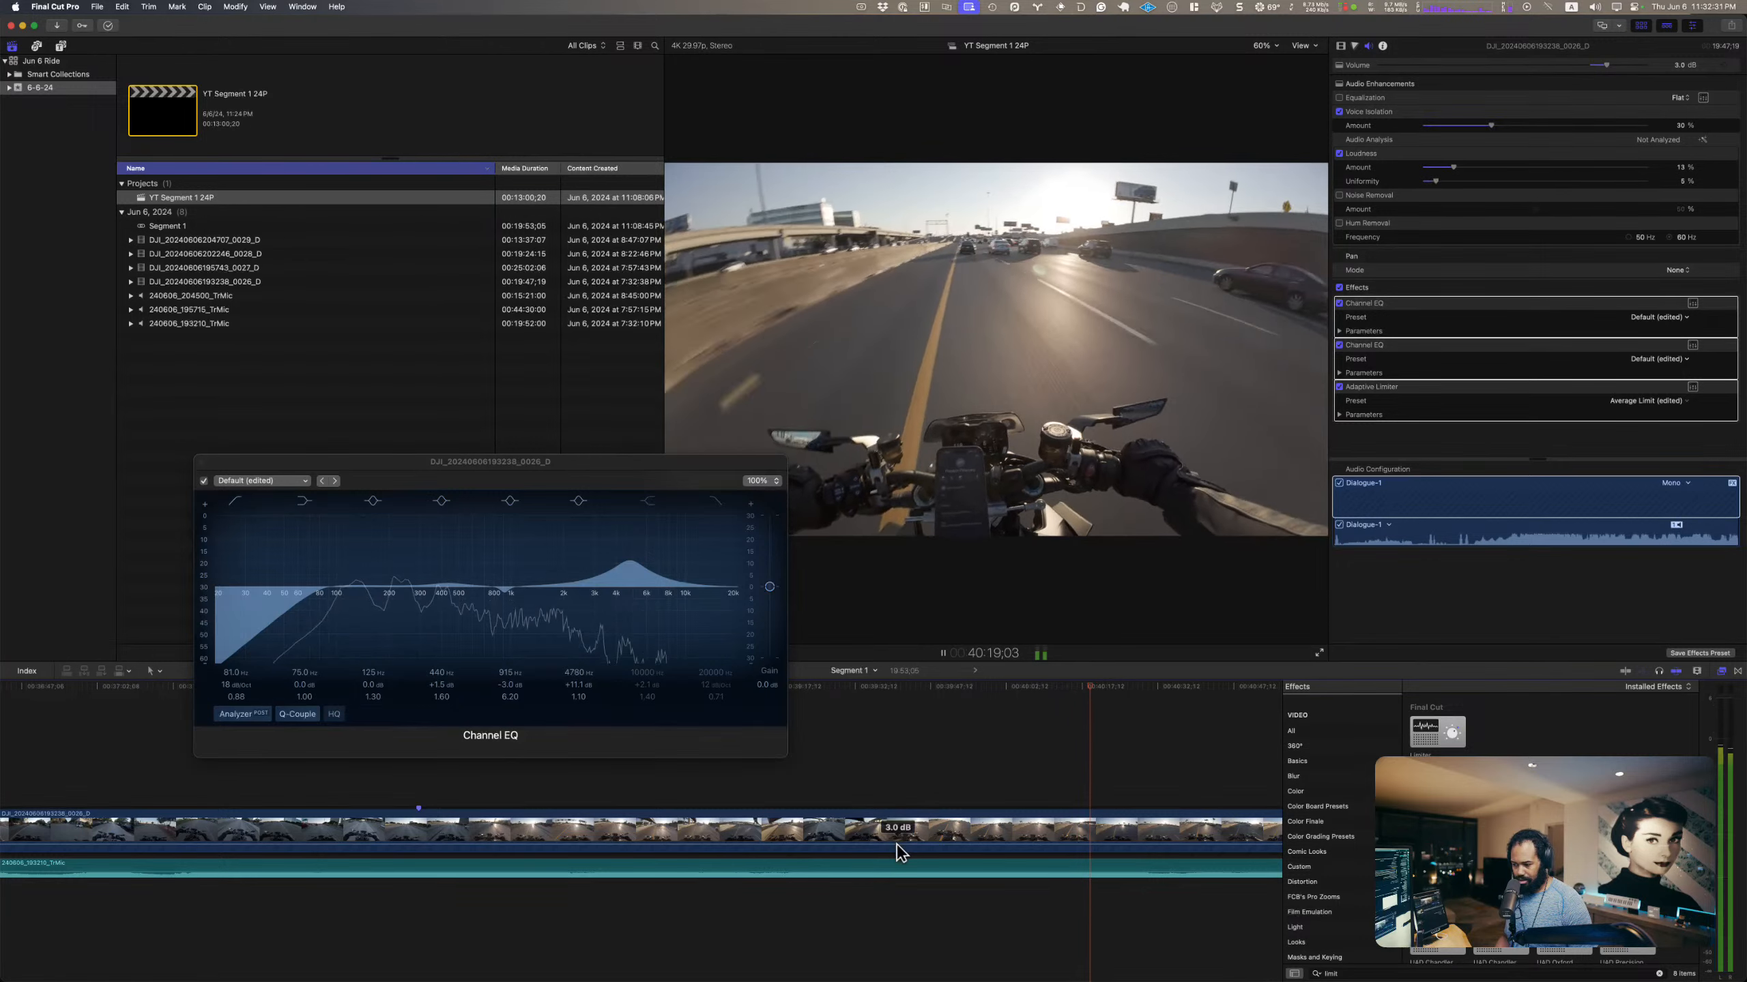
key("space")
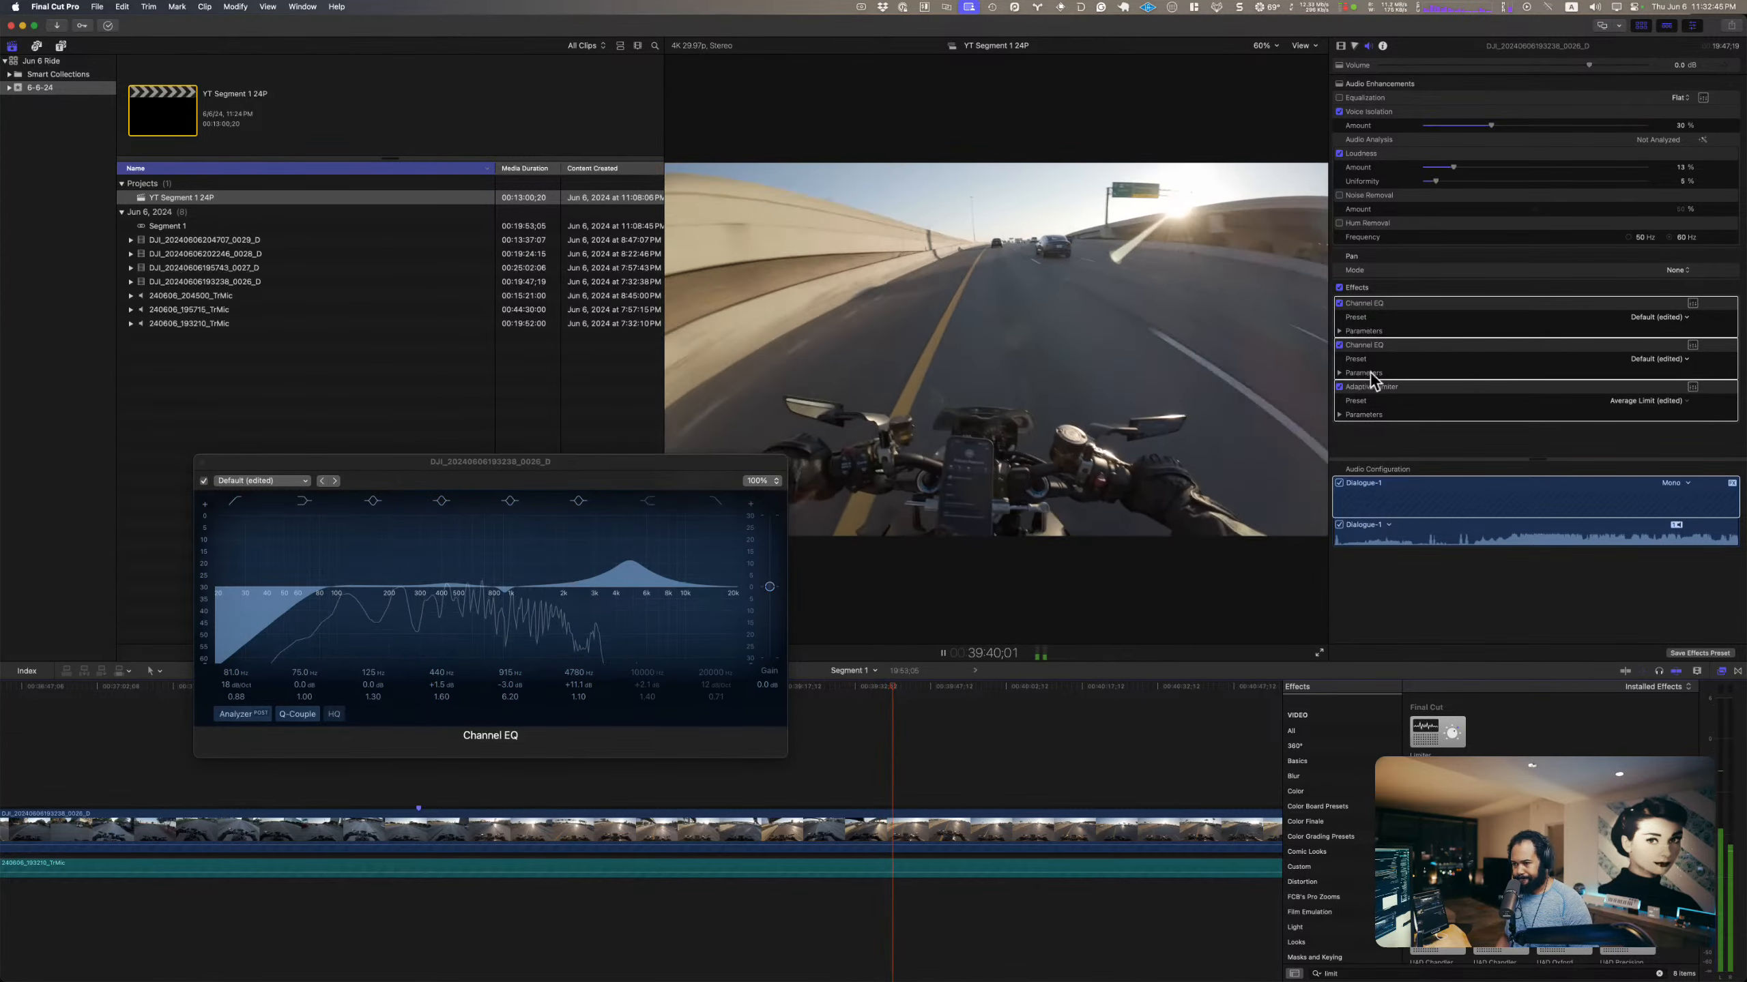
Step: Retune the boost in the DJI clip's second Channel EQ to about 4300 Hz, +12.3 dB, Q 0.75, and close the editor
key("c")
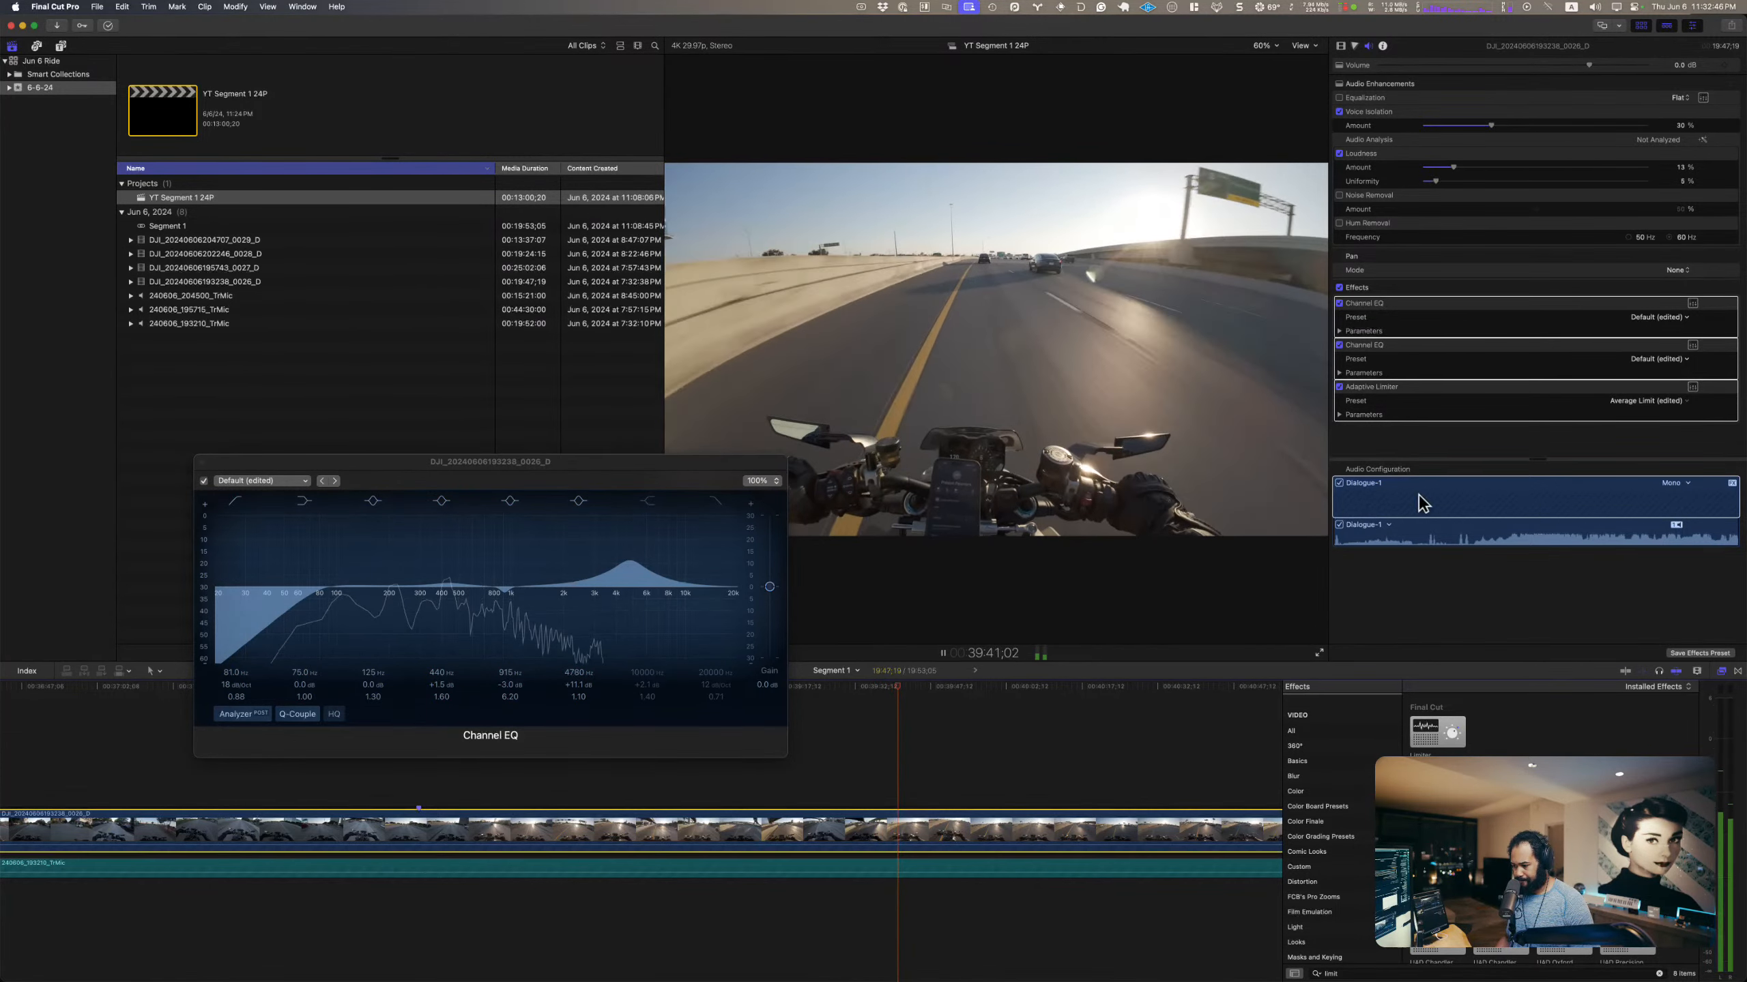
left_click(1692, 345)
left_click(1692, 345)
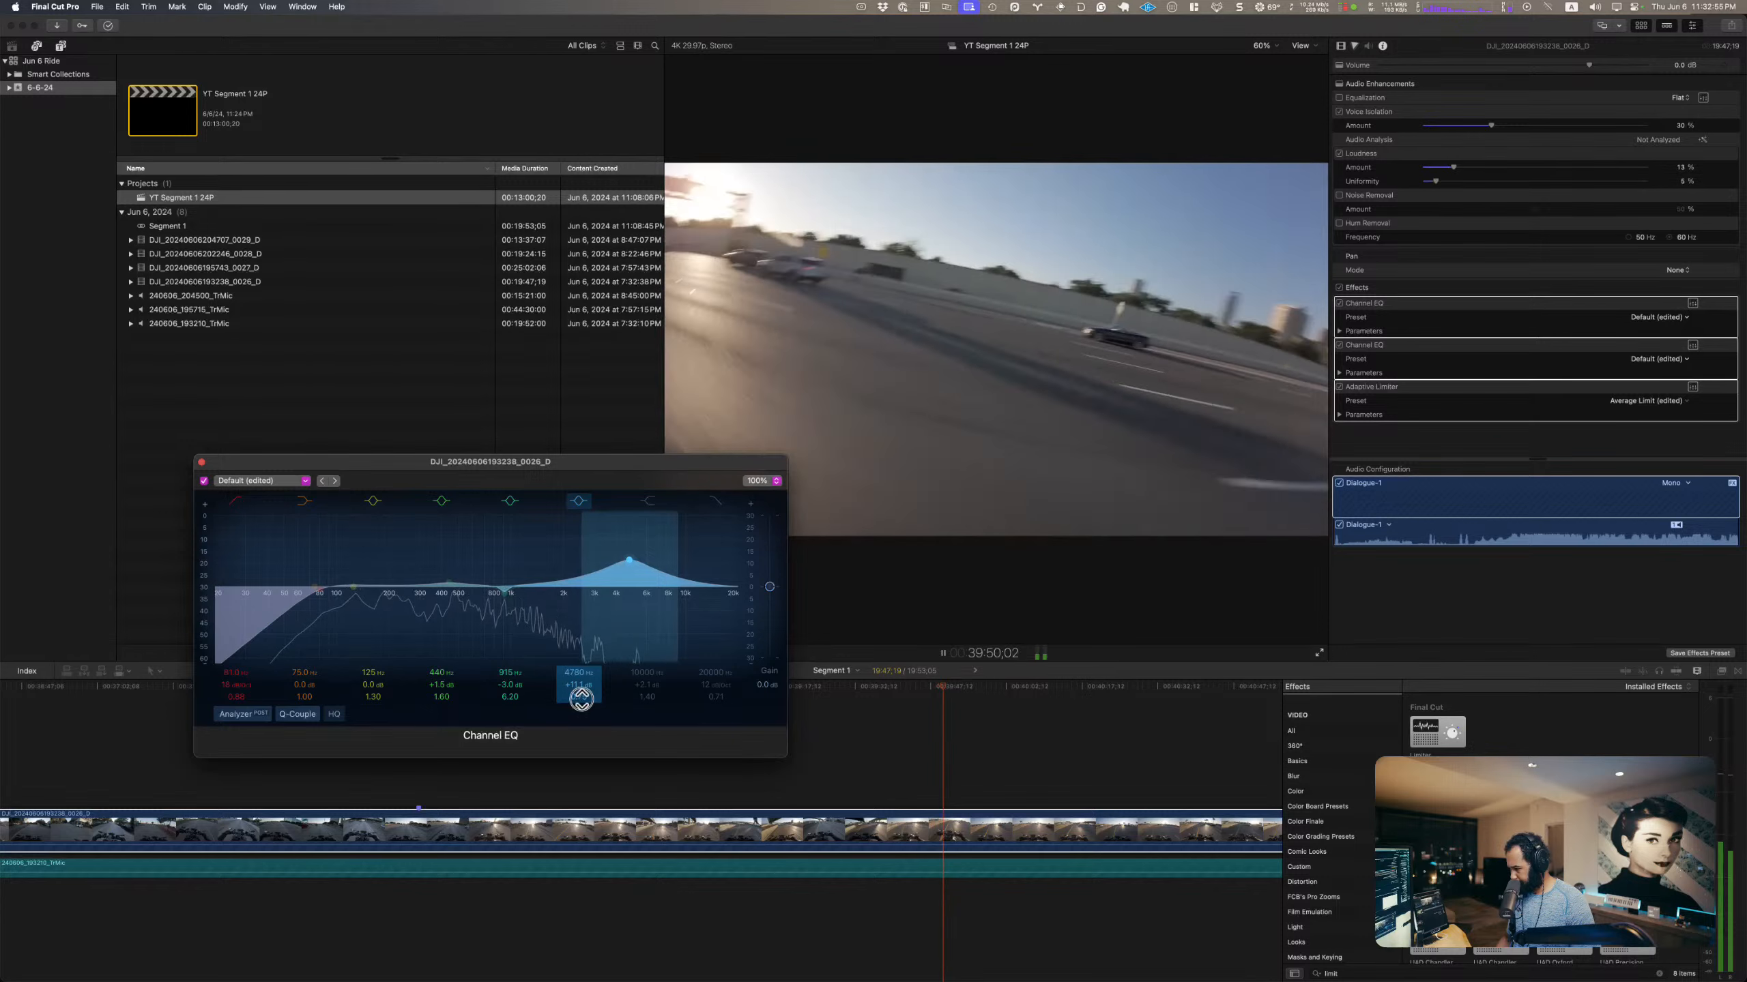
left_click_drag(579, 688, 573, 680)
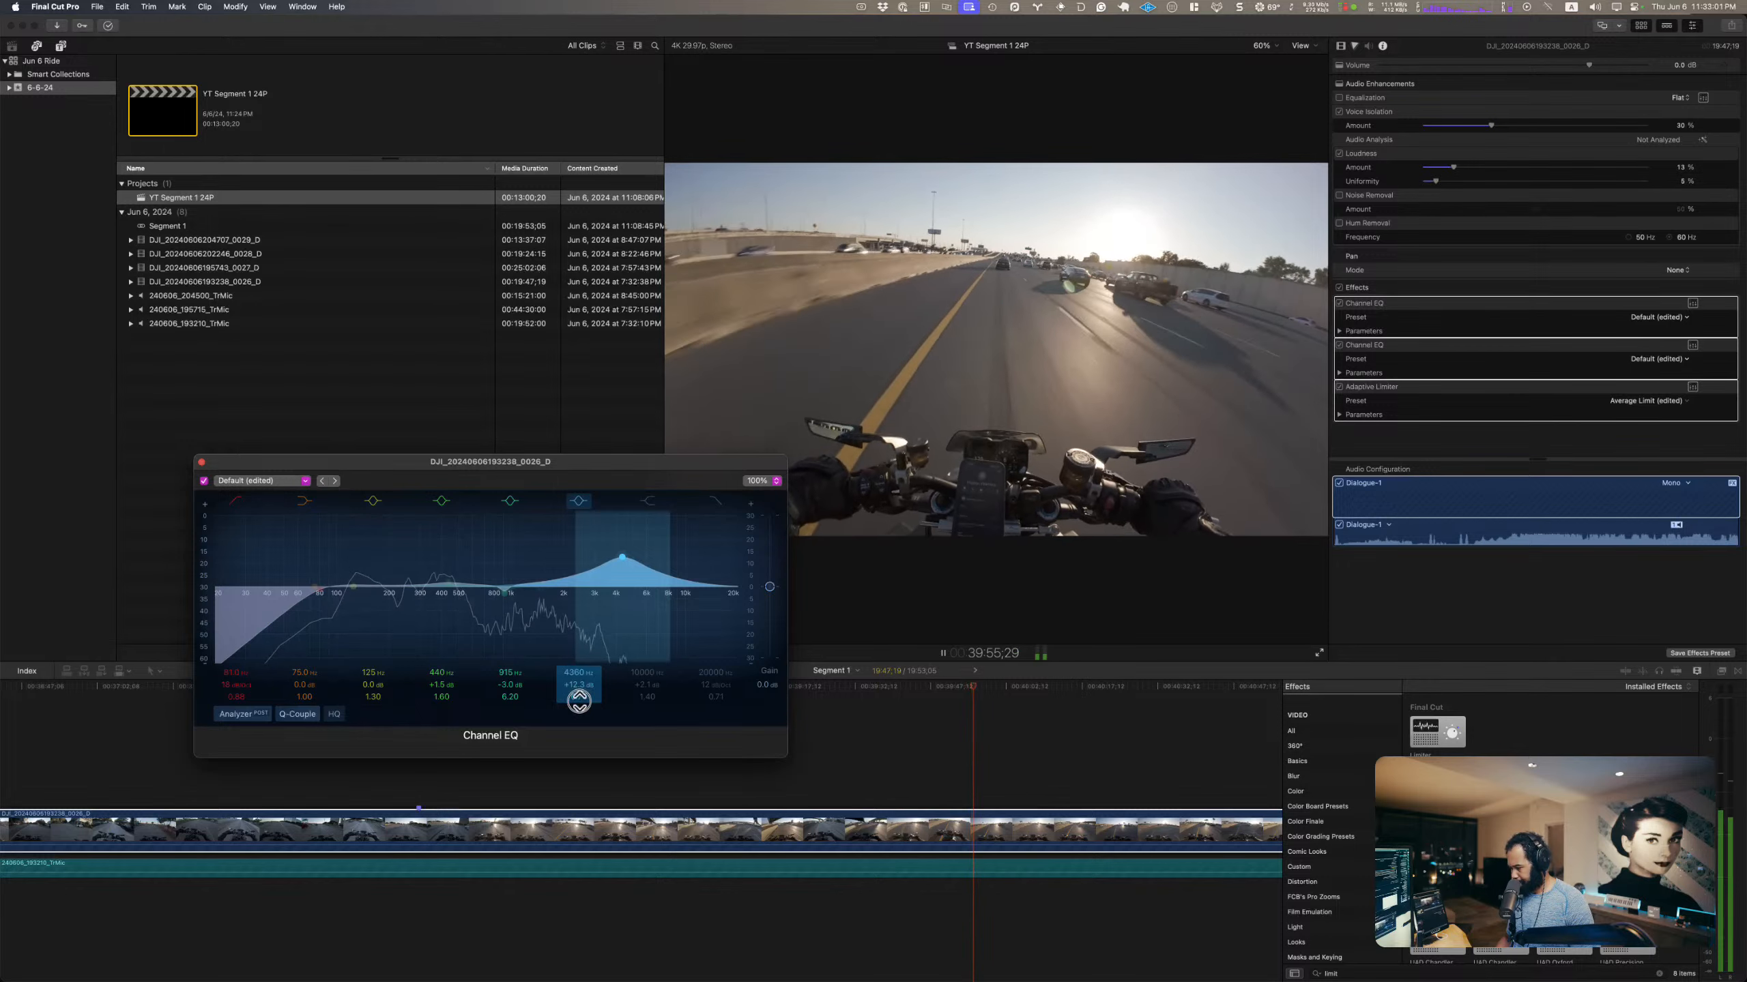
left_click(726, 497)
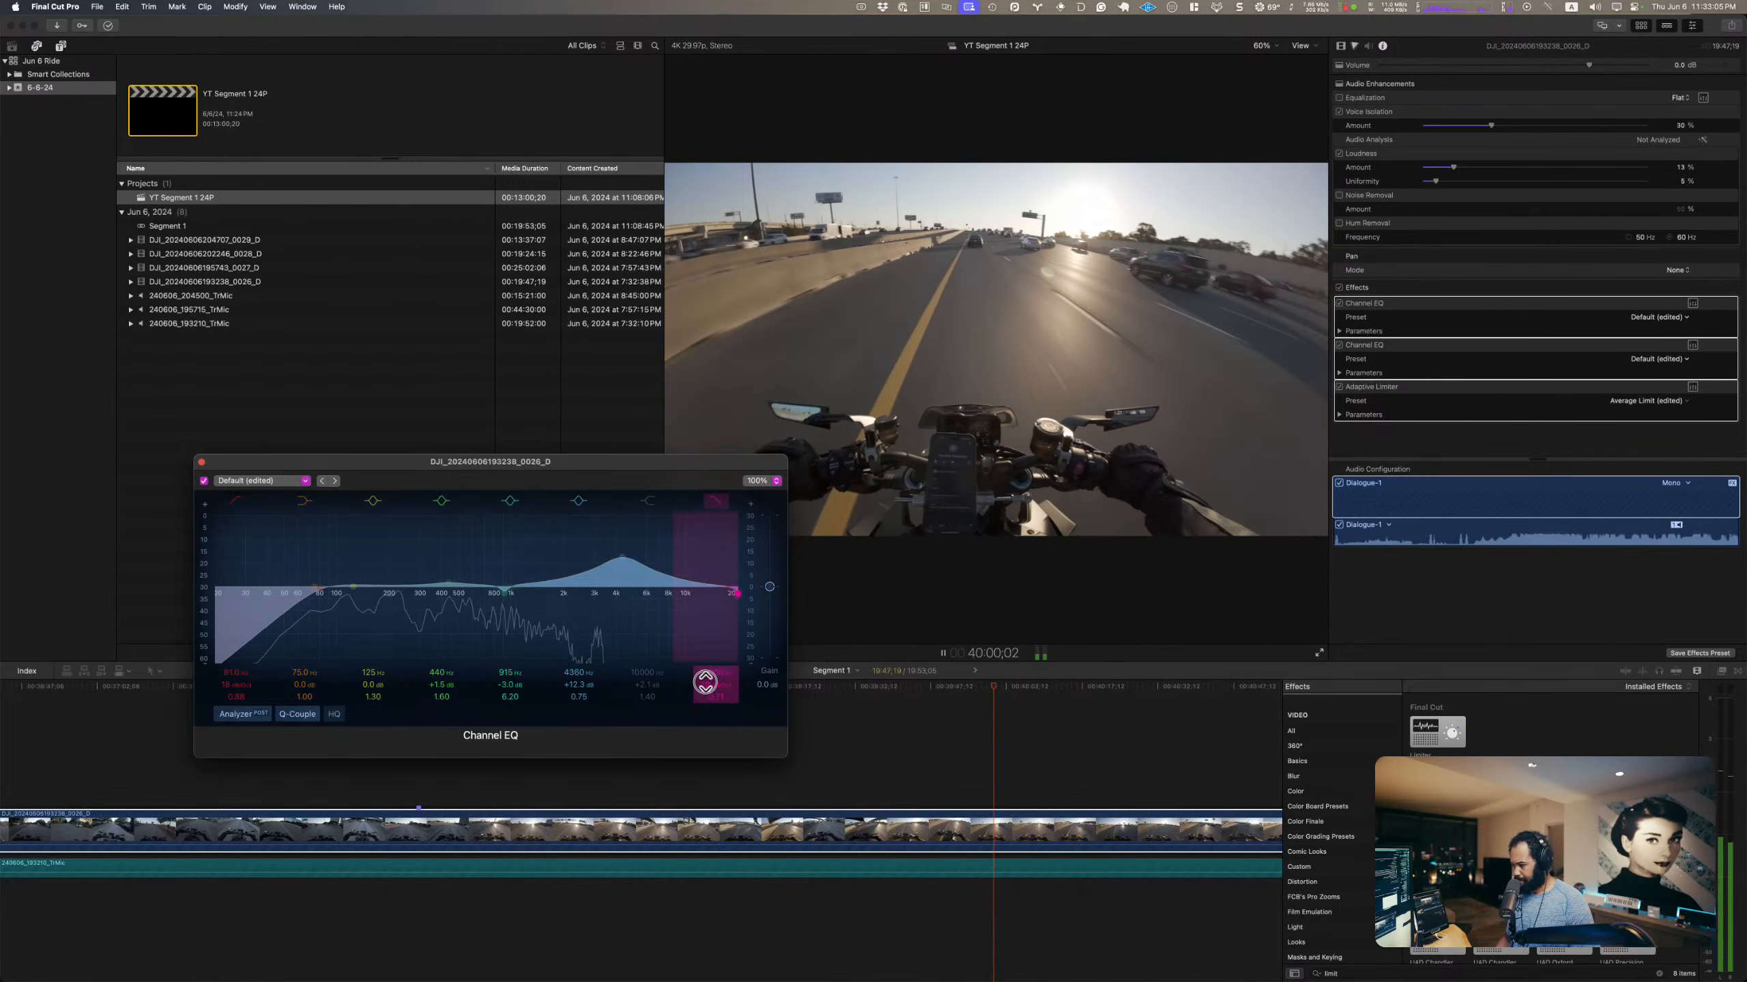
left_click(714, 498)
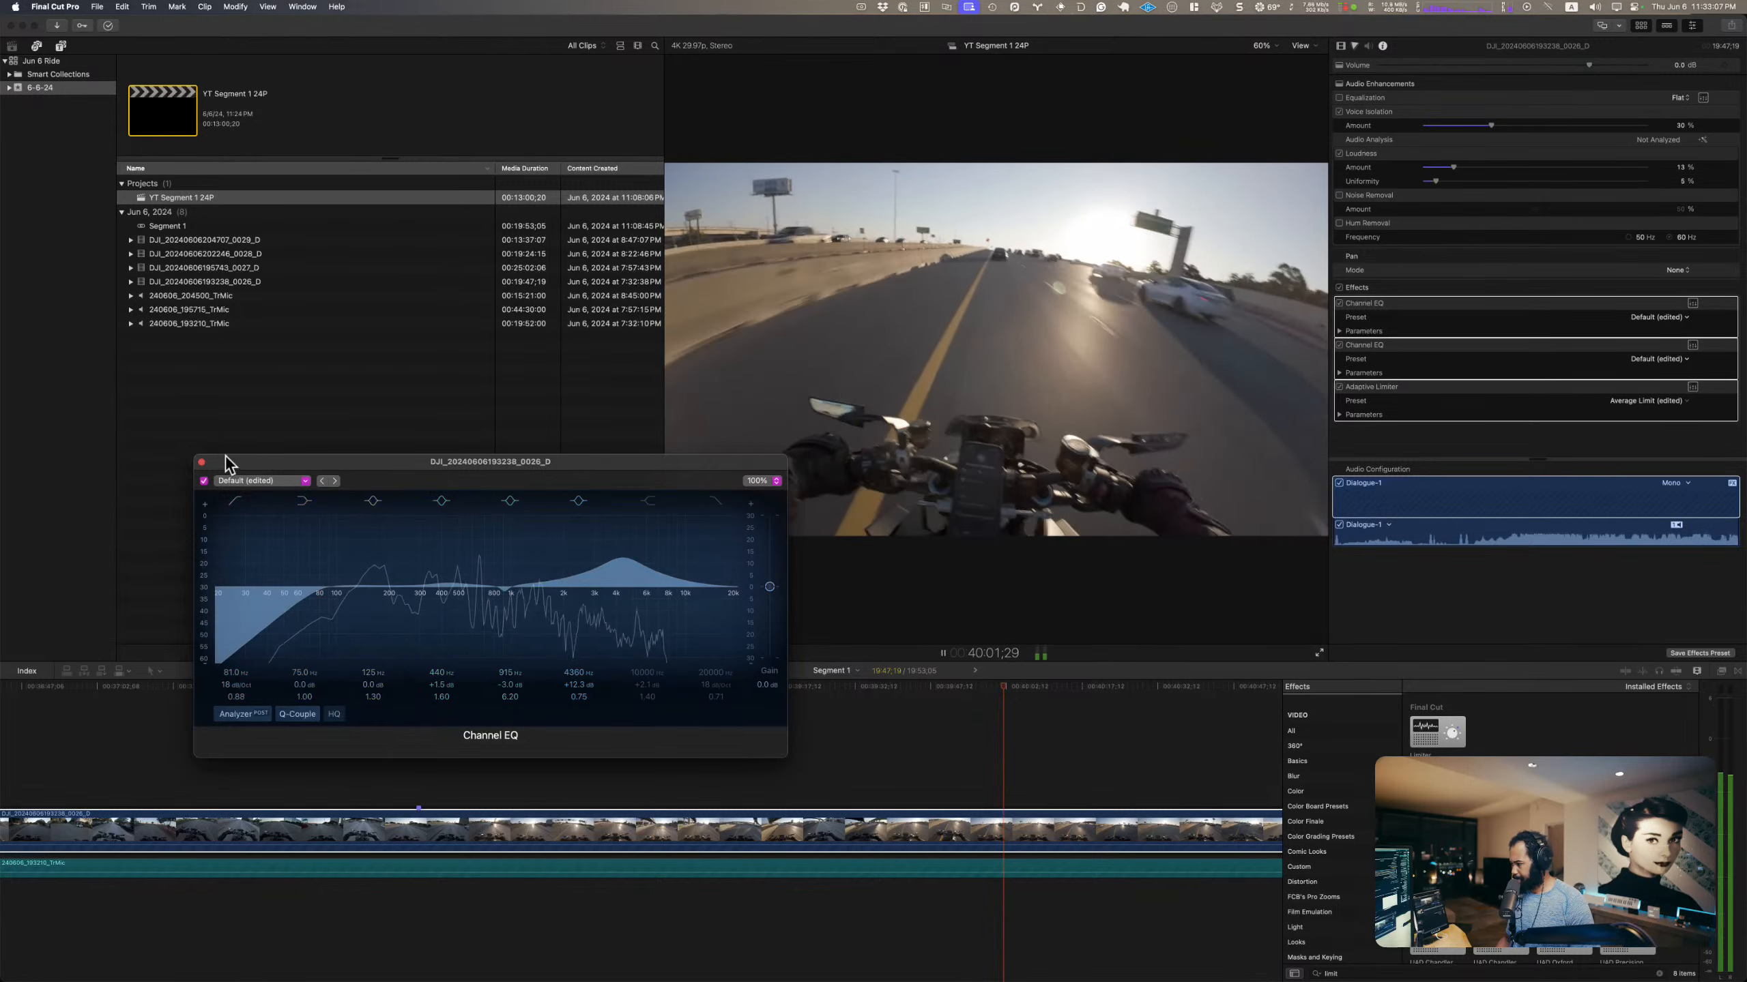
left_click(201, 463)
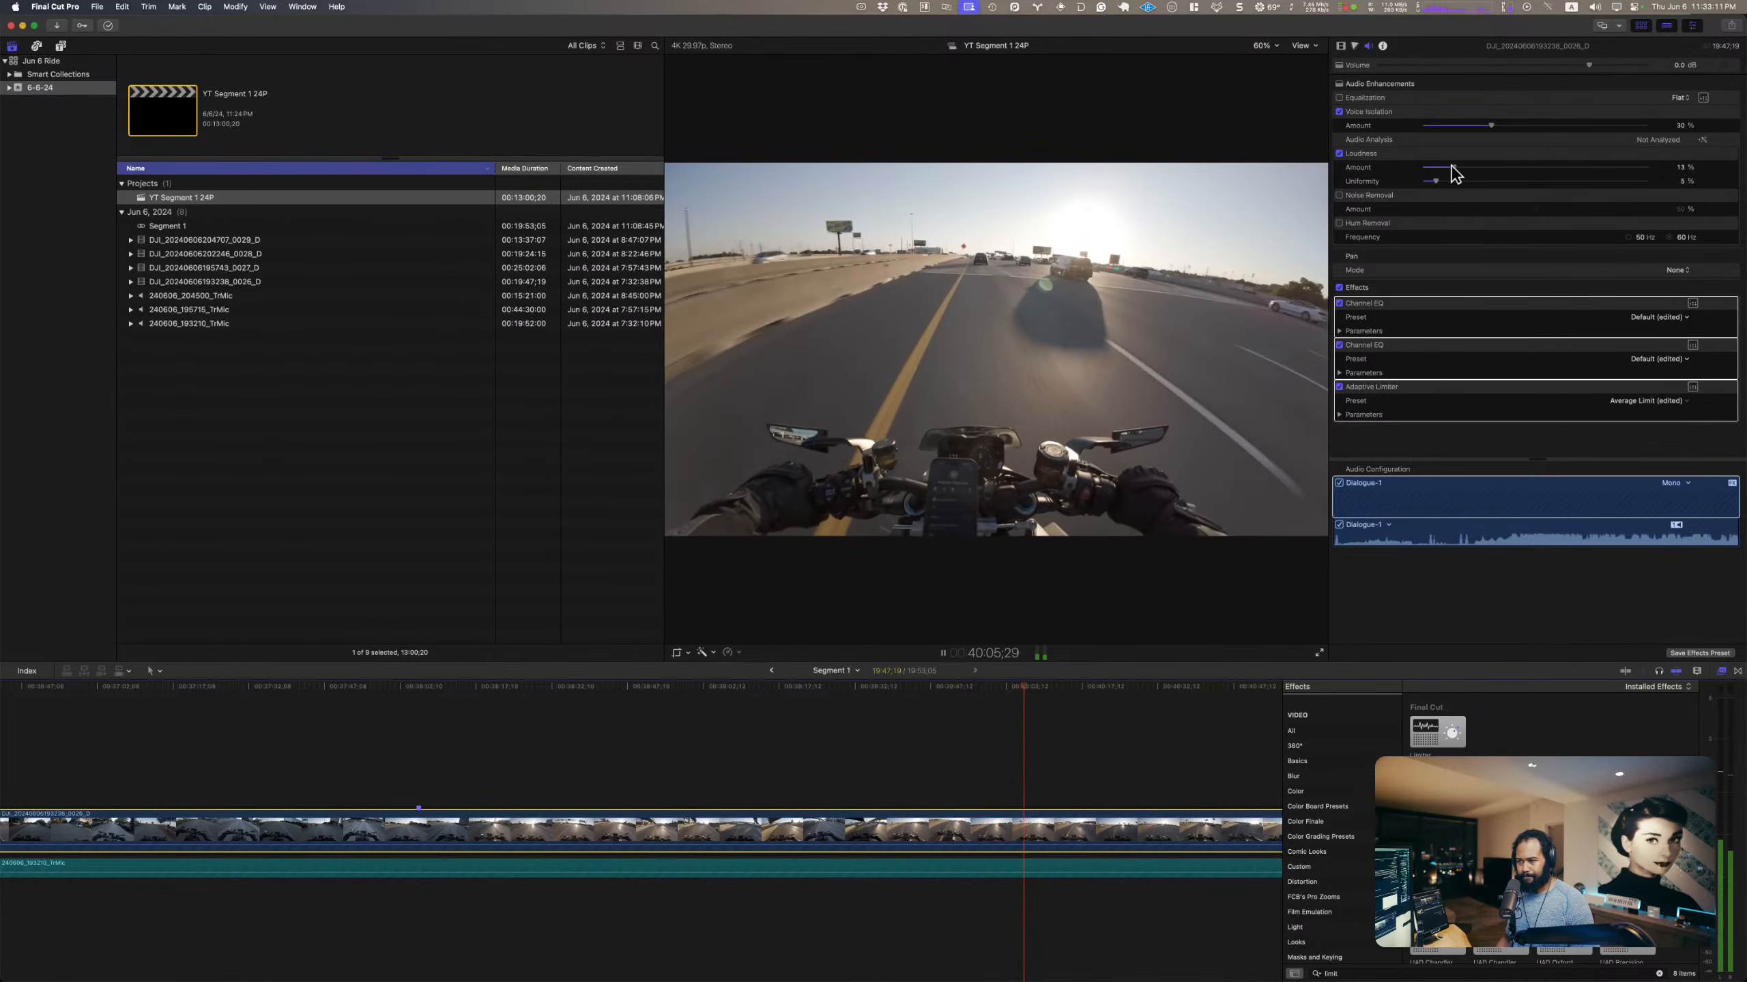
Step: Raise the DJI clip's Loudness amount to about 18% with 7% uniformity and replay from about 40:05
mouse_move(1452, 168)
left_mouse_down()
mouse_move(1467, 168)
mouse_move(1439, 181)
left_mouse_up()
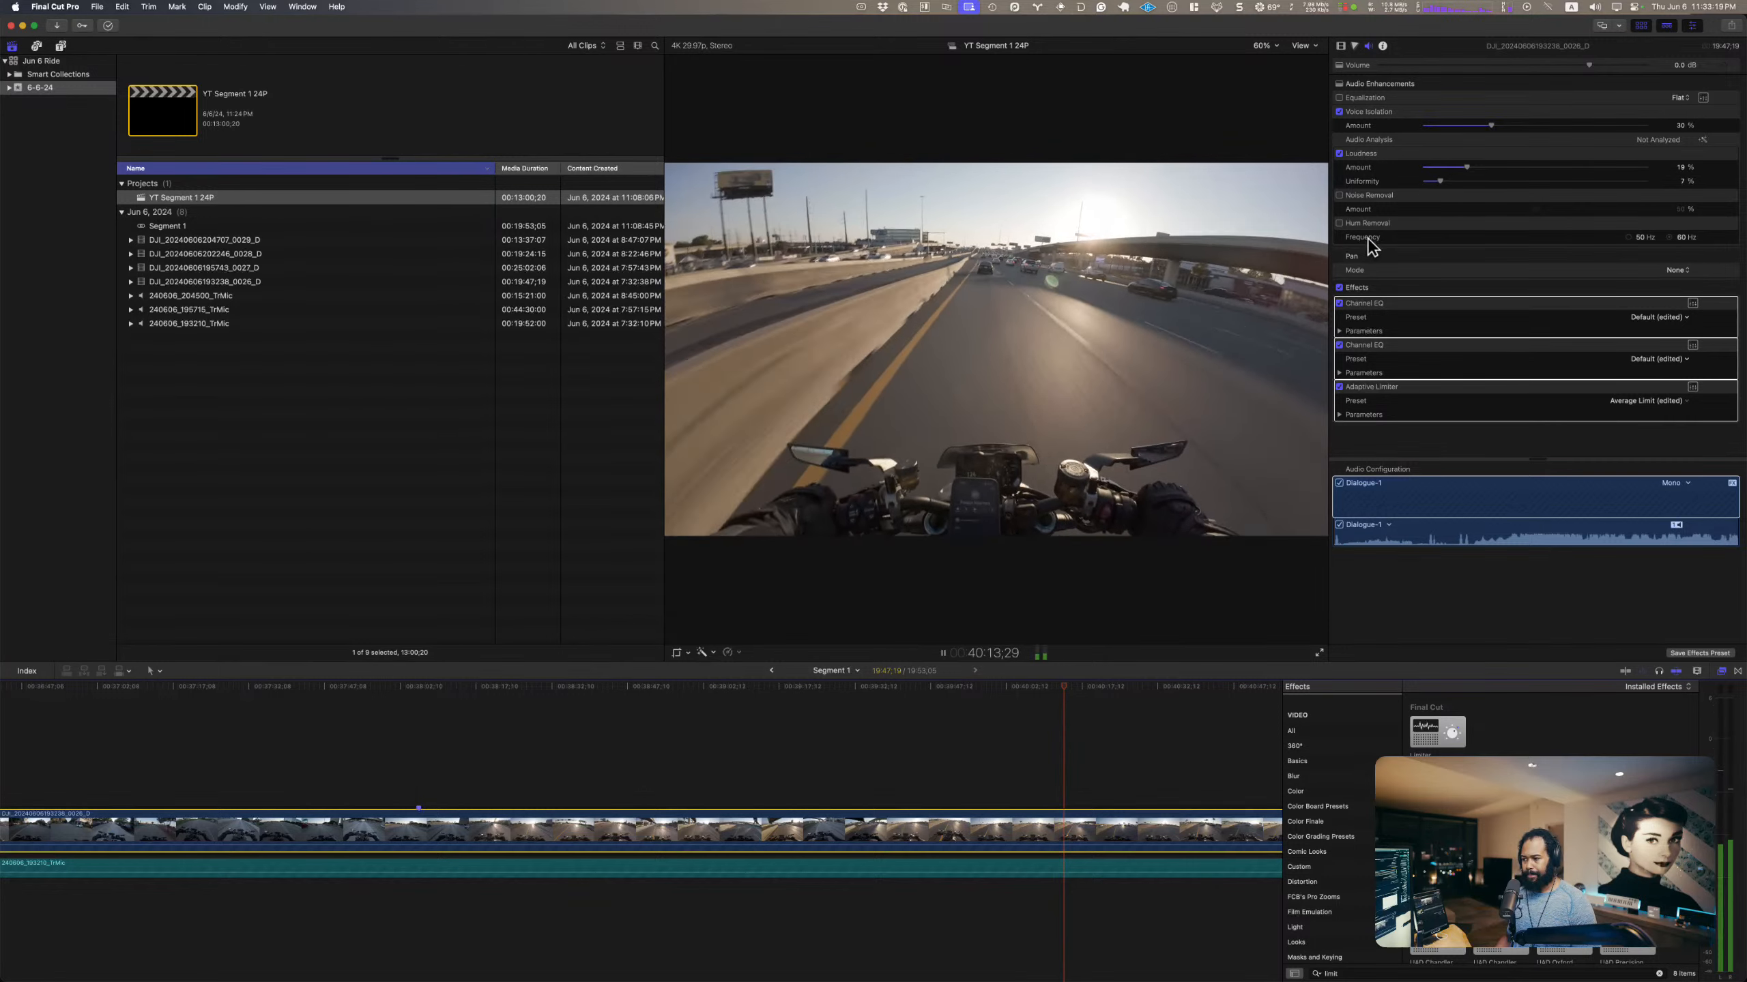
left_click(1017, 734)
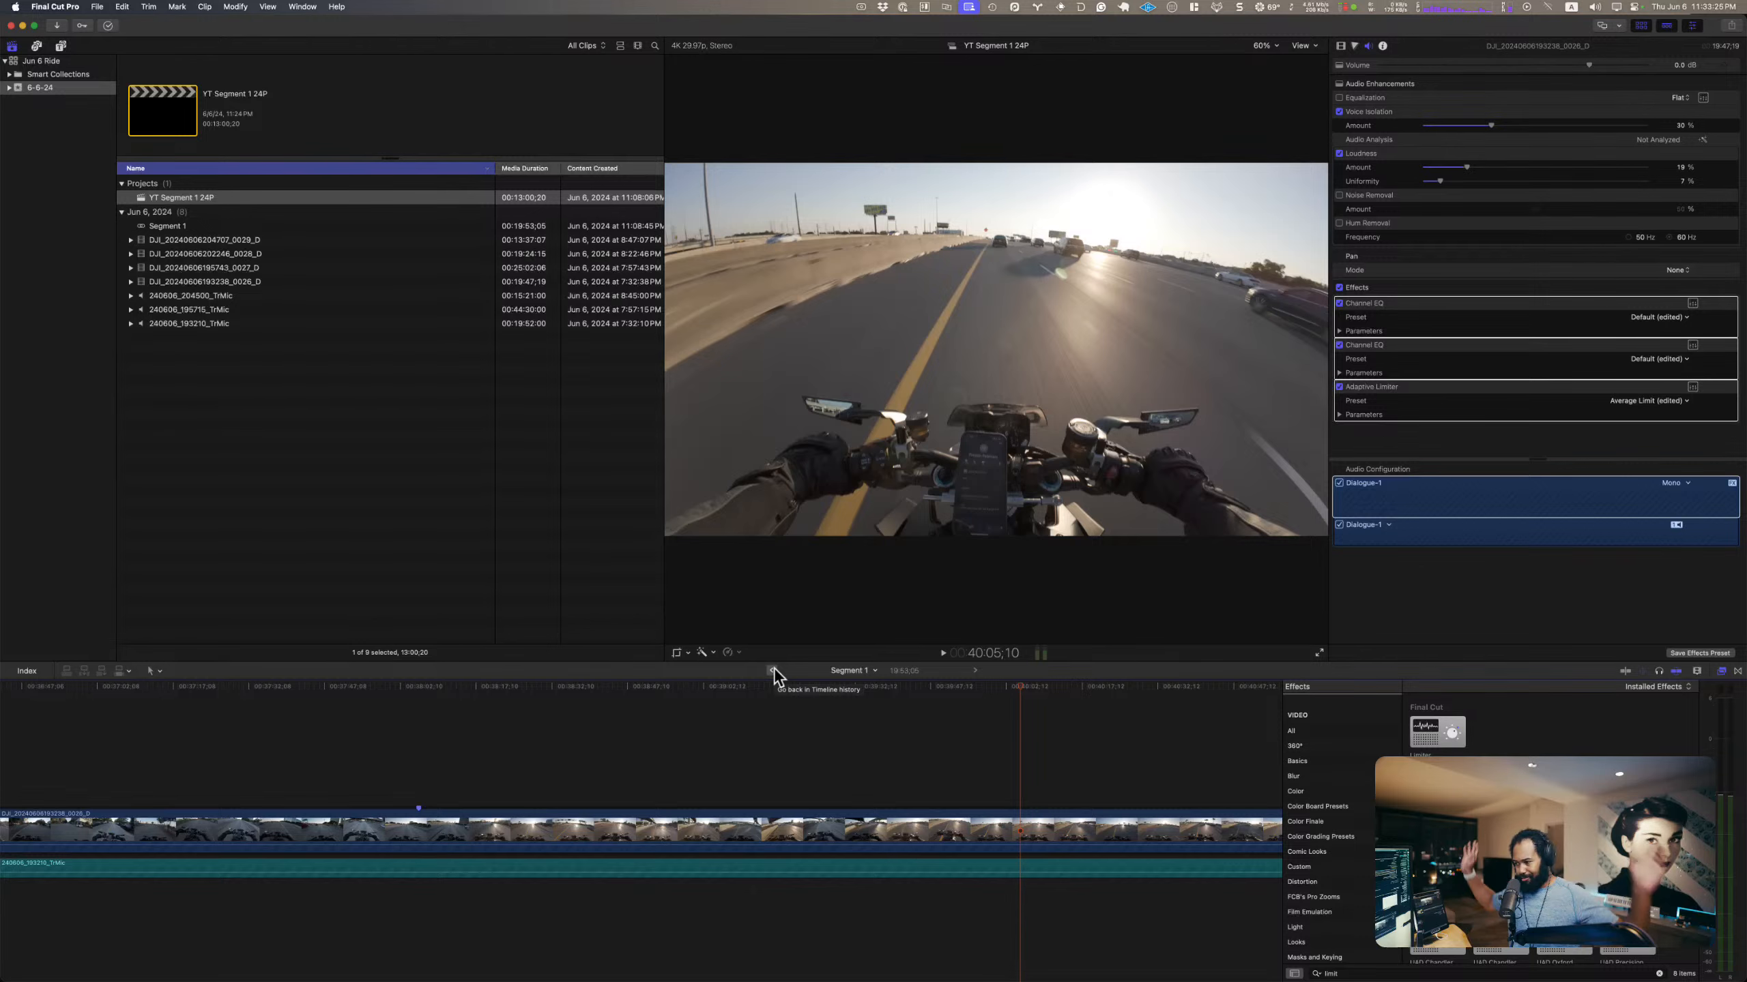
Step: Return to the YT Segment 1 24P timeline, audition the Segment 1 clip, and move the playhead to about 44 seconds
left_click(772, 670)
left_click(1004, 828)
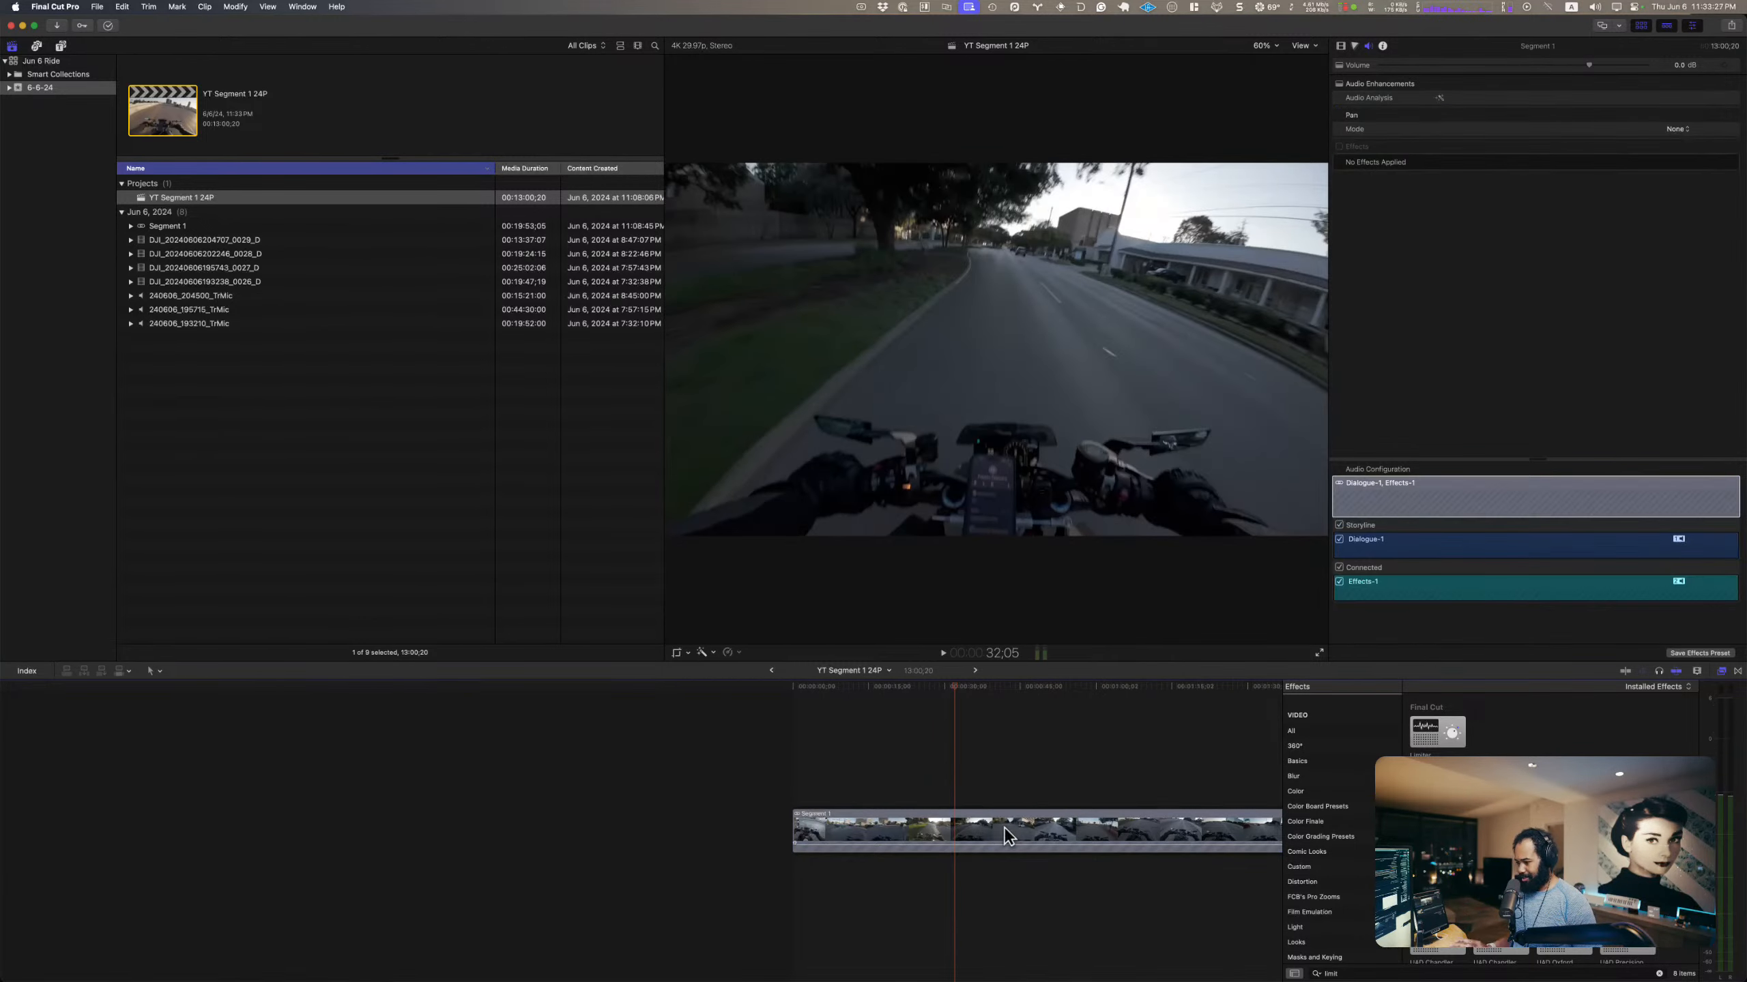
key("space")
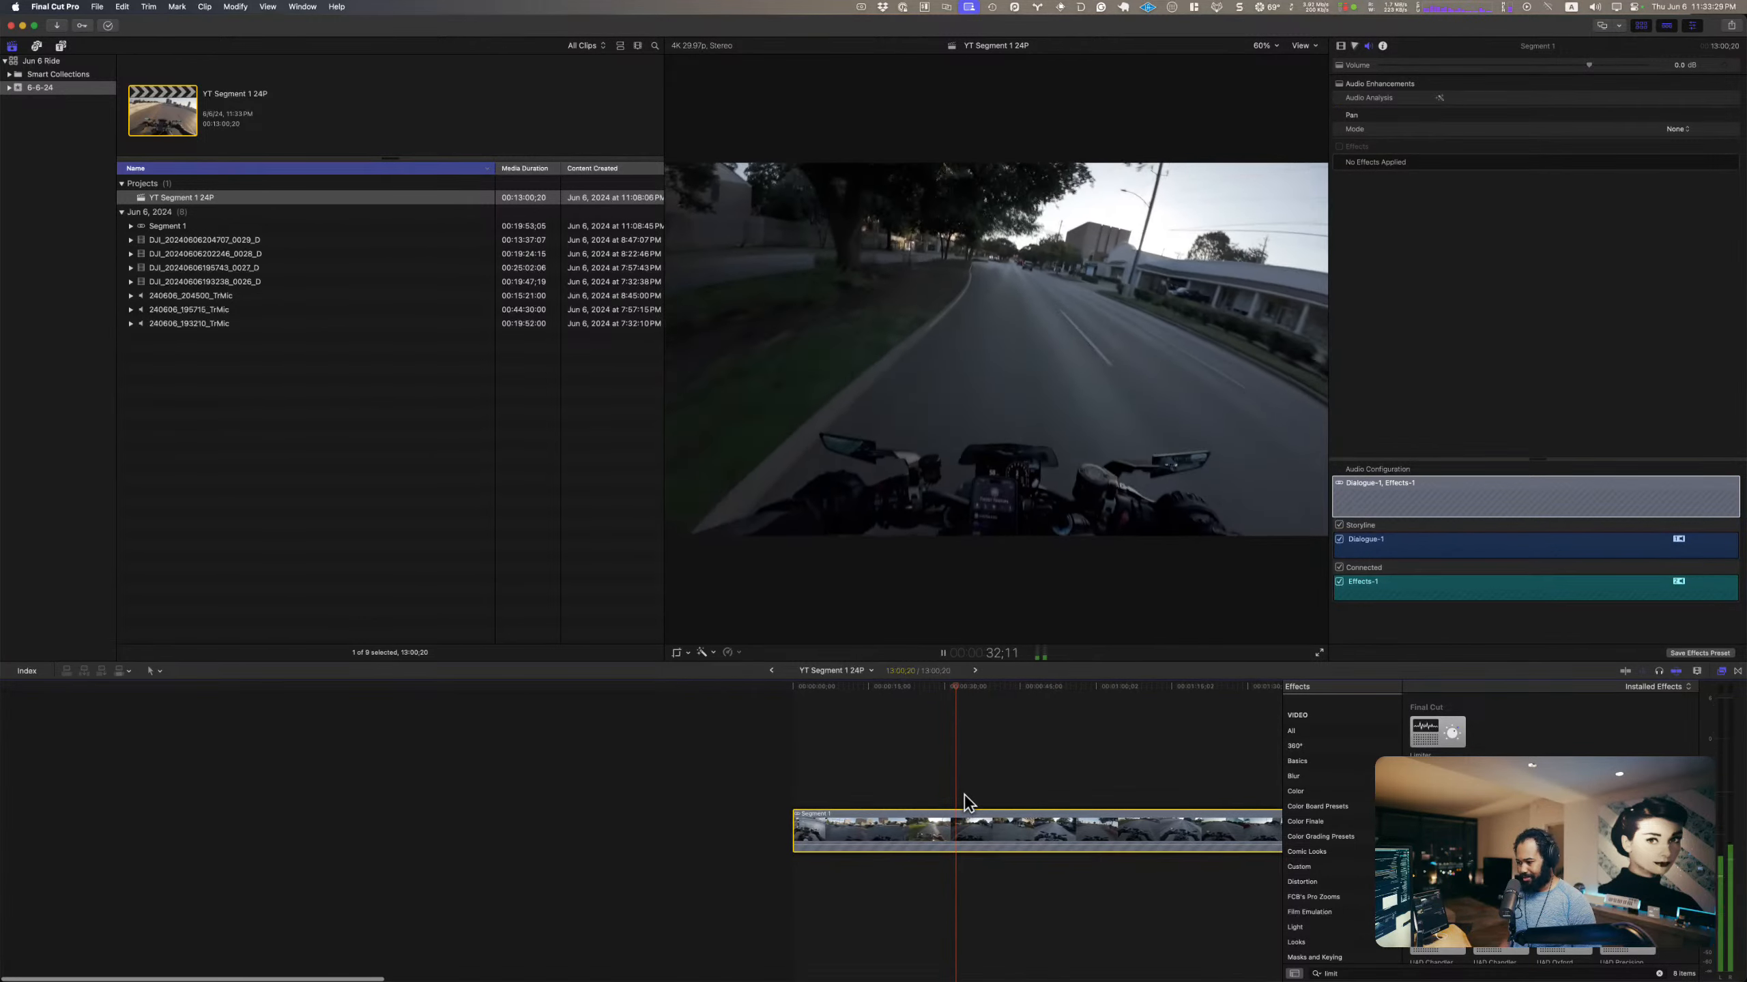
left_click_drag(960, 684, 1018, 687)
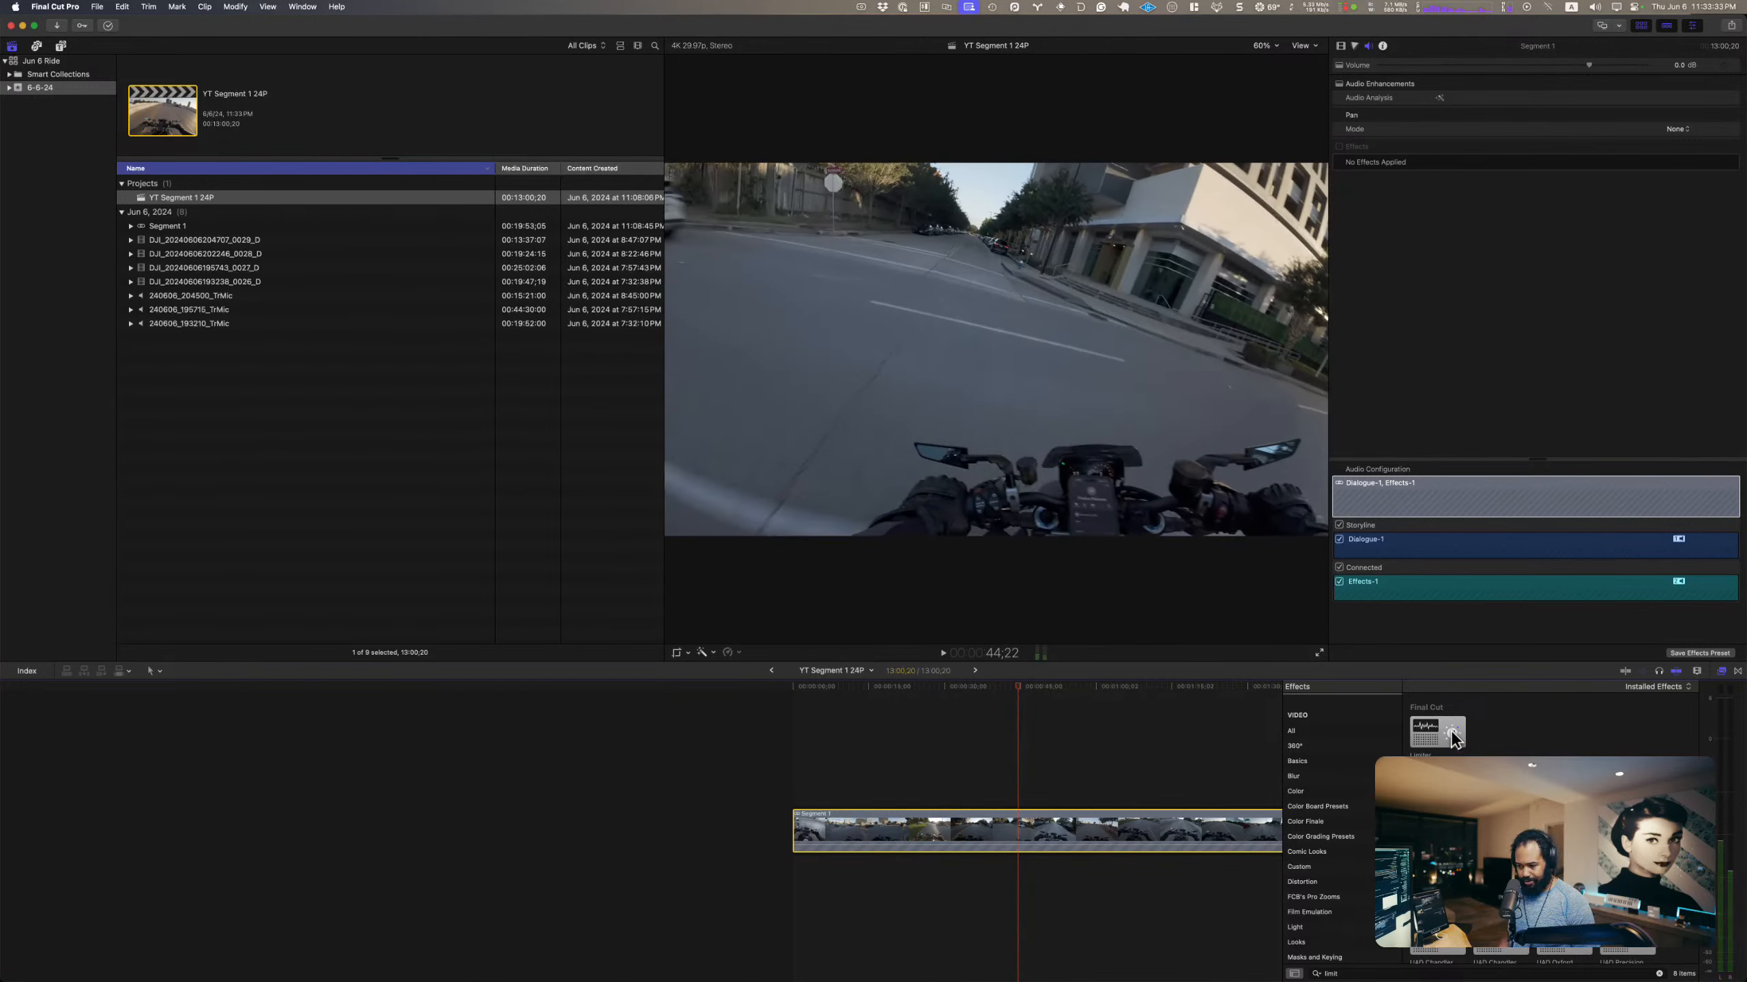
Step: Apply the Limiter audio effect to the Segment 1 clip and open its editor over the viewer
left_click_drag(1453, 738, 1046, 831)
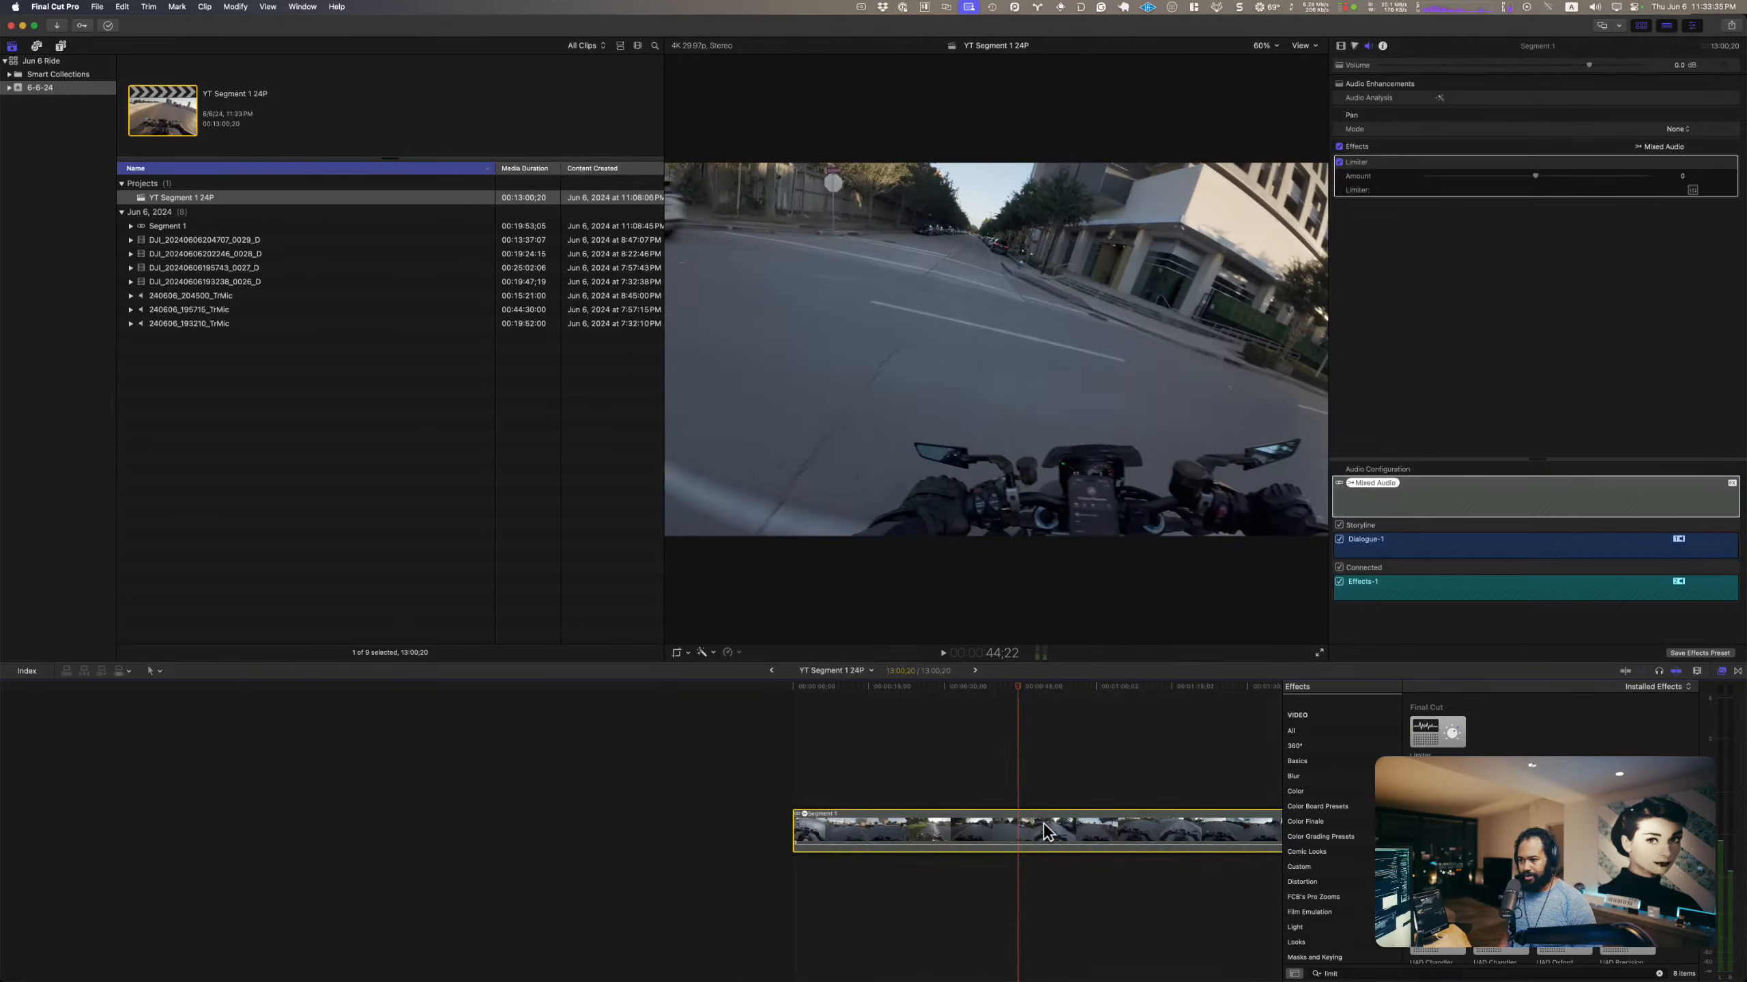
left_click(1692, 190)
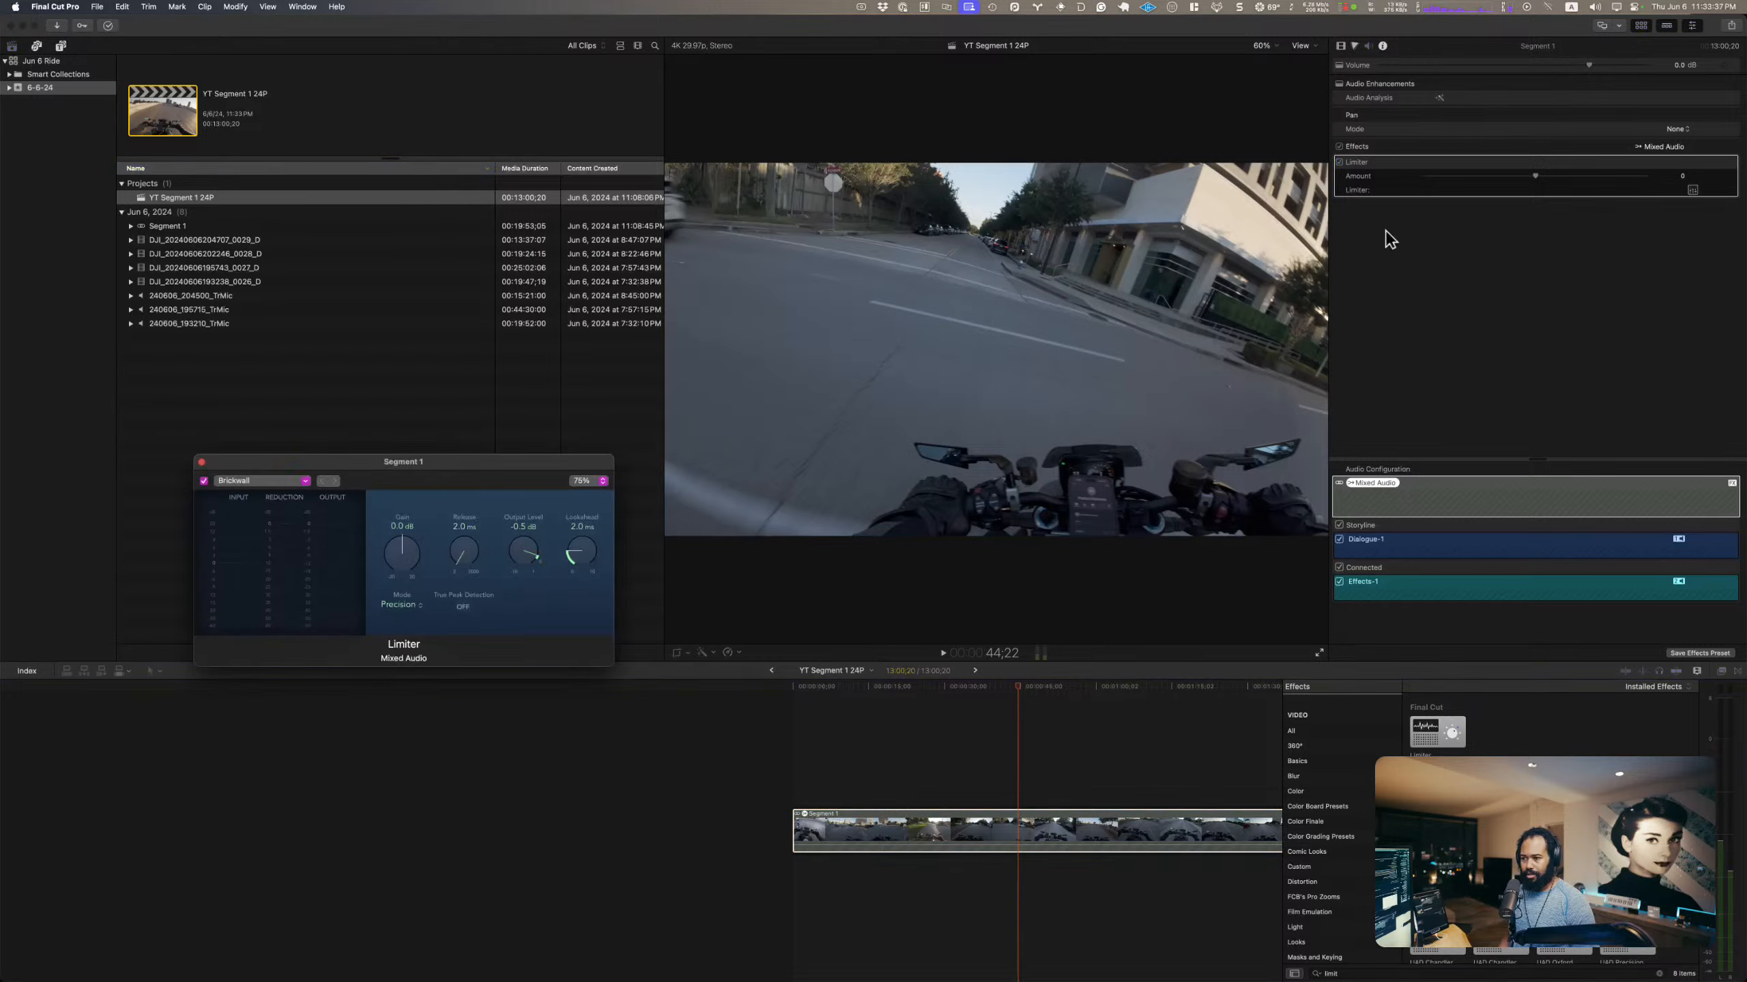
left_click_drag(433, 473, 828, 369)
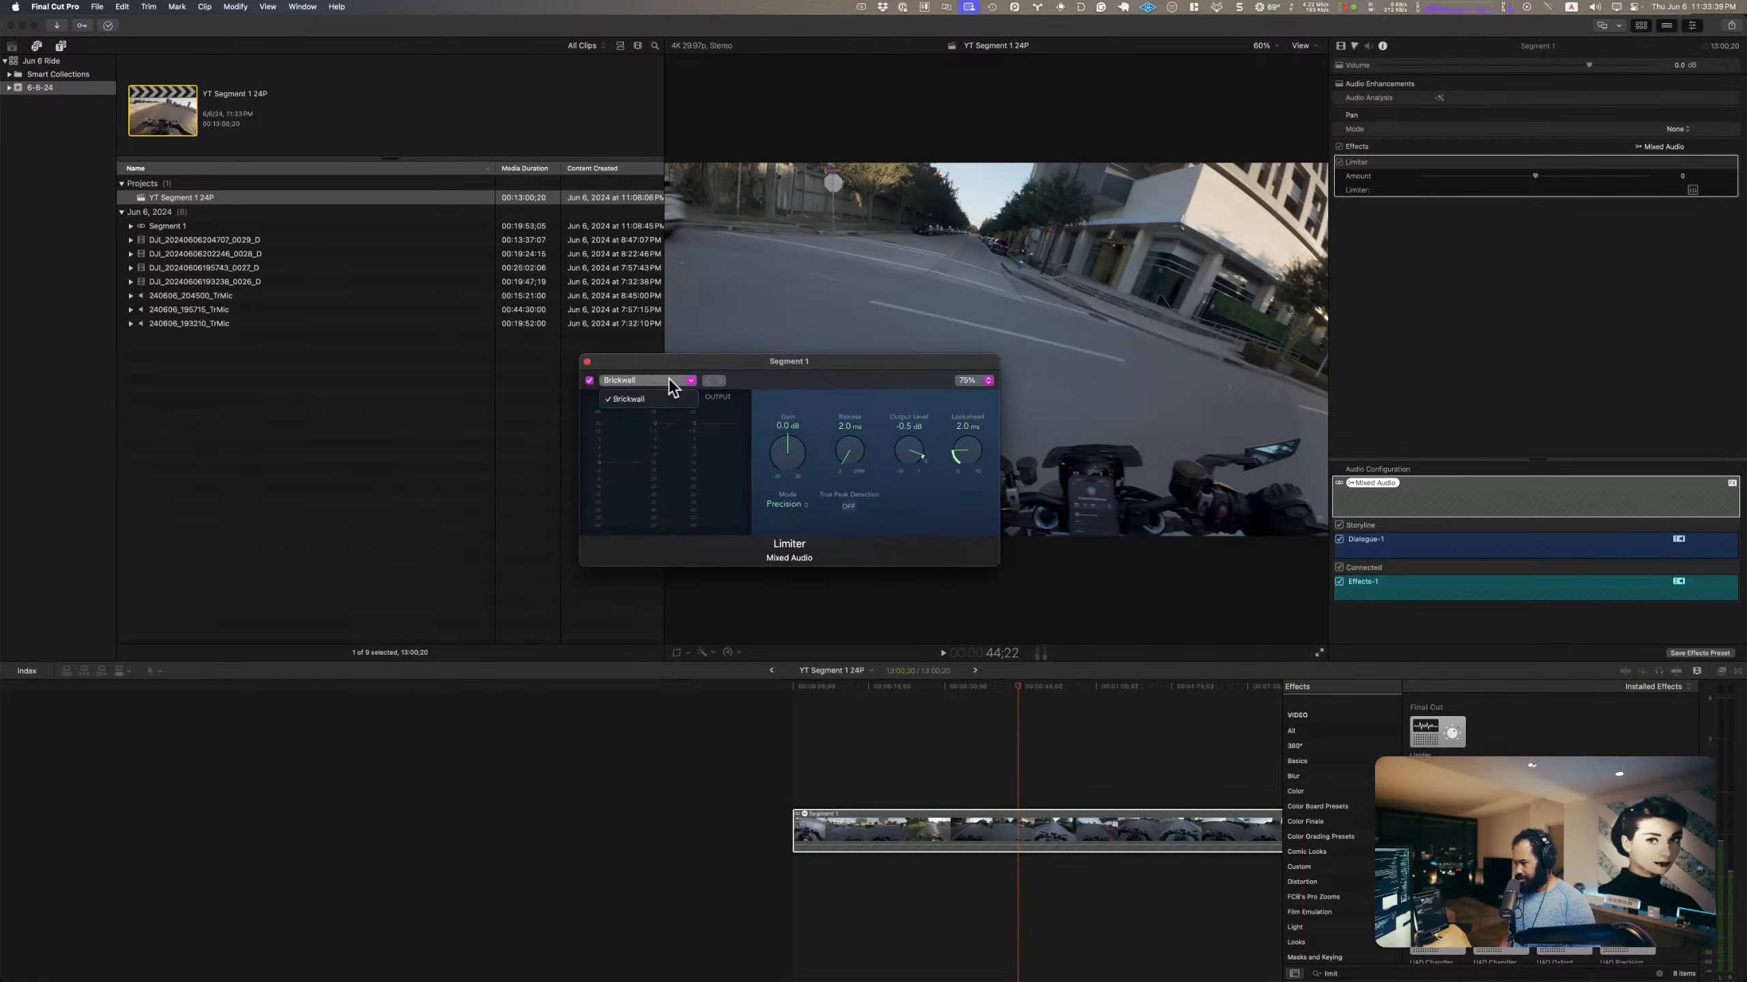
Step: Play Segment 1 from about 44 seconds and around 2:18 to check the Limiter's input, reduction and output levels
key("space")
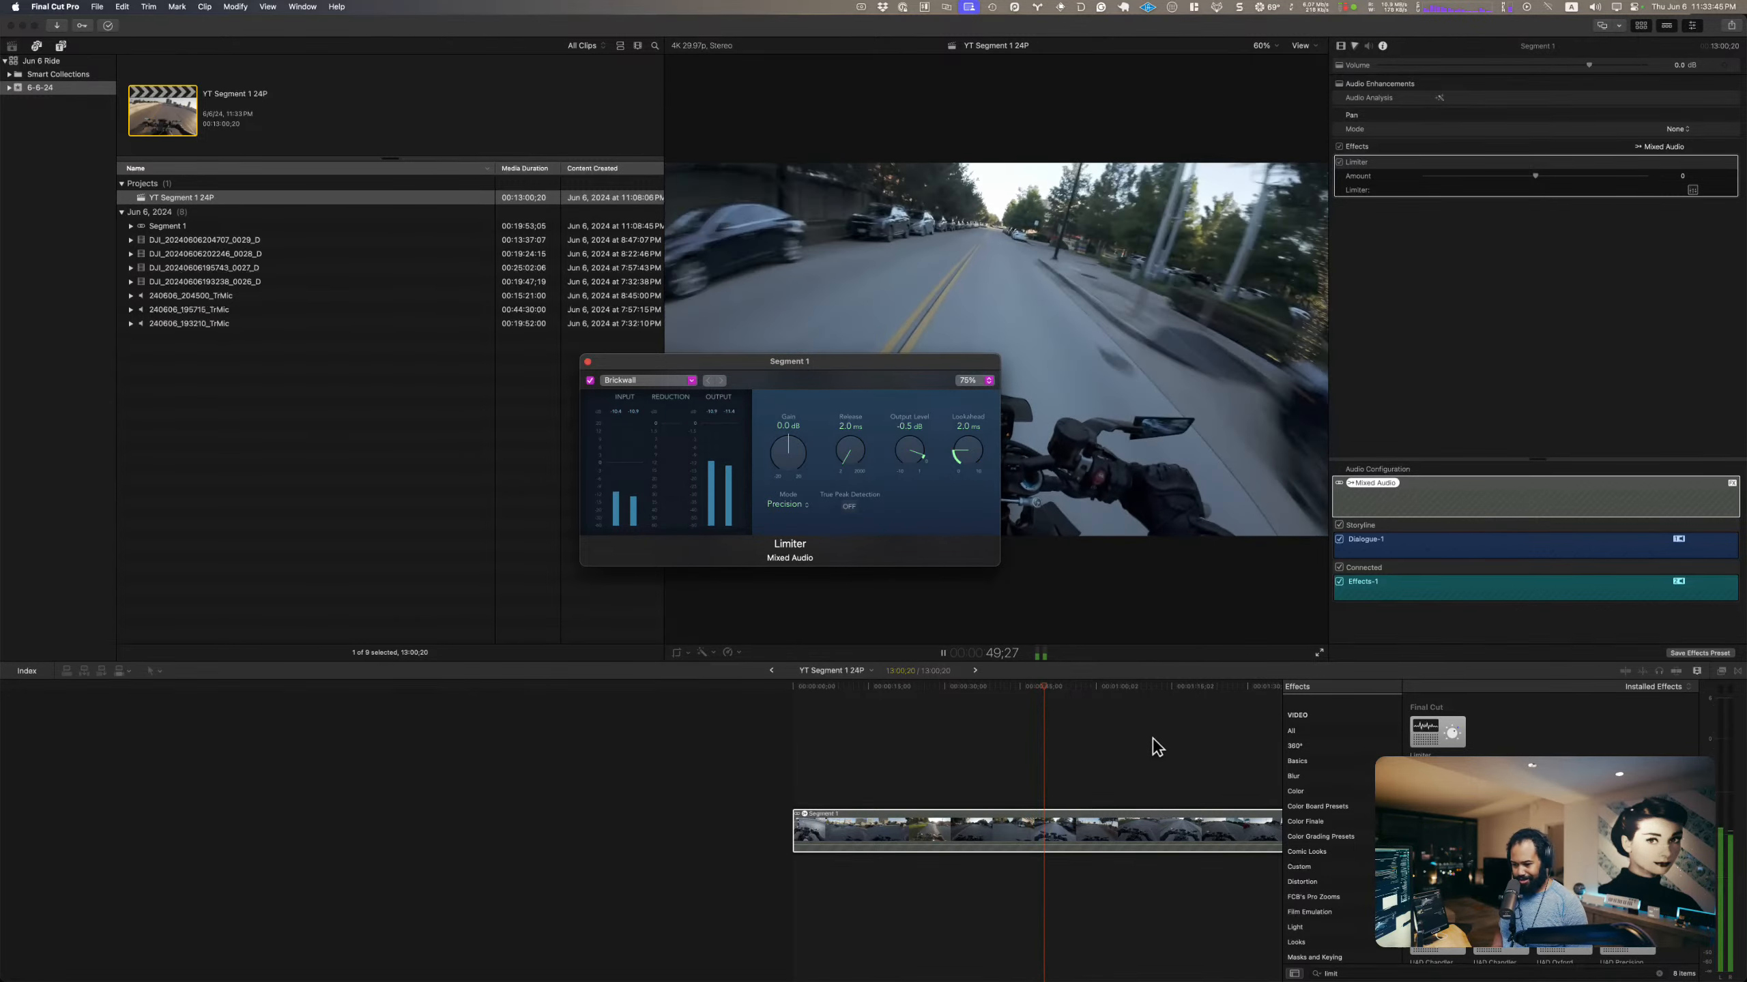
scroll(1151, 757, "right", 10)
key("space")
left_click(974, 688)
key("space")
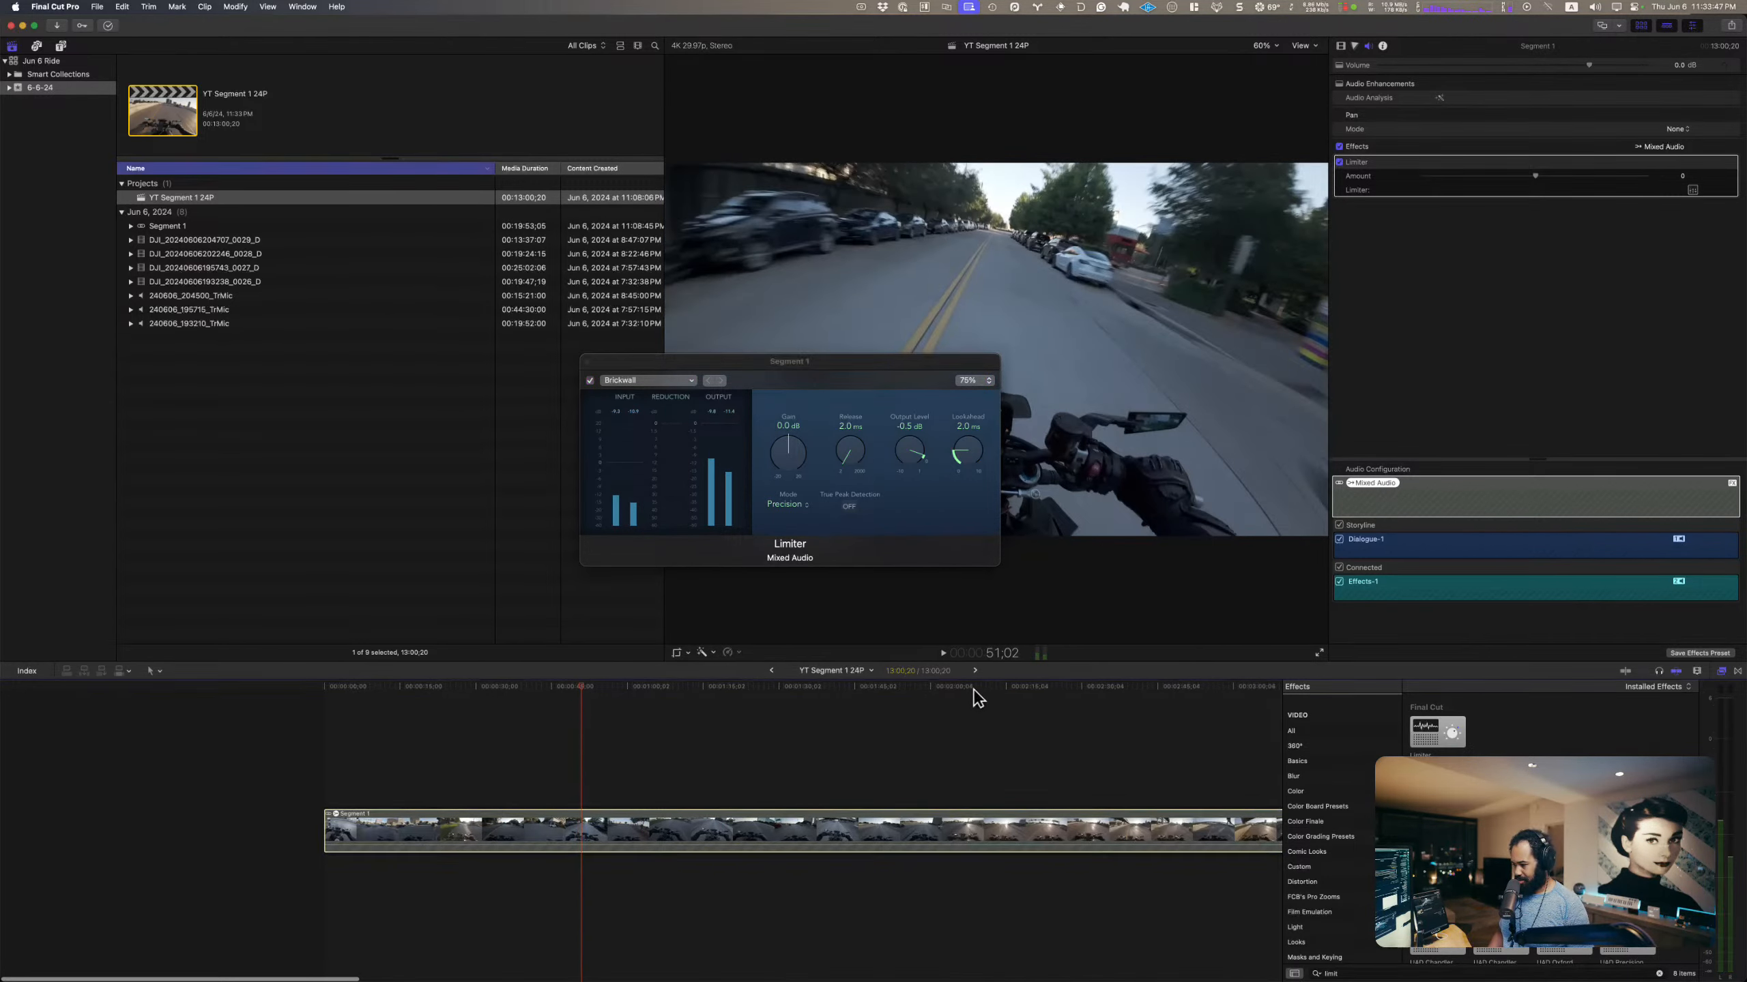
scroll(975, 688, "right", 1)
left_click(974, 687)
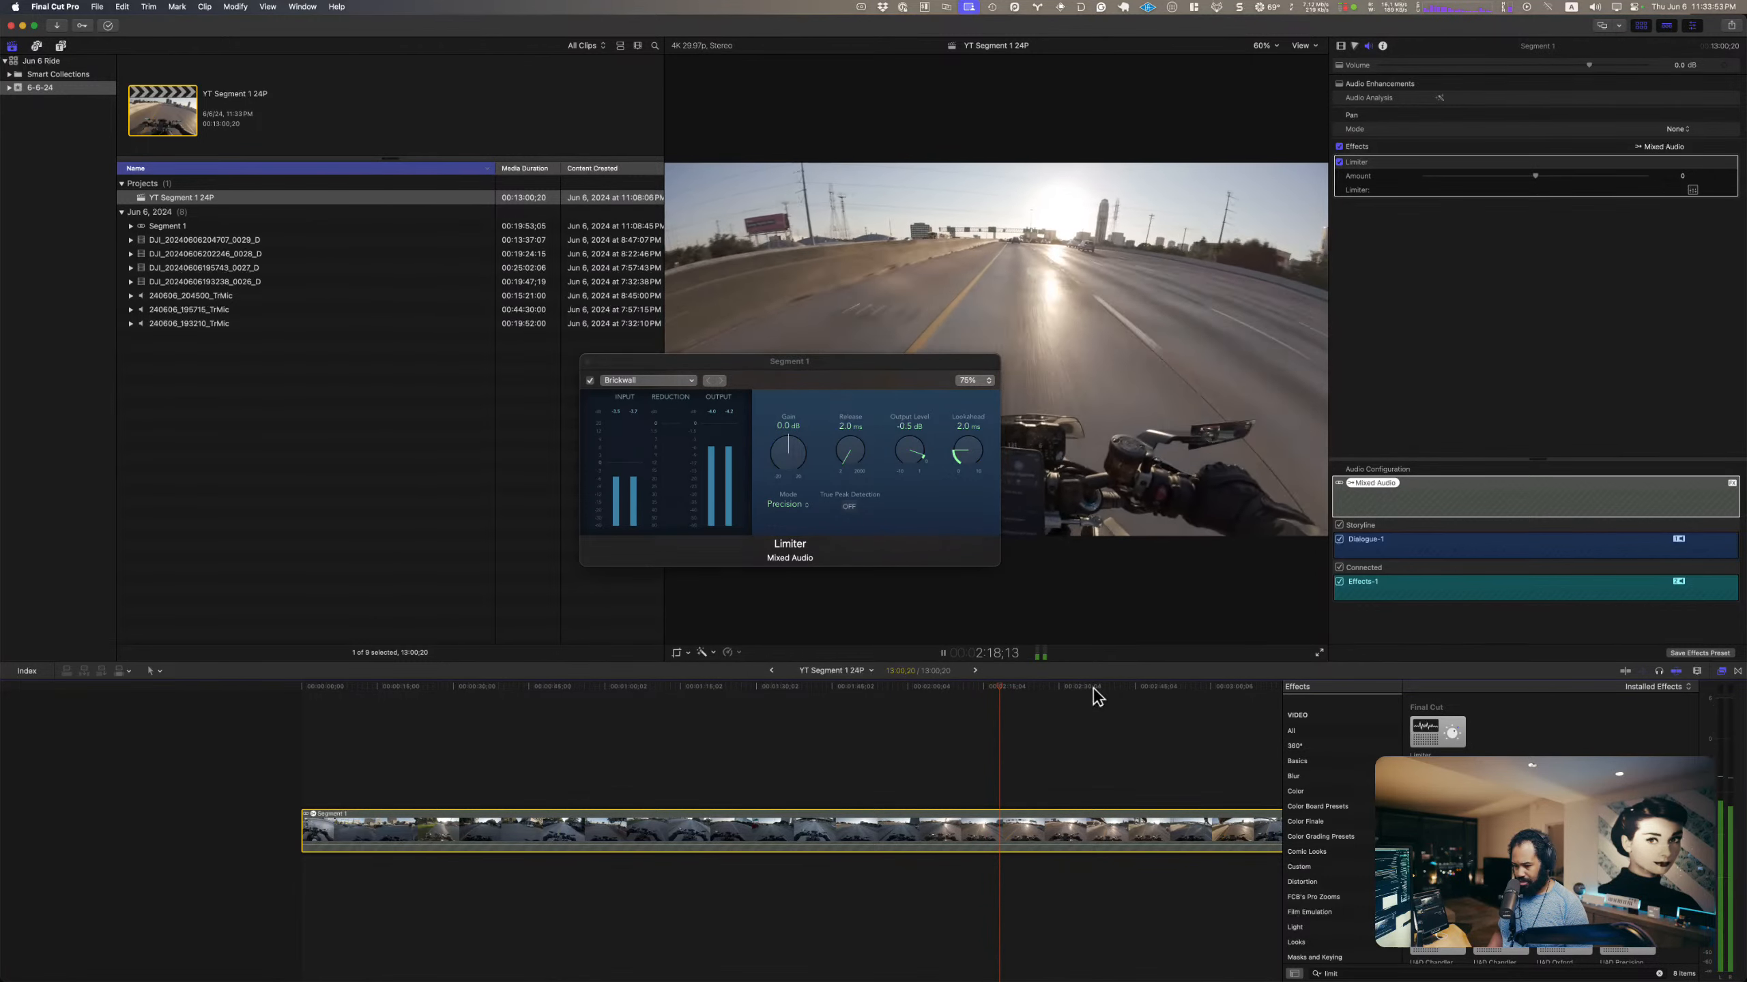
key("space")
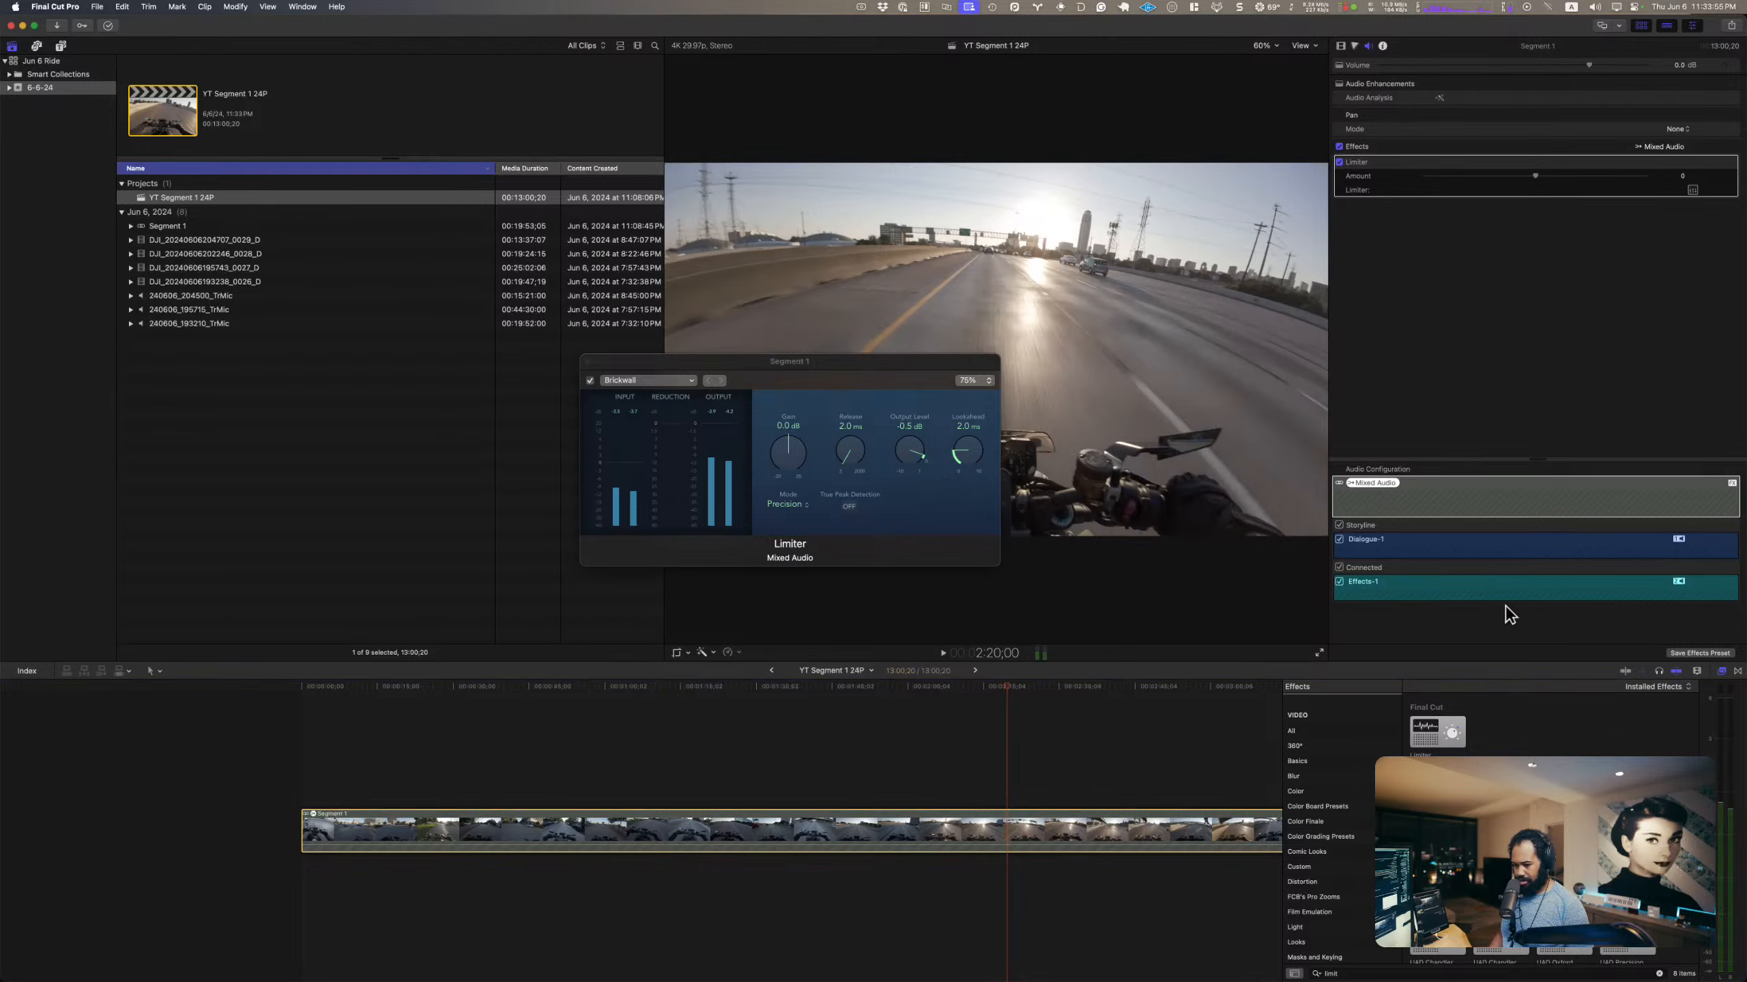
Step: Find the Gain audio effect, apply it to Segment 1, and place it above the Limiter
left_click(1332, 974)
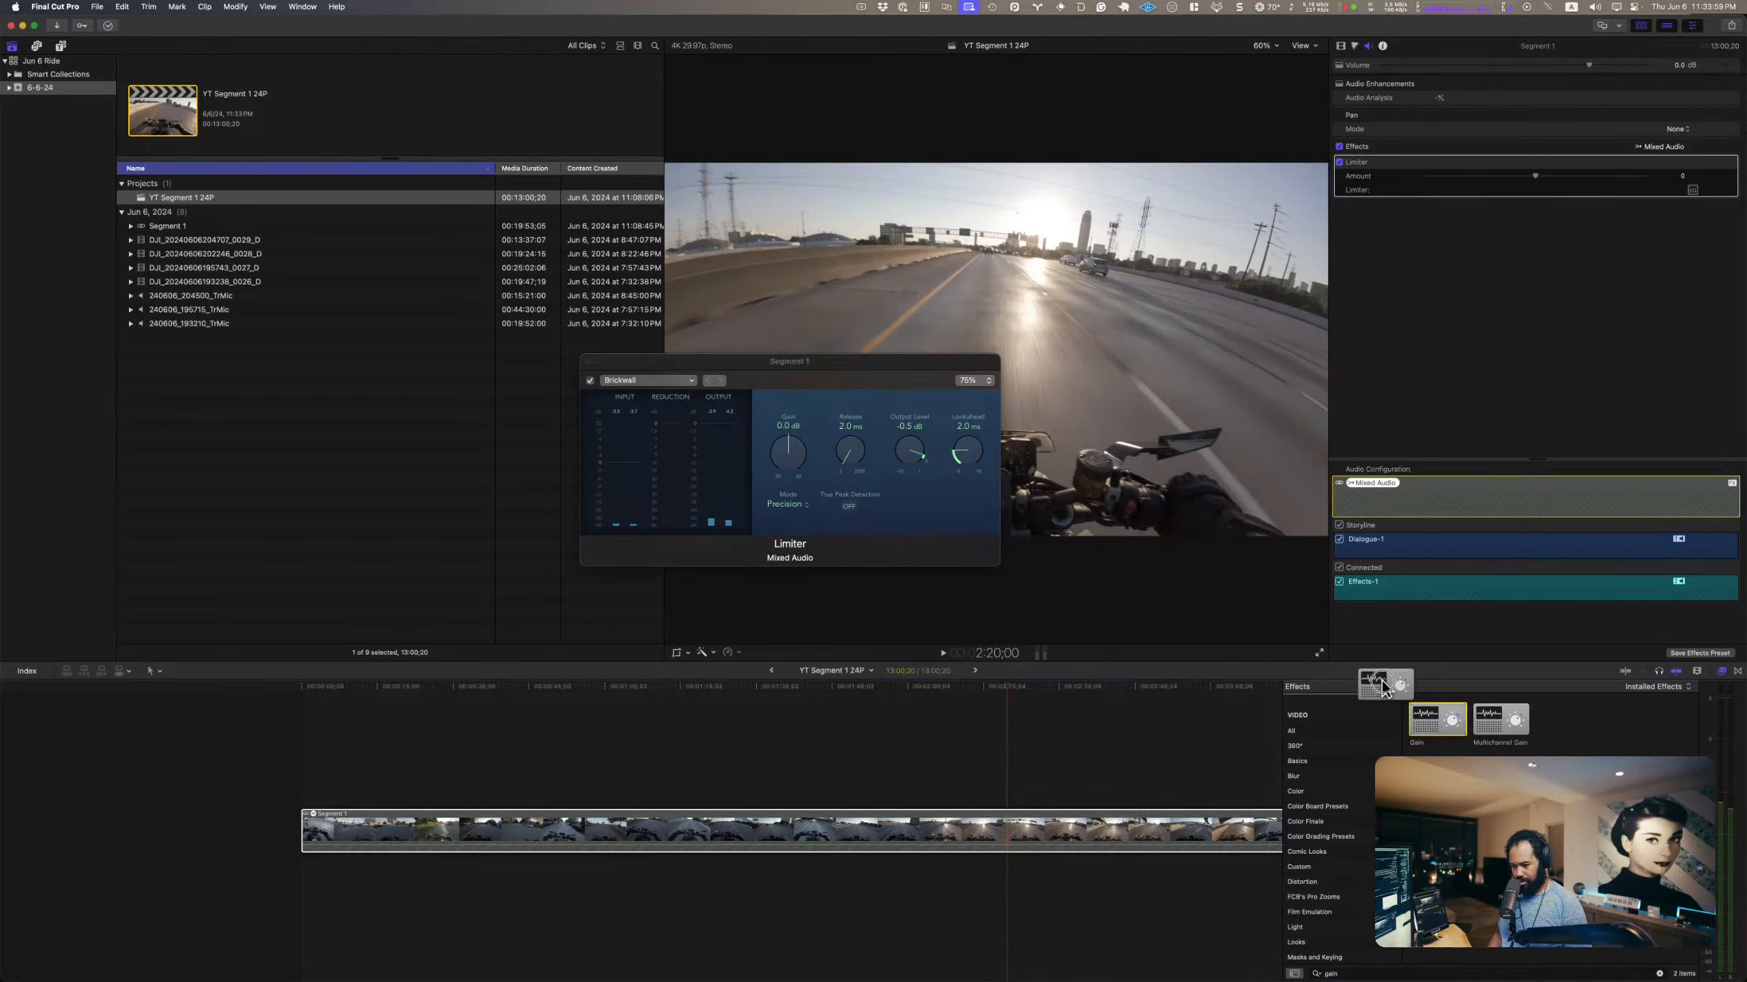
left_click_drag(1383, 685, 1015, 827)
left_click_drag(1388, 199, 1385, 164)
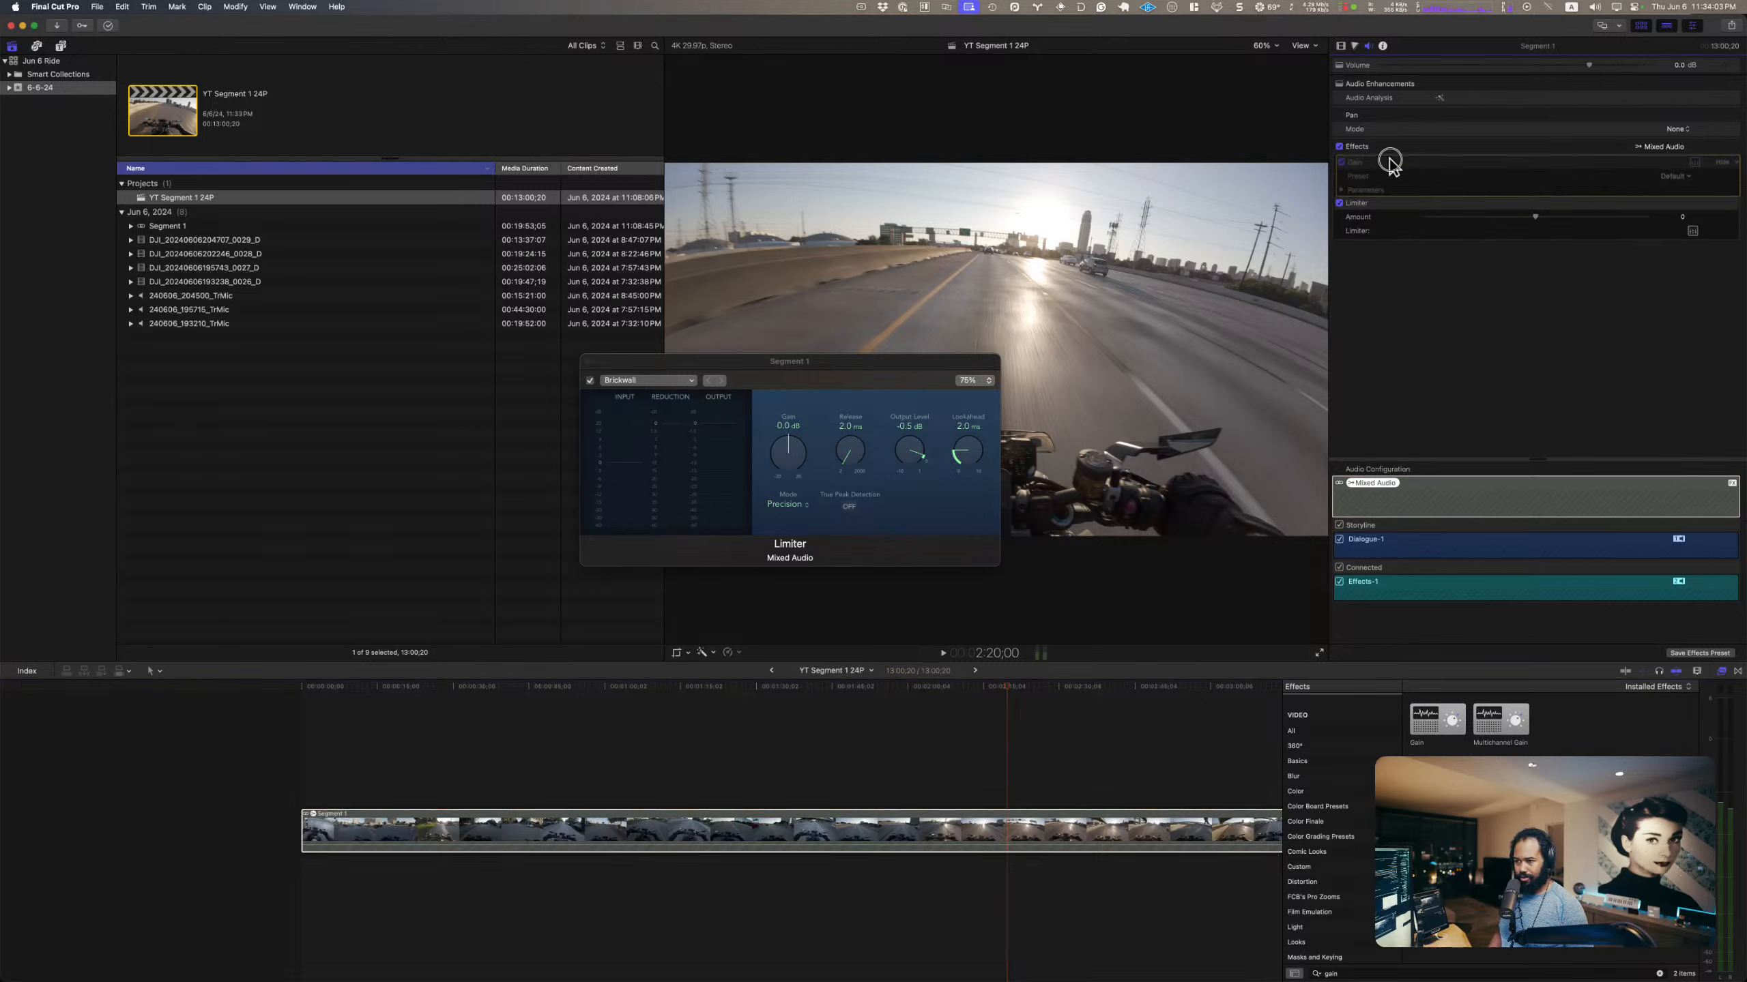
Step: Set Segment 1's Gain effect to +3.2 dB, audition it from about 2:20, and close the Gain and Limiter editors
left_click(1690, 163)
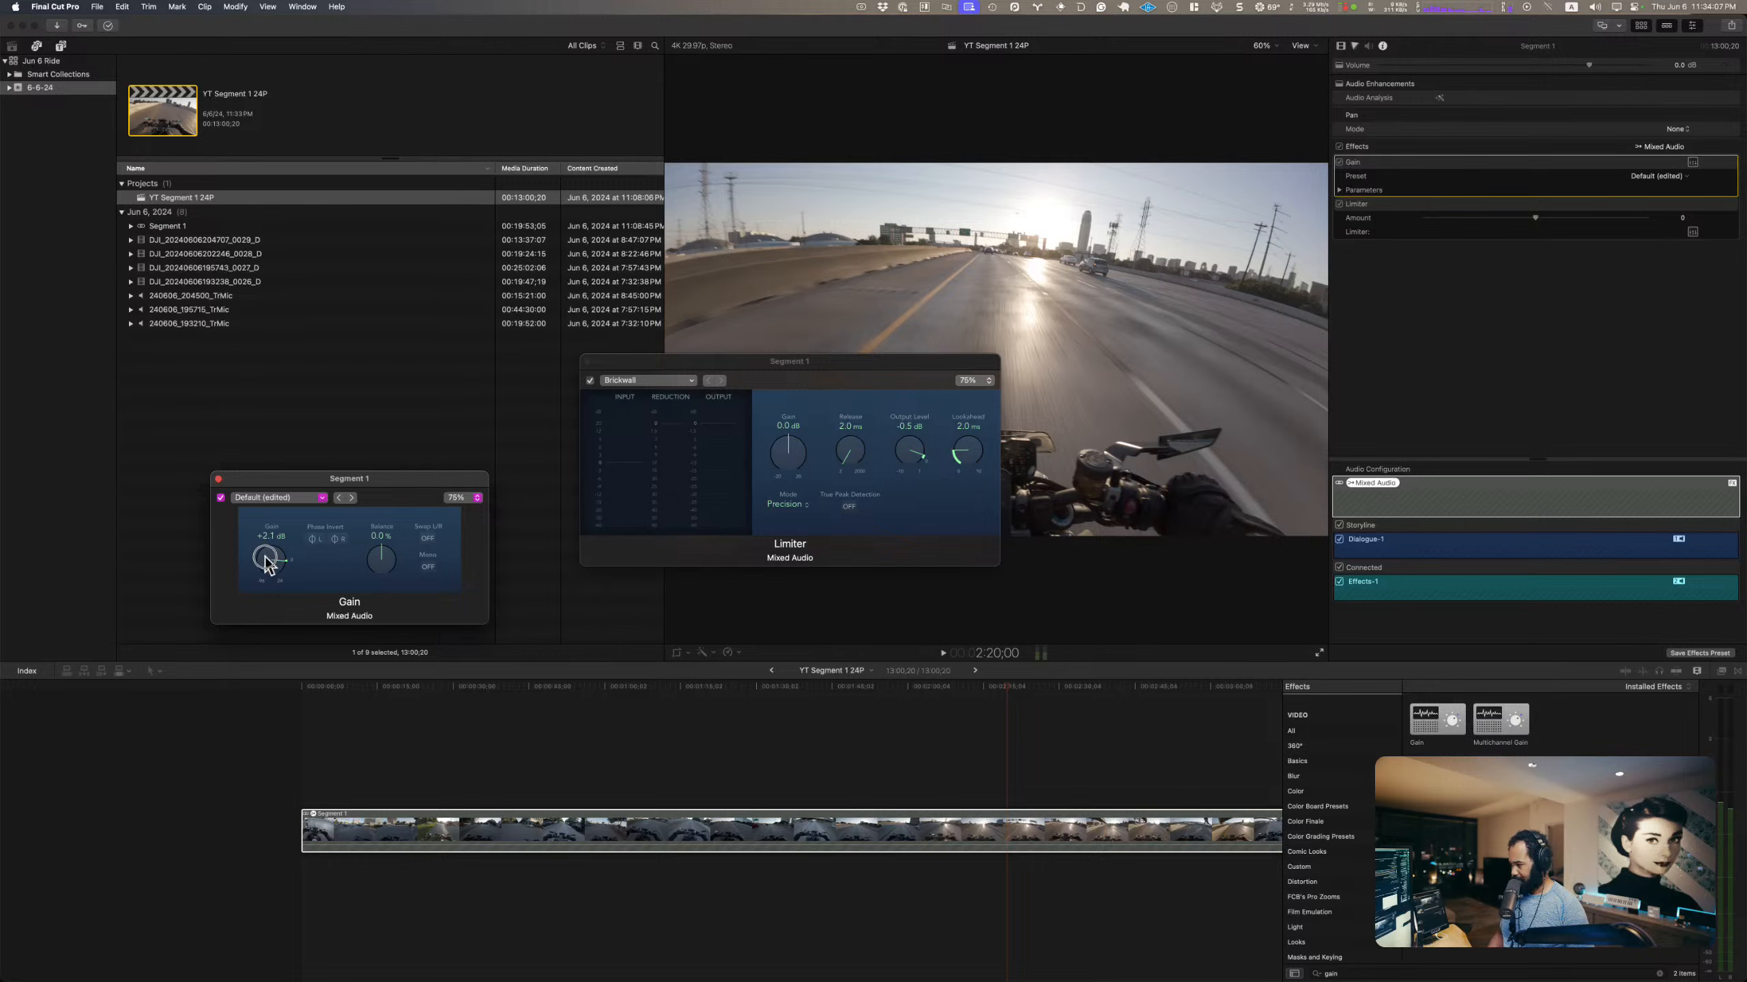
key("space")
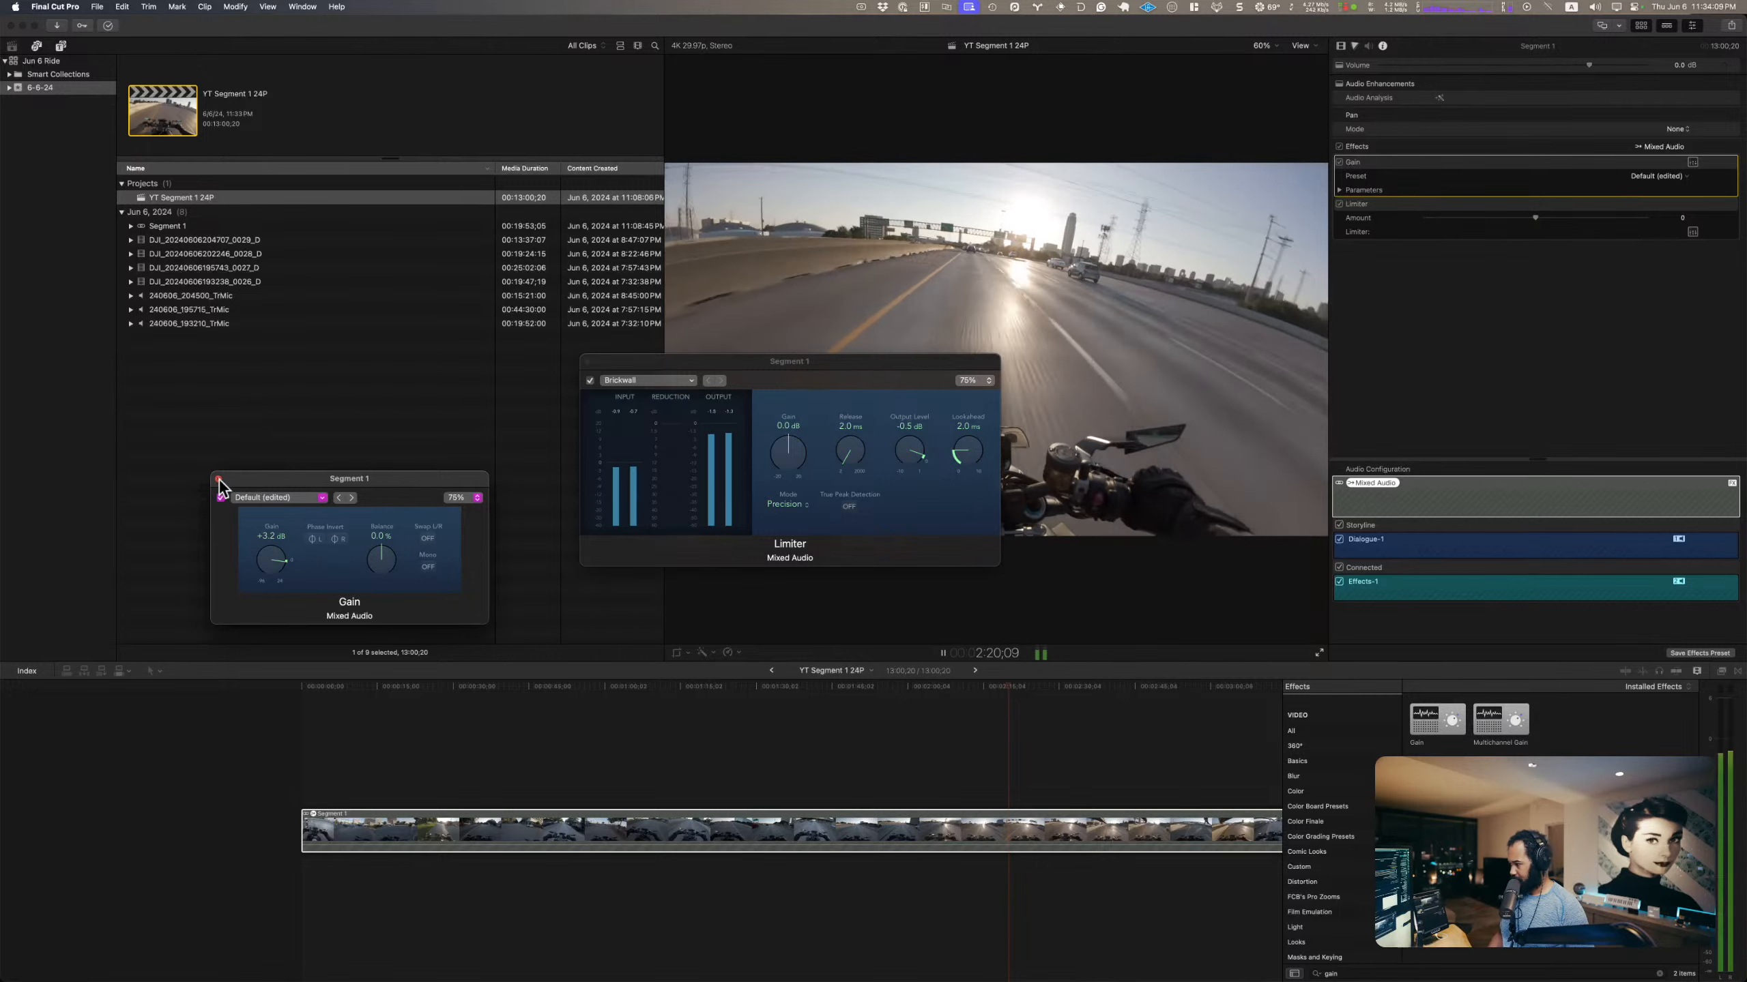
left_click(220, 480)
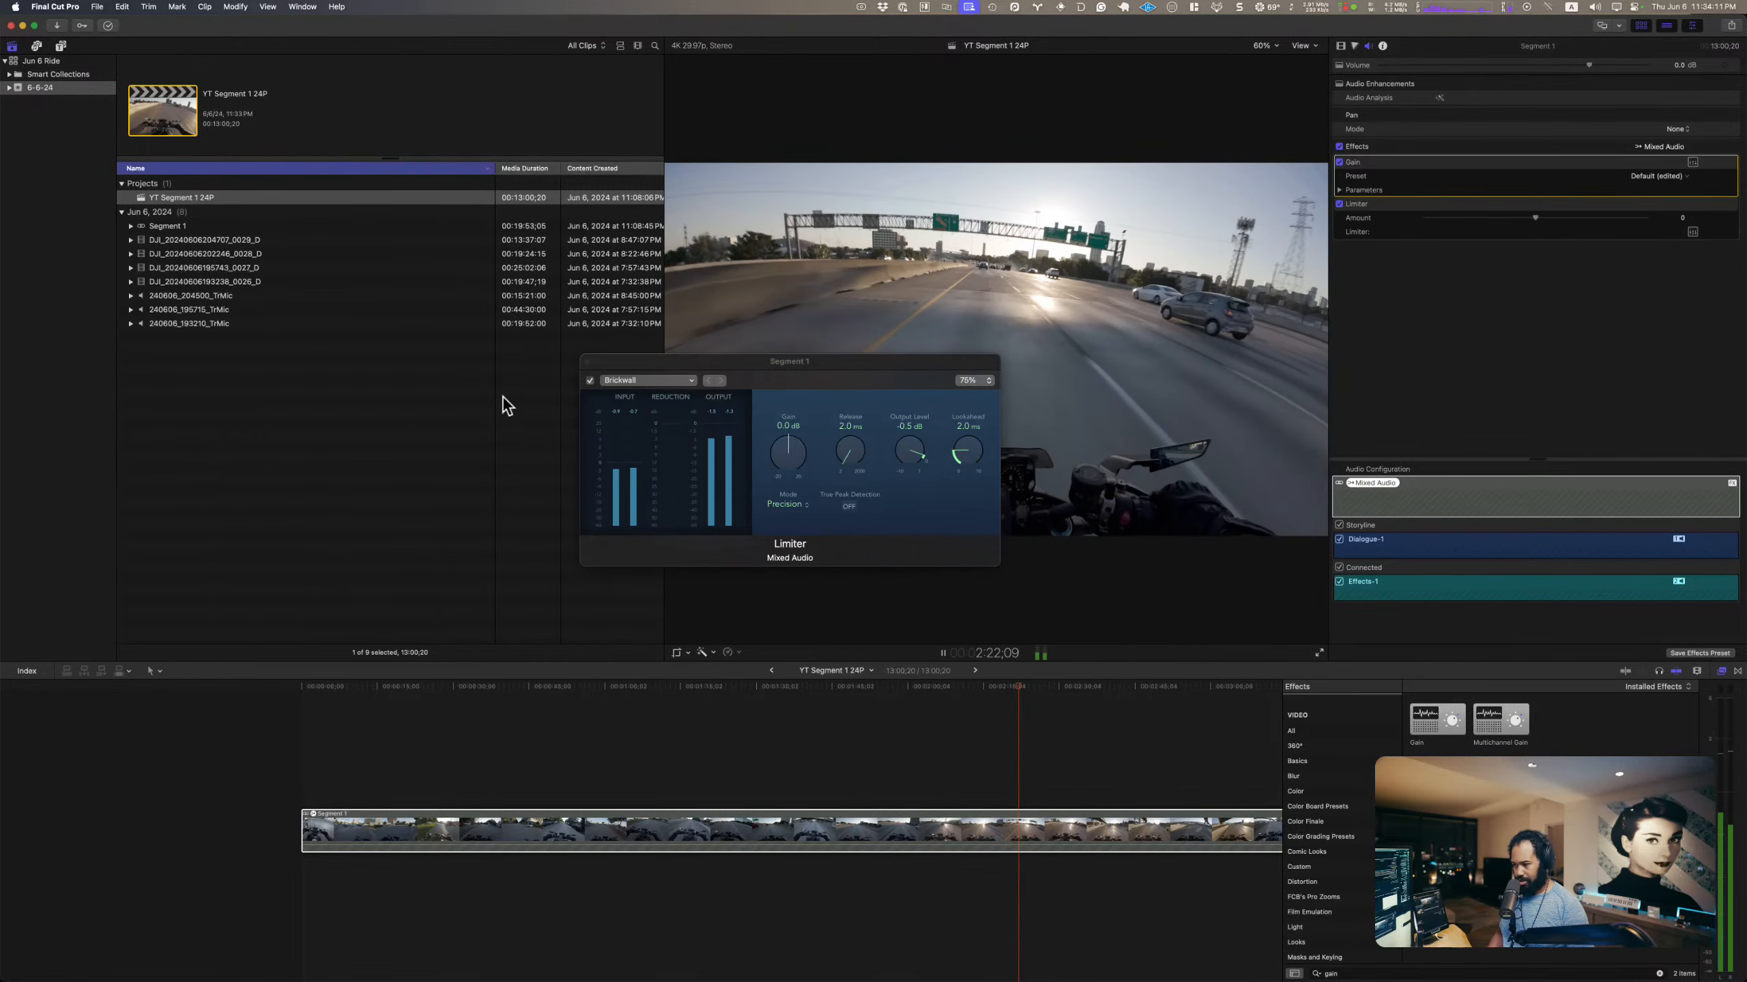
left_click(587, 361)
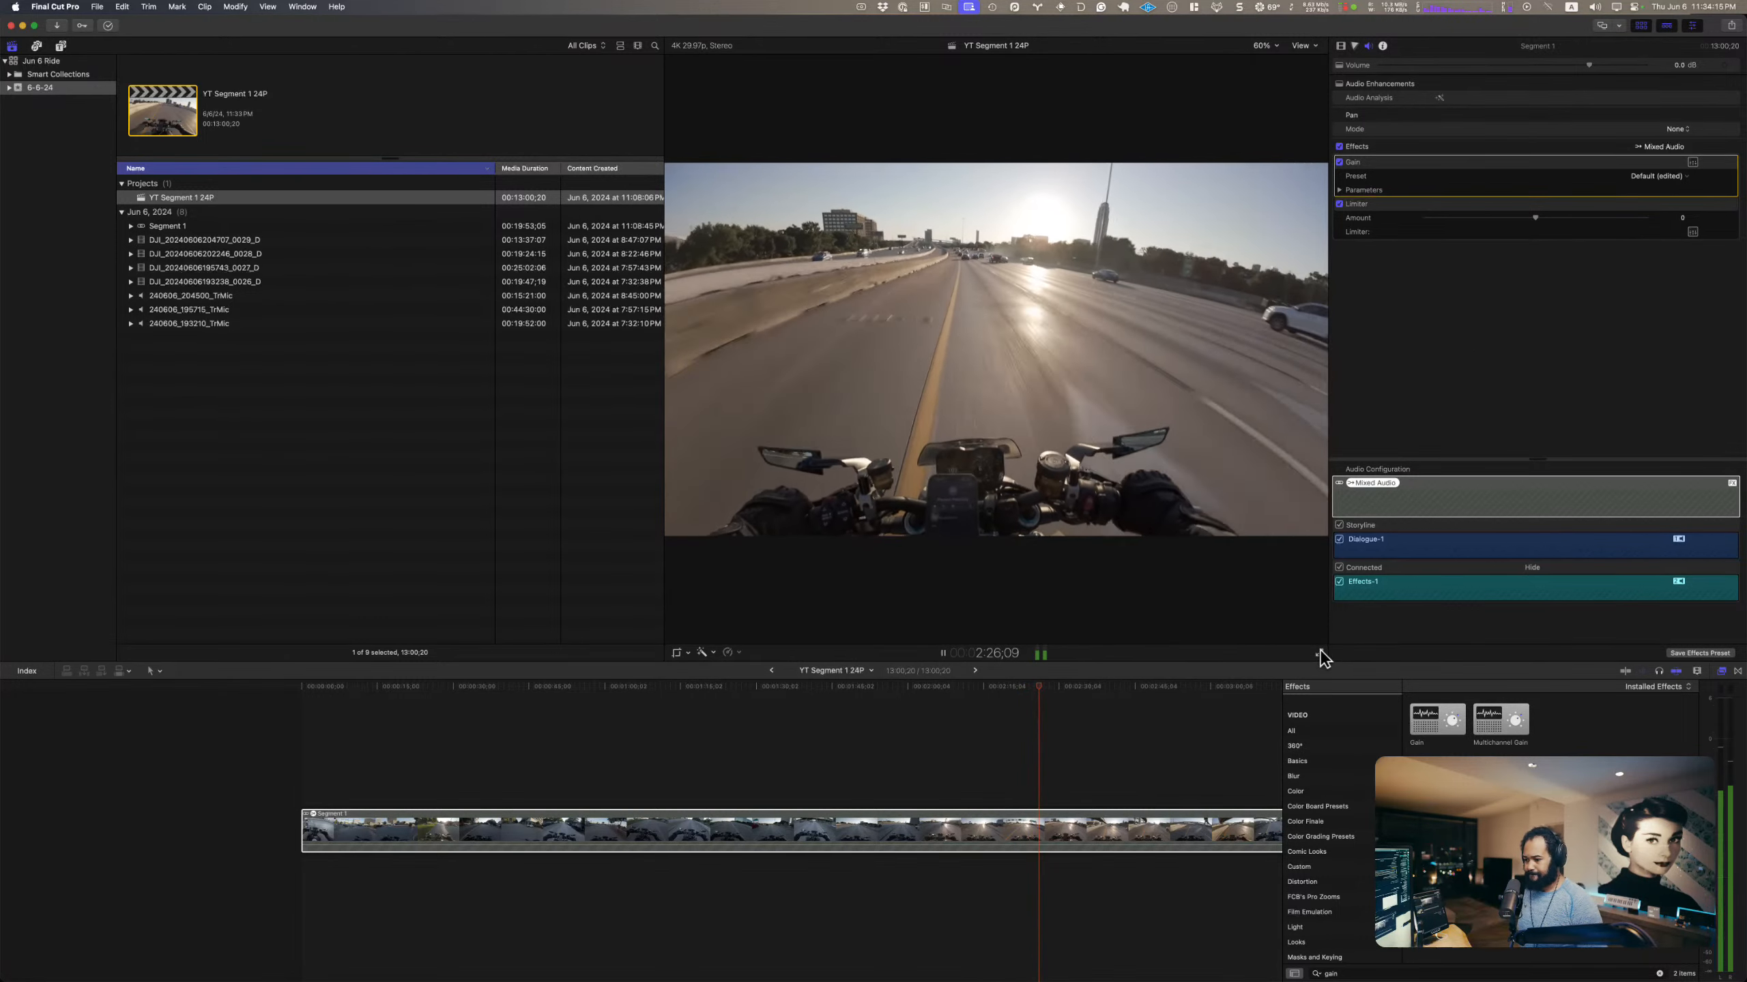
key("space")
Step: Open the Segment 1 compound clip, search the effects for "fil", and apply FilmConvert Nitrate to the DJI clip
double_click(884, 832)
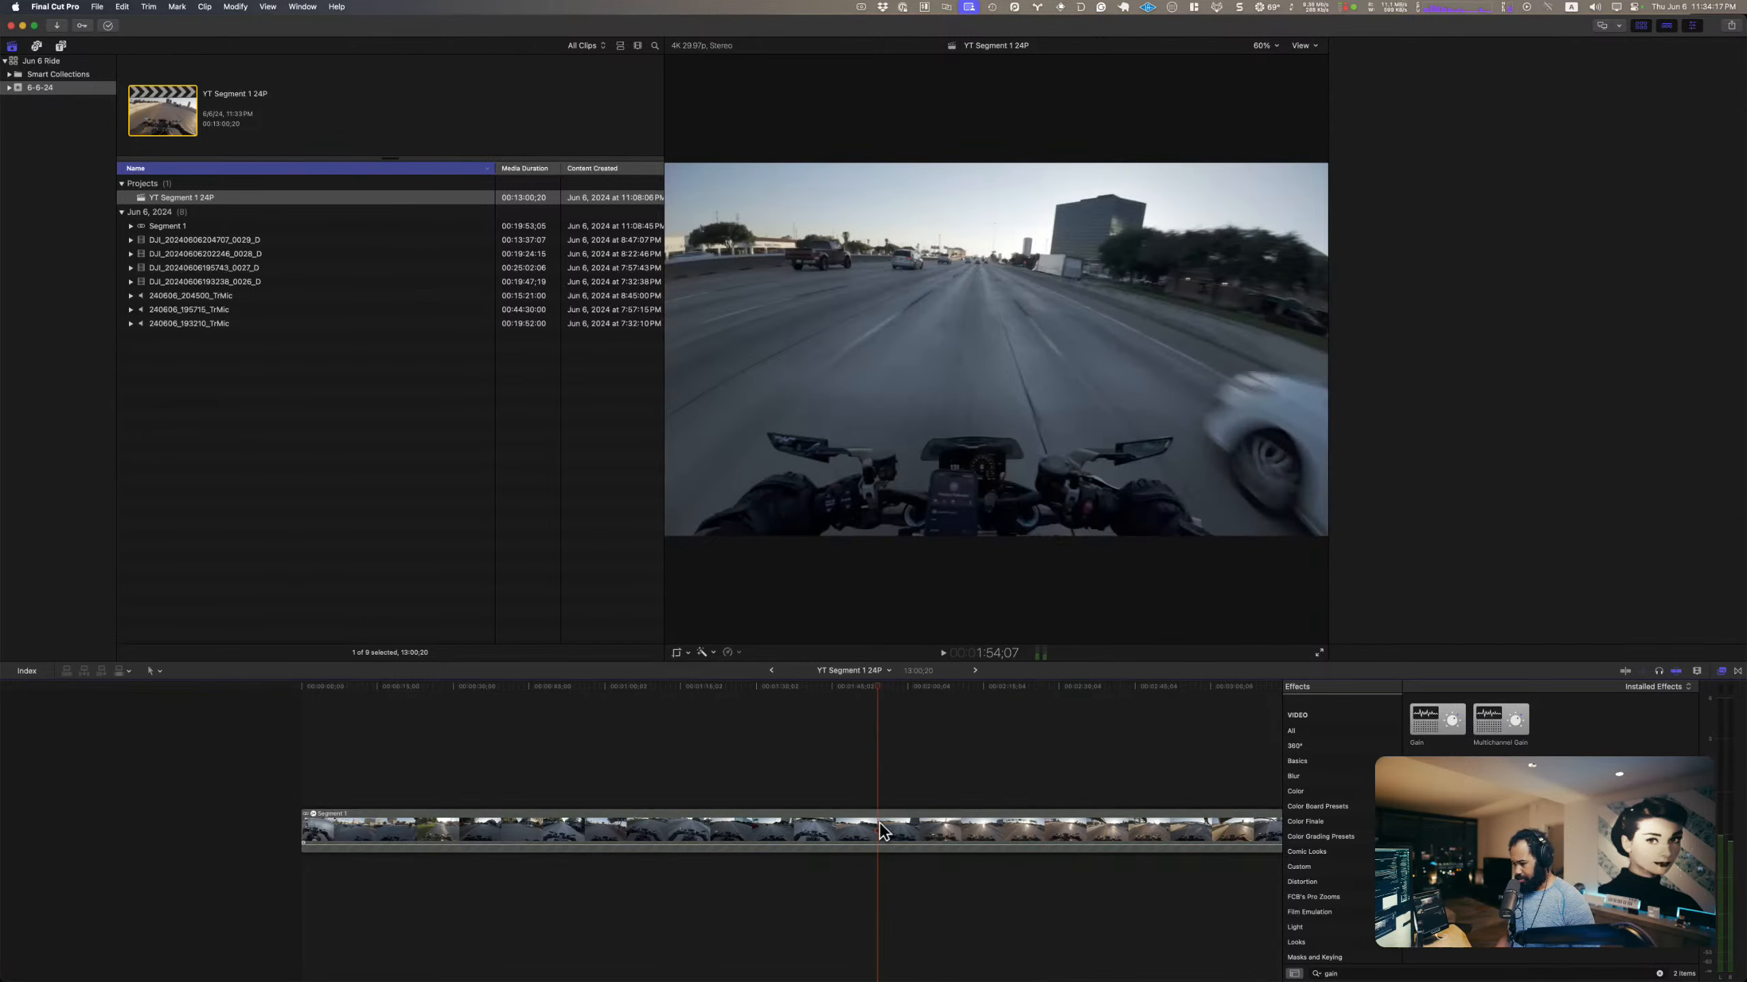
left_click(757, 815)
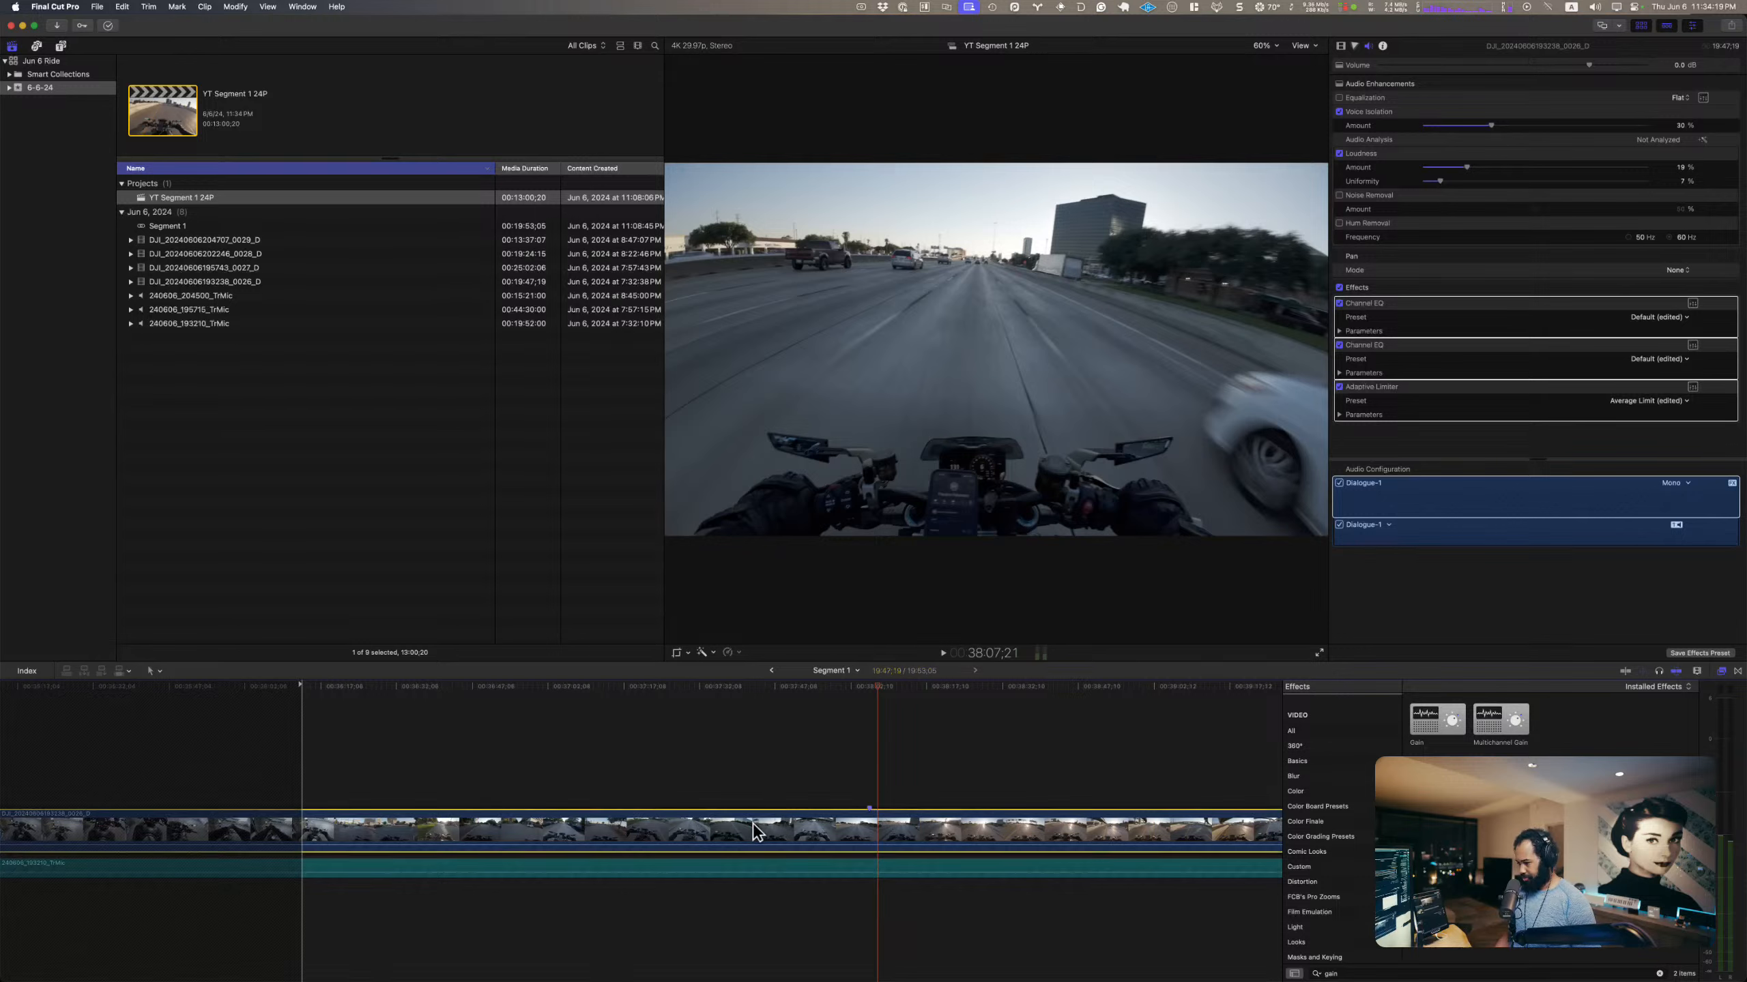
left_click(1294, 974)
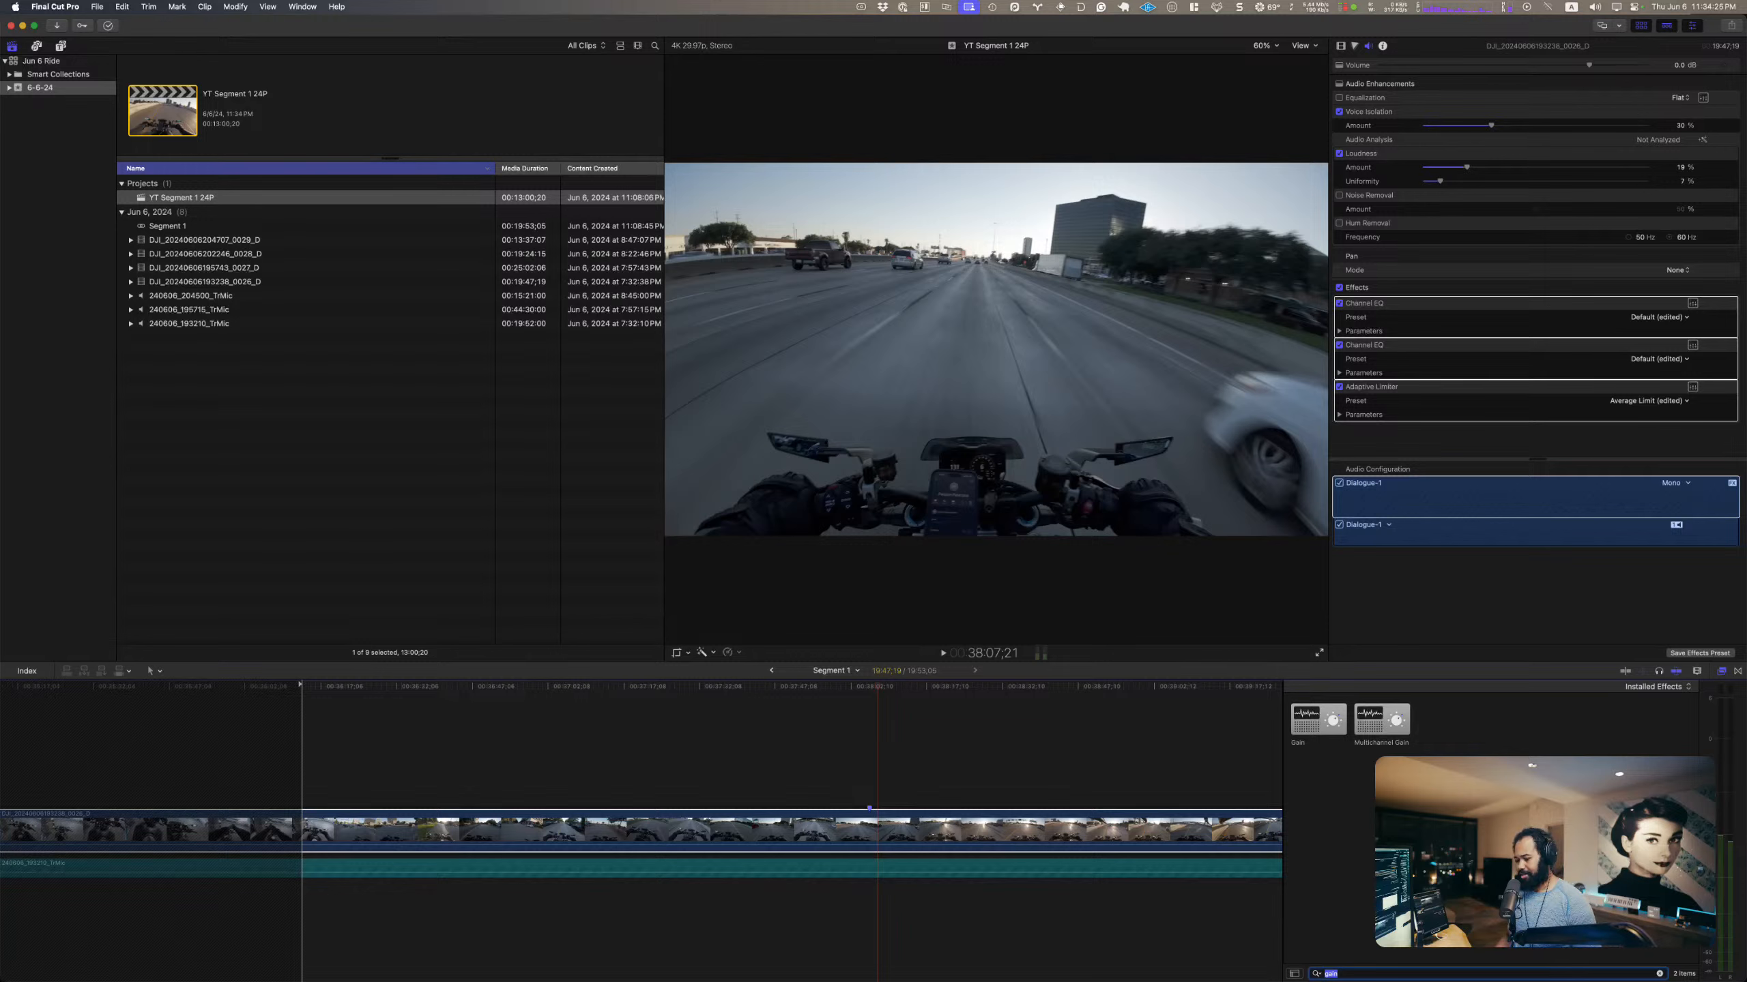
key("BackSpace")
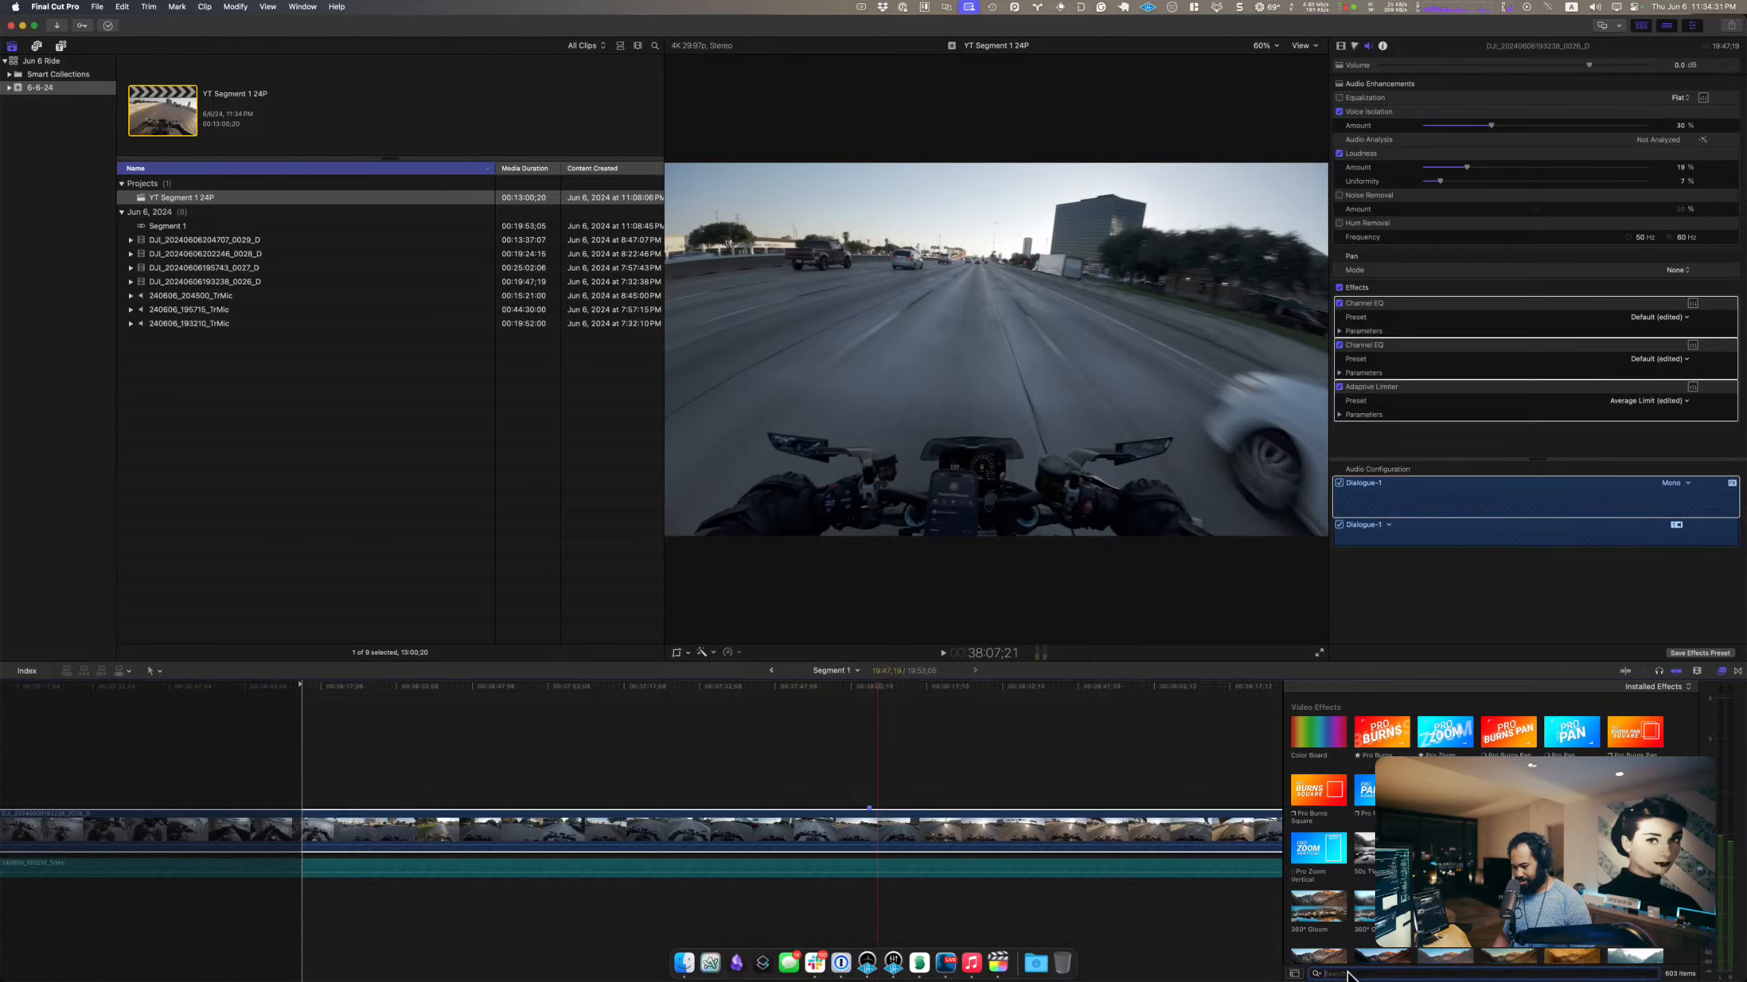
type("fil")
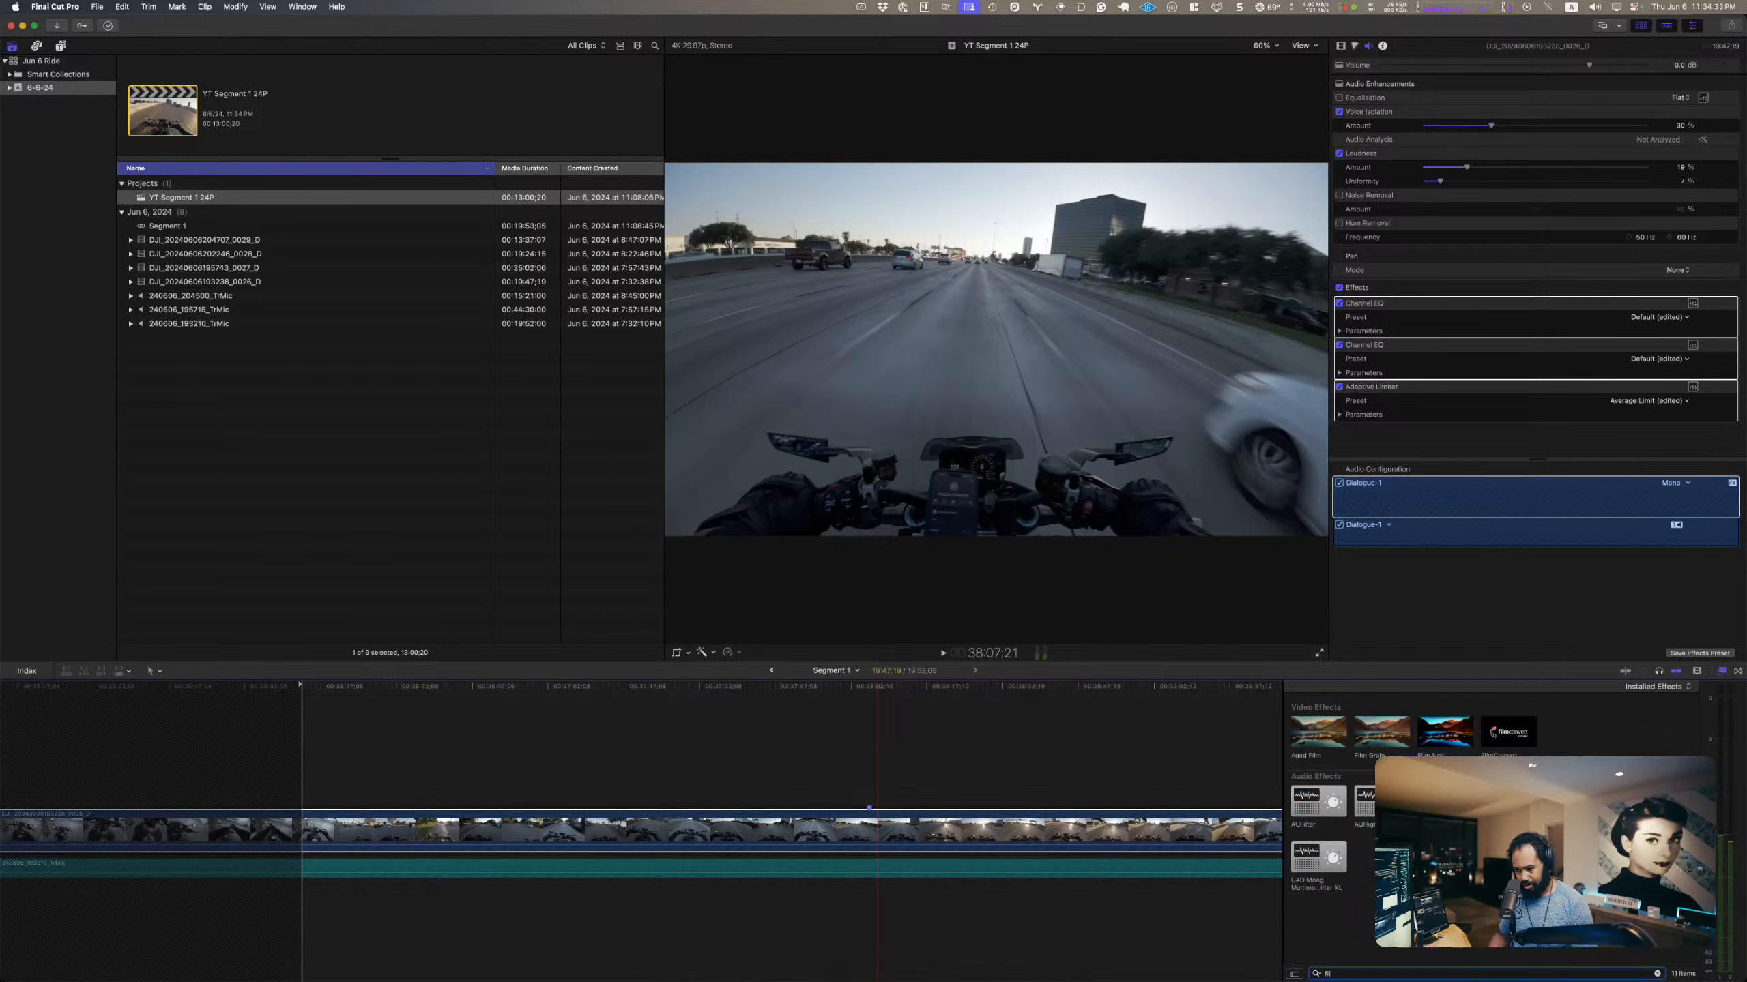
left_click_drag(1501, 735, 789, 829)
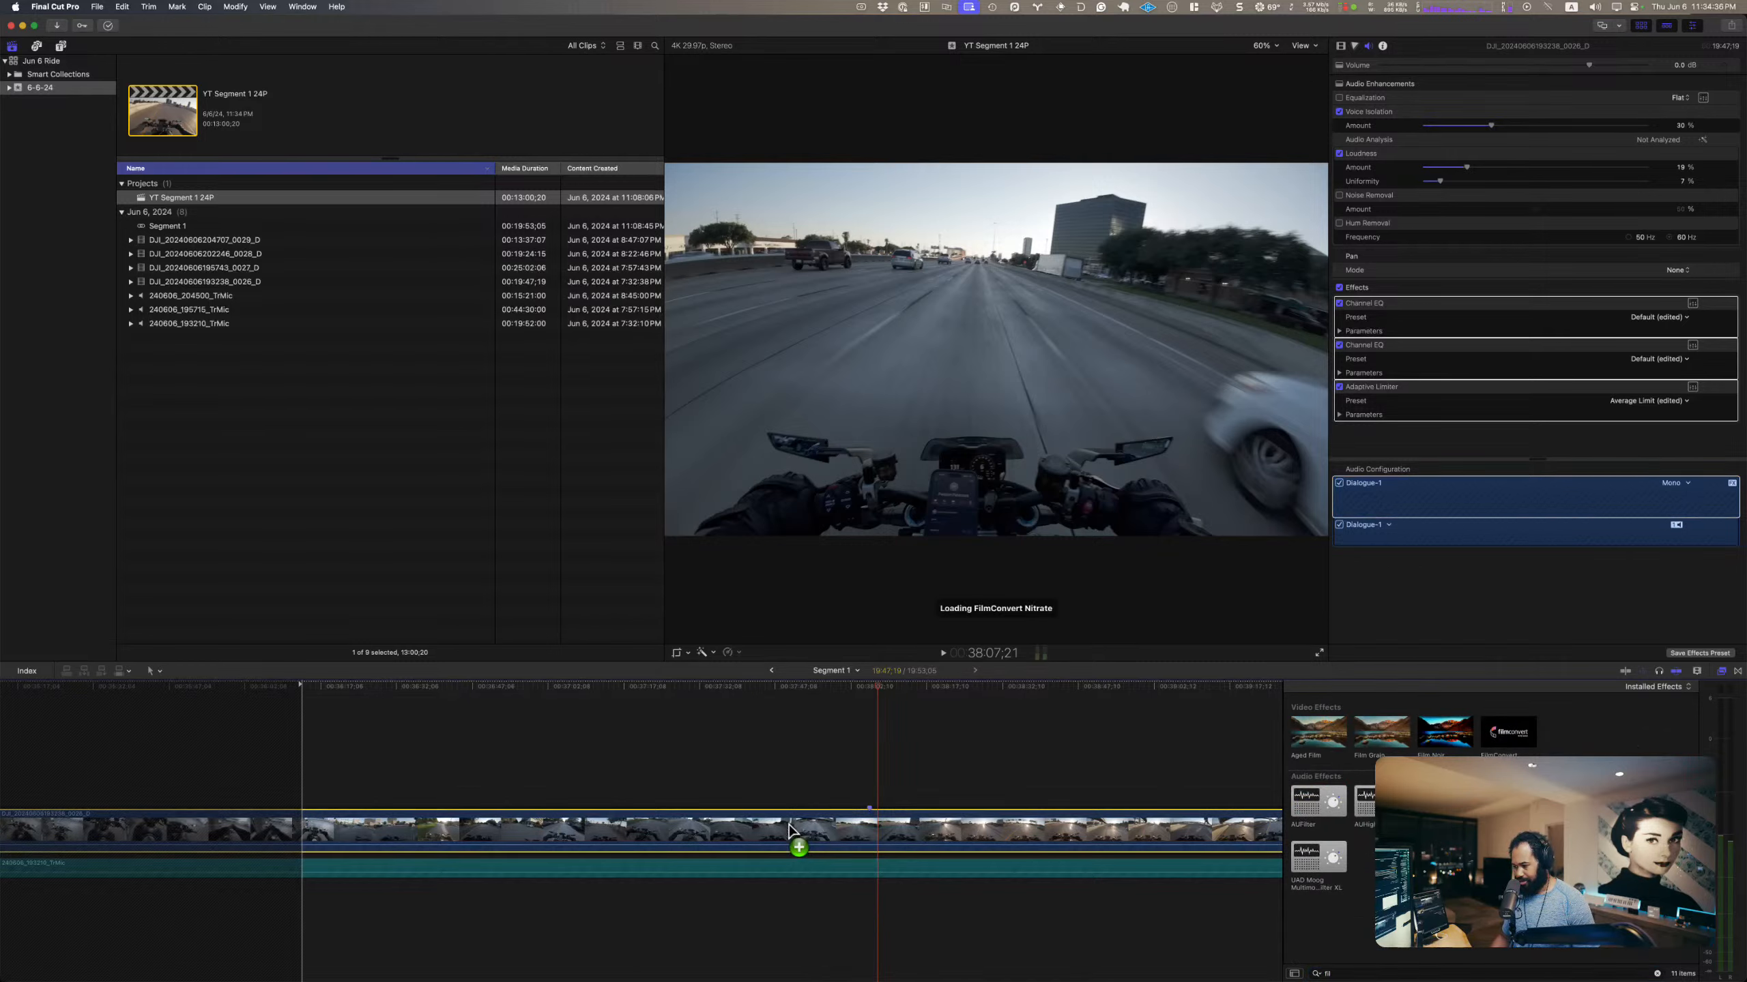
Step: Open the DJI clip's FilmConvert Nitrate controls and turn off Grain Response
left_click(1341, 47)
left_click(1653, 156)
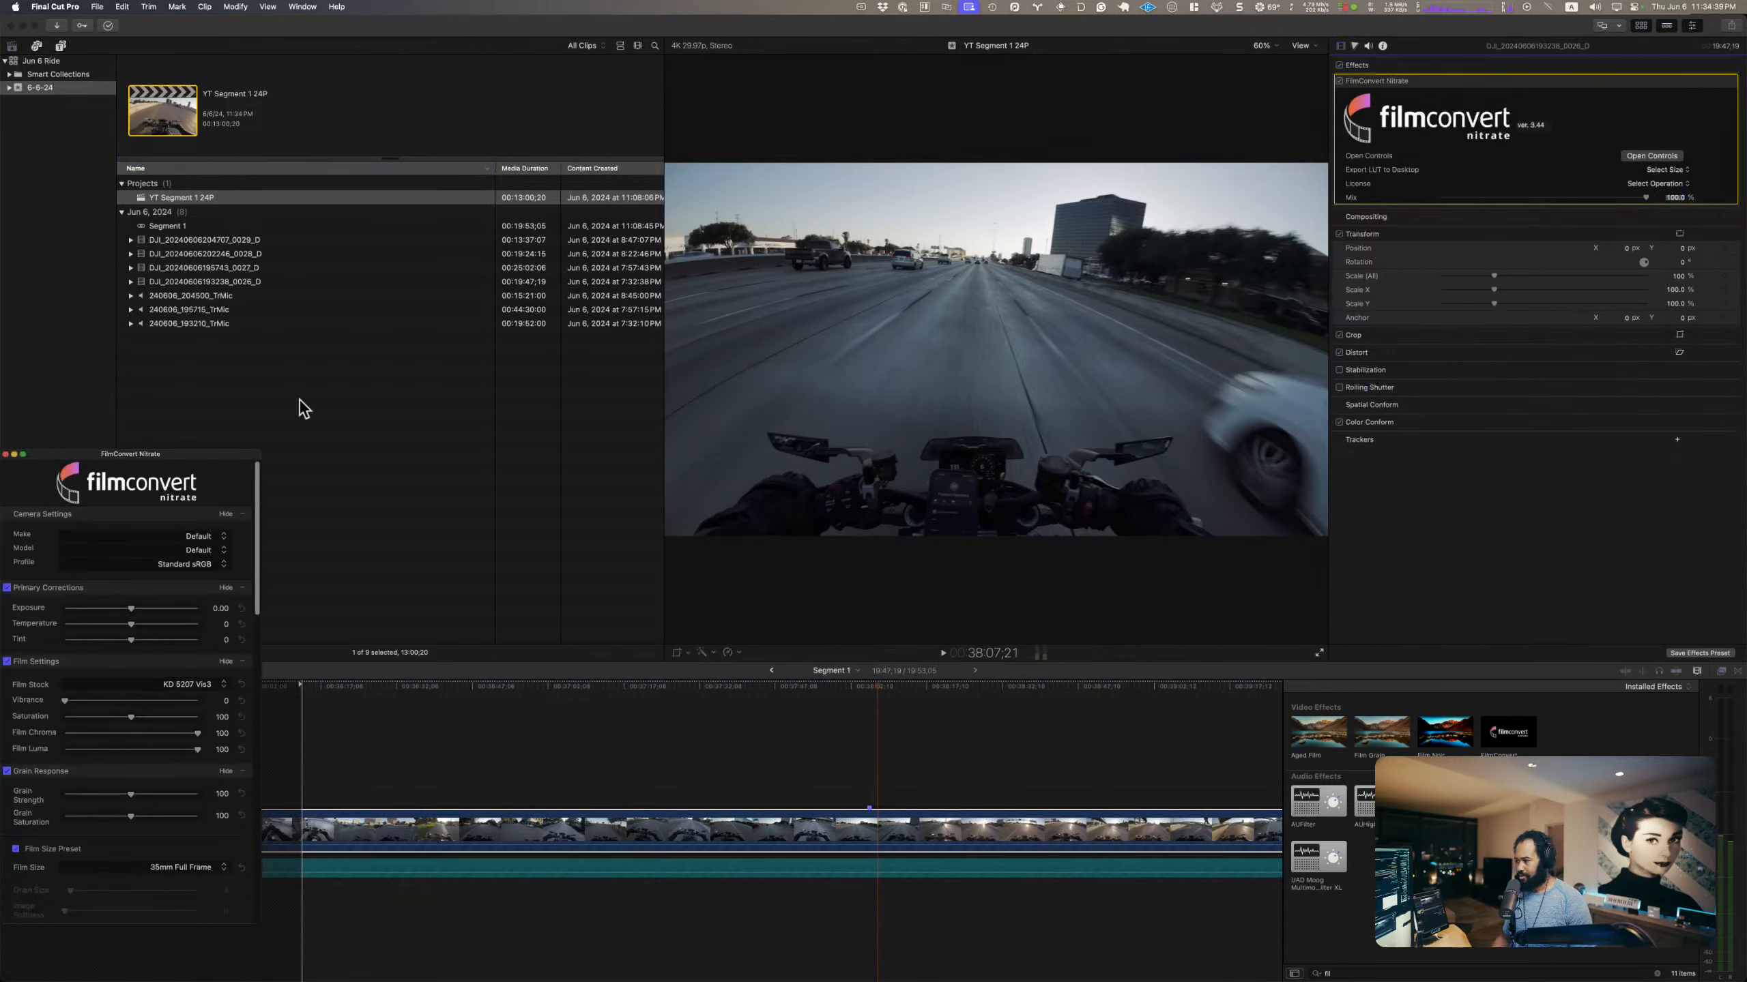
left_click_drag(214, 455, 1380, 116)
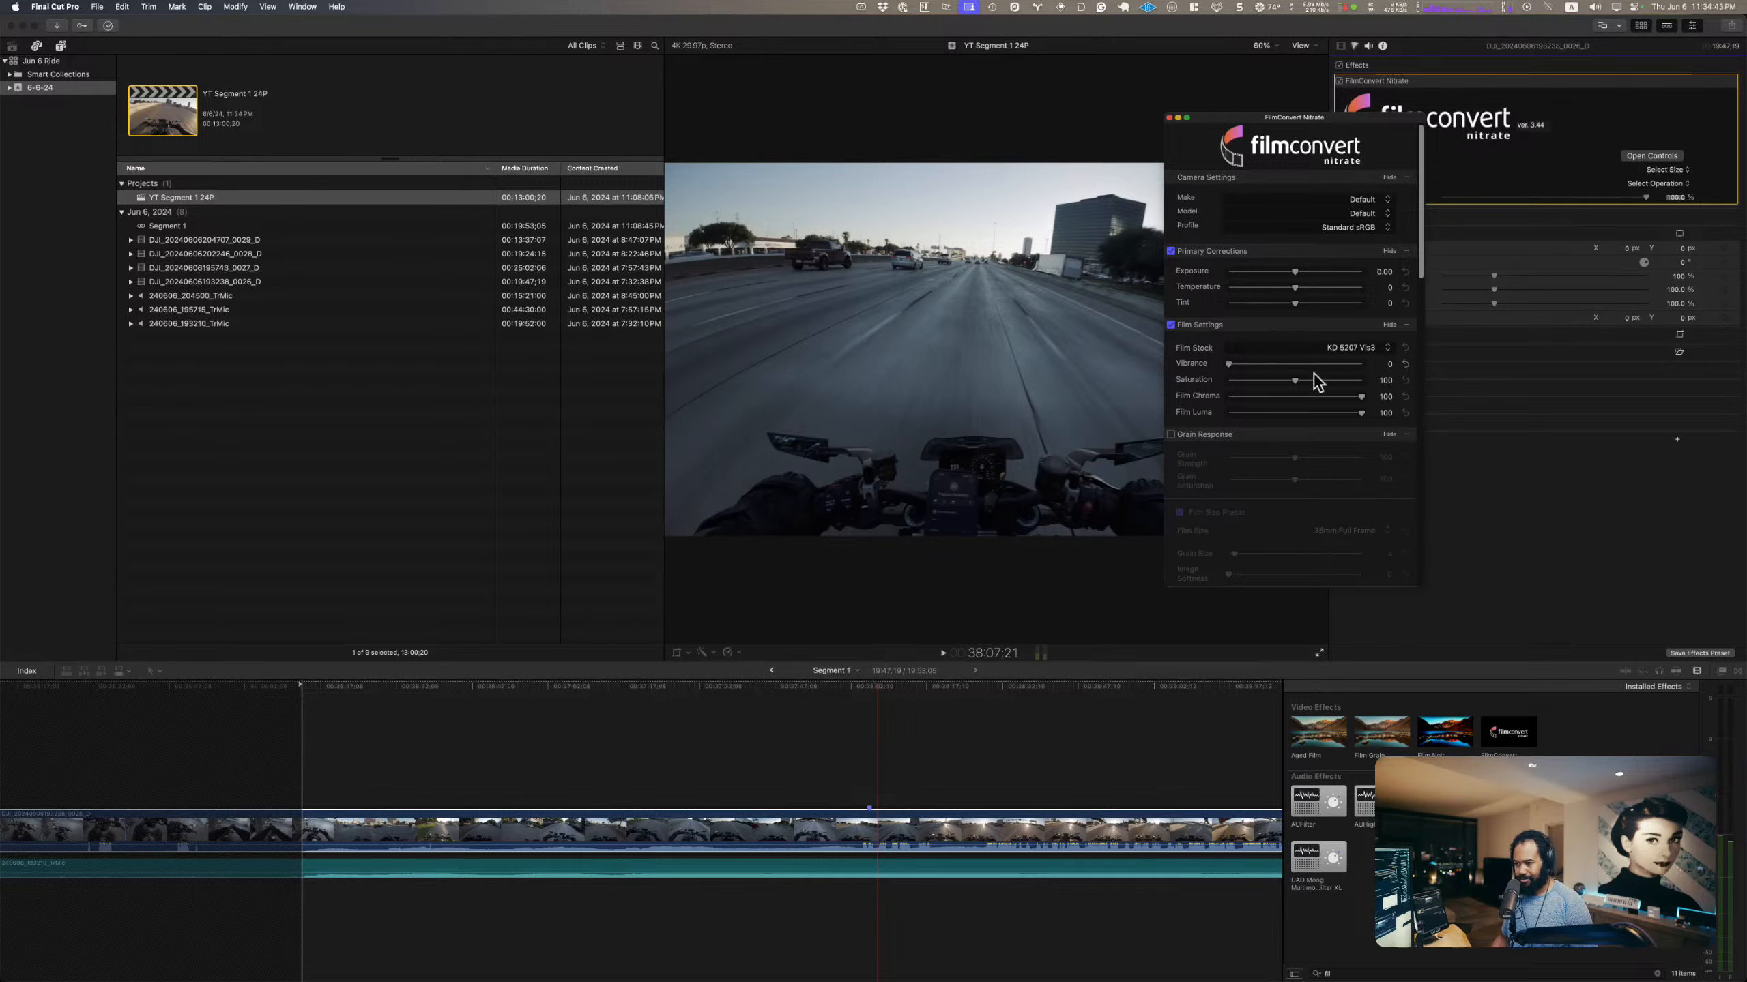
Step: Try the KD 5213 Vis3 film stock in FilmConvert Nitrate, and set the film stock to FJ 8553 ET
left_click(1324, 345)
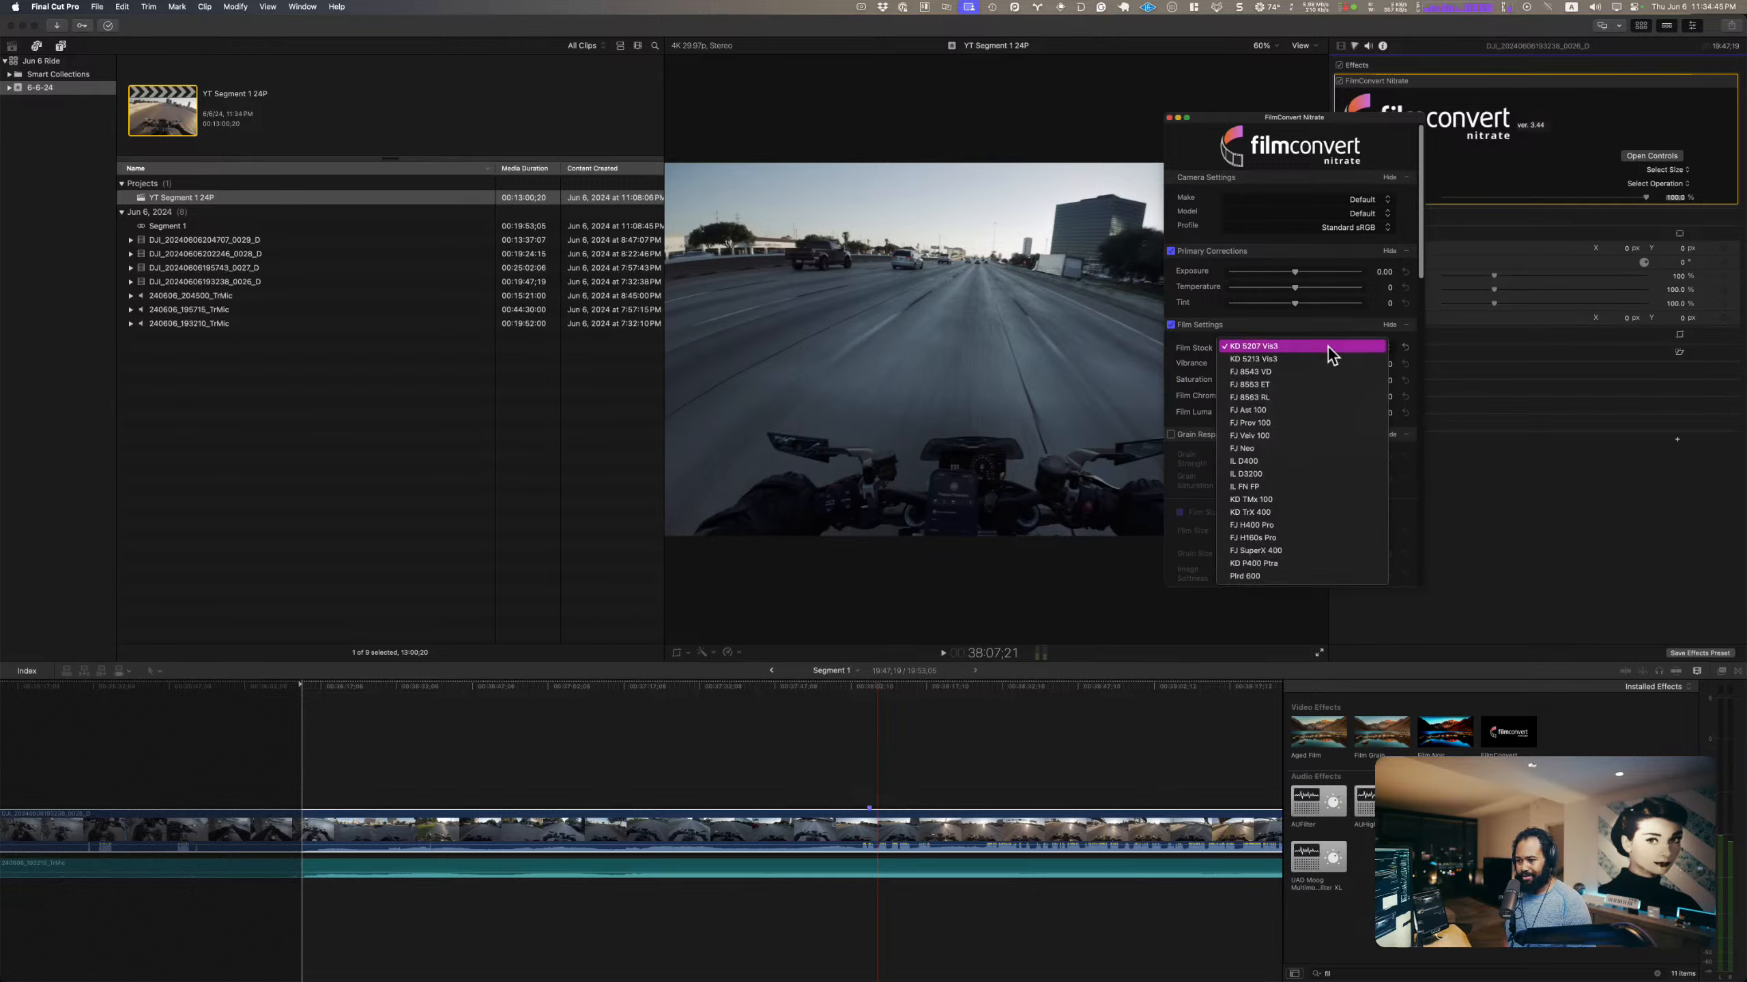
left_click(1316, 347)
left_click(1318, 348)
left_click(1319, 356)
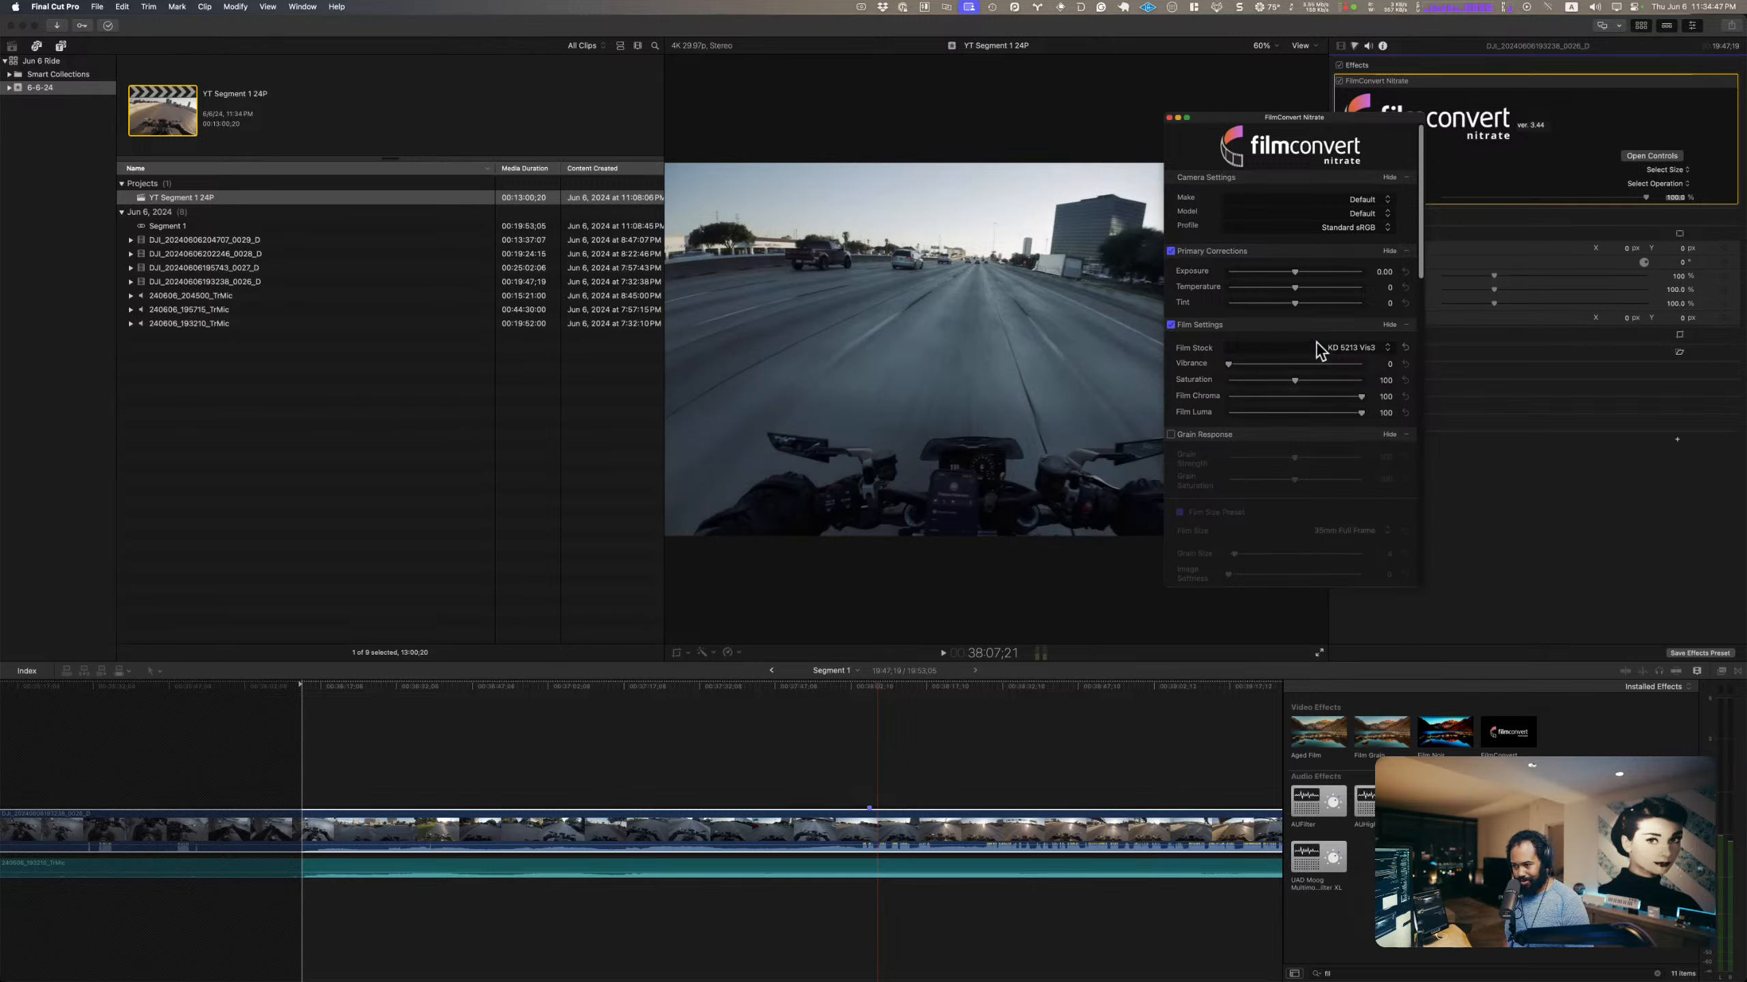
left_click(1320, 348)
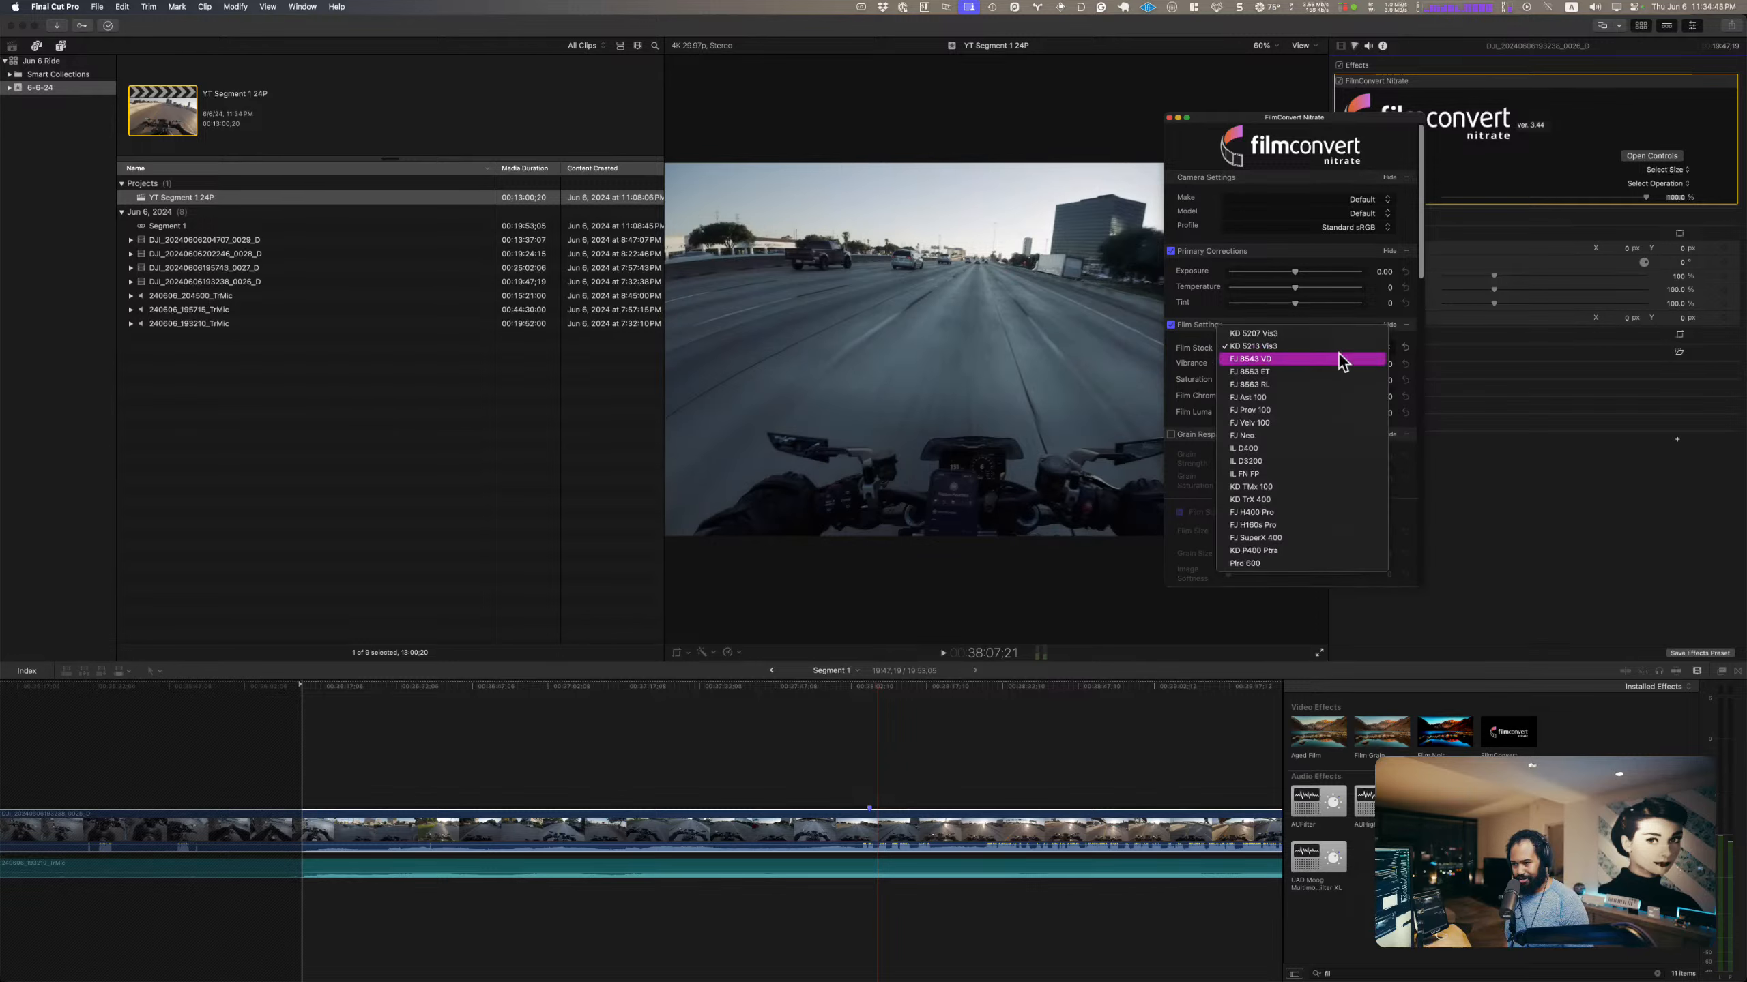
left_click(1300, 370)
Step: Check the system's CPU usage, running processes and one-hour load history, and return to the FilmConvert controls
left_click(1460, 14)
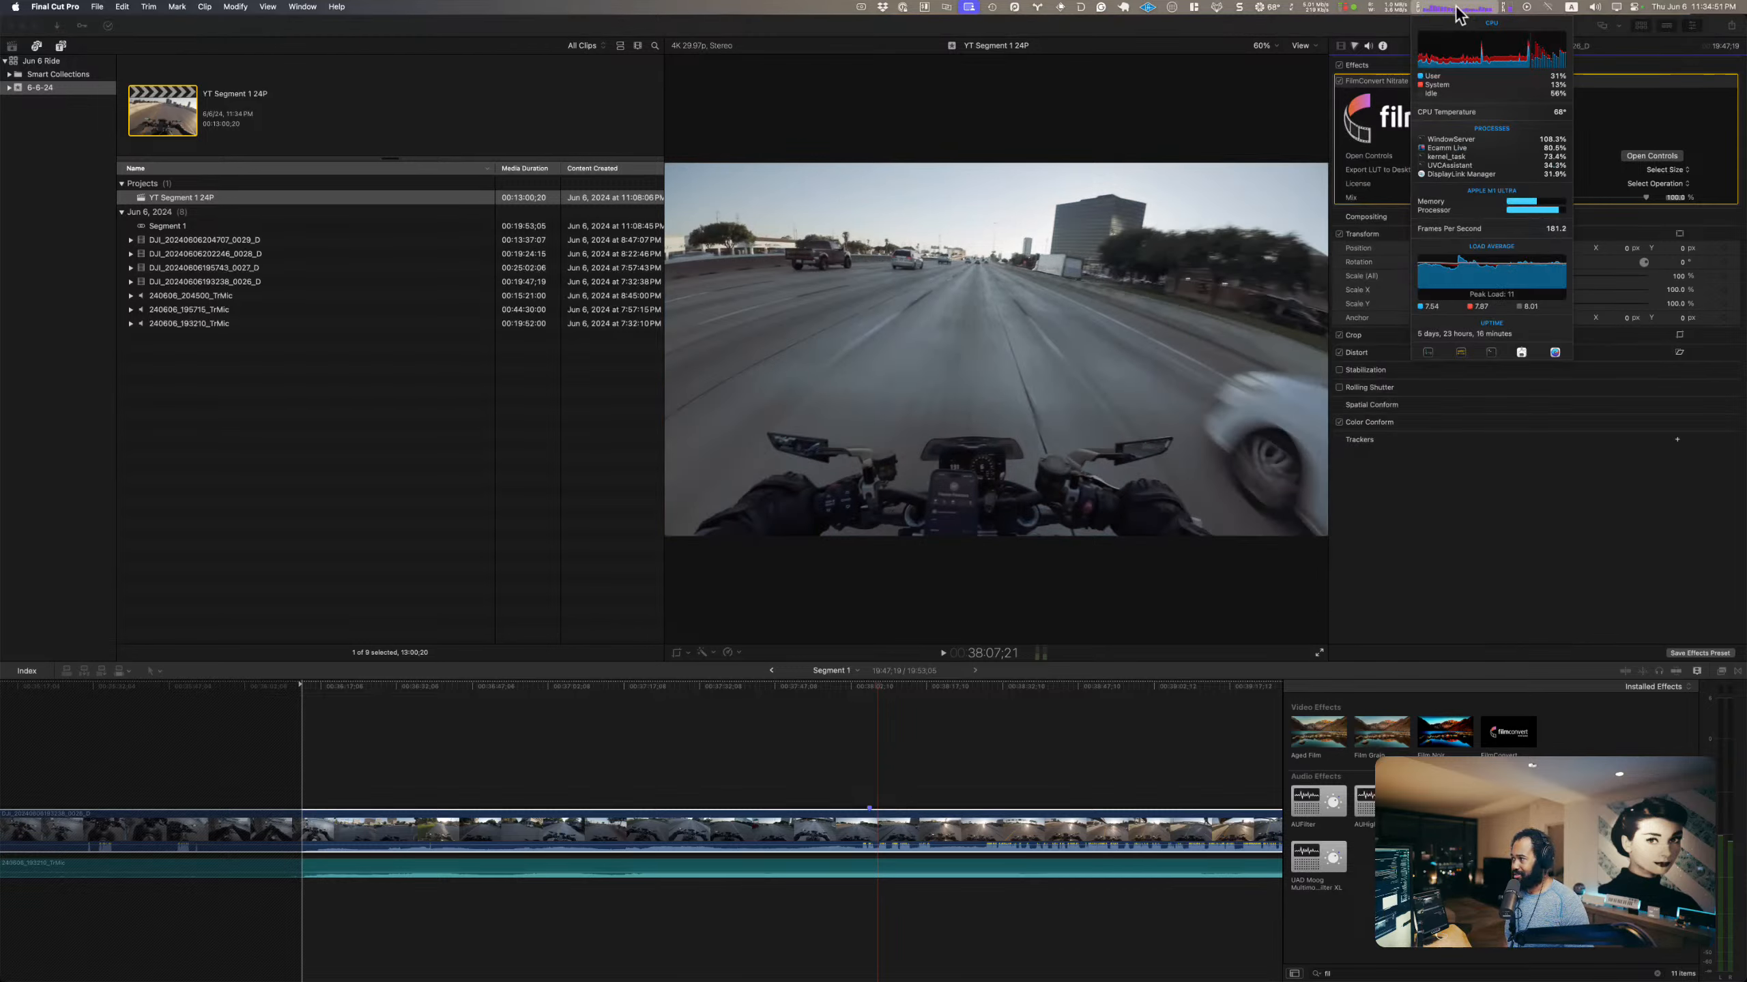
left_click(1460, 14)
left_click(1459, 14)
mouse_move(1486, 69)
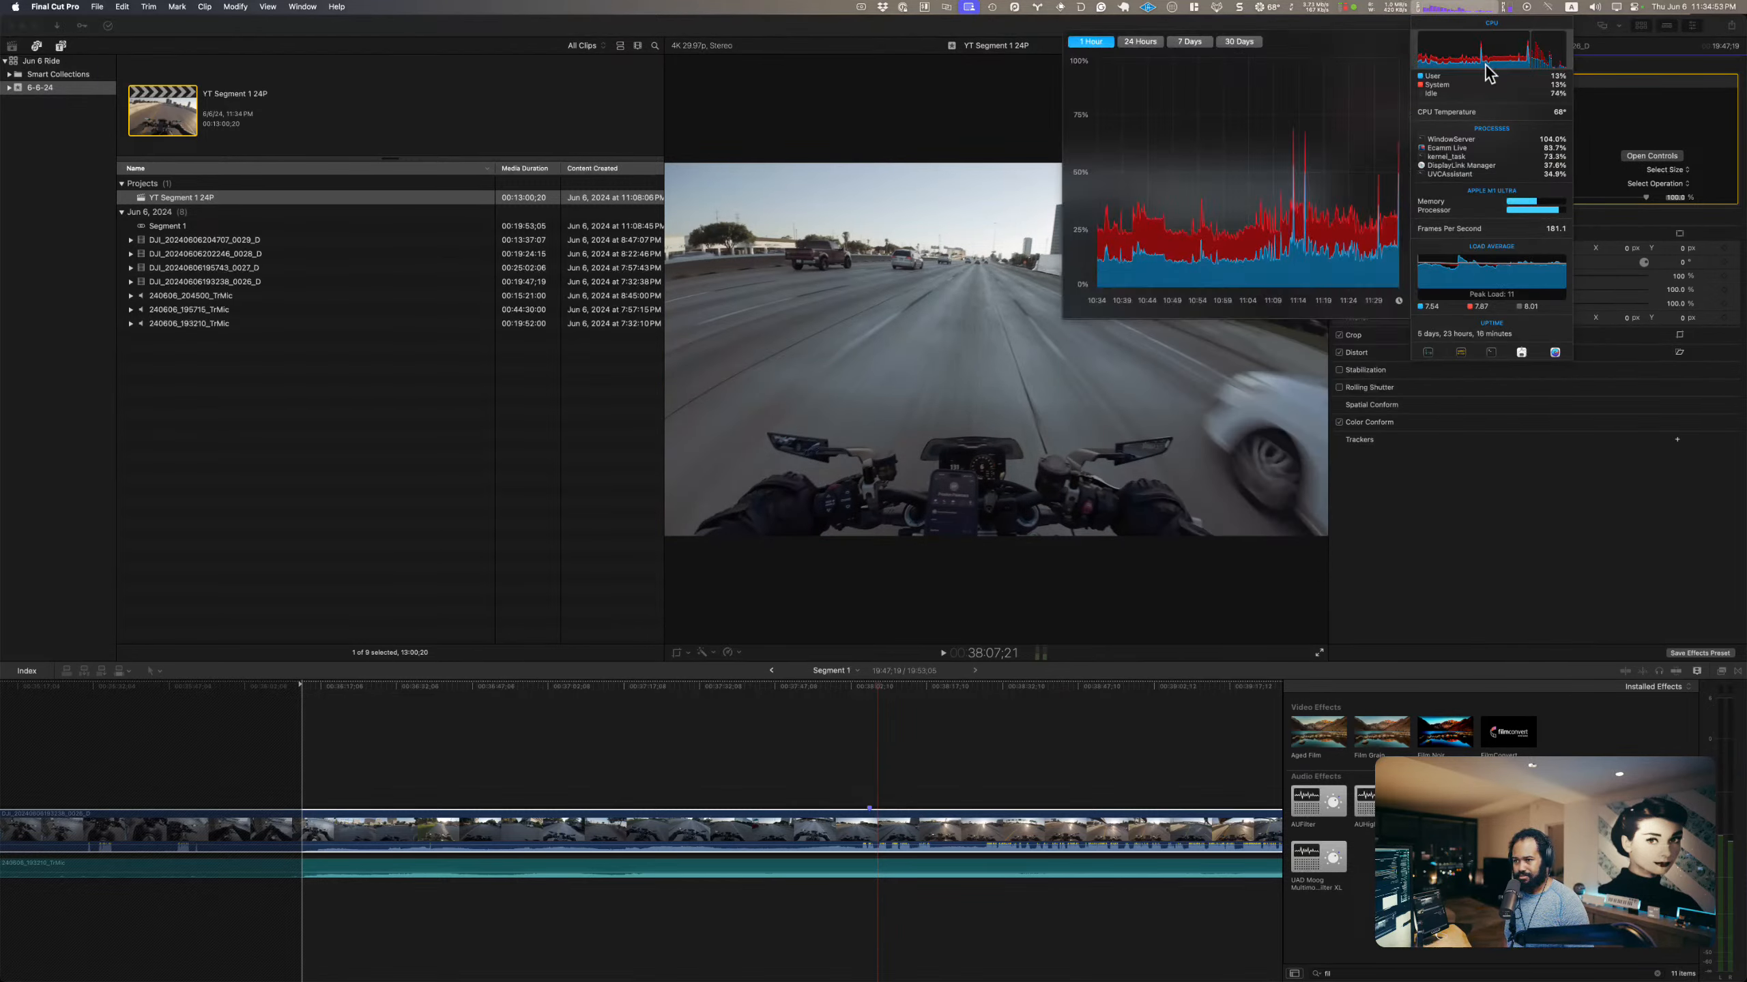
left_click(1229, 438)
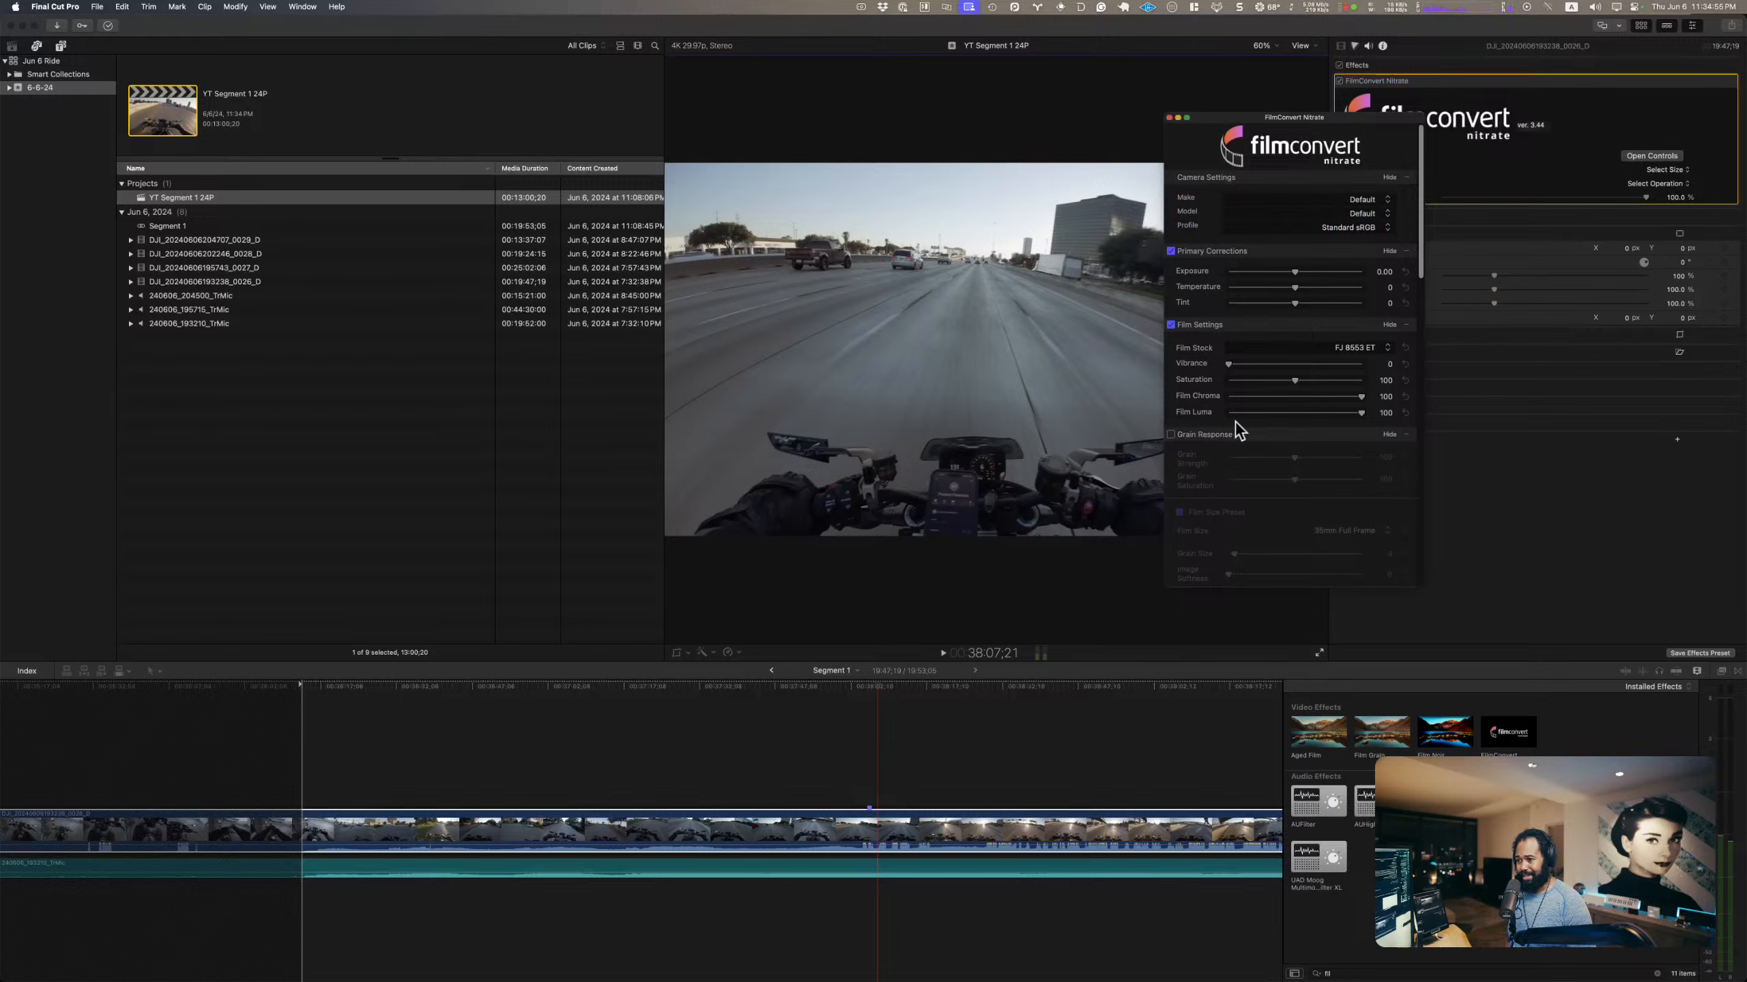
Step: Set the FilmConvert camera to DJI Action 4 with the D-LogM profile, and raise Exposure to 0.51 using the histogram as reference
left_click(1339, 202)
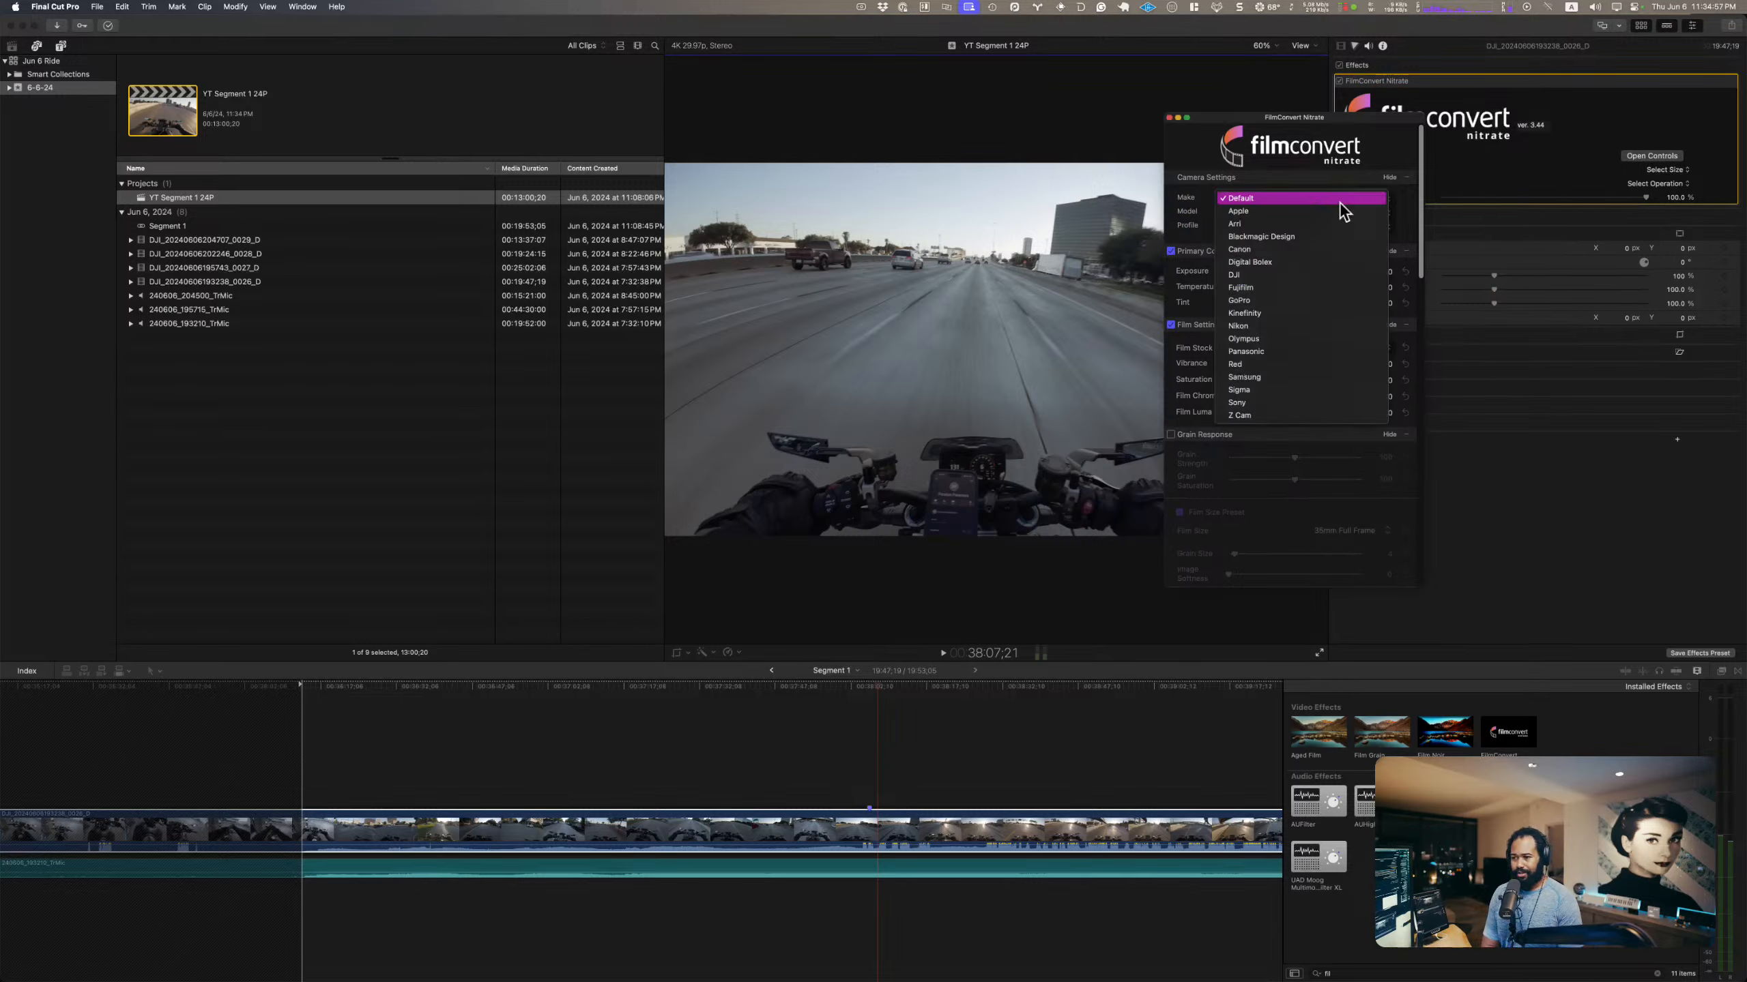
left_click(1300, 274)
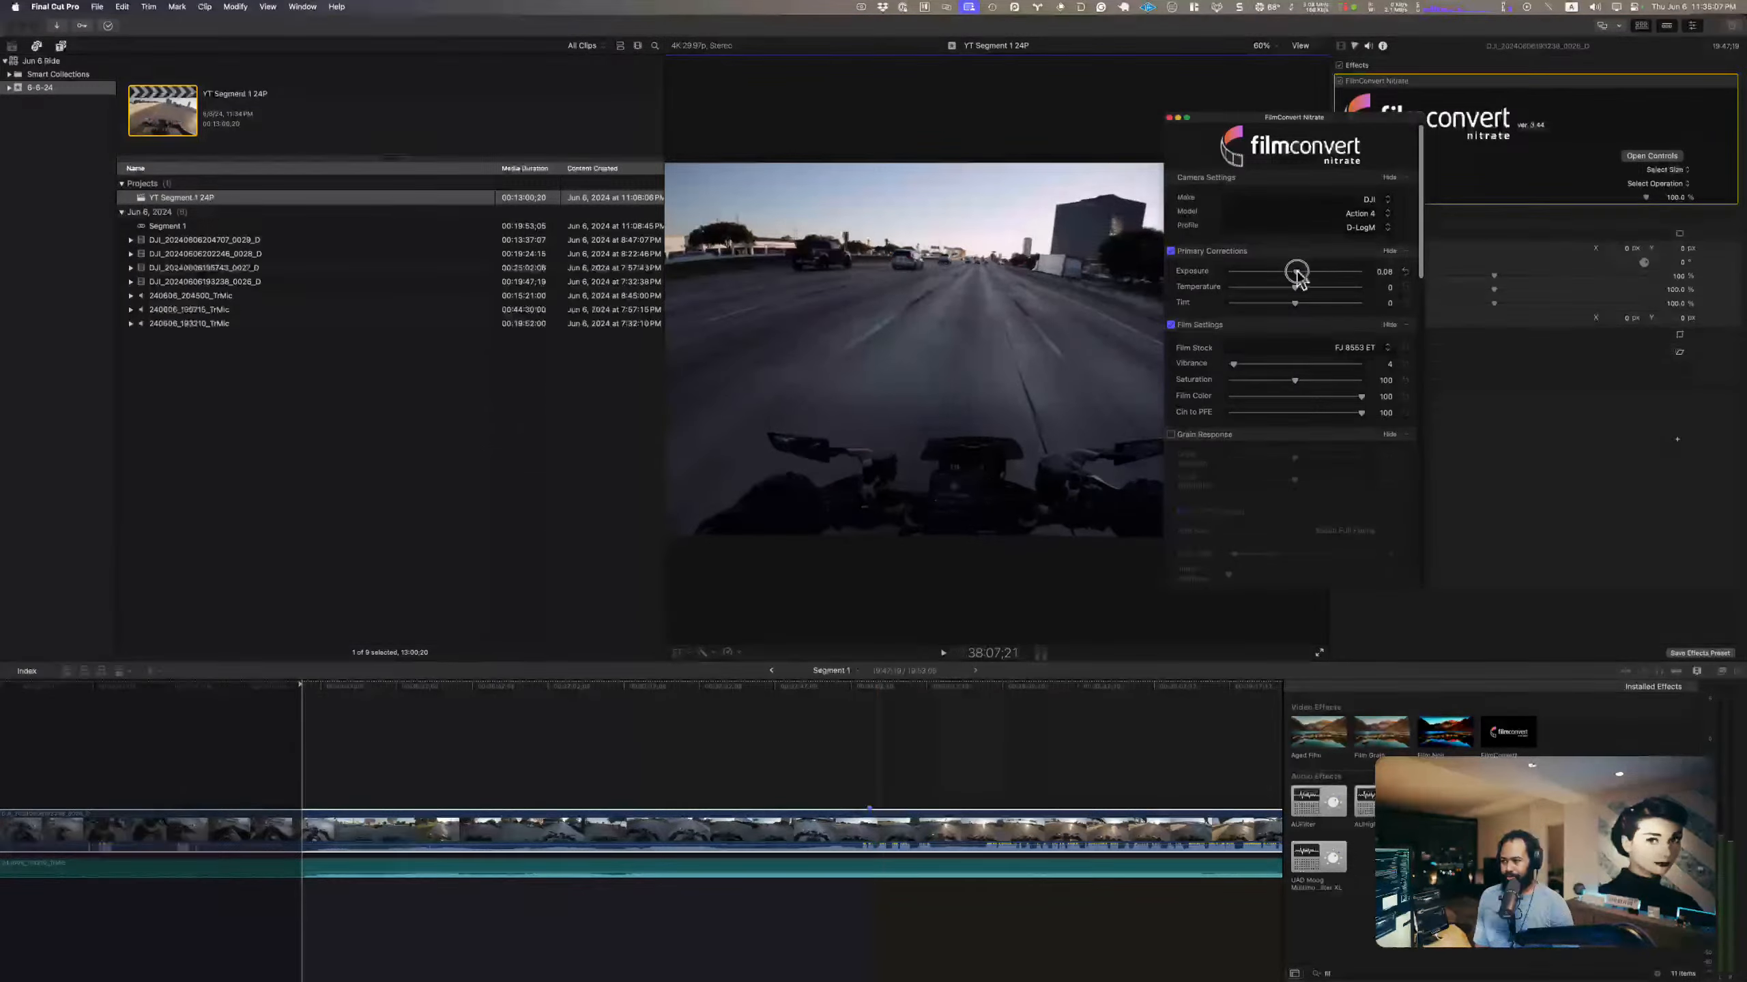
left_click_drag(1297, 274, 1300, 276)
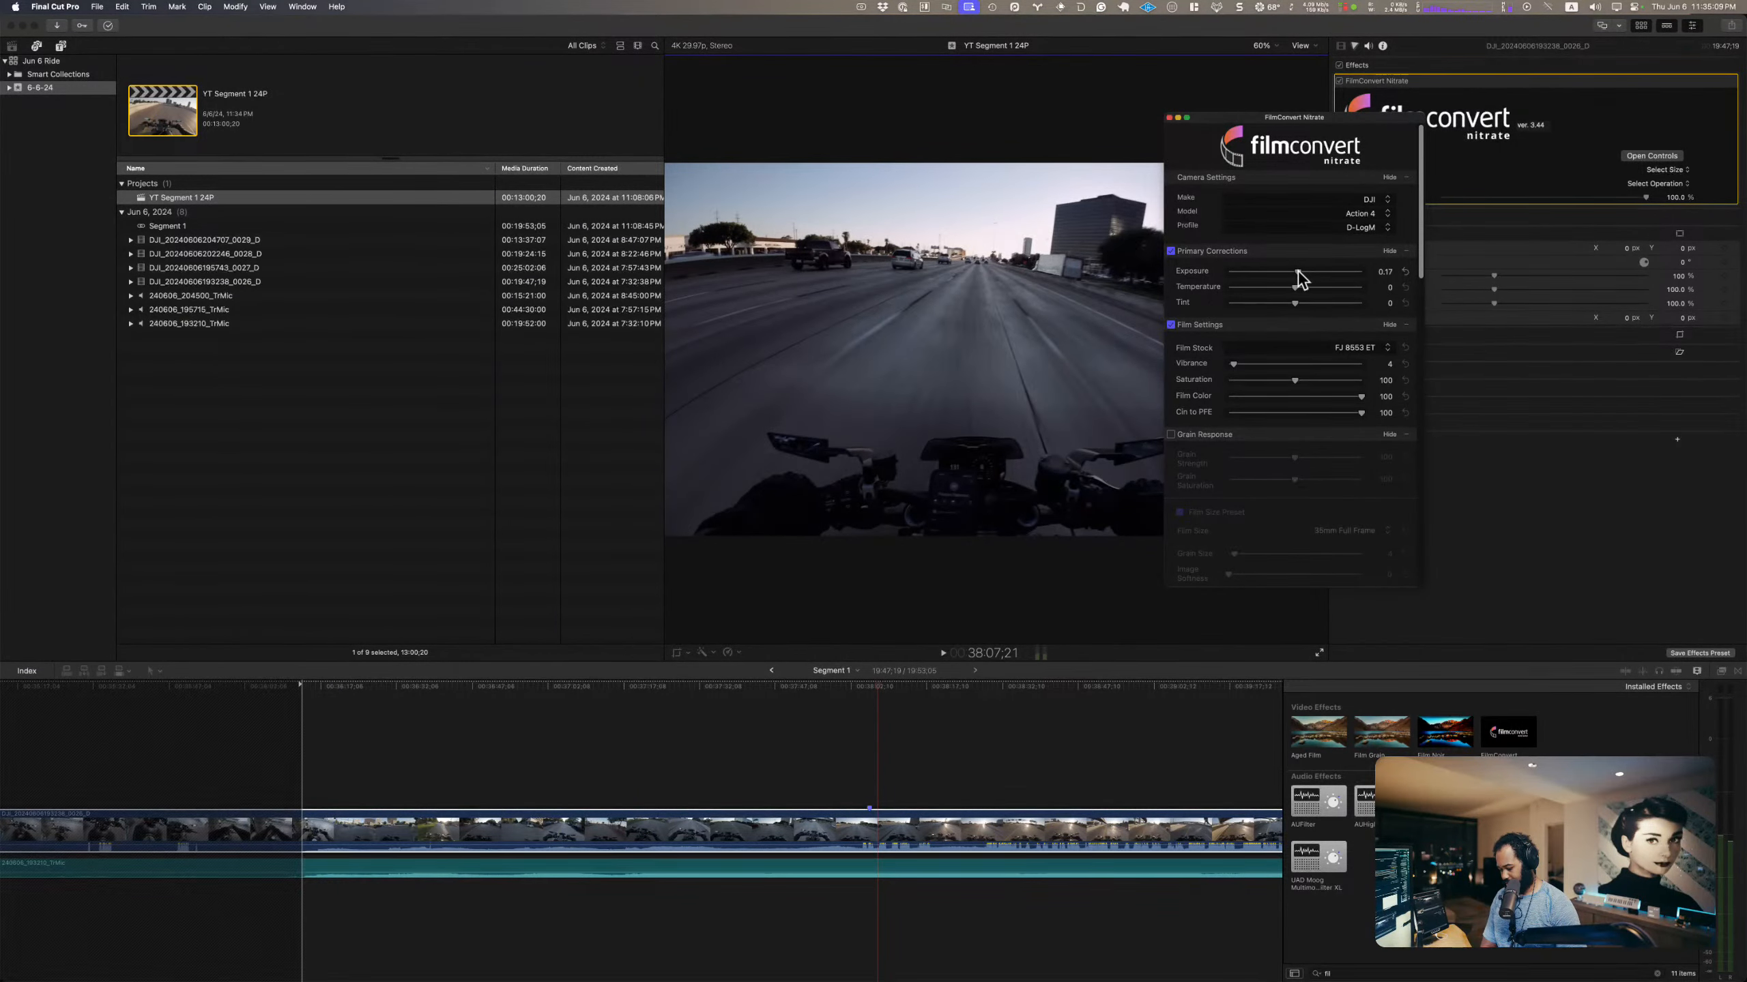
key("super+7")
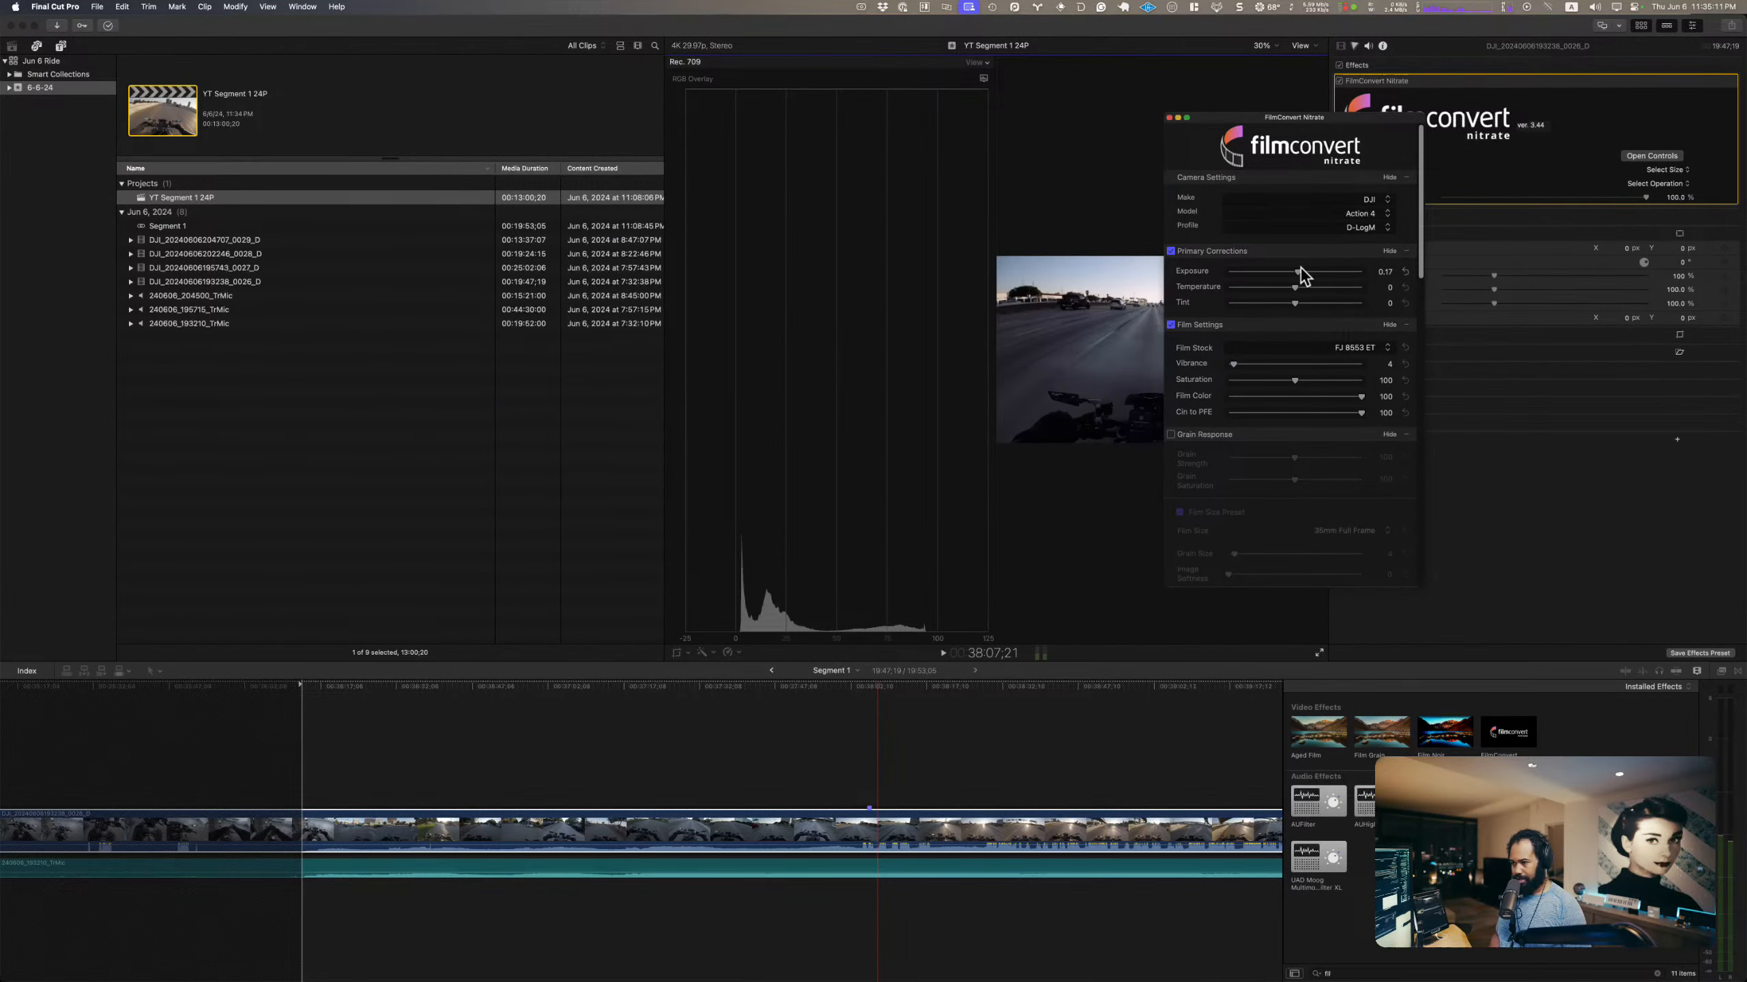
left_click_drag(1298, 272, 1302, 275)
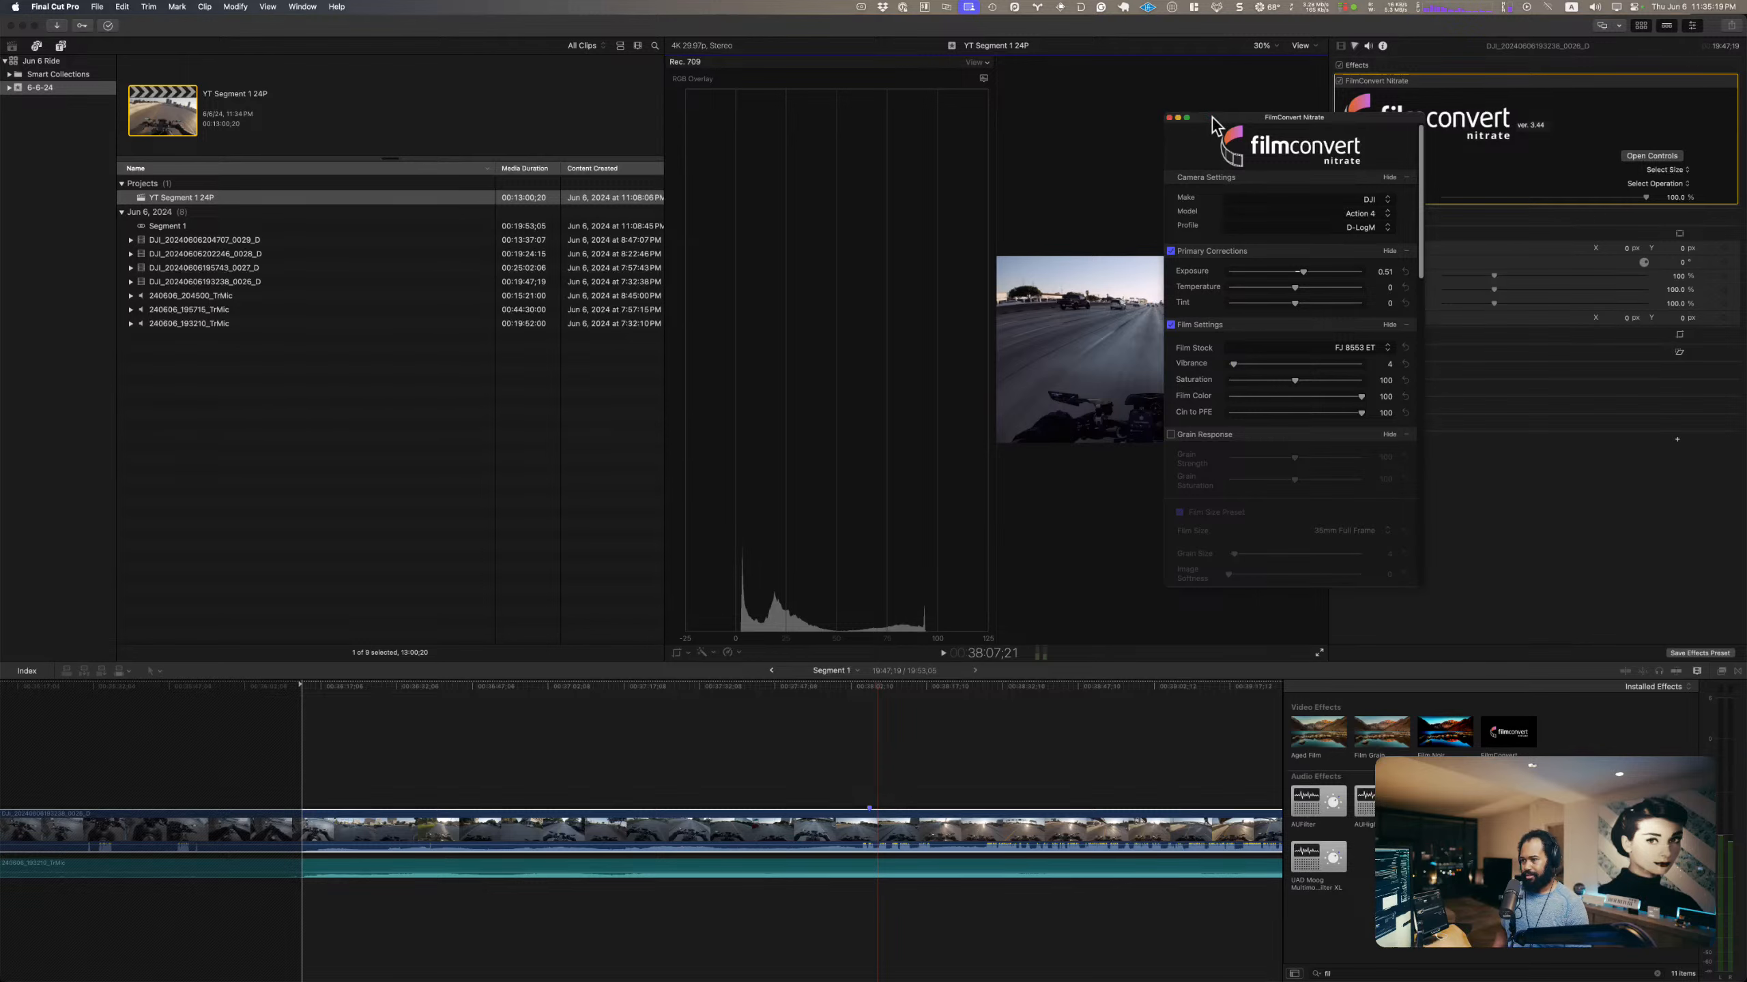
Step: Move the FilmConvert controls away from the inspector, and hide the video scopes and the browser to enlarge the viewer
left_click_drag(1211, 124, 496, 92)
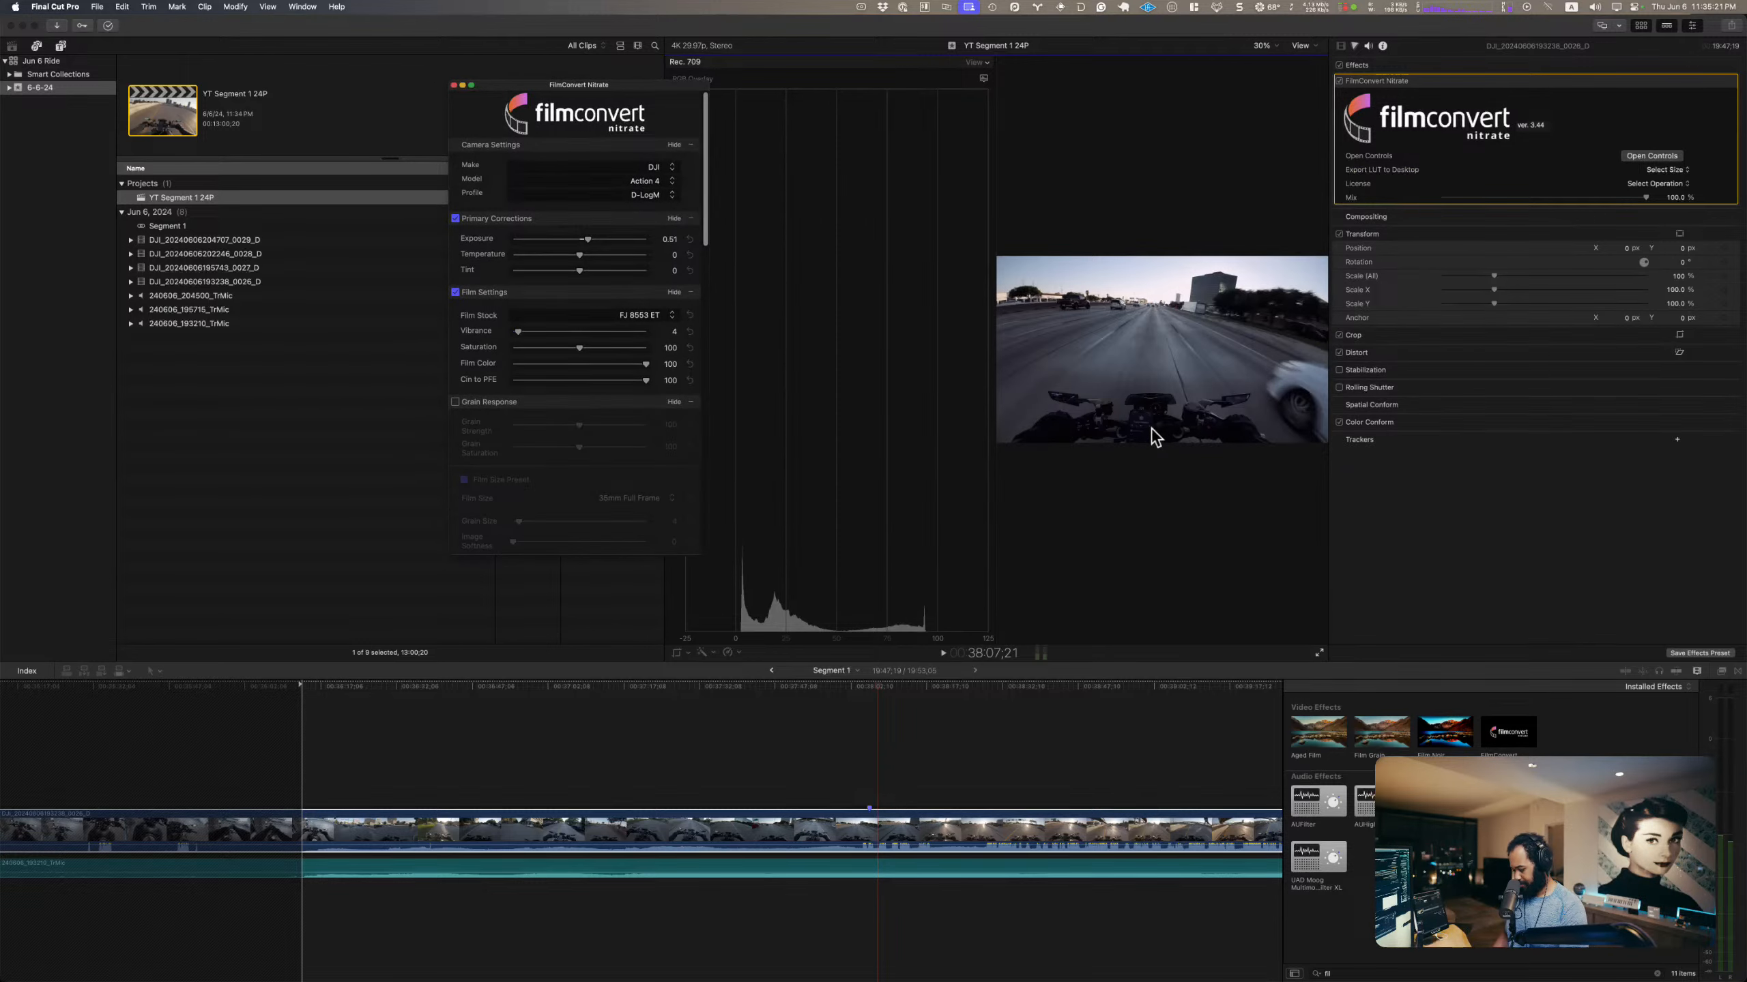
key("super+7")
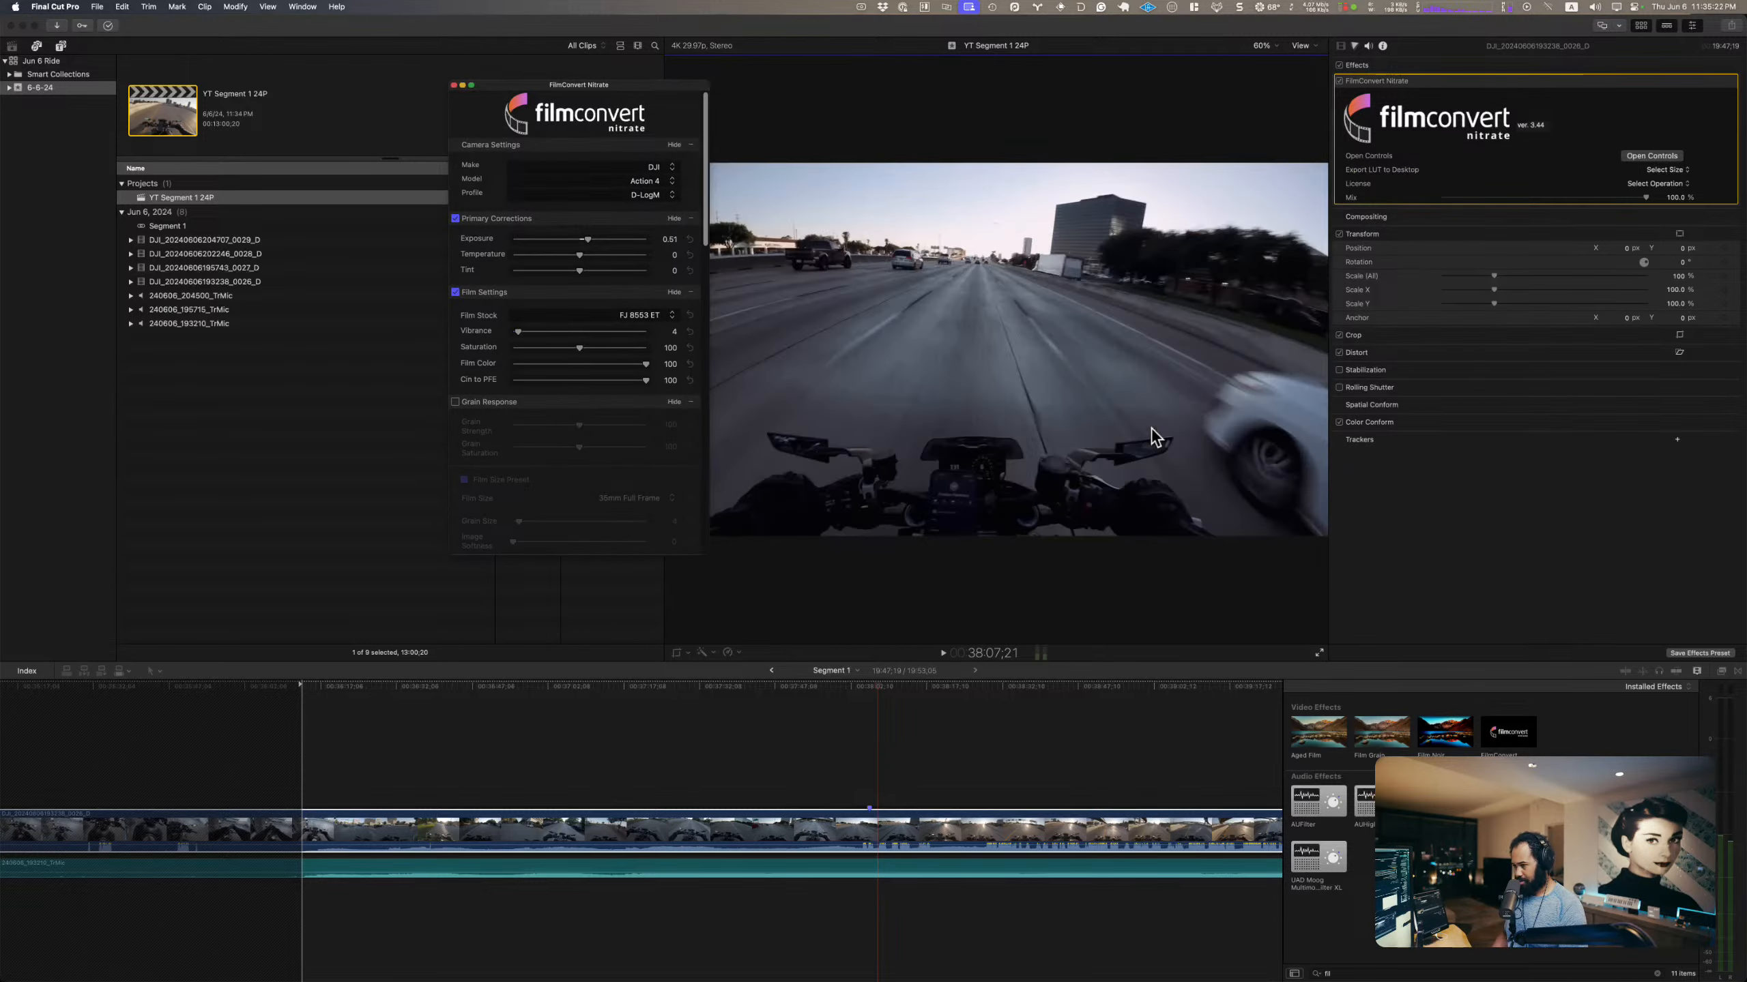
left_click(1640, 26)
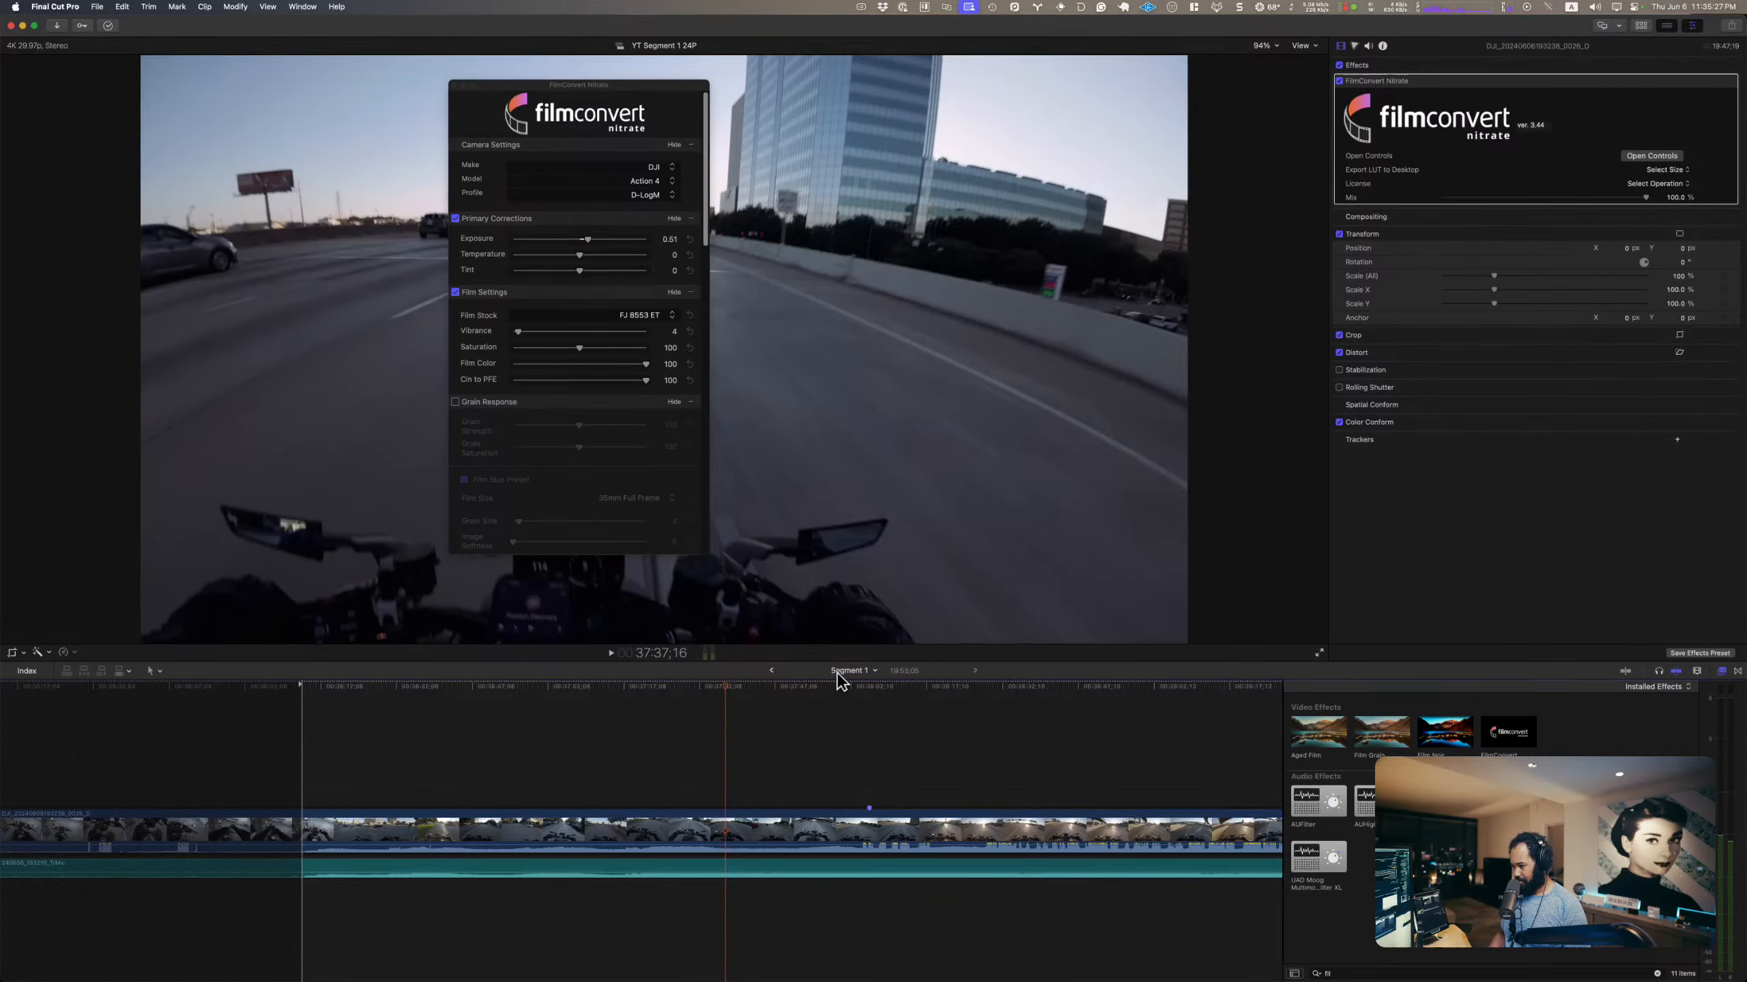
Step: Return to the YT Segment 1 24P project and play the graded footage full screen from about 1:53, pausing at about 2:46
left_click(773, 673)
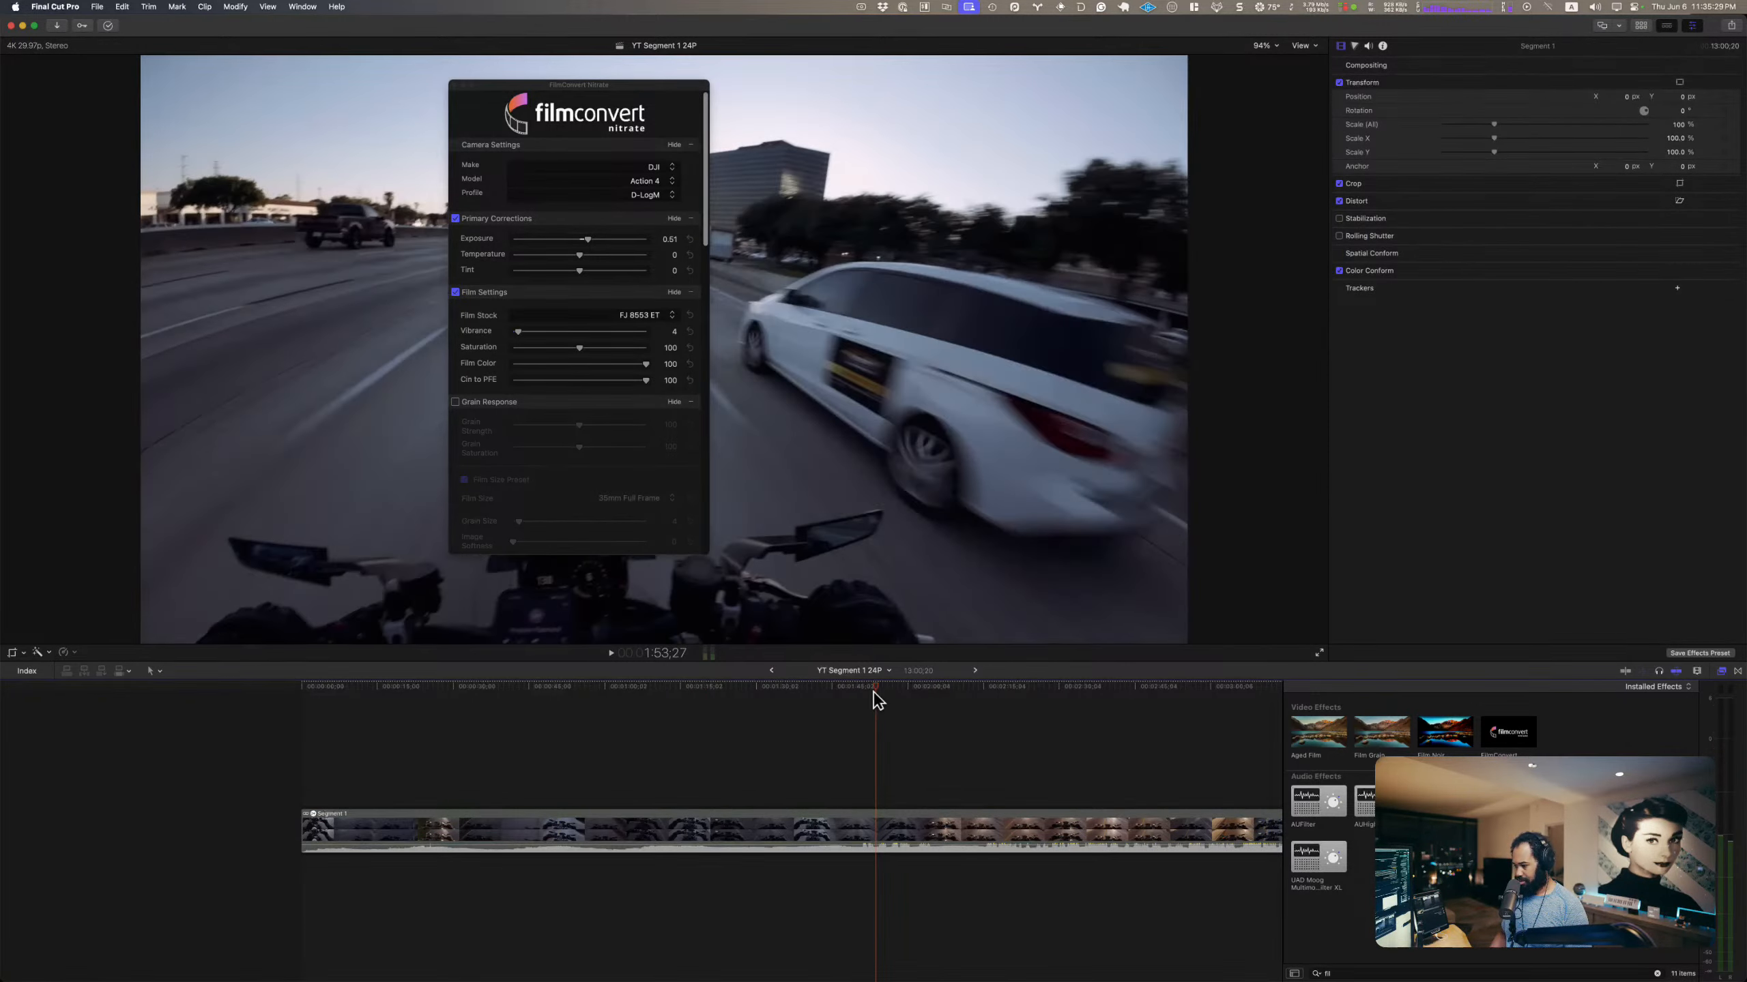
left_click_drag(834, 684, 876, 687)
key("space")
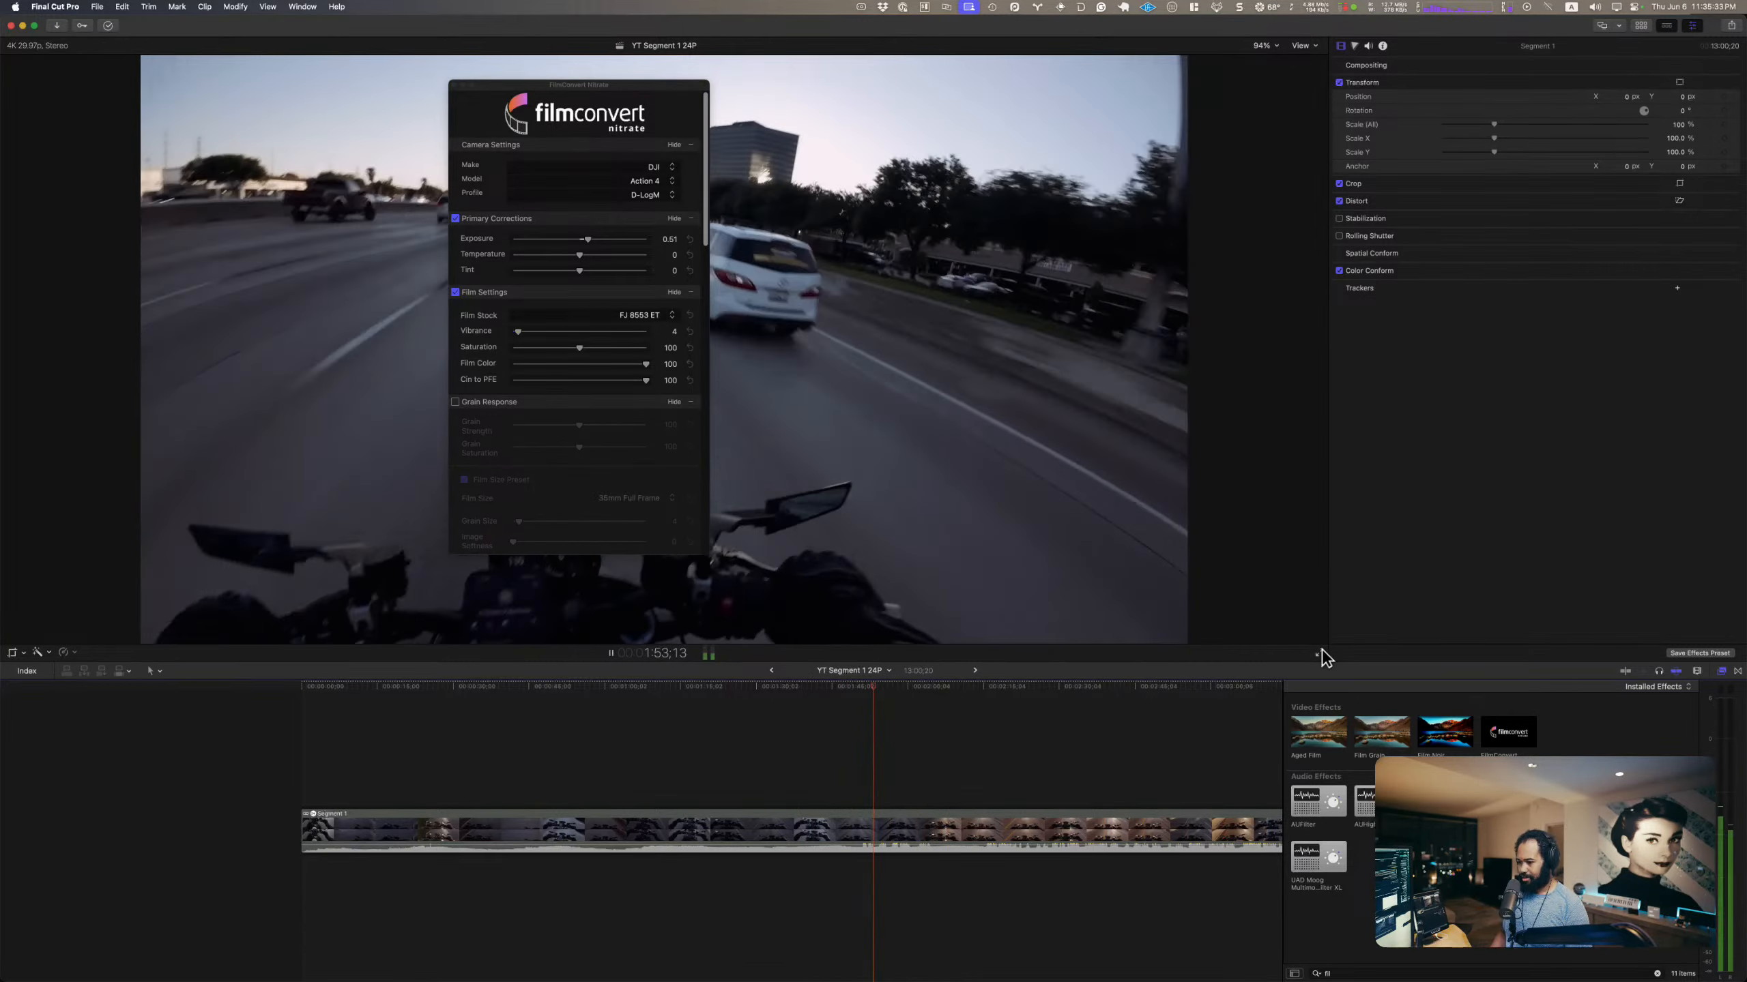
key("super+shift+f")
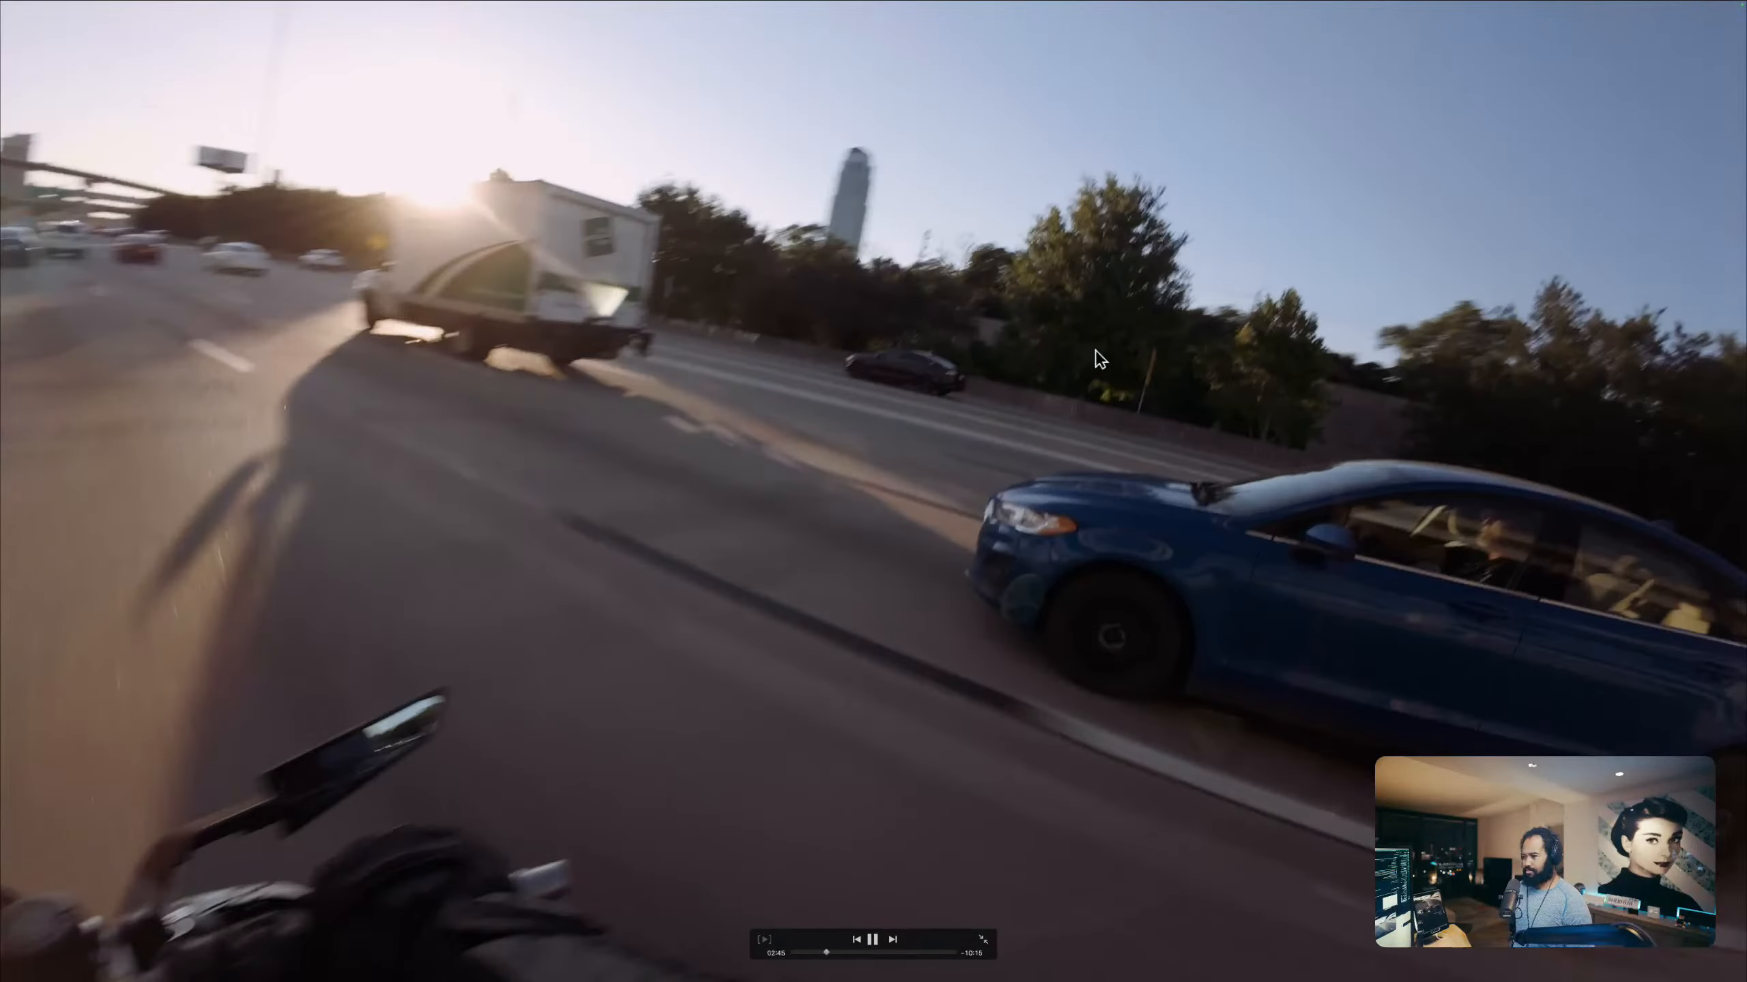
key("space")
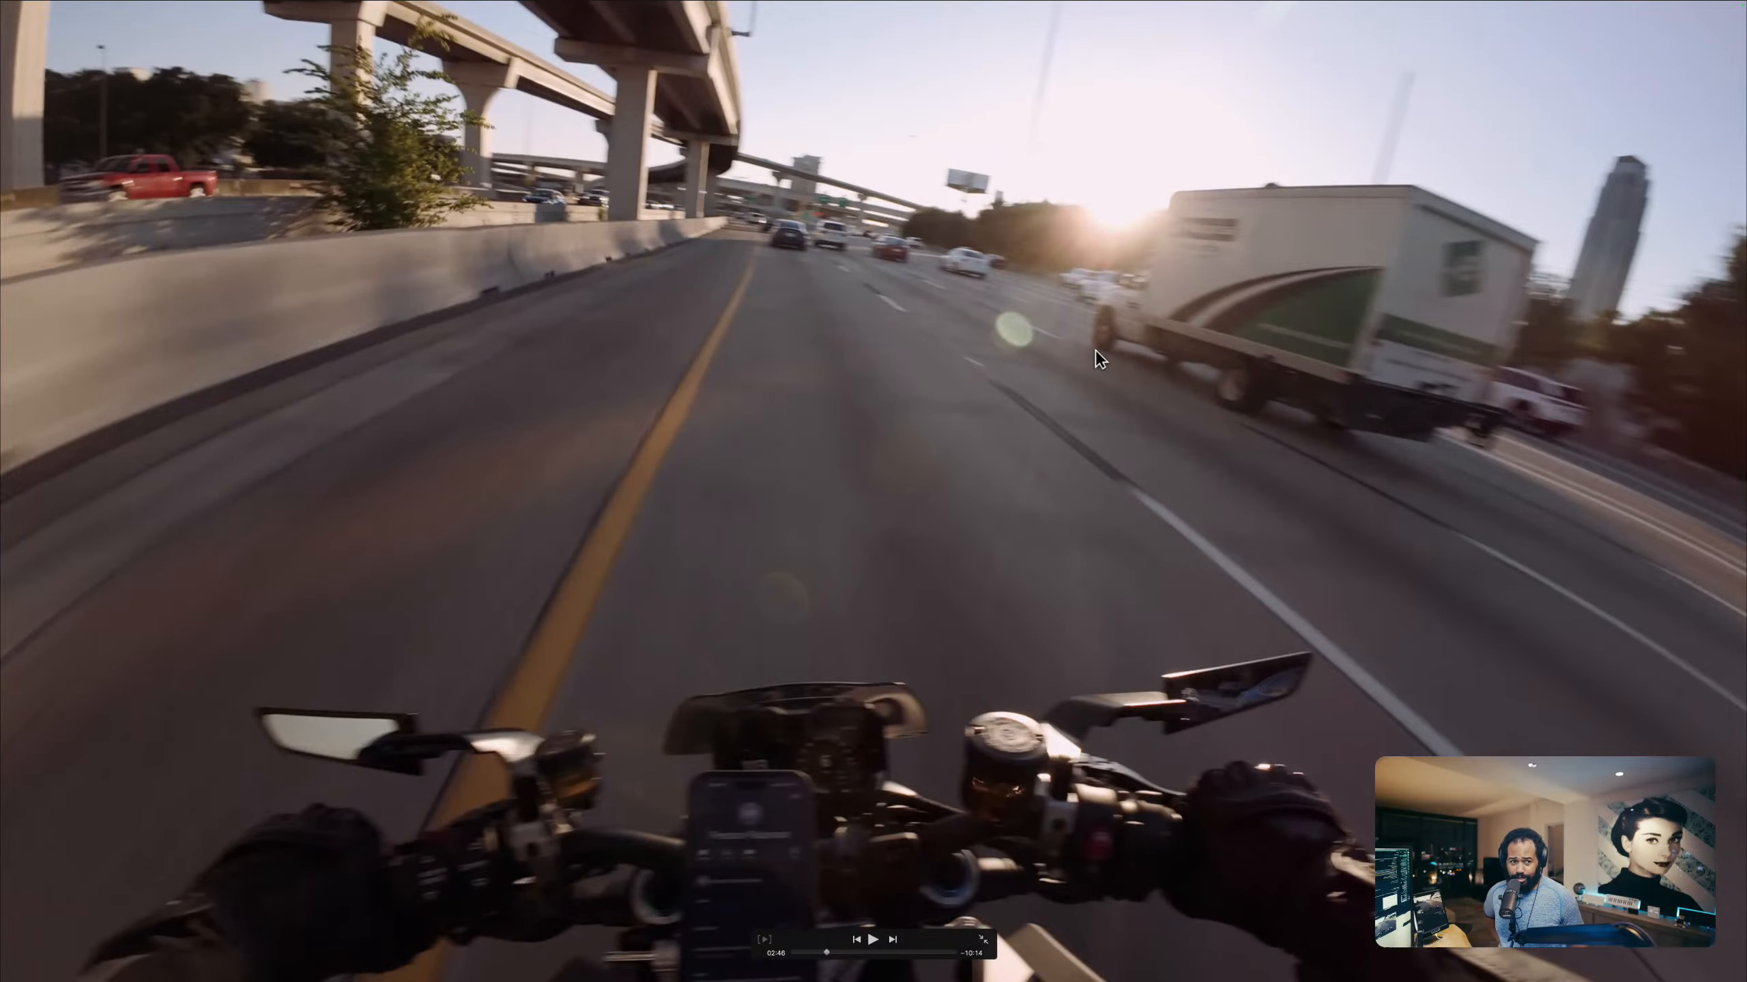
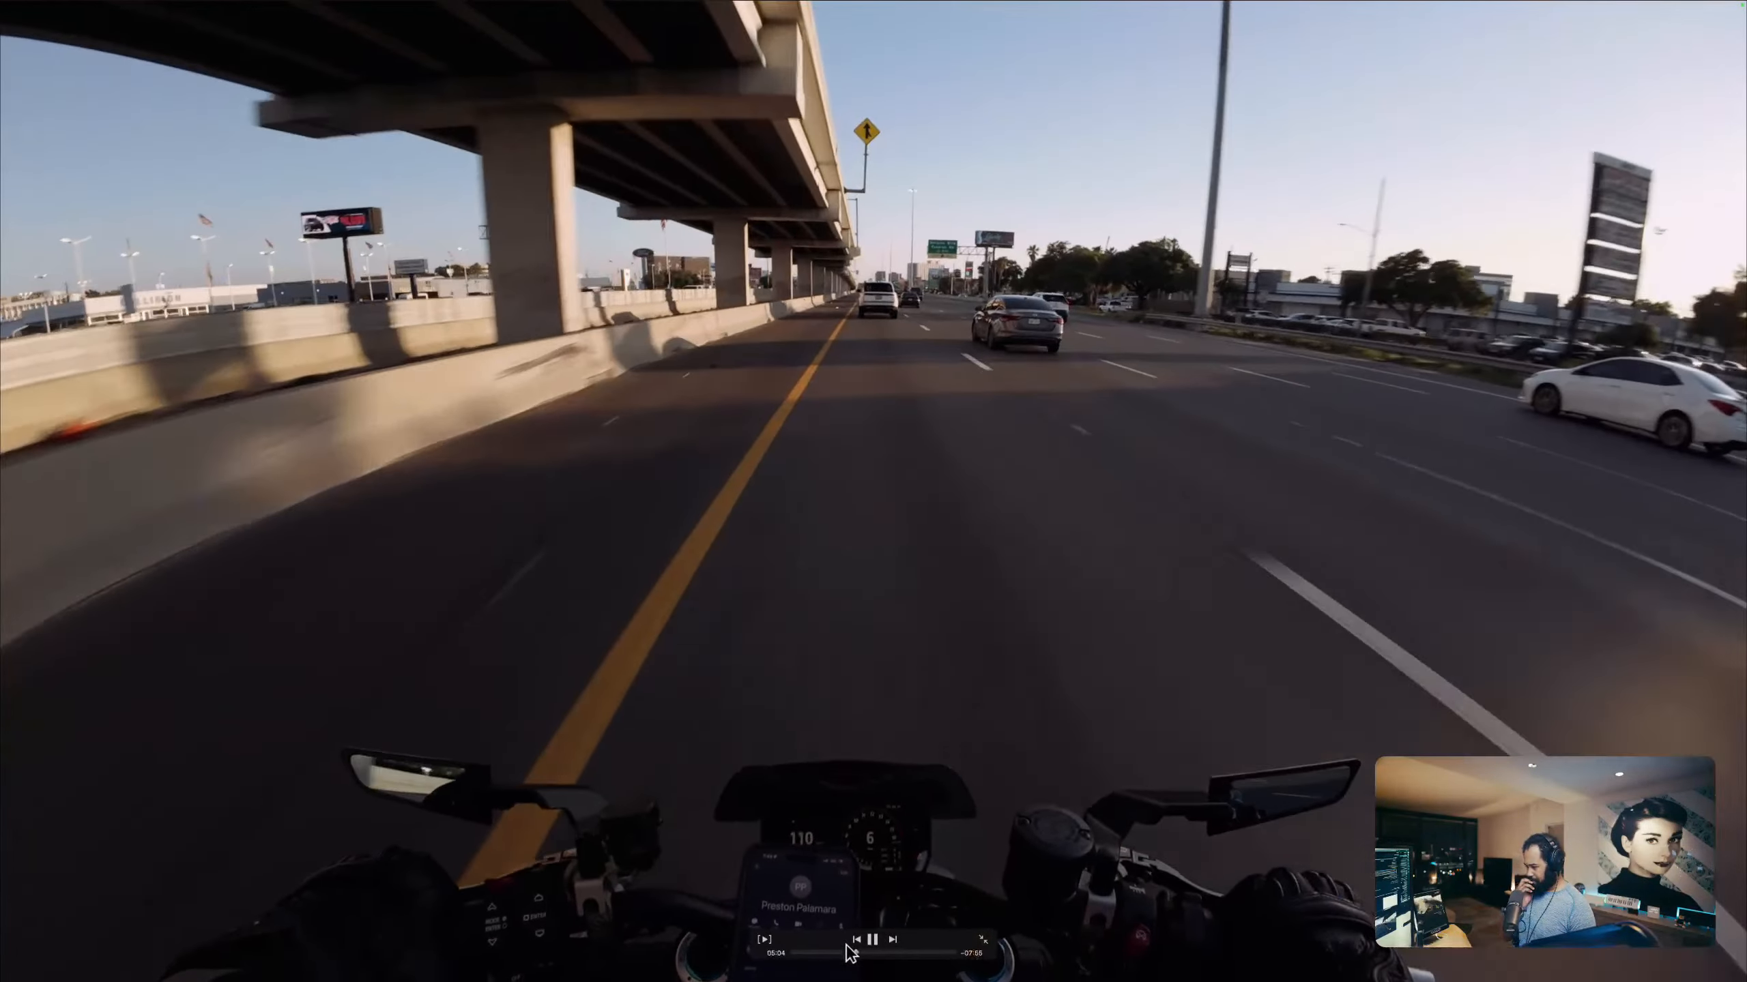
Step: Stop the full-screen playback and return from the Segment 1 compound clip to the YT Segment 1 24P timeline
mouse_move(857, 956)
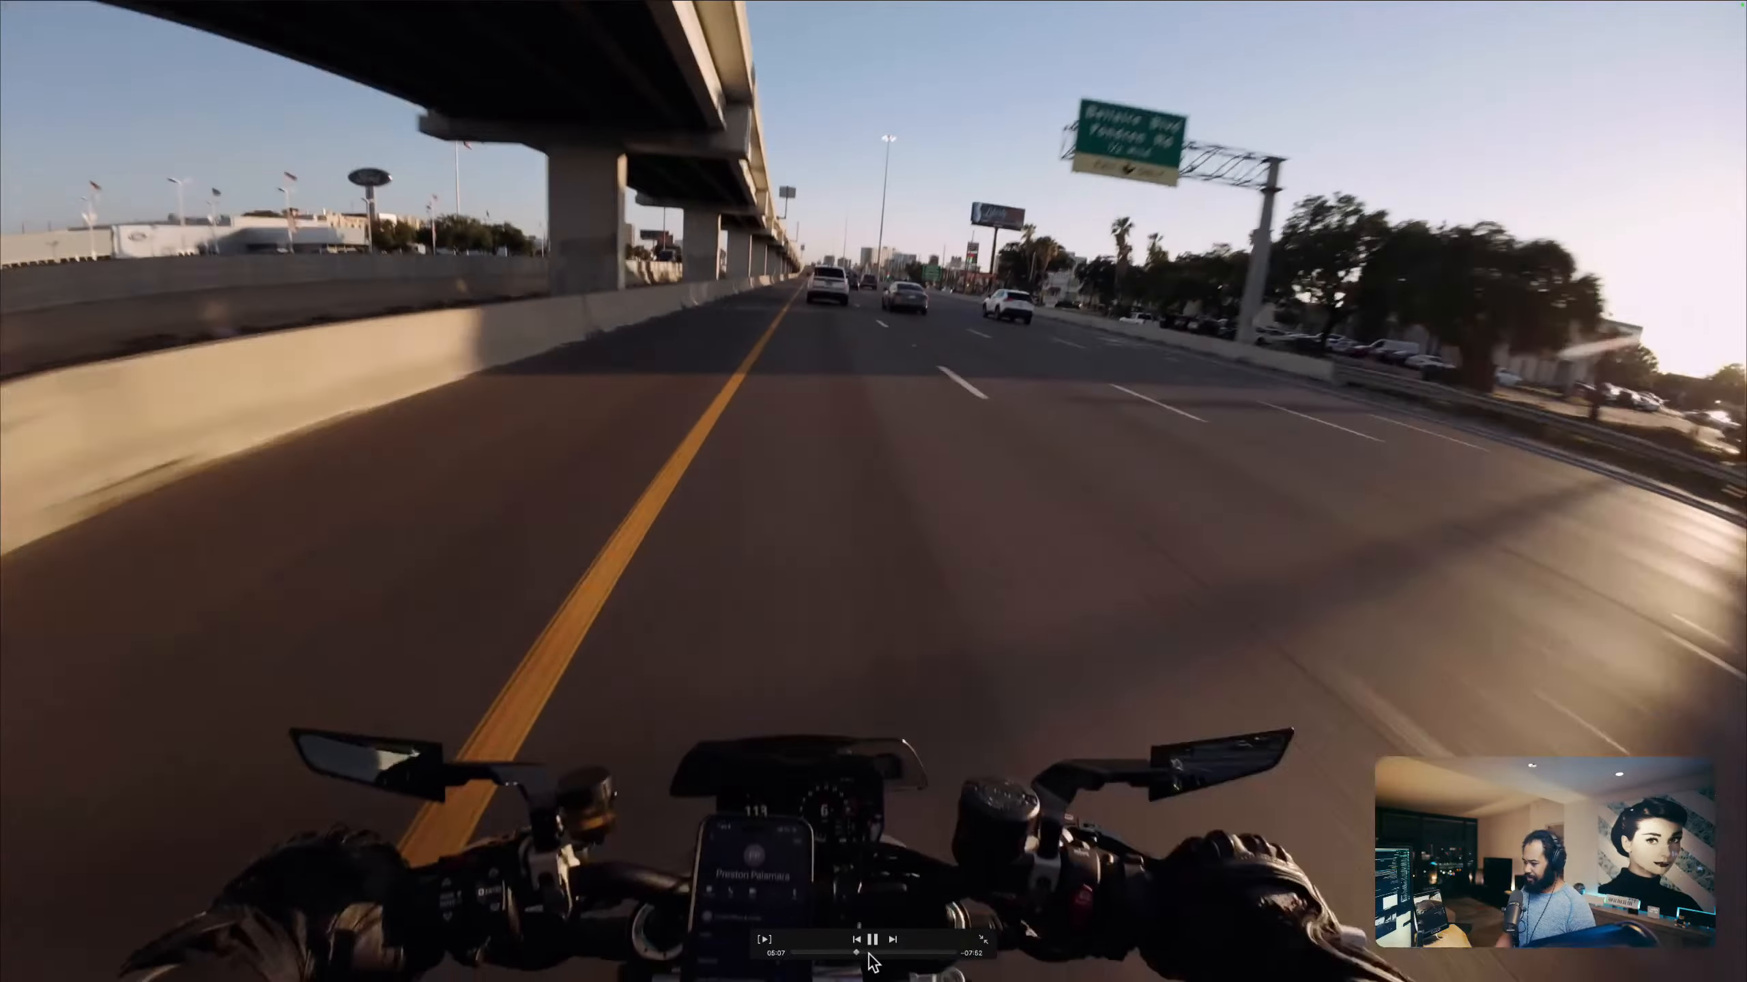
key("space")
key("Escape")
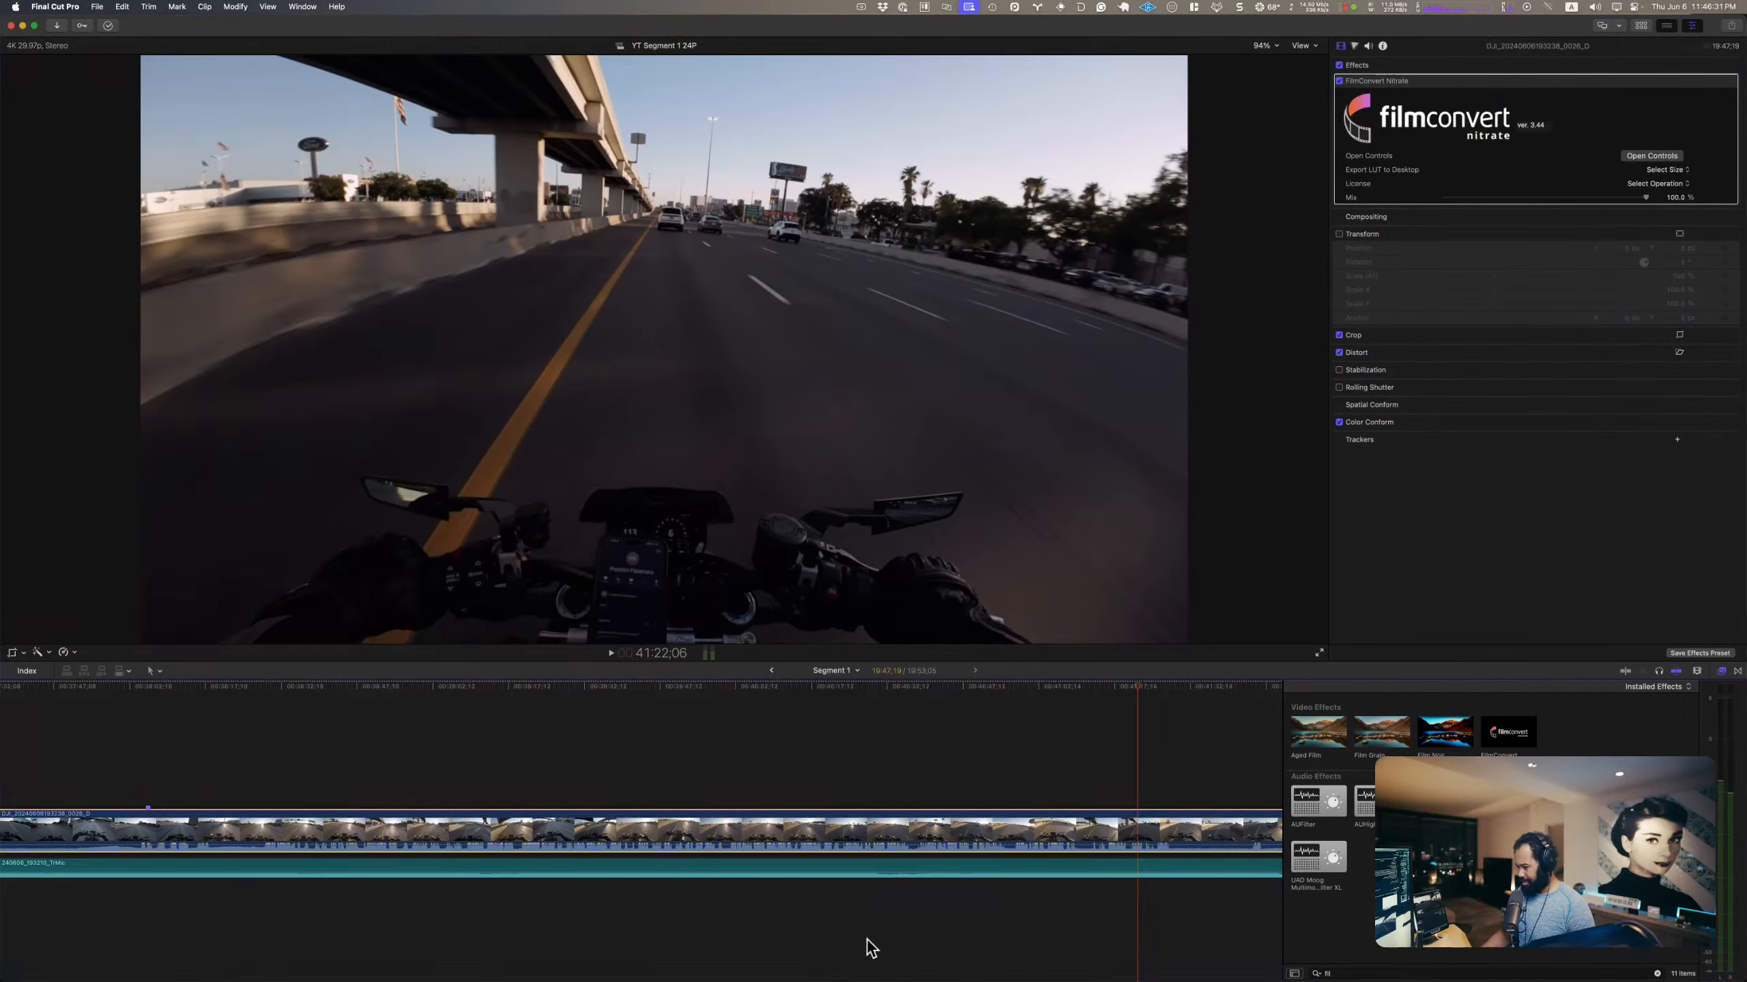
left_click(771, 671)
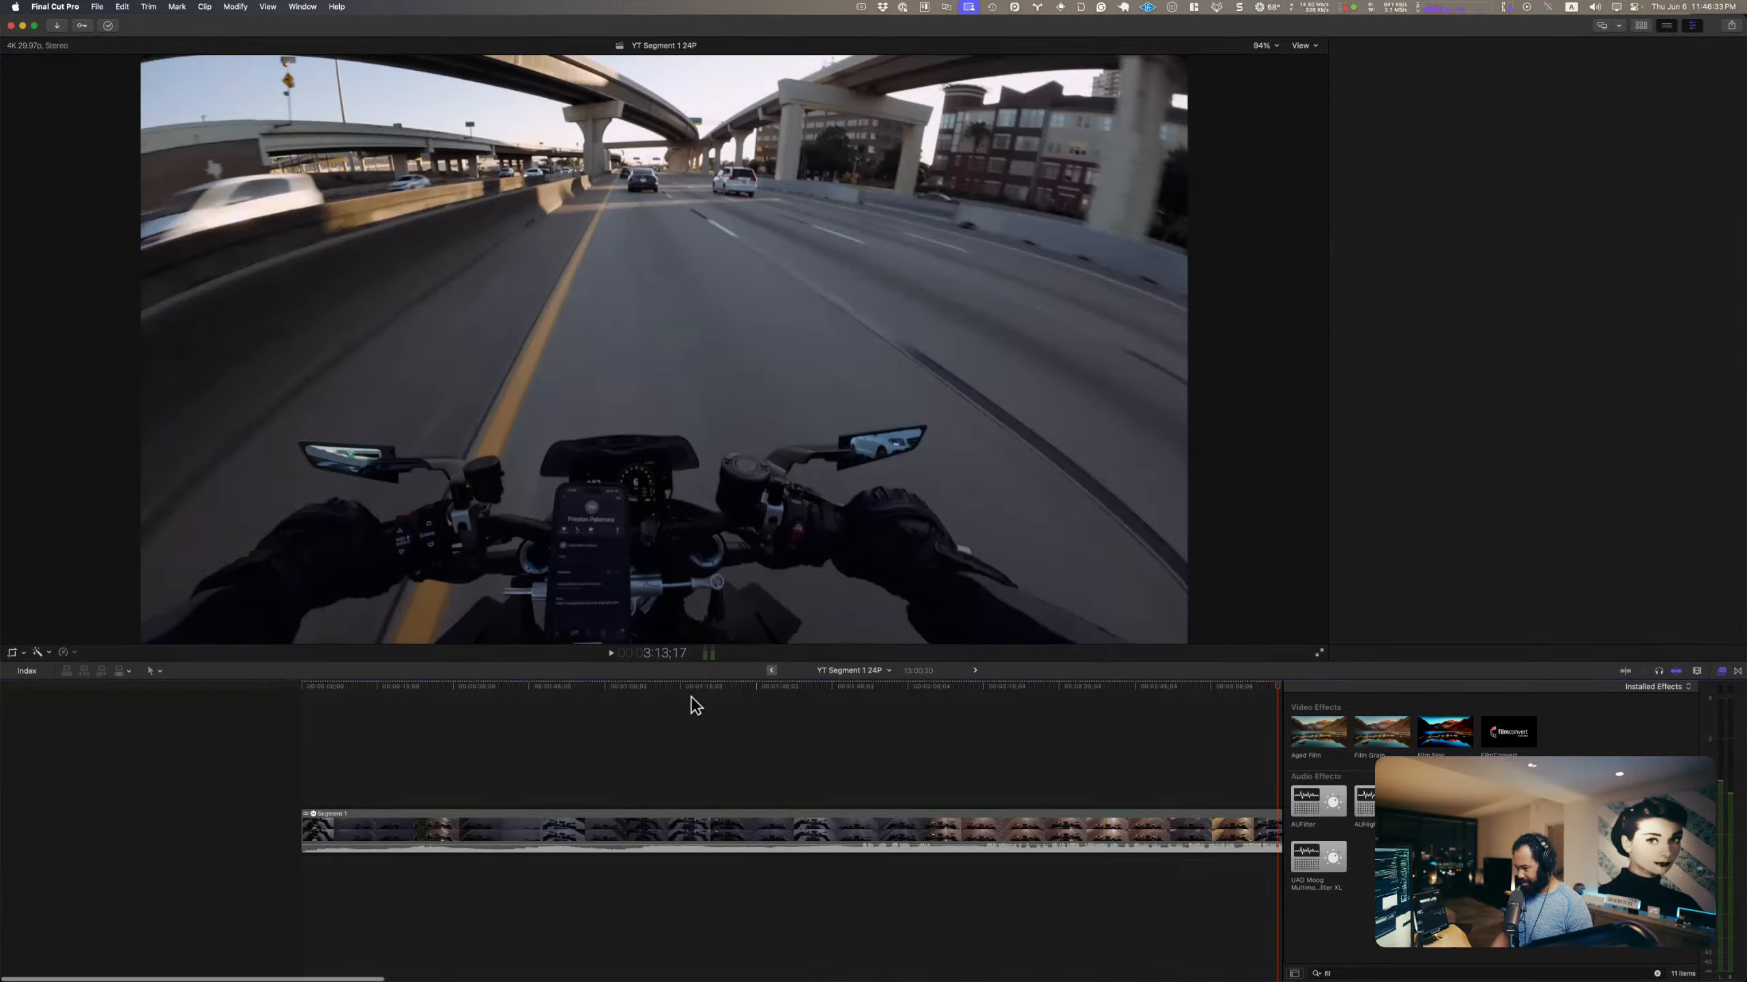
Step: Find a new opening at about 1:09 and trim away everything in Segment 1 before it, checking the new start in playback
left_click_drag(359, 691, 646, 688)
key("space")
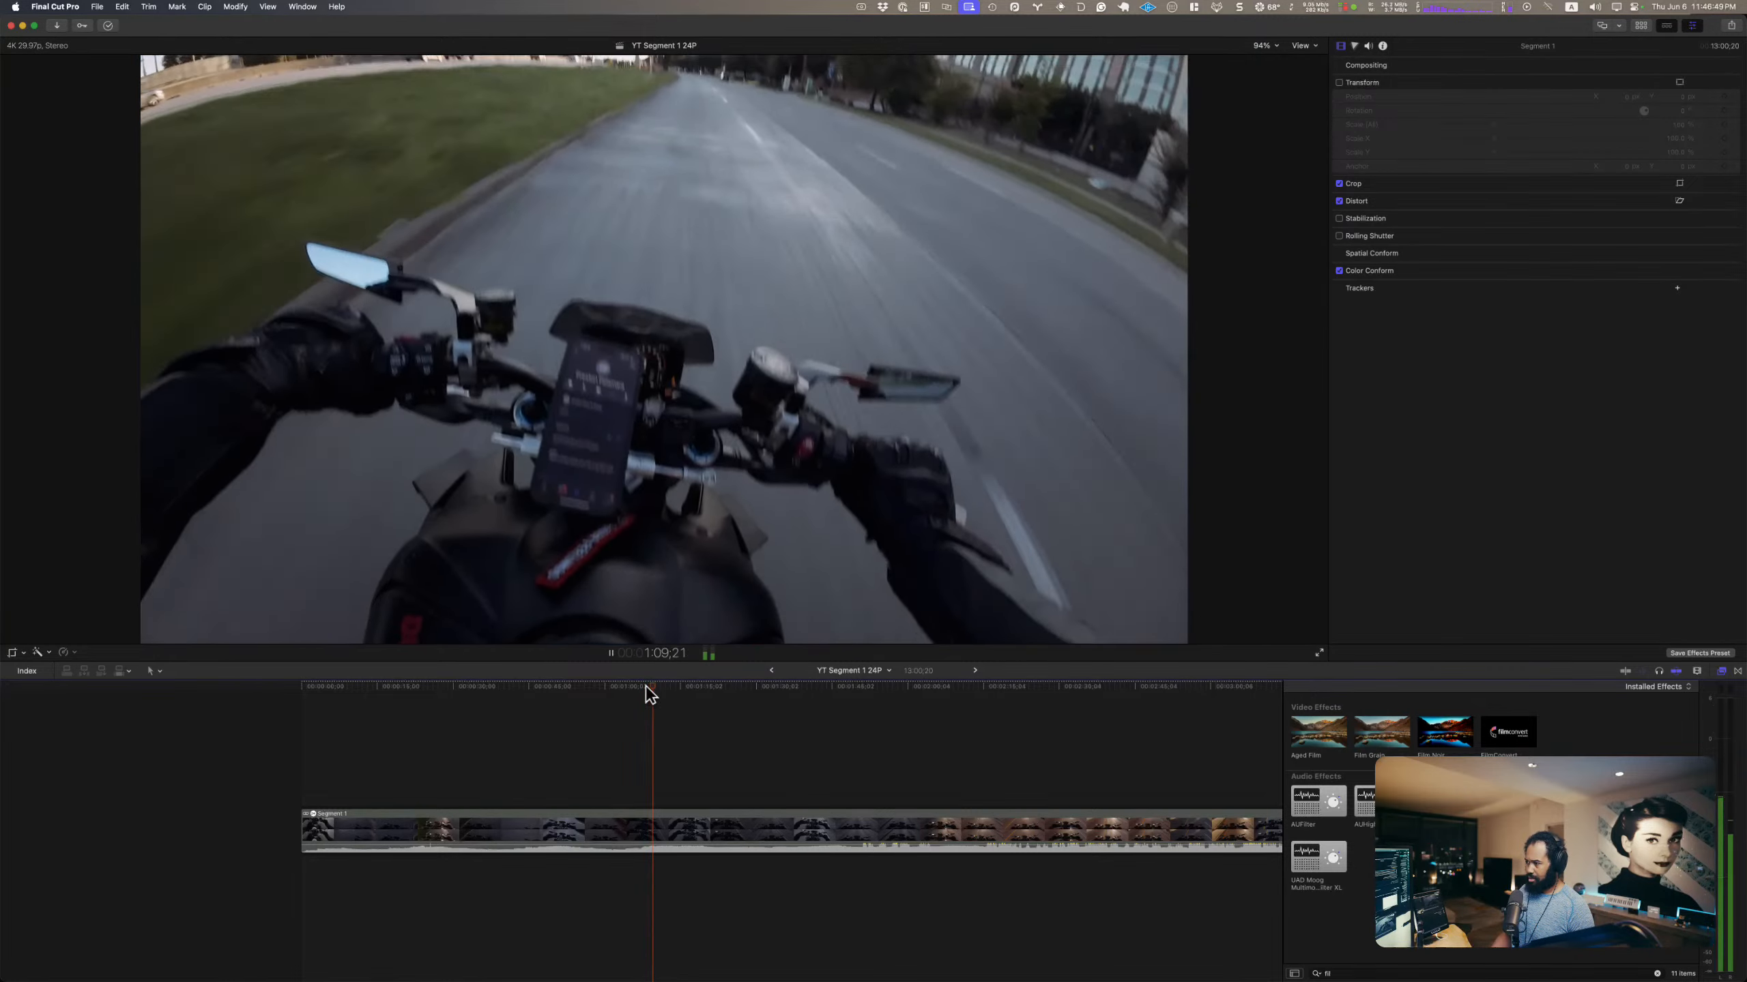
key("alt+bracketleft")
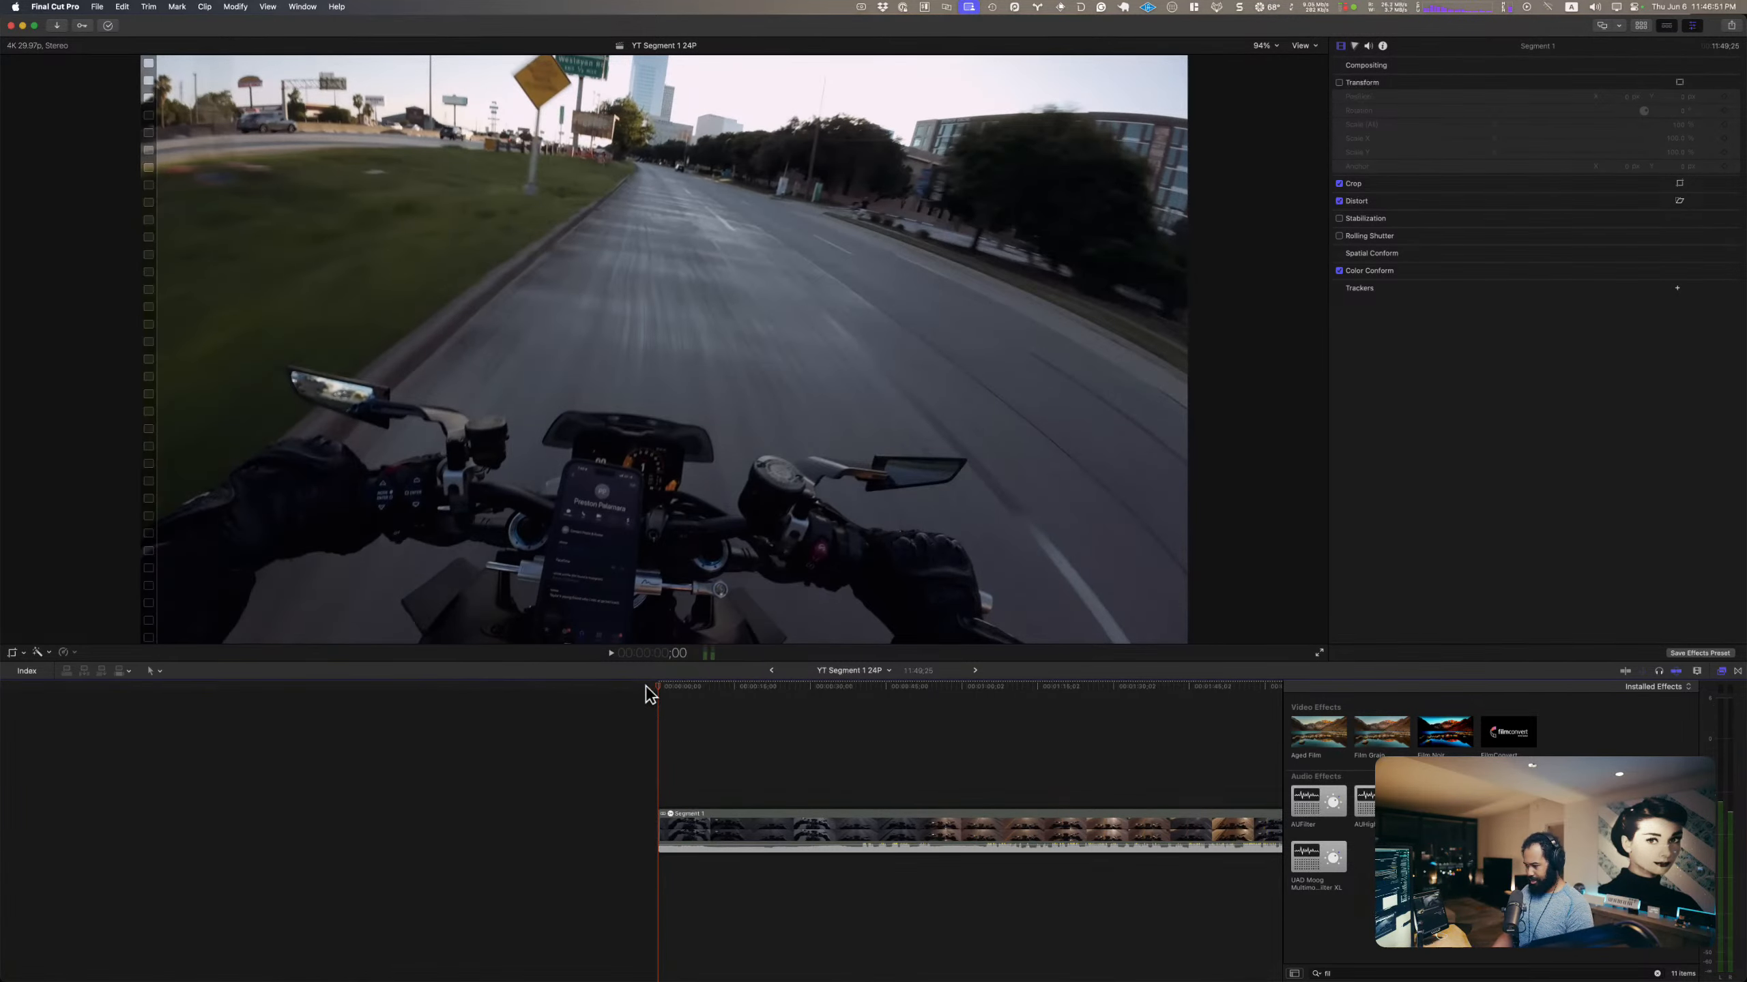
key("space")
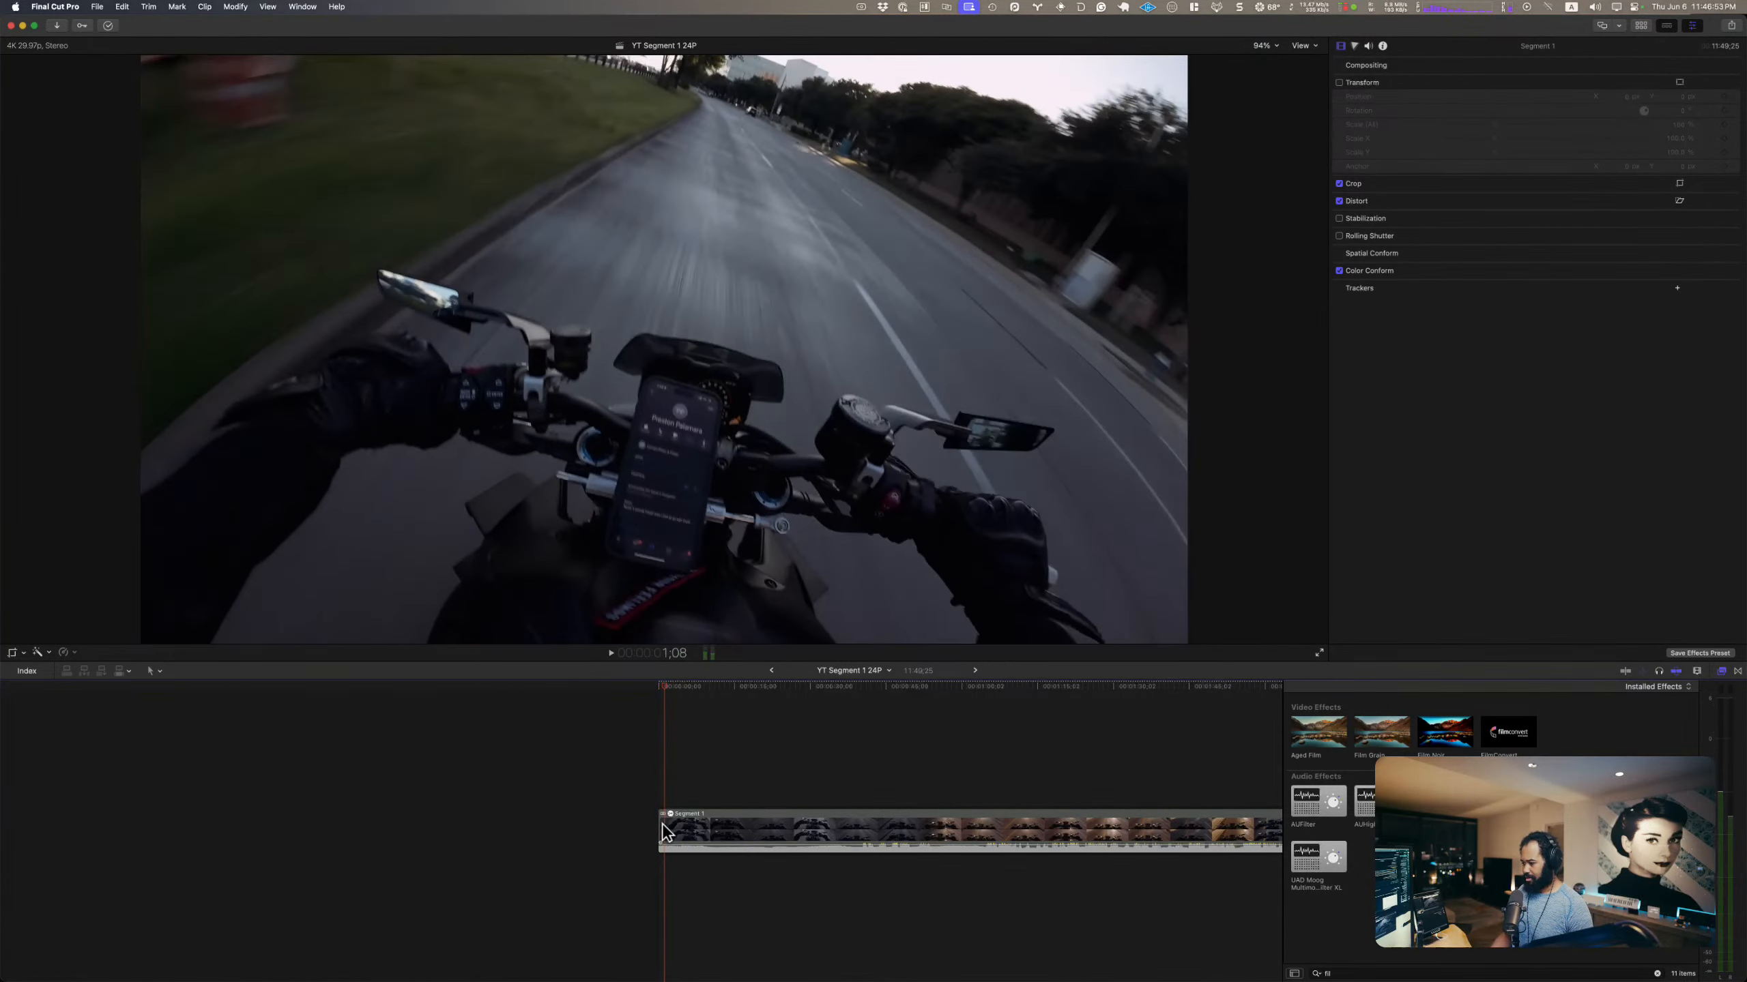
Step: Extend the start edge of Segment 1 earlier by about one second and play the new opening
left_click(659, 824)
key("comma")
key("comma")
key("comma")
key("comma")
key("comma")
key("comma")
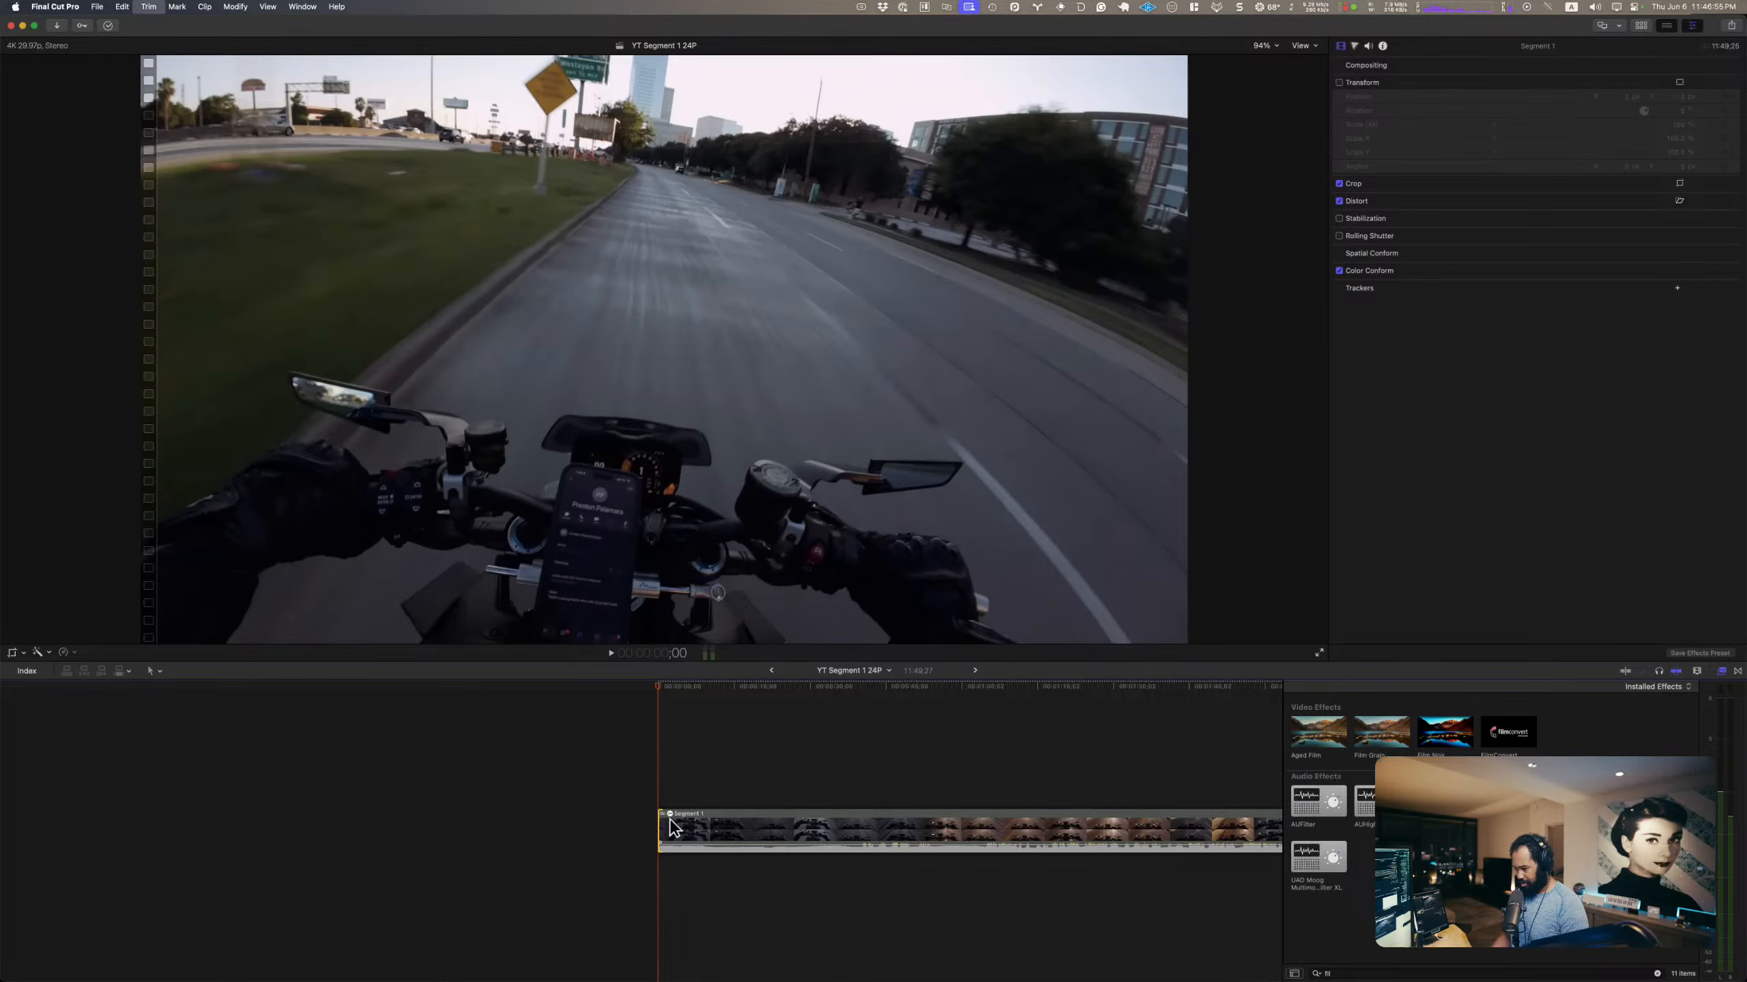
key("comma")
key("comma")
key("comma")
key("comma")
key("comma")
key("comma")
key("comma")
key("comma")
key("comma")
key("comma")
key("comma")
key("comma")
key("comma")
key("comma")
key("comma")
key("comma")
key("comma")
key("comma")
key("comma")
key("comma")
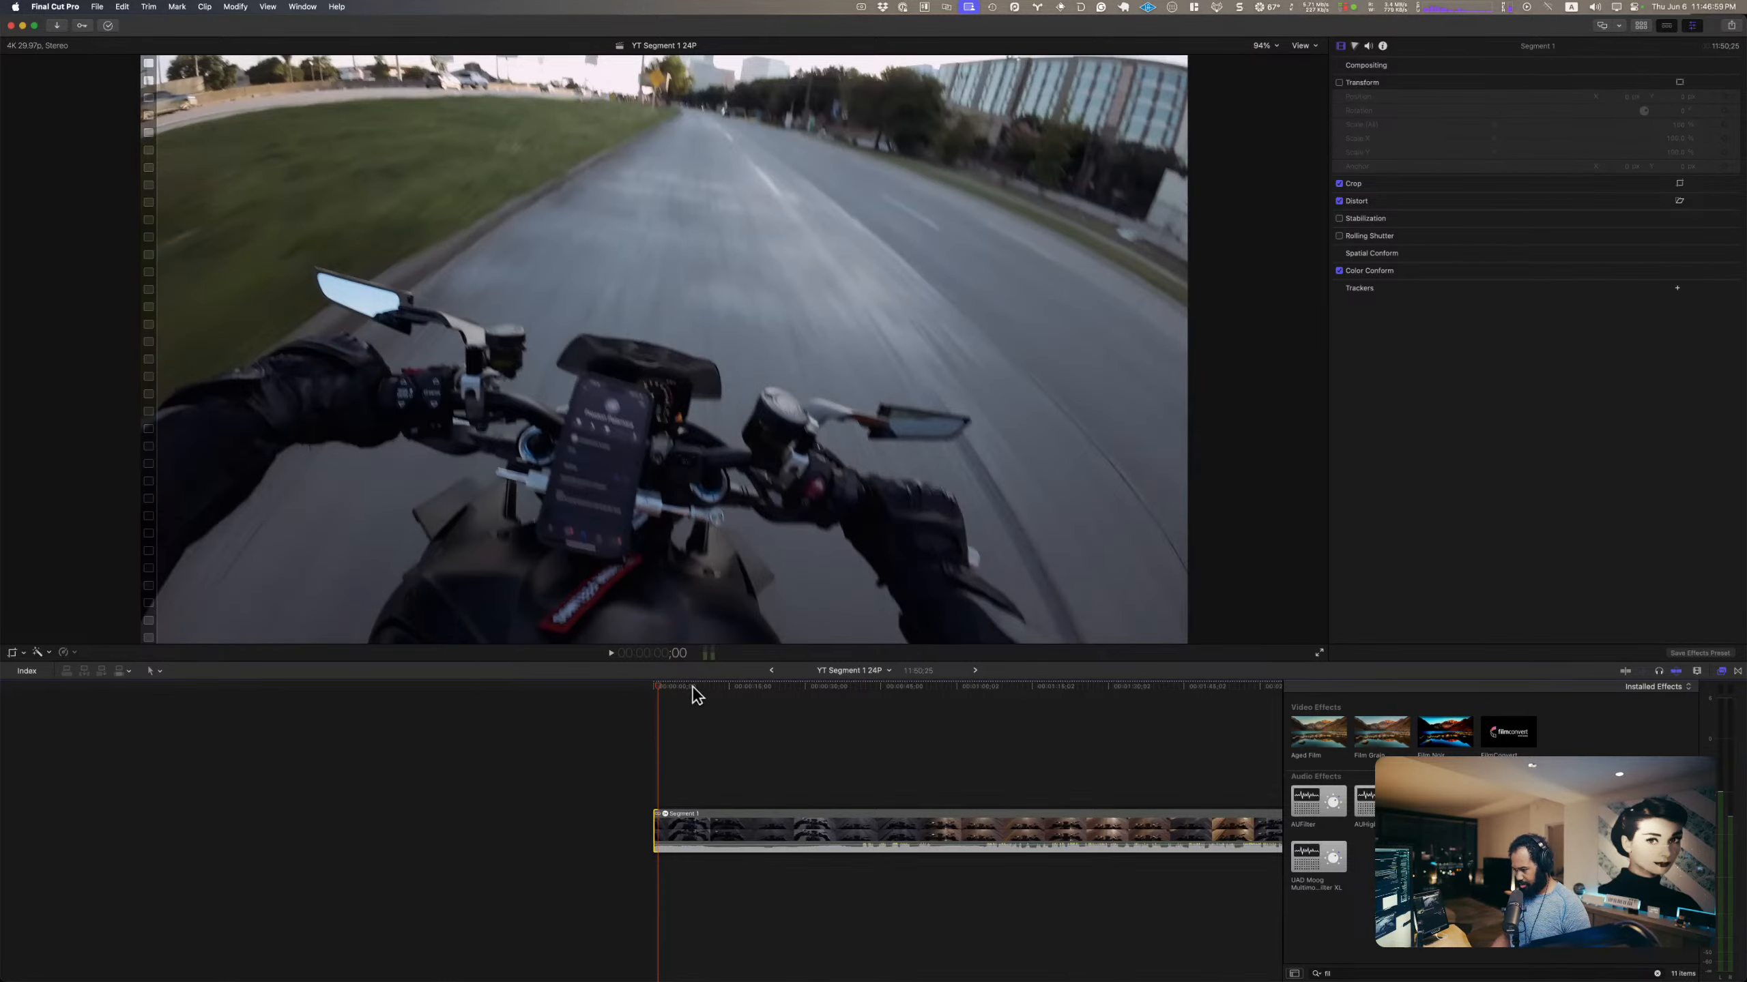
key("space")
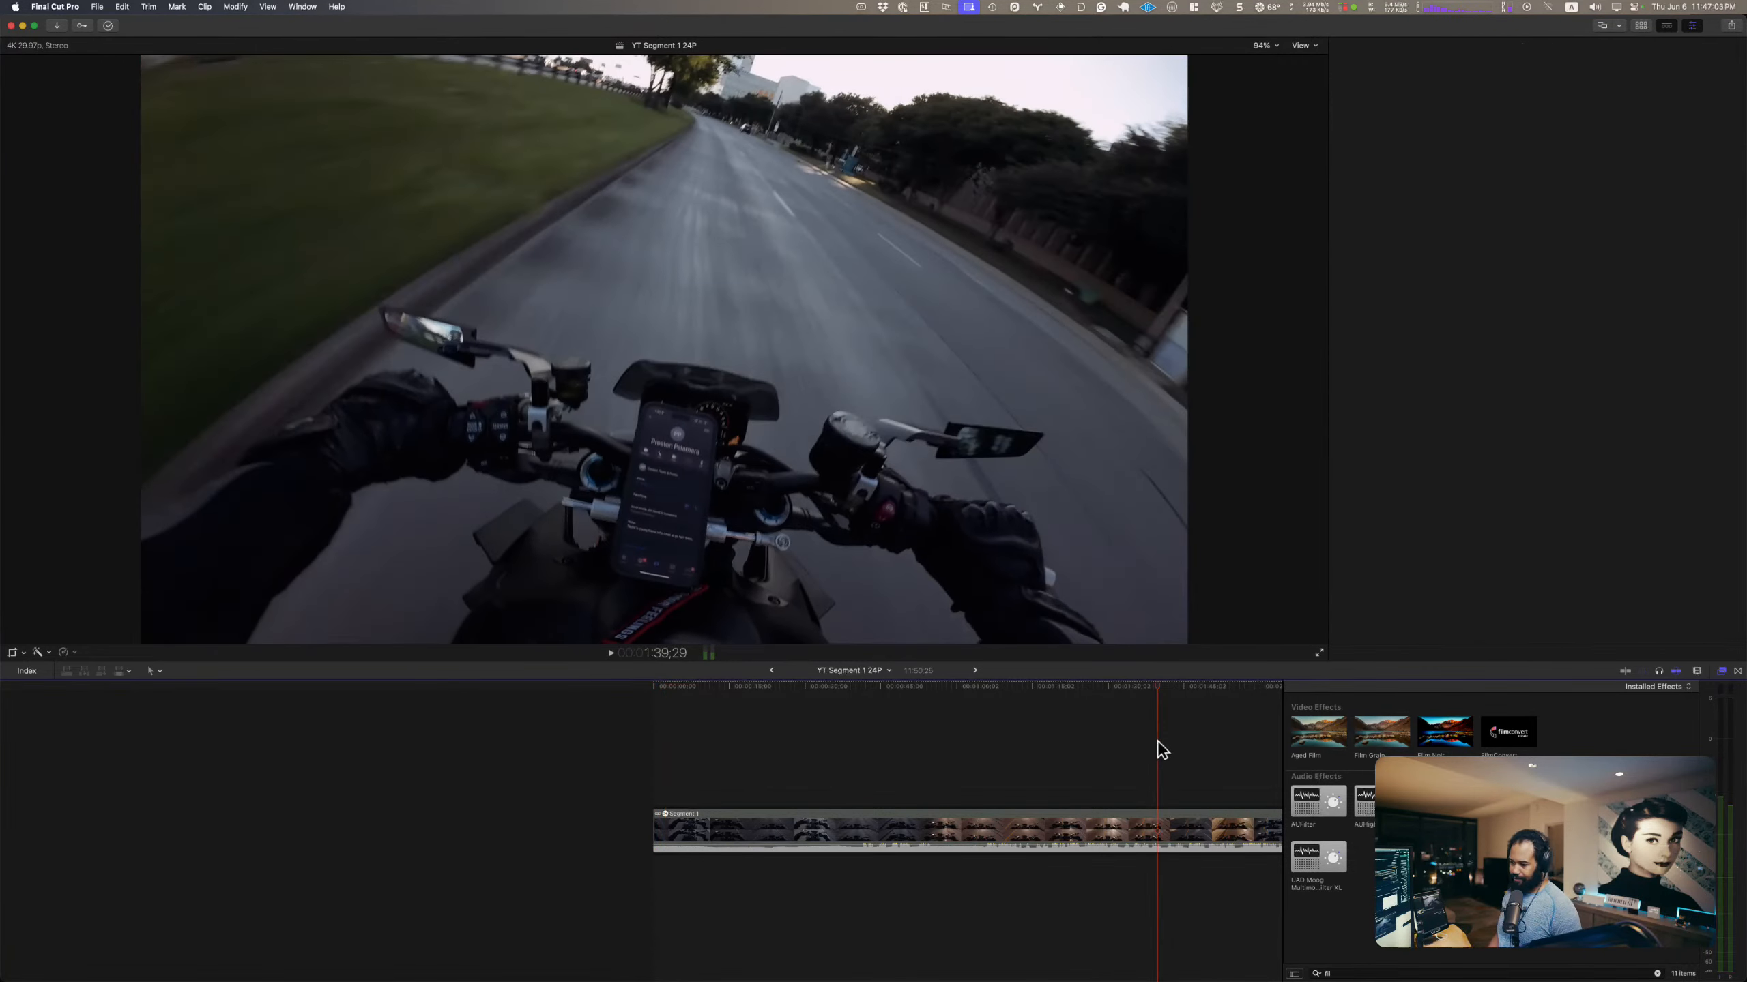
Step: Play sections near the end of Segment 1, from about 11:02 and 10:01, to look for a suitable ending
left_click(1158, 740)
key("super+minus")
key("super+minus")
key("super+minus")
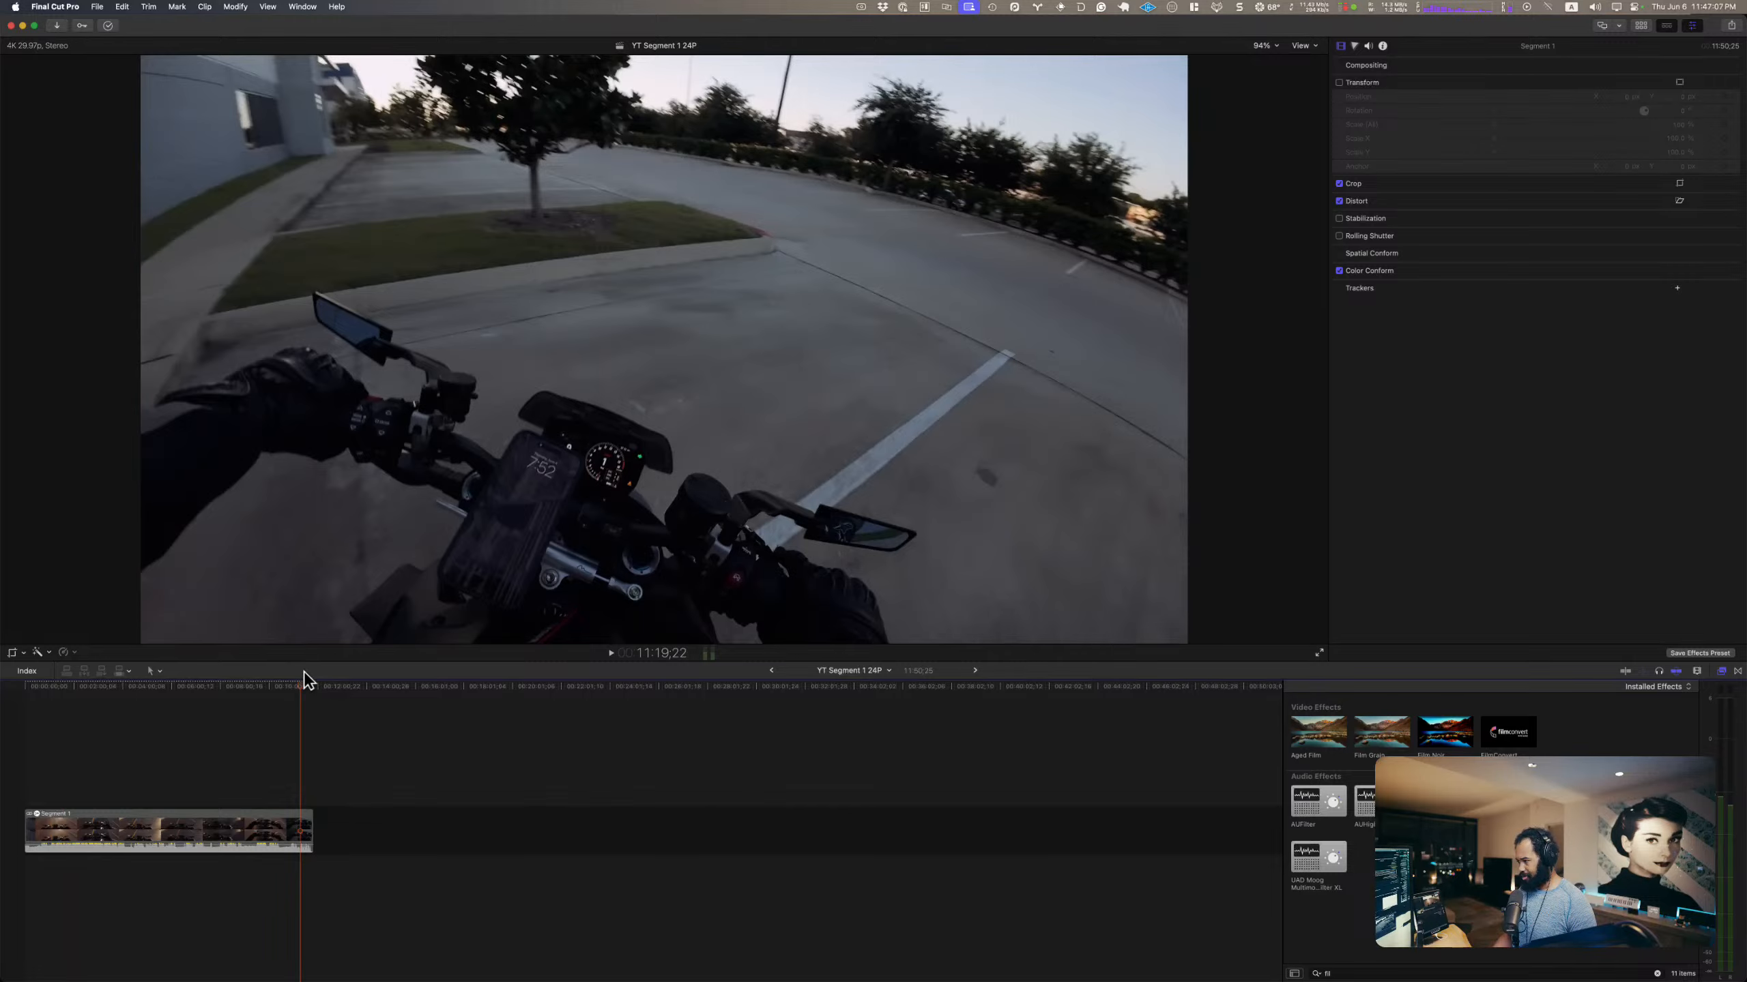
left_click(287, 690)
left_click_drag(287, 690, 293, 691)
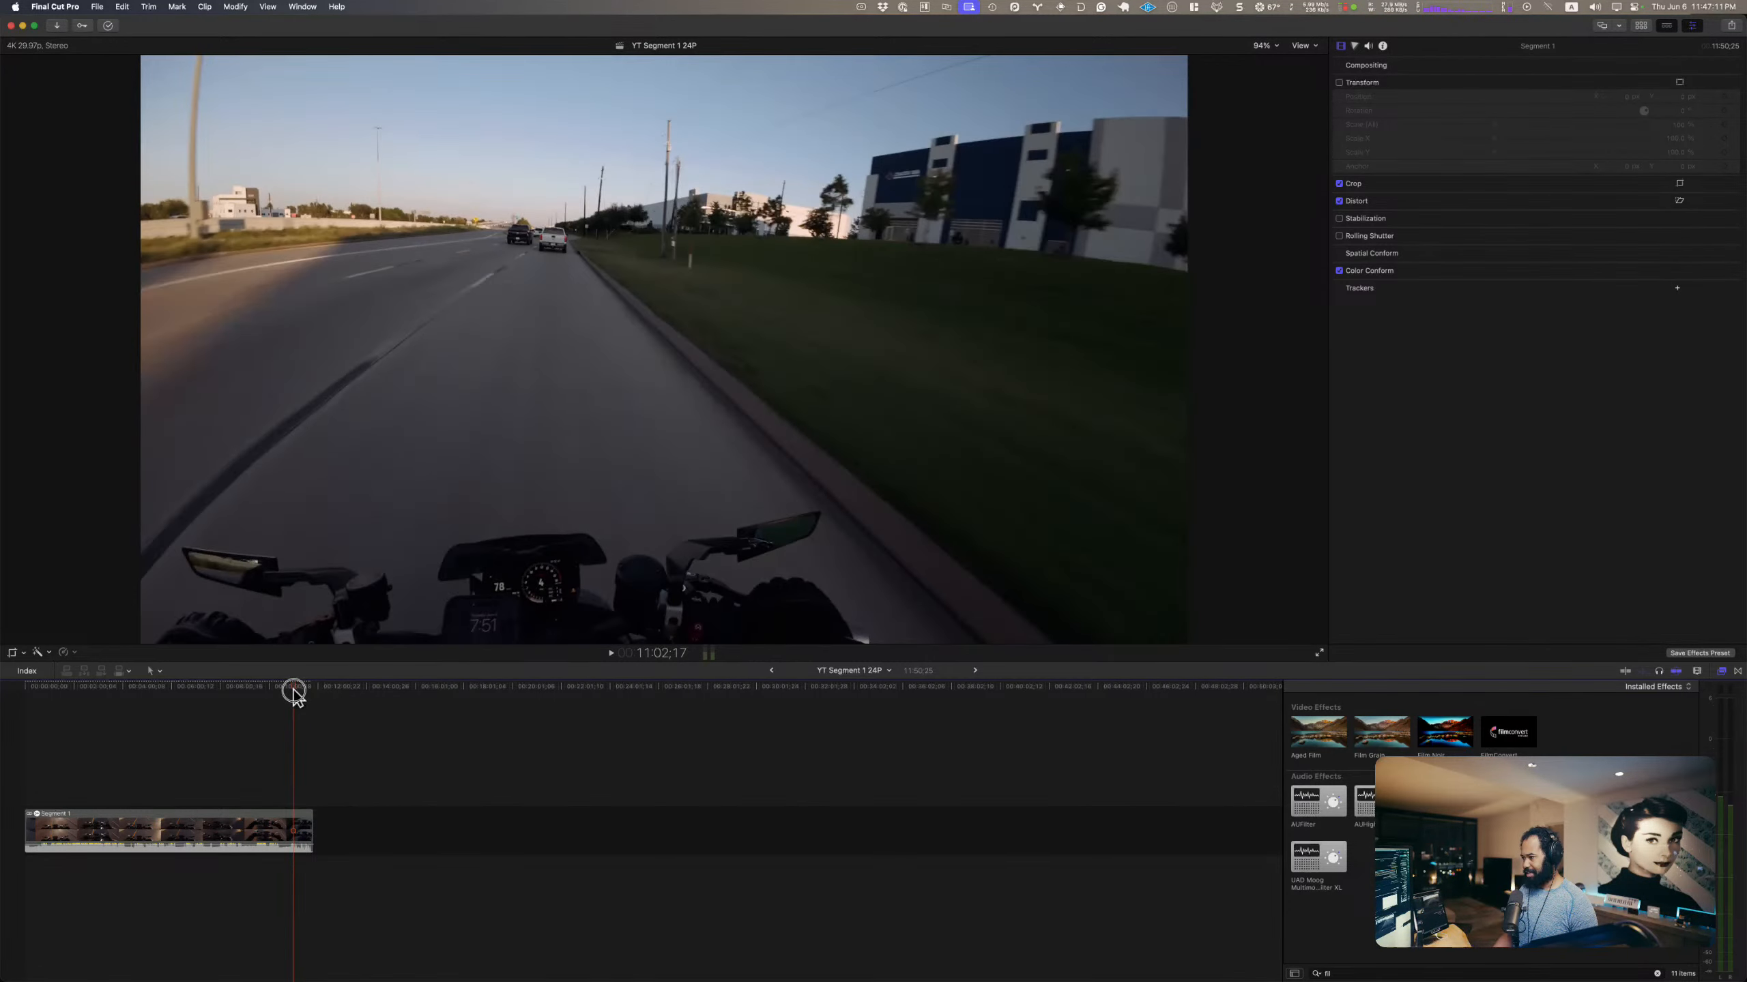
key("space")
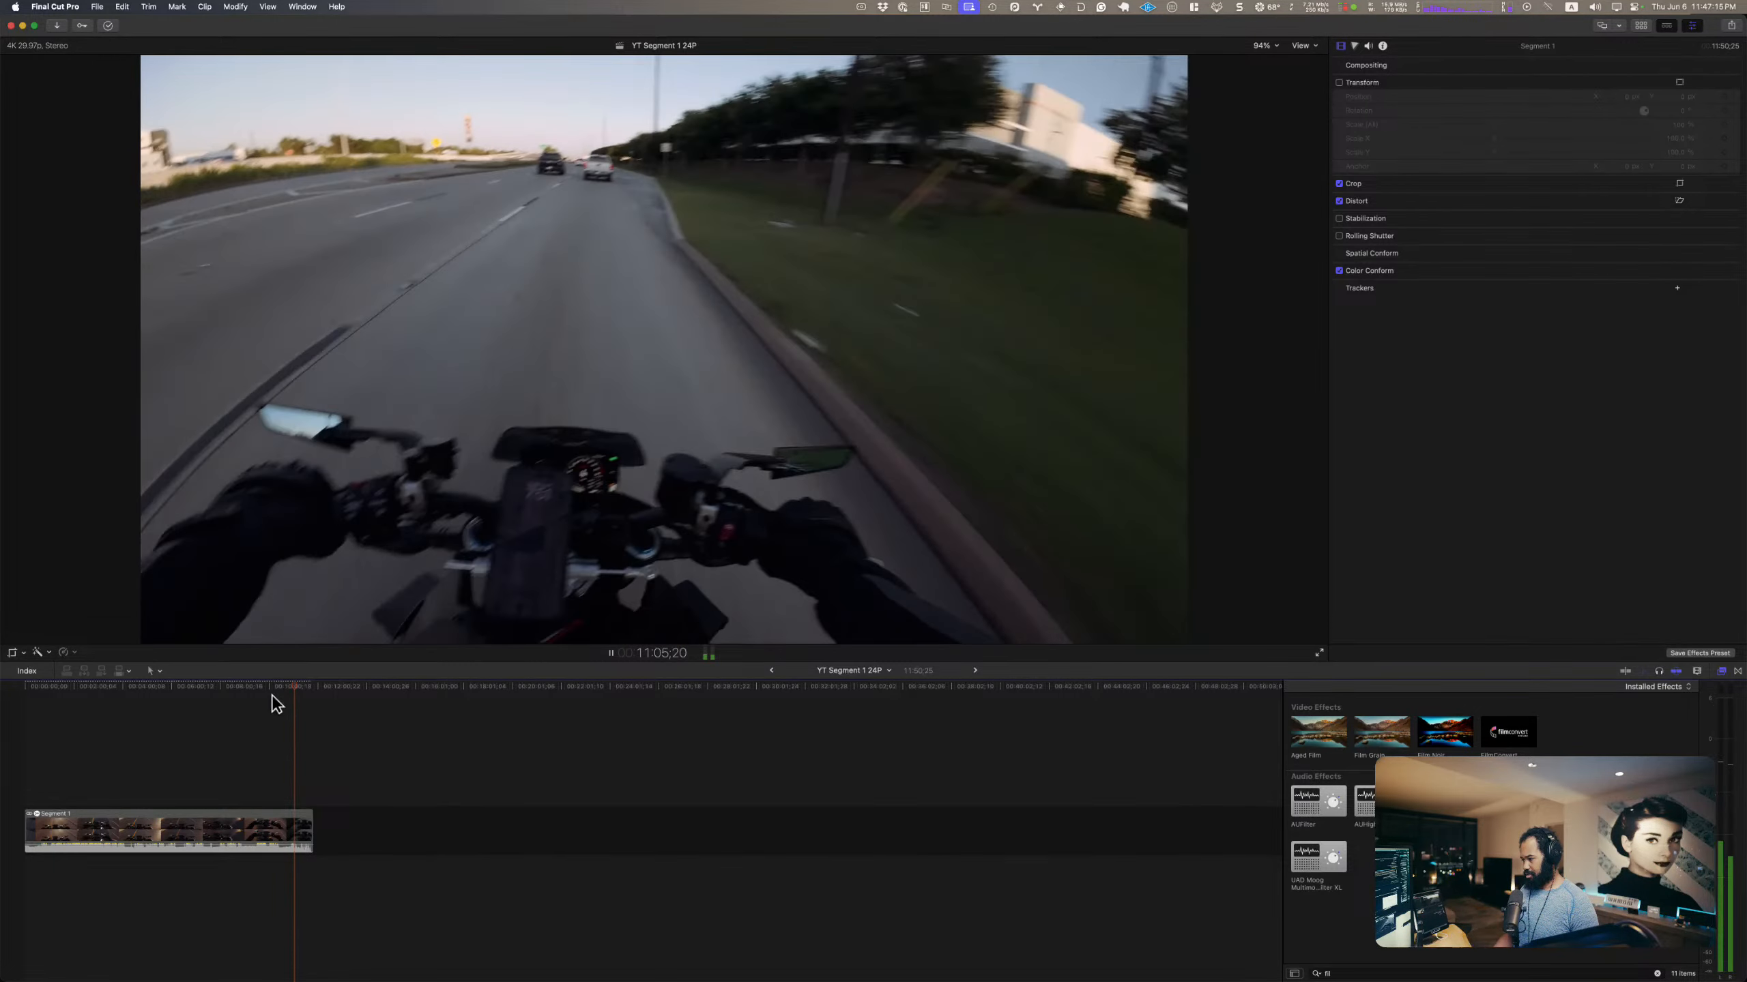
key("space")
left_click(270, 689)
key("space")
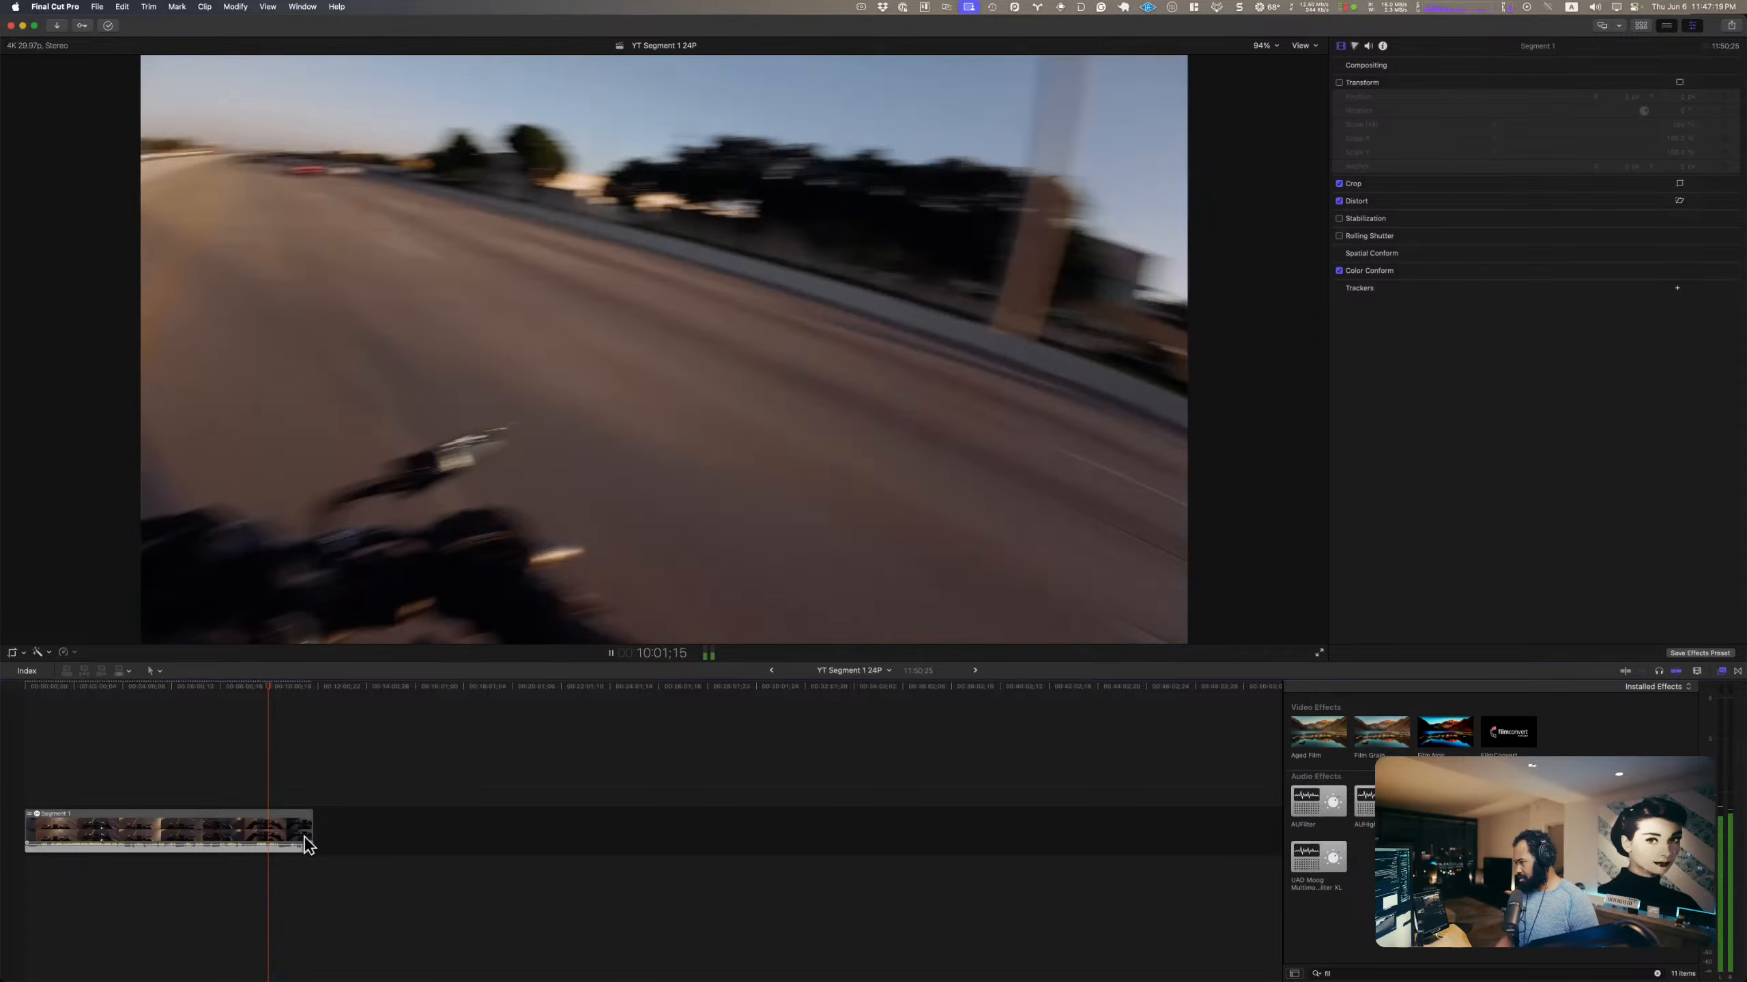
left_click(284, 792)
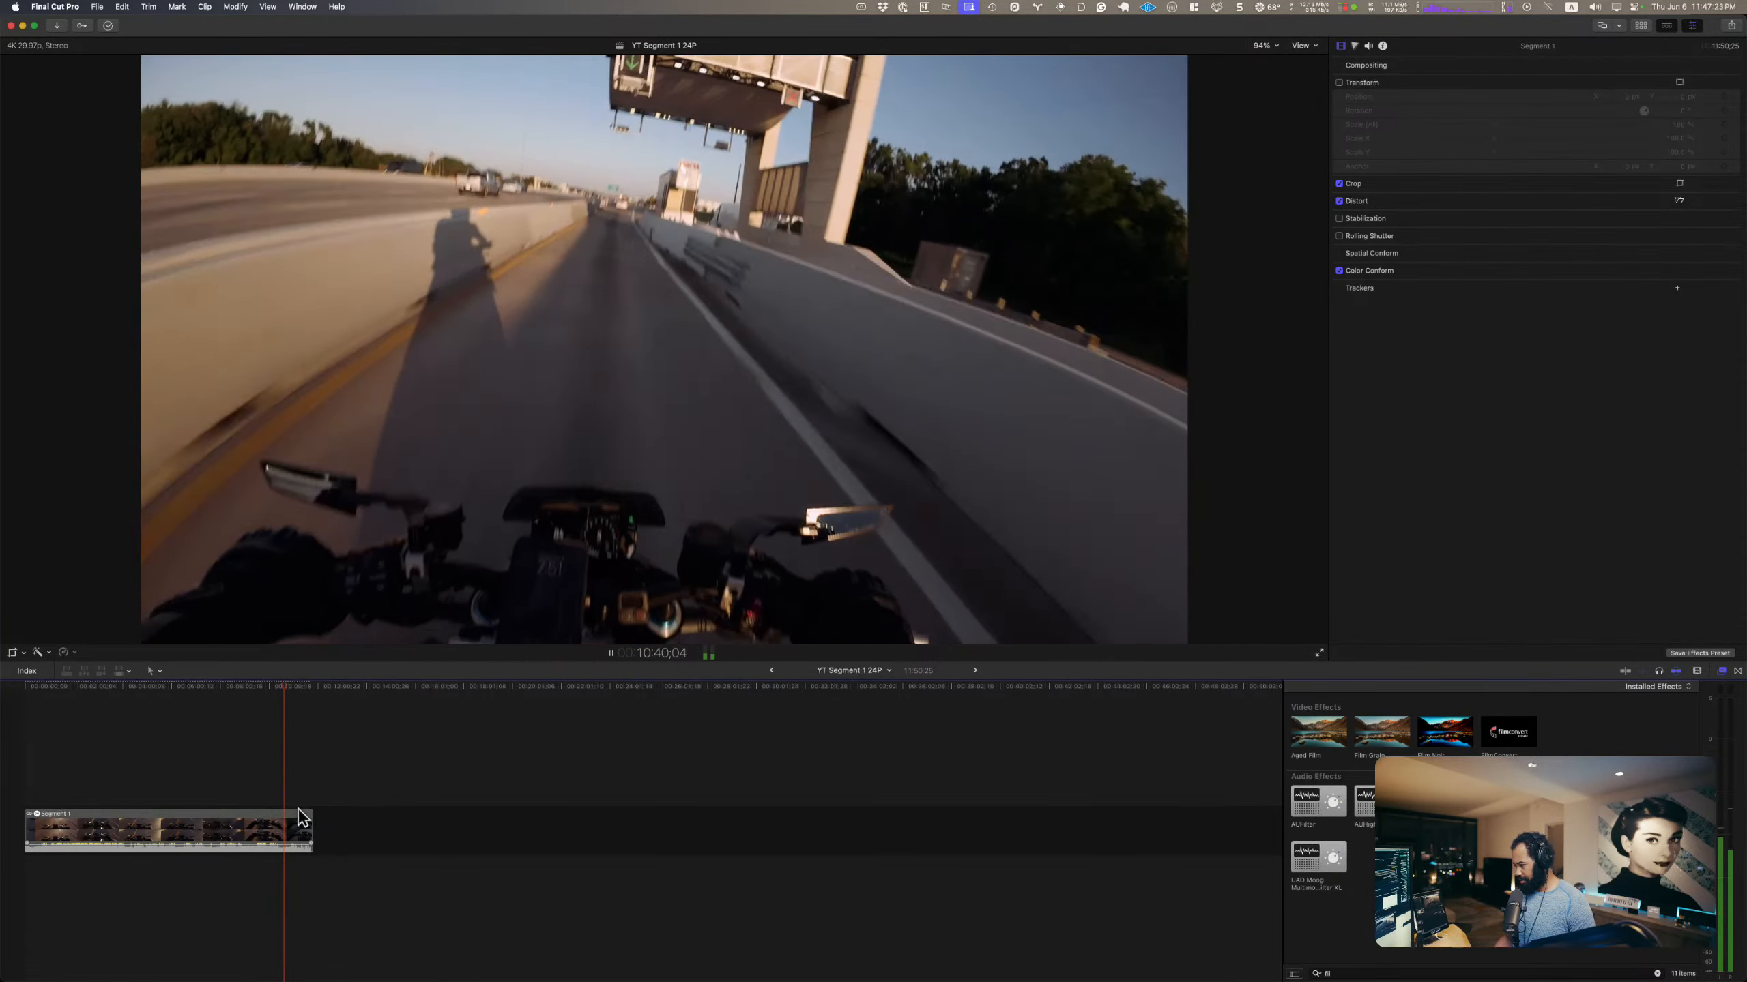
Step: Review the footage between about 10:41 and 10:58, and trim the end of Segment 1 to 10:56;11
key("super+equal")
key("super+equal")
key("space")
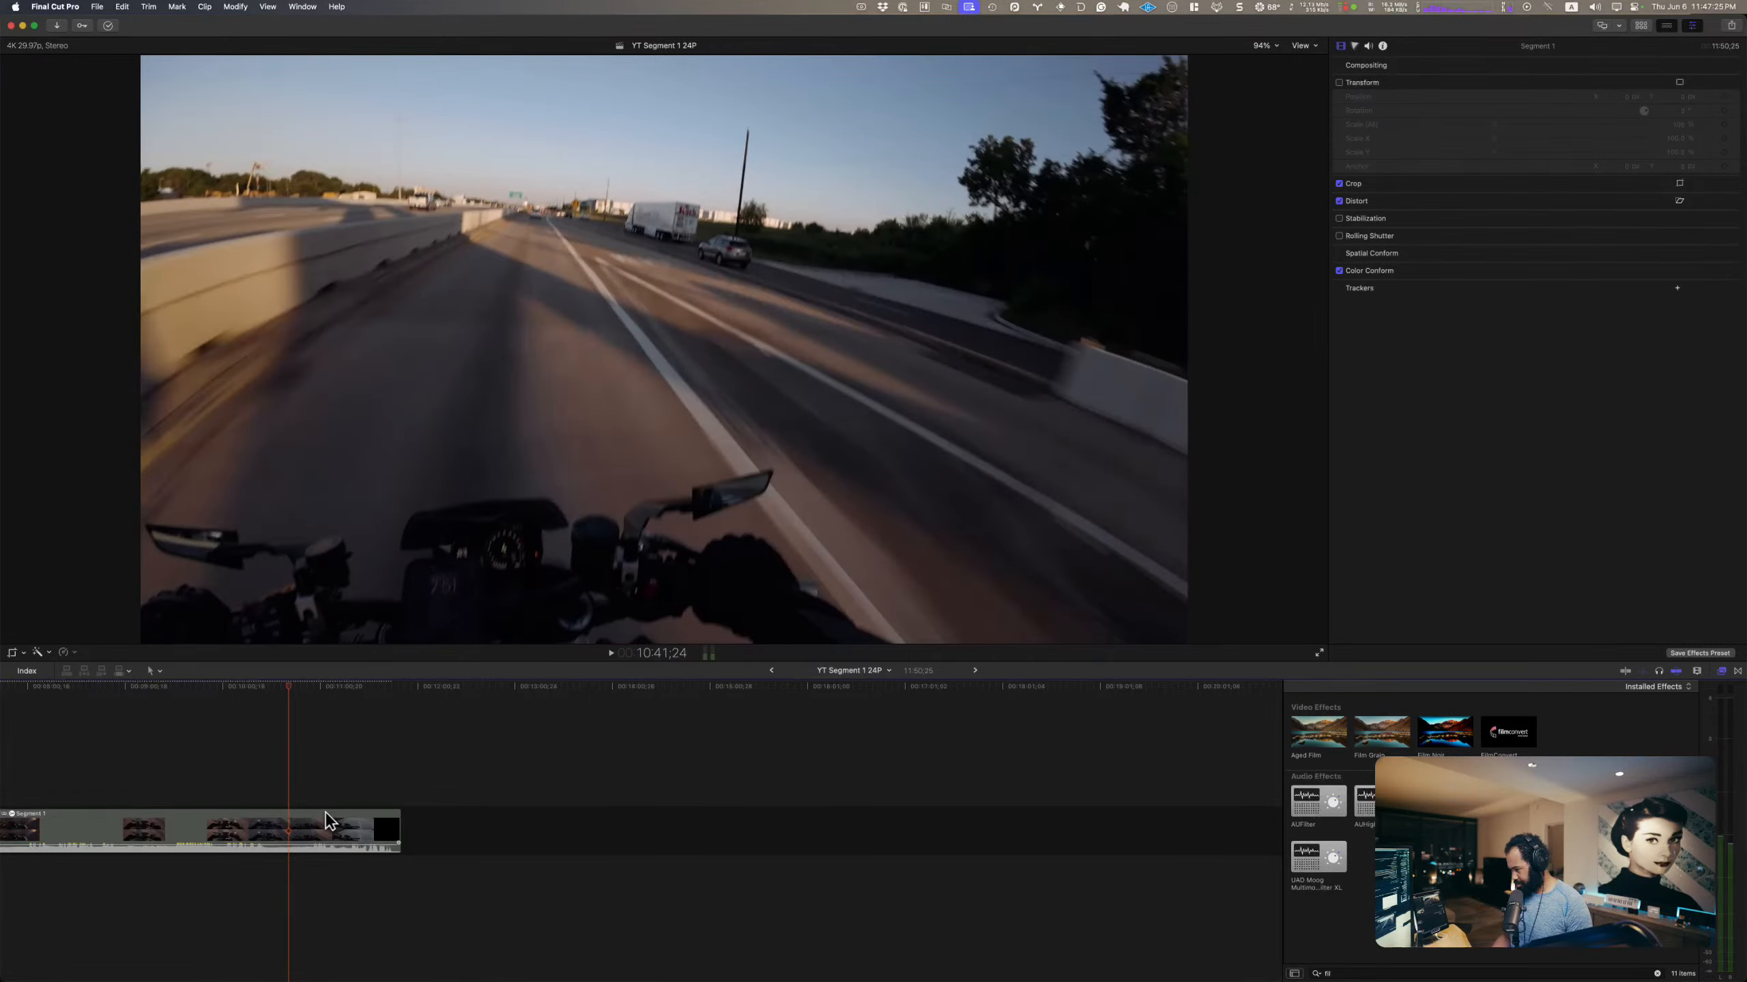
left_click(316, 788)
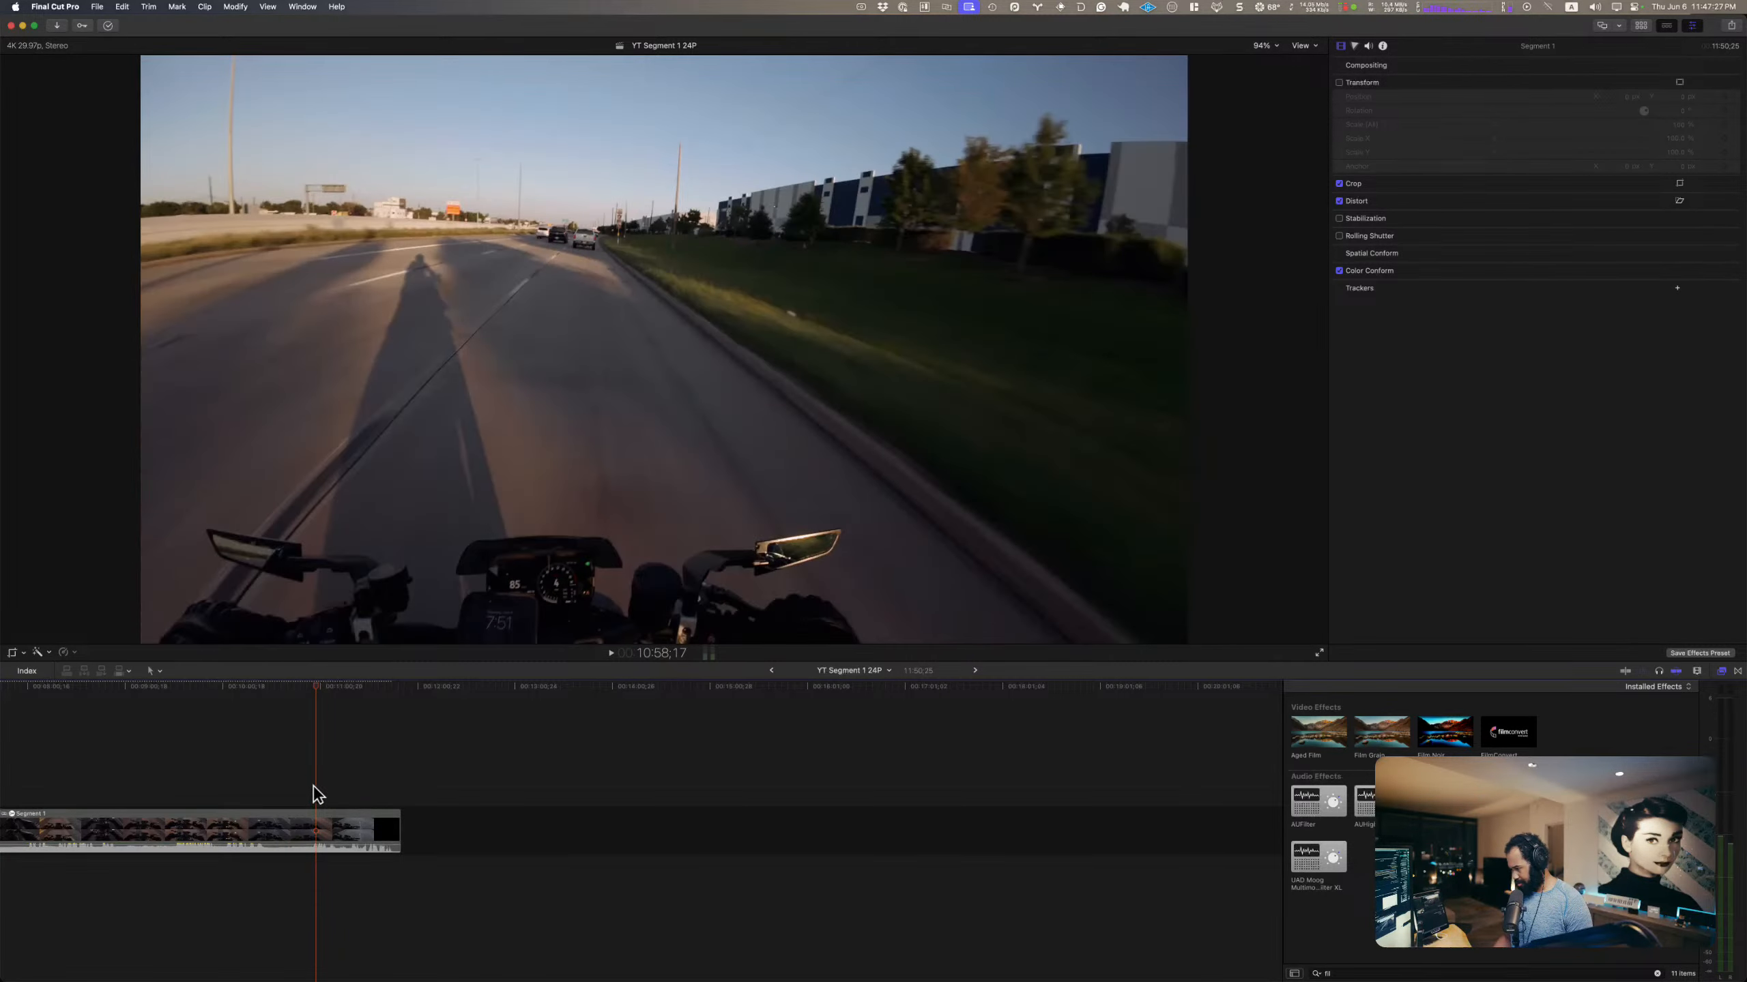
key("j")
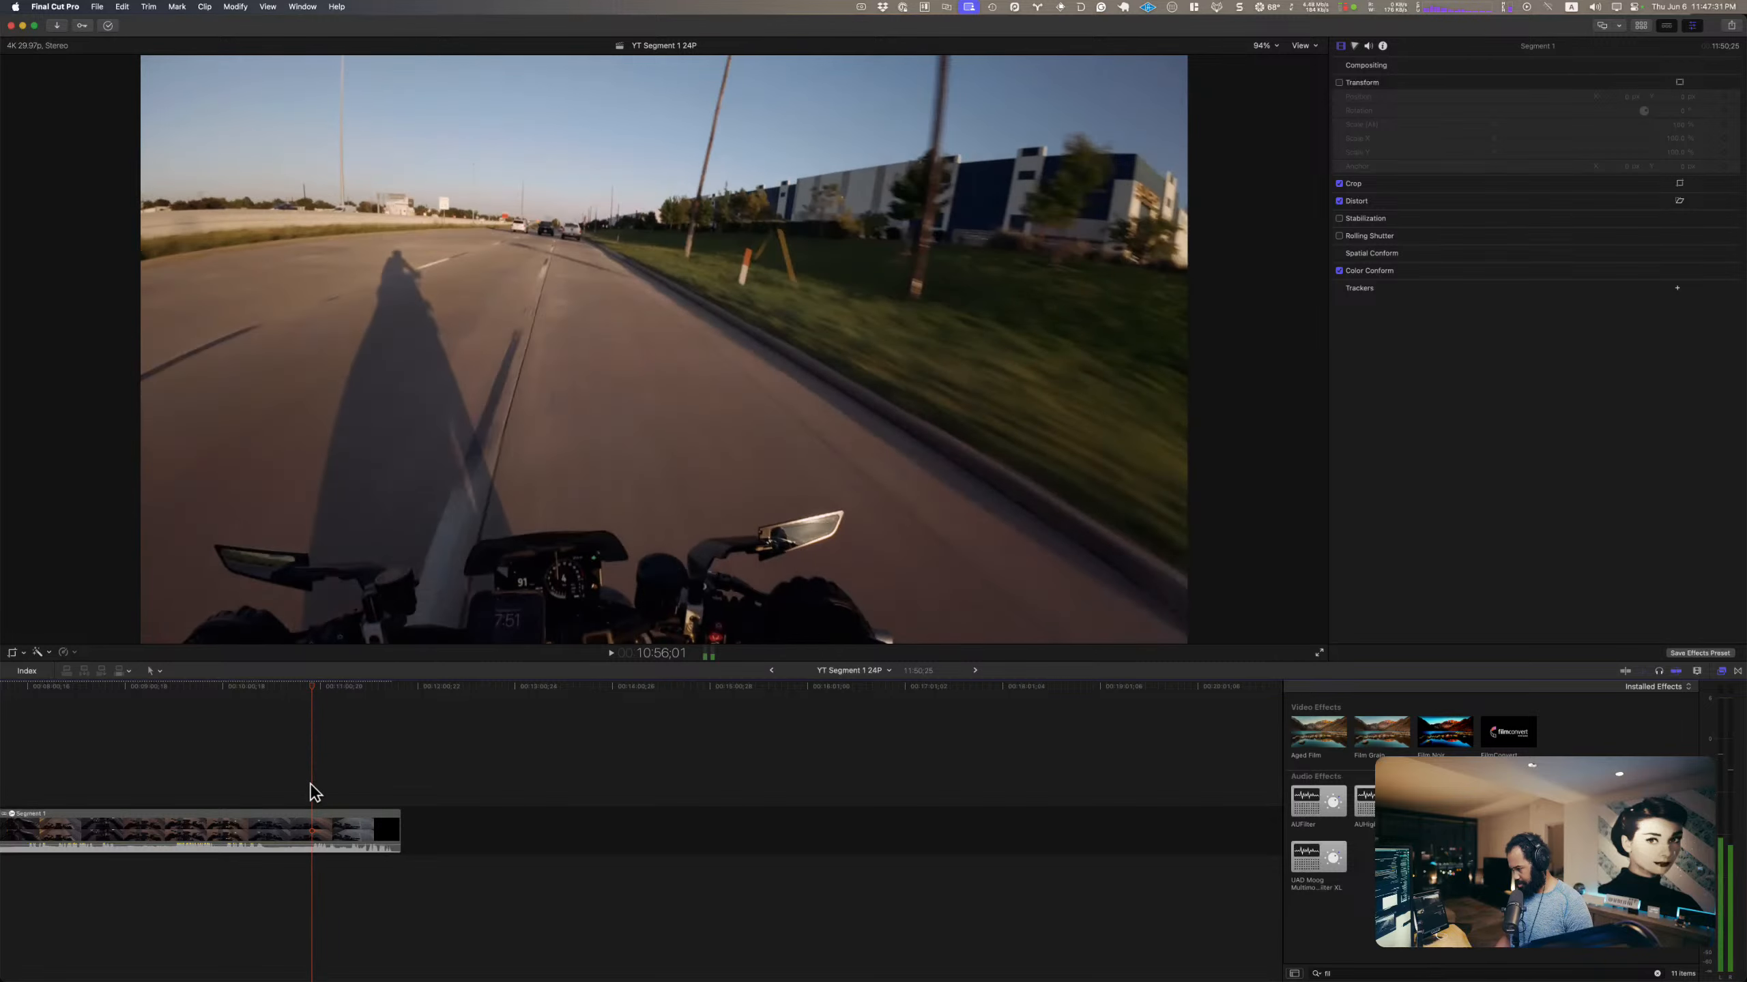
key("alt+bracketright")
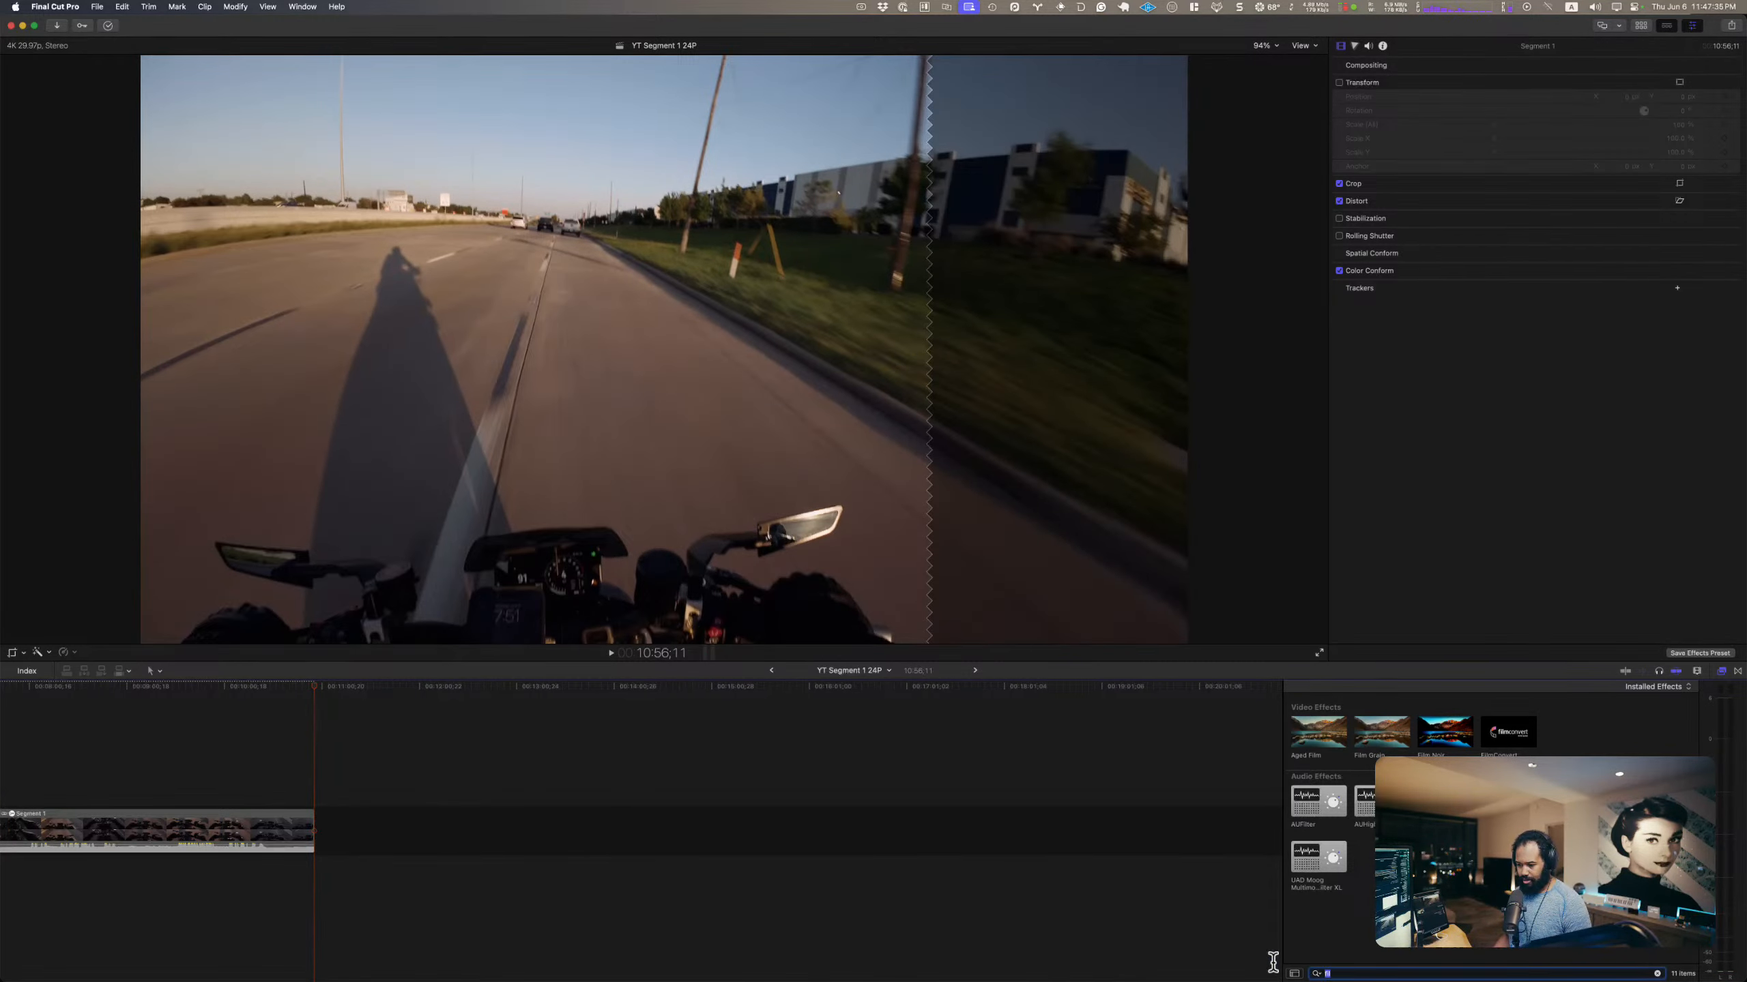
Step: Search the transitions for "fade" and add Fade To Color at the end of Segment 1
key("BackSpace")
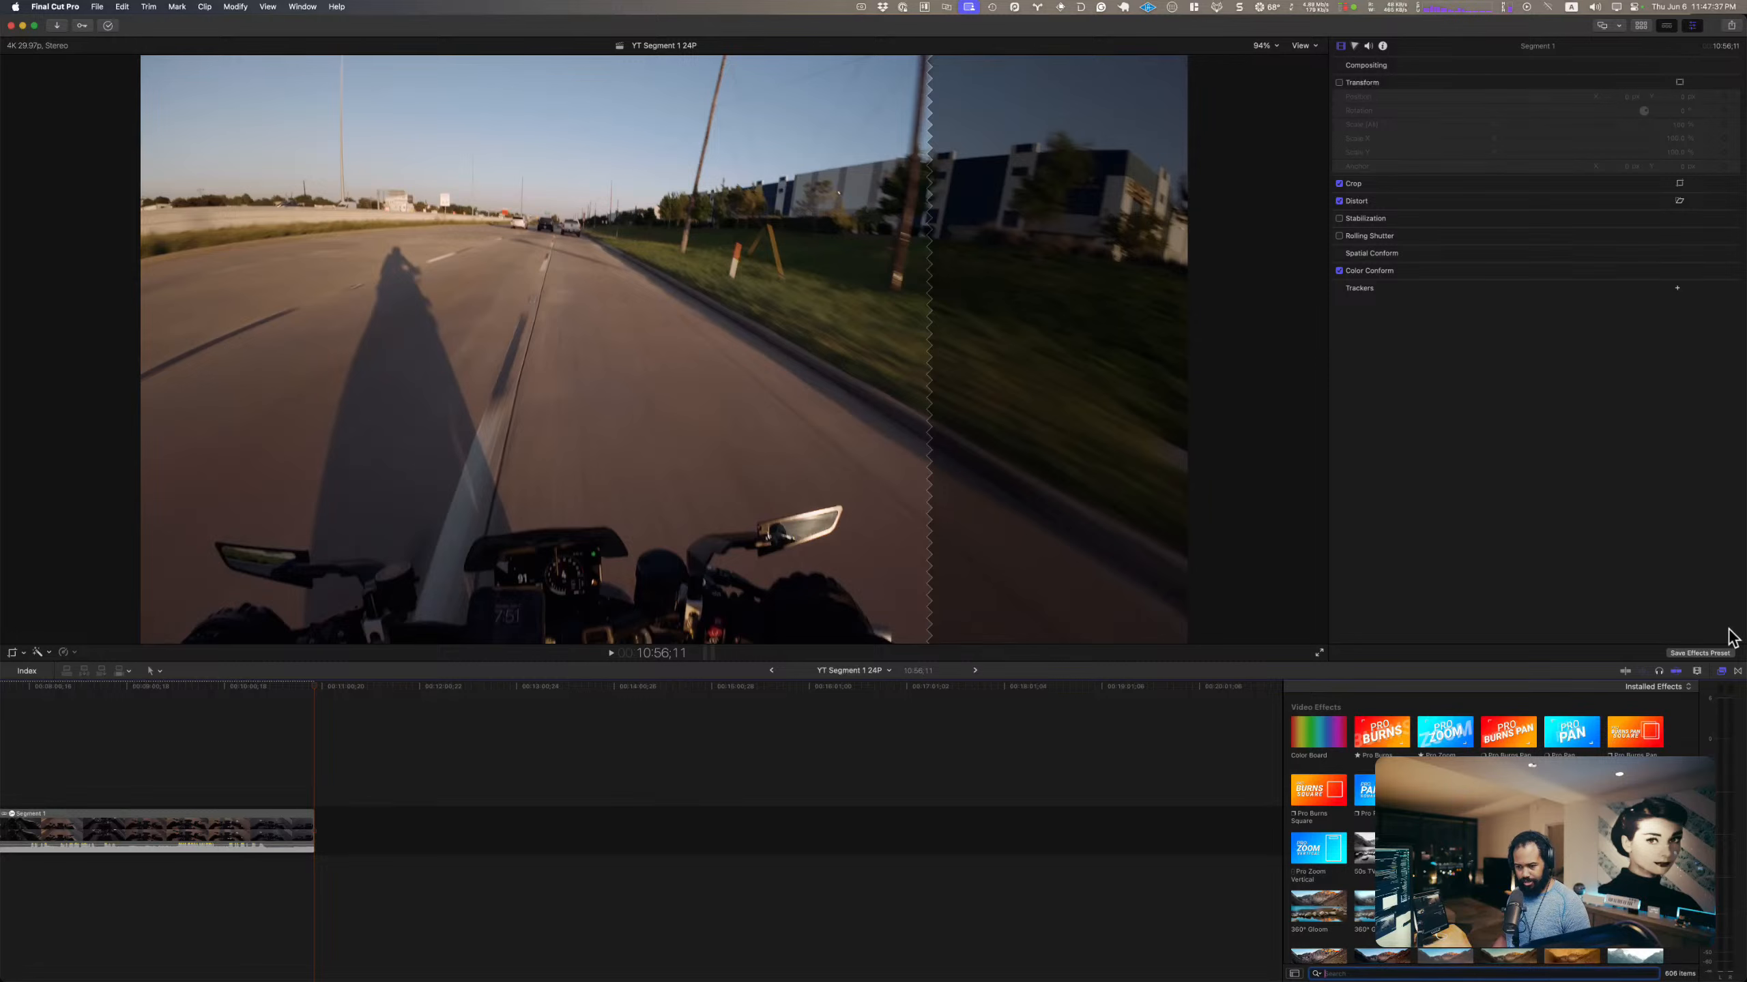
left_click(1738, 672)
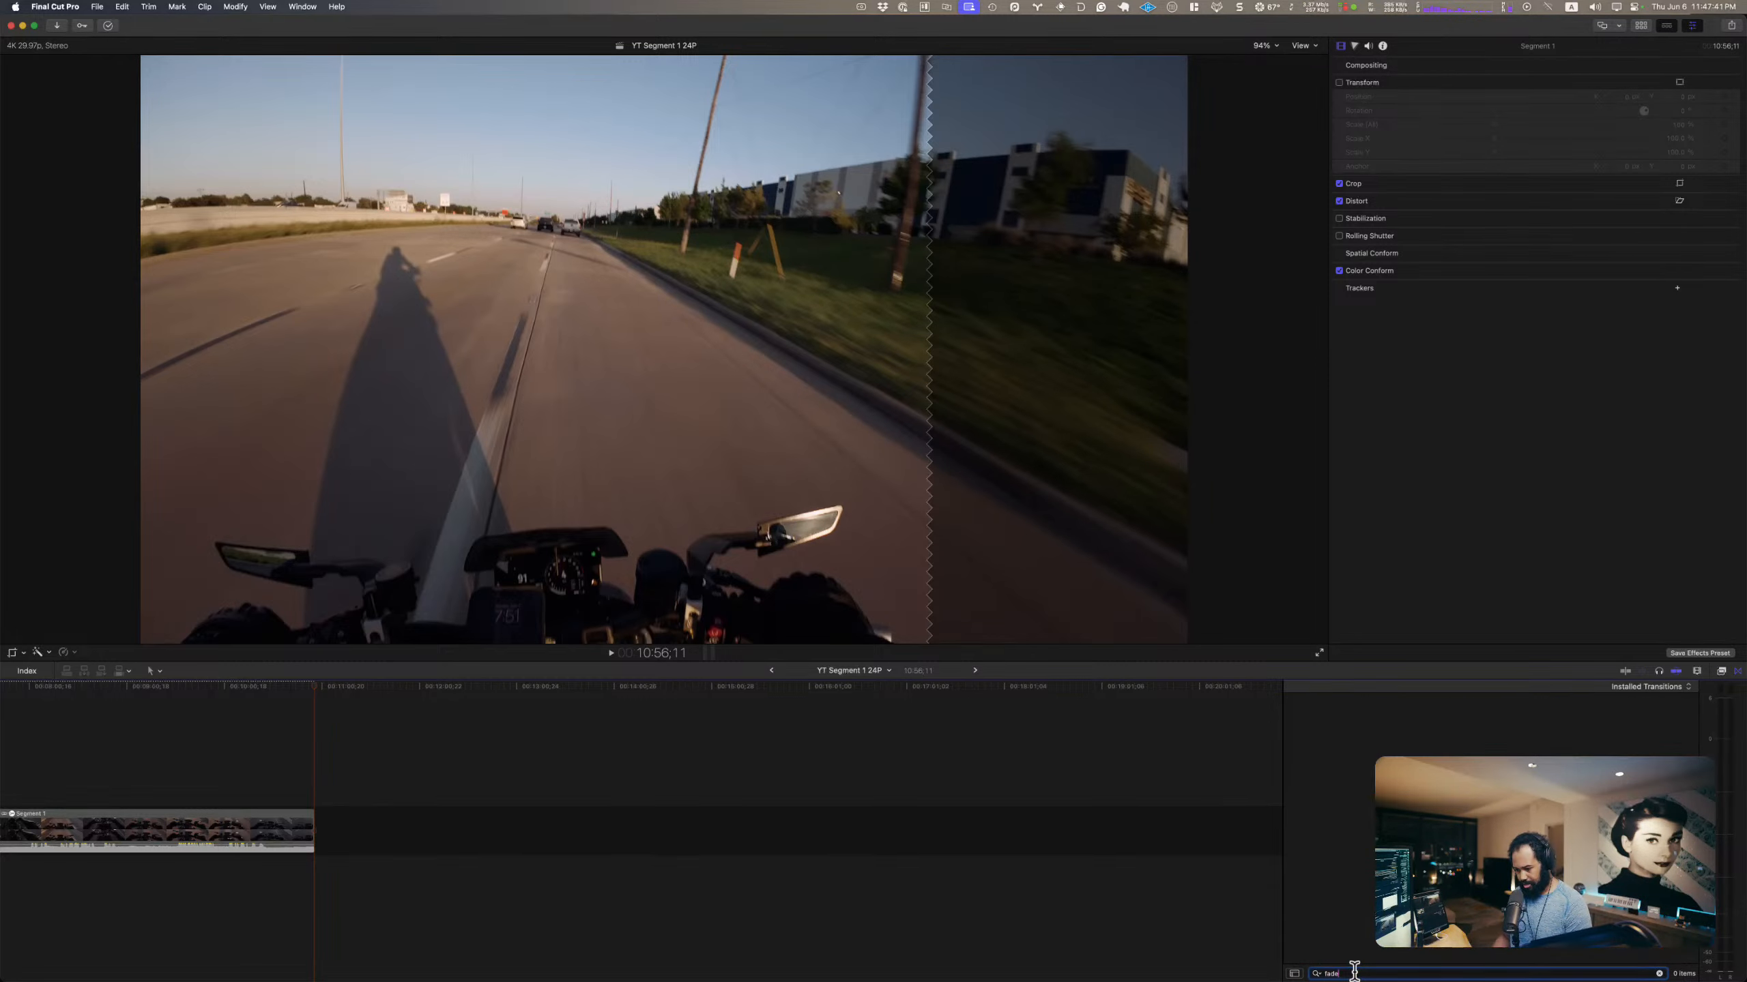
left_click_drag(1313, 717, 345, 834)
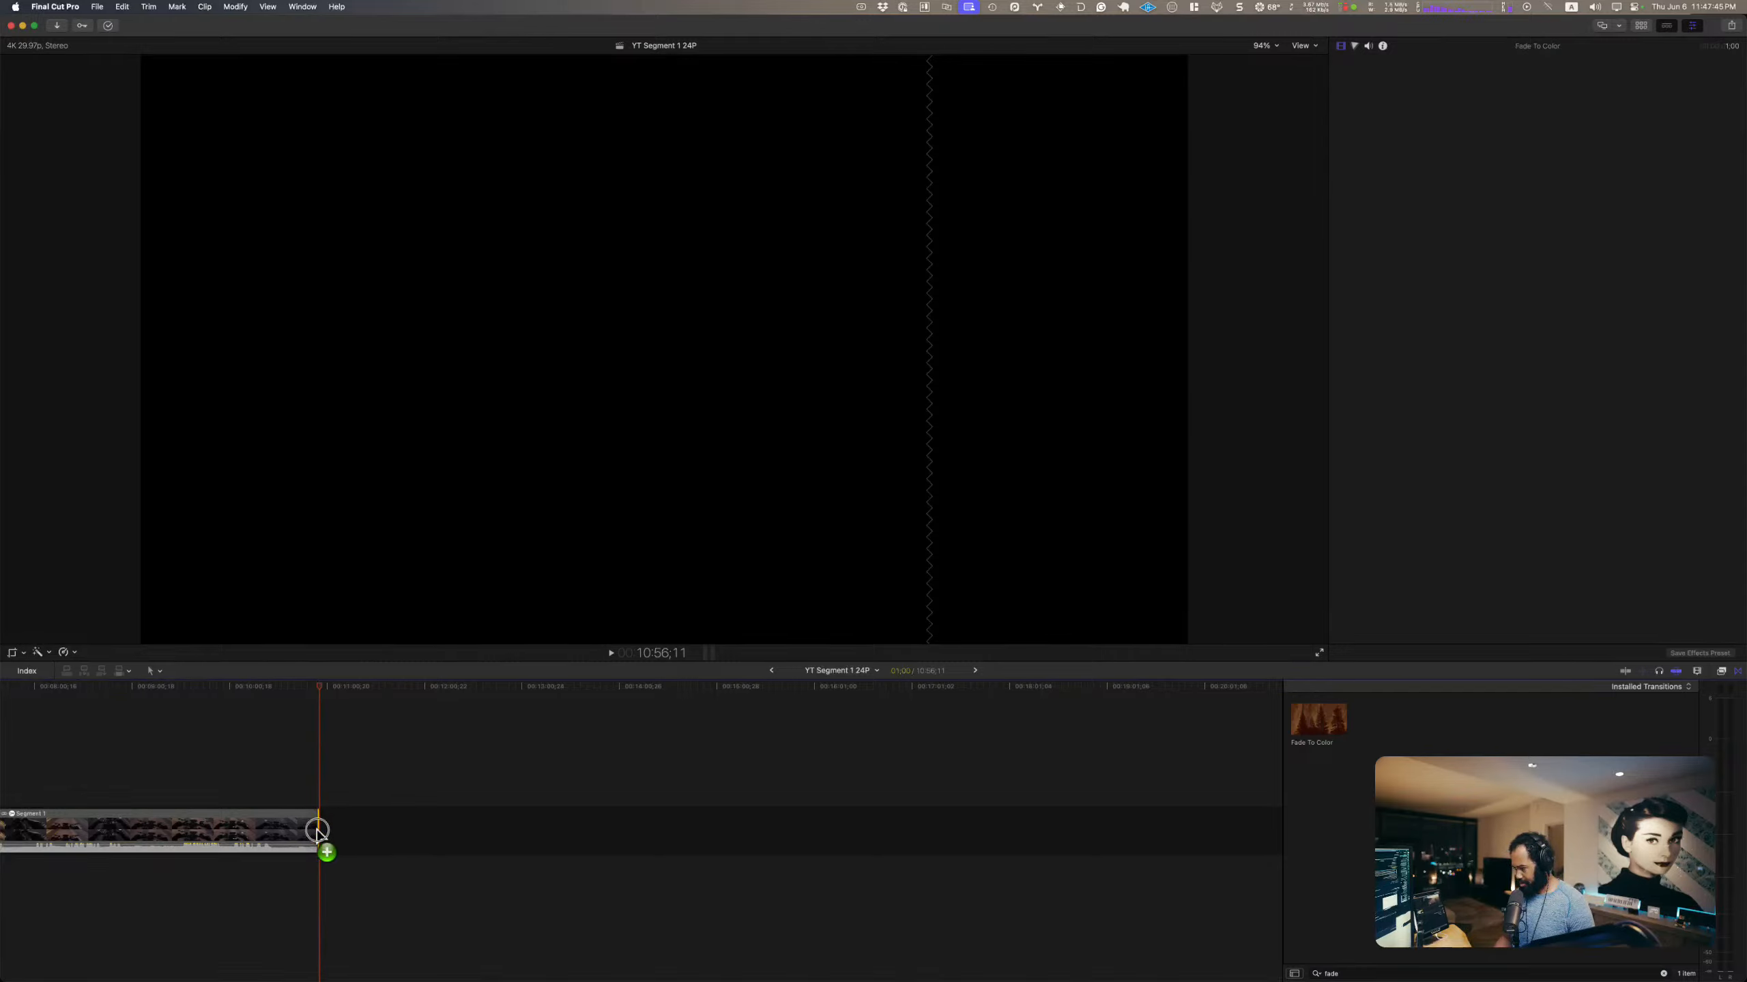
Step: Open the ending transition of Segment 1 in the precision editor, lengthen the fade by starting it earlier, and play it
left_click(438, 794)
key("super+equal")
key("super+equal")
key("super+equal")
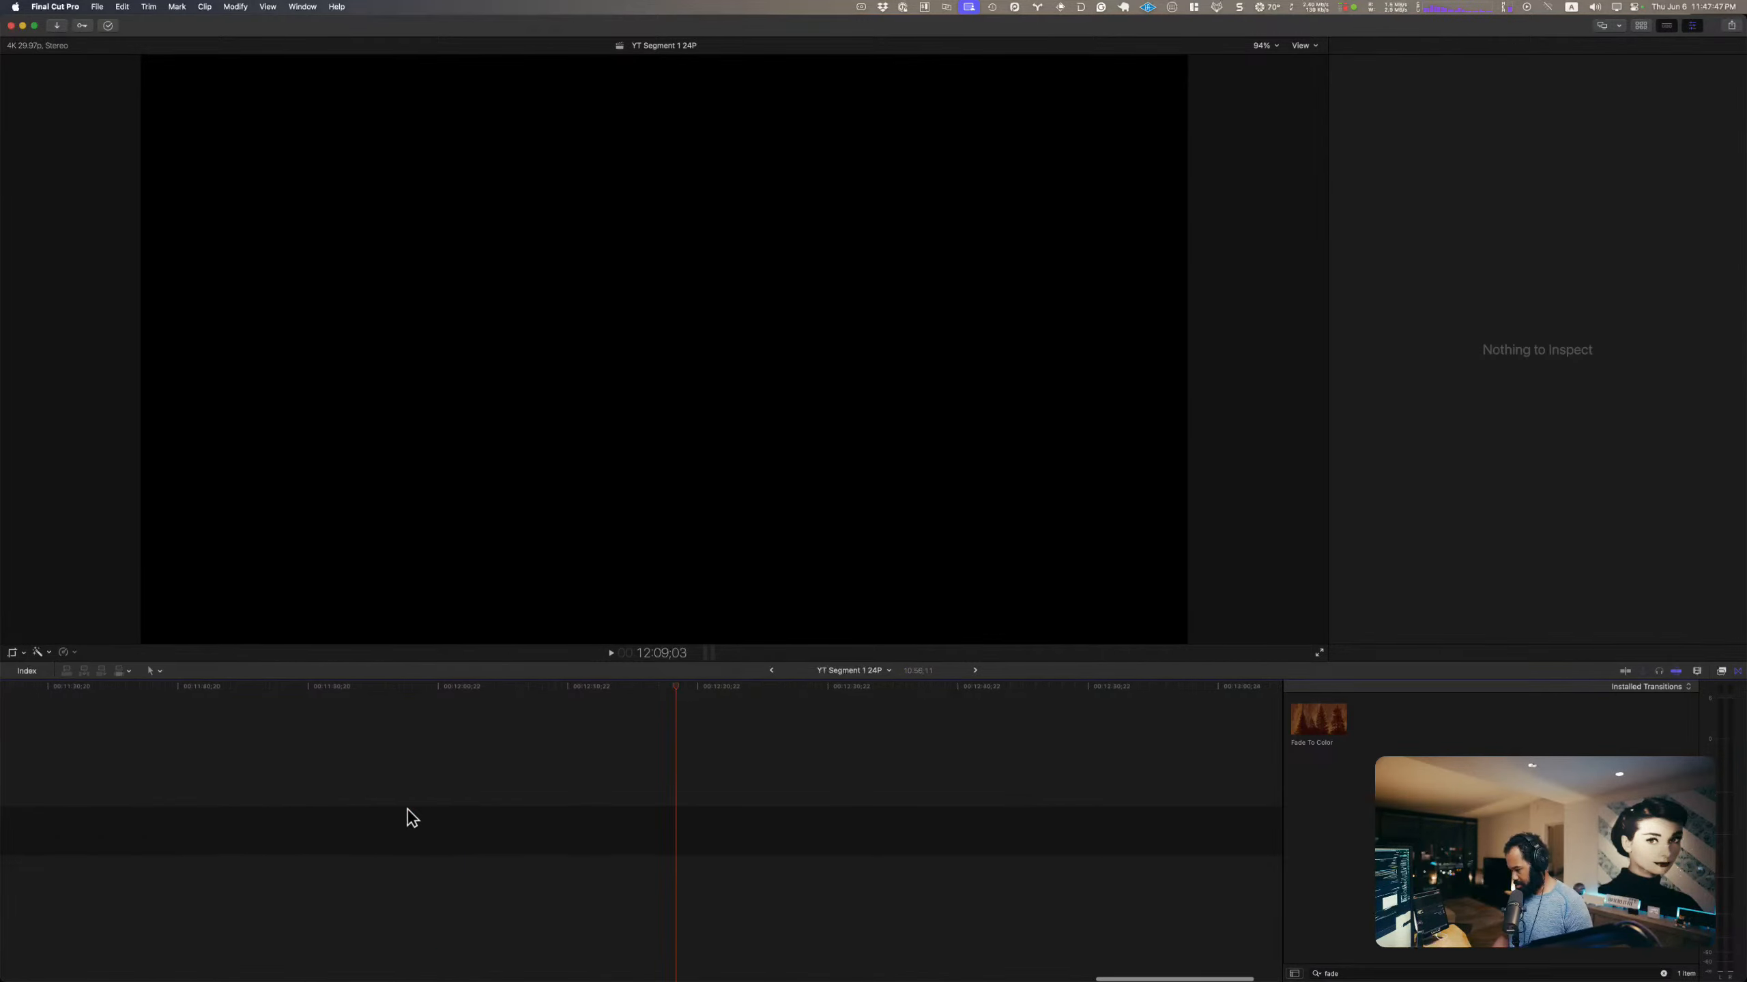
scroll(411, 818, "left", 15)
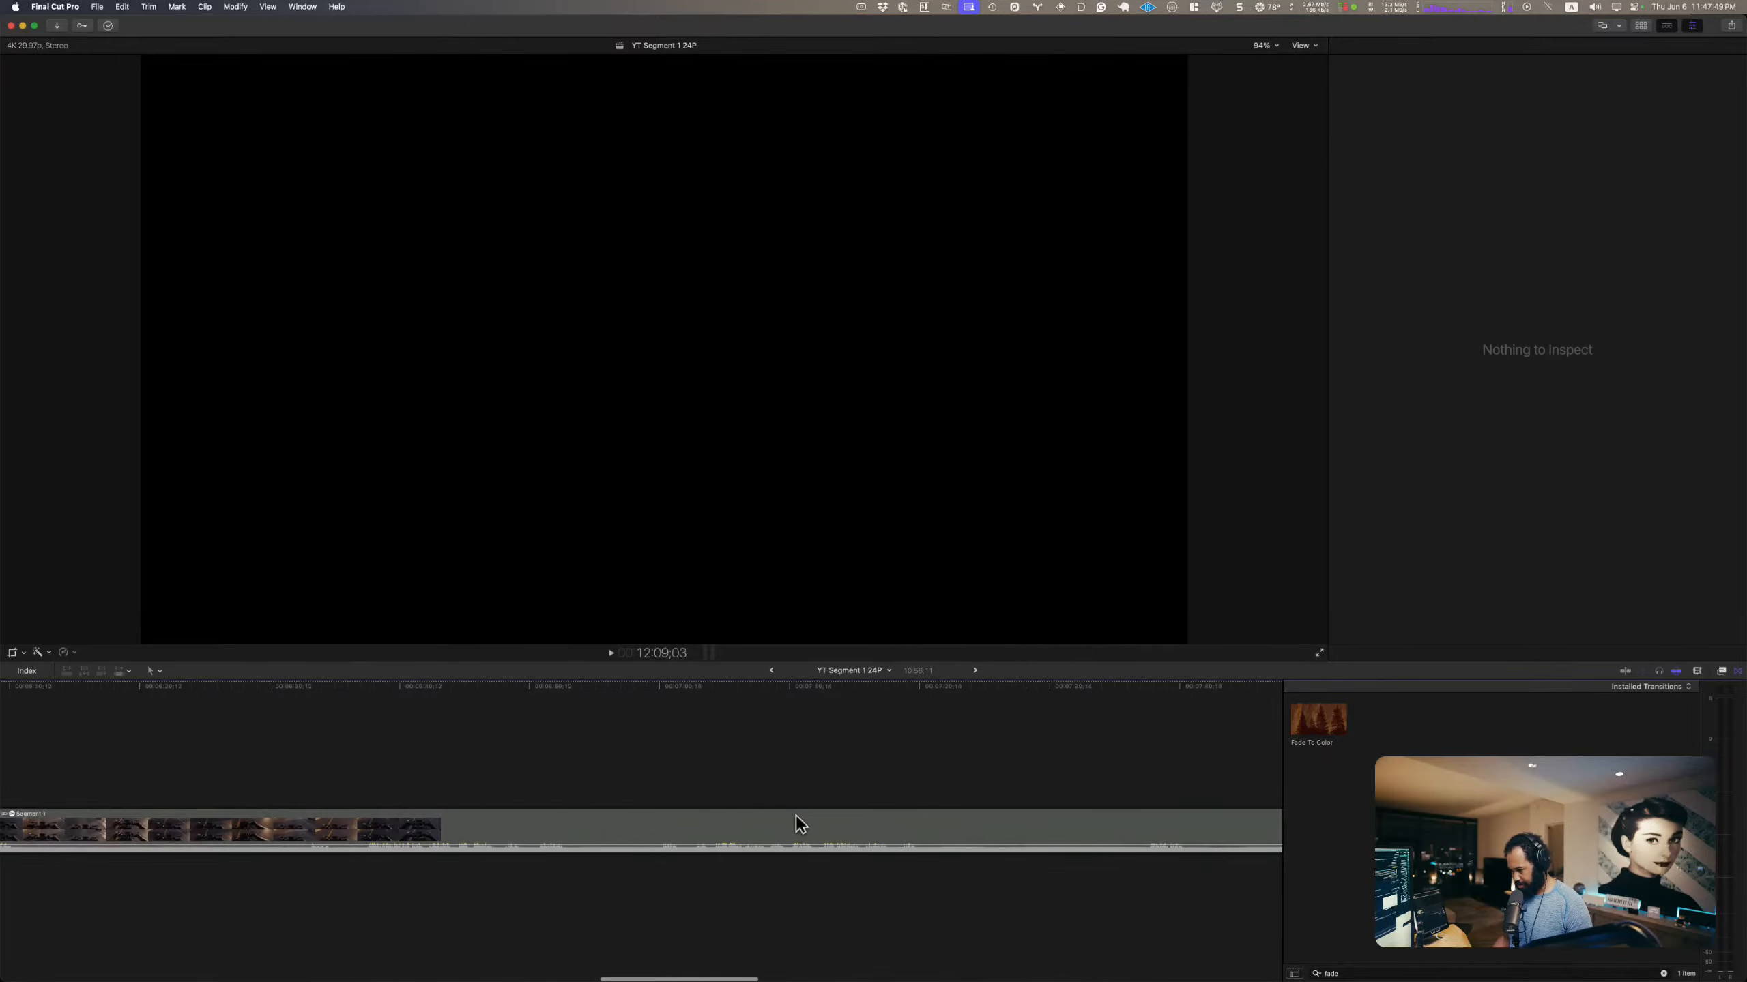
scroll(795, 823, "right", 15)
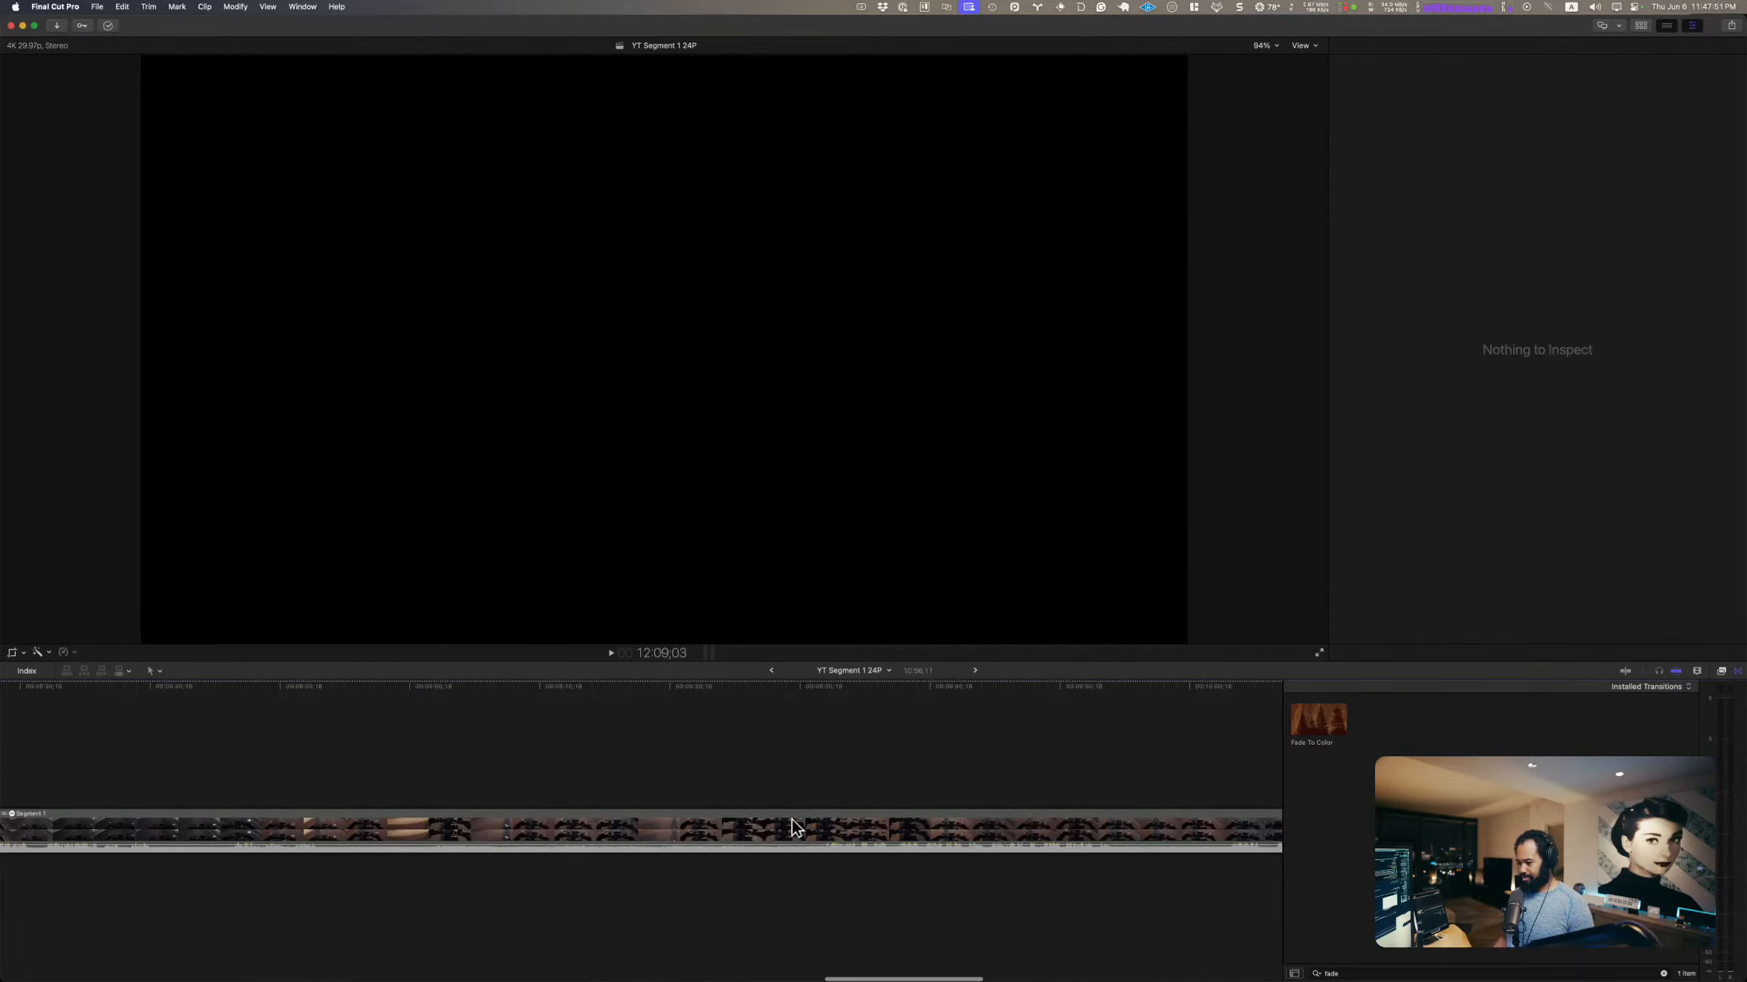
scroll(793, 824, "right", 15)
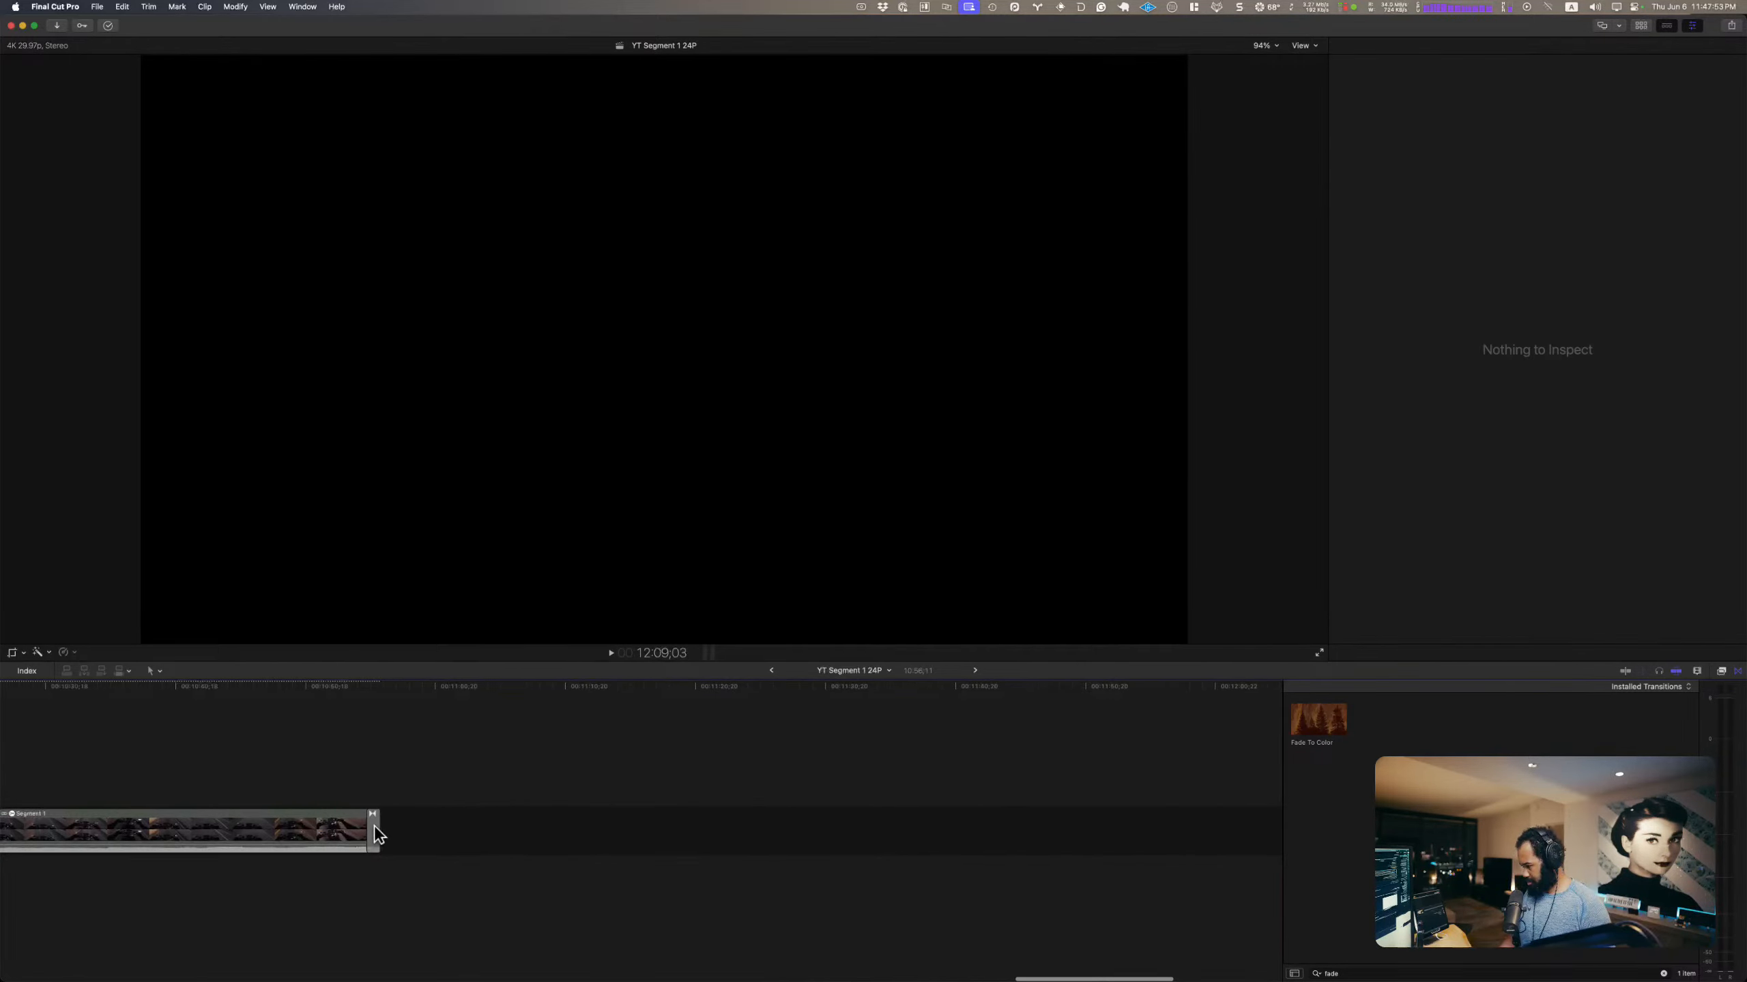
double_click(375, 827)
left_click_drag(369, 833, 351, 834)
left_click(326, 708)
key("space")
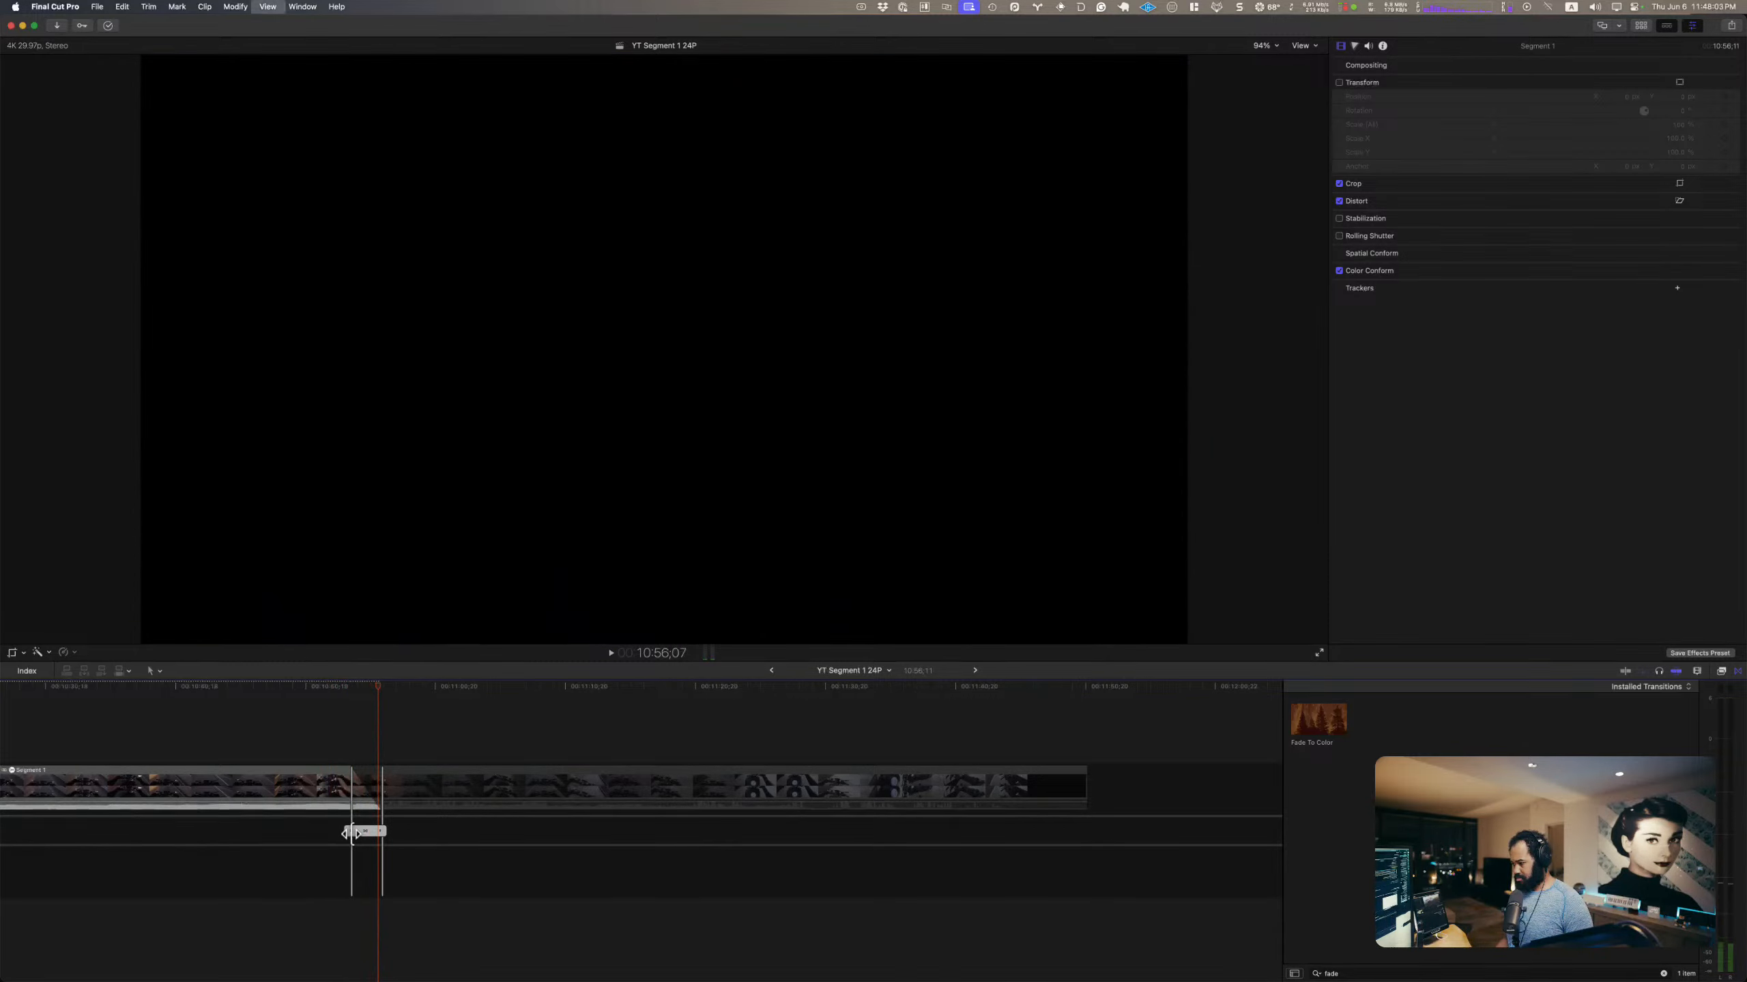
Step: Extend the beginning of the ending fade slightly further and play it again from about 10:52
left_click_drag(350, 834, 343, 833)
left_click(327, 724)
key("space")
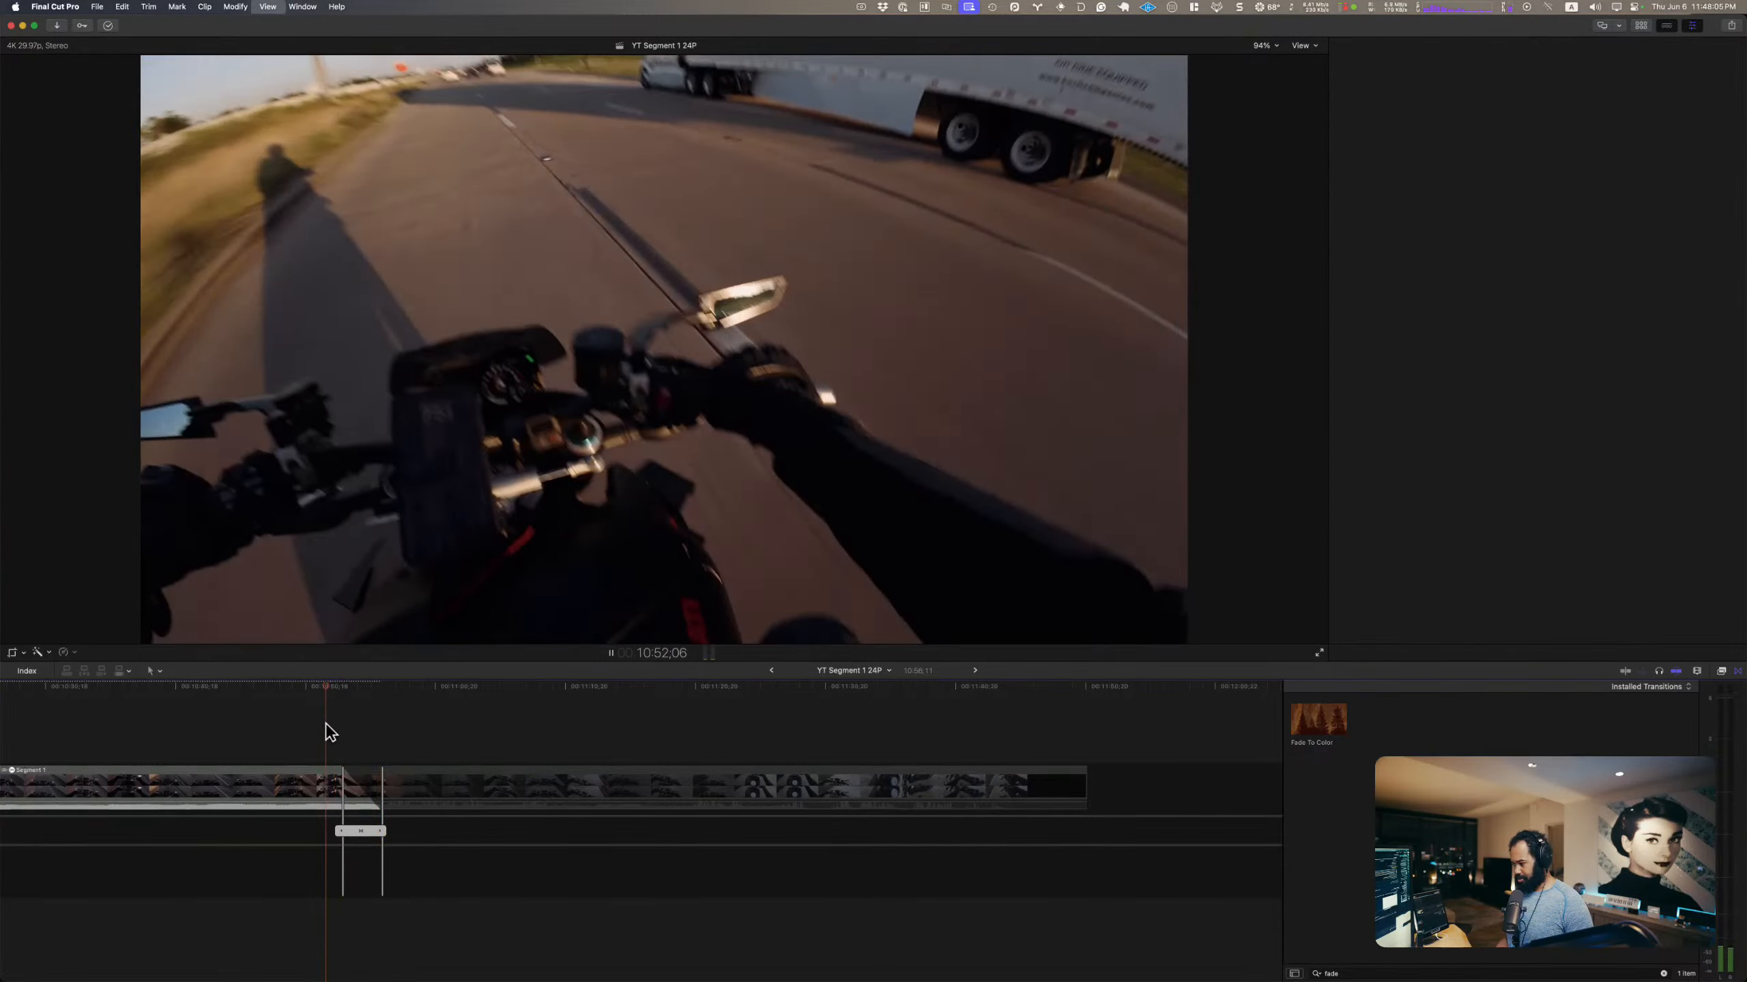
key("super+4")
key("space")
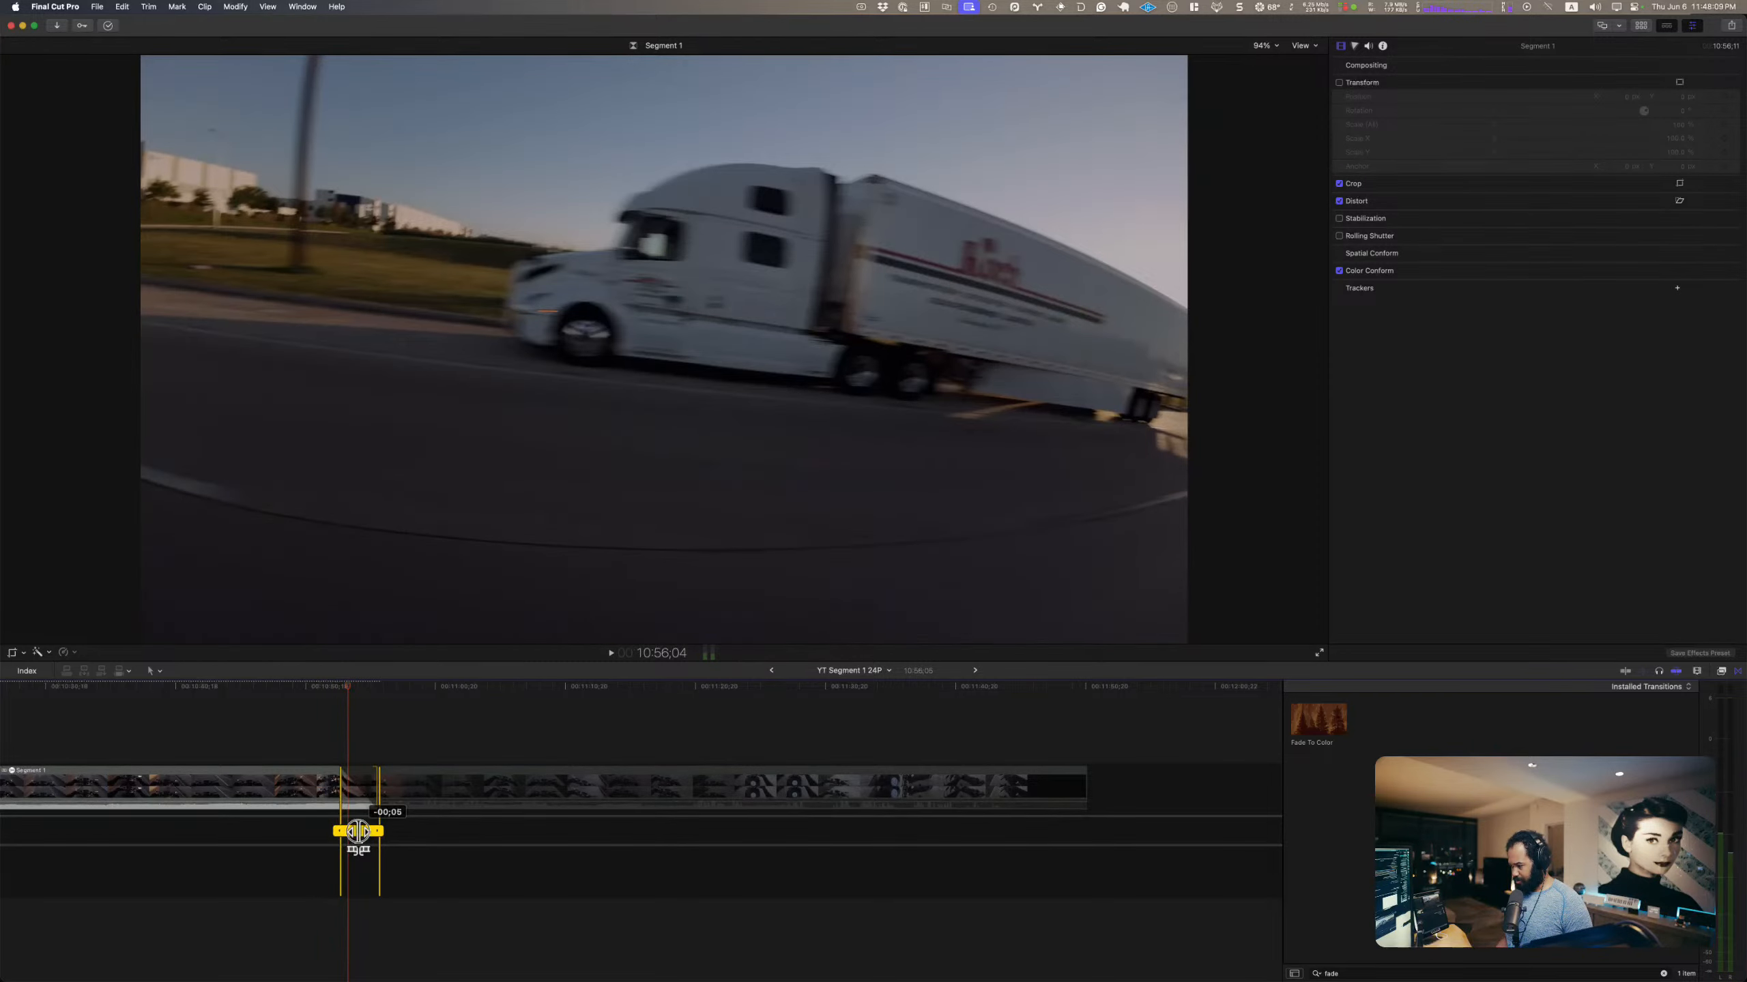
Step: Shift the ending fade earlier in the precision editor so that Segment 1 ends at 10:50;16, checking its timing in playback
left_click_drag(358, 832, 335, 833)
left_click(307, 741)
key("space")
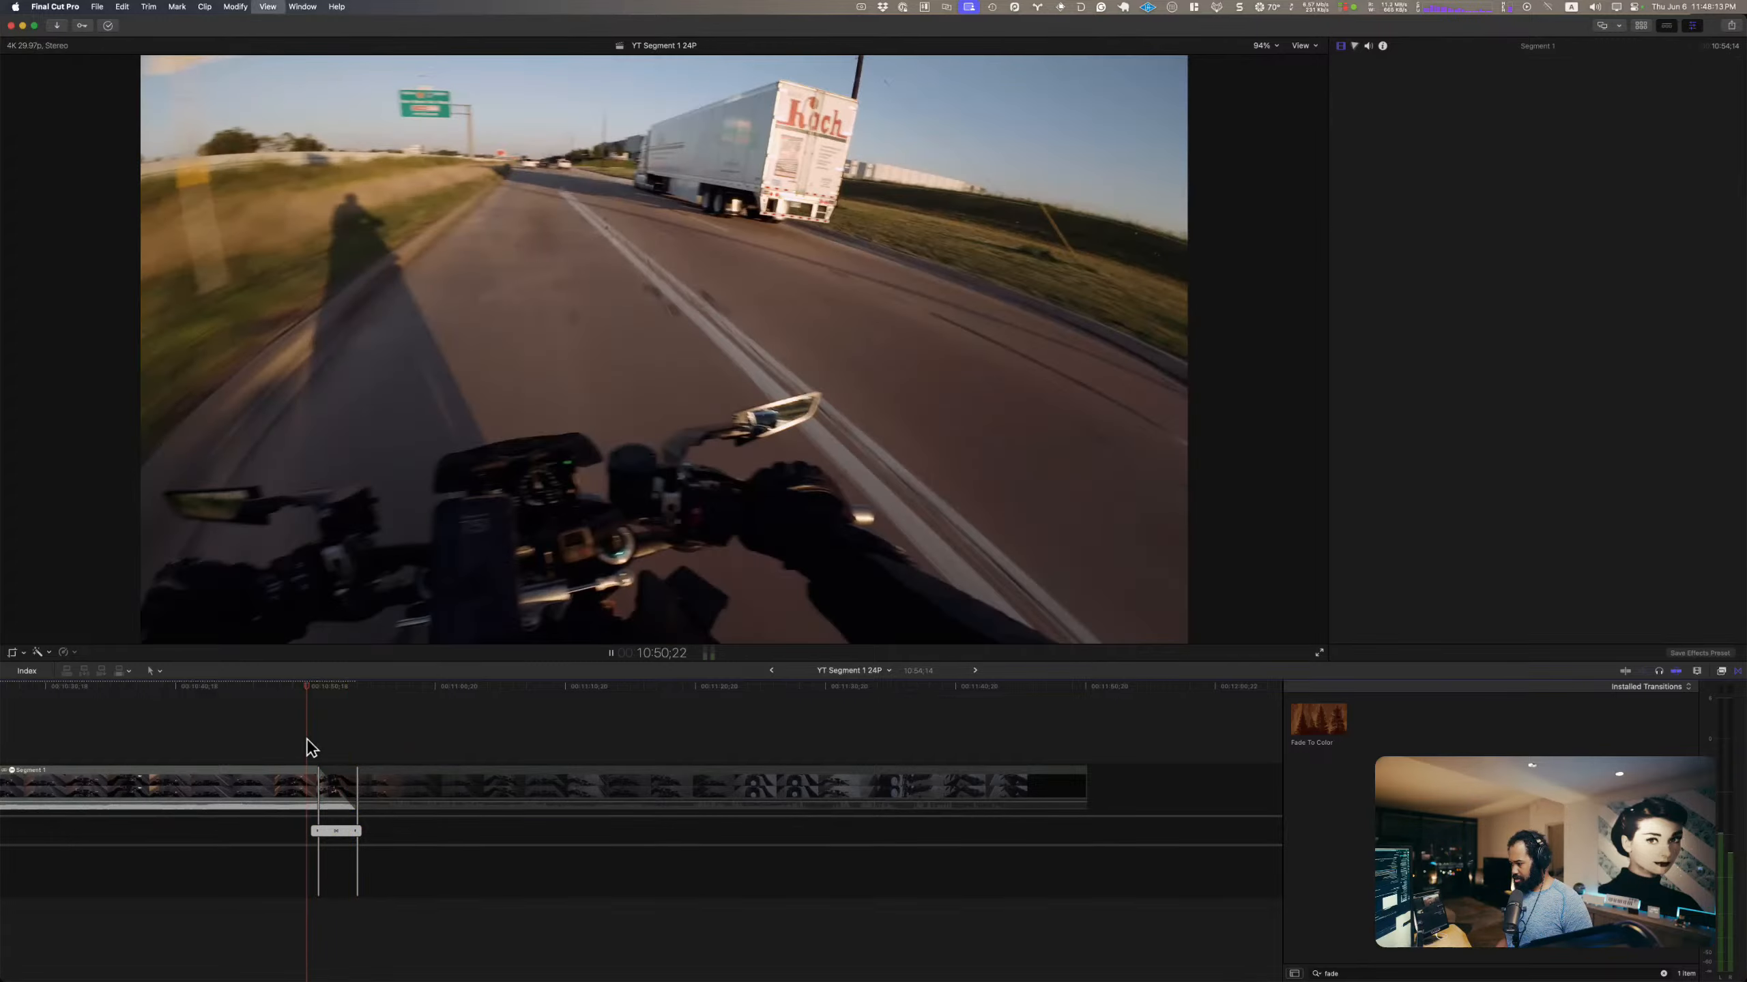
key("space")
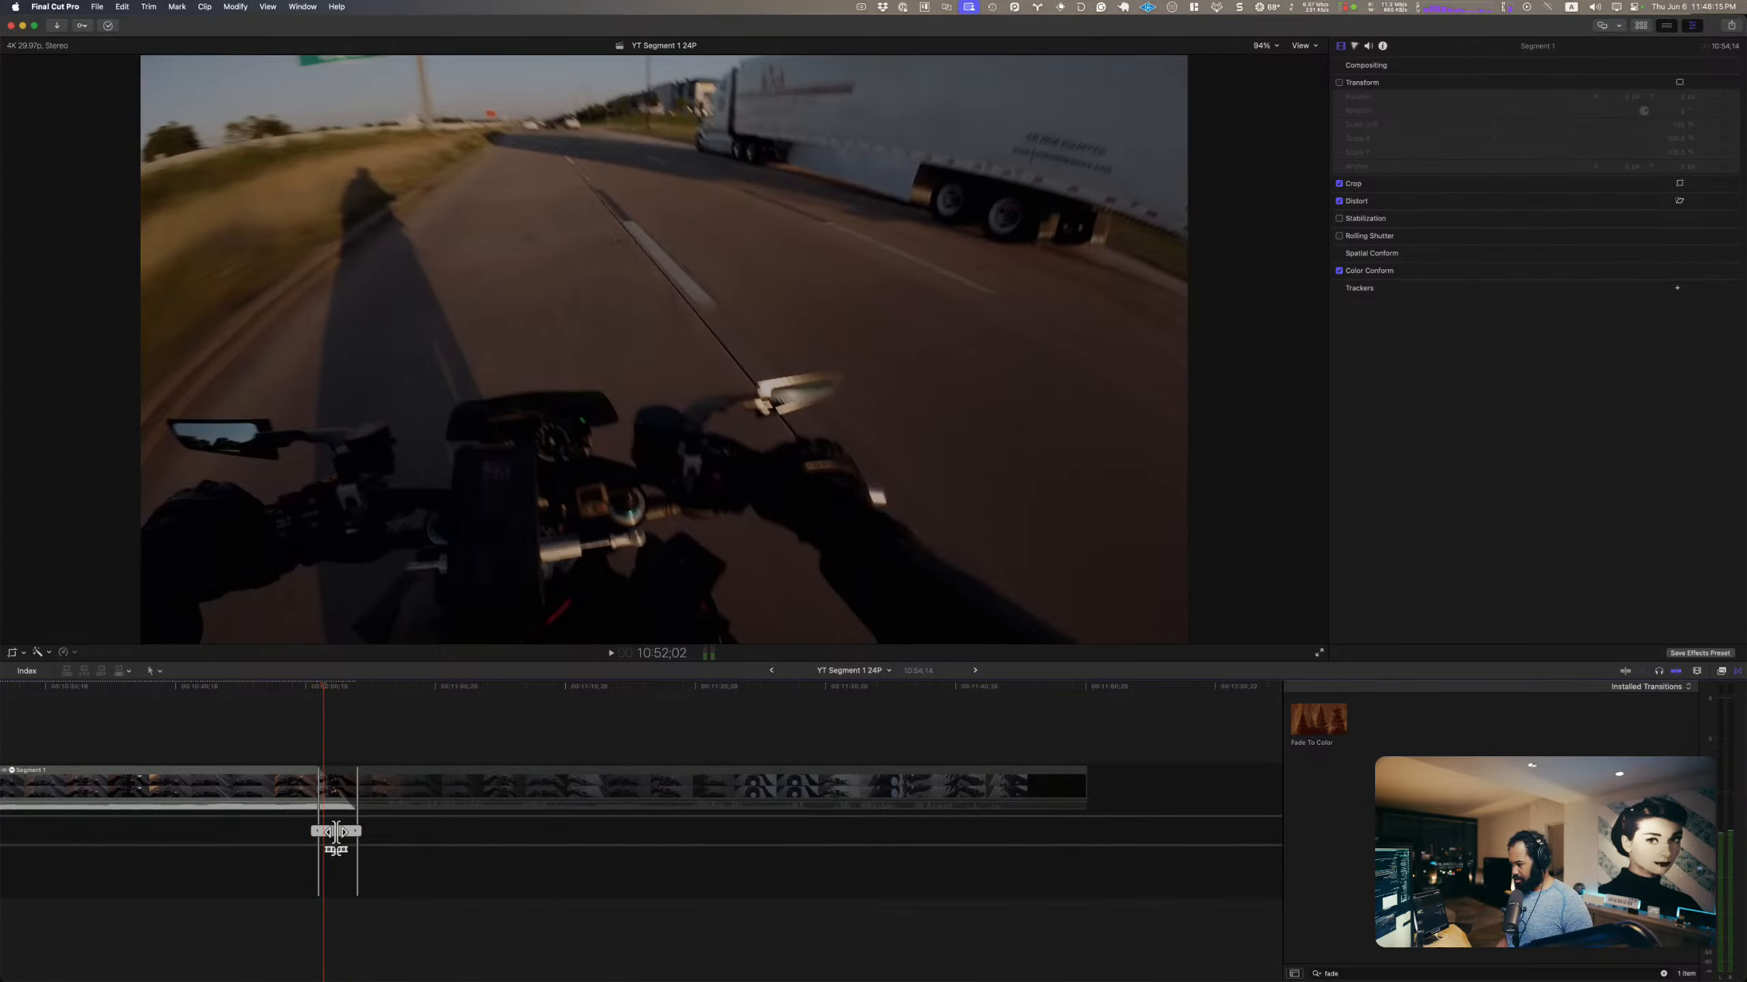
left_click_drag(331, 833, 266, 825)
left_click(247, 745)
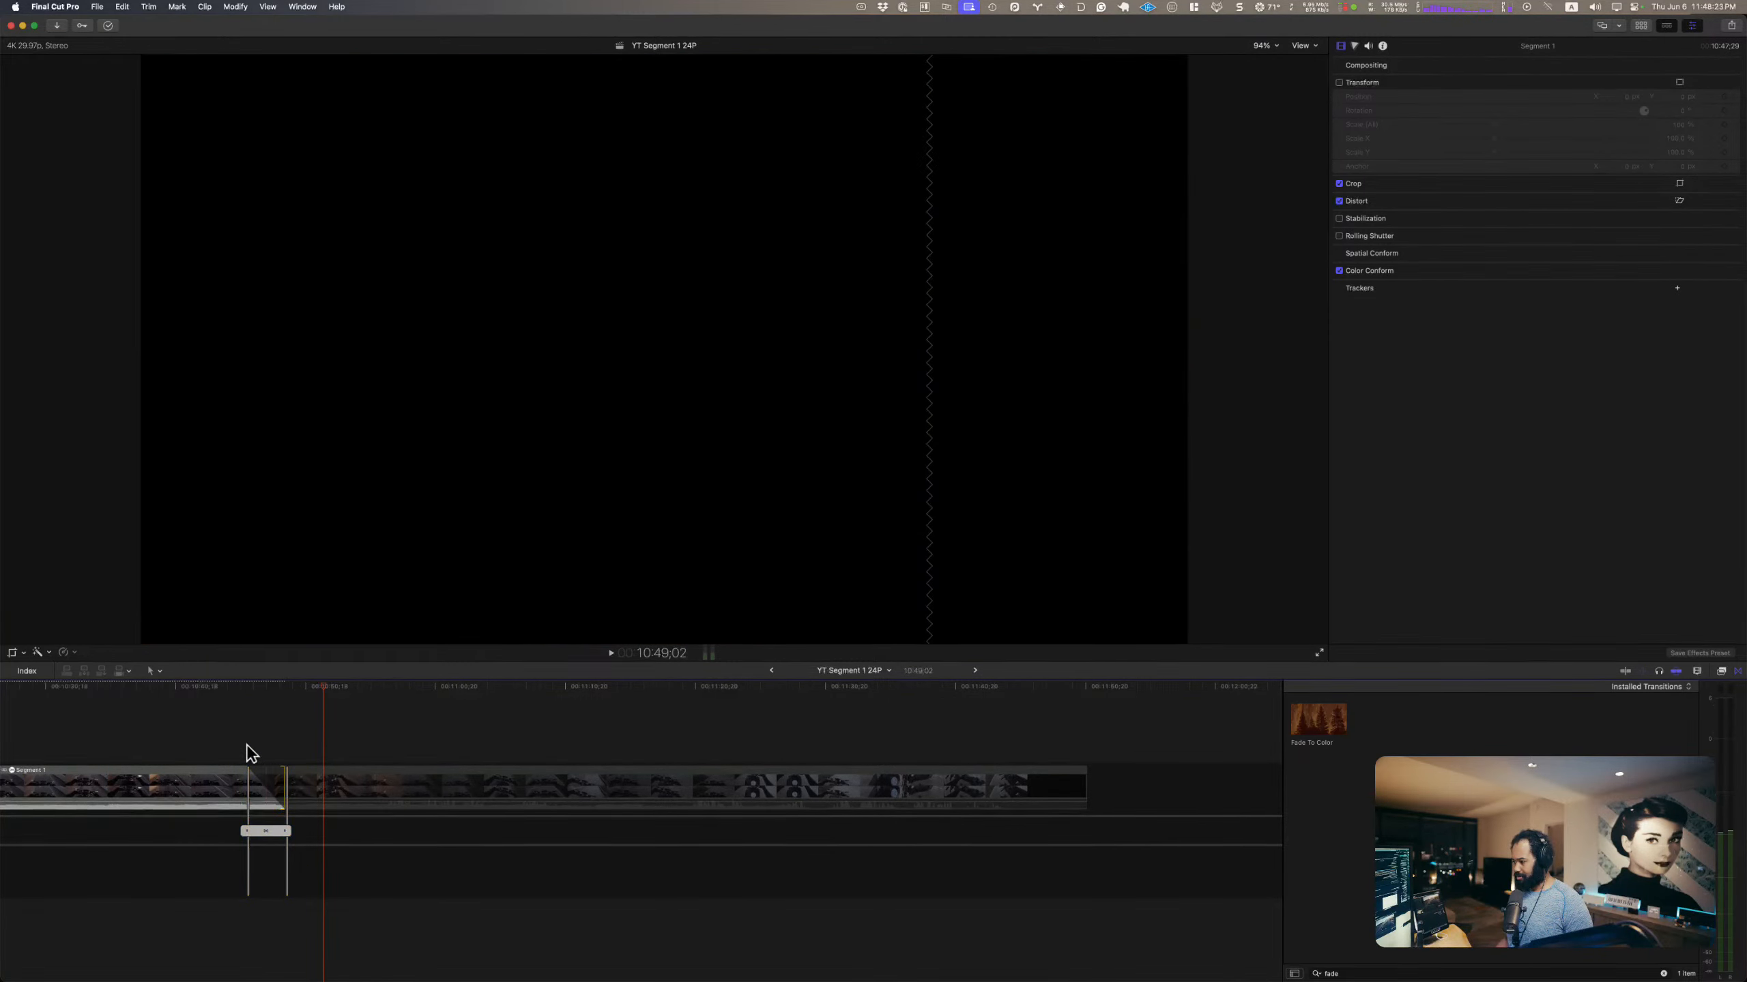
key("space")
key("space")
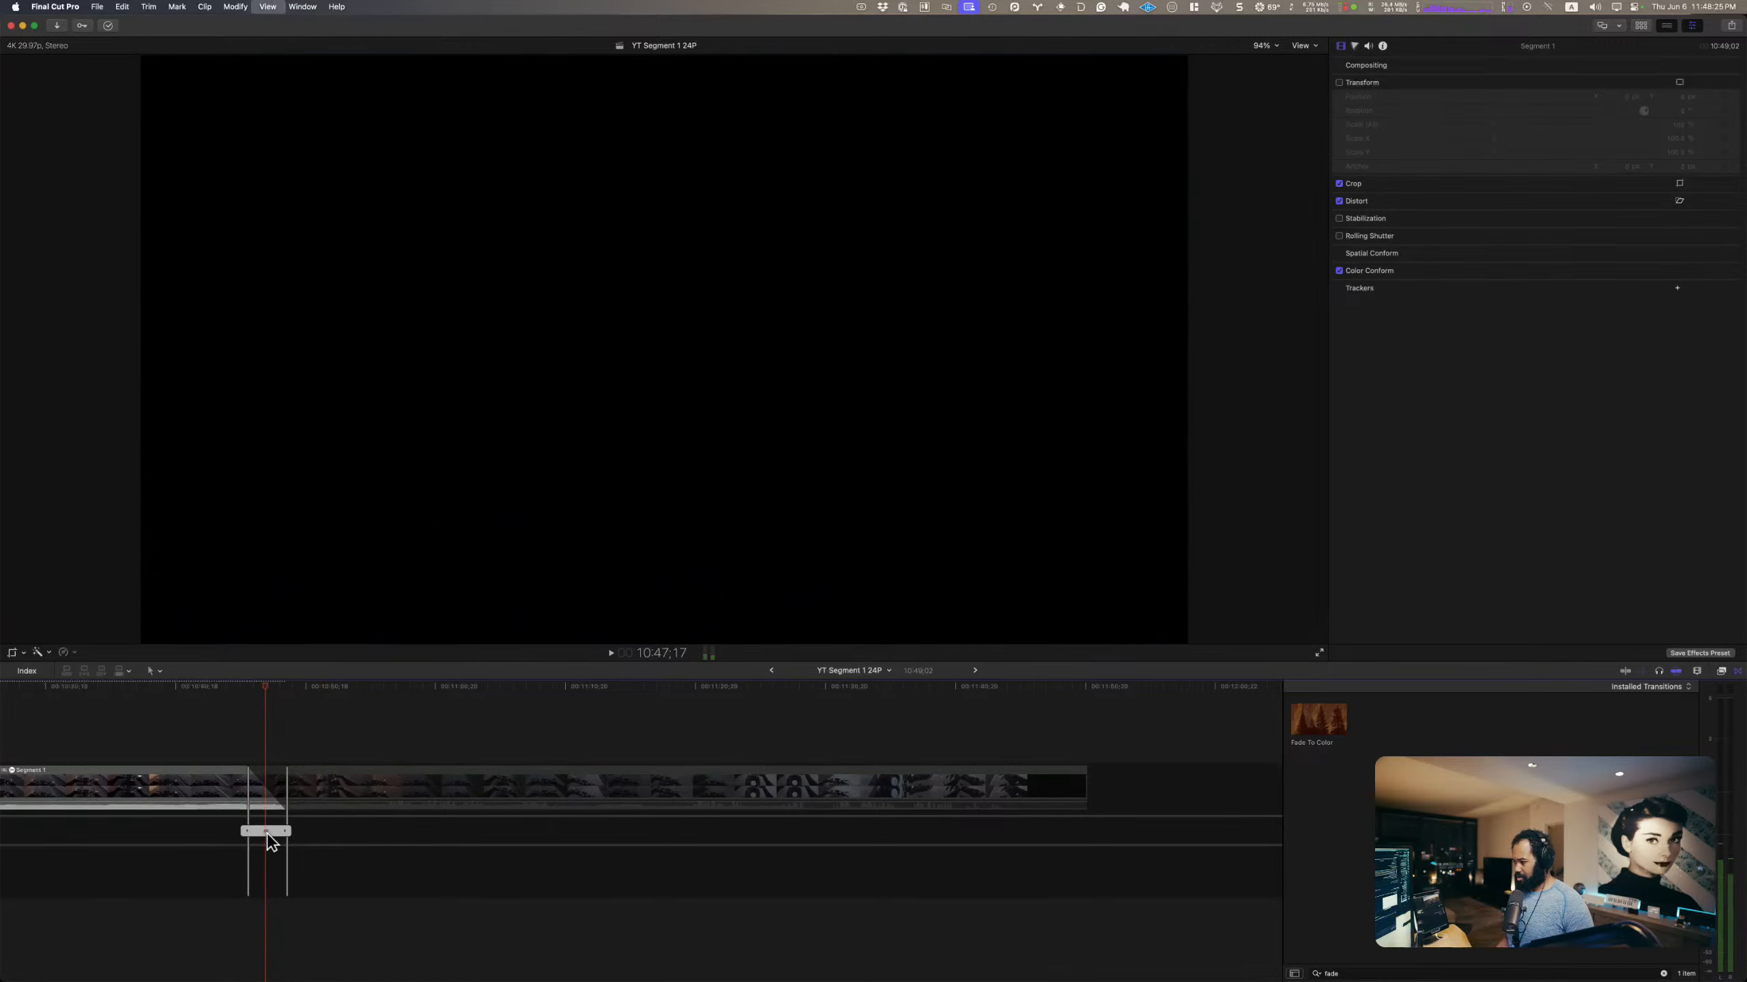
left_click_drag(271, 828, 287, 830)
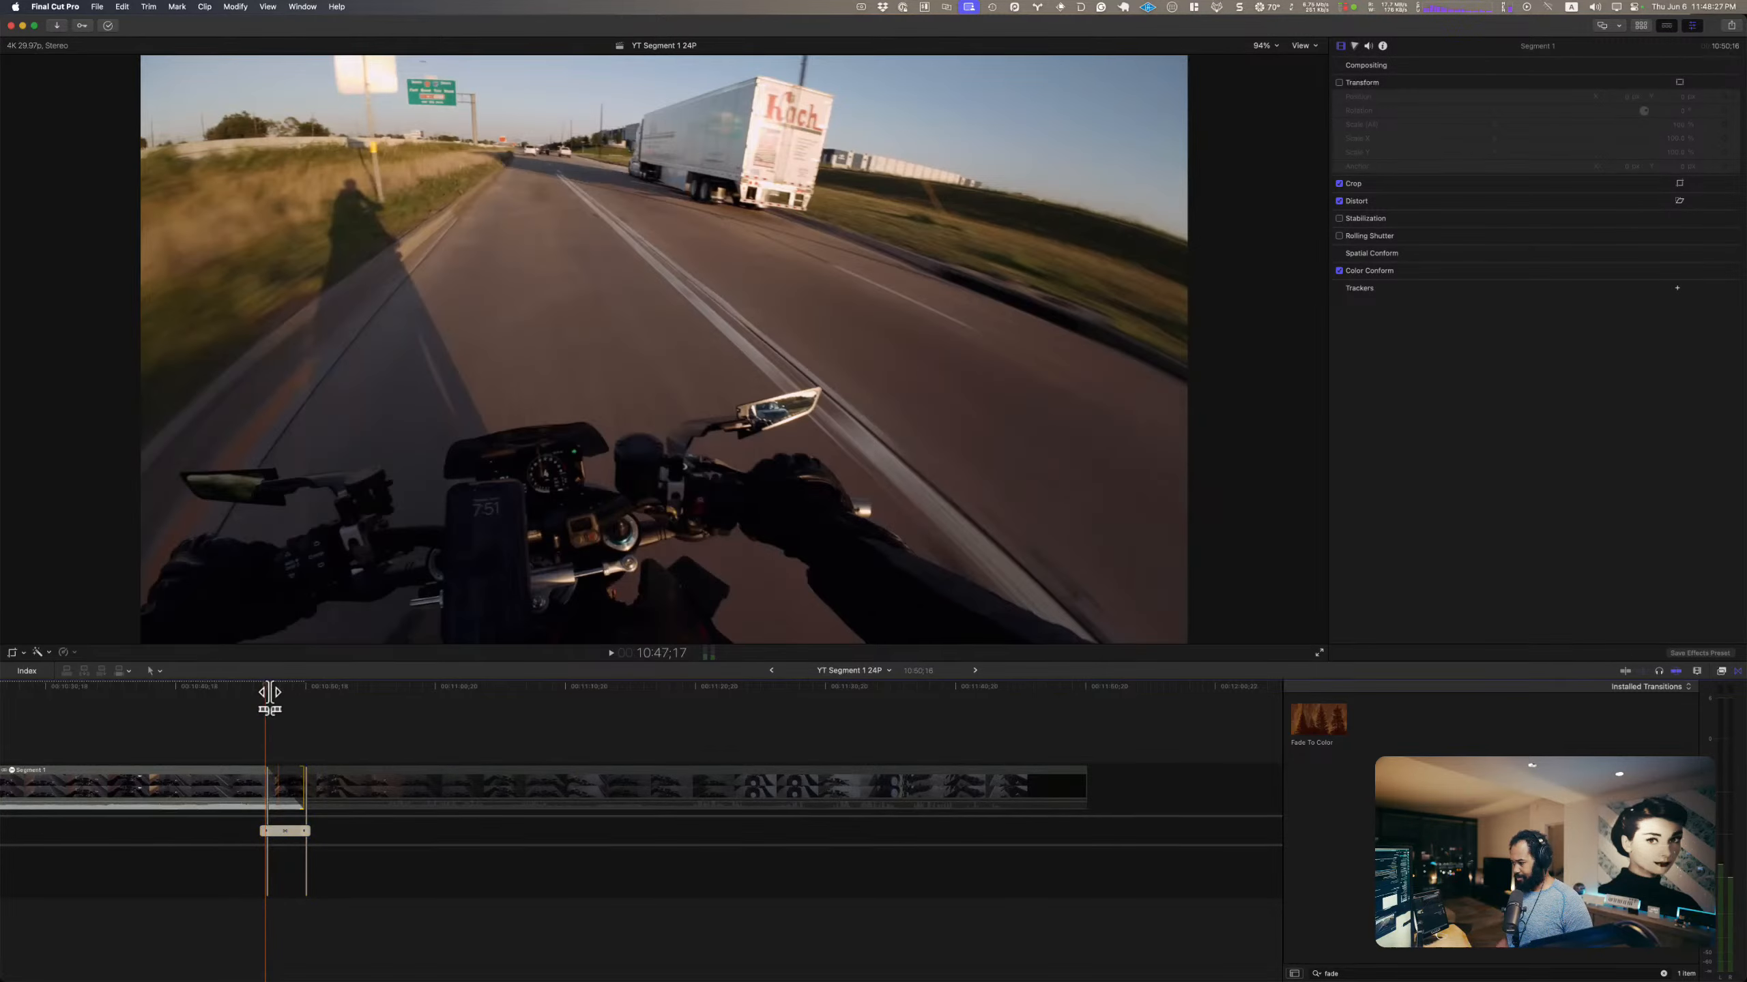
left_click(435, 702)
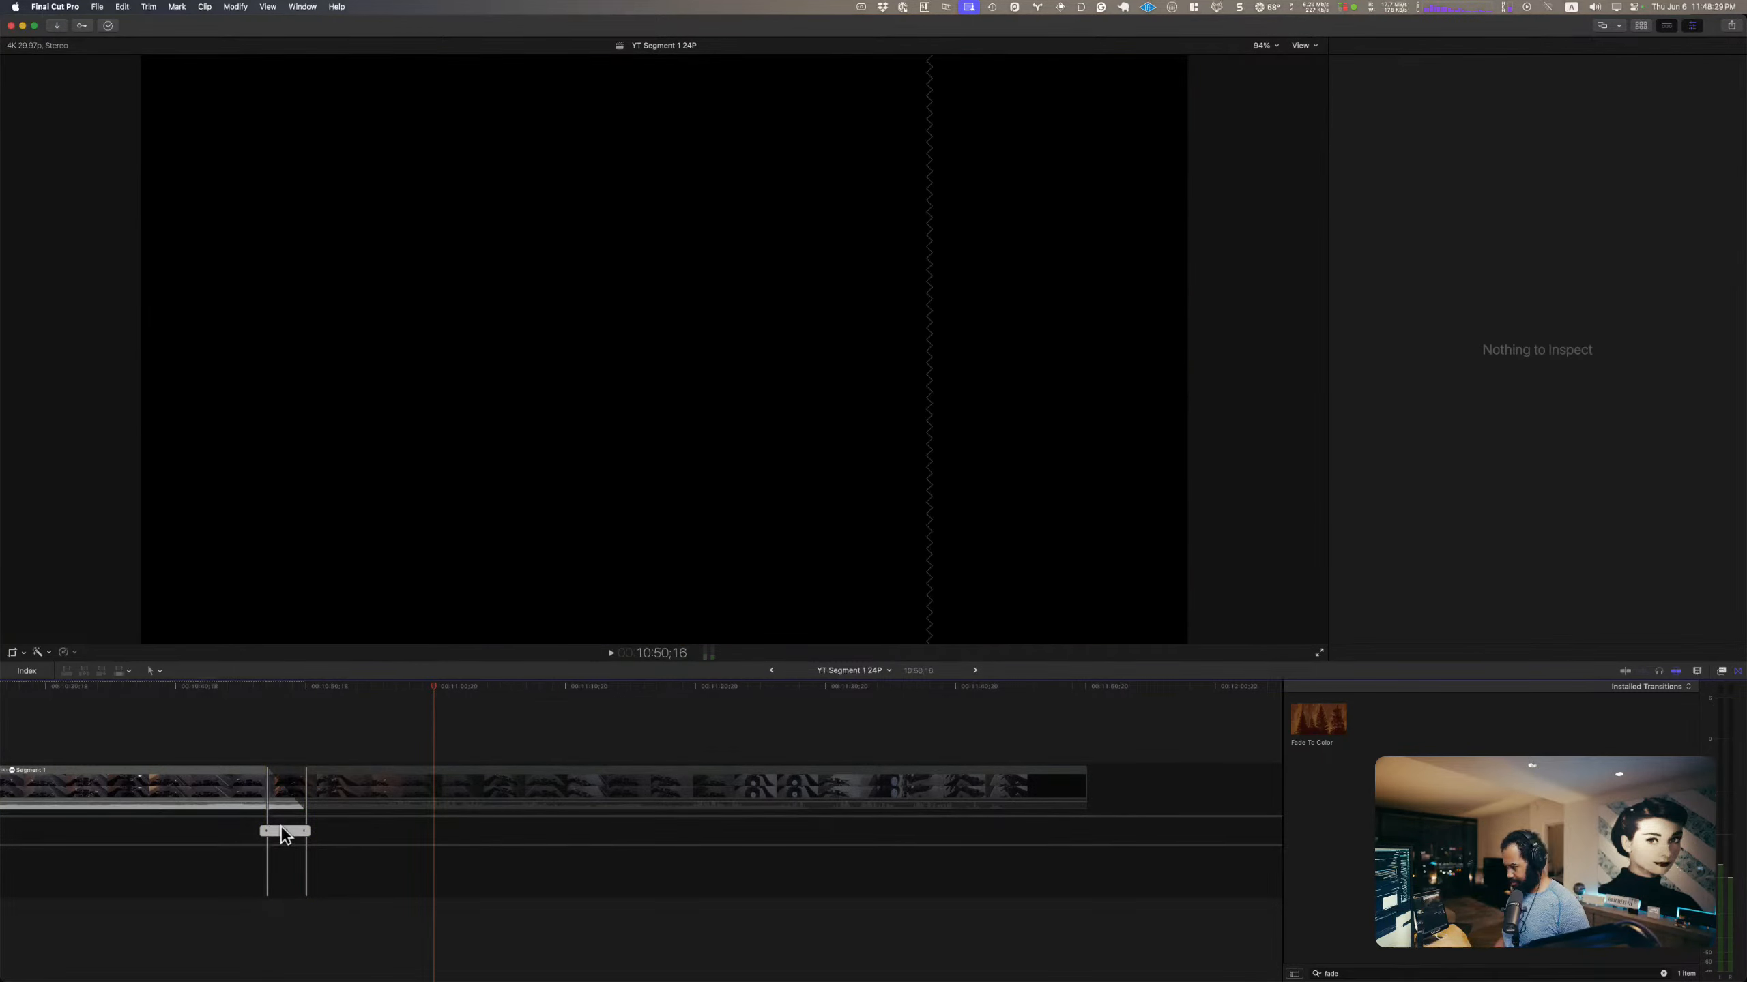
Step: Close the precision editor, play the ending fade, and return to the beginning of the project
key("Escape")
left_click(233, 761)
key("space")
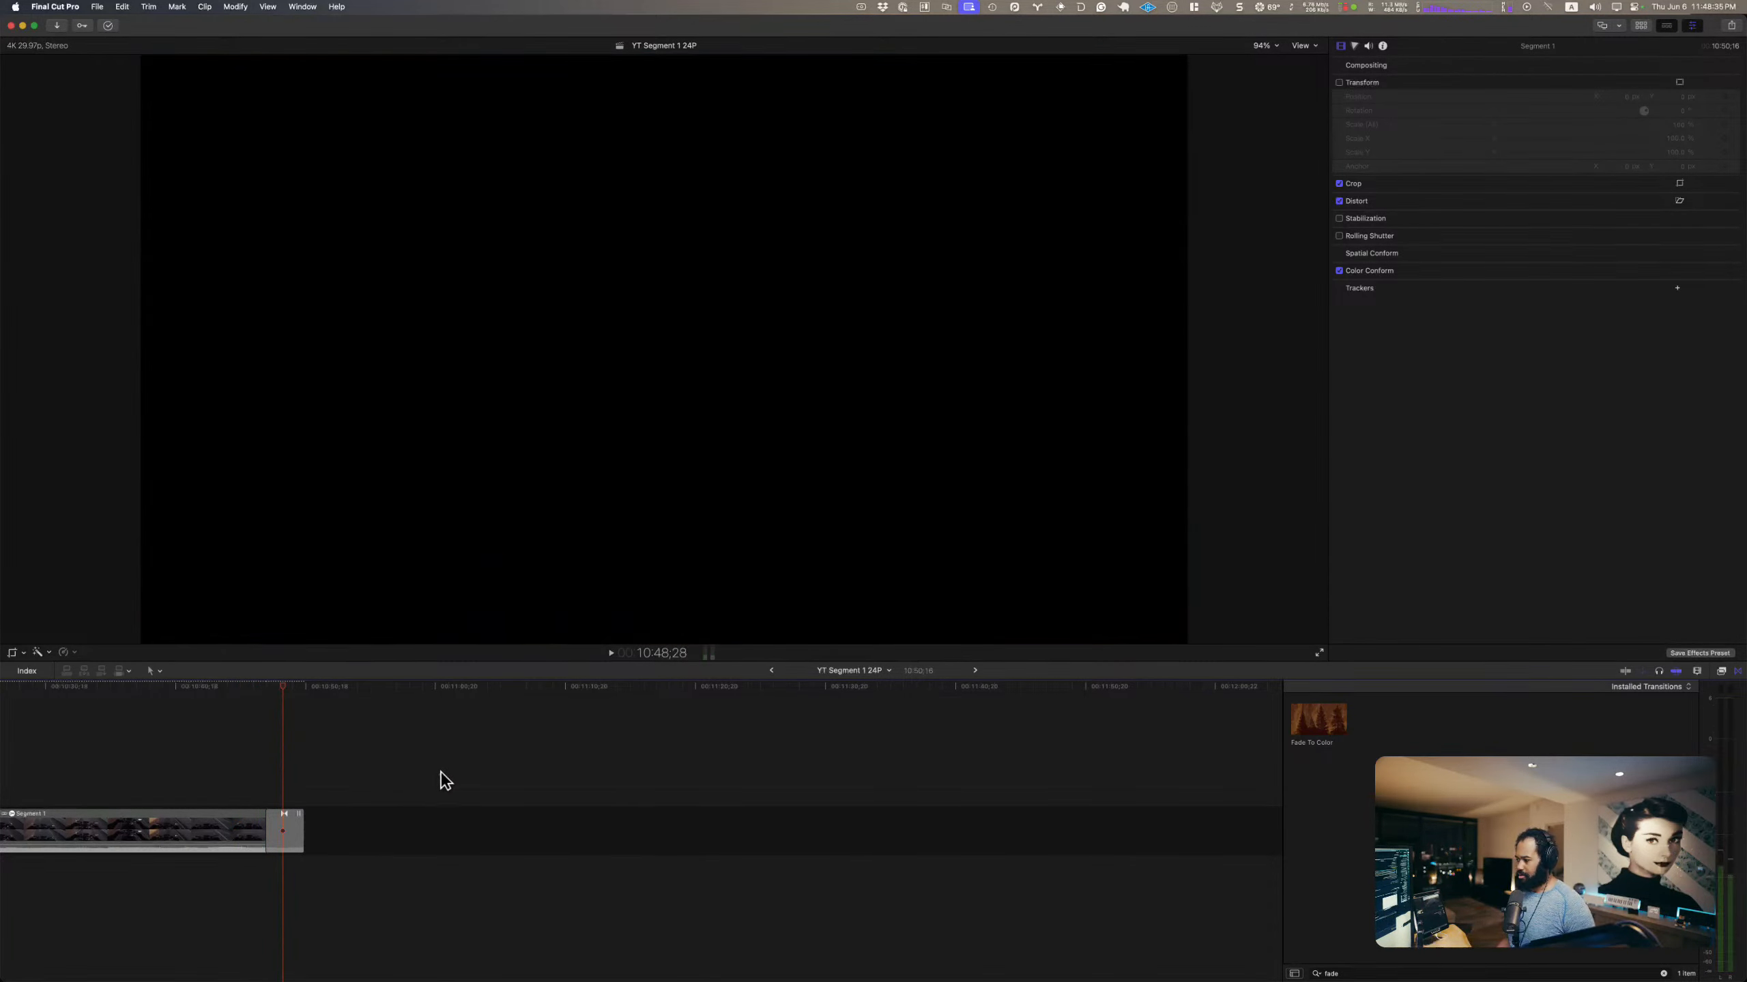
left_click(440, 776)
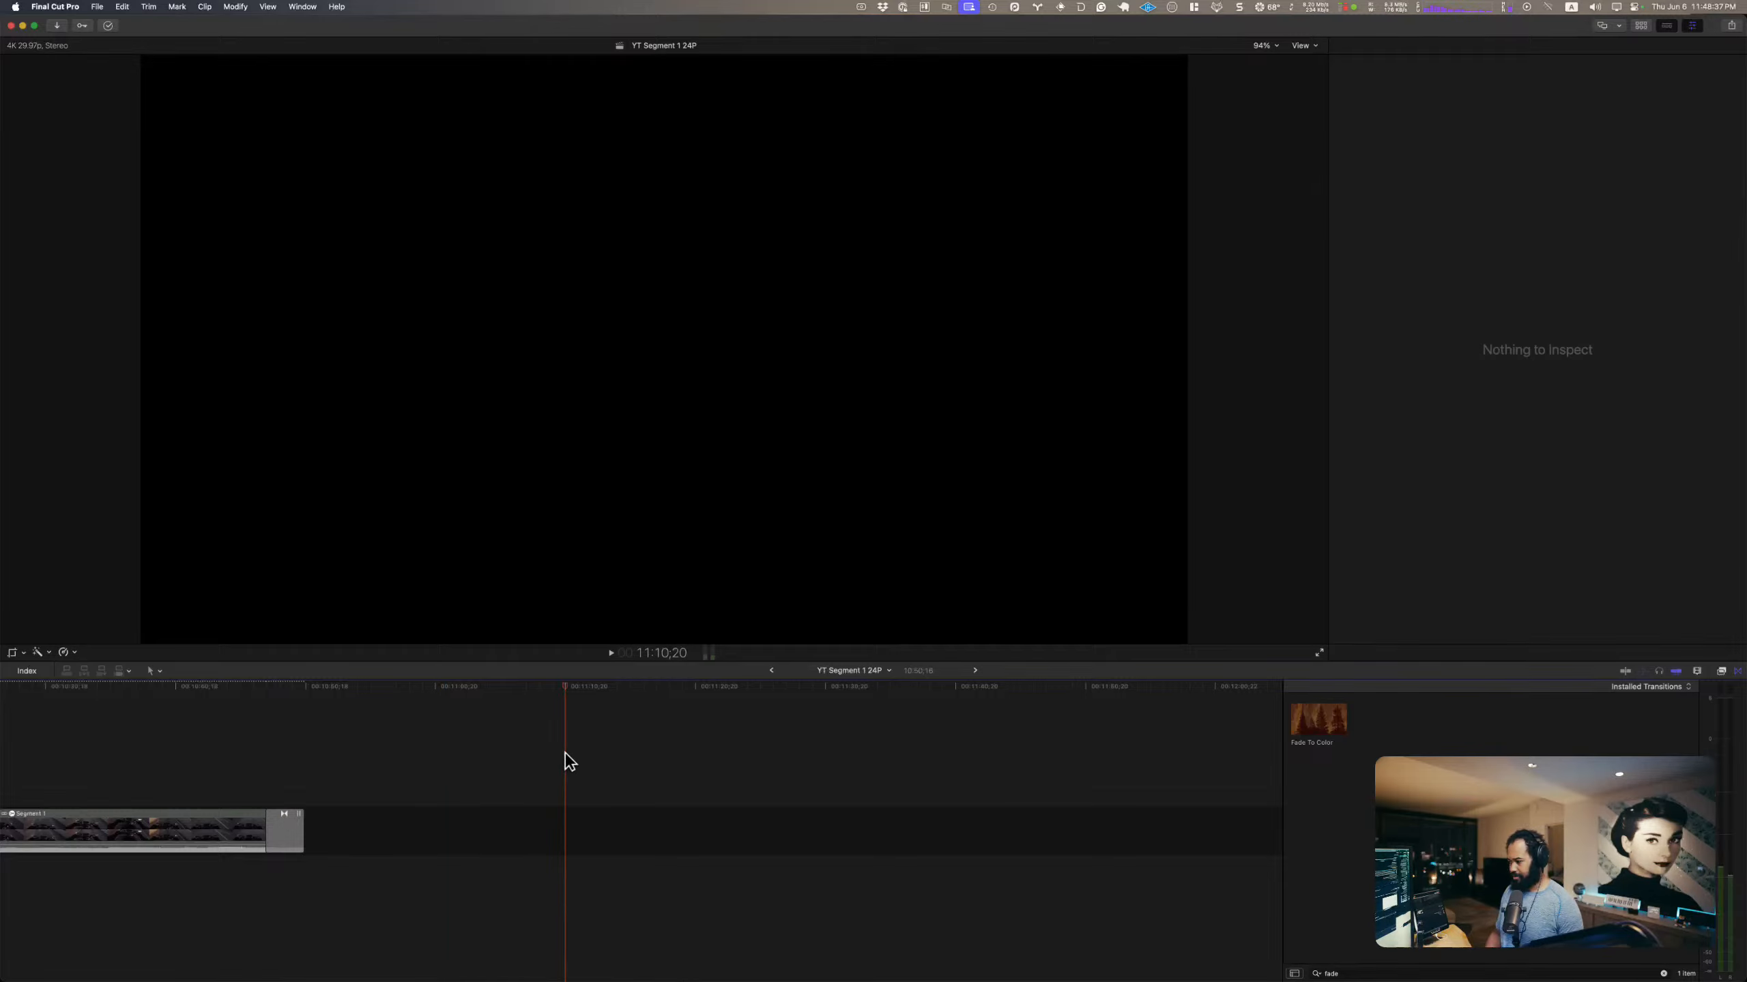
key("Home")
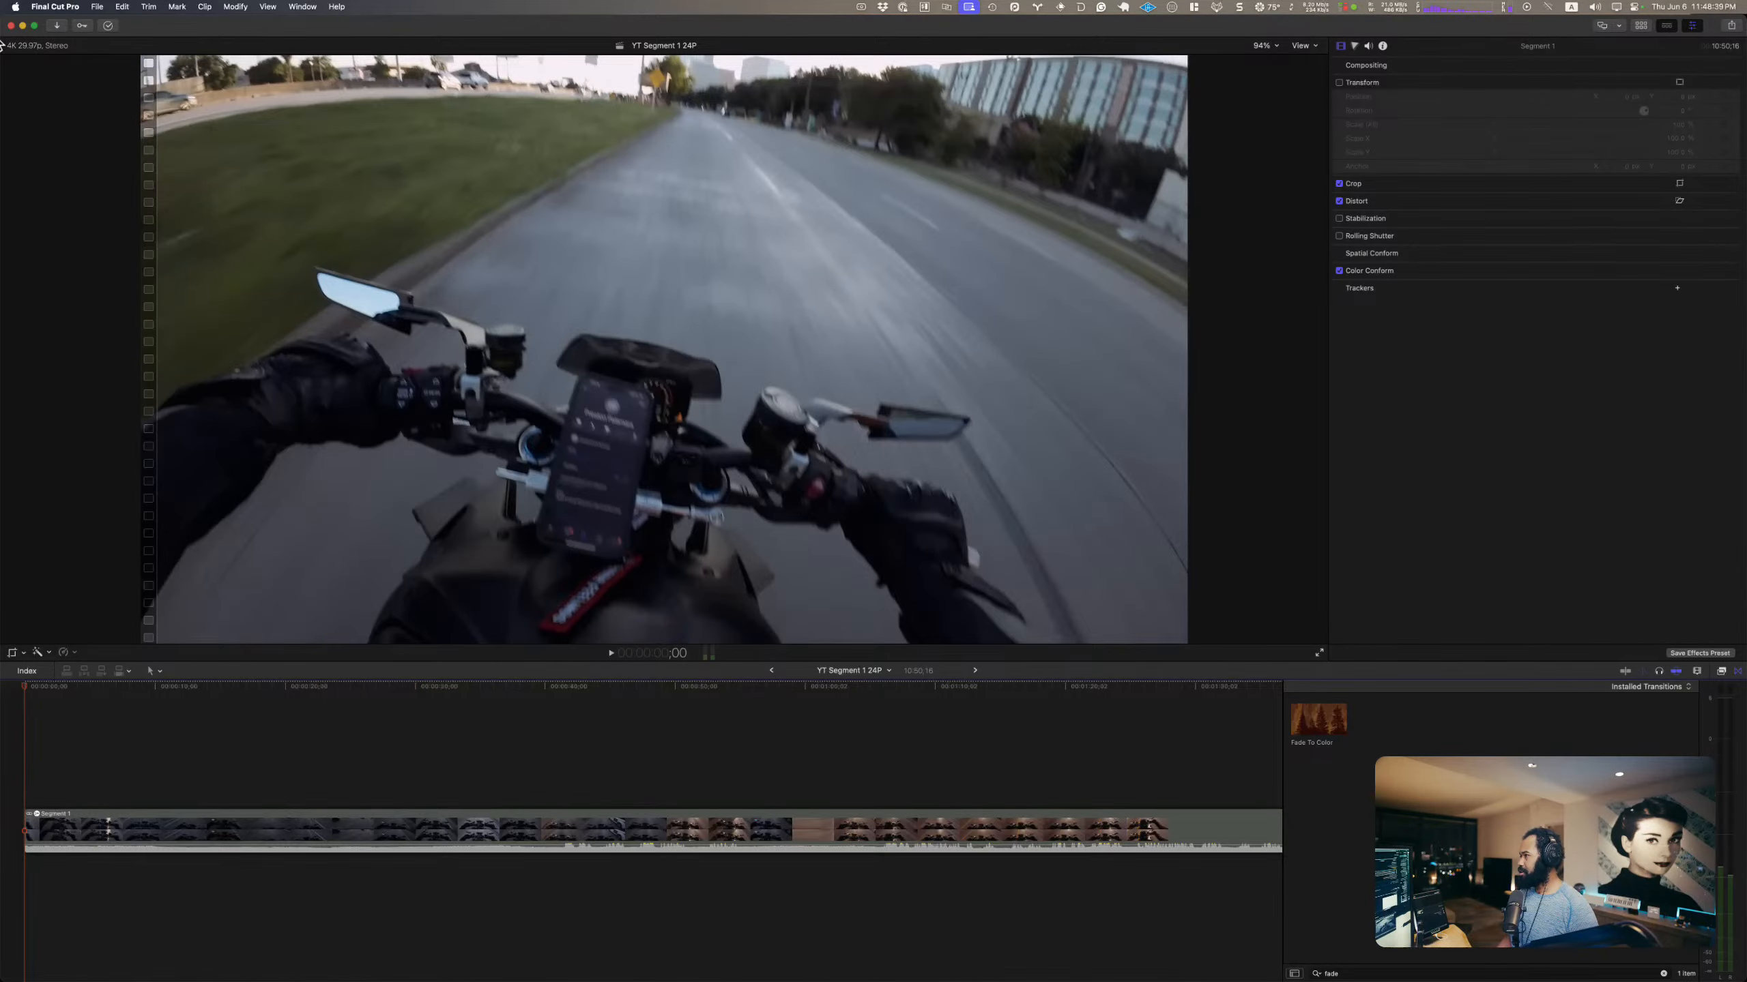
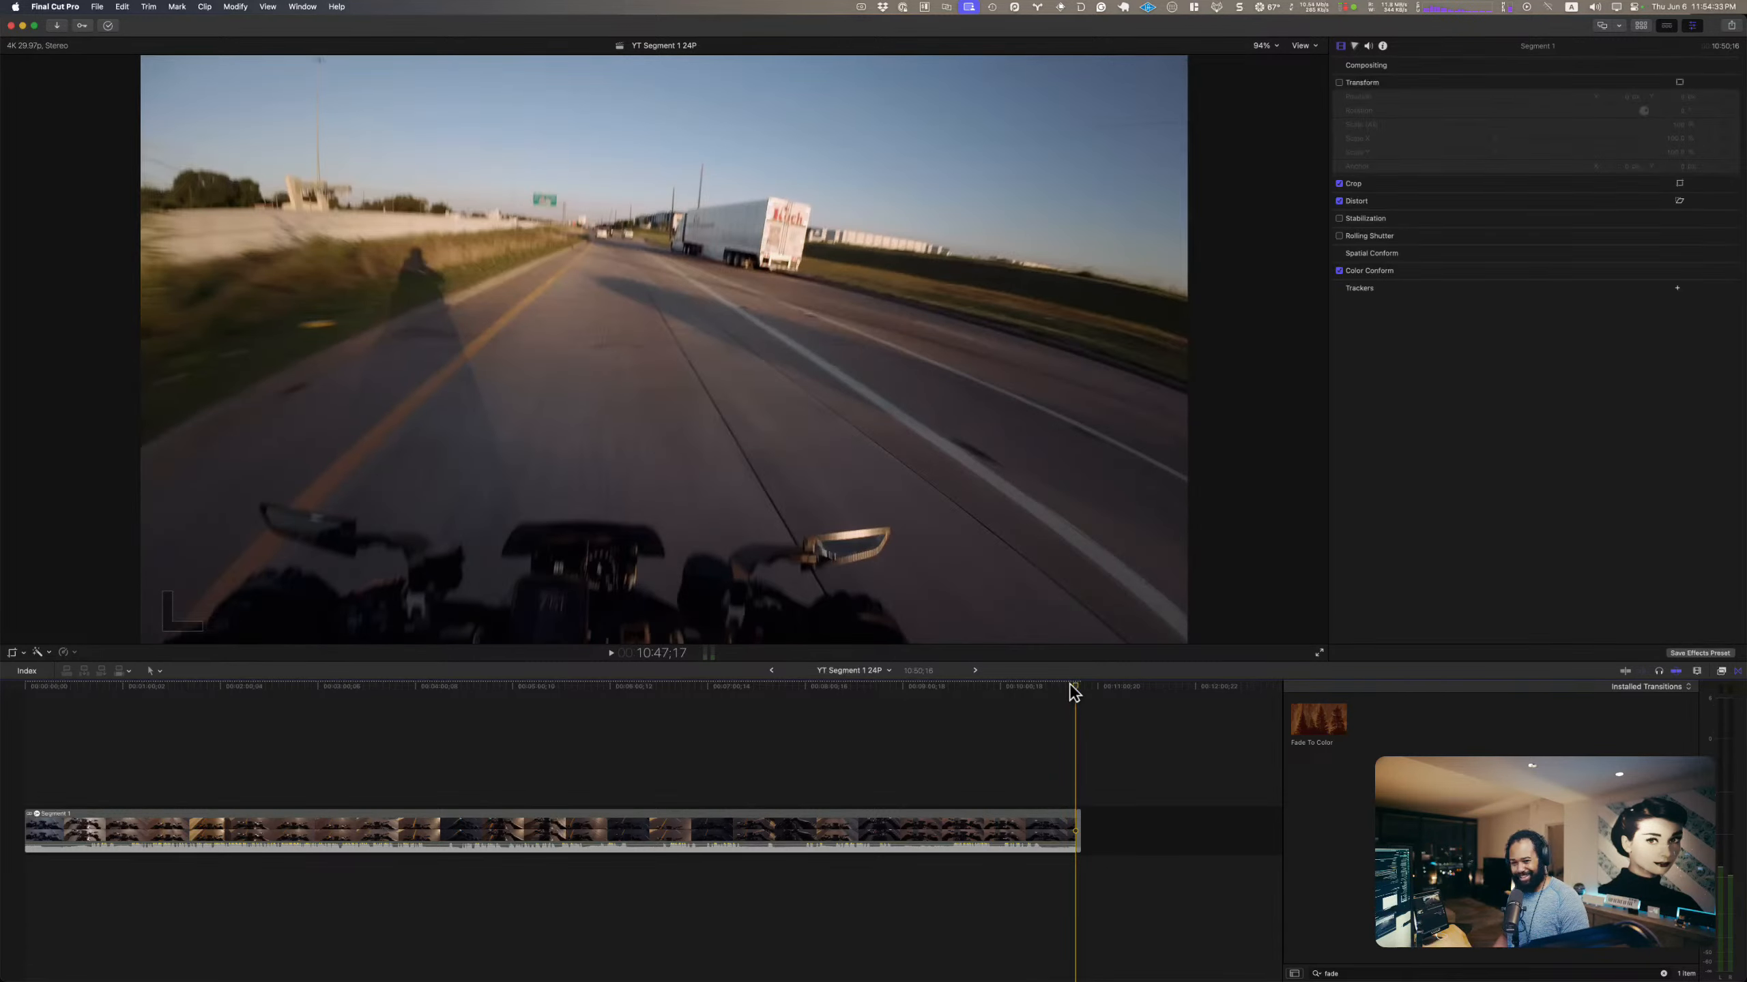
Step: Return to the start of the project and play the opening second of Segment 1
key("Home")
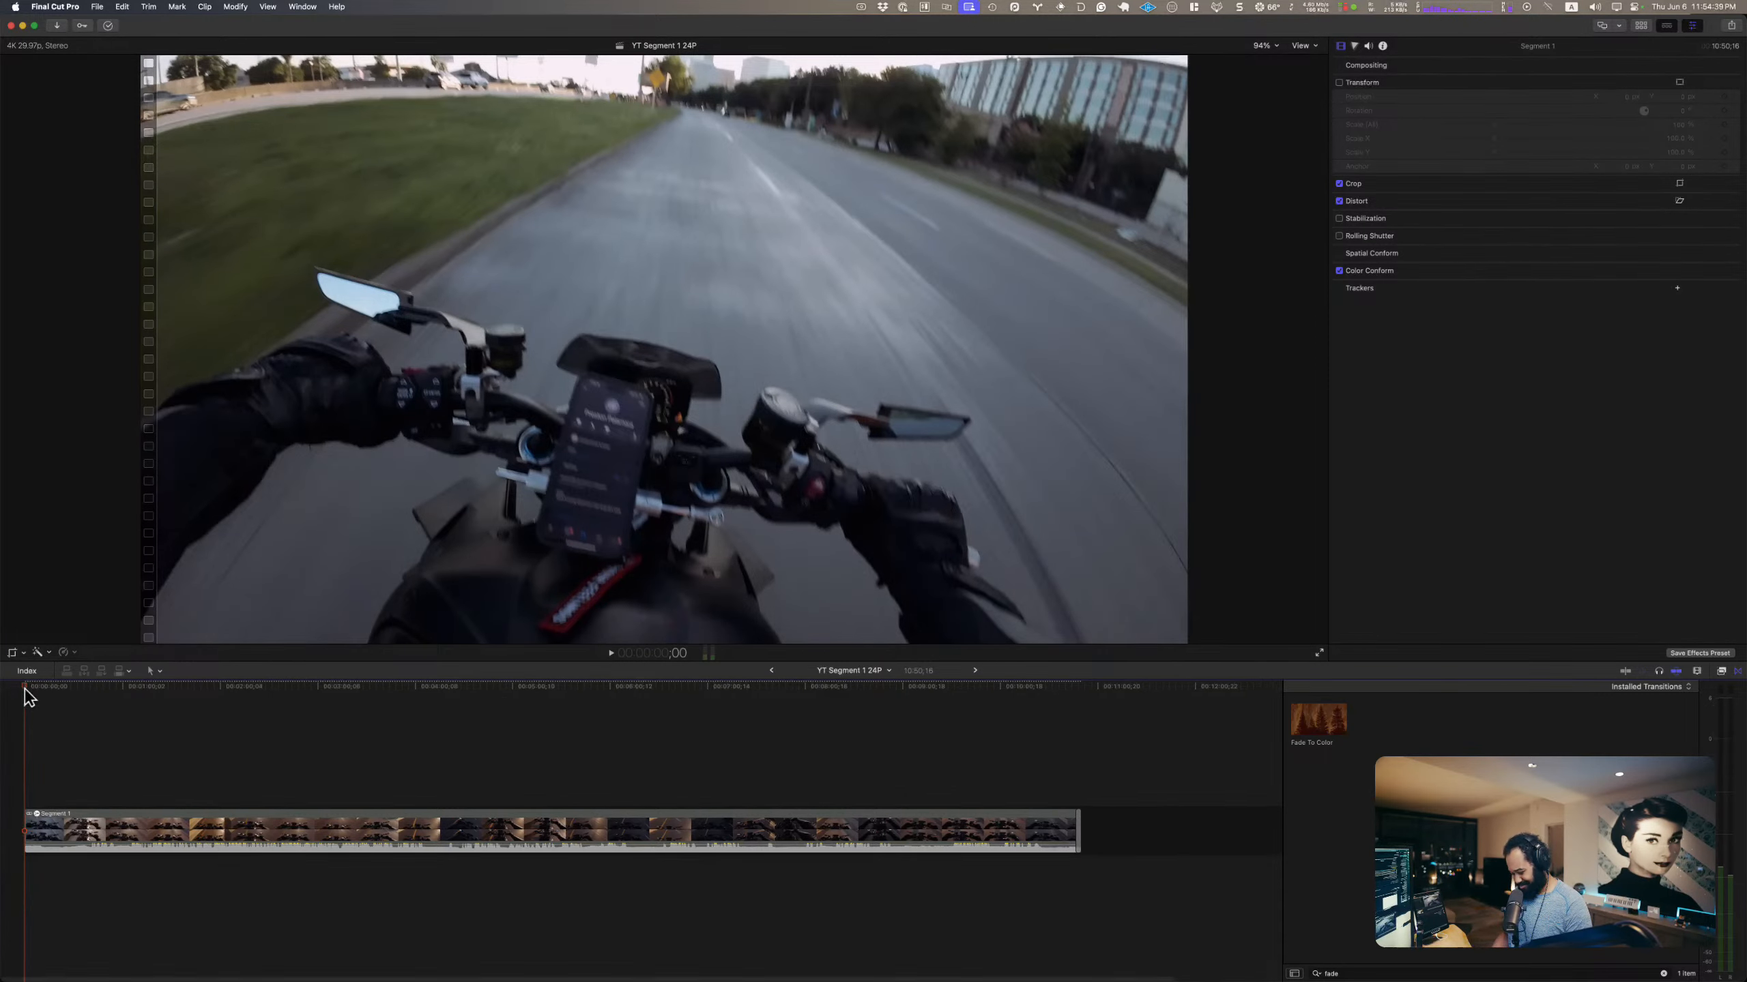
key("super+equal")
key("super+equal")
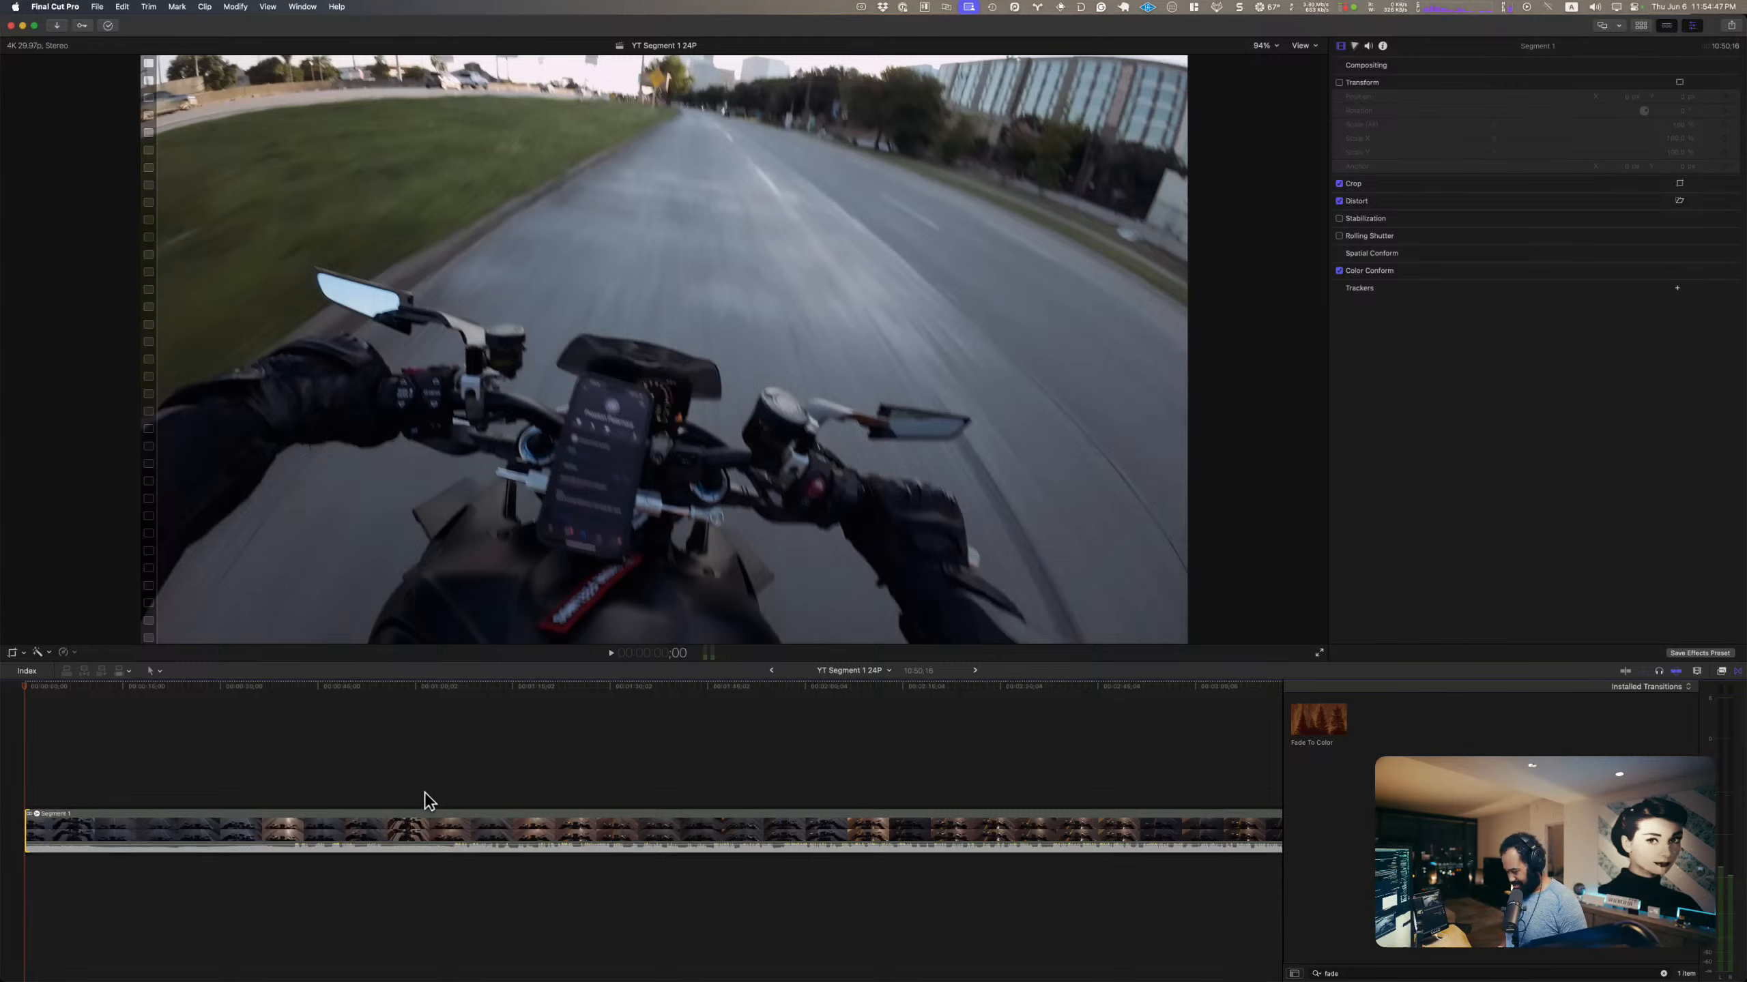
left_click(41, 797)
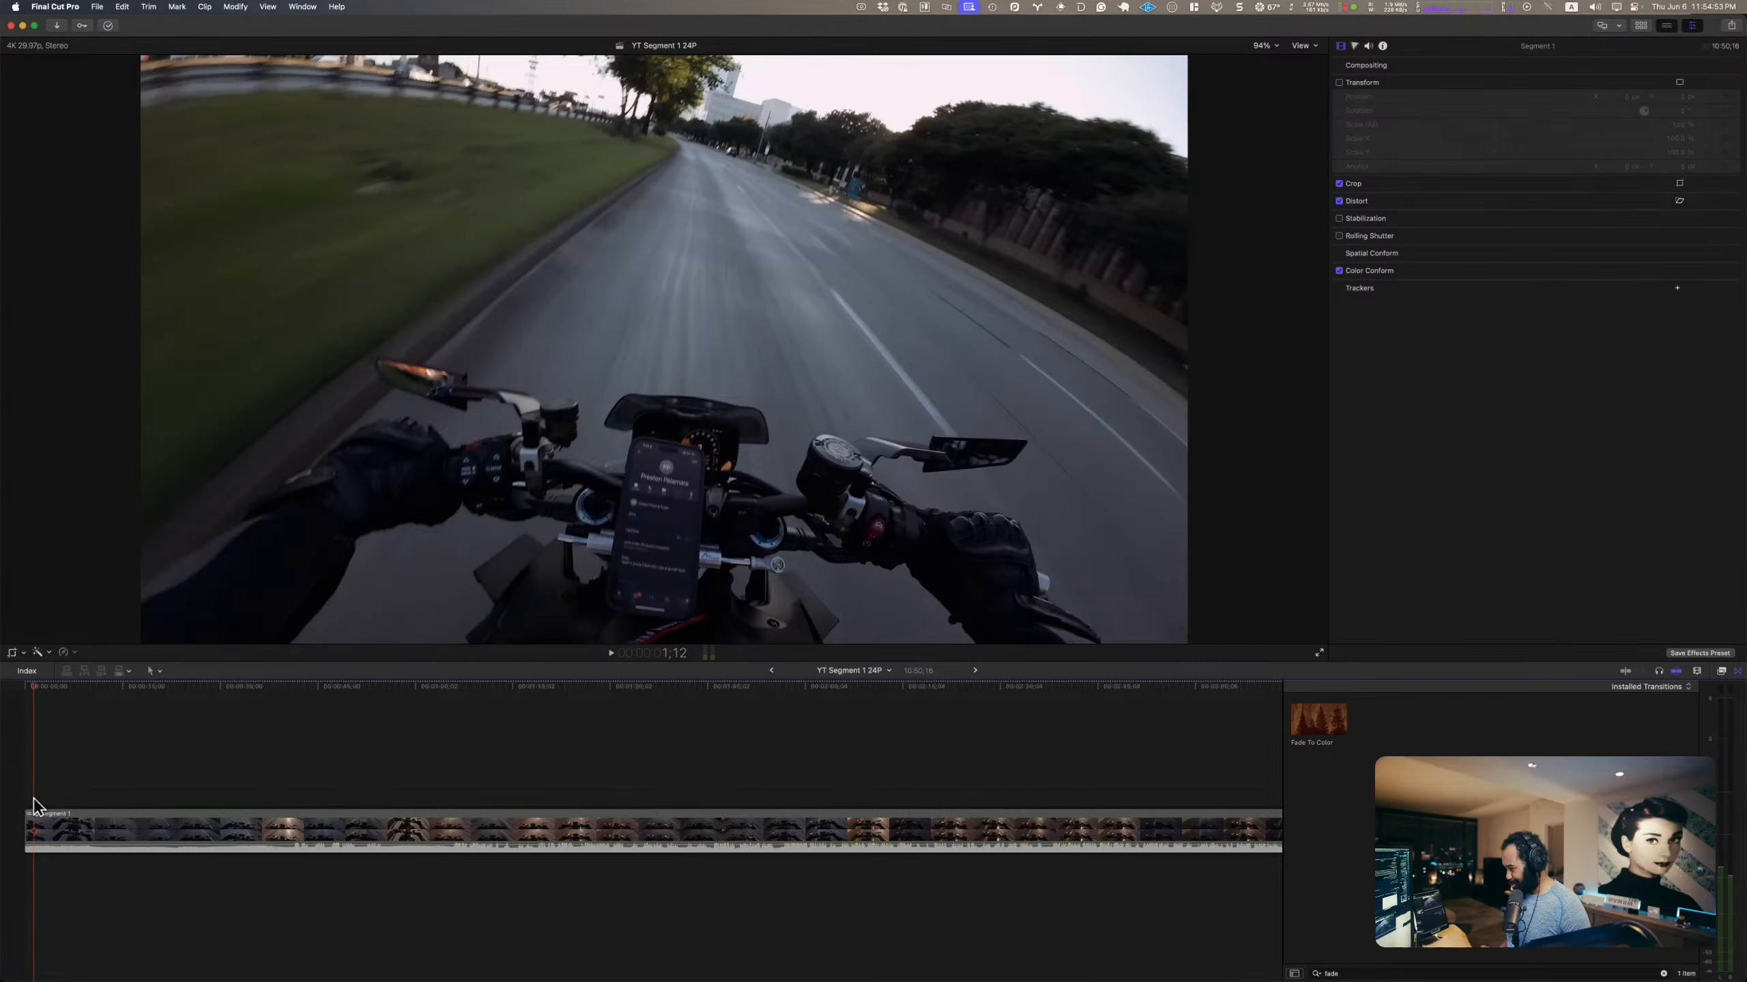
left_click(27, 822)
key("Home")
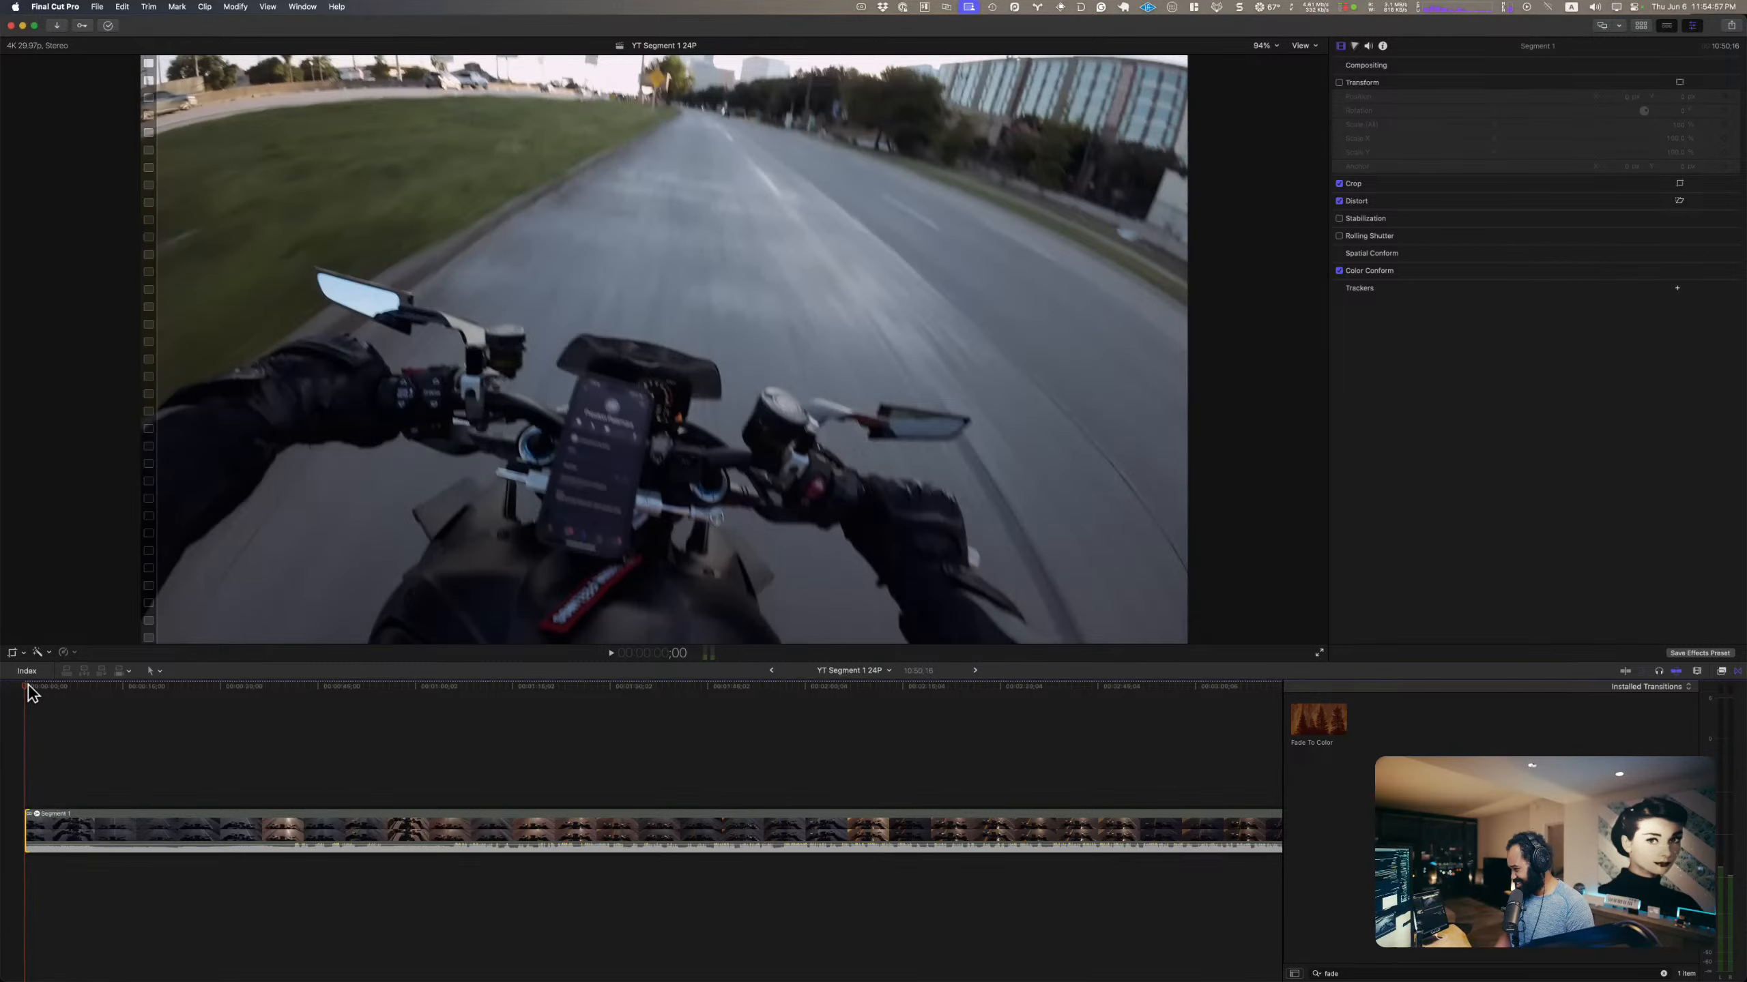
left_click(30, 779)
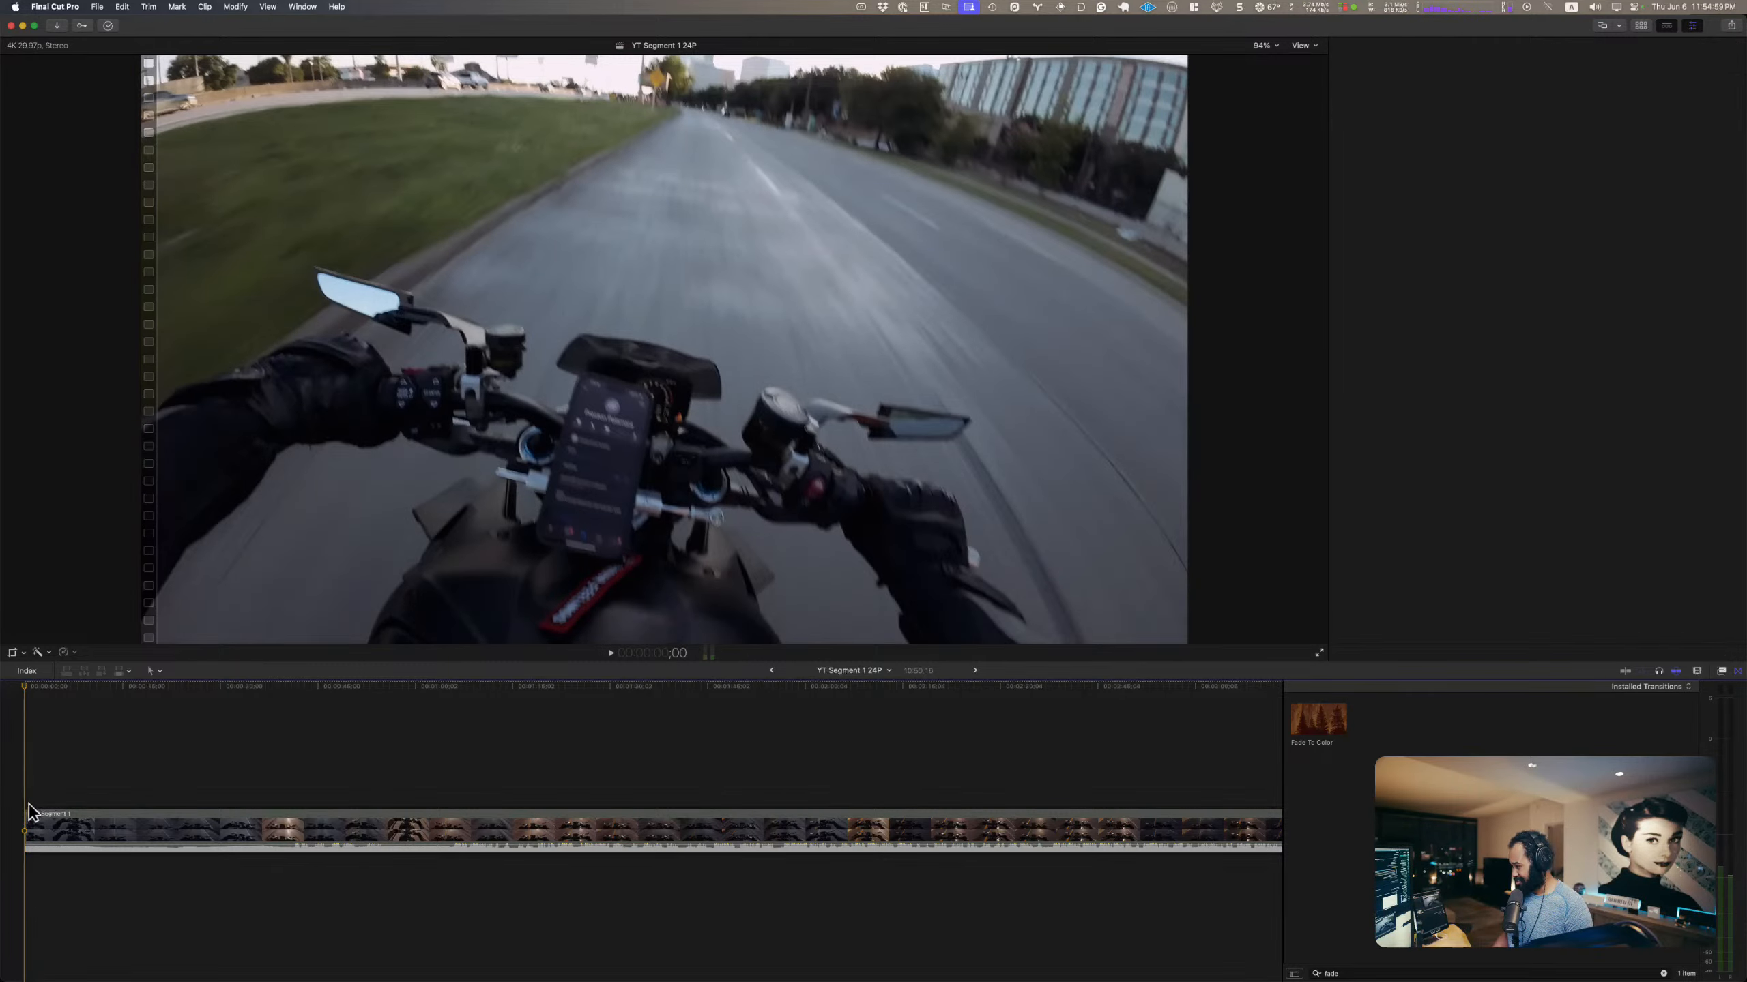
key("space")
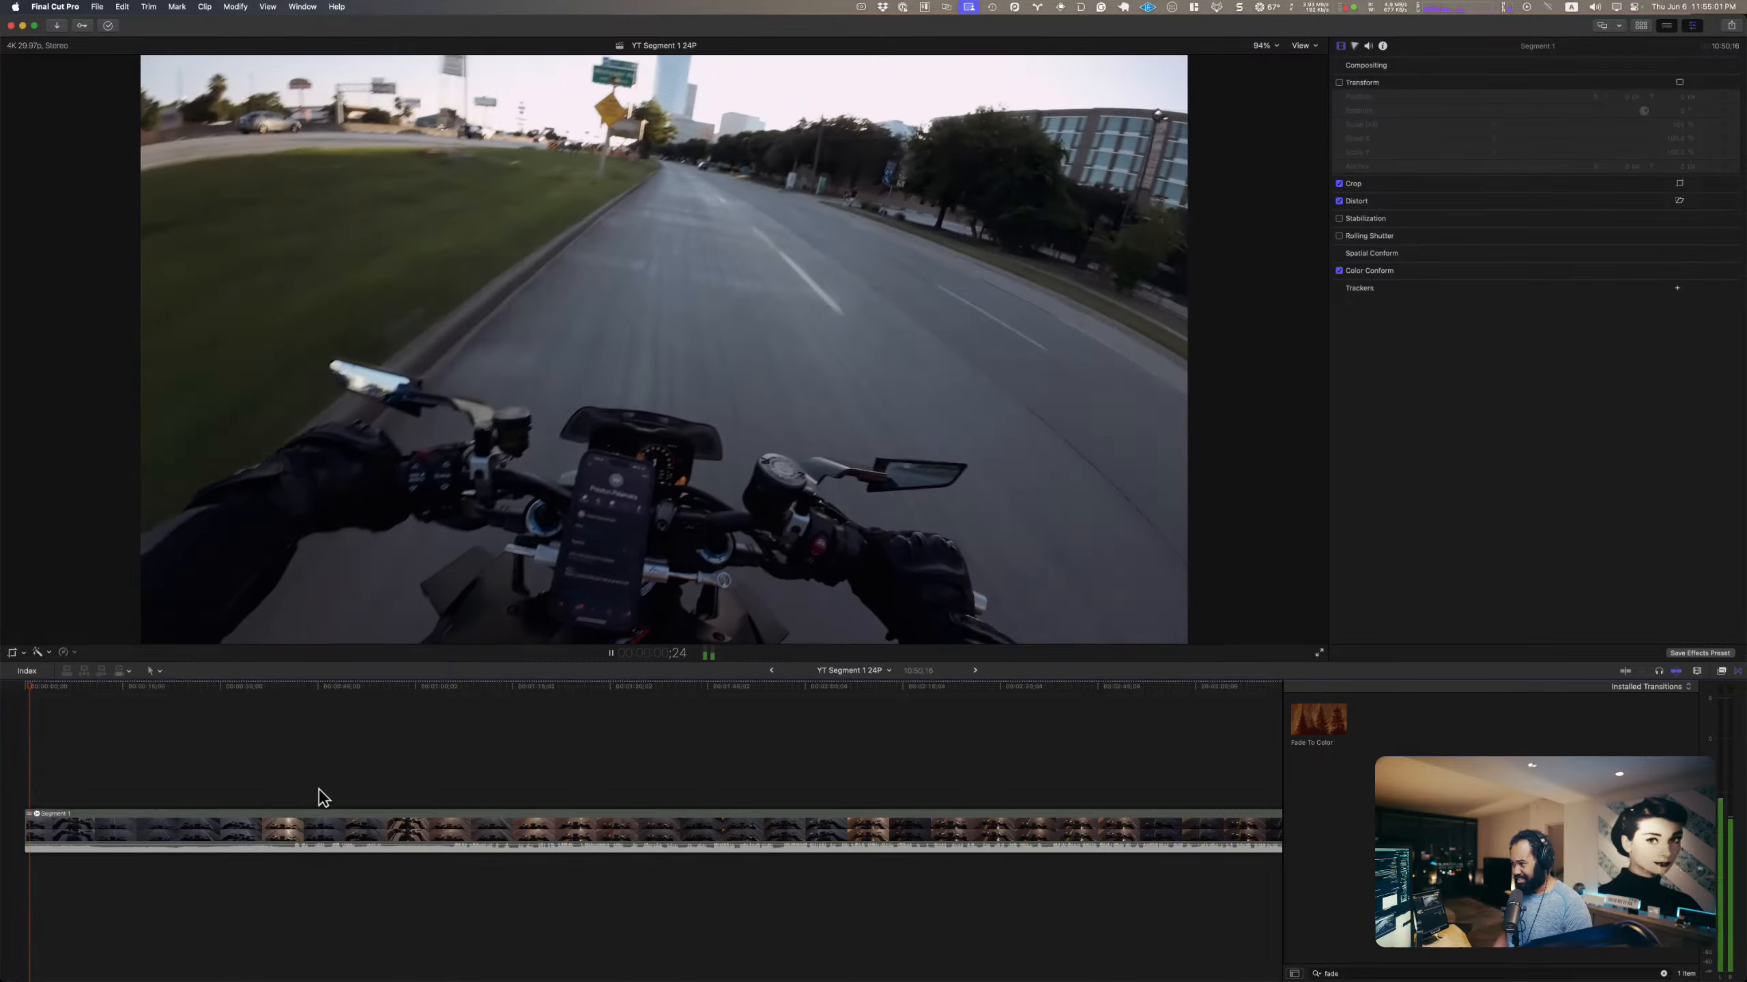
key("space")
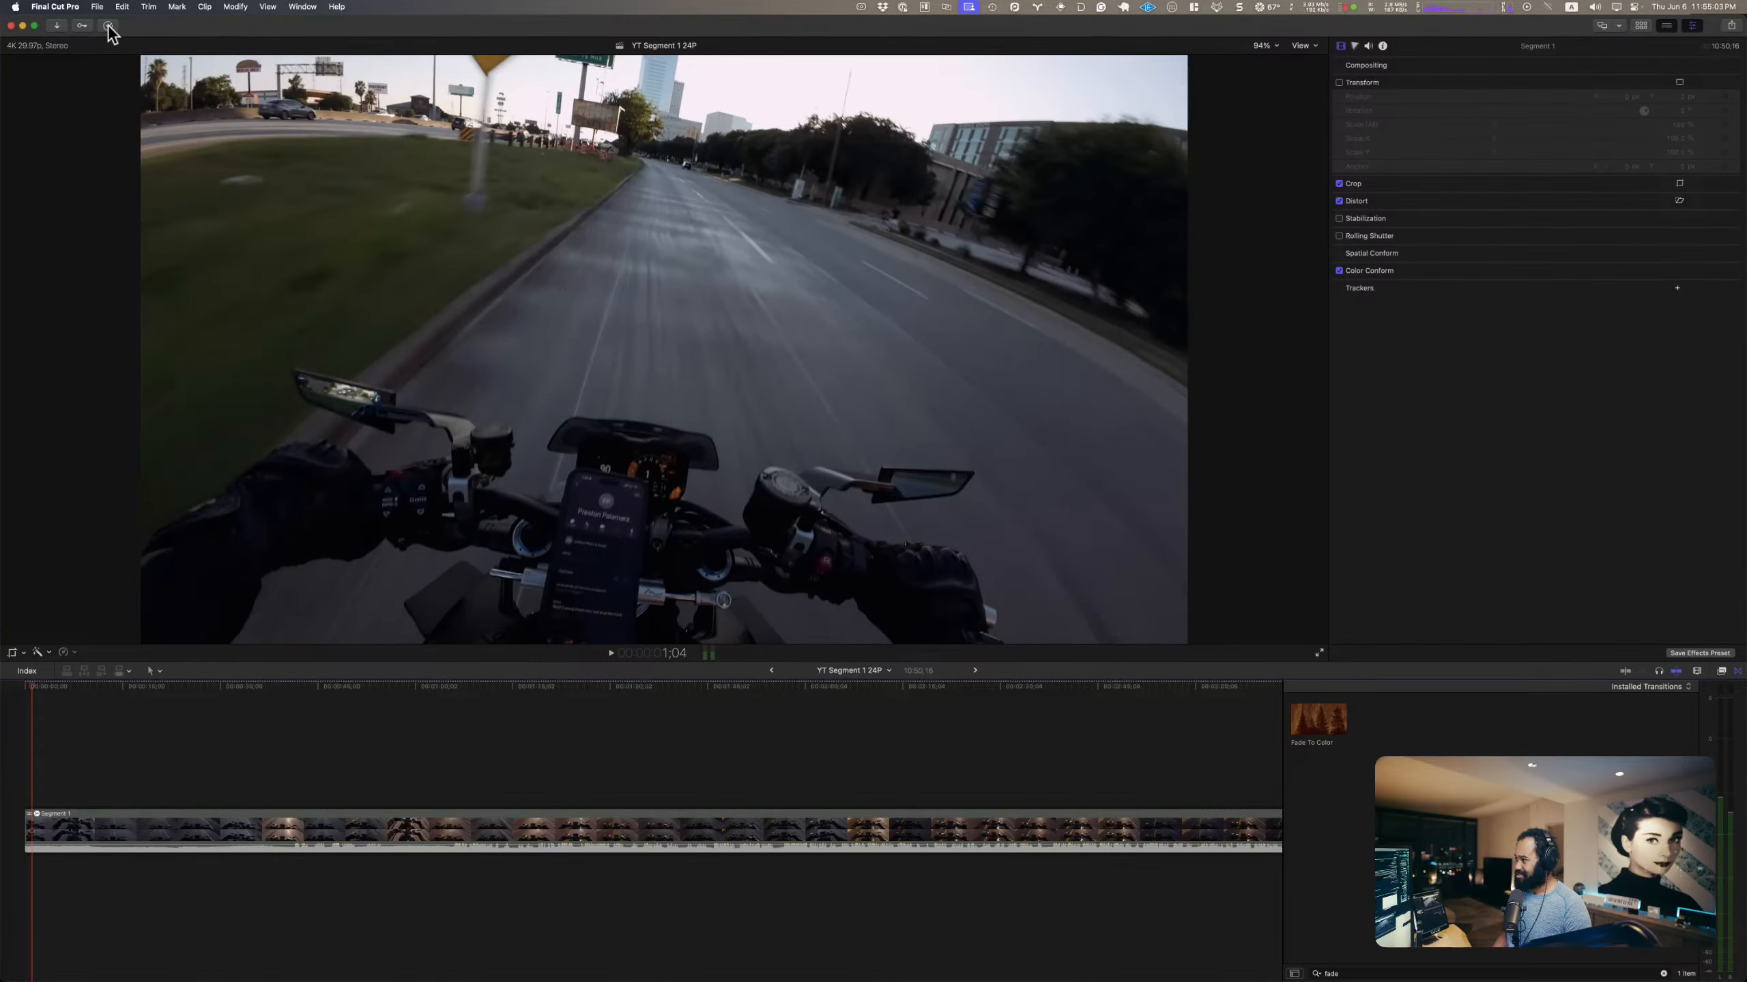
Step: Add the mAnime Title 02 above the start of Segment 1 and play it from the beginning
left_click(1643, 26)
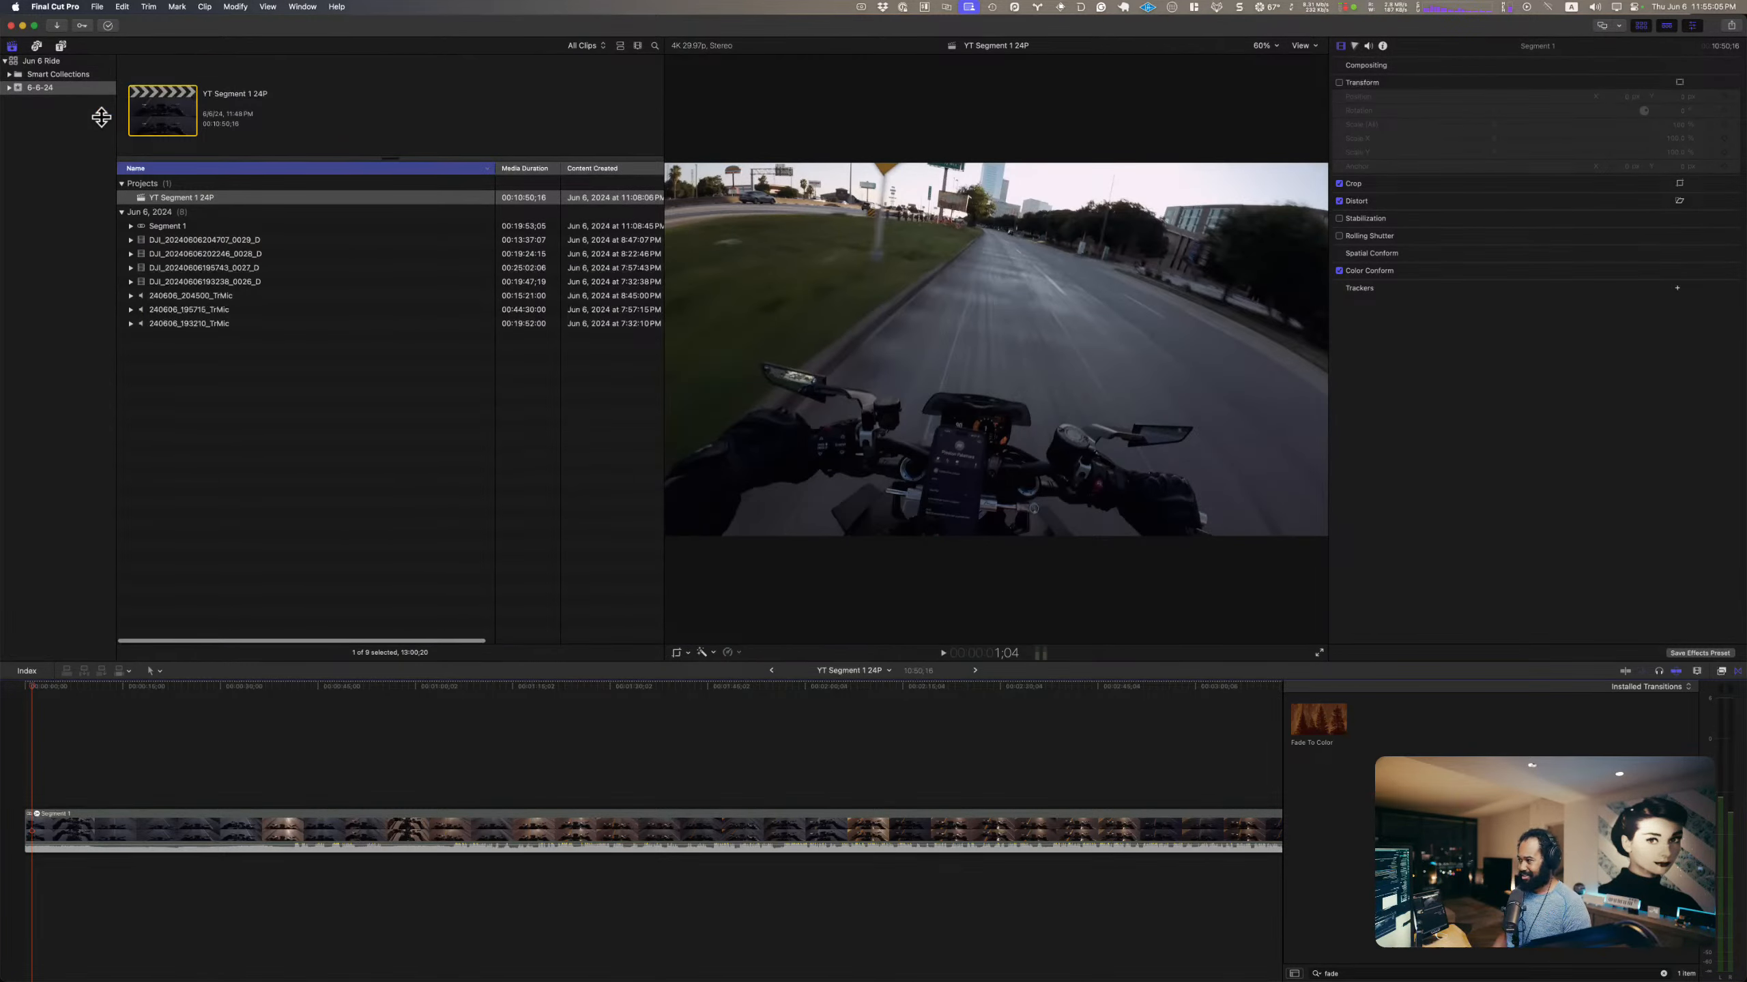
left_click(61, 46)
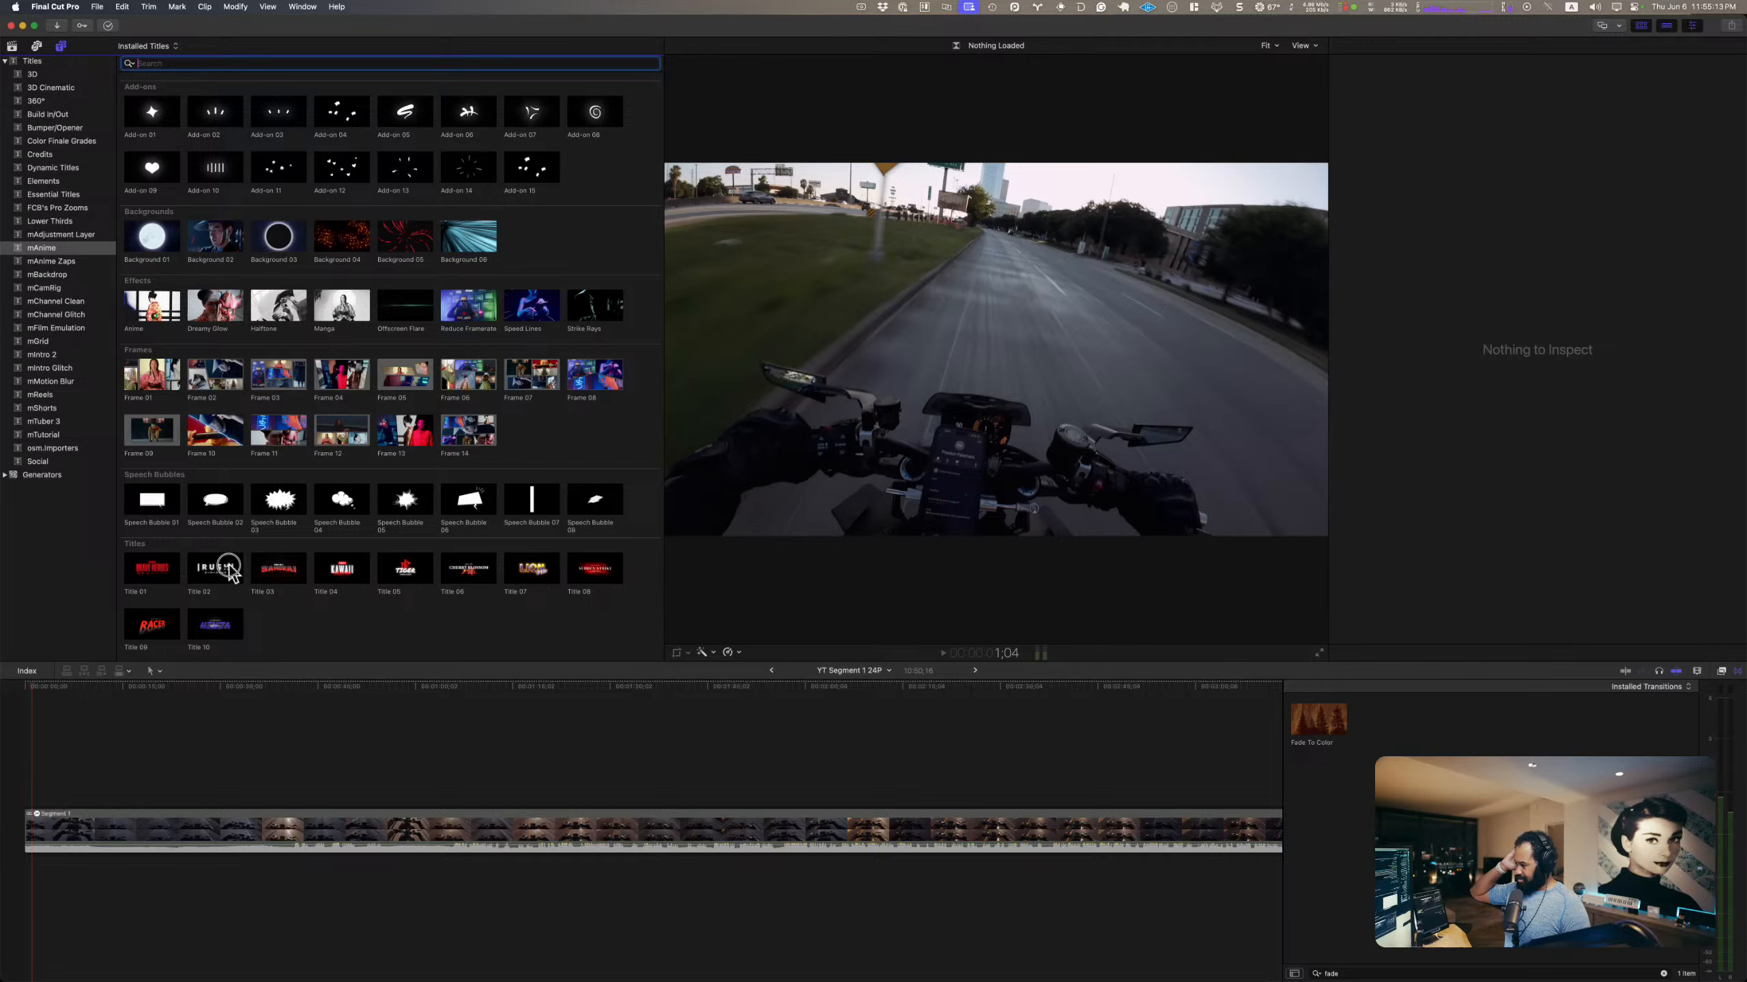
left_click_drag(219, 568, 24, 804)
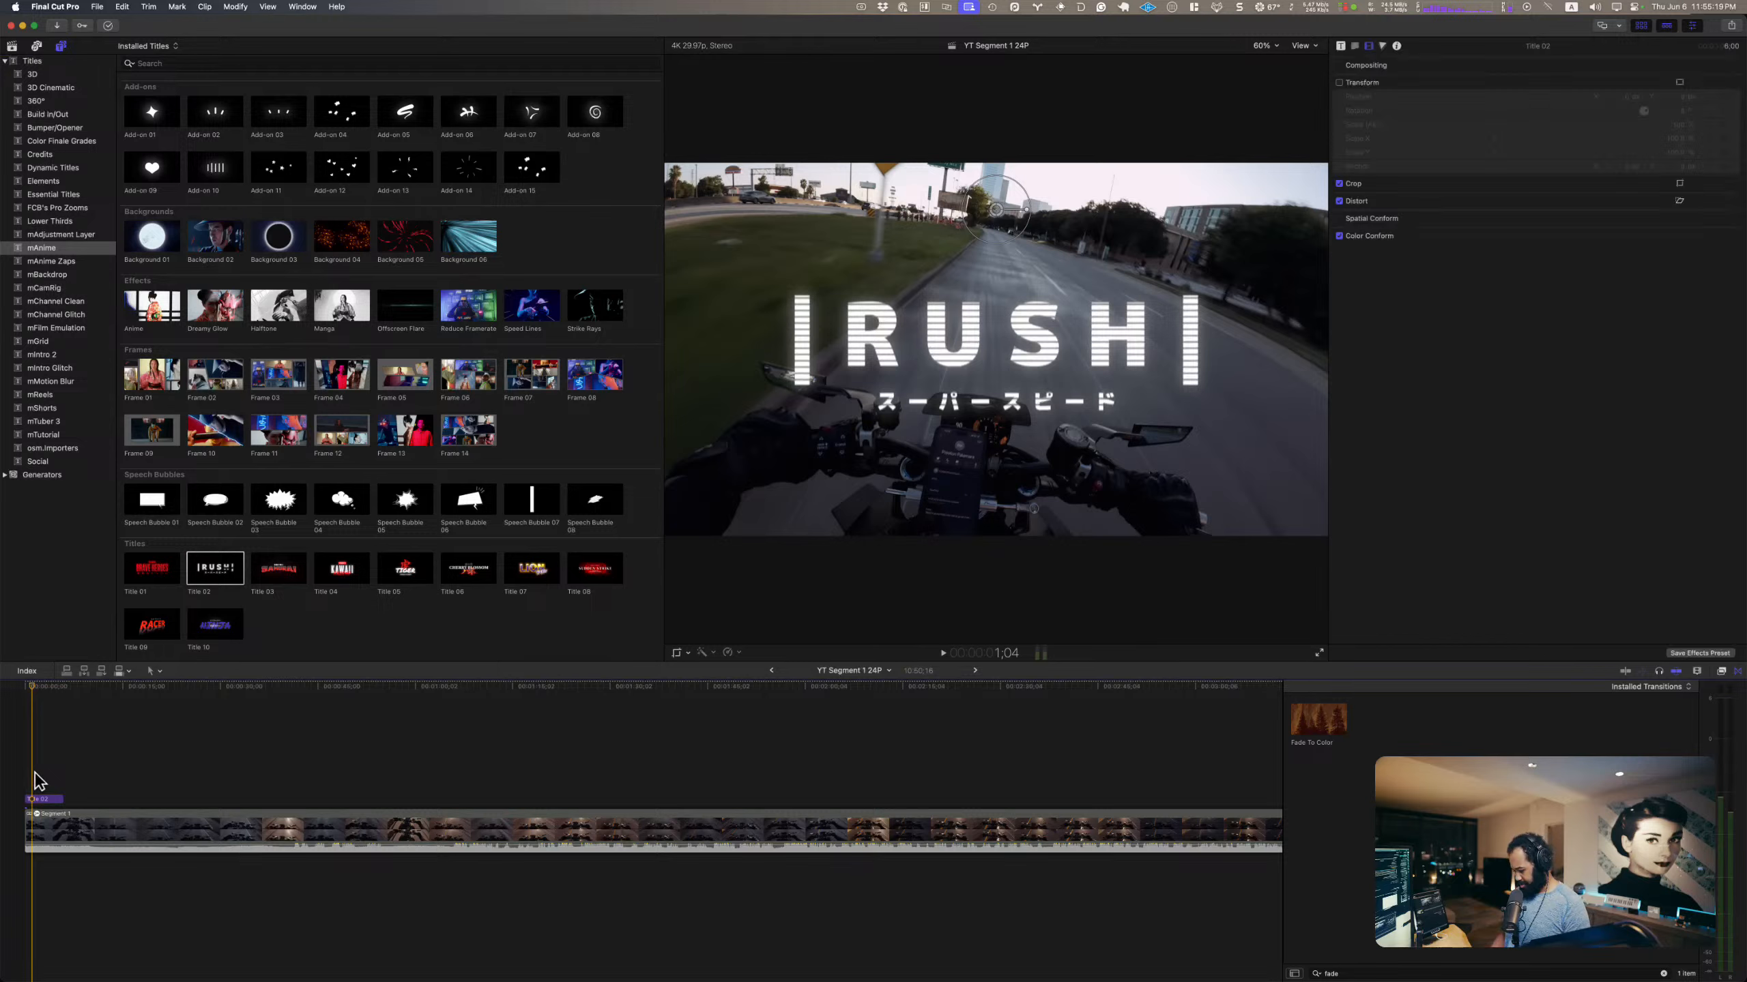
key("super+equal")
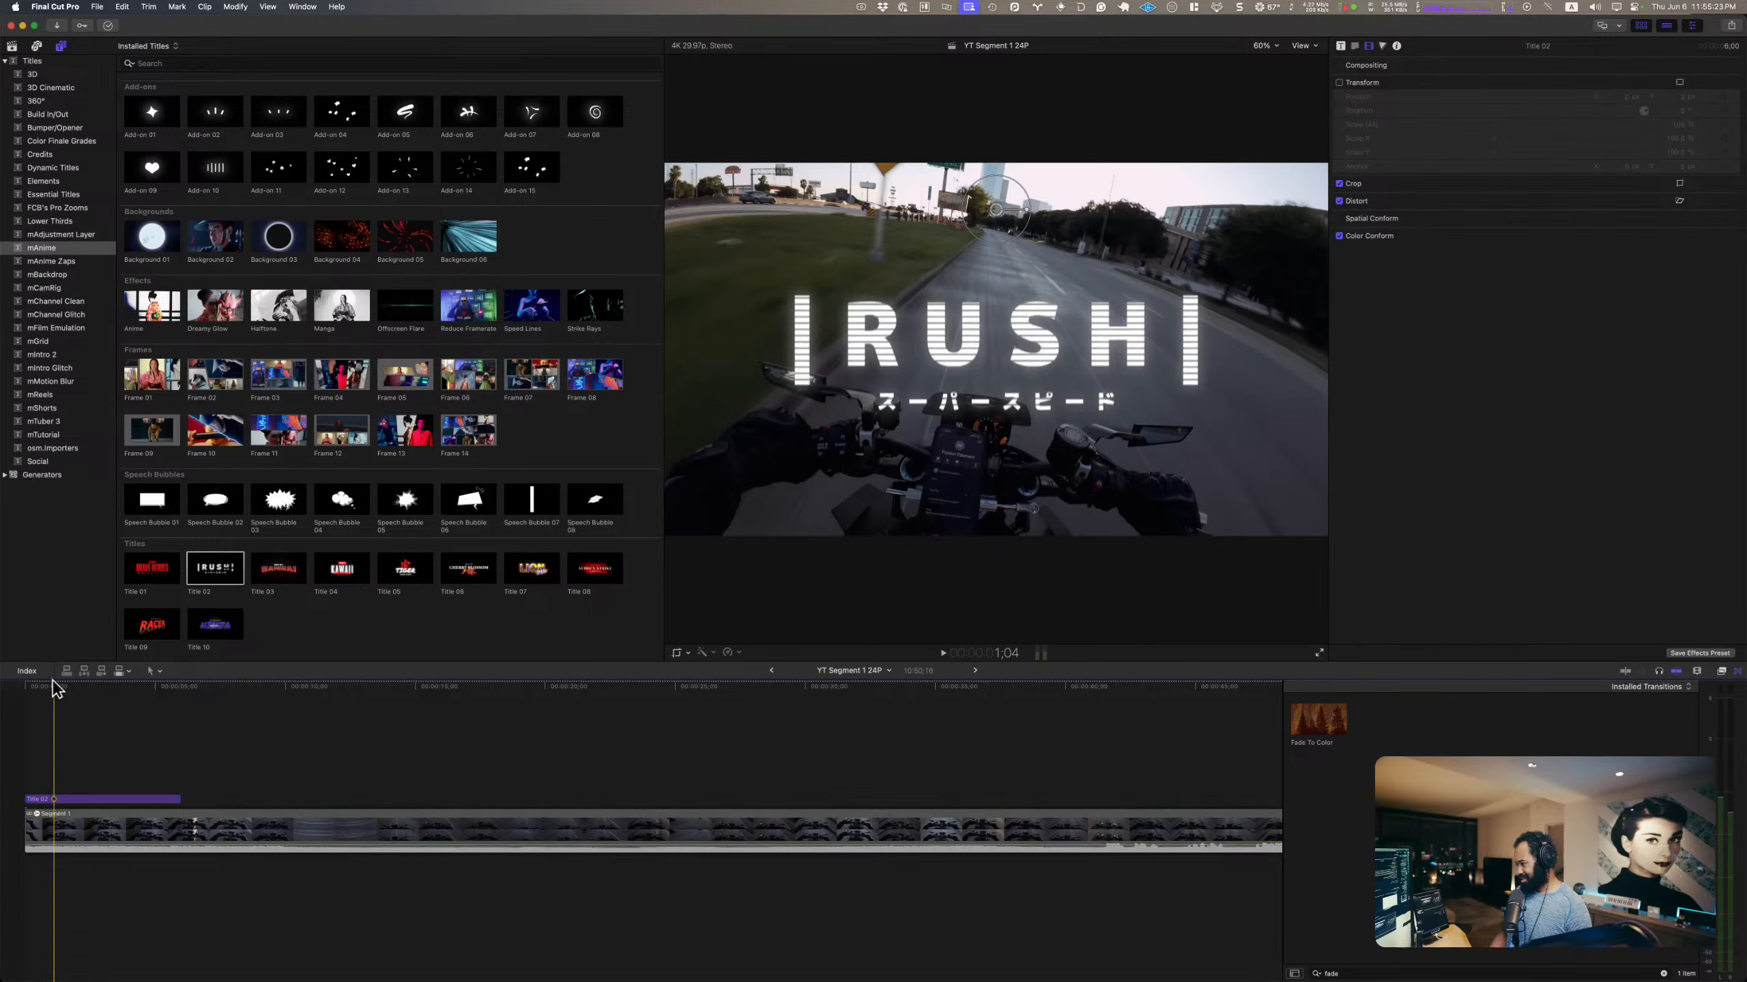
left_click_drag(54, 685, 0, 699)
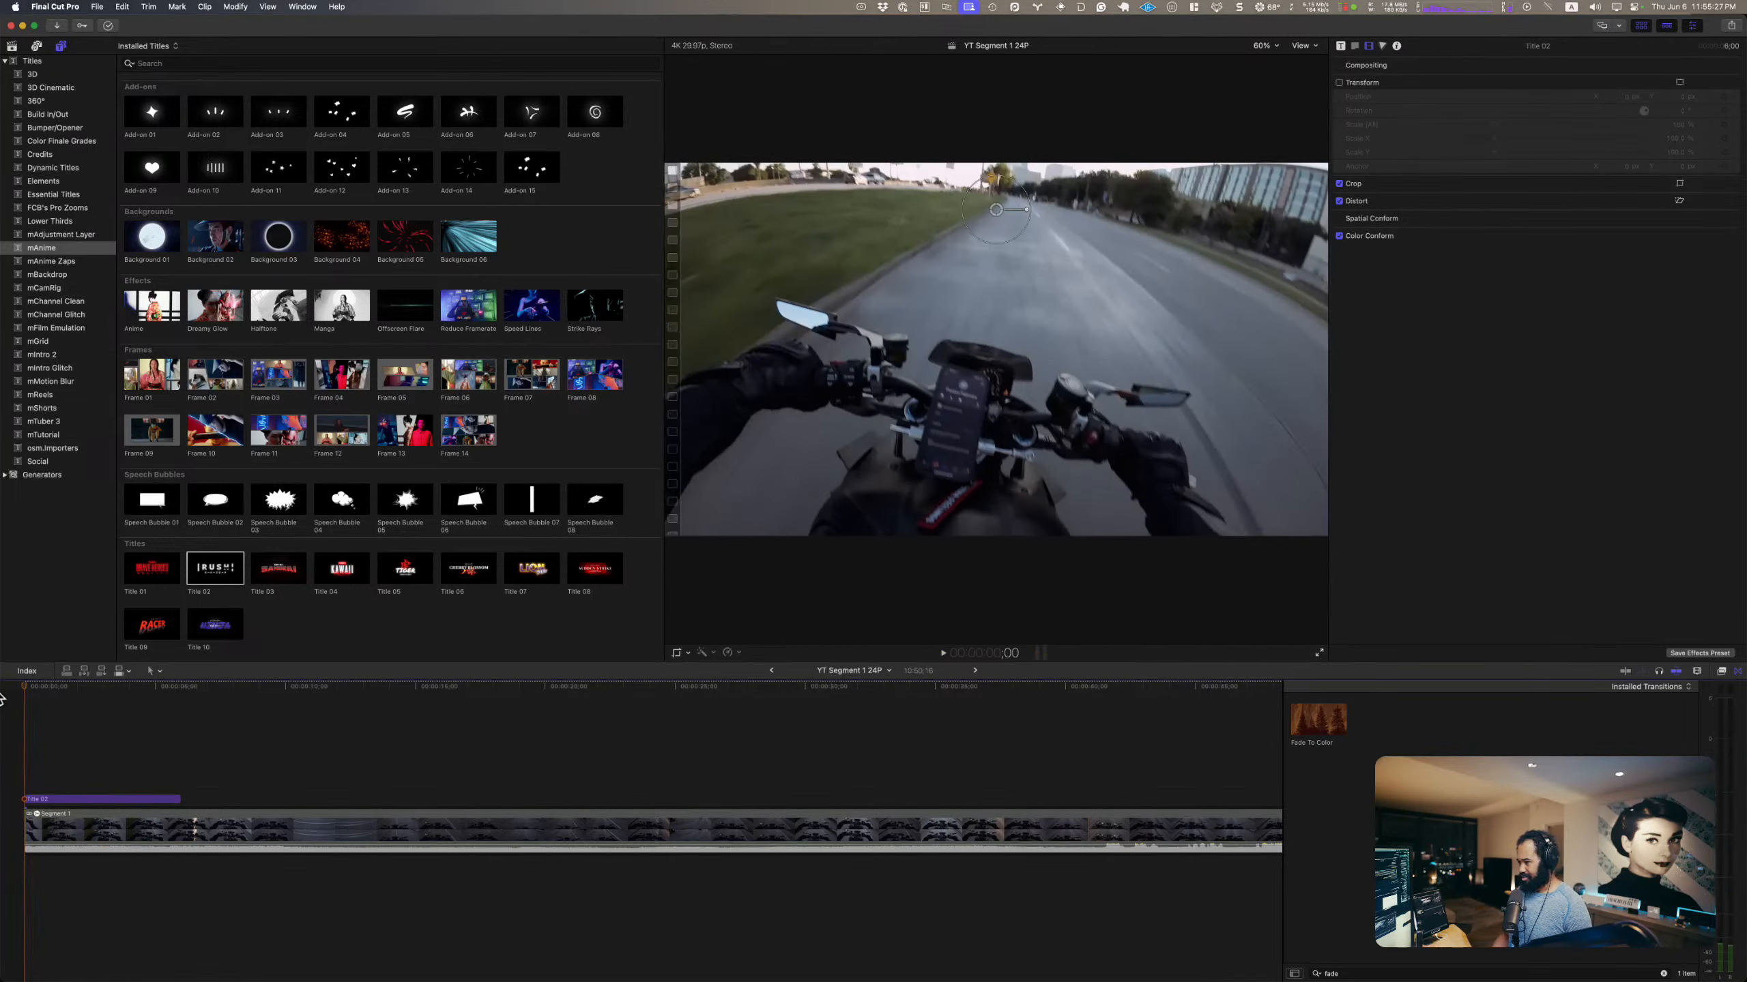
key("space")
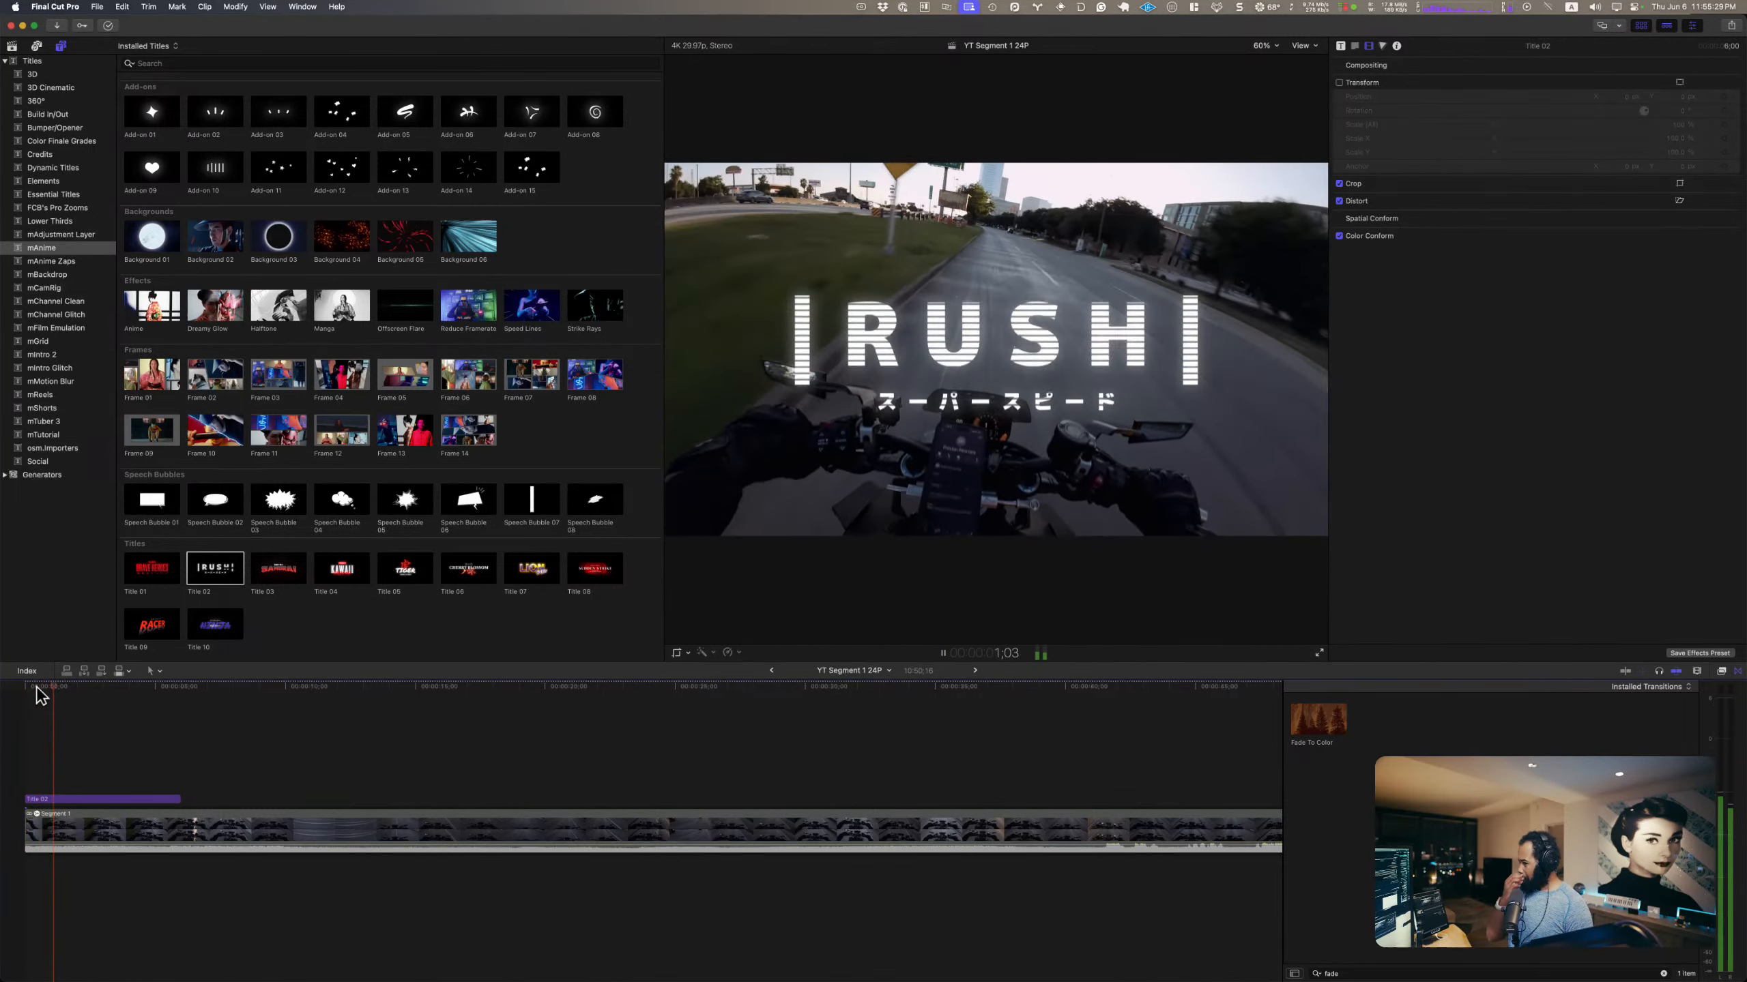
key("space")
Step: Open the published parameters of the RUSH title and look through its title, subtitle and glow settings
double_click(97, 801)
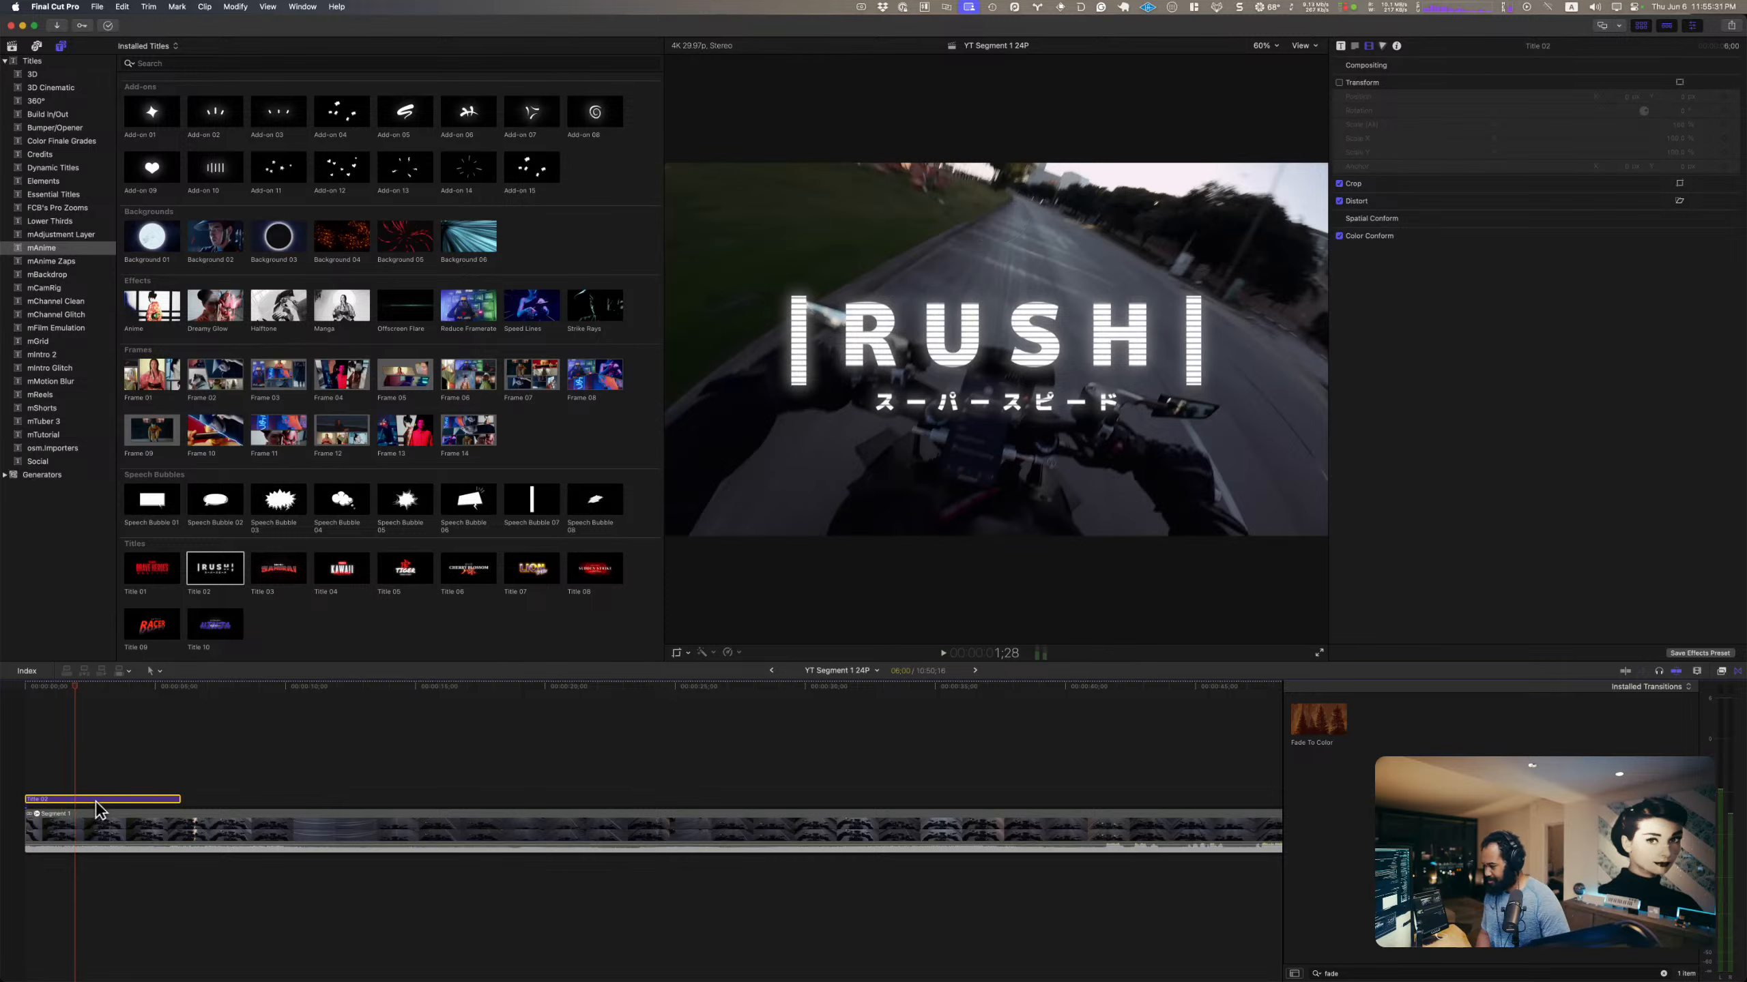
left_click(363, 718)
left_click(348, 719)
left_click(135, 800)
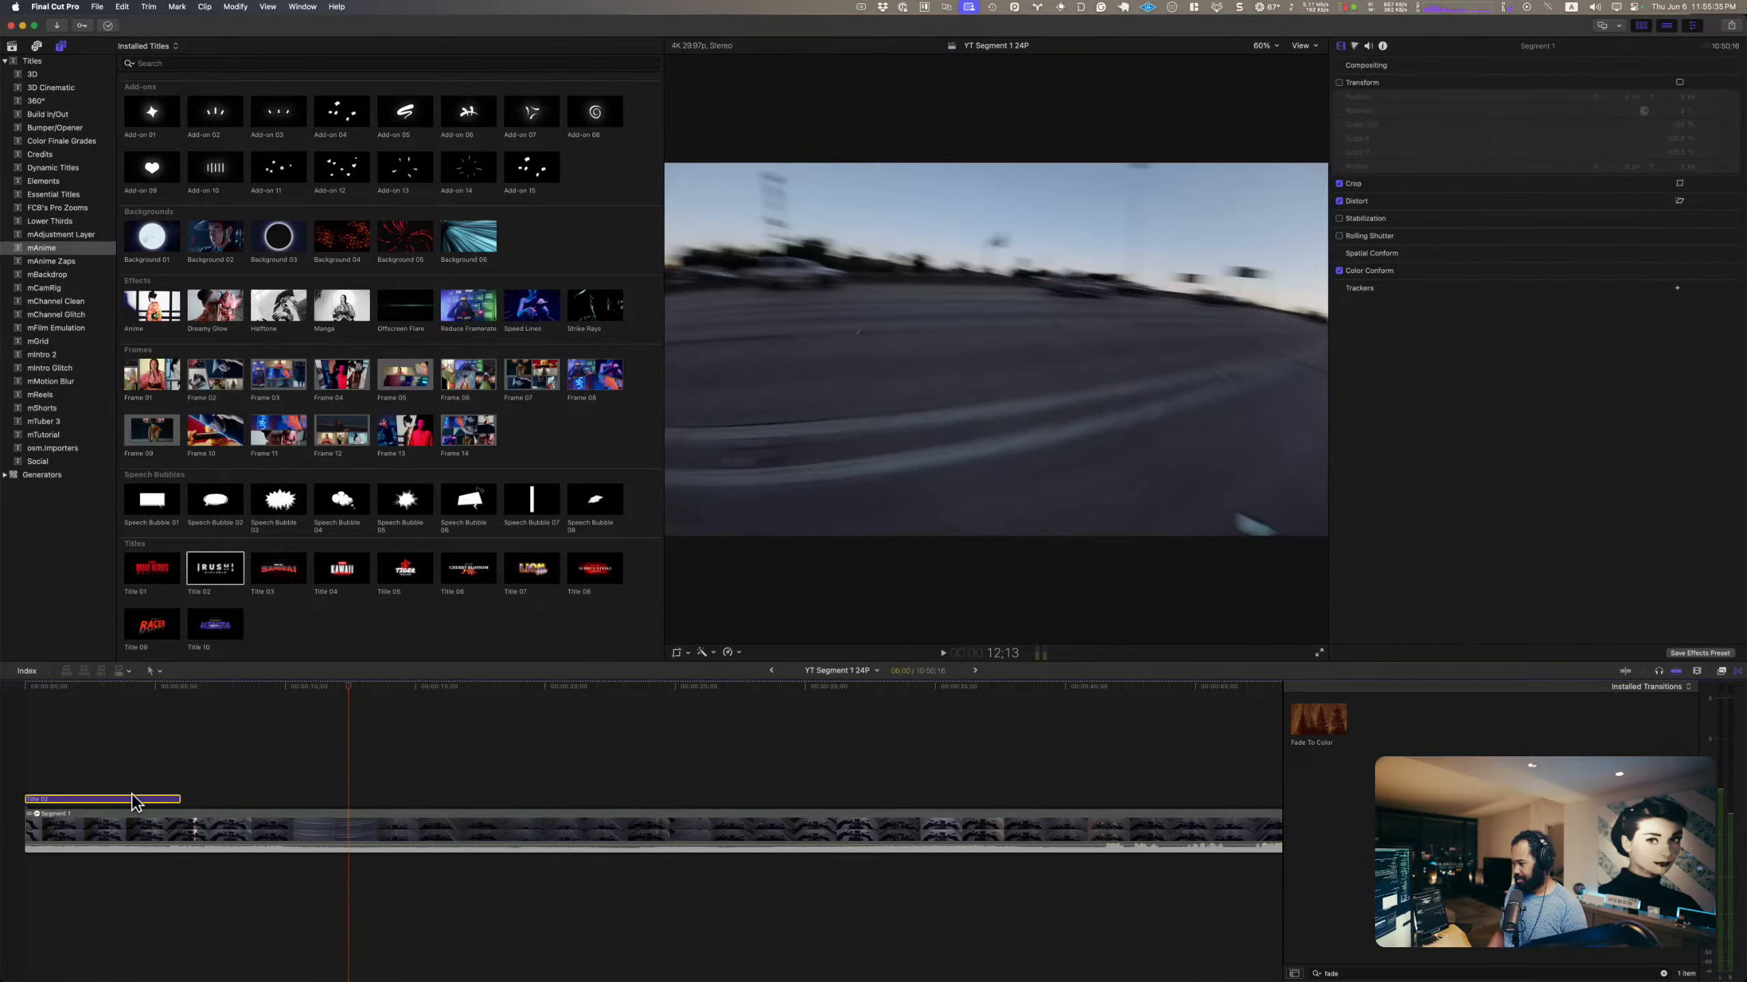
double_click(133, 799)
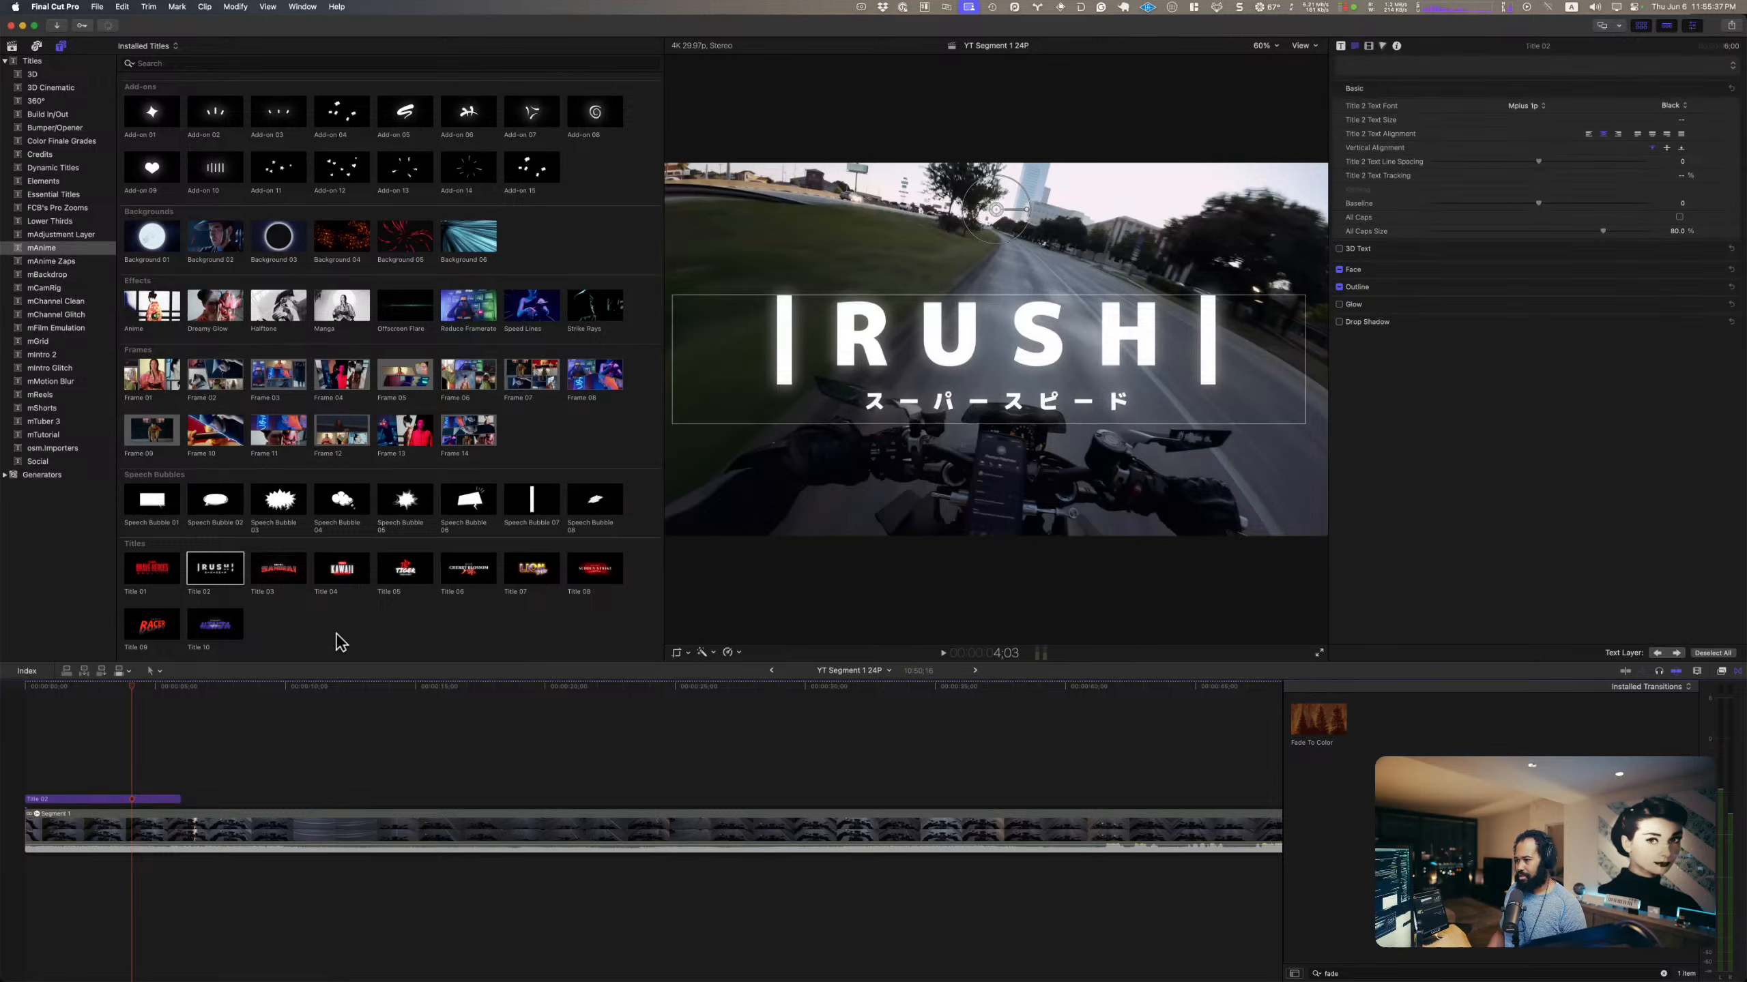
left_click(1340, 46)
triple_click(1470, 258)
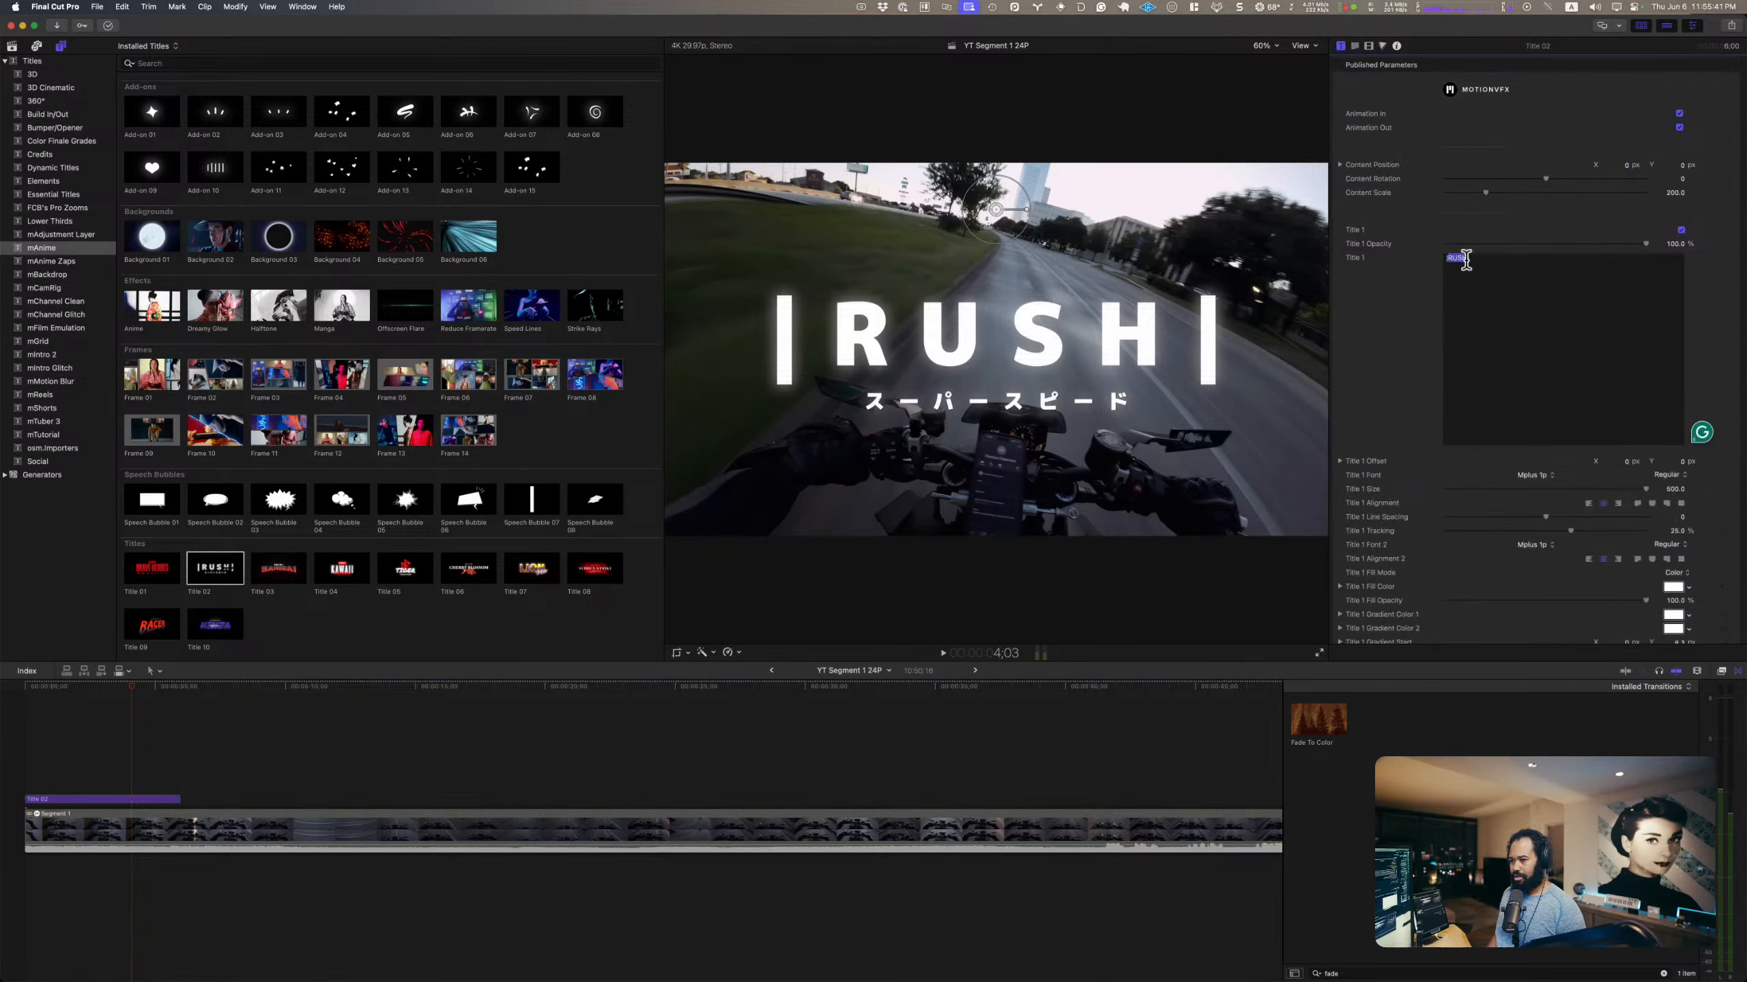
scroll(1496, 316, "down", 15)
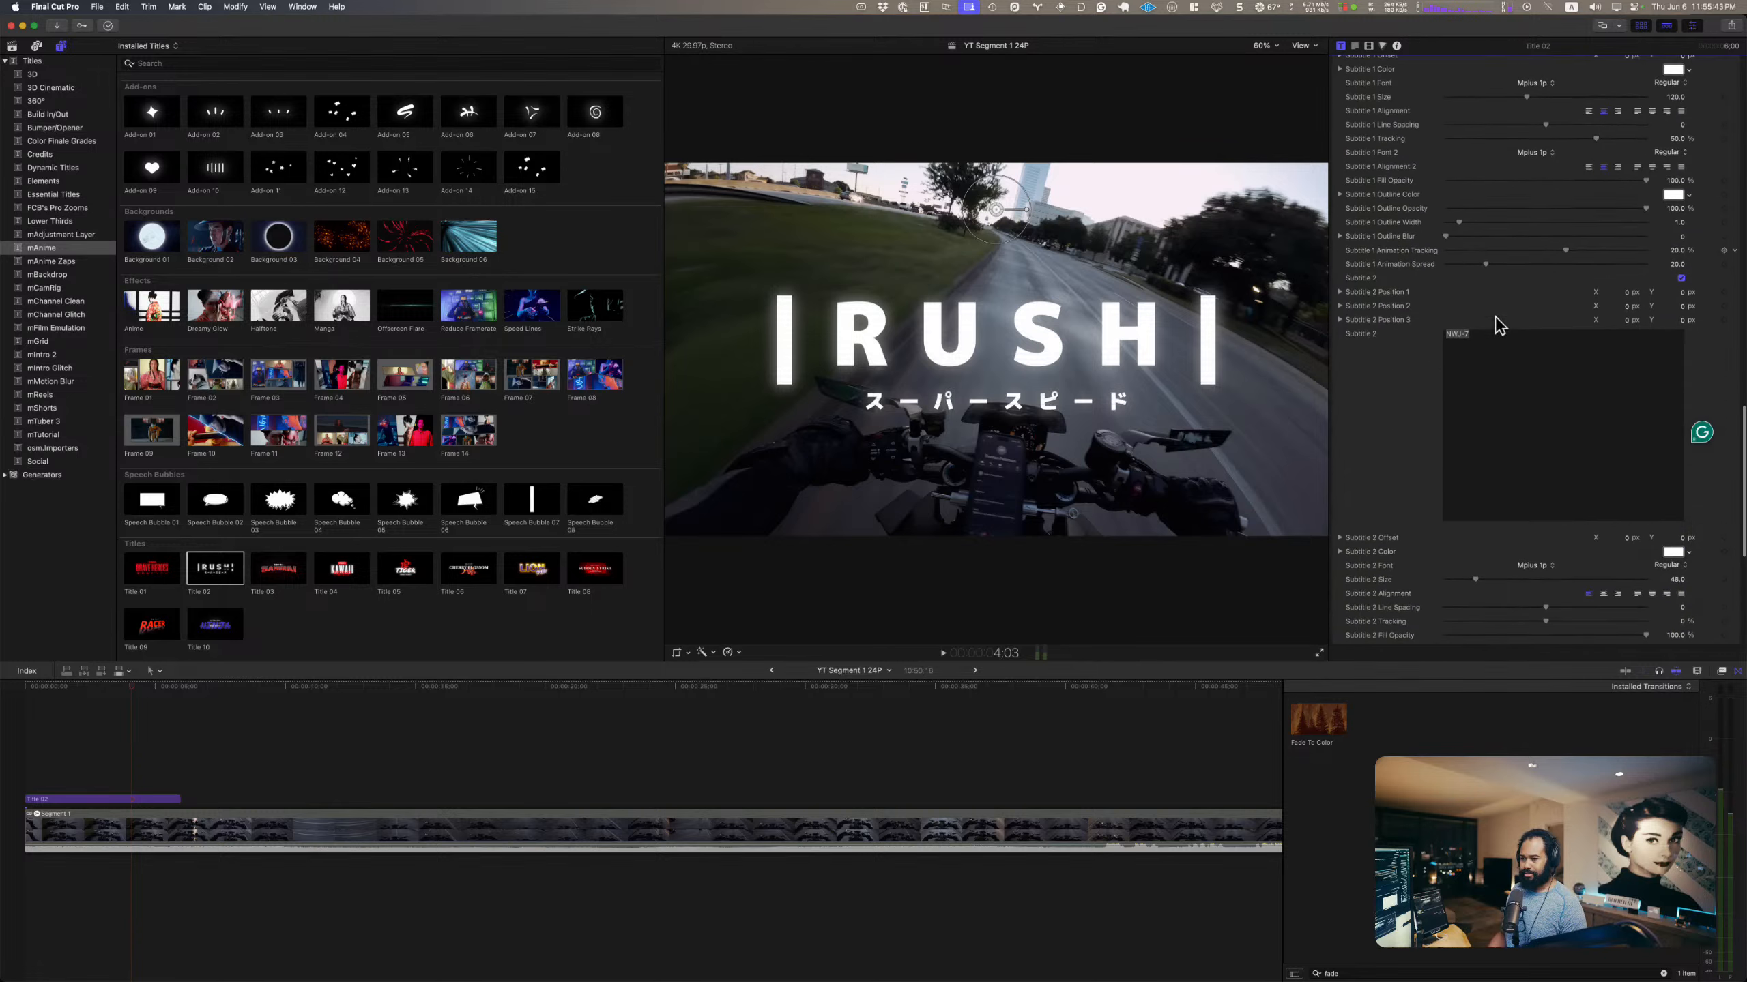
scroll(1505, 337, "down", 5)
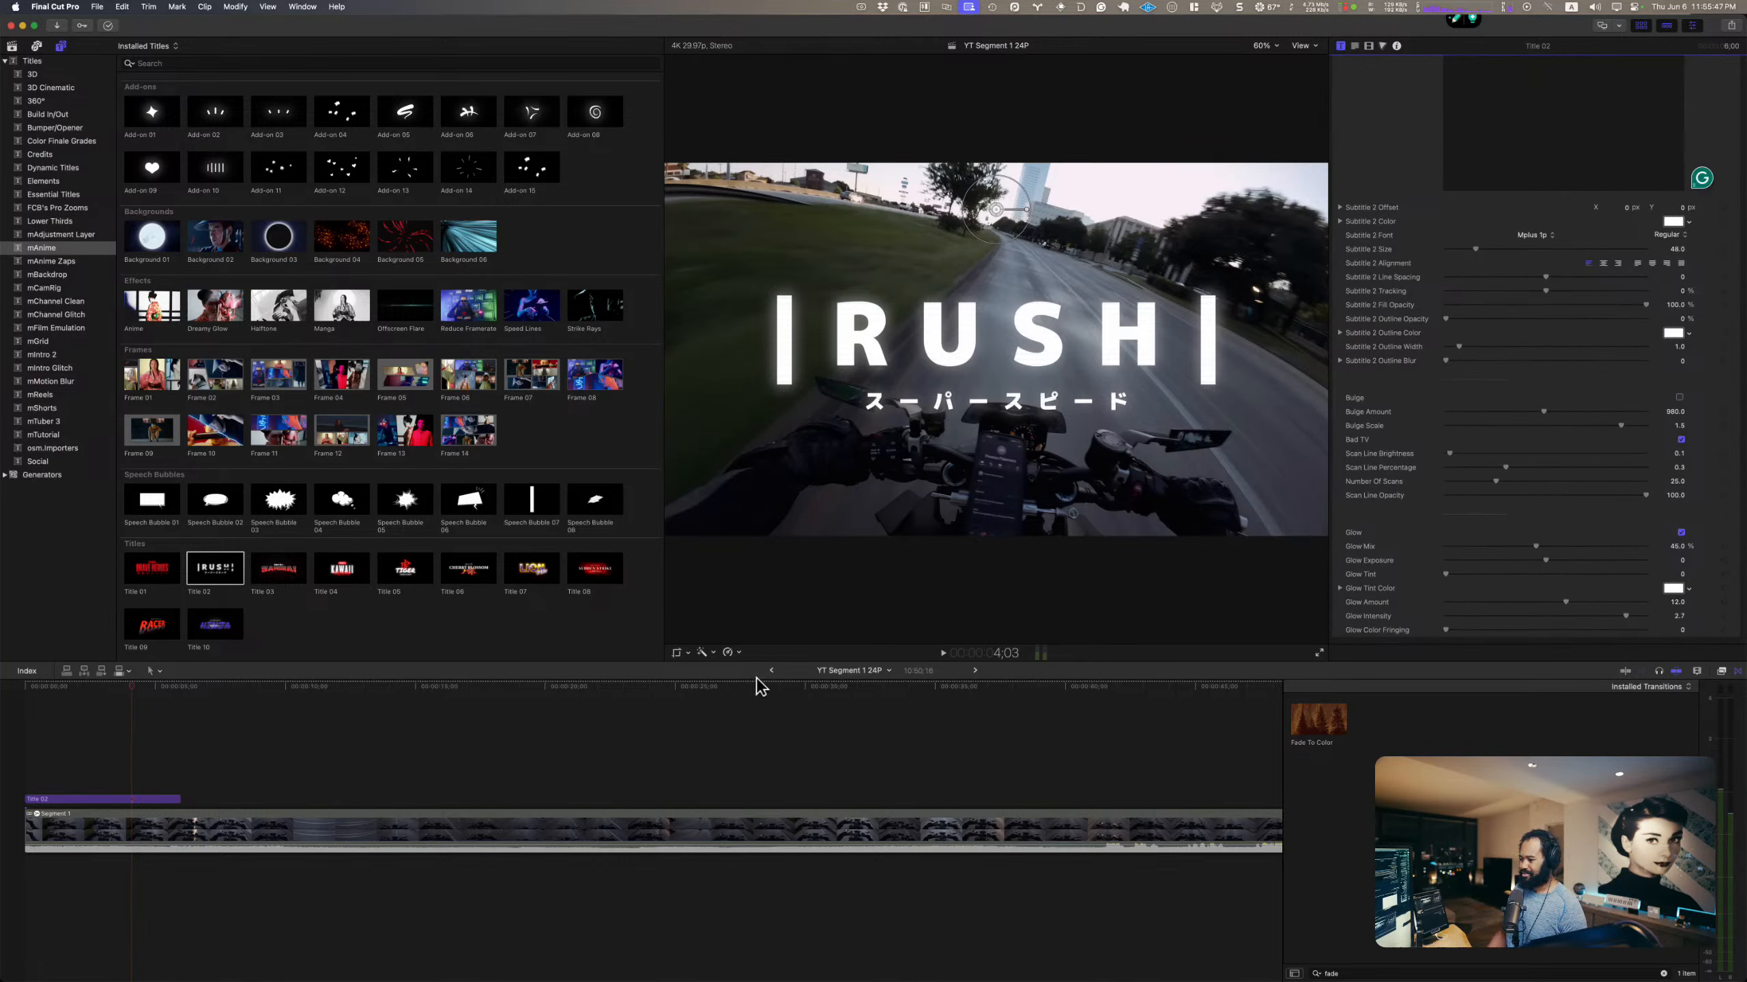
Step: Replace the Japanese Subtitle 1 text of the RUSH title with 我说
left_click(1276, 379)
scroll(1513, 316, "up", 10)
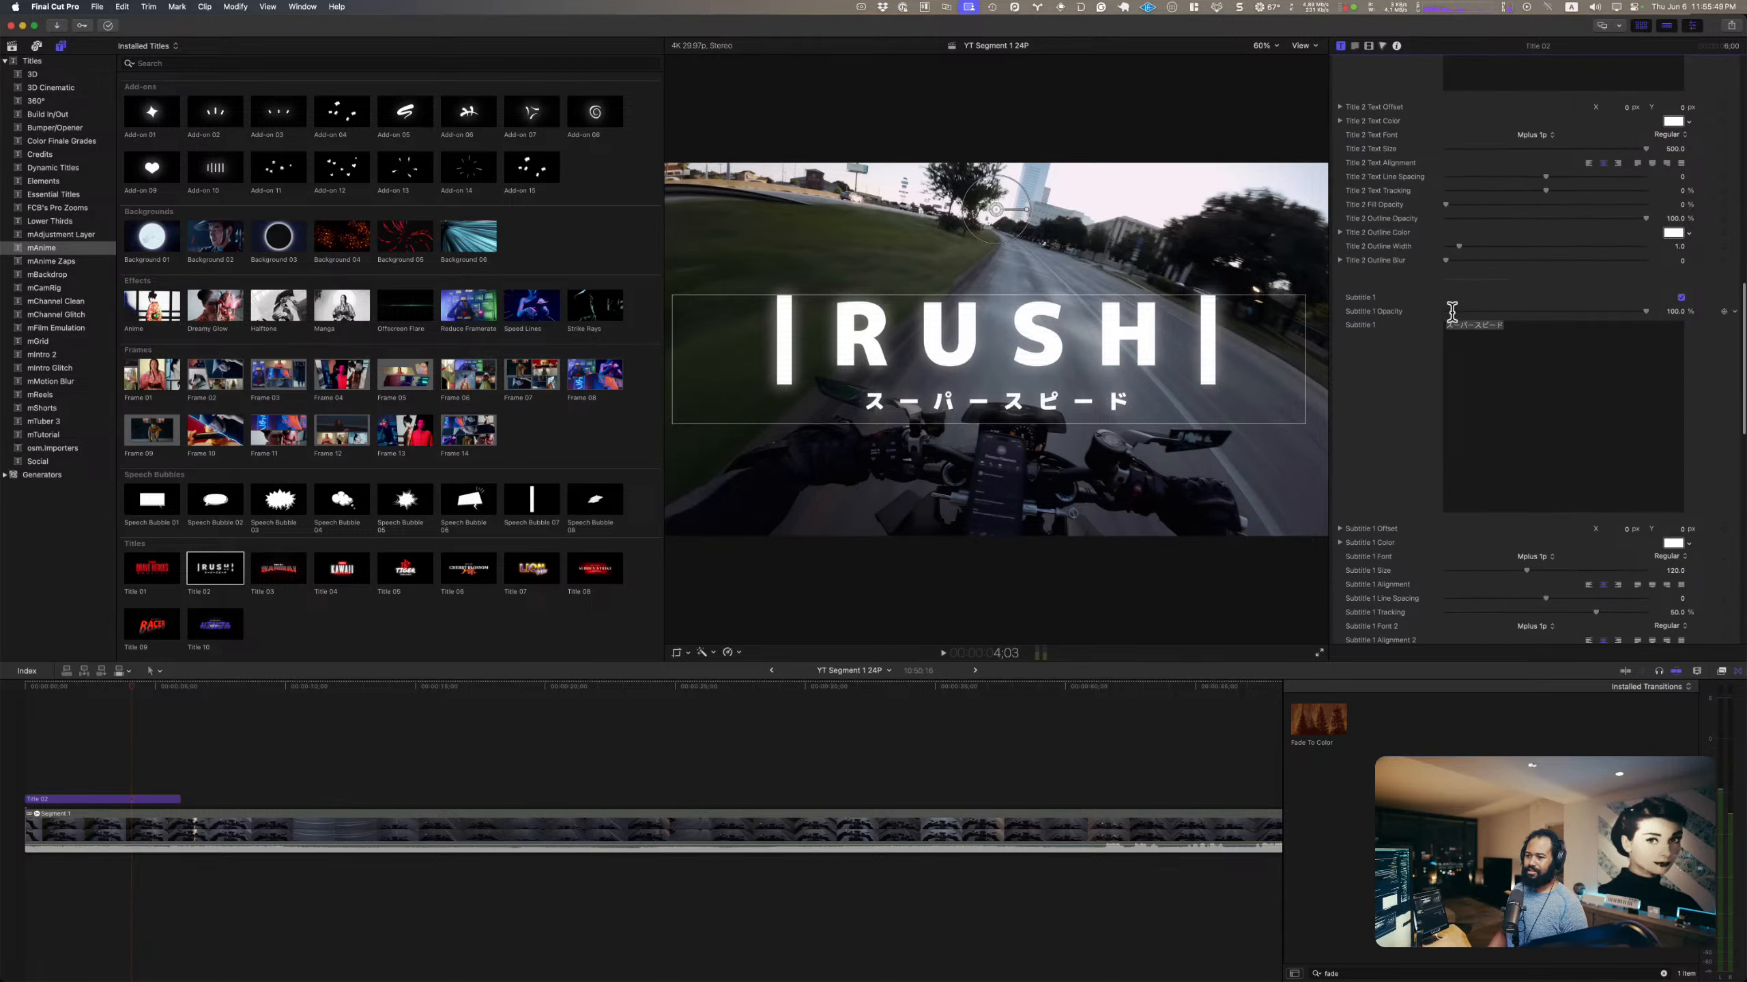
left_click(1551, 322)
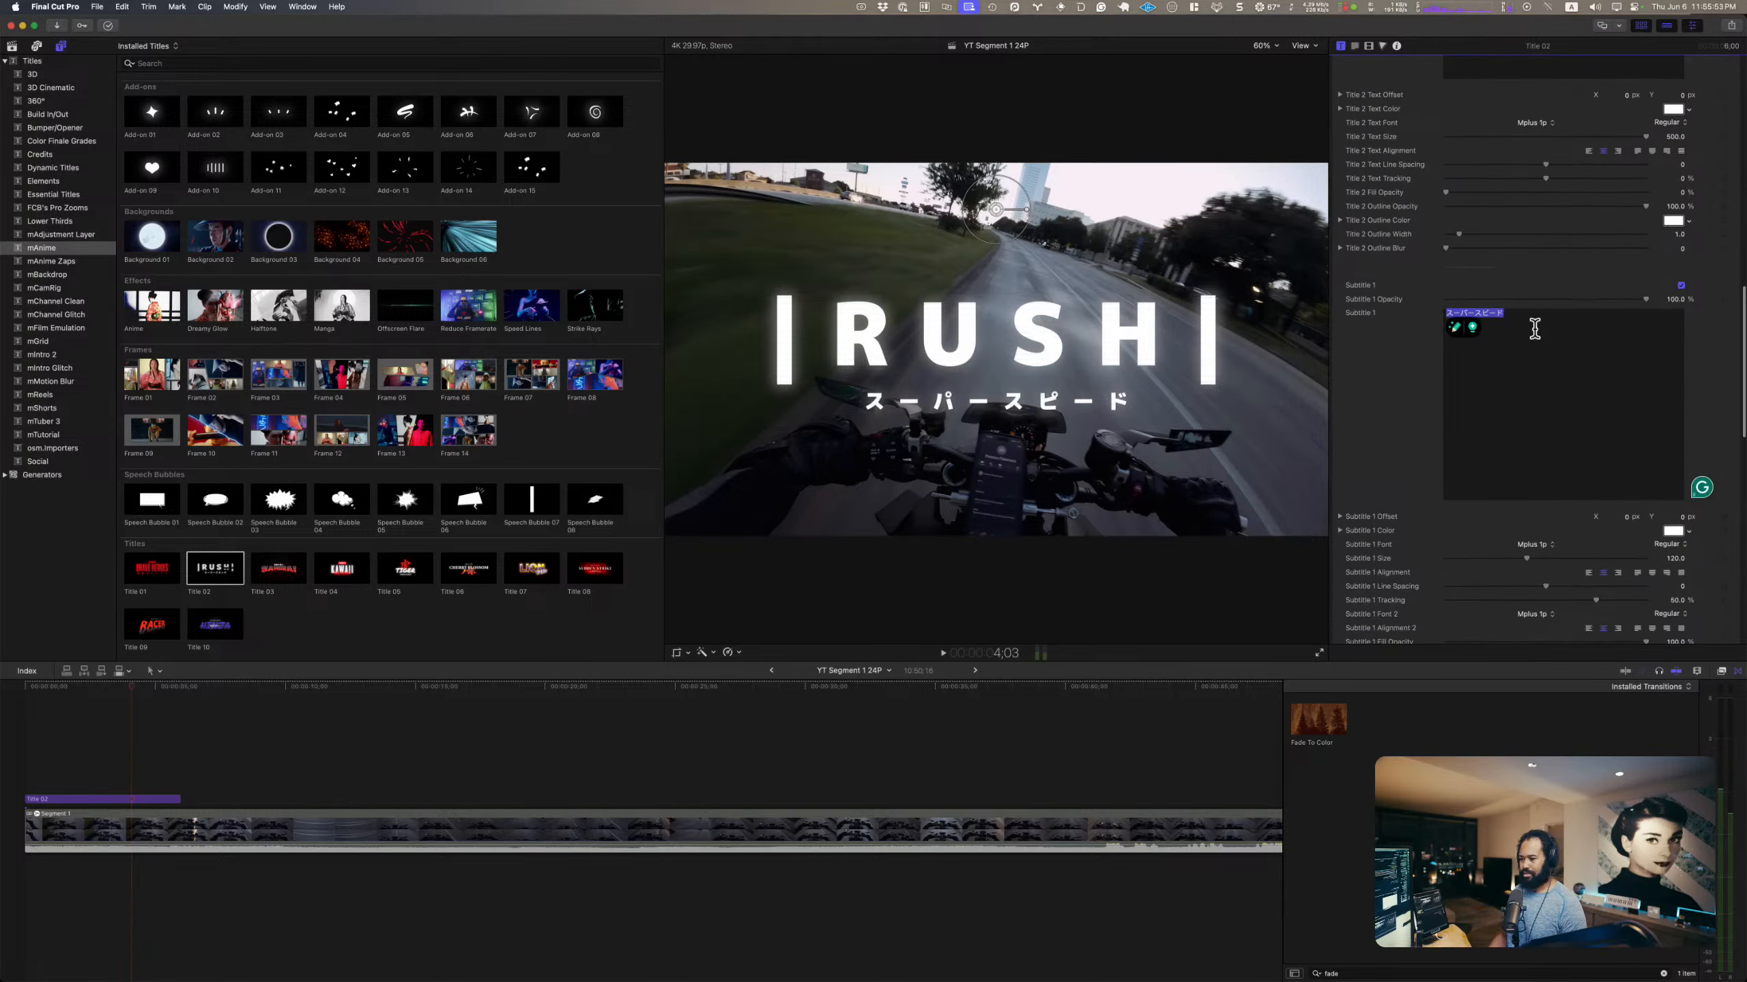
type("wo shu")
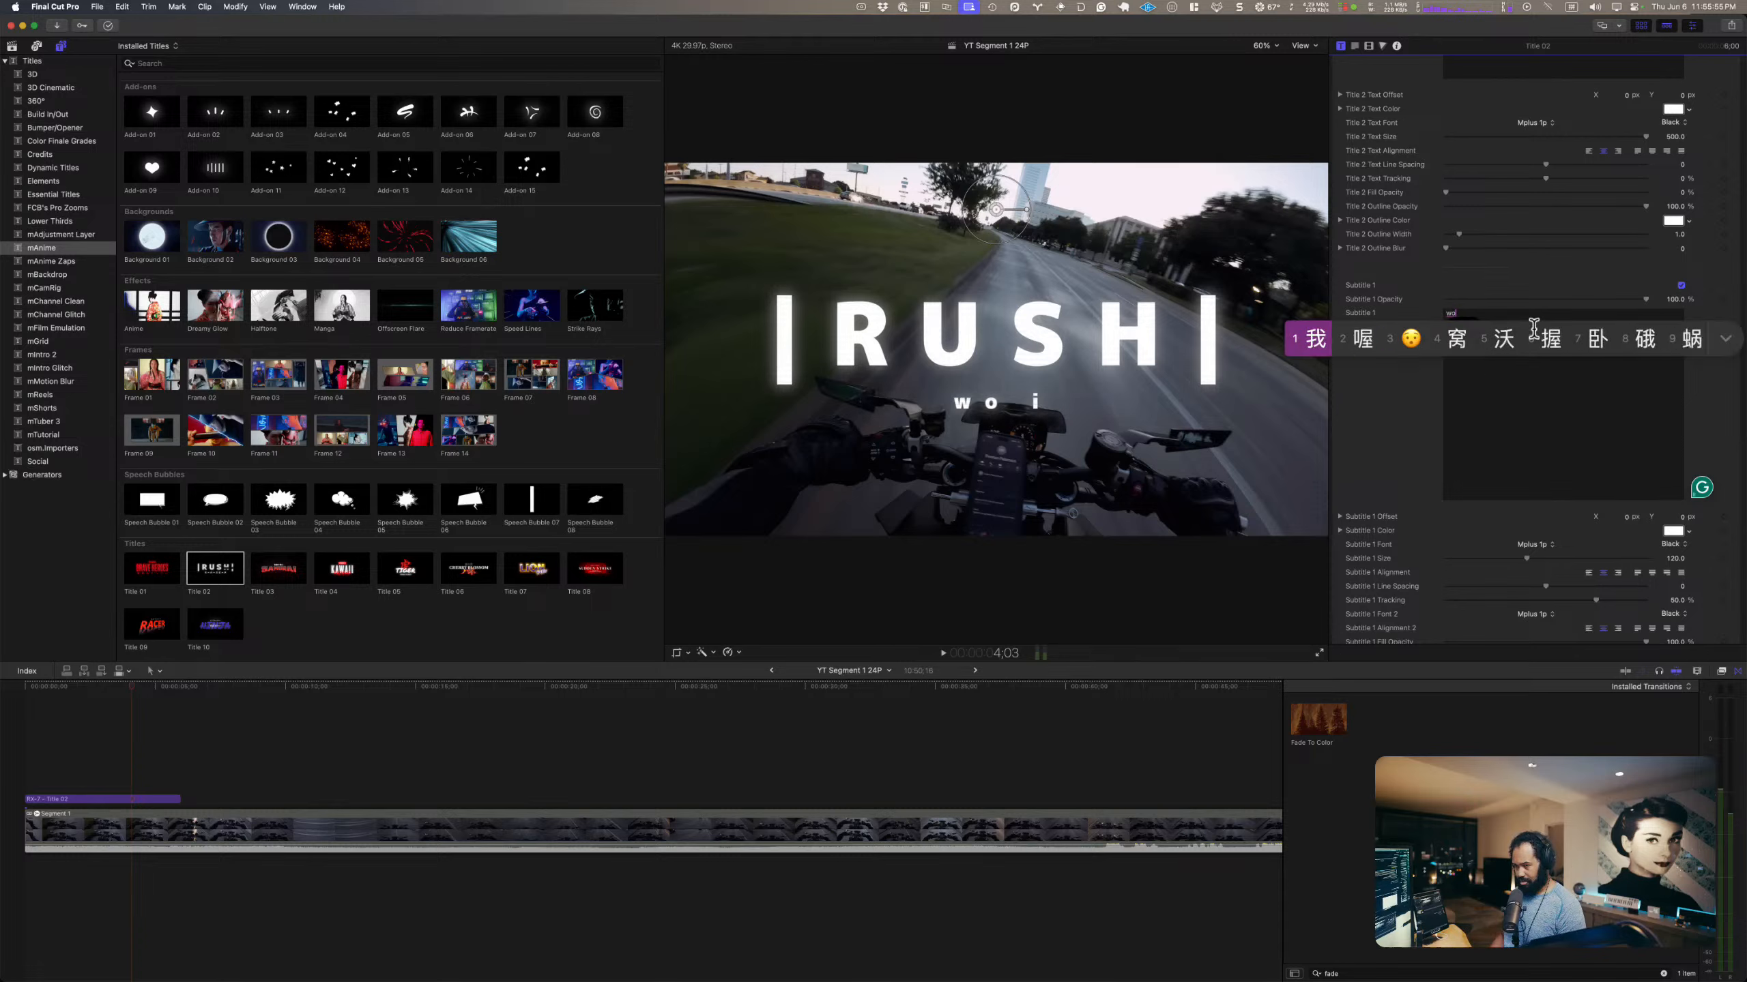
type("o")
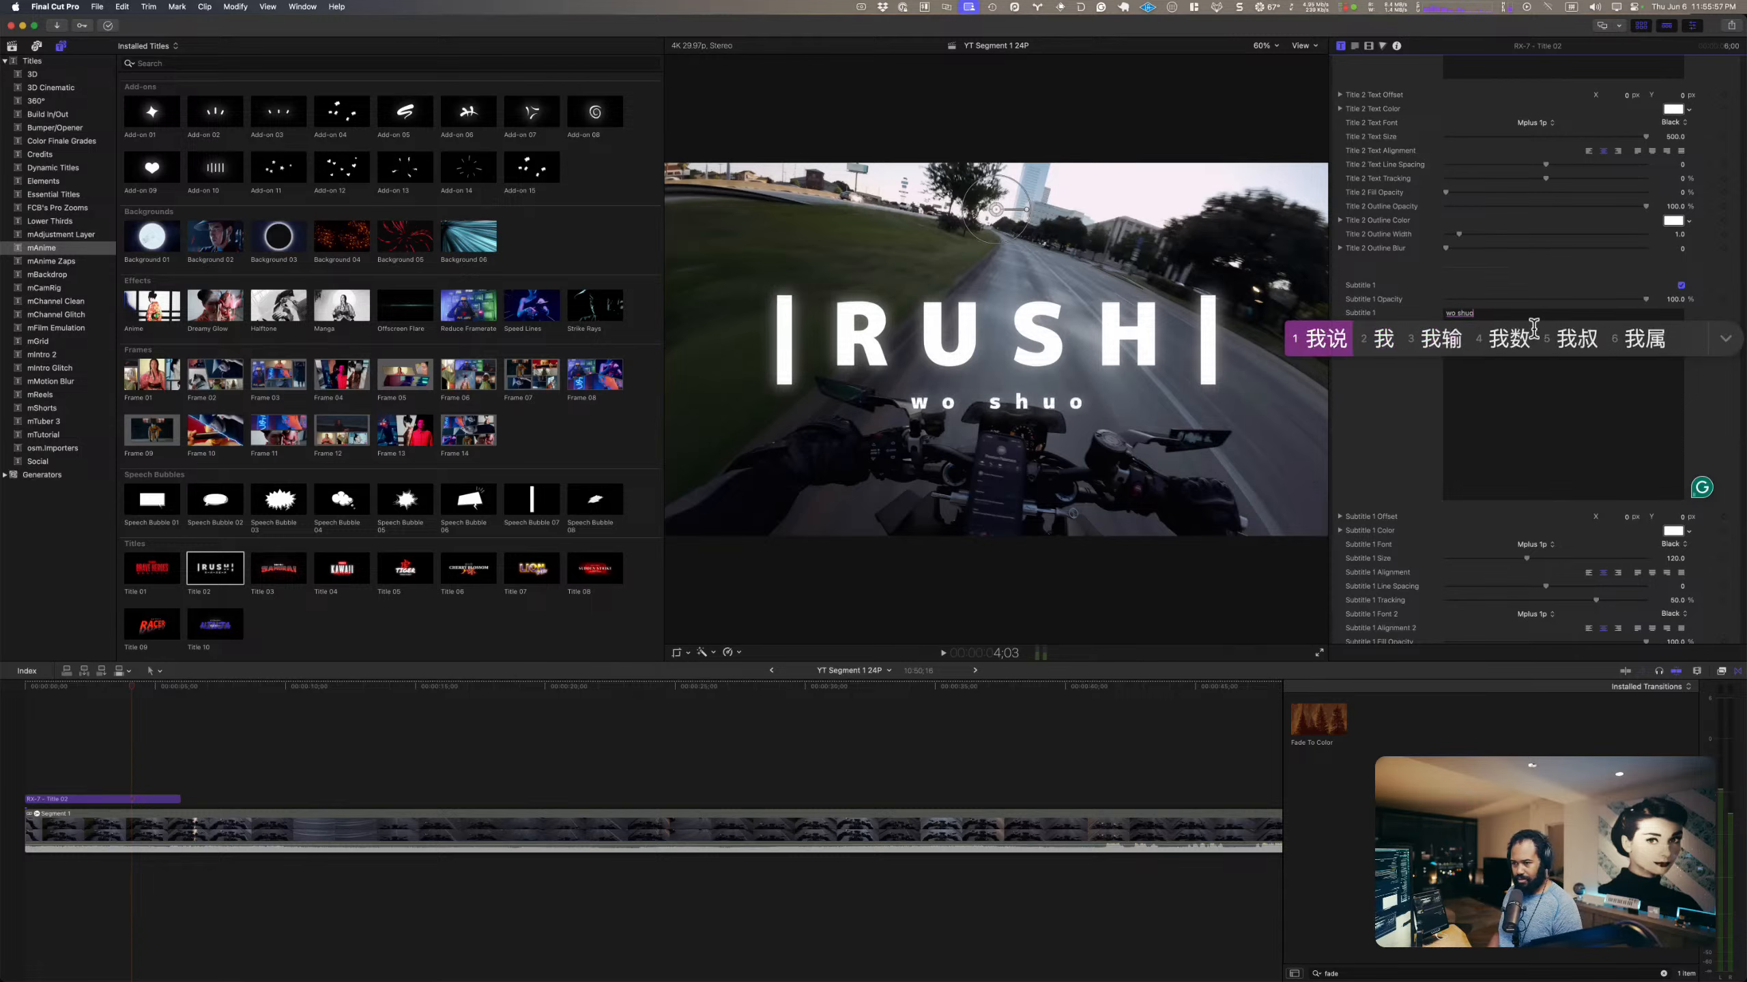
key("space")
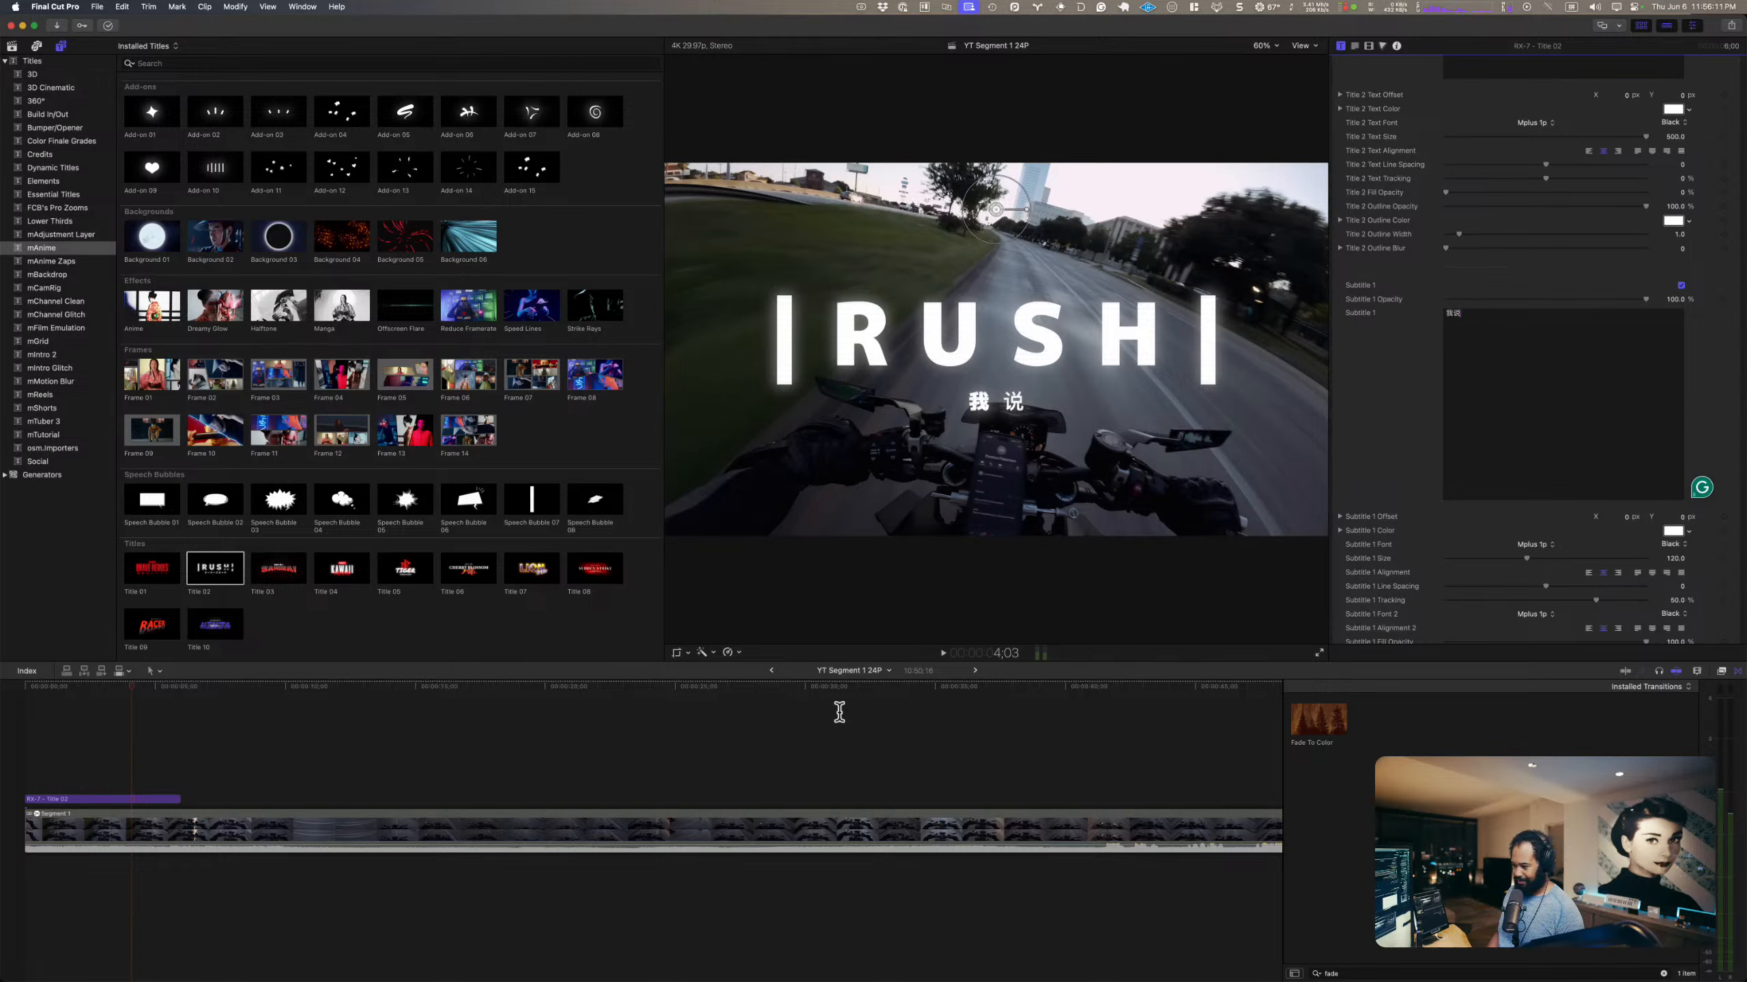
Step: Spot-check the footage of Segment 1 at several points between about 0:35 and 0:59
left_click(933, 690)
scroll(960, 756, "right", 5)
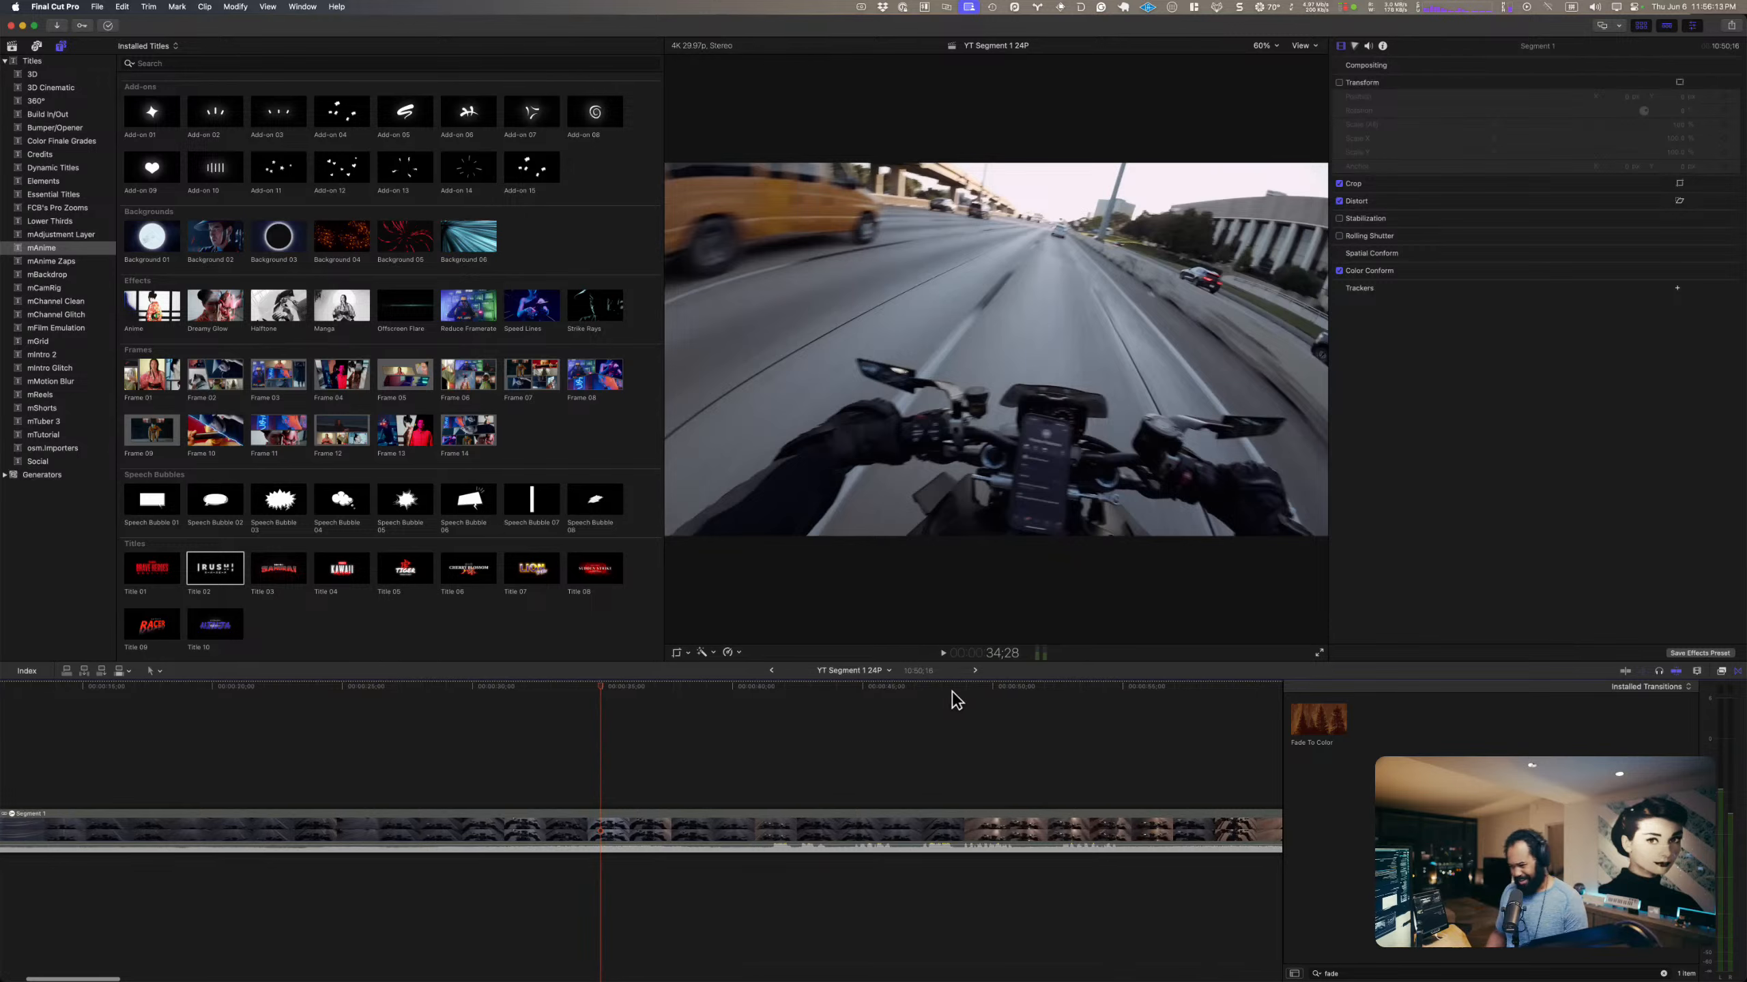
left_click(952, 691)
key("space")
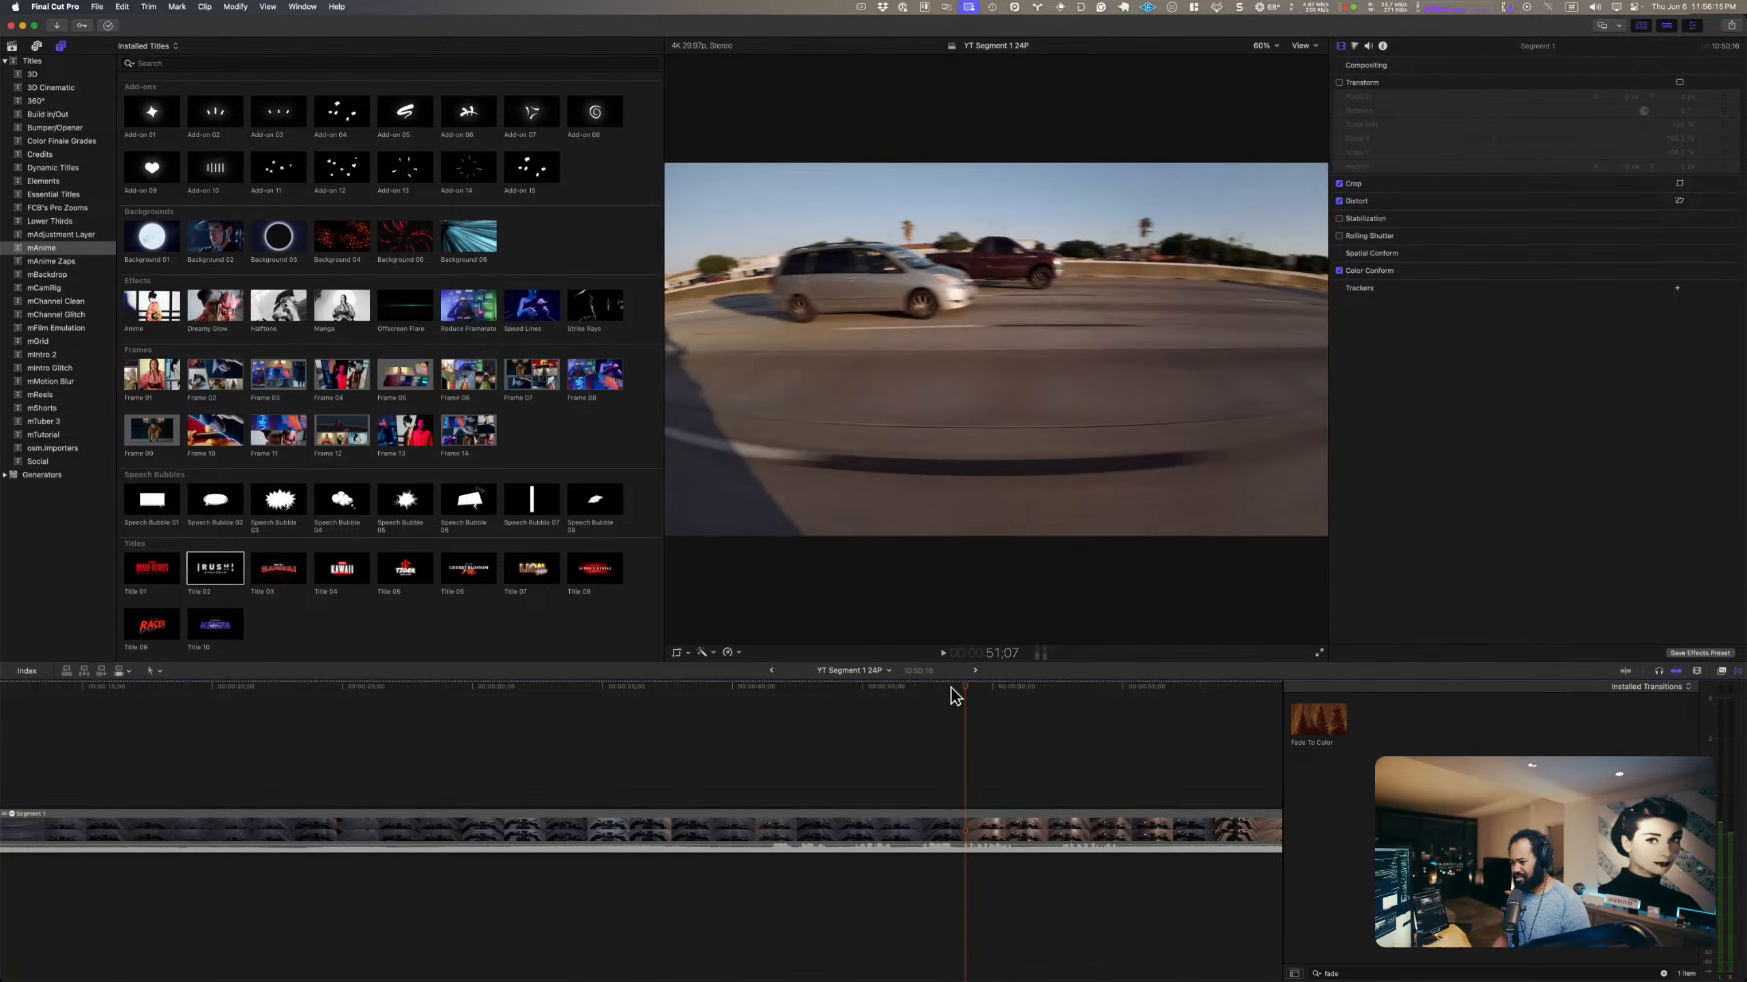
left_click(1036, 689)
left_click(1122, 689)
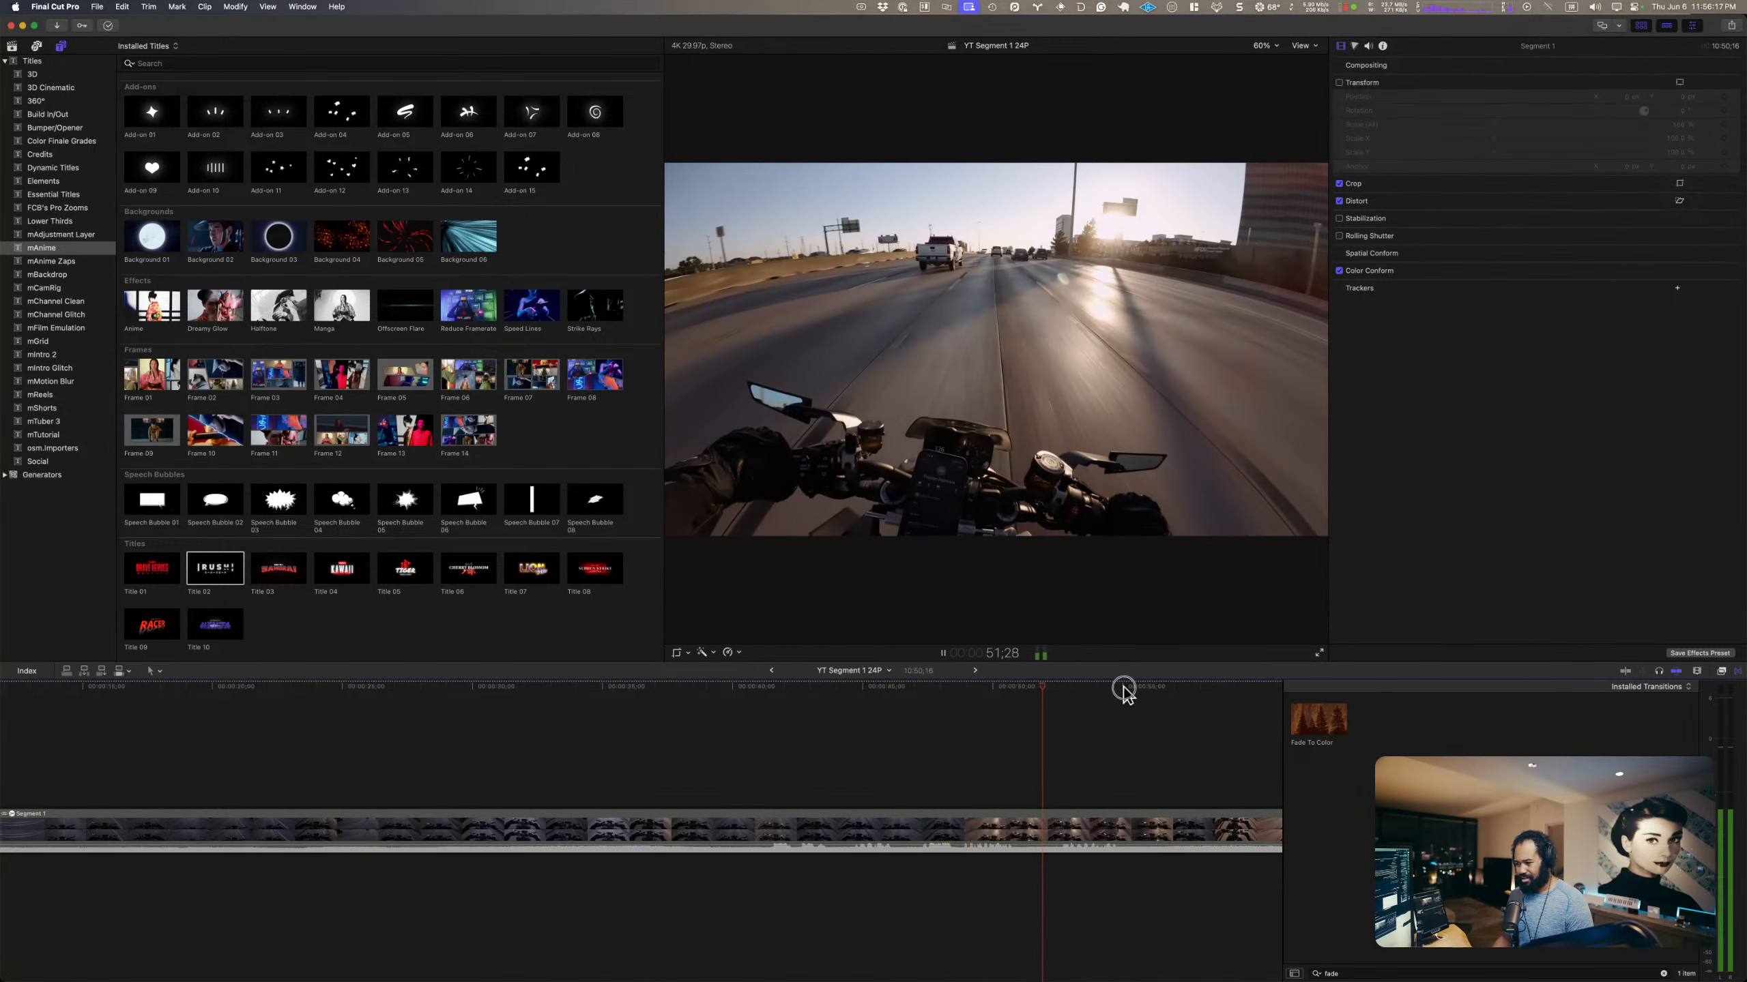
left_click(1192, 688)
left_click(1227, 688)
key("space")
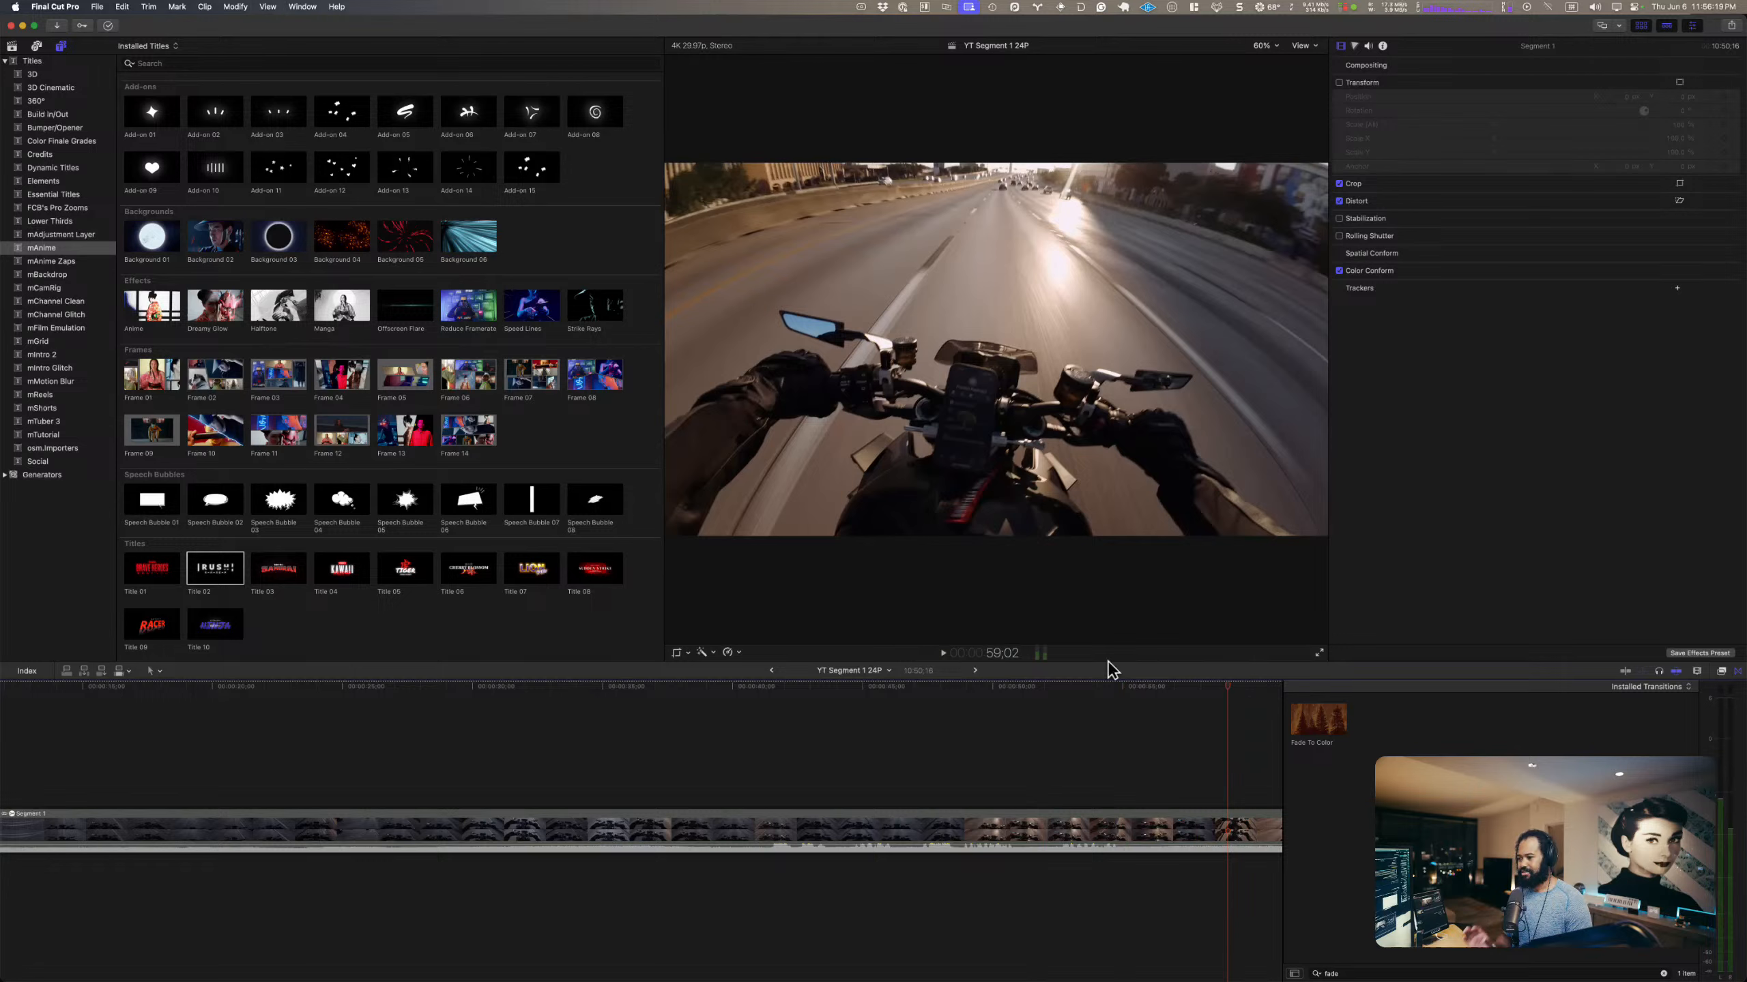
Step: Delete the RUSH title from above the start of Segment 1
scroll(199, 743, "left", 10)
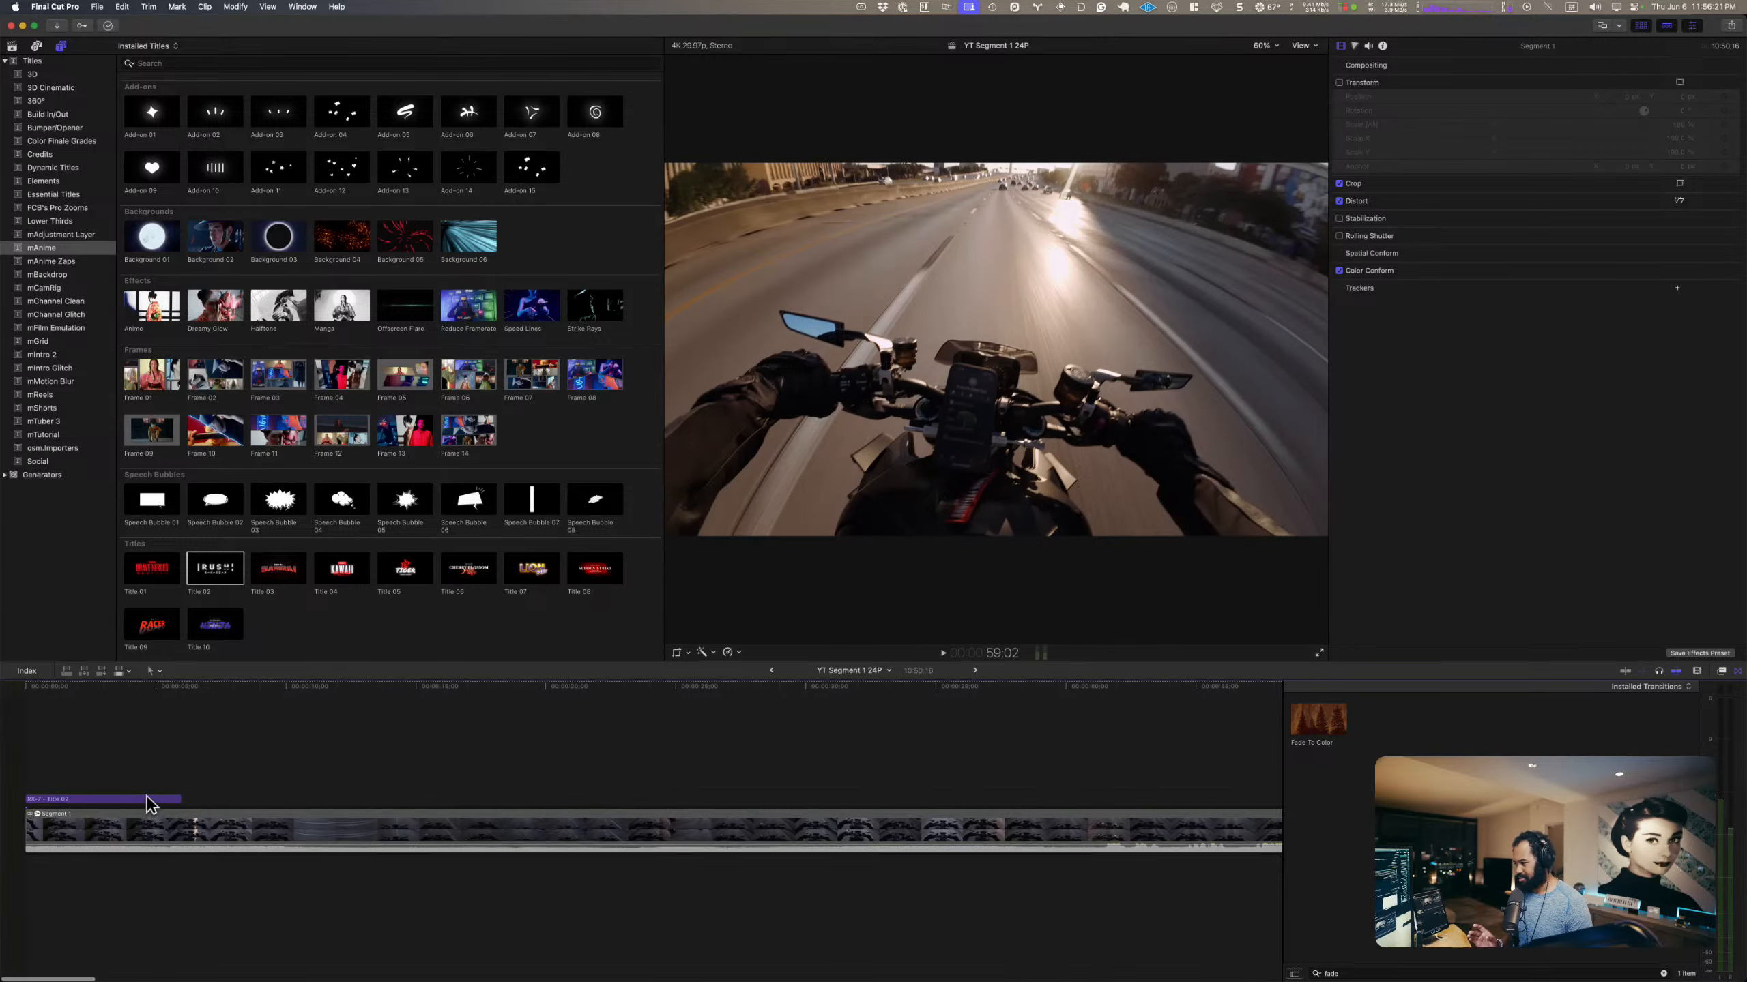
left_click(150, 800)
key("Delete")
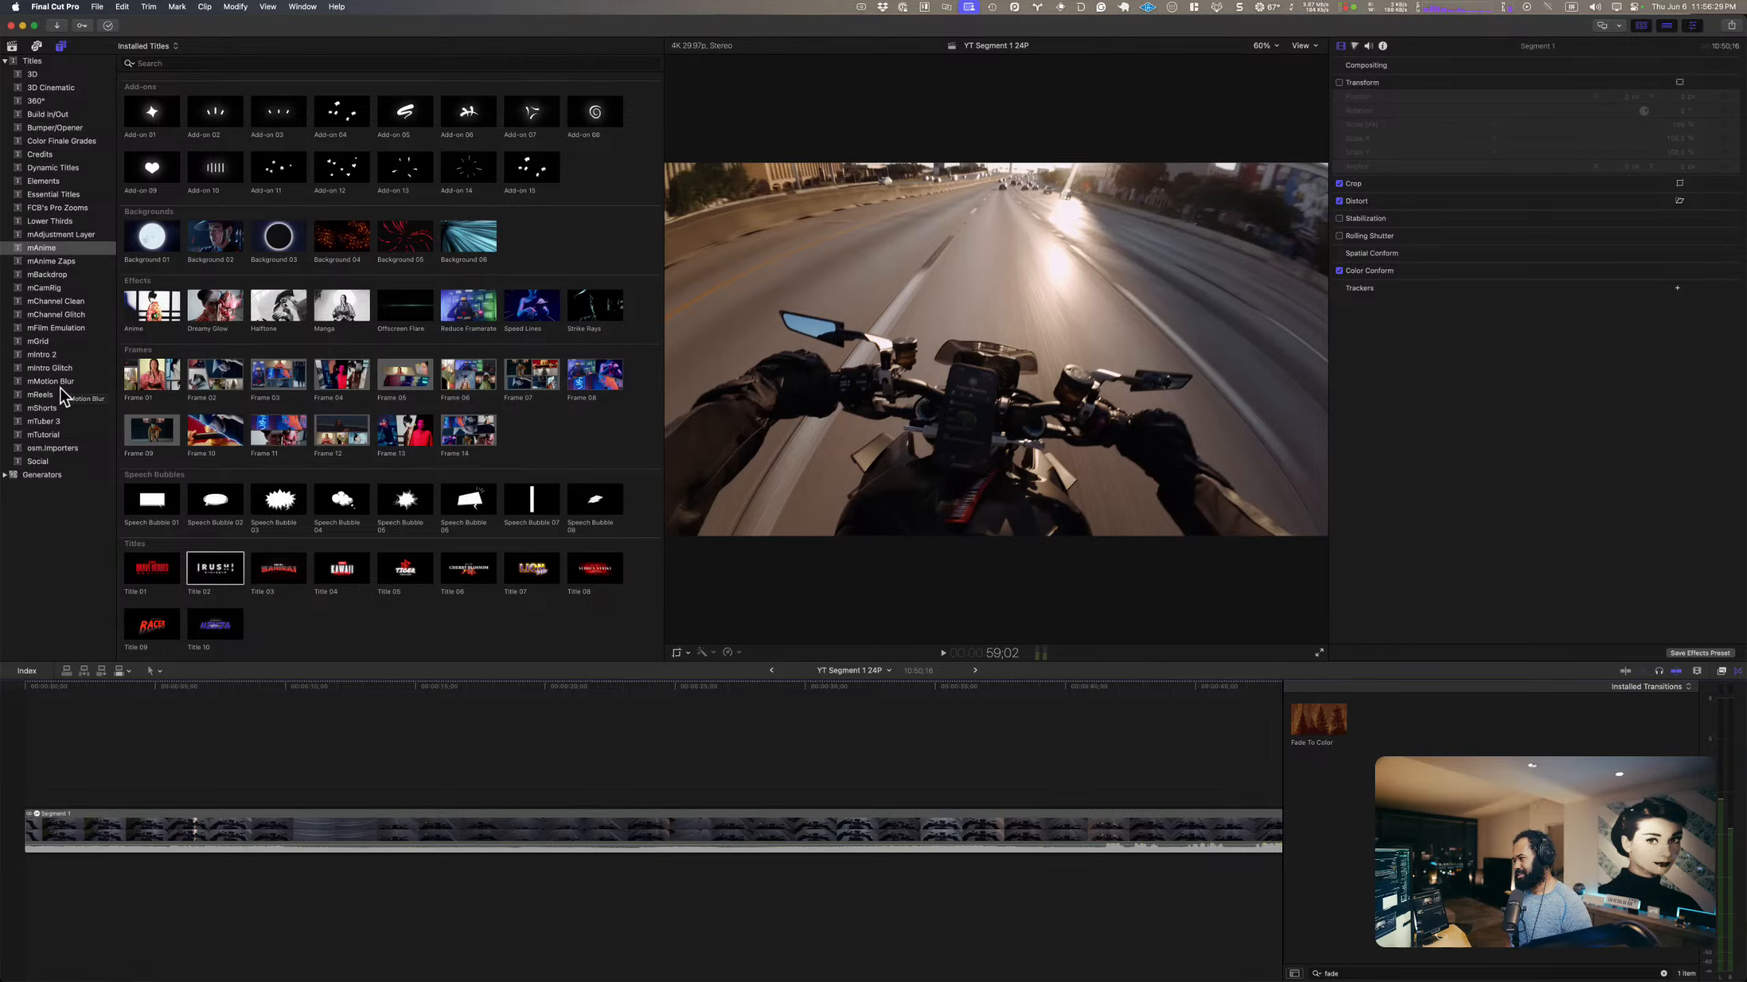
Step: Browse the mMotion Blur, mTuber 3, mTutorial and mChannel Clean title categories for an opening title
left_click(60, 385)
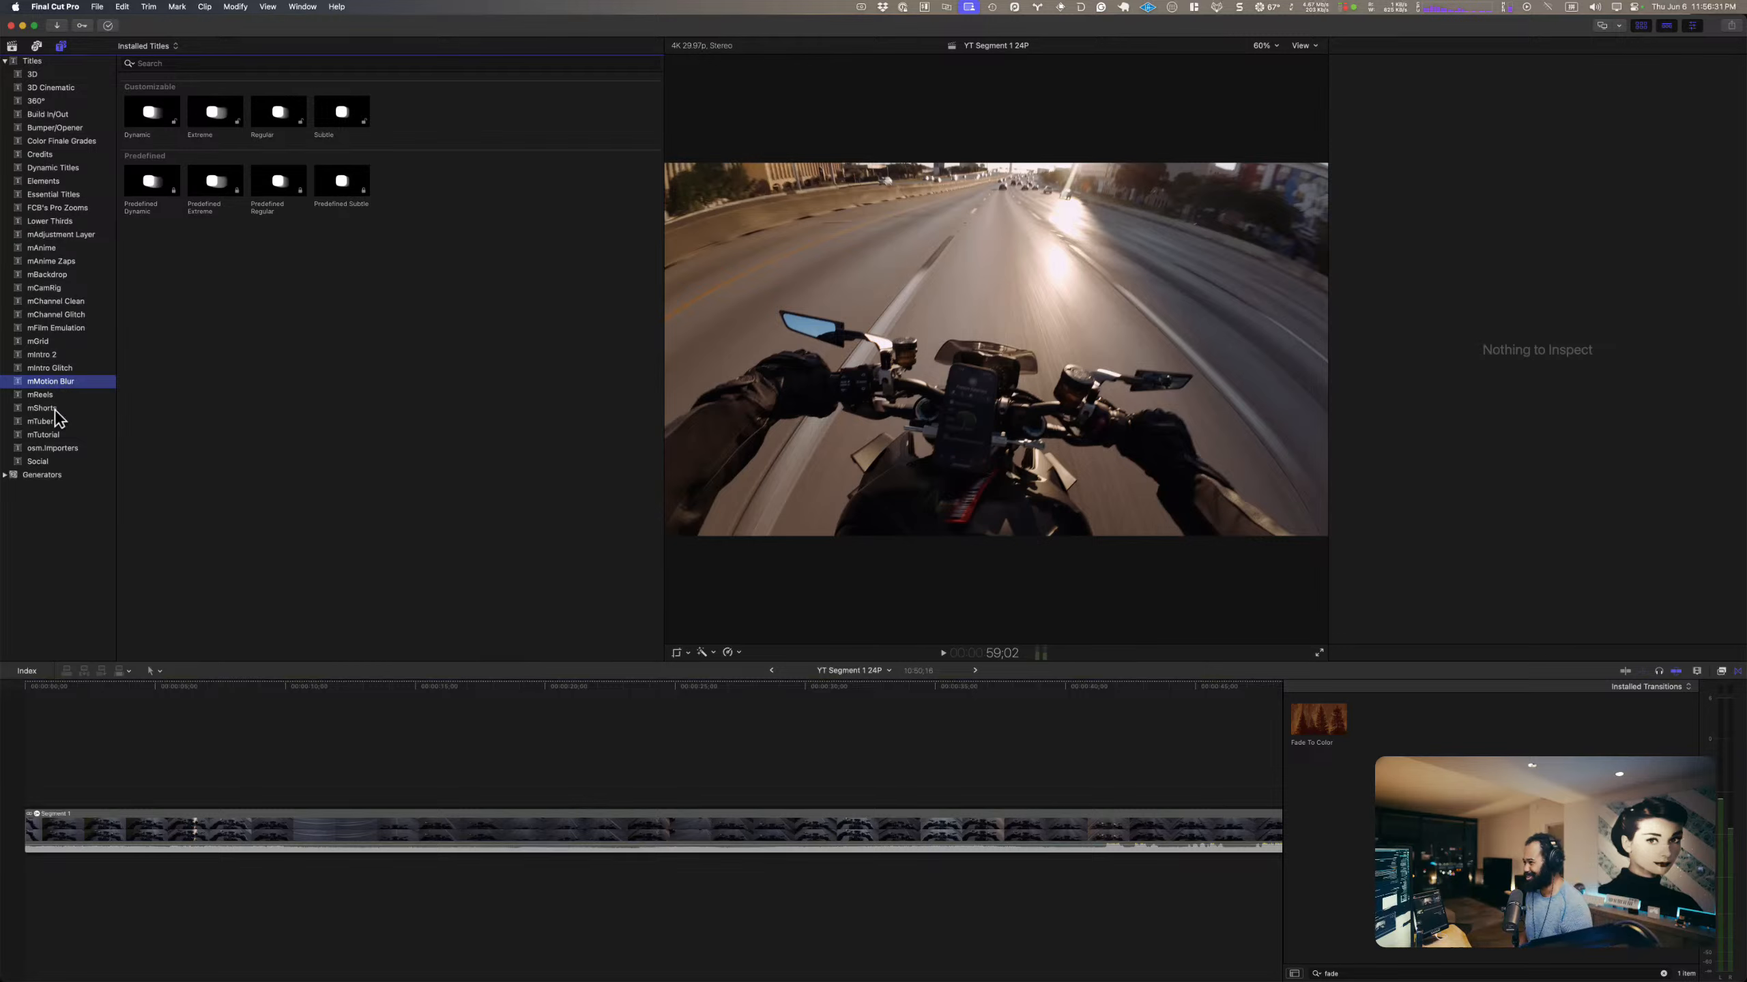
left_click(59, 422)
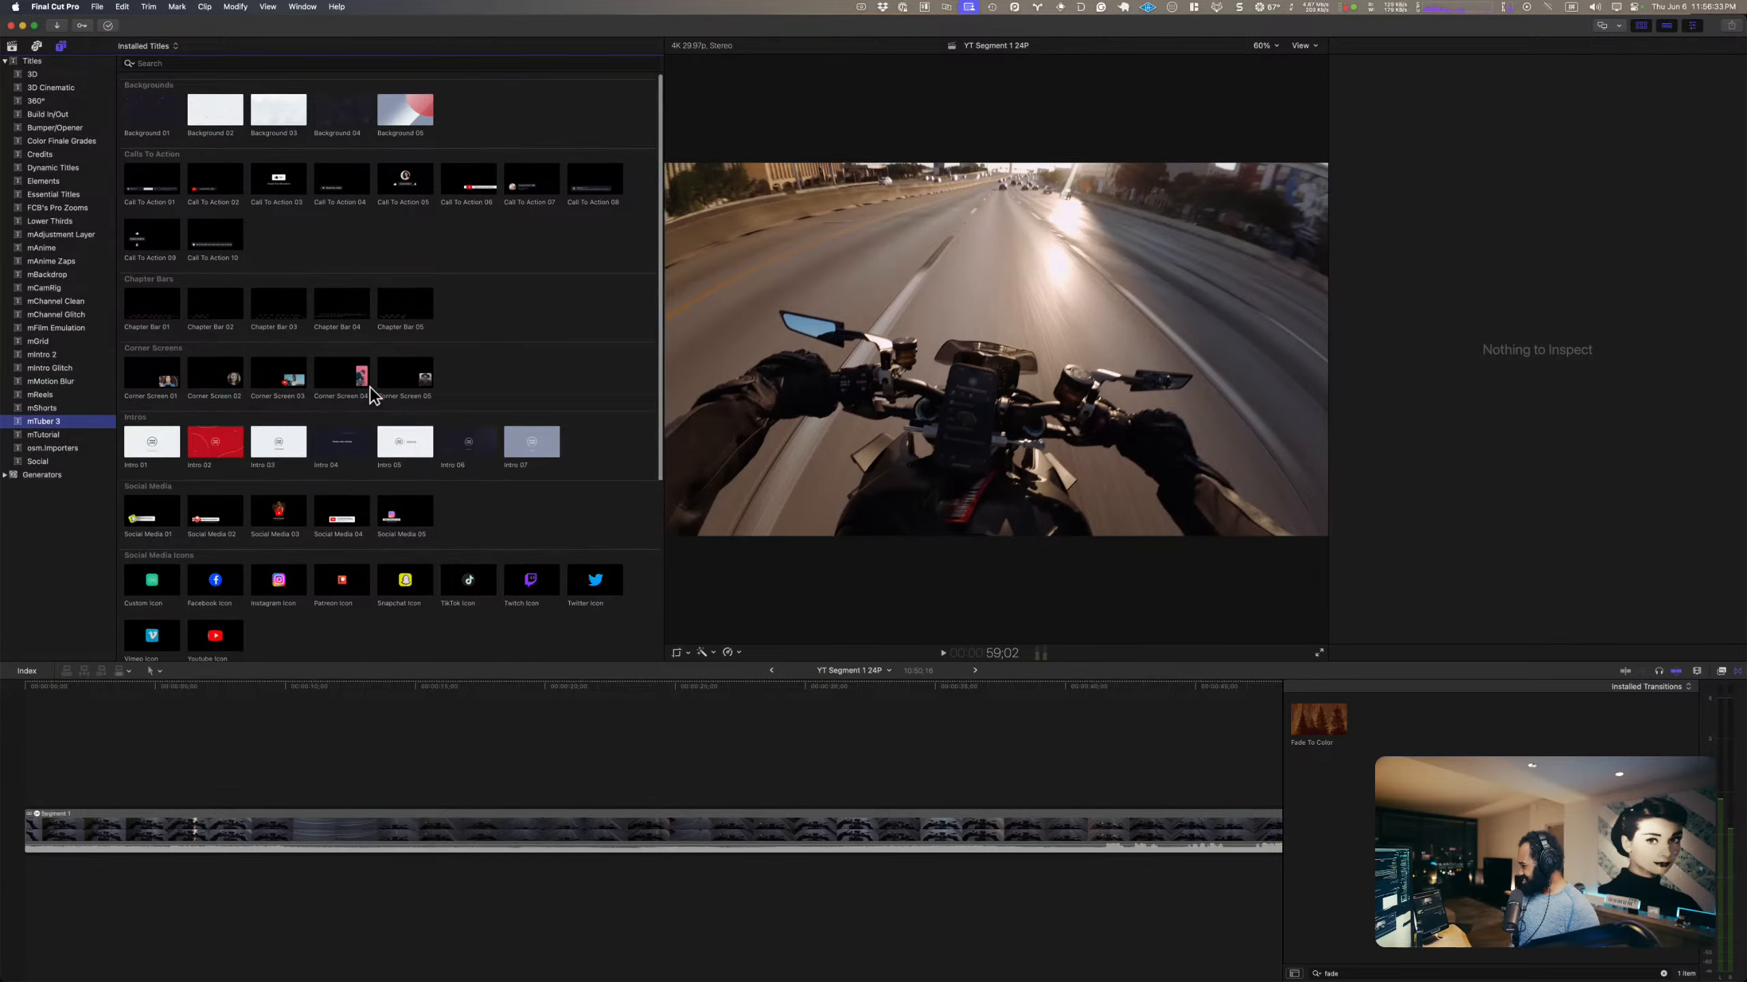
scroll(344, 430, "down", 4)
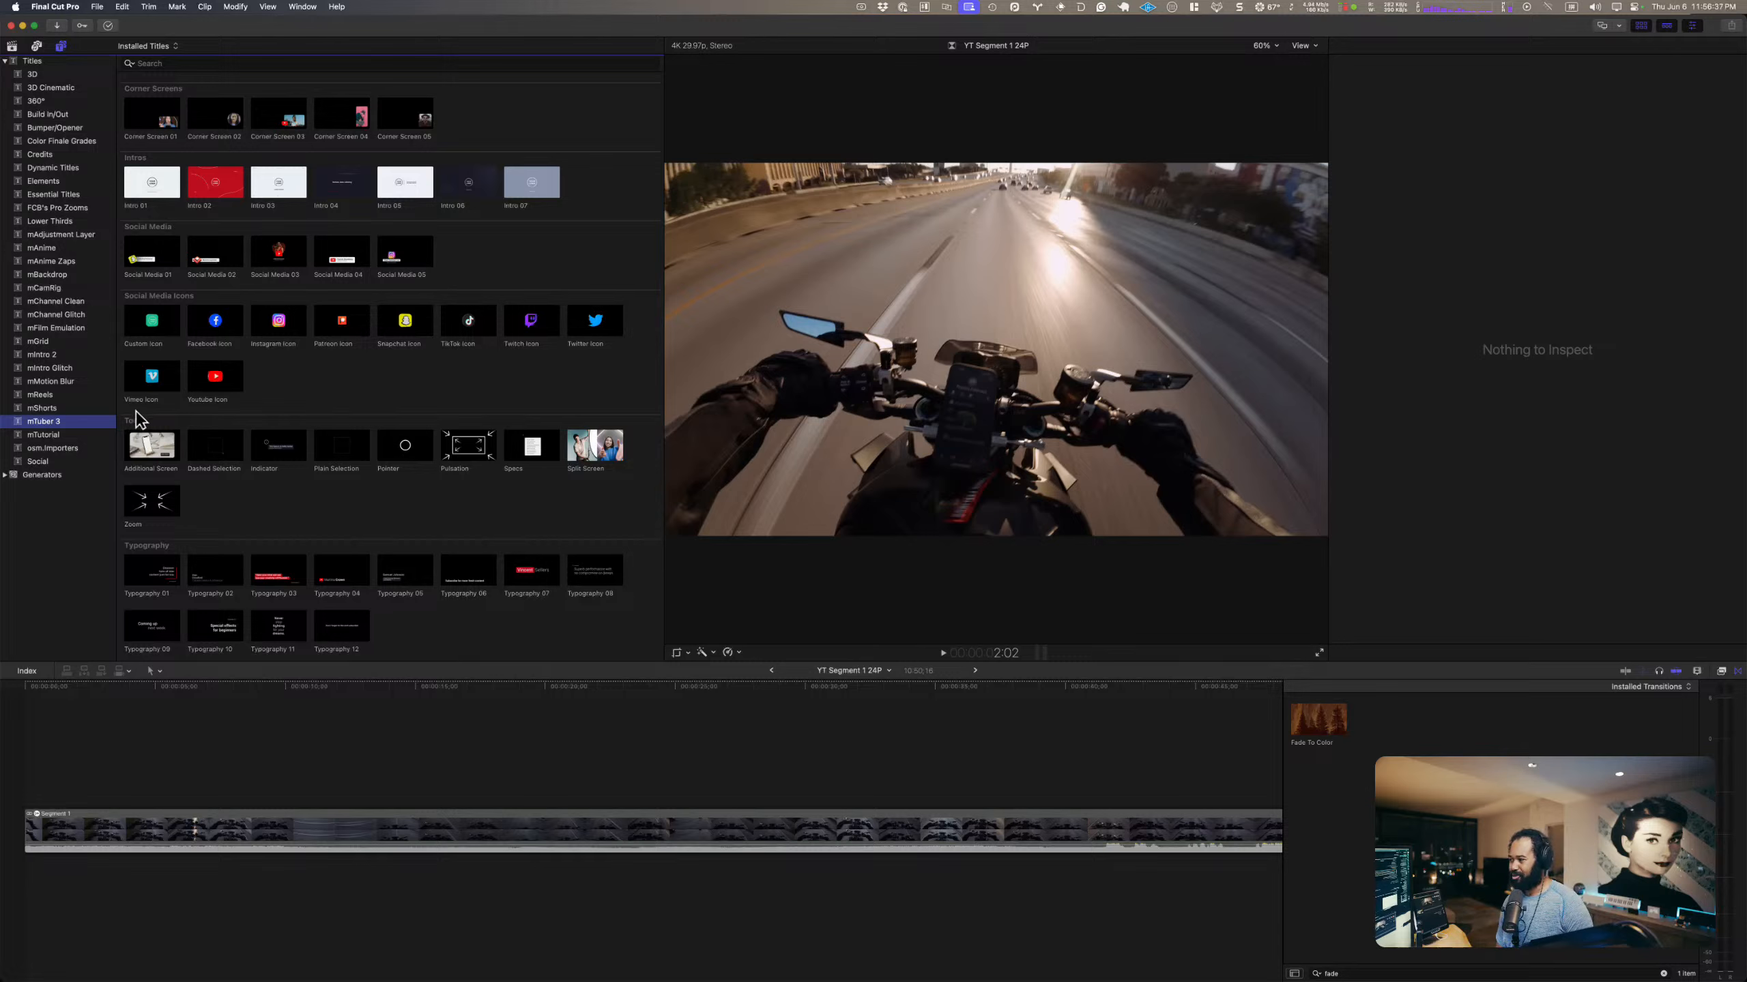
left_click(57, 435)
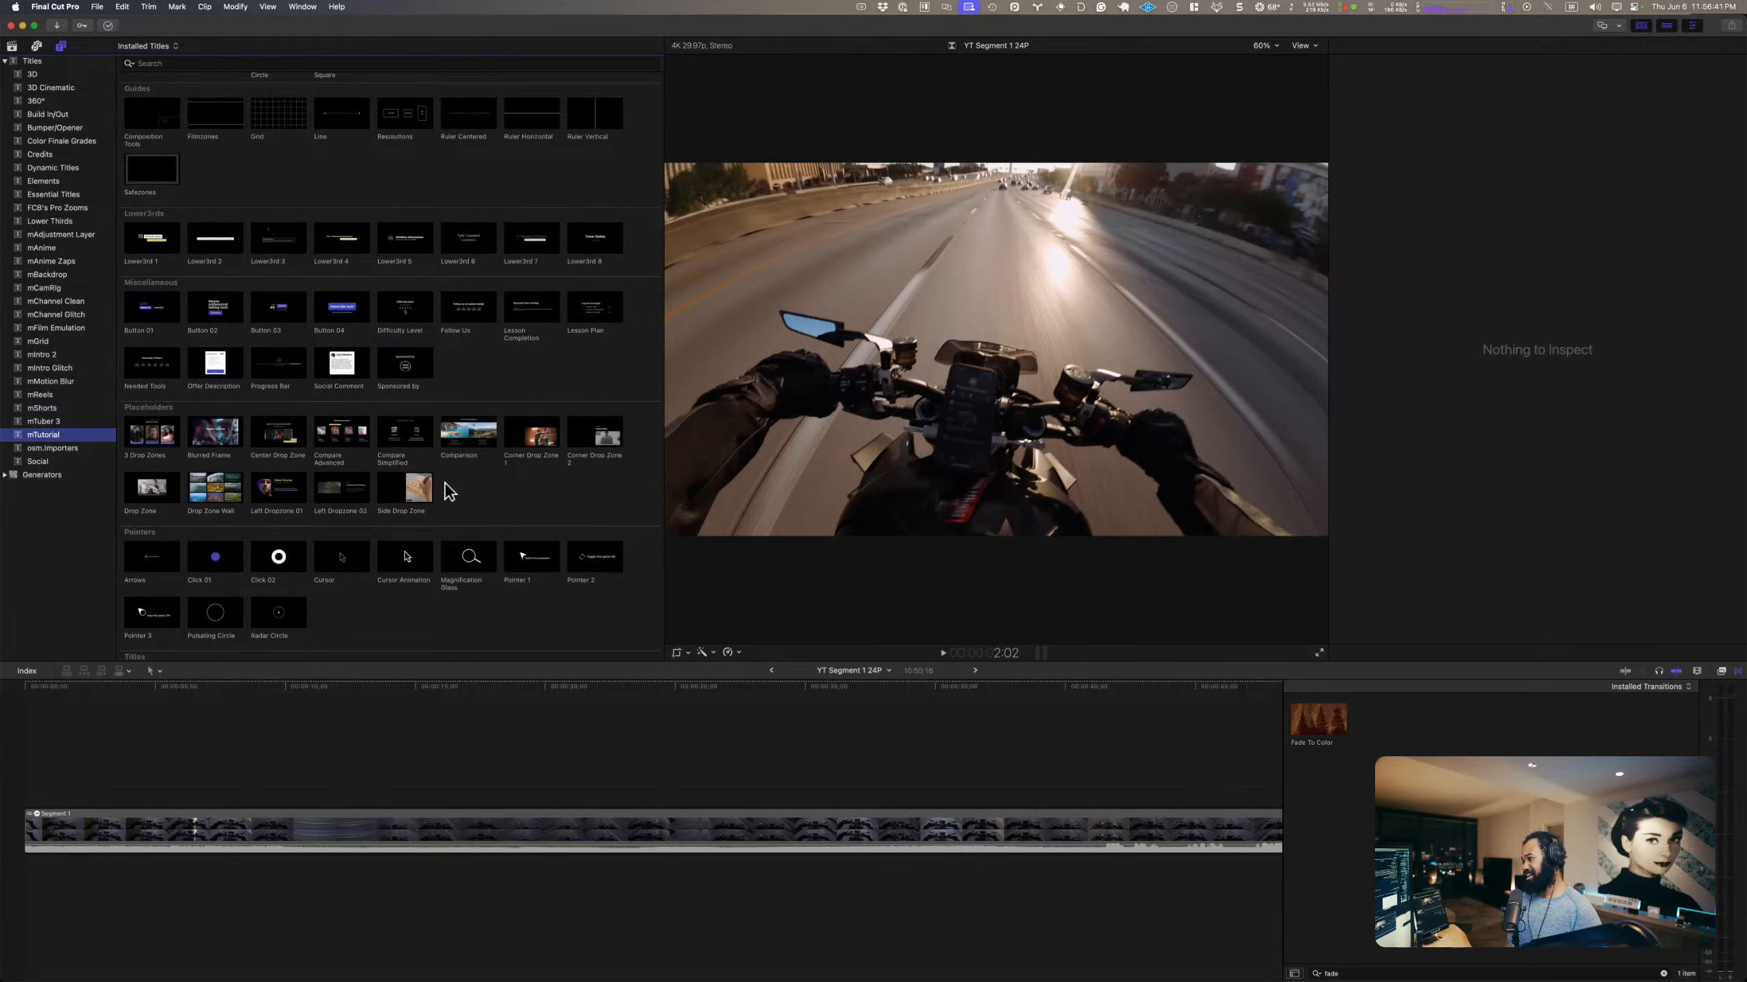
scroll(441, 488, "down", 2)
scroll(444, 470, "down", 3)
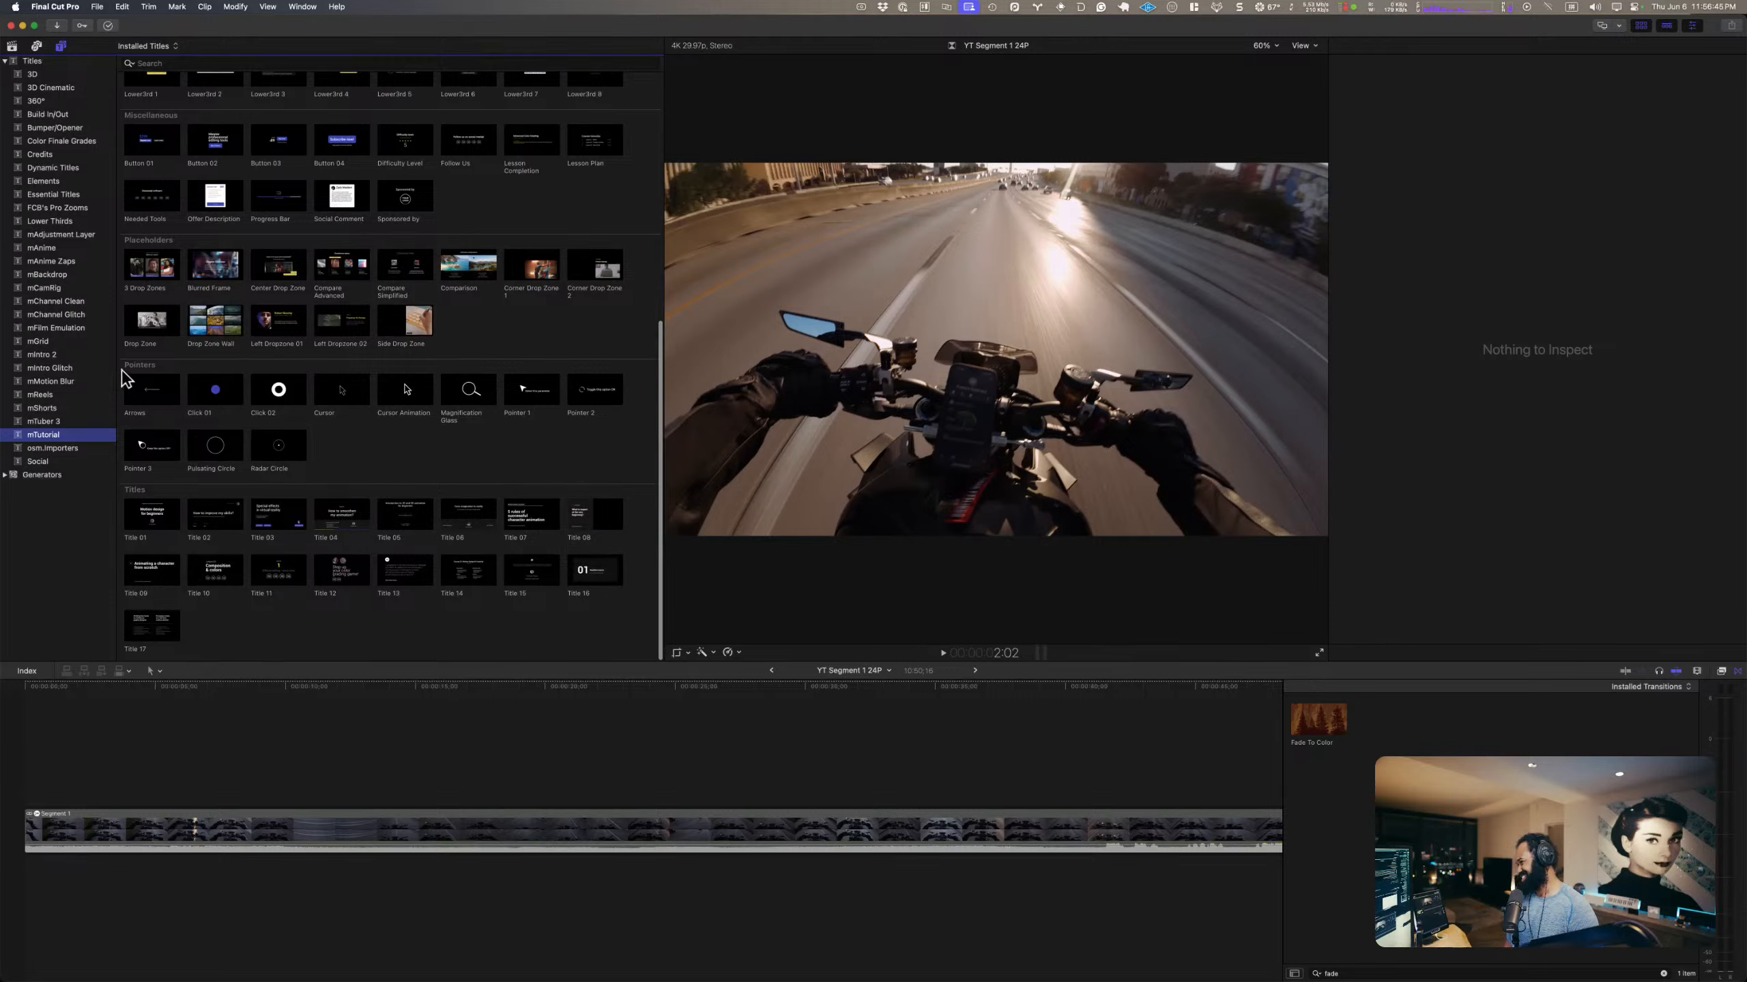
left_click(60, 303)
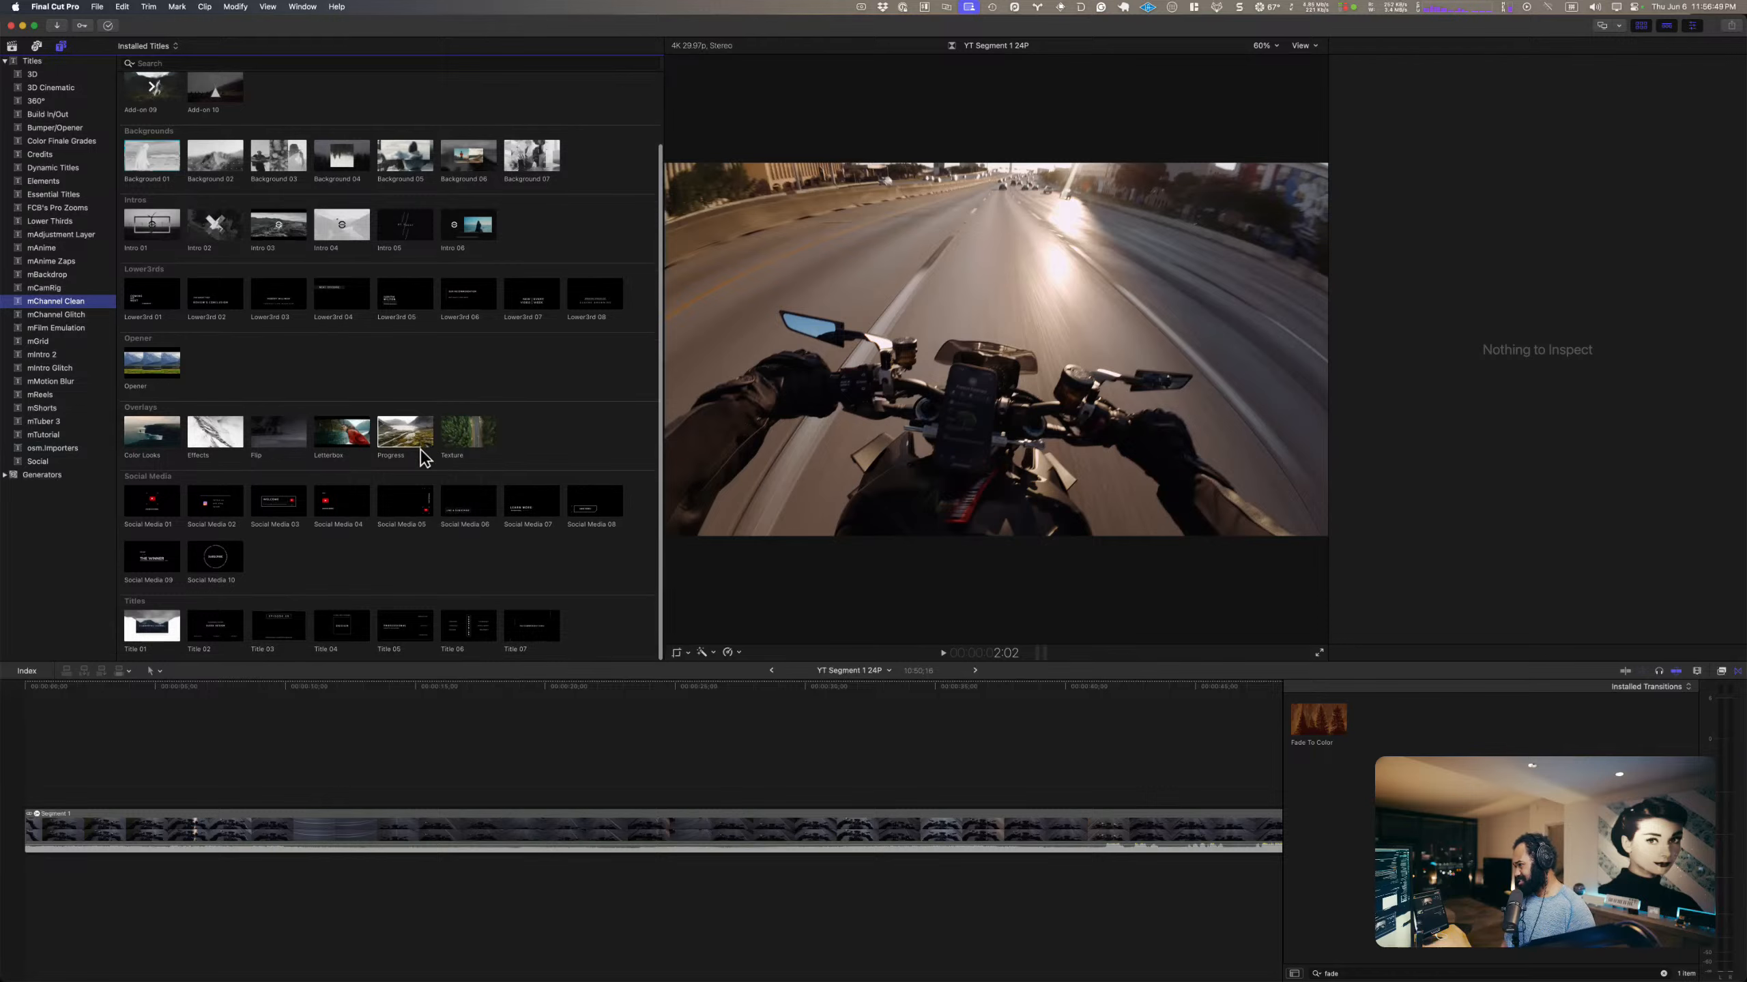
scroll(424, 458, "up", 1)
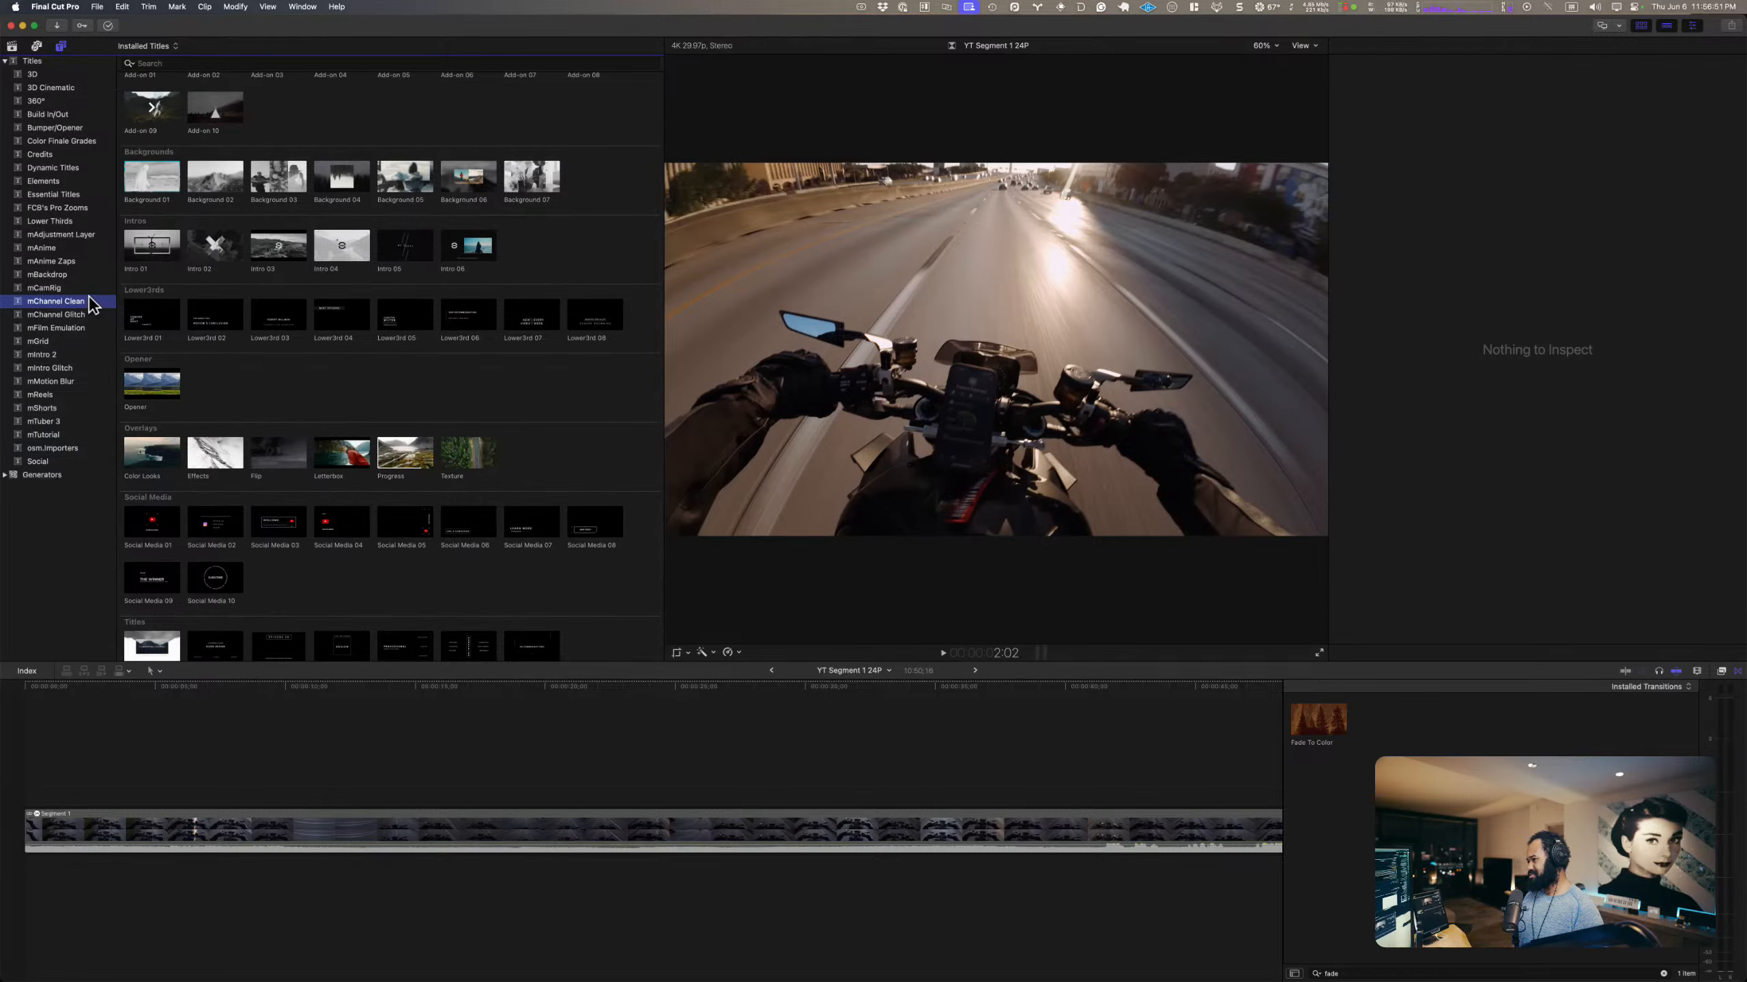
scroll(281, 430, "down", 1)
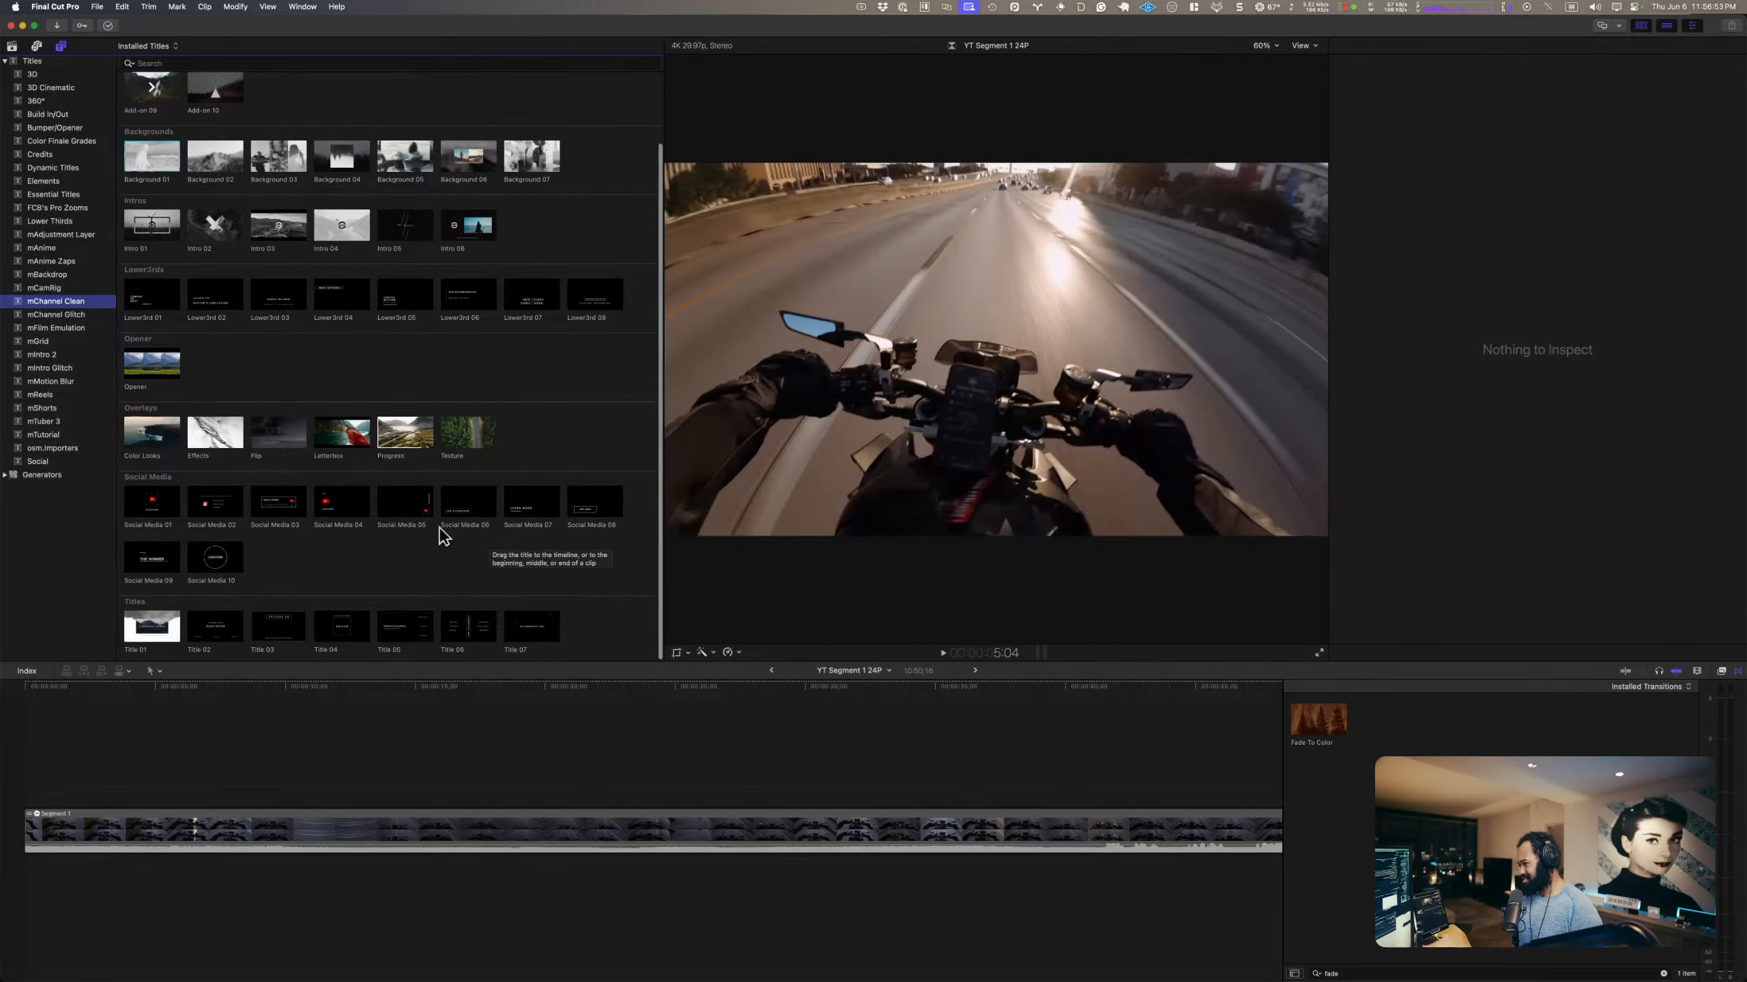
left_click(259, 588)
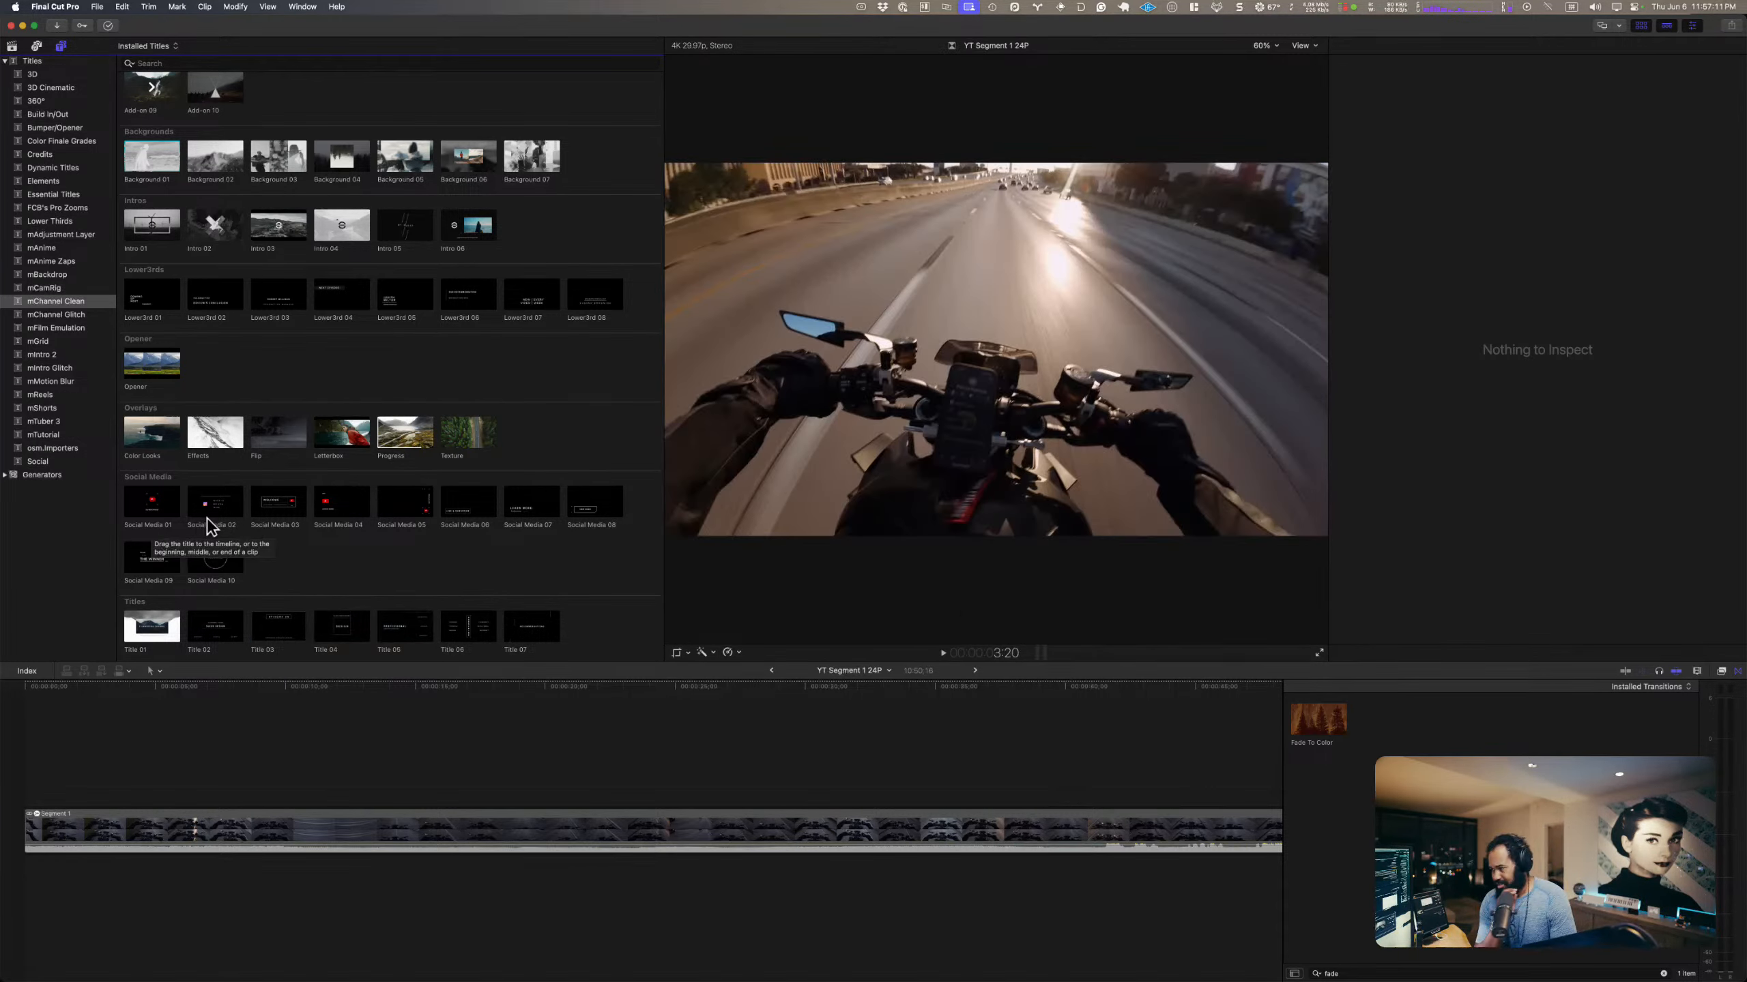
Step: Place Title 02 from the mChannel Glitch category above the start of Segment 1 and preview it at 2:17
left_click(79, 316)
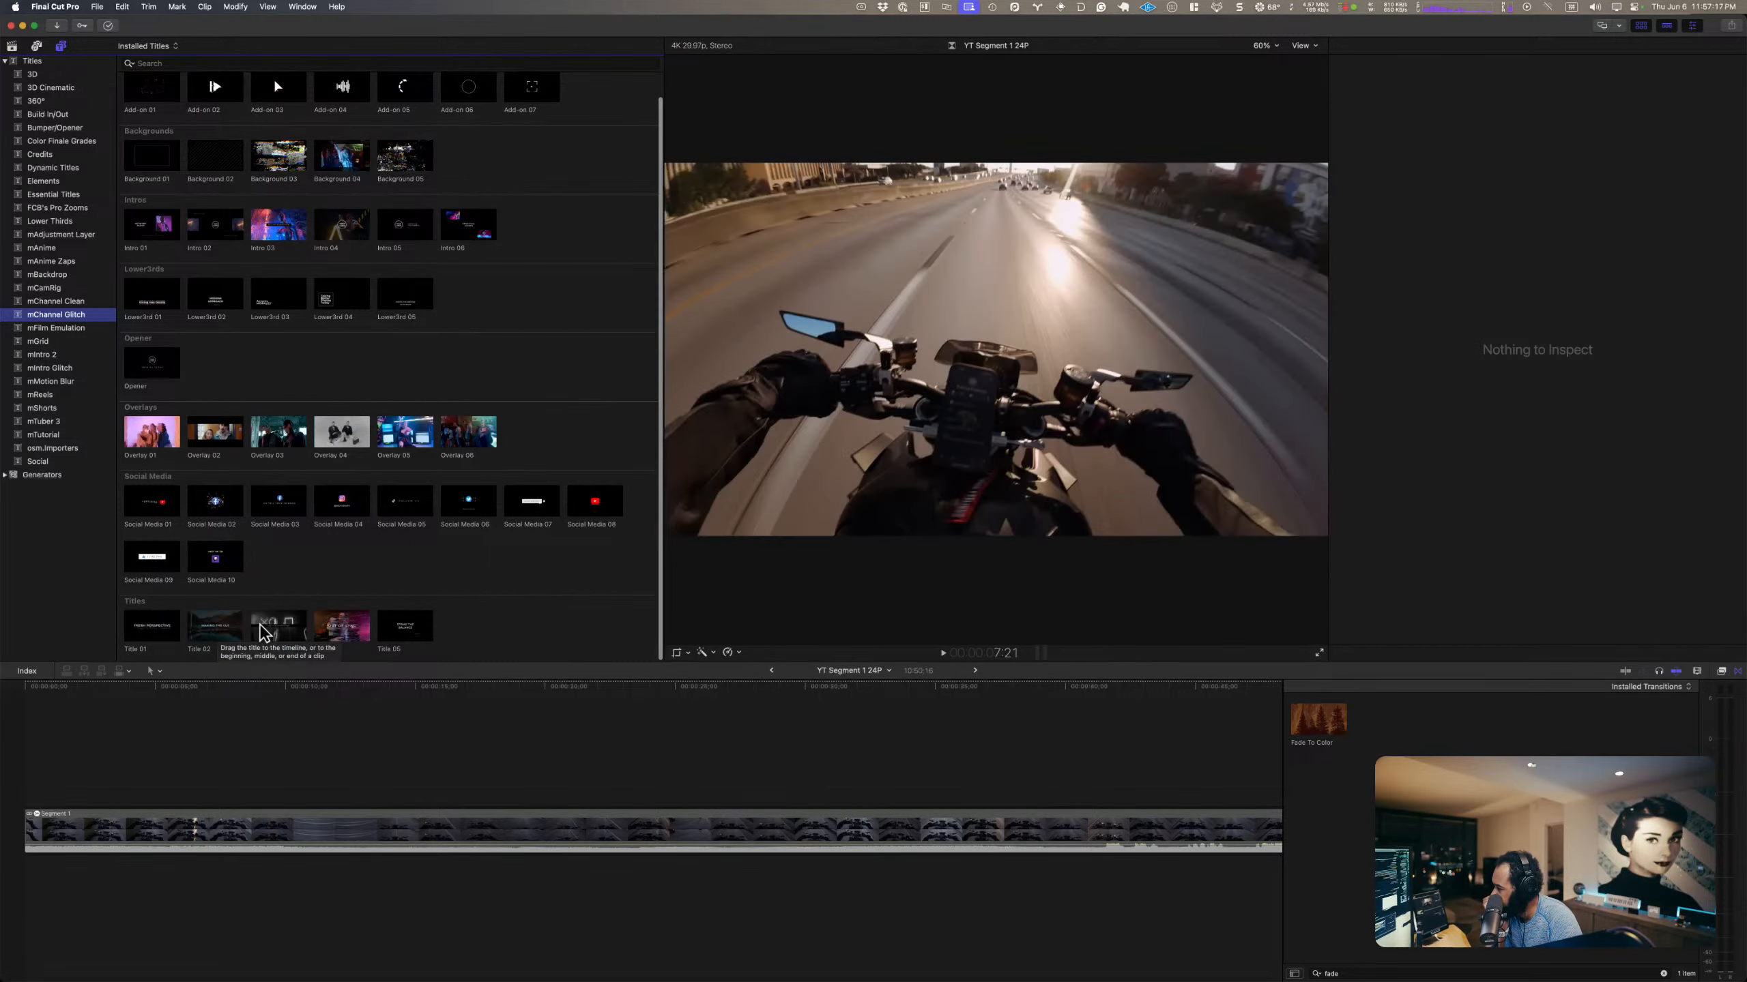
left_click(204, 635)
left_click_drag(204, 639, 38, 767)
left_click(29, 767)
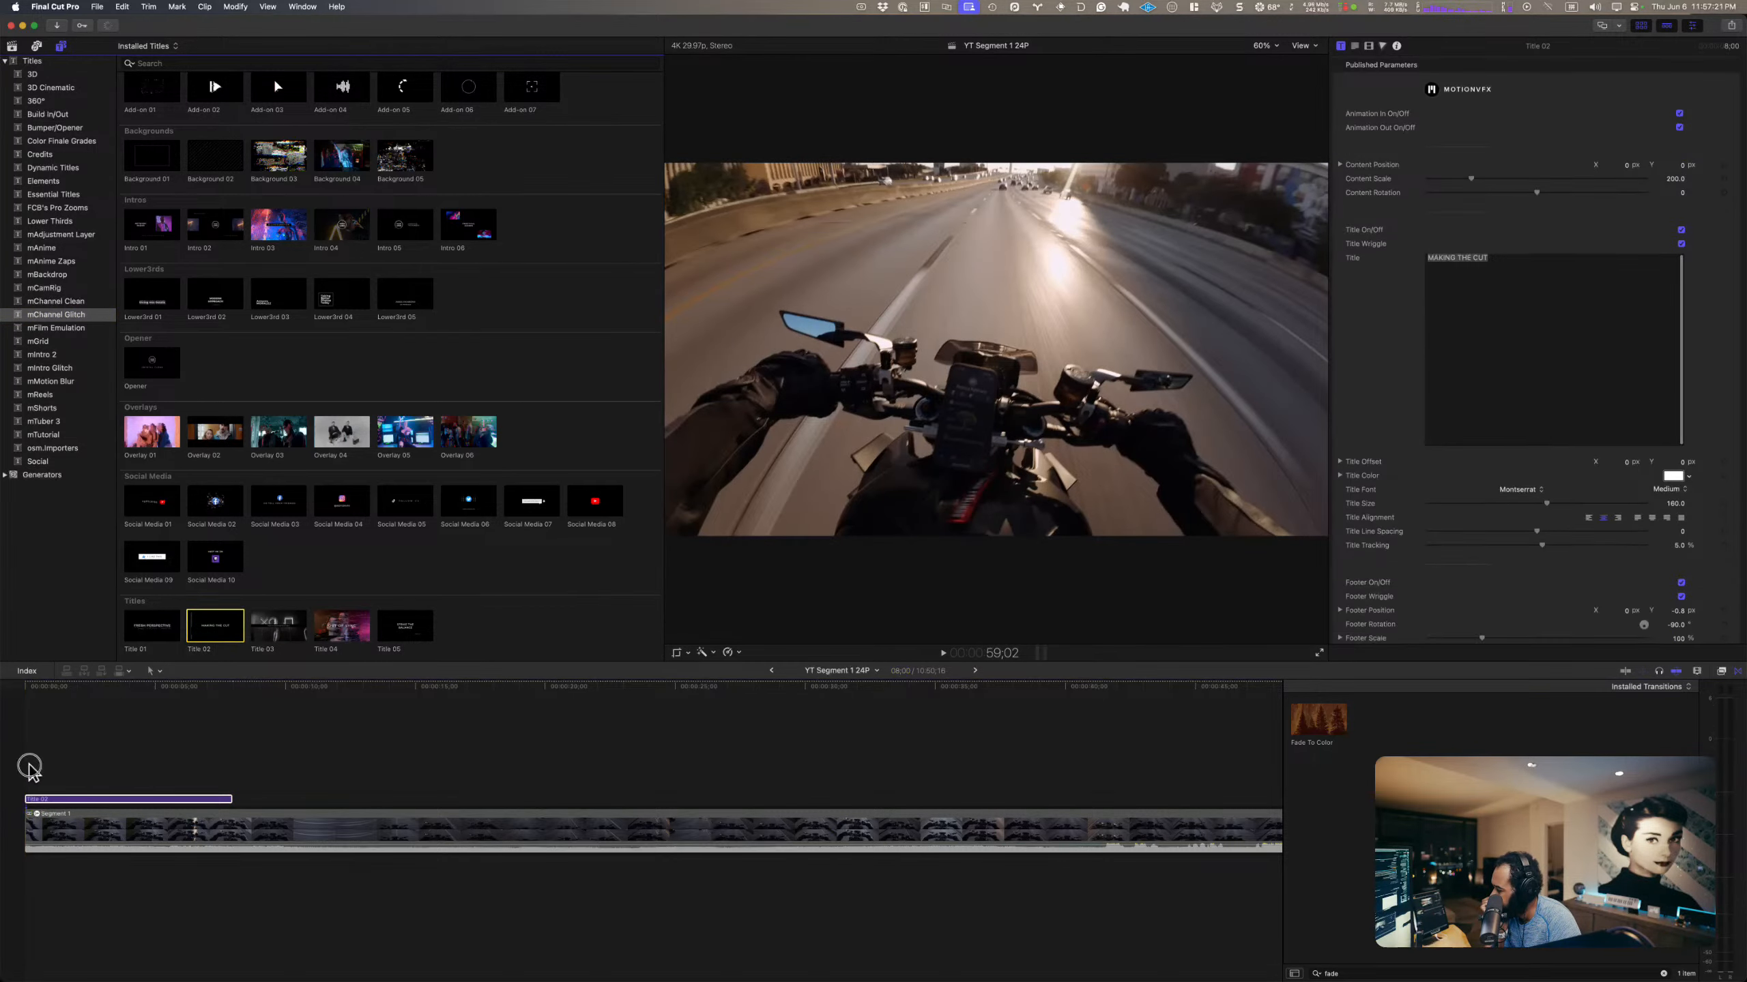
left_click(55, 800)
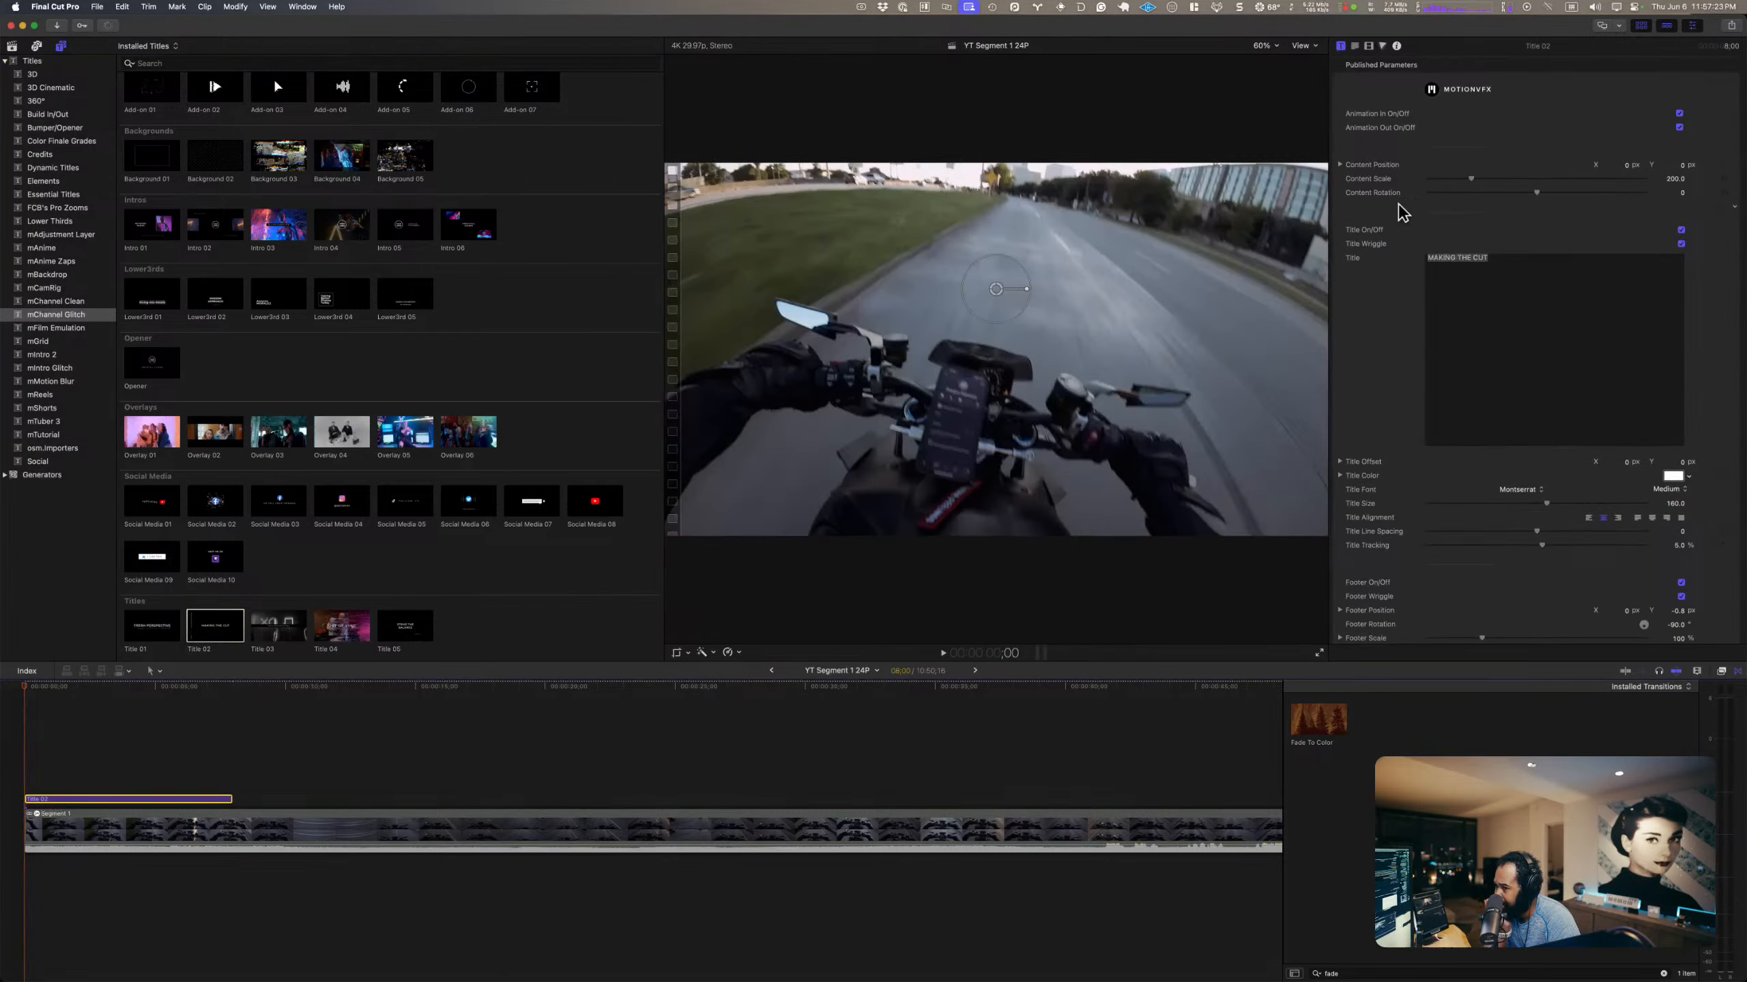
left_click(47, 691)
left_click(93, 690)
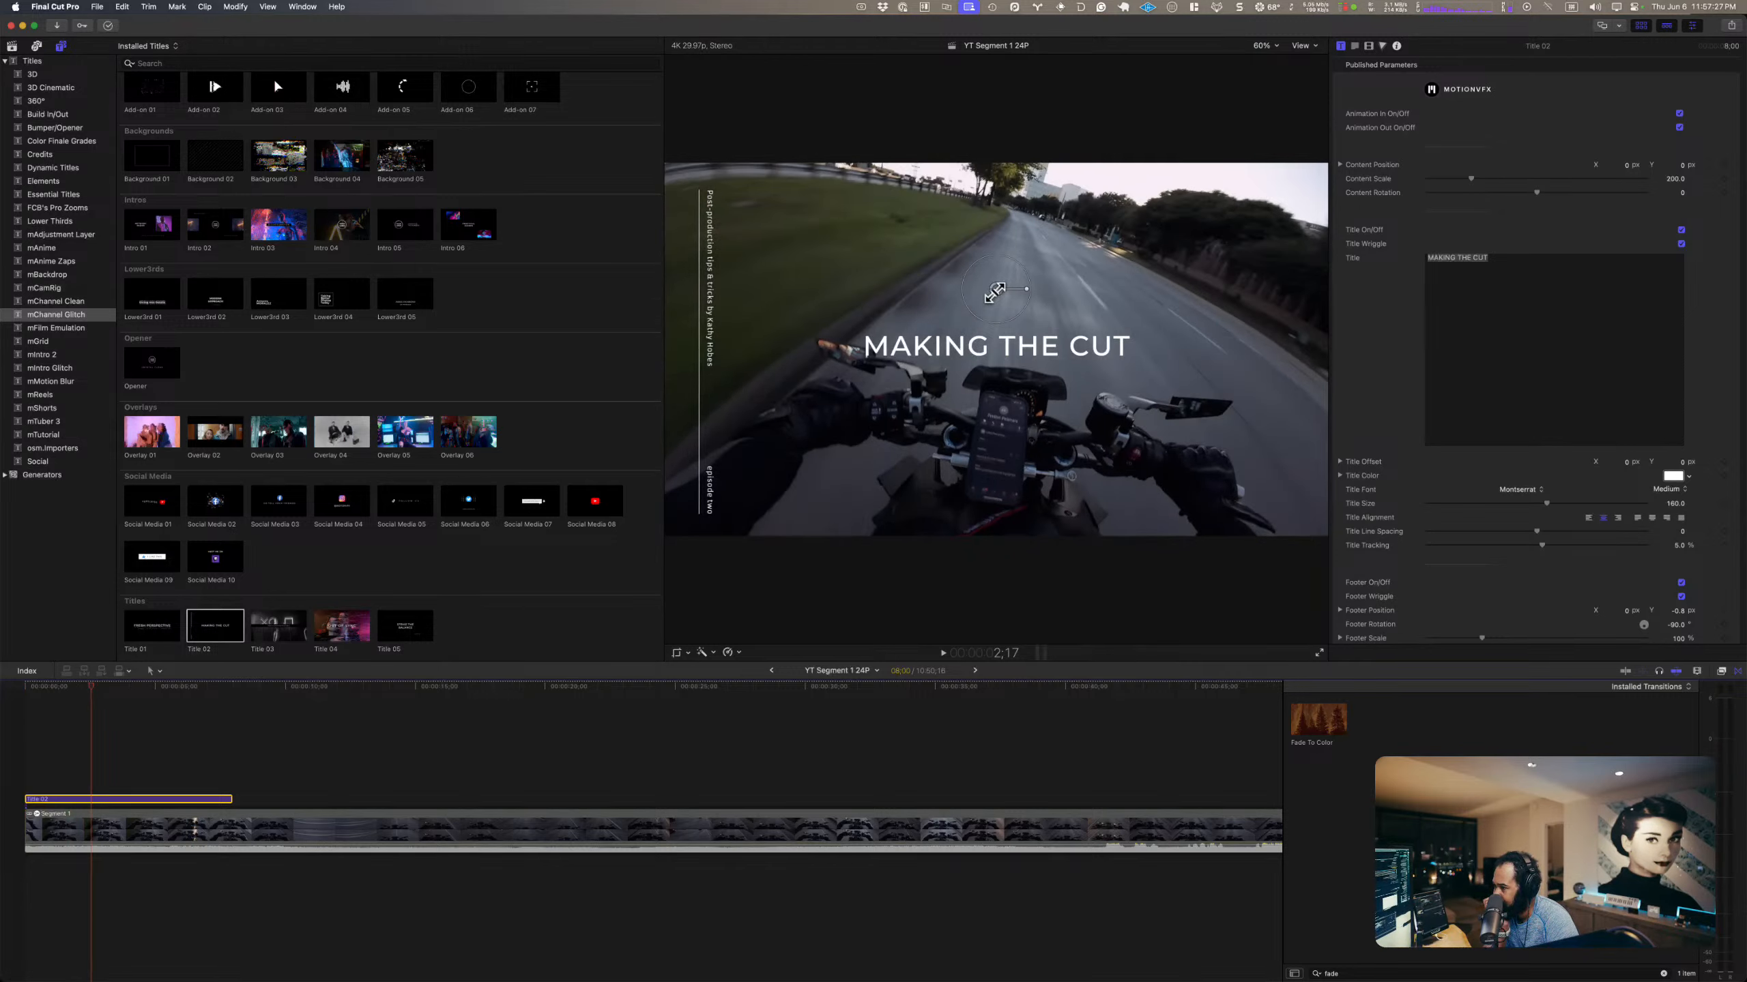
Step: Undo a small shift of Title 02 in the viewer and select its whole MAKING THE CUT title text
left_click_drag(995, 290, 998, 275)
key("super+z")
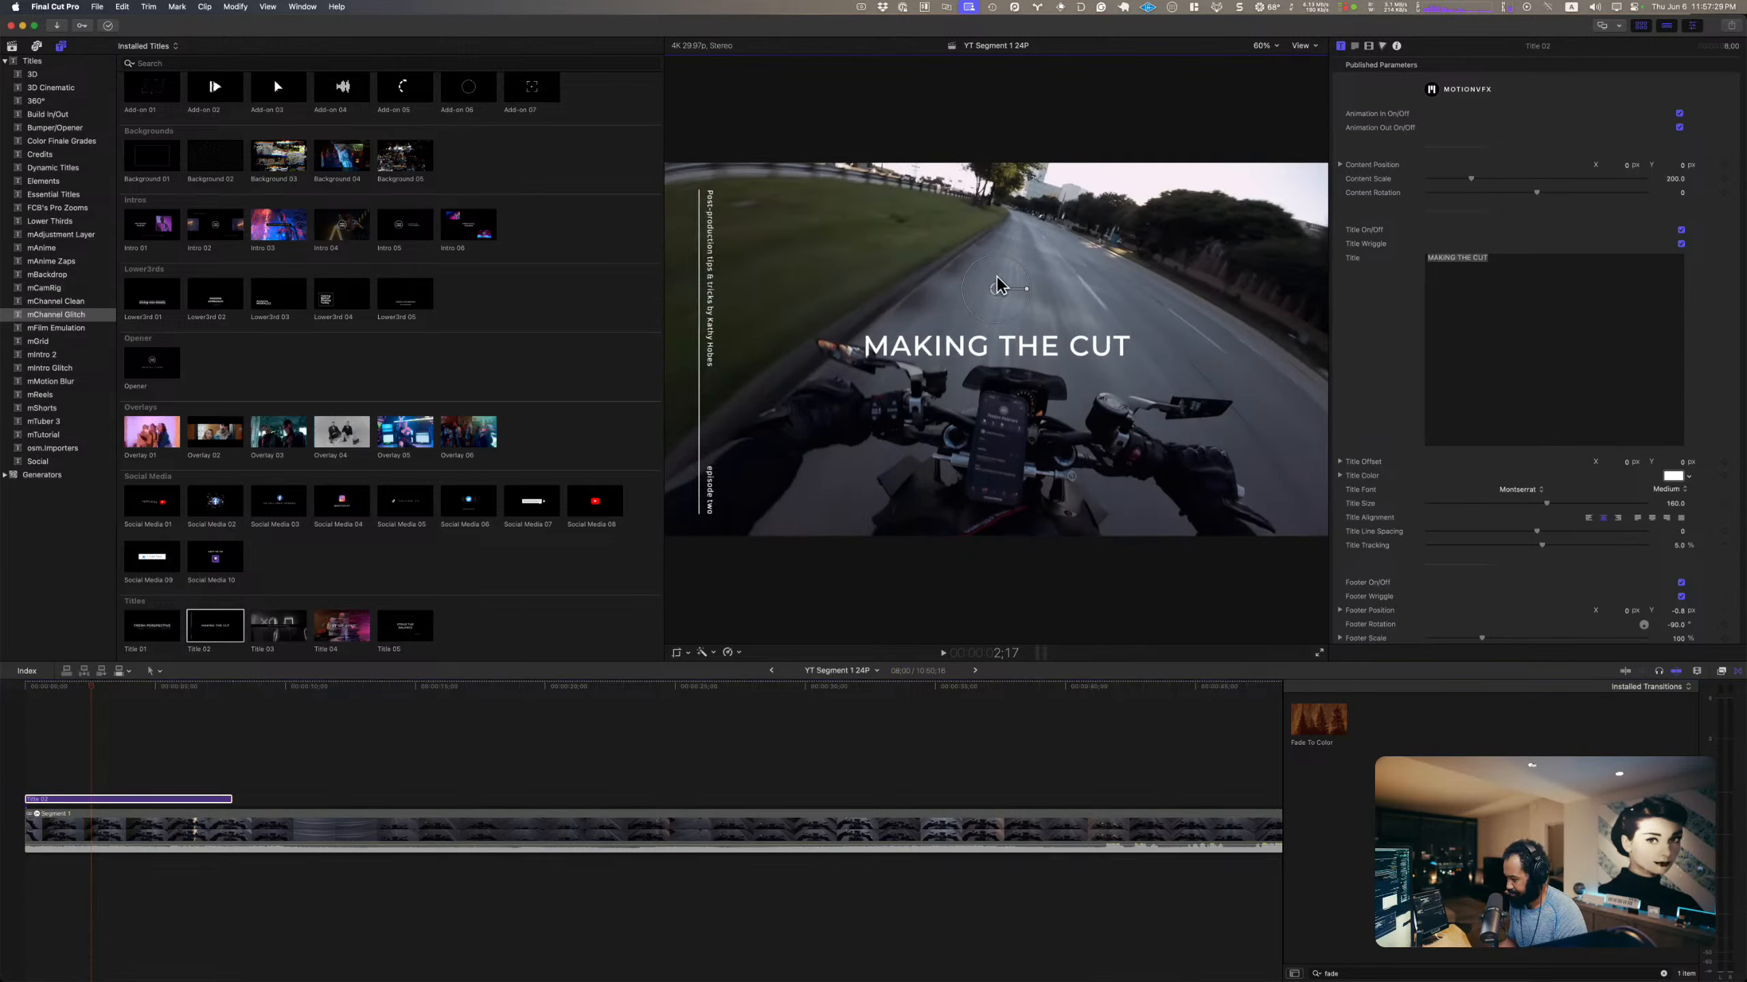
left_click(1513, 331)
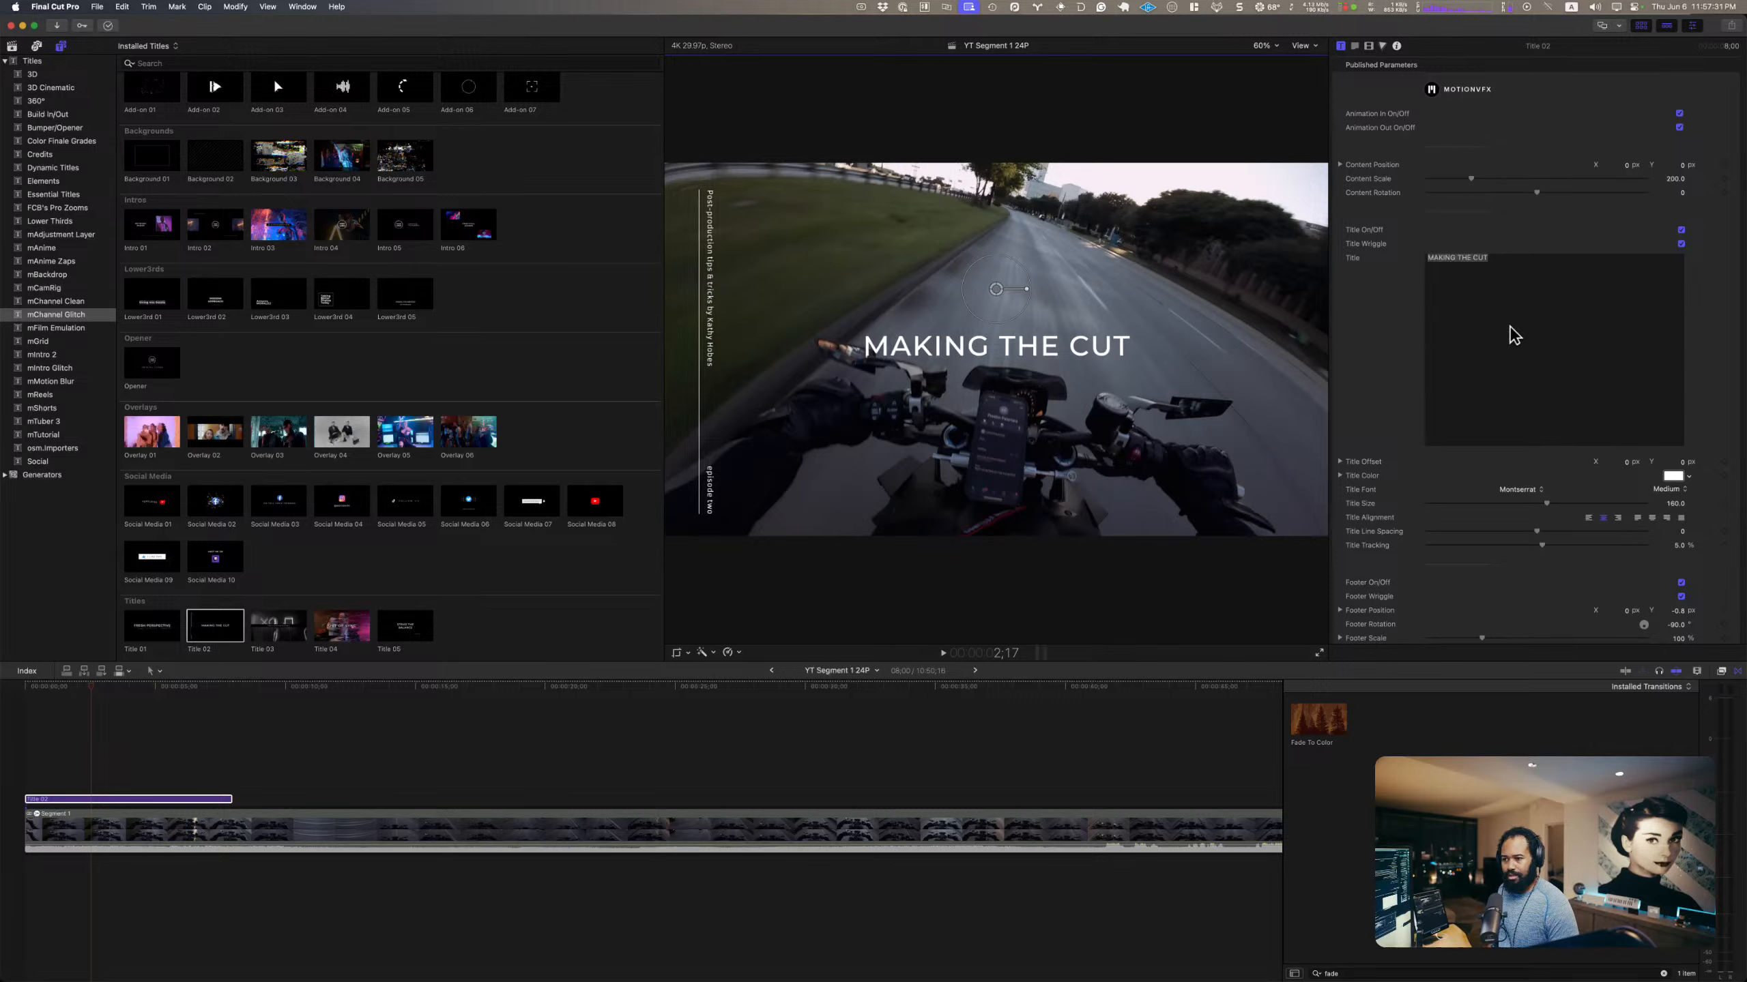
scroll(1513, 337, "down", 2)
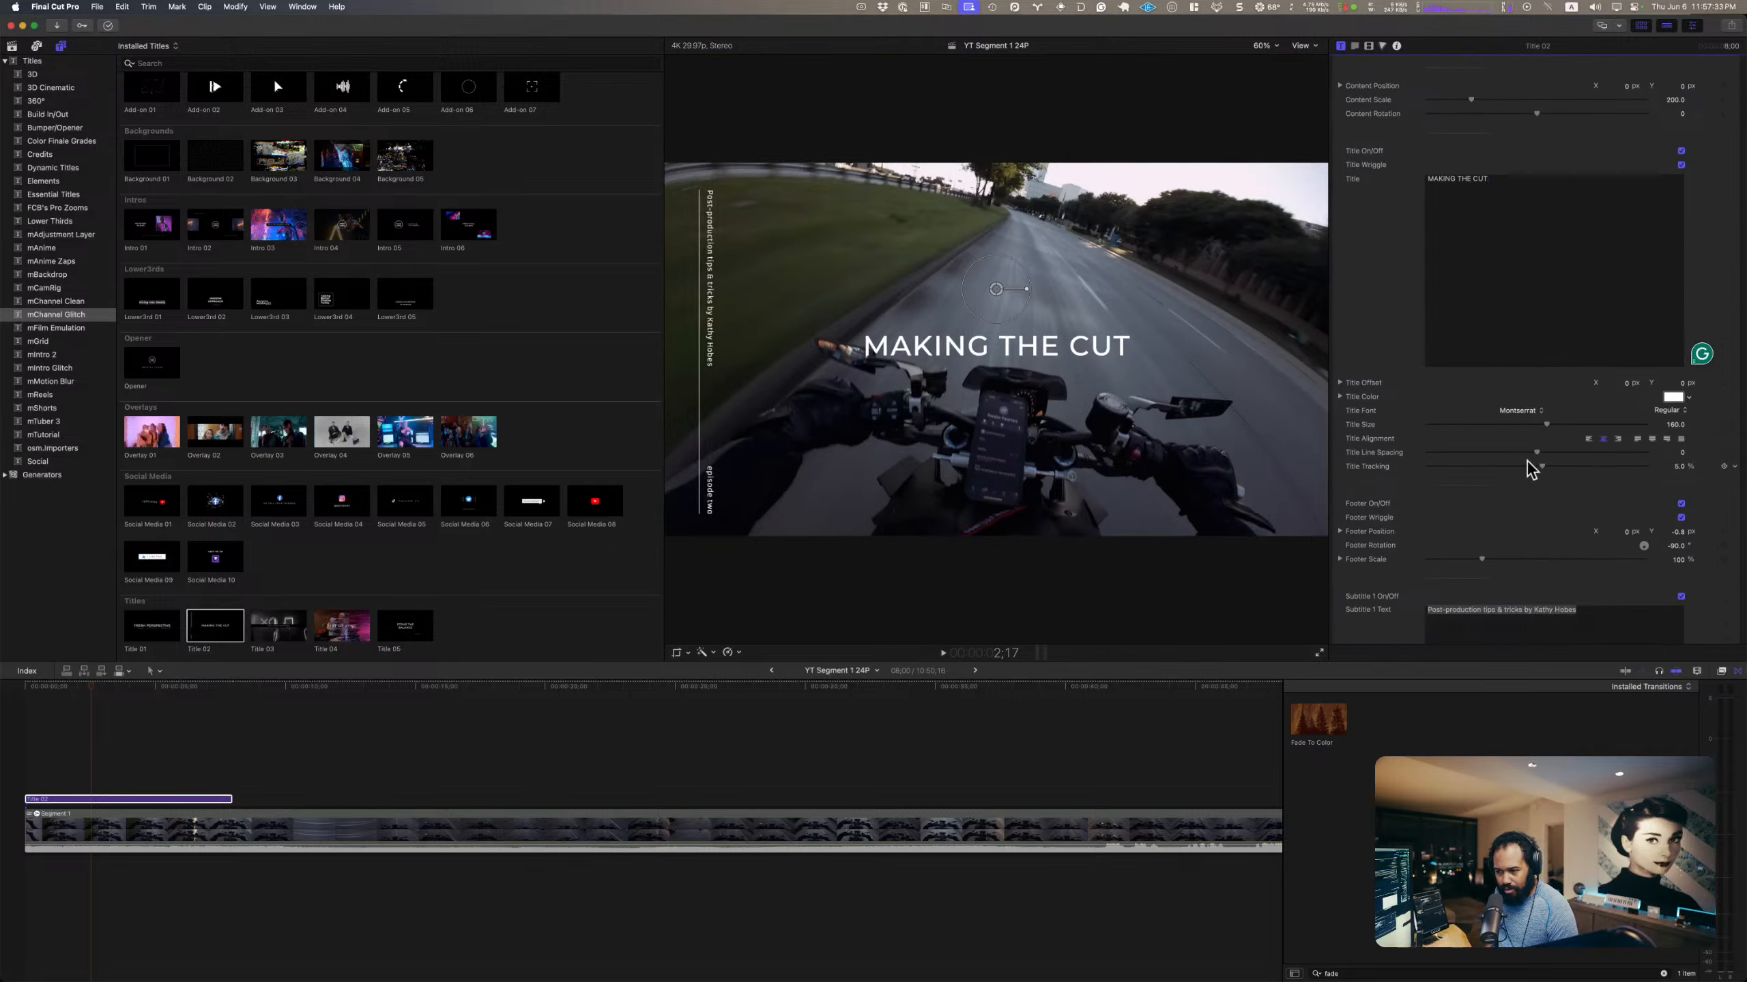
scroll(1505, 471, "up", 2)
key("super+a")
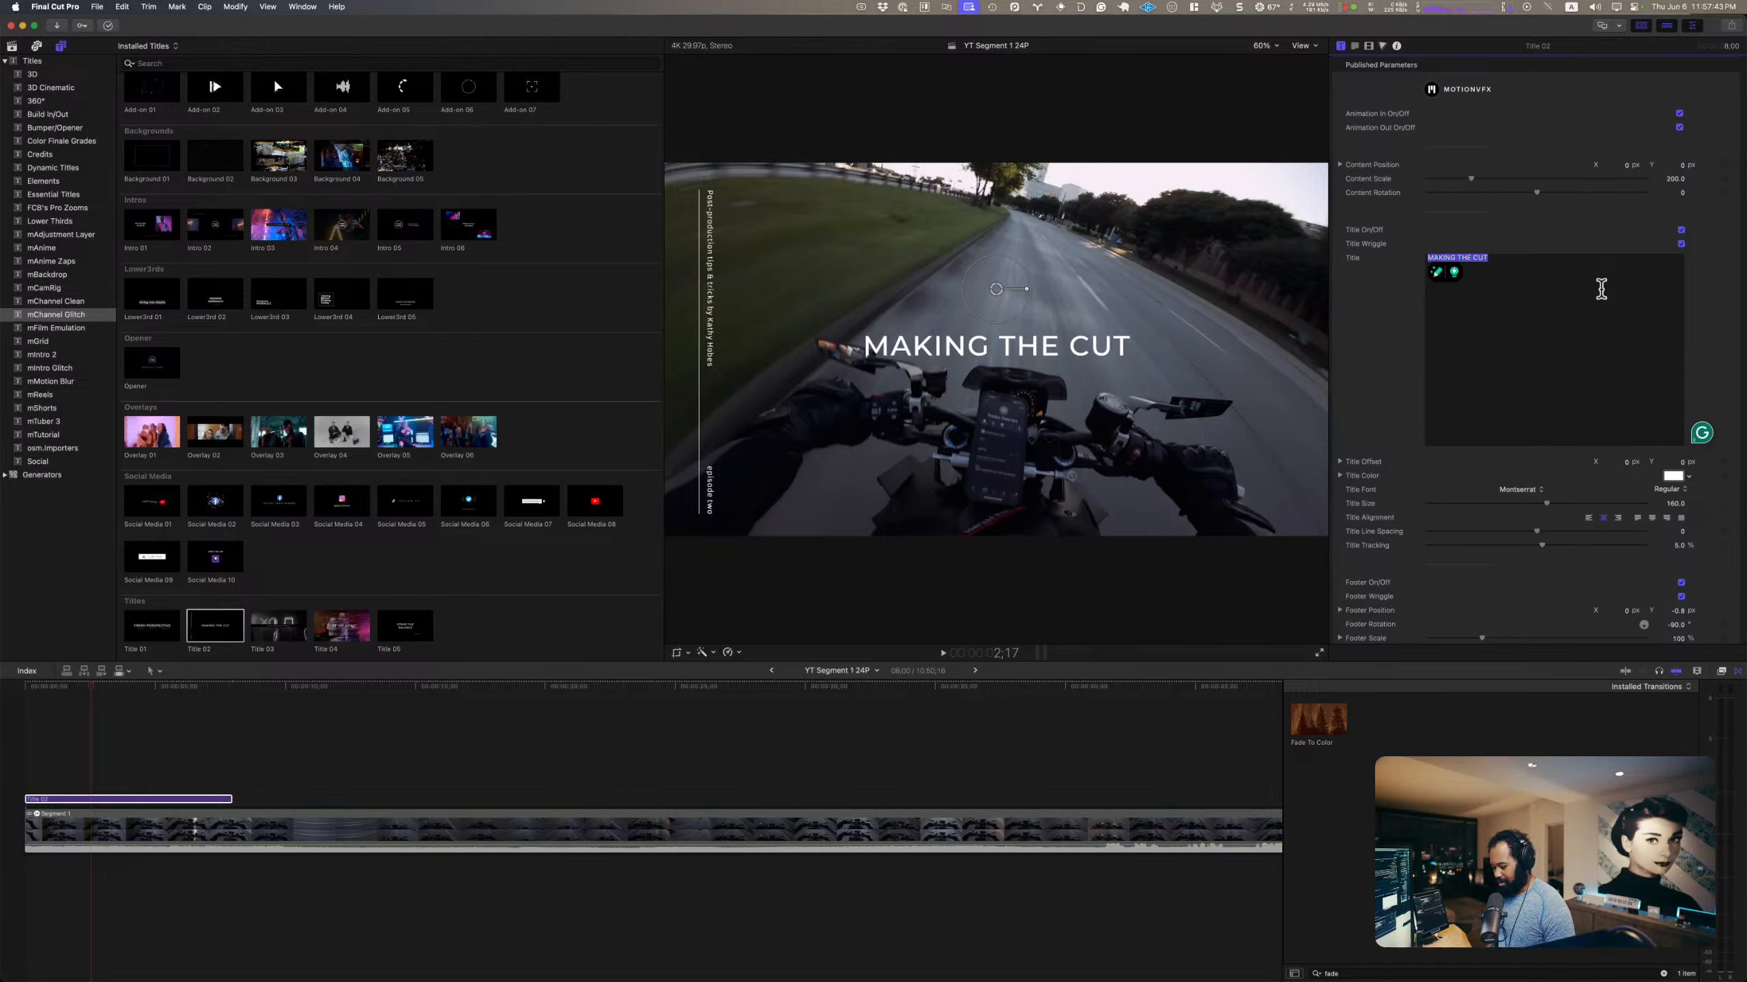
Step: Switch to the Arc browser and open the signed-in account's own channel page on YouTube
mouse_move(998, 978)
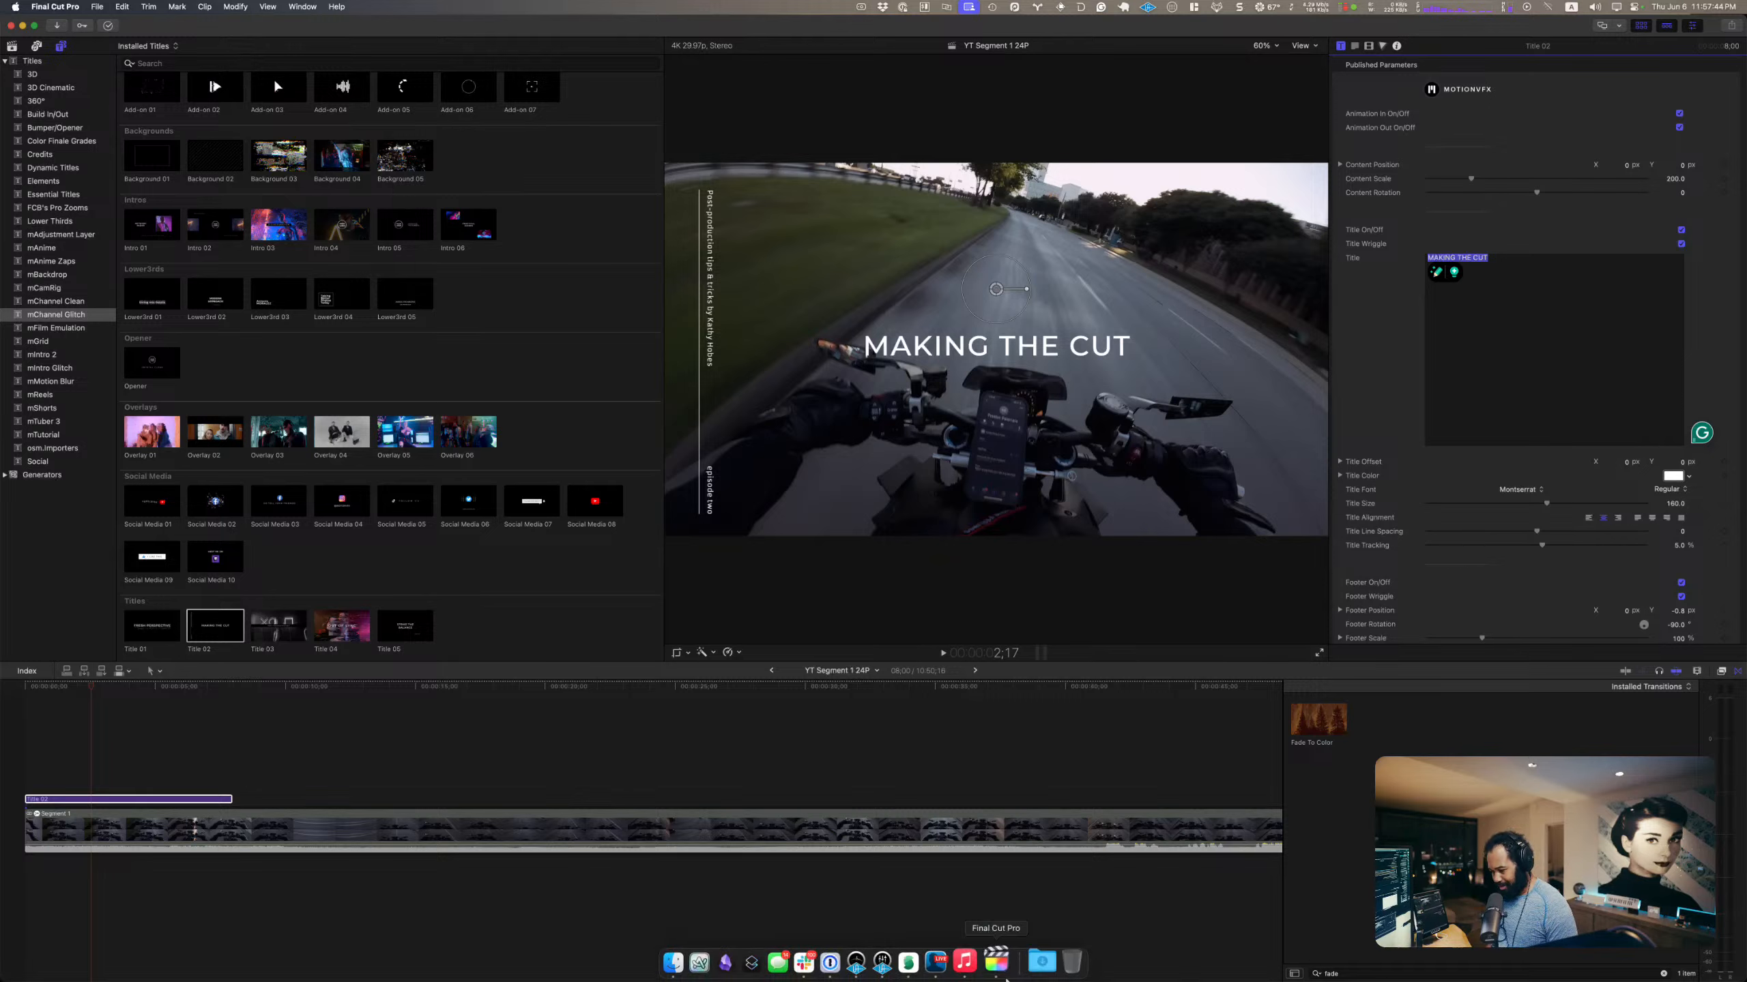
left_click(733, 956)
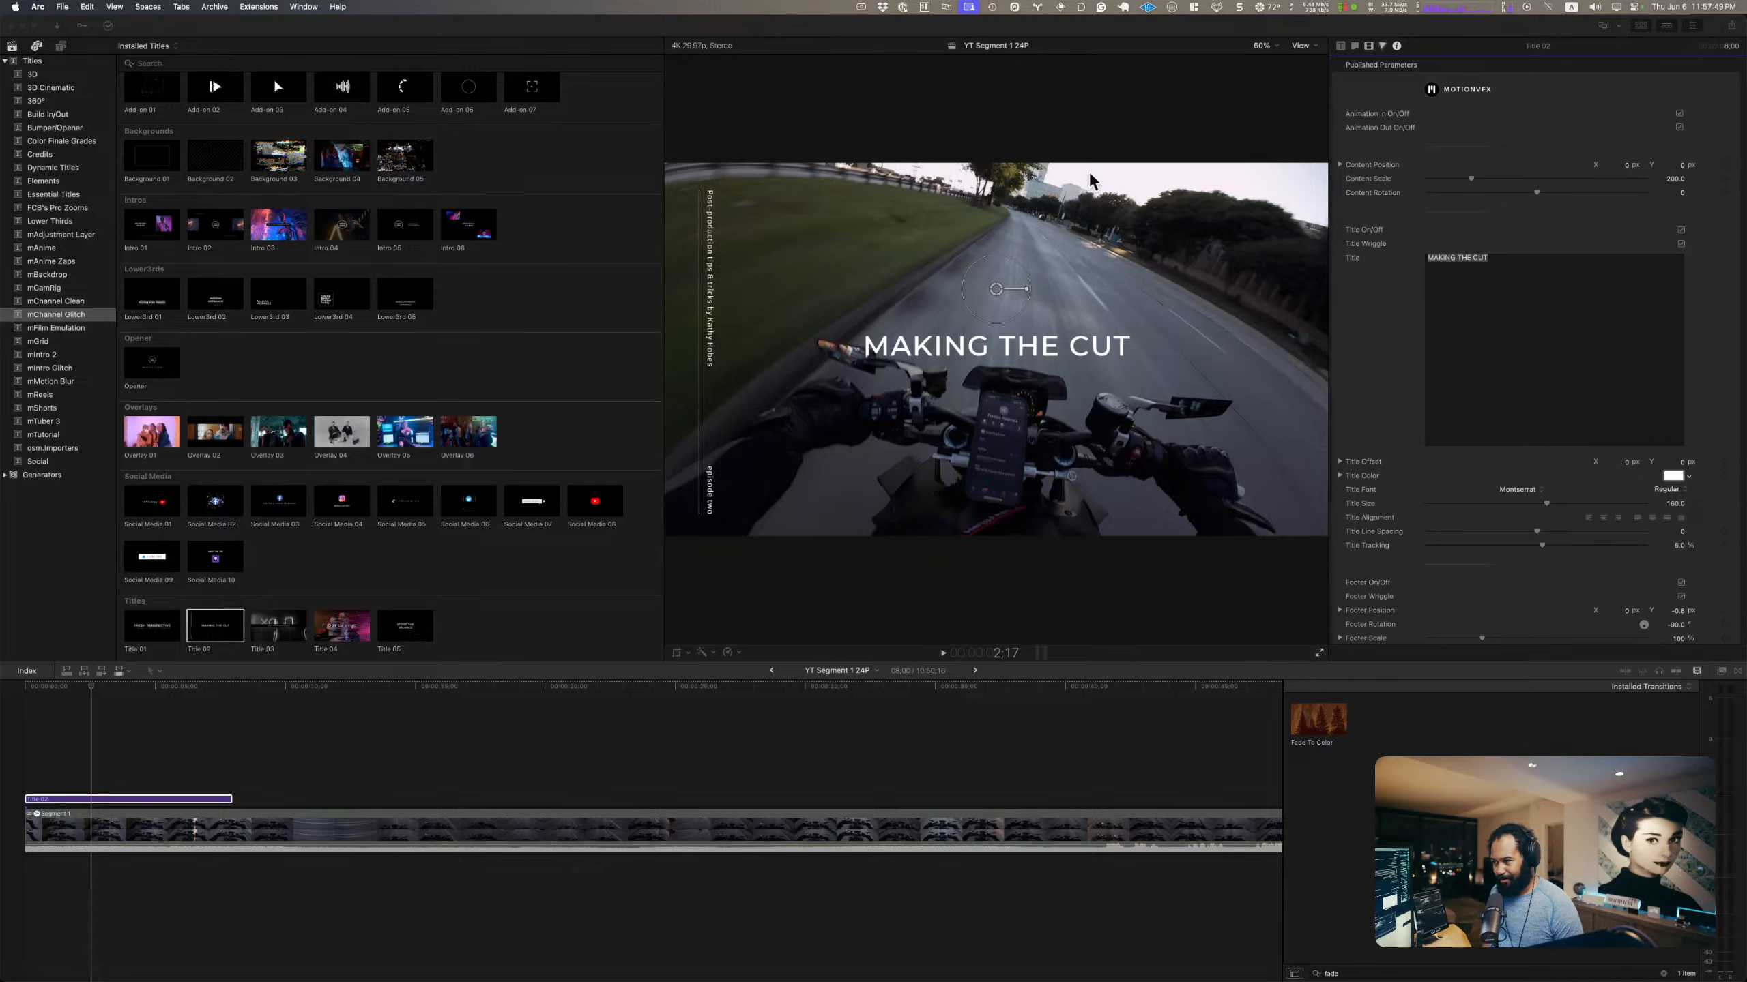
key("super+t")
type("yo")
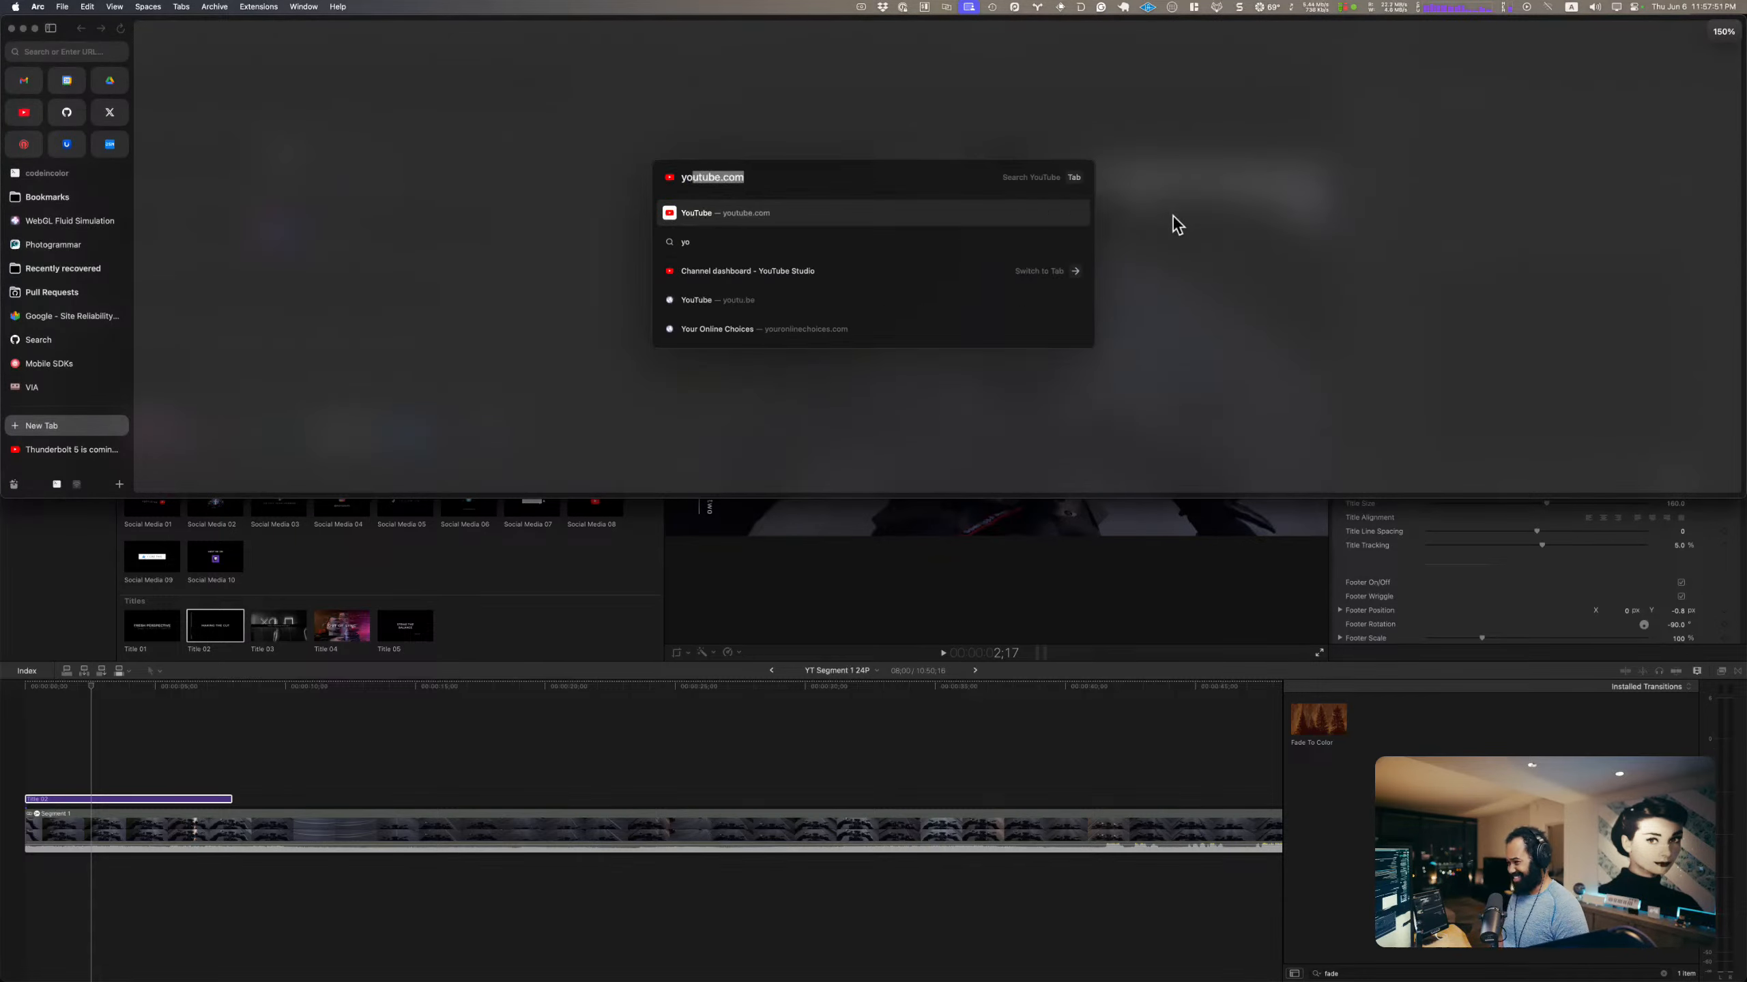
key("Return")
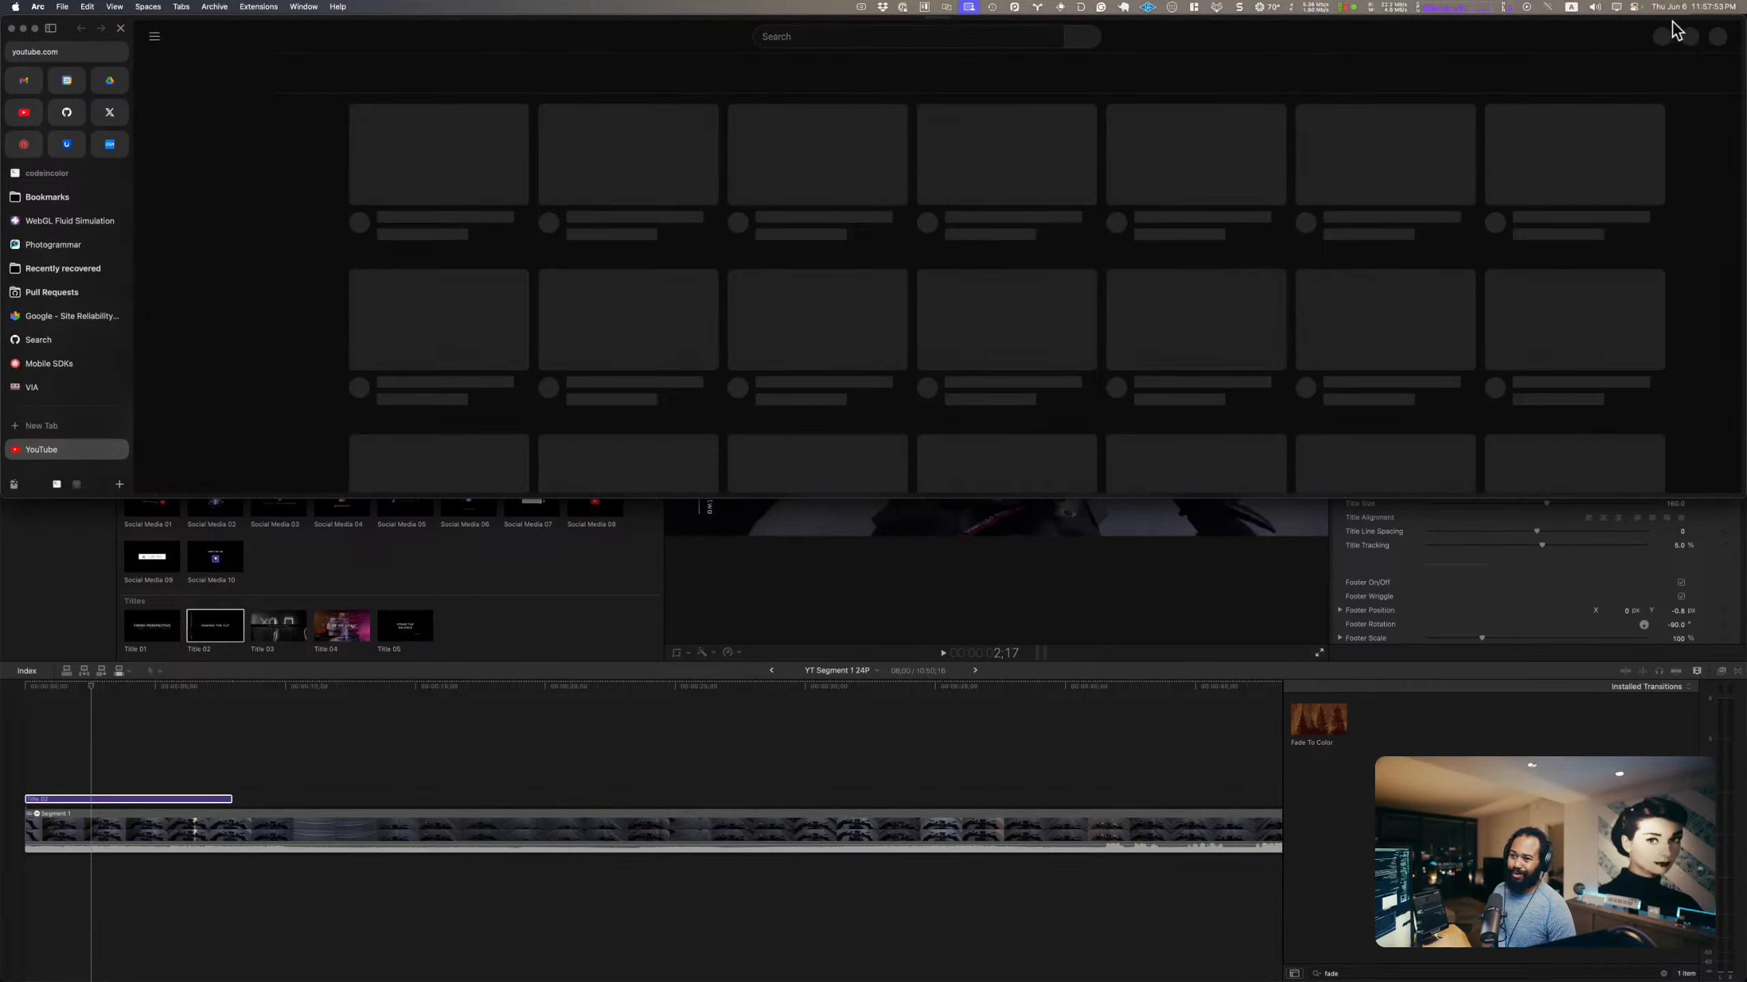
left_click(1715, 37)
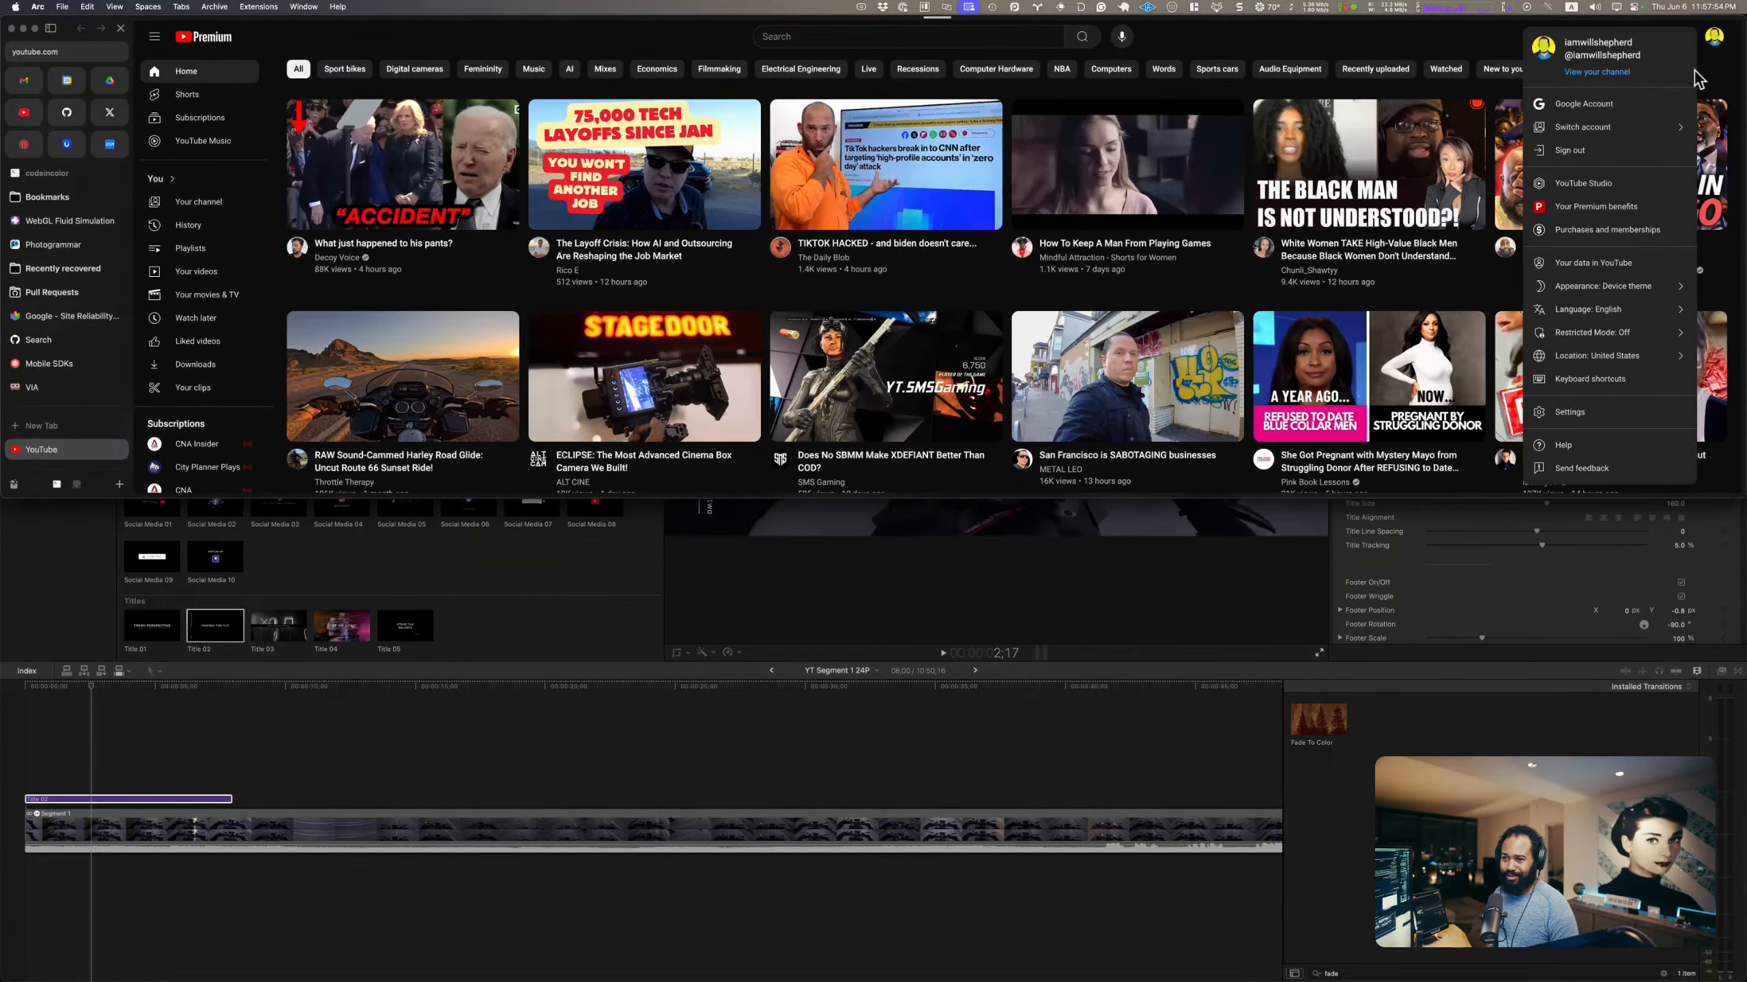
left_click(1582, 75)
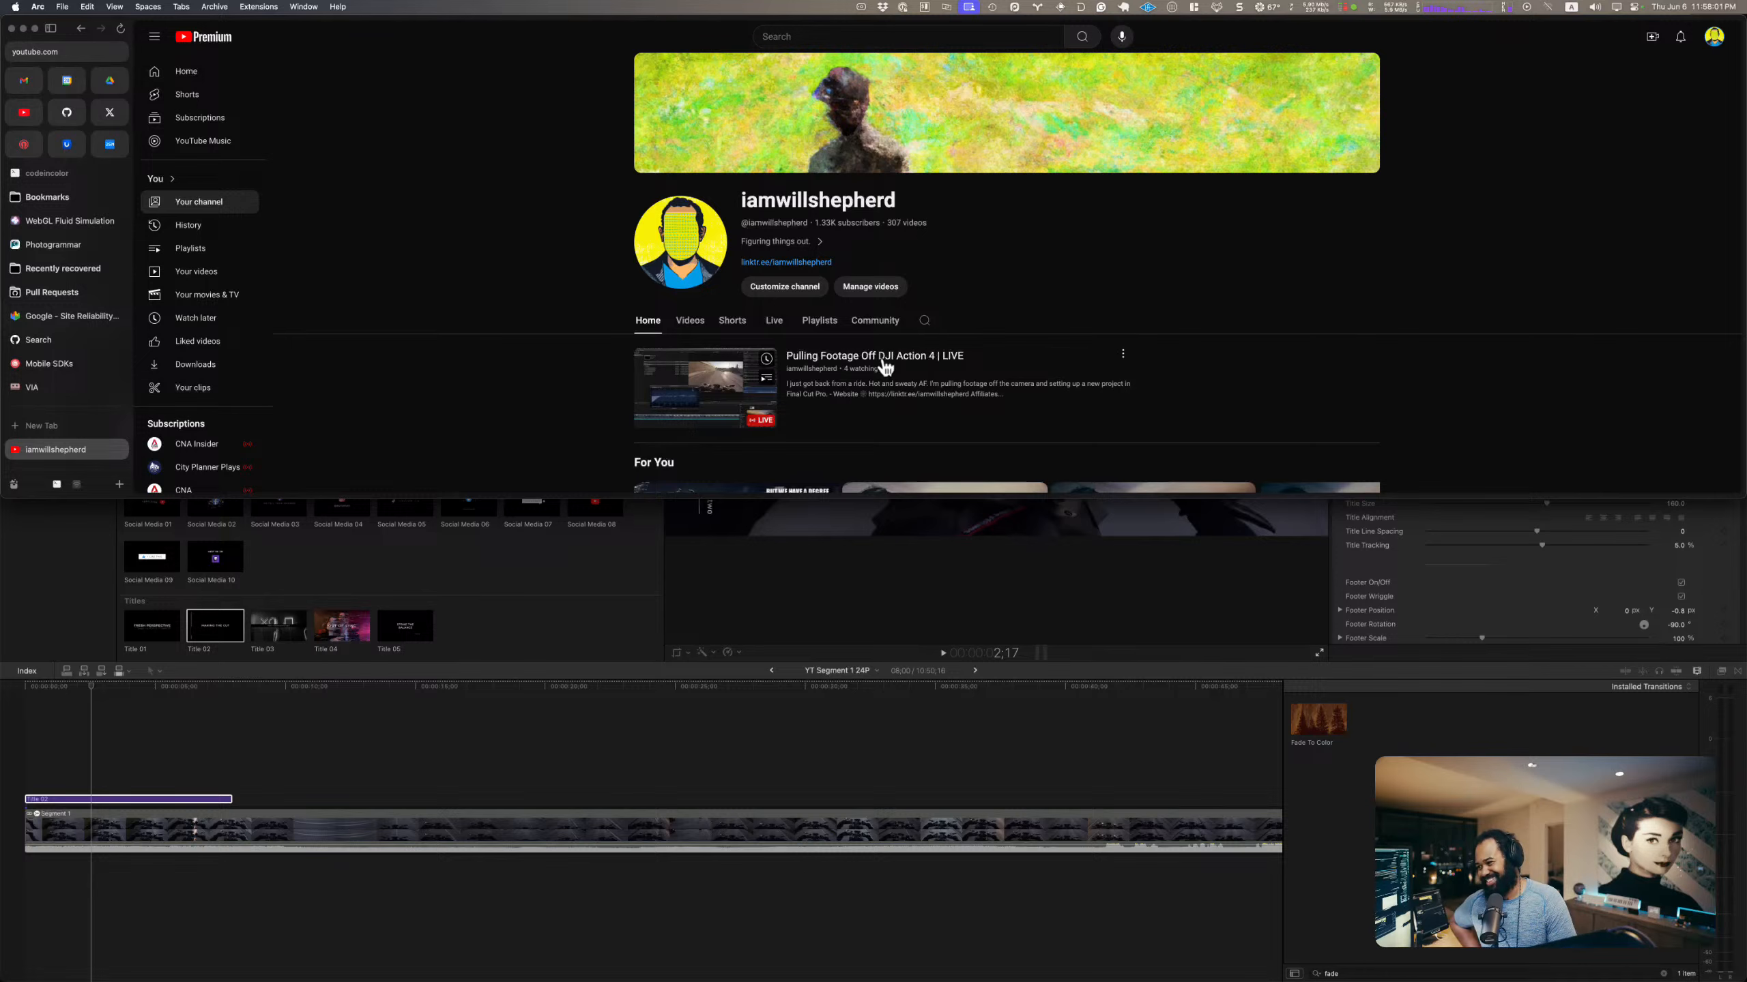
Step: Find the DJI Action 4 30fps Test video on the channel and play its opening seconds to check the title style
scroll(885, 366, "down", 5)
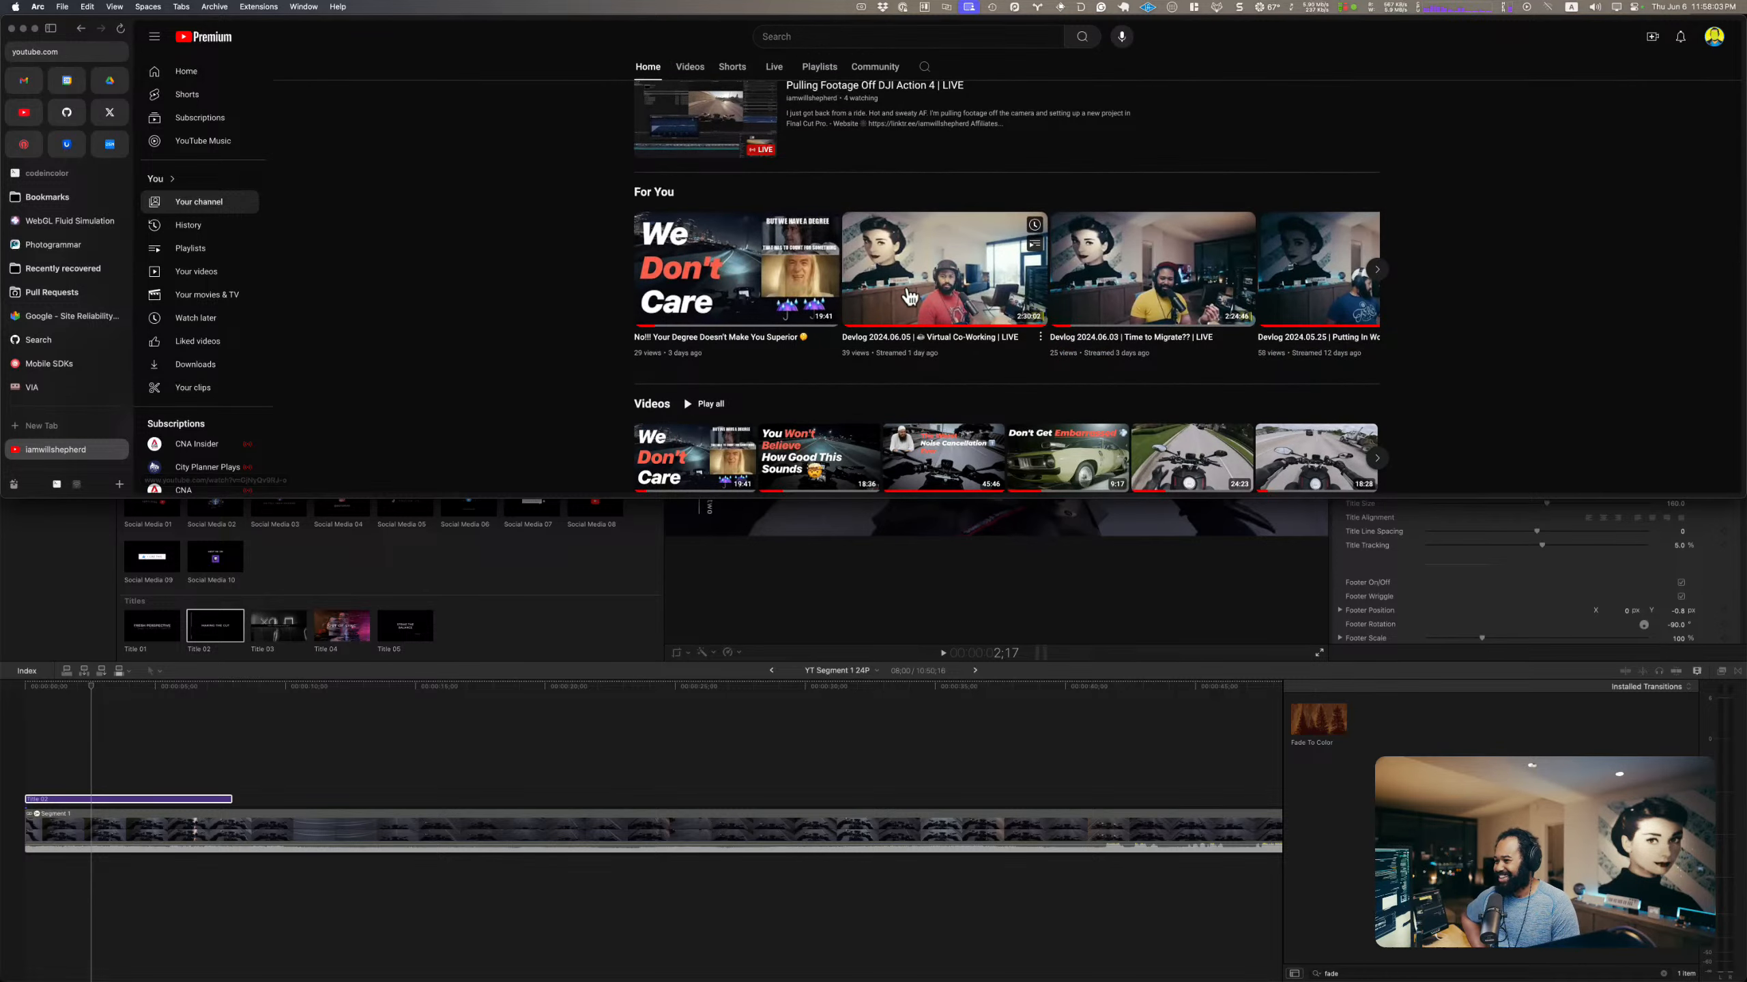
scroll(963, 323, "down", 2)
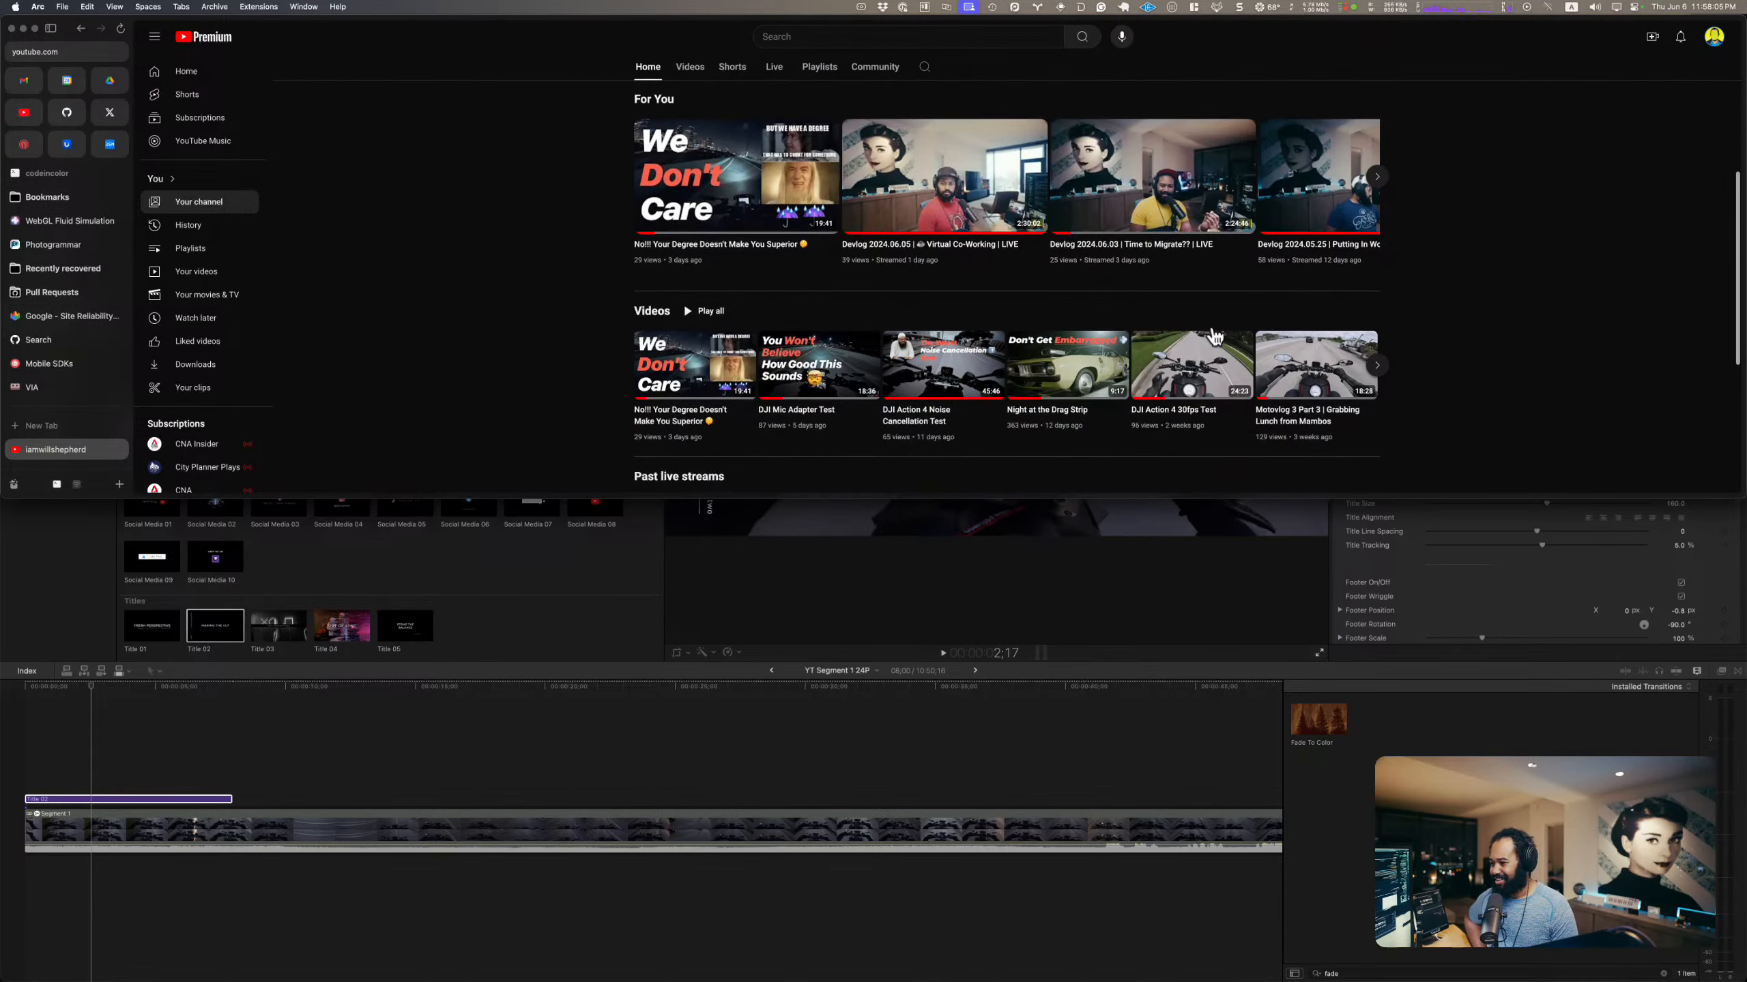
mouse_move(1155, 418)
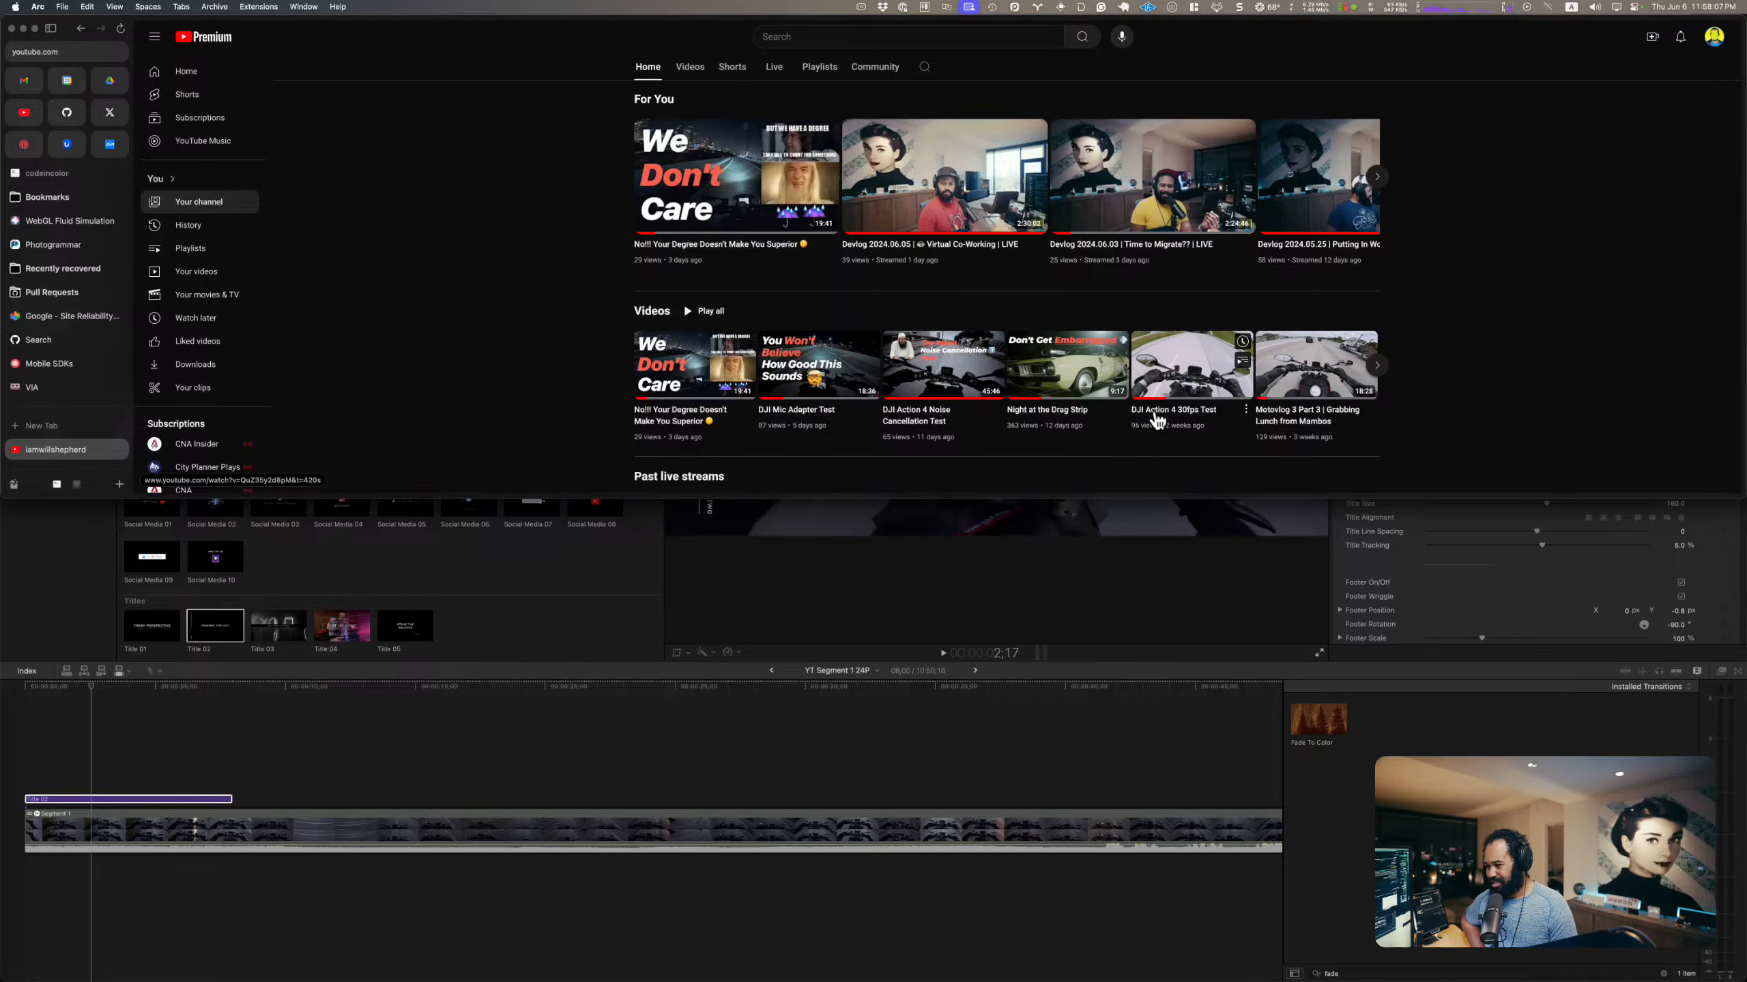
left_click(1199, 415)
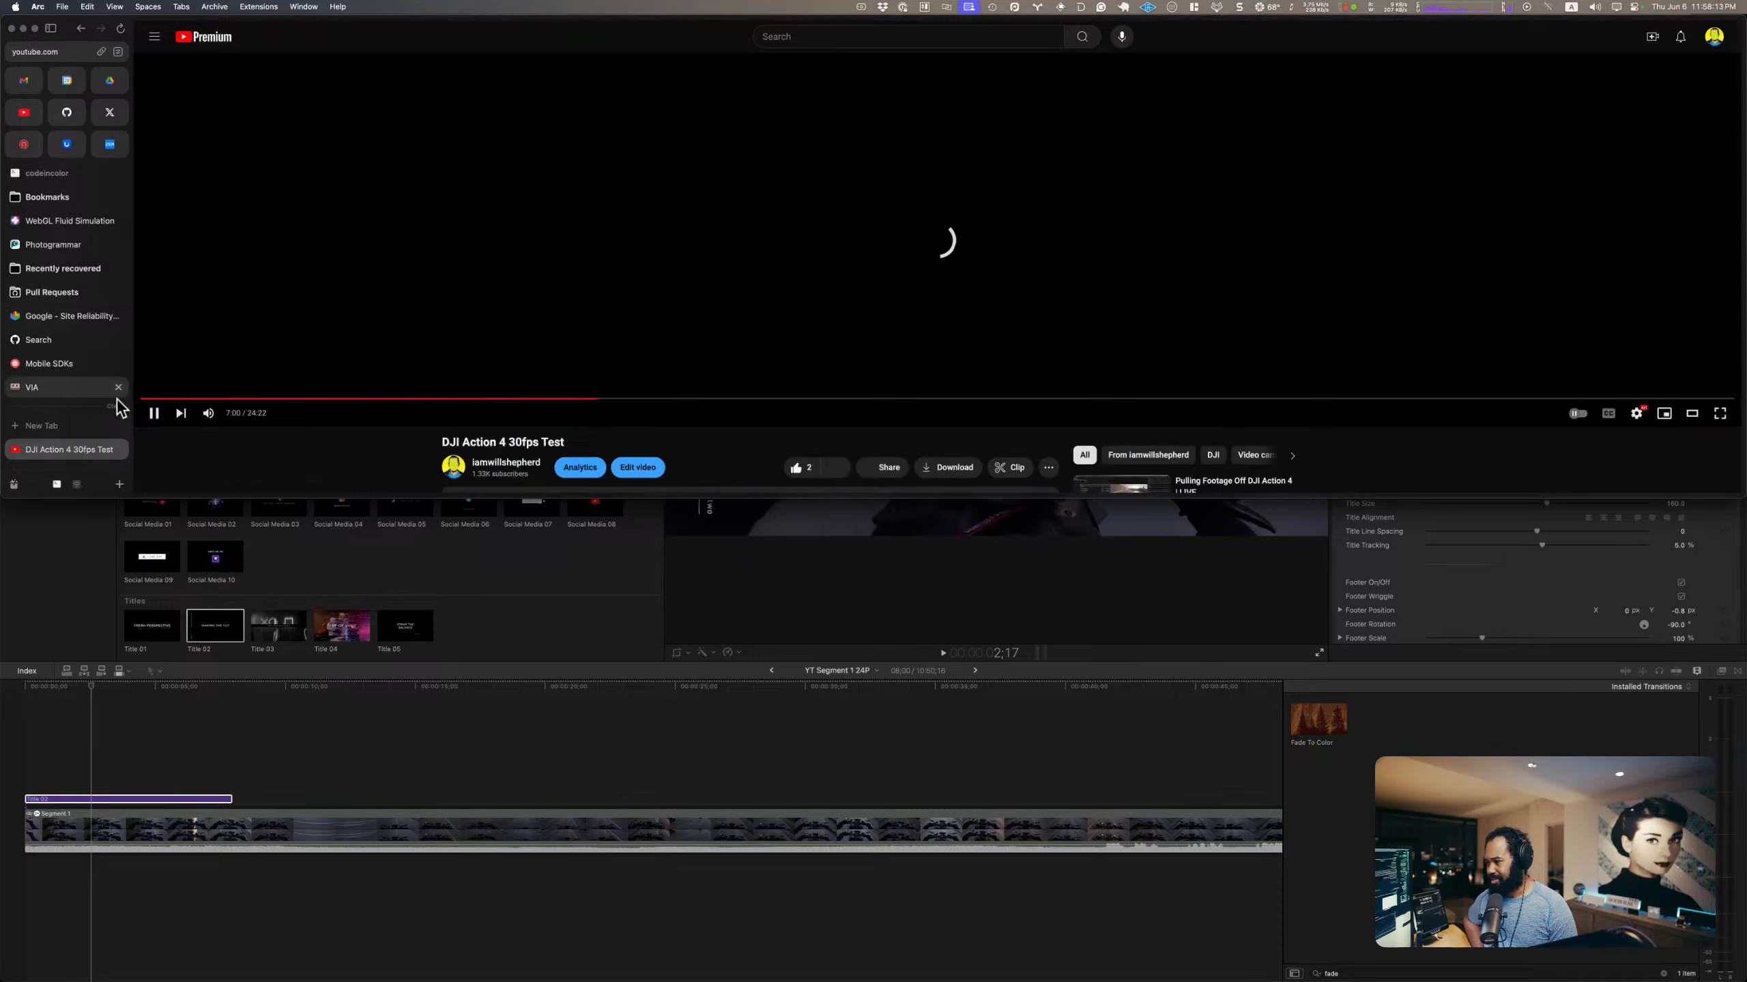
left_click_drag(153, 400, 152, 413)
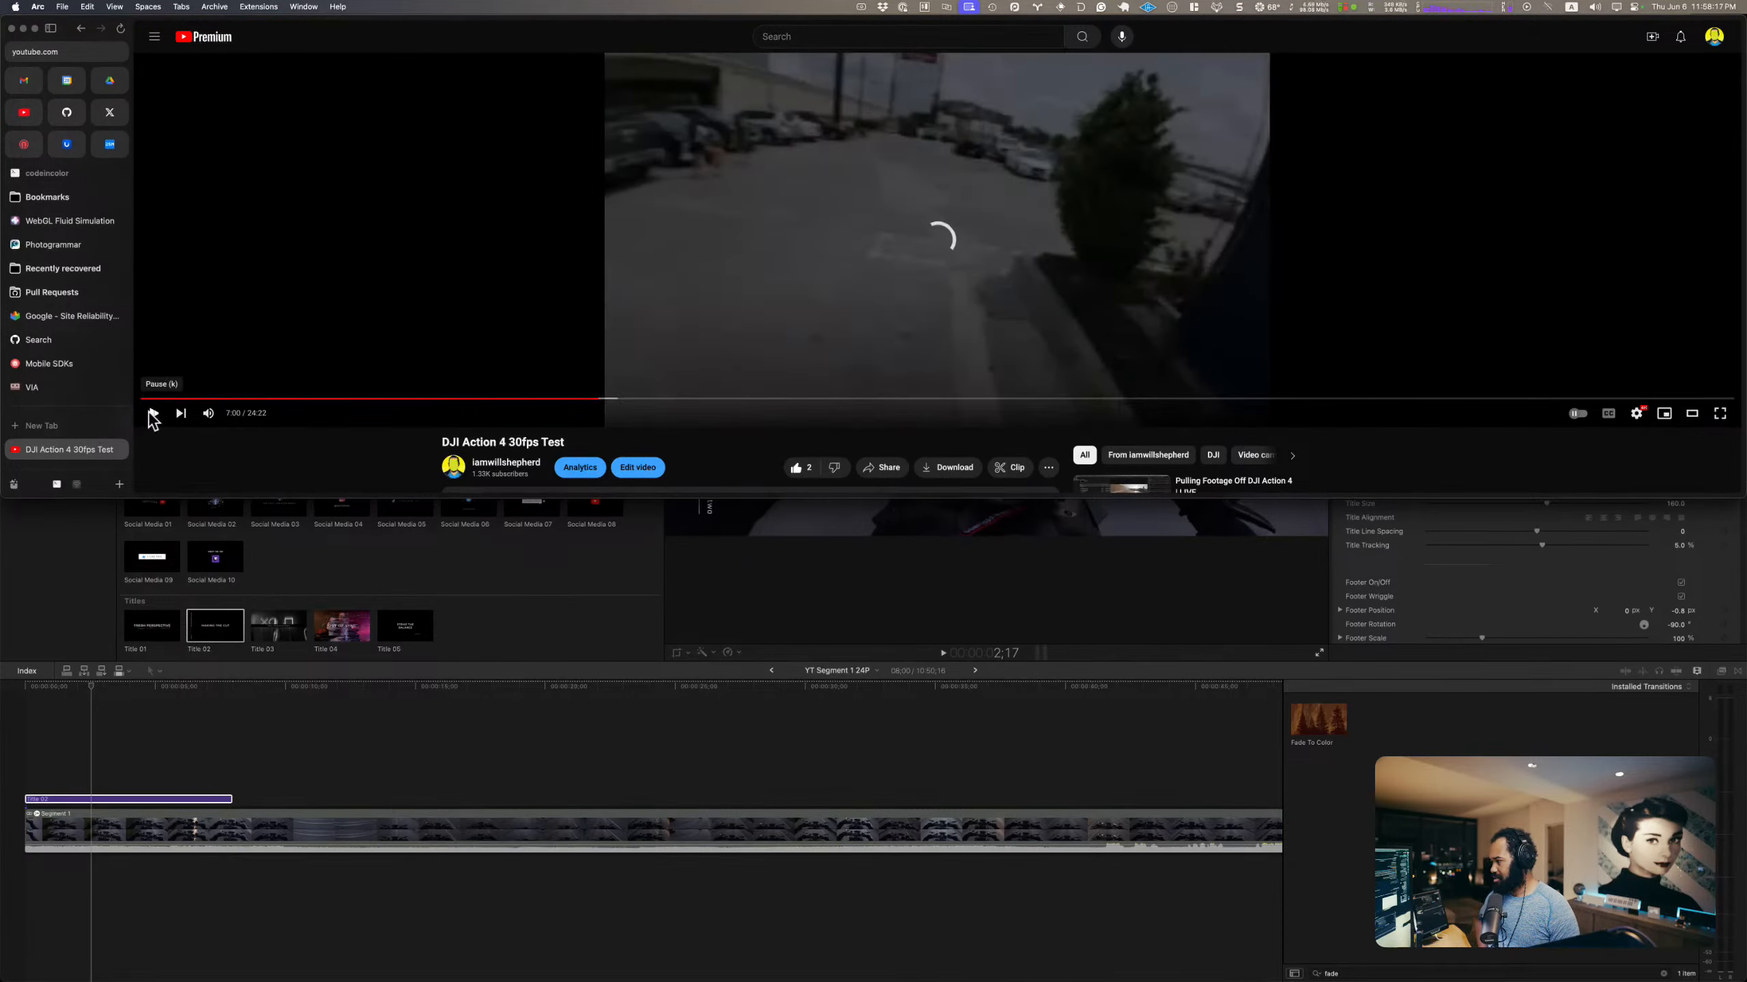
left_click(144, 398)
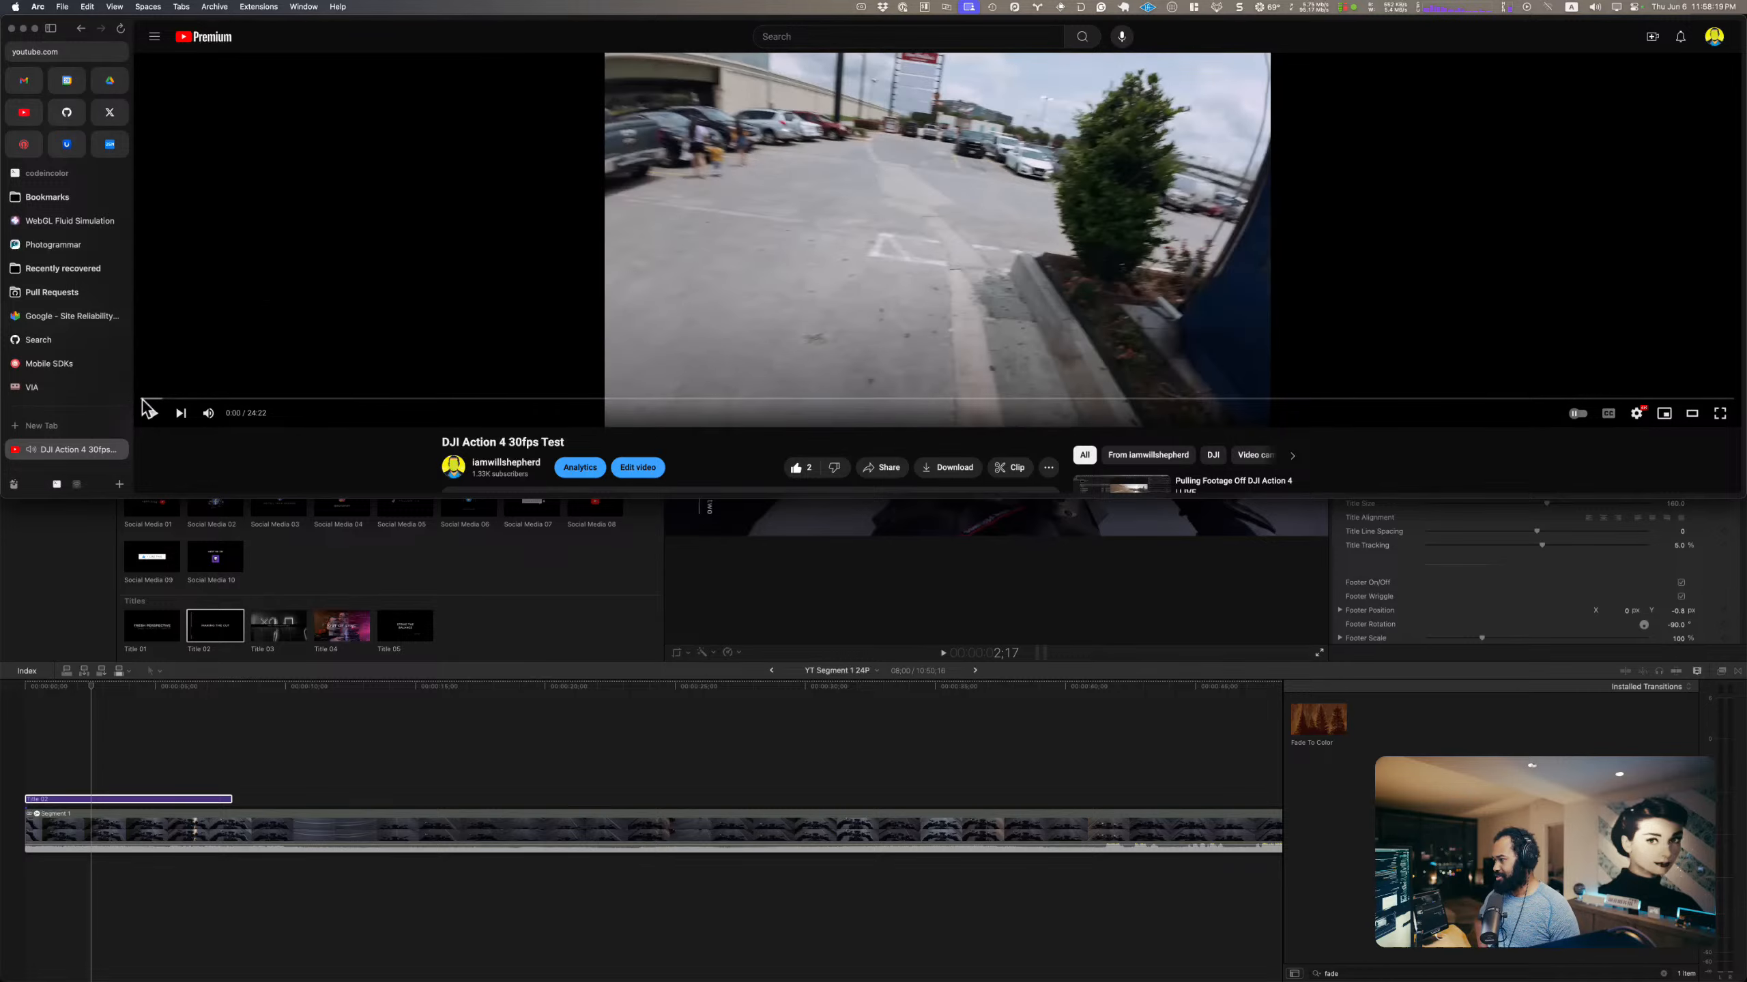
left_click(152, 412)
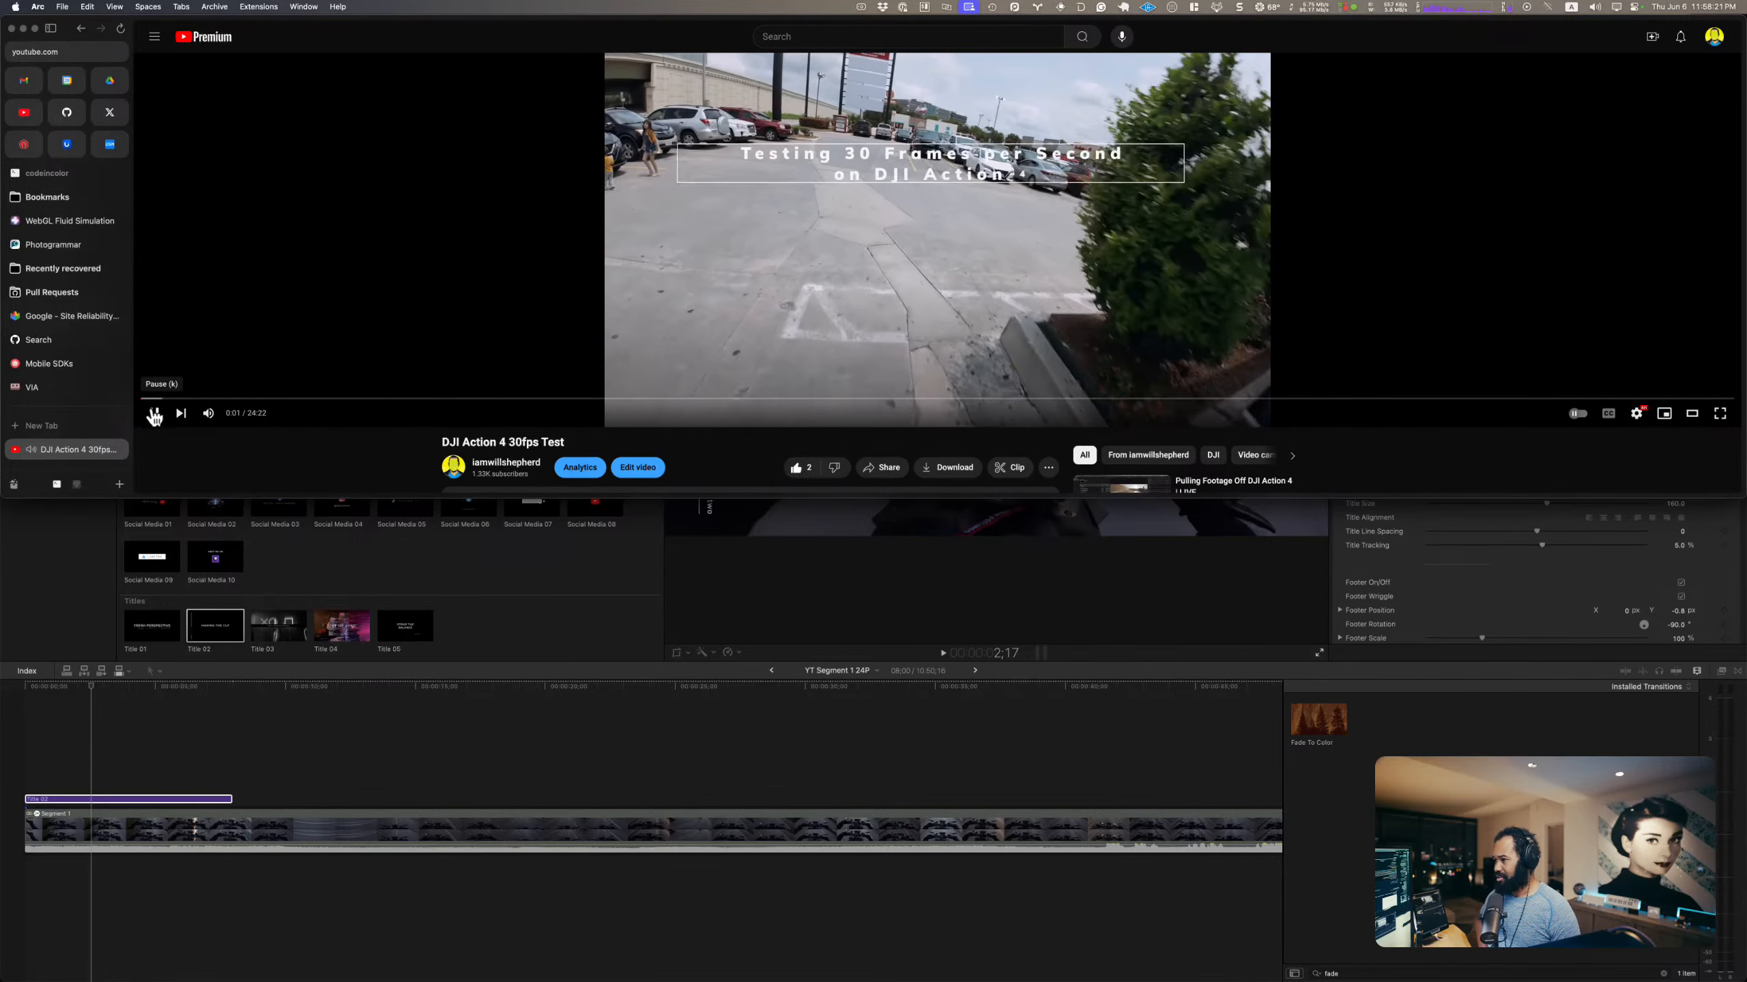
left_click(155, 414)
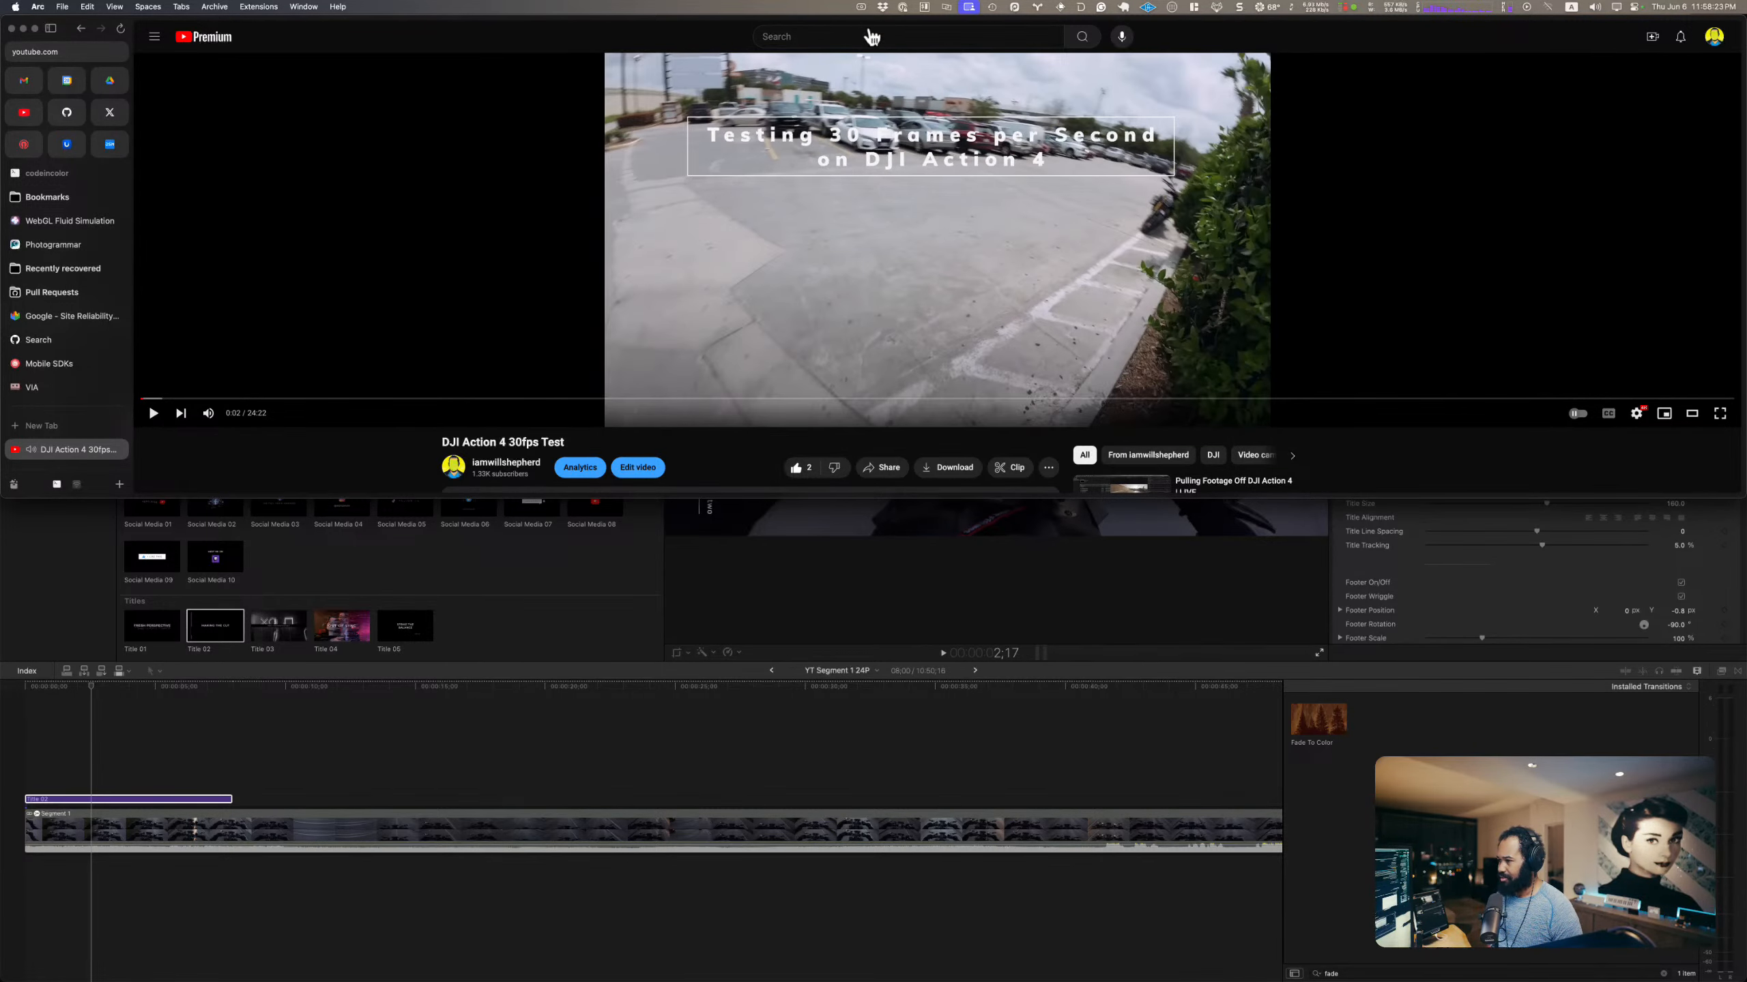
Step: Switch back to Final Cut Pro and delete Title 02 from above the start of Segment 1
left_click_drag(1228, 31, 1274, 178)
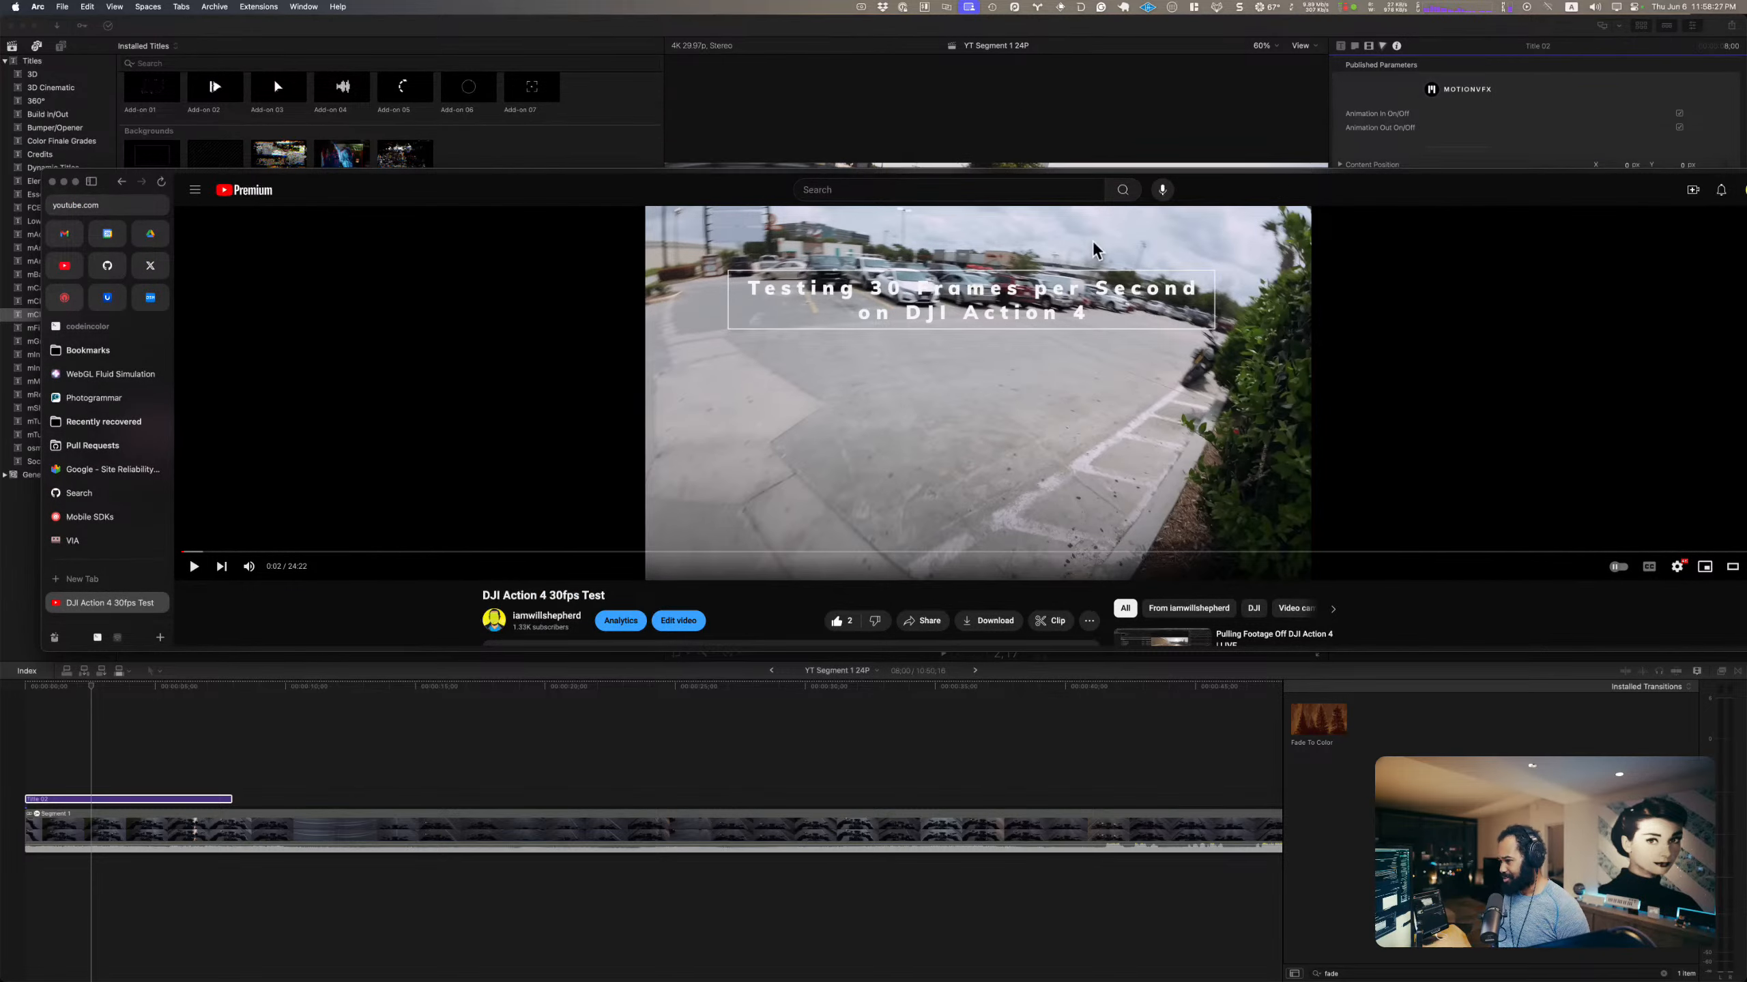
left_click(573, 137)
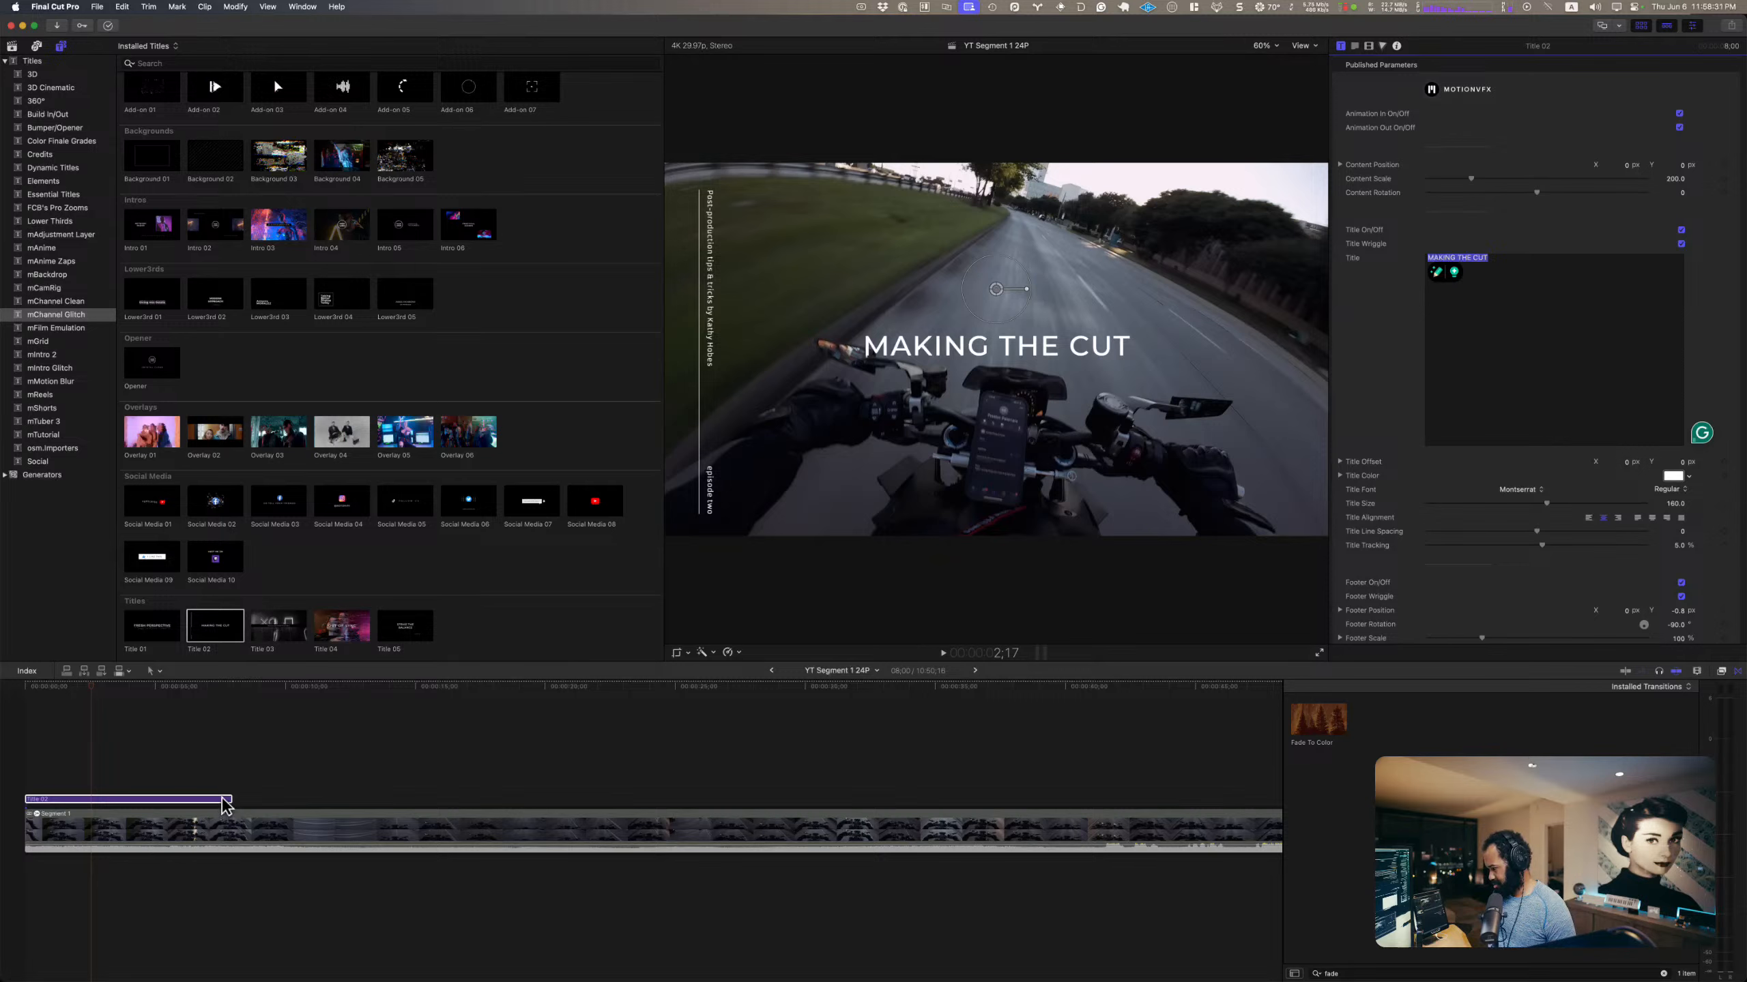
key("Delete")
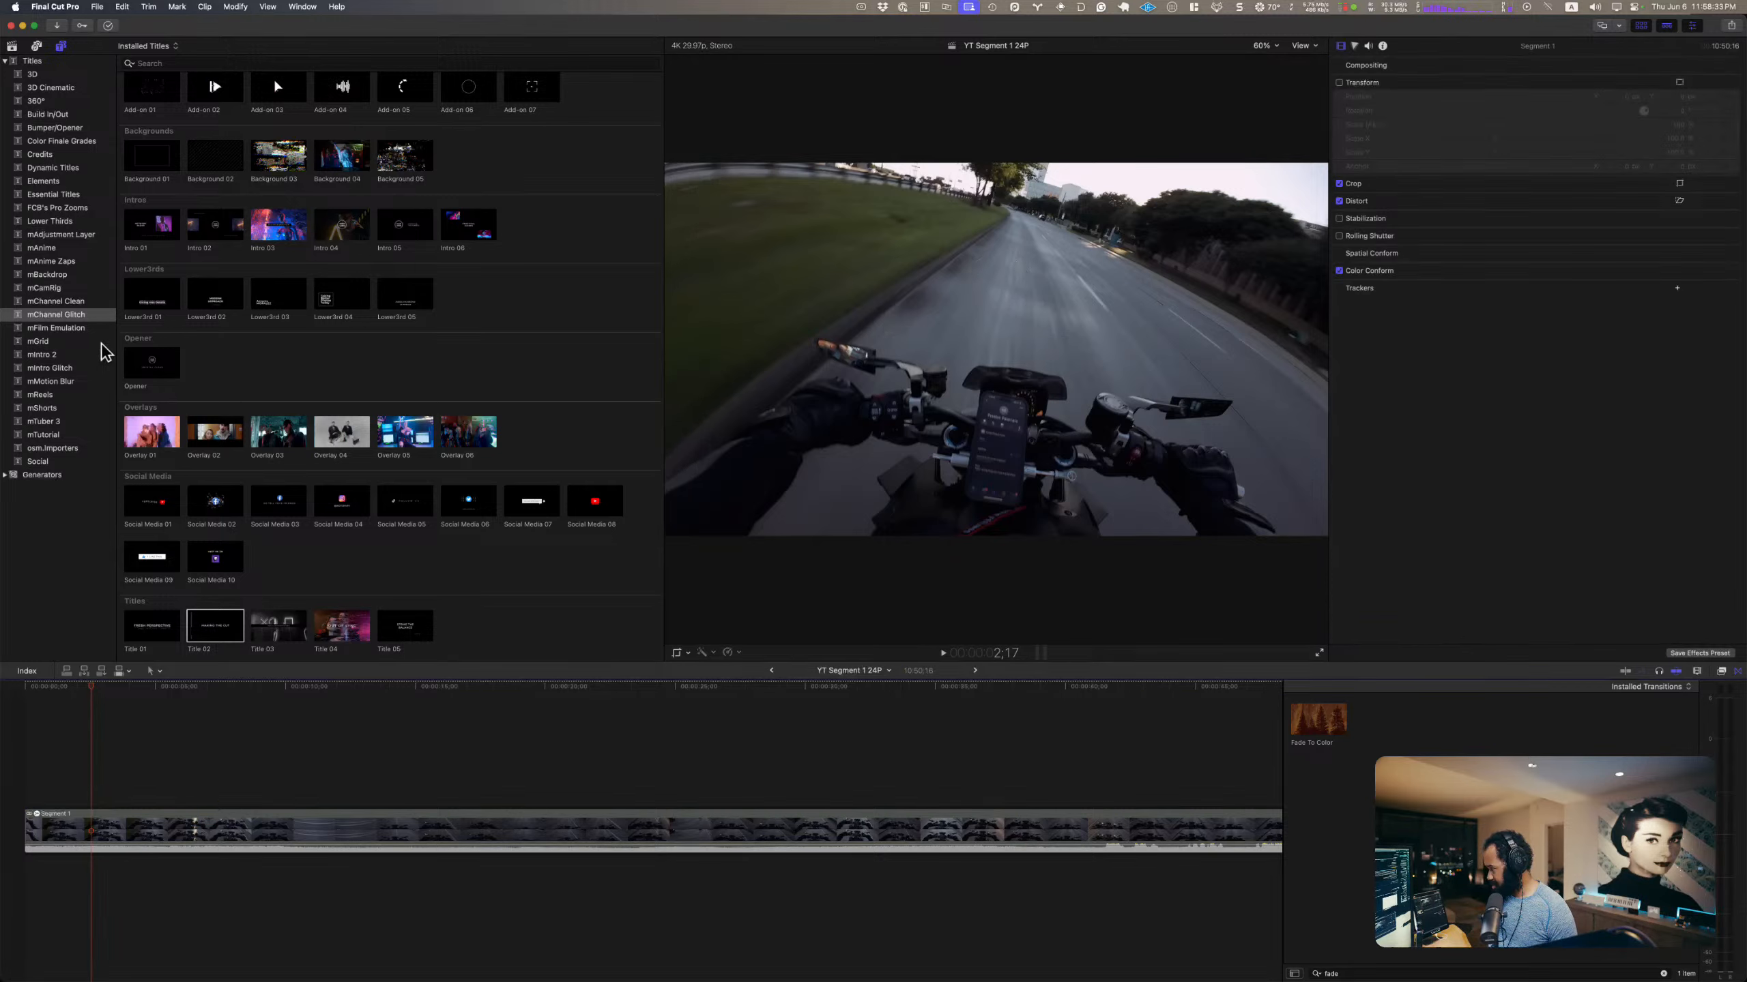
Step: Add Title 03 from the mChannel Clean titles above the start of Segment 1
left_click(70, 301)
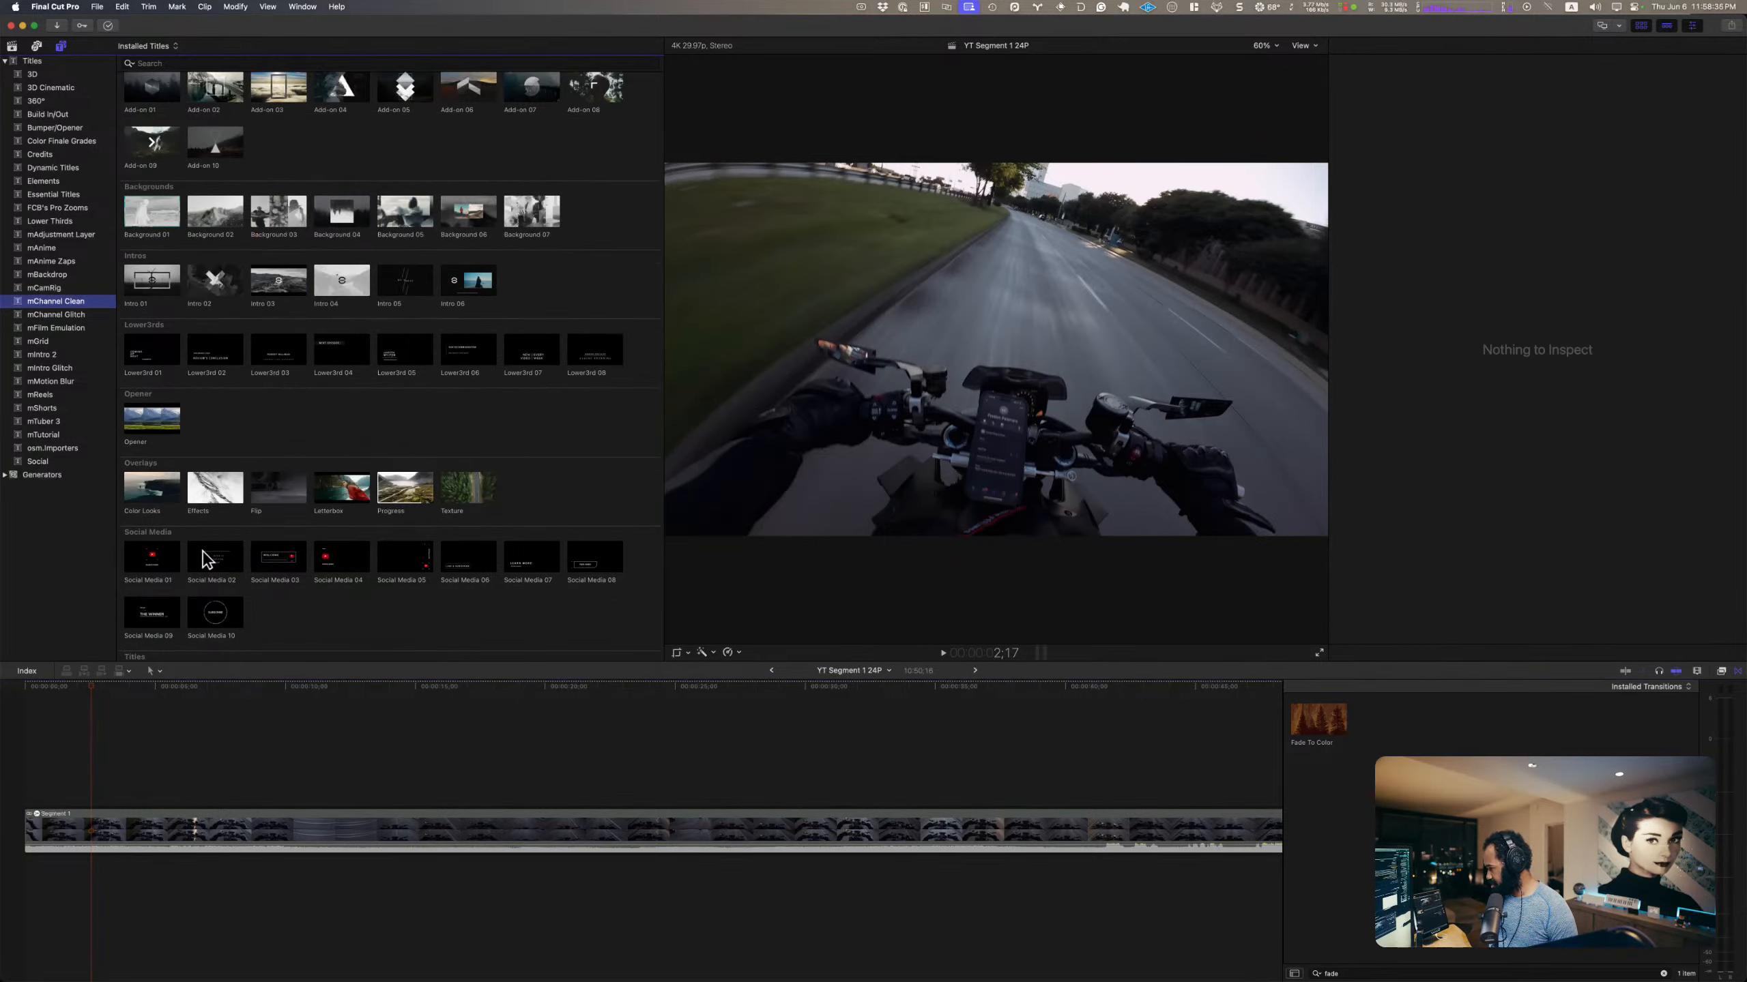
scroll(186, 520, "down", 2)
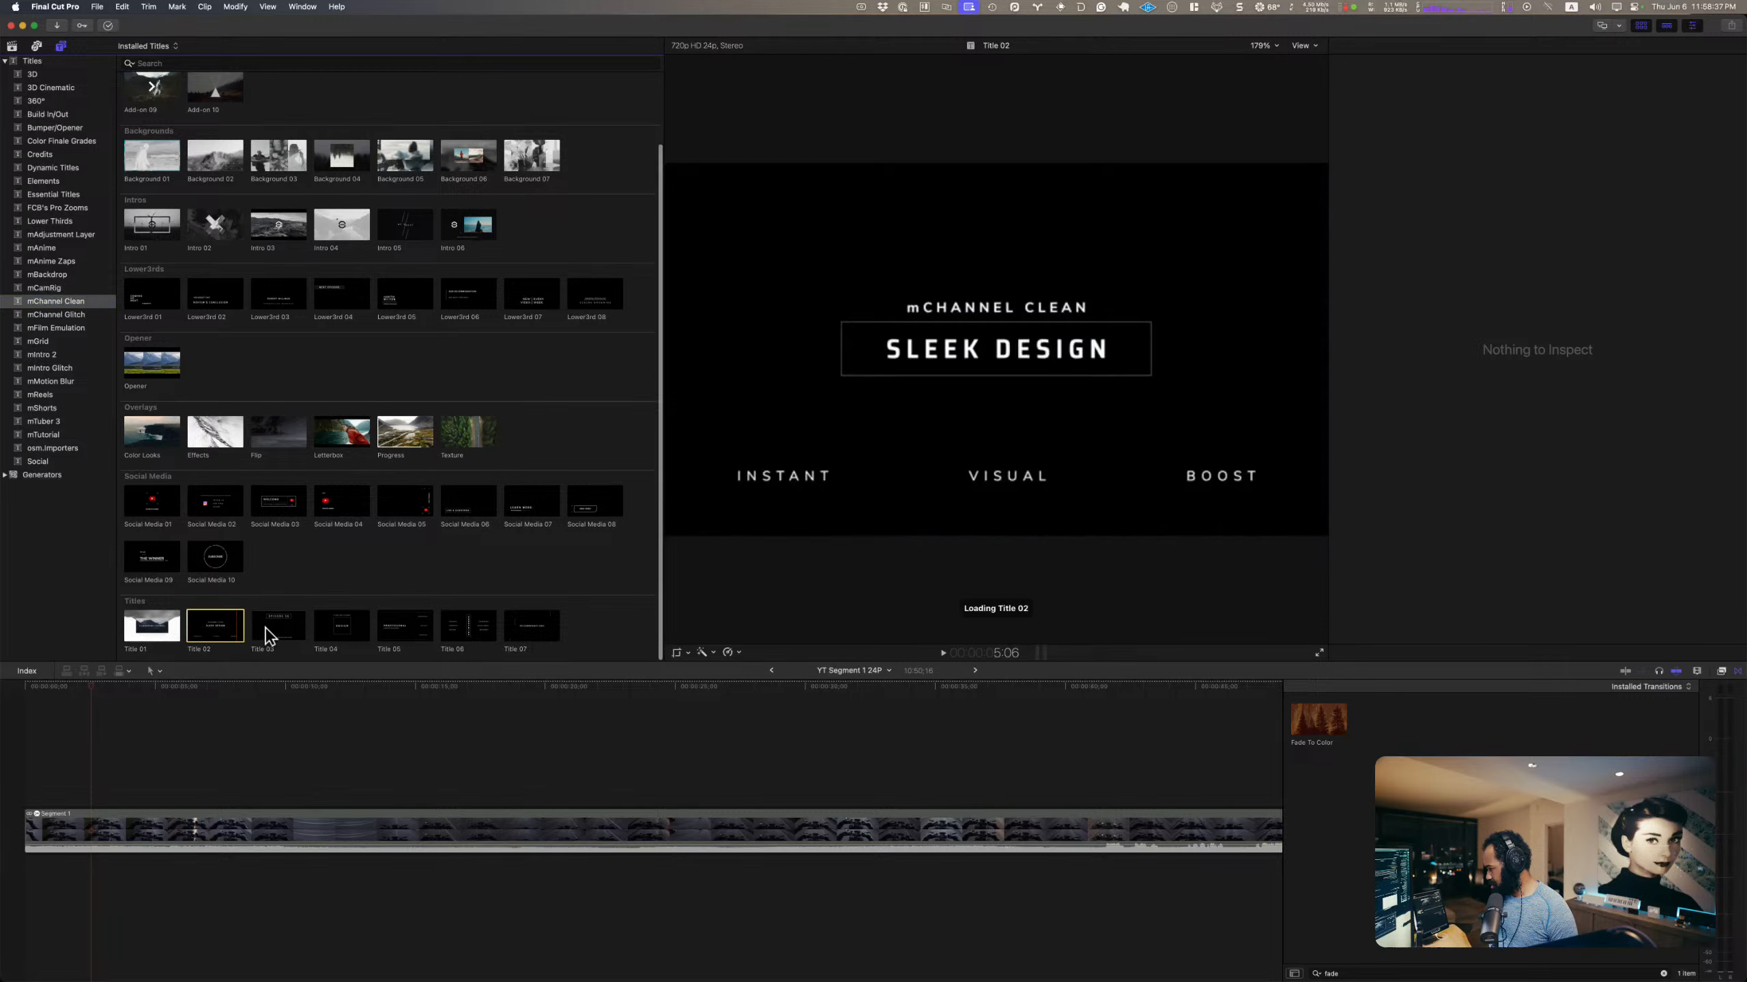
left_click(279, 628)
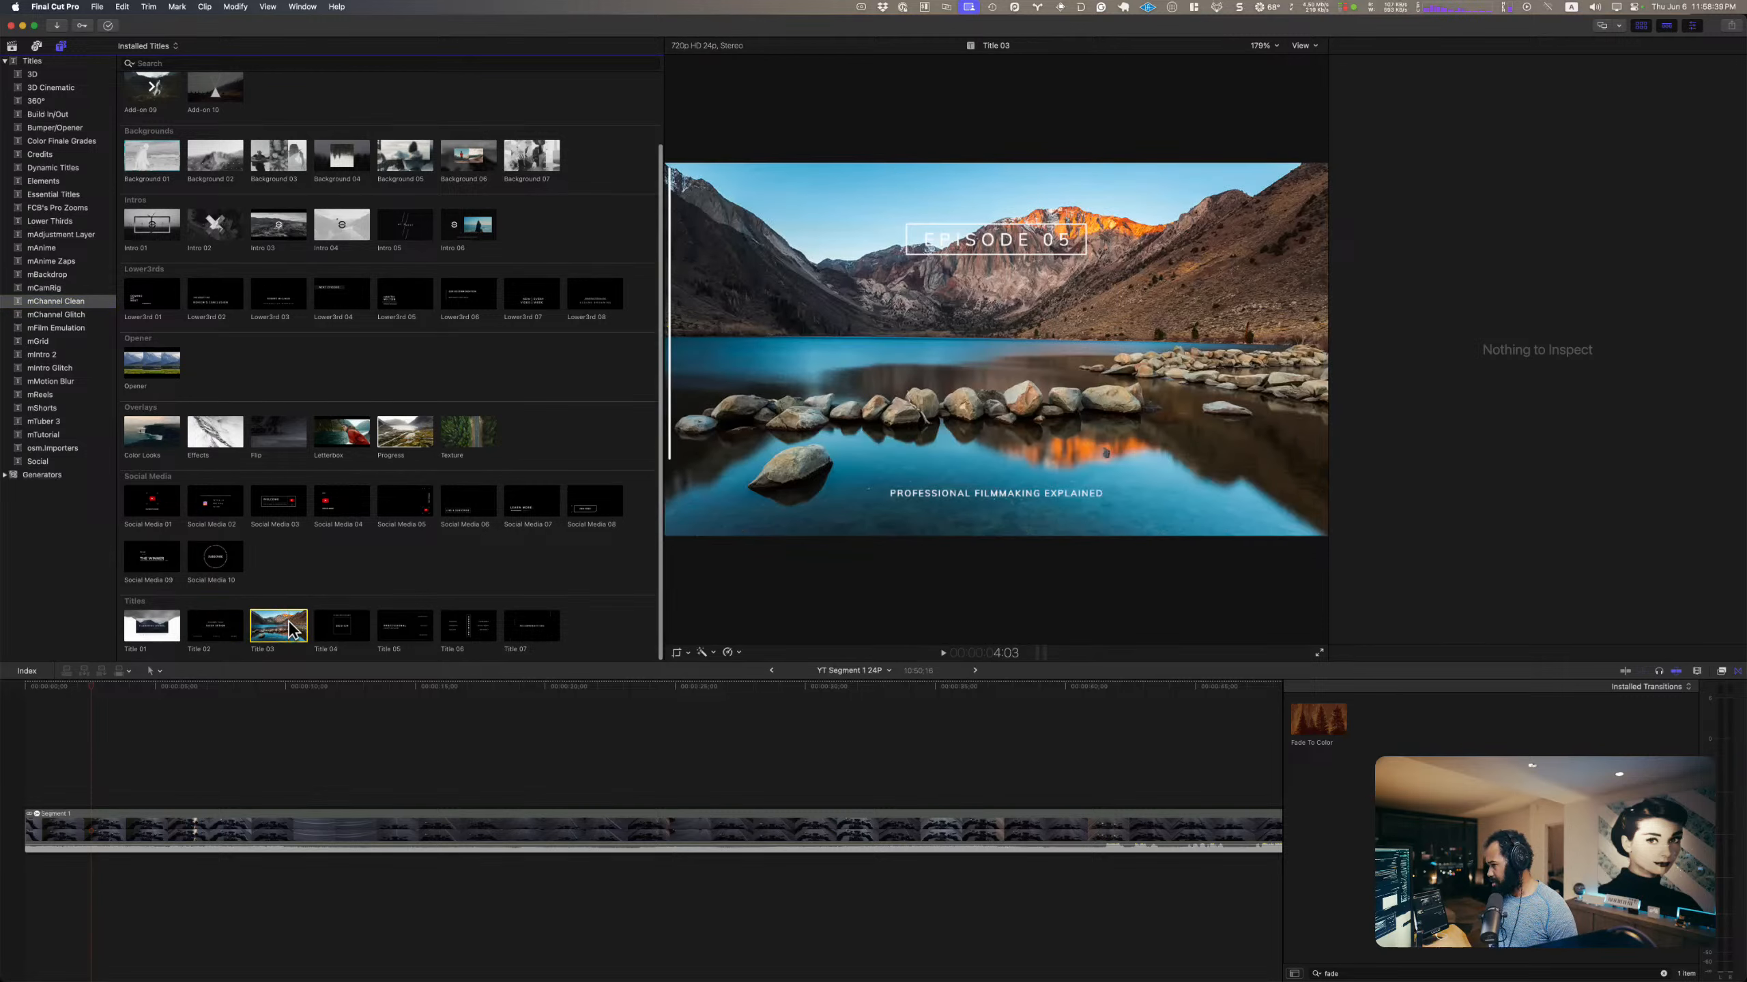
left_click_drag(289, 627, 30, 800)
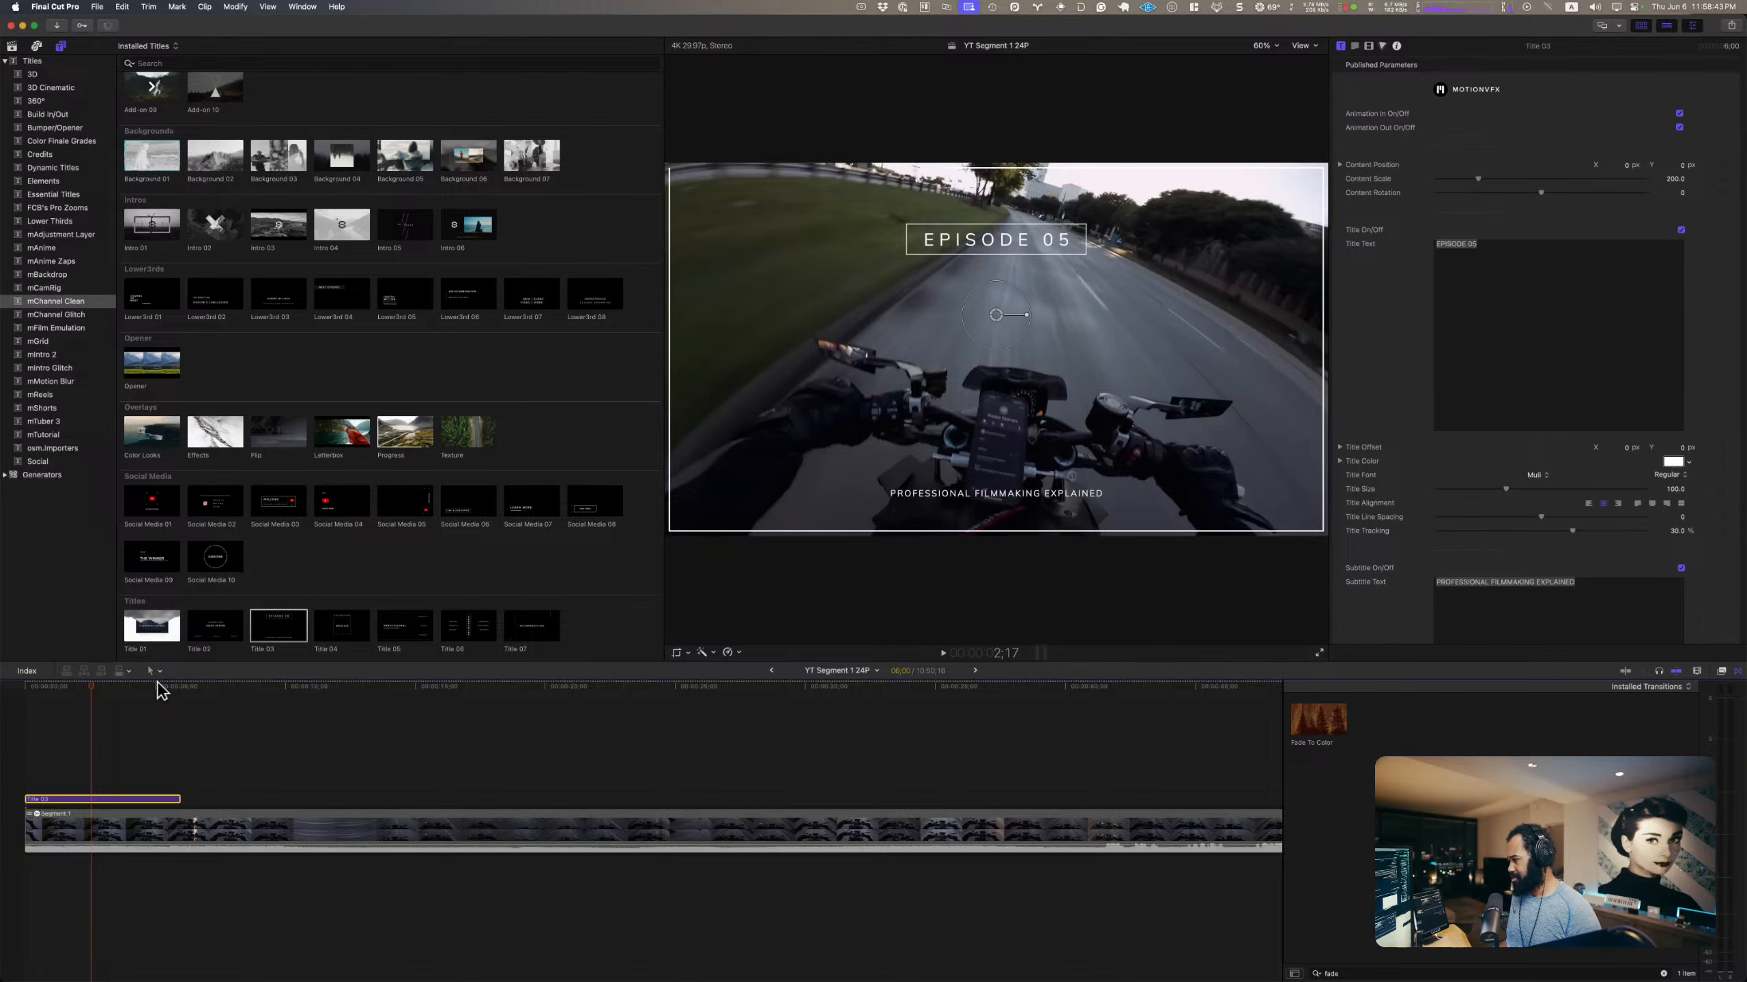
Step: Tile Final Cut Pro above the Arc window so the DJI Action 4 30fps Test video shows beneath the project
key("ctrl+alt+Up")
left_click(282, 618)
key("ctrl+alt+Down")
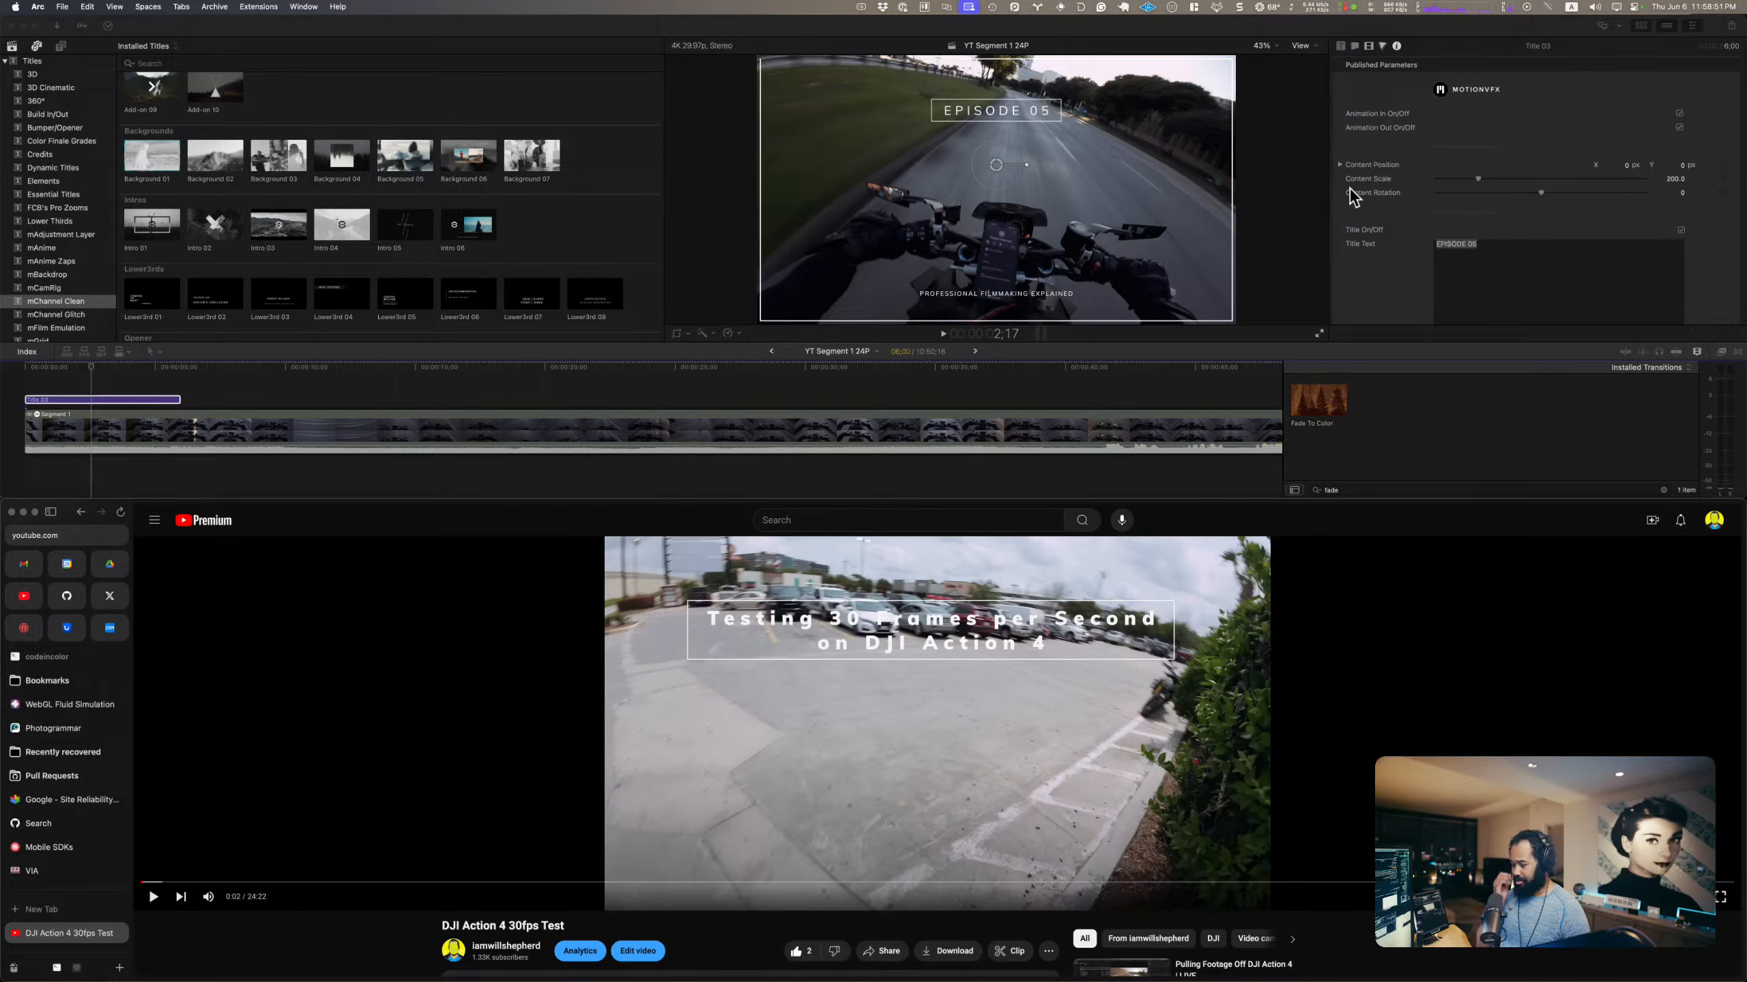
Step: Replace the EPISODE 05 title text with "Testing DJI Action 4 ND32 Filter"
left_click(1513, 266)
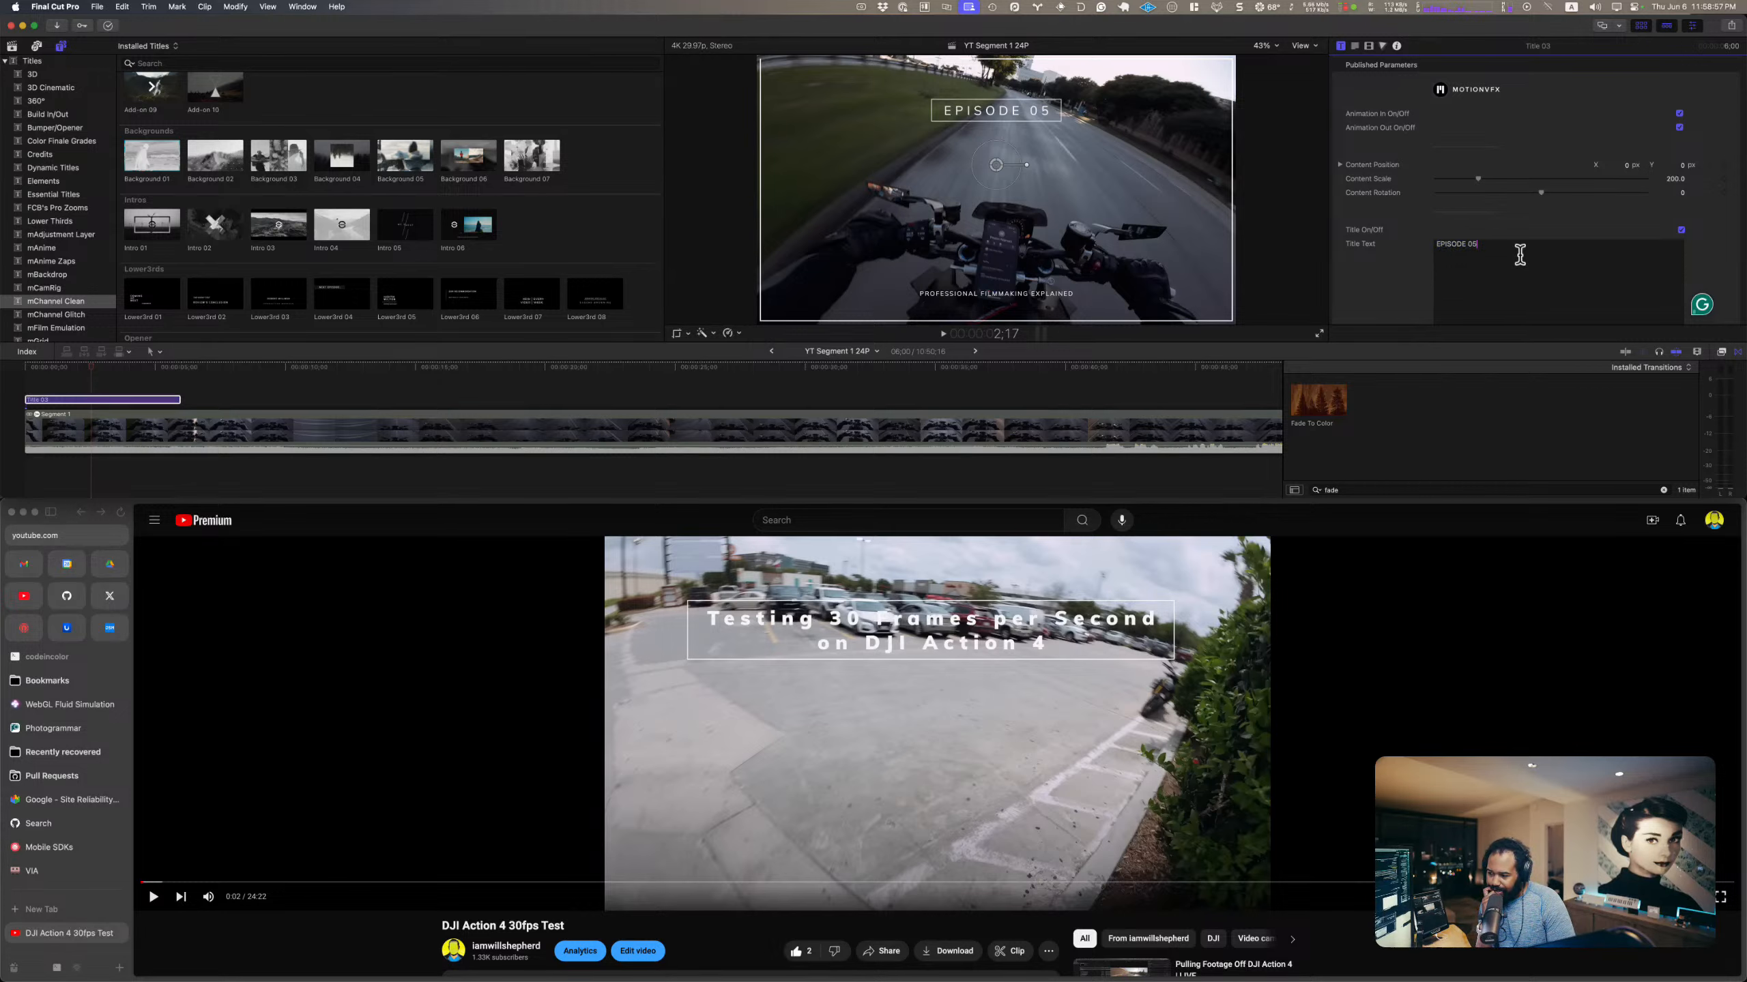
left_click_drag(1516, 253, 1435, 217)
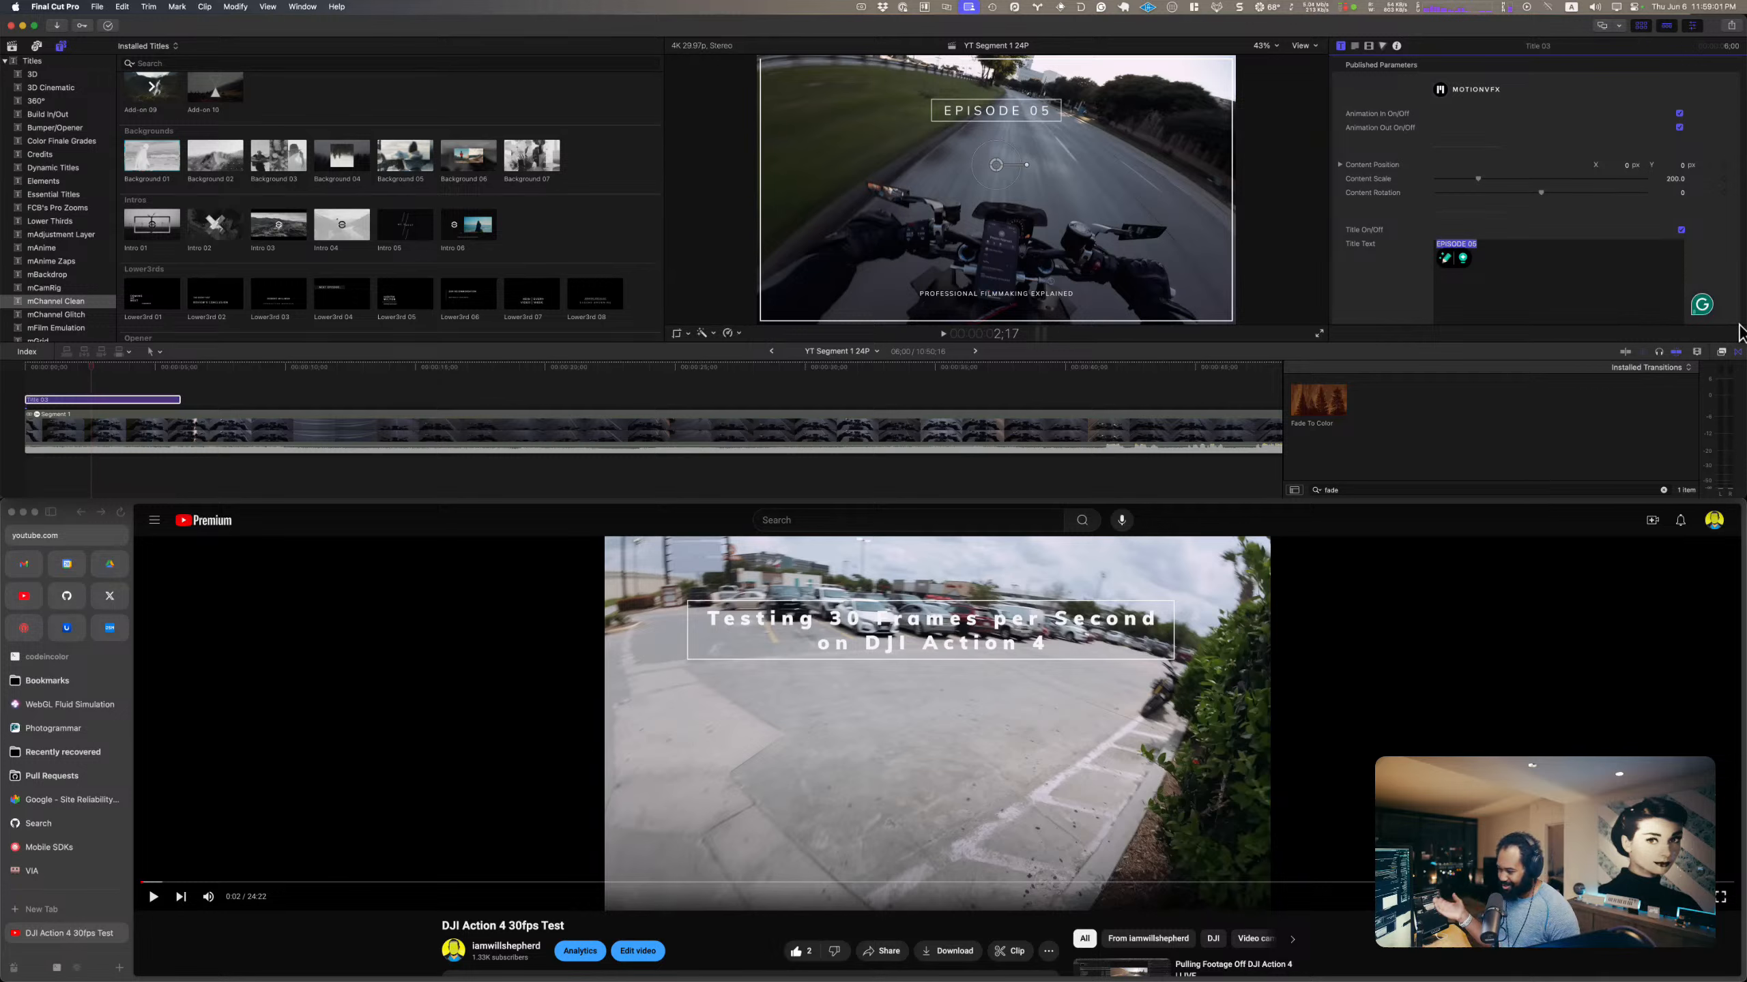
type("Testing N")
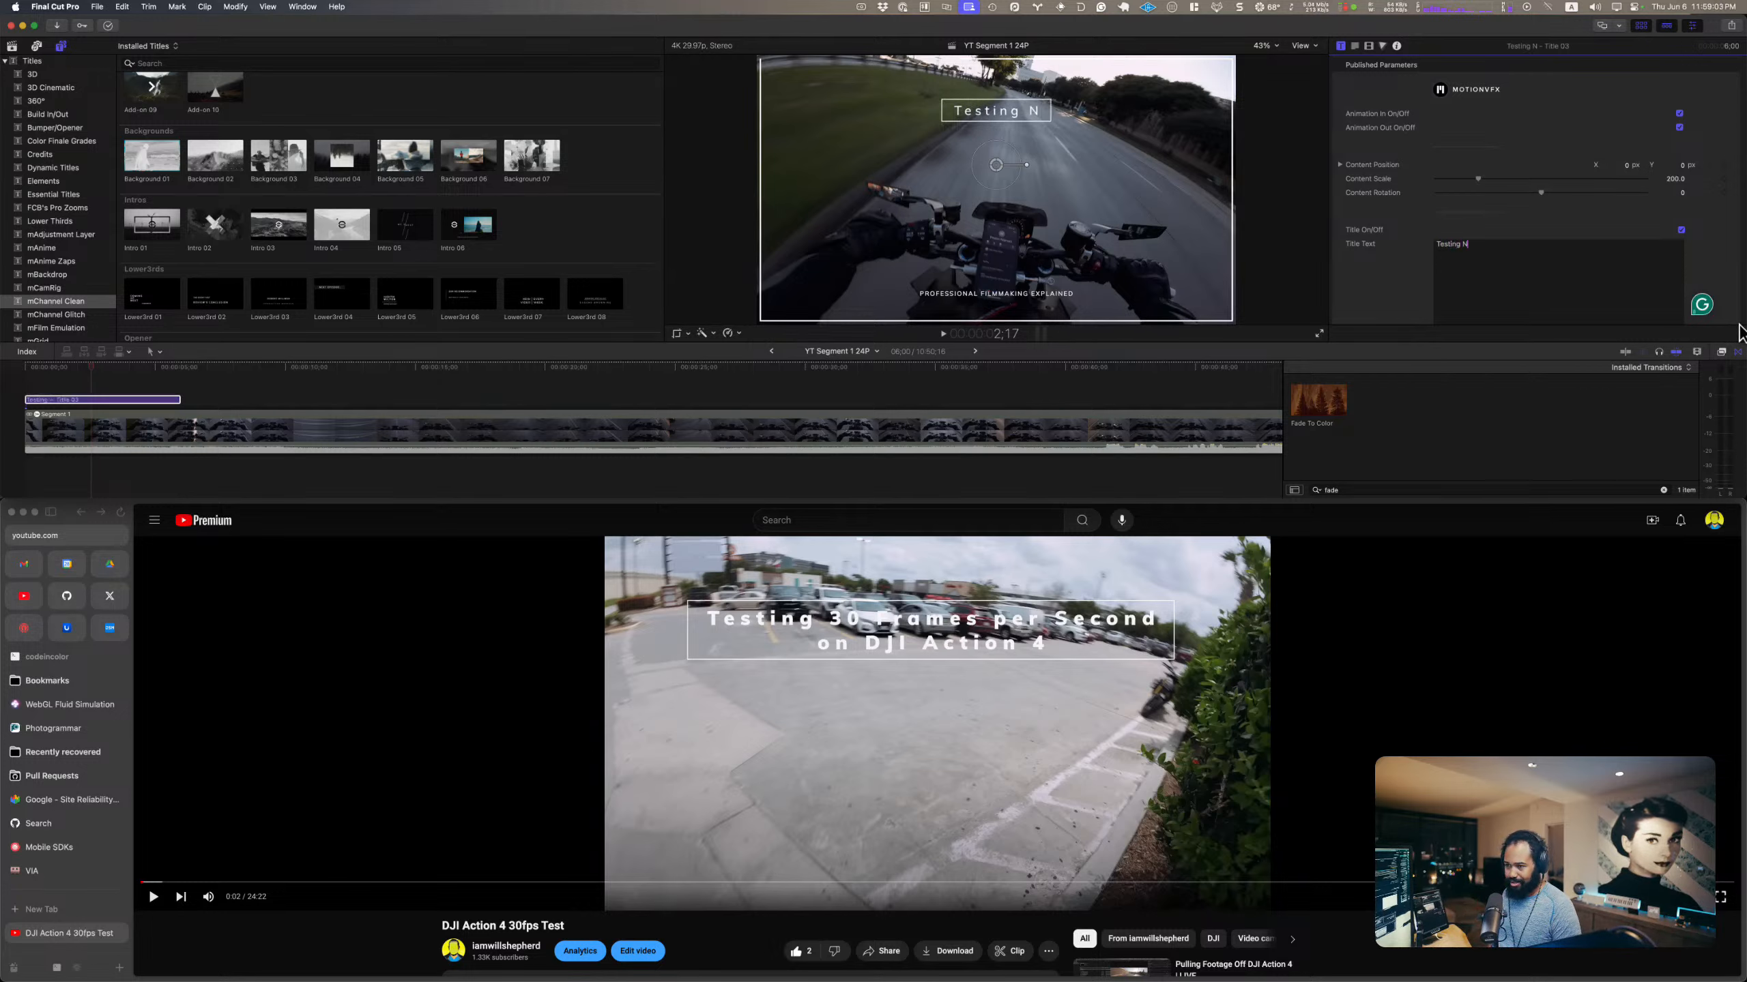
type("D 32 ")
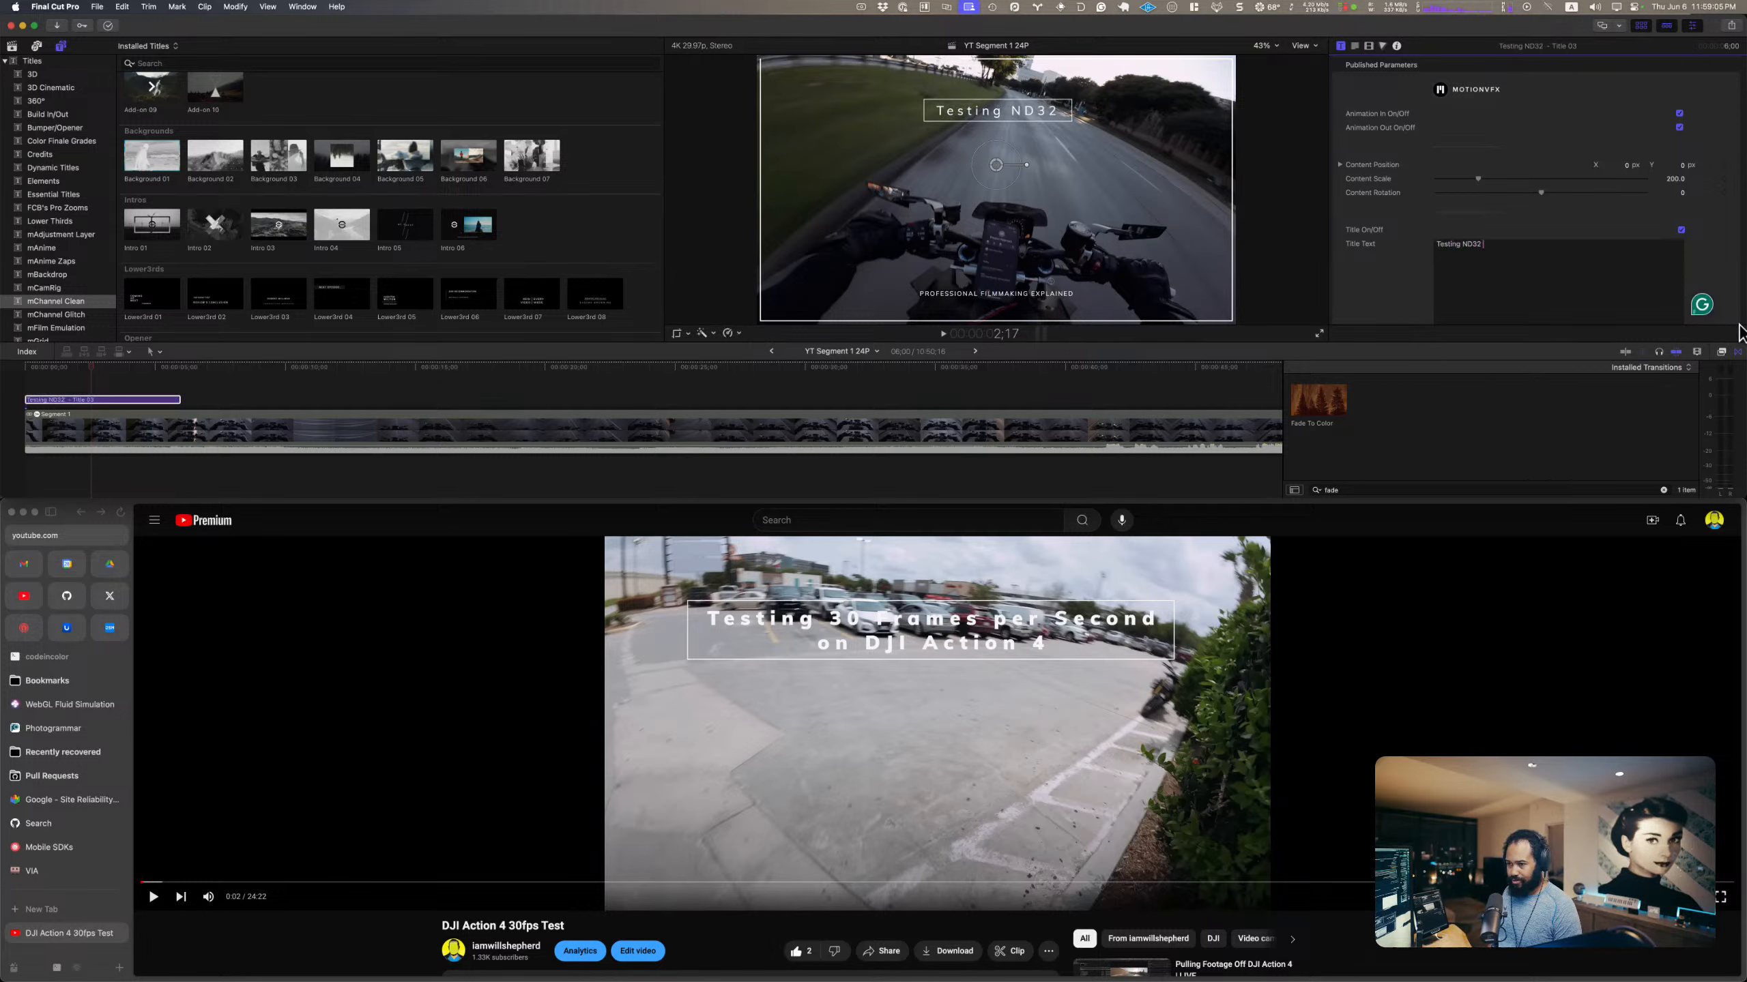
type("Filter")
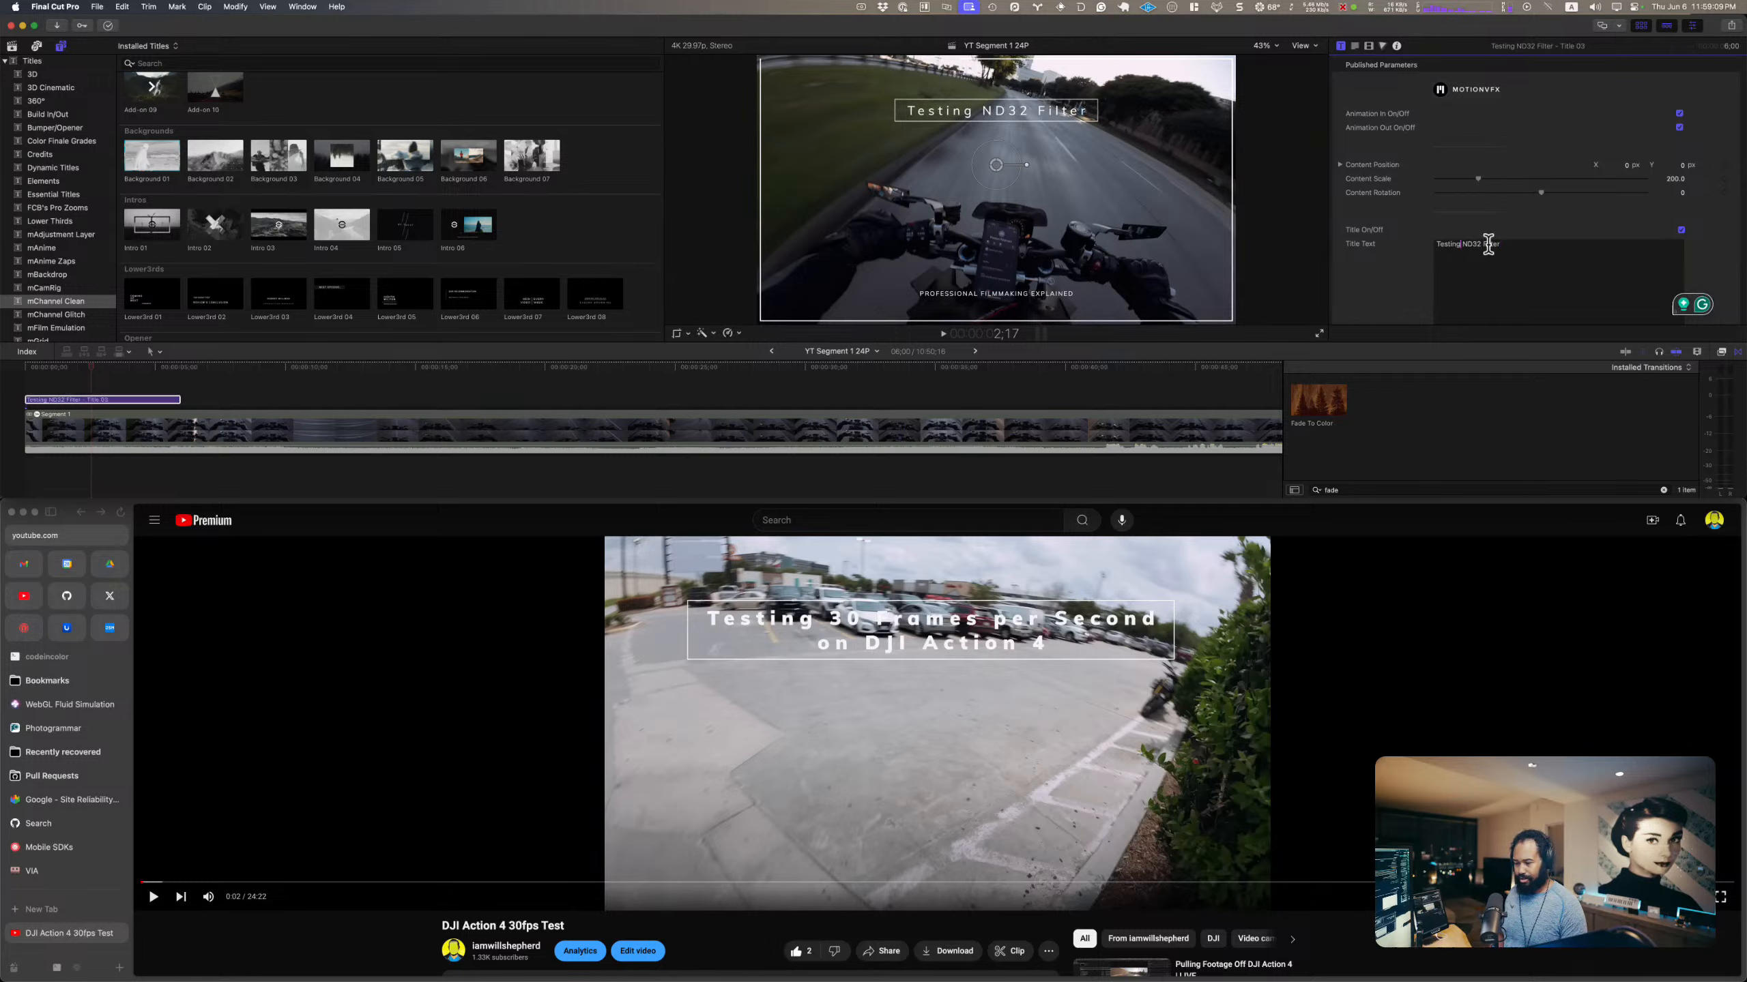
type(" DJI Action 3")
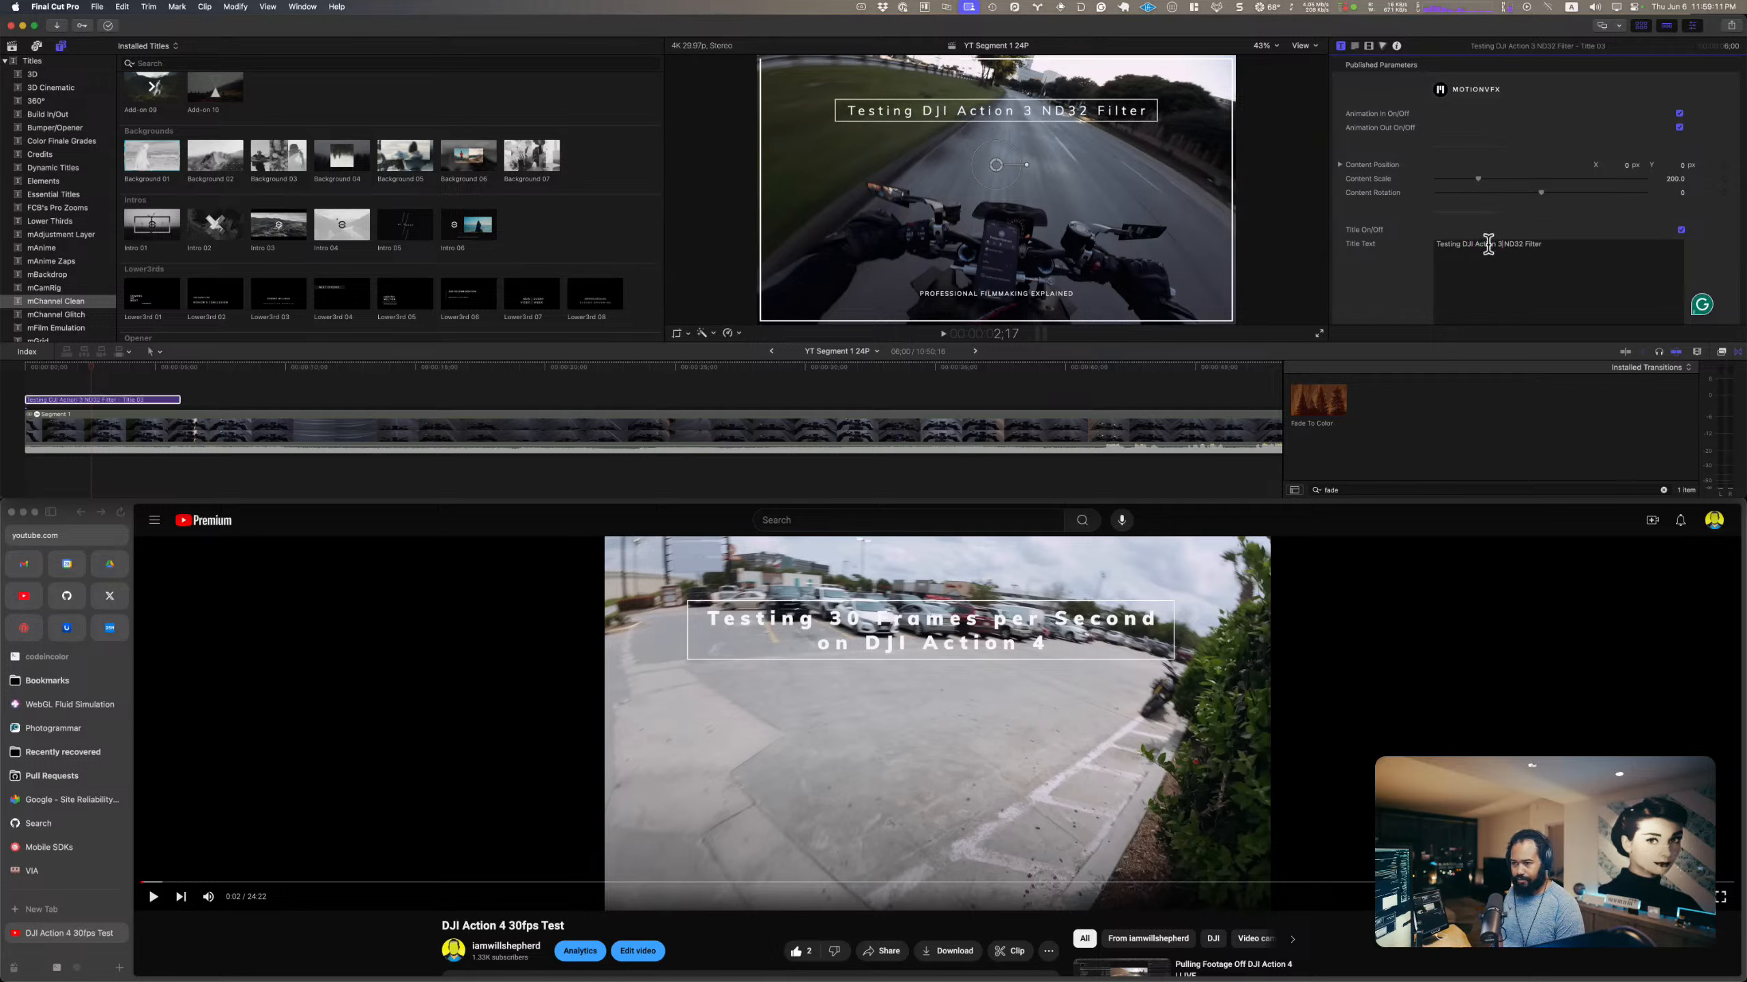
key("BackSpace")
type("4")
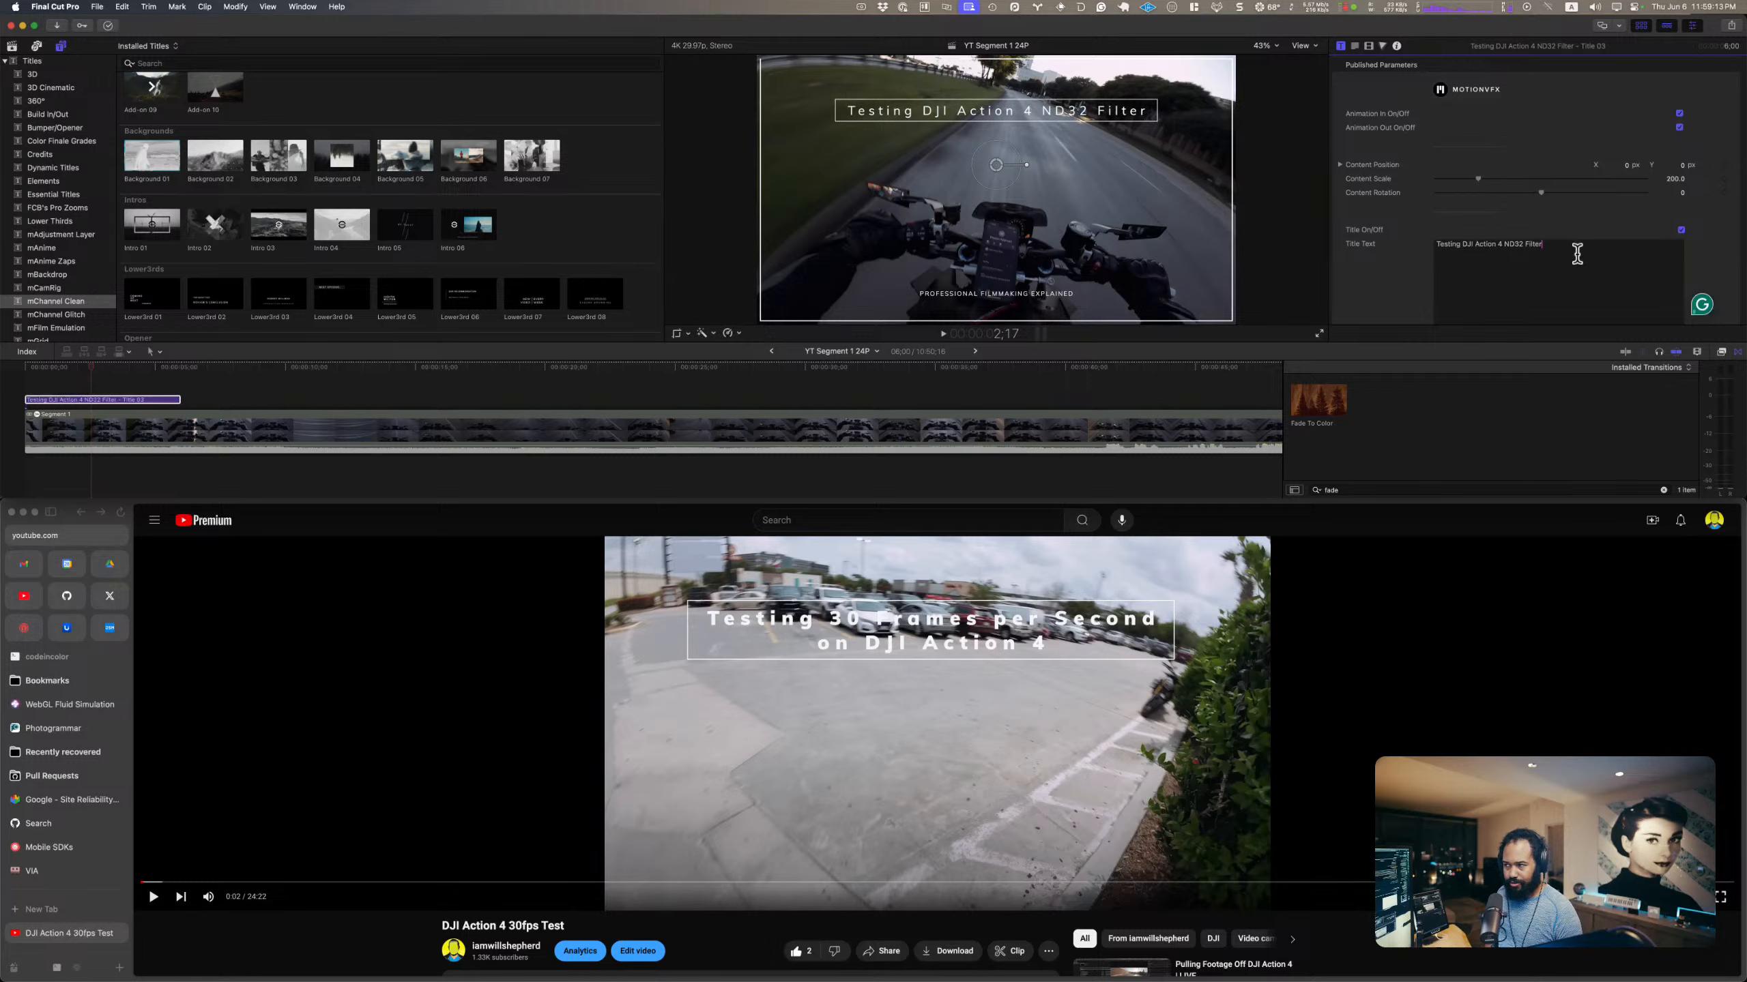
Step: Turn off the subtitle of Title 03
scroll(1501, 263, "down", 5)
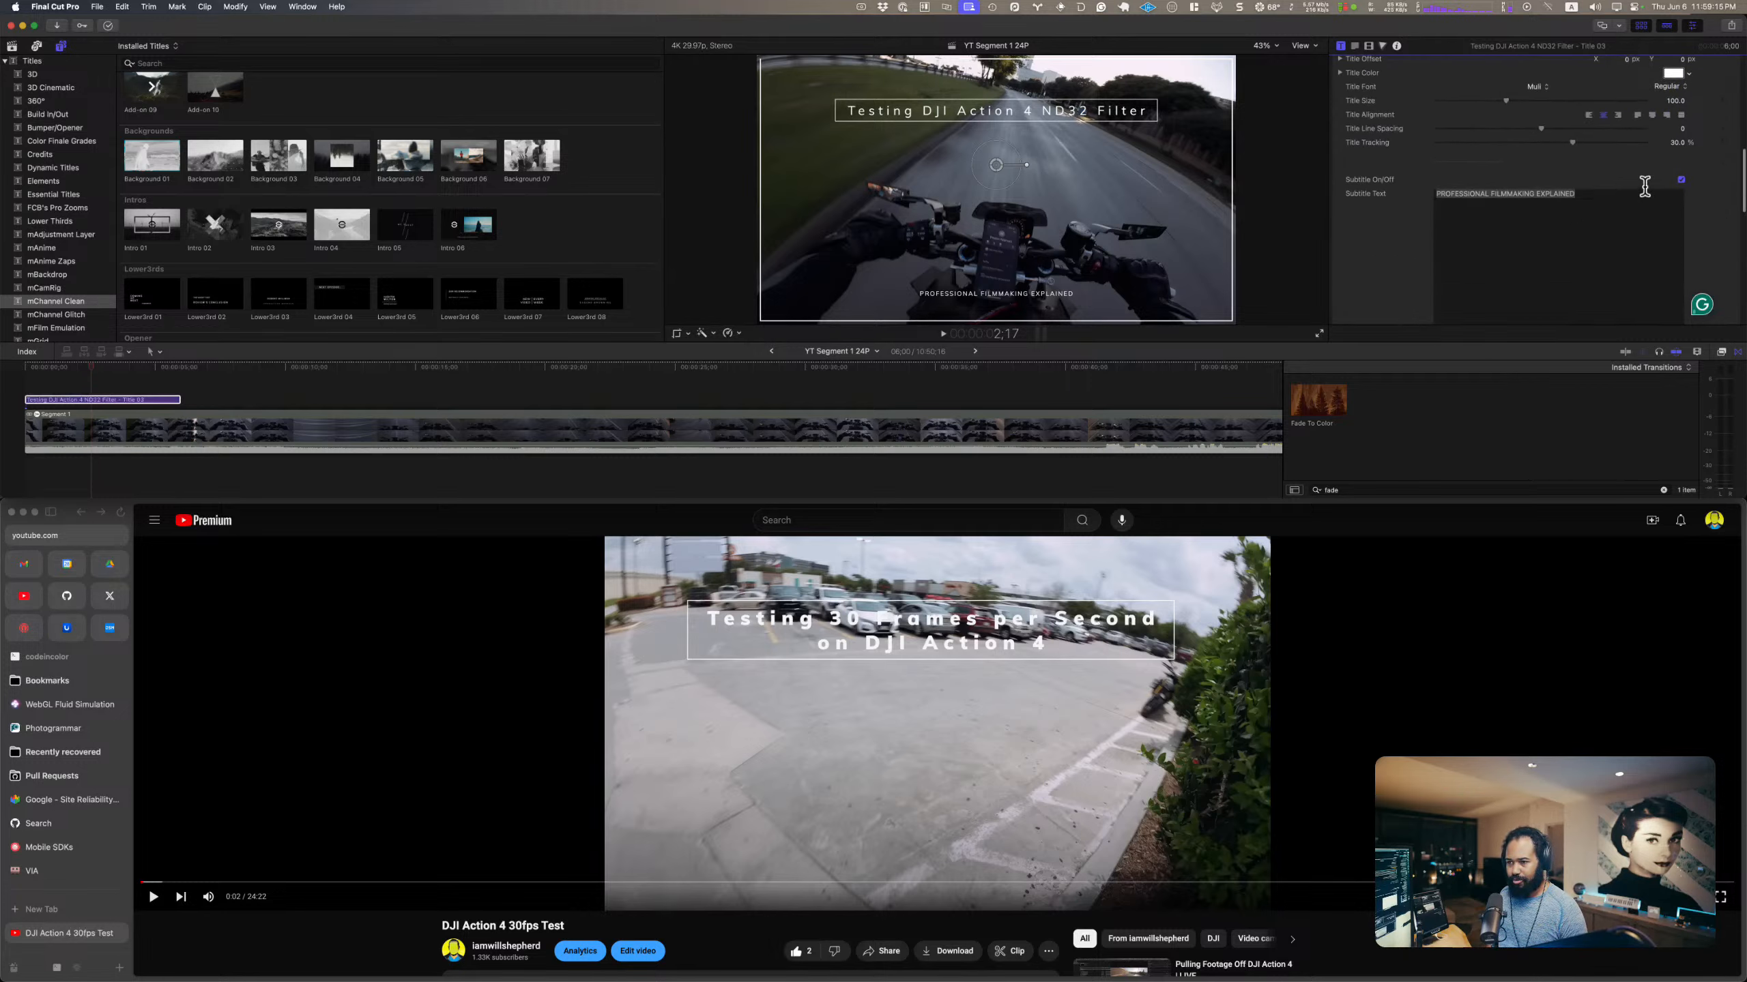
left_click(1678, 181)
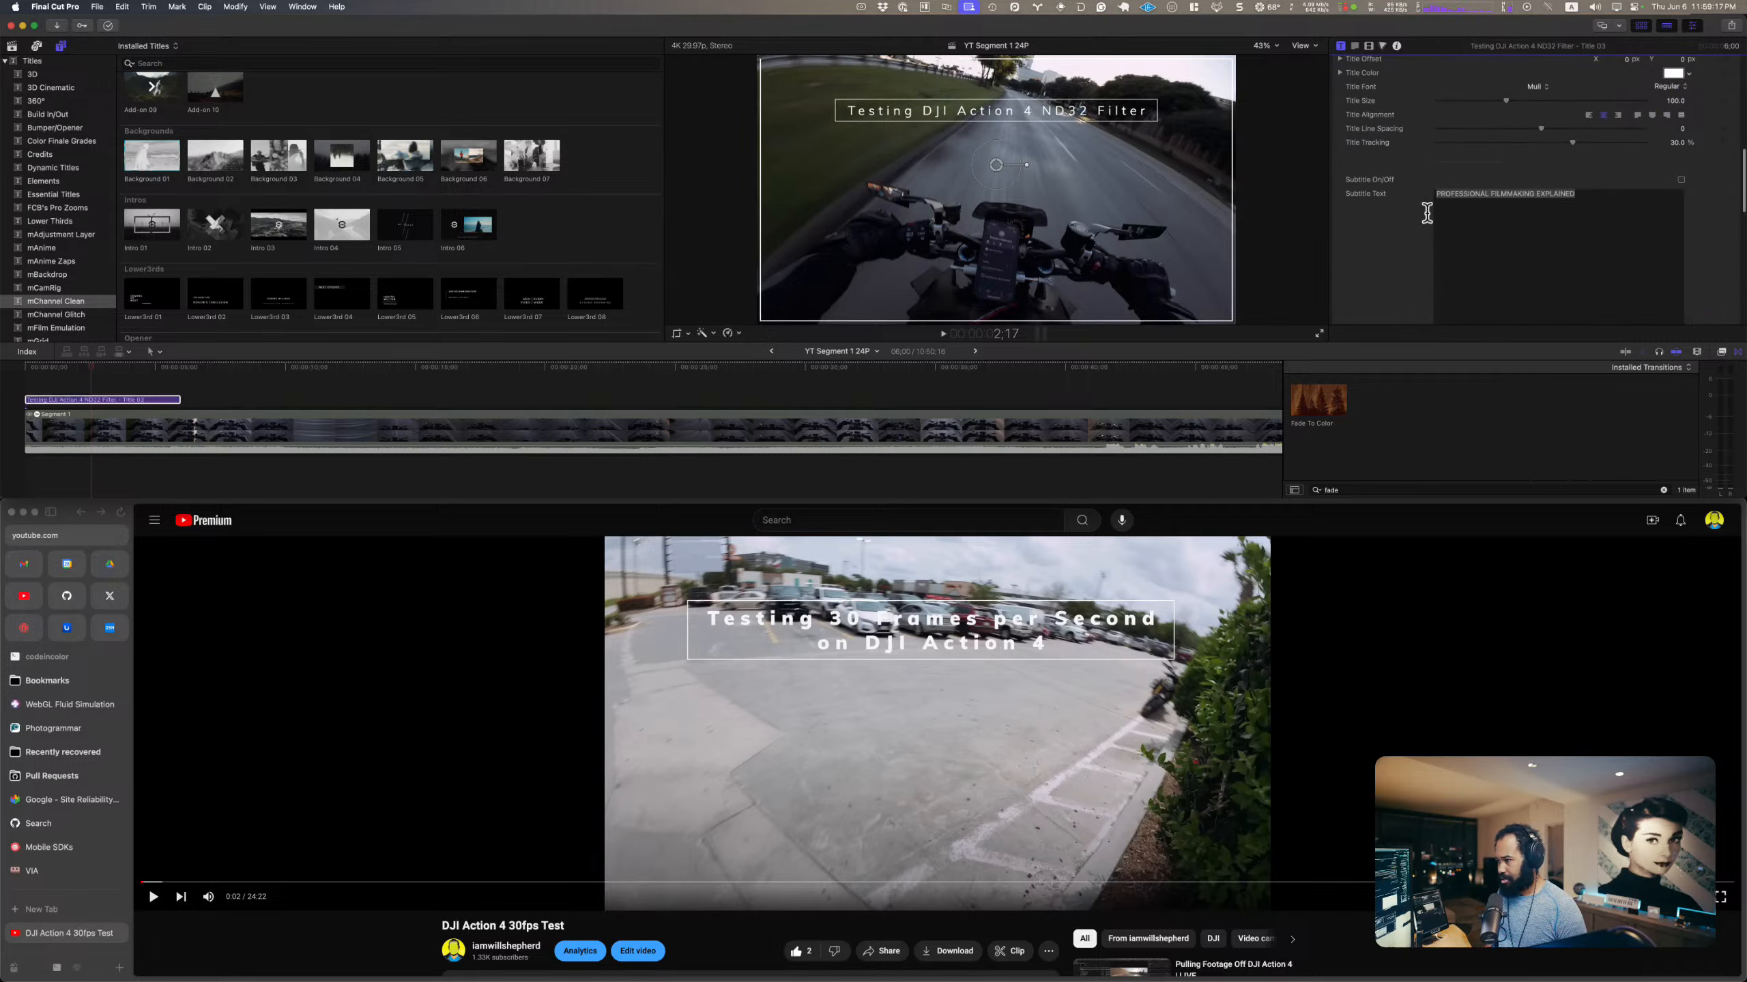
scroll(1564, 174, "up", 4)
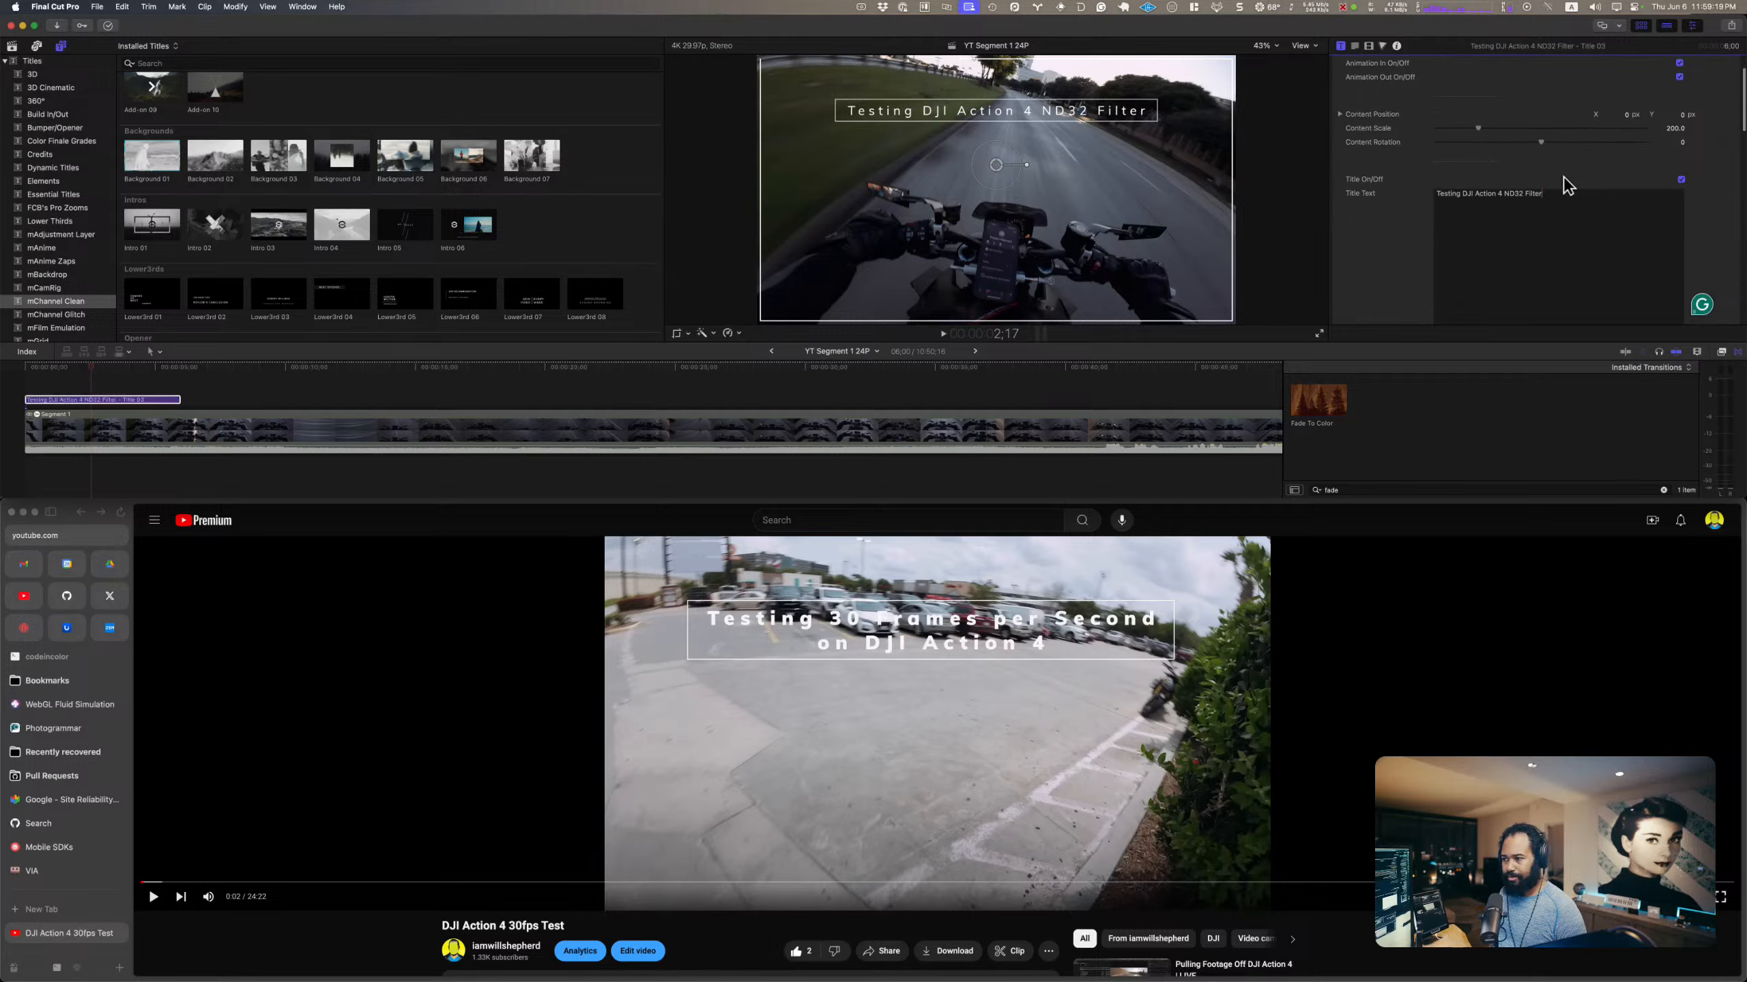
Step: Set the title font to Muna
scroll(1564, 175, "down", 5)
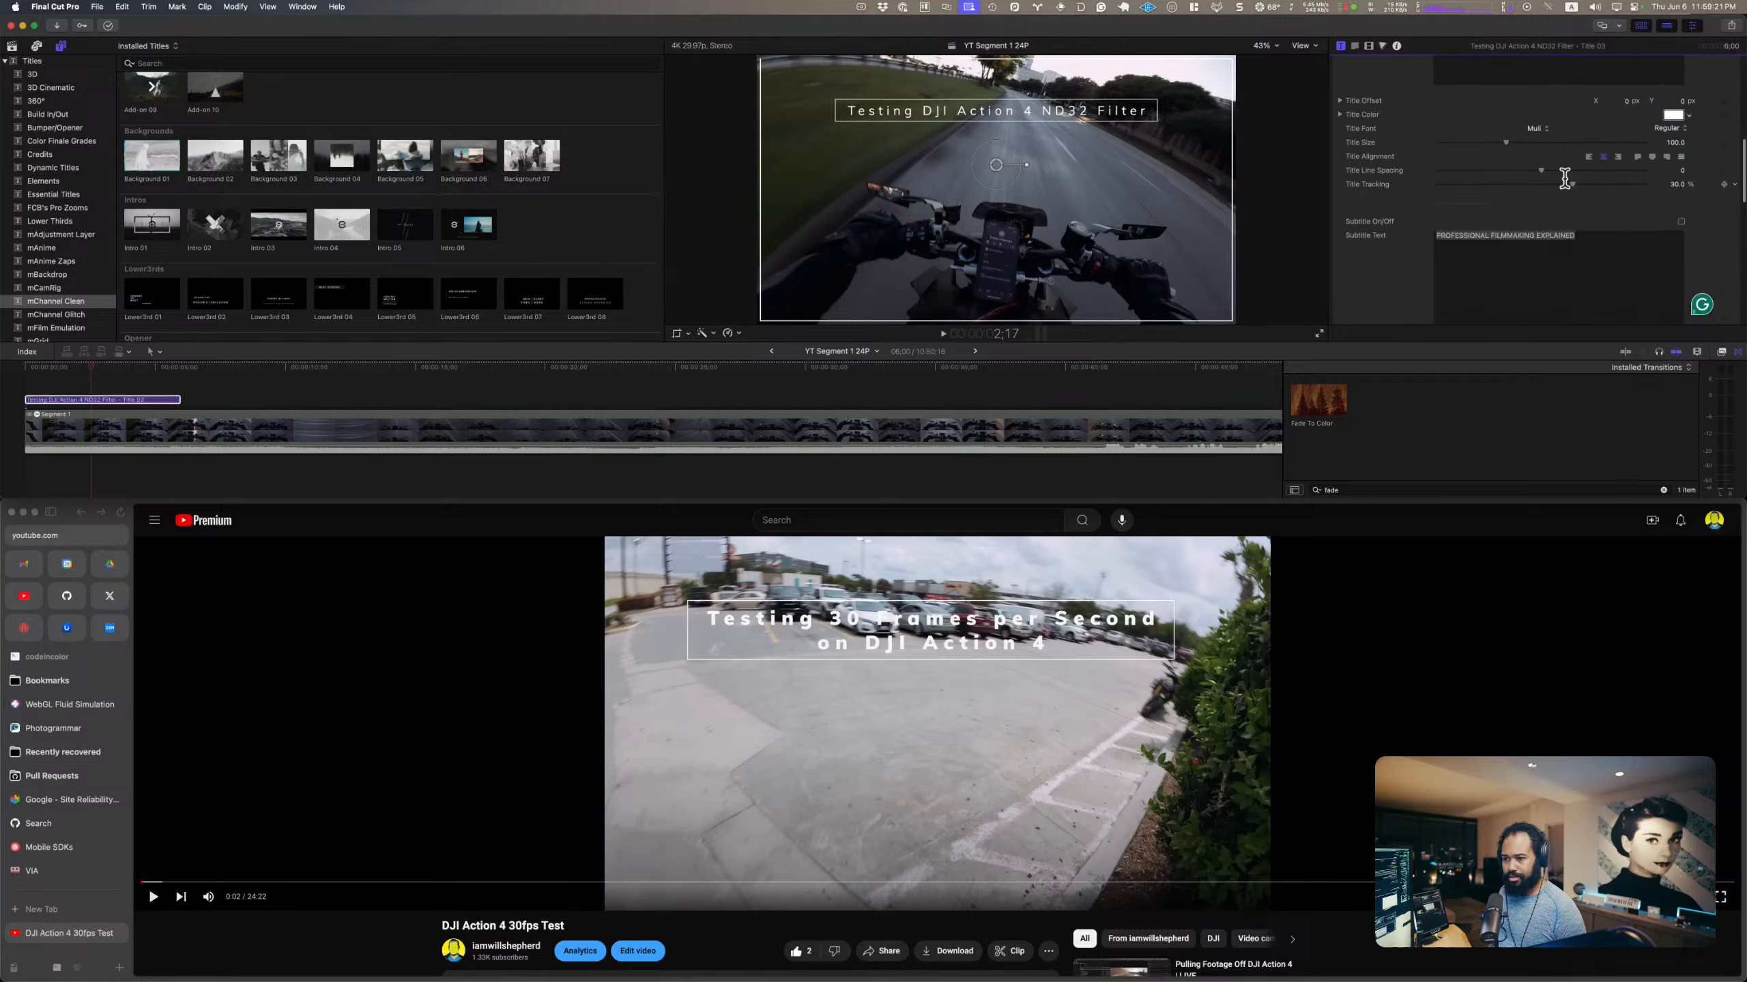
left_click(1540, 131)
left_click(1542, 130)
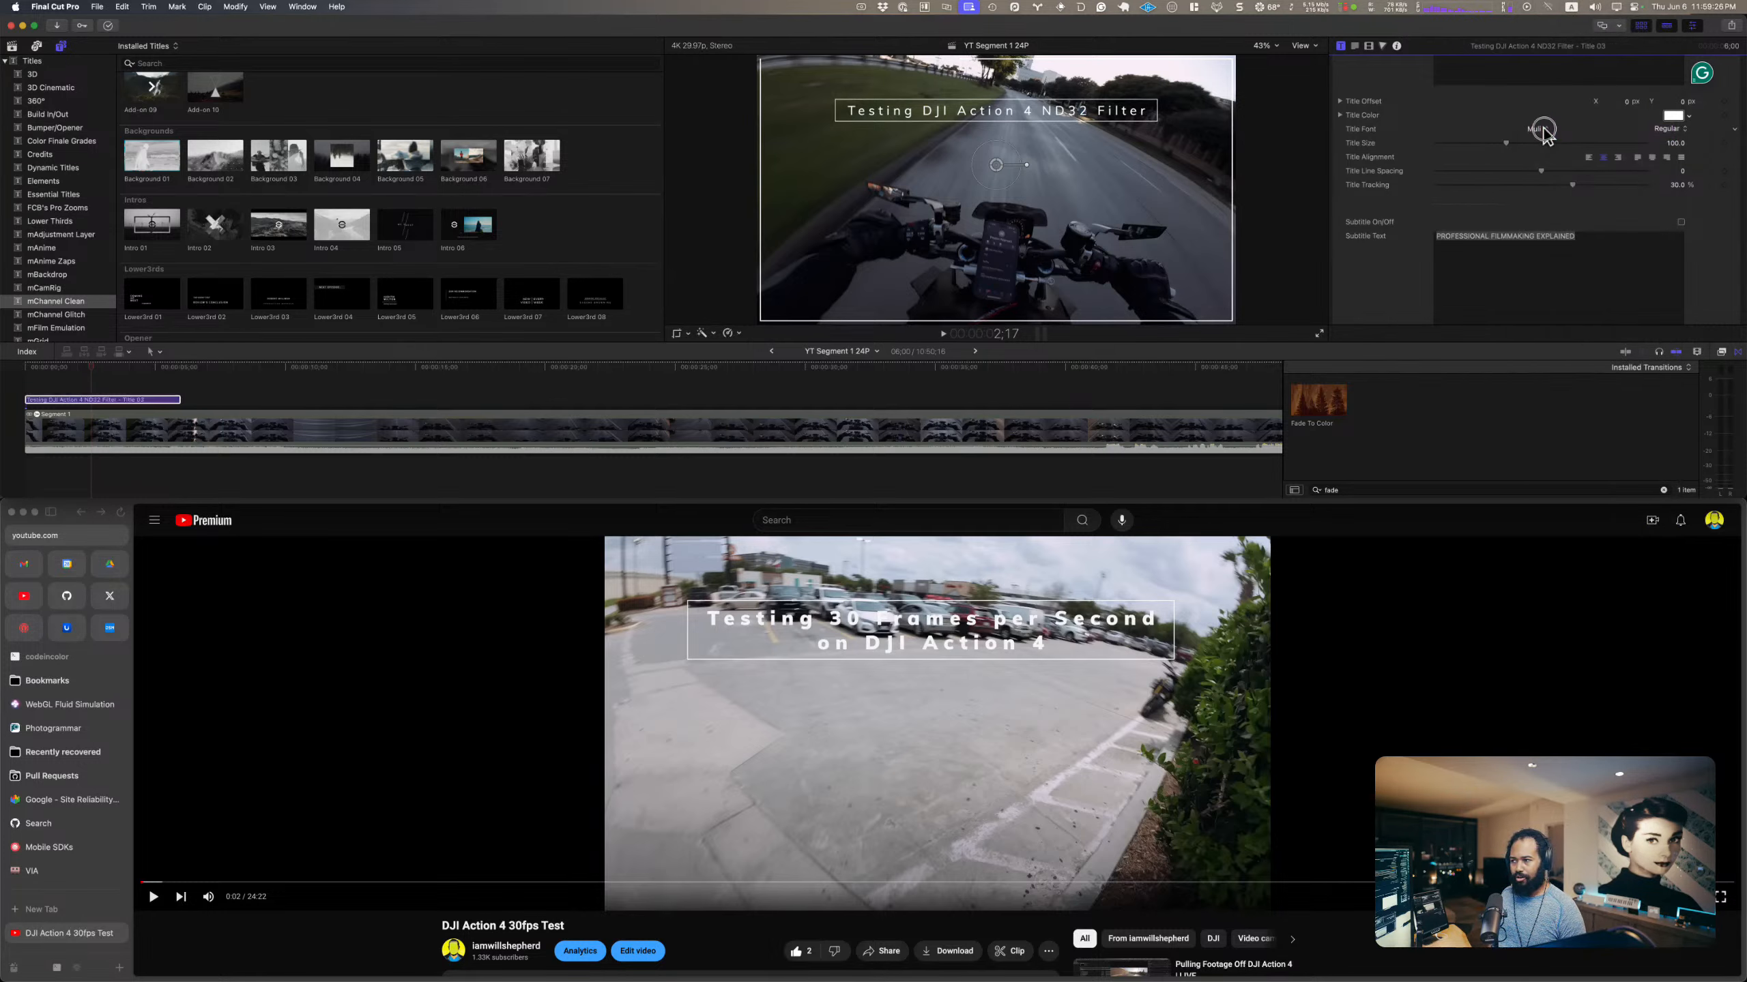
left_click(1544, 130)
left_click(1520, 145)
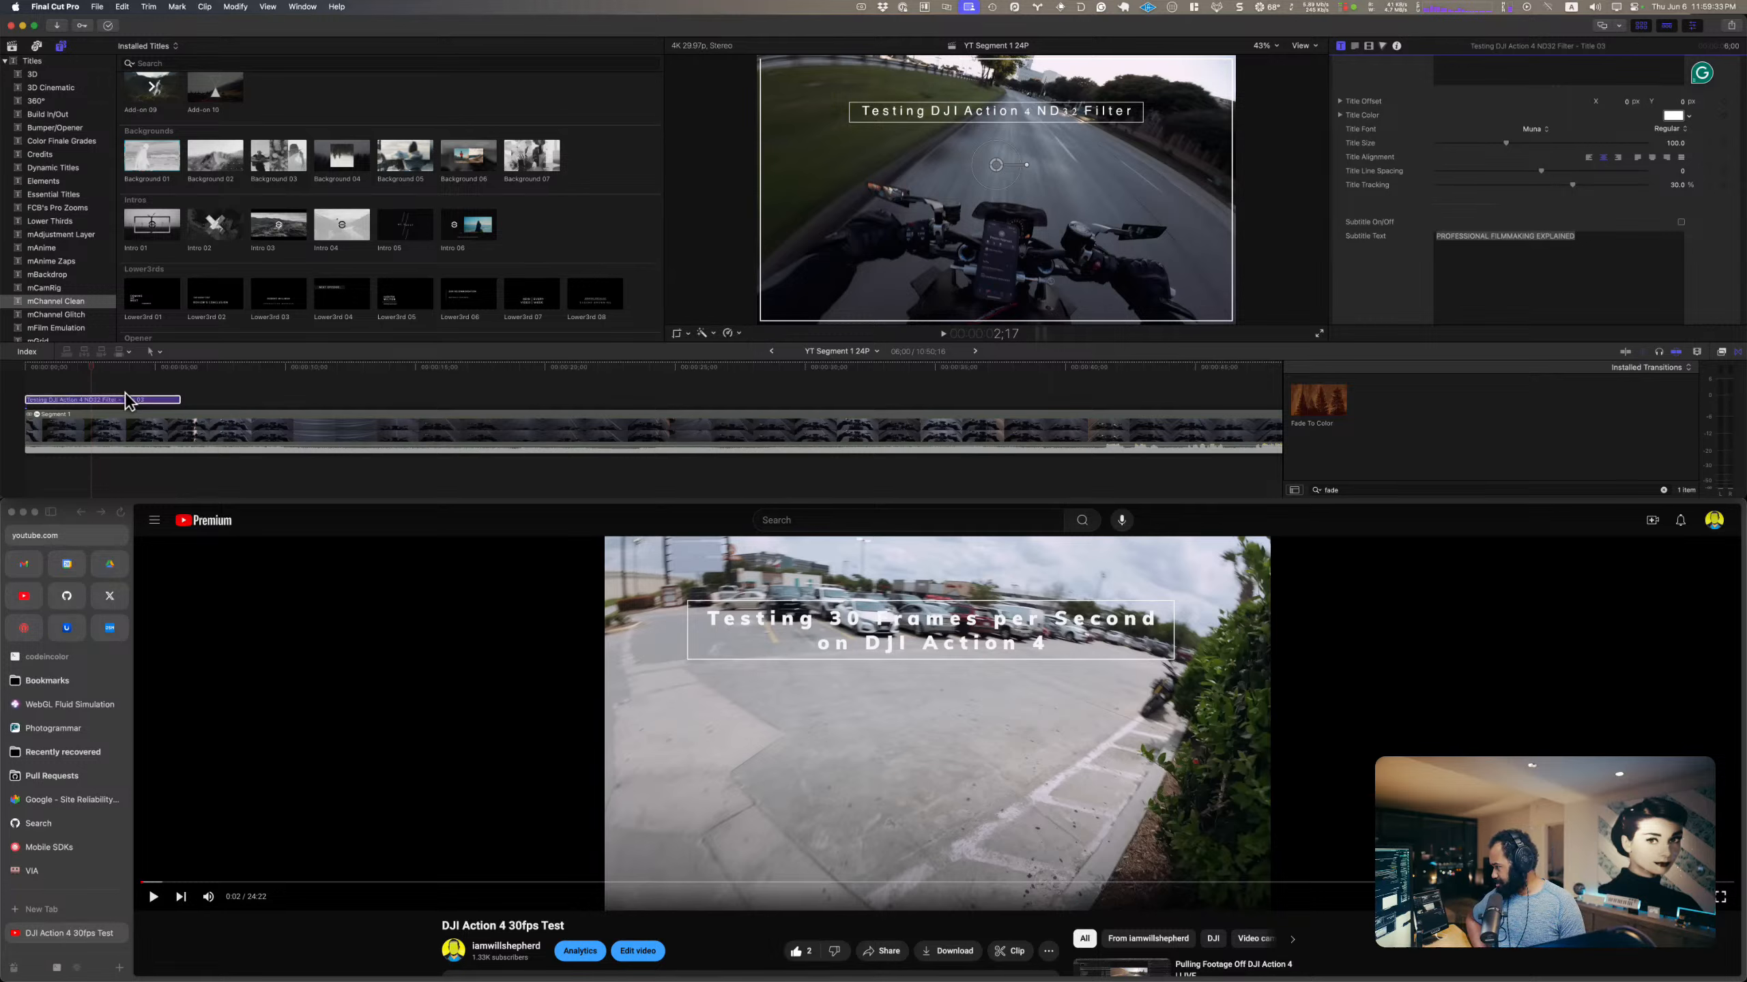
Step: Trim the end of the opening title to a duration of 4:01
left_click_drag(180, 400, 129, 401)
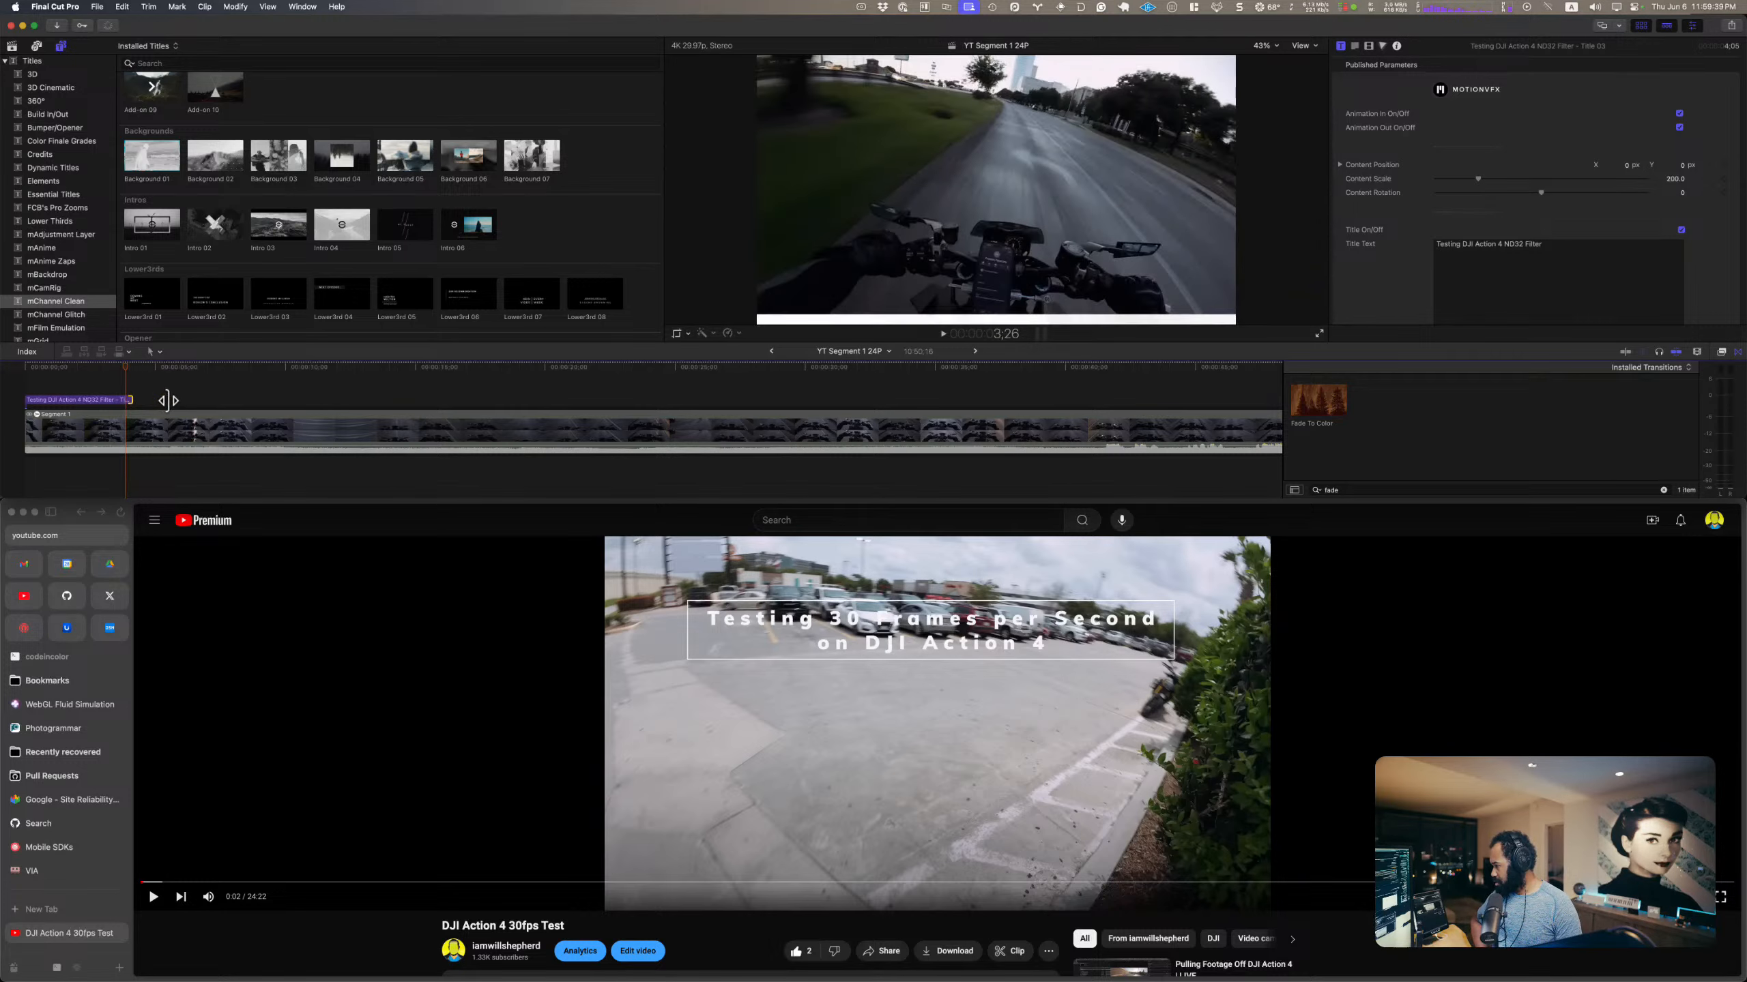
key("comma")
key("comma")
key("comma")
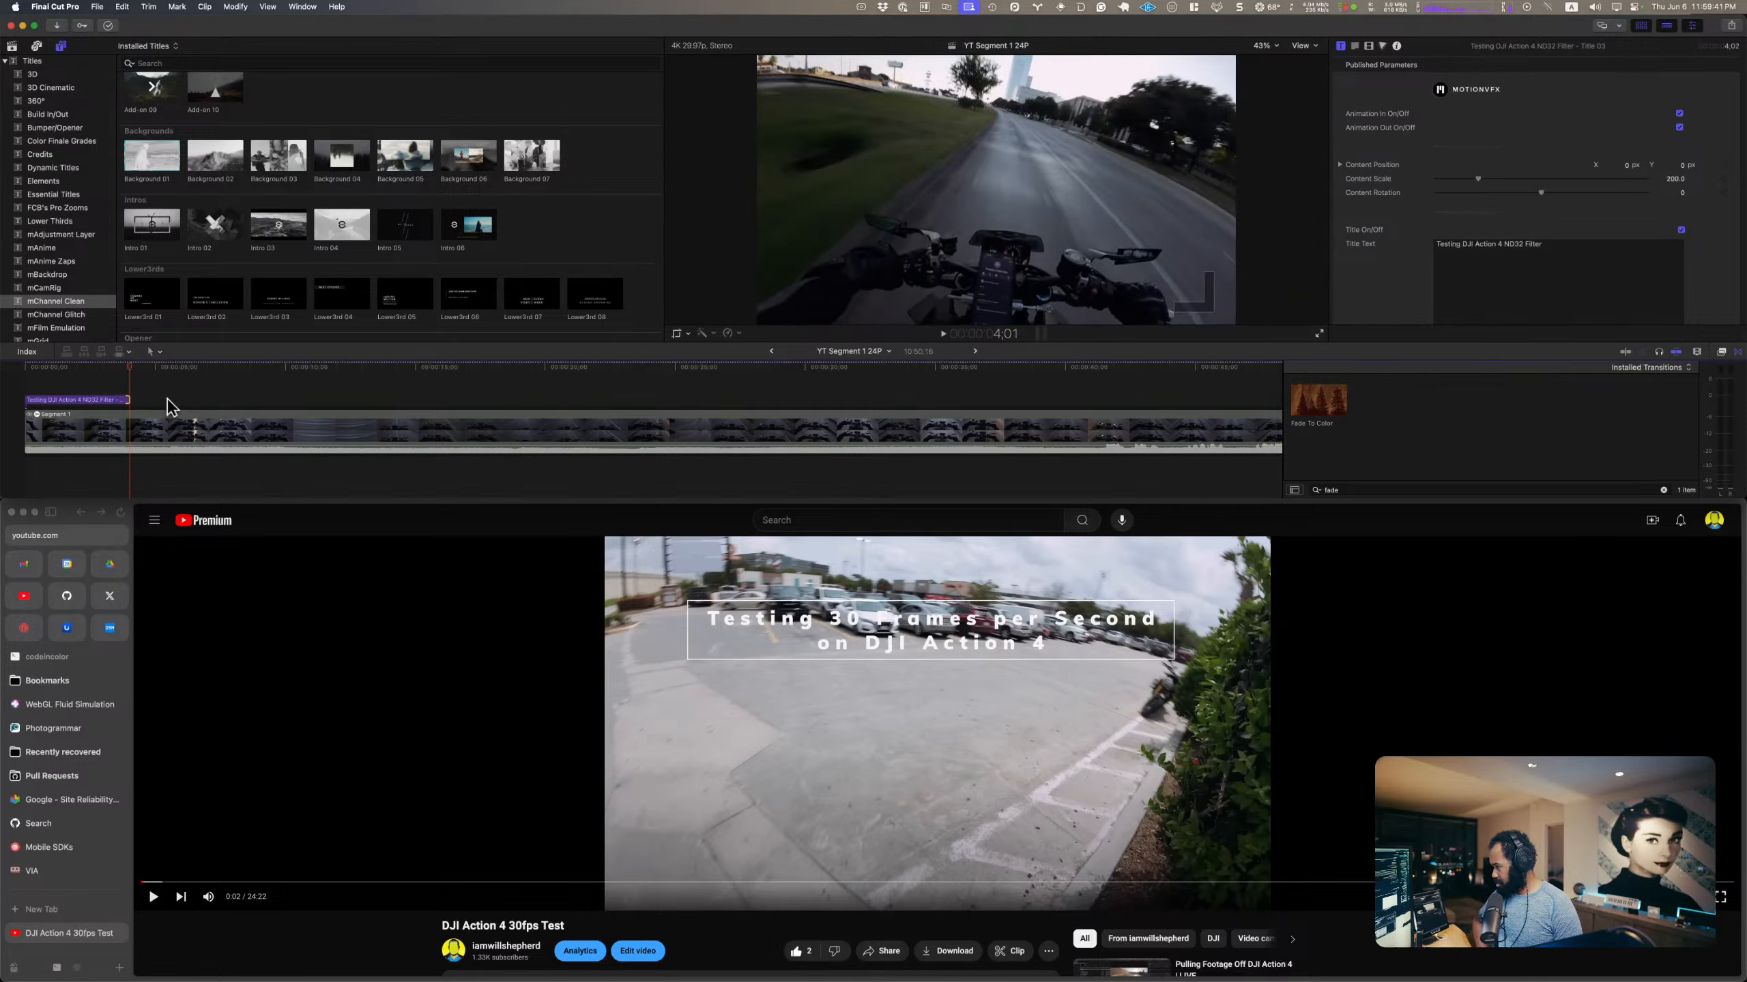
Step: Play the opening from the start and turn off the large outer frame of Title 03
key("Home")
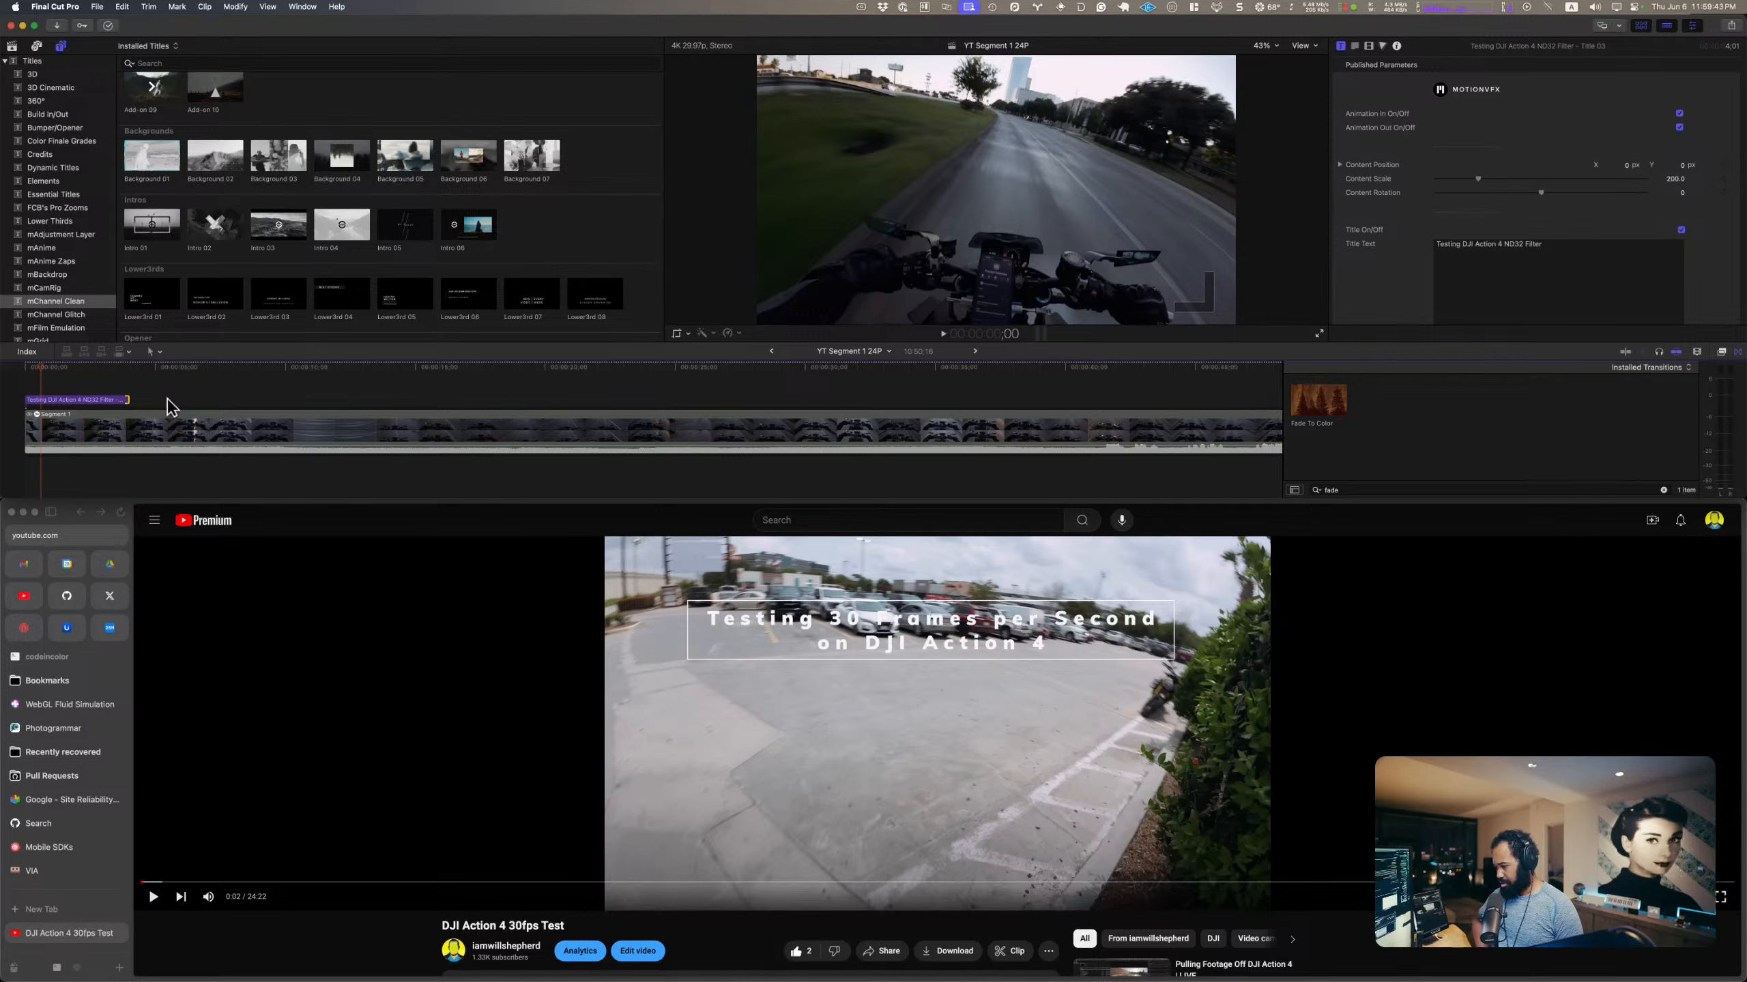
key("space")
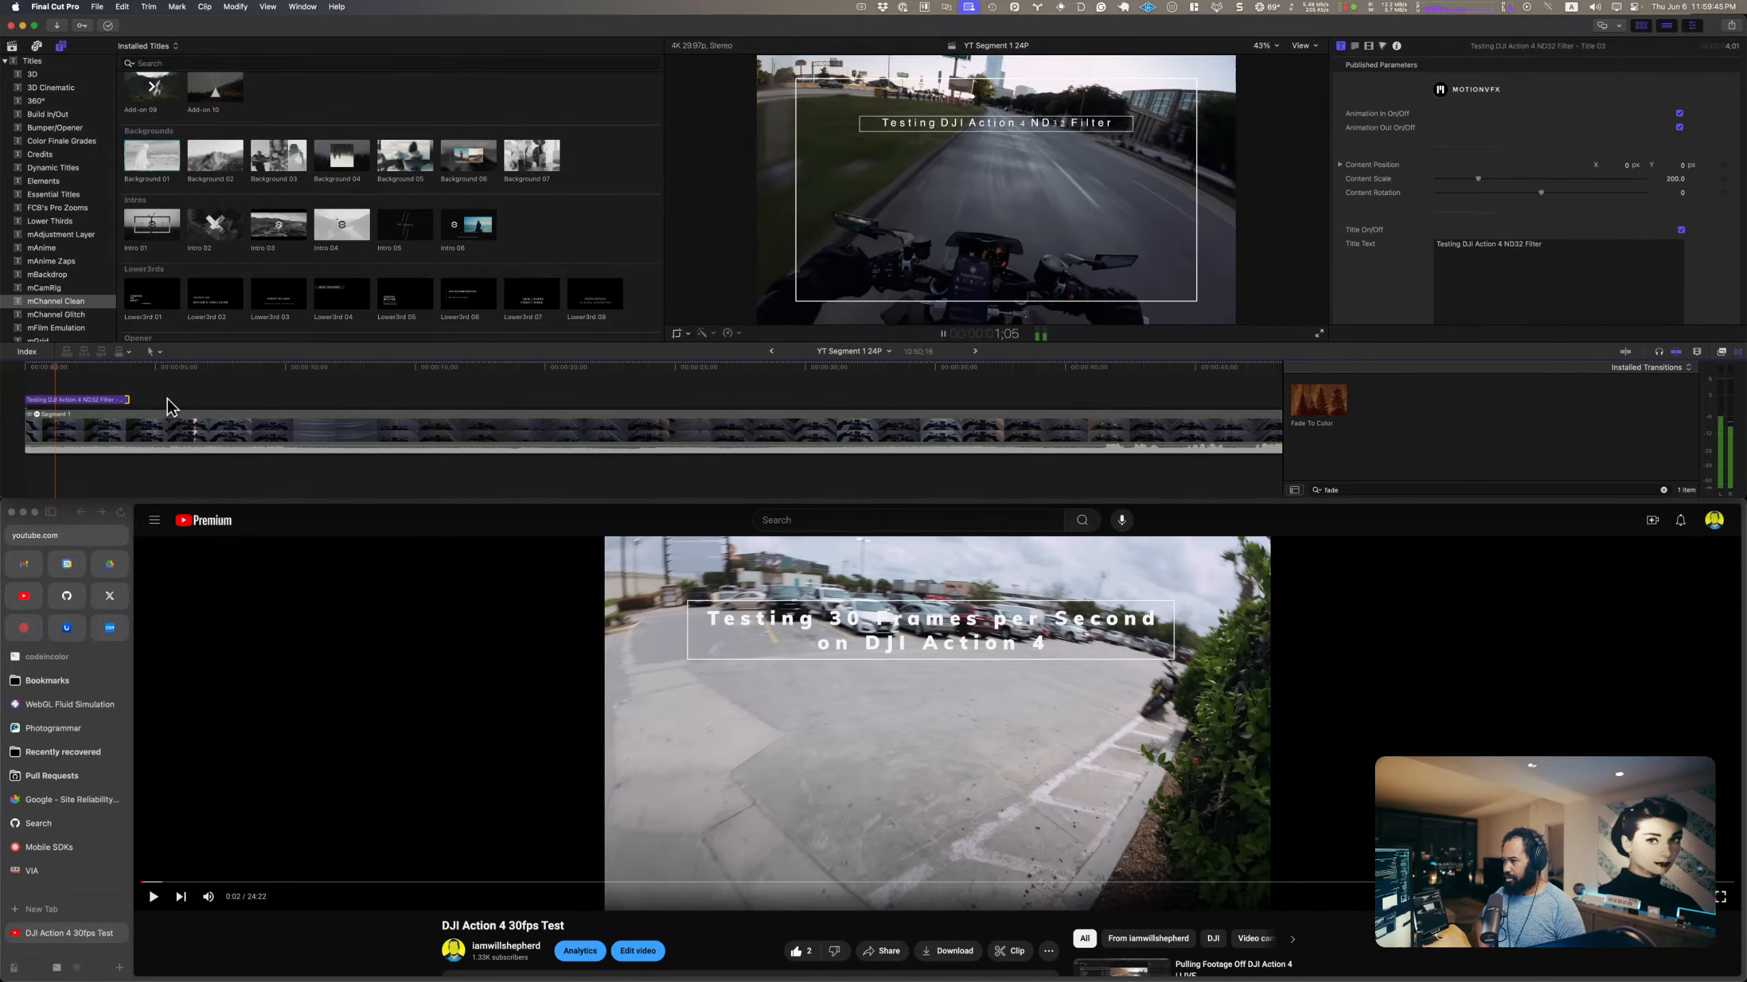
scroll(1442, 191, "down", 5)
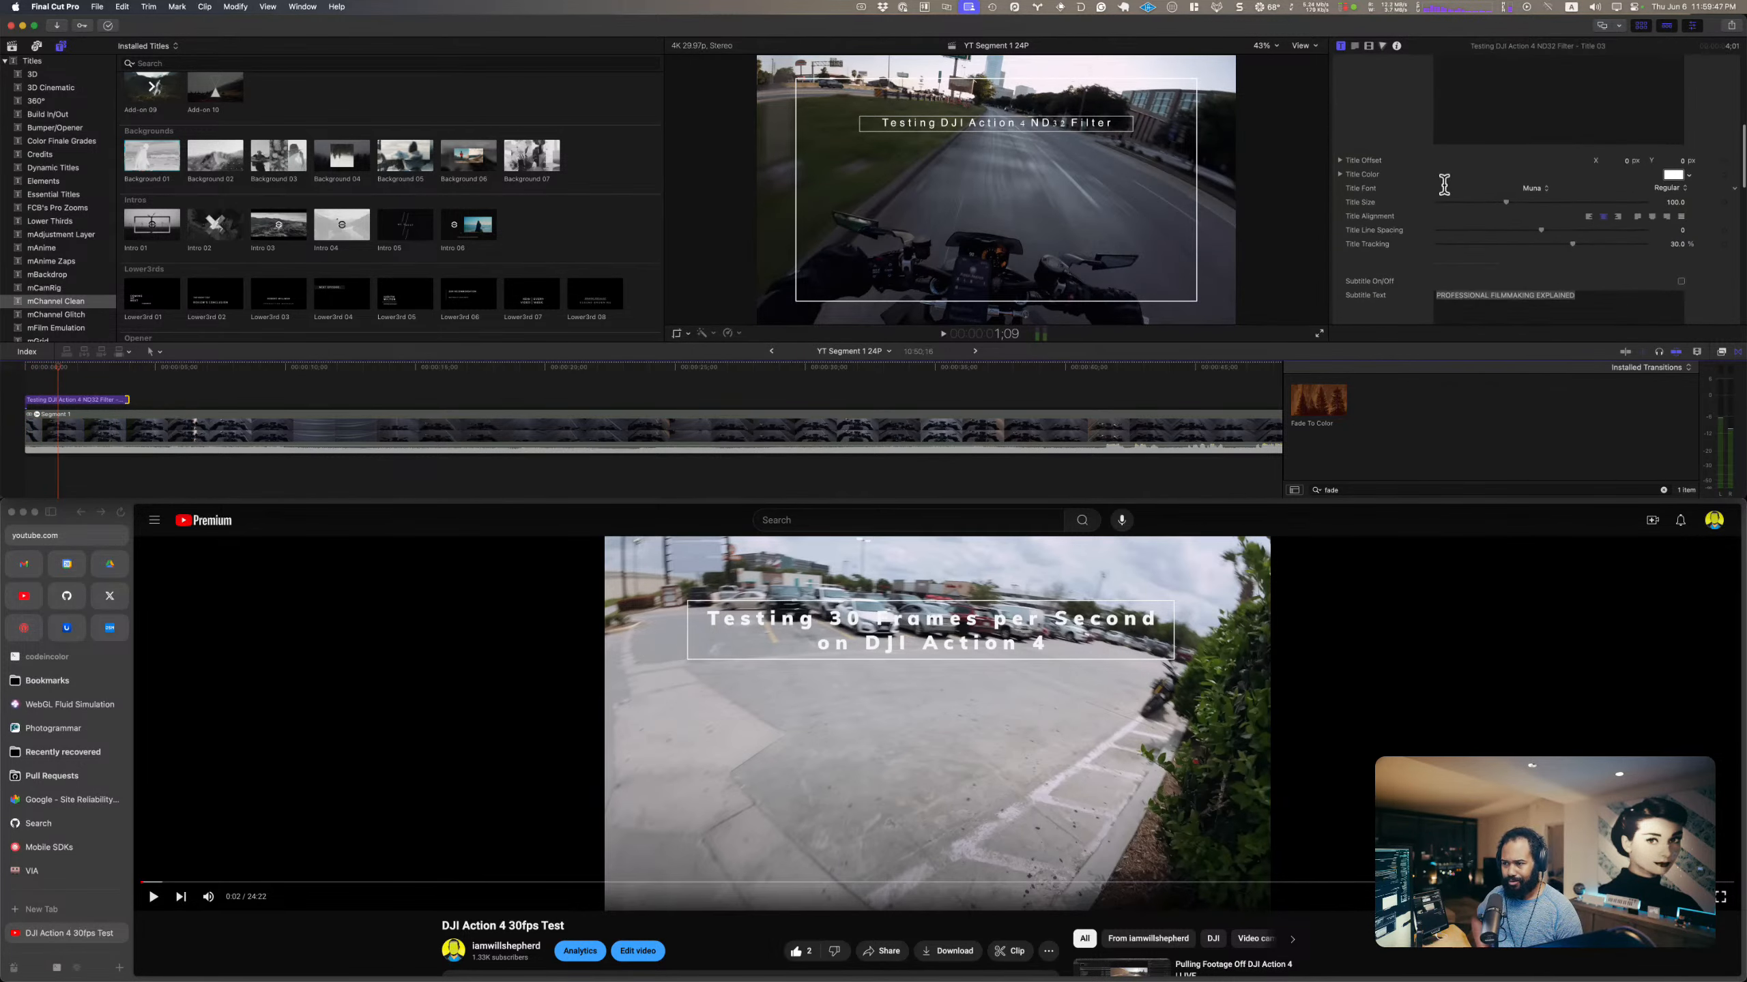
scroll(1444, 184, "down", 5)
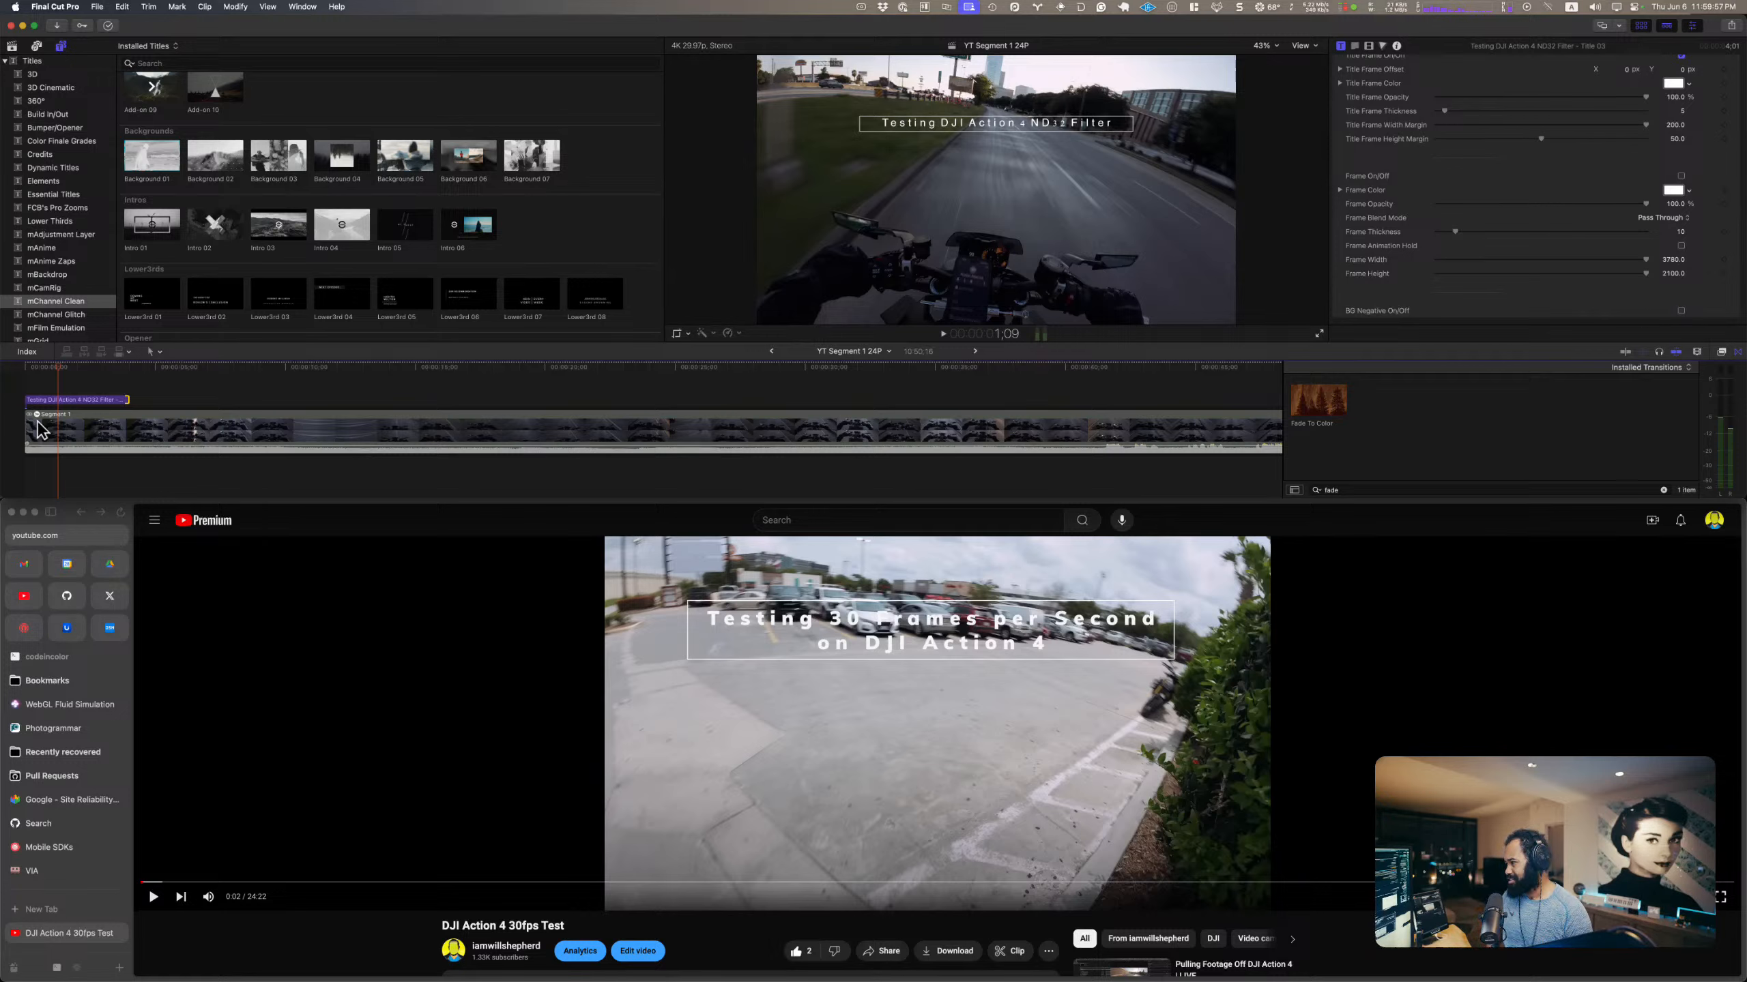
Step: Replay the first three seconds of the project to check the title without its outer frame
left_click_drag(57, 368, 2, 370)
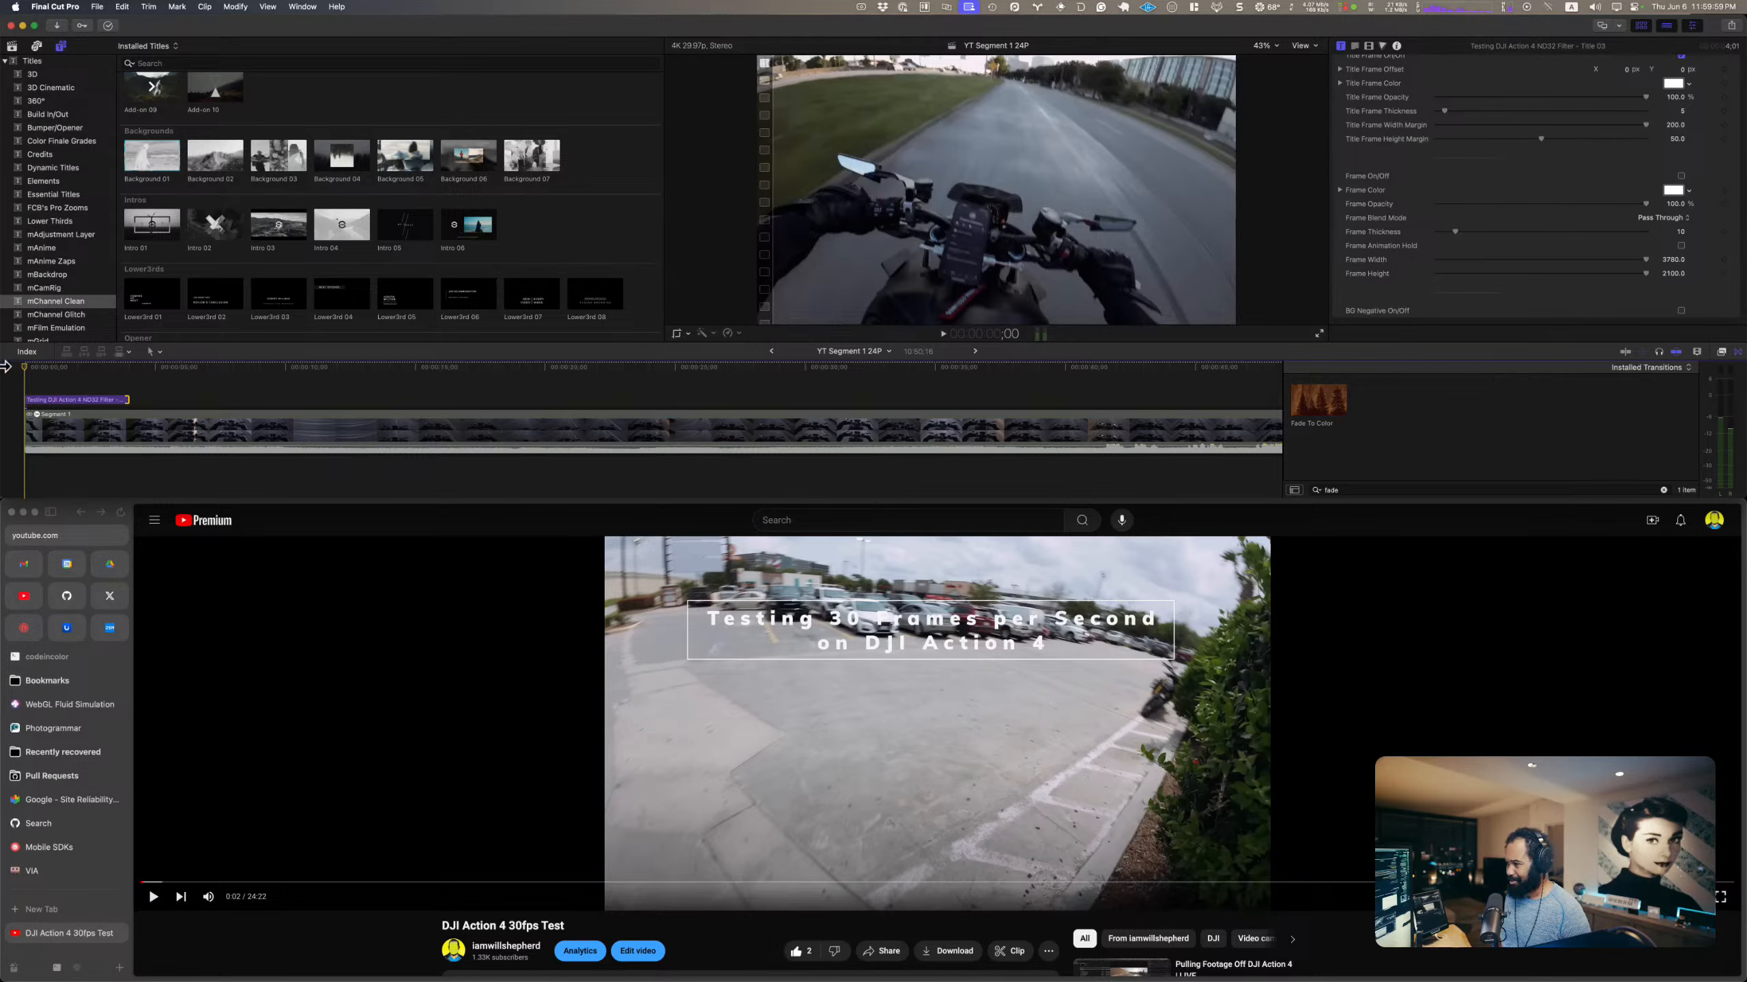
key("space")
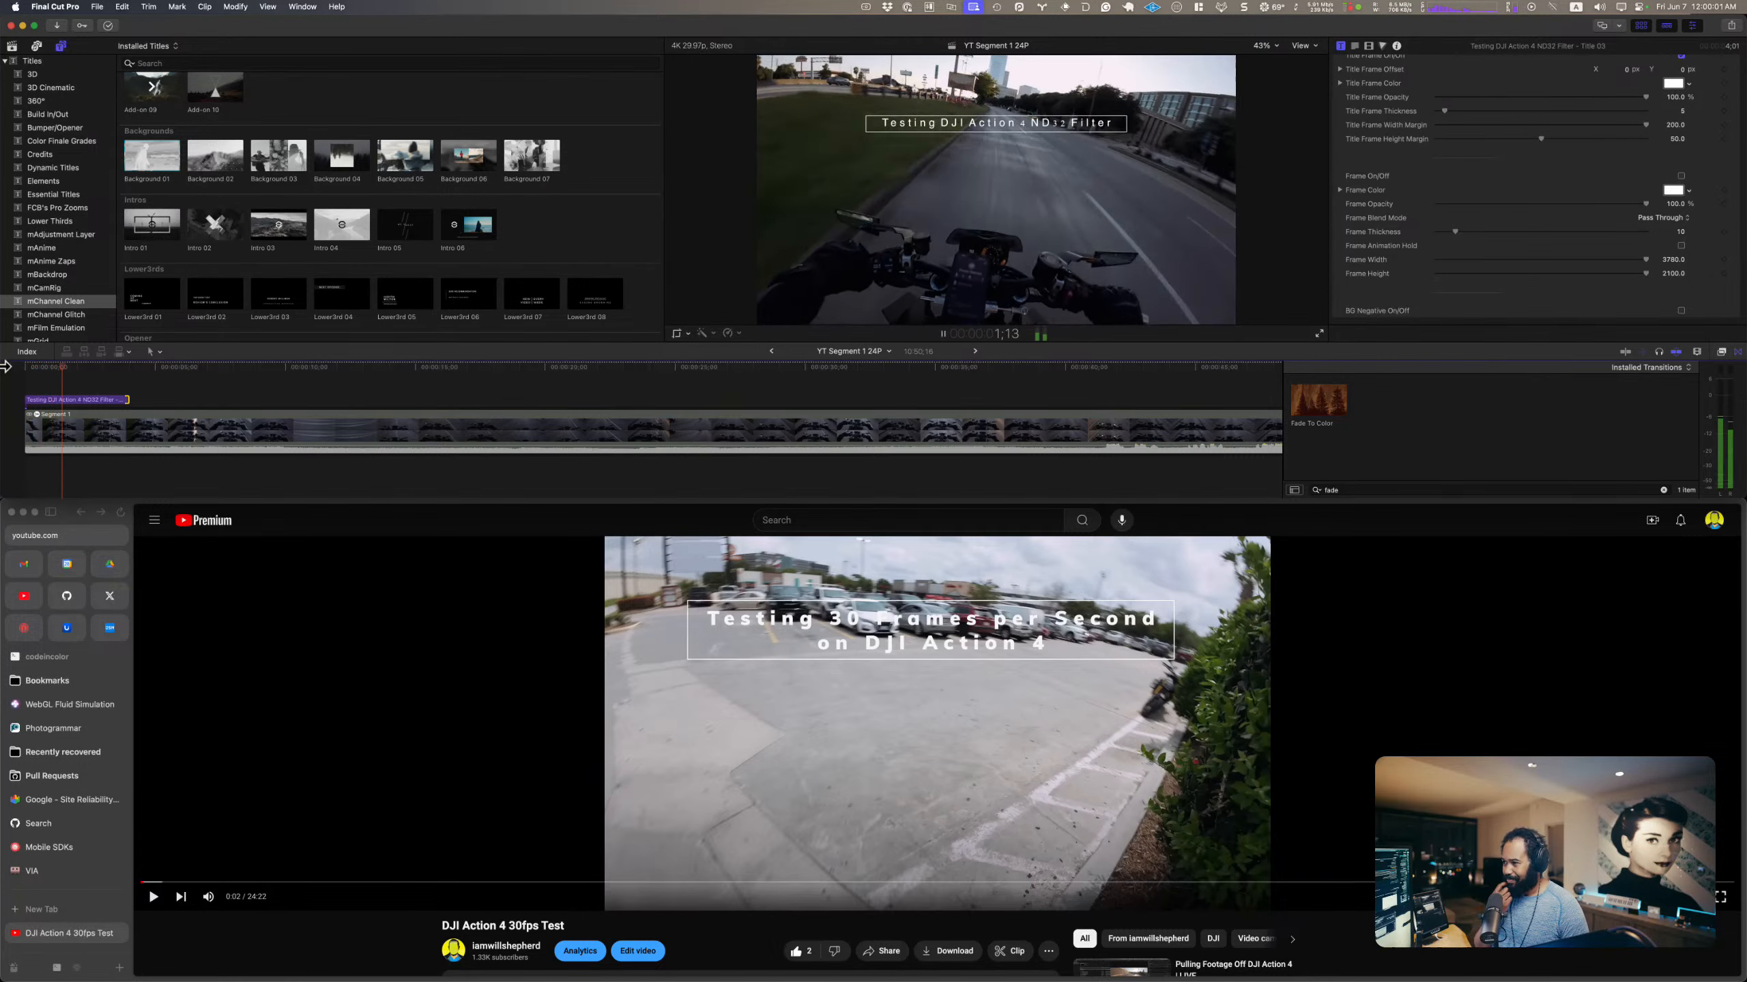
key("space")
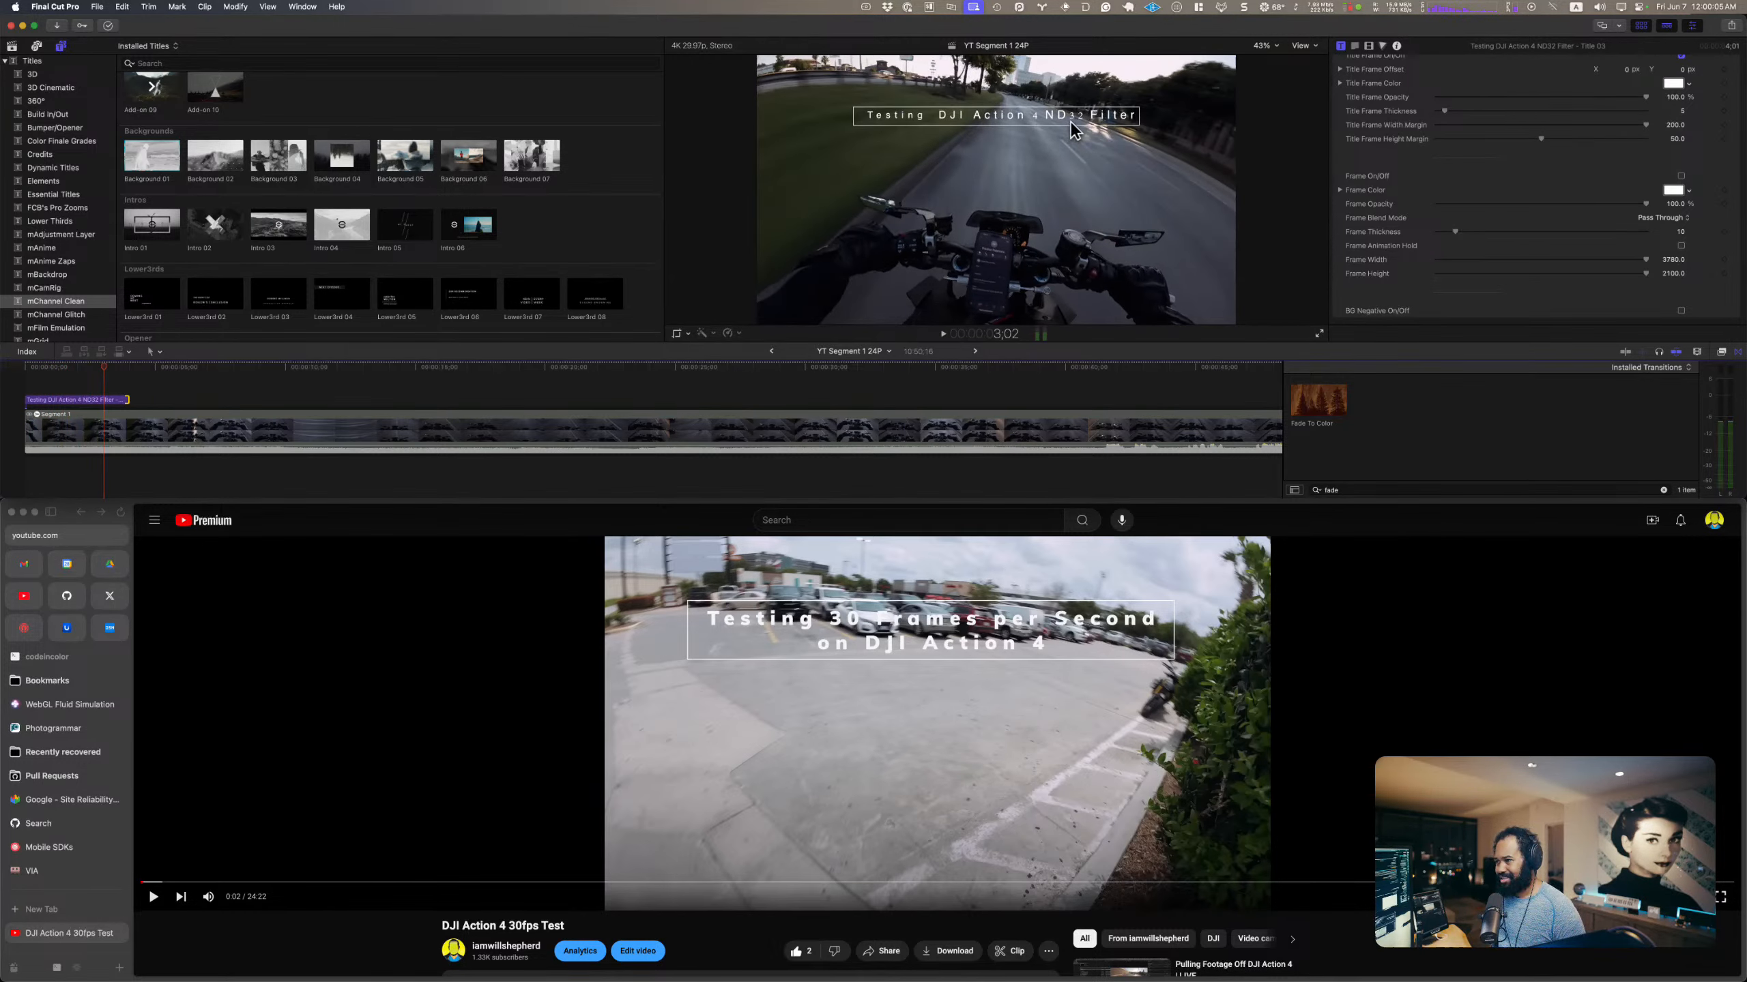
Step: Change the font of the opening title text to Muli
scroll(1483, 111, "up", 10)
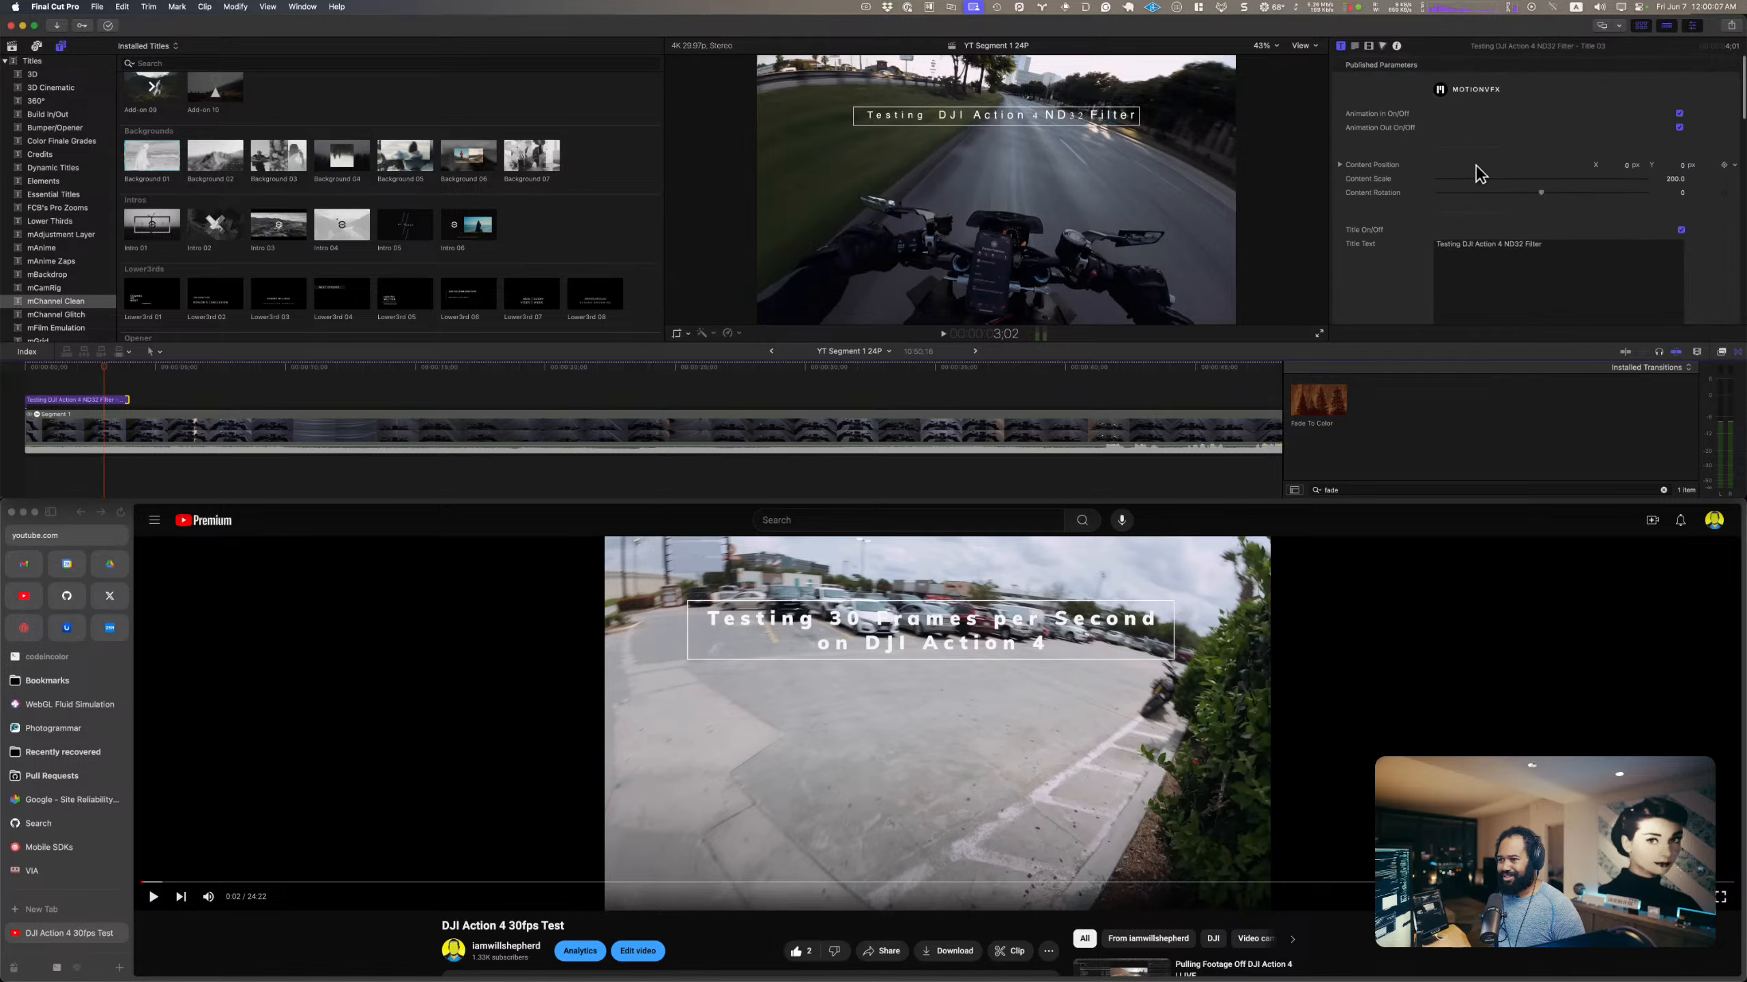
left_click(1499, 244)
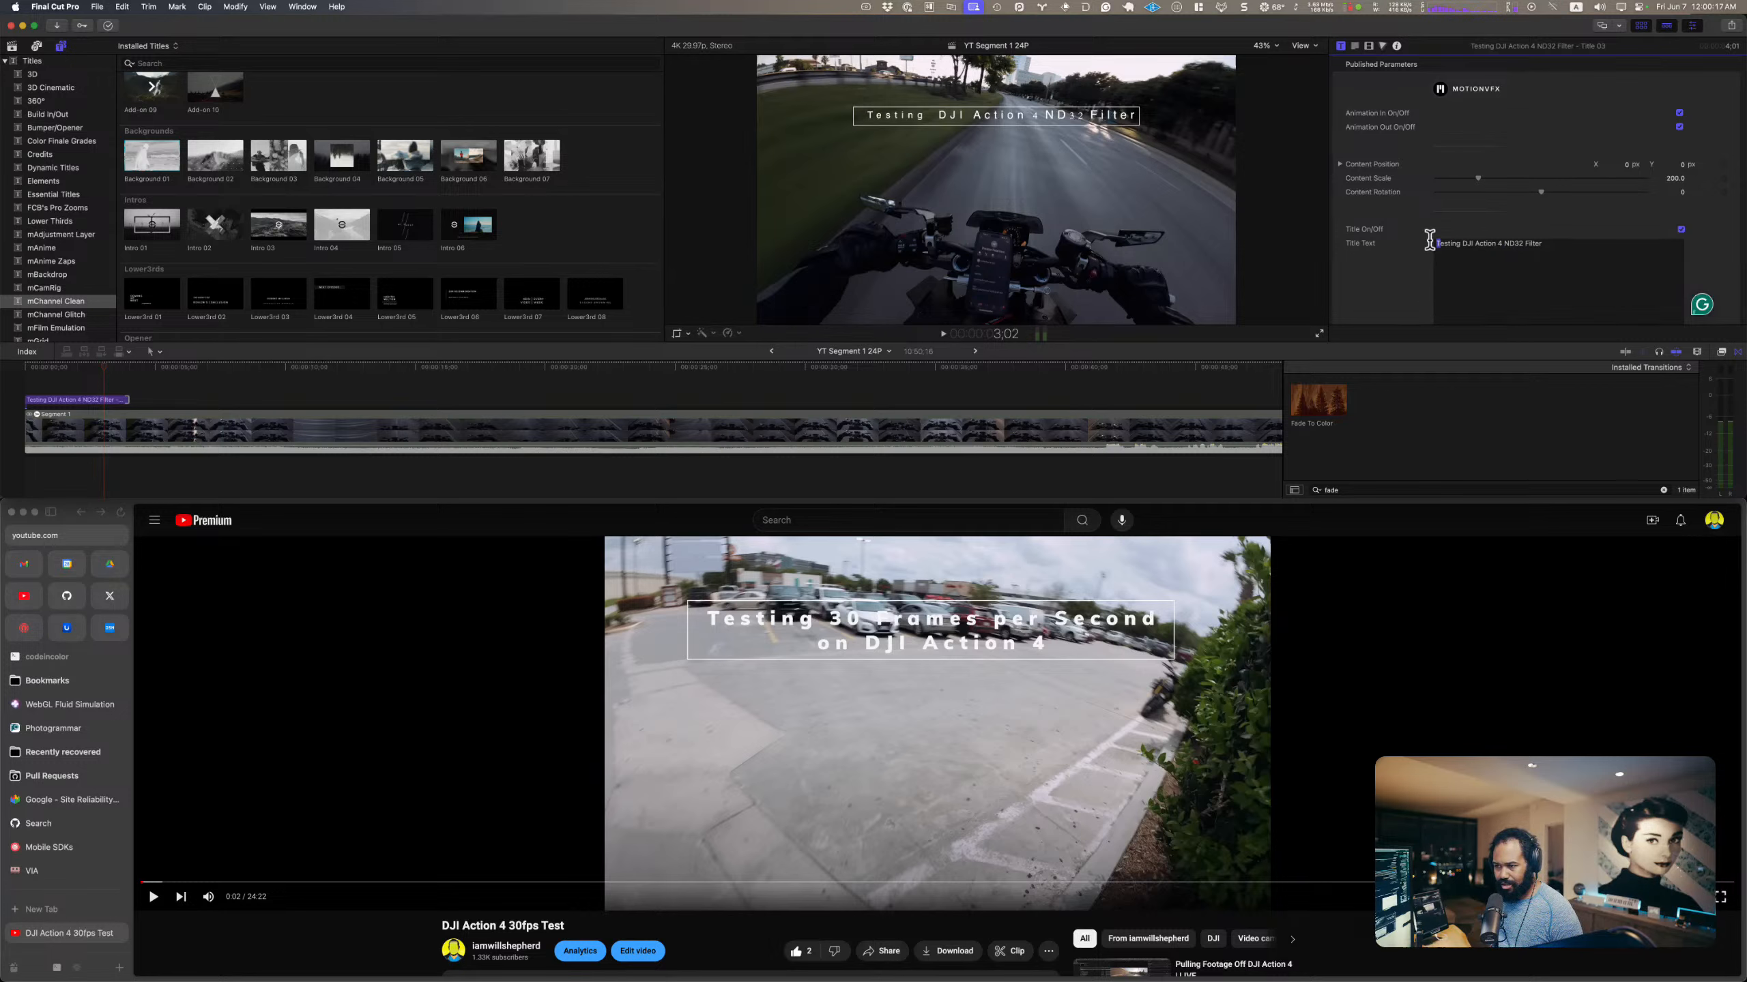
left_click_drag(1606, 244, 1381, 214)
scroll(1569, 230, "down", 5)
scroll(1570, 230, "down", 3)
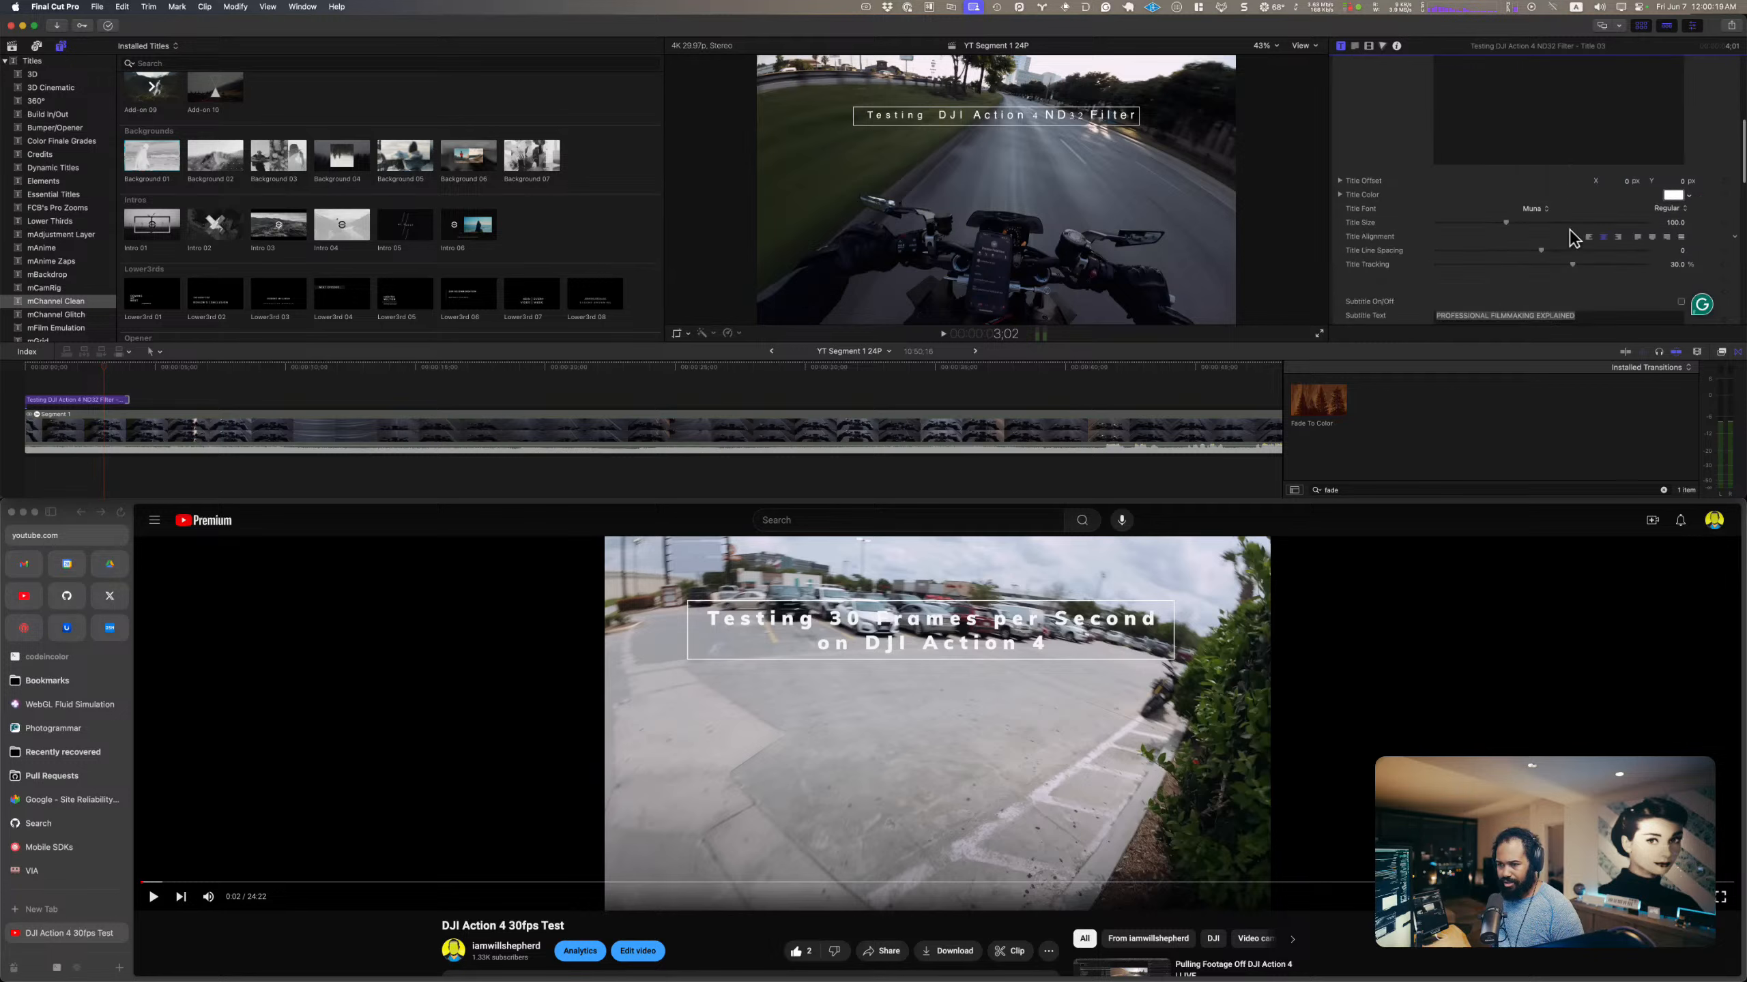
left_click(1539, 210)
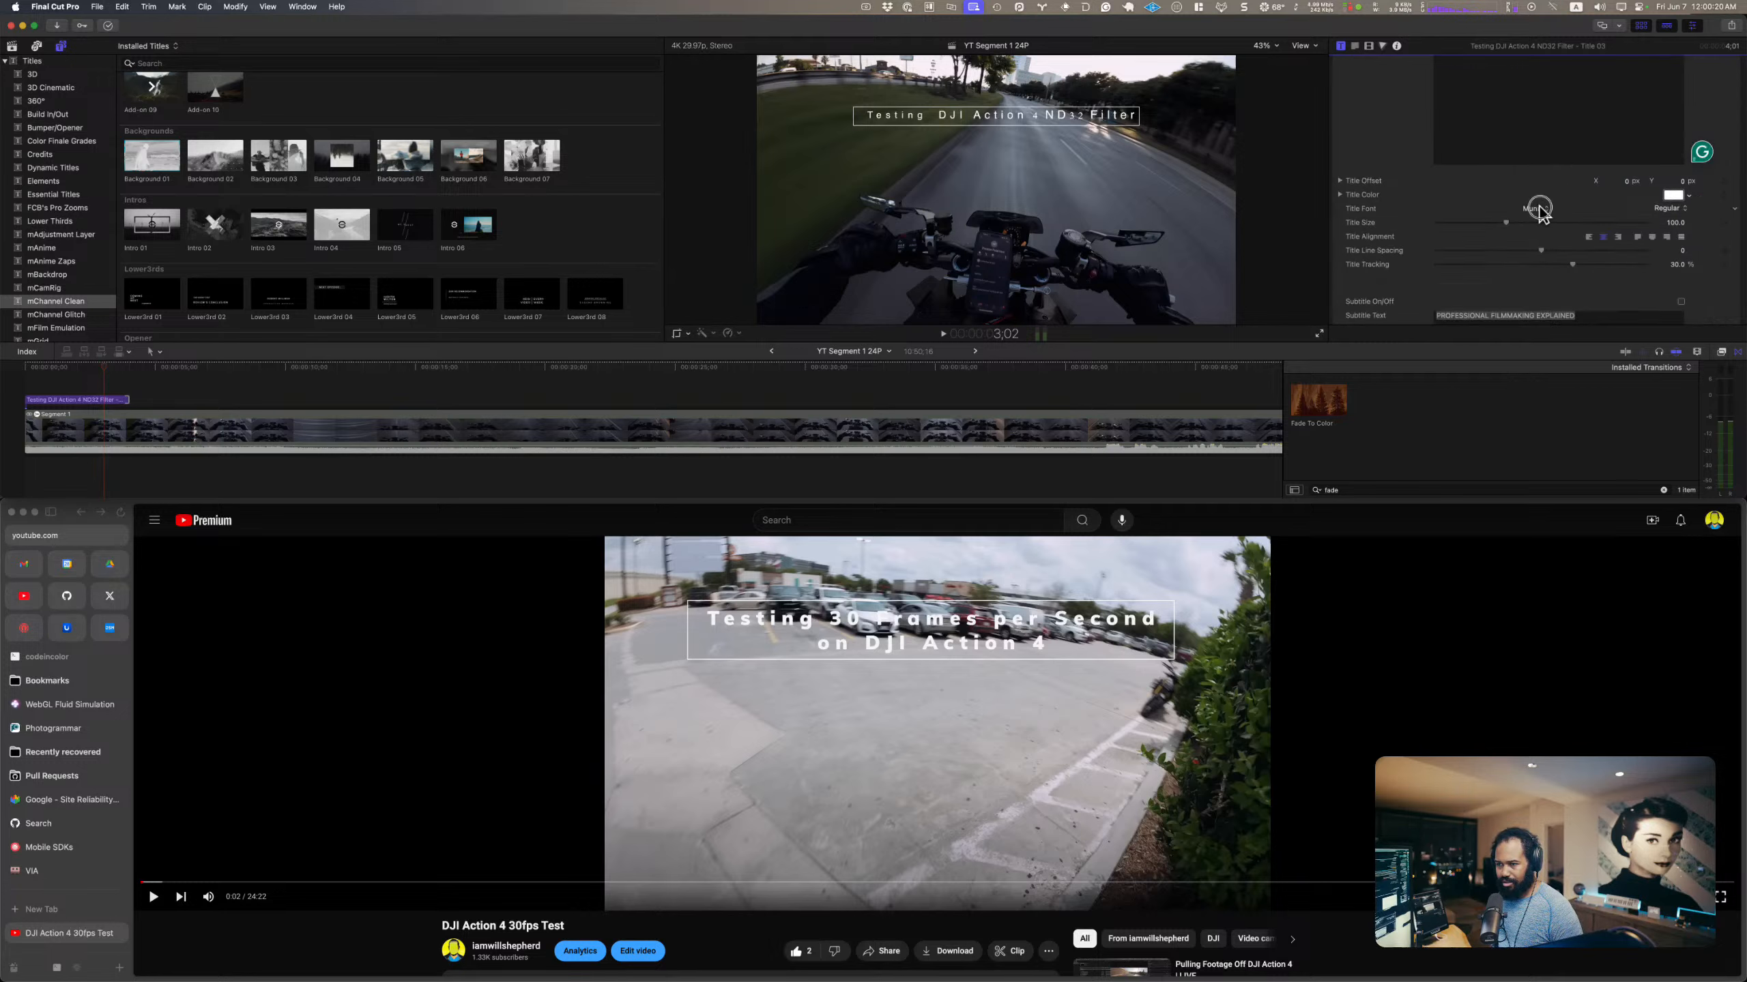
left_click(1546, 210)
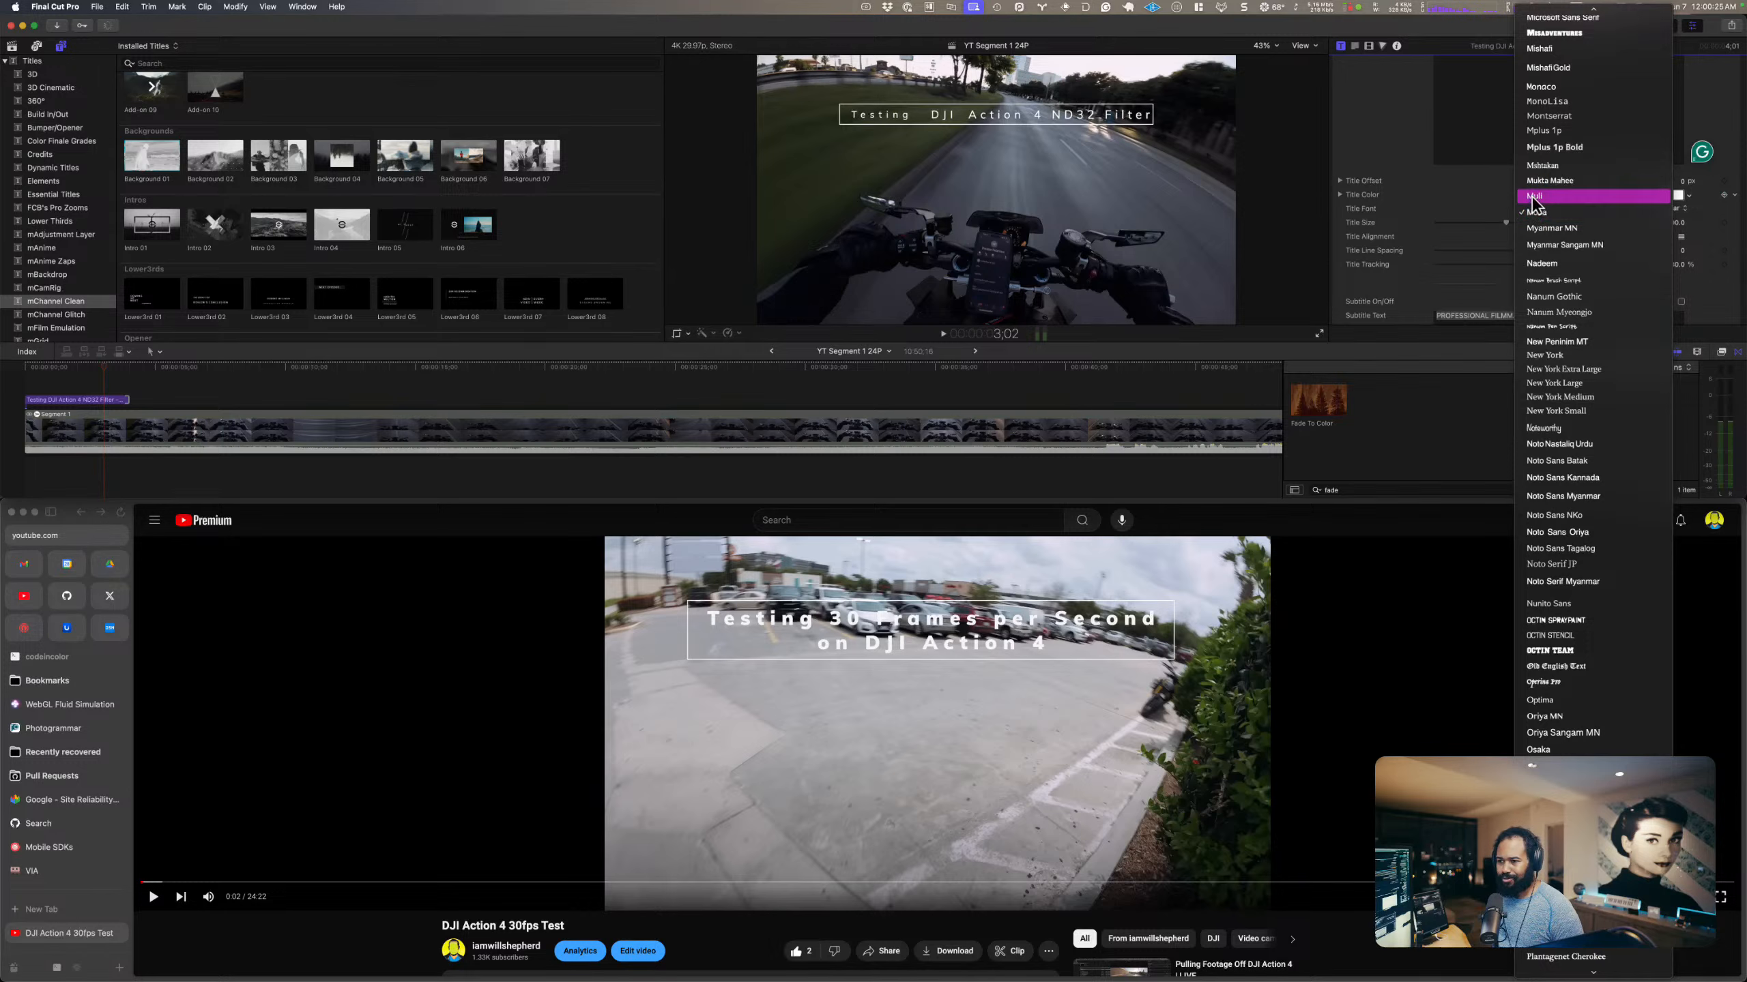
left_click(1533, 196)
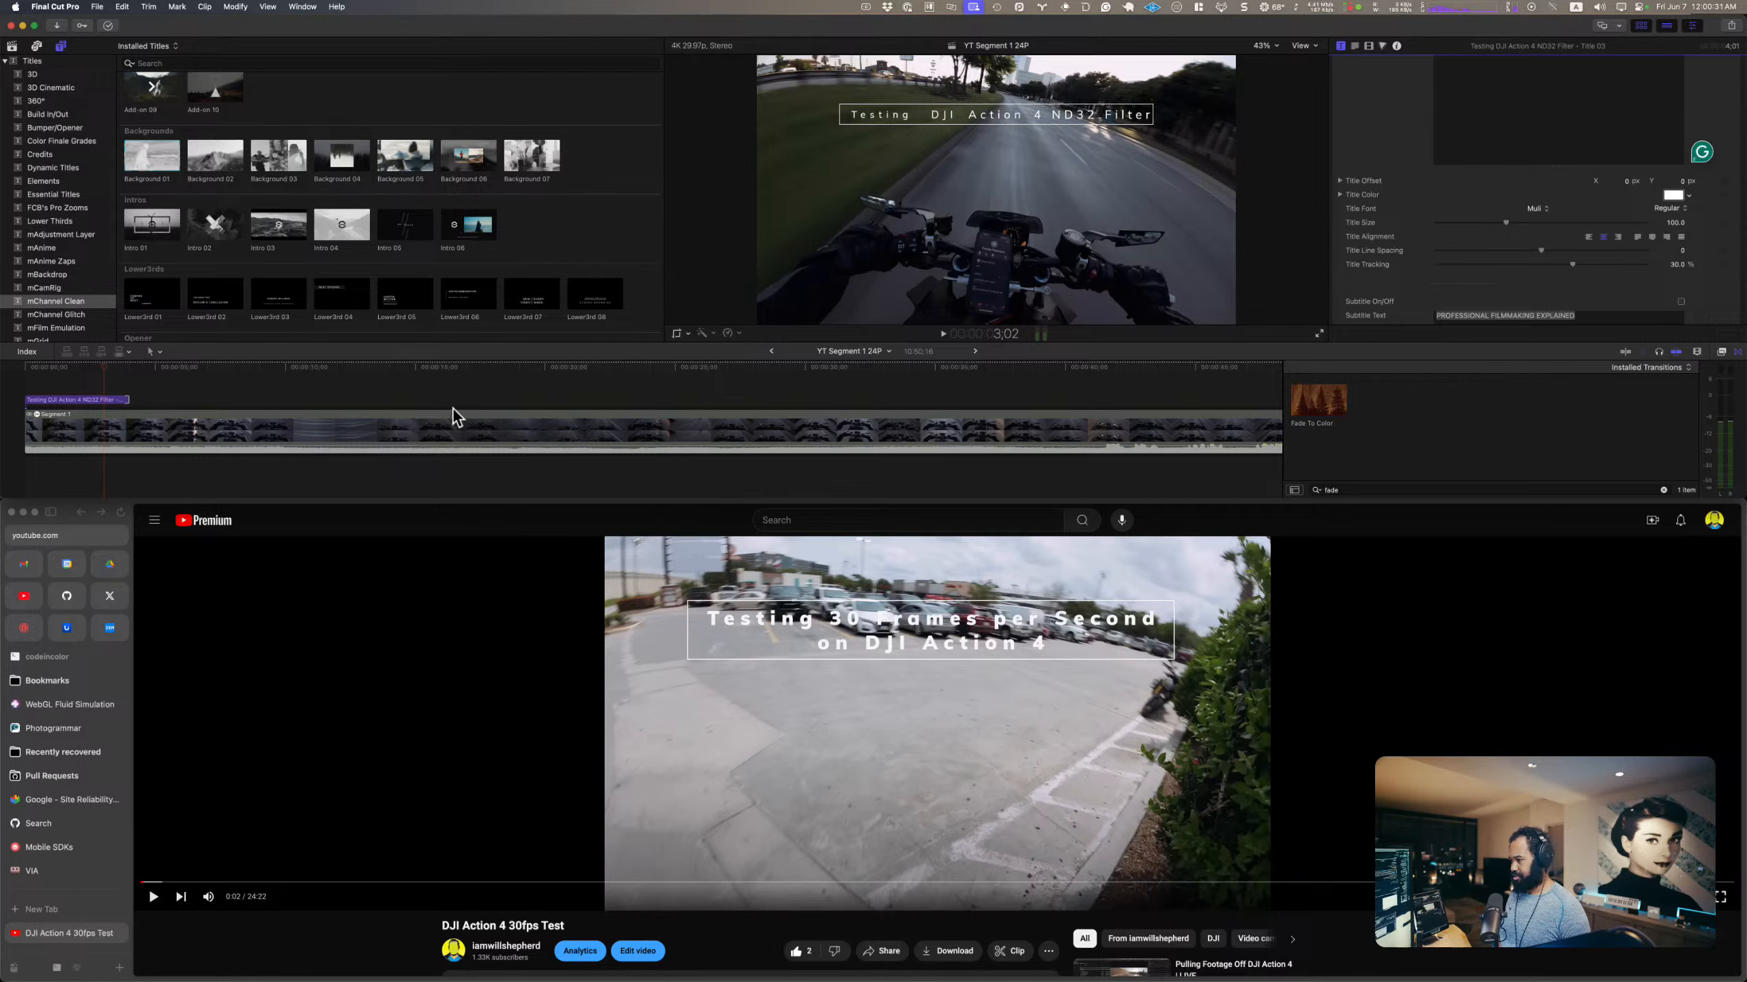
Step: Play the project from the start to check the opening title in its Muli font
left_click(119, 380)
key("Home")
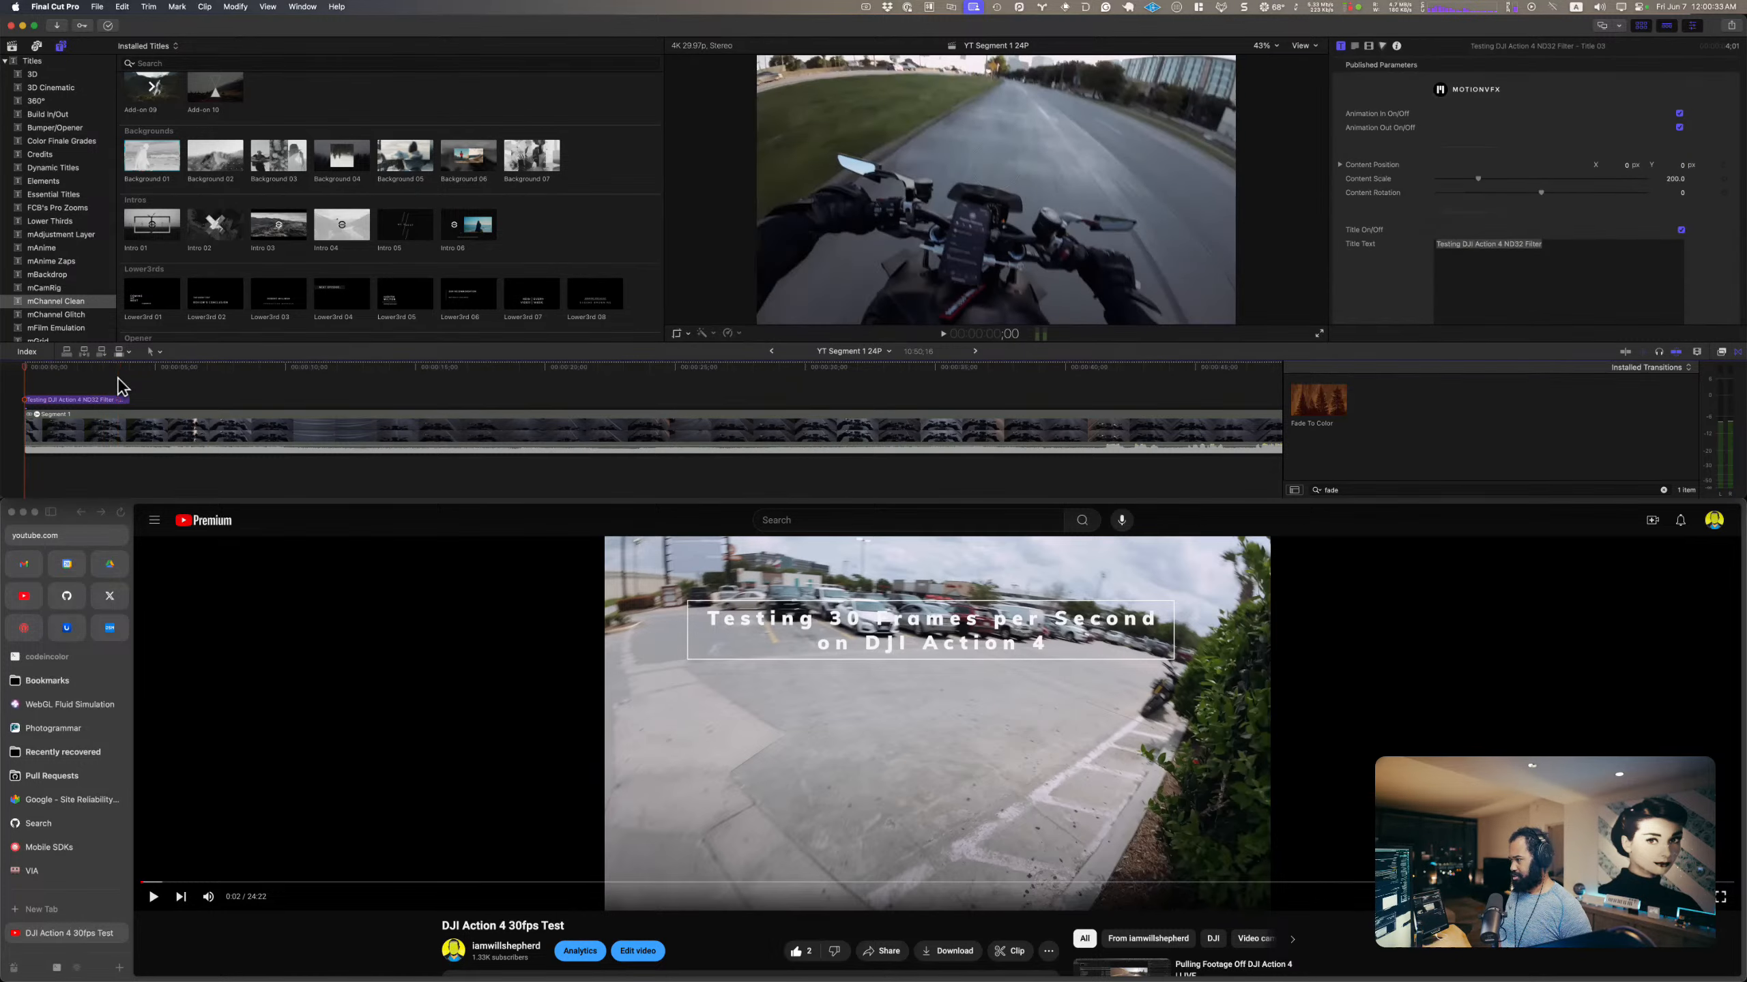
key("space")
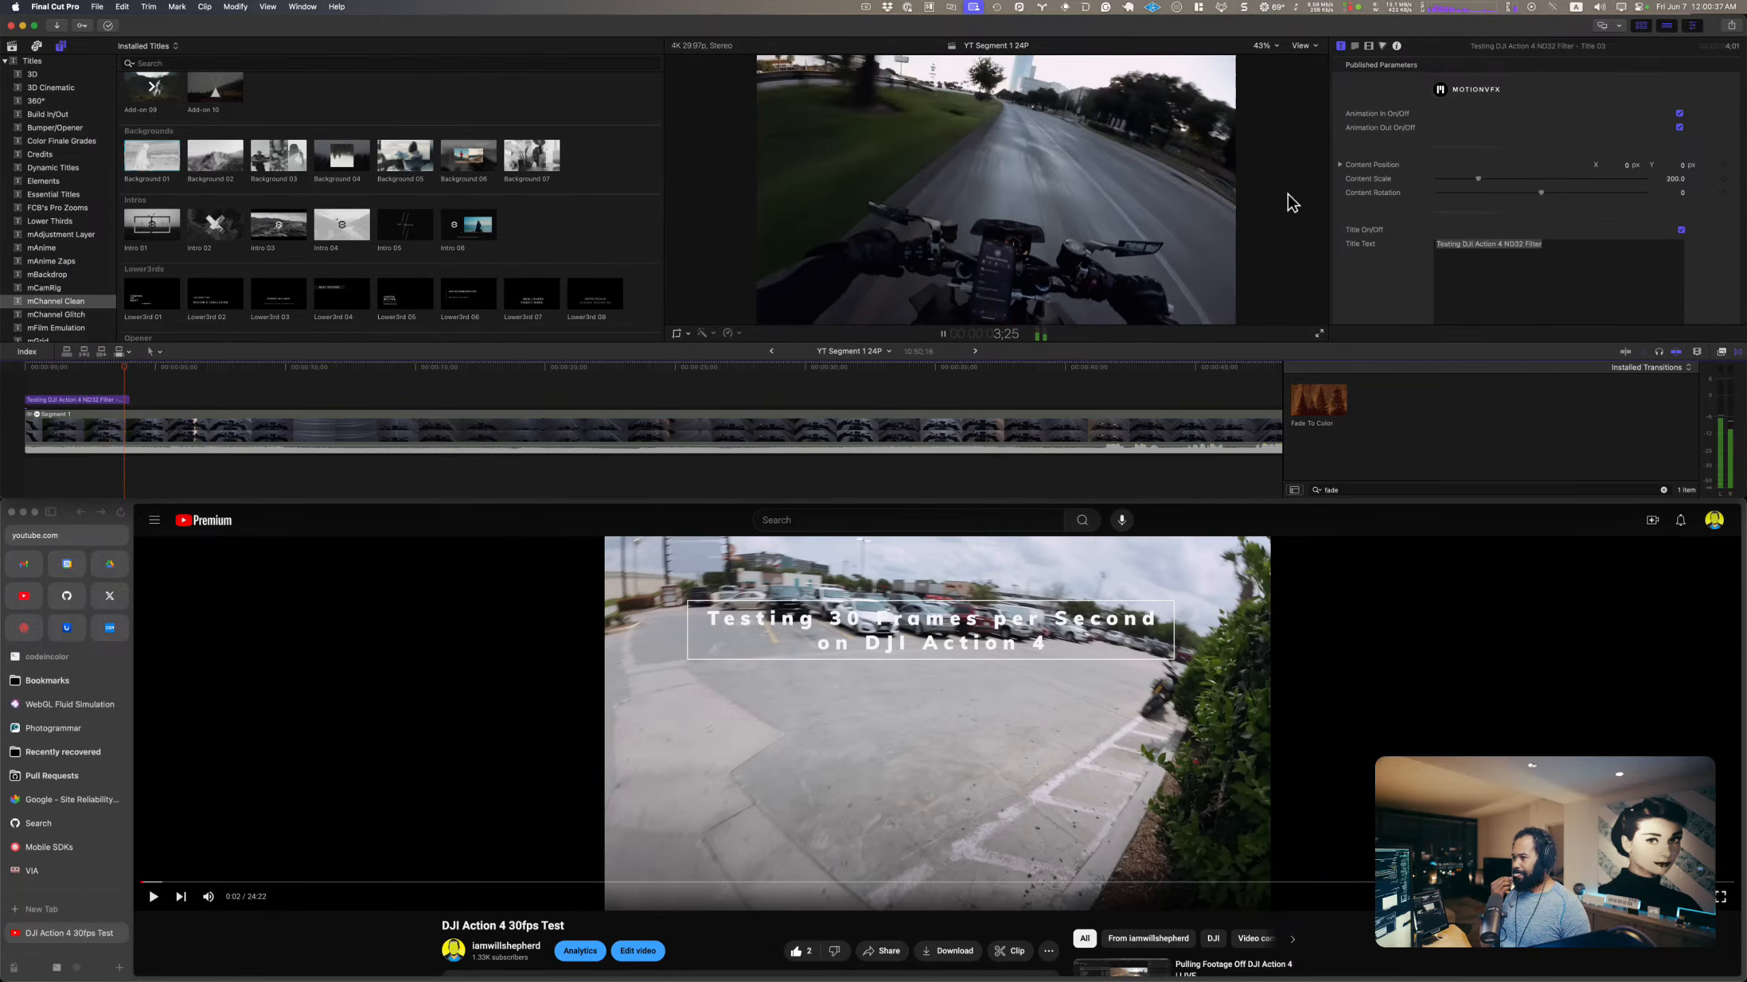
Step: Stop playback, park the playhead within the opening title and move the title slightly down the frame, to a content position Y of -0.03 px
key("space")
left_click(84, 368)
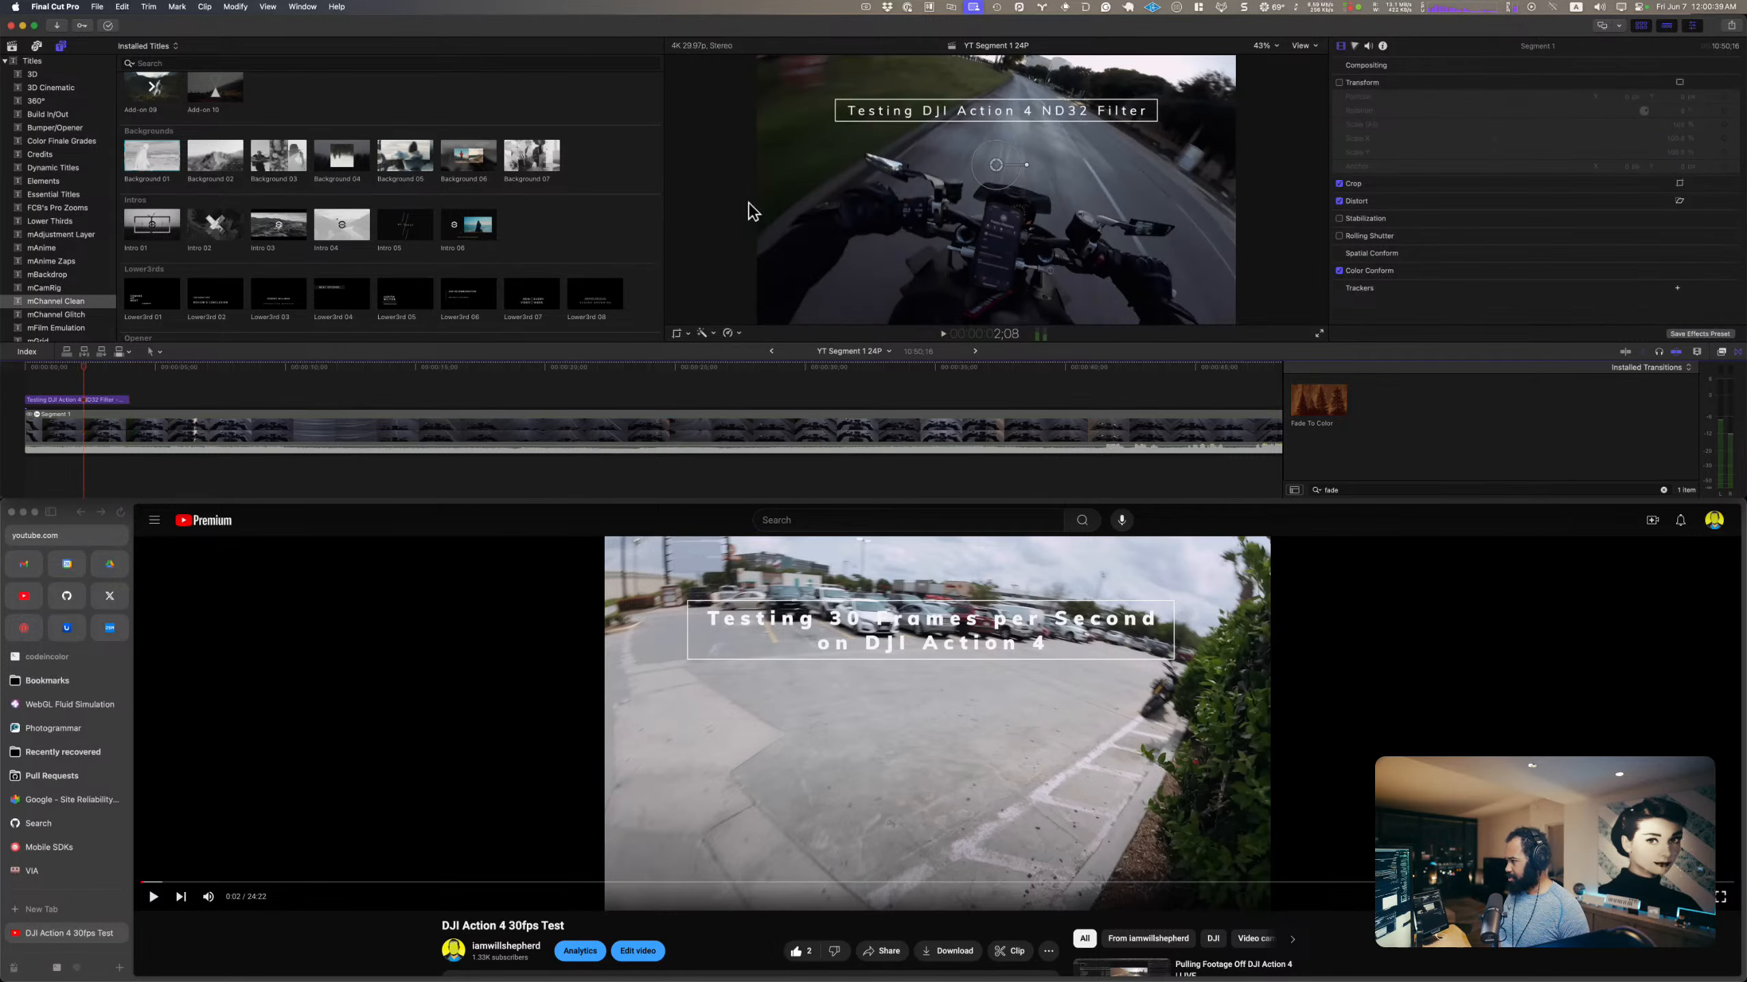
left_click(754, 213)
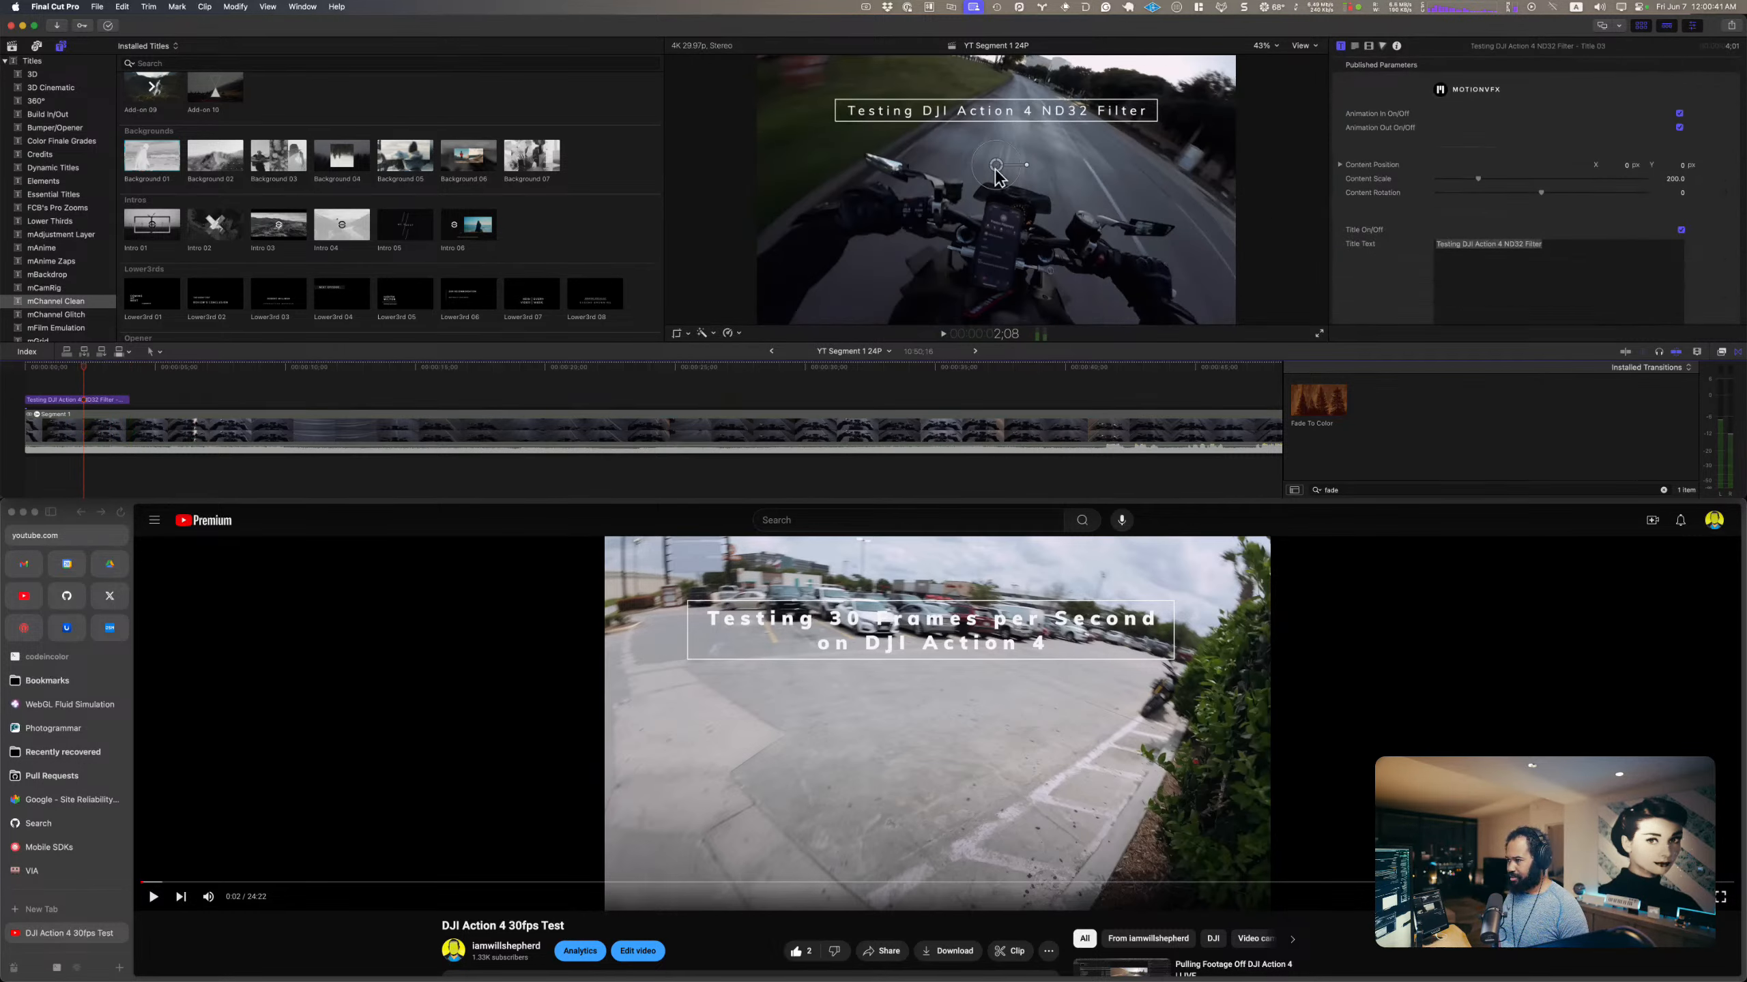
left_click_drag(998, 176, 1000, 184)
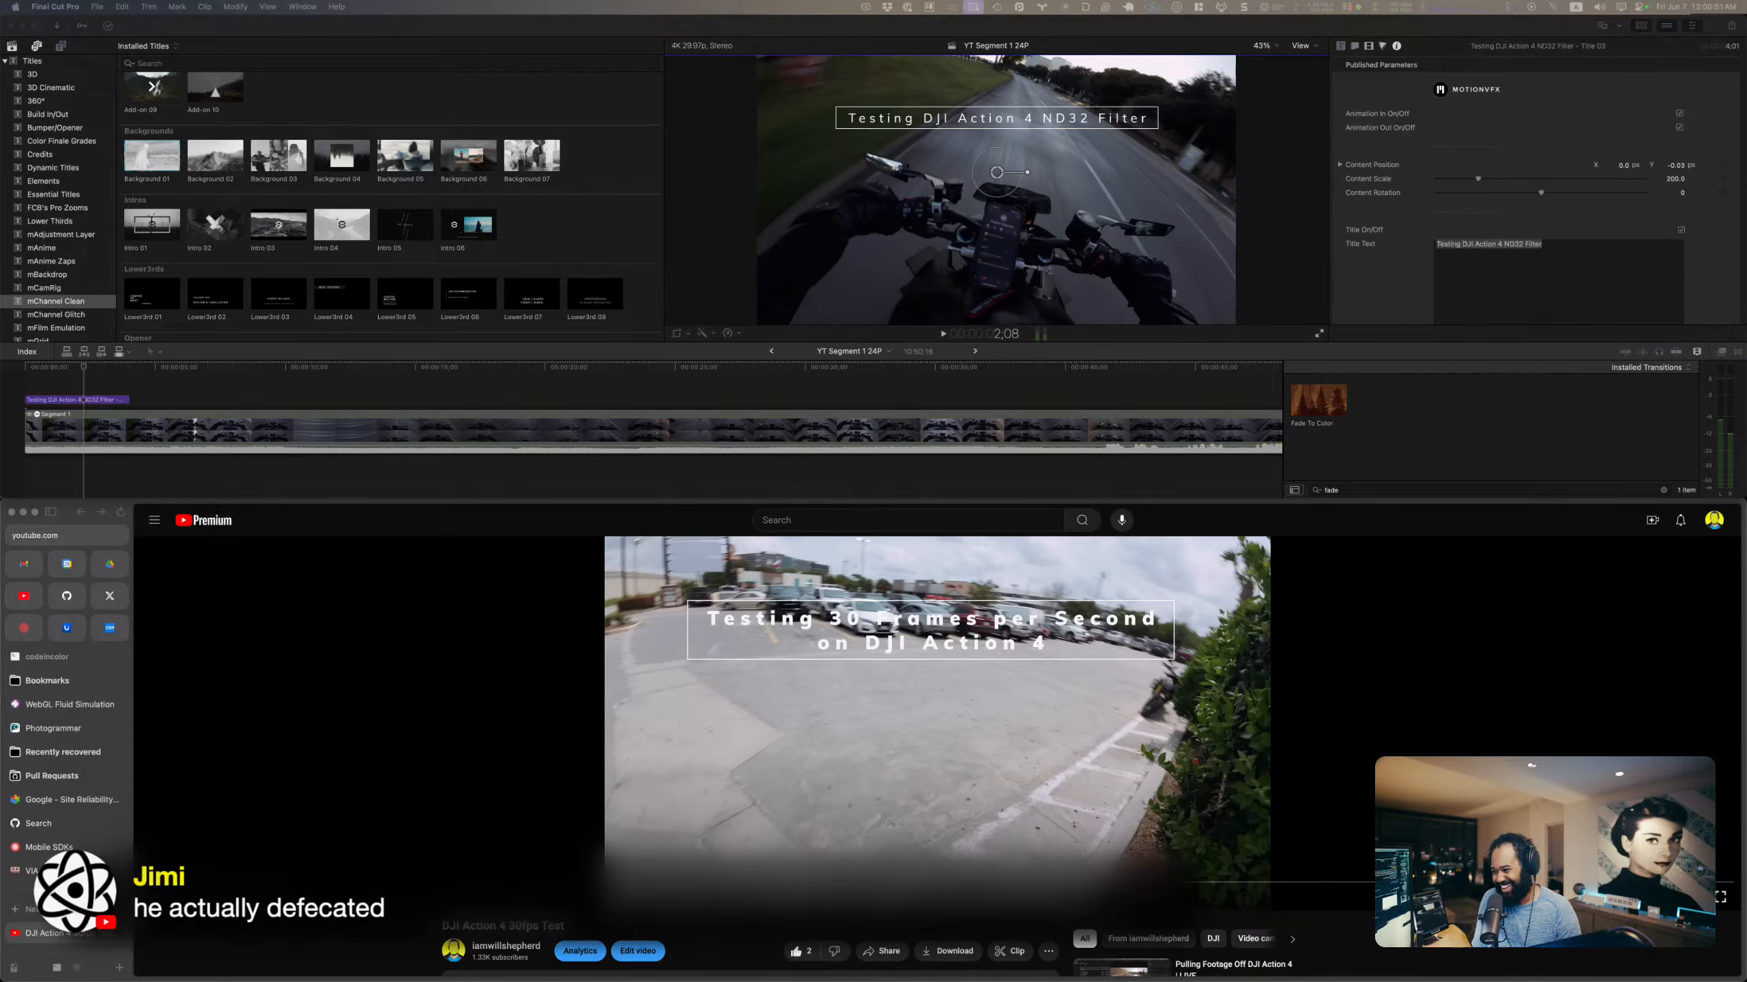
Step: Switch to the browser, return from the reference video to the YouTube home page and watch part of "What just happened to his pants?"
left_click(933, 690)
key("space")
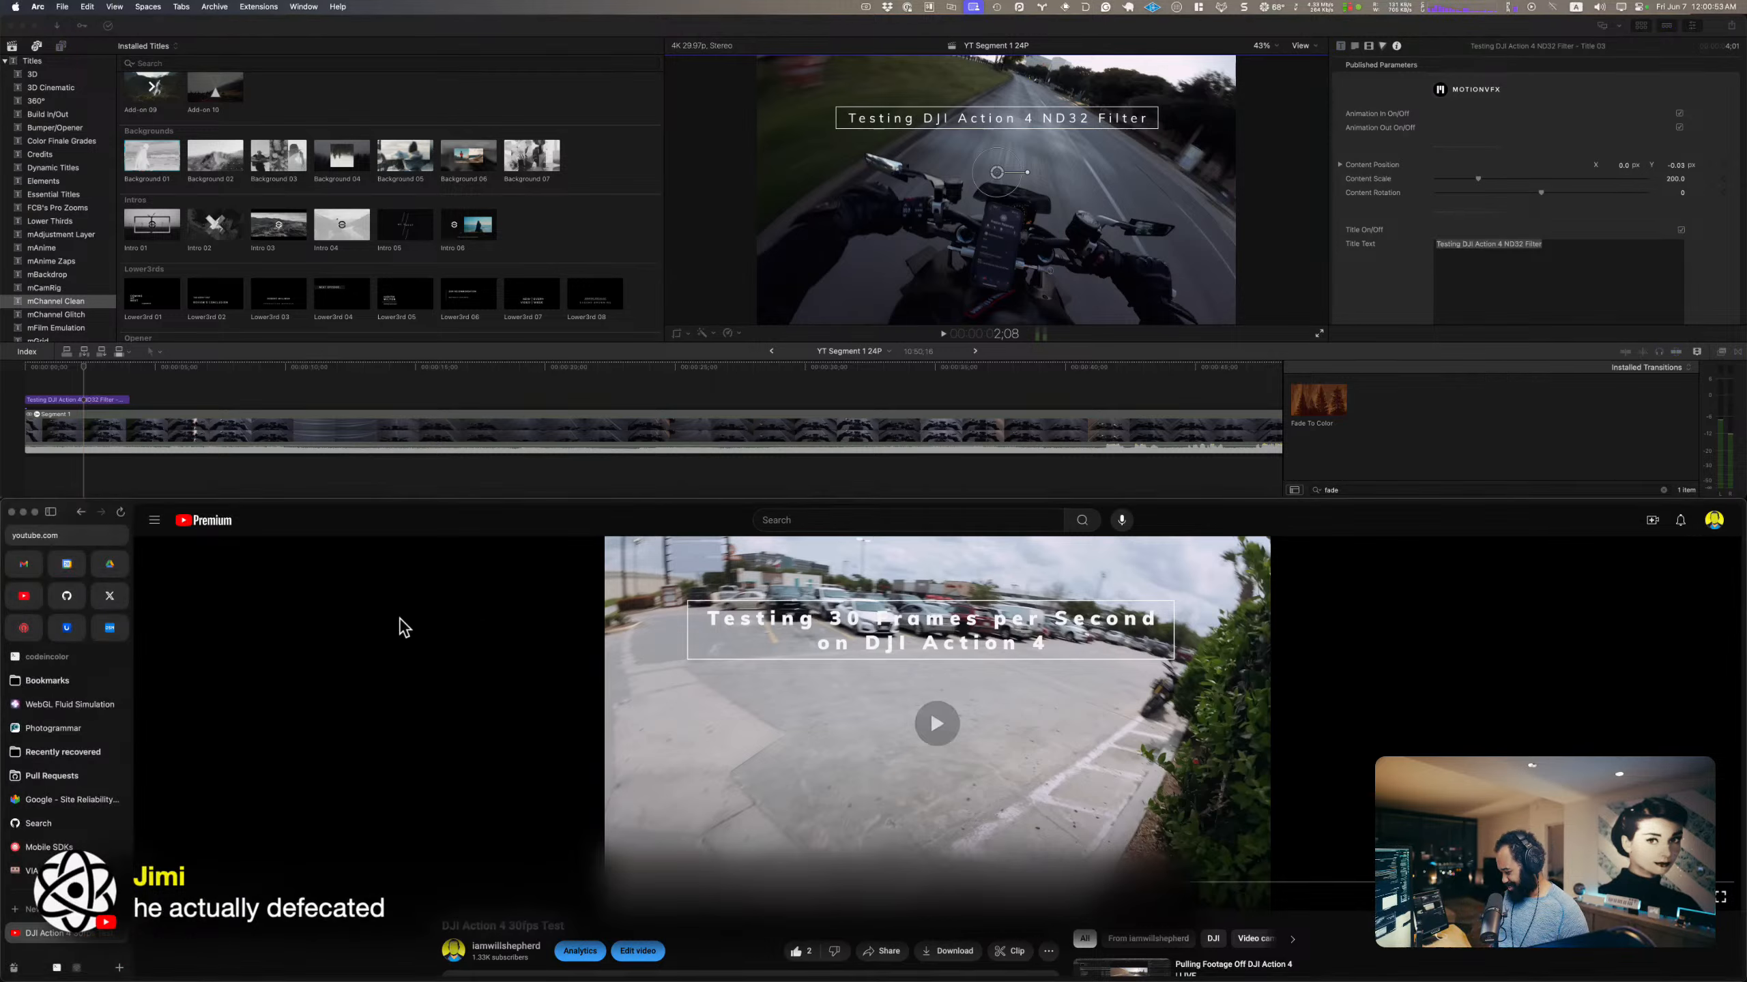
key("space")
key("super+[")
key("super+[")
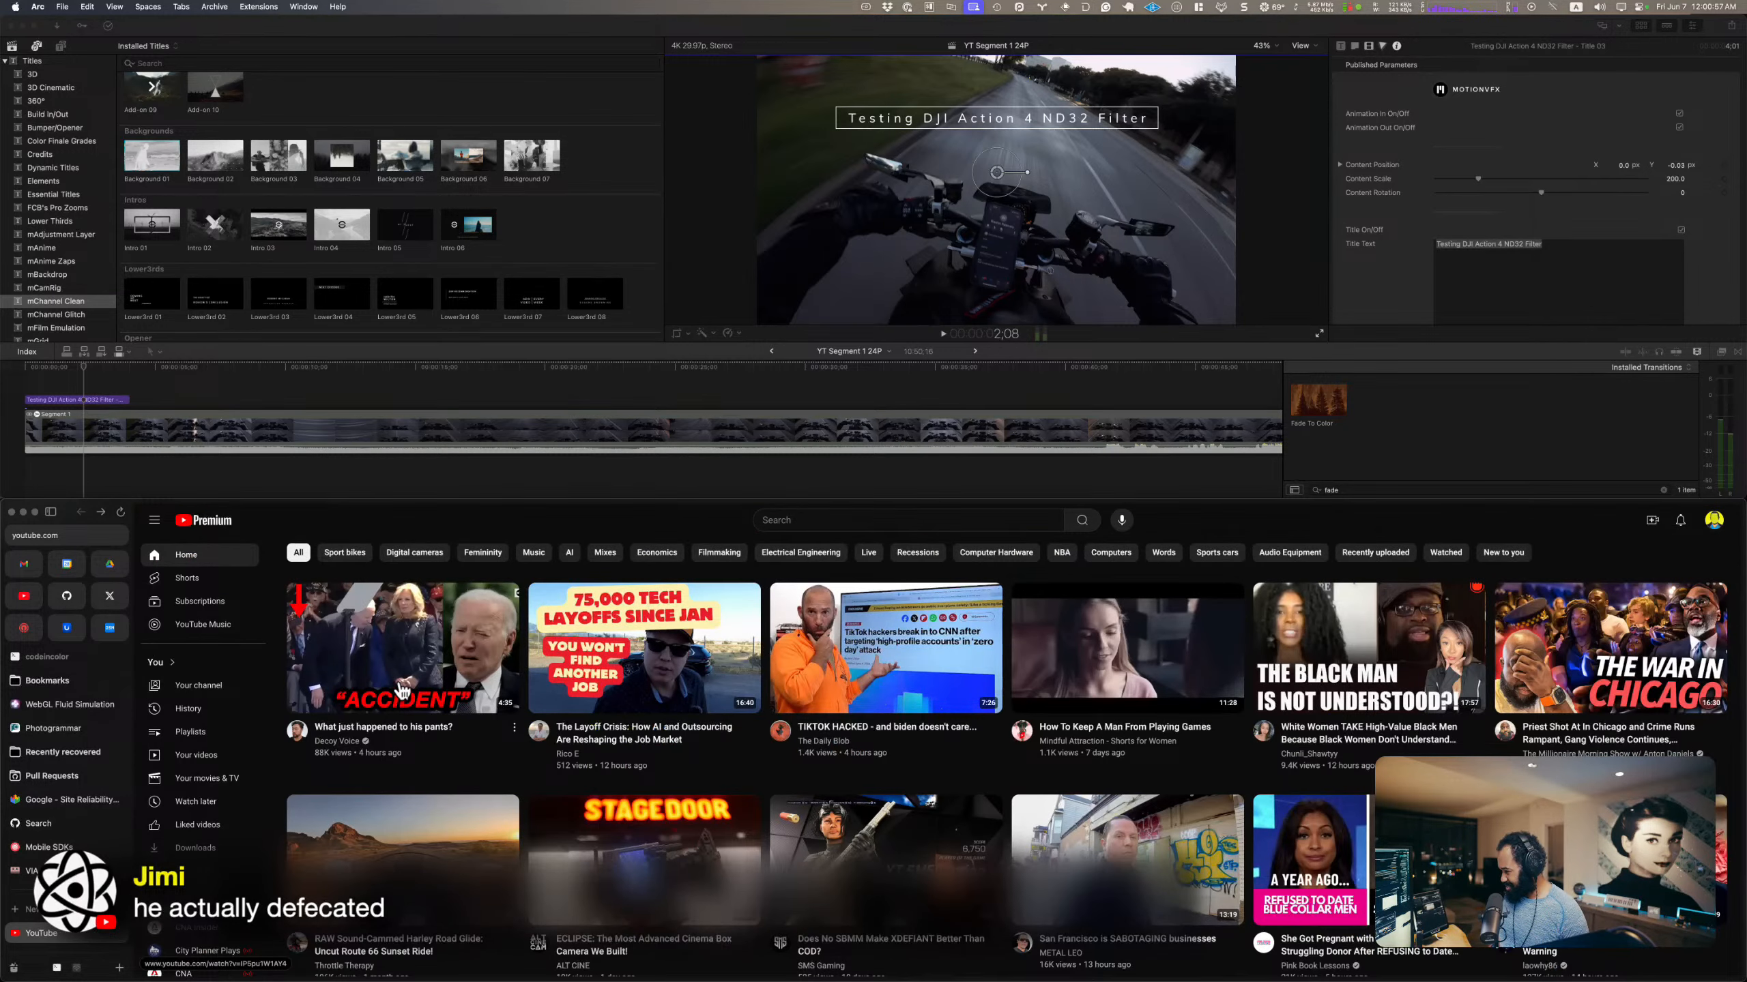
left_click(402, 629)
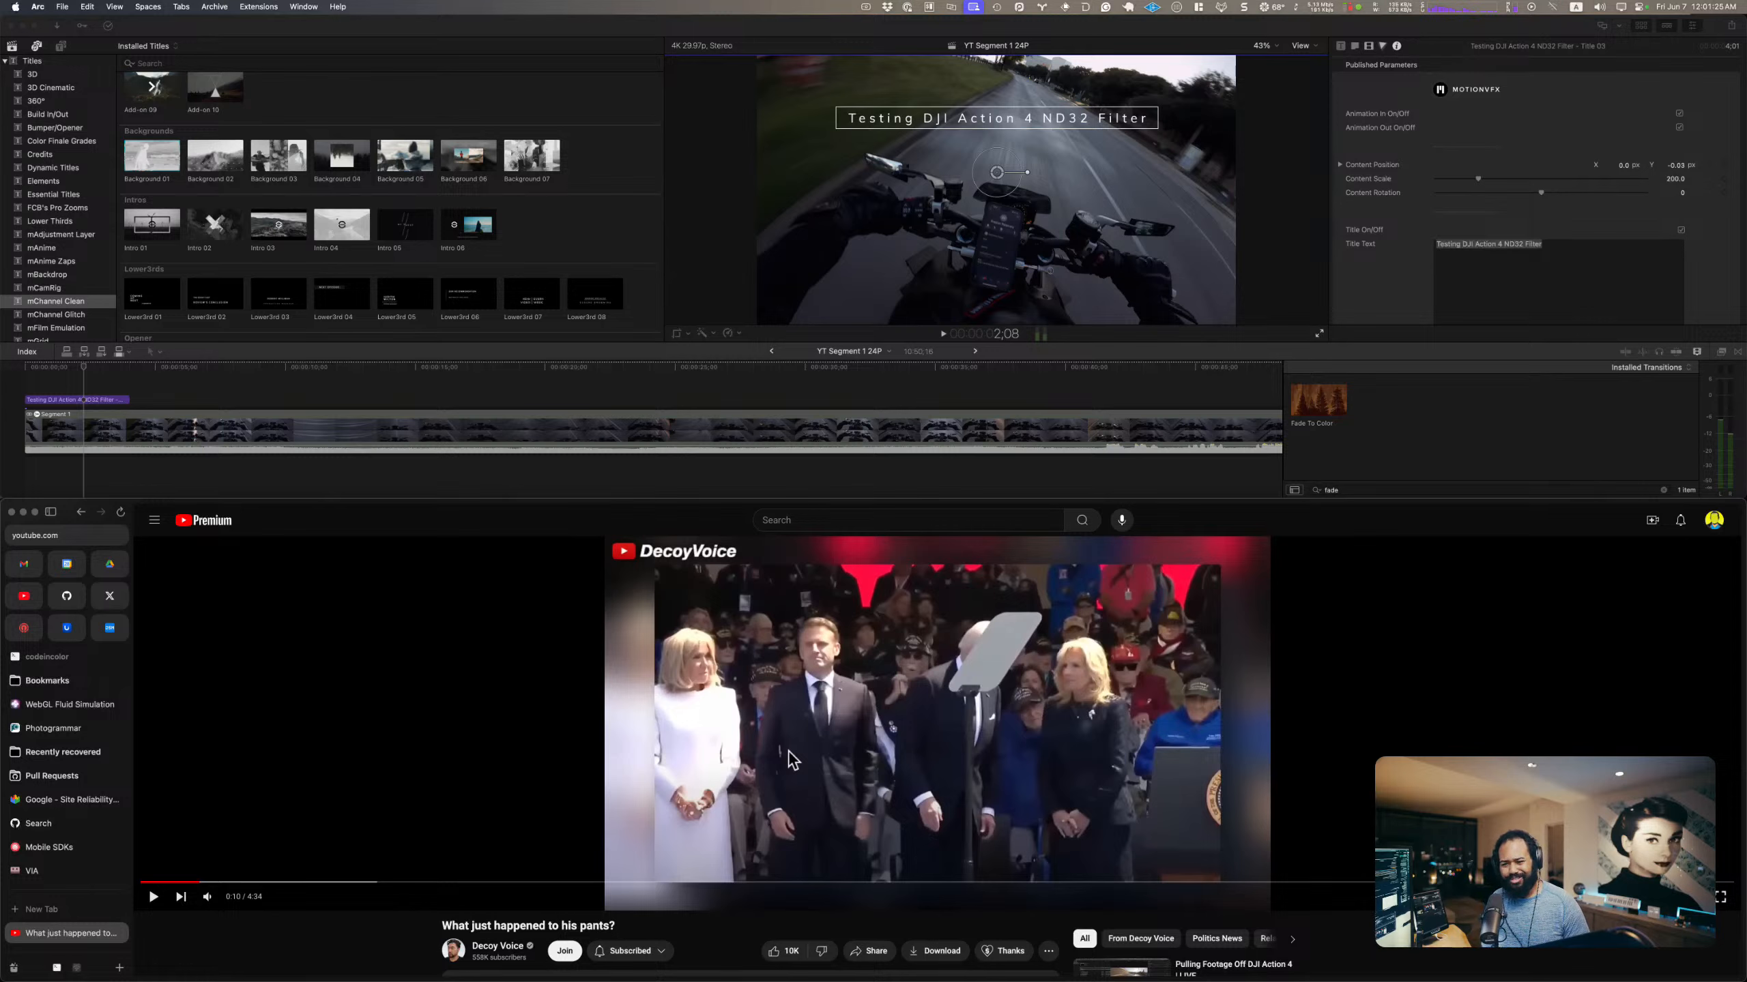
left_click(154, 896)
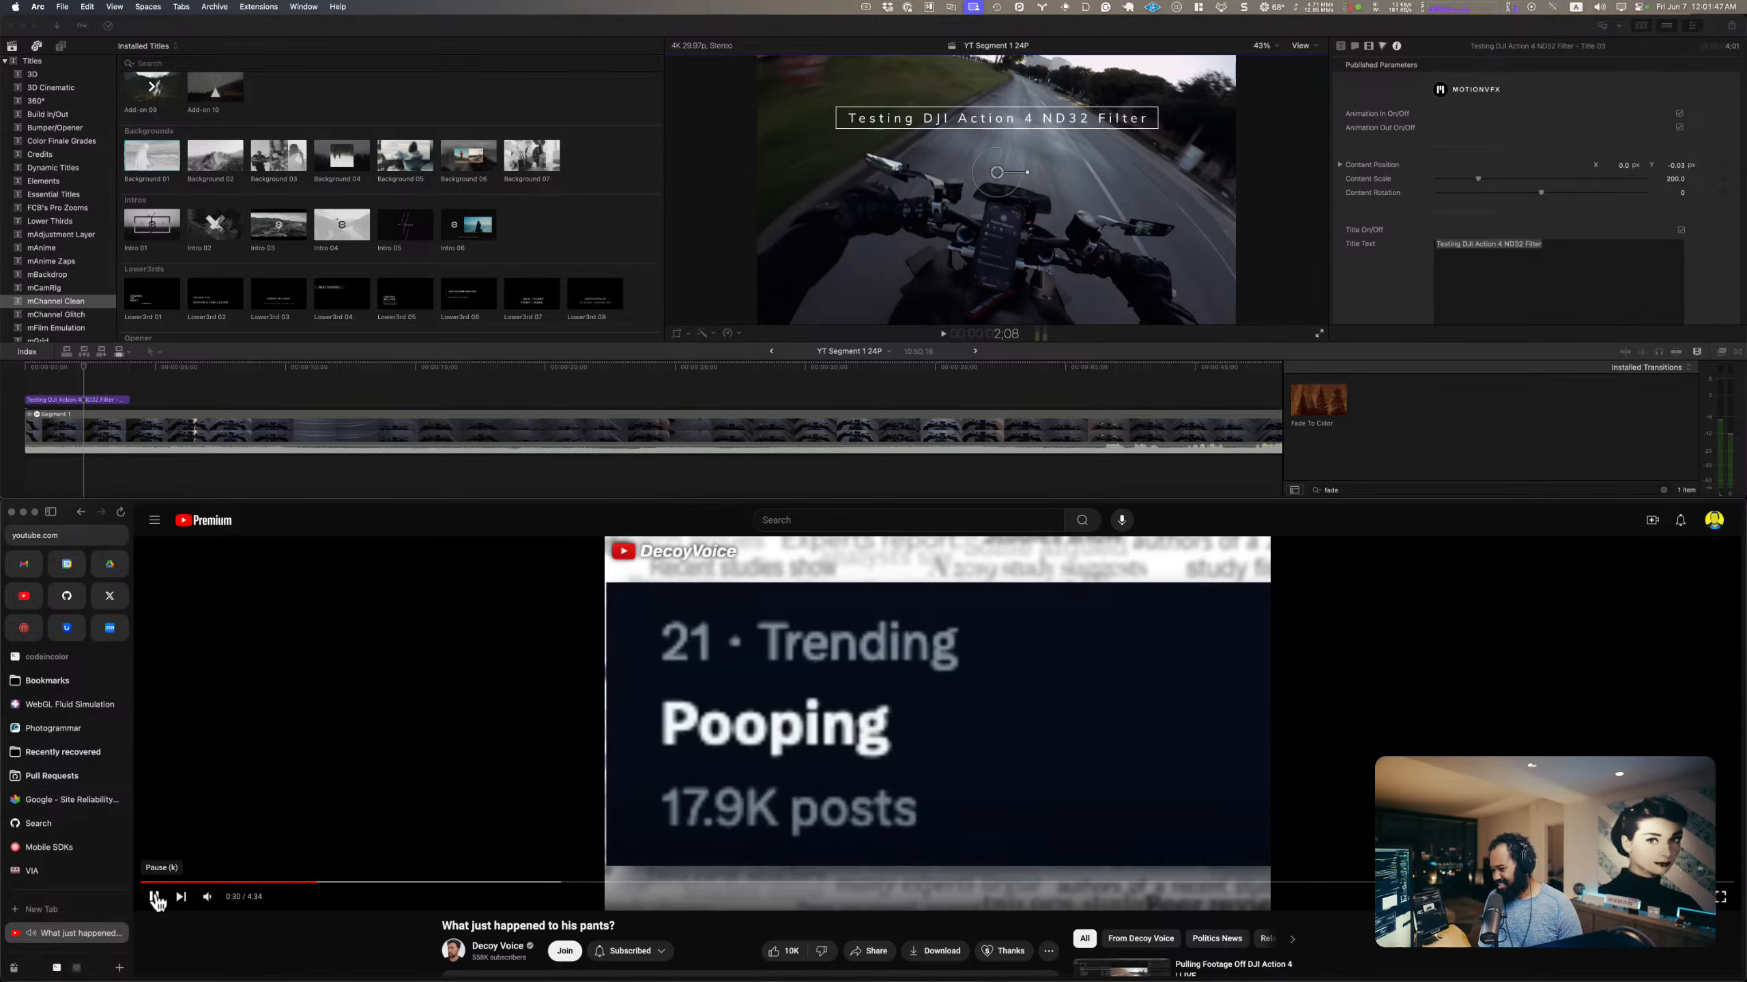
left_click(155, 896)
Step: Close the YouTube tab and the browser window, and enlarge the Final Cut Pro window to fill the screen
key("super+space")
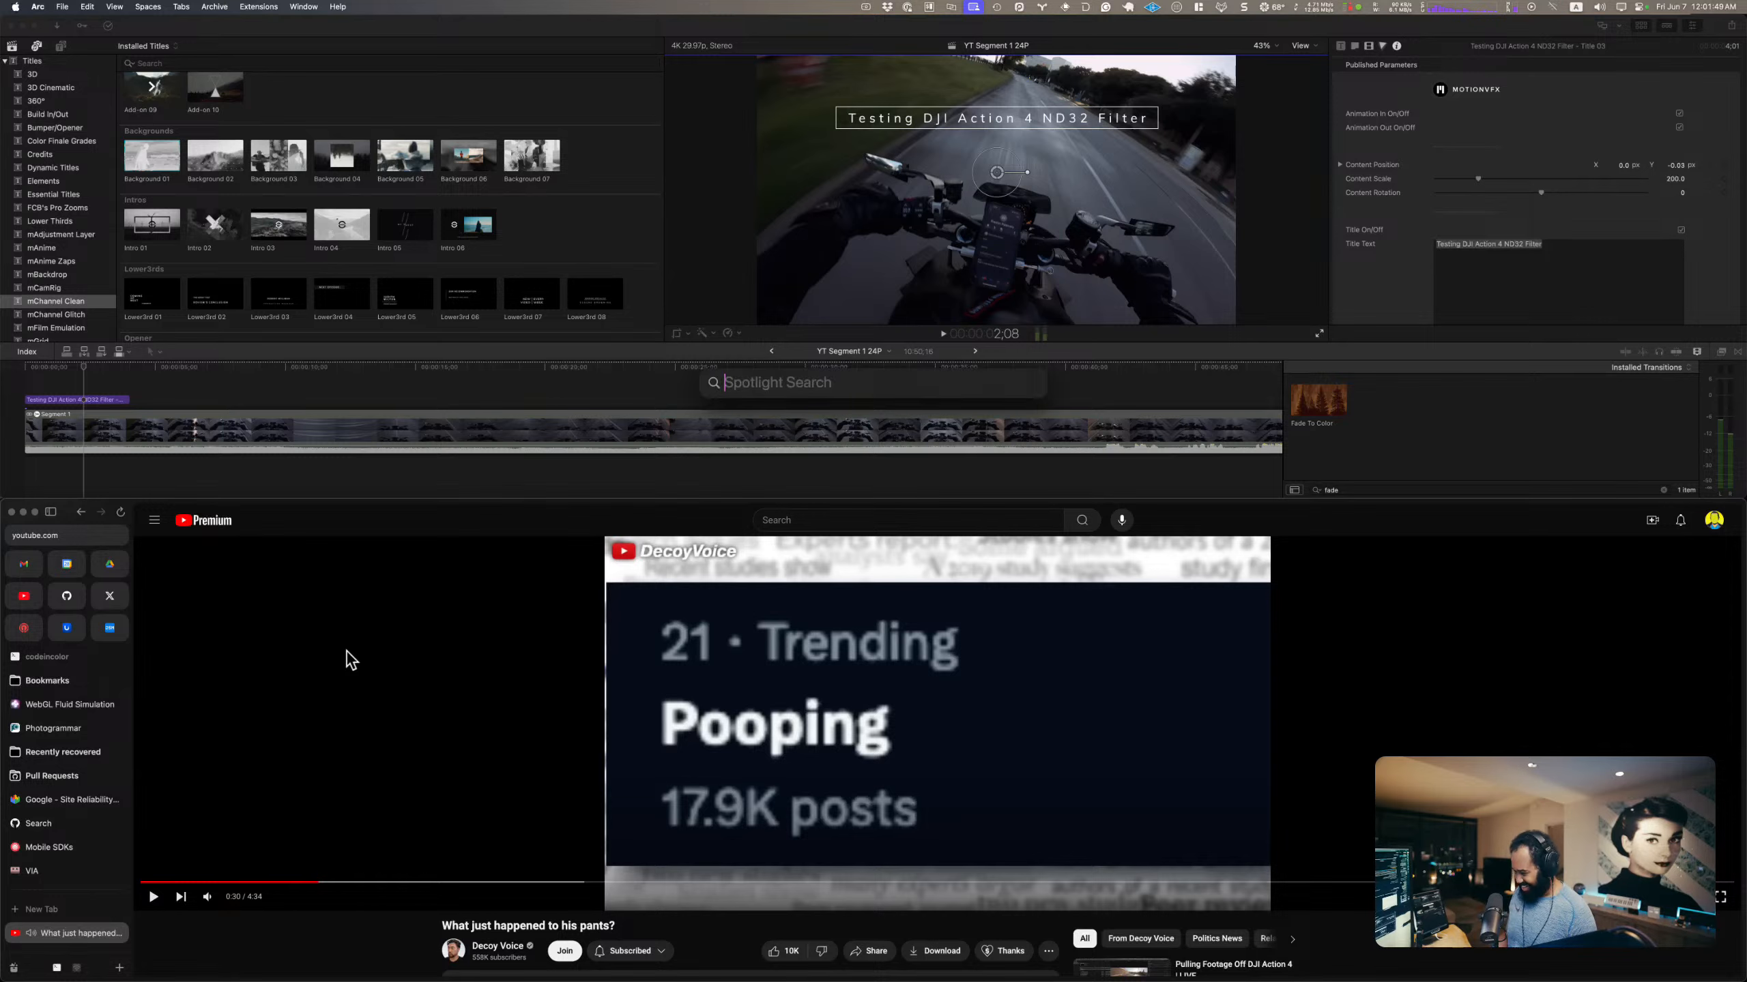
key("Return")
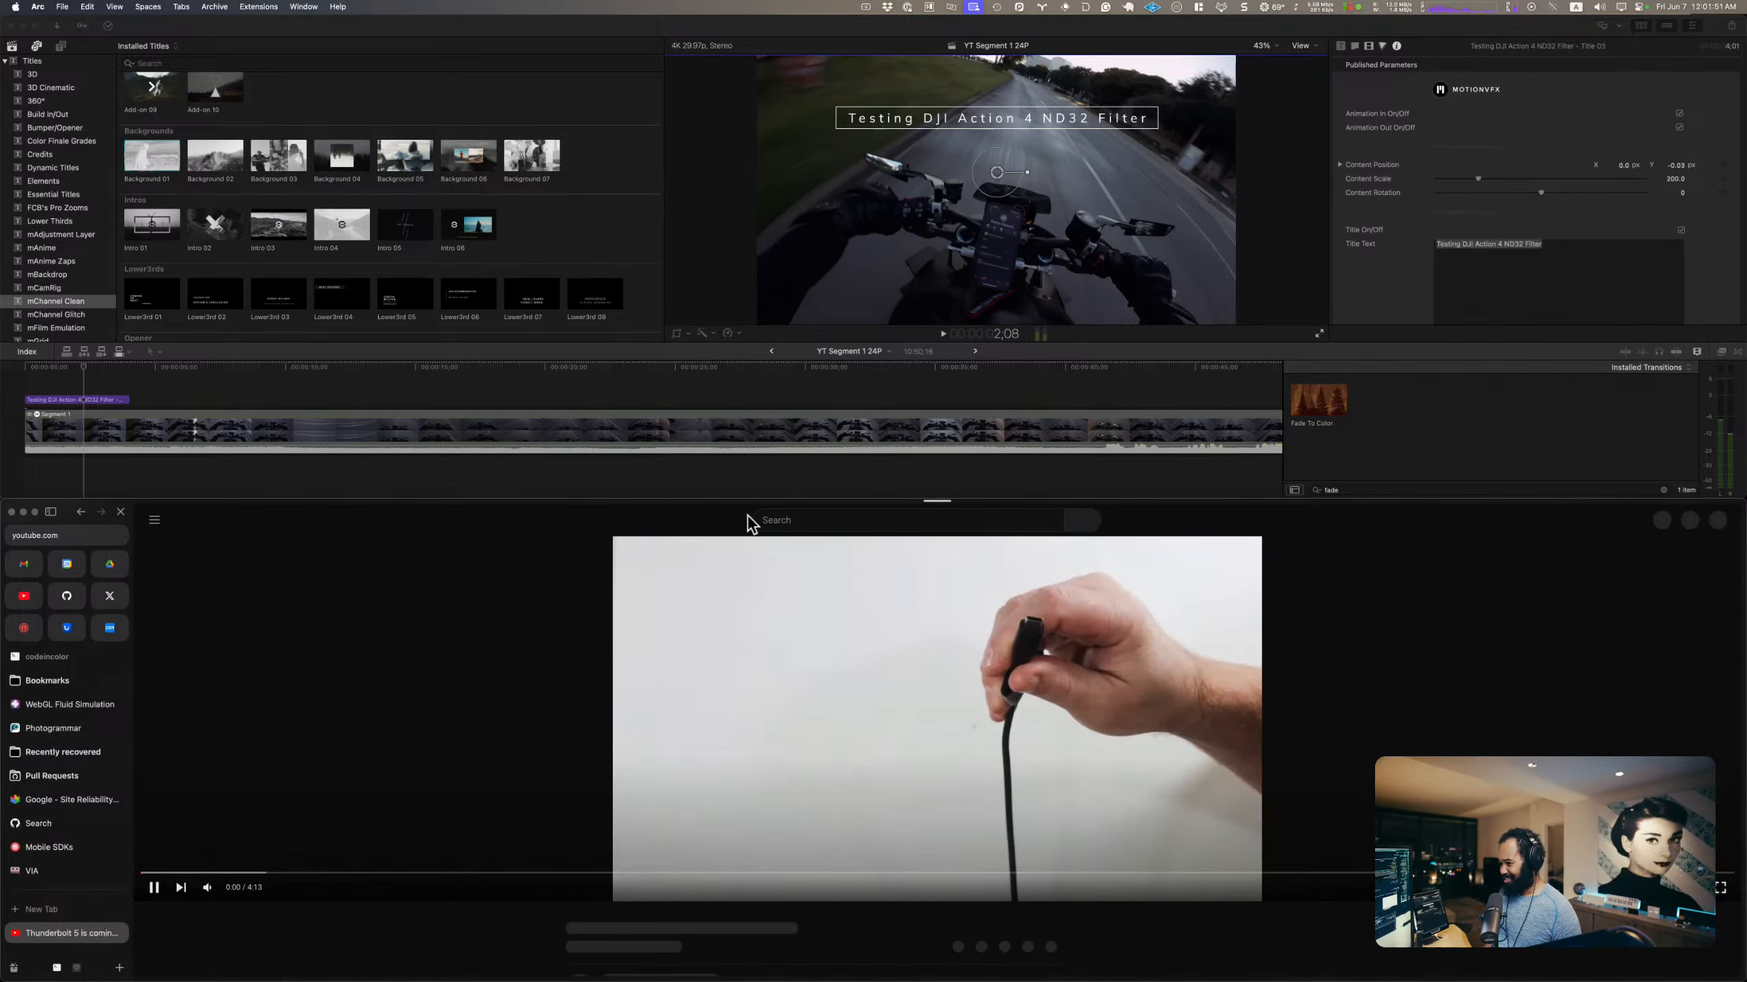
key("super+w")
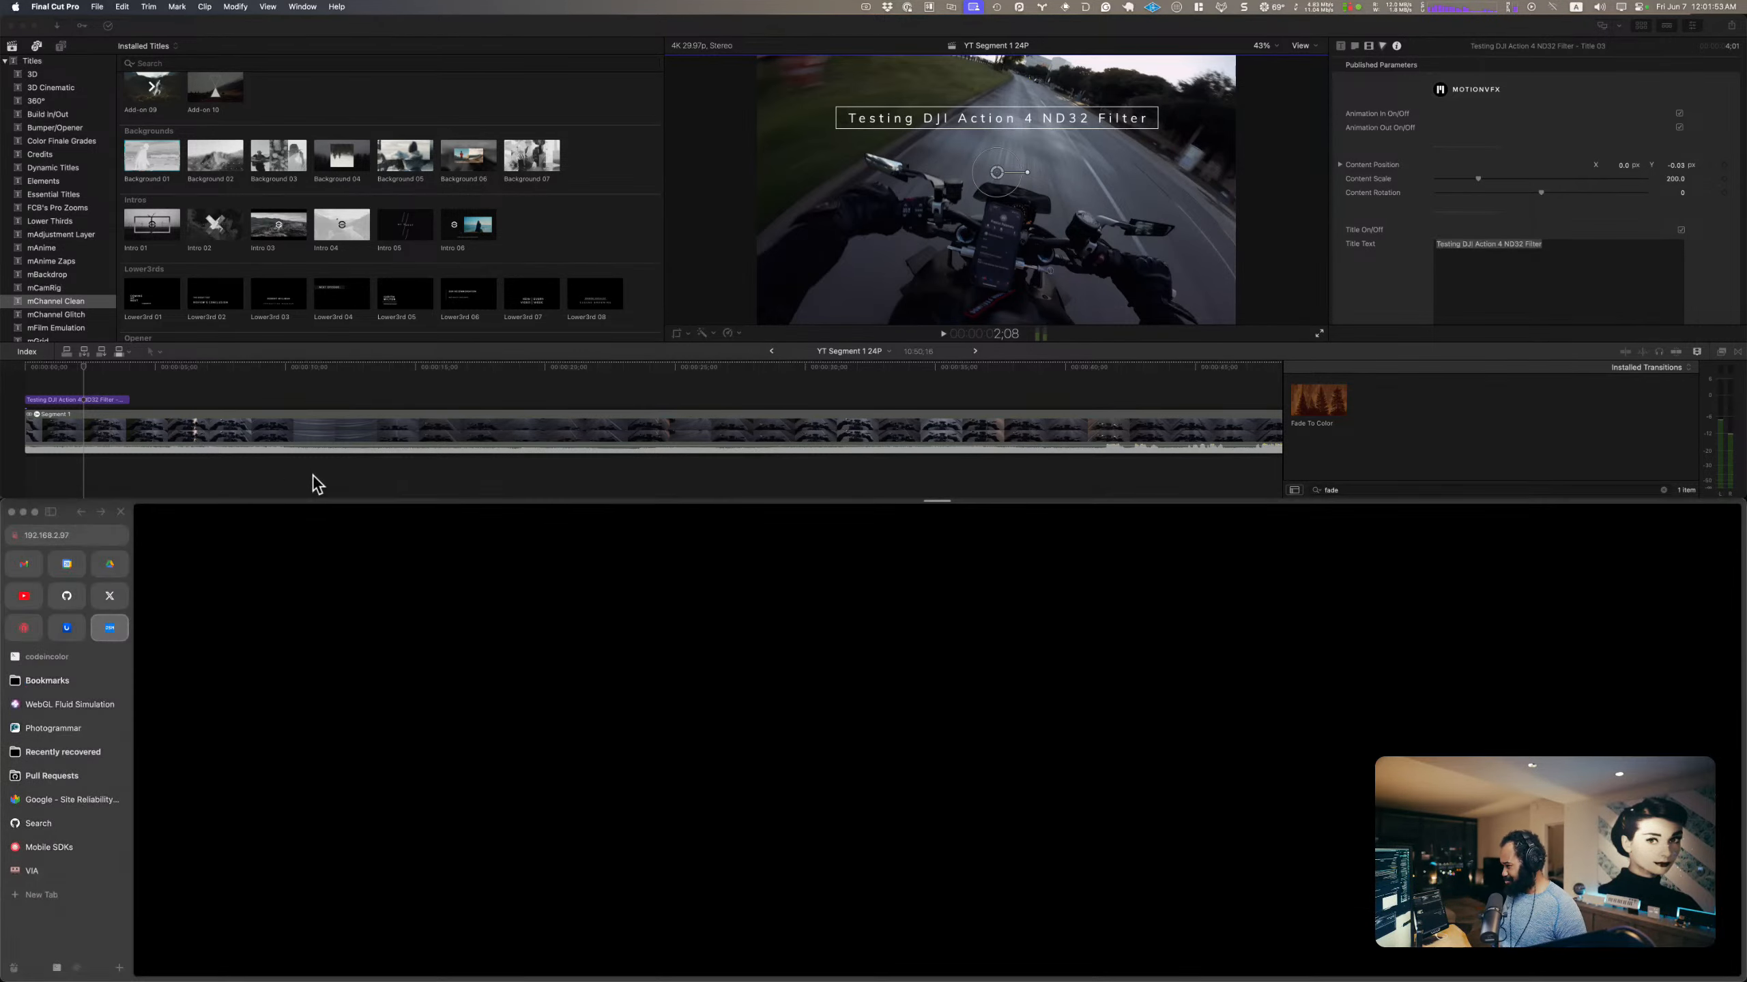
left_click(312, 475)
left_click(238, 534)
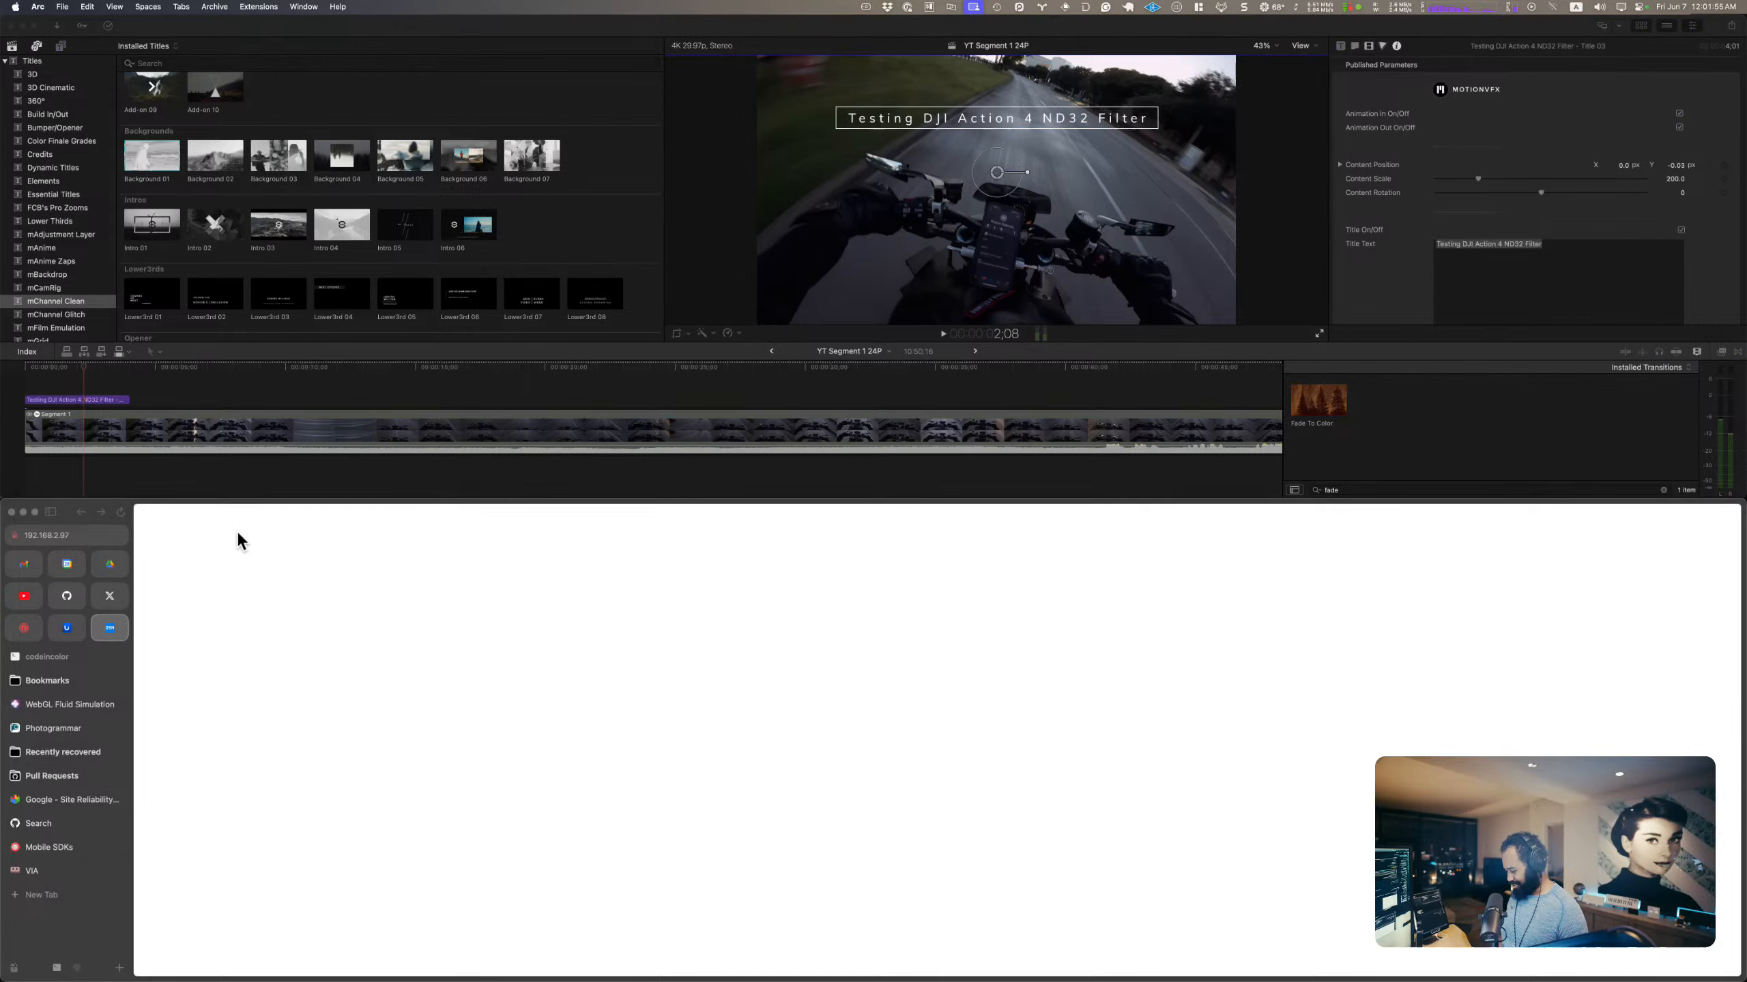
left_click(11, 512)
left_click(337, 474)
key("ctrl+alt+Return")
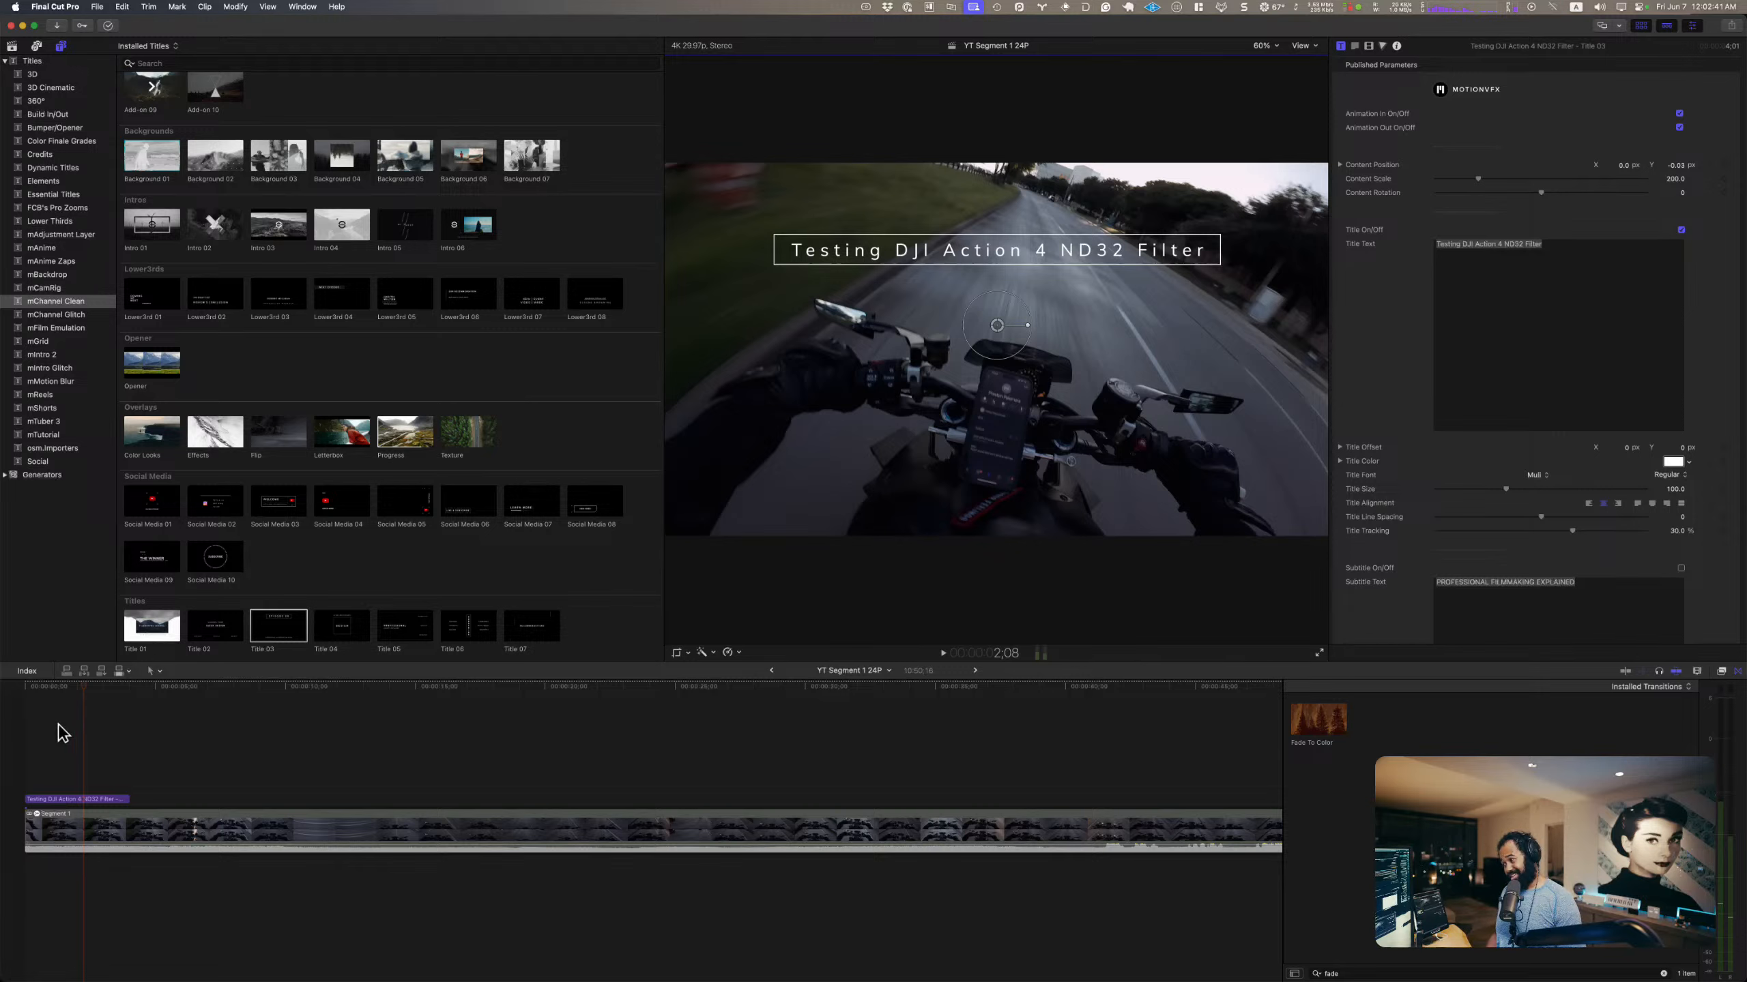
Step: Scrub through the opening of the project from the start to check the repositioned title
left_click(26, 688)
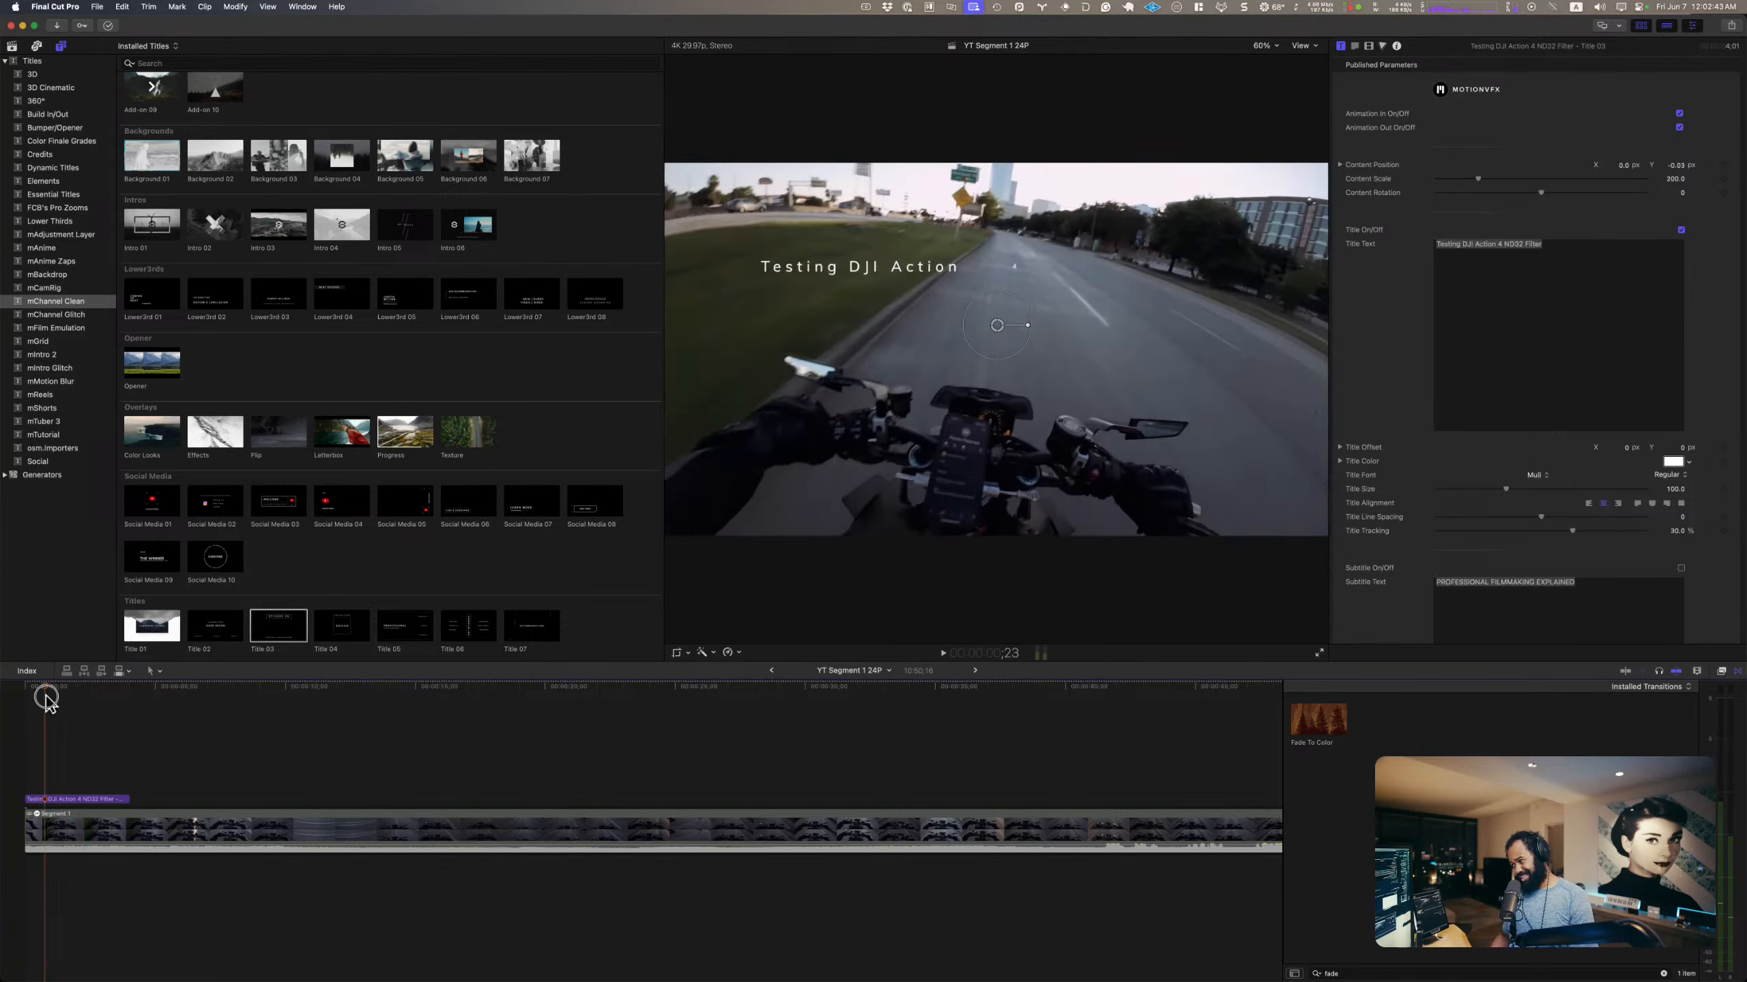
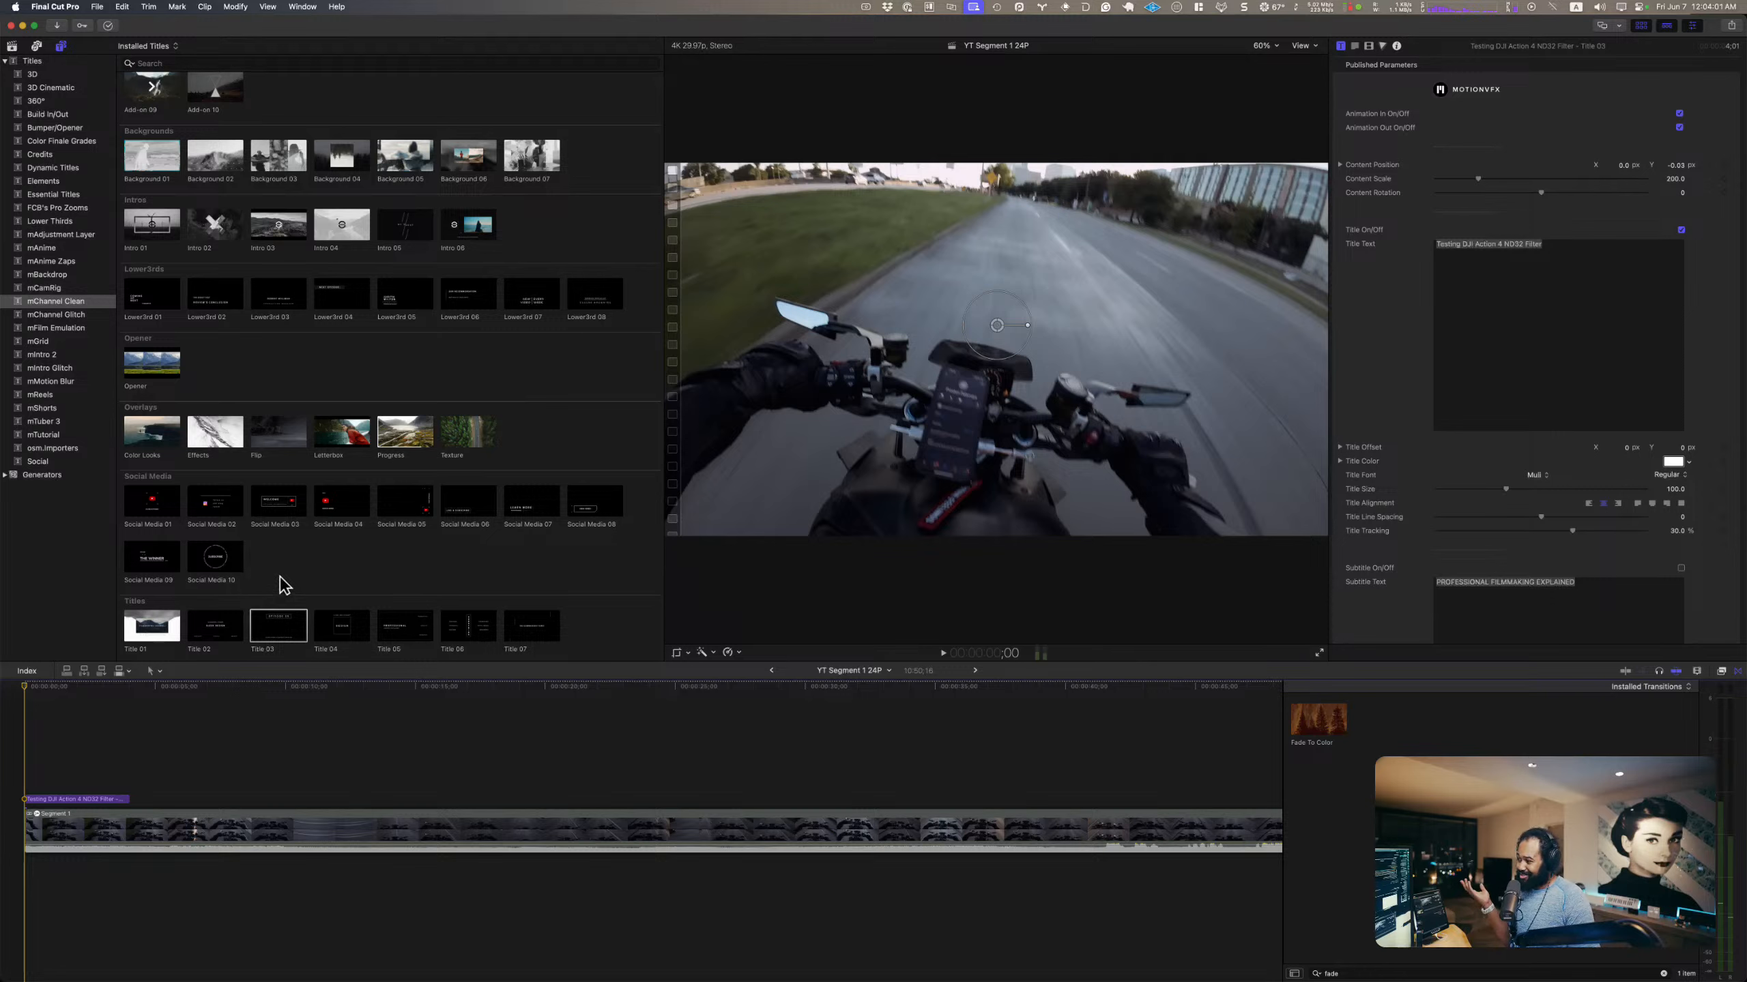
Step: Browse the mChannel Clean, mChannel Glitch and mTutorial title collections for a suitable on-screen info graphic
scroll(280, 577, "up", 3)
scroll(280, 564, "down", 3)
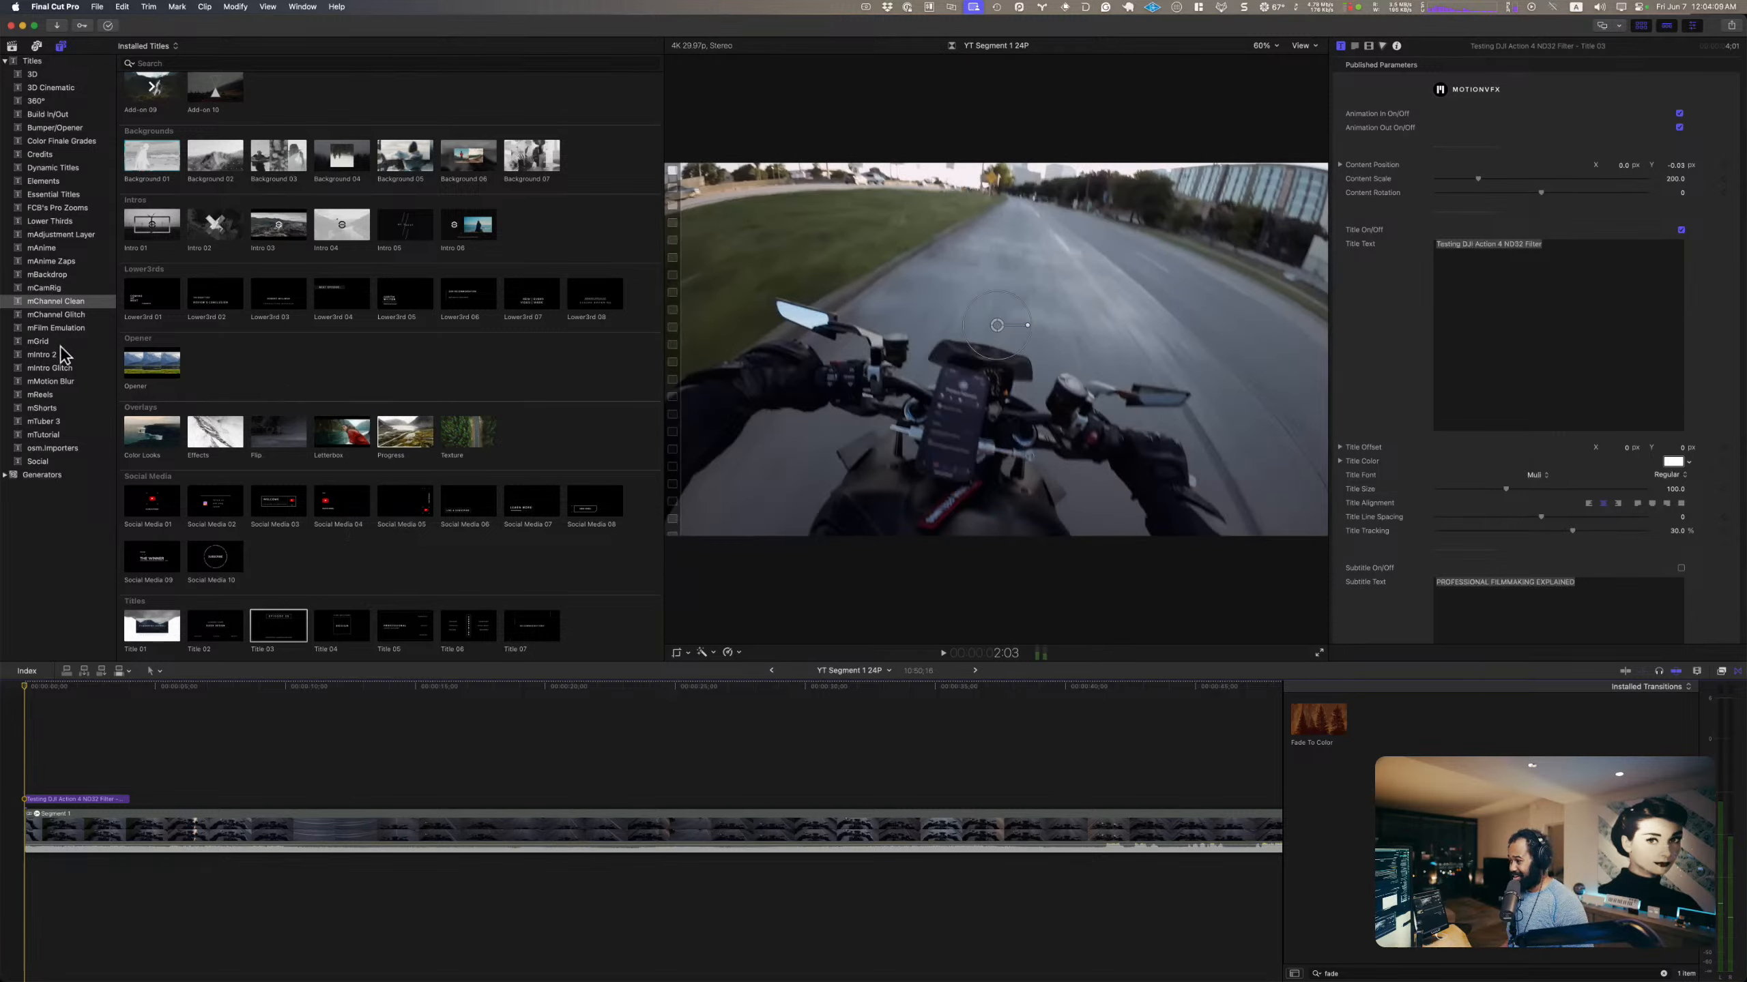
left_click(53, 315)
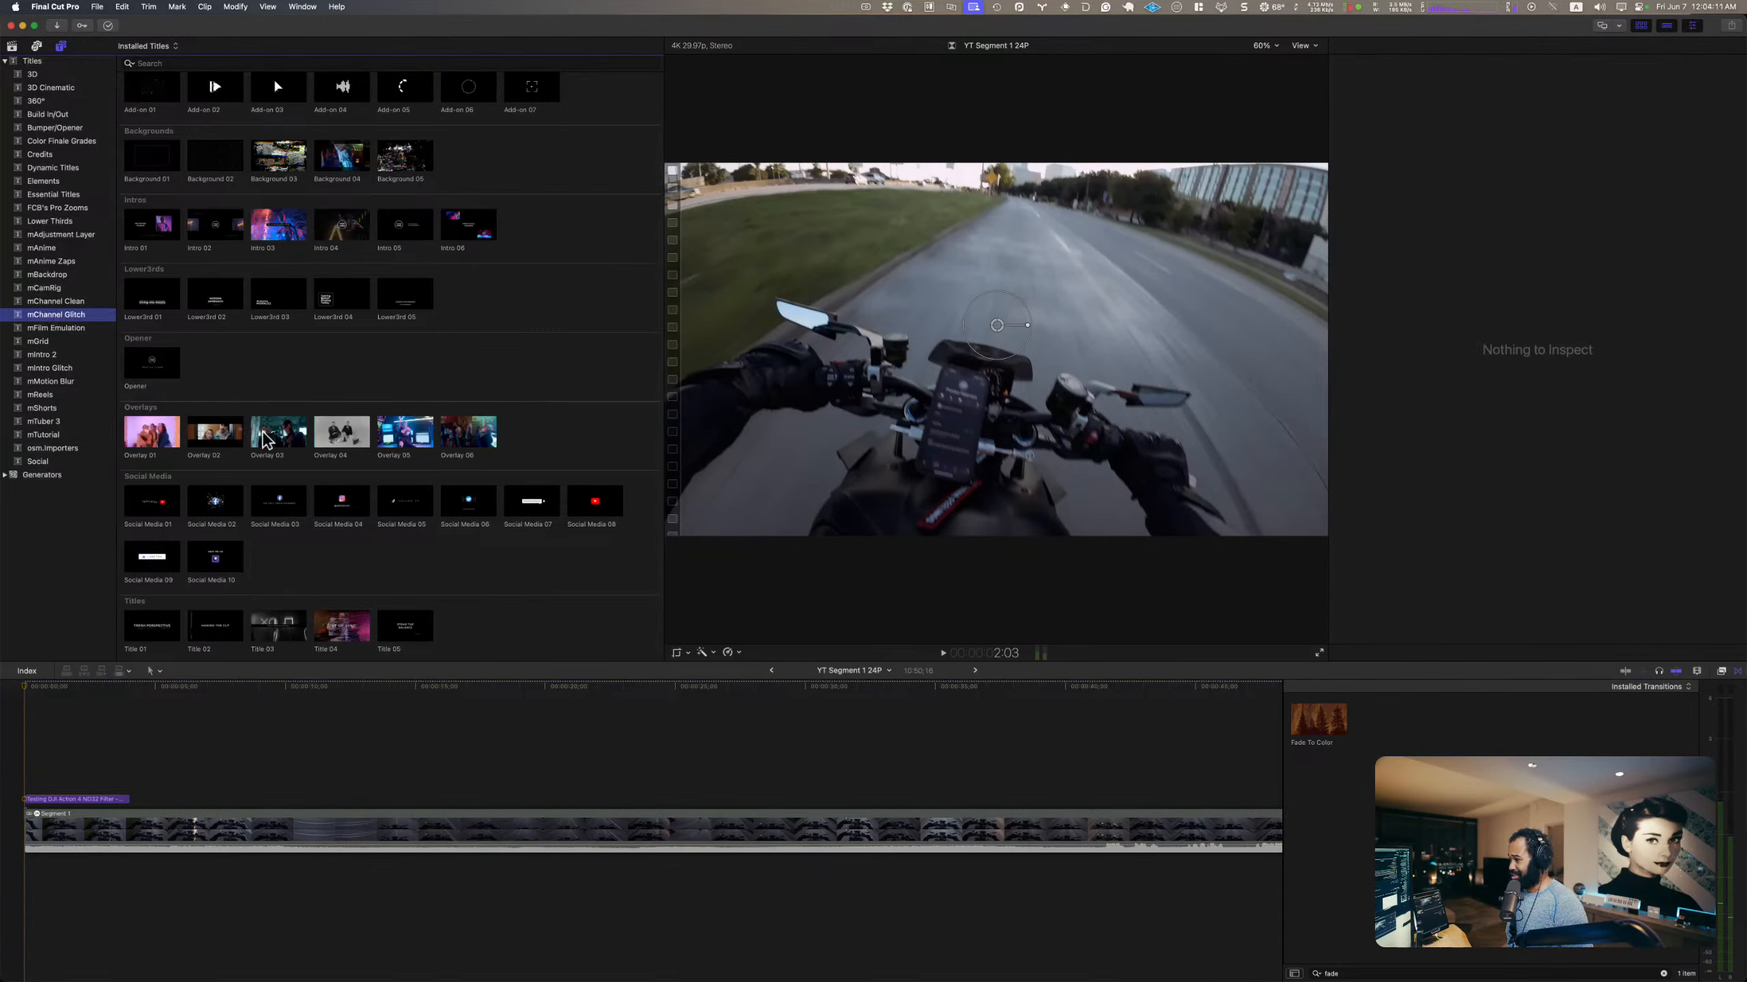
left_click(45, 301)
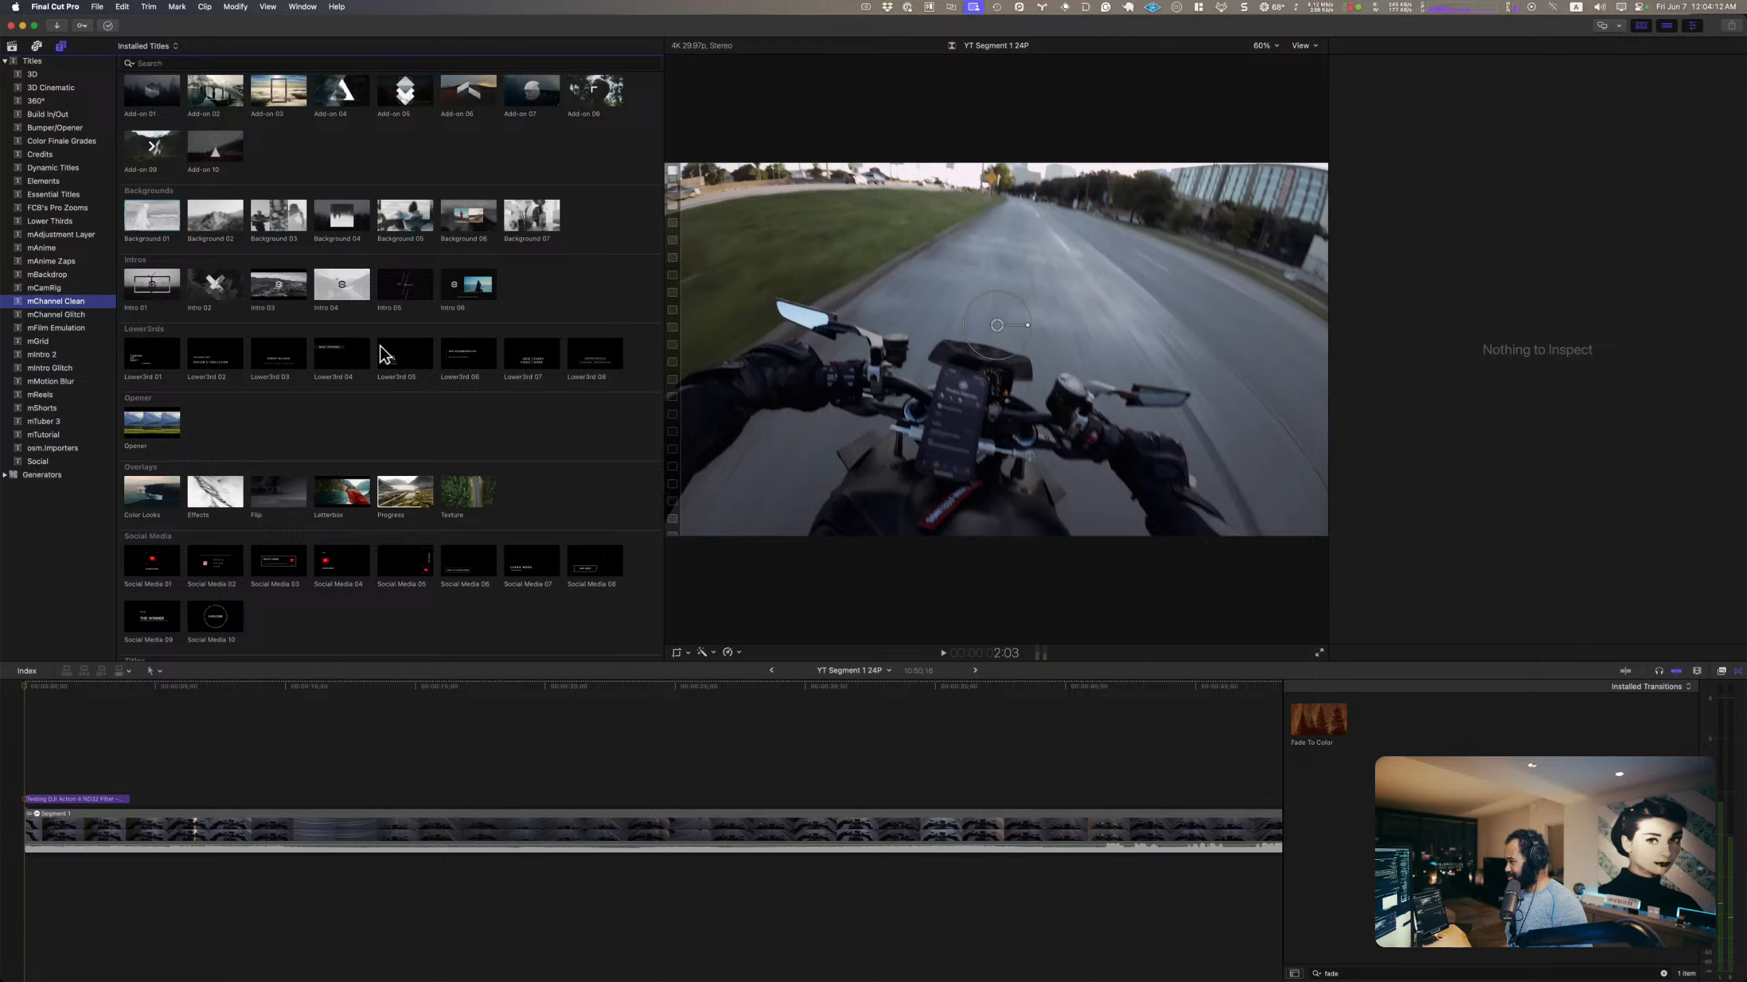
left_click(62, 436)
scroll(336, 425, "down", 10)
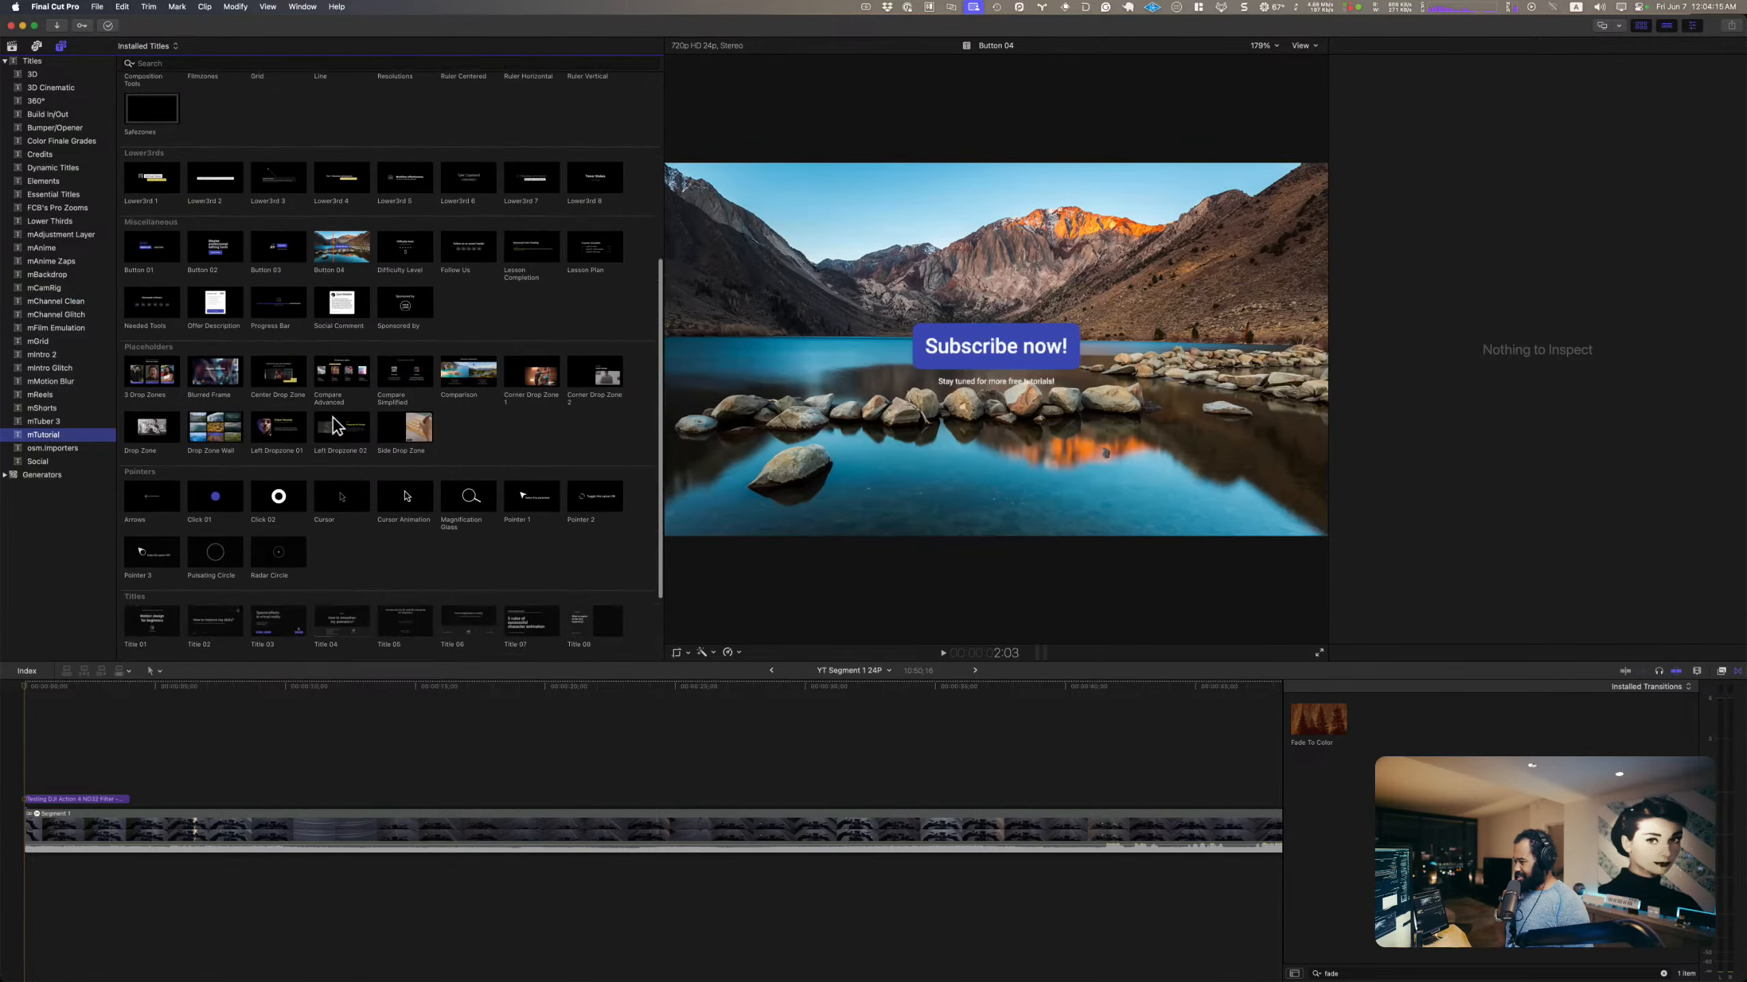
scroll(335, 425, "down", 3)
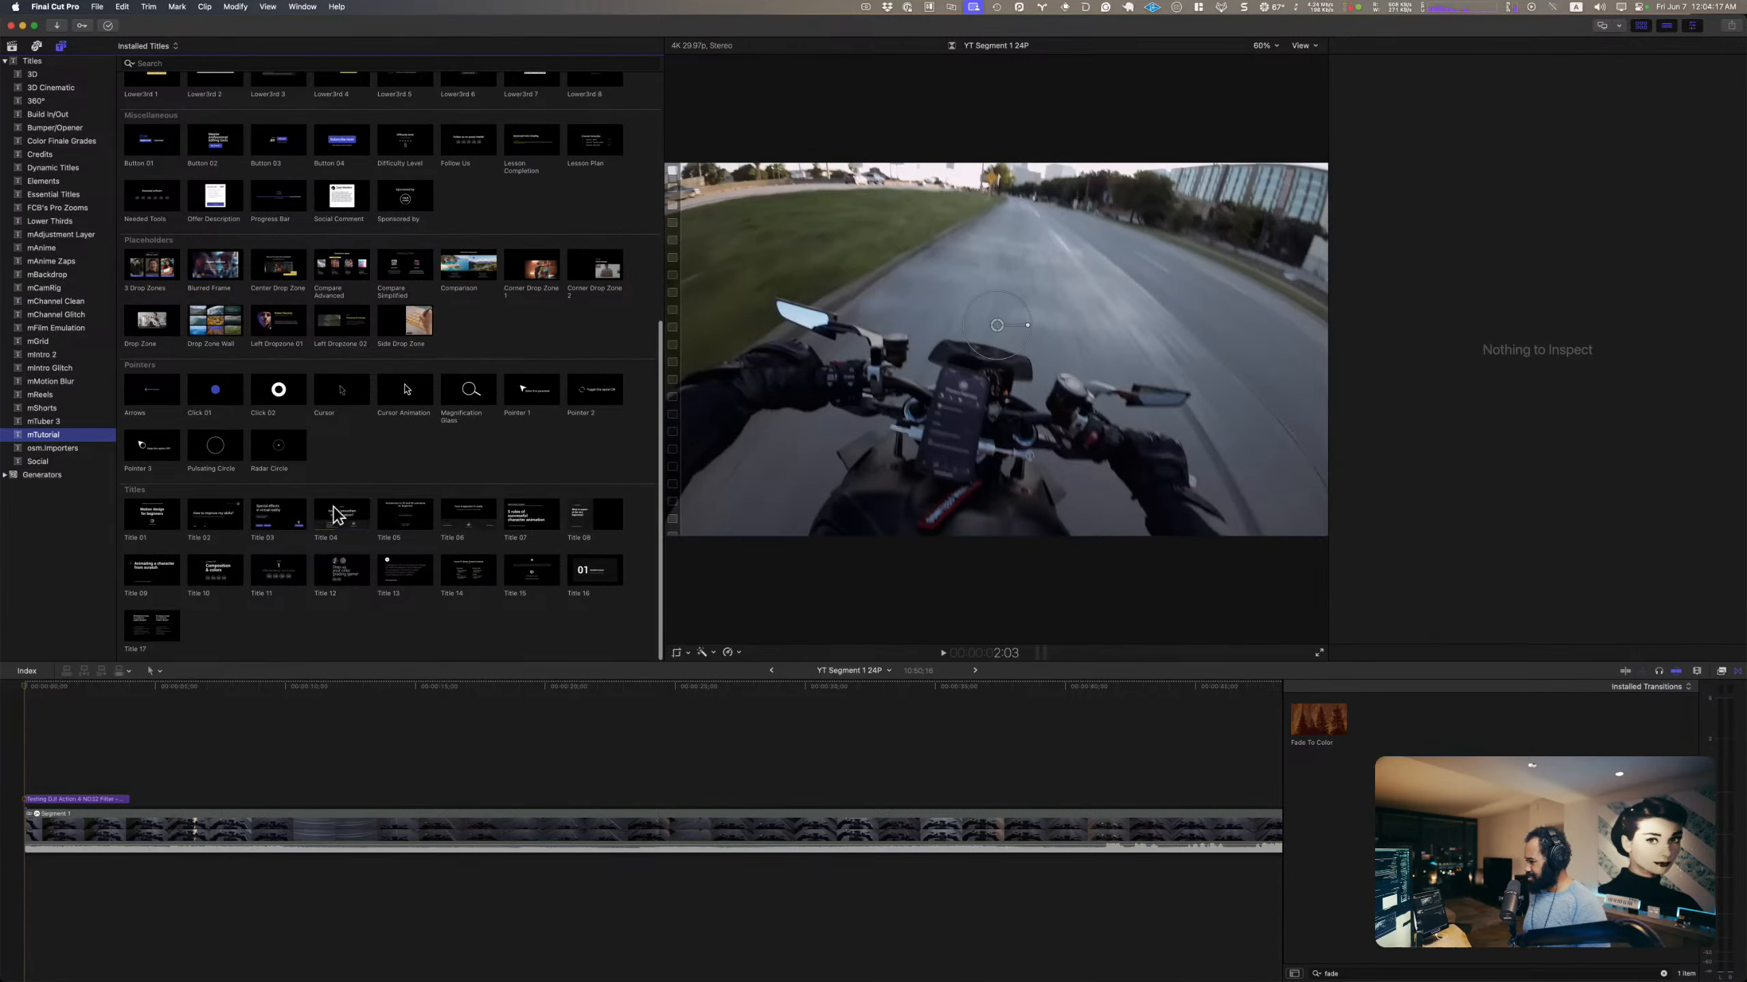
scroll(297, 507, "up", 5)
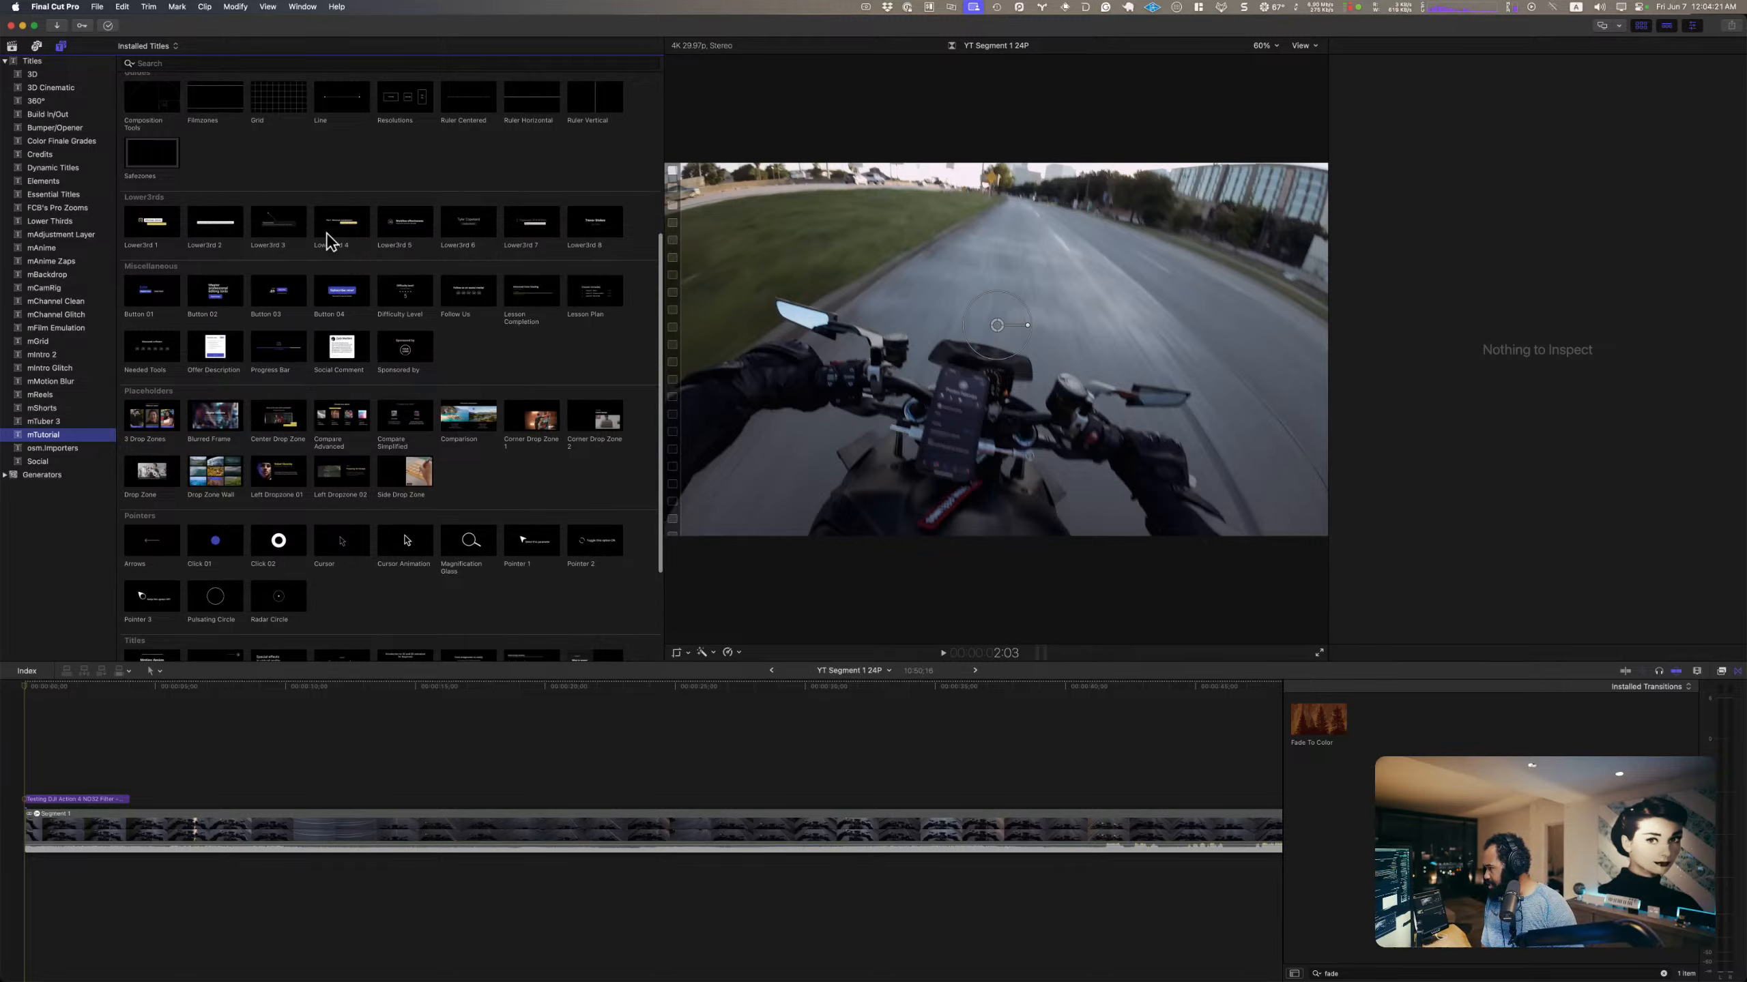
left_click(594, 298)
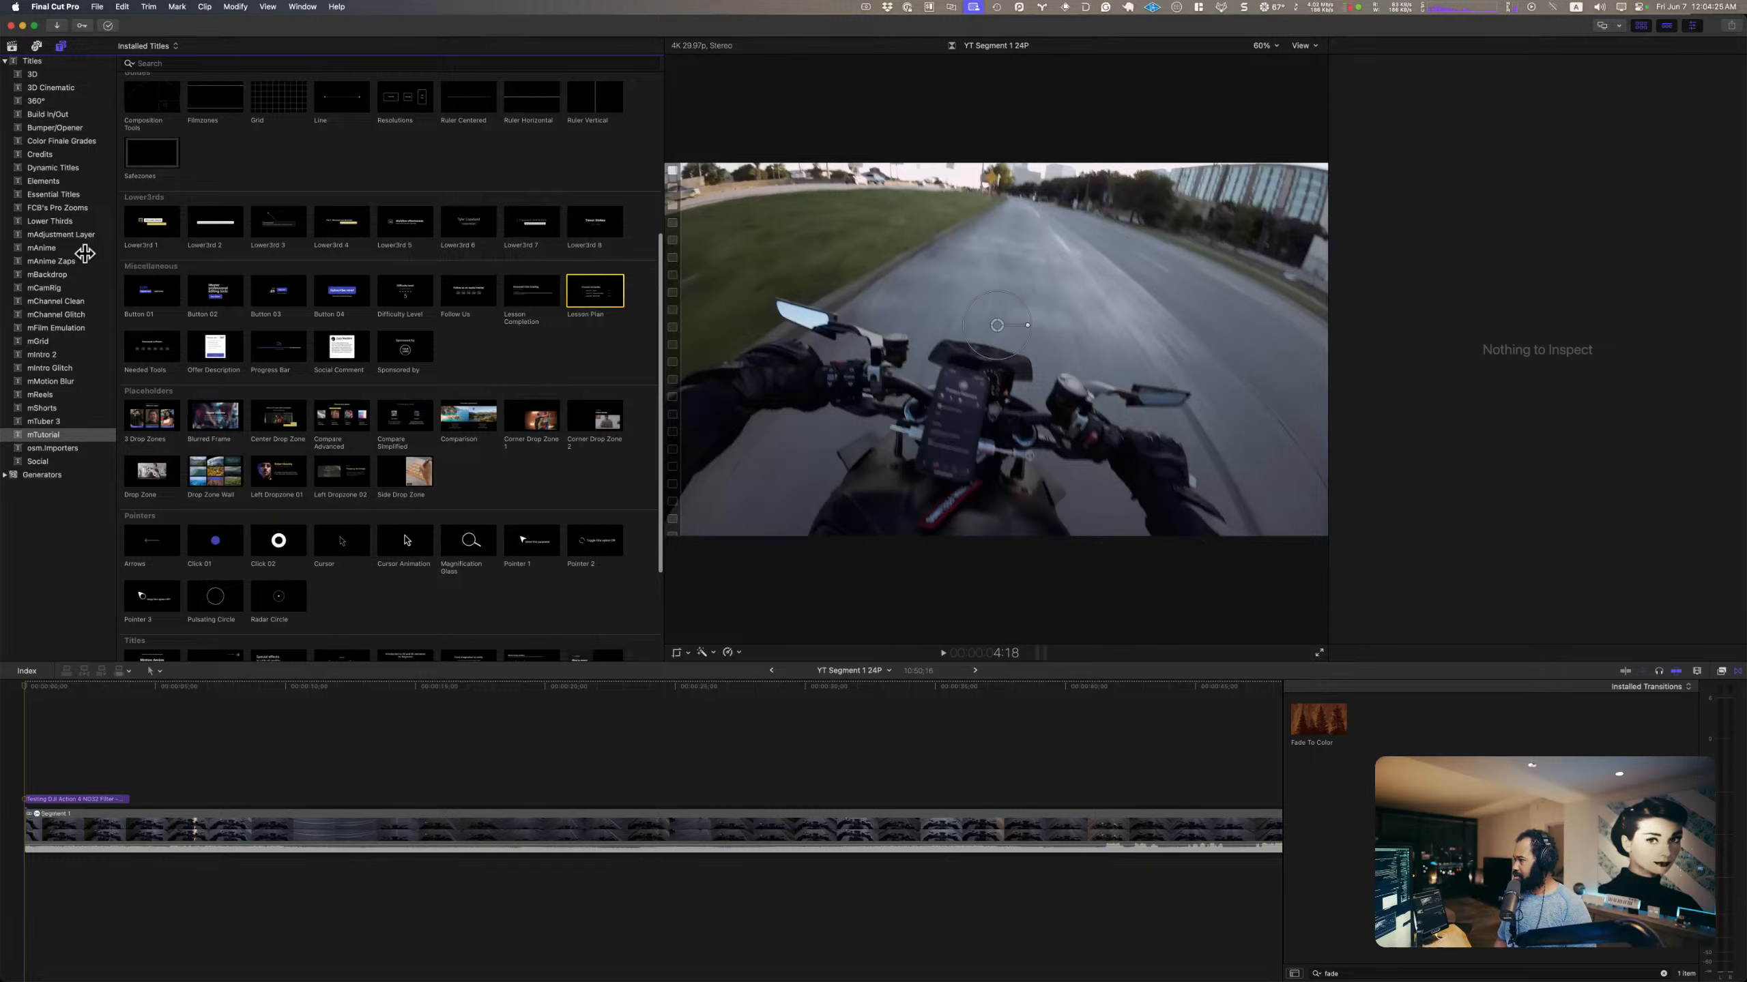
left_click(76, 302)
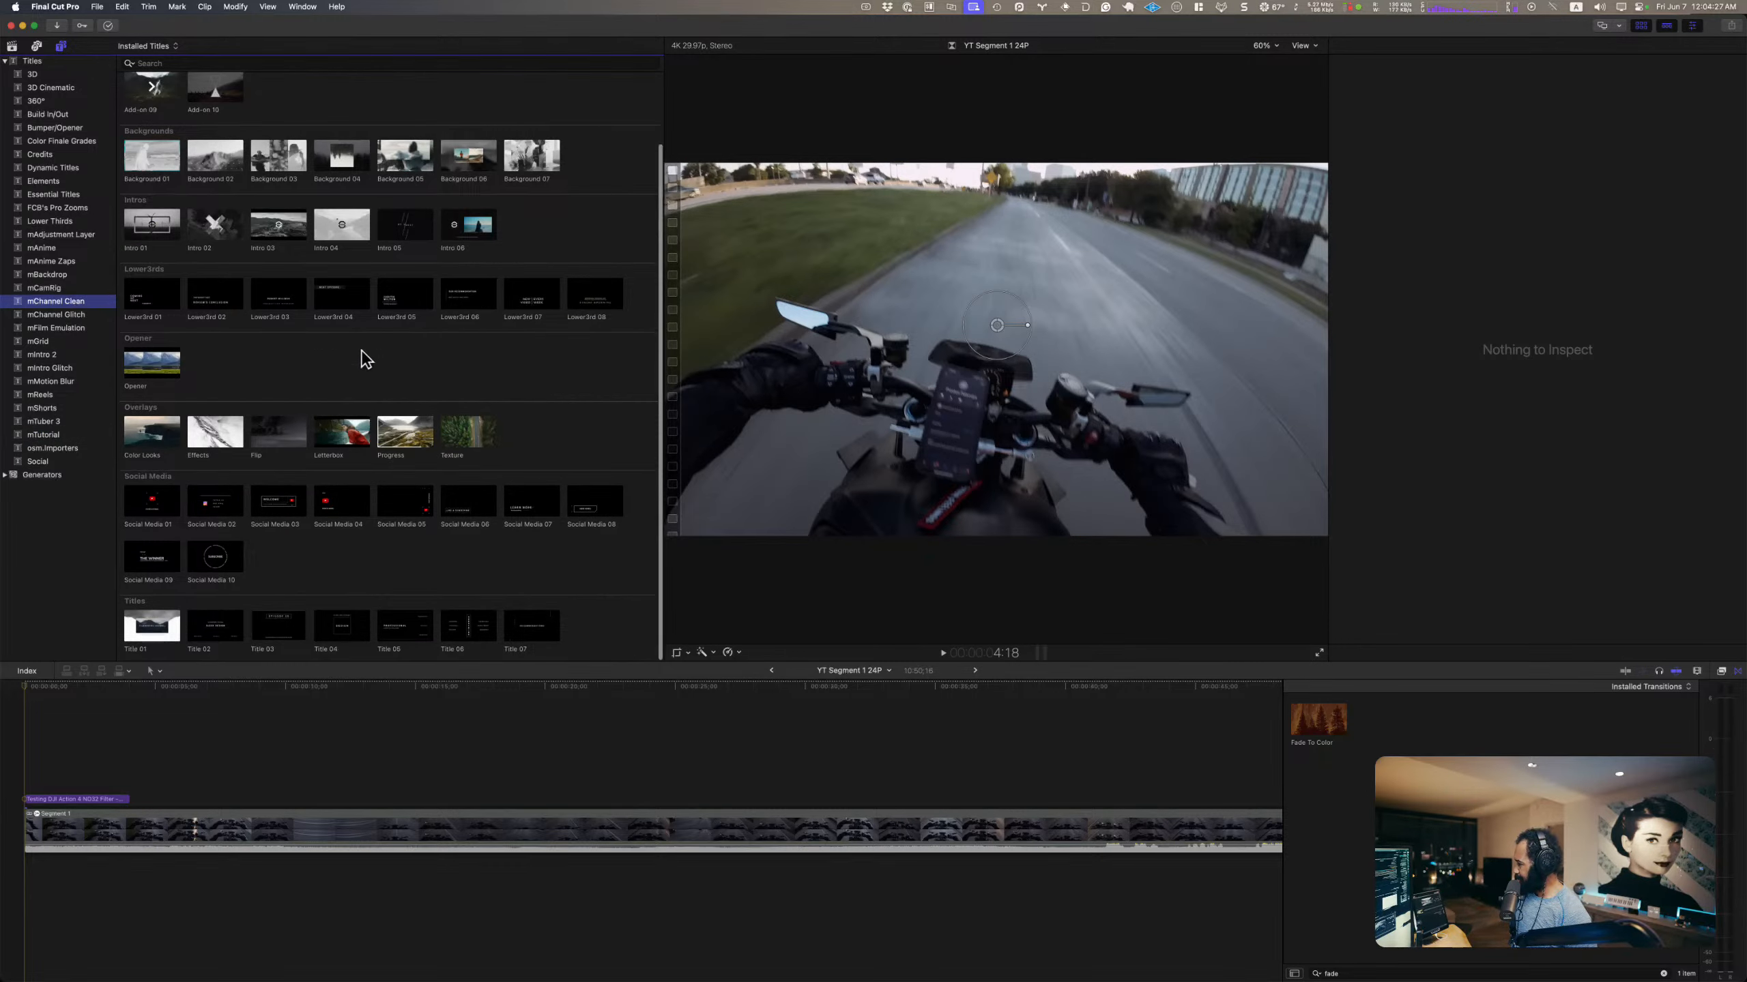
scroll(375, 535, "up", 3)
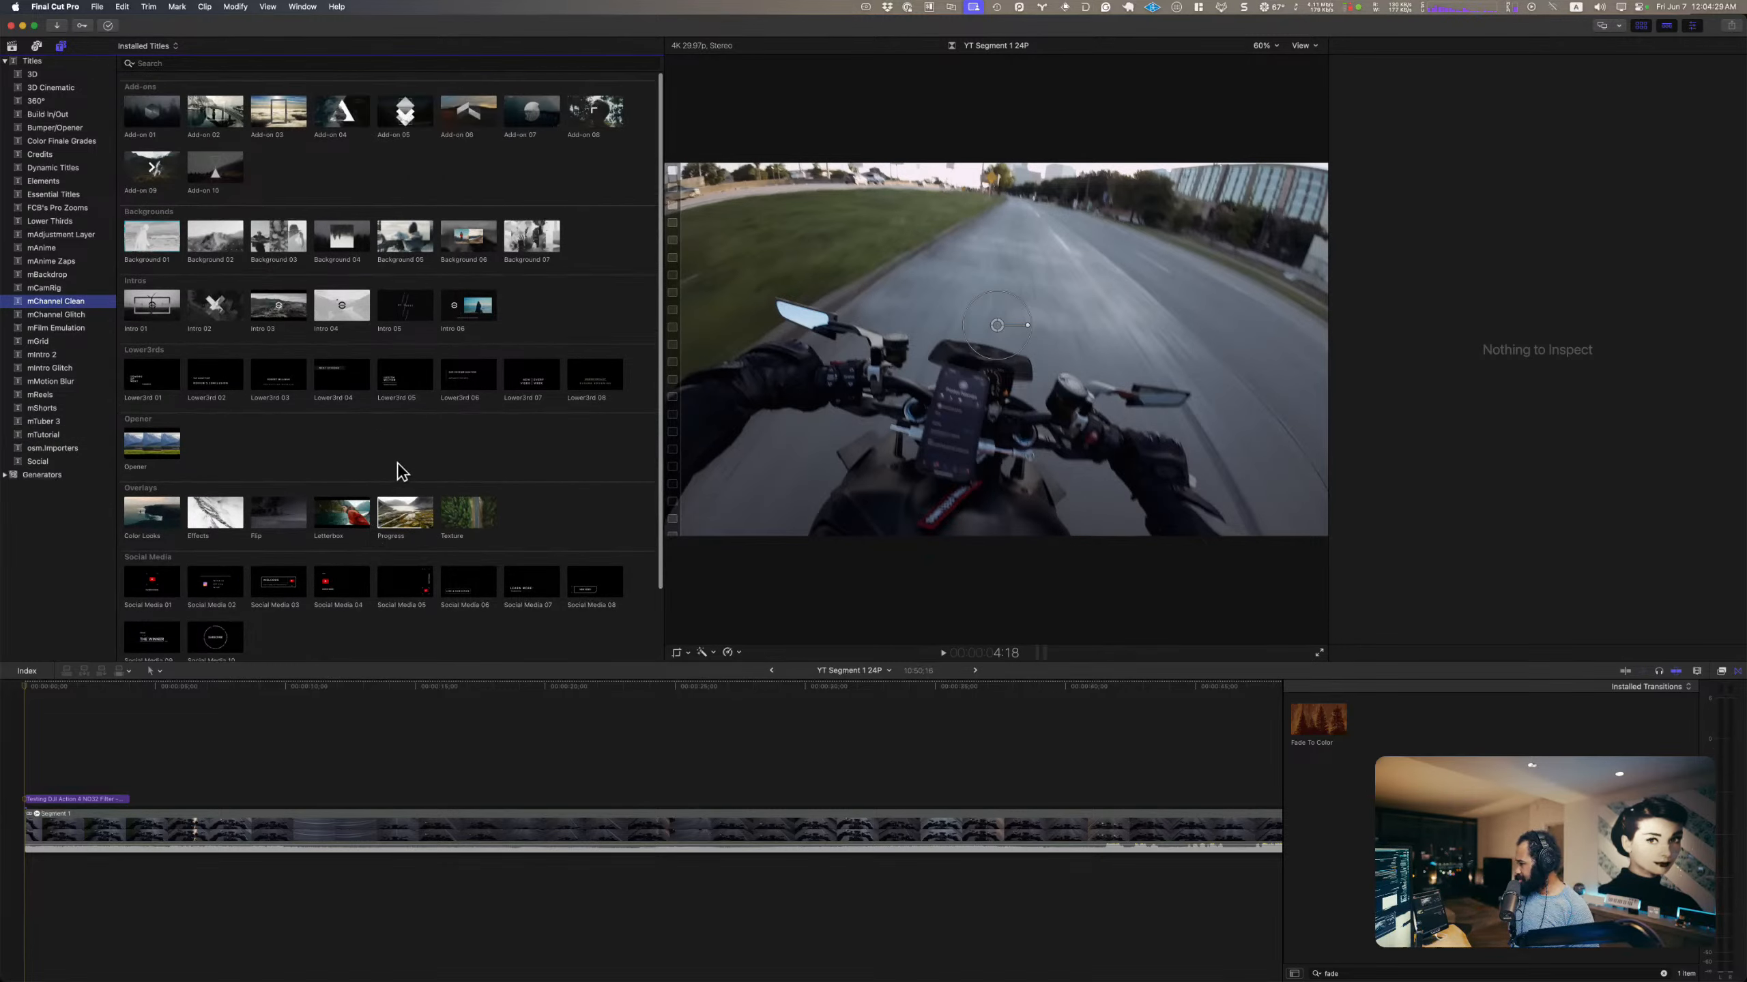
scroll(268, 413, "down", 3)
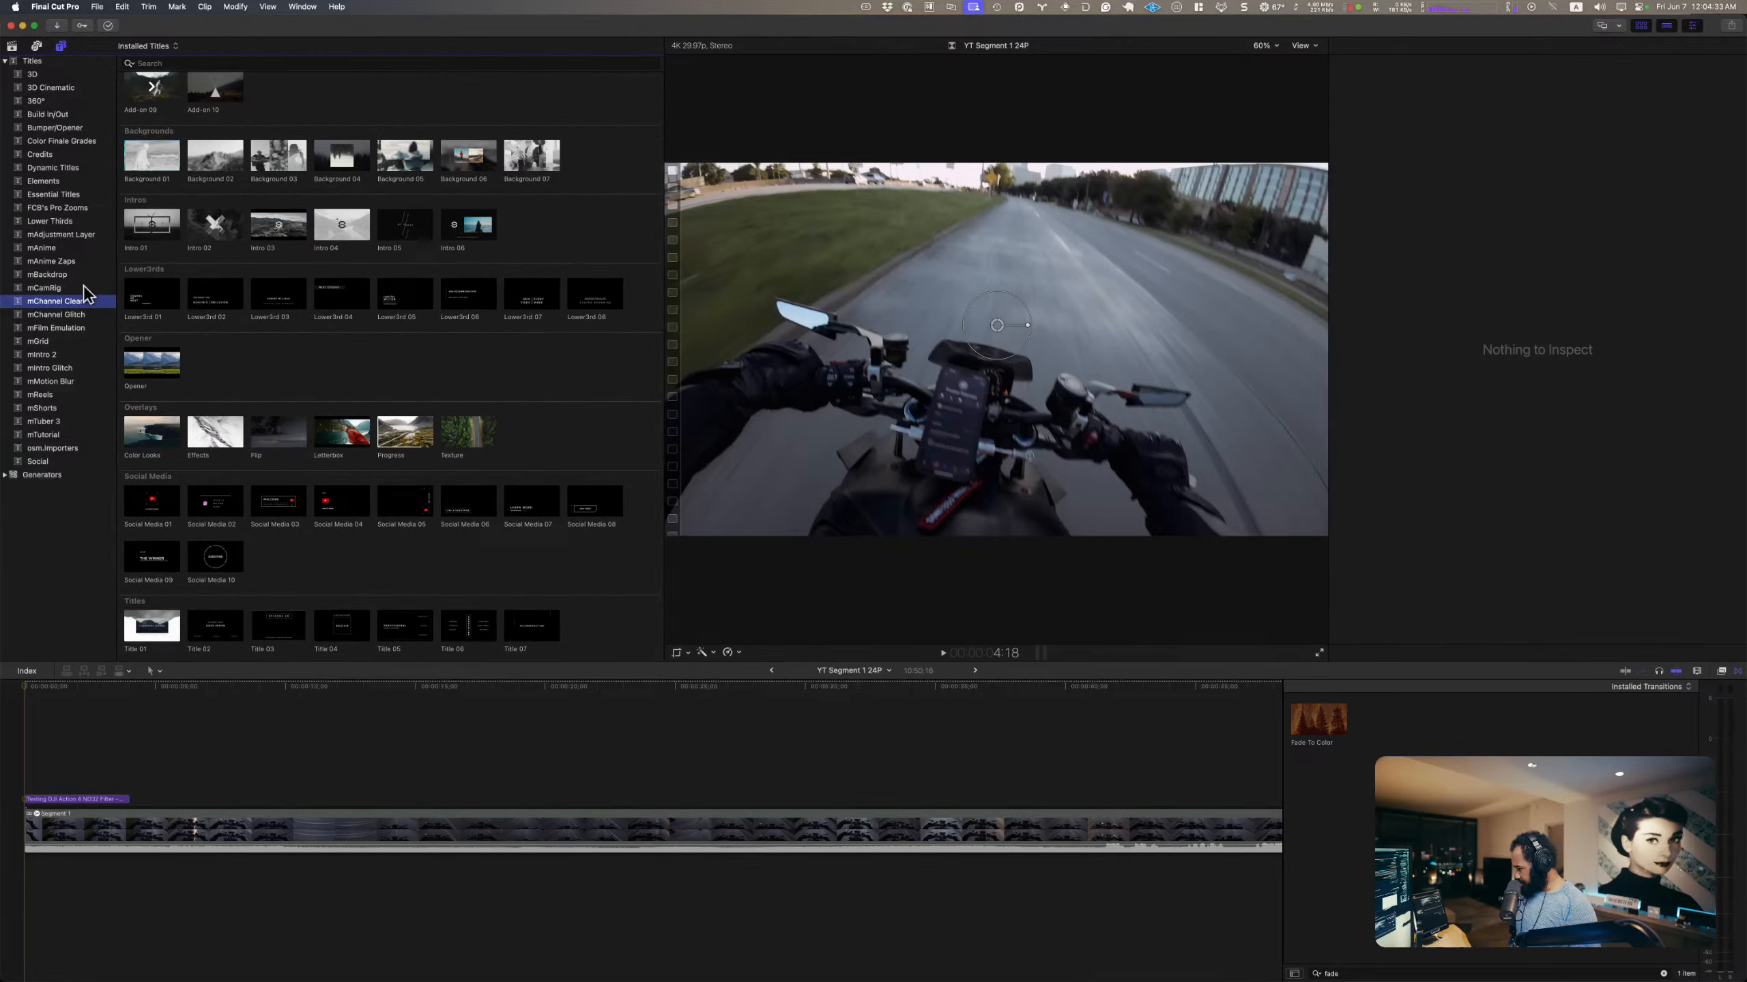
Step: Add the Lower3rd 04 title from the mChannel Glitch collection above the Segment 1 clip, after the opening title
left_click(80, 315)
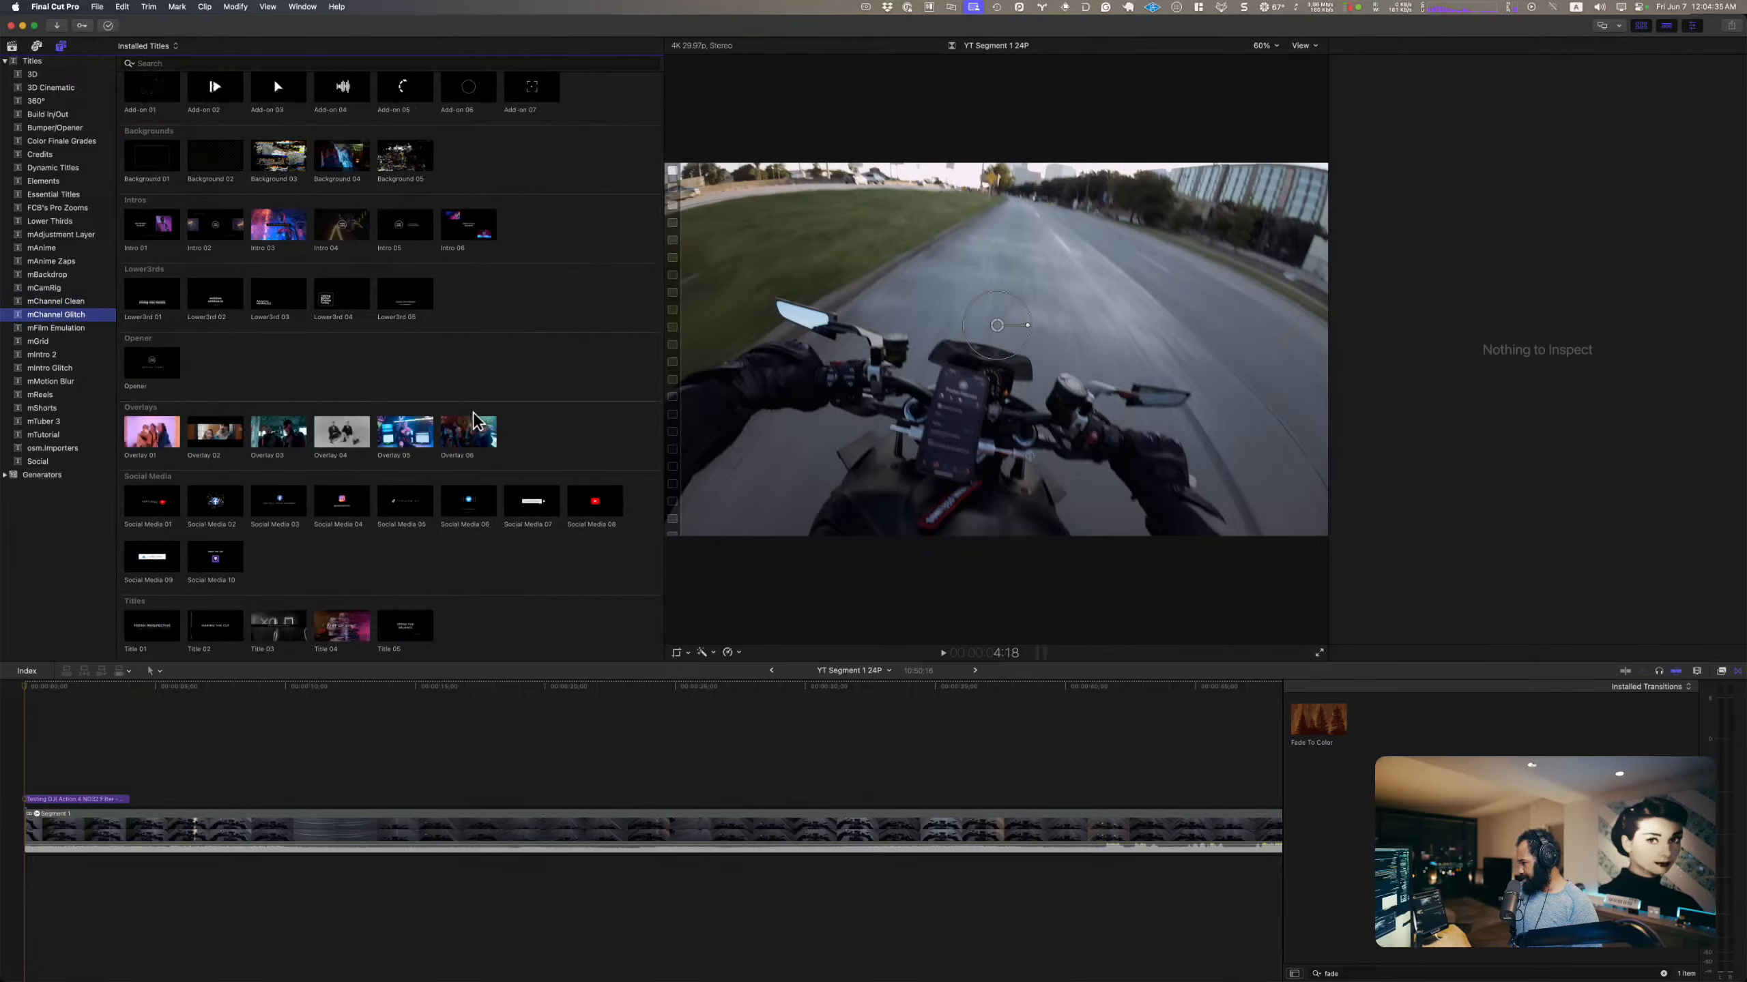
scroll(472, 414, "up", 1)
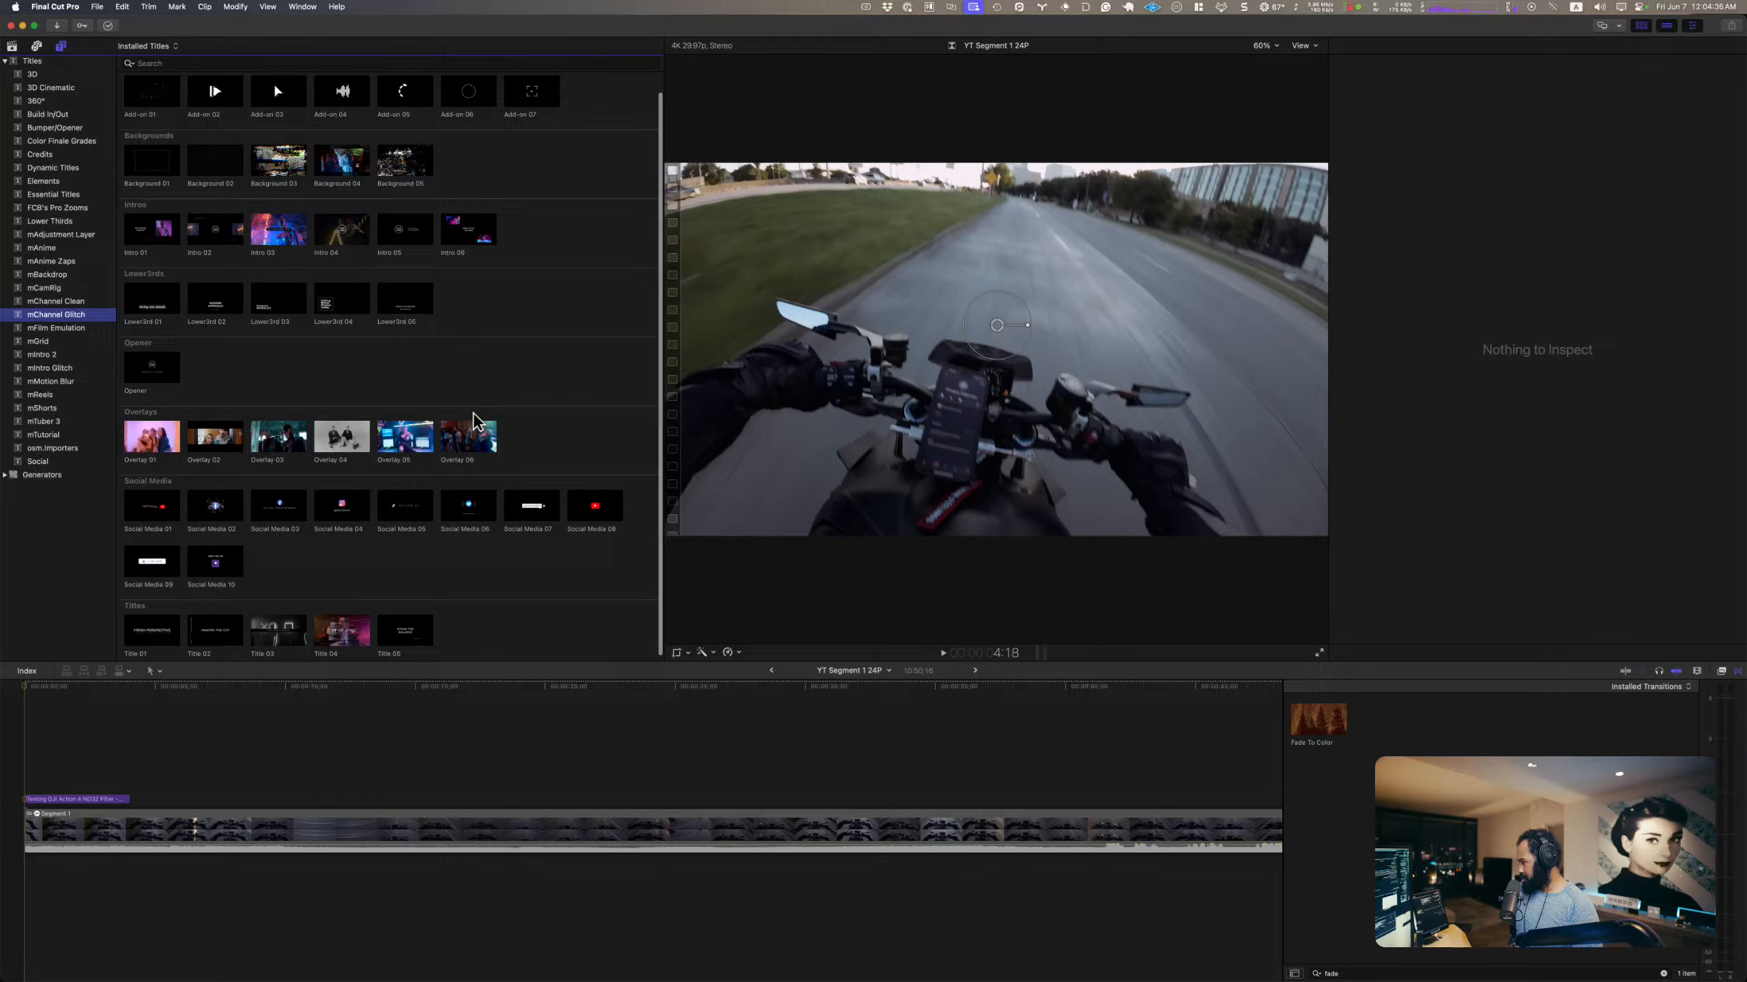
left_click(331, 297)
left_click_drag(330, 303, 230, 792)
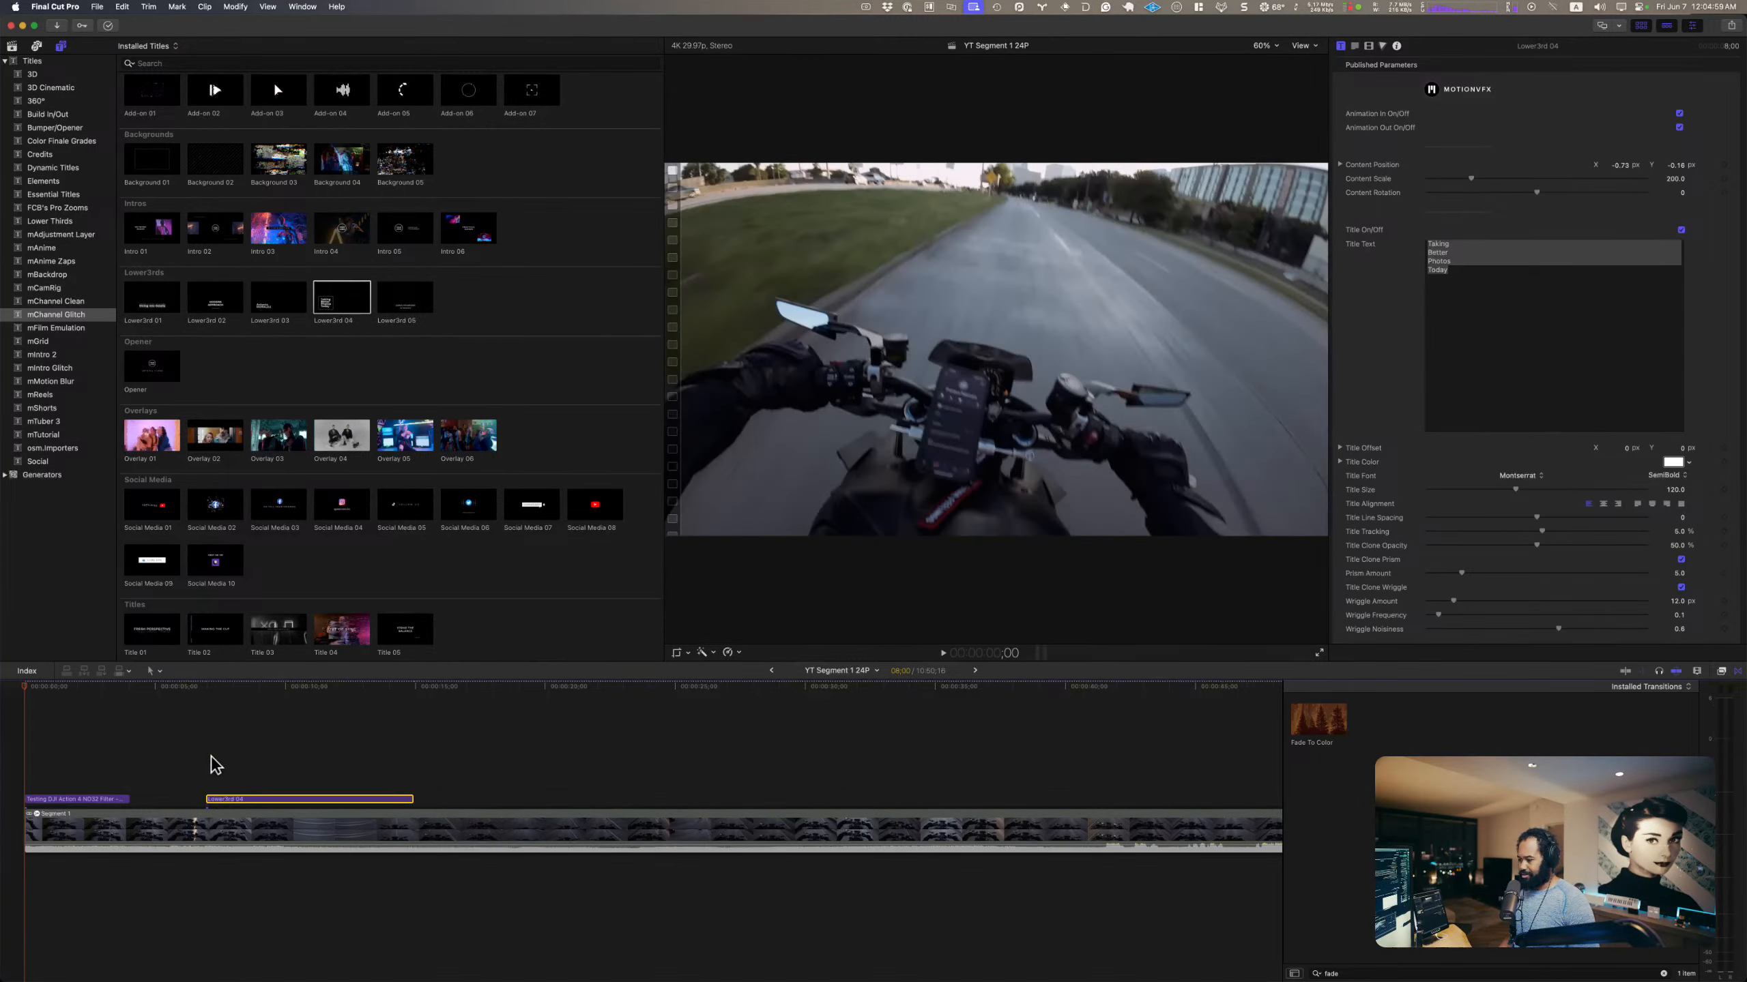
Step: Align the new lower third to start at 7;00 and trim its end so that it lasts about 7 seconds
left_click(215, 765)
left_click(201, 688)
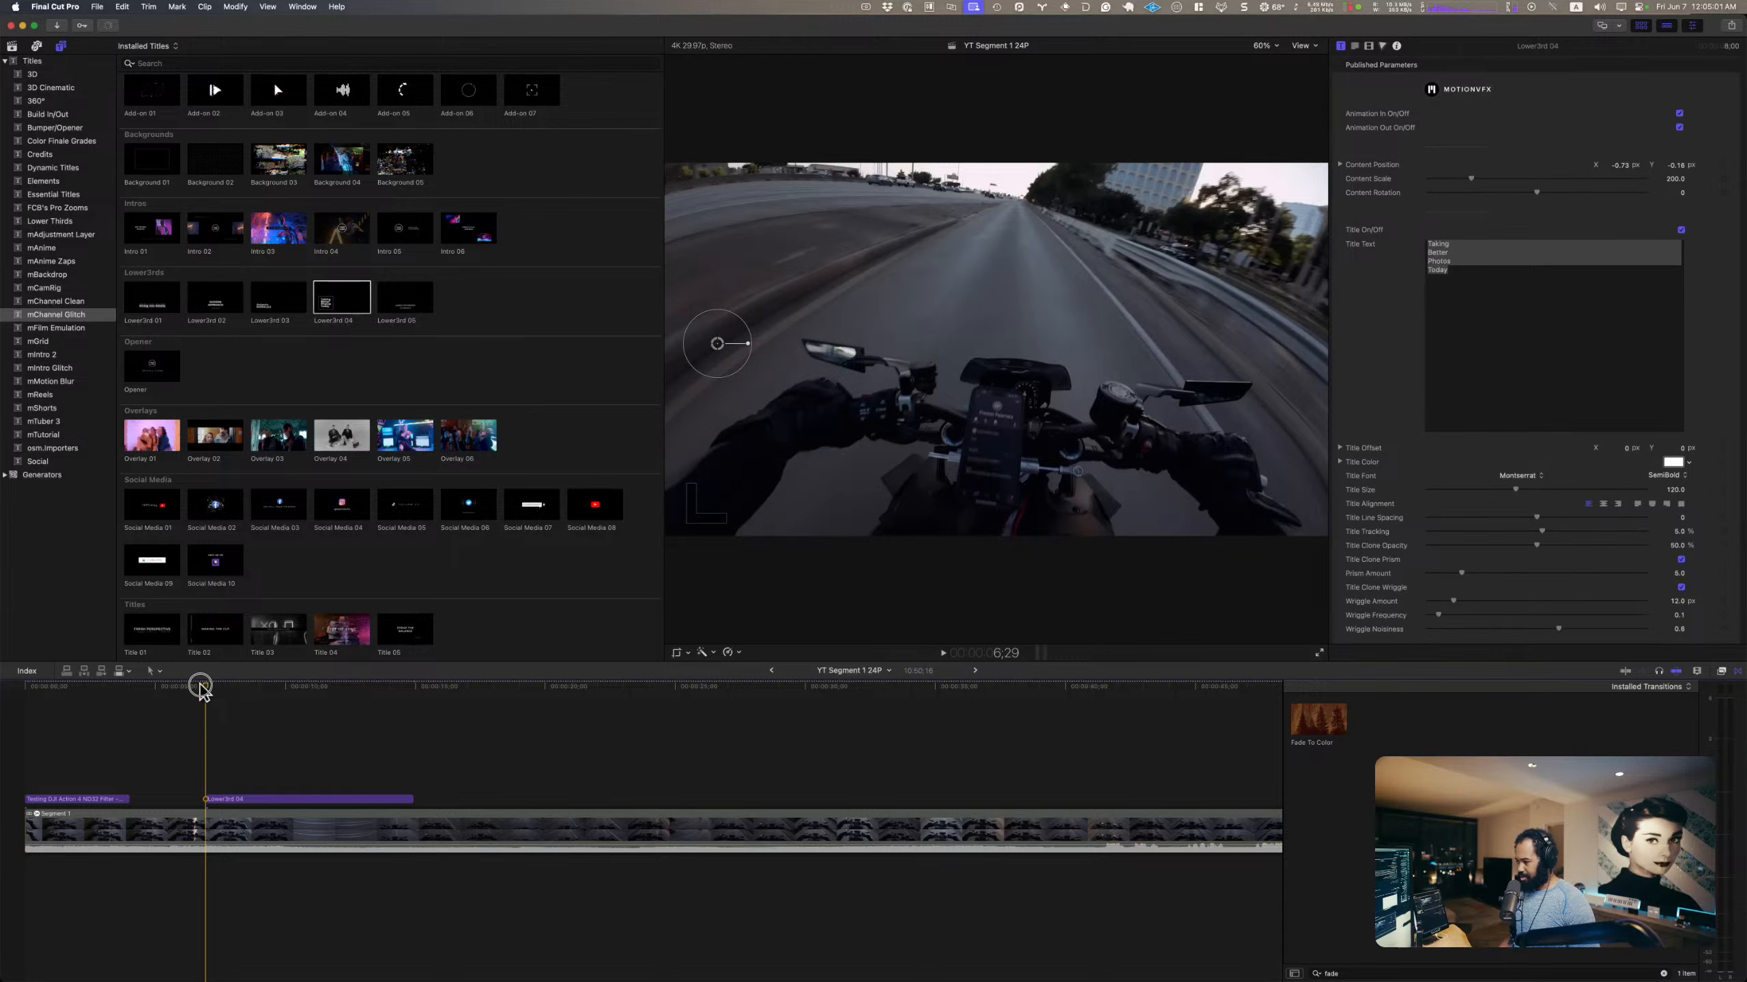
mouse_move(200, 686)
left_mouse_down()
mouse_move(181, 687)
mouse_move(195, 686)
left_mouse_up()
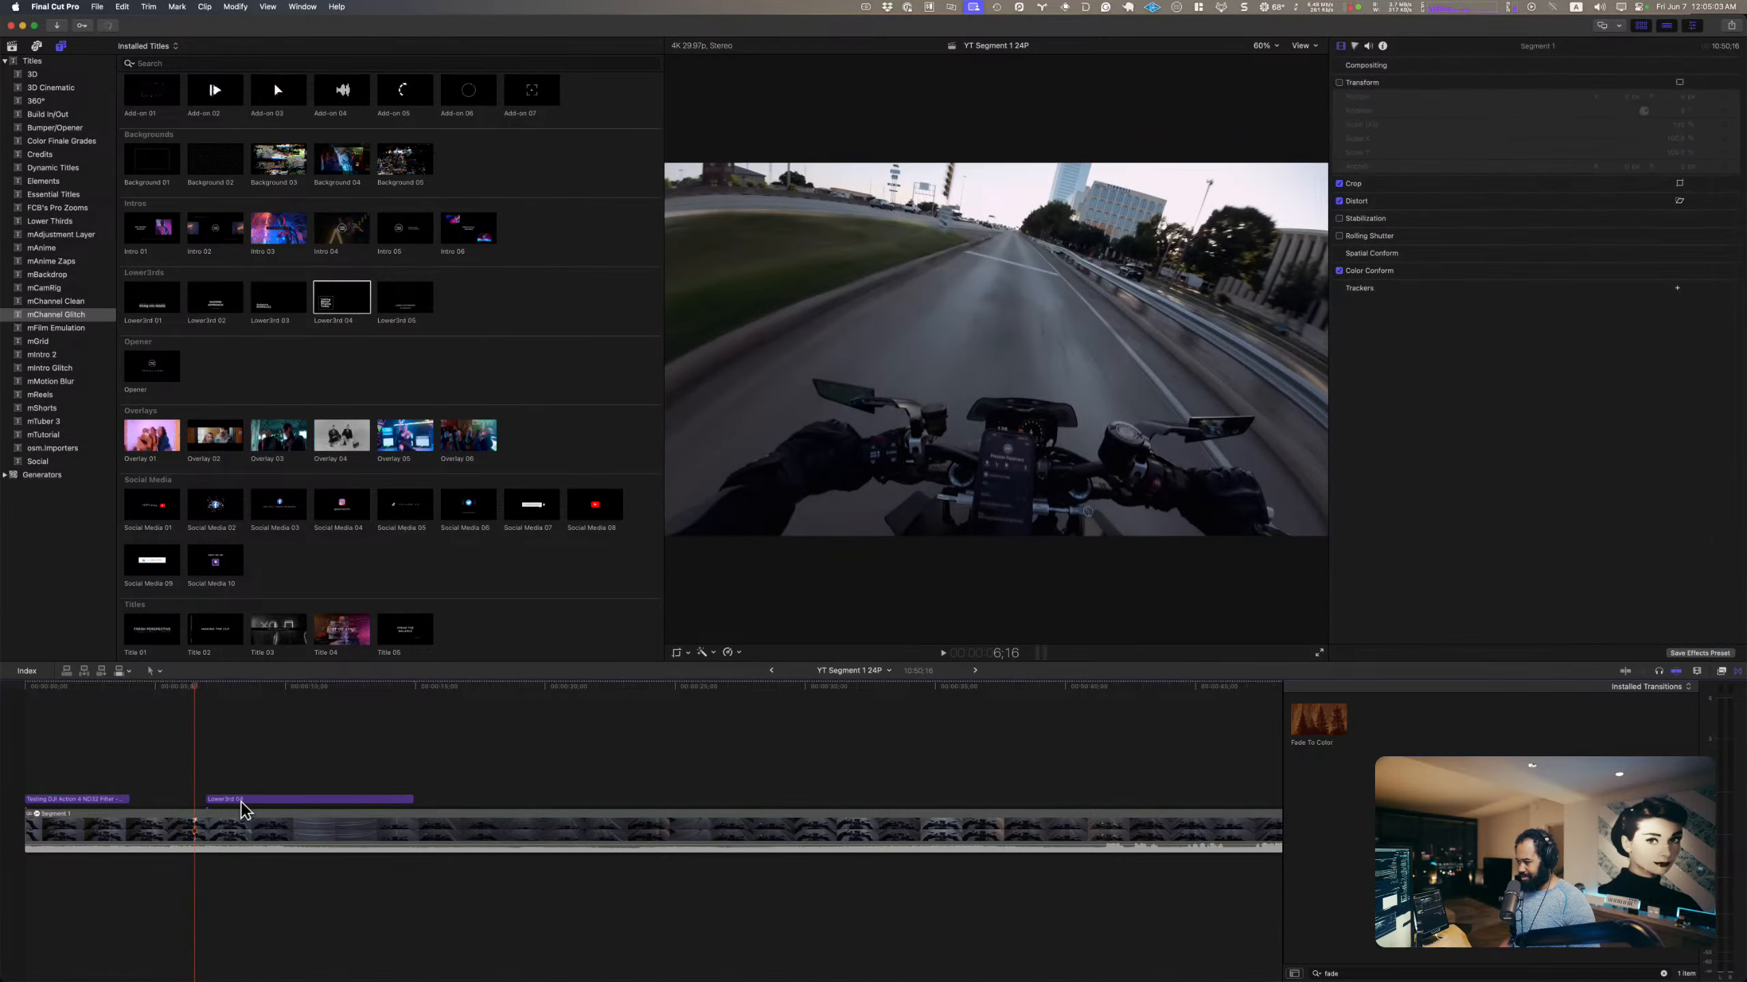
left_click_drag(241, 802, 249, 800)
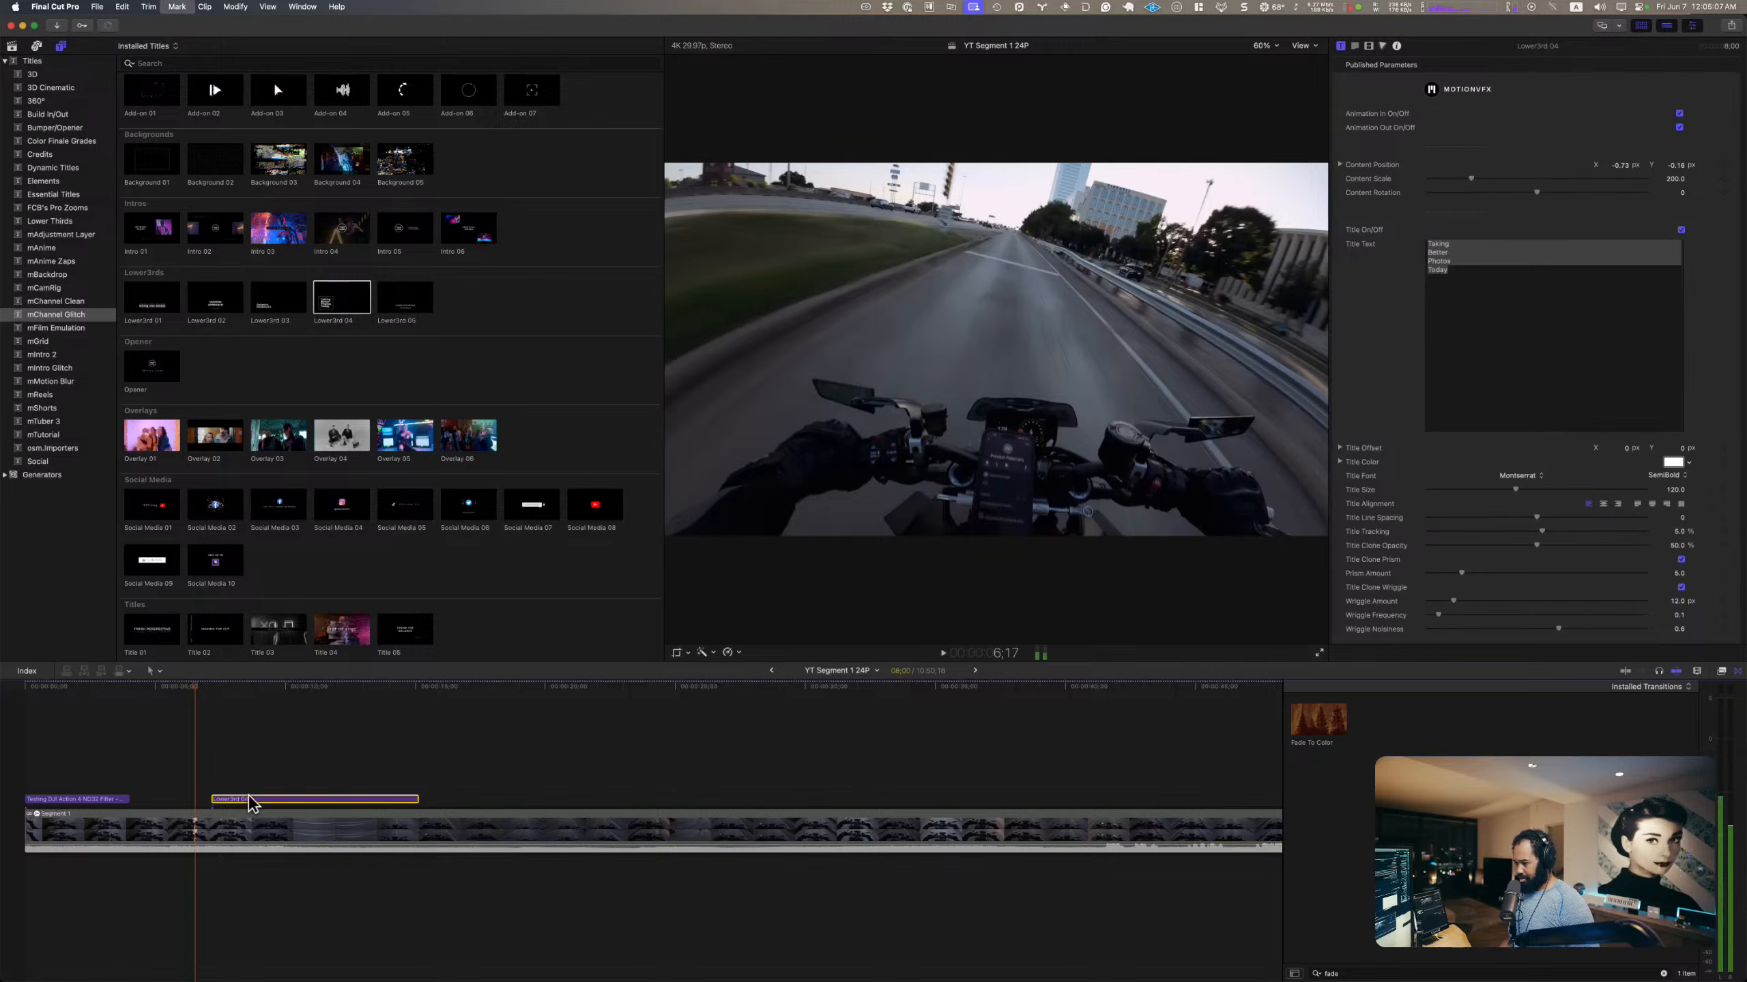
key("Left")
key("Left")
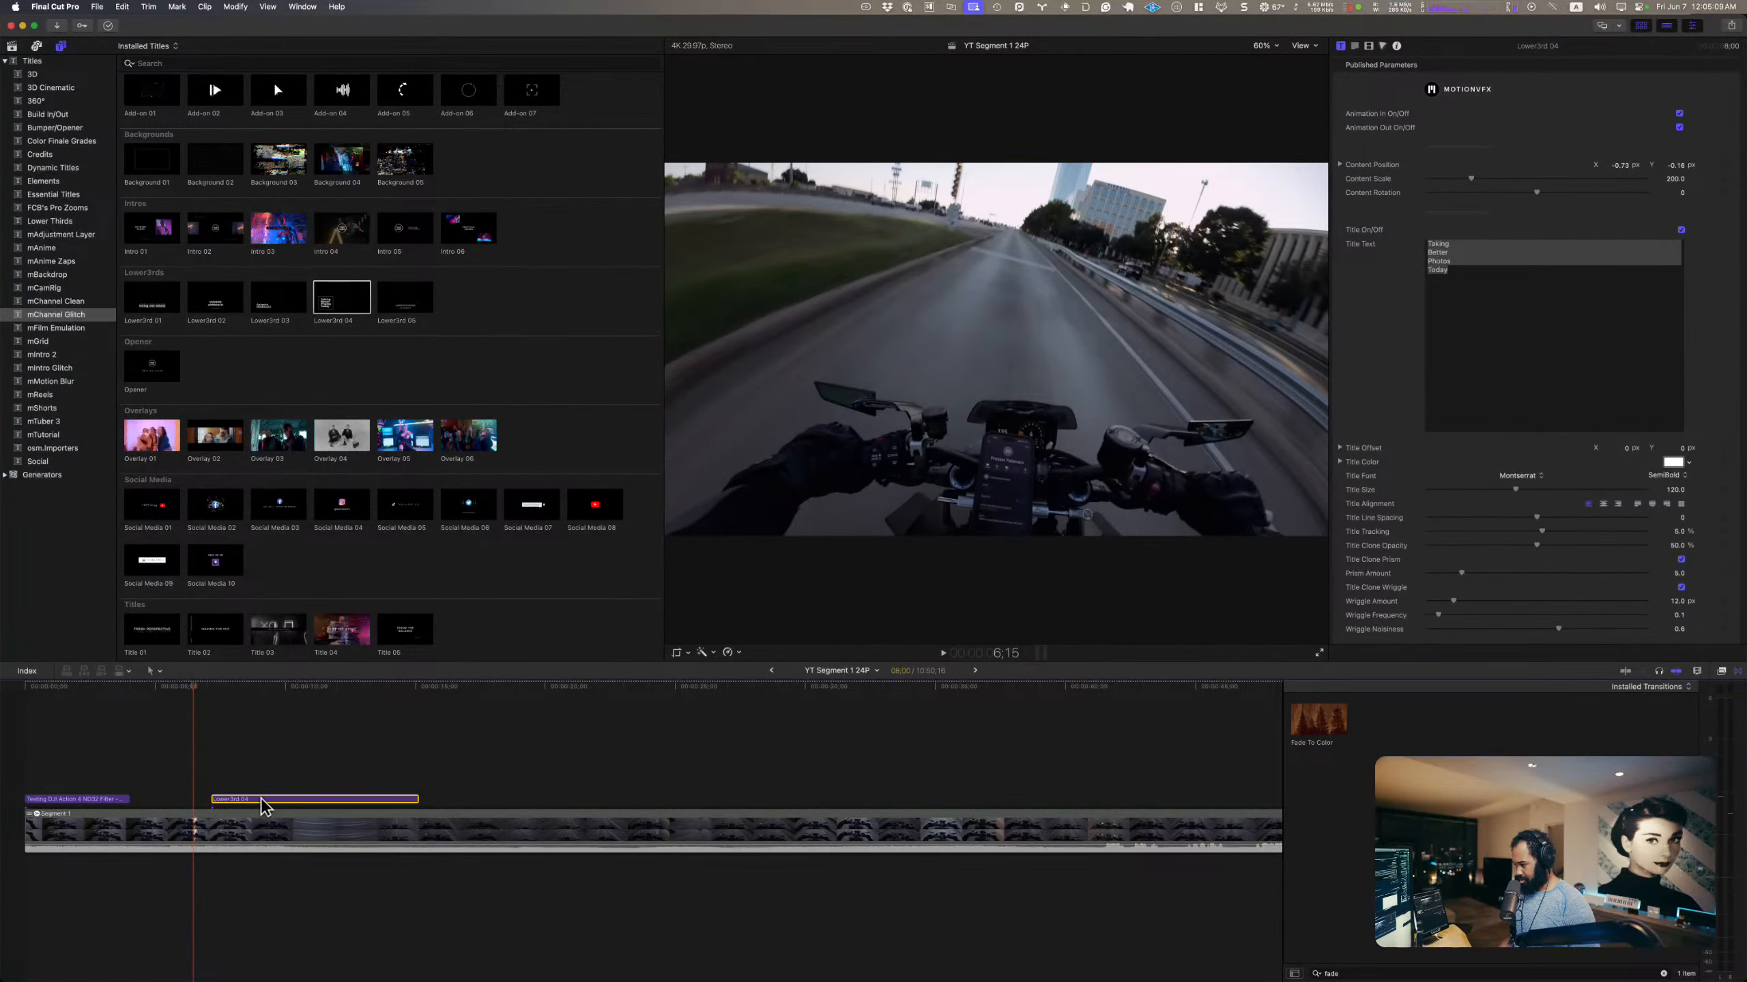
left_click_drag(262, 806, 258, 805)
key("Down")
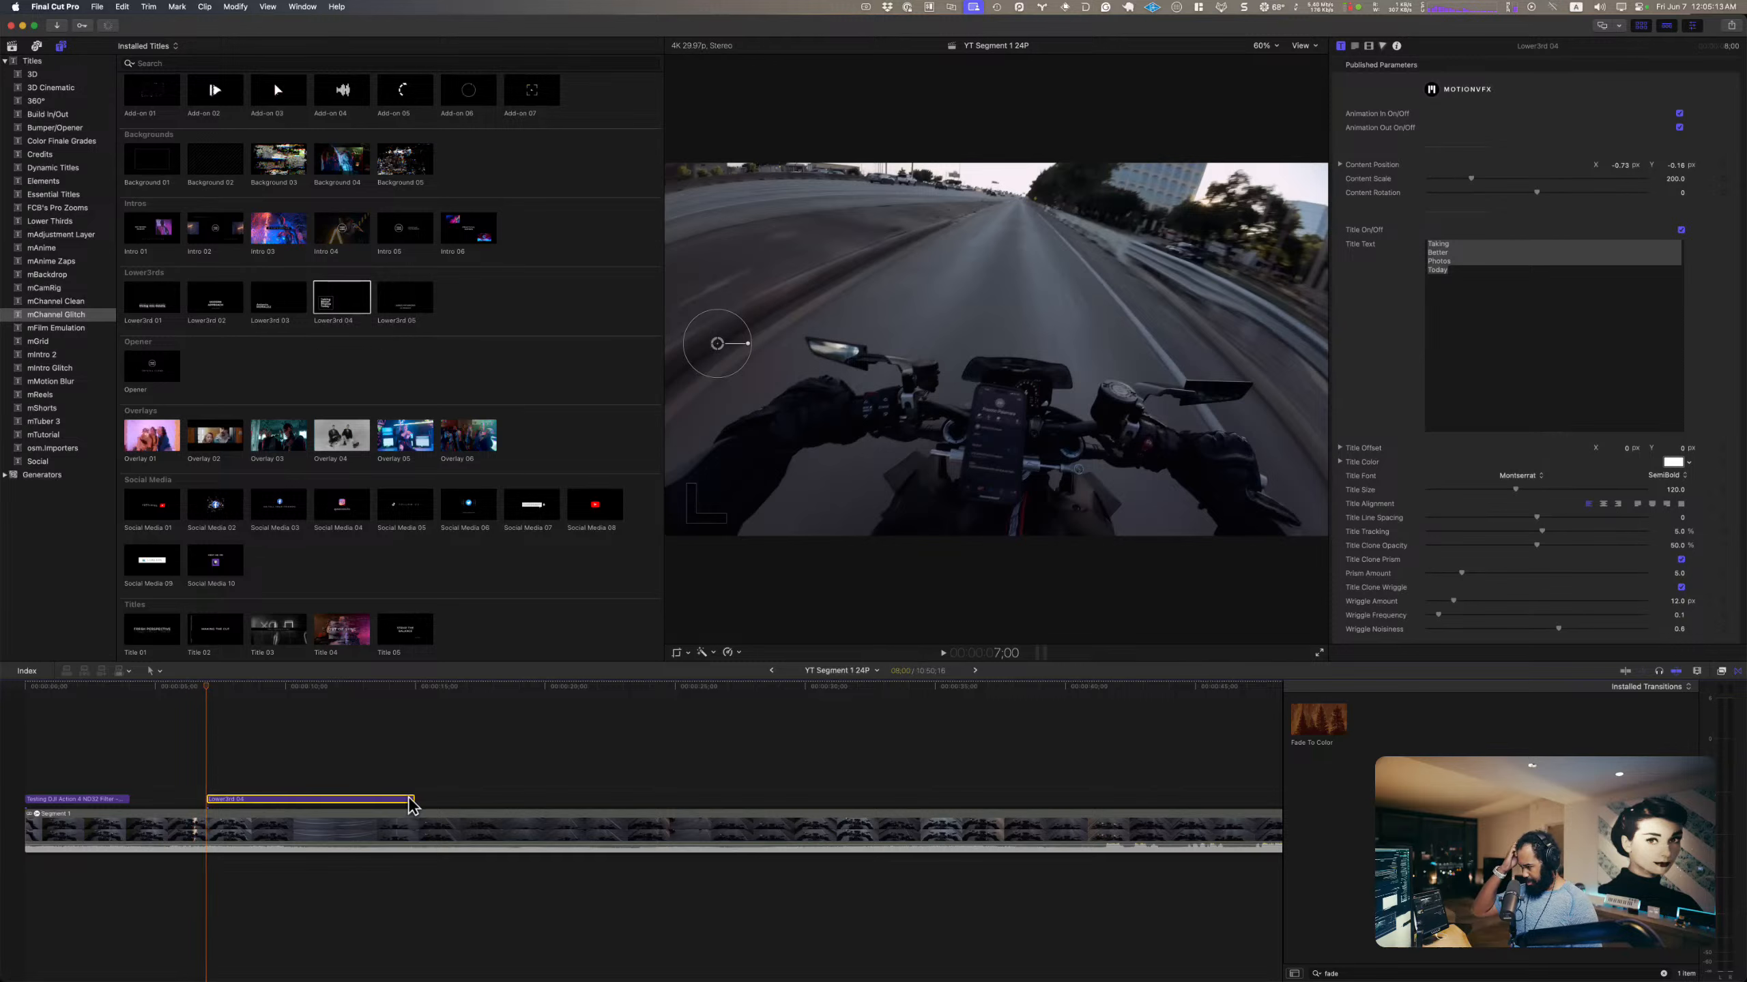
mouse_move(409, 800)
left_mouse_down()
mouse_move(307, 794)
mouse_move(386, 788)
left_mouse_up()
left_click(210, 742)
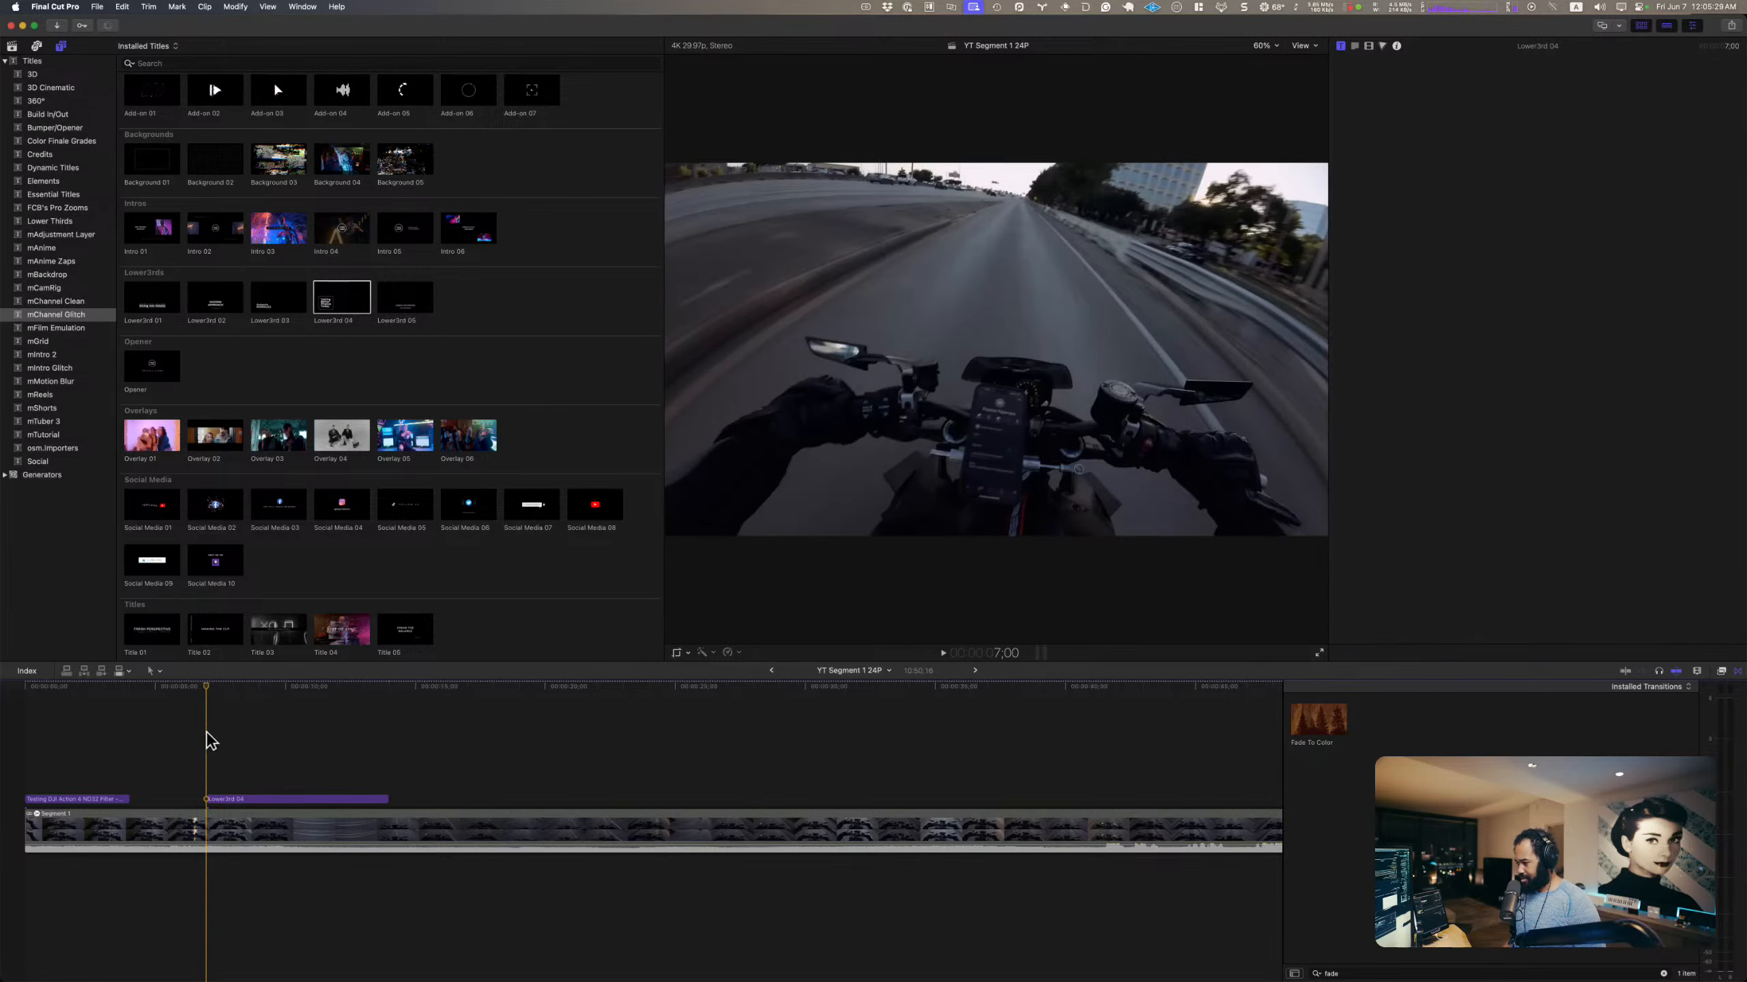
Step: Play the lower third from its start to about 10;03 and select all of its title text
key("space")
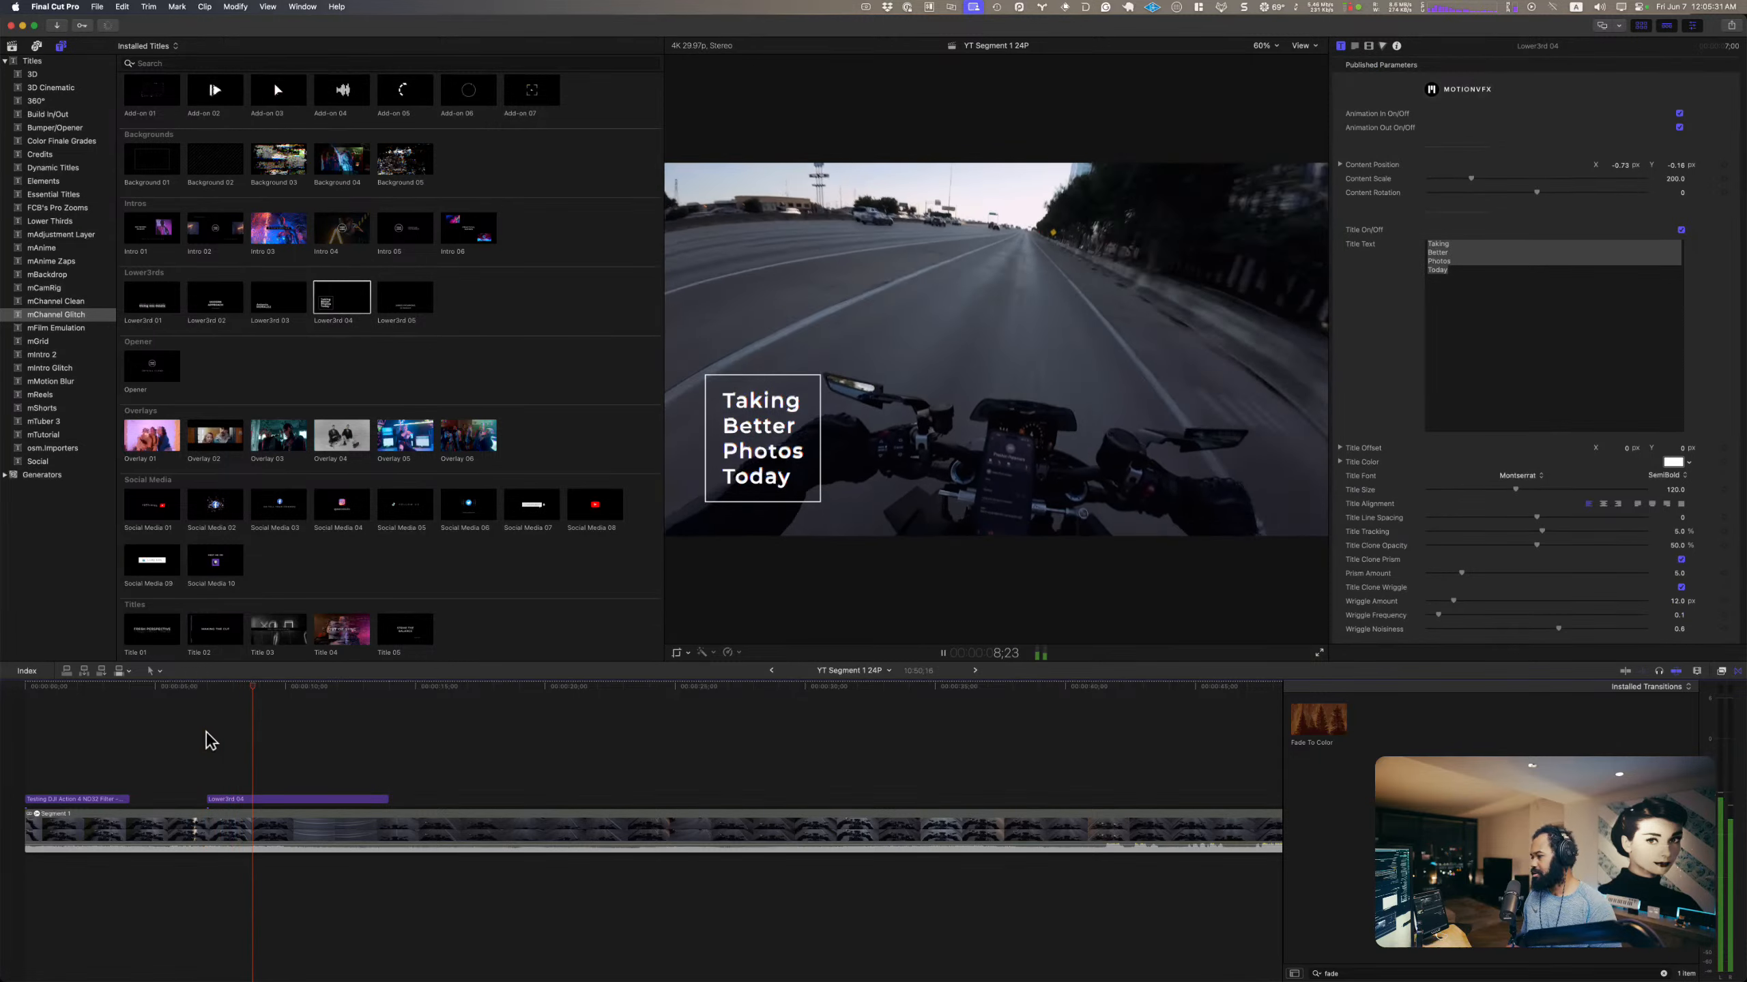
key("space")
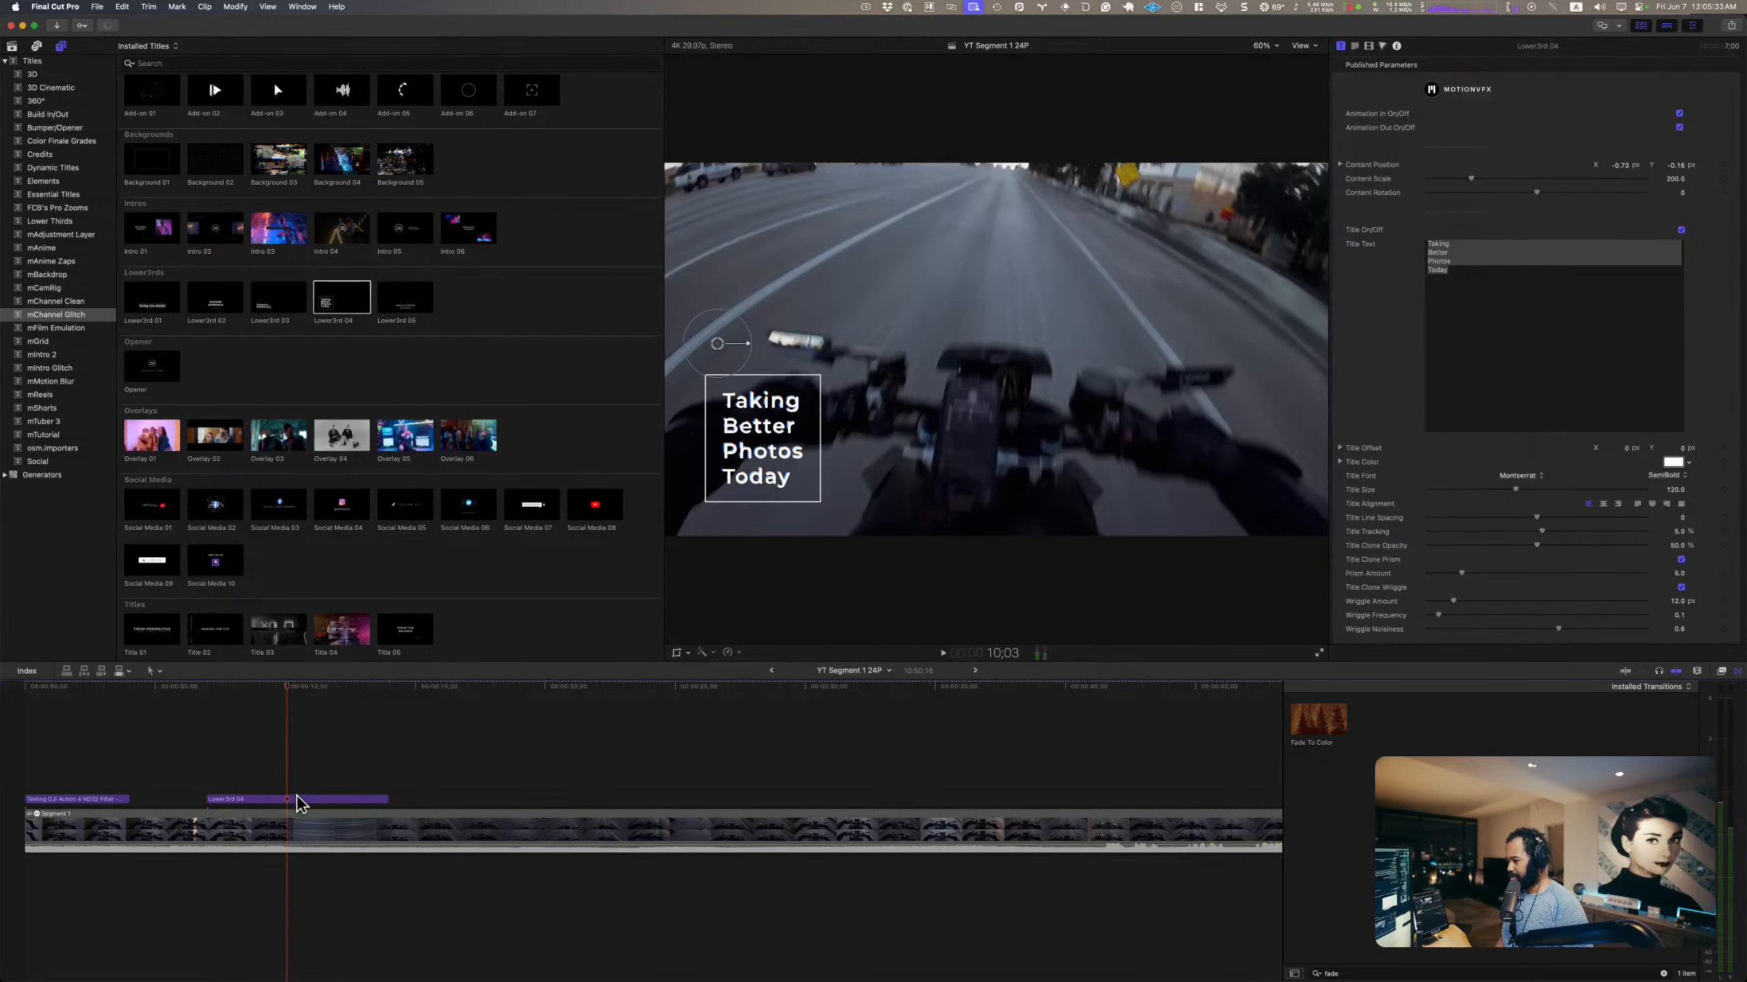
left_click(1477, 315)
key("super+a")
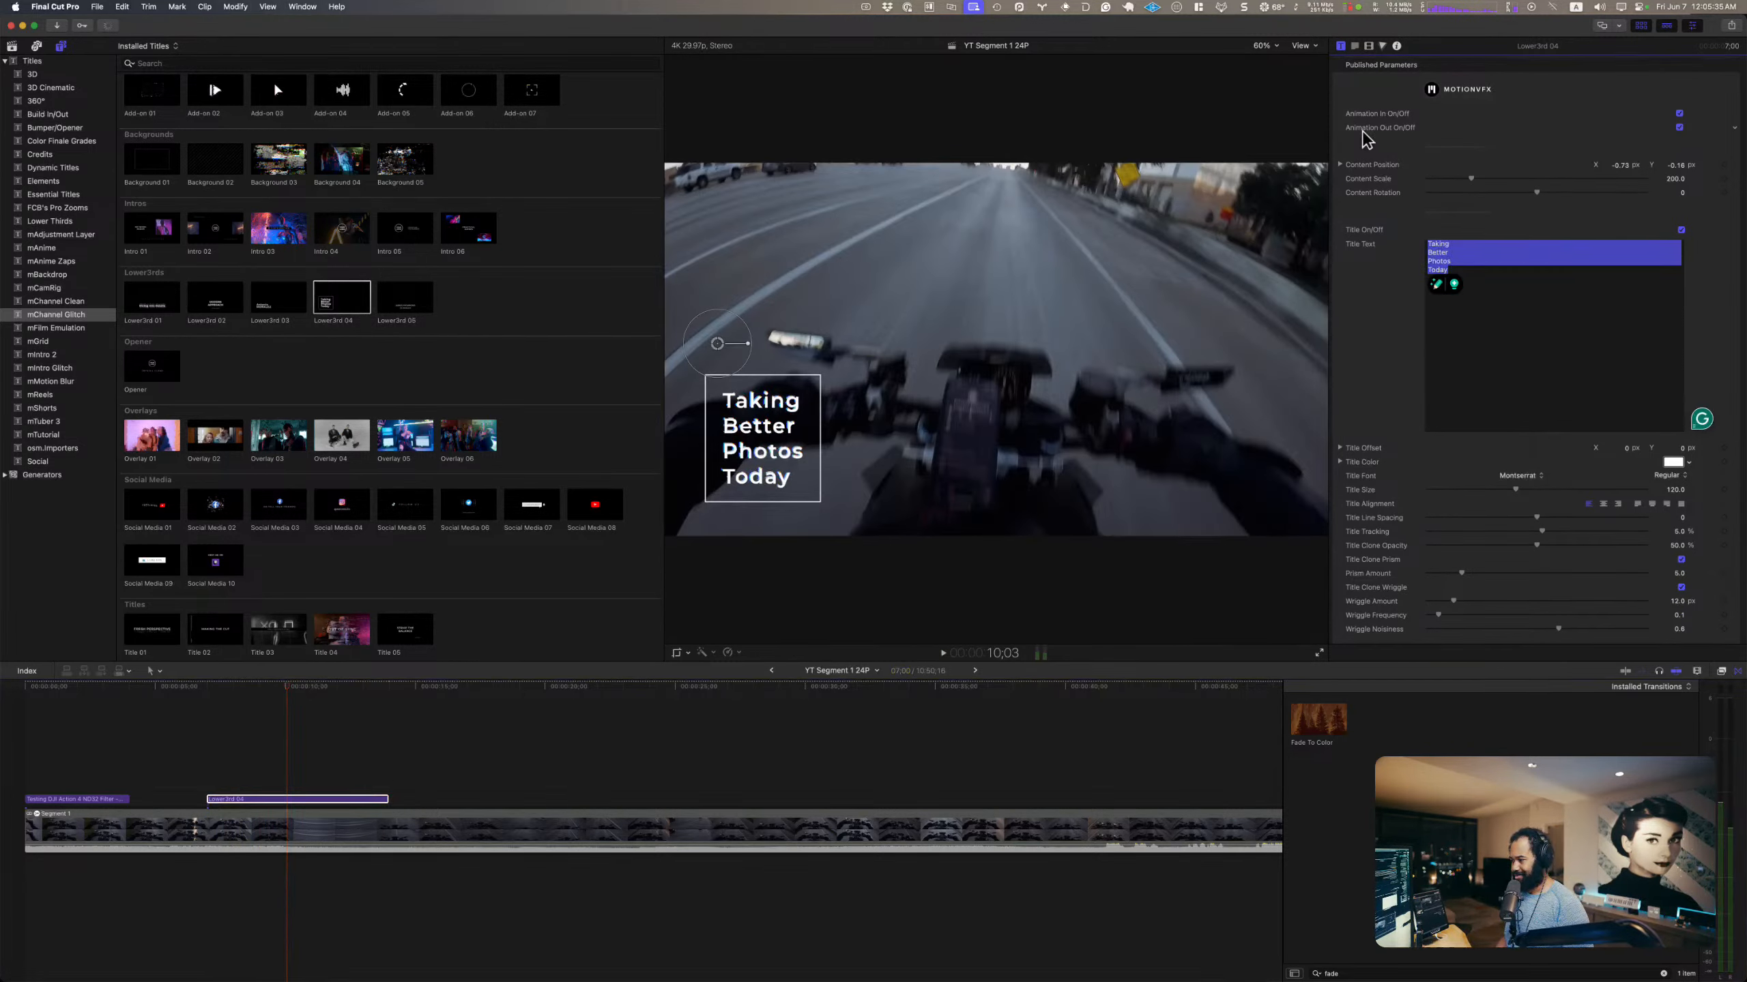
Step: Fit the Final Cut Pro window to the upper half of the screen and open the channel's content list in YouTube Studio in the browser
key("ctrl+alt+Up")
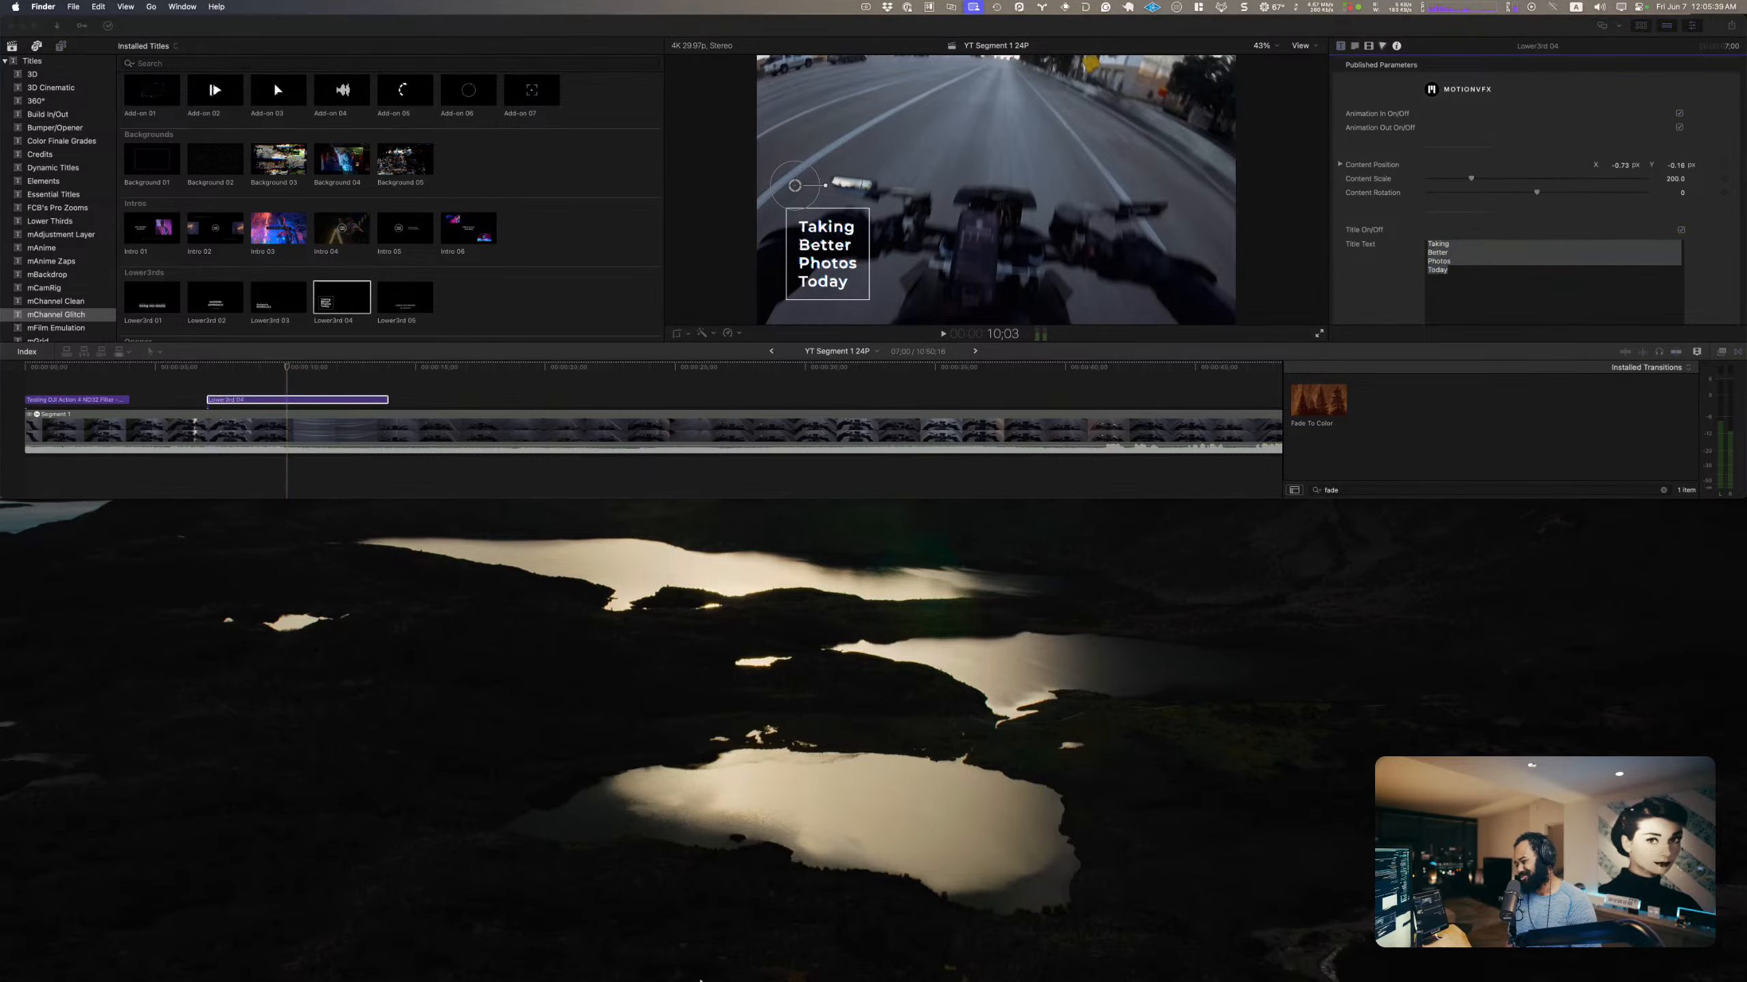
left_click(701, 941)
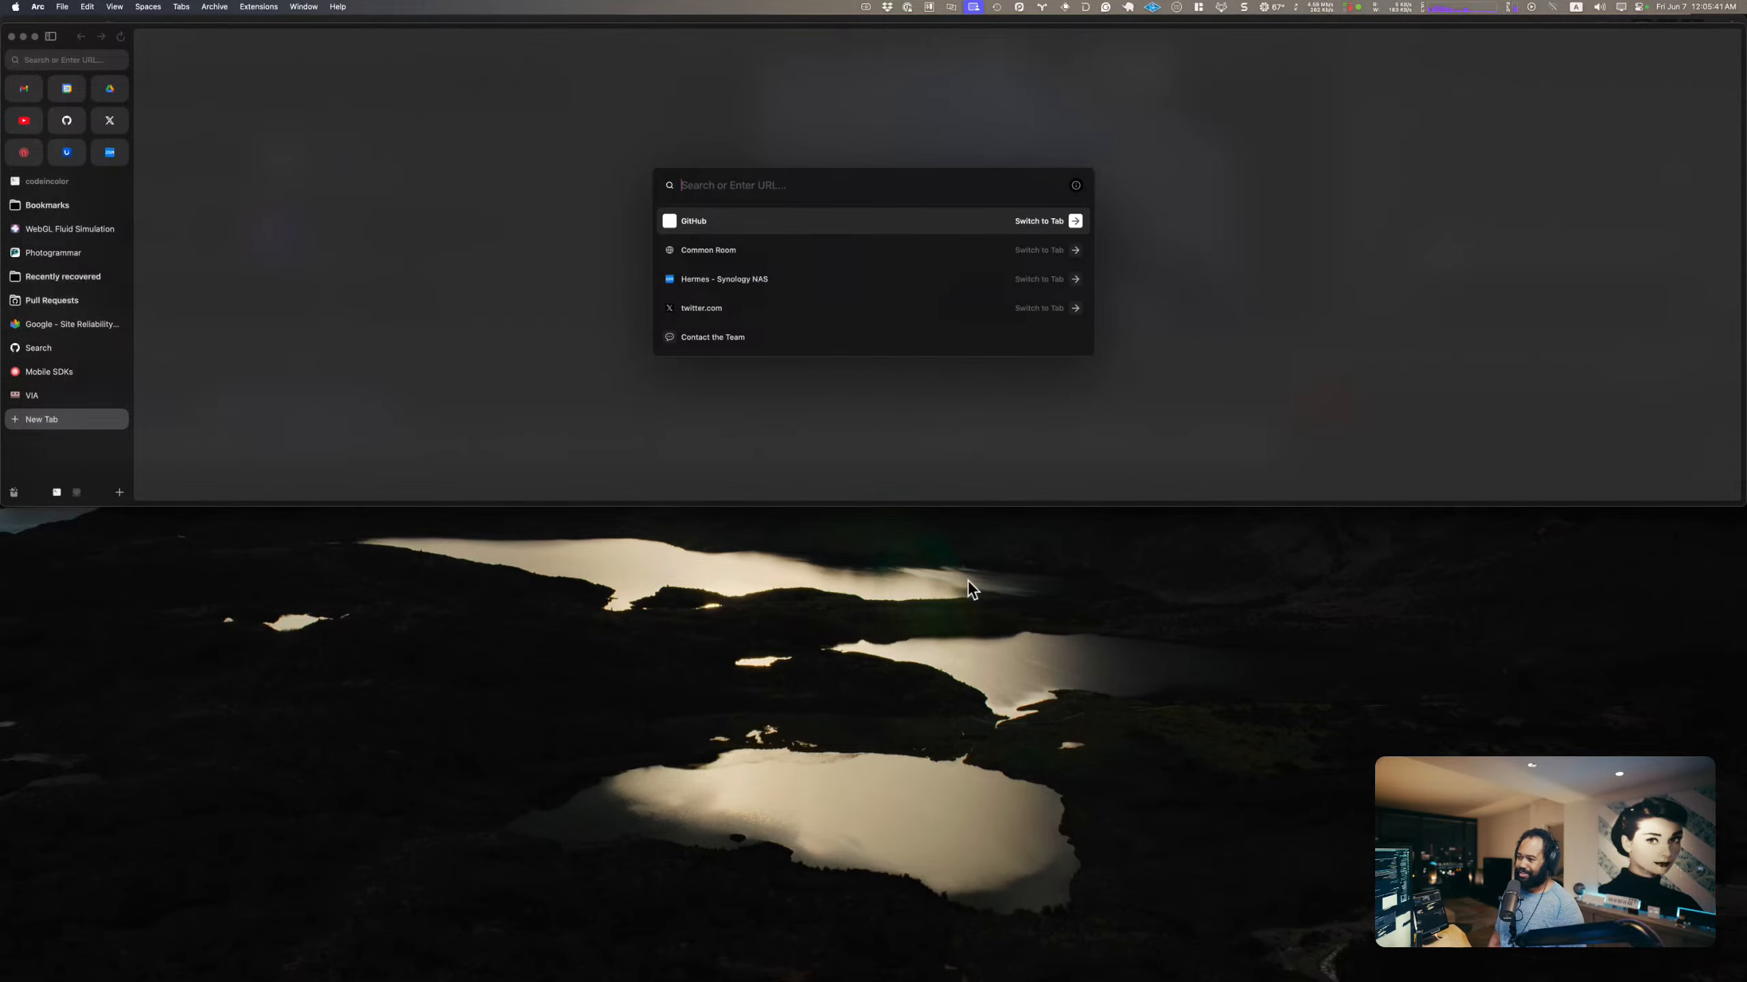
left_click(26, 120)
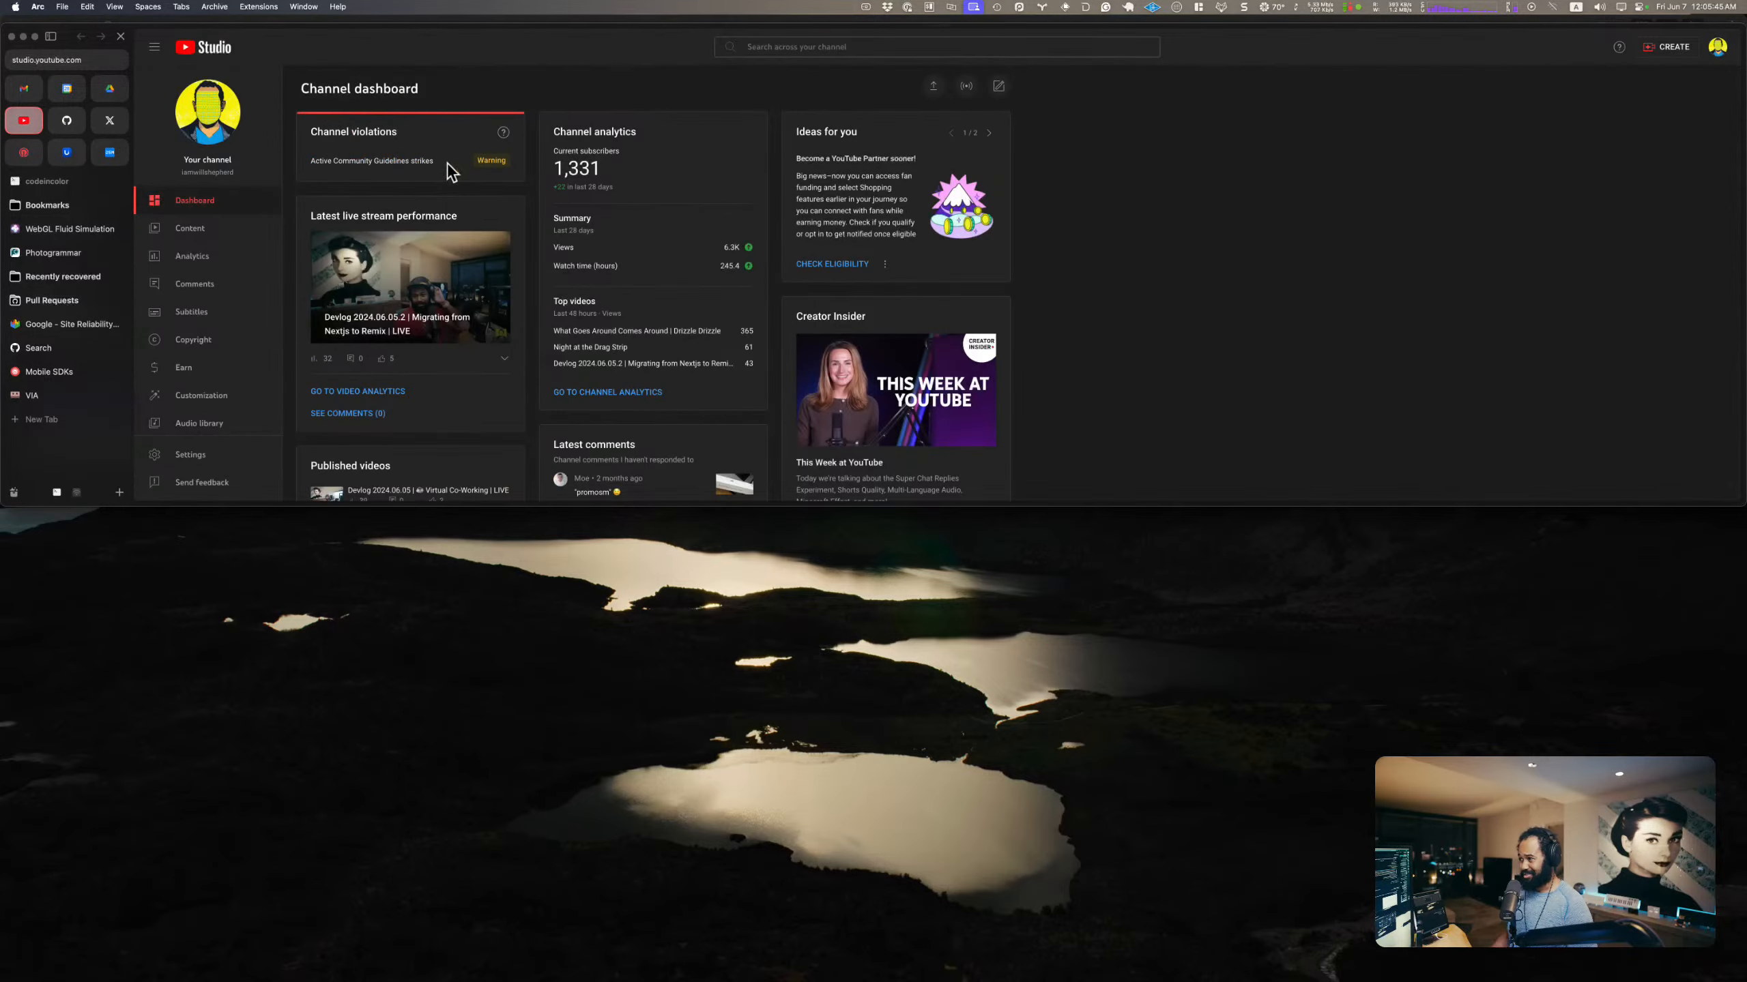
left_click(212, 237)
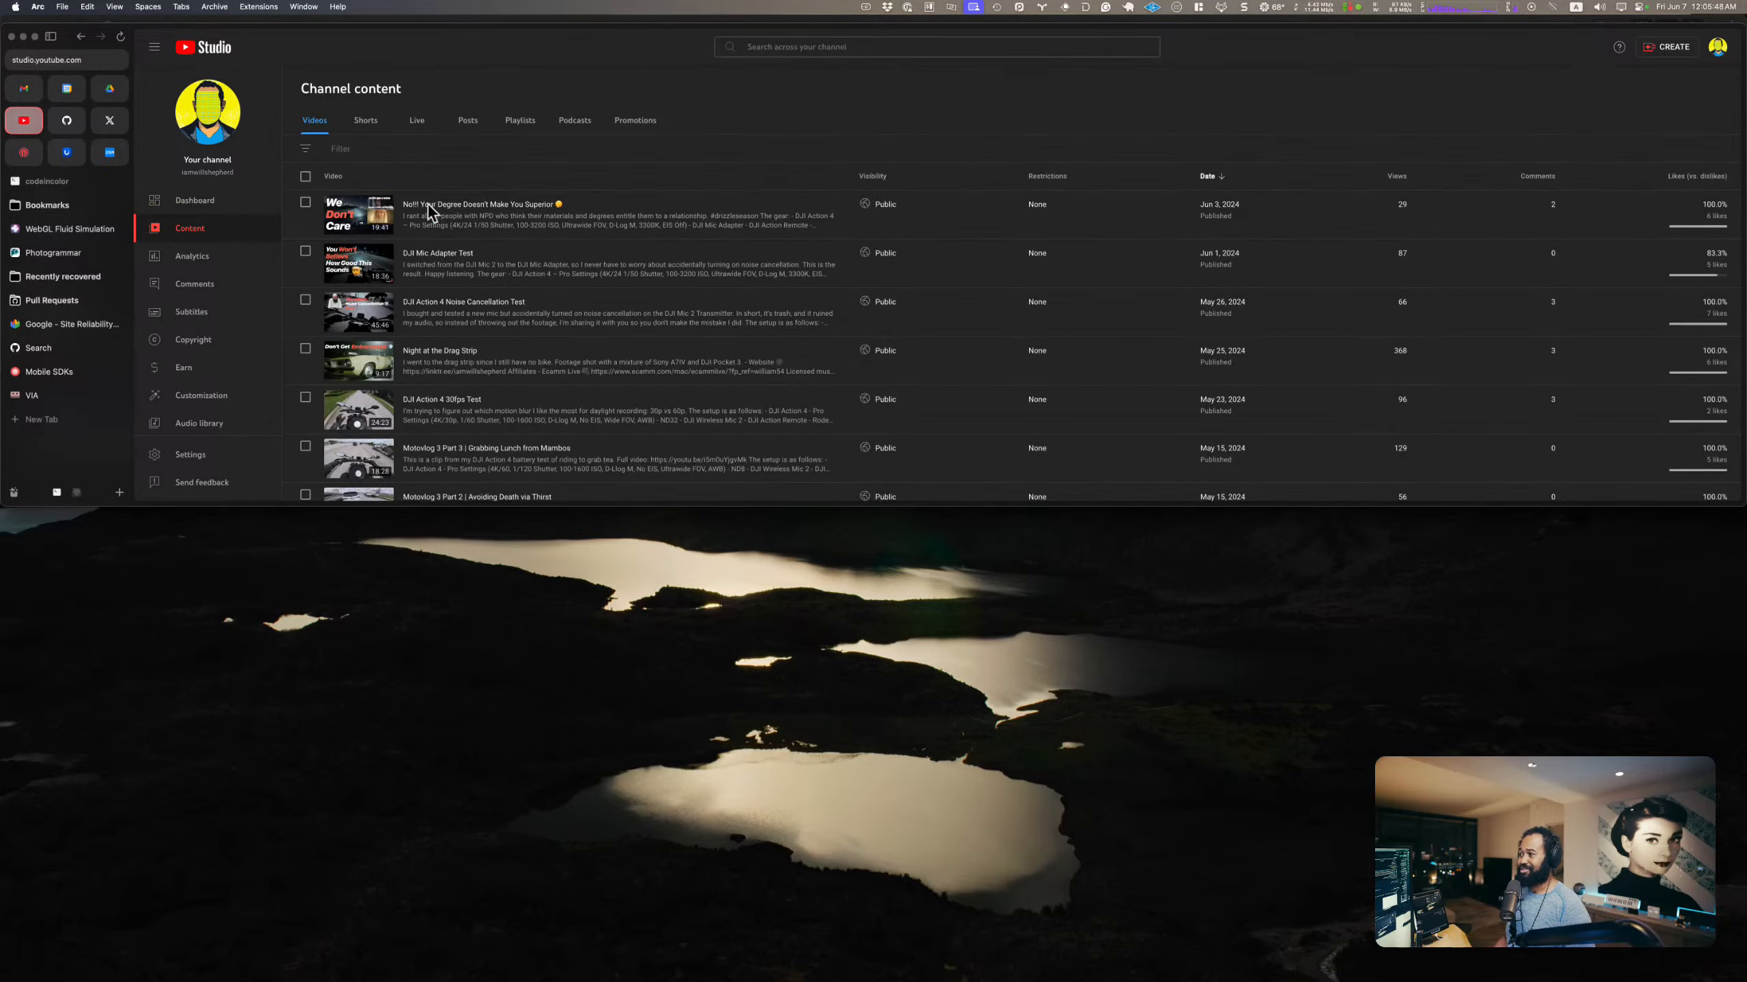
Step: Open the video "DJI Action 4 30fps Test" as a full browser tab and fit the browser window below Final Cut Pro
left_click(469, 413)
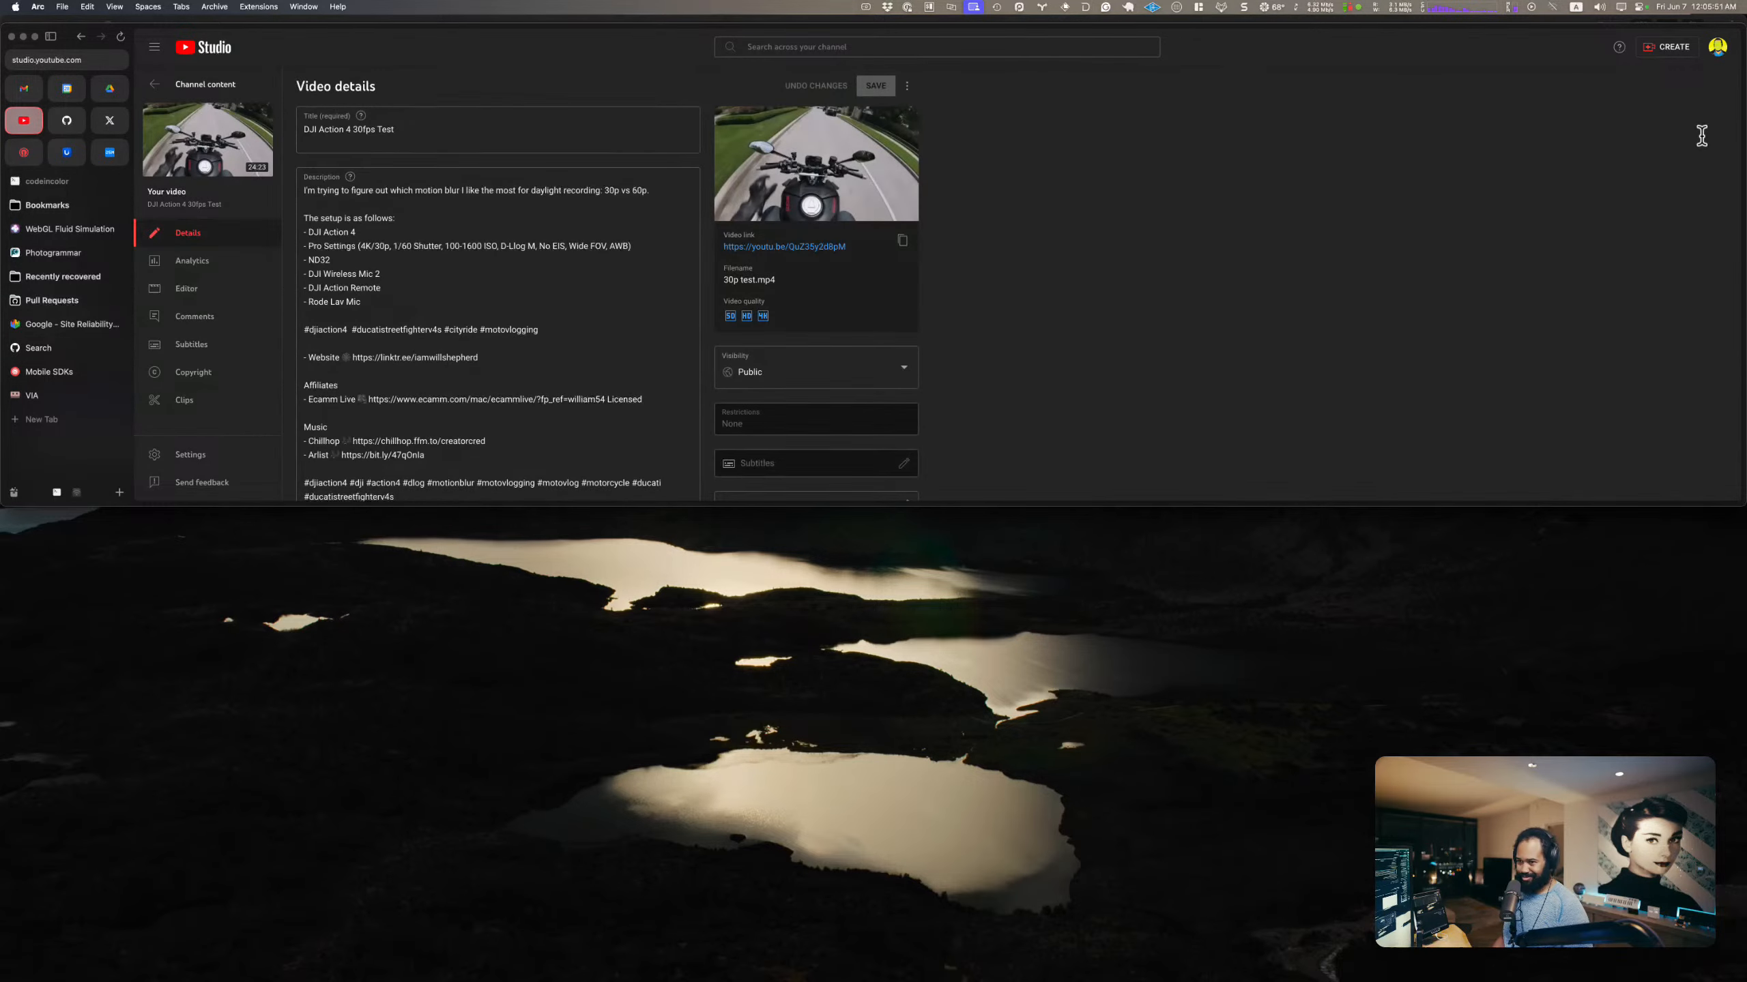
left_click(797, 246)
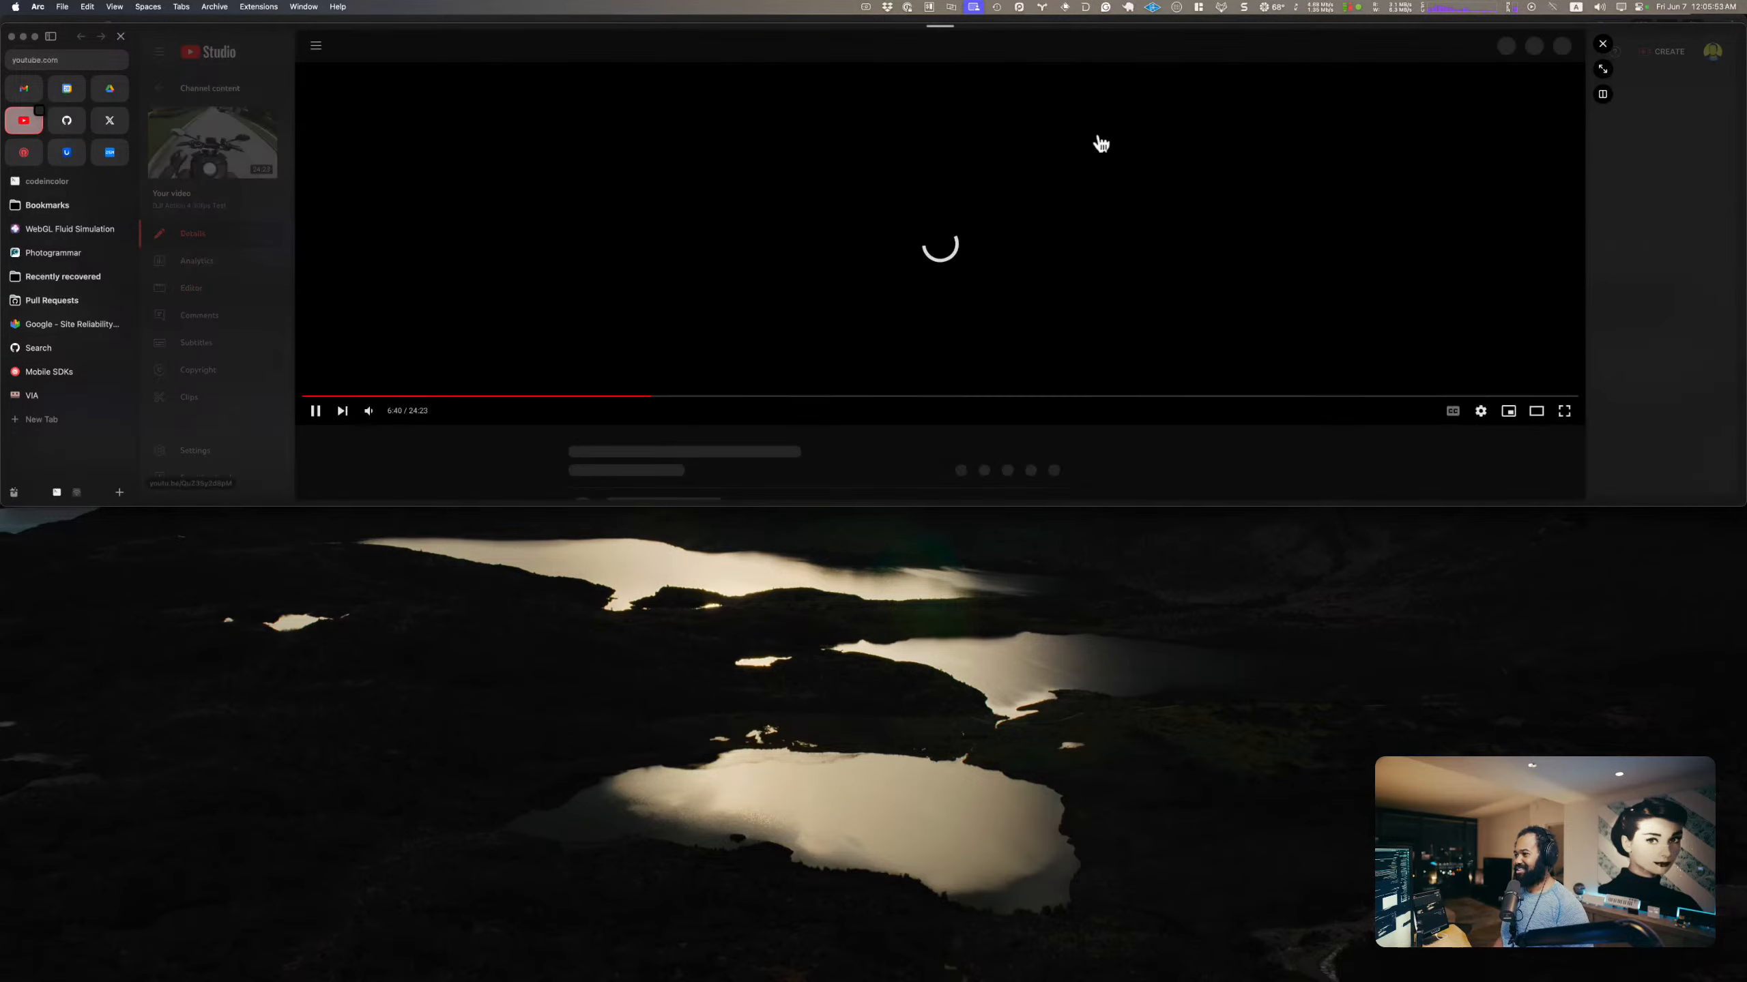
left_click(1600, 68)
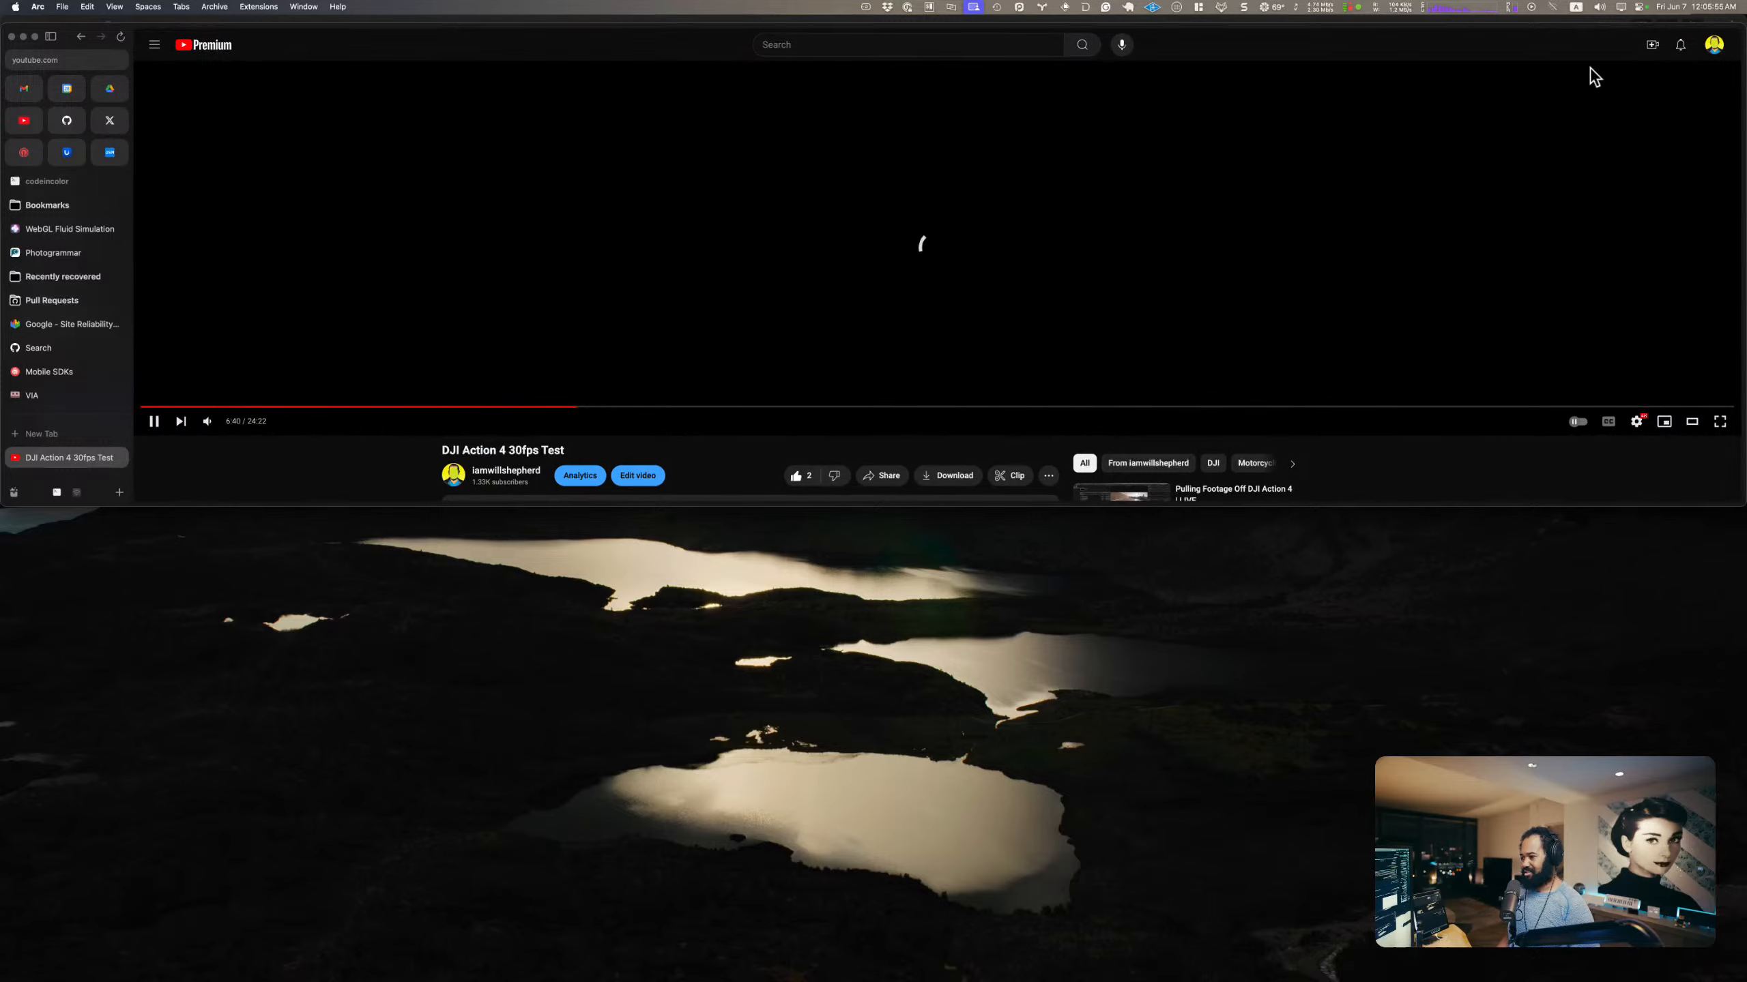
key("ctrl+alt+Down")
Step: Go through the opening of the reference video from the start and pause at 0:14 on the camera settings overlay
left_click(147, 883)
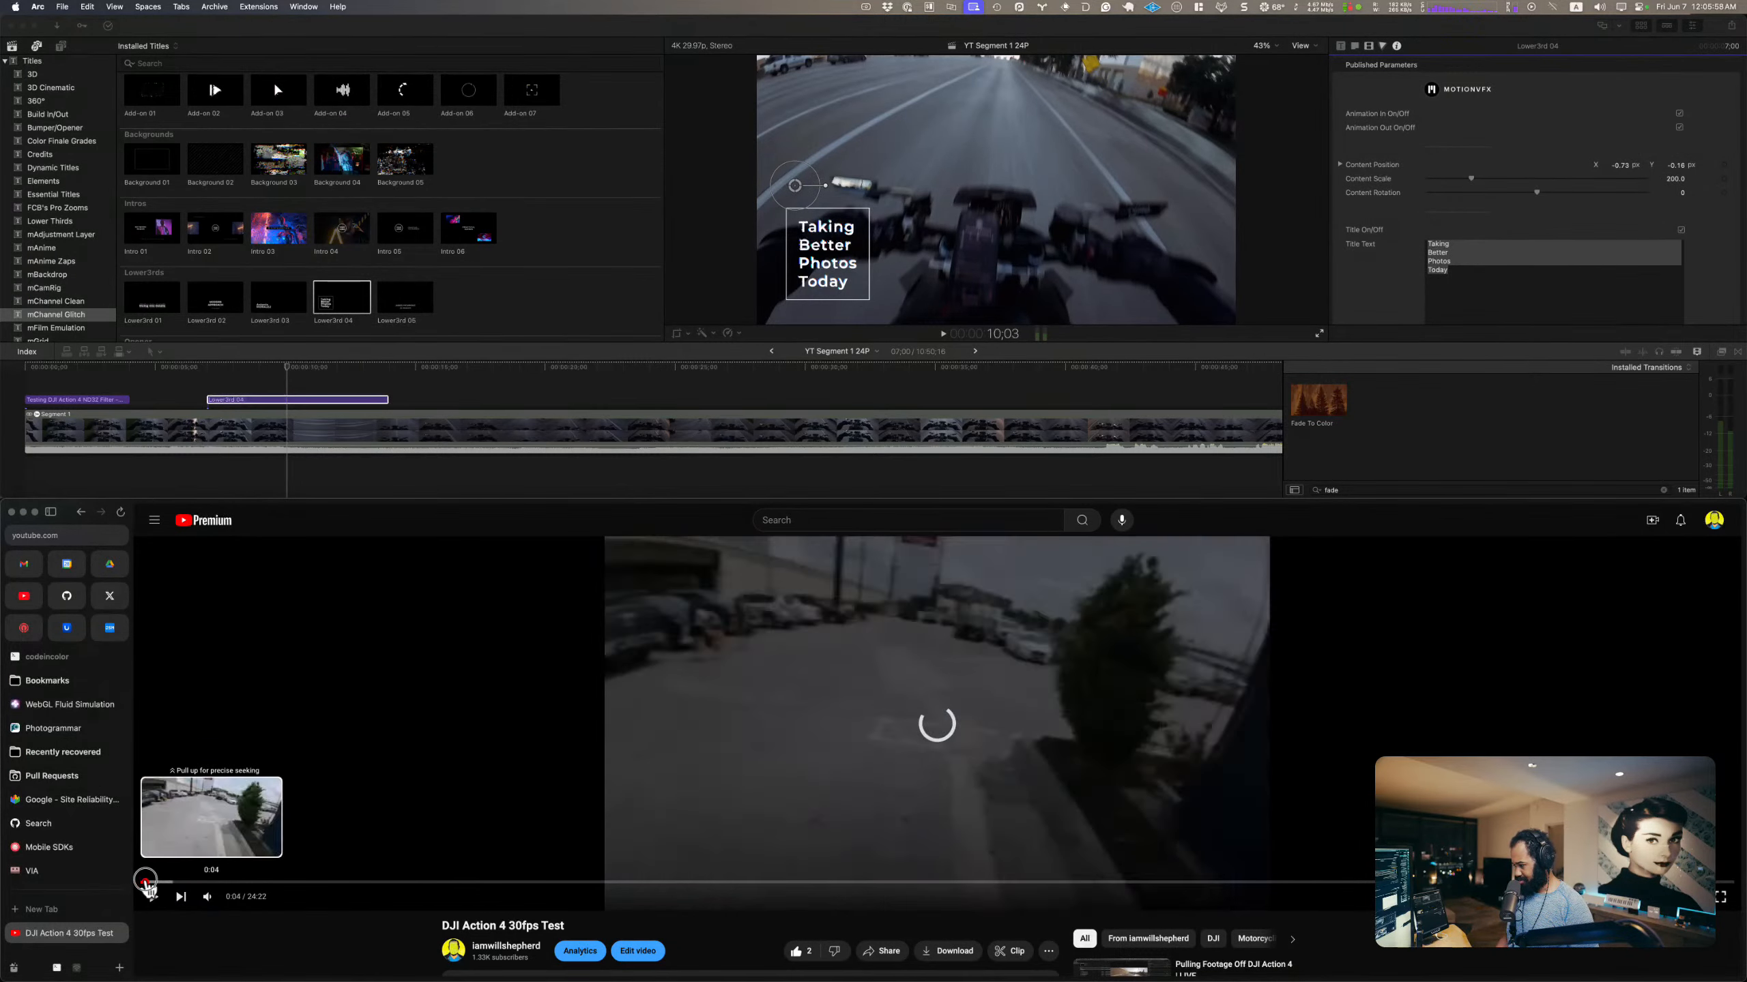
left_click_drag(146, 883, 171, 883)
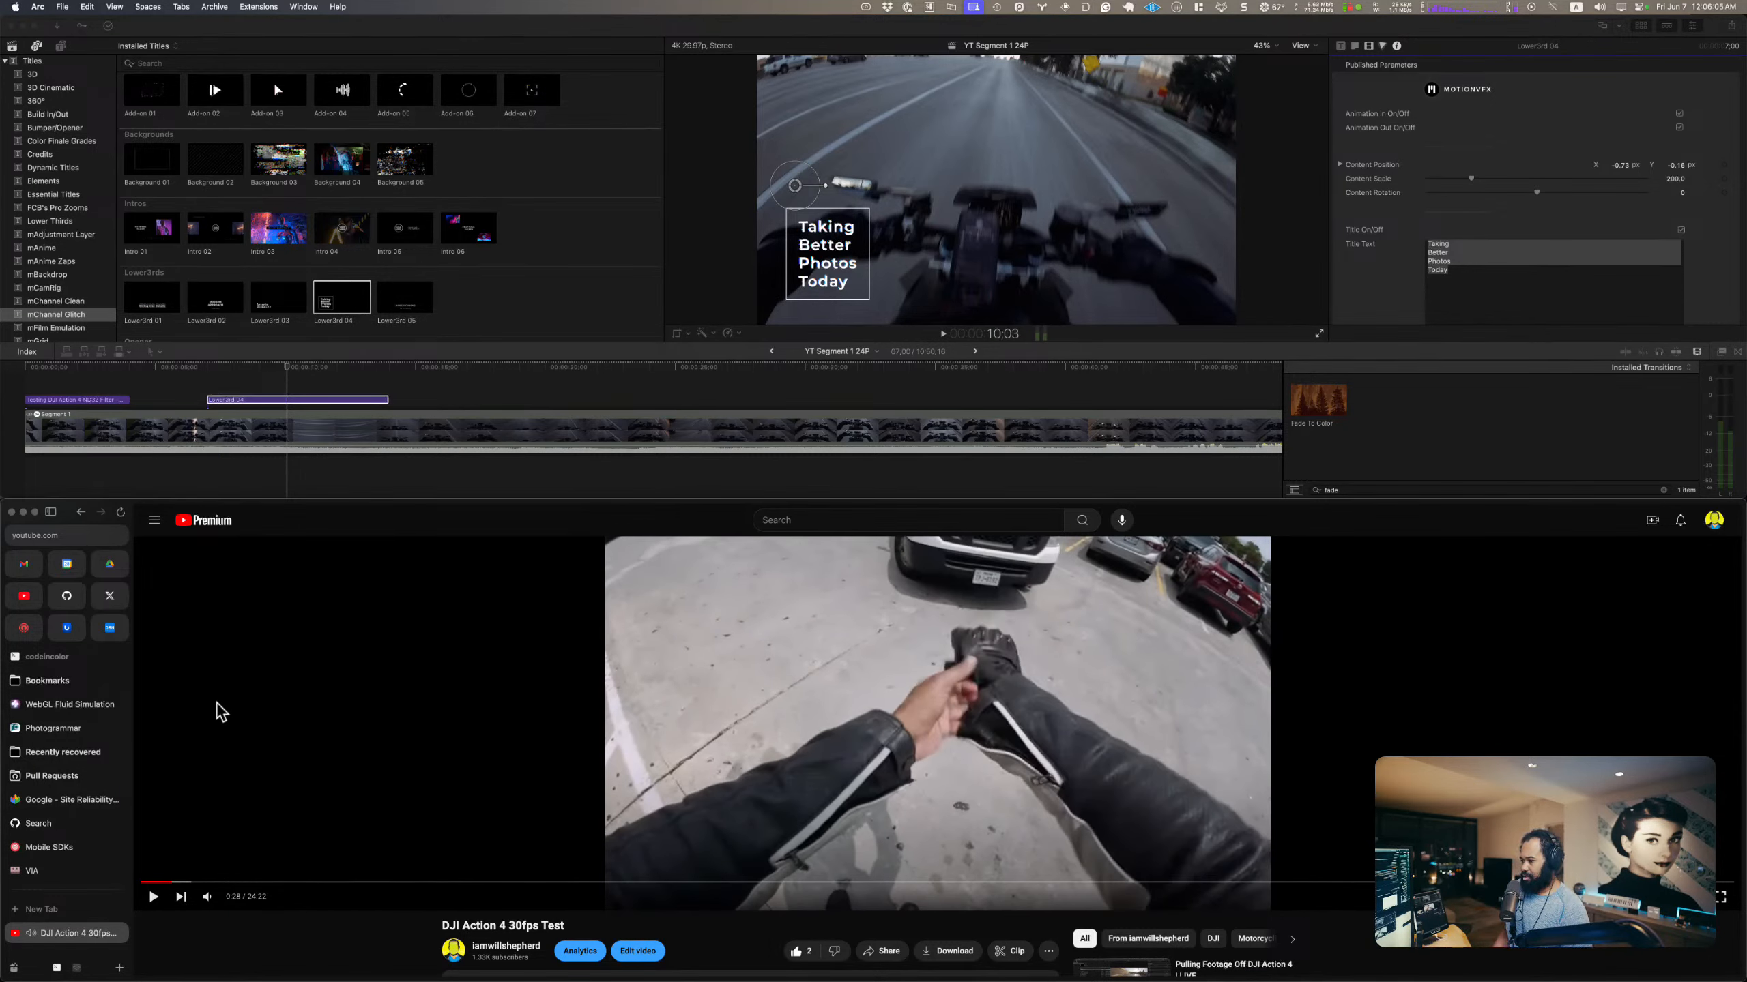
left_click_drag(172, 883, 97, 883)
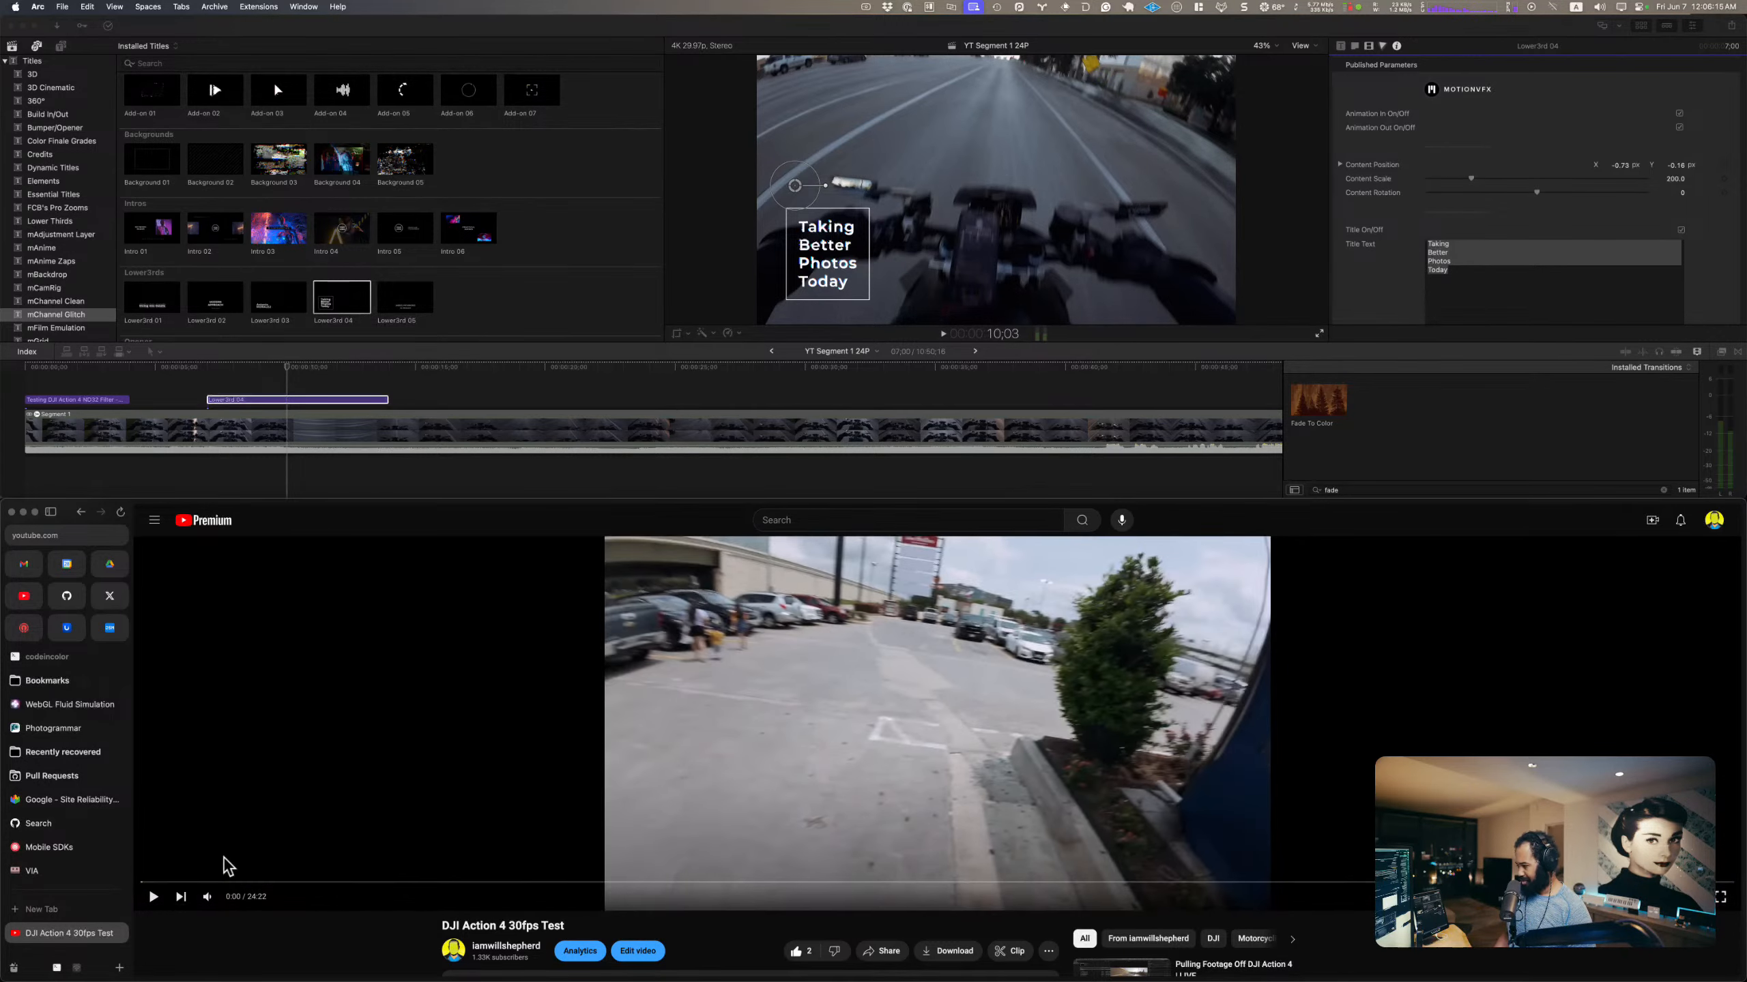
left_click(224, 858)
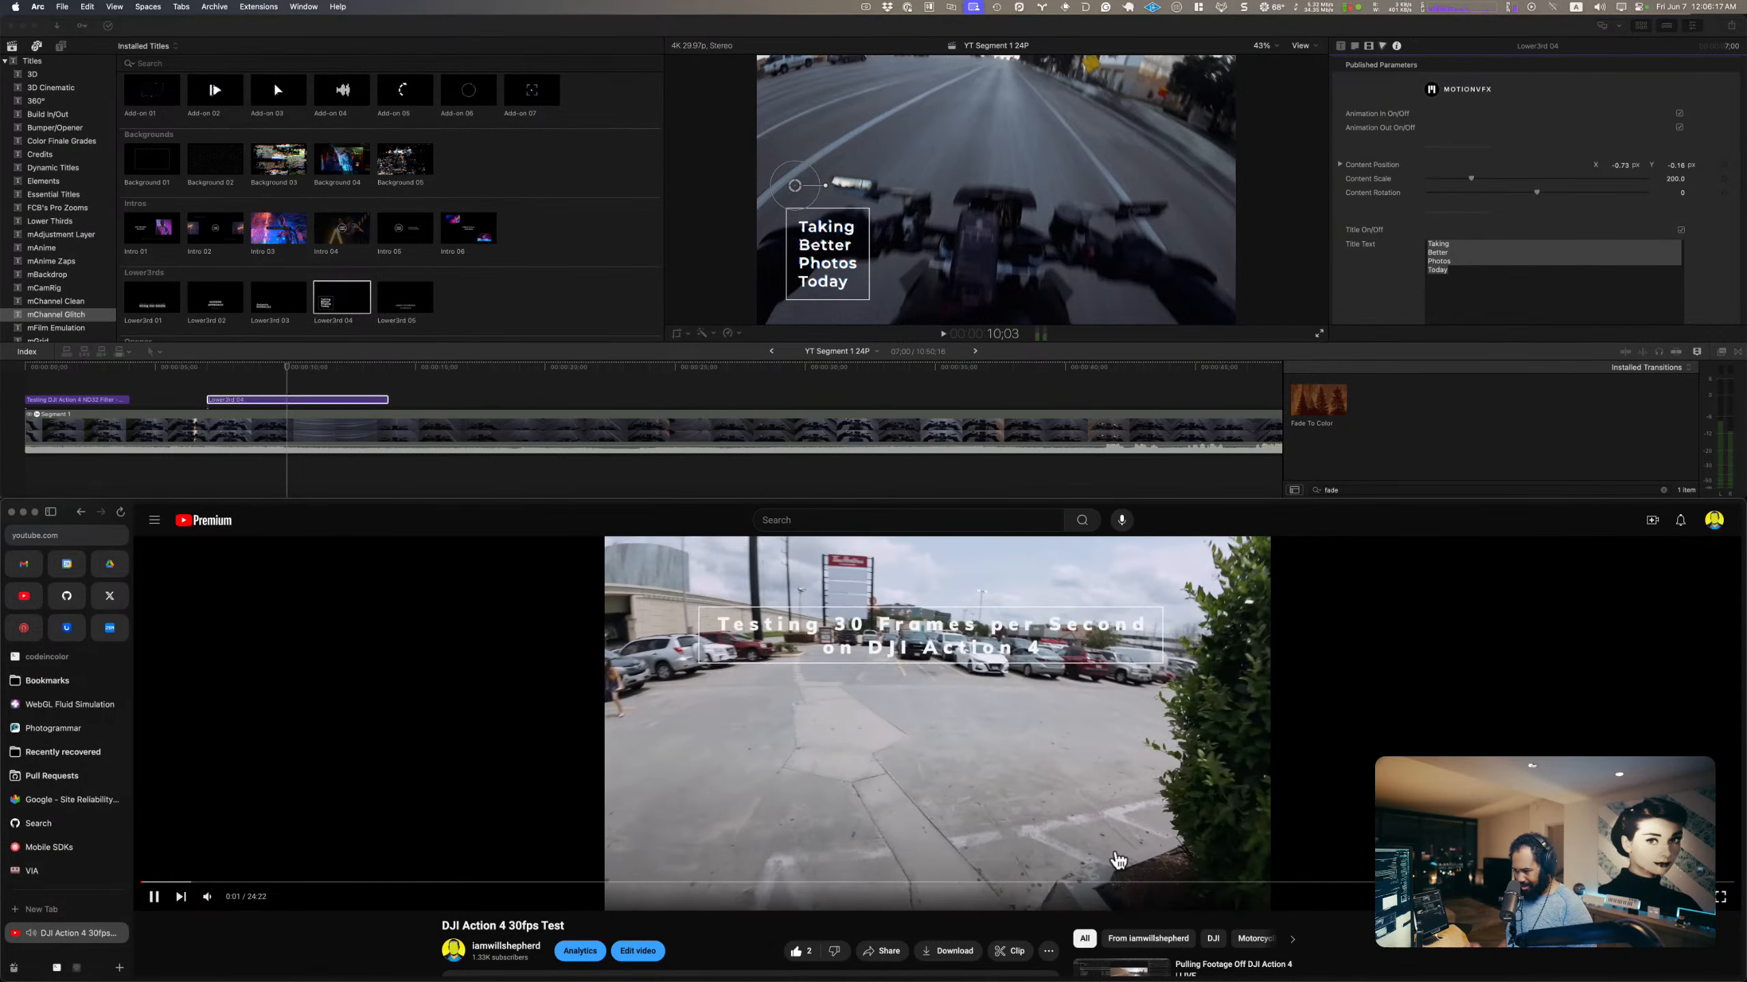
key("Right")
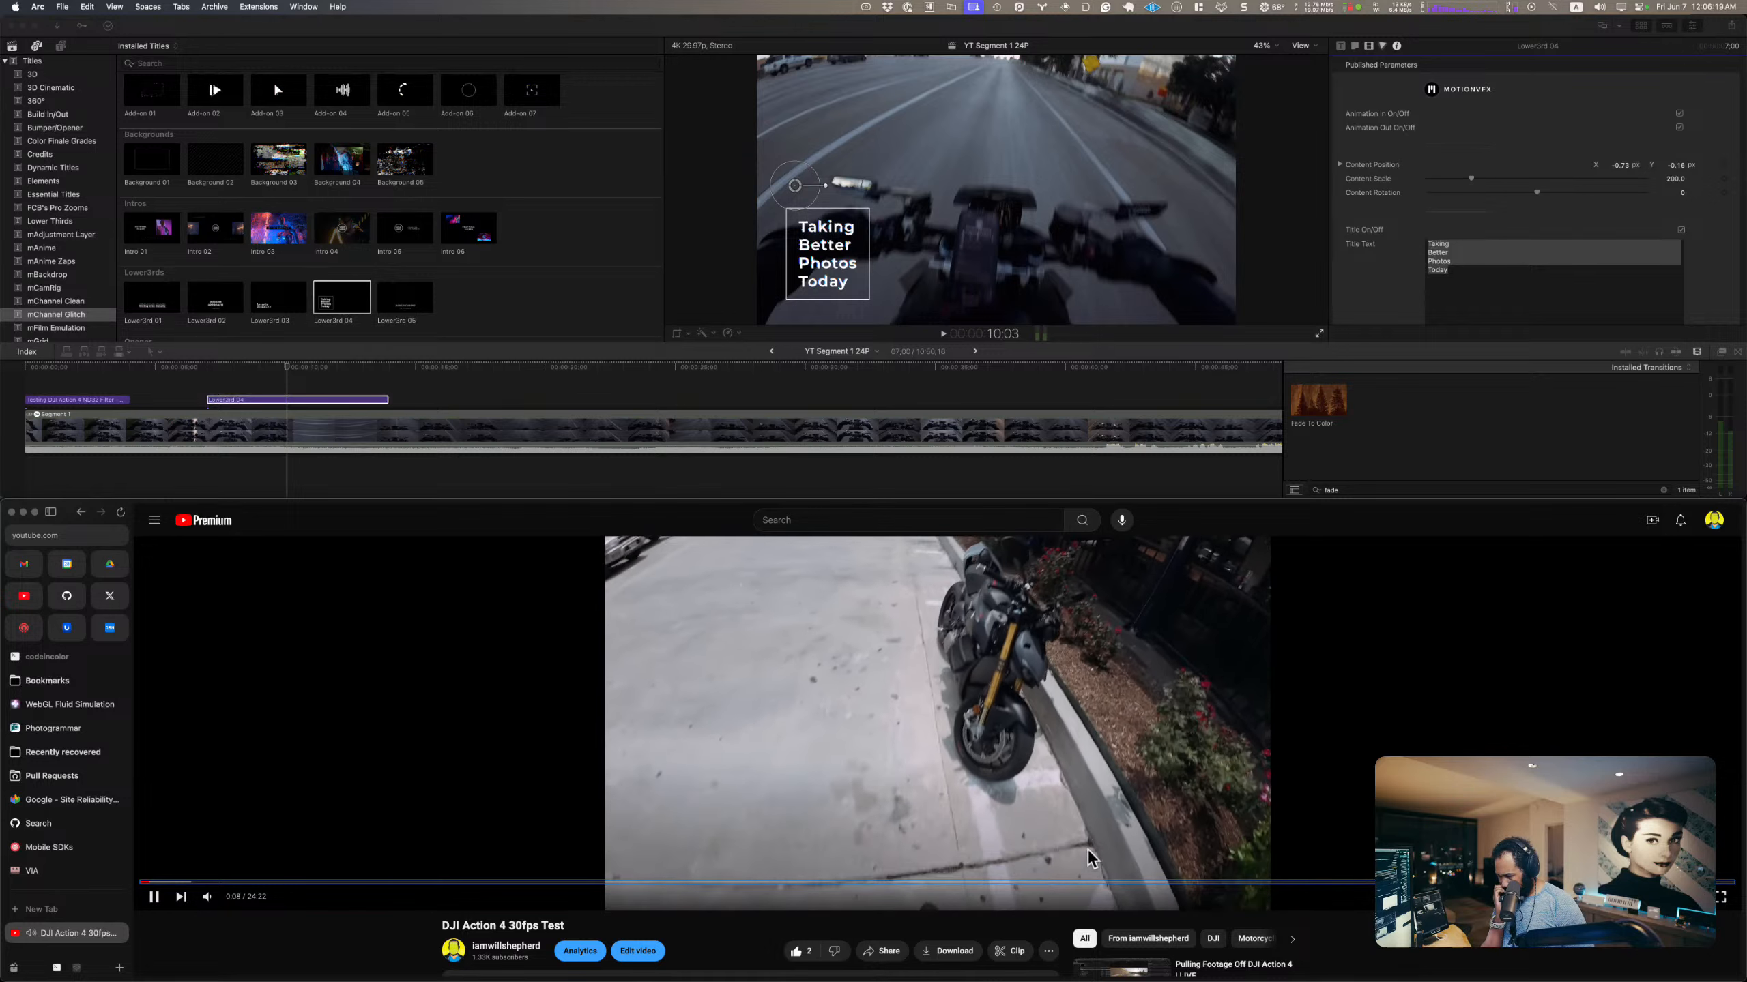
key("Right")
left_click(1088, 849)
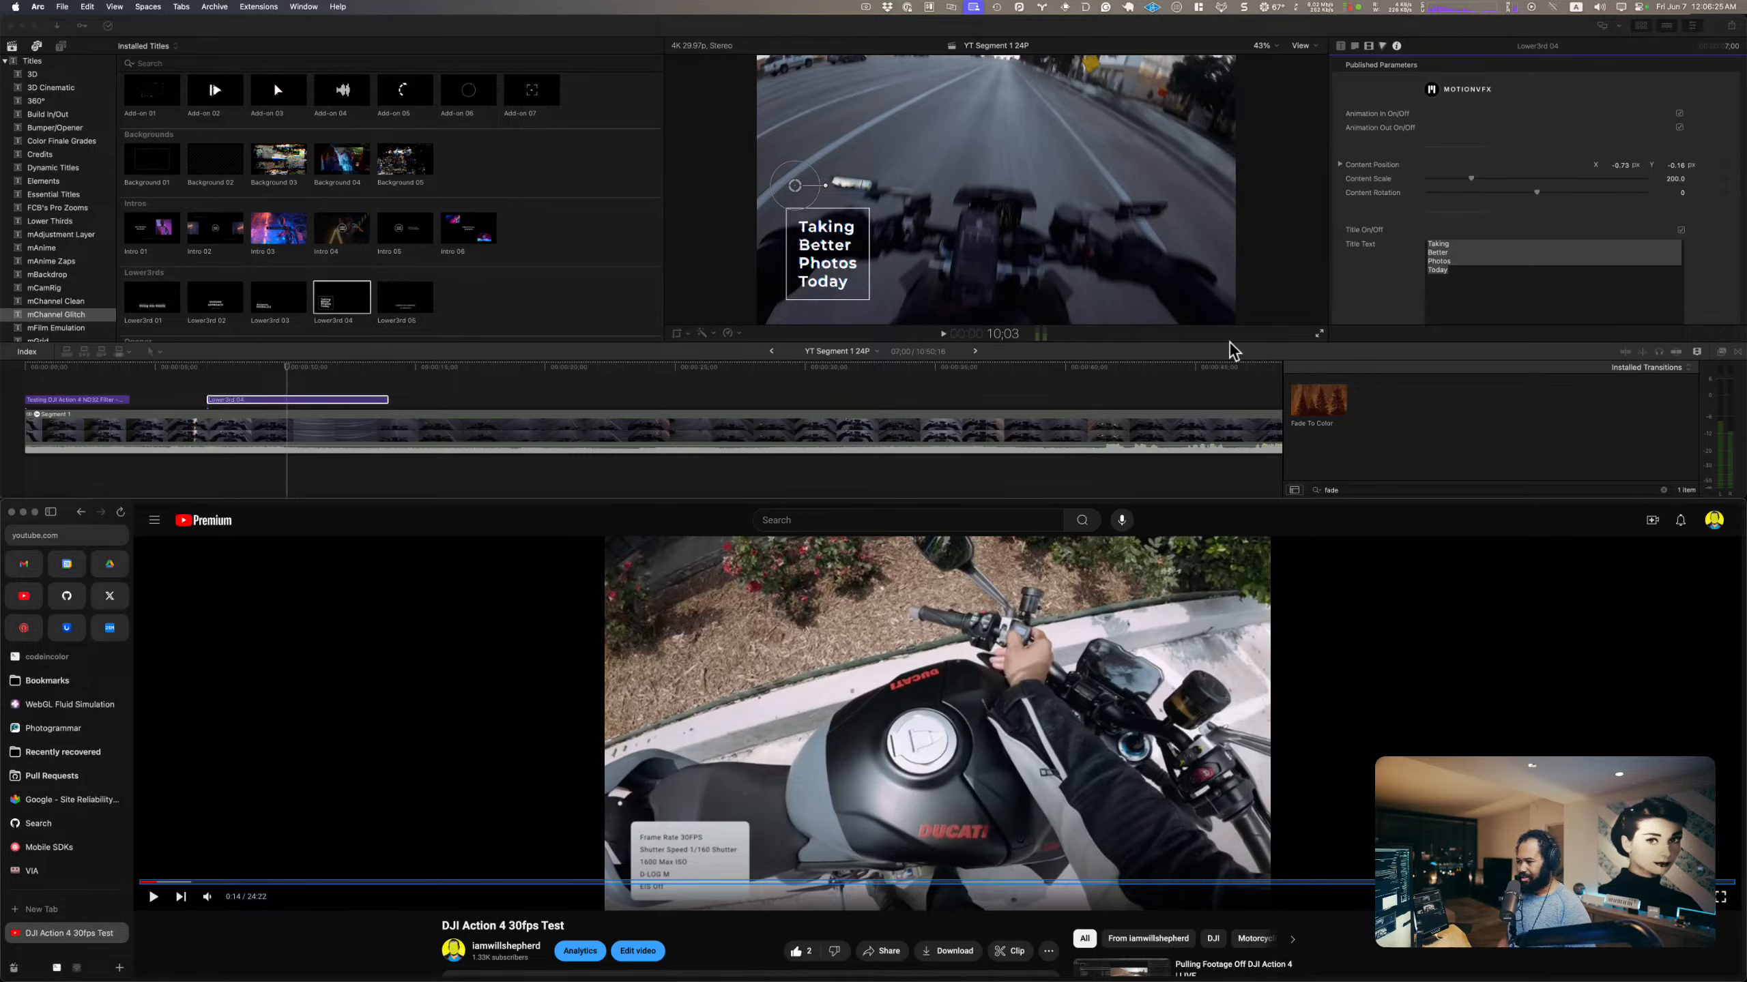
Step: Back in Final Cut Pro, replace the lower third's title text with "30 FPS" and "1/60 SS" on separate lines
left_click(1471, 249)
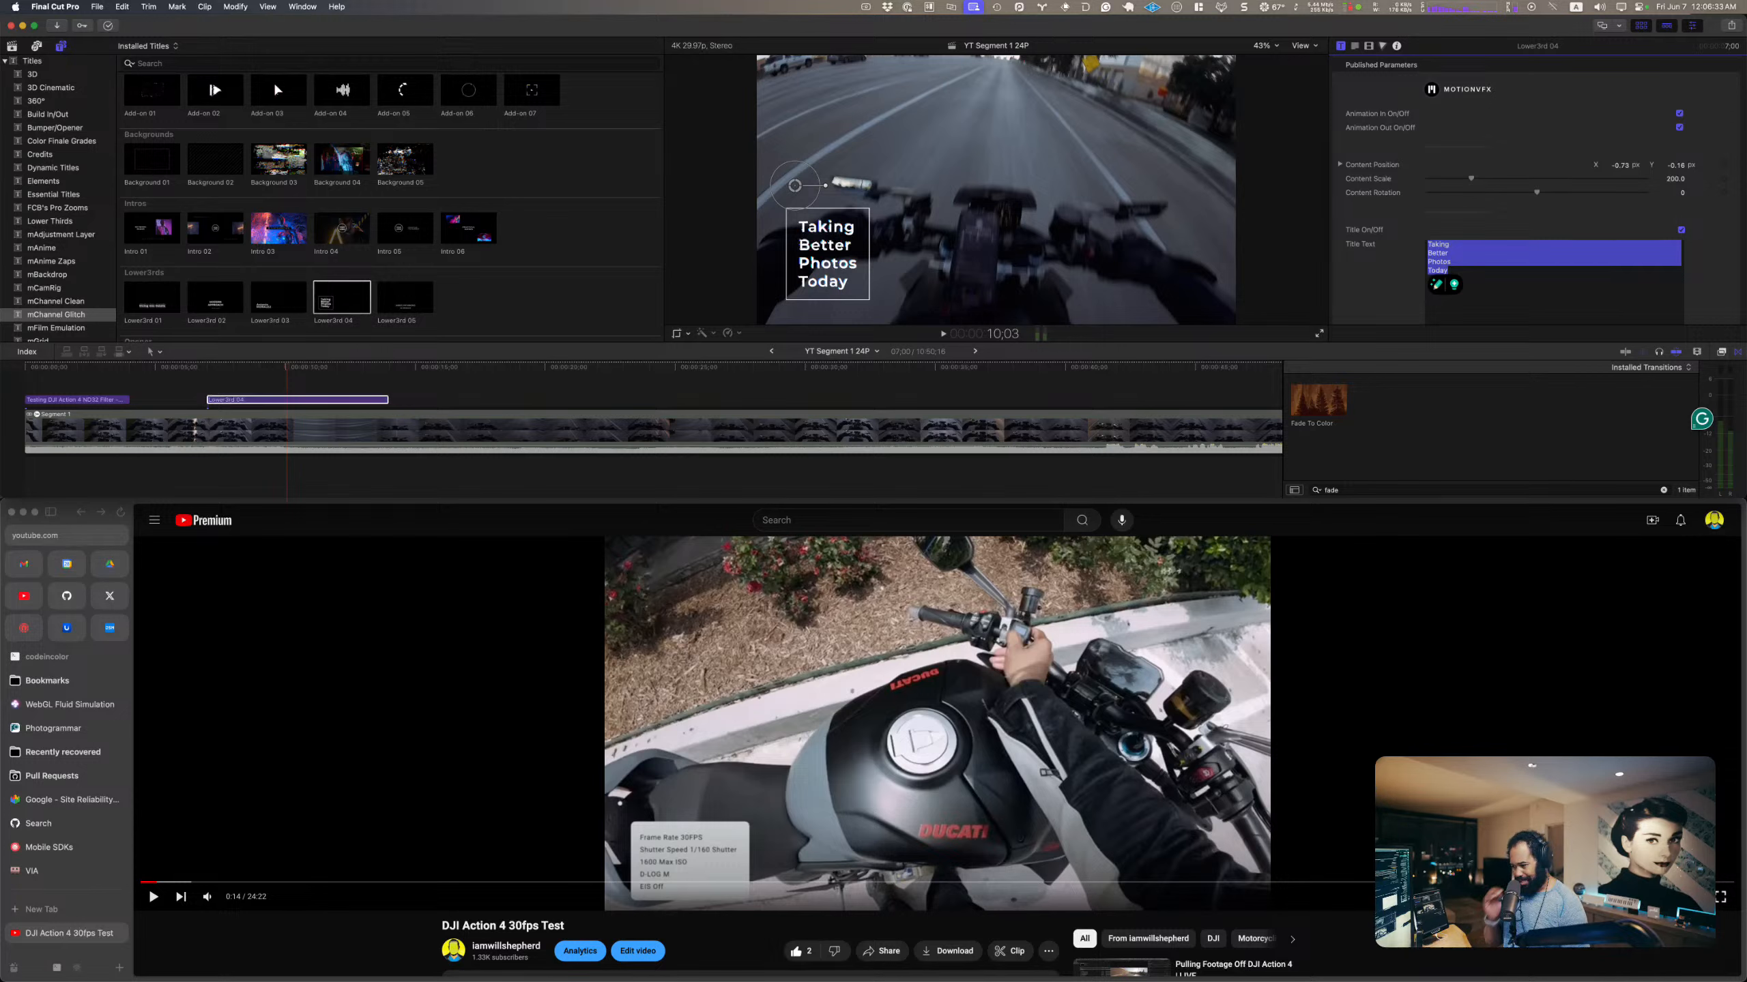
type("30 FPS")
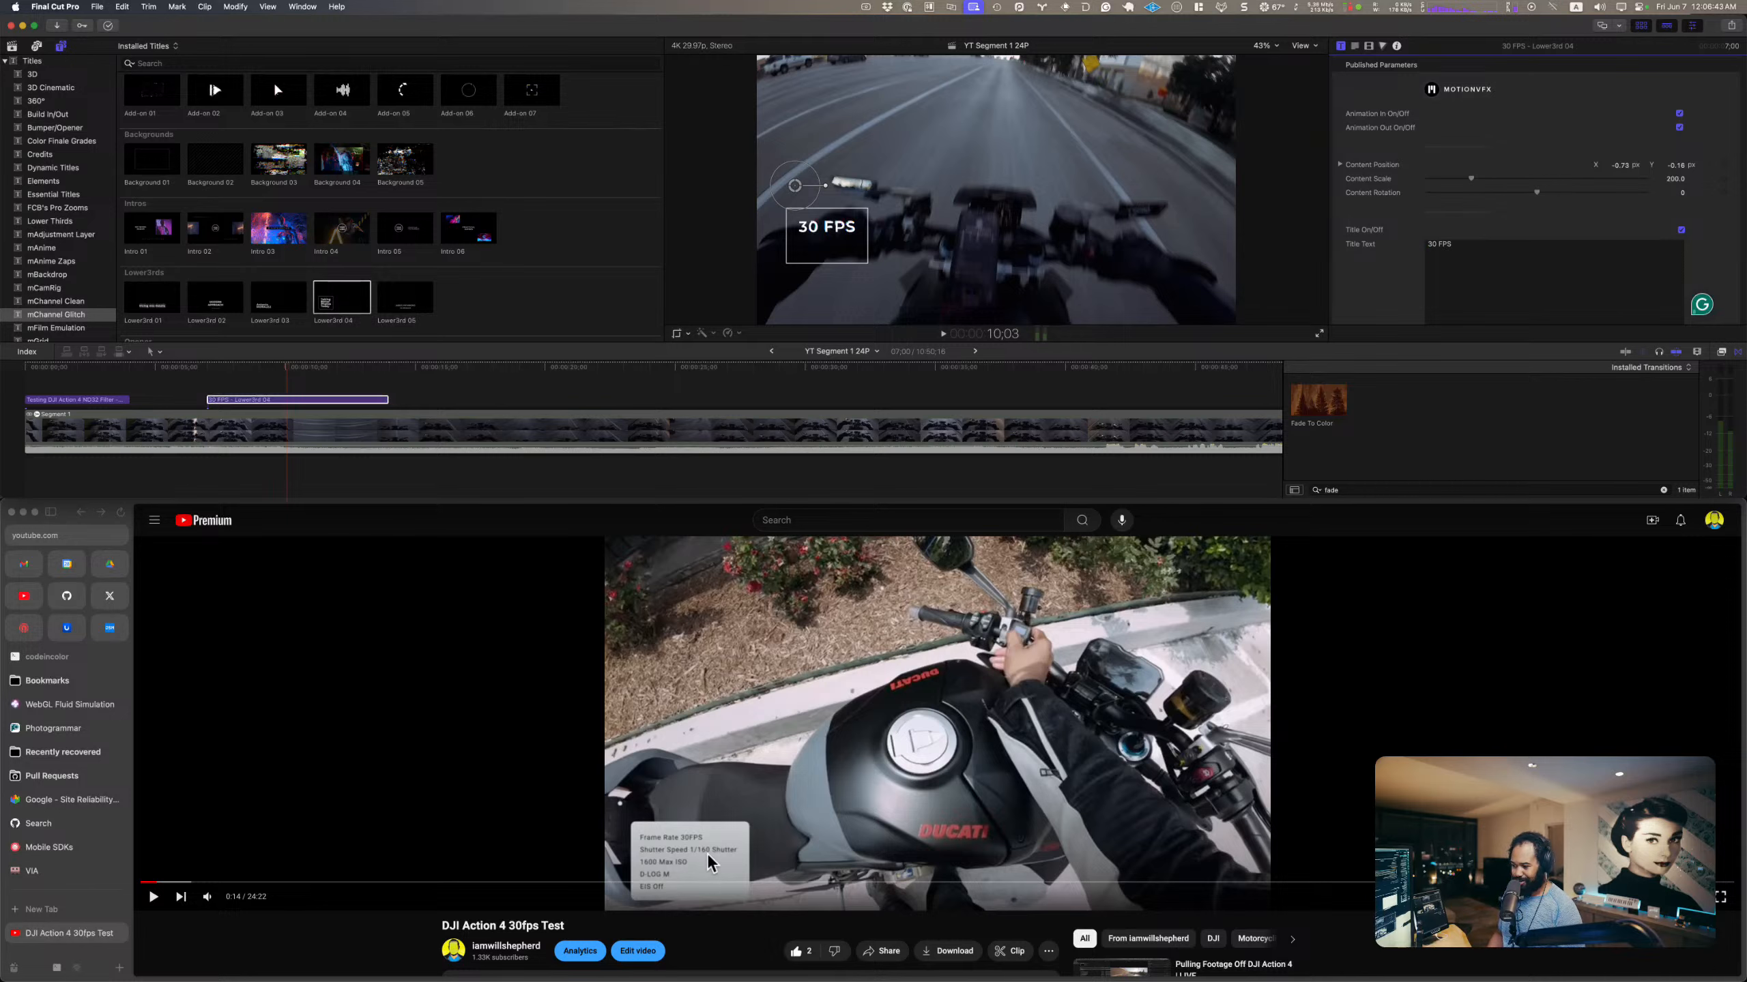
type("11")
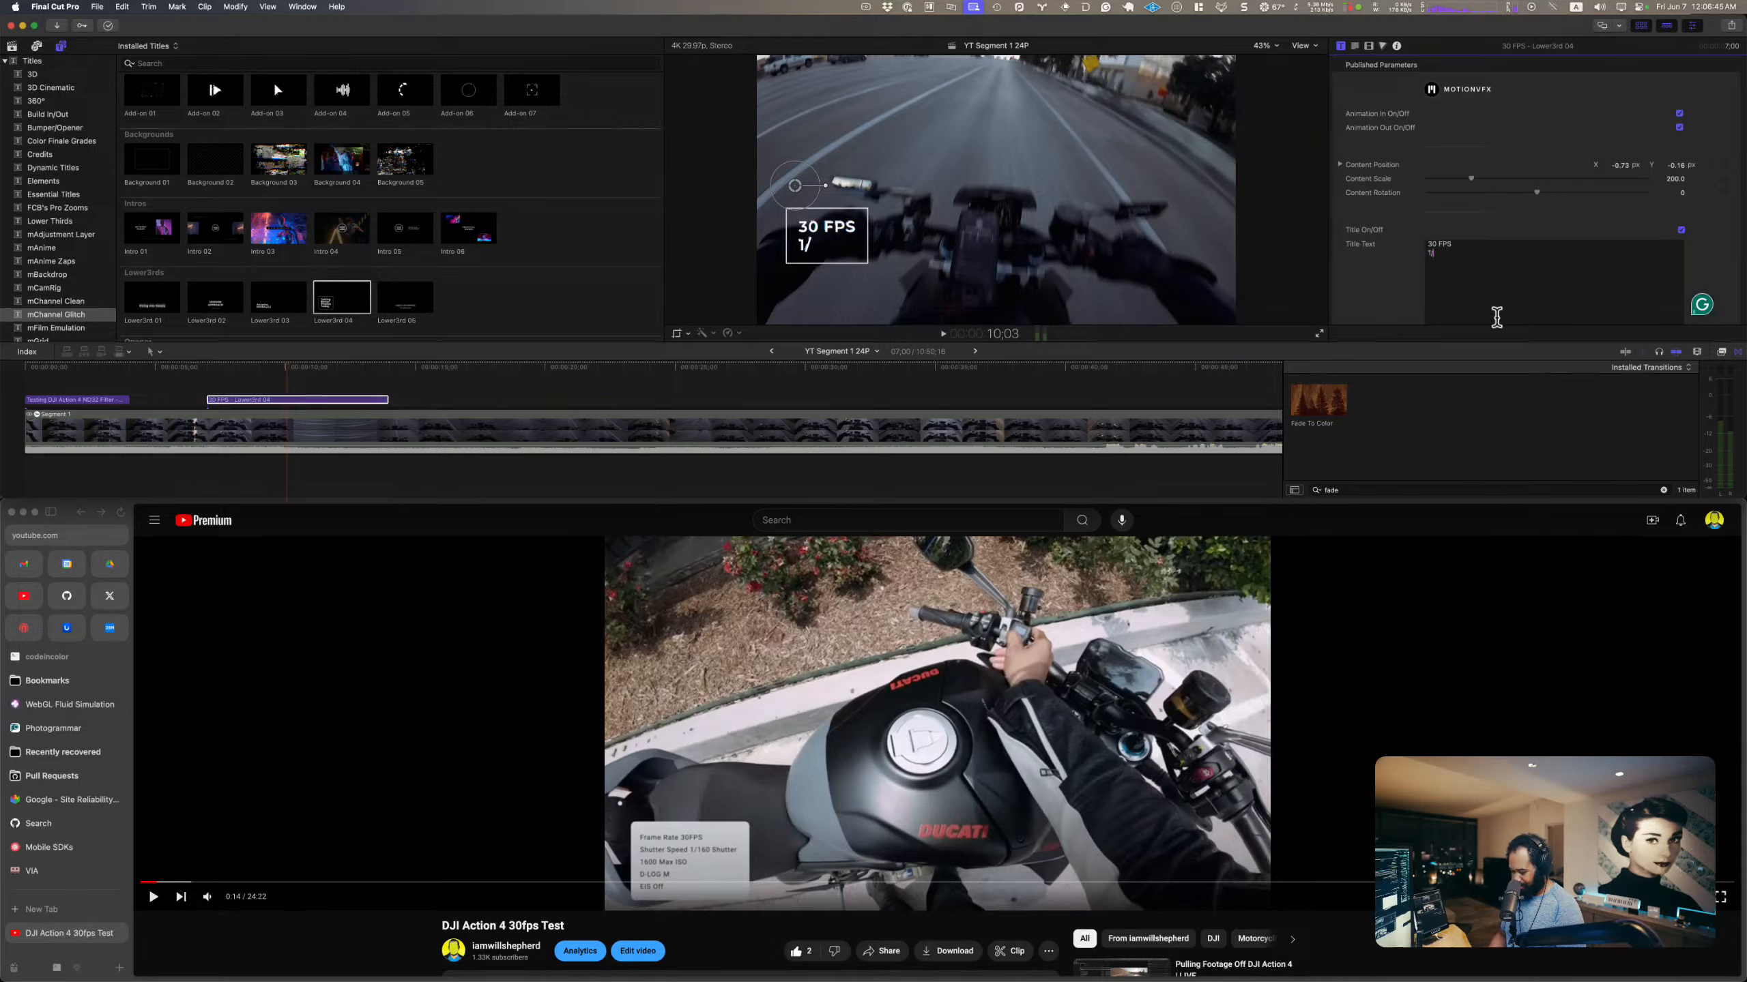
type("6")
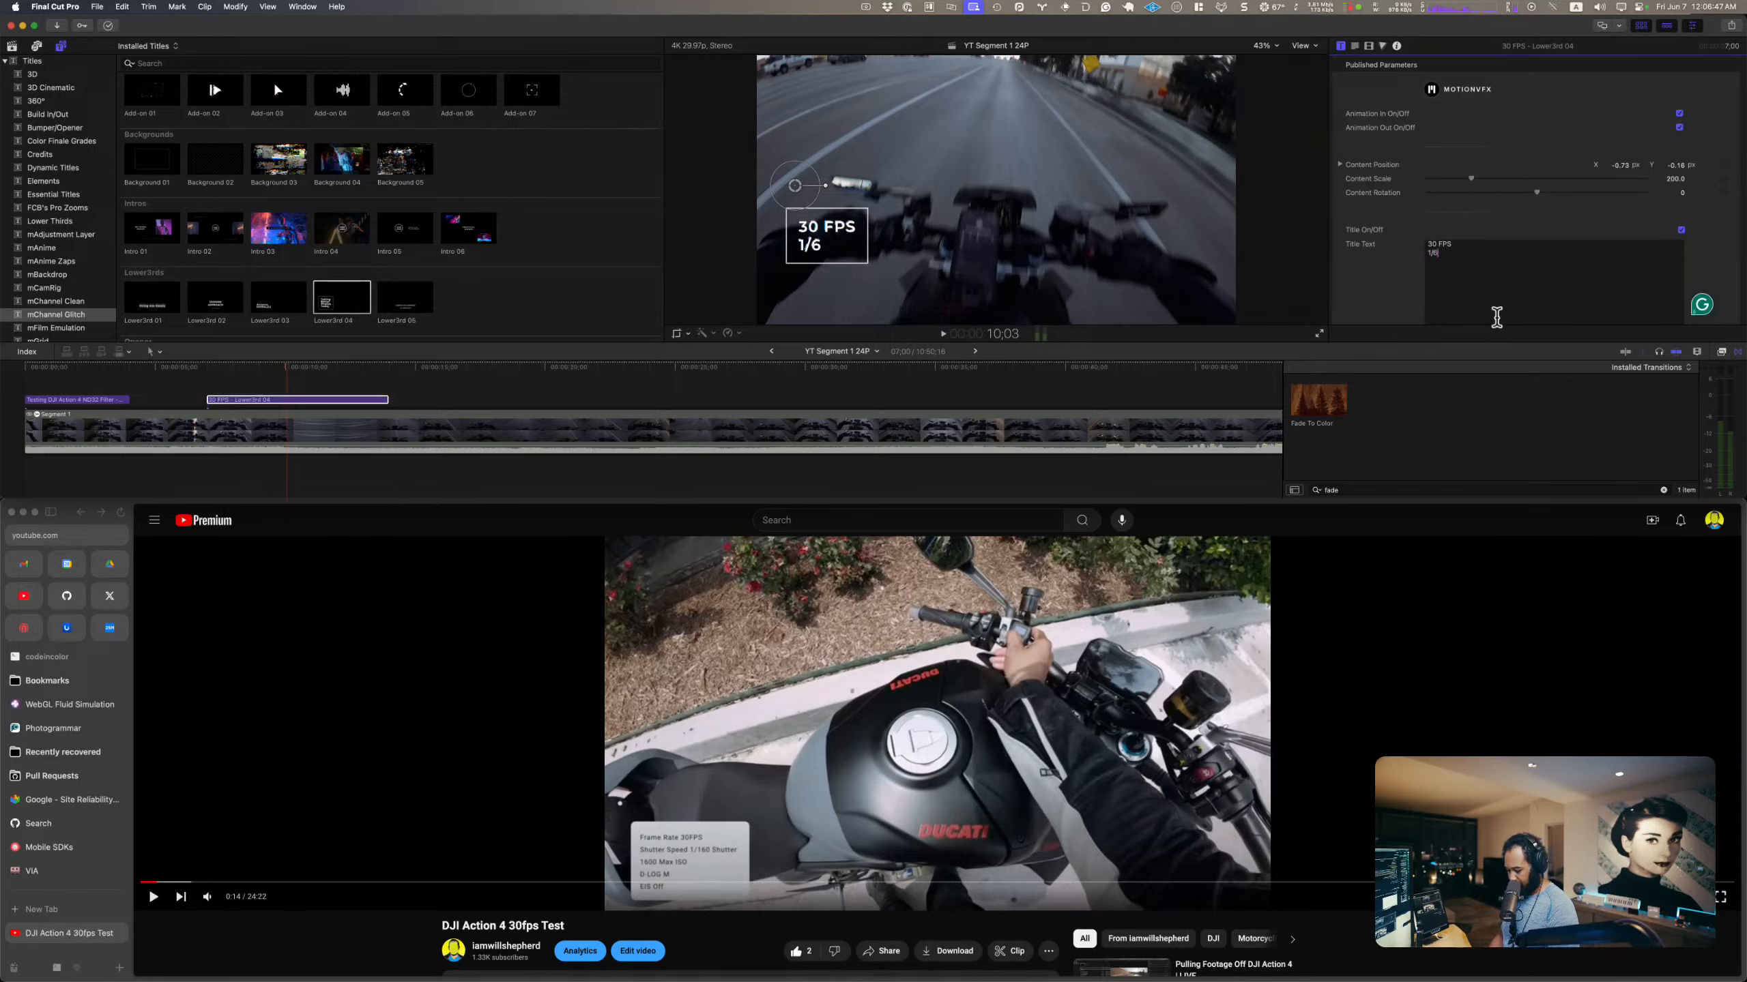
type("0 SH")
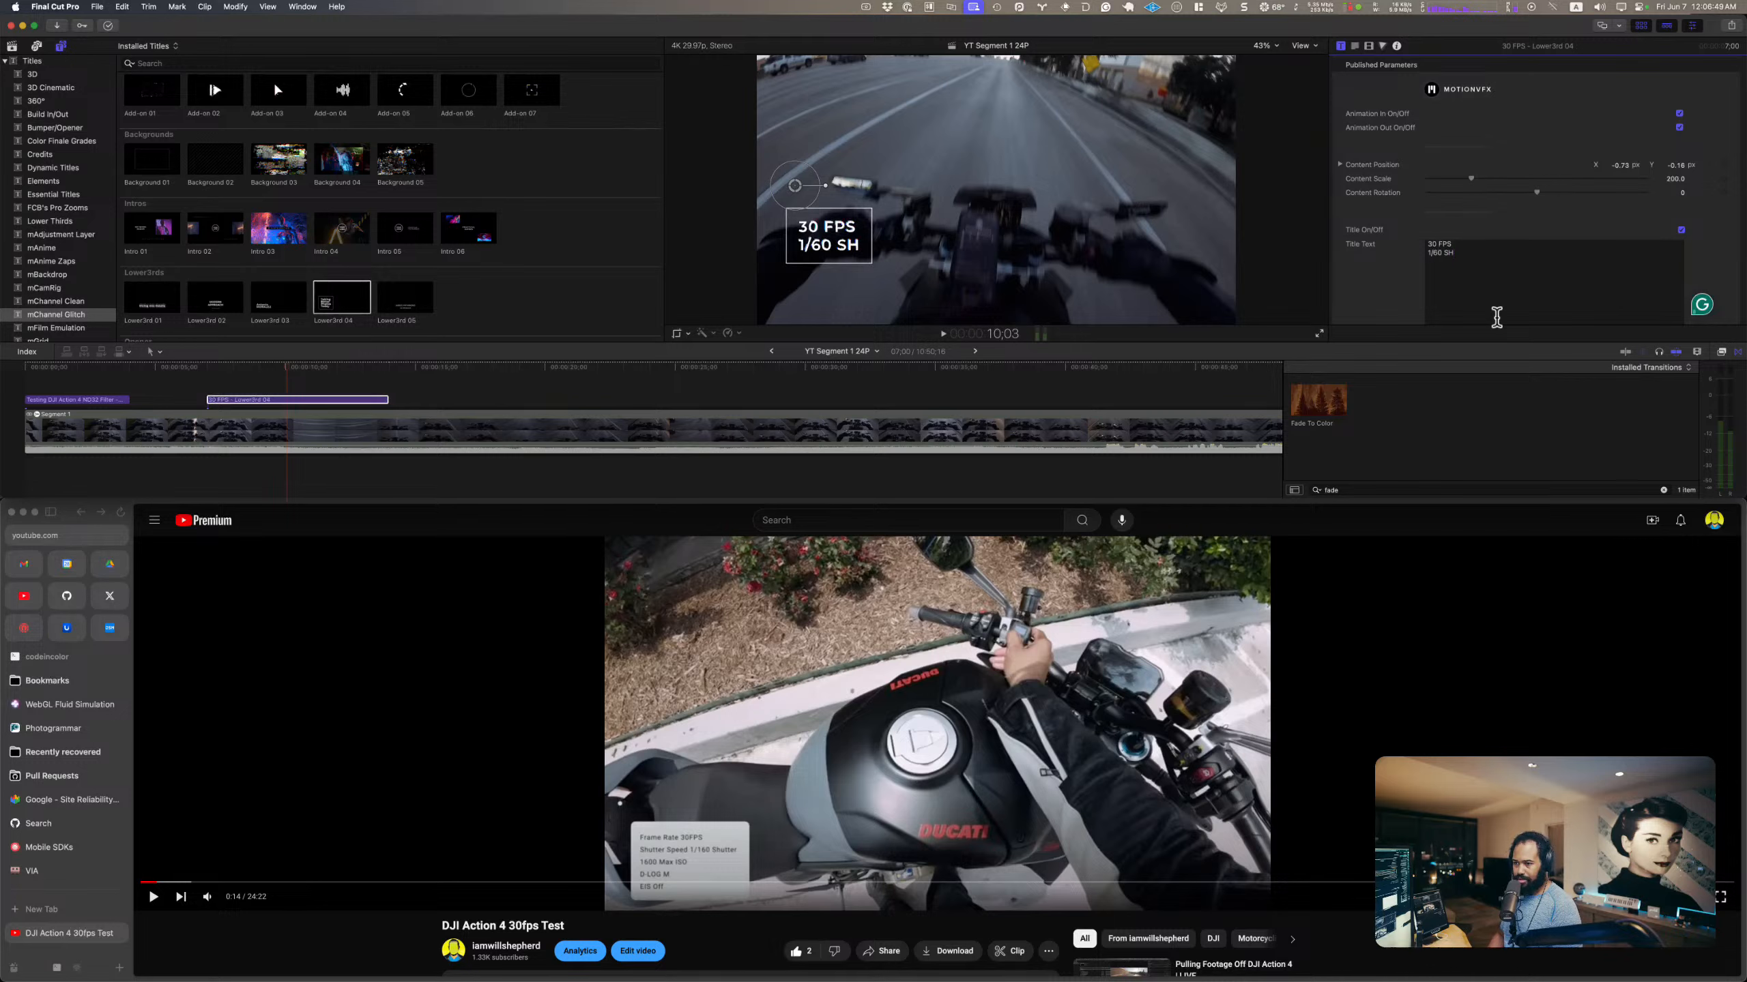
key("BackSpace")
type("S")
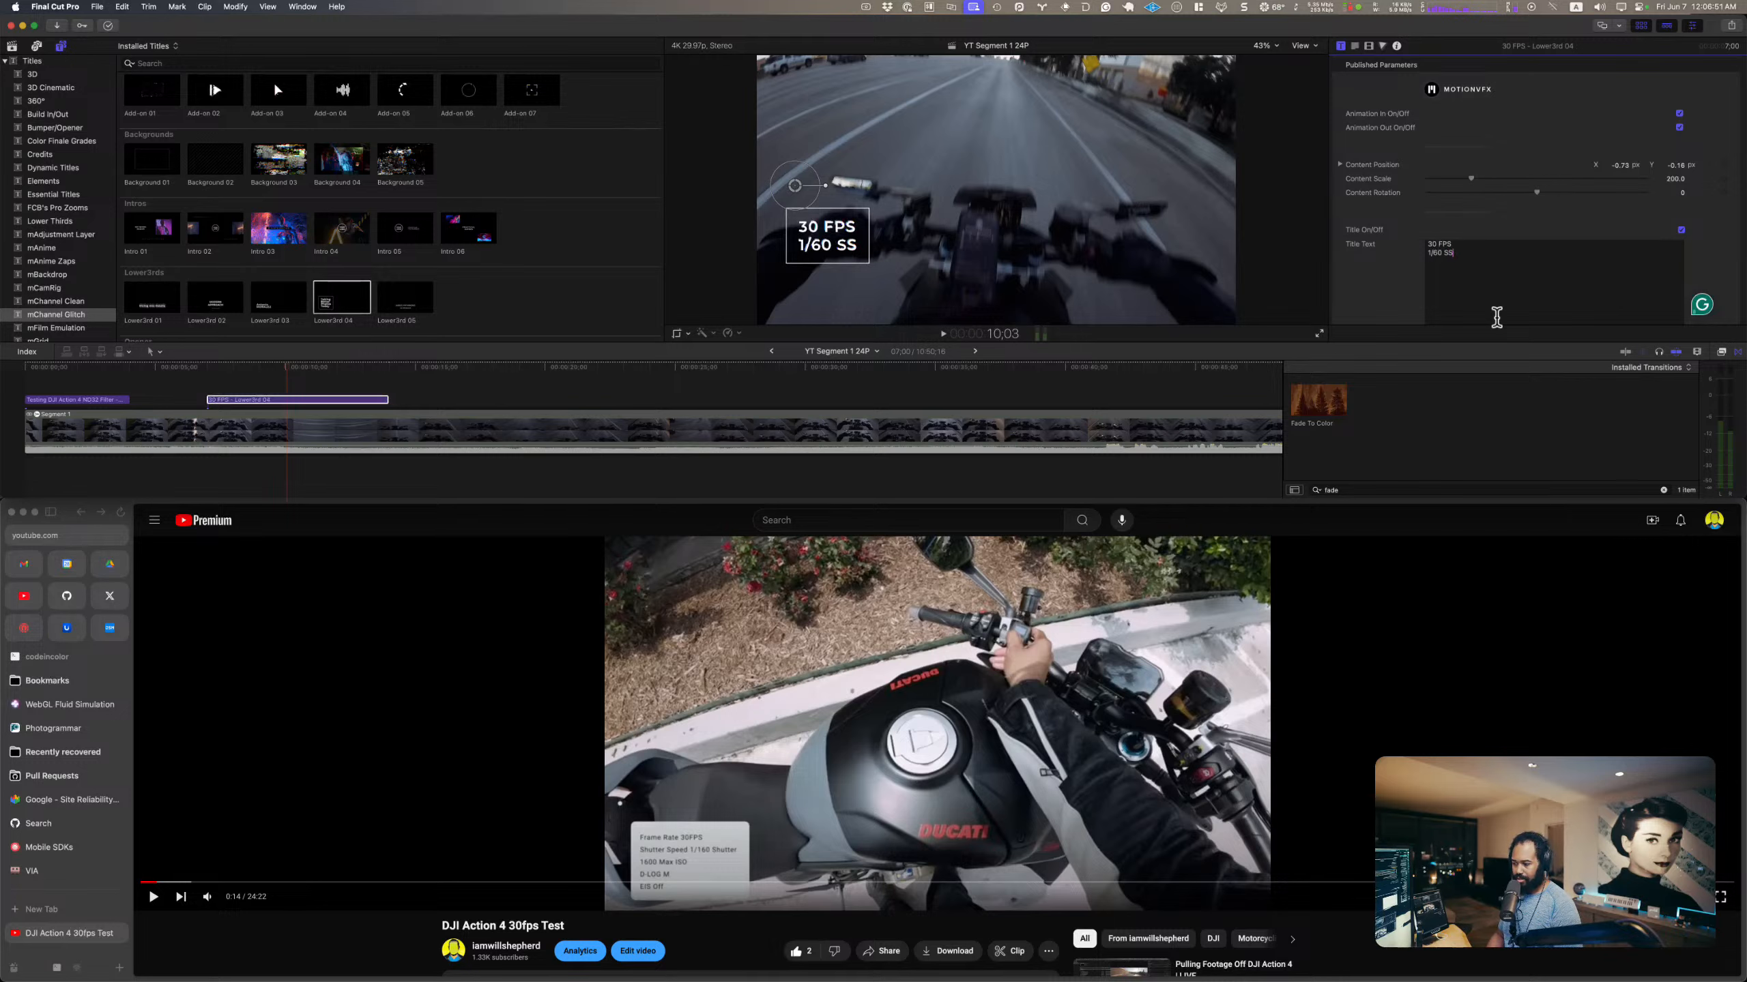
key("Return")
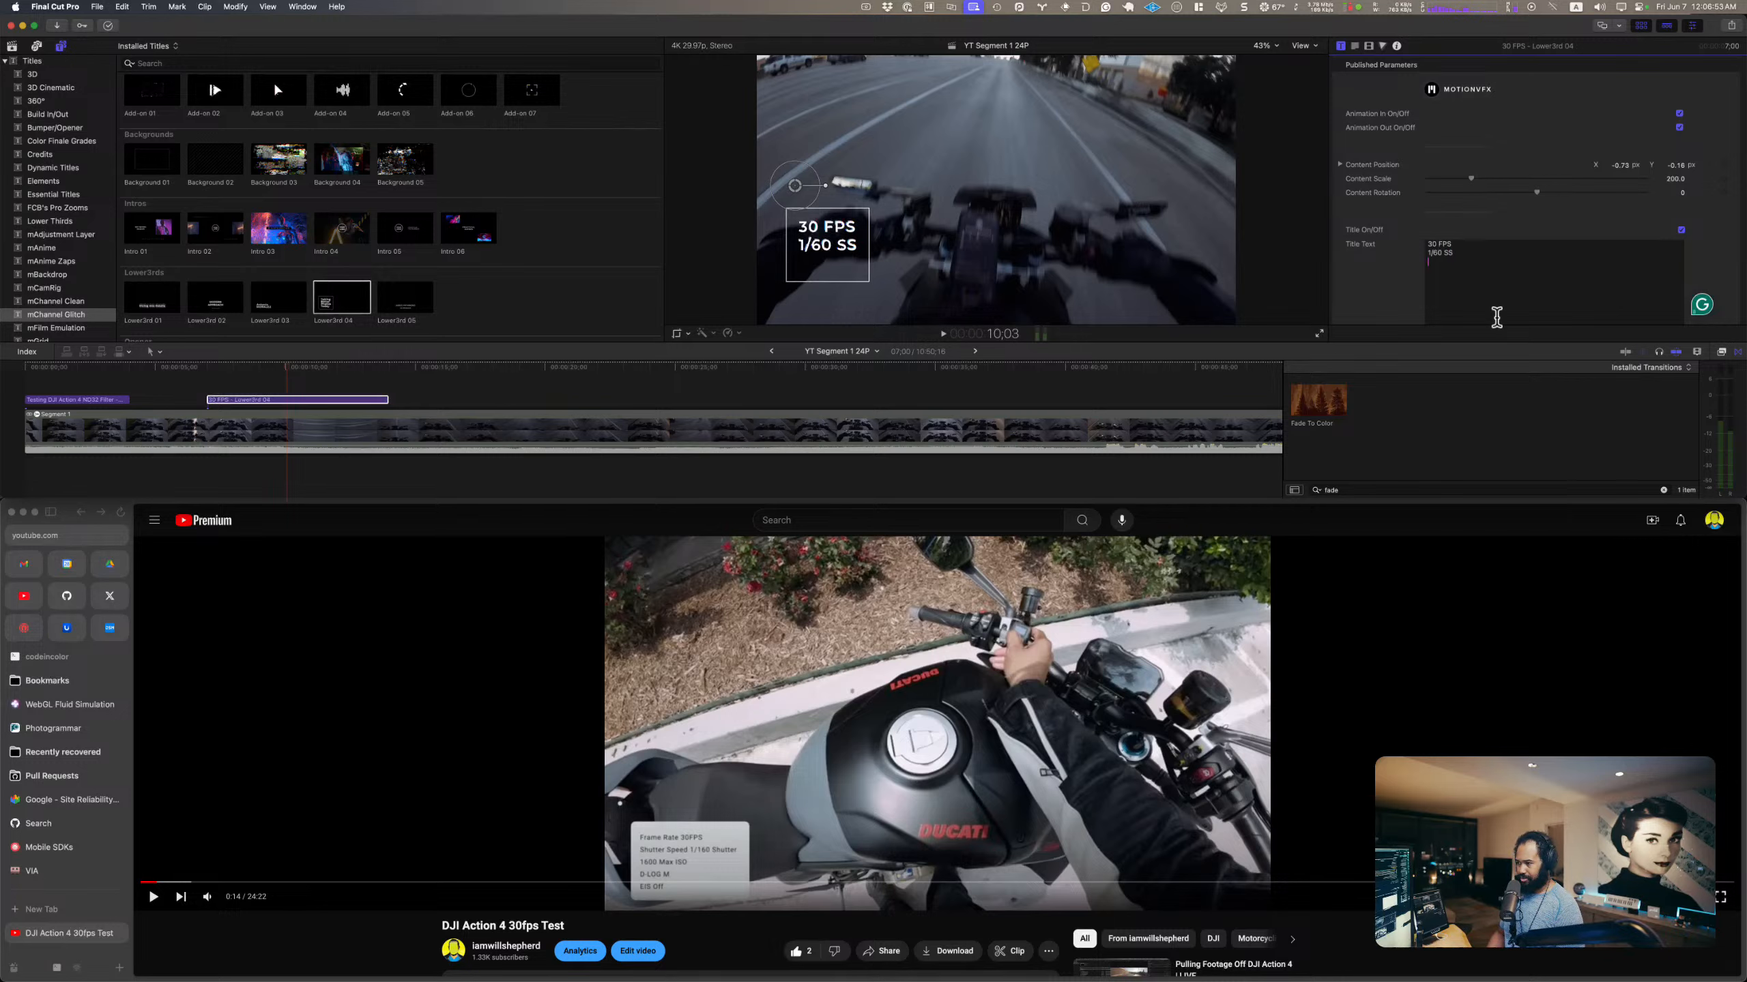
Step: Add "1600 Max ISO" as the third line of the lower third's title text
type("100")
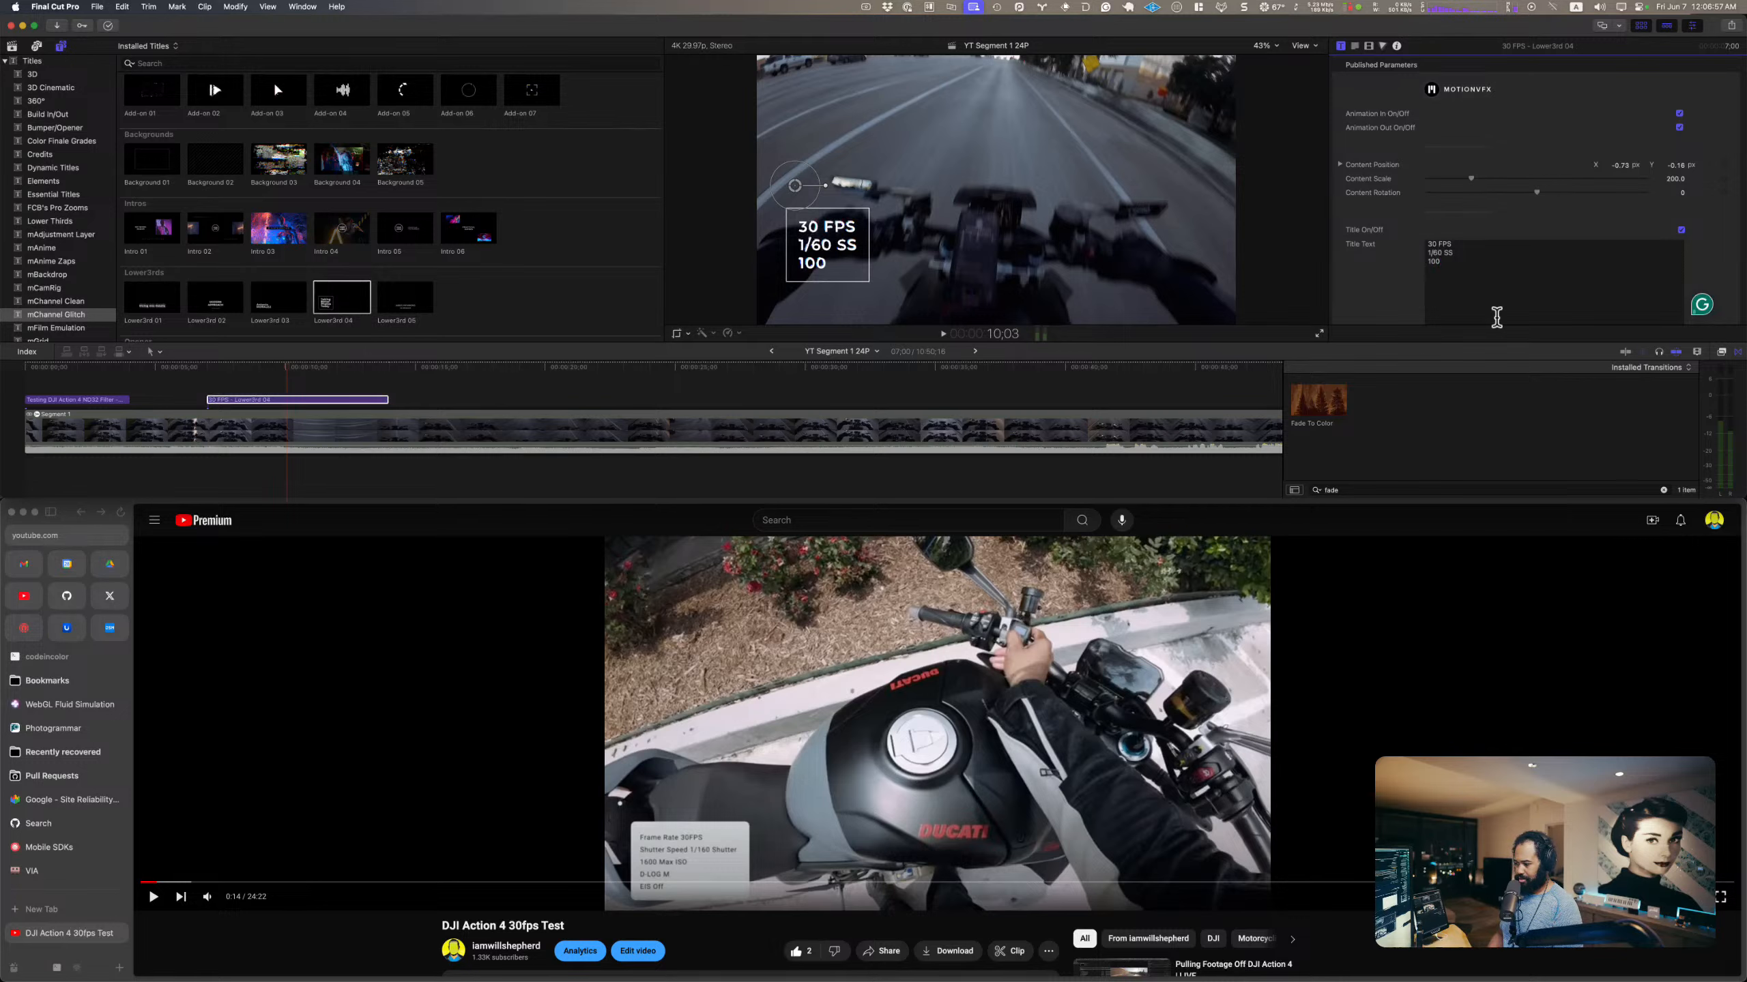
key("BackSpace")
key("BackSpace")
type("6")
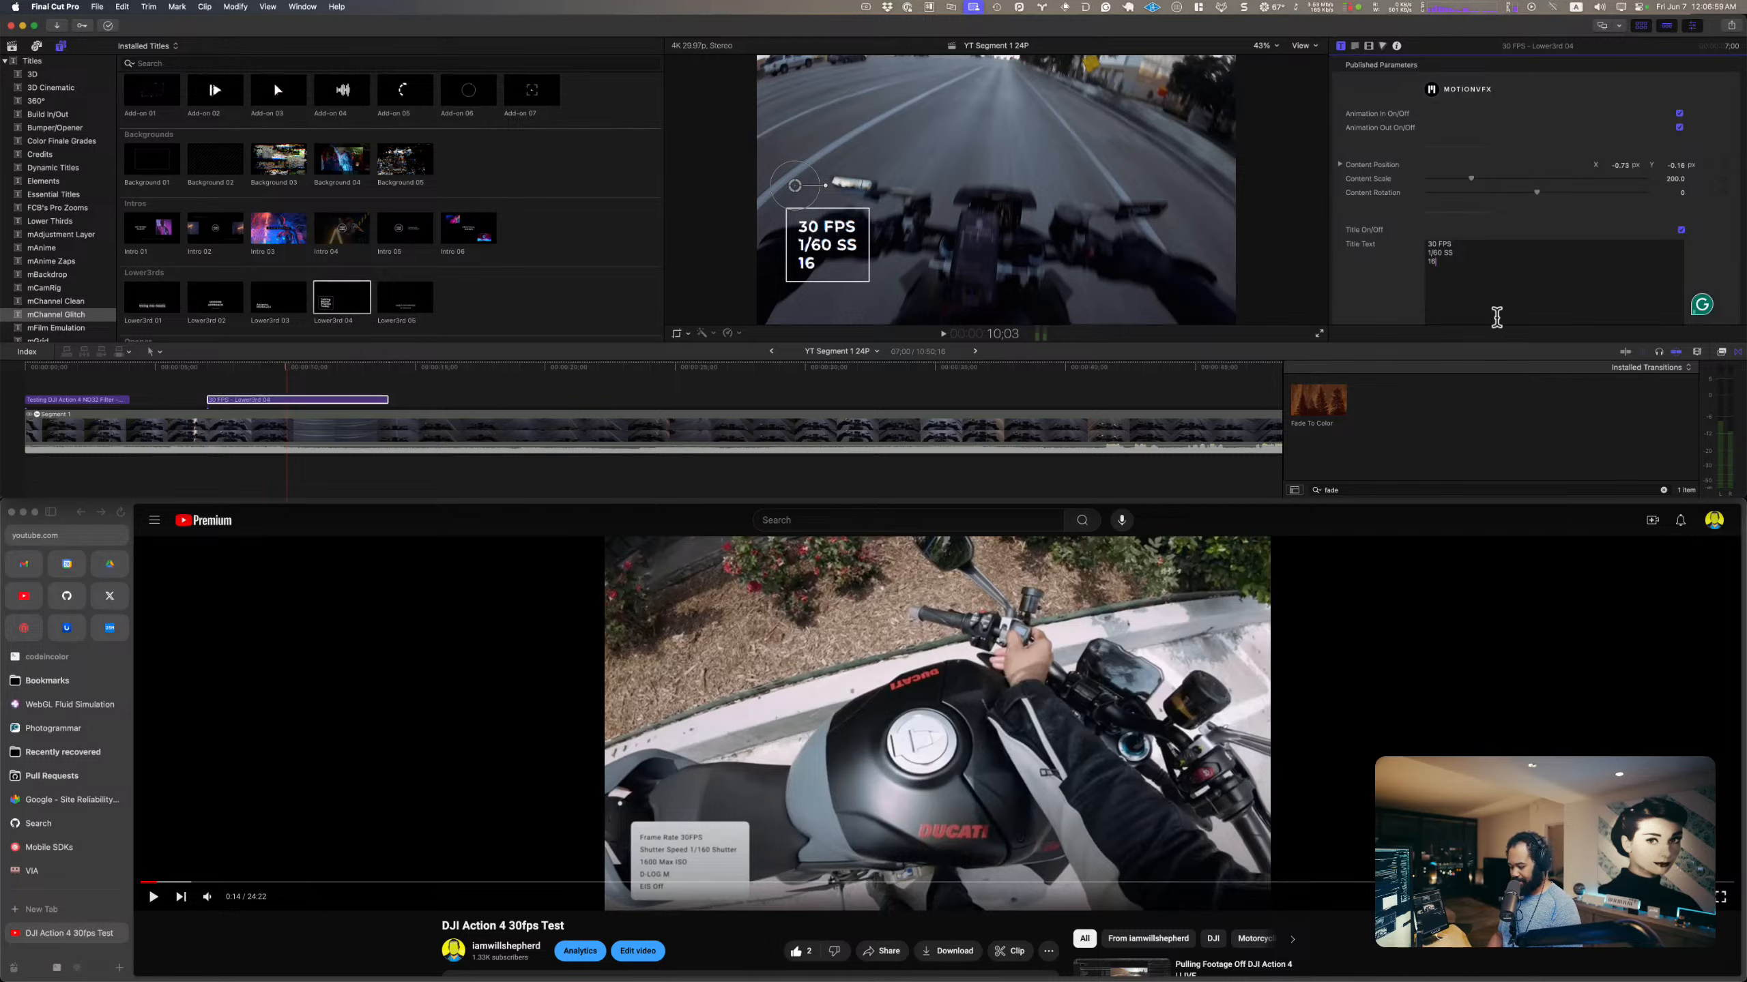
type("00 Max ISO")
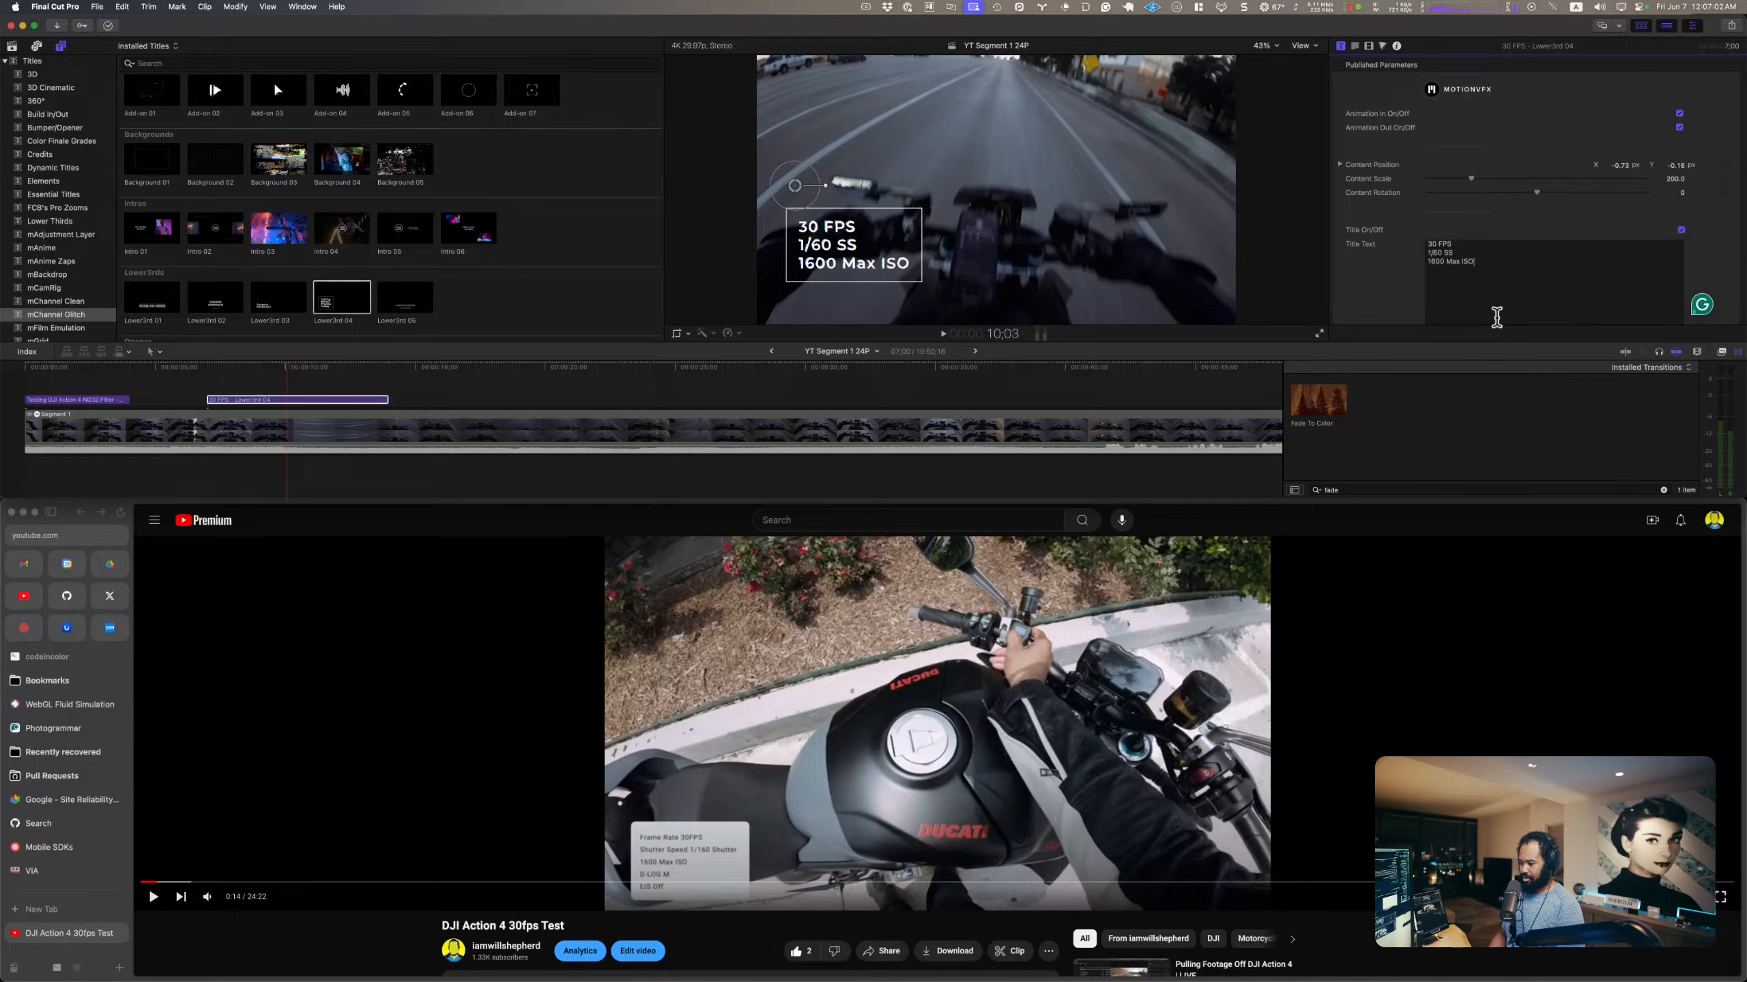
key("Return")
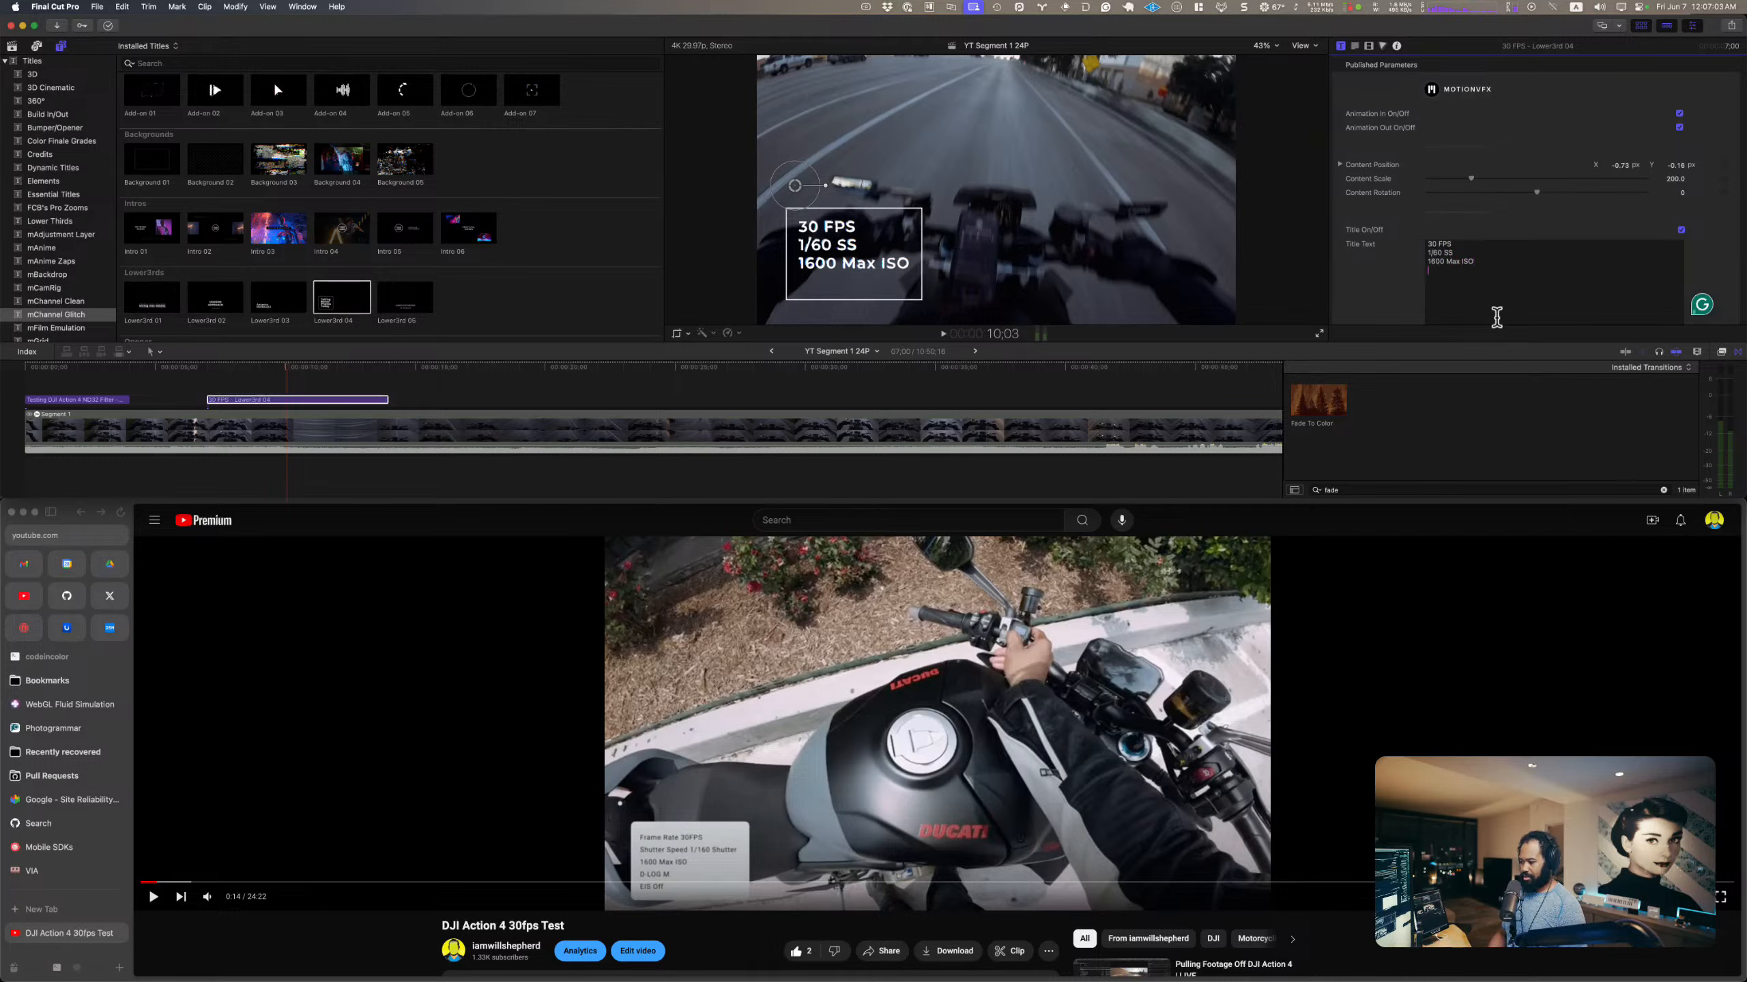
Step: Add "D-LogM" and "EIS Off" as the last two lines of the lower third's title text
type("D")
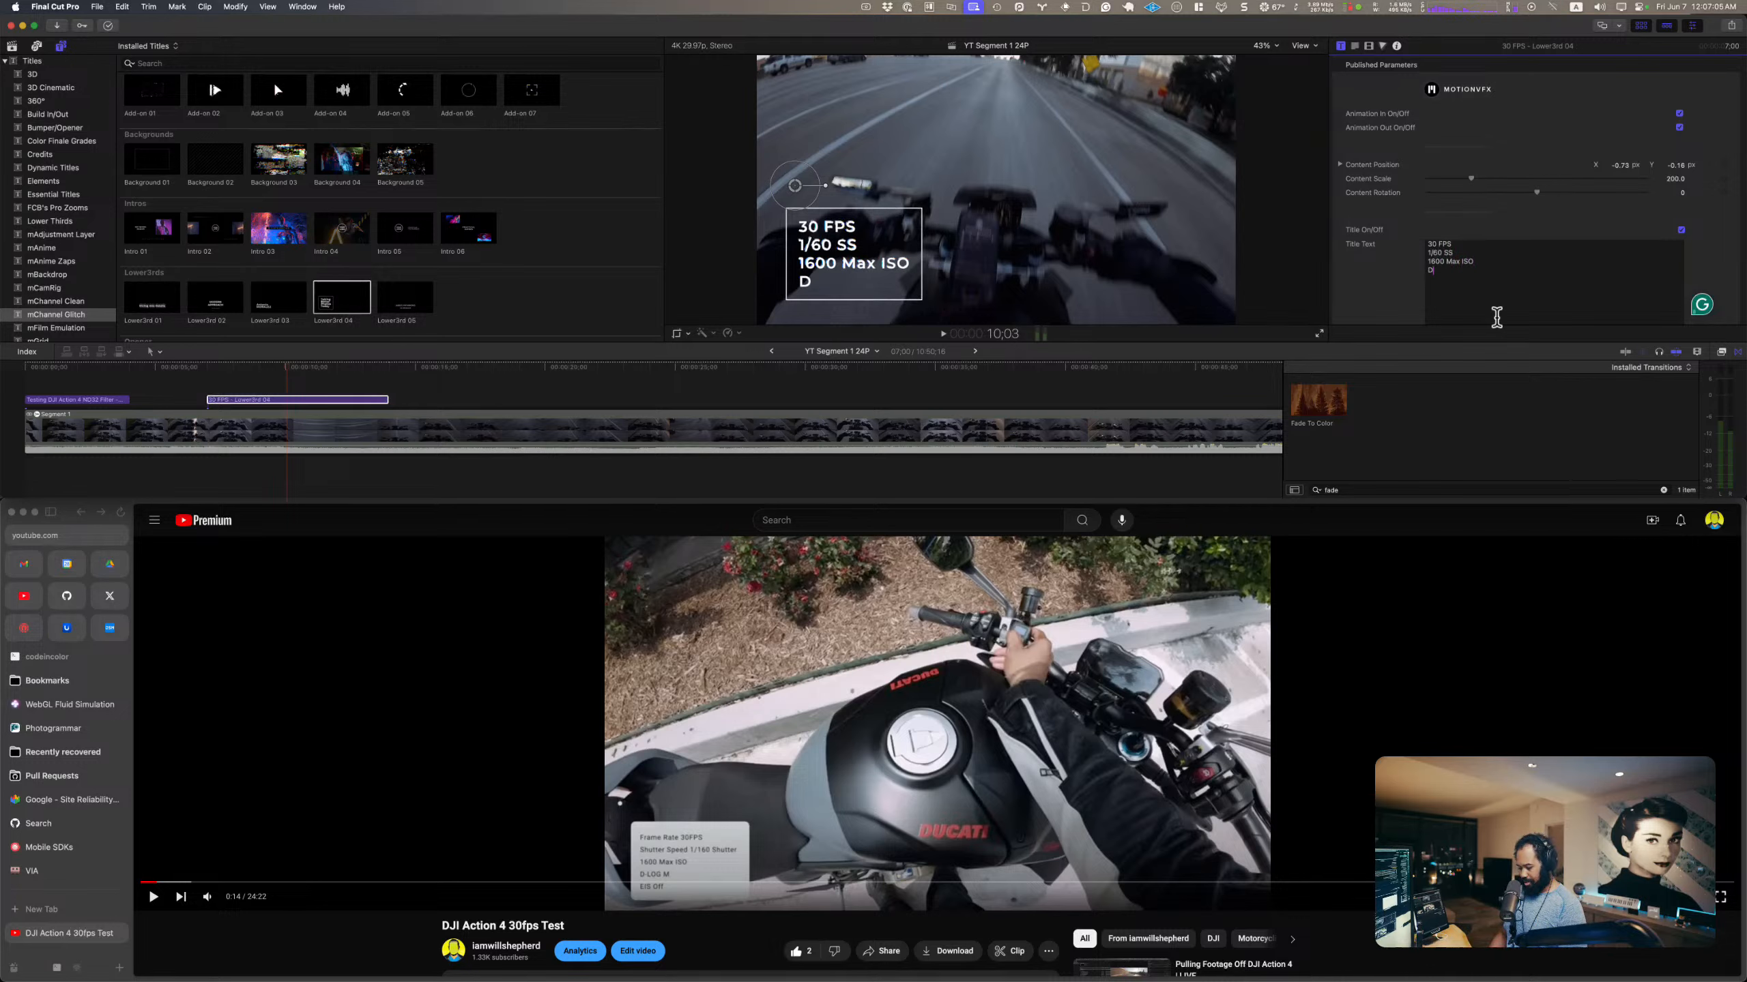
type("-Log")
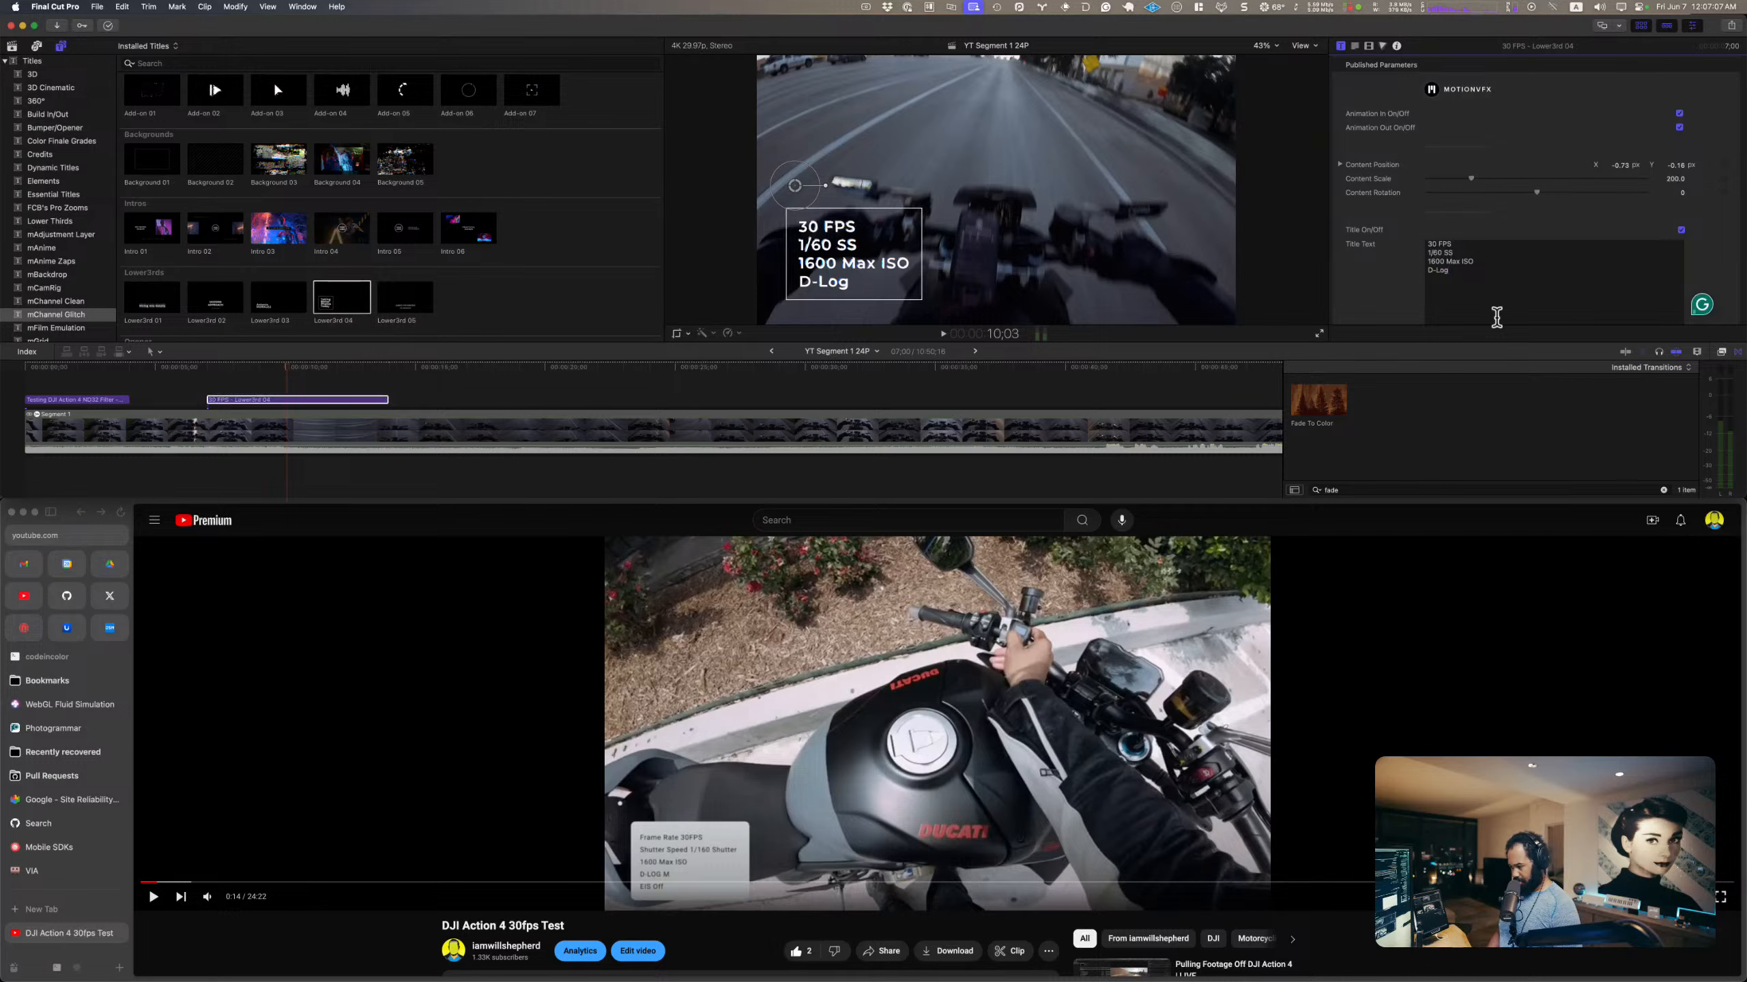
type("M")
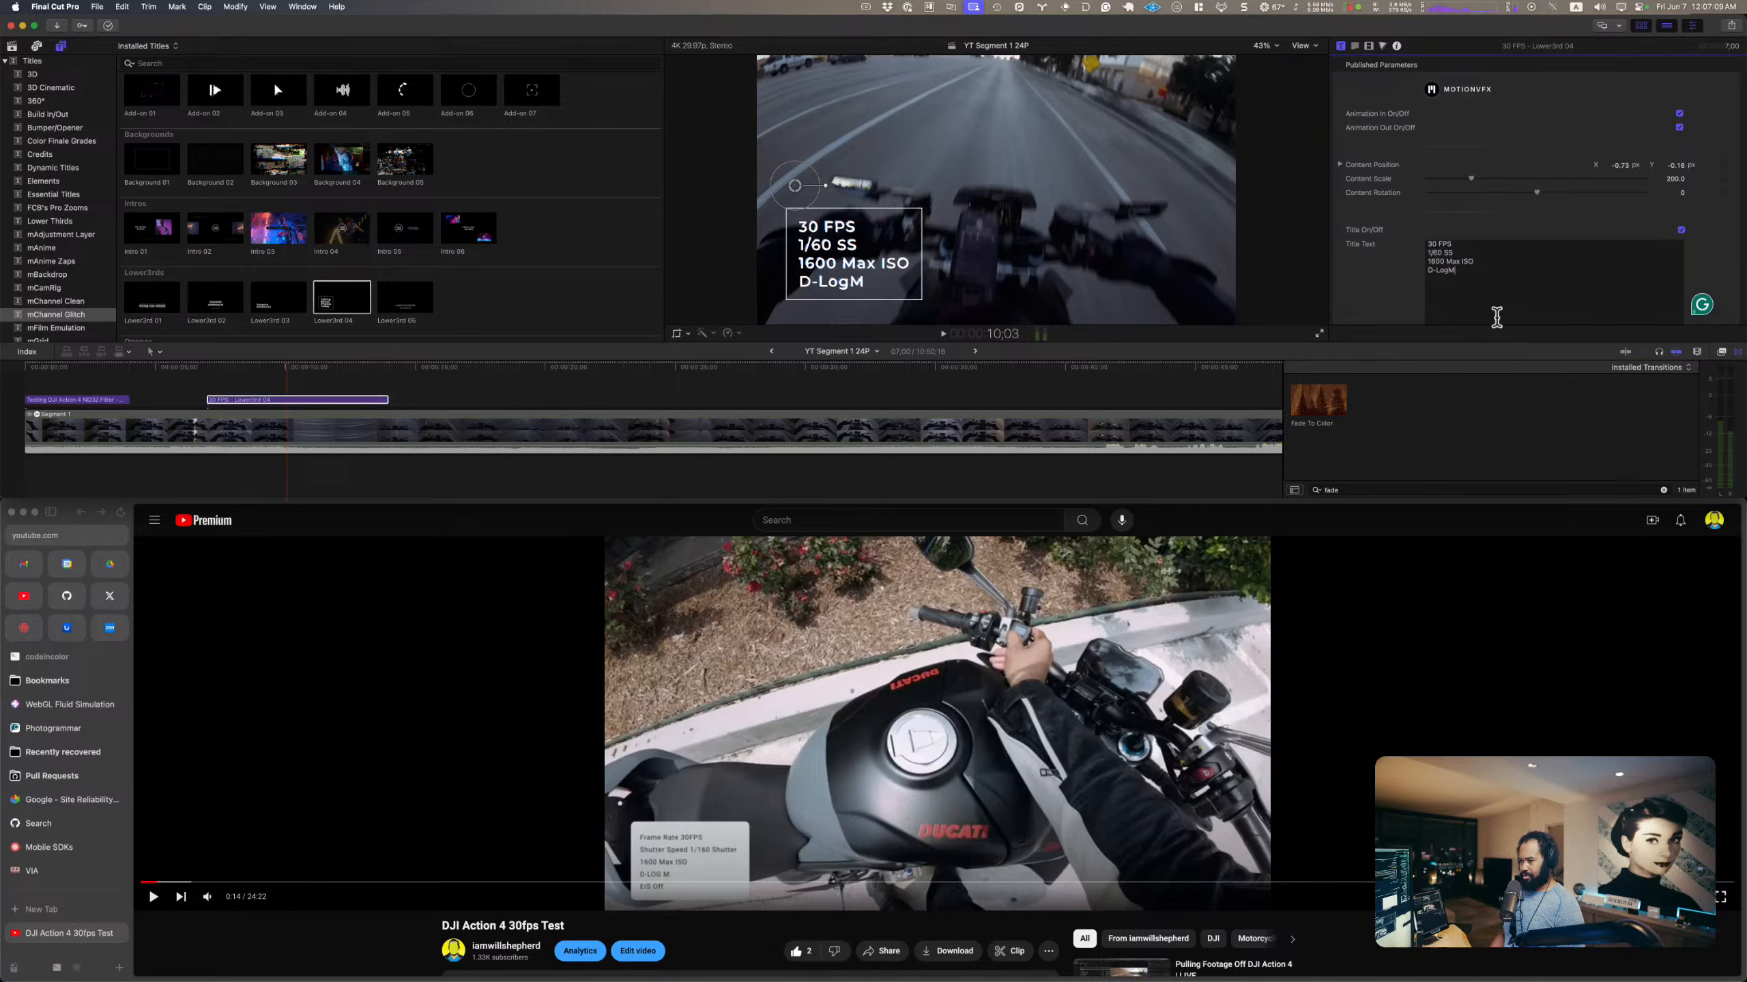
key("Return")
type("EI")
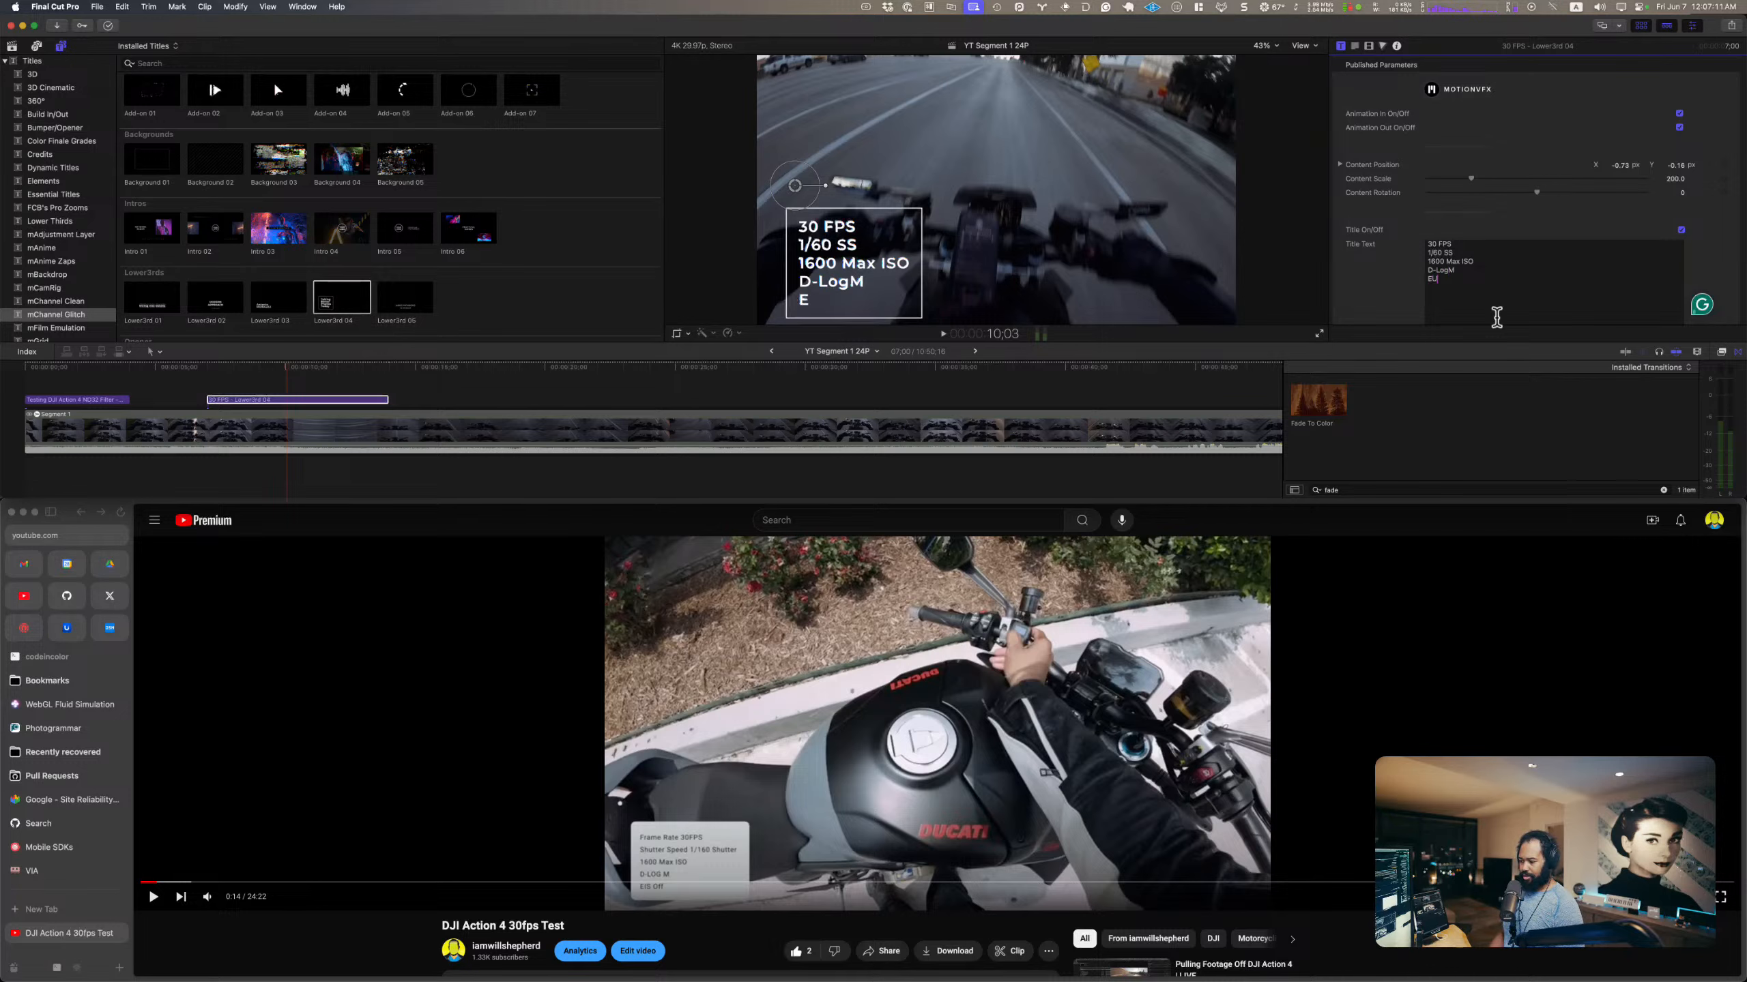
type("S Off")
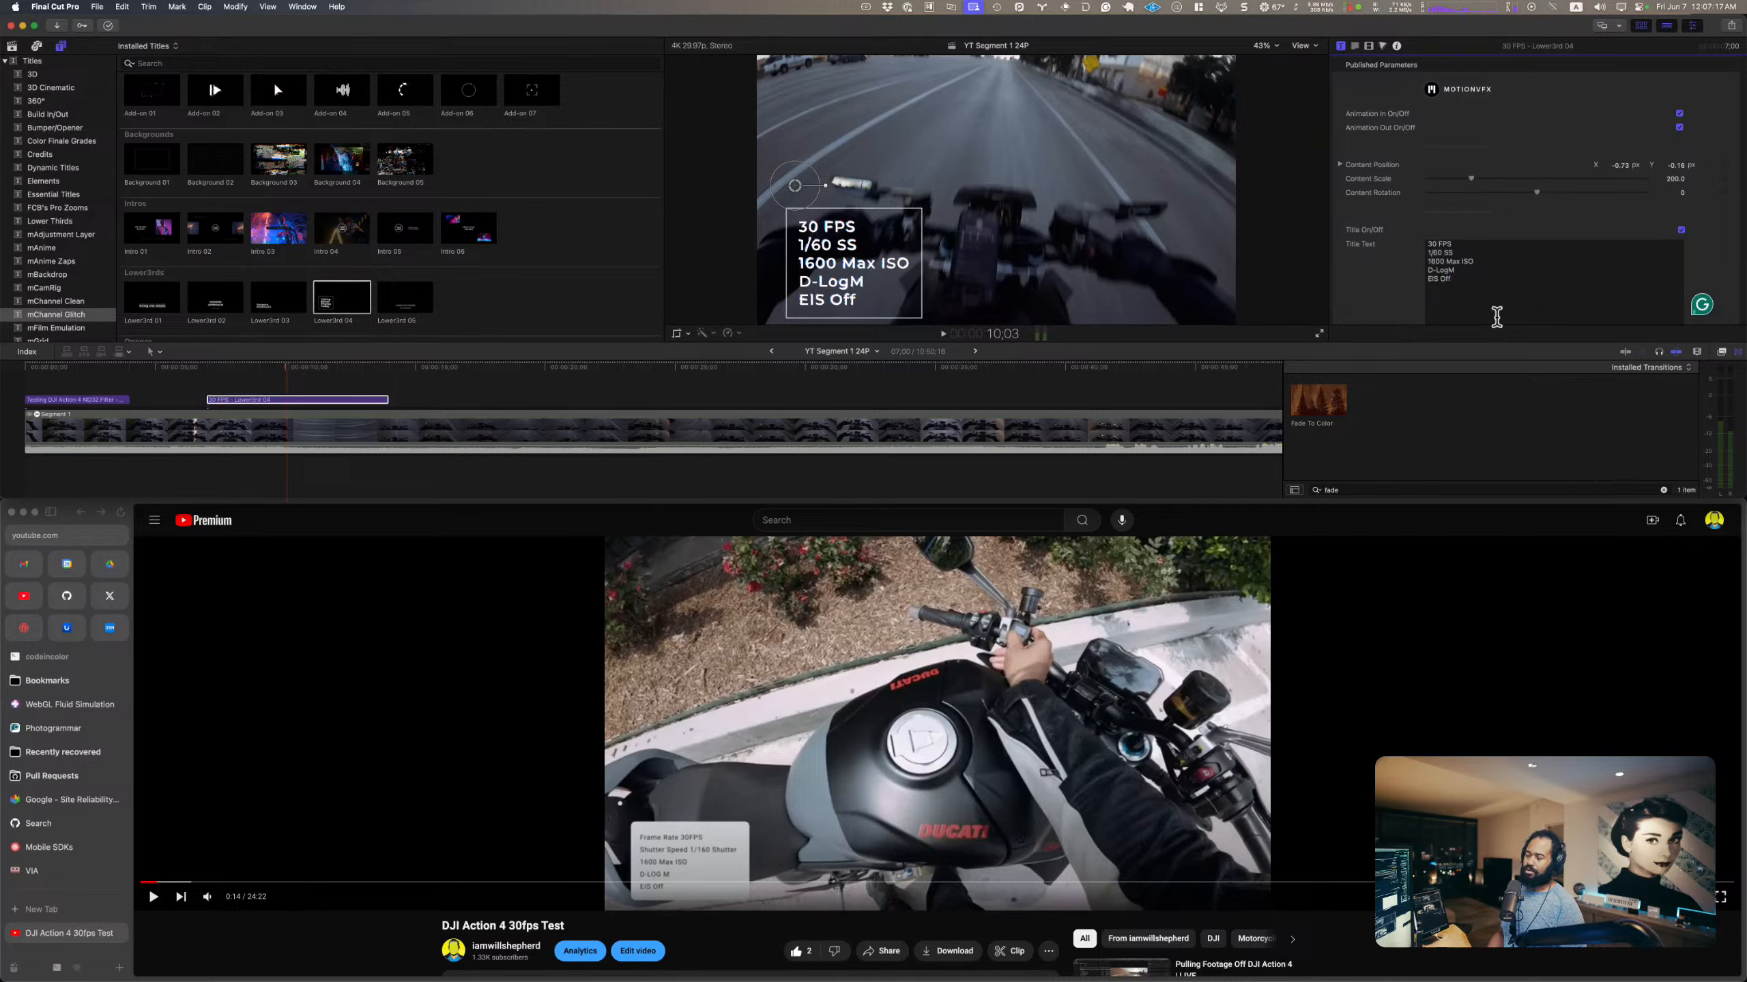
Step: Edit the lower third's text directly in the viewer and insert a blank line after "1600 Max ISO"
left_click(892, 266)
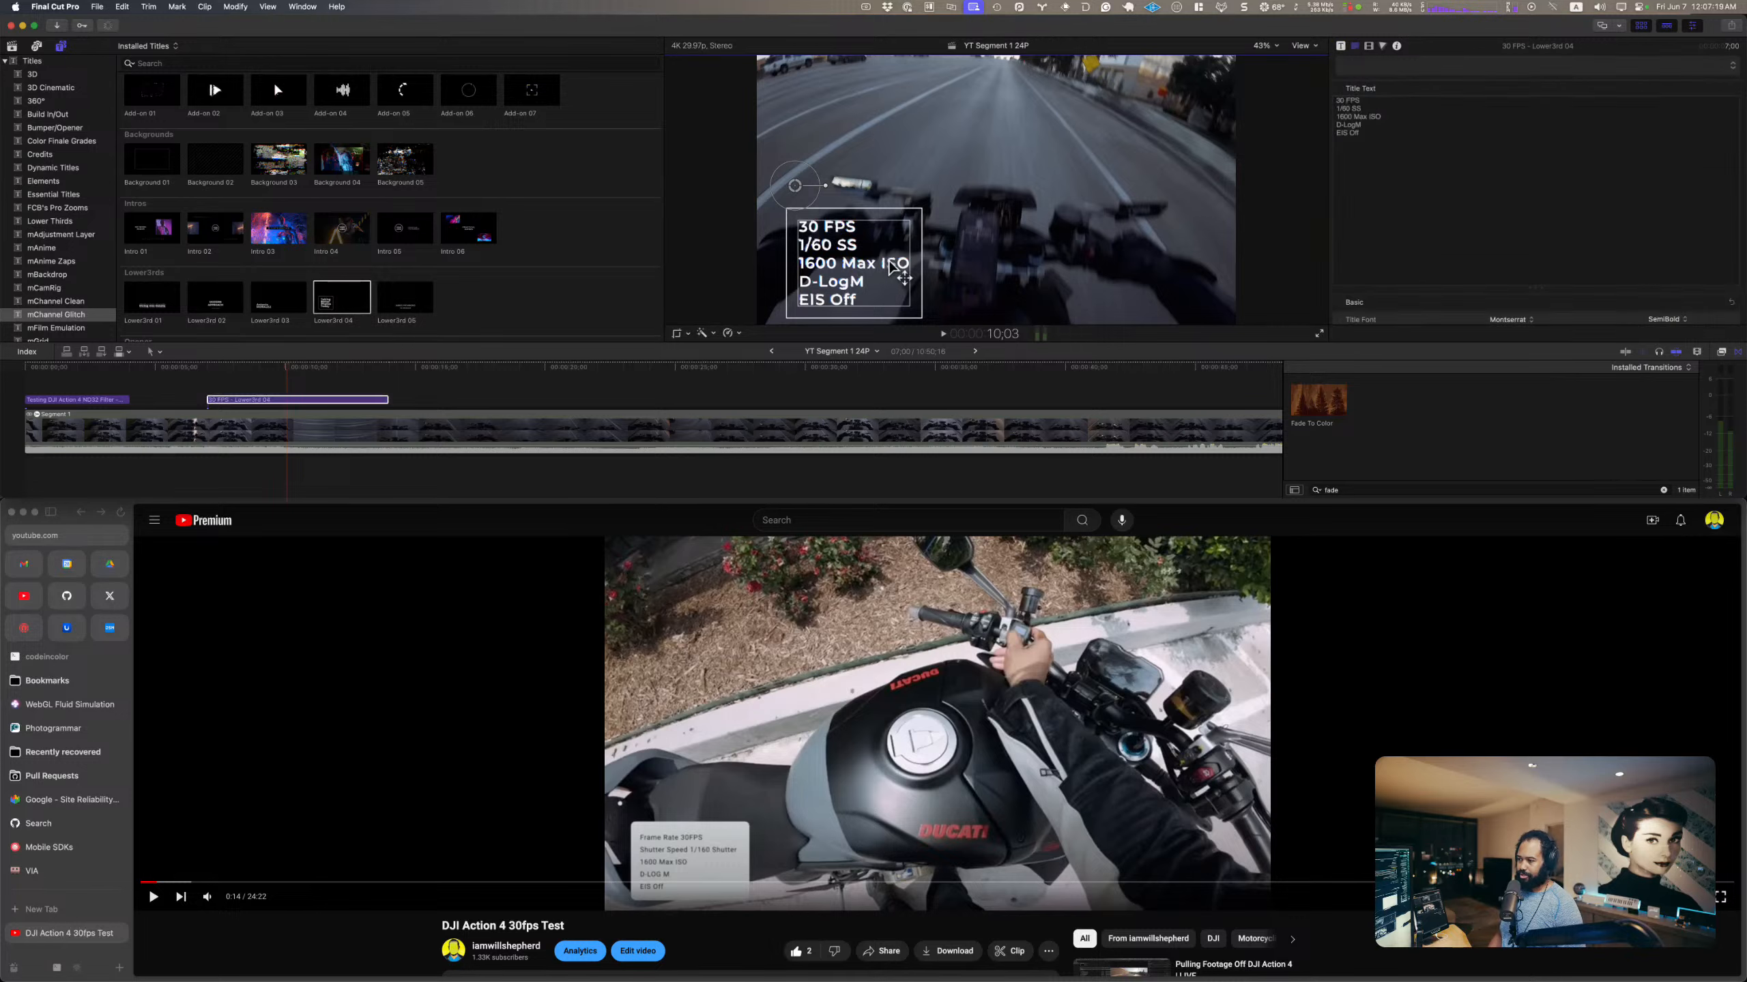
double_click(892, 265)
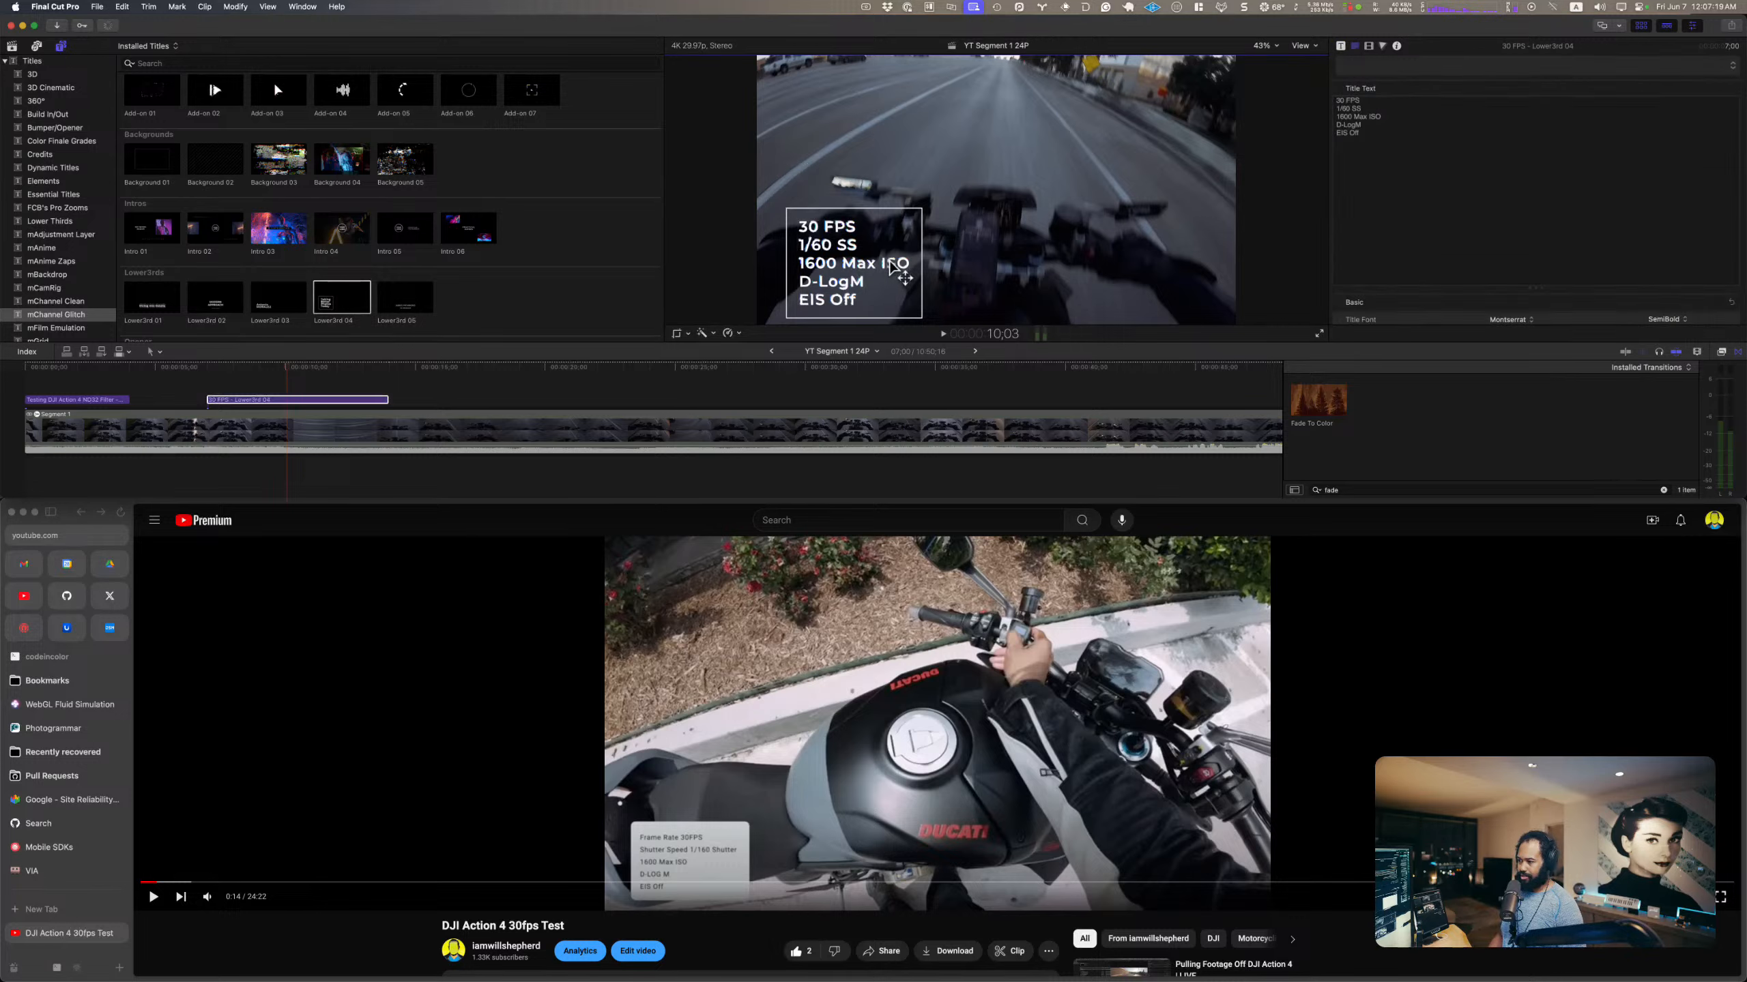
left_click(959, 261)
key("Return")
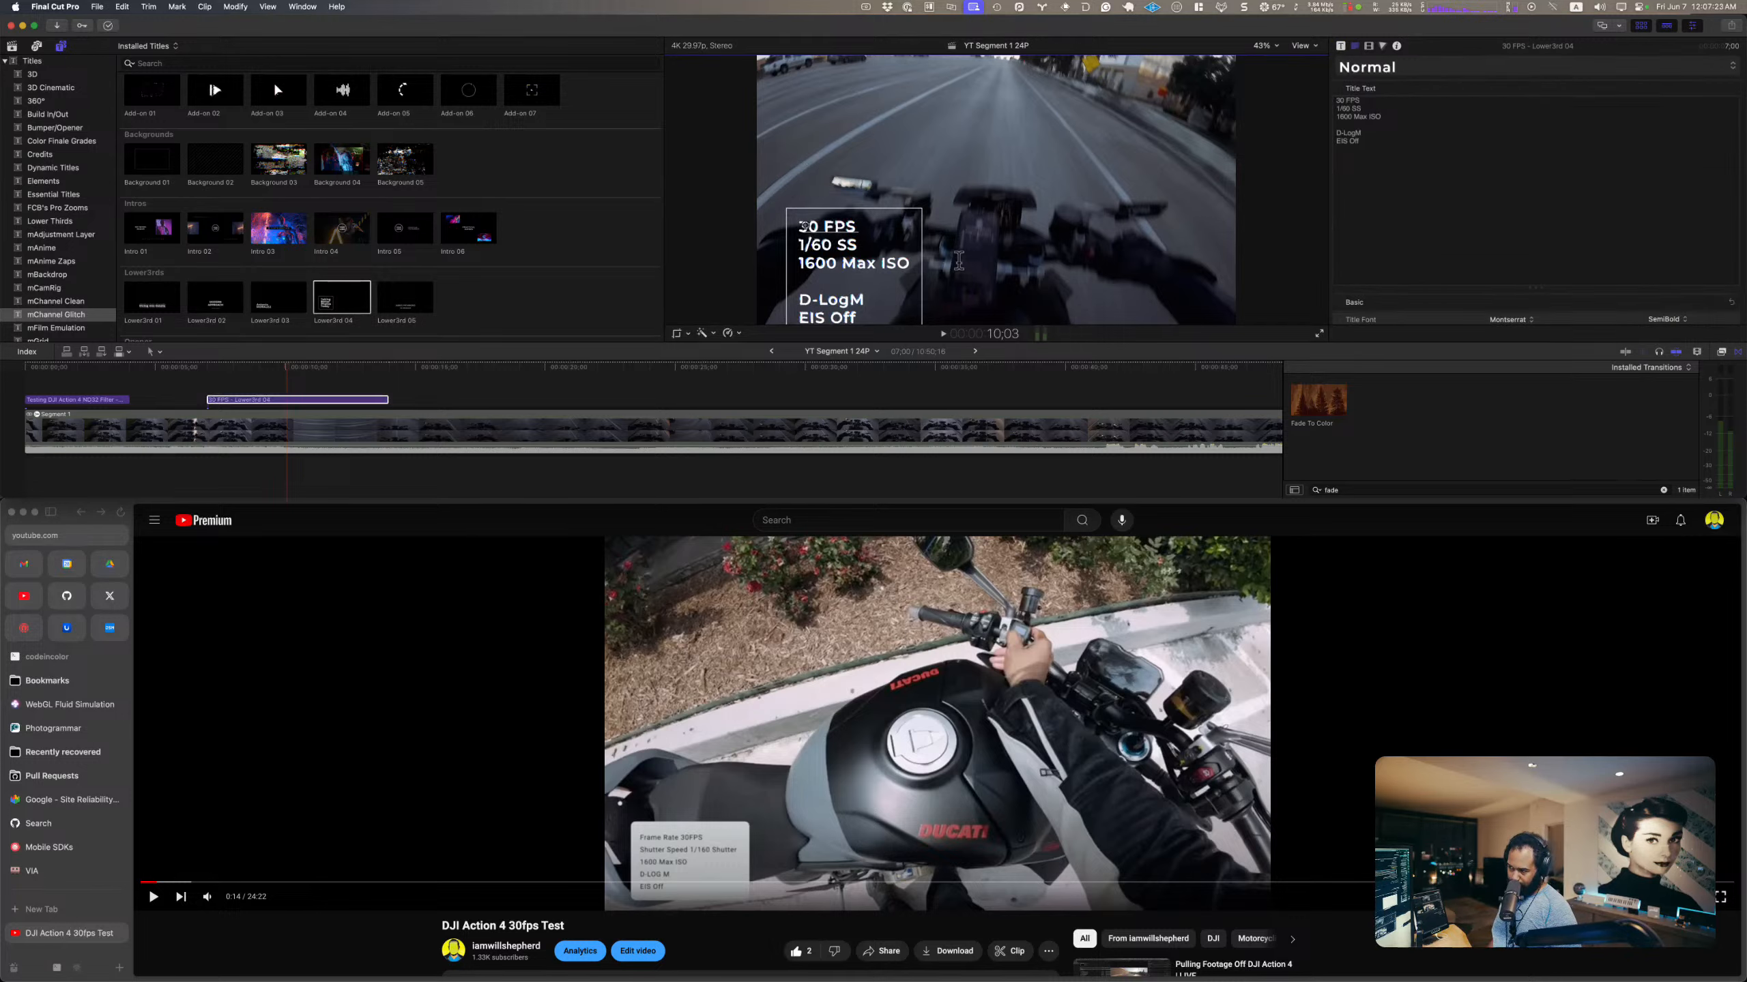